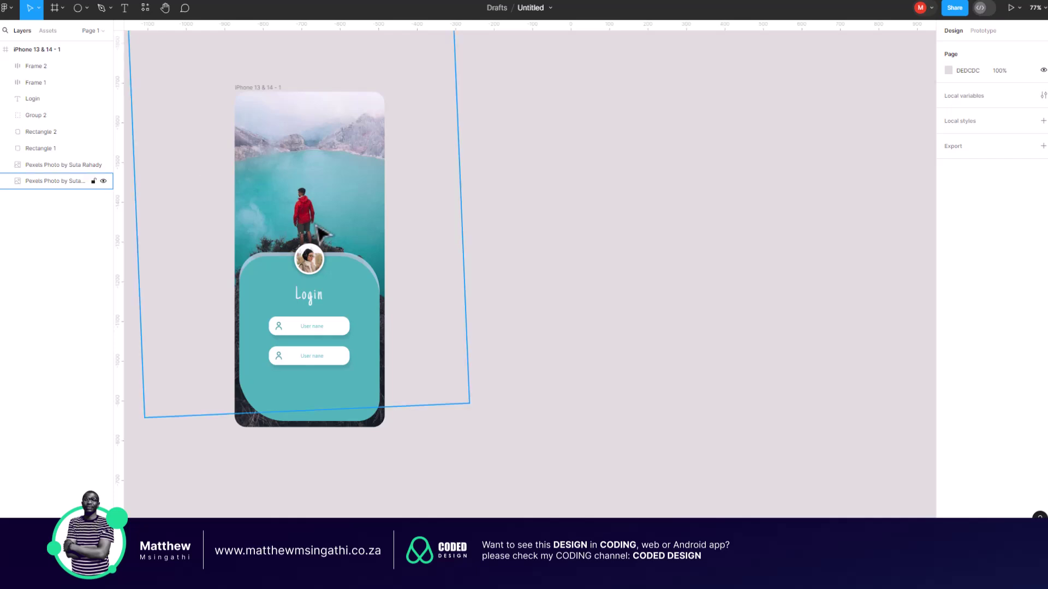
scroll(322, 234, "right", 3)
scroll(321, 233, "right", 1)
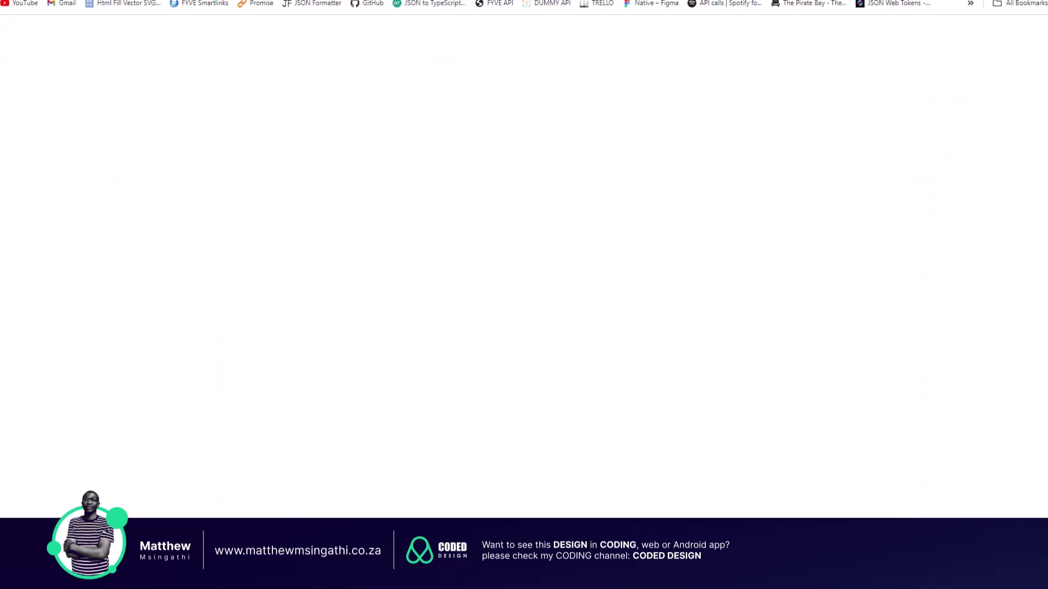
- Switch to the browser and search Google Images for "nature"
left_click(417, 192)
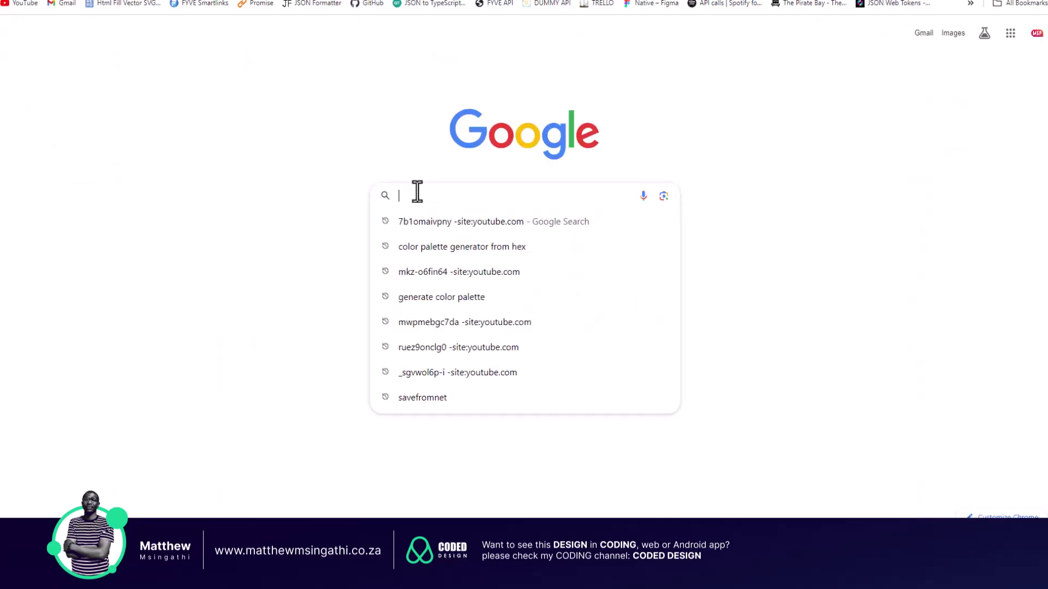
left_click(856, 136)
left_click(953, 34)
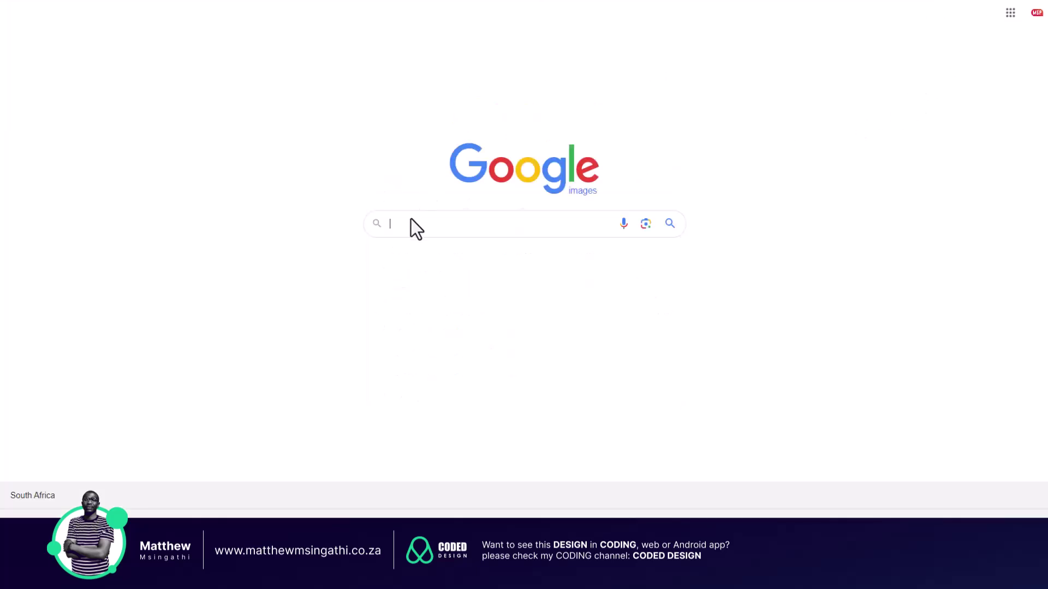
left_click(411, 220)
type("nature")
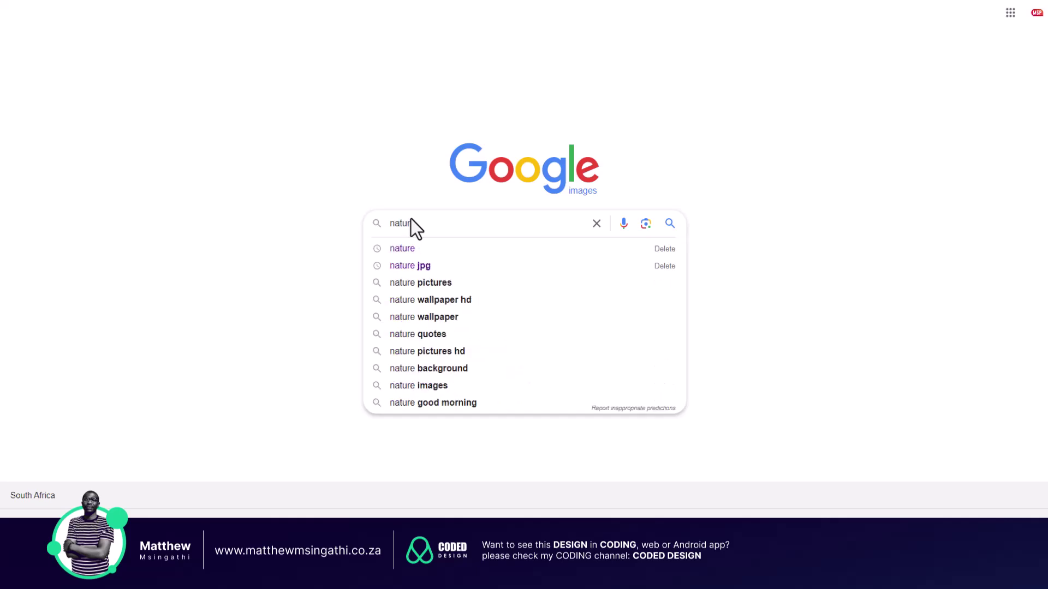
key("Return")
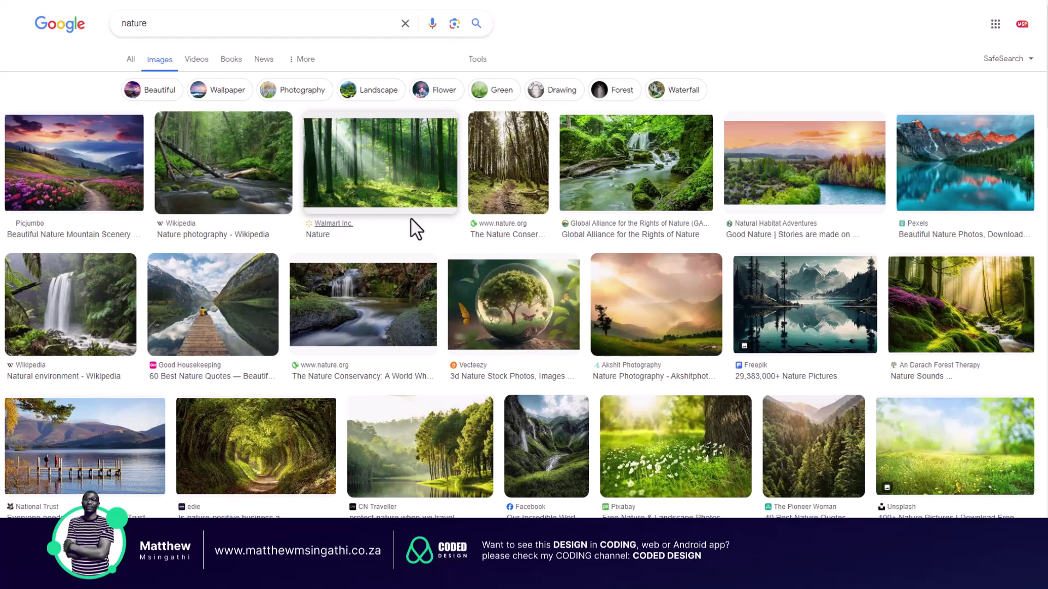
- Browse the nature image results for a background photo and examine the Healthline forest hiker picture with its related images
scroll(622, 393, "down", 3)
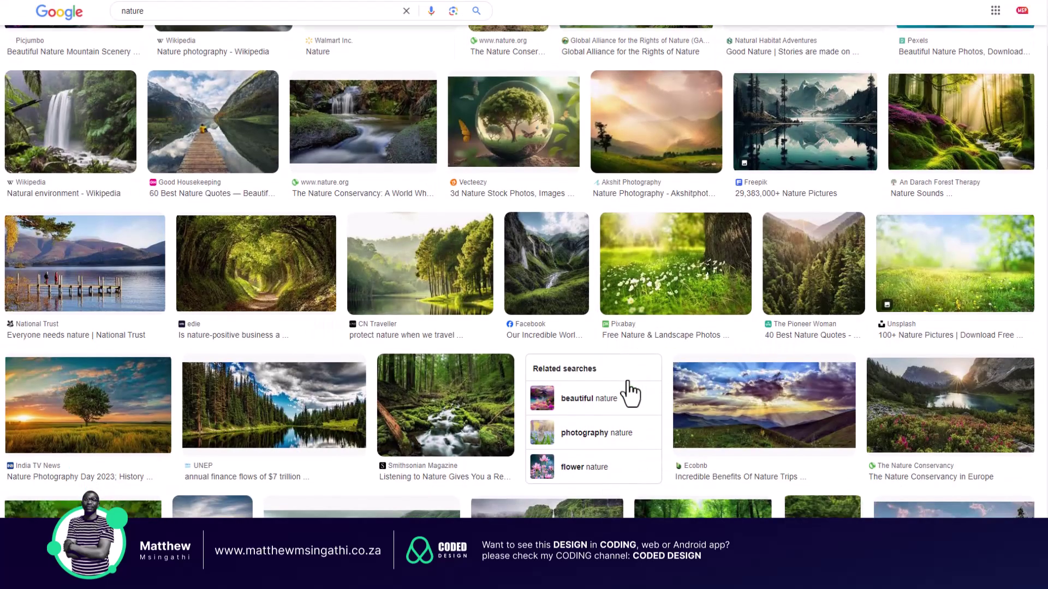
scroll(630, 394, "down", 2)
scroll(630, 393, "down", 2)
scroll(631, 392, "down", 2)
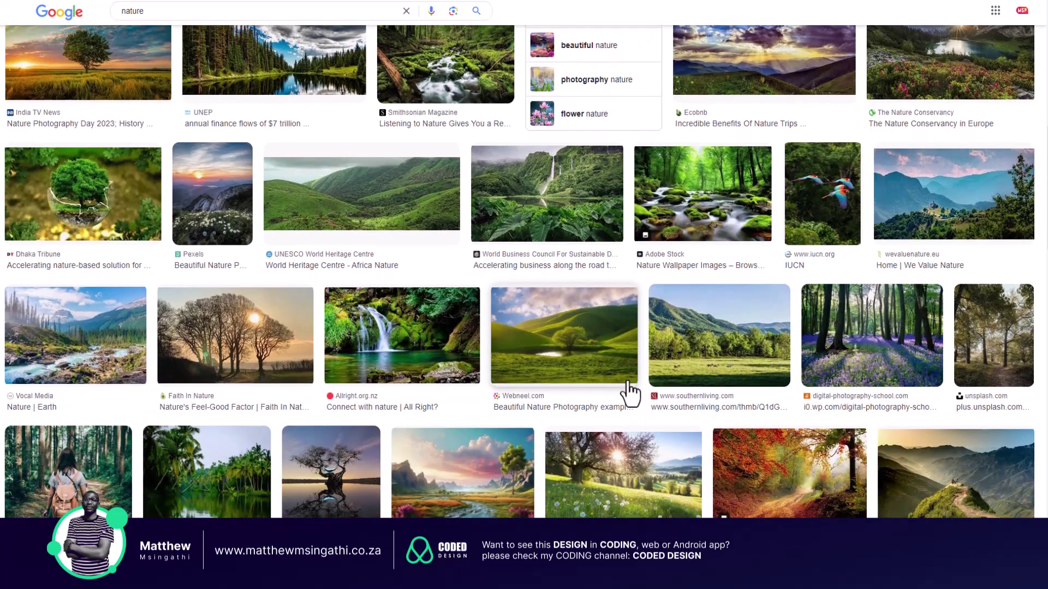
scroll(631, 394, "down", 3)
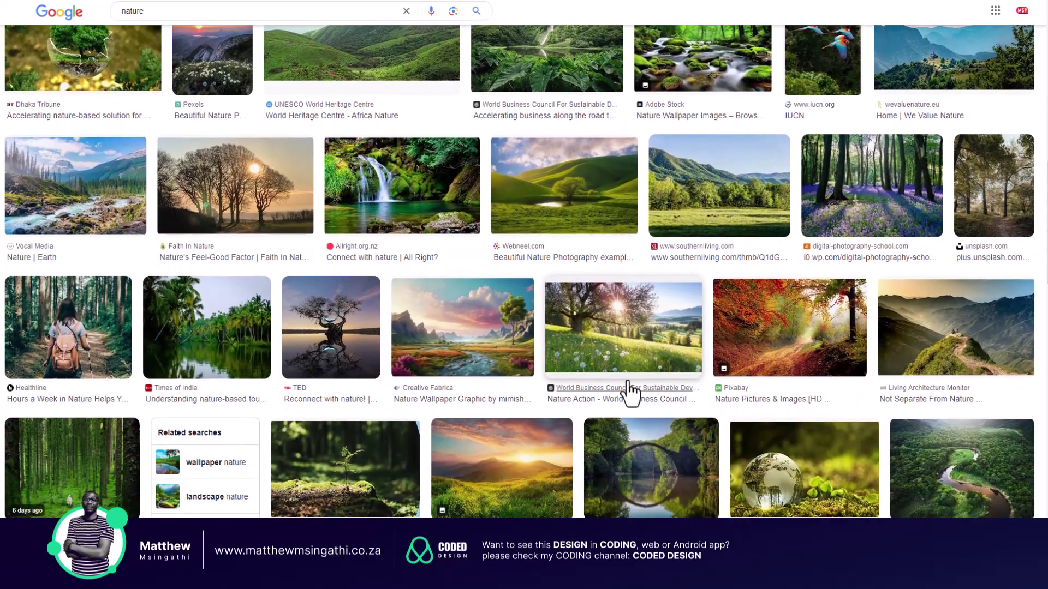
scroll(631, 393, "down", 1)
scroll(630, 393, "down", 2)
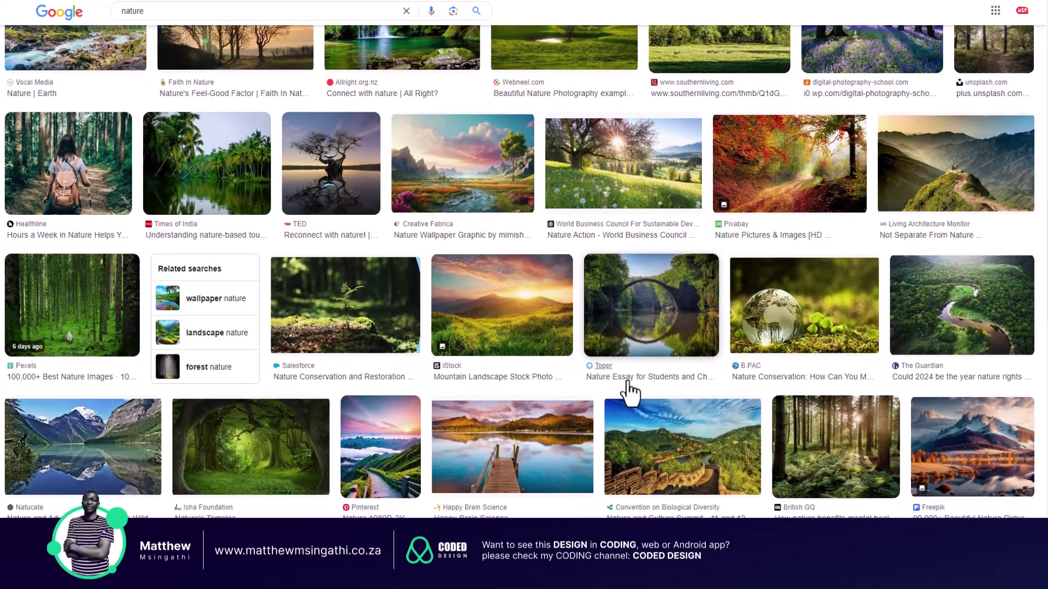
left_click(103, 158)
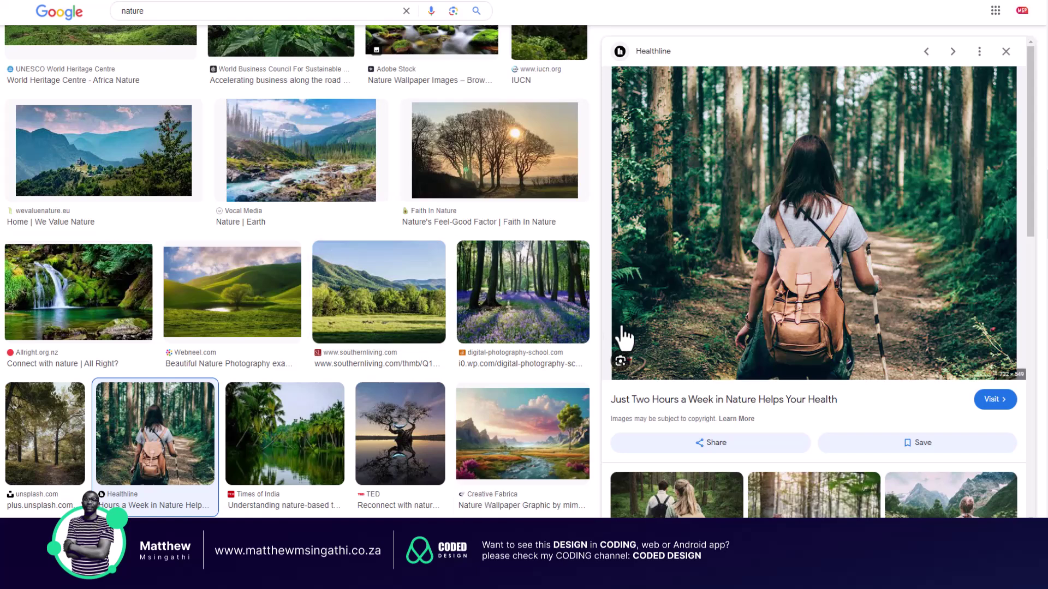
scroll(622, 333, "down", 1)
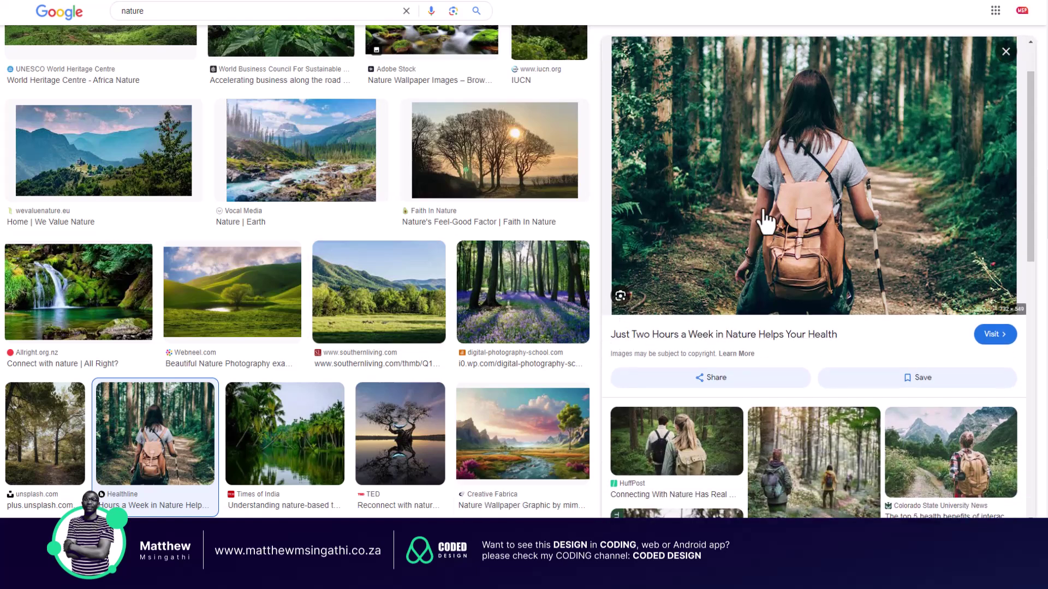
scroll(765, 221, "up", 1)
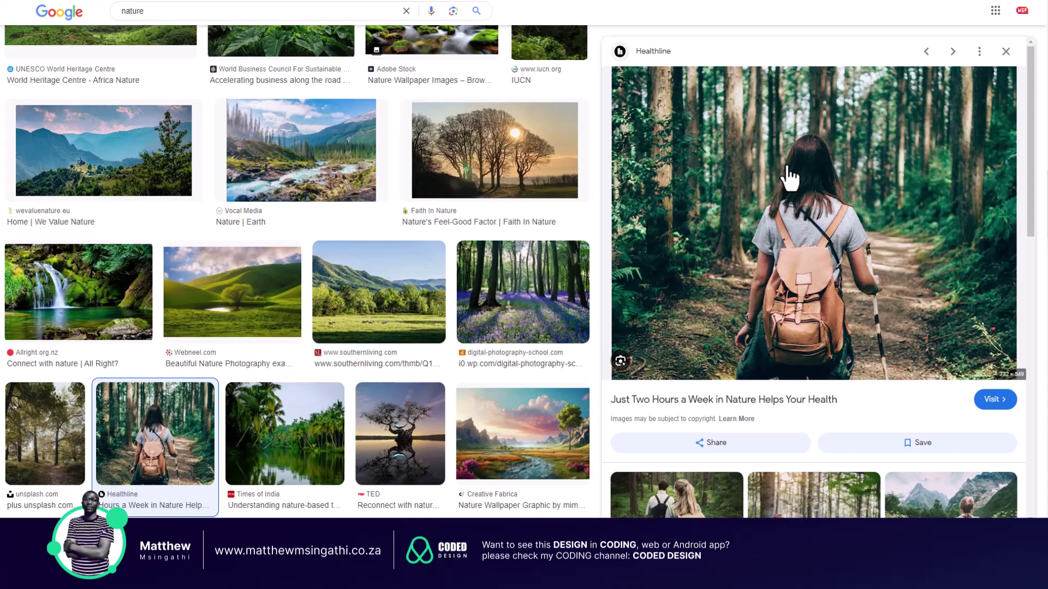
scroll(789, 178, "down", 3)
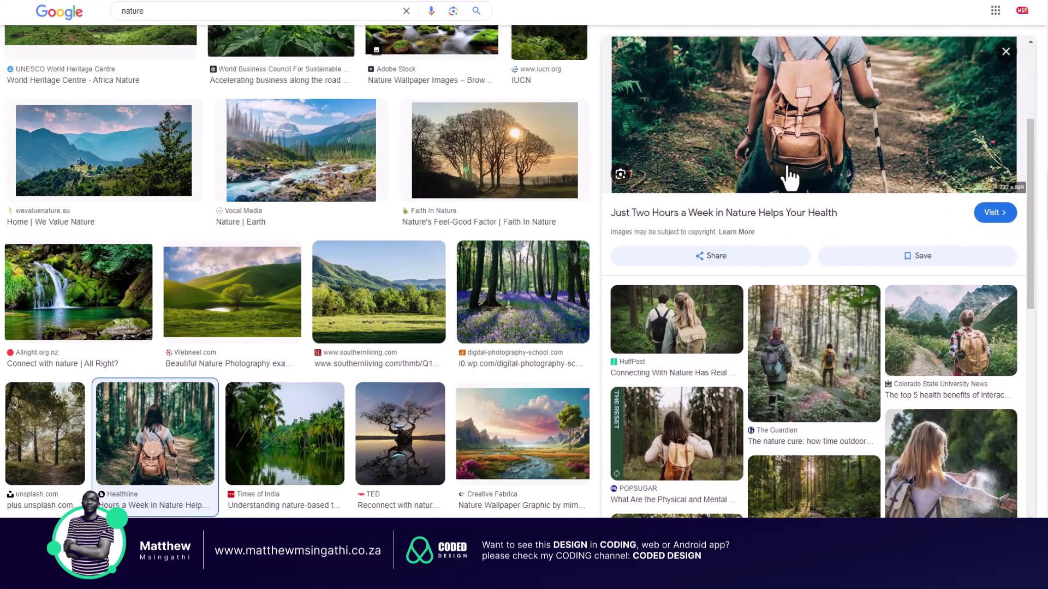
scroll(789, 177, "down", 1)
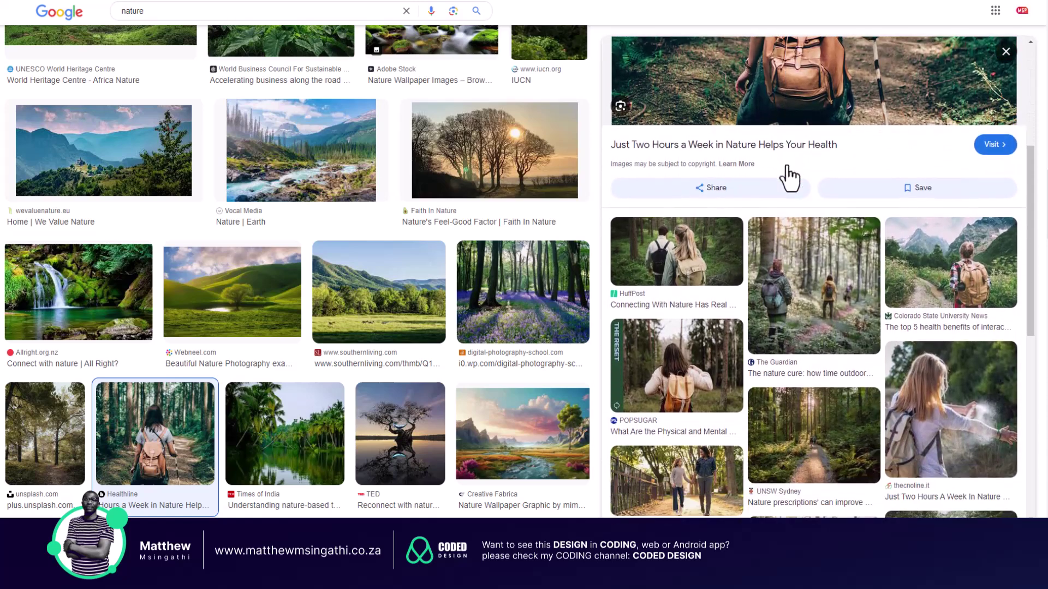
scroll(789, 178, "down", 2)
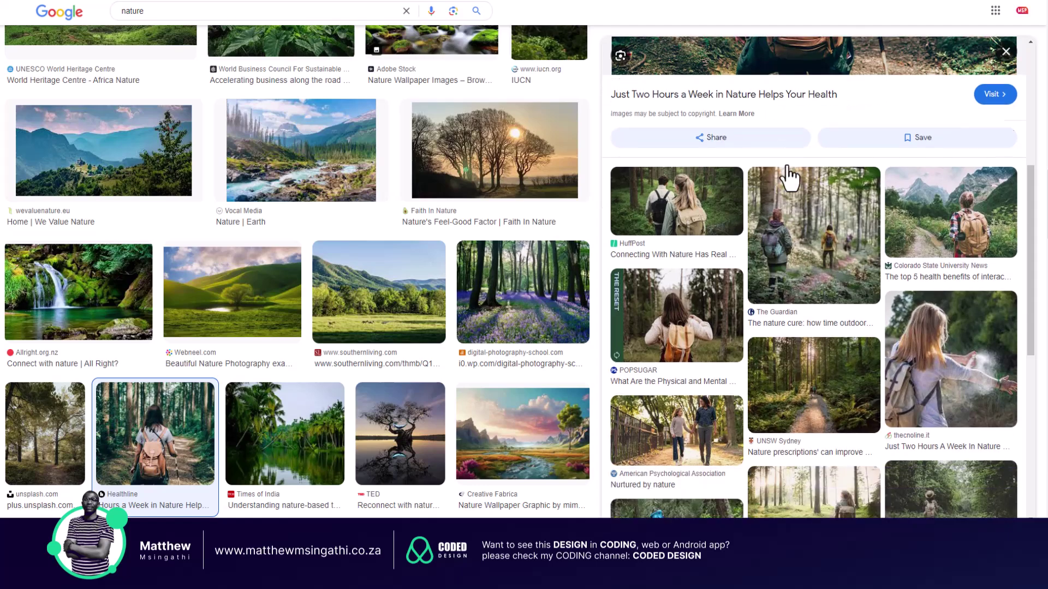
scroll(361, 166, "down", 3)
- Look further through the nature results and preview the Dreamstime photo of the mossy wooden walkway
scroll(362, 168, "down", 7)
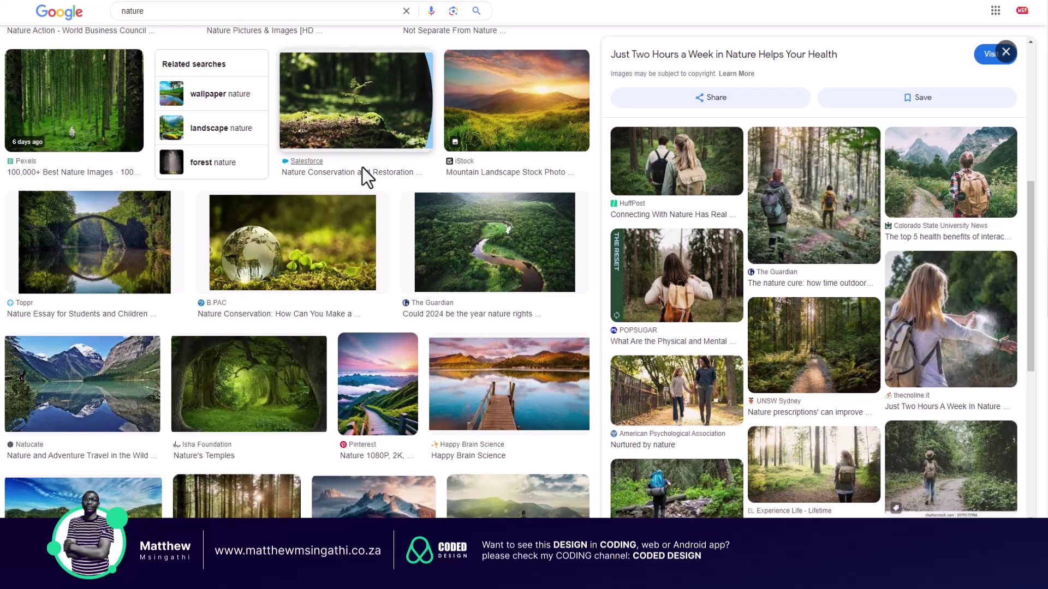
scroll(363, 168, "down", 2)
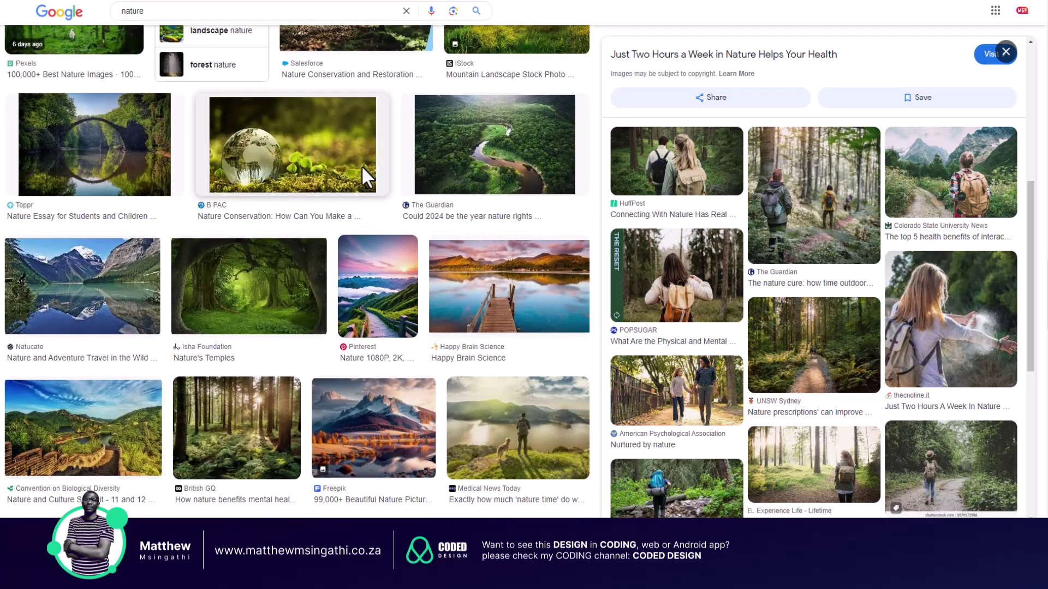
scroll(361, 165, "down", 3)
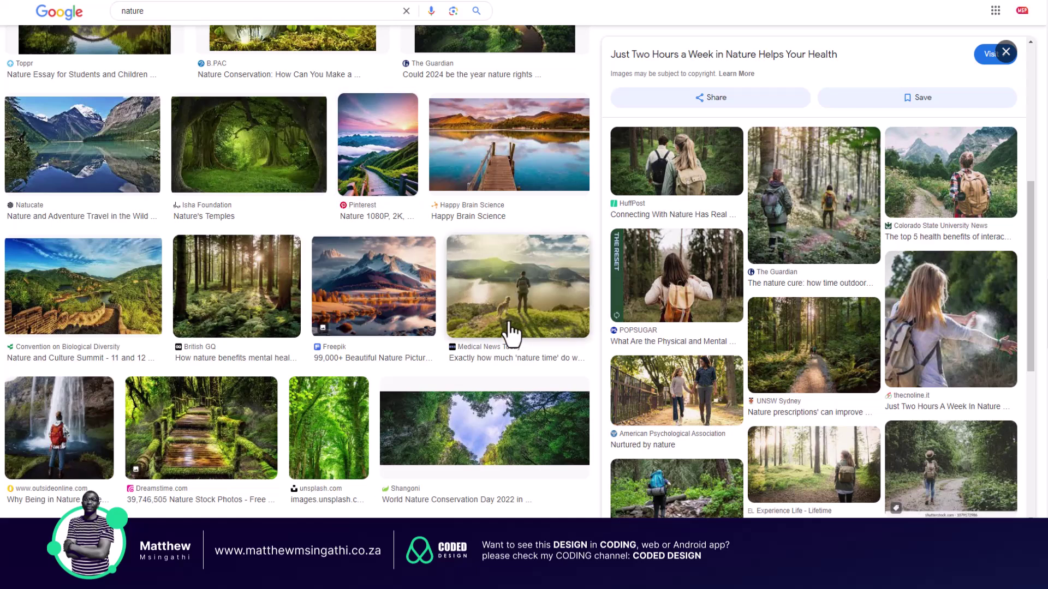
scroll(261, 451, "down", 3)
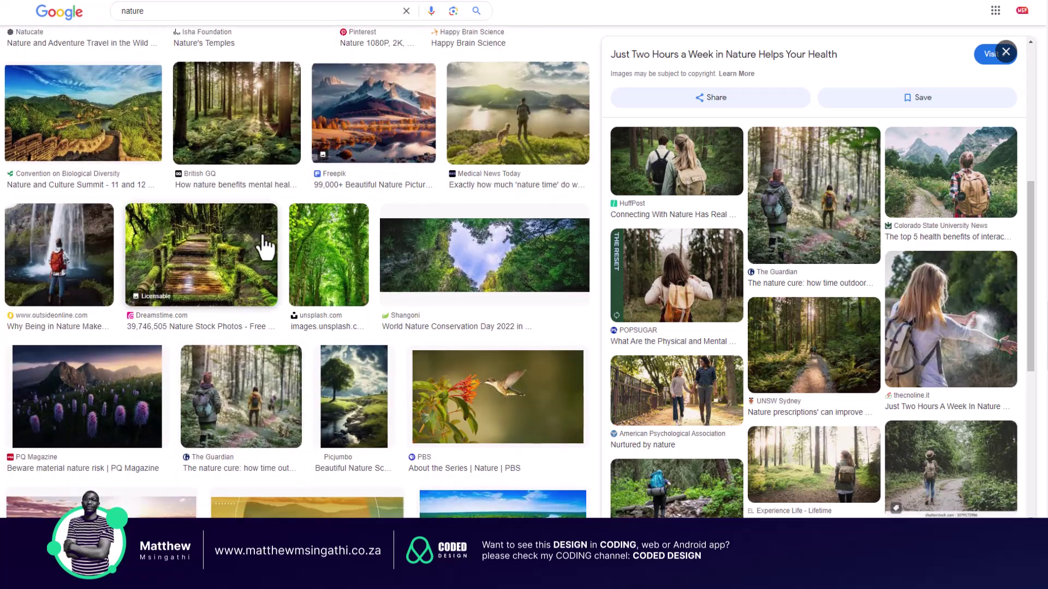
left_click(200, 254)
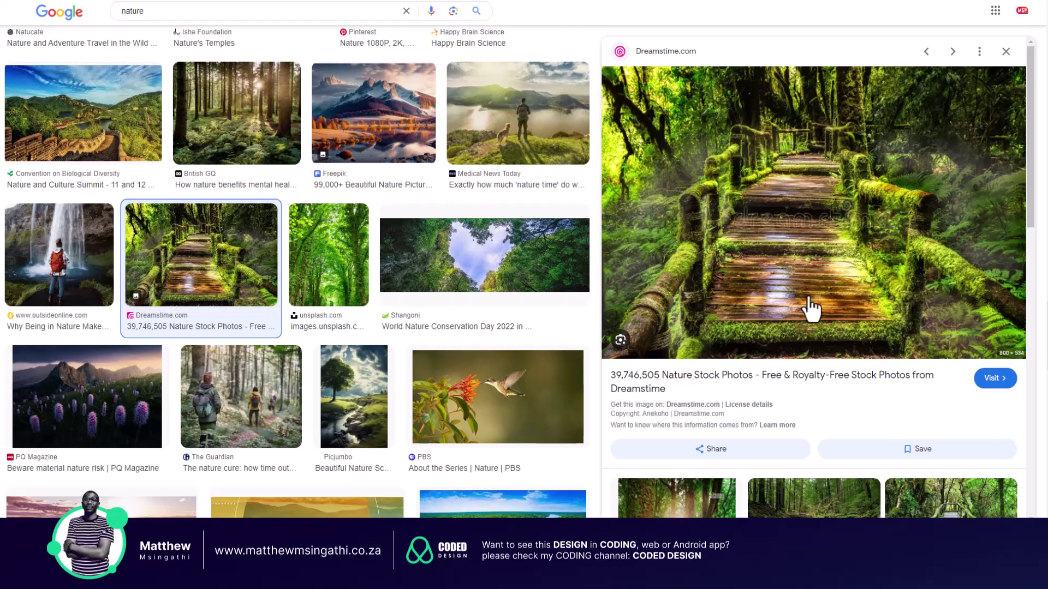
scroll(474, 223, "down", 6)
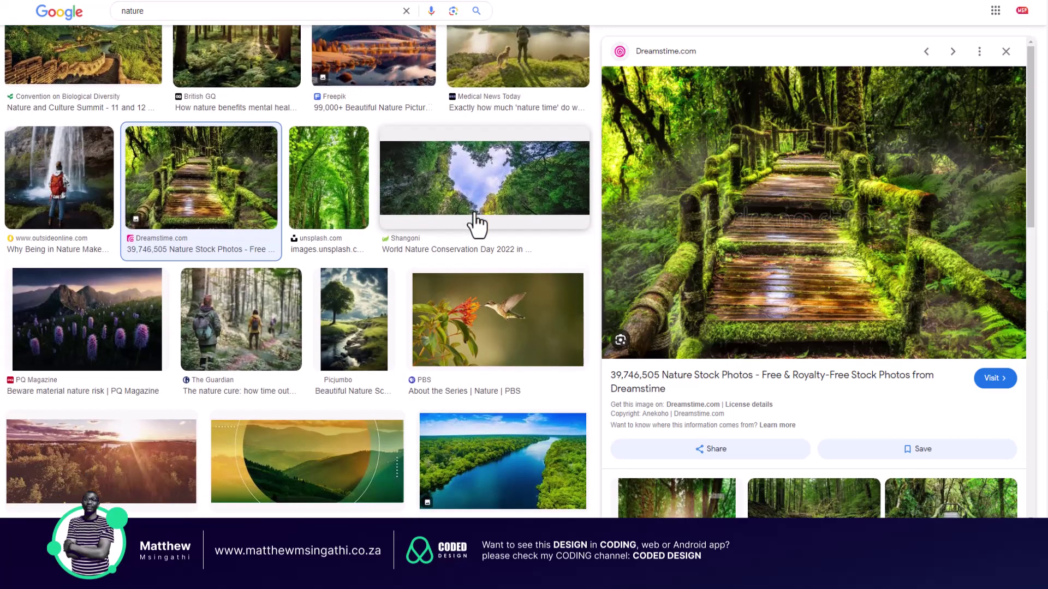
scroll(475, 223, "down", 10)
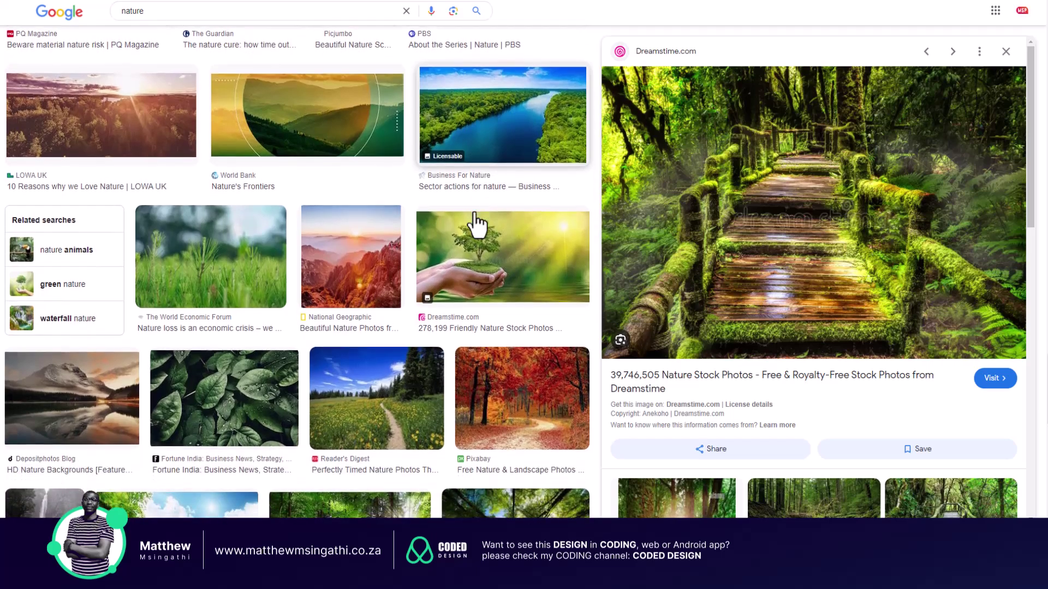
- Copy the Good Housekeeping photo of a person in a yellow jacket sitting on a lake jetty
scroll(475, 223, "up", 15)
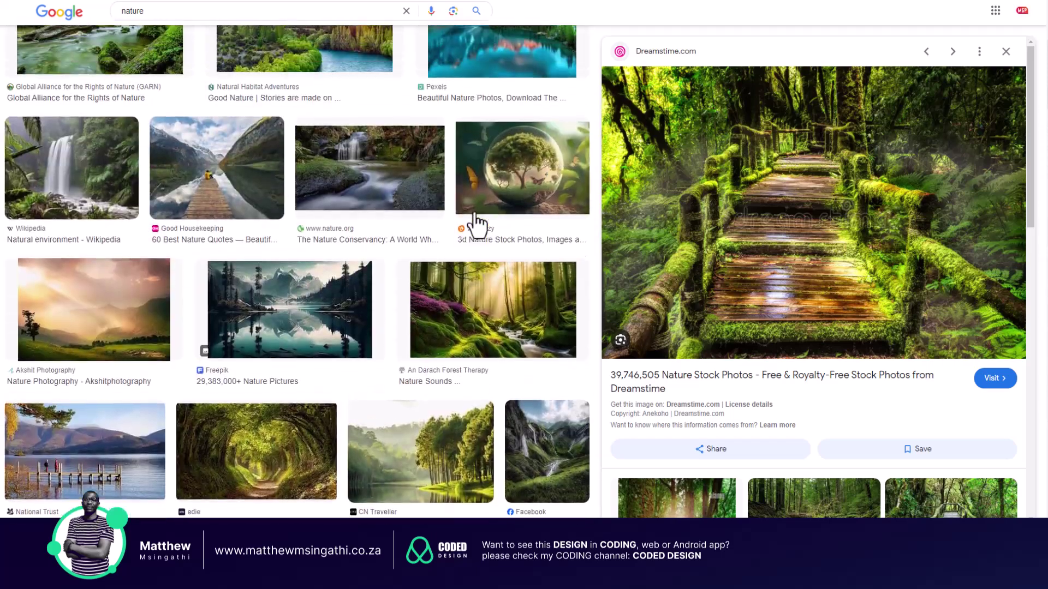
scroll(475, 223, "down", 3)
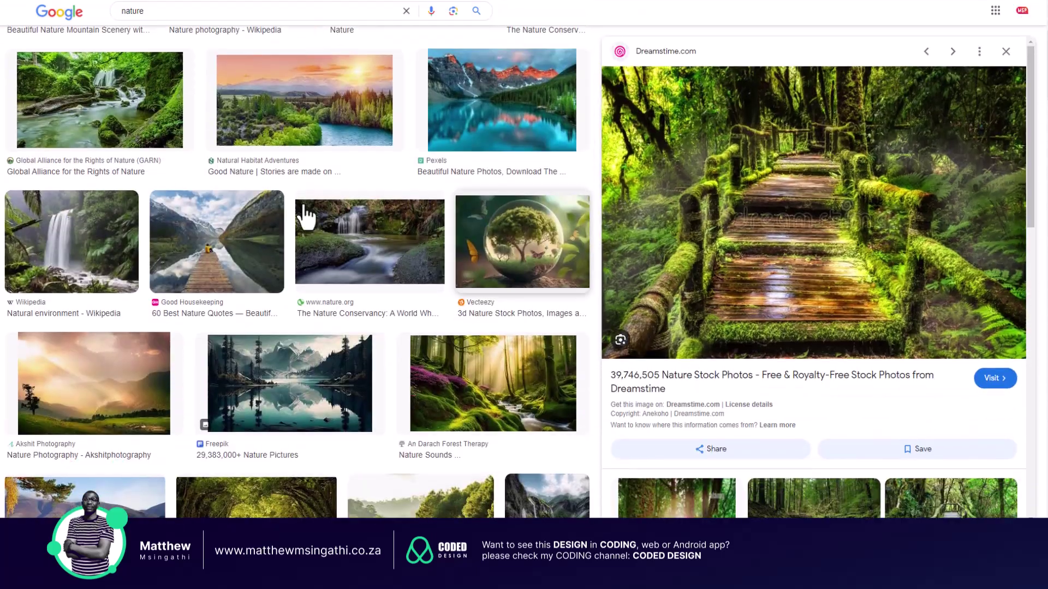
left_click(207, 268)
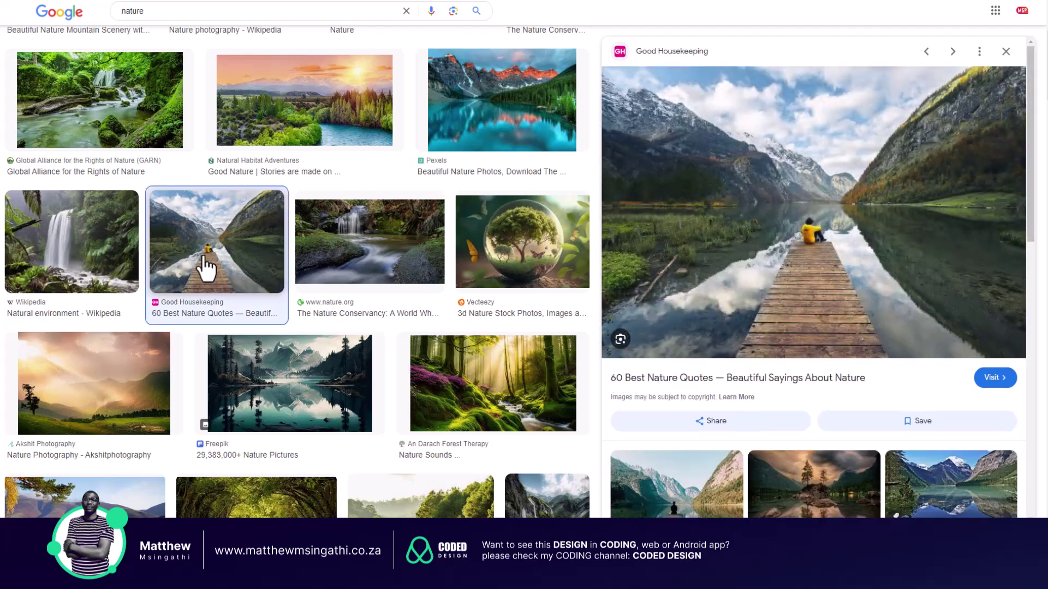
right_click(719, 304)
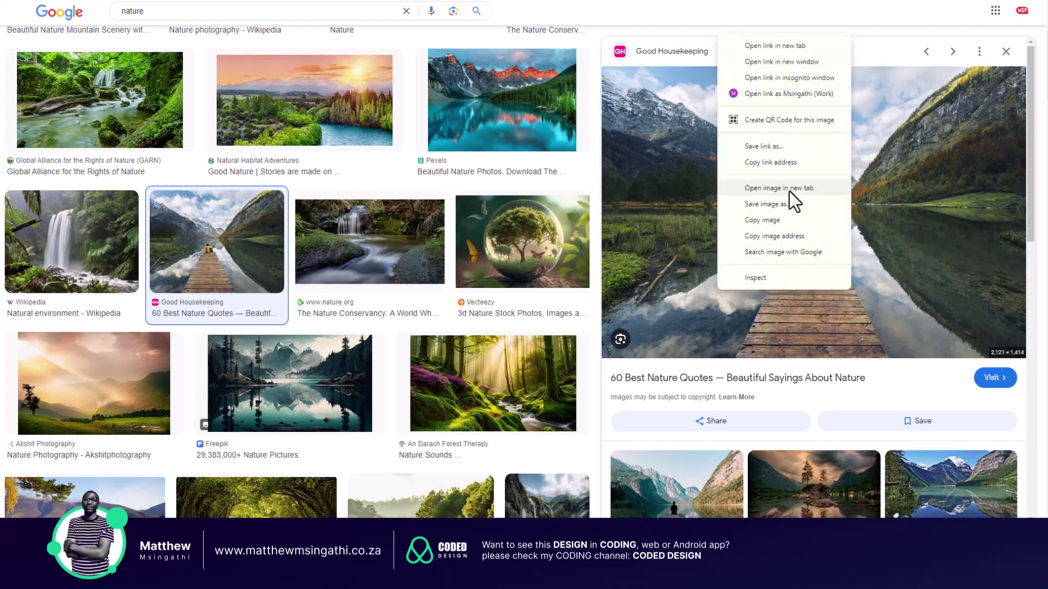
left_click(768, 221)
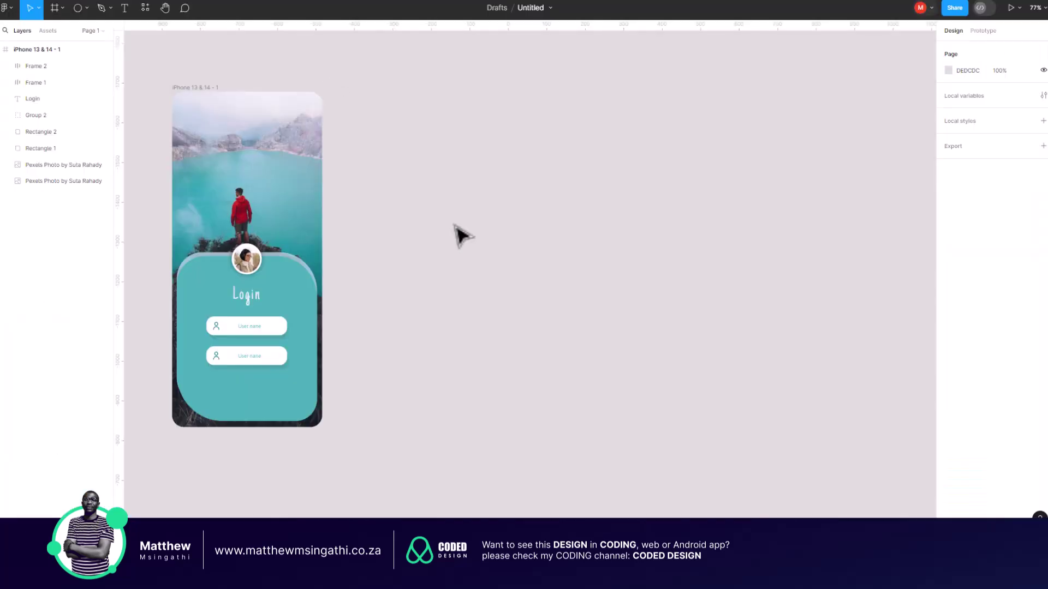
- Paste the copied photo onto the Figma canvas and place it beside the iPhone login frame at about X -101, Y -1420
key("ctrl+v")
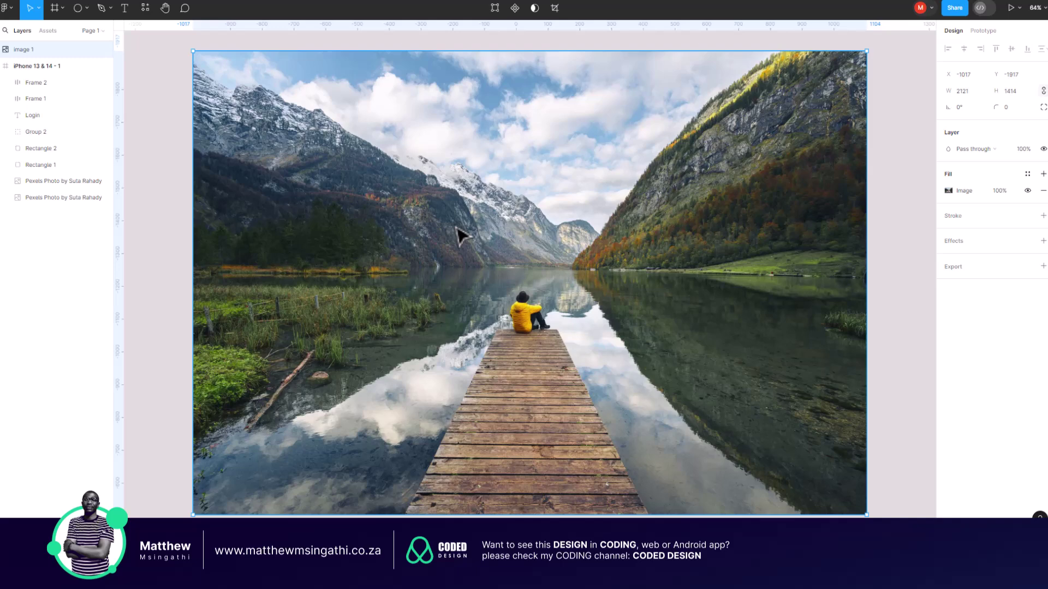
scroll(459, 235, "down", 5)
left_click(668, 257)
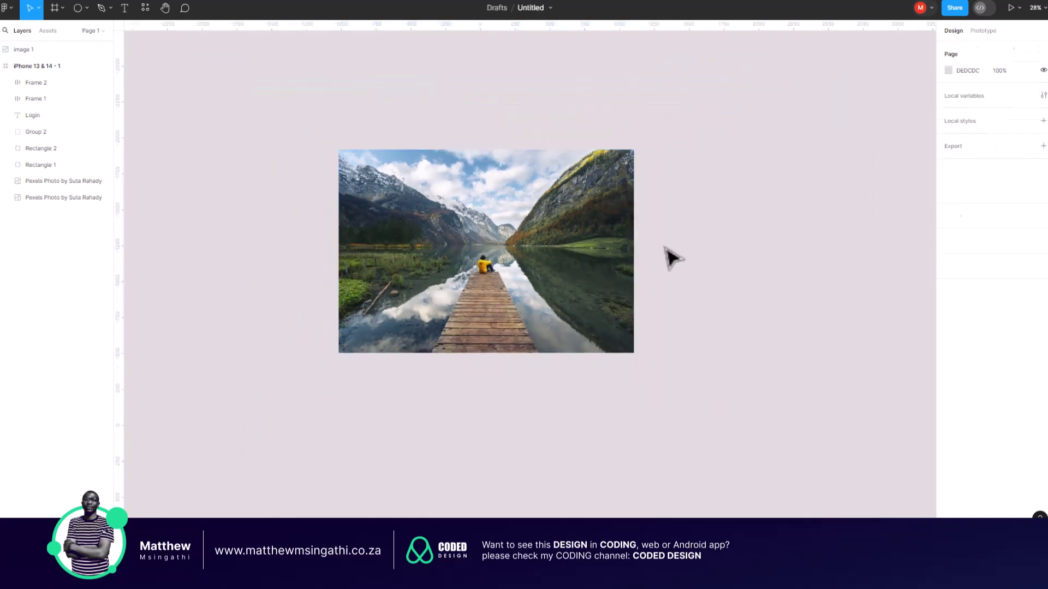
left_click(601, 220)
left_click_drag(583, 211, 709, 279)
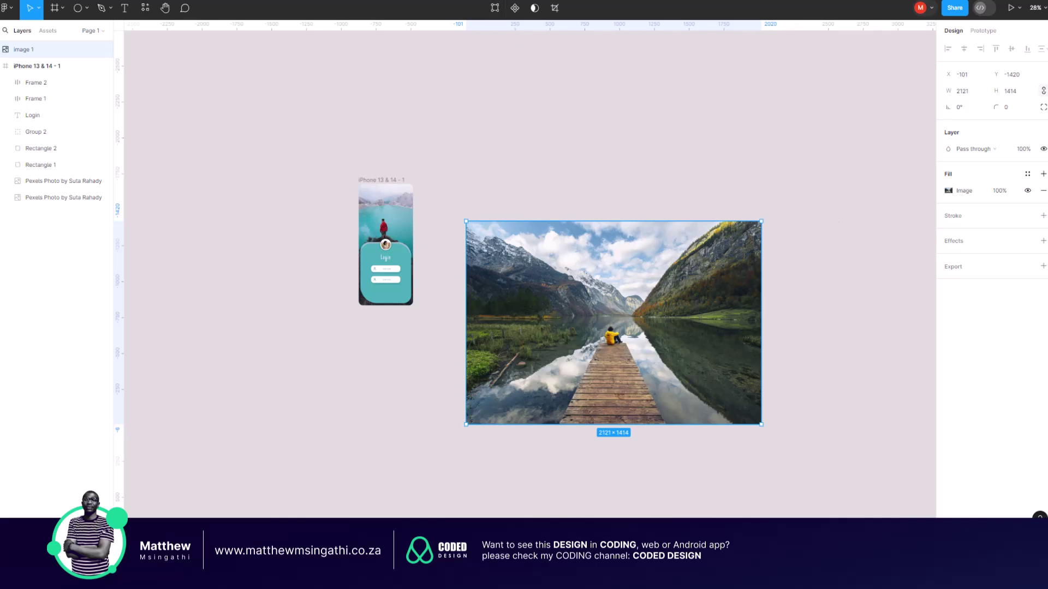
- Switch back to the browser, search Google for "dribbble" and open the Dribbble website
key("alt+Tab")
left_click(406, 195)
type("drii")
key("BackSpace")
type("bble")
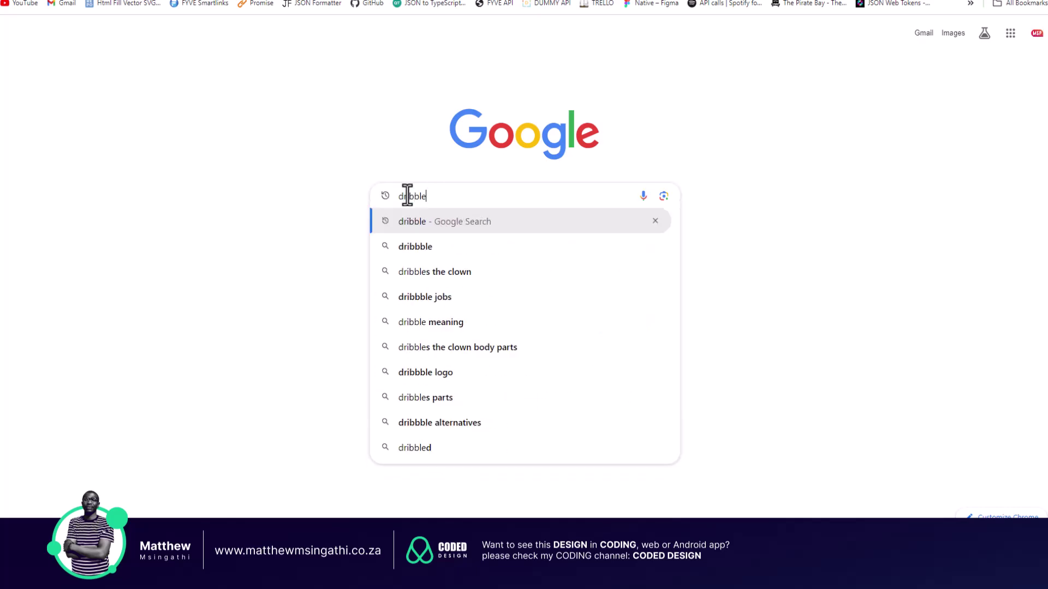
left_click(394, 246)
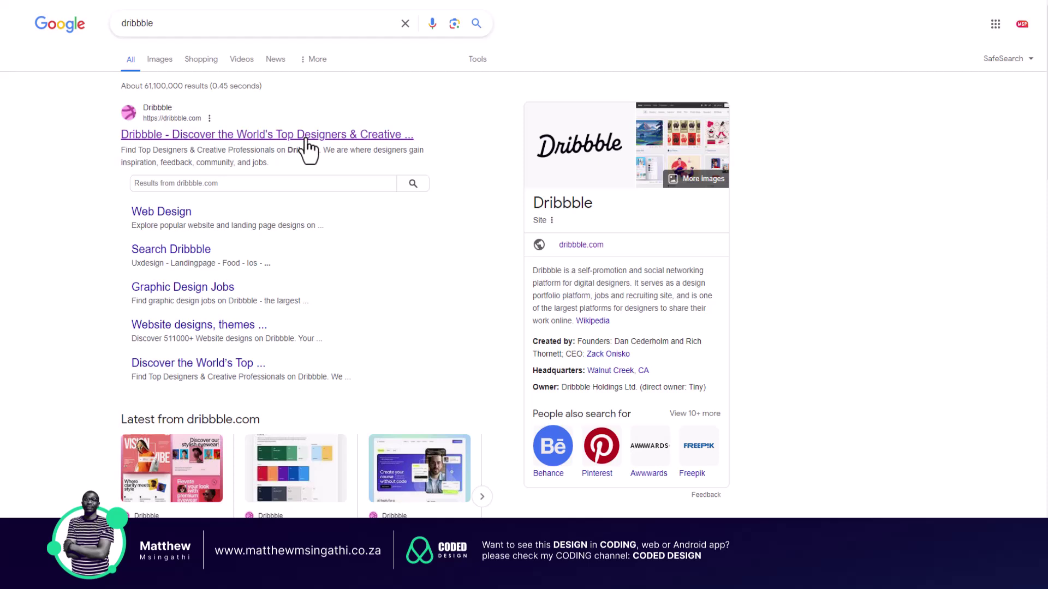
left_click(309, 150)
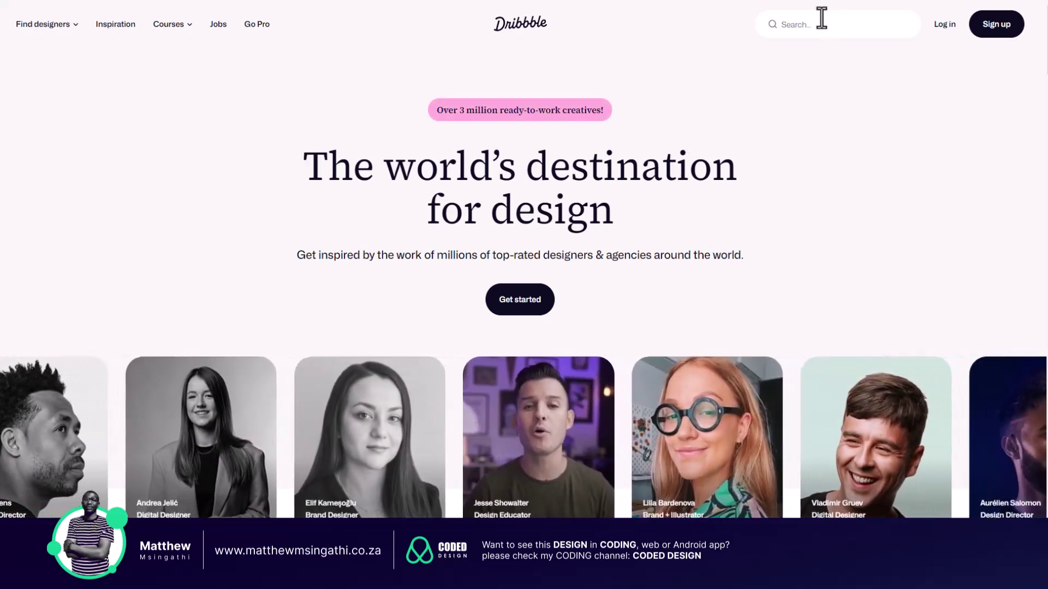
- Search Dribbble for "login ui" and look through the resulting login screen designs for inspiration
left_click(821, 18)
type("logo")
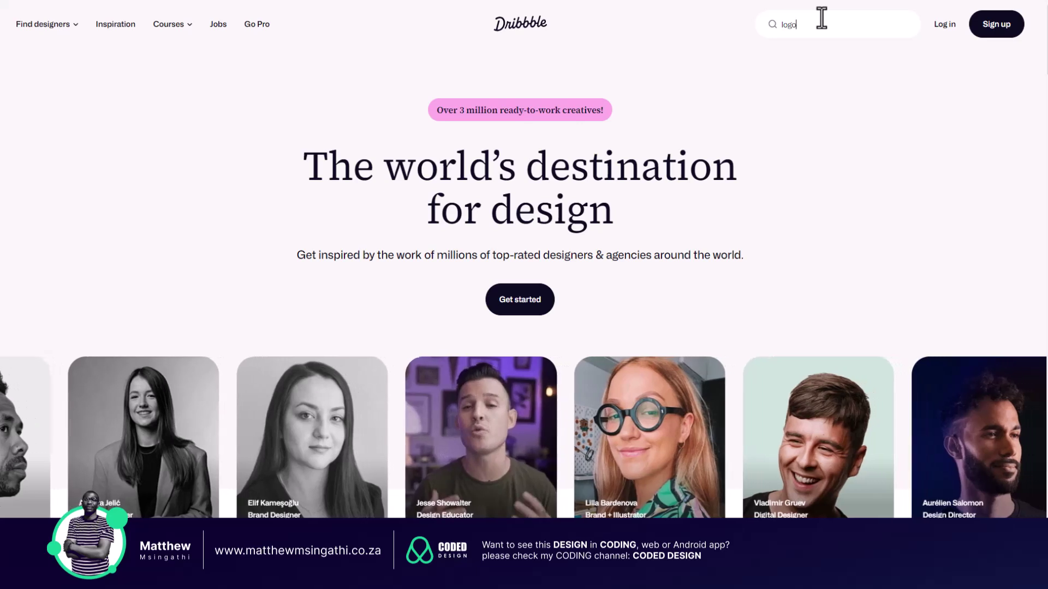
key("BackSpace")
key("BackSpace")
type("g")
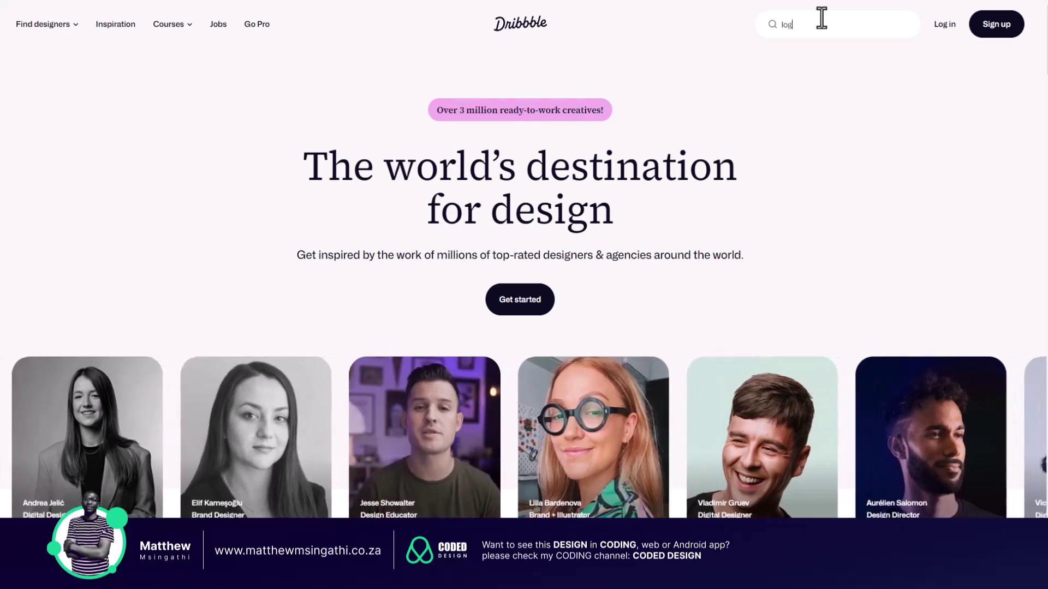
type("in ui")
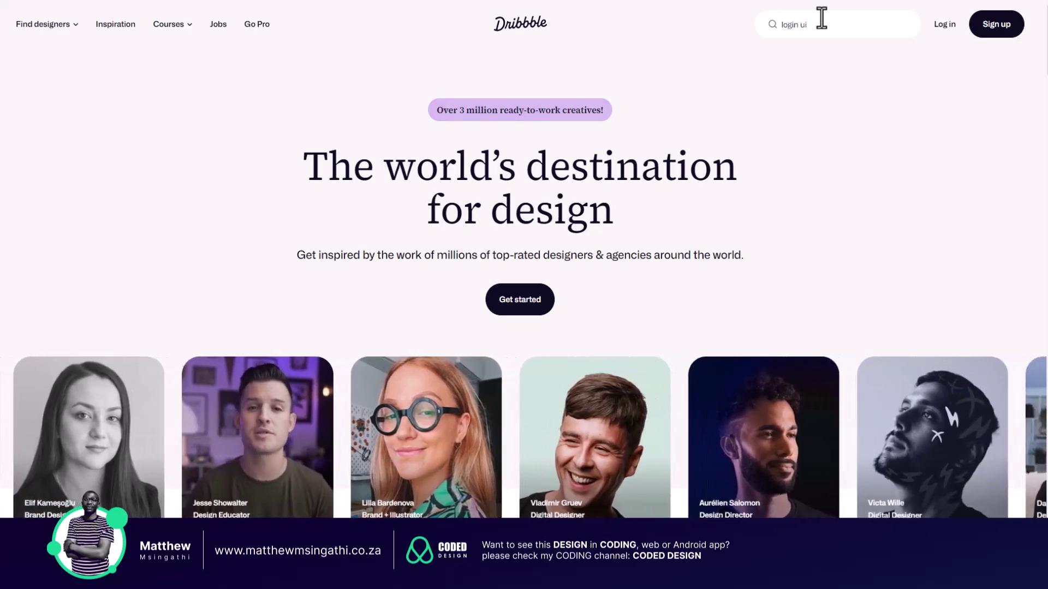
key("Return")
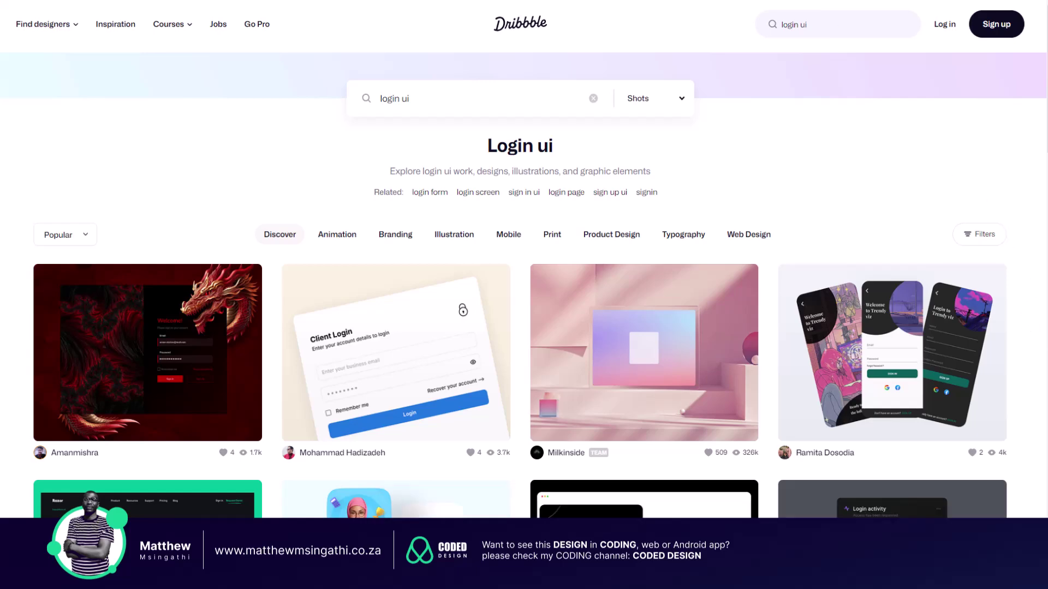
scroll(893, 446, "down", 5)
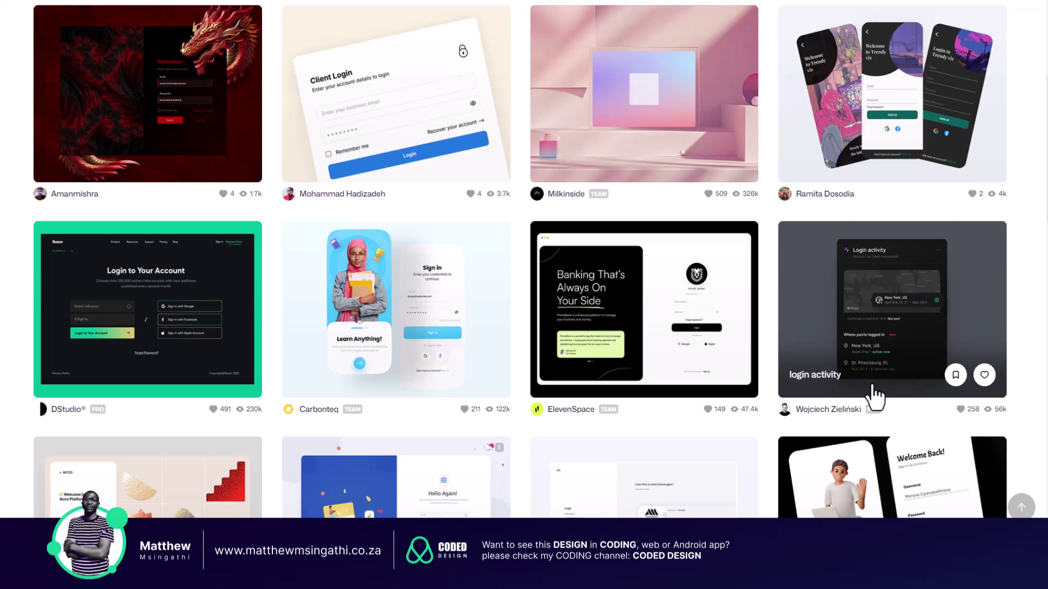
scroll(875, 397, "down", 3)
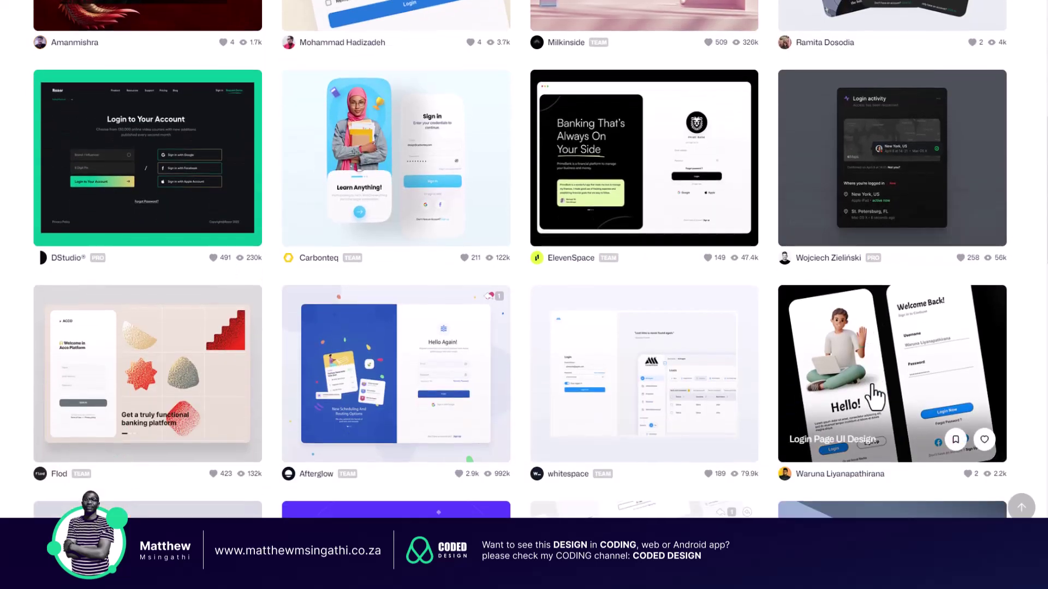
scroll(873, 398, "down", 6)
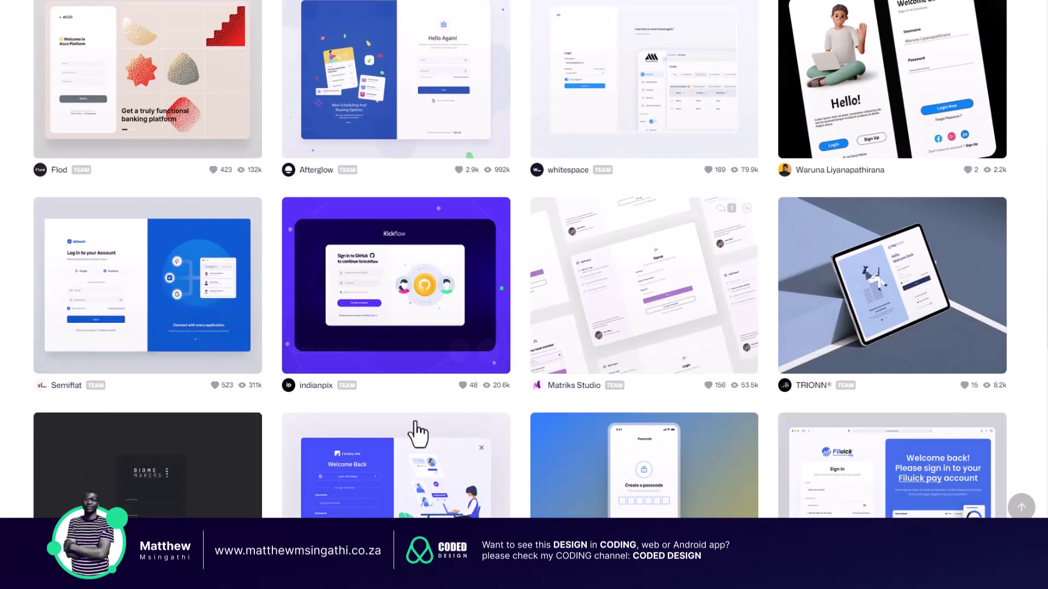
scroll(413, 433, "down", 3)
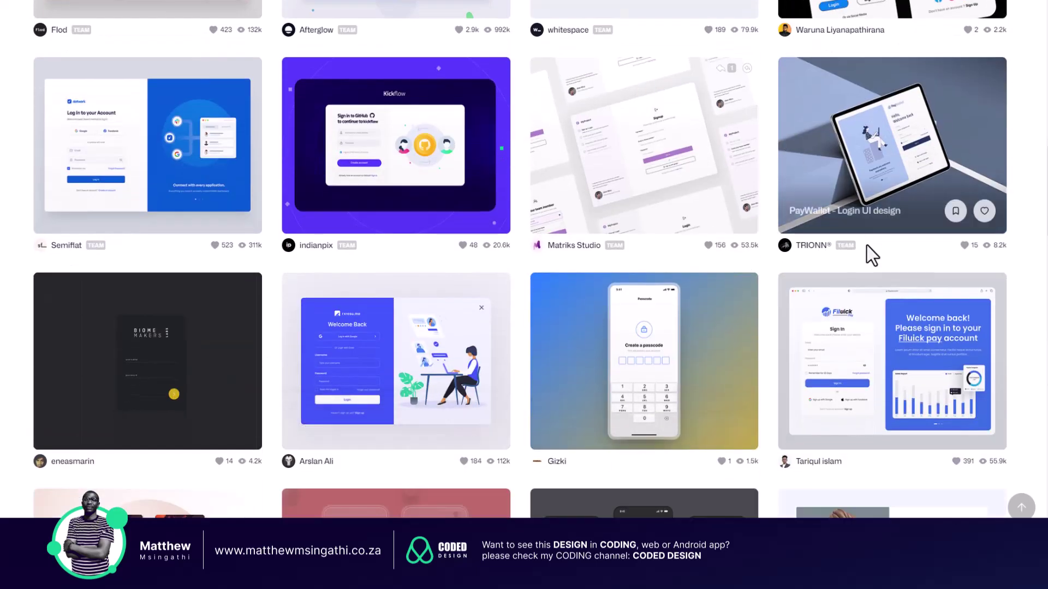
scroll(595, 164, "up", 11)
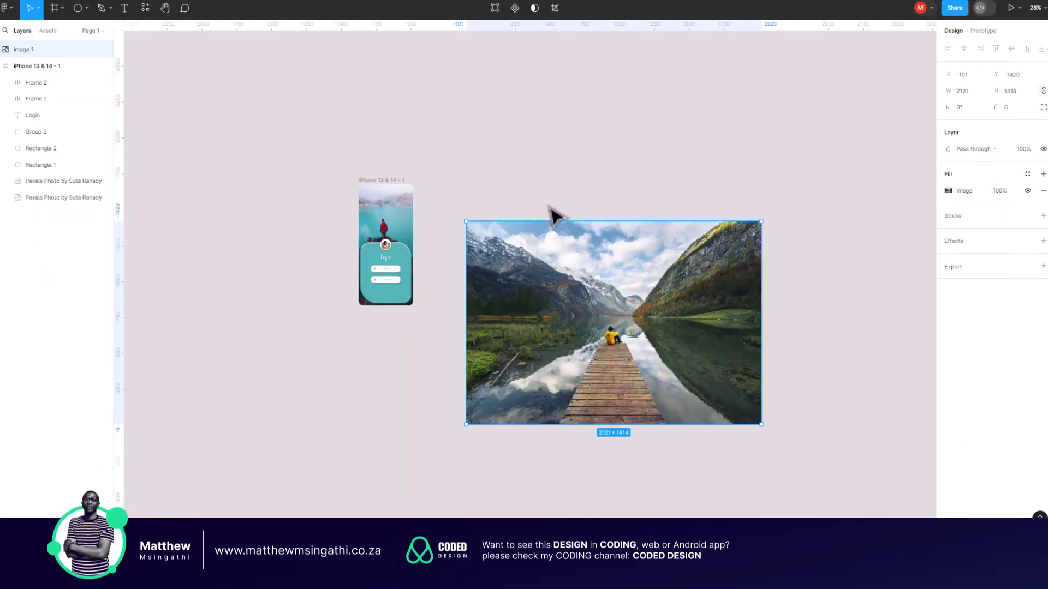
- Return to Figma and move the lake jetty photo closer to the iPhone login frame, at X -237, Y -1963
left_click(580, 281)
scroll(580, 280, "down", 2)
scroll(580, 280, "right", 1)
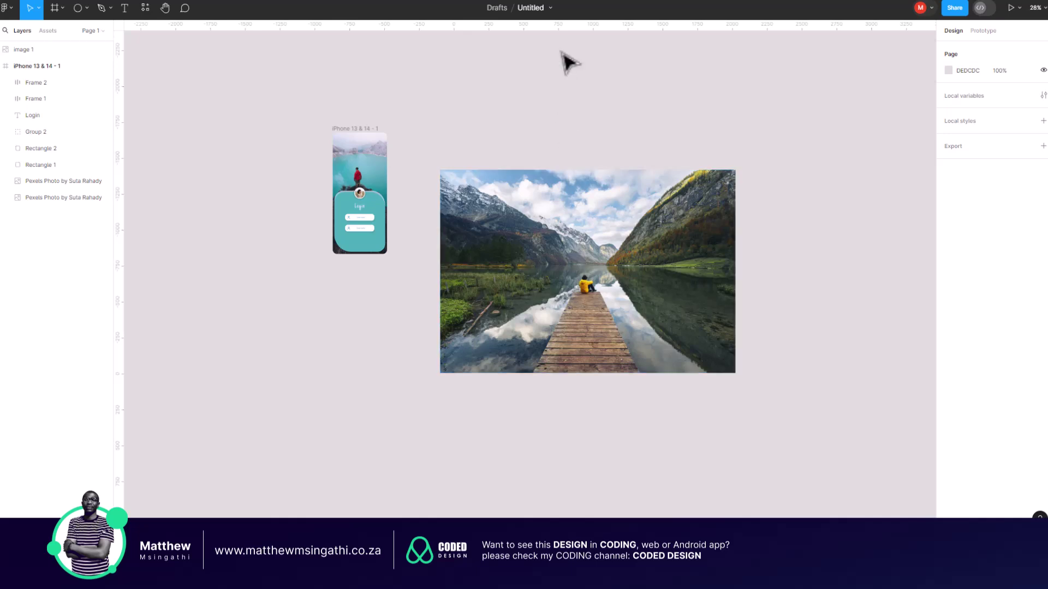
left_click_drag(510, 215, 493, 142)
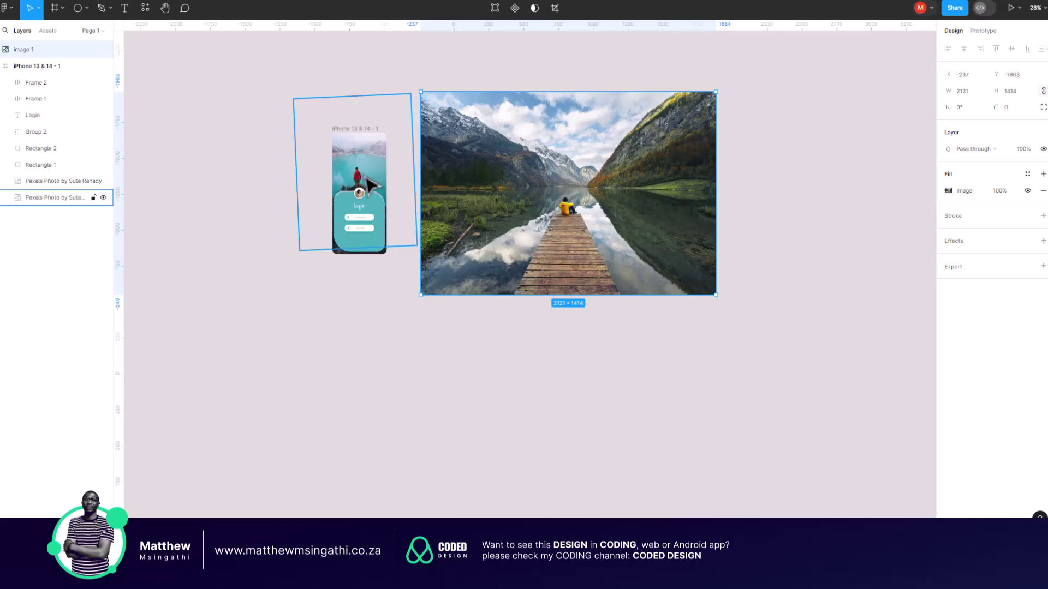
scroll(367, 181, "up", 8)
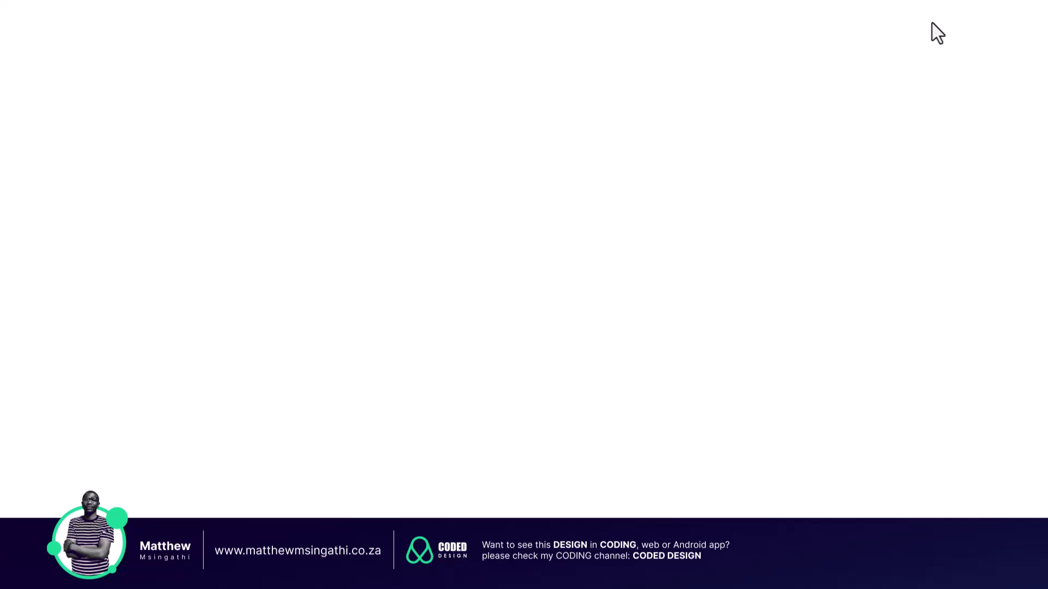
- Switch to the blank drawing page and set the drawing pen's colour to black
left_click(550, 1)
left_click(551, 1)
left_click(552, 1)
left_click(540, 184)
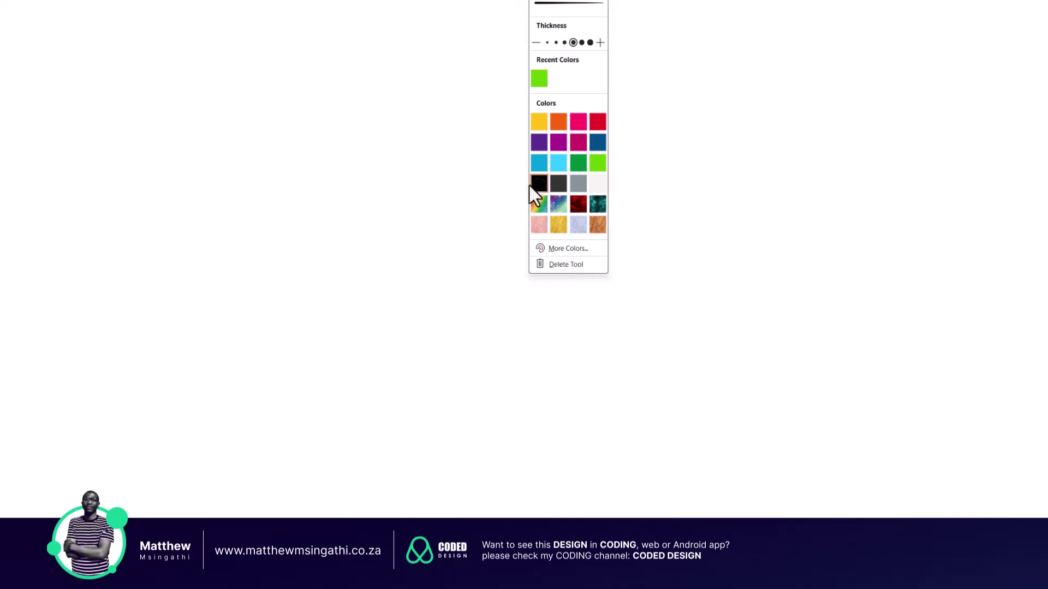
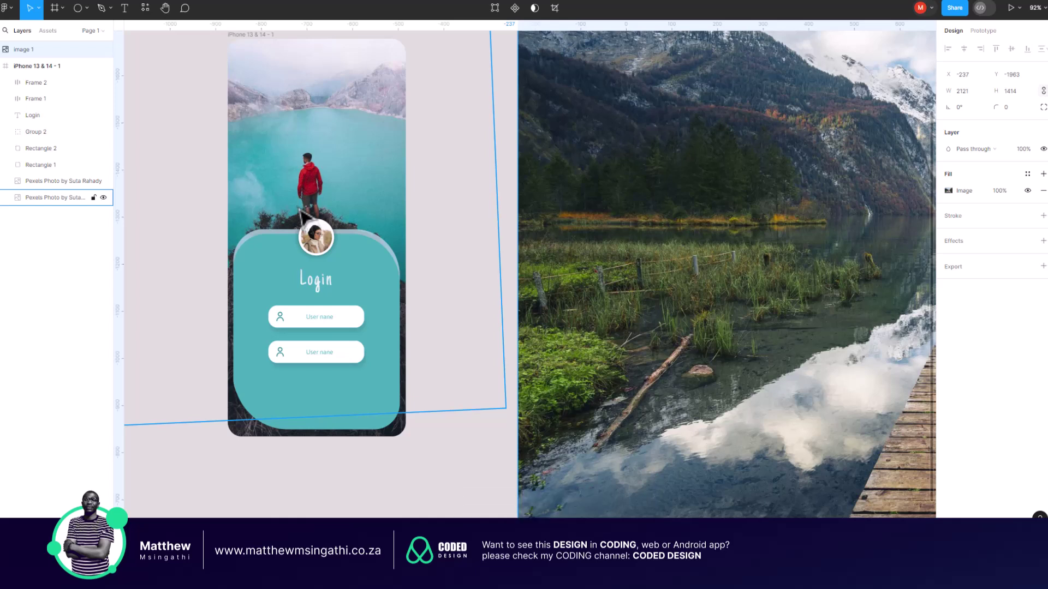
- Duplicate the iPhone 13 & 14 - 1 login frame on the Figma canvas
scroll(302, 215, "left", 5)
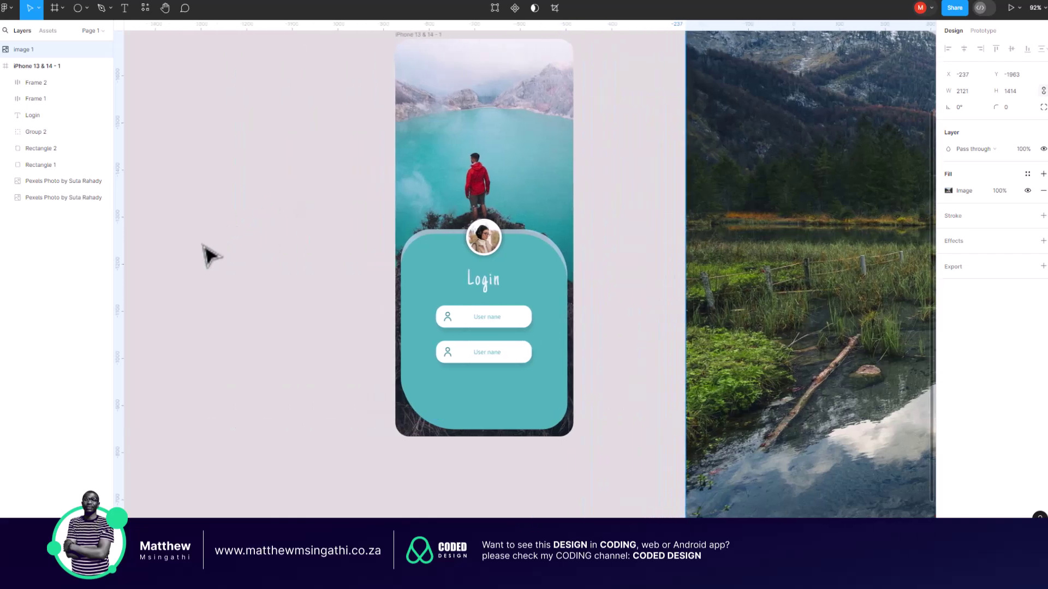
scroll(267, 242, "down", 5)
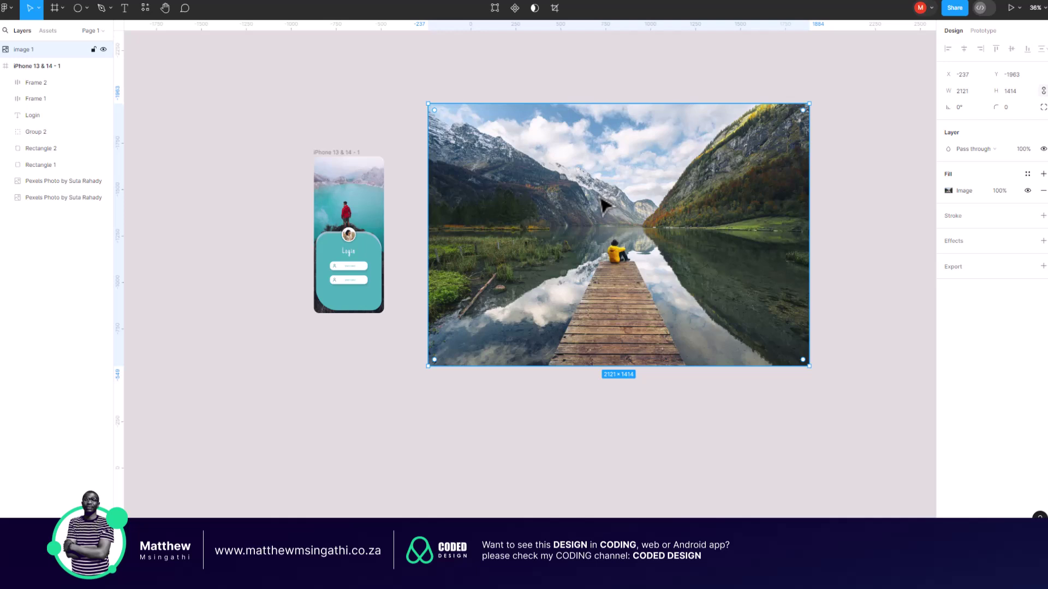
left_click(582, 77)
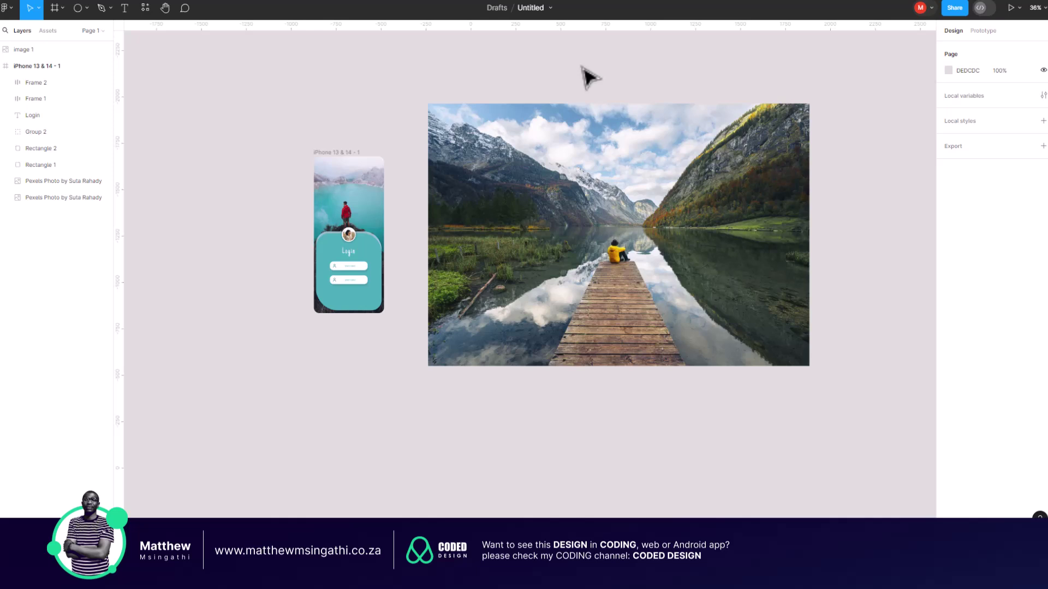
scroll(554, 146, "right", 4)
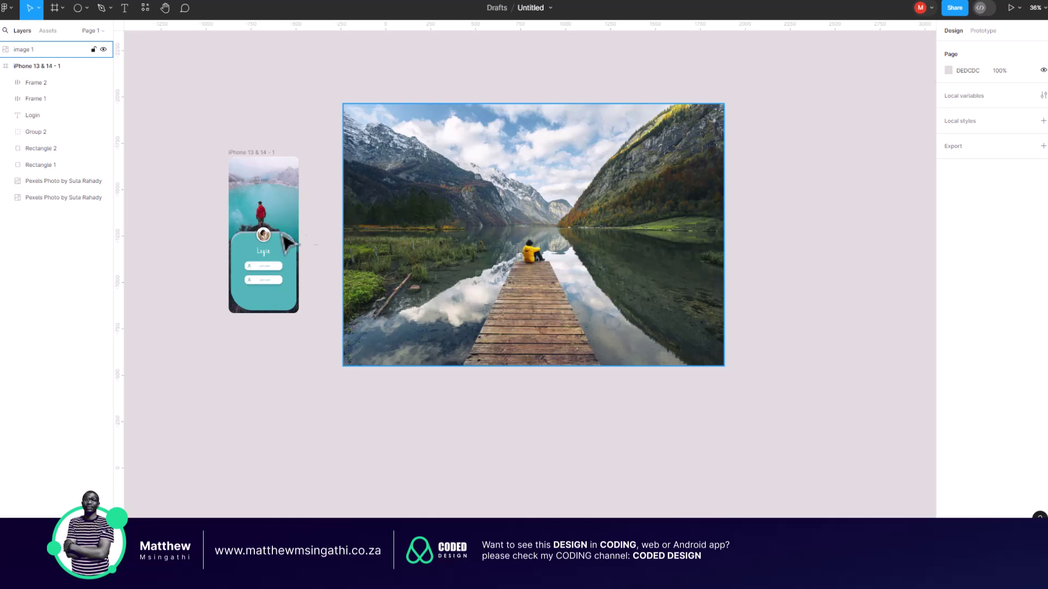
left_click(246, 154)
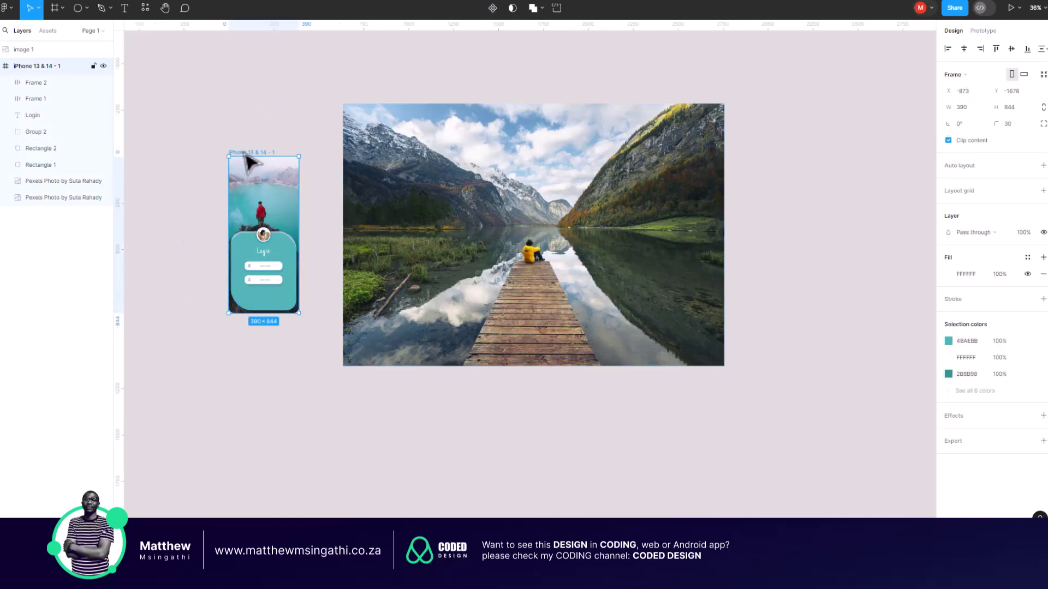
key("ctrl+d")
scroll(573, 219, "right", 2)
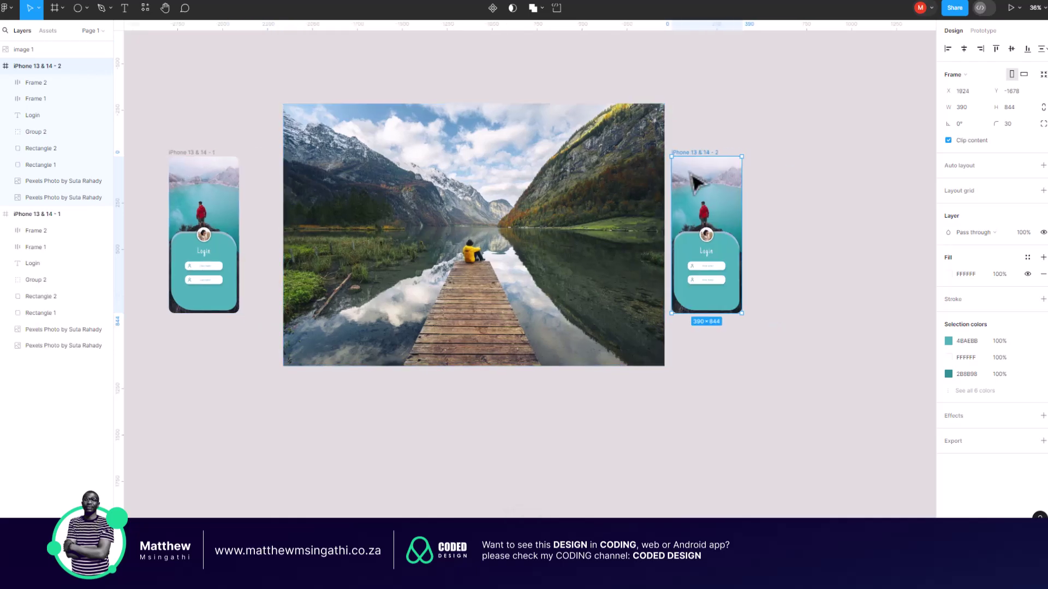
- Delete the round profile picture and the Login heading from the duplicated iPhone frame
scroll(705, 248, "up", 5)
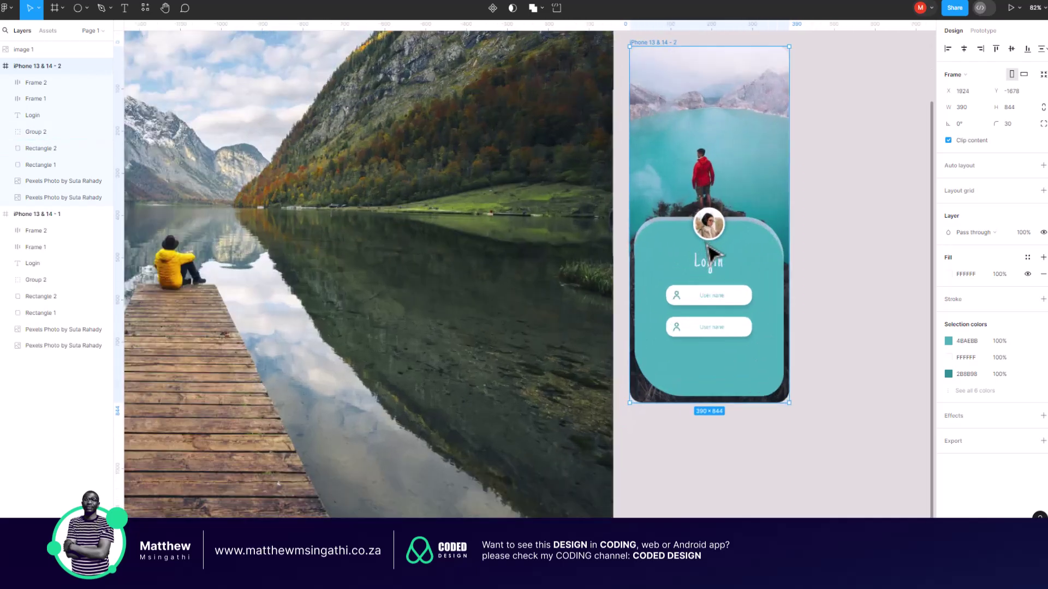
left_click(709, 225)
key("Delete")
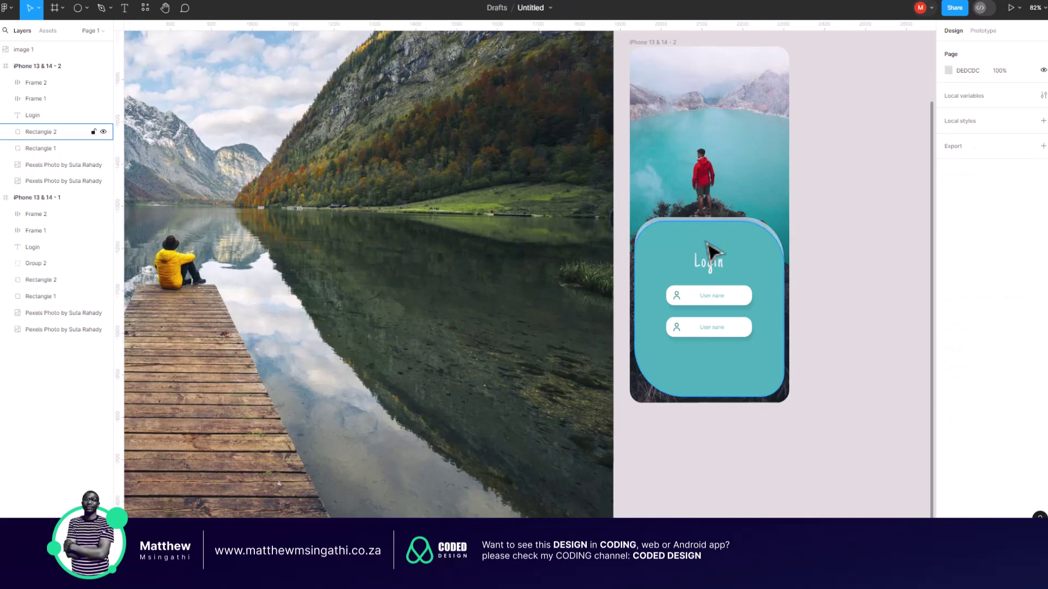
left_click(699, 234)
left_click(710, 266)
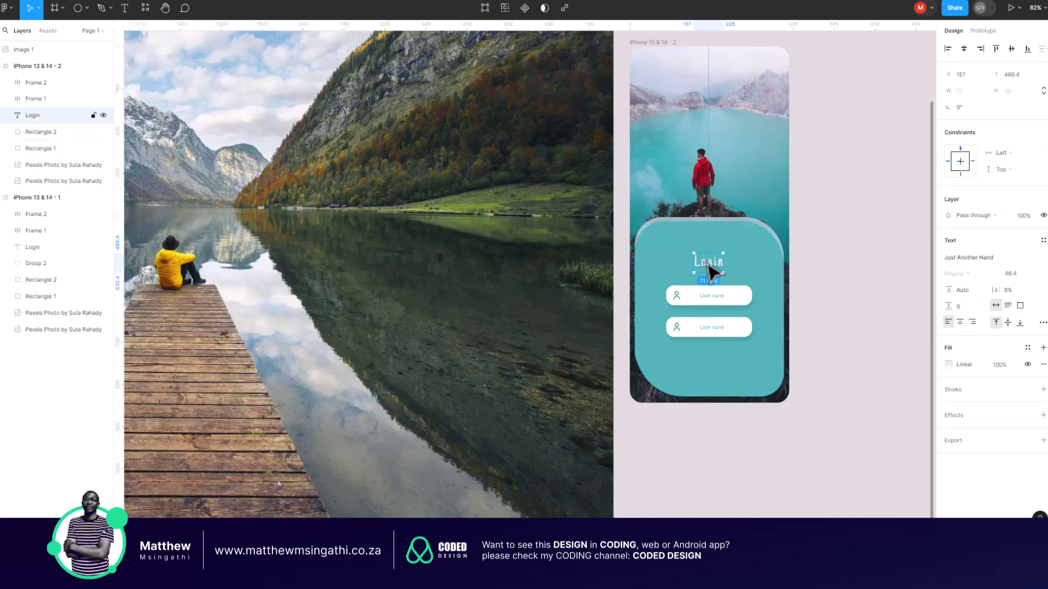
key("Delete")
- Delete both rounded background rectangles and the two User name fields from the duplicated frame, keeping only its background photos
left_click(712, 270)
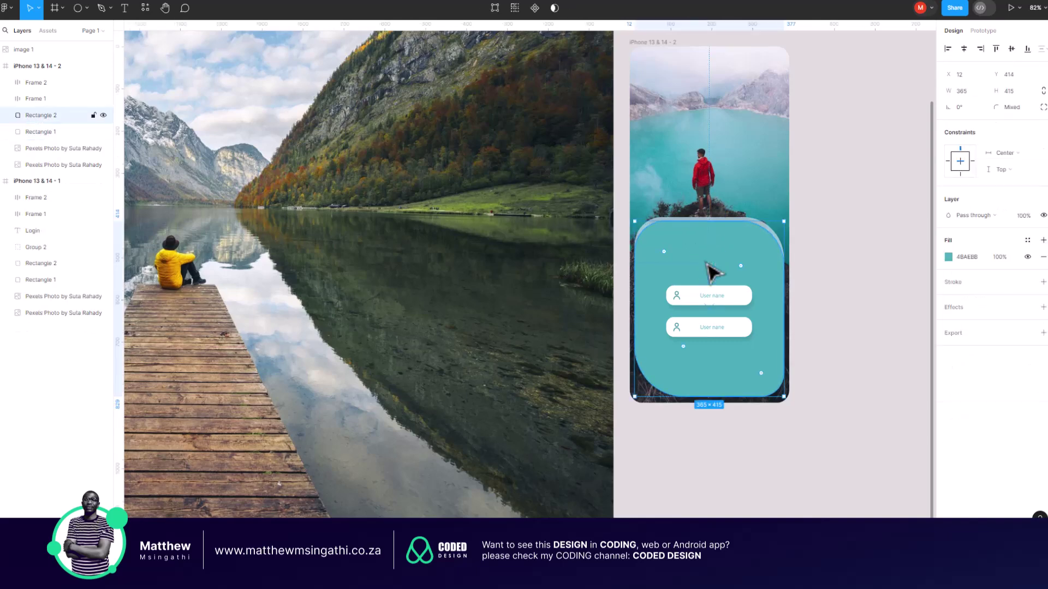
key("Delete")
left_click(710, 258)
key("Delete")
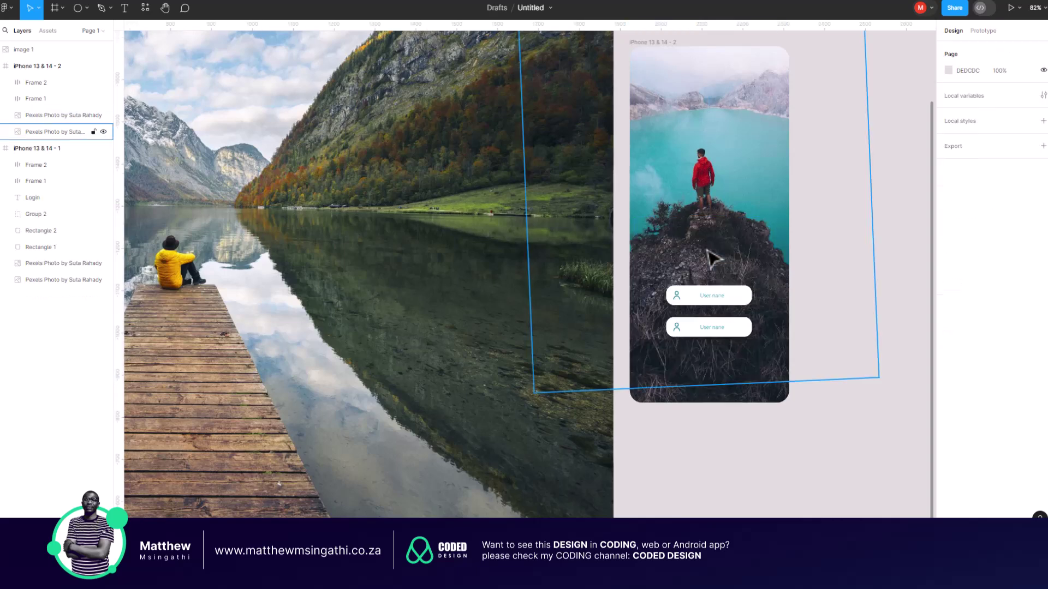
left_click(700, 297)
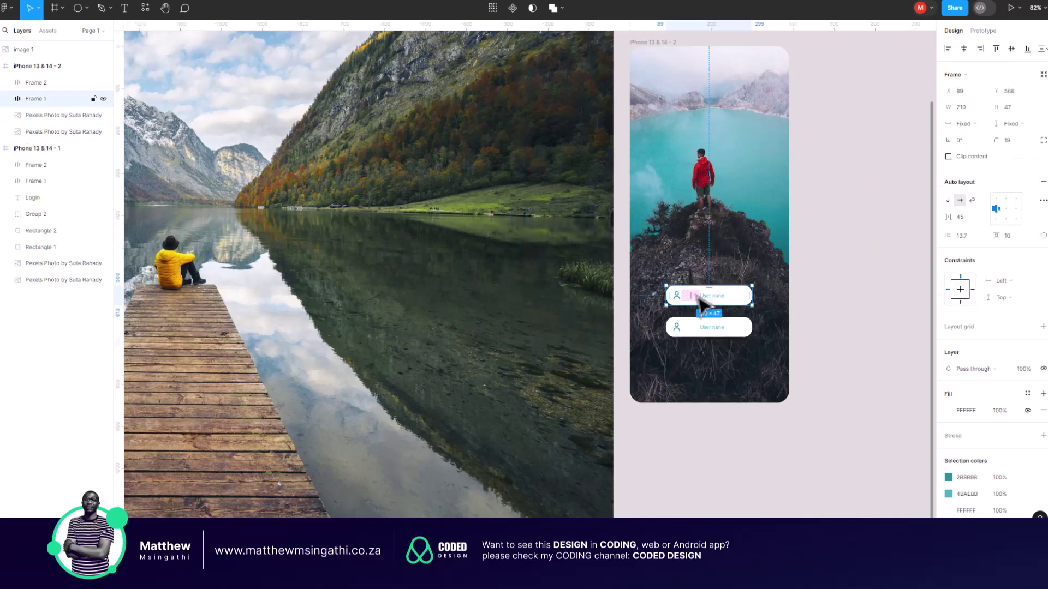
key("Delete")
left_click(704, 330)
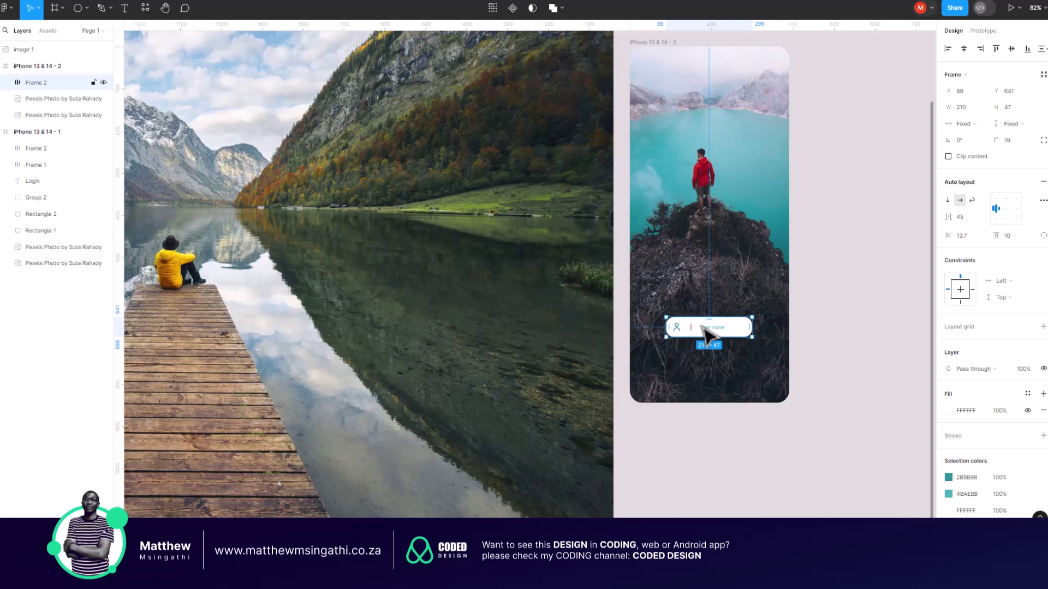
key("Delete")
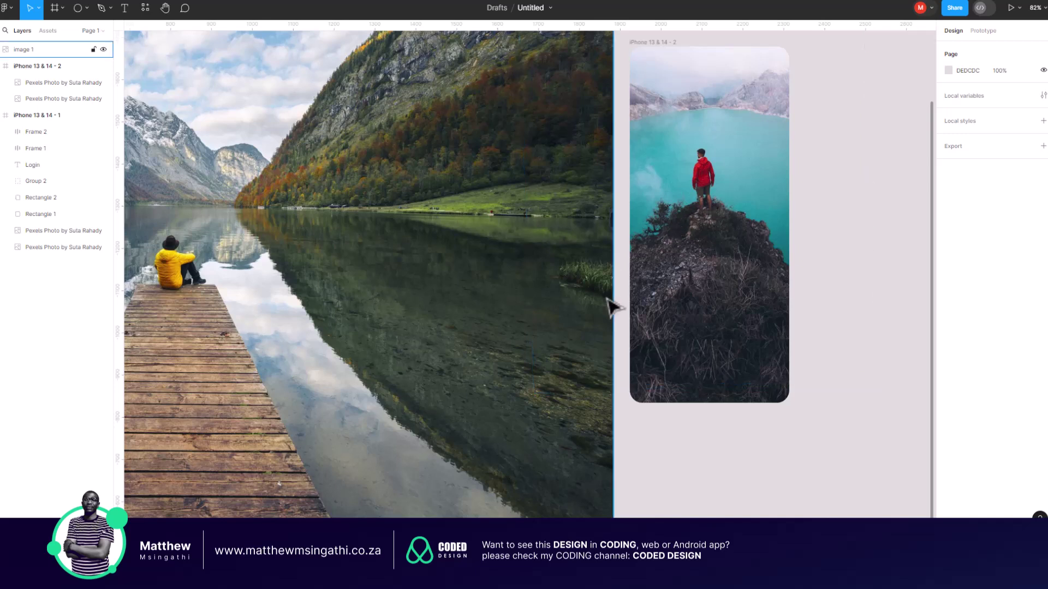
- Move the stripped iPhone 13 & 14 - 2 frame below the original login frame, at about X -678, Y -654
scroll(756, 256, "left", 5)
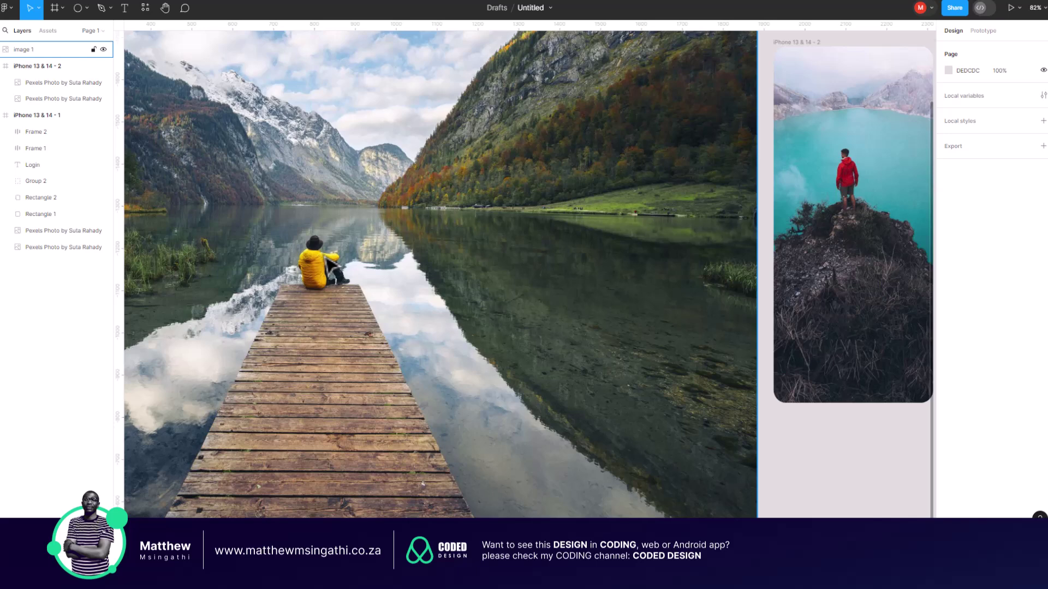
scroll(329, 266, "left", 2)
scroll(333, 267, "down", 5)
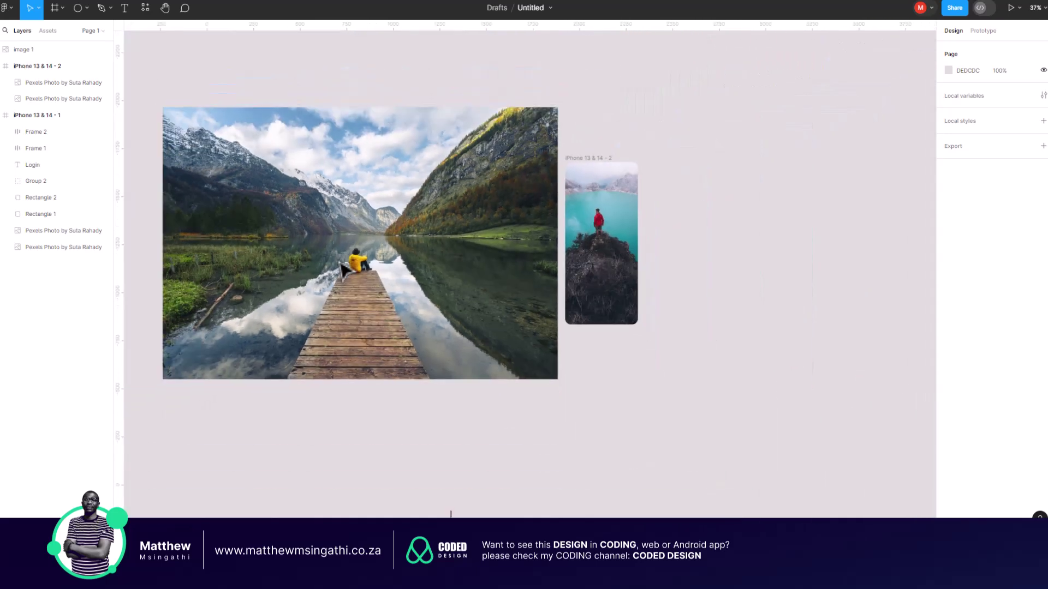
scroll(344, 269, "left", 4)
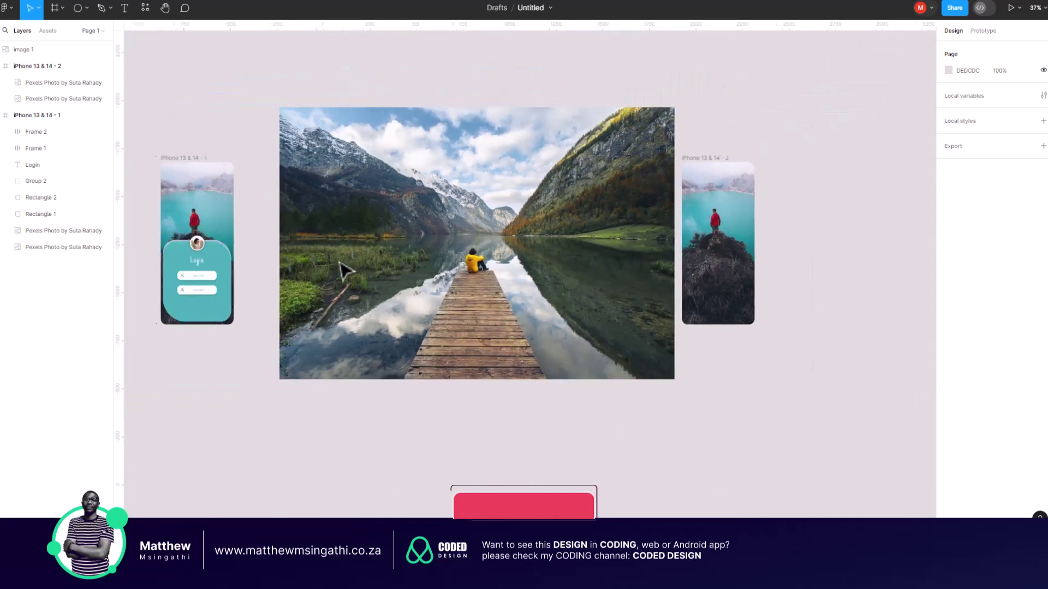
left_click(704, 157)
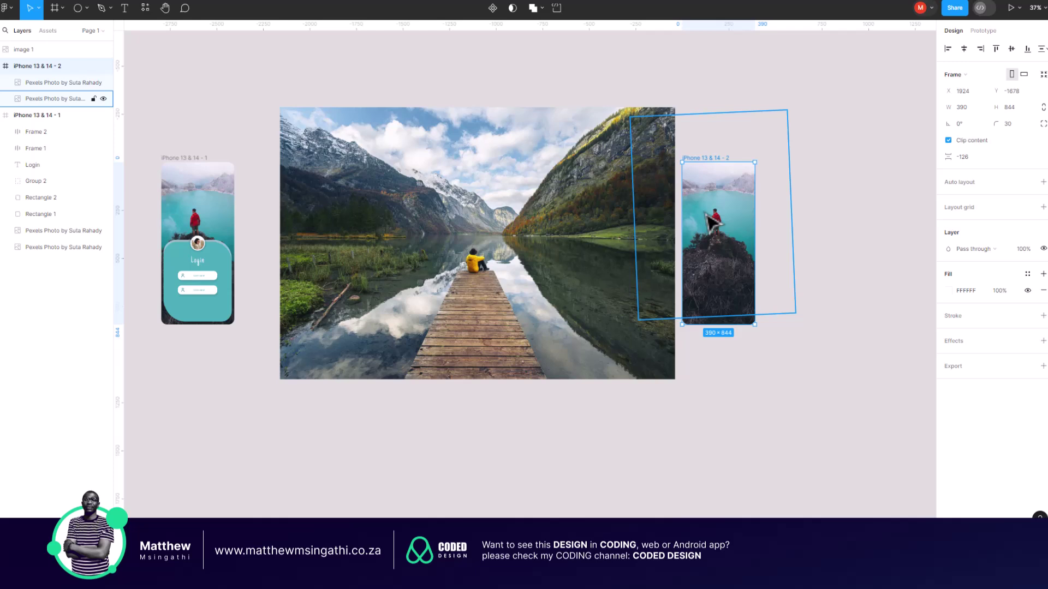
left_click(751, 121)
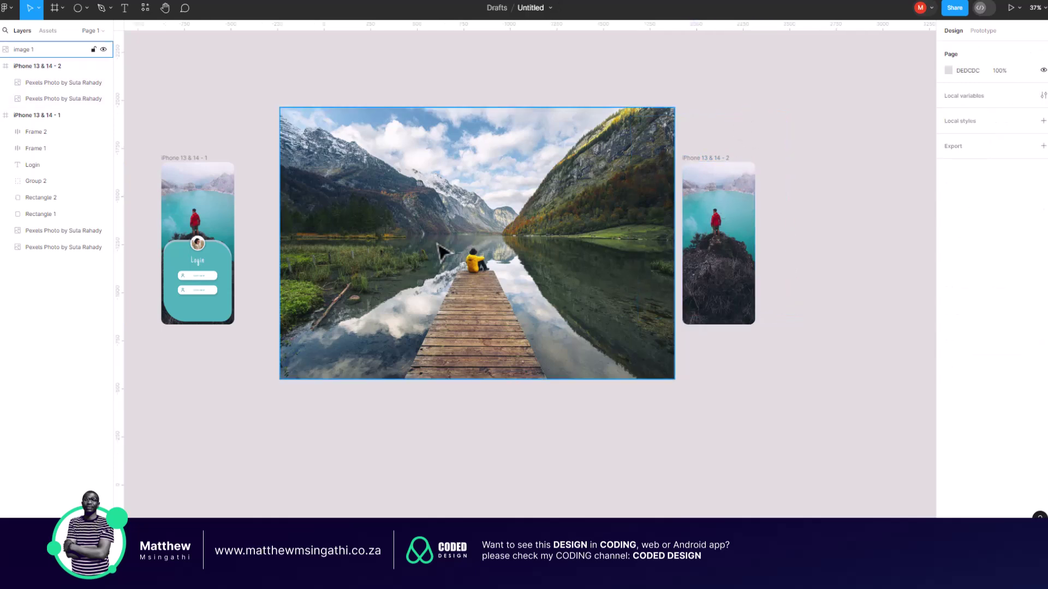
scroll(472, 268, "right", 3)
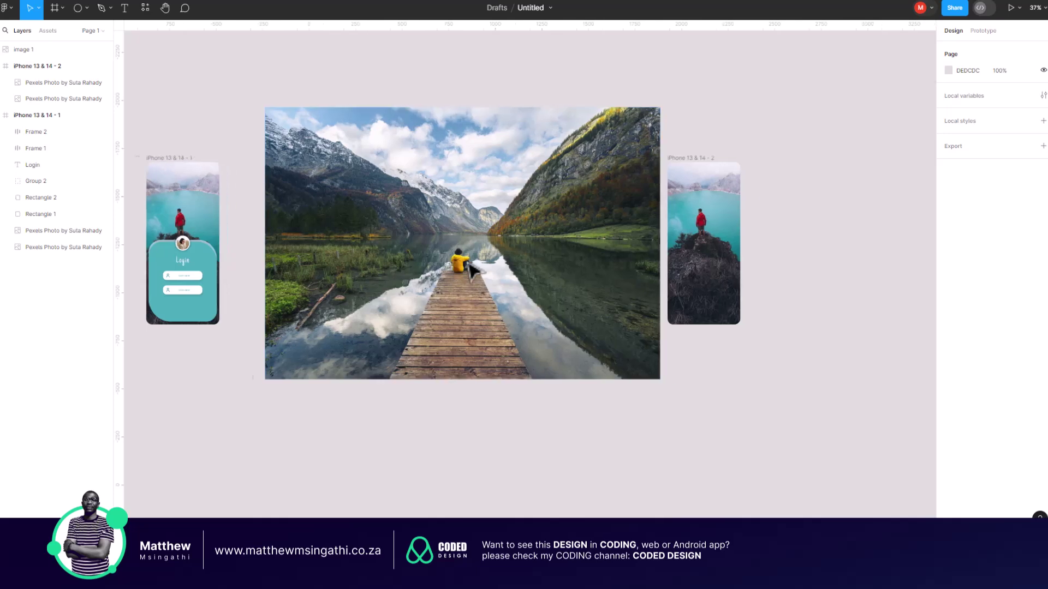
left_click_drag(638, 167, 134, 361)
scroll(401, 273, "left", 3)
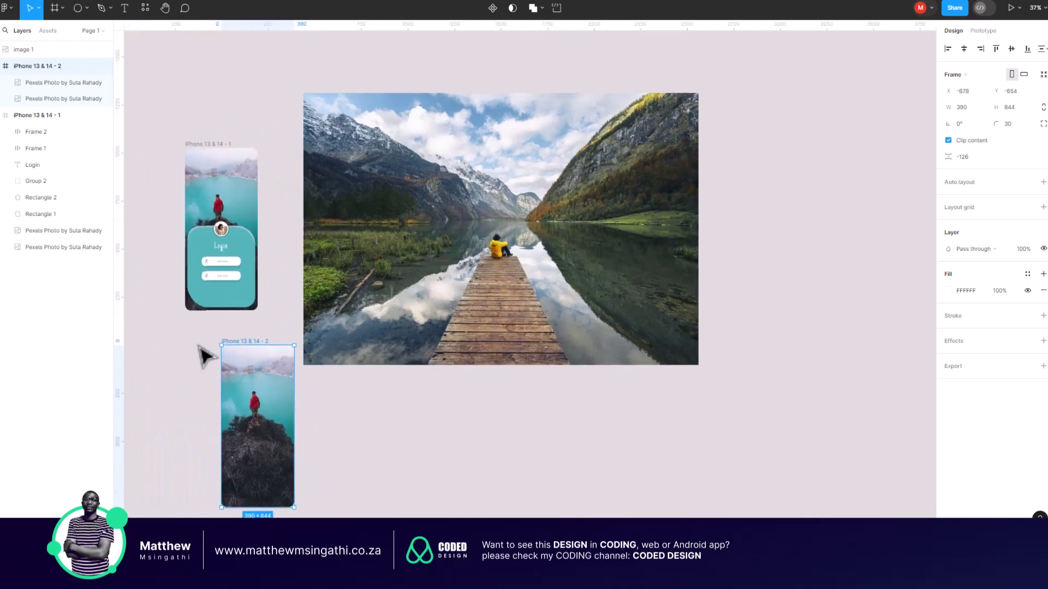
- Align the iPhone 13 & 14 - 2 frame directly under the original login frame, at X -873, Y -694
left_click_drag(238, 349, 202, 341)
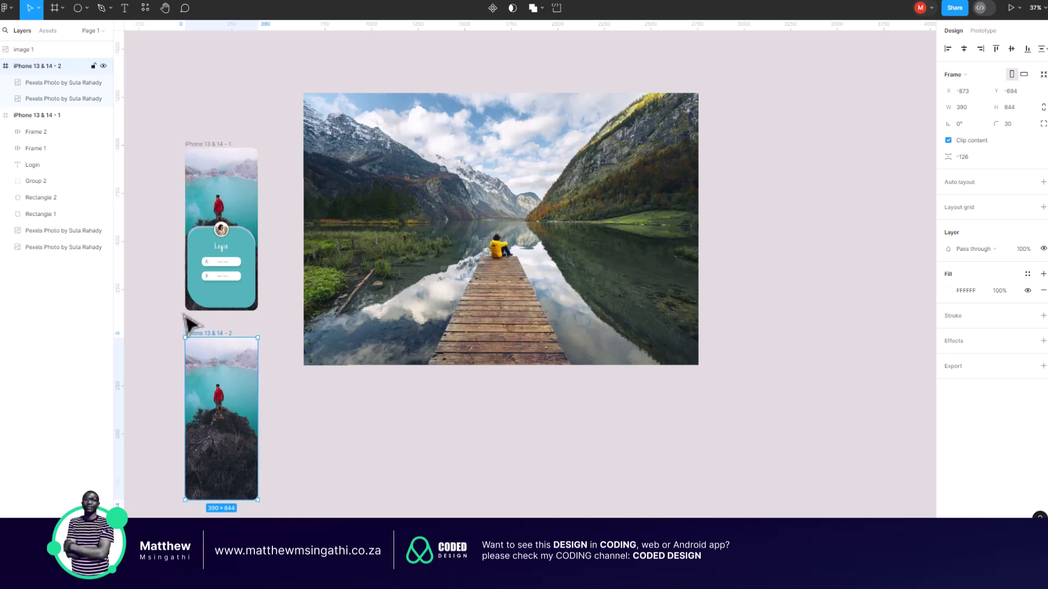
- Add a new blank iPhone 13 & 14 frame beside the landscape photo and set its corner radius to 30
left_click(58, 9)
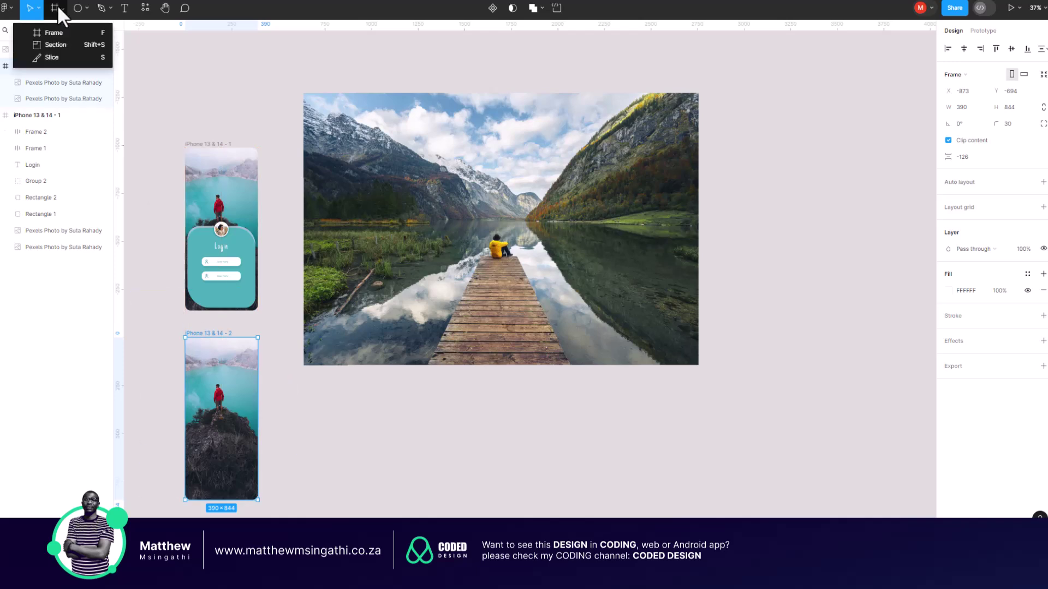
left_click(55, 8)
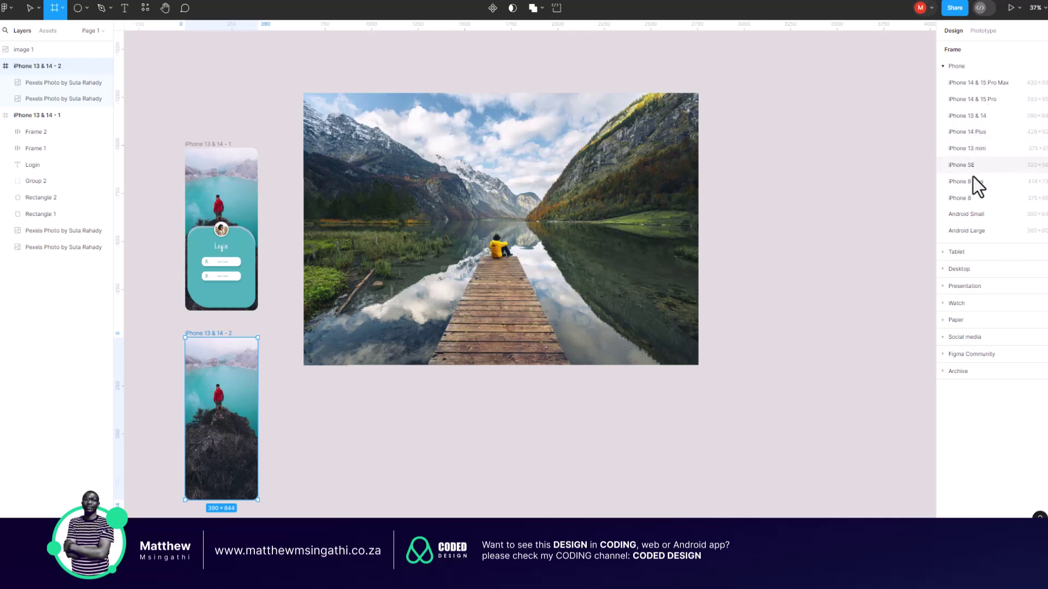
left_click(964, 117)
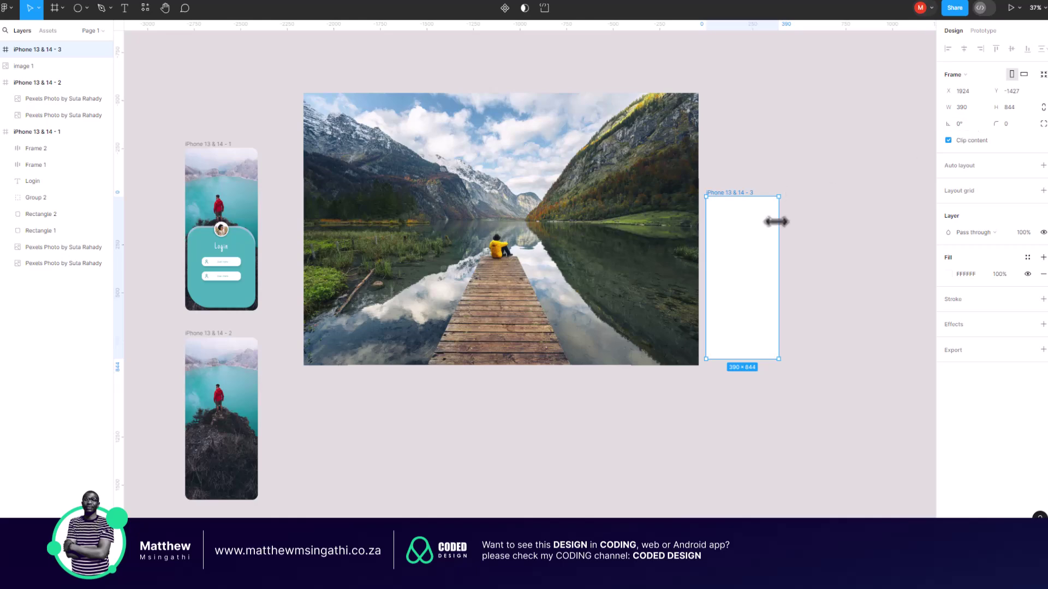
scroll(774, 244, "up", 5)
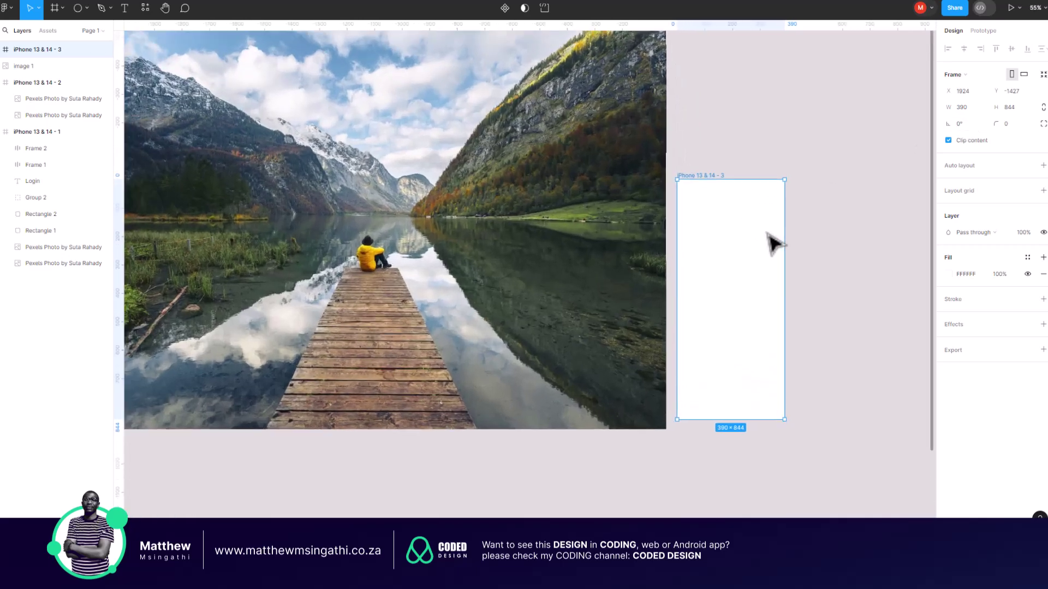
scroll(742, 262, "up", 4)
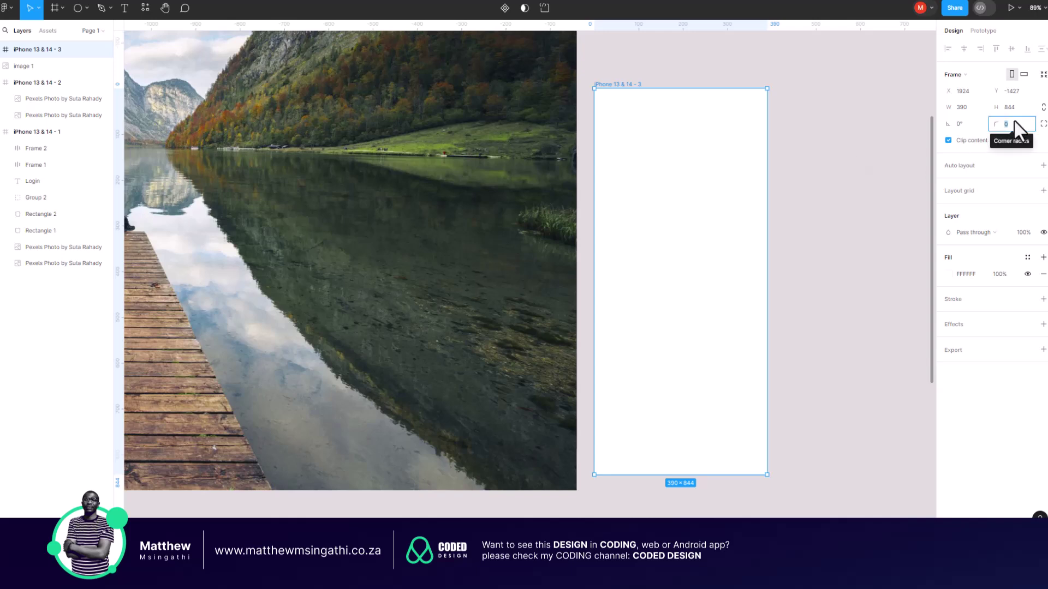
key("Return")
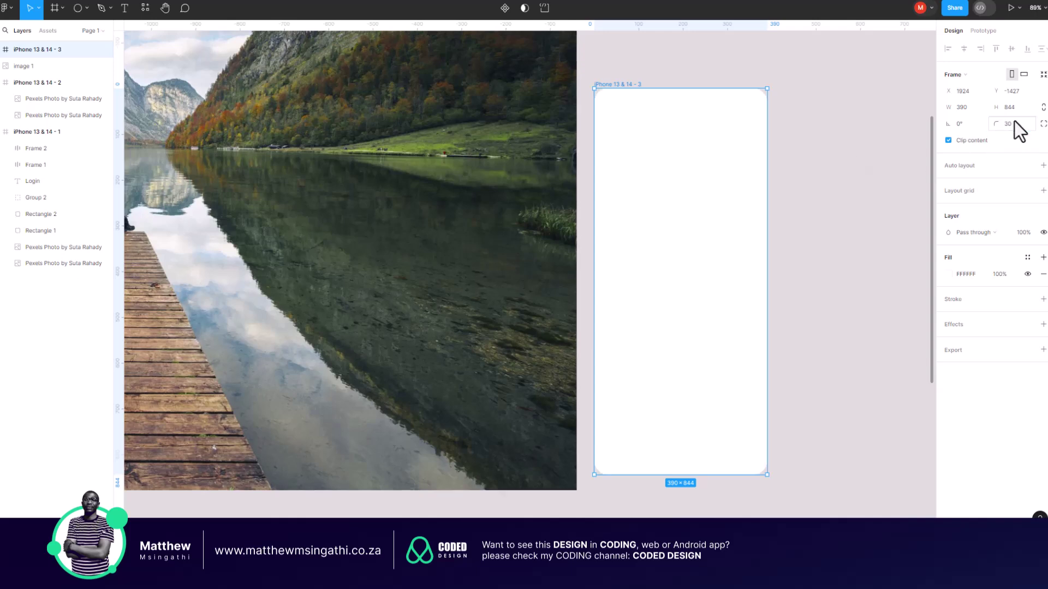
left_click(890, 152)
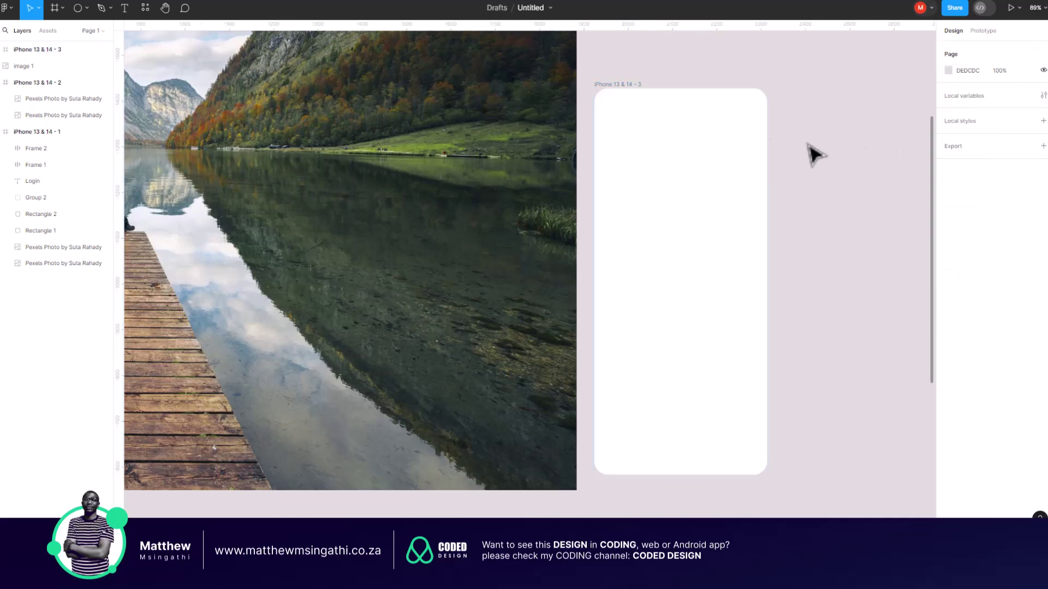
scroll(753, 145, "left", 2)
scroll(753, 144, "down", 3)
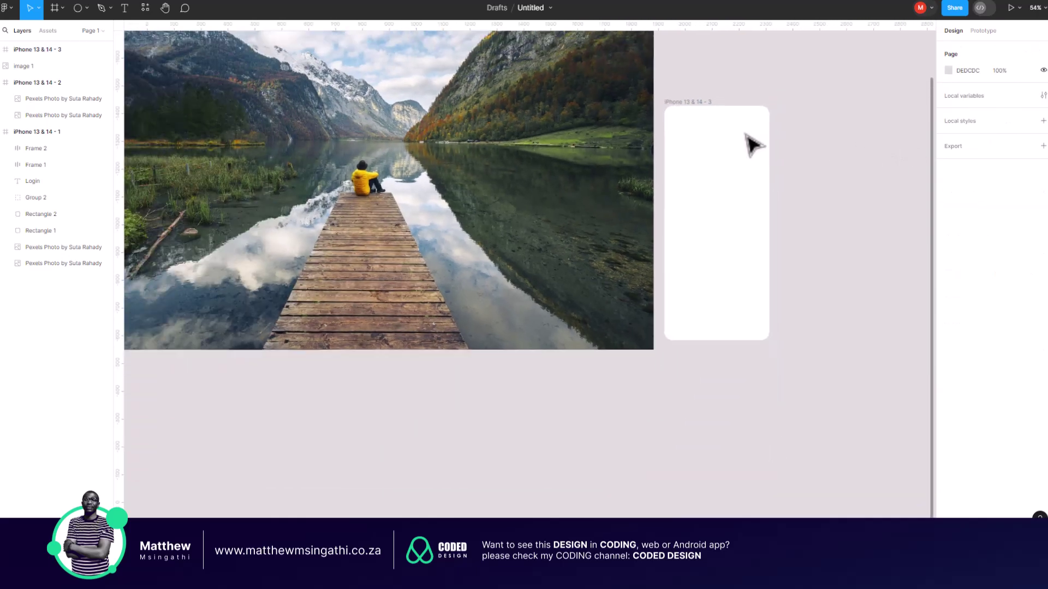
scroll(753, 144, "left", 2)
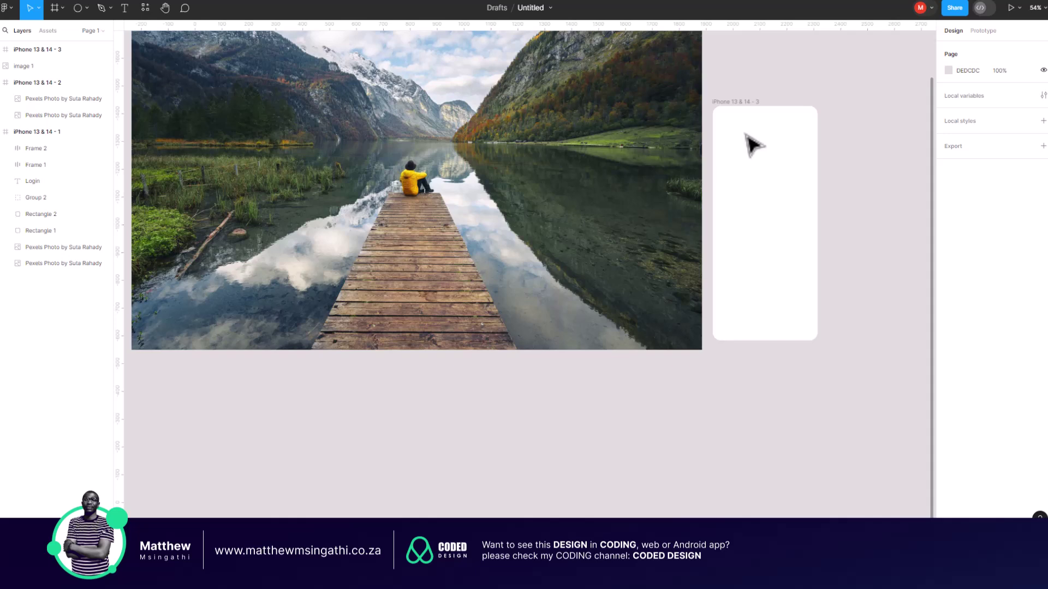
scroll(752, 143, "up", 3)
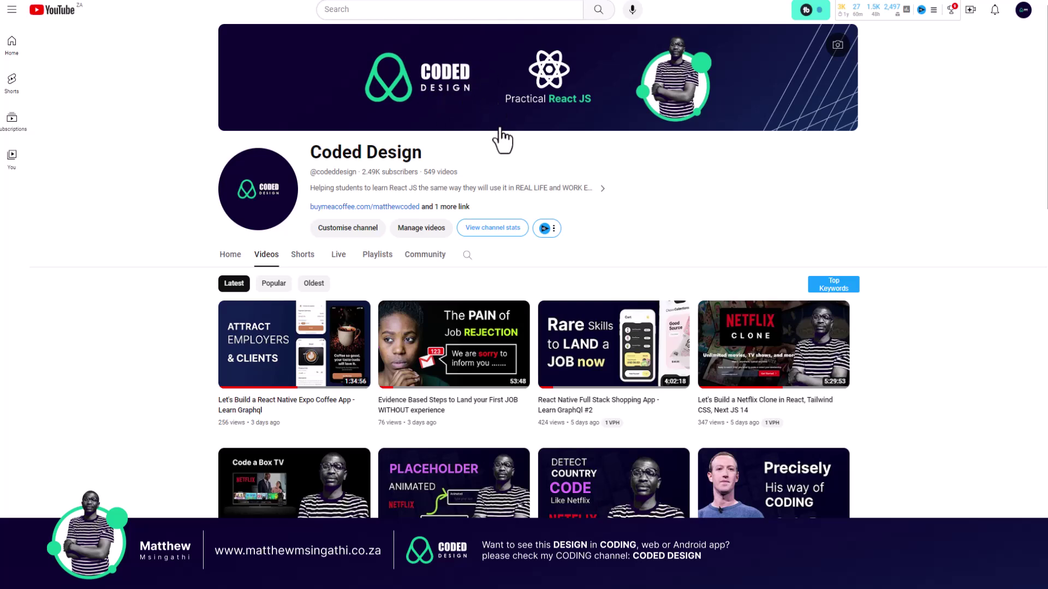
- Browse the uploaded videos on the Coded Design YouTube channel
scroll(501, 141, "down", 5)
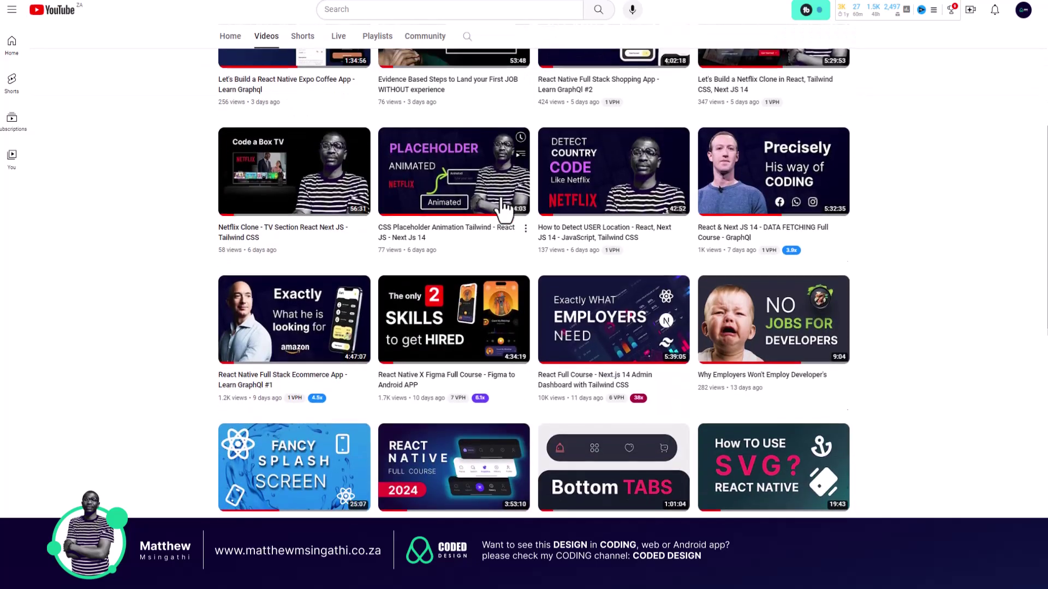
scroll(505, 210, "down", 7)
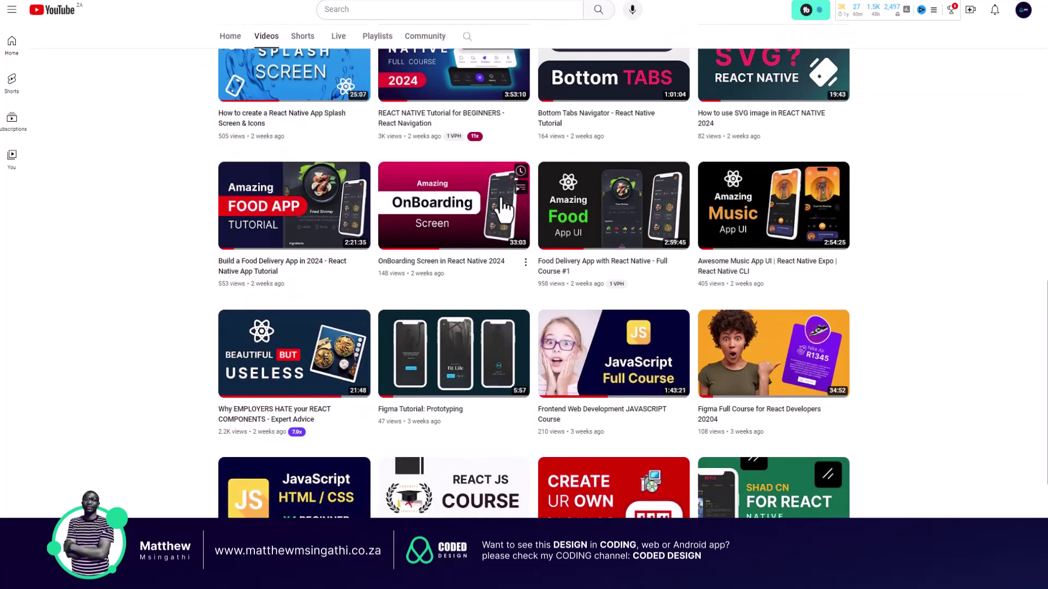
scroll(501, 209, "down", 2)
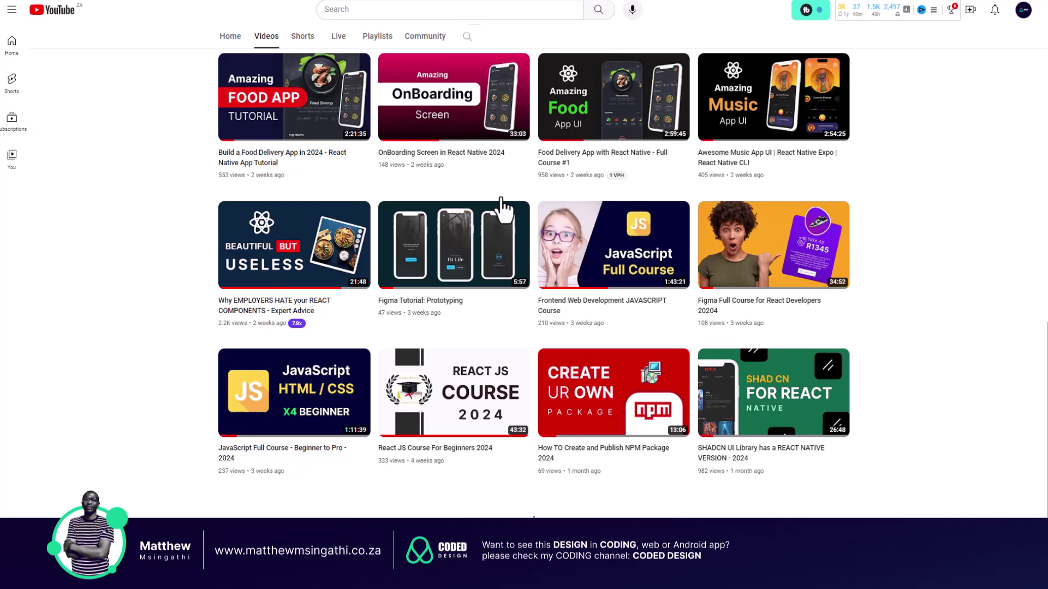
scroll(501, 209, "up", 8)
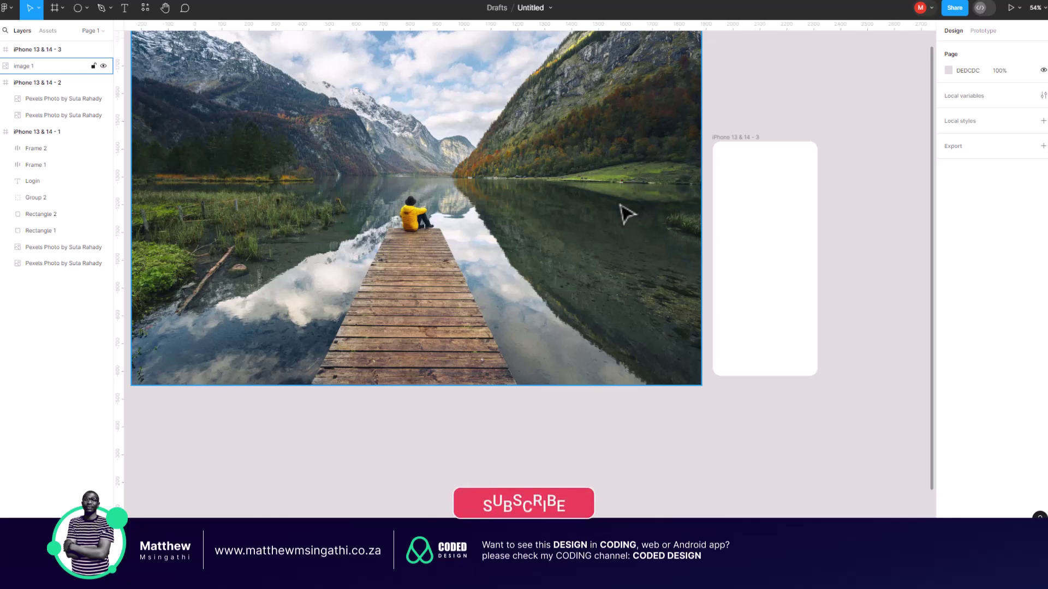
- Compare the new blank iPhone frame in Figma with the original login frame, examining the rounded corners of both
scroll(626, 213, "right", 5)
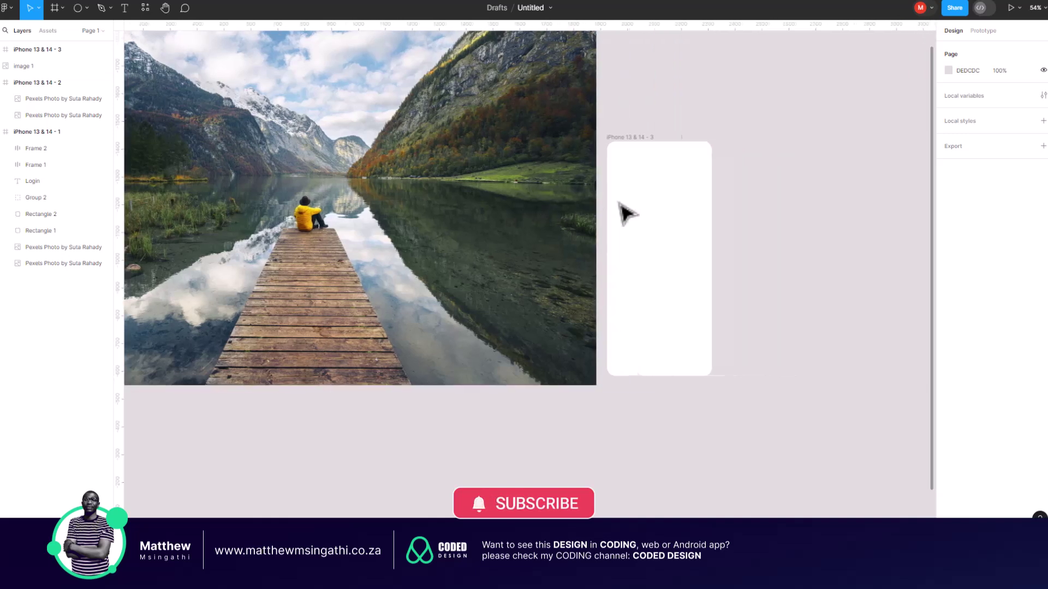
scroll(509, 171, "right", 2)
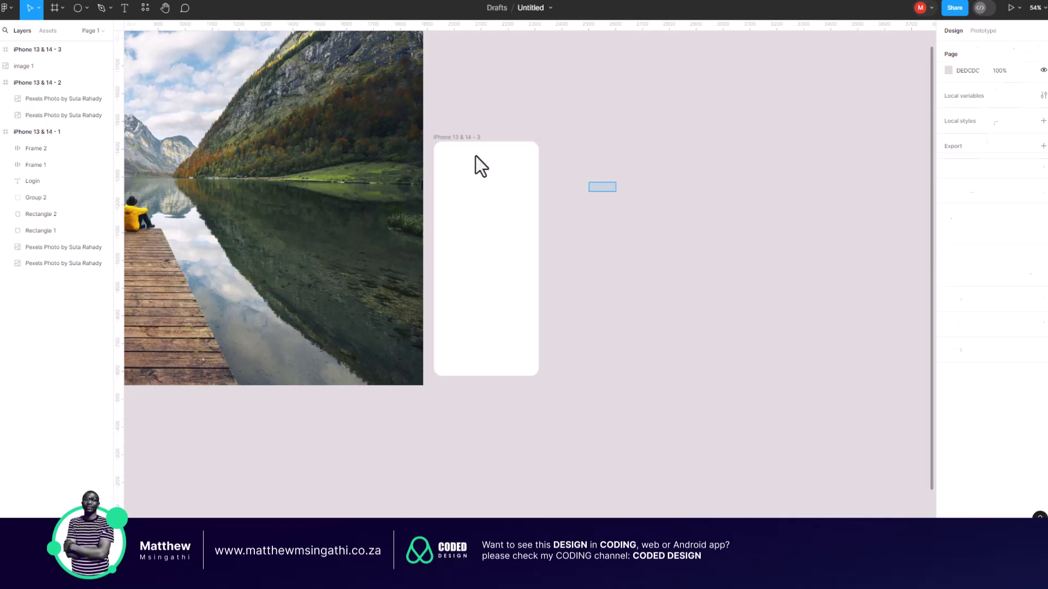
left_click(532, 176)
scroll(532, 178, "up", 5)
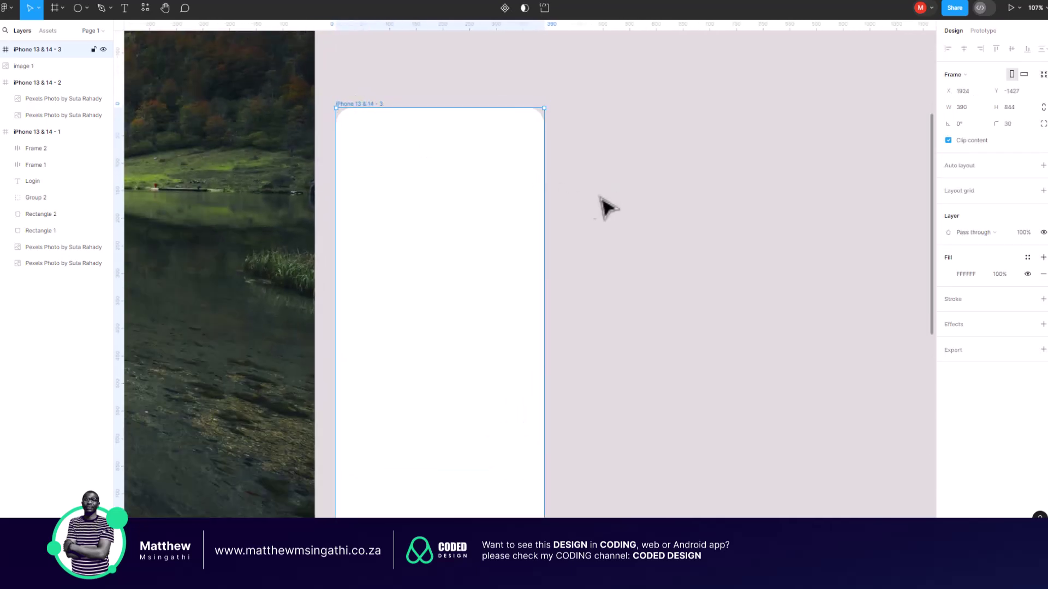
left_click(598, 206)
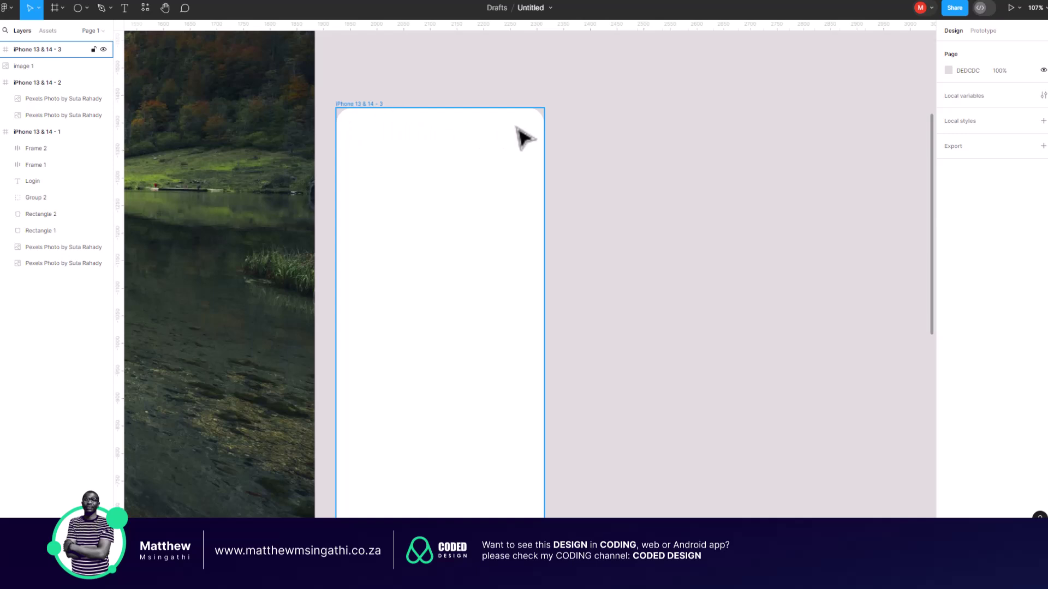
scroll(523, 138, "down", 8)
scroll(447, 141, "left", 3)
scroll(447, 141, "up", 2)
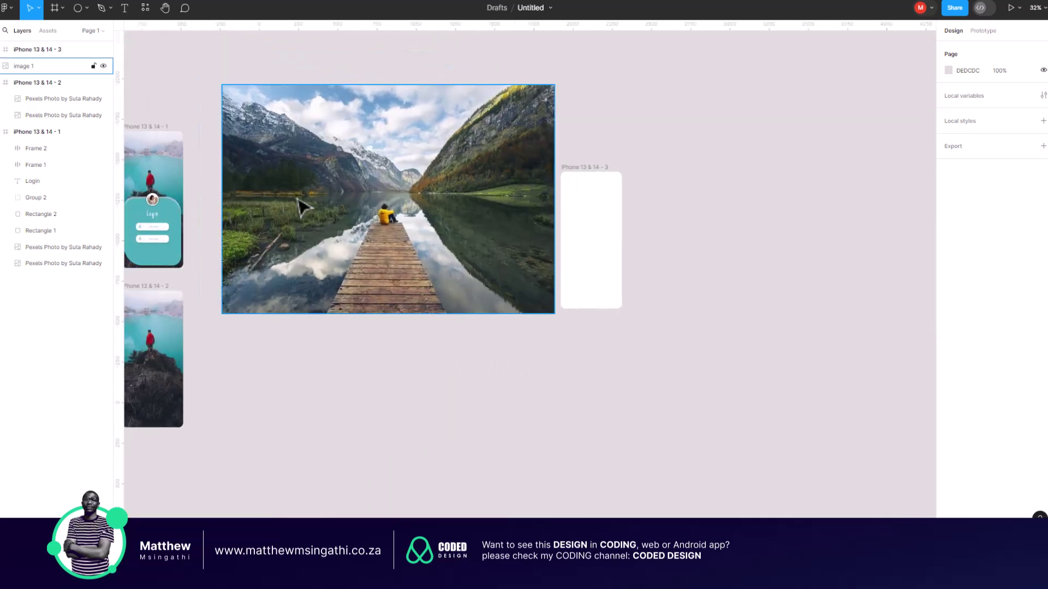
scroll(300, 205, "left", 2)
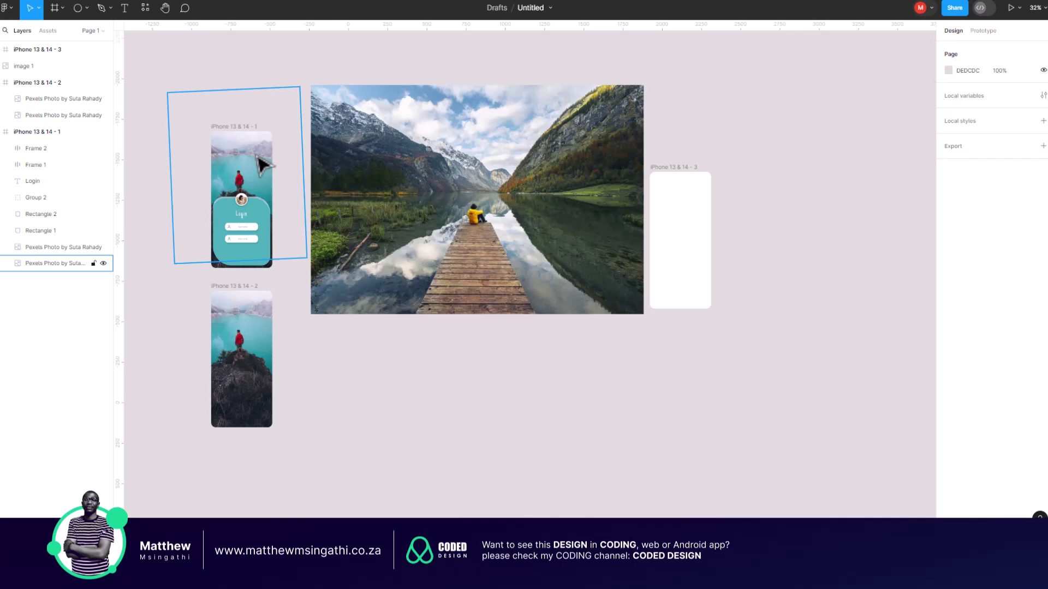
scroll(261, 164, "up", 6)
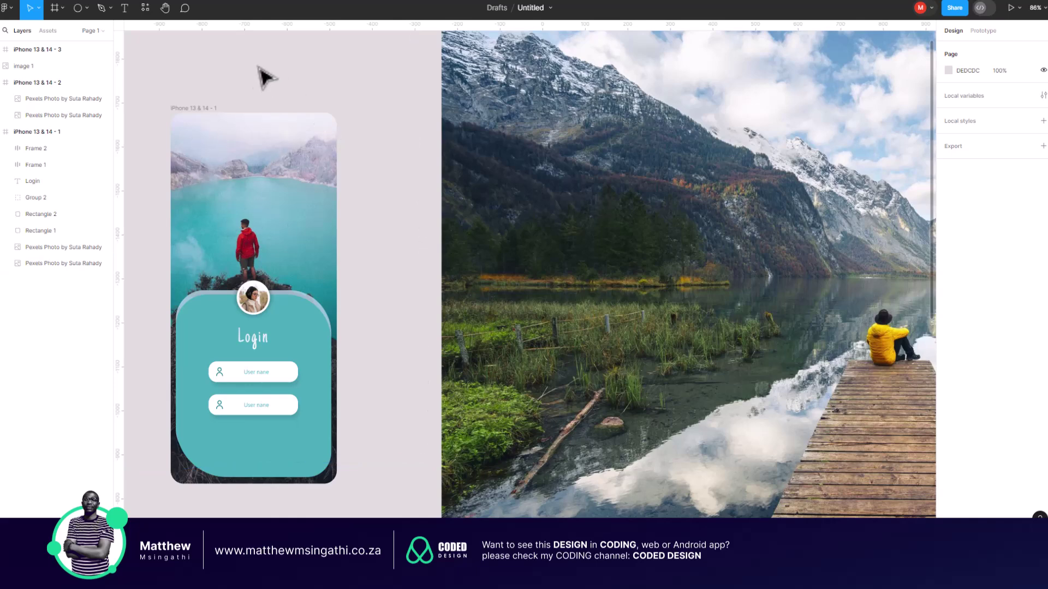
left_click(194, 111)
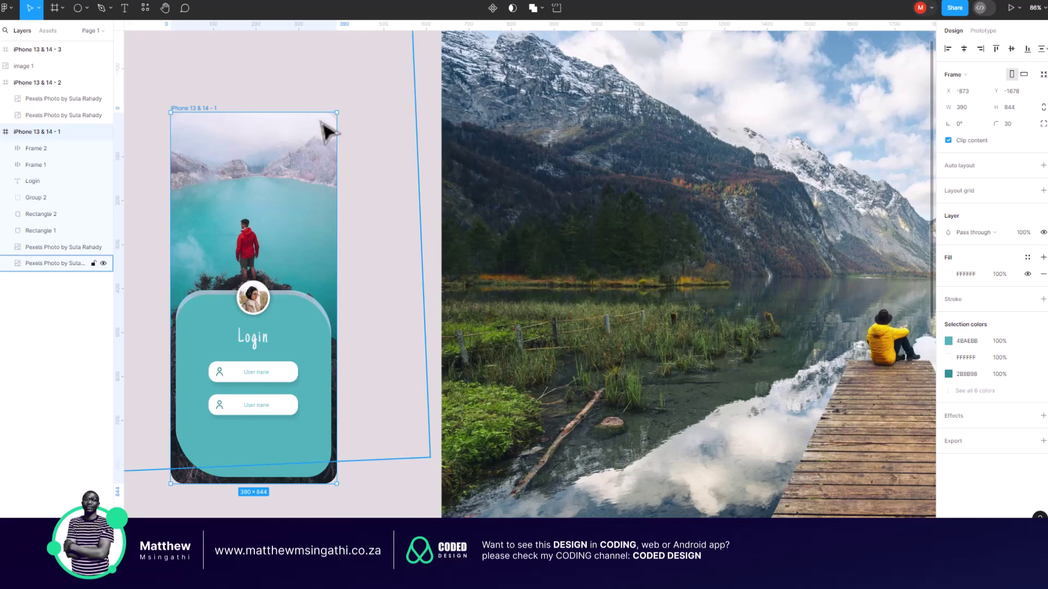
scroll(328, 131, "right", 5)
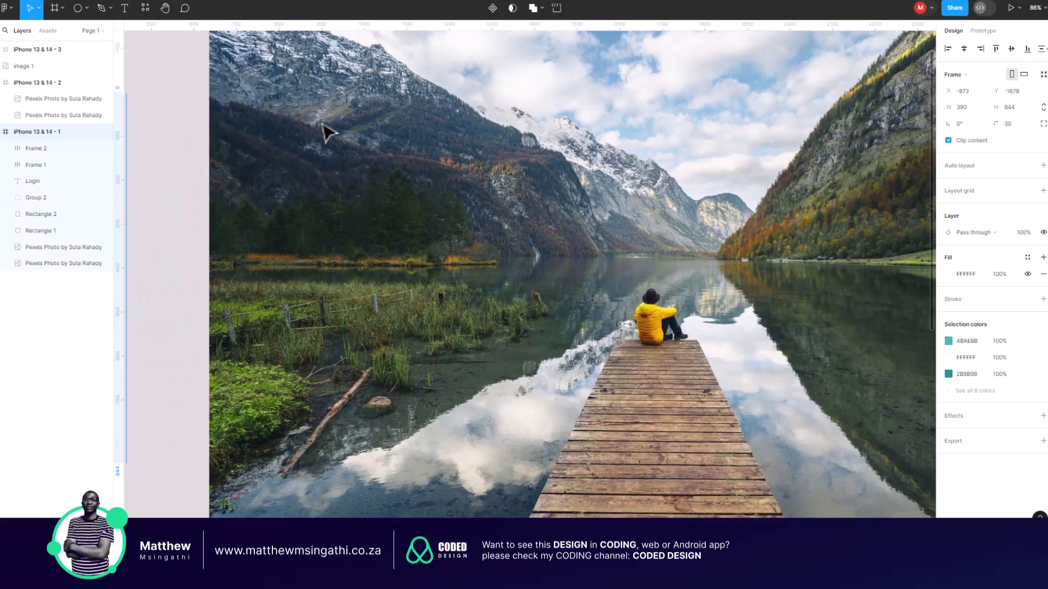
scroll(327, 131, "down", 5)
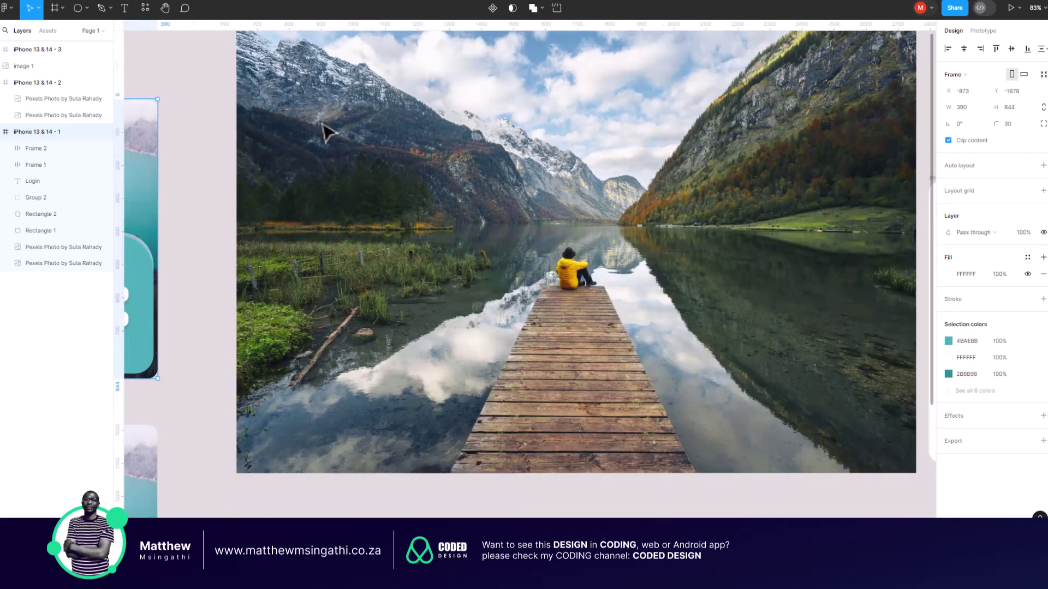
scroll(327, 131, "right", 2)
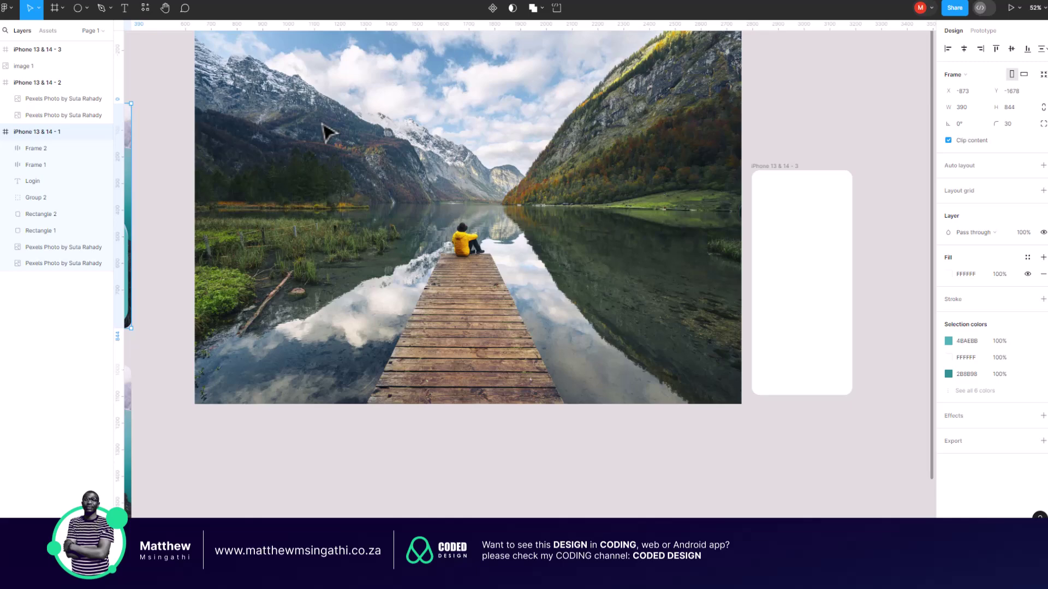
scroll(324, 131, "right", 3)
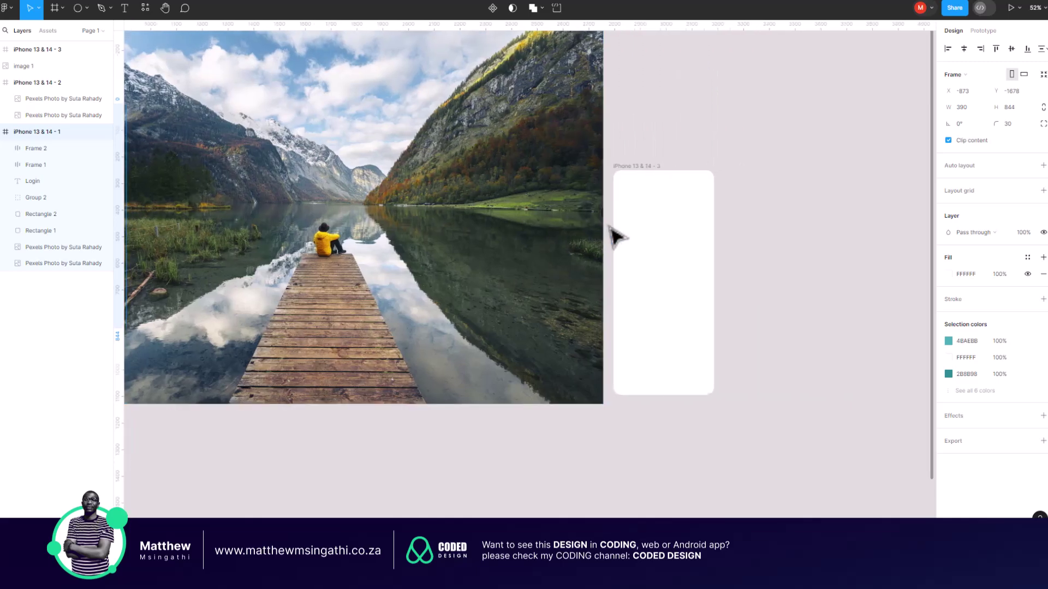
scroll(616, 235, "right", 3)
scroll(587, 213, "up", 2)
scroll(582, 212, "up", 5)
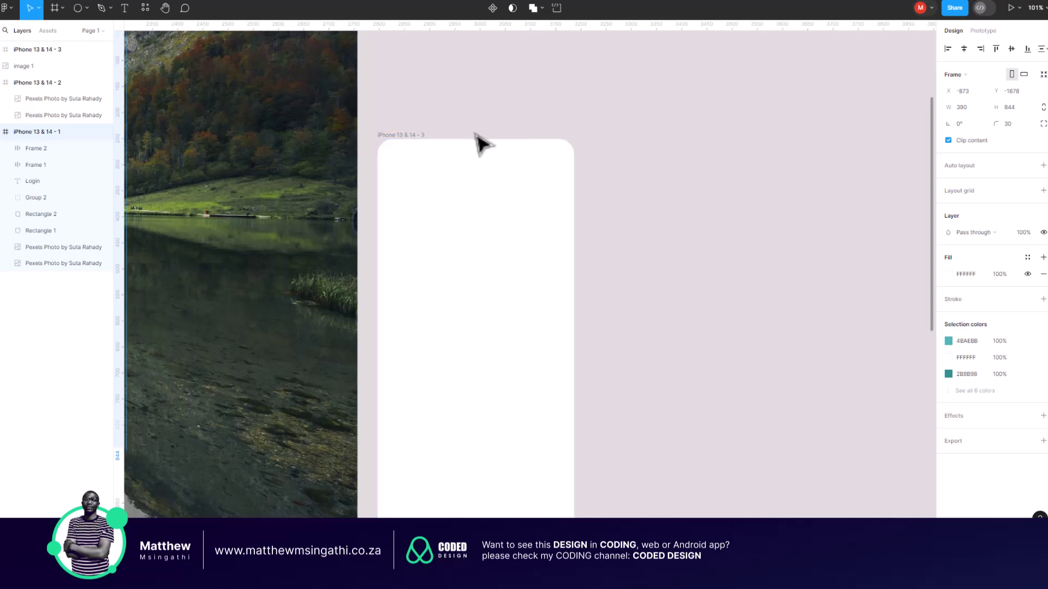
left_click(698, 234)
scroll(600, 232, "left", 2)
scroll(597, 230, "left", 2)
scroll(597, 229, "down", 5)
scroll(206, 152, "left", 2)
scroll(206, 152, "left", 2)
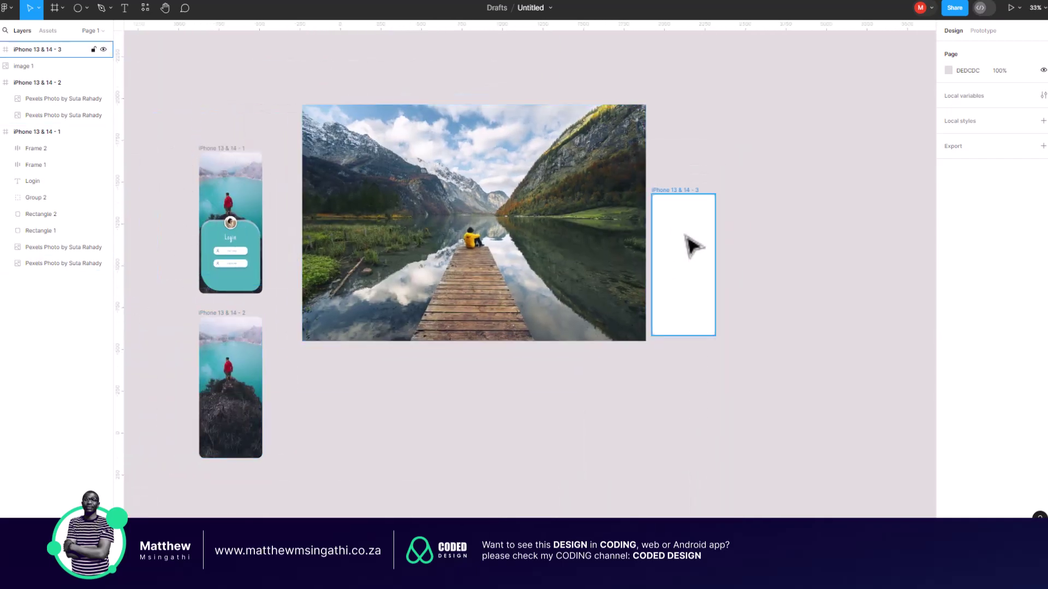
- Rename the blank iPhone 13 & 14 - 3 frame as Login
scroll(688, 241, "up", 3)
scroll(734, 243, "right", 2)
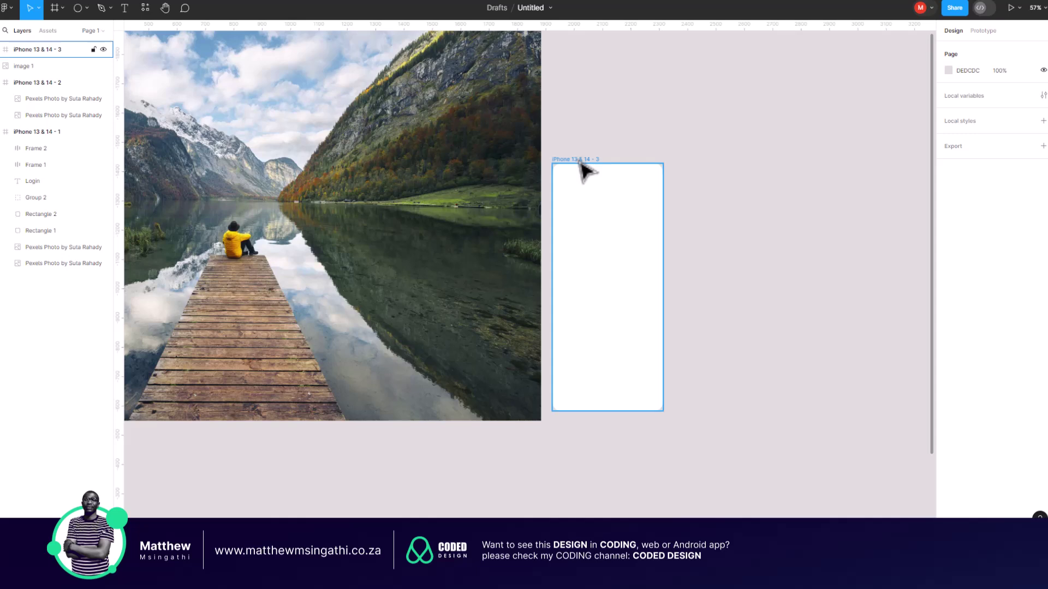
left_click(582, 165)
double_click(576, 160)
type("Login")
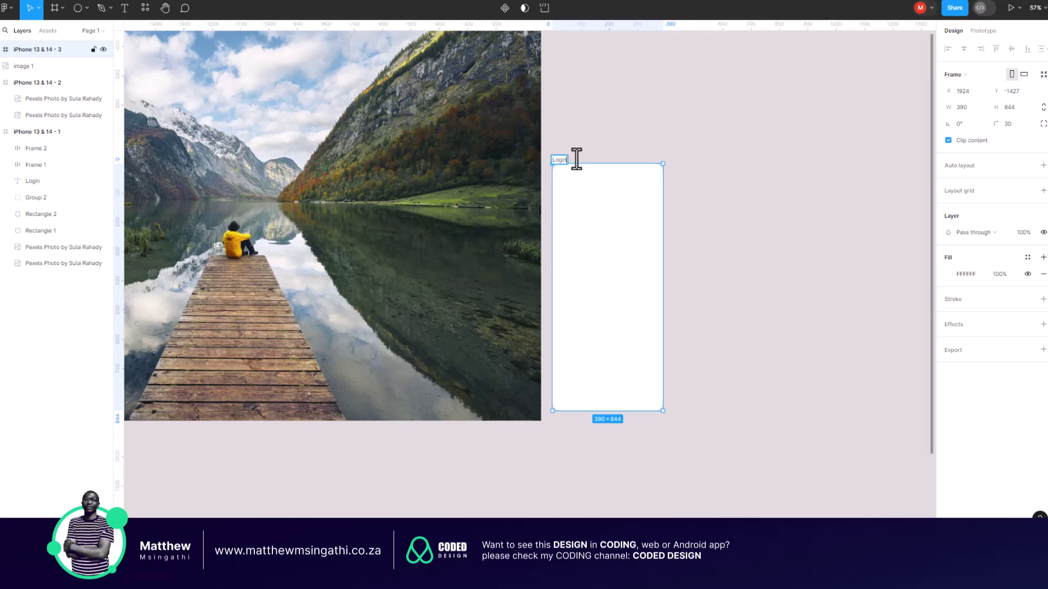
left_click(672, 146)
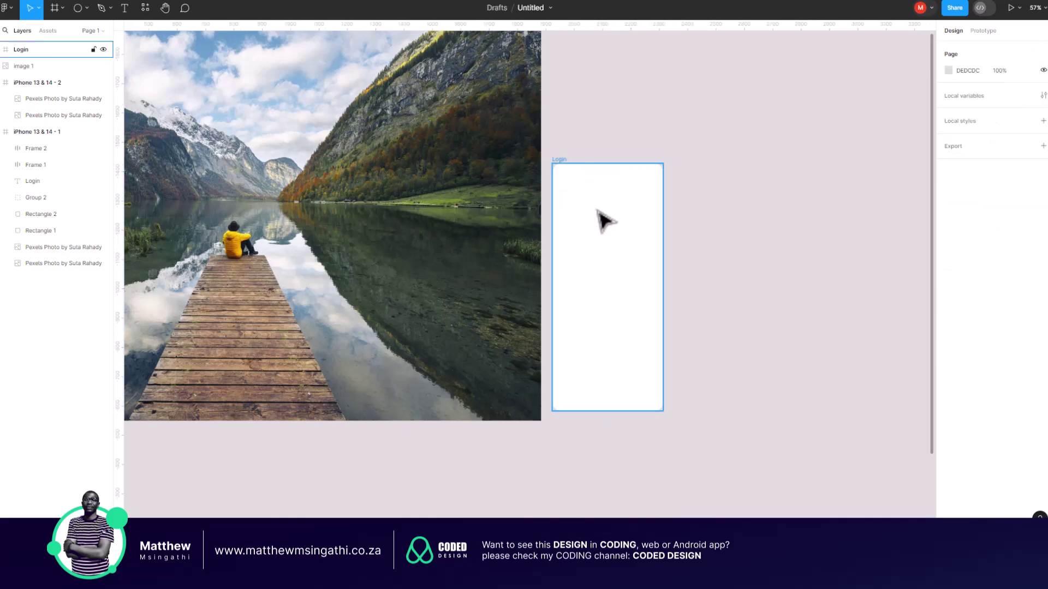
- Scale the landscape photo down proportionally to about 1452 × 968, keeping its lower-left corner in place
scroll(570, 217, "down", 5)
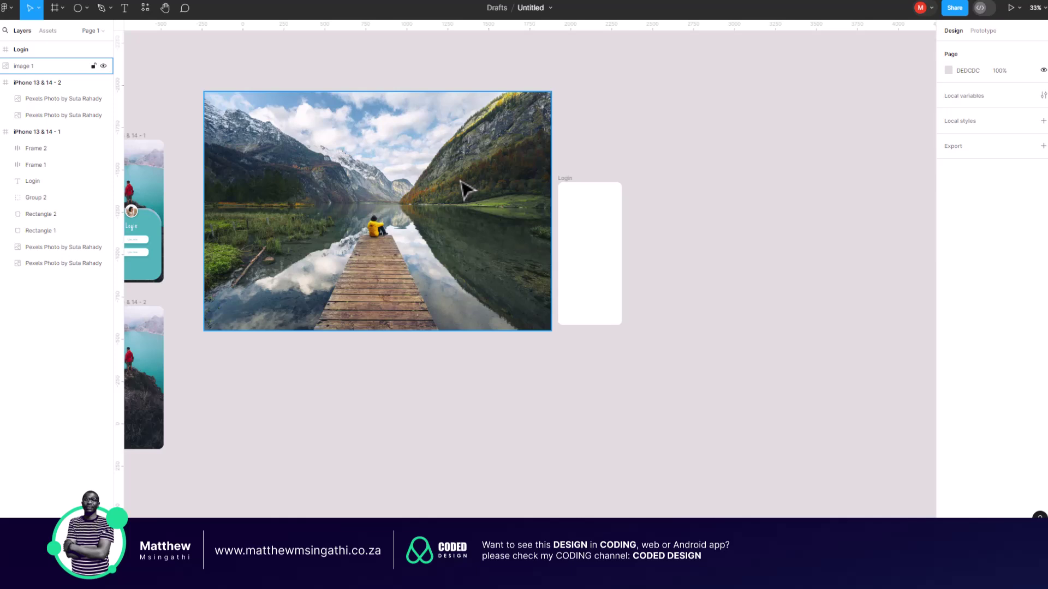
left_click(534, 128)
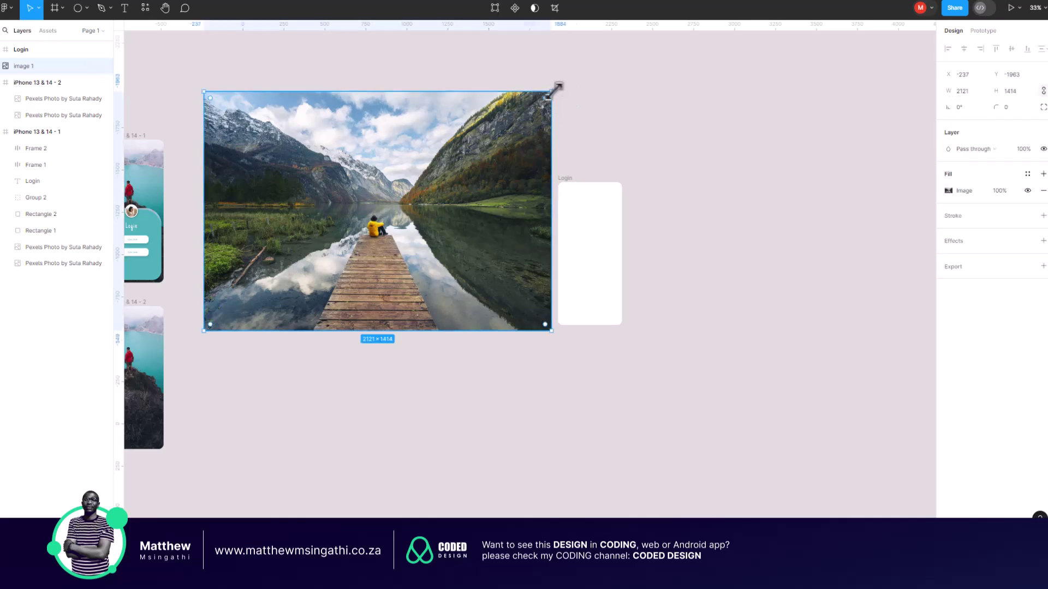
left_click_drag(556, 88, 445, 189)
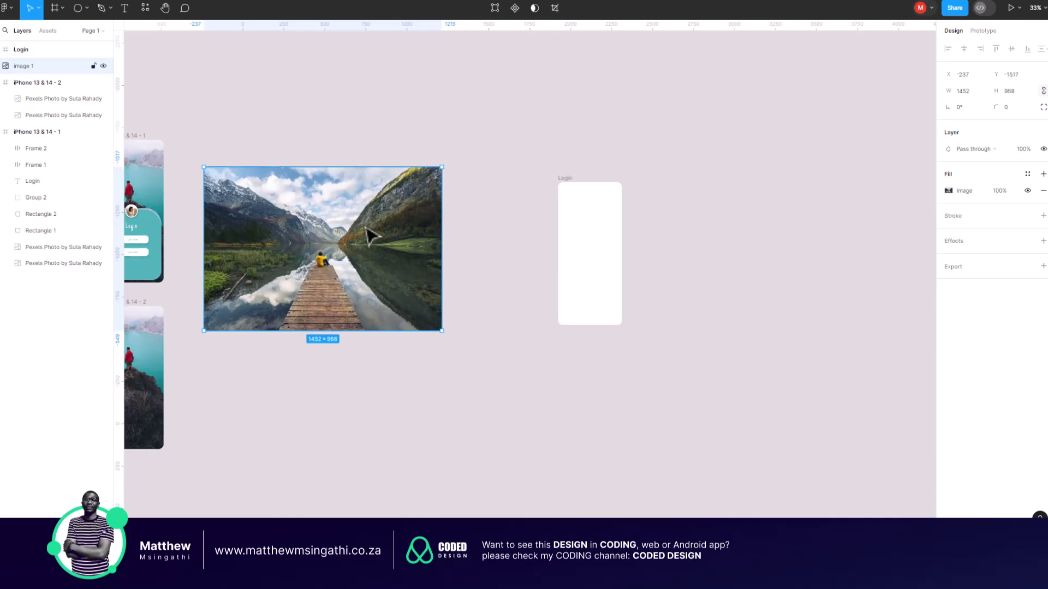
- Place the landscape photo inside the Login frame as its background, positioned at about X -604, Y -89
left_click_drag(369, 236, 629, 240)
scroll(629, 240, "up", 5)
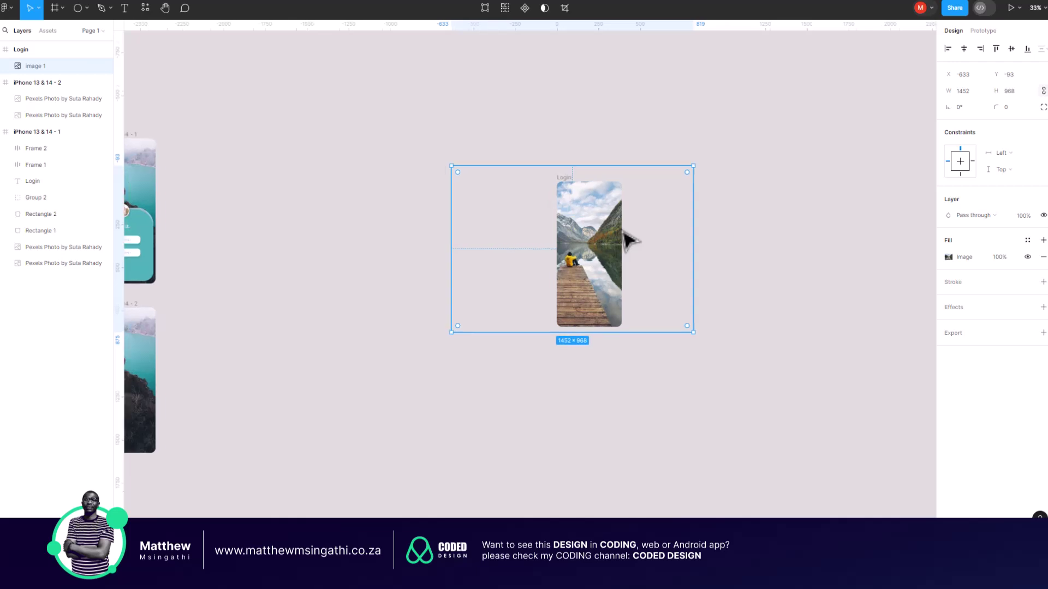
scroll(629, 240, "right", 2)
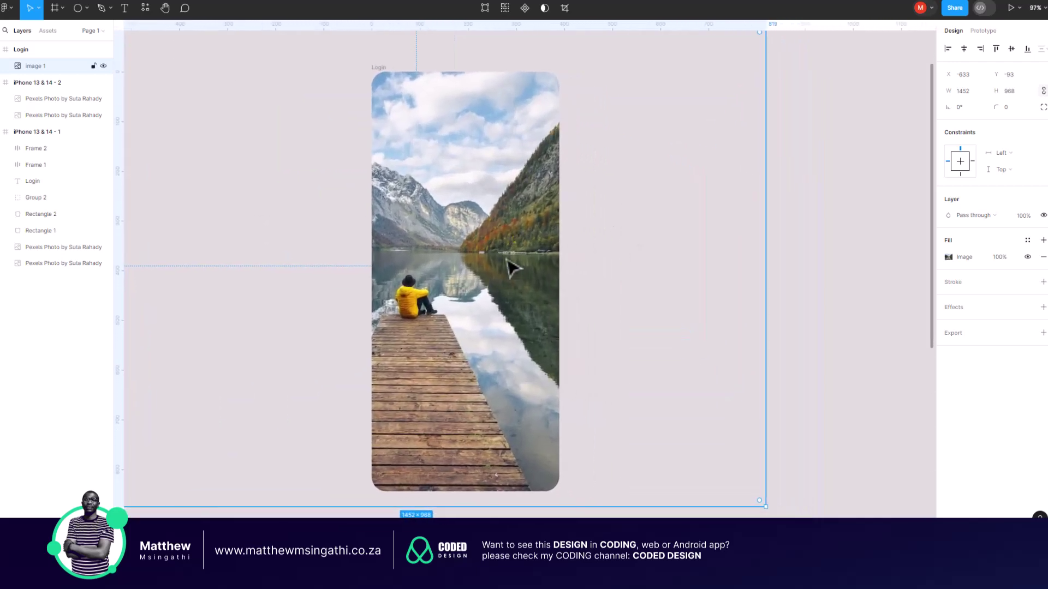
left_click_drag(499, 280, 515, 283)
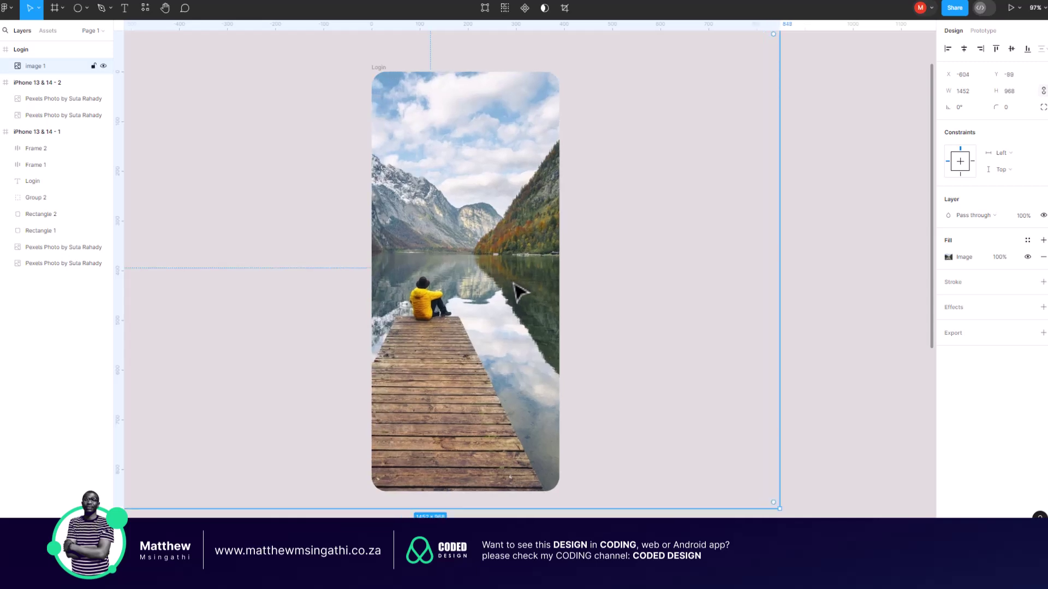
- Move the iPhone 13 & 14 - 1 frame next to the Login frame, to about X 1036, Y -1459
scroll(475, 264, "down", 5)
scroll(464, 270, "left", 3)
scroll(469, 272, "down", 4)
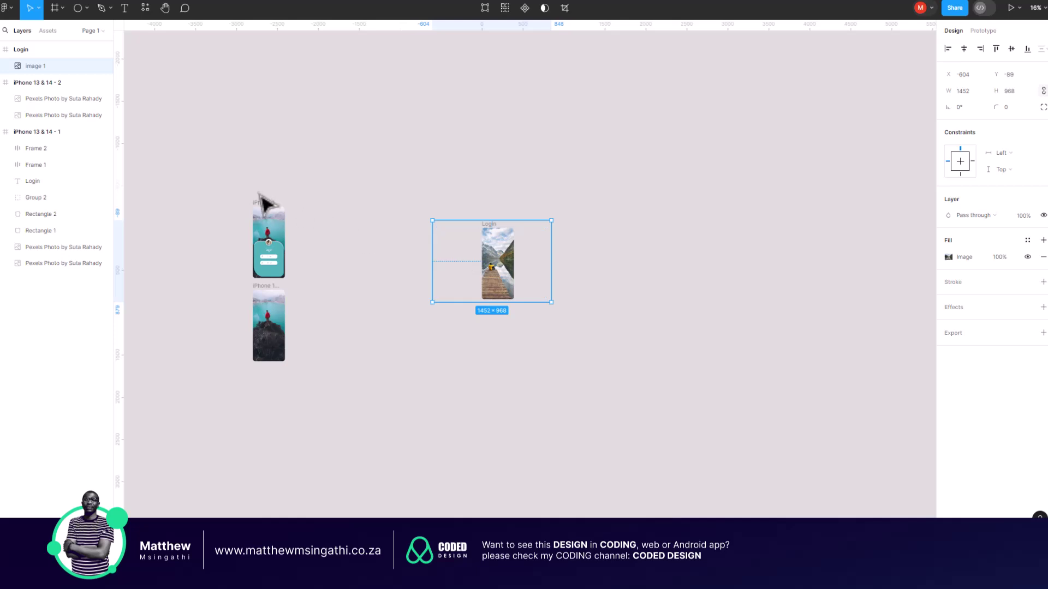
left_click(267, 208)
left_click_drag(268, 218, 426, 232)
scroll(493, 268, "up", 3)
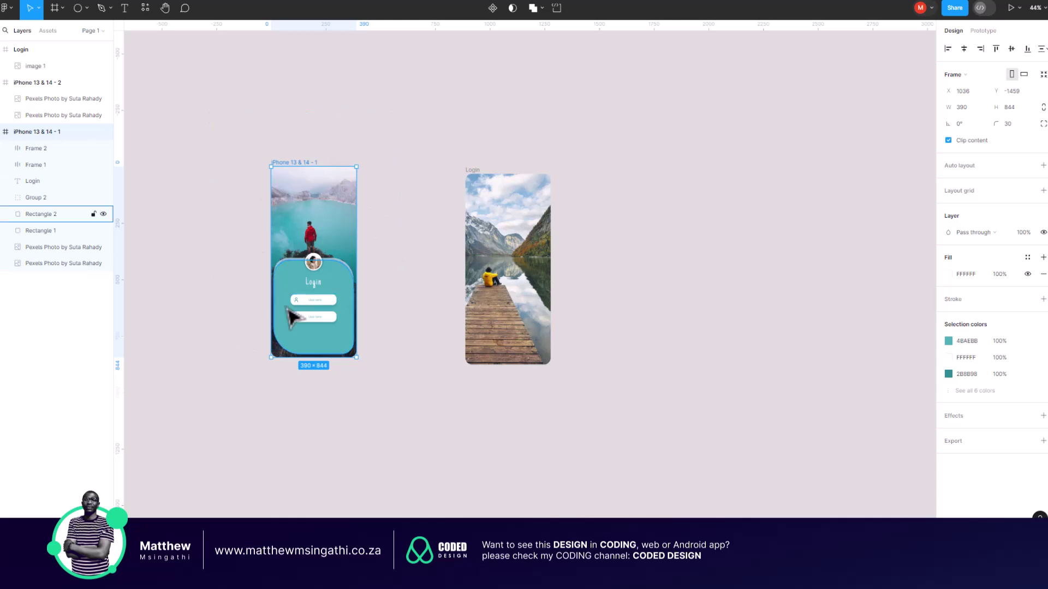
left_click(368, 181)
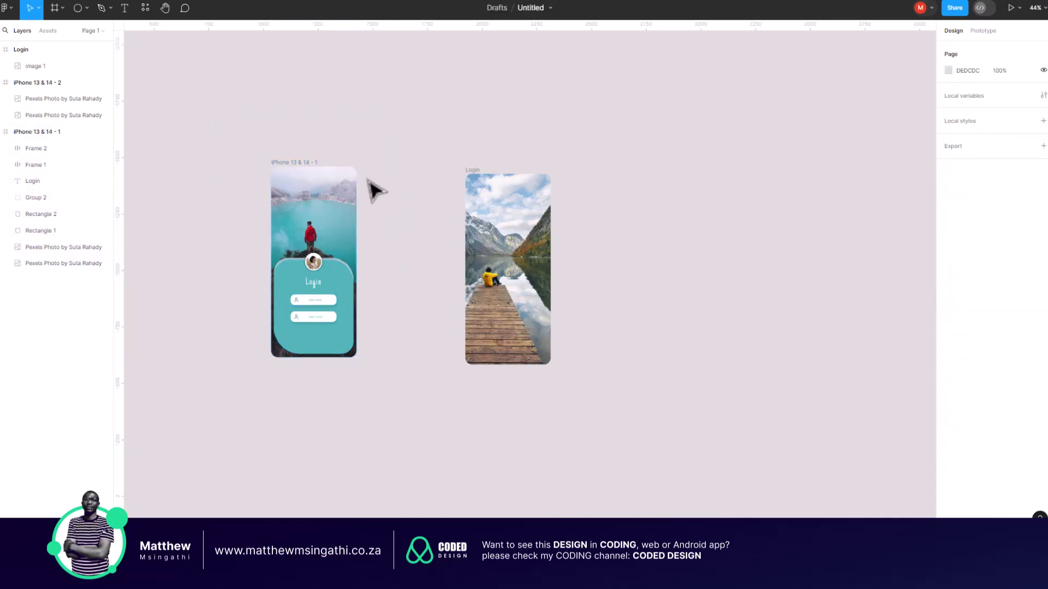
scroll(345, 238, "up", 2)
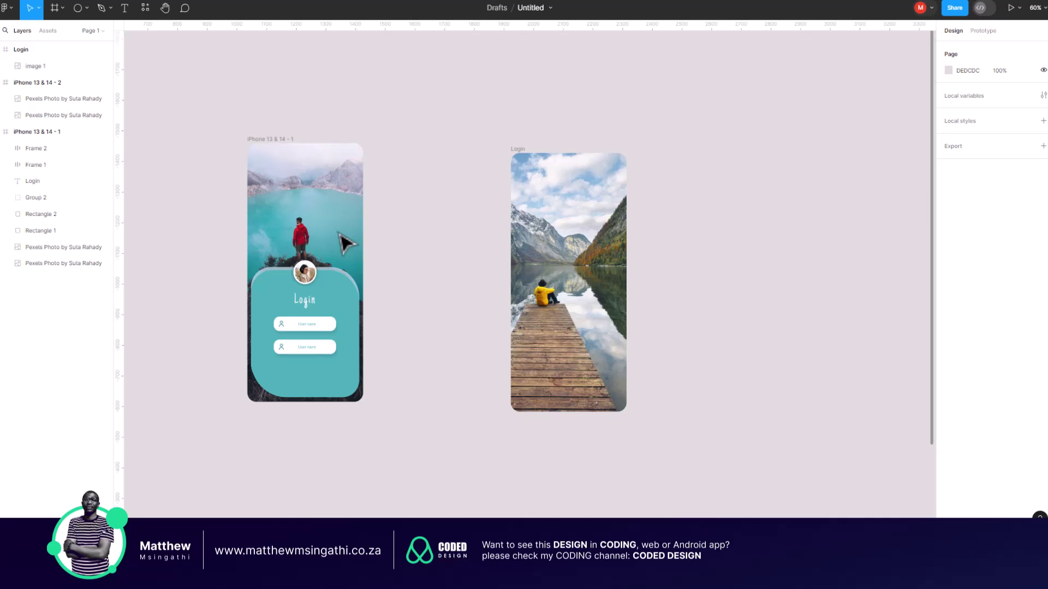
scroll(341, 240, "right", 2)
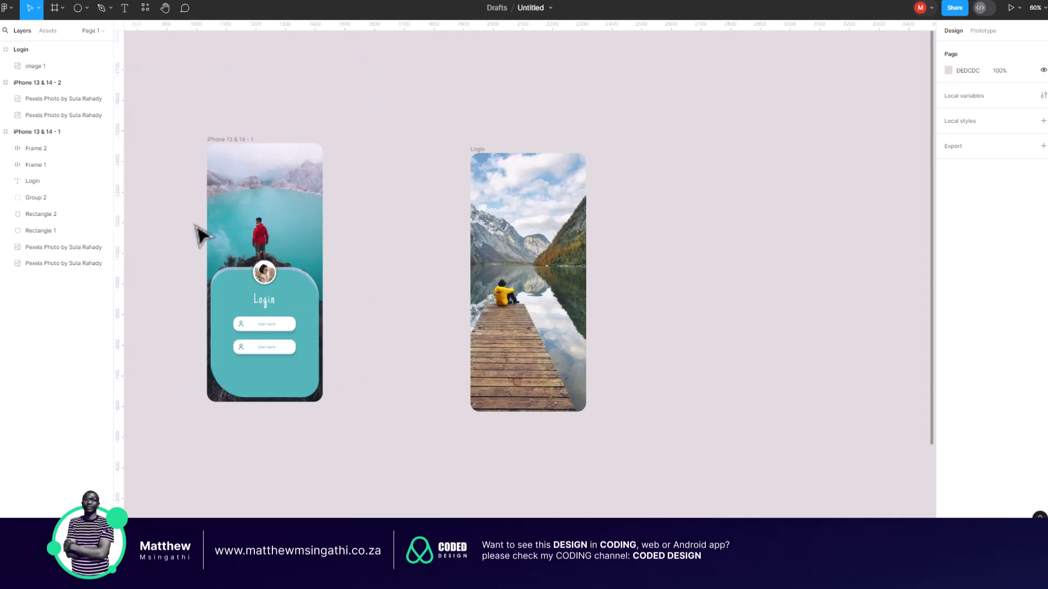
left_click(237, 327)
left_click(374, 362)
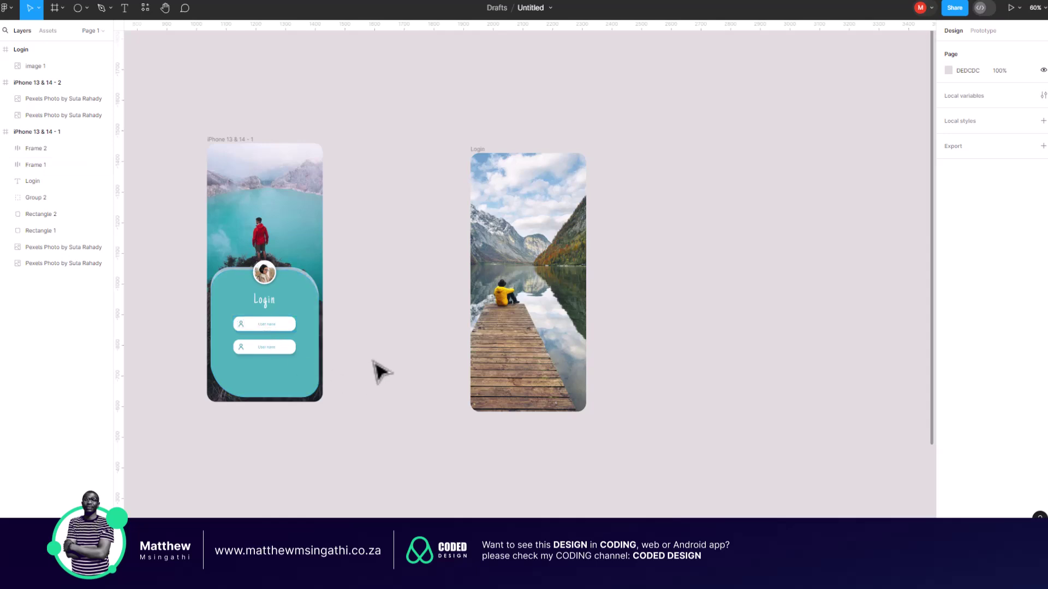
left_click_drag(380, 372, 128, 65)
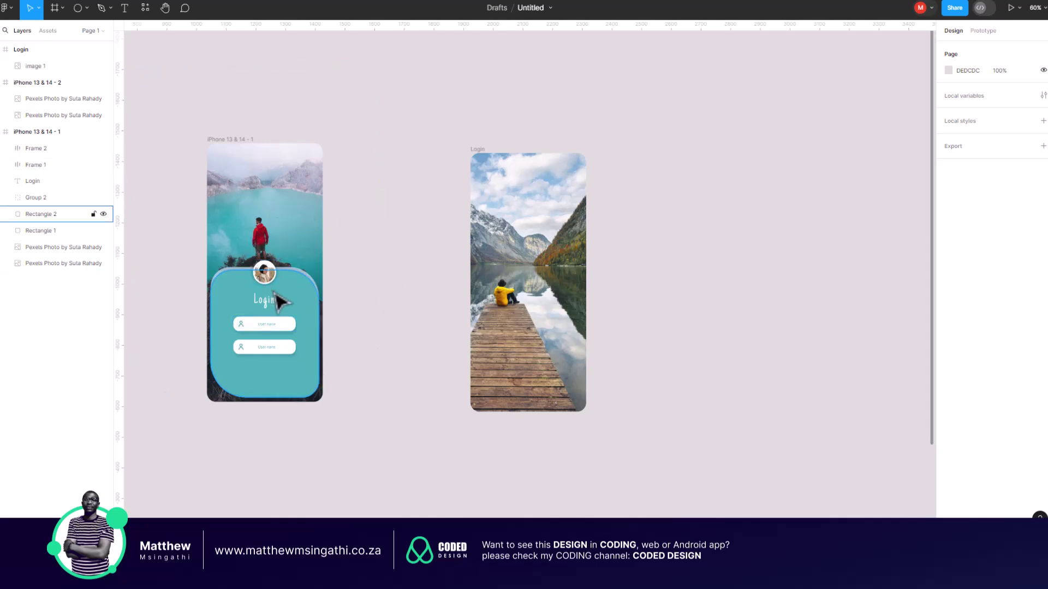
scroll(397, 295, "right", 3)
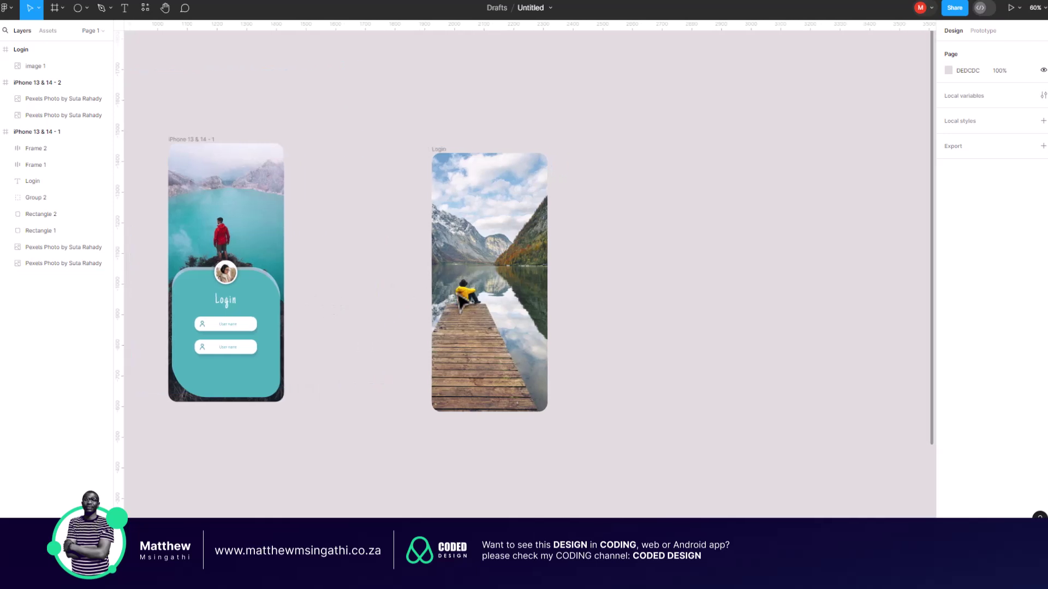
- Reposition the landscape photo to about X -531, Y -110 so the seated person and dock are centred in the Login frame
left_click(35, 65)
left_click_drag(465, 299, 484, 299)
left_click_drag(488, 343, 493, 339)
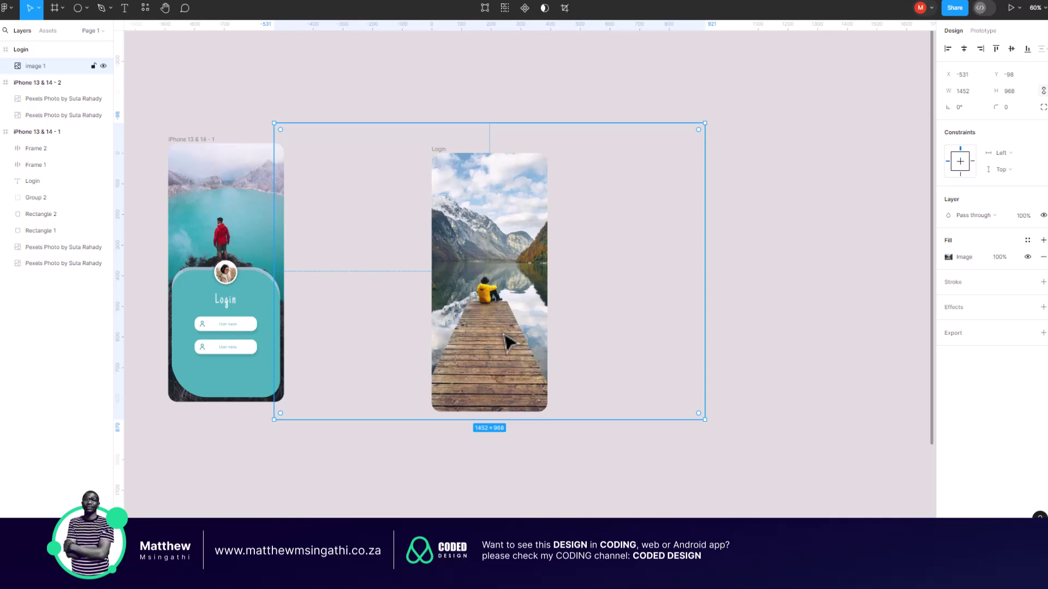
right_click(504, 335)
left_click(504, 328)
mouse_move(491, 318)
left_mouse_down()
mouse_move(494, 304)
mouse_move(496, 320)
left_mouse_up()
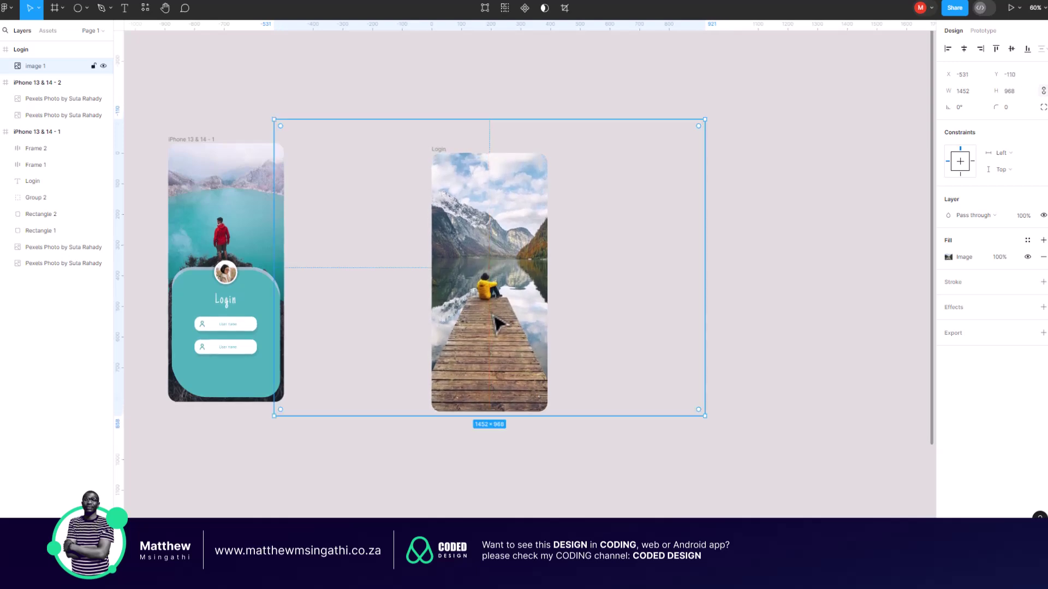
left_click(545, 101)
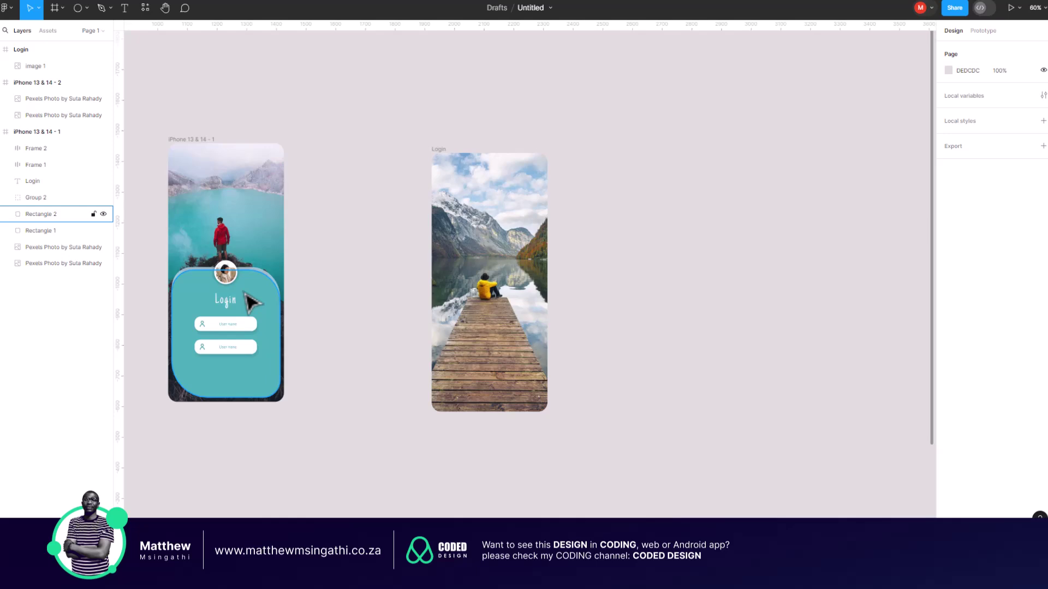
- Move the iPhone 13 & 14 - 1 frame closer to the Login frame, to about X 1377, Y -1415
scroll(451, 327, "right", 2)
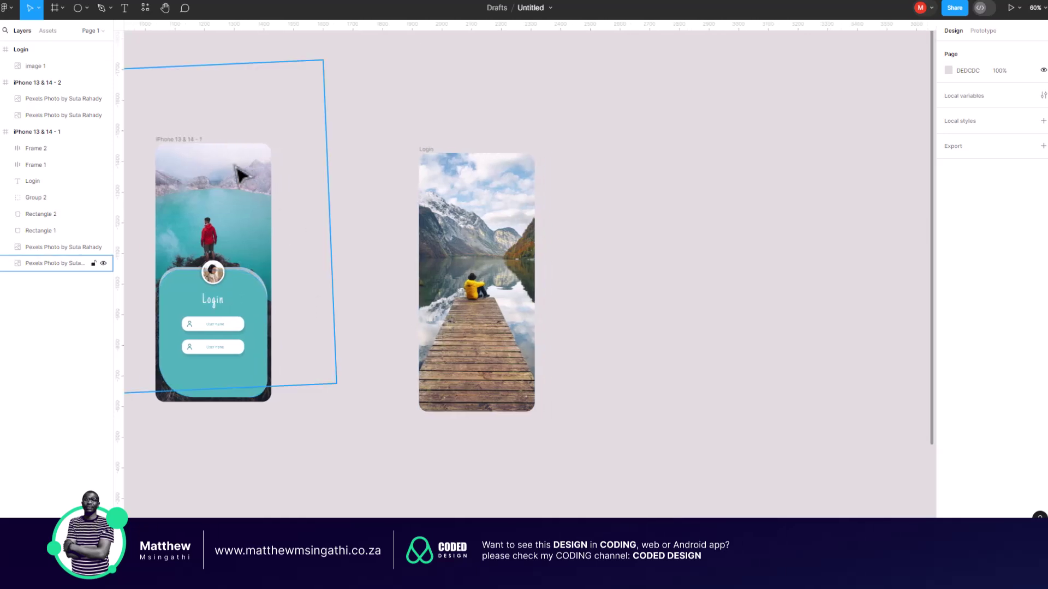
left_click_drag(217, 156, 310, 162)
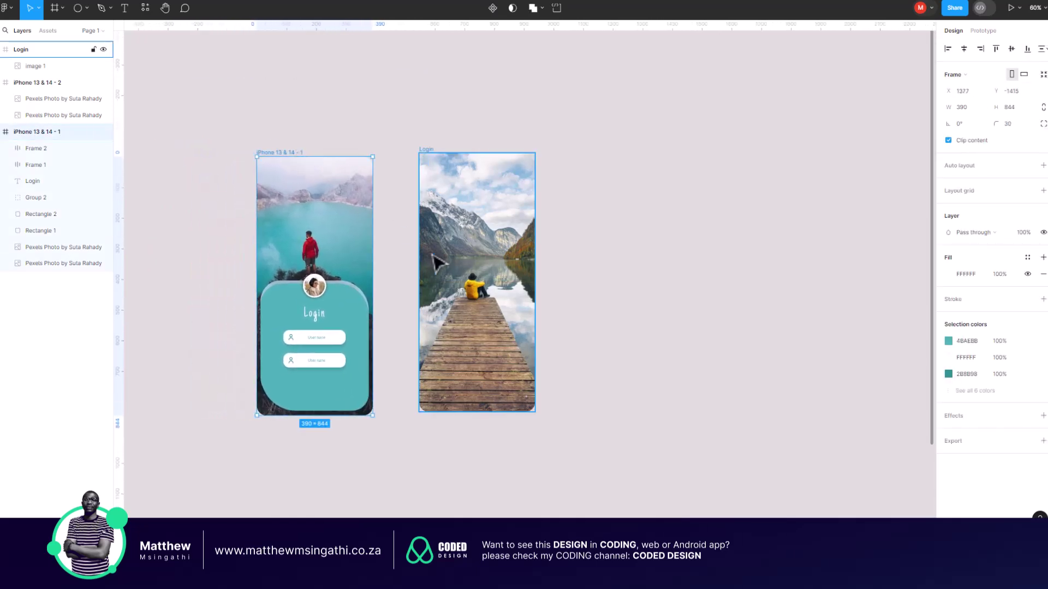
scroll(443, 299, "up", 5)
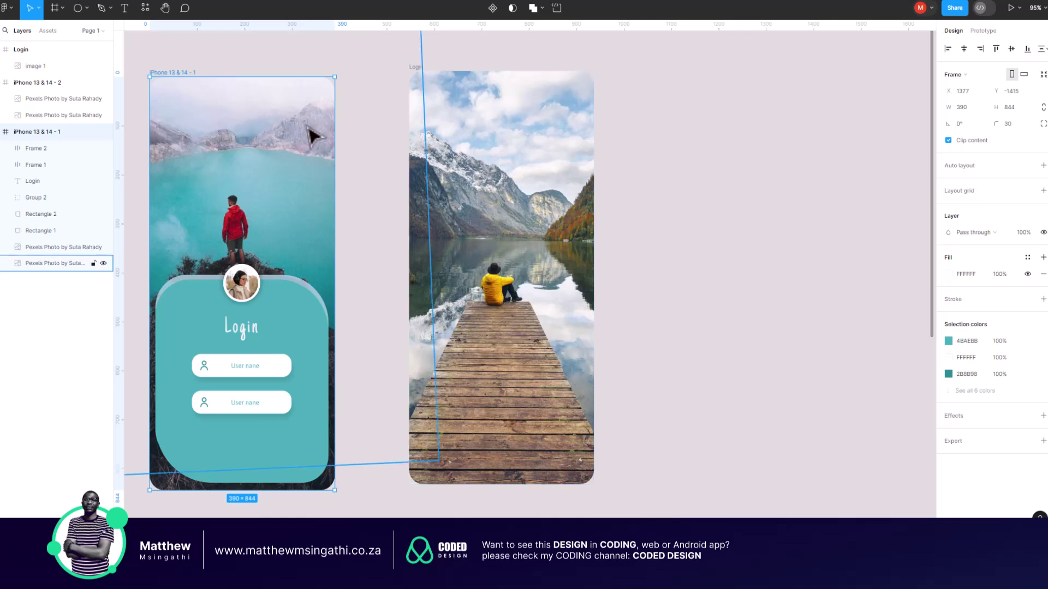
scroll(444, 240, "down", 1)
scroll(444, 240, "left", 1)
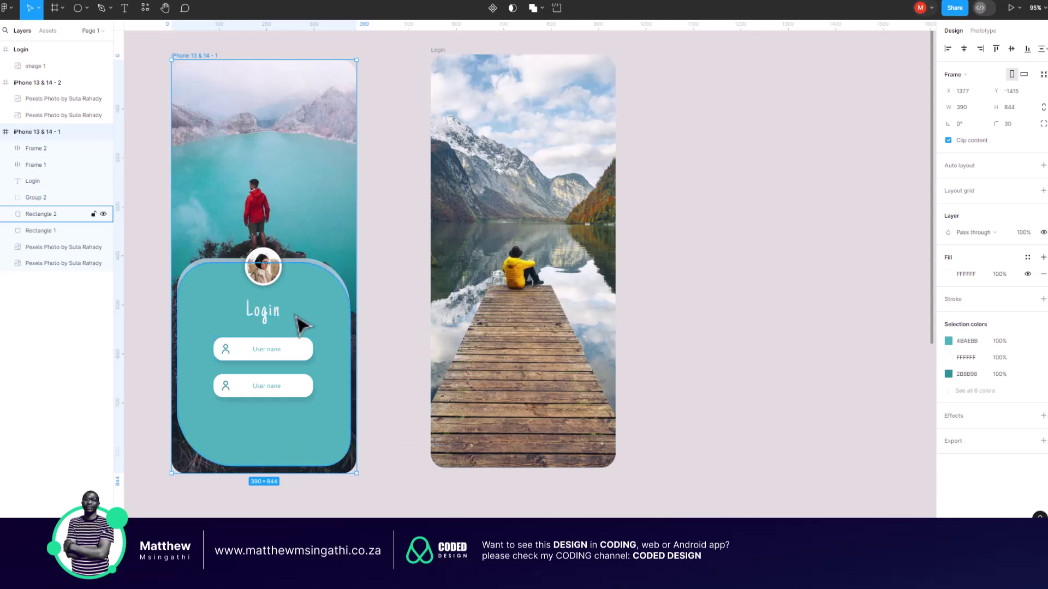
double_click(231, 309)
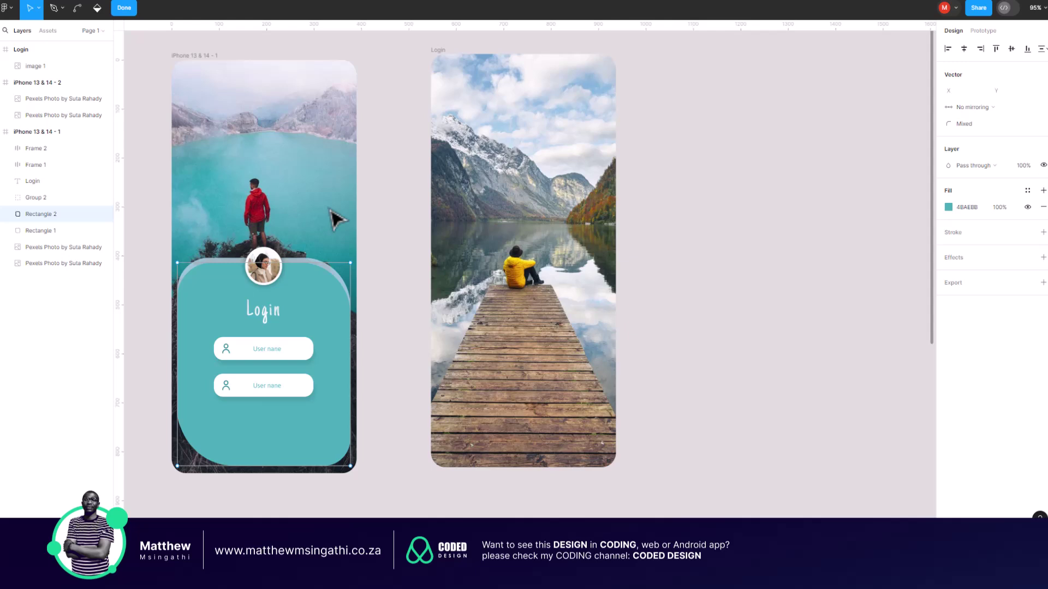
scroll(334, 218, "down", 2)
scroll(442, 194, "down", 5)
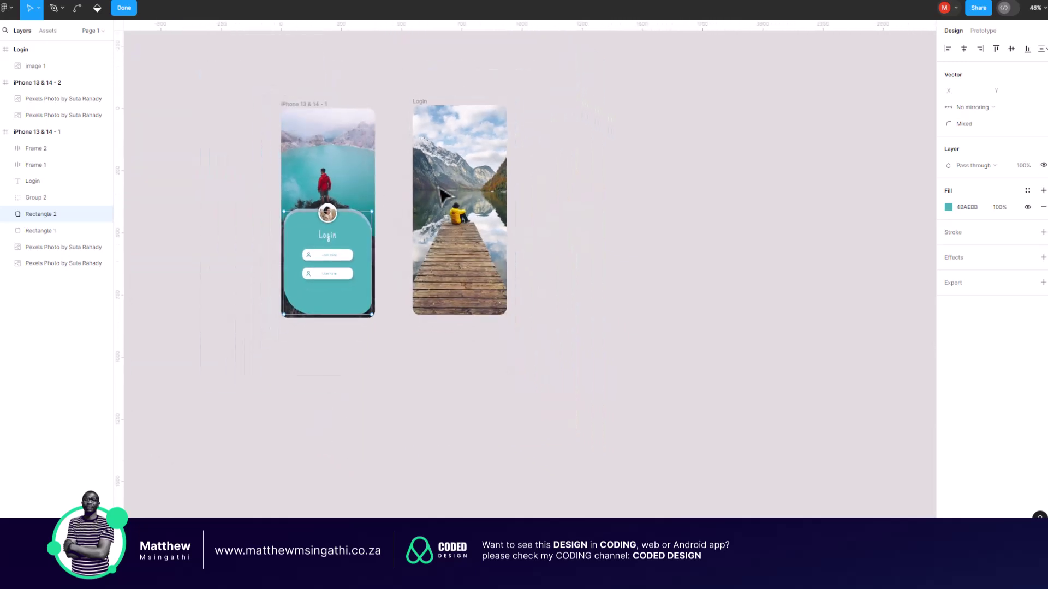
scroll(521, 197, "right", 2)
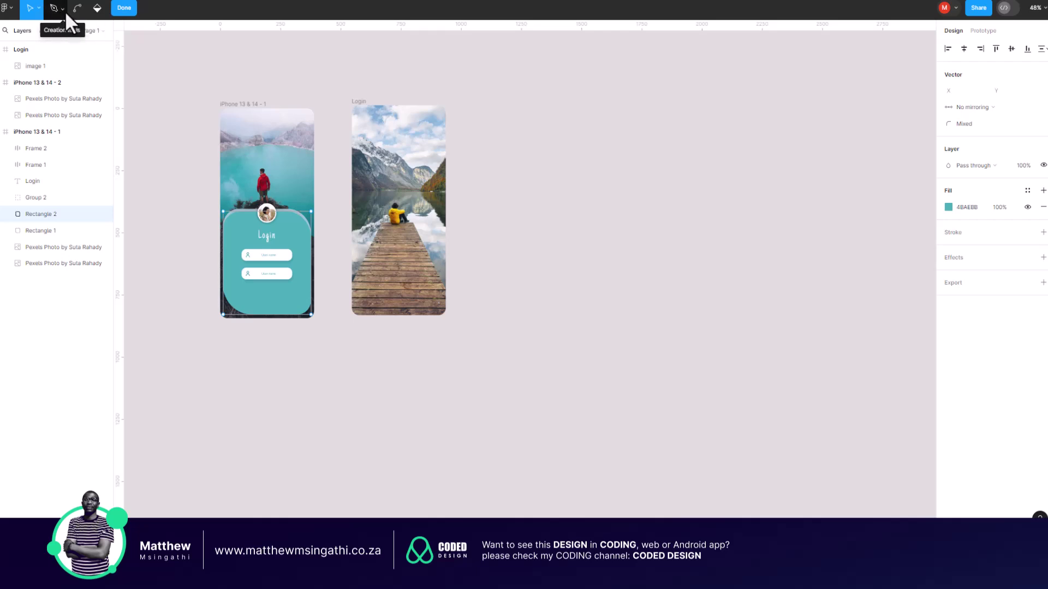
left_click(41, 11)
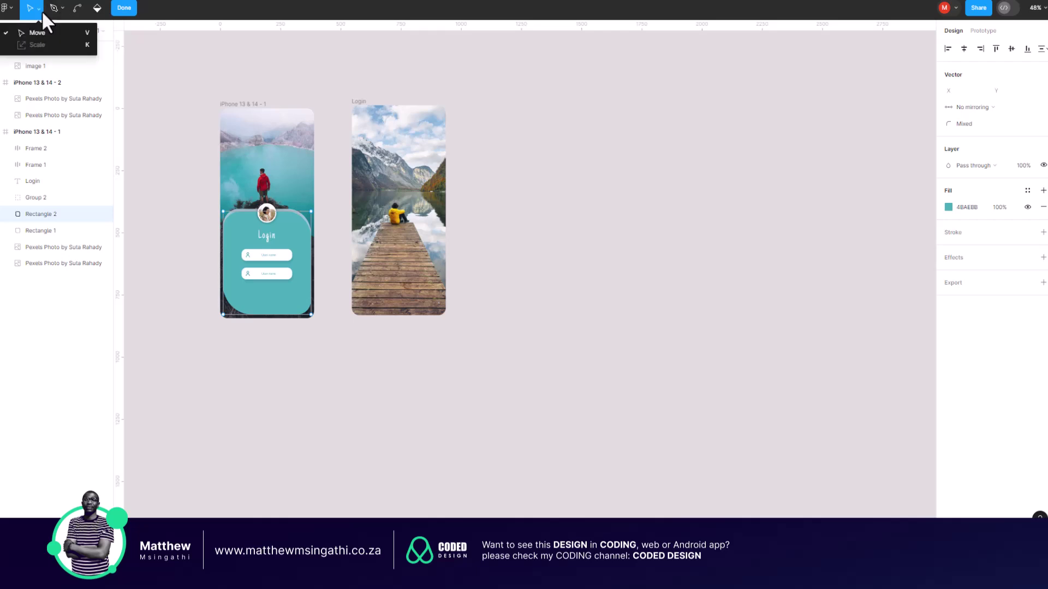
key("Escape")
key("Escape")
- Draw a square of about 451 × 451 on the empty canvas beside the Login frame and fill it with dark grey 443E3E
left_click(84, 11)
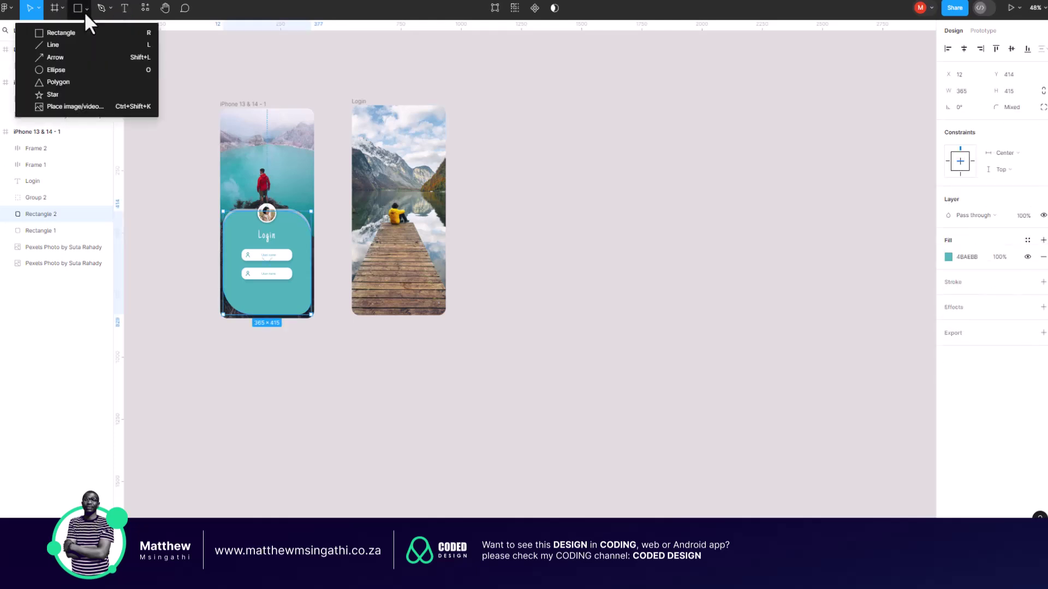
left_click(57, 32)
mouse_move(479, 151)
left_mouse_down()
mouse_move(524, 182)
mouse_move(587, 262)
left_mouse_up()
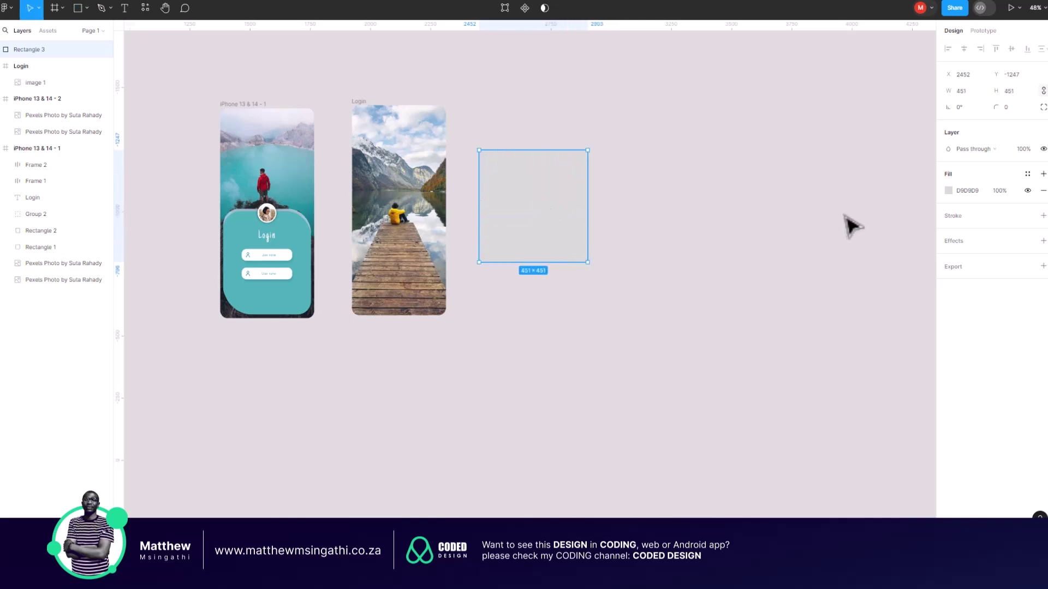
left_click(948, 190)
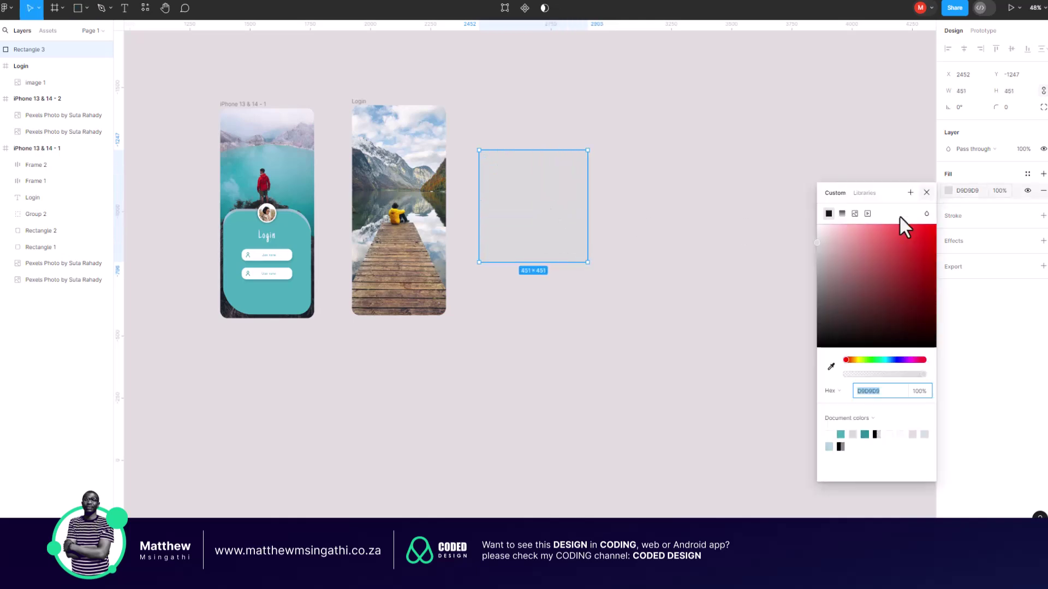
left_click(828, 317)
left_click(716, 285)
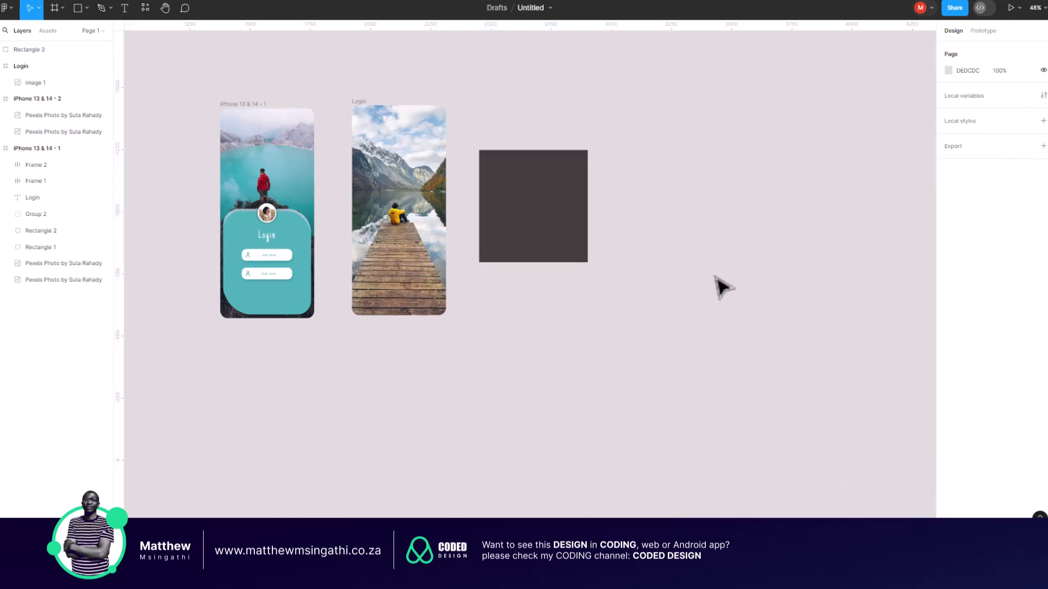
- Duplicate the dark square and scale the copy down proportionally to about 269 × 269, keeping its lower-left corner in place
left_click(572, 207)
key("ctrl+d")
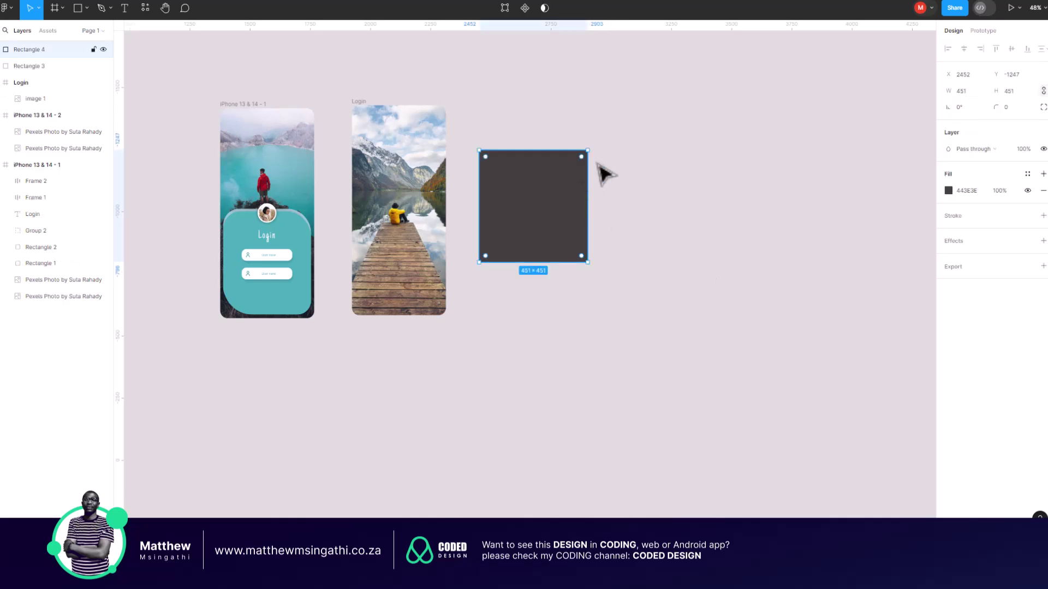
right_click(585, 150)
left_click(563, 181)
double_click(570, 181)
key("Escape")
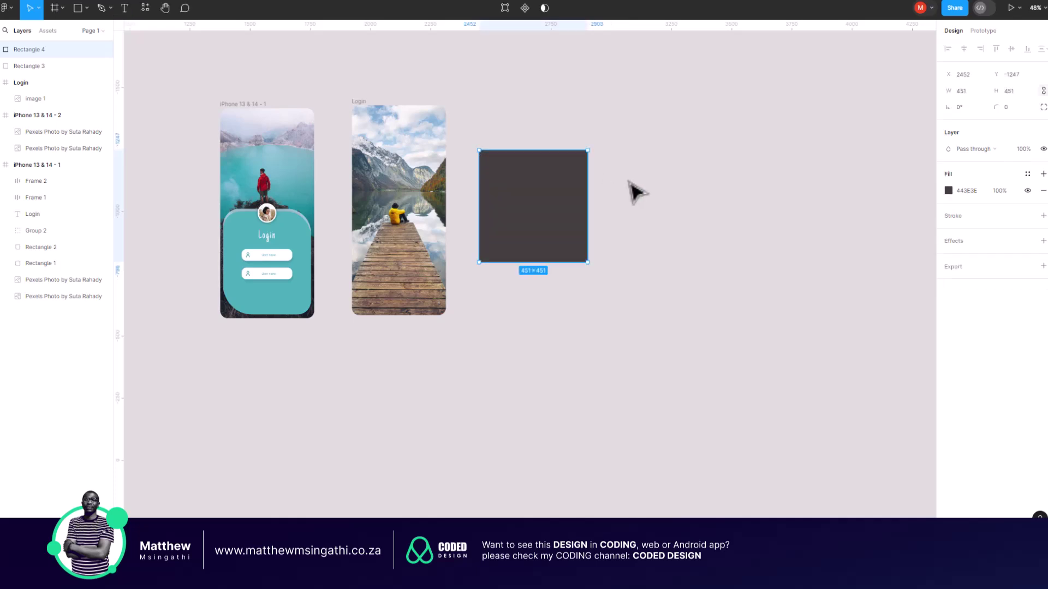
left_click_drag(588, 150, 536, 205)
- Fill the smaller square with pale pink and centre it over the dark square
left_click(949, 191)
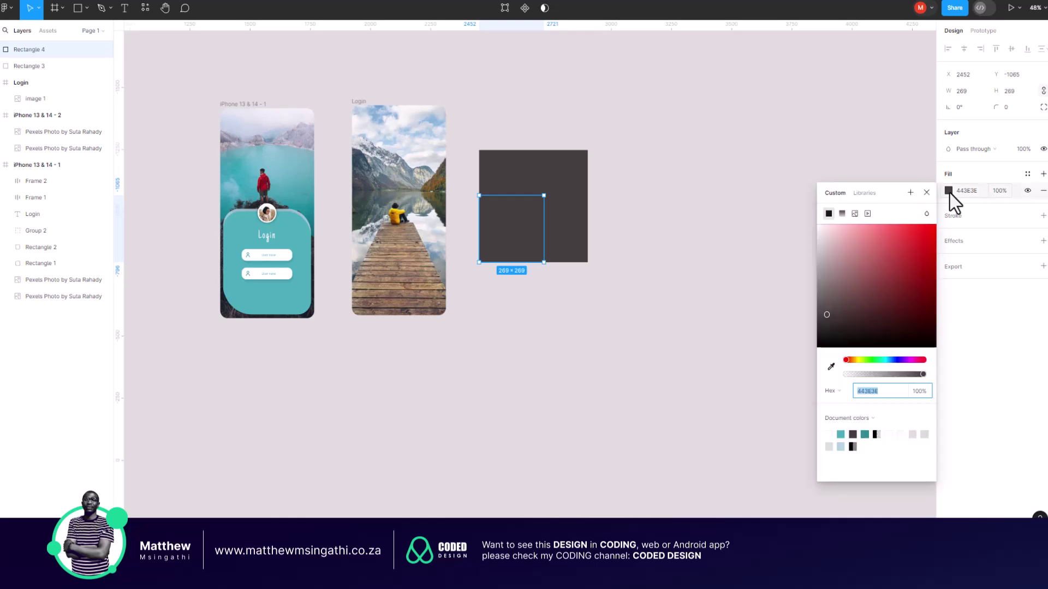
left_click(823, 232)
left_click(692, 236)
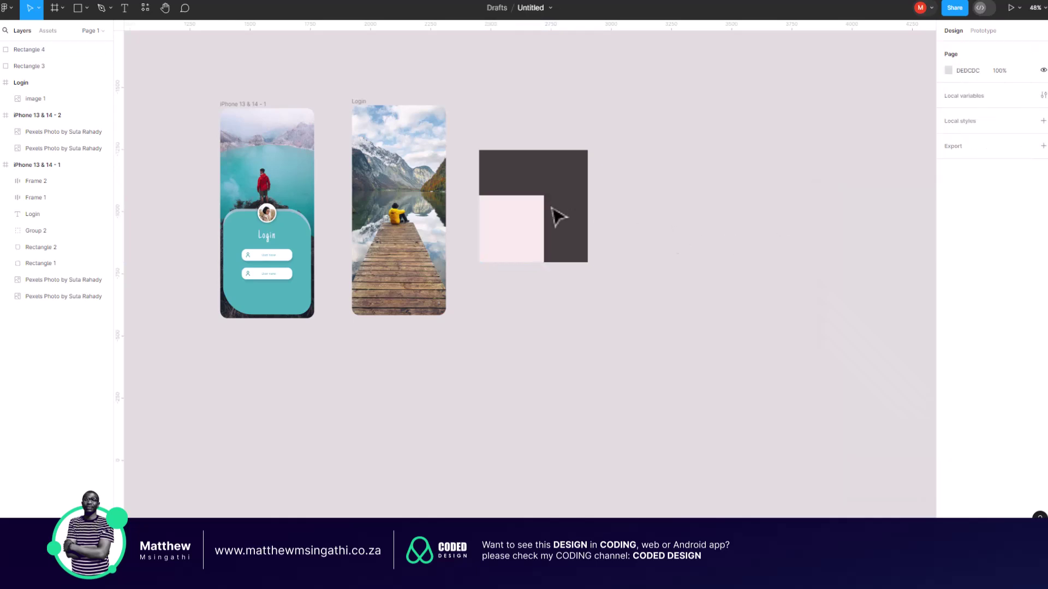
left_click_drag(524, 213, 546, 191)
left_click(662, 210)
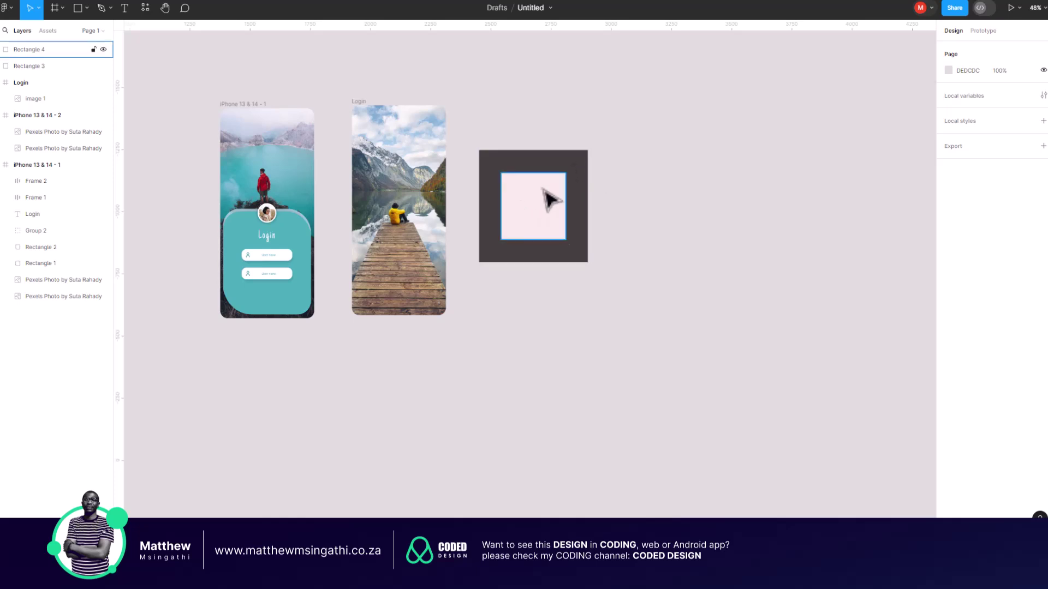
- Lower the fill opacity of the small pink square inside the dark square to 7%
scroll(552, 210, "up", 5)
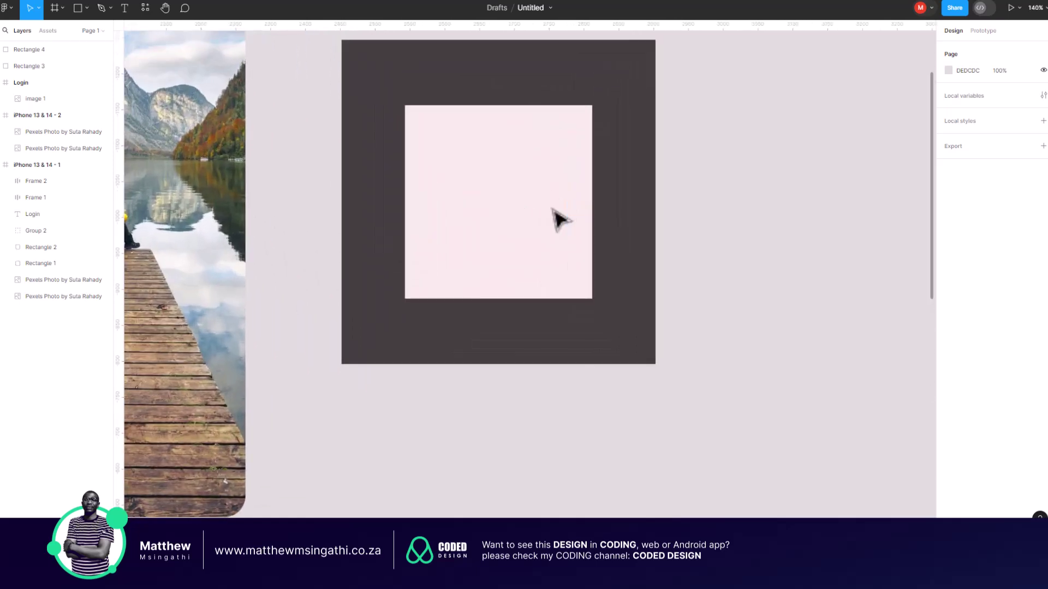
scroll(559, 220, "left", 2)
scroll(559, 219, "down", 5)
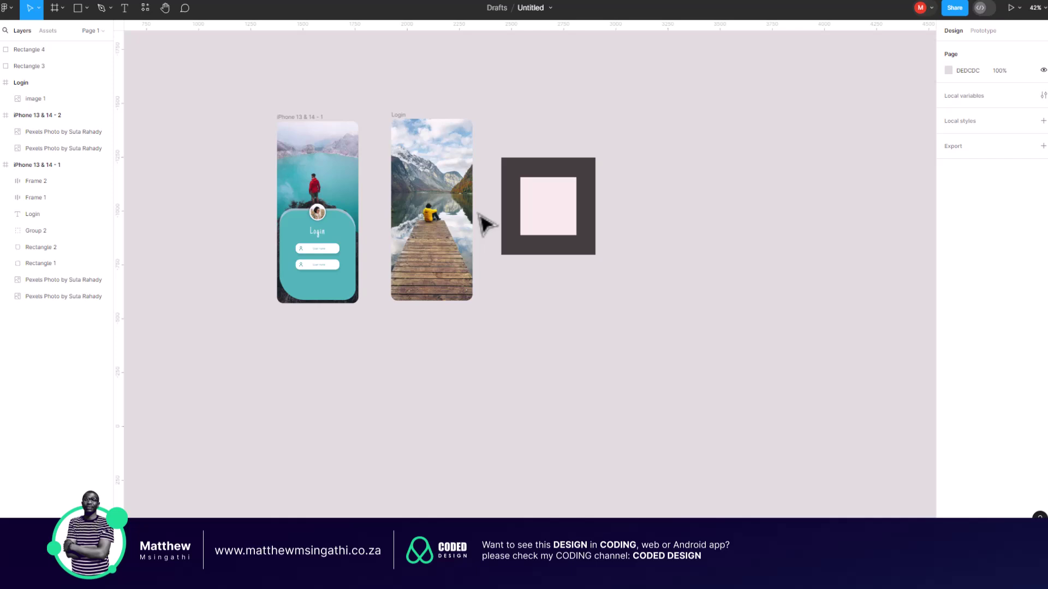
scroll(464, 221, "up", 3)
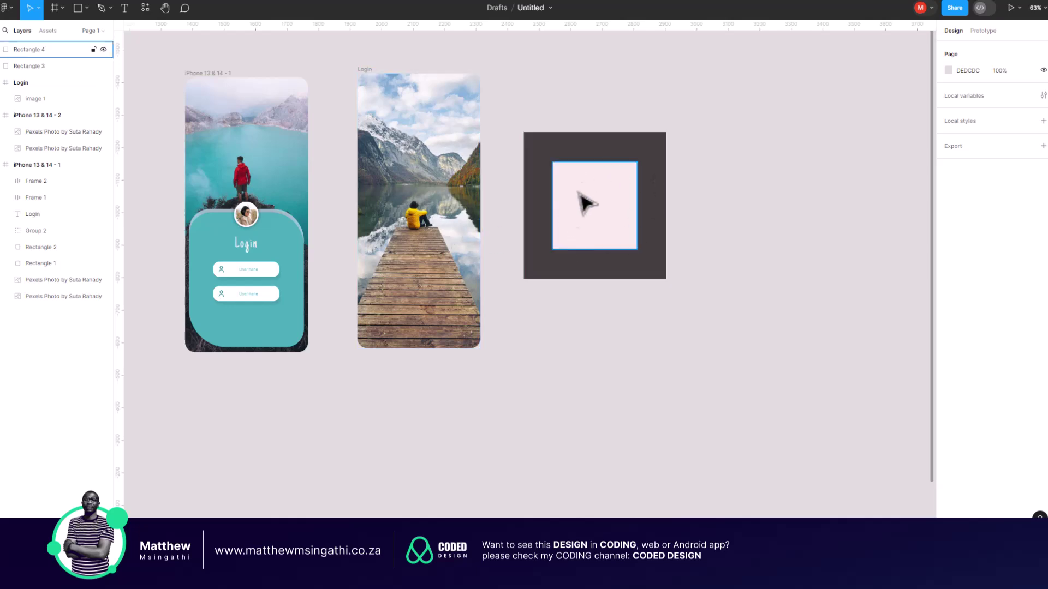
left_click(606, 185)
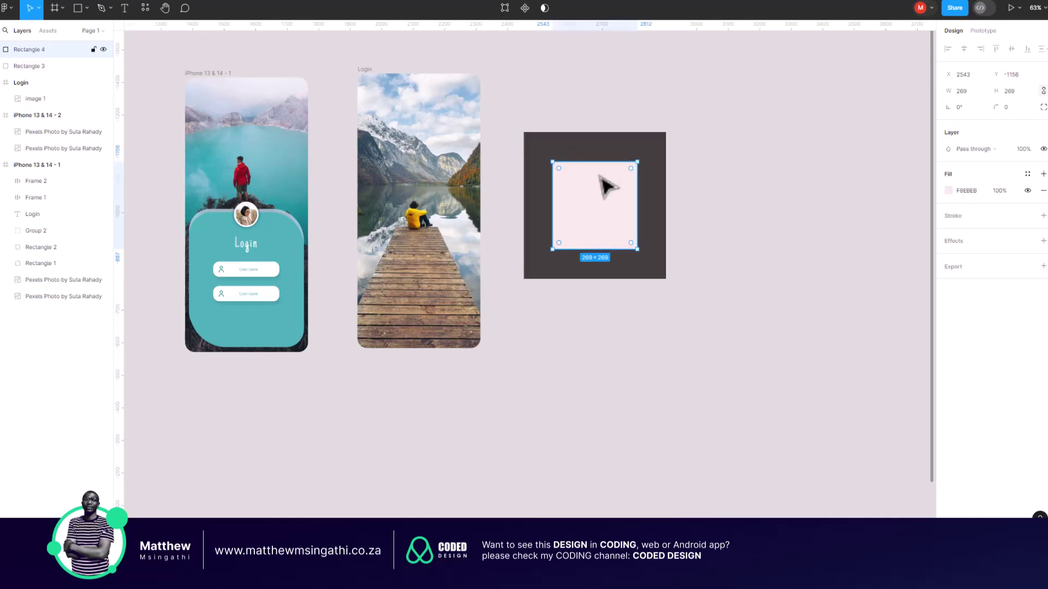
left_click(951, 193)
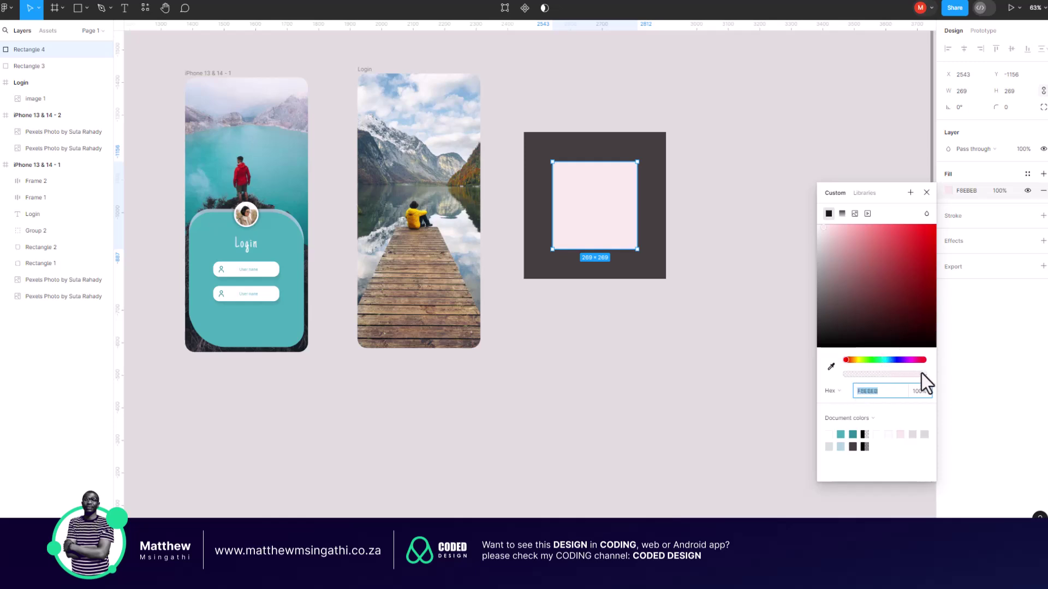
left_click_drag(922, 374, 851, 372)
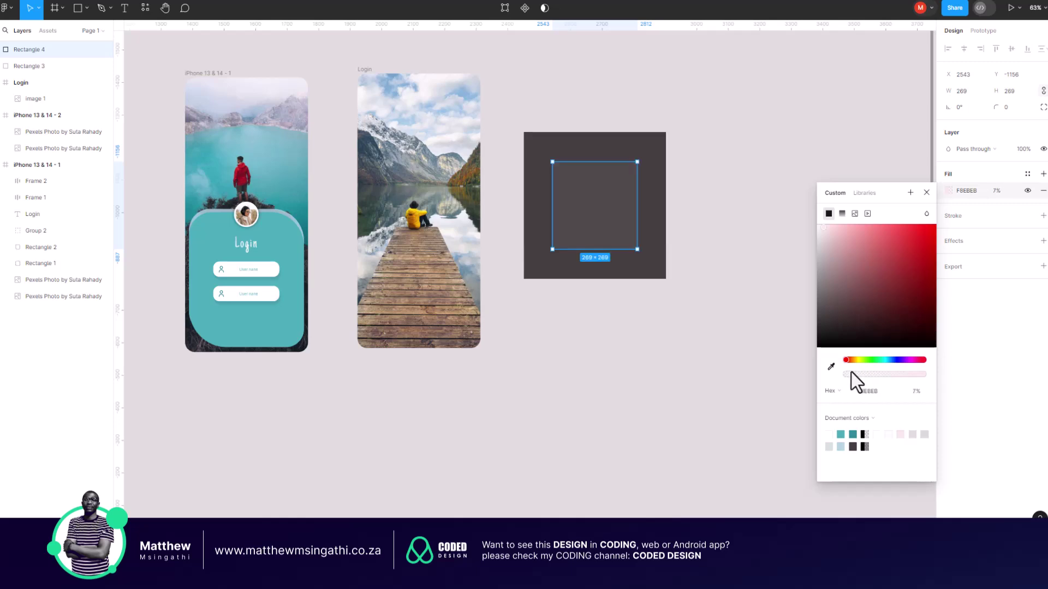
left_click(760, 377)
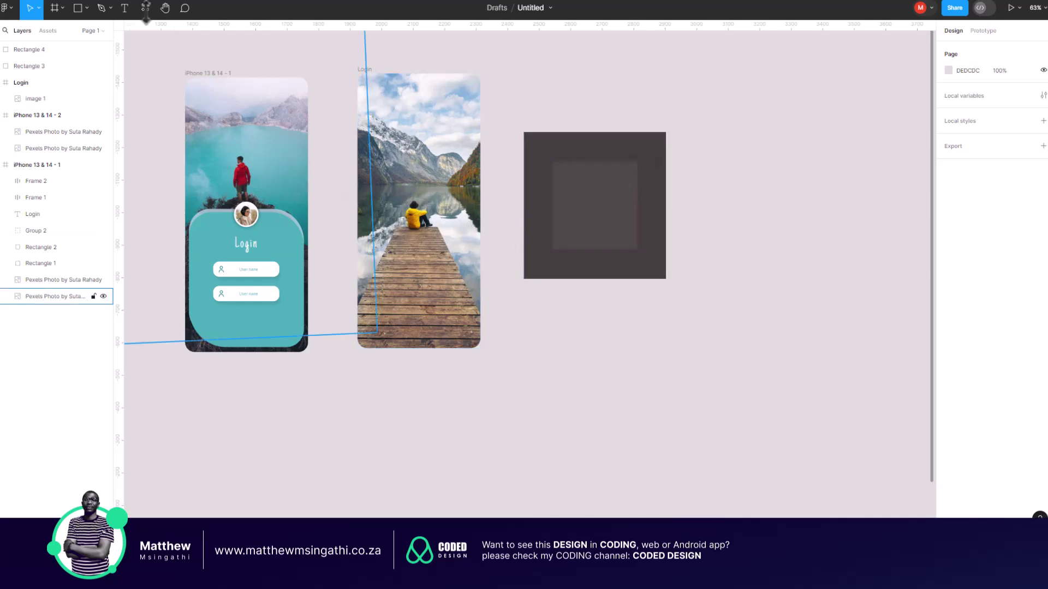
- Copy the dark square into the lower part of the Login frame at about X -61, Y 441, and fill the copy with dark red A71111
left_click(545, 157)
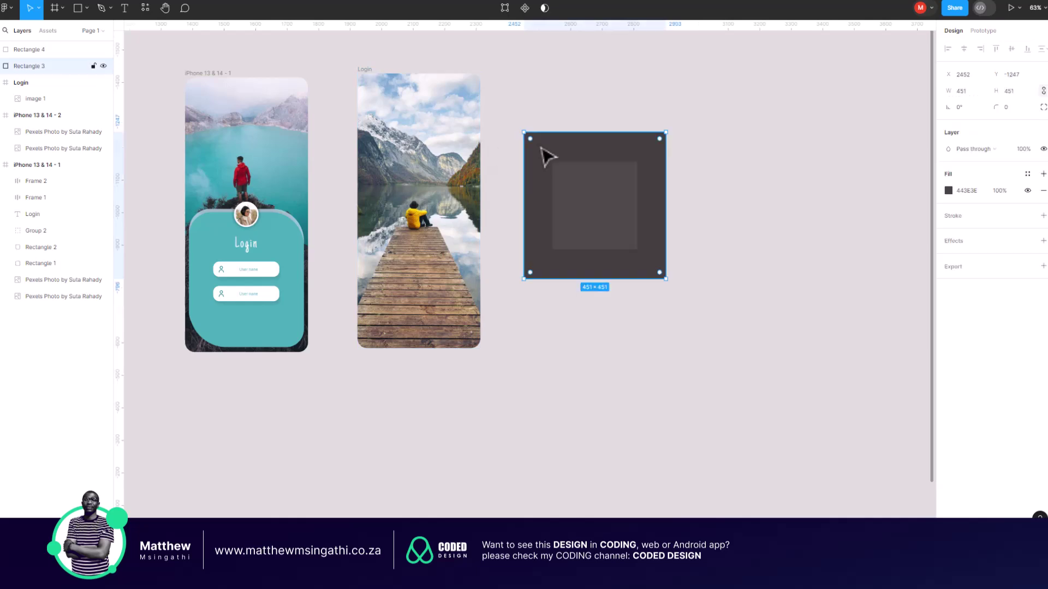
key("ctrl+d")
left_click_drag(548, 146, 425, 165)
left_click_drag(423, 166, 355, 230)
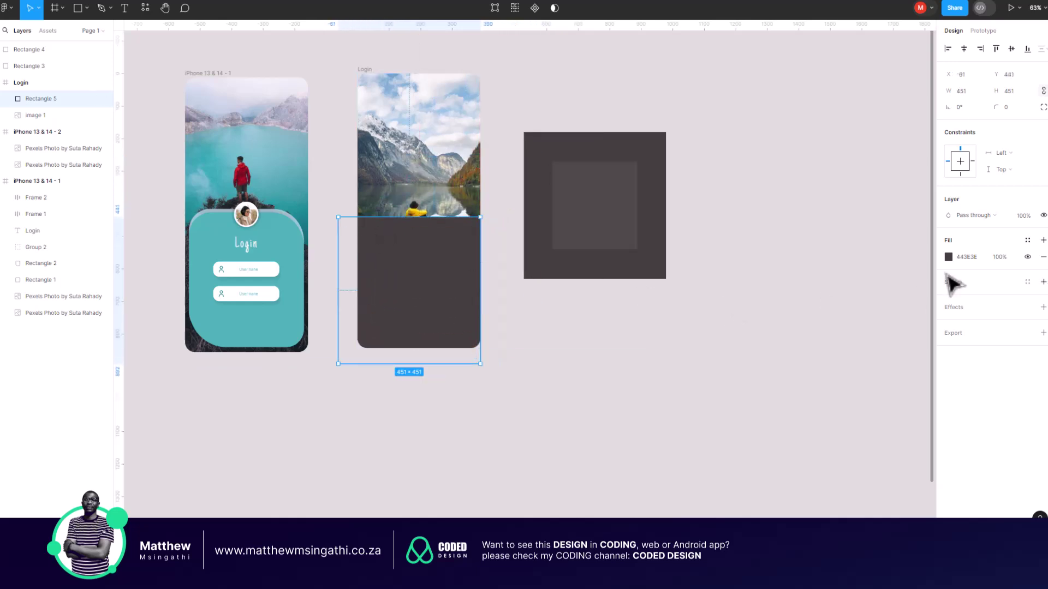
left_click(948, 257)
left_click(924, 312)
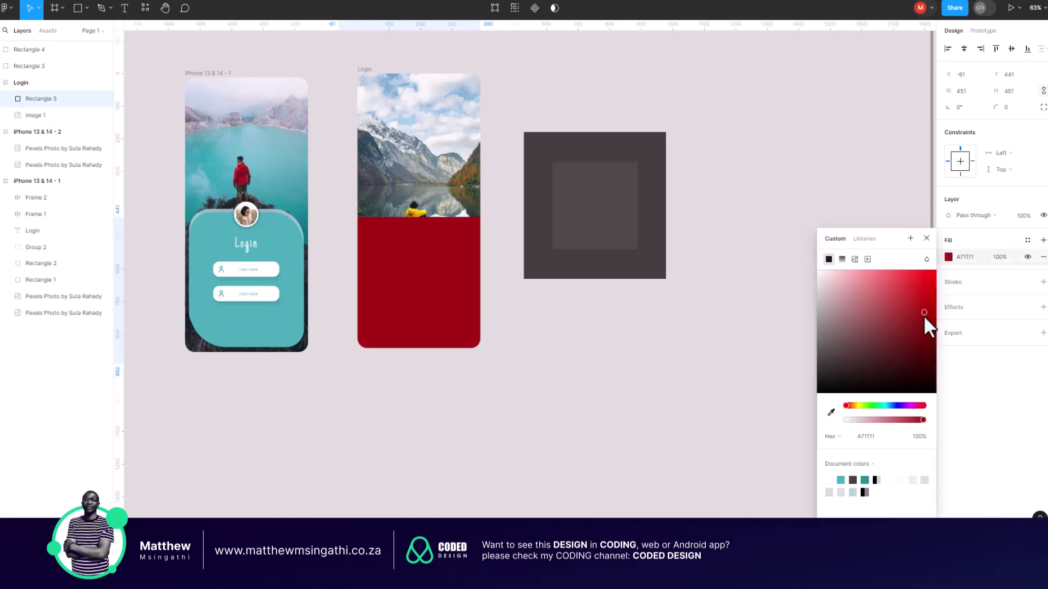
left_click(651, 355)
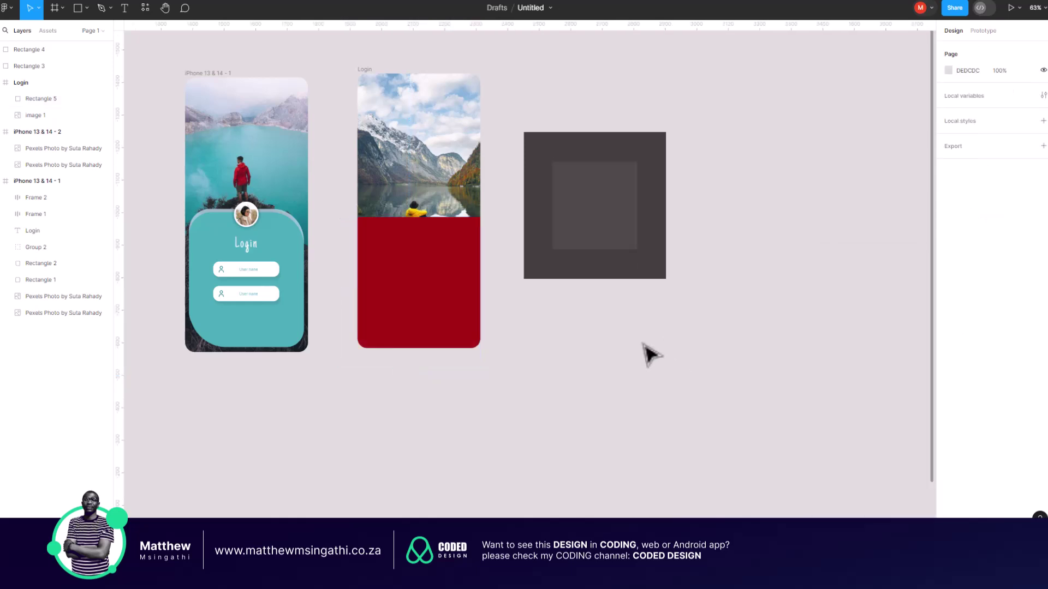
- Move the red square to about X -55, Y 412.5 in the Login frame and lower its fill opacity to 32%
left_click(452, 234)
double_click(437, 251)
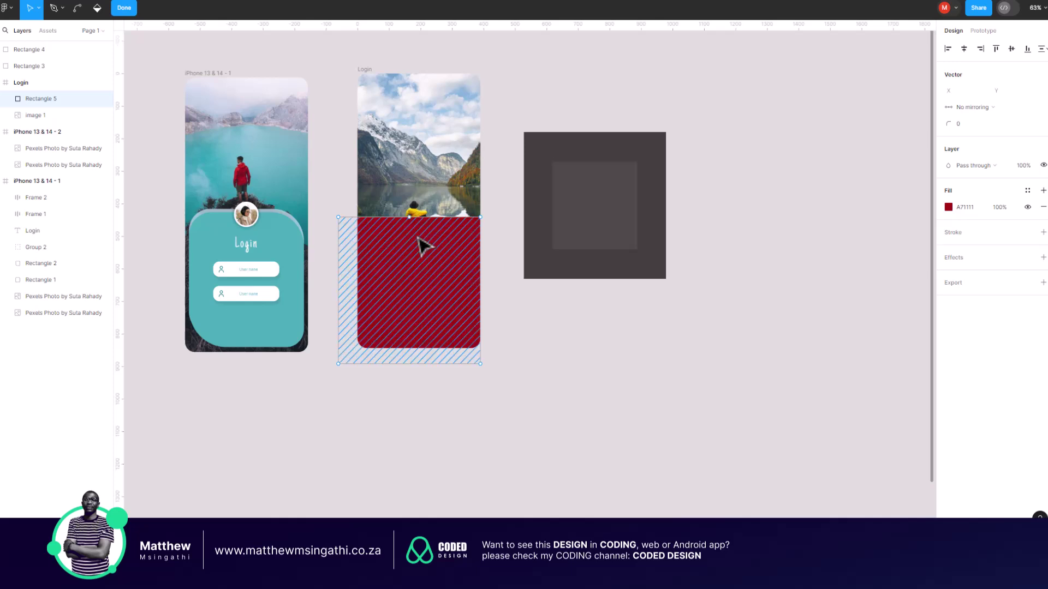
left_click_drag(412, 276, 460, 281)
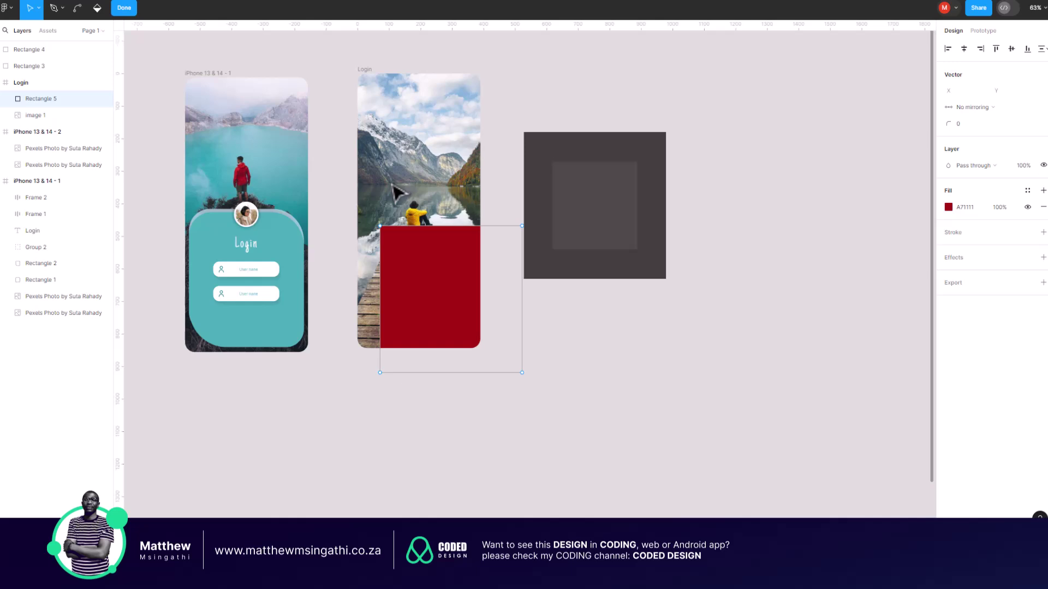
left_click(402, 290)
left_click_drag(402, 290, 363, 271)
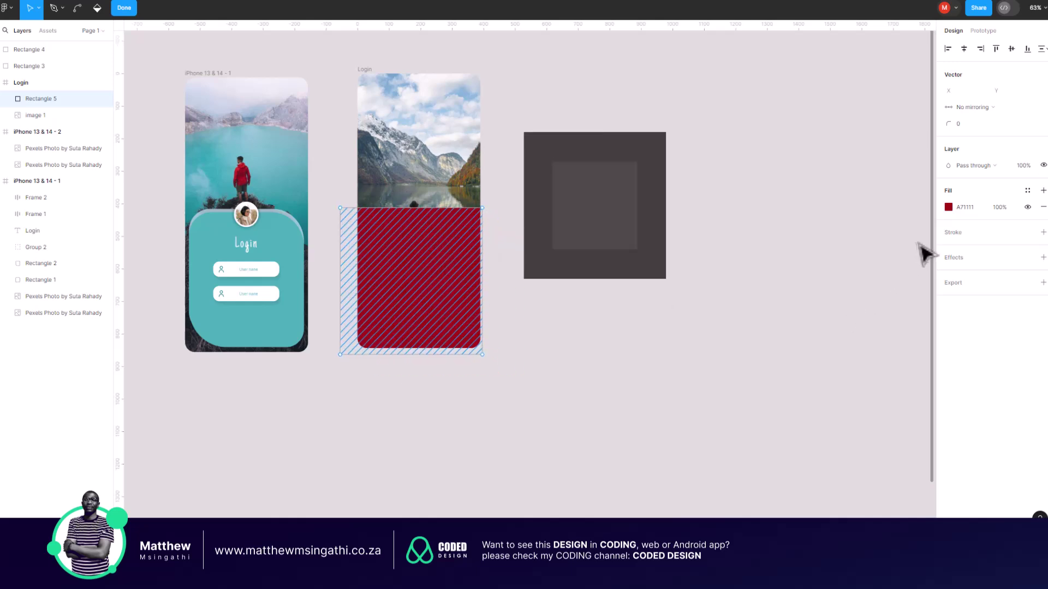
left_click(948, 207)
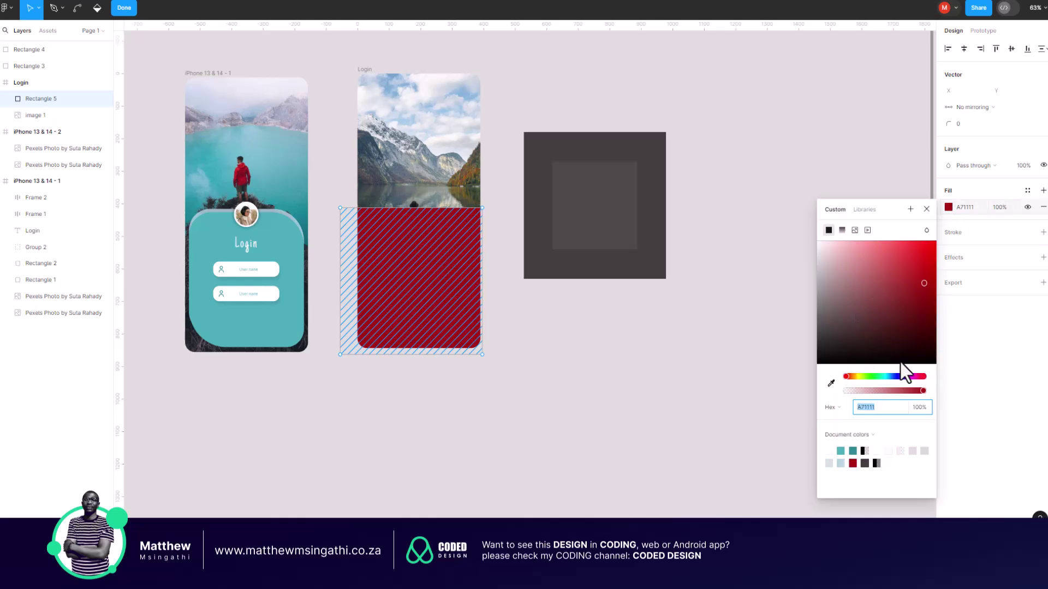
left_click_drag(920, 393, 869, 393)
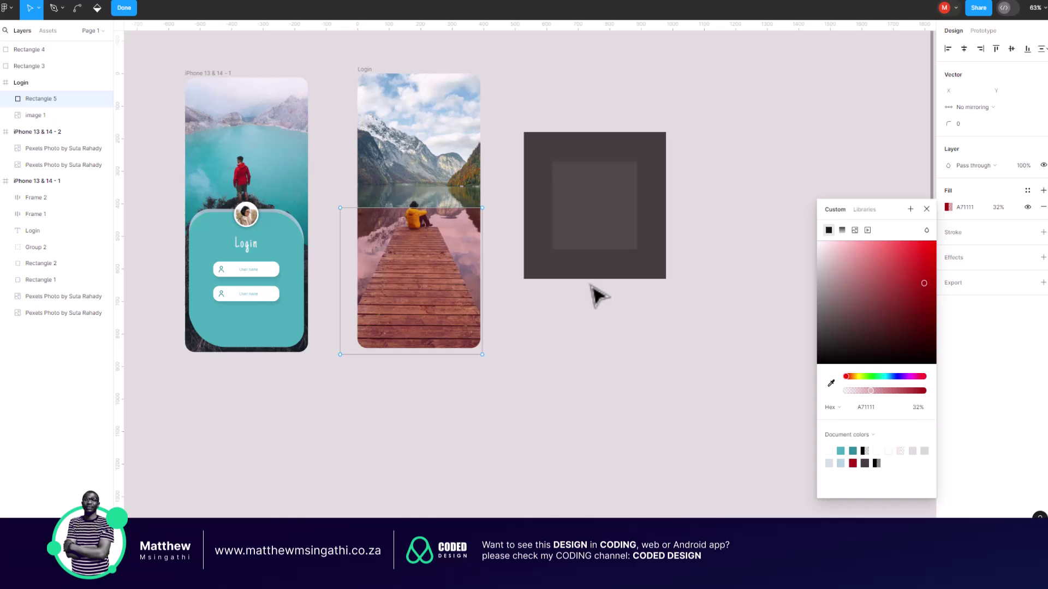
key("Escape")
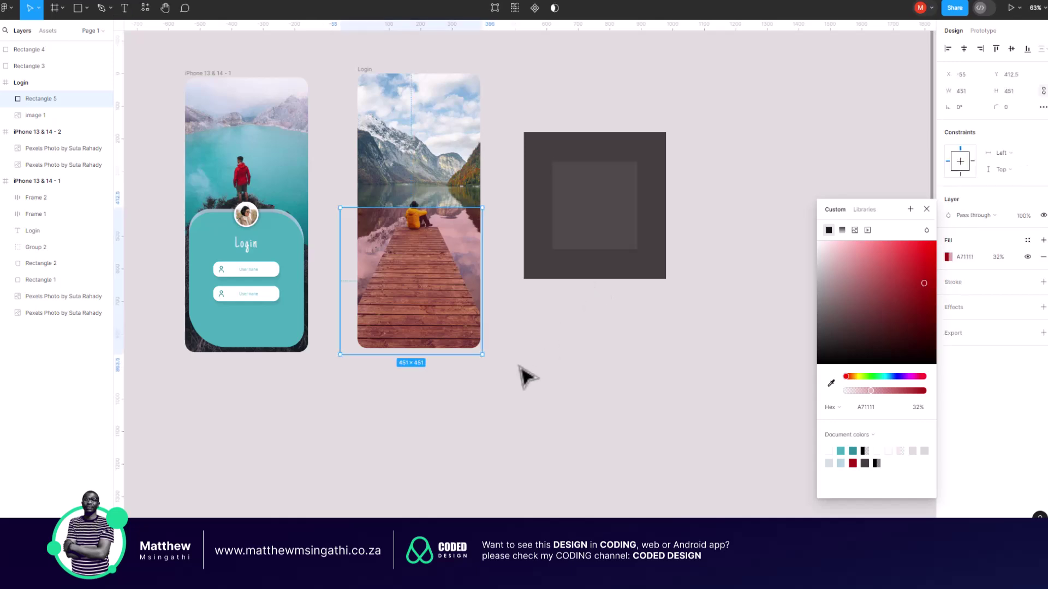
- Delete the transparent red square from the Login frame and both practice squares from the canvas beside it
key("Delete")
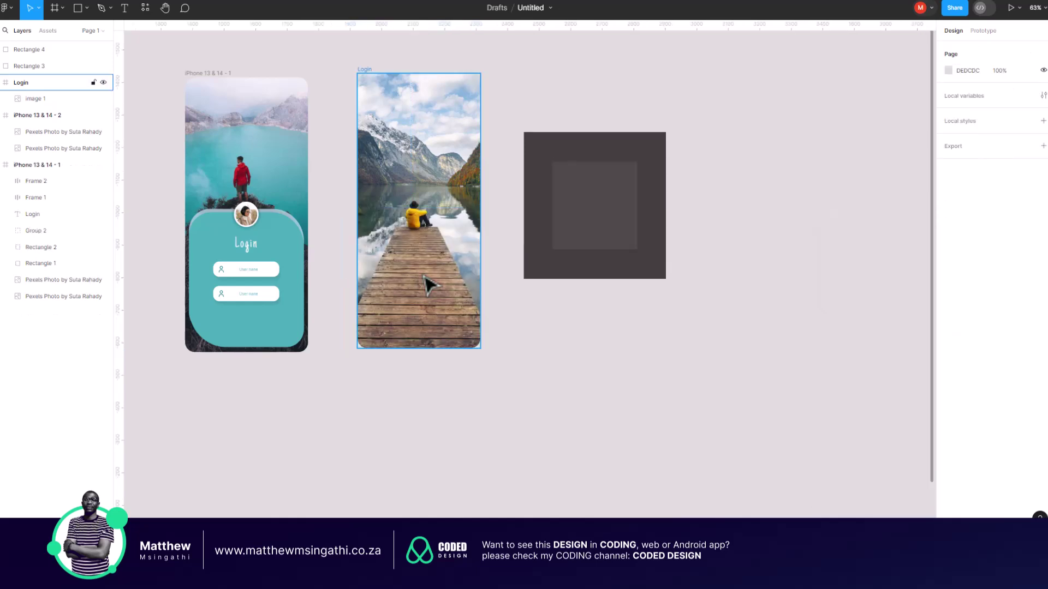
left_click(576, 382)
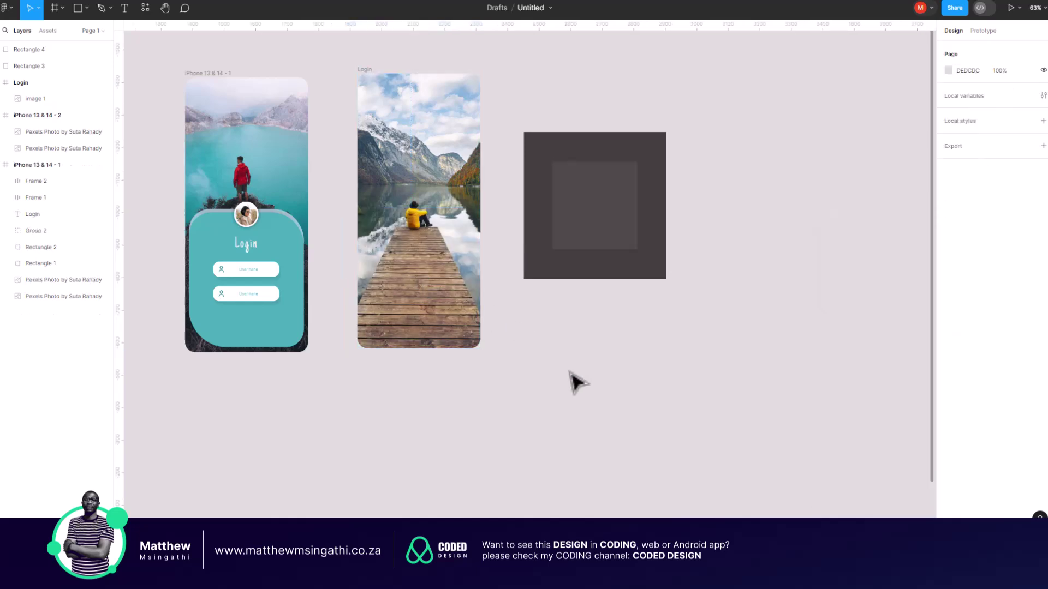
left_click_drag(541, 122, 604, 273)
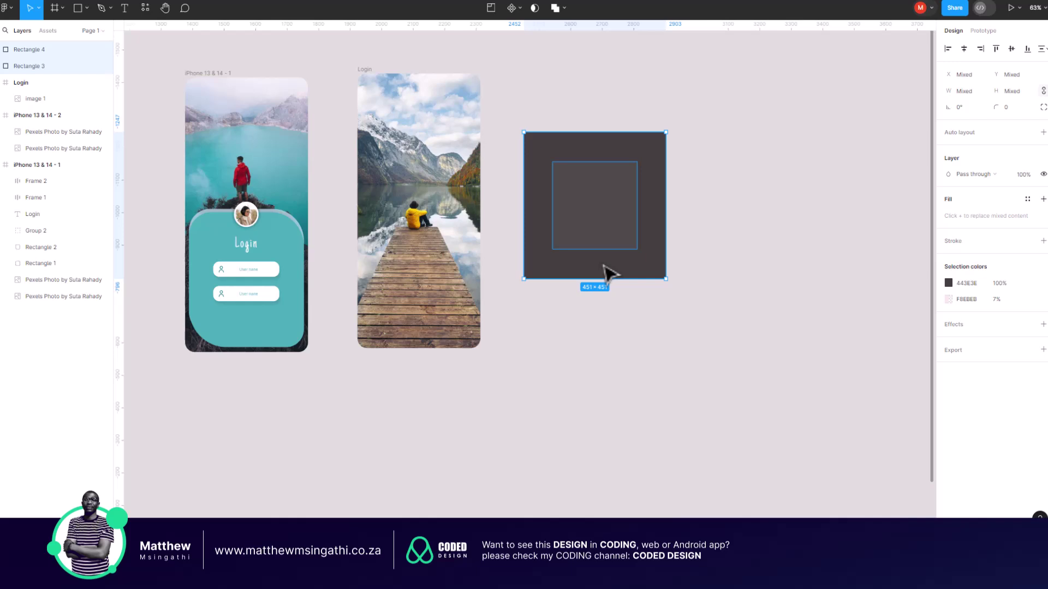
key("Delete")
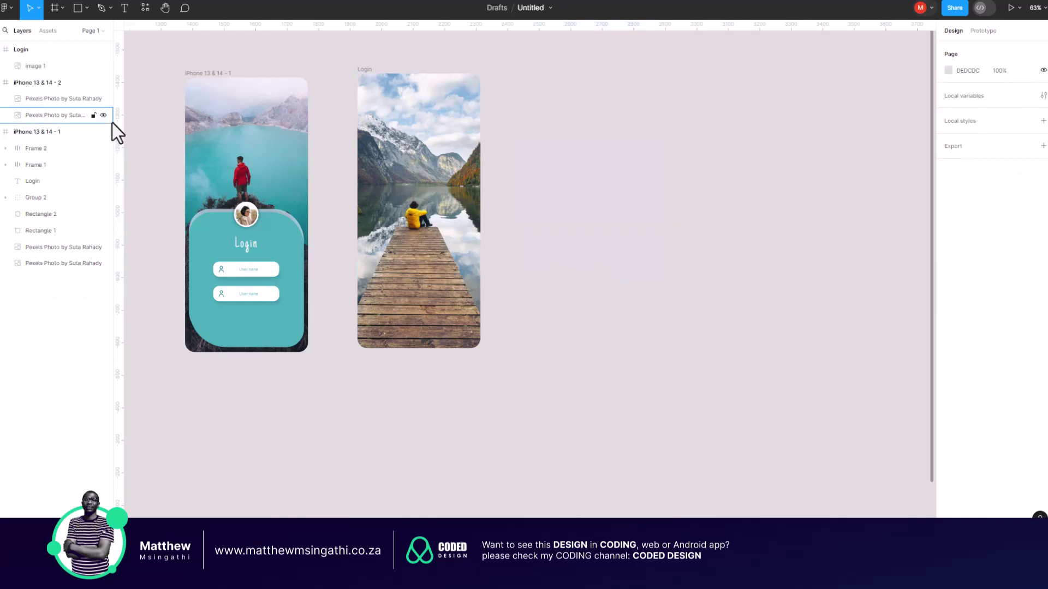
- Draw a circle of about 438 × 438 over the lower part of the Login frame's photo
left_click(86, 8)
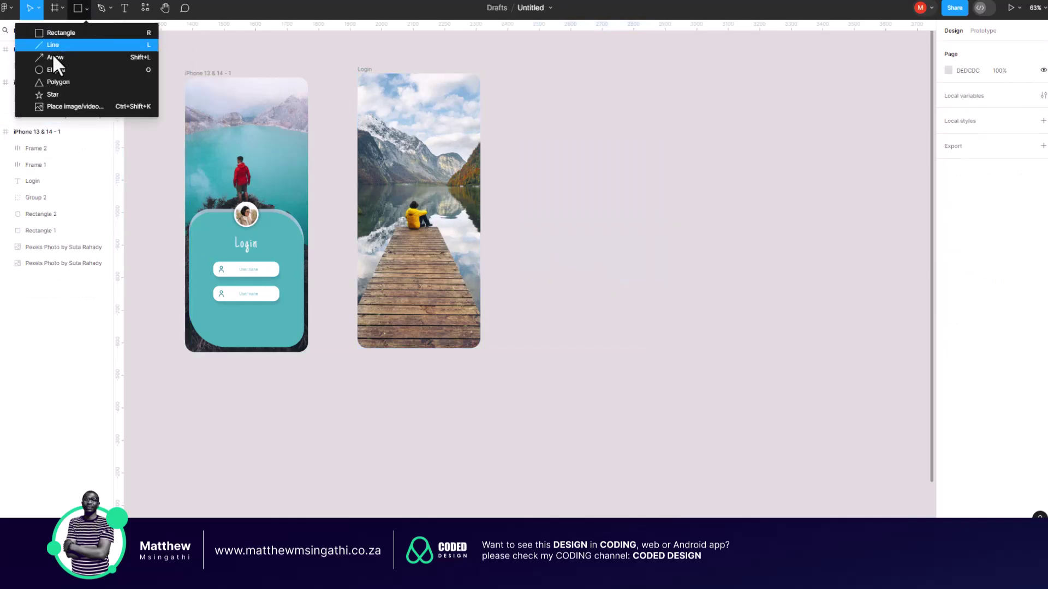
left_click(46, 69)
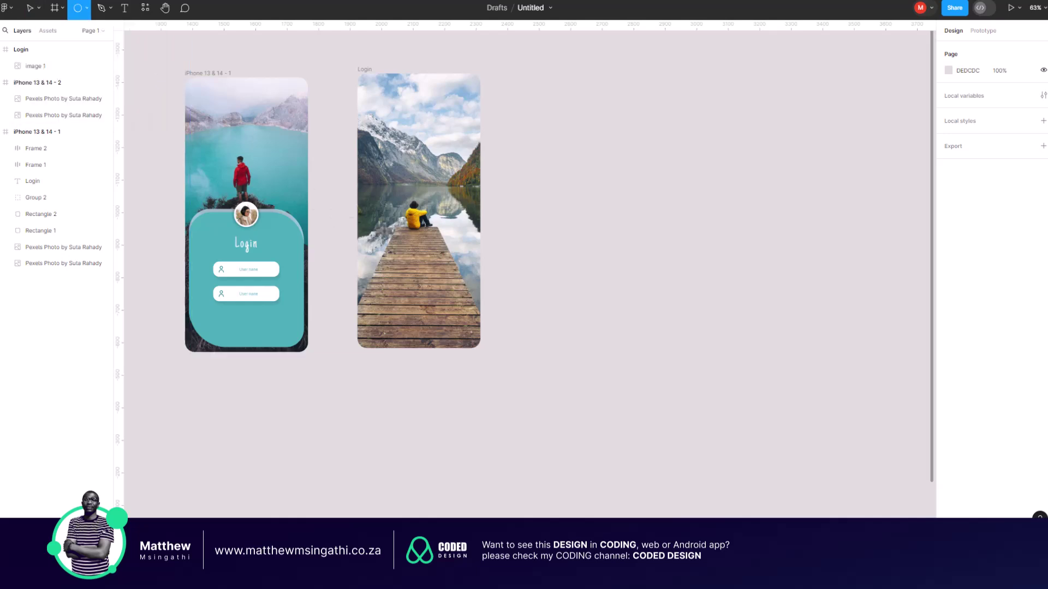
left_click_drag(385, 229, 485, 333)
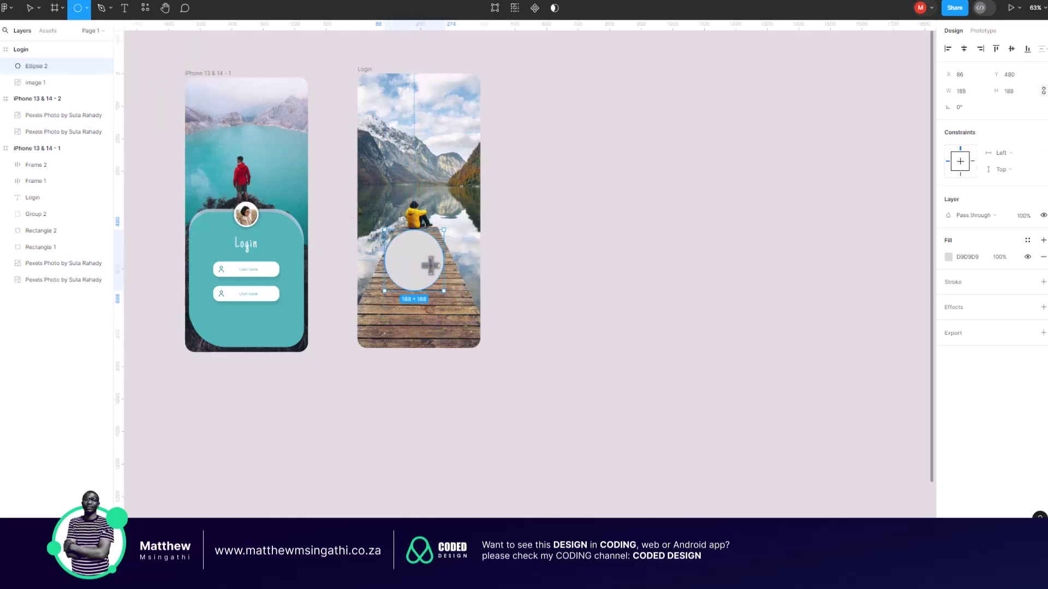
left_click_drag(488, 369, 501, 371)
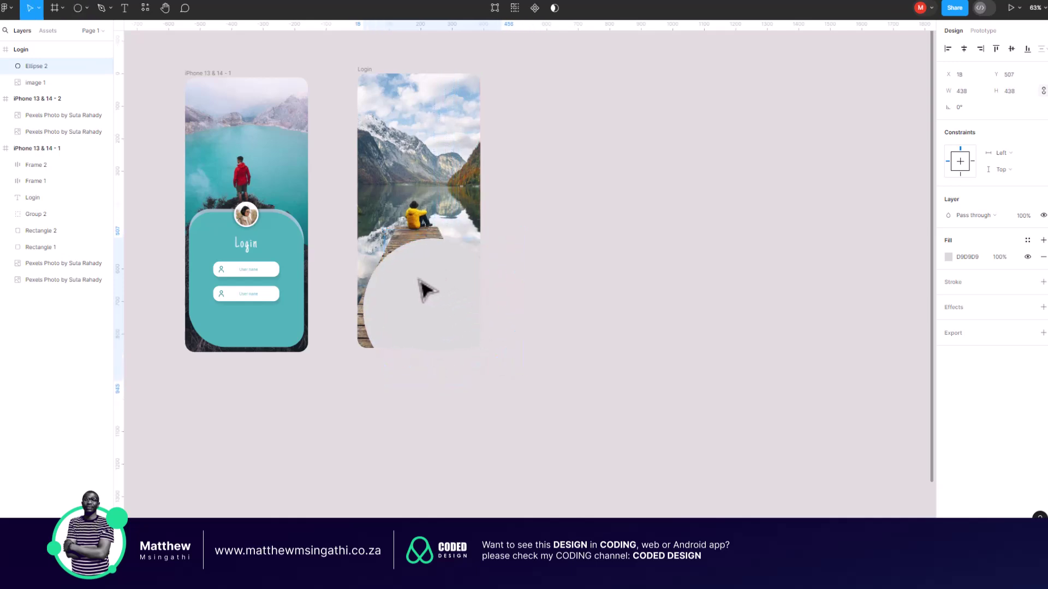
- Enlarge the circle to about 488 × 488 and position it at about X -49, Y 498 so it spans the Login frame's width
left_click_drag(425, 289, 407, 288)
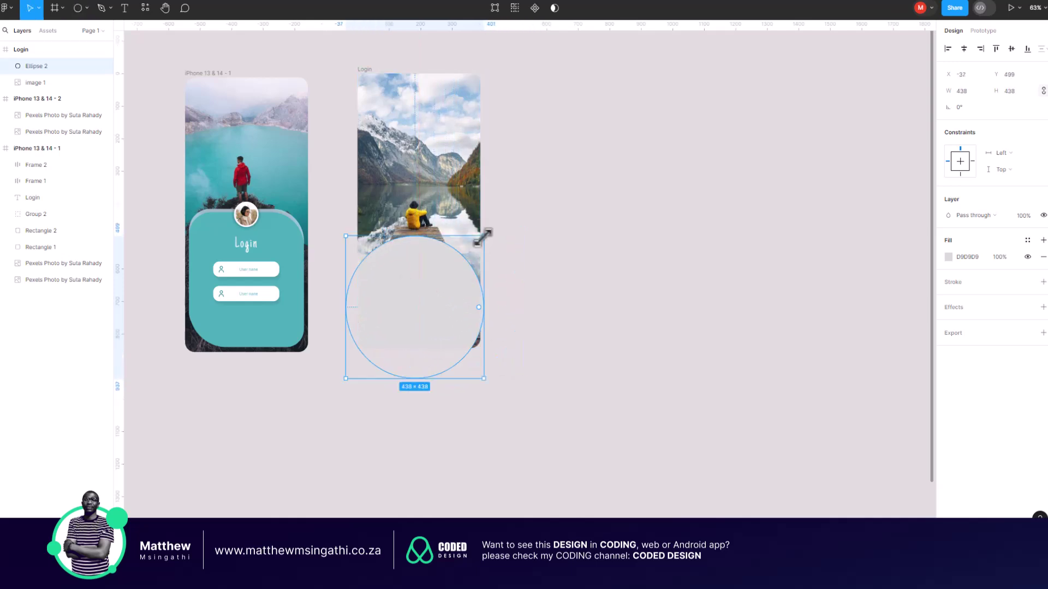
left_click_drag(482, 235, 499, 219)
left_click_drag(445, 265, 442, 282)
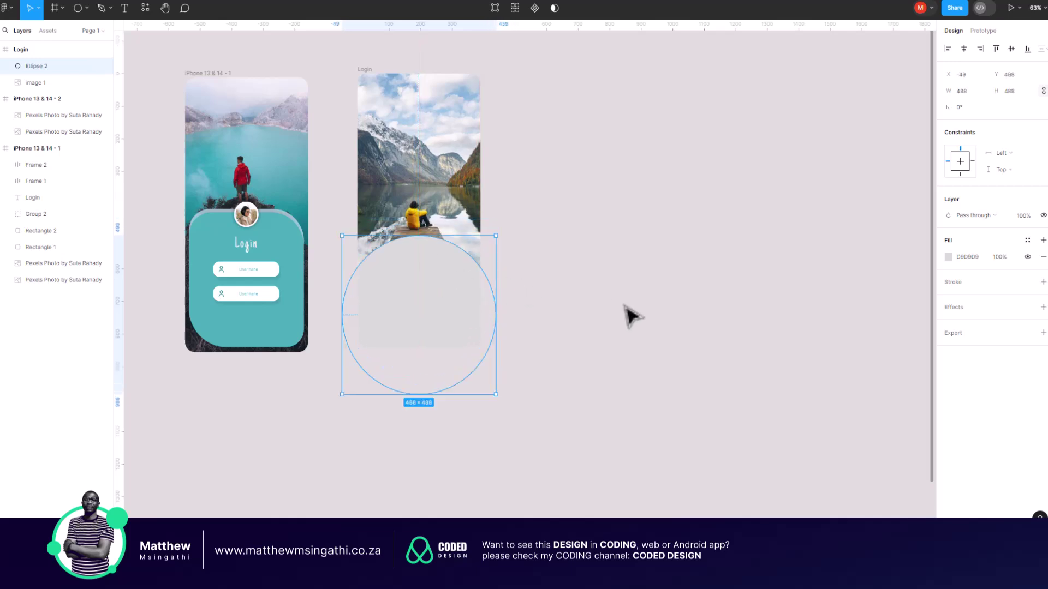
- Fill the circle with yellow F1AE07 sampled from the seated person's jacket and lower the circle to about Y 541
left_click(947, 257)
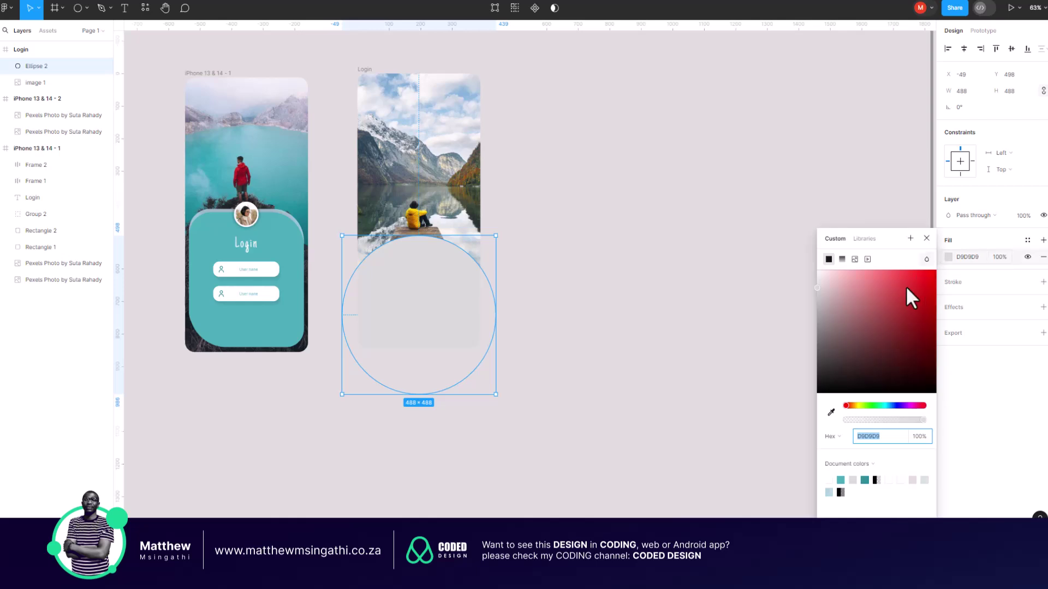
left_click(831, 411)
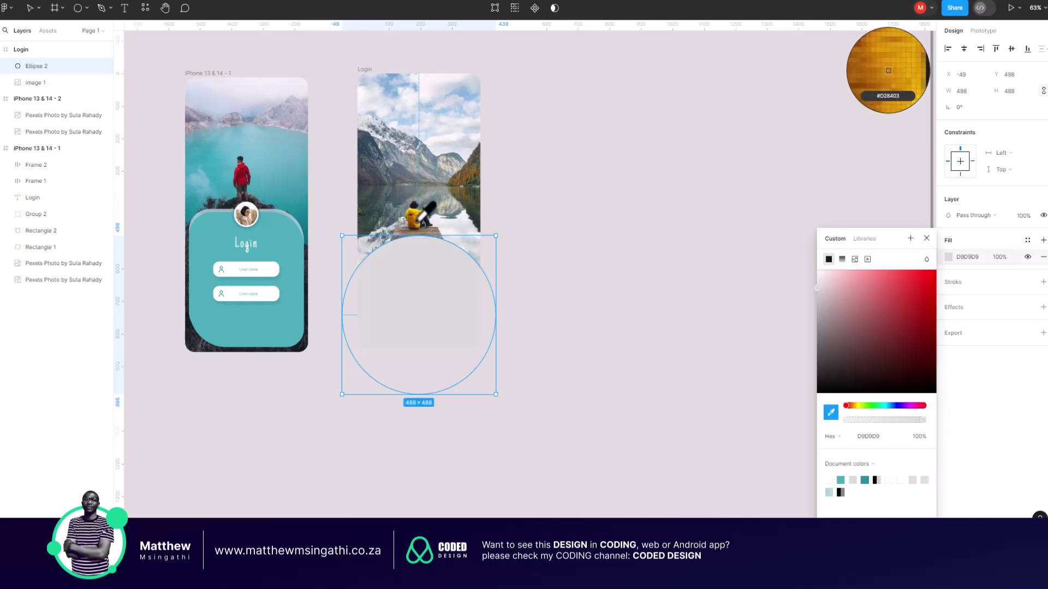
left_click(888, 71)
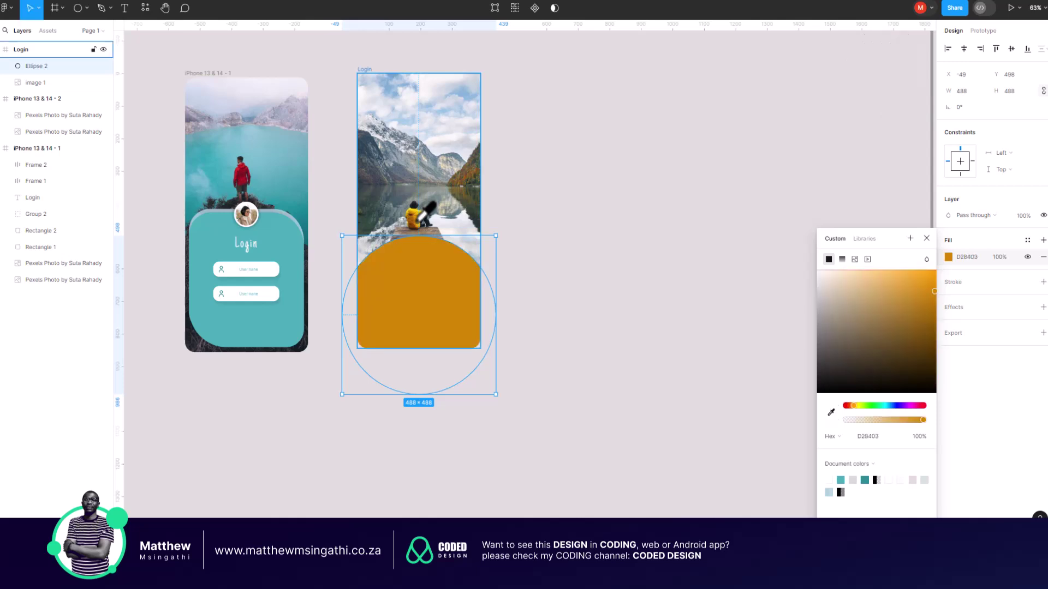
left_click(831, 412)
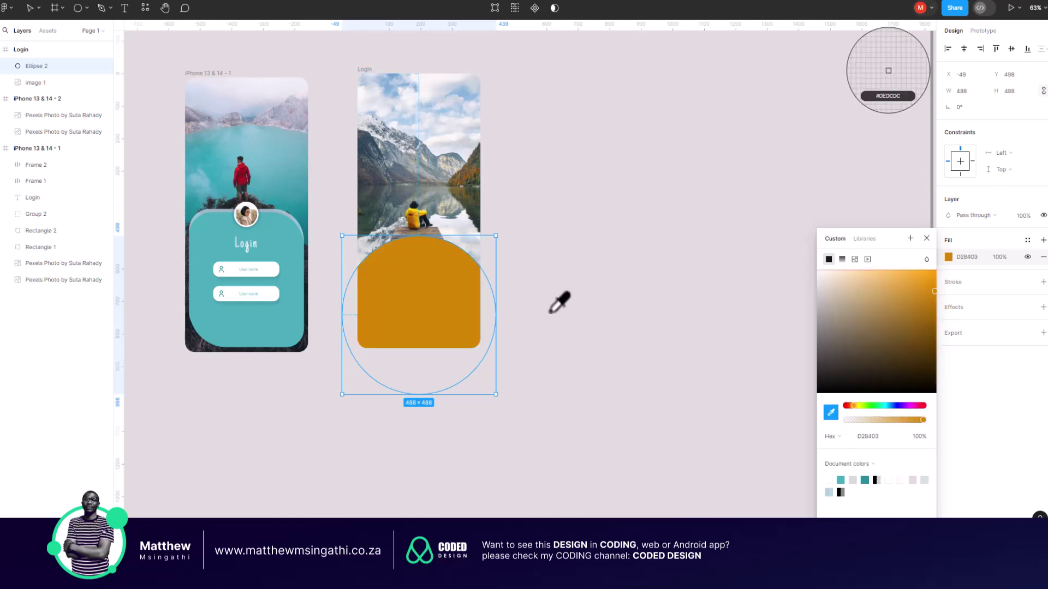
left_click(424, 215)
left_click(591, 254)
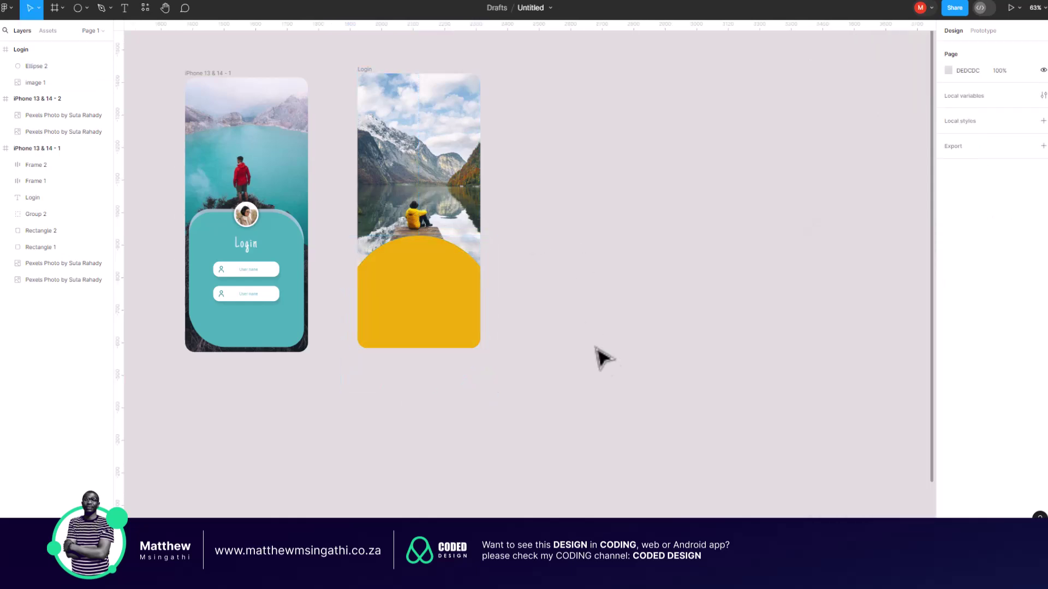
left_click_drag(443, 309, 441, 323)
left_click(573, 311)
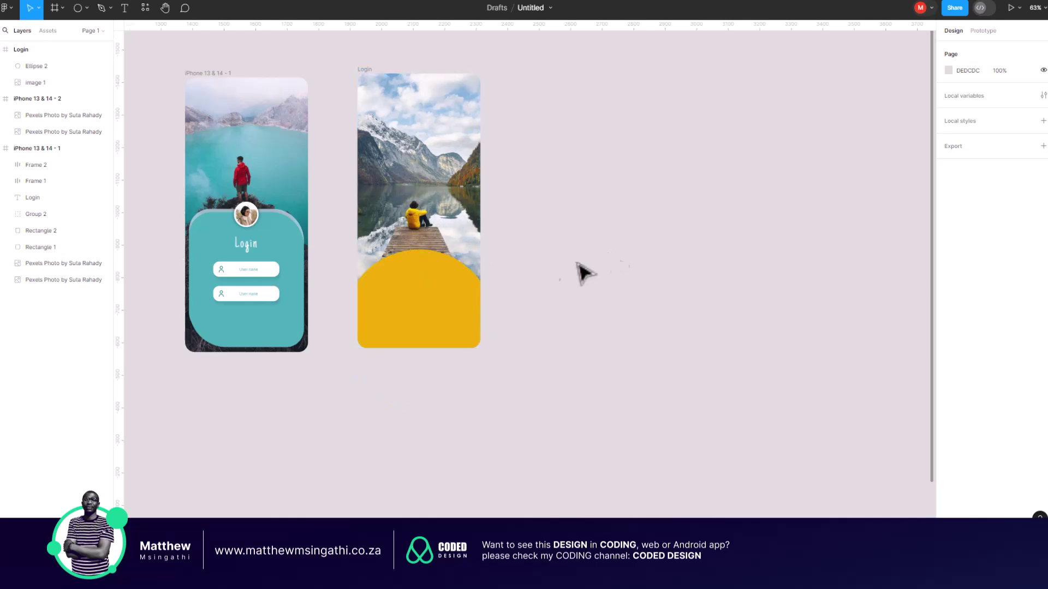
- Copy the yellow circle's fill hex code F1AE07 and switch to the Chrome browser
left_click(433, 271)
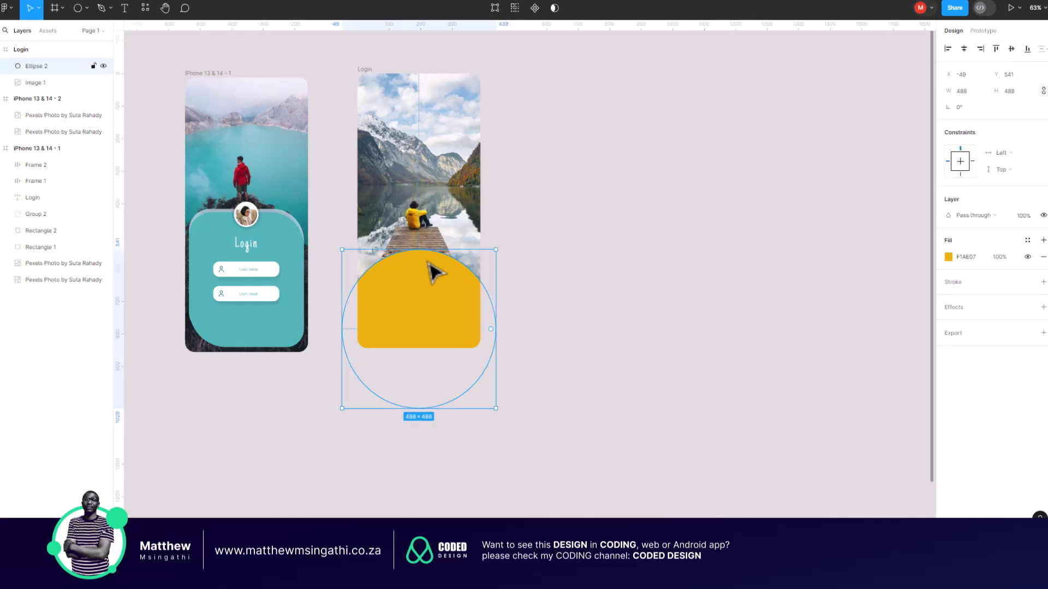
left_click(975, 258)
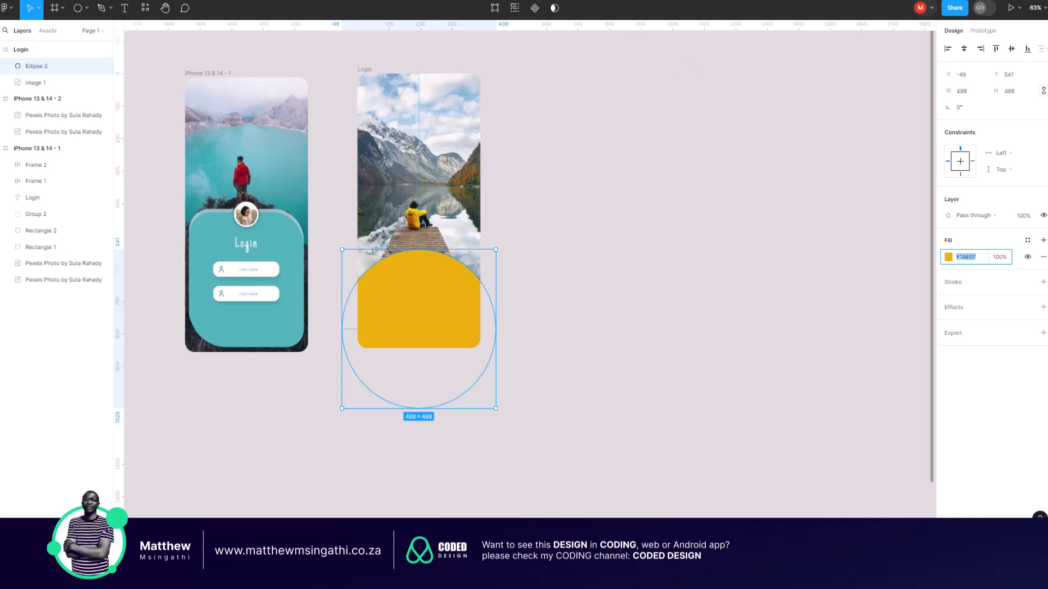
key("alt+Tab")
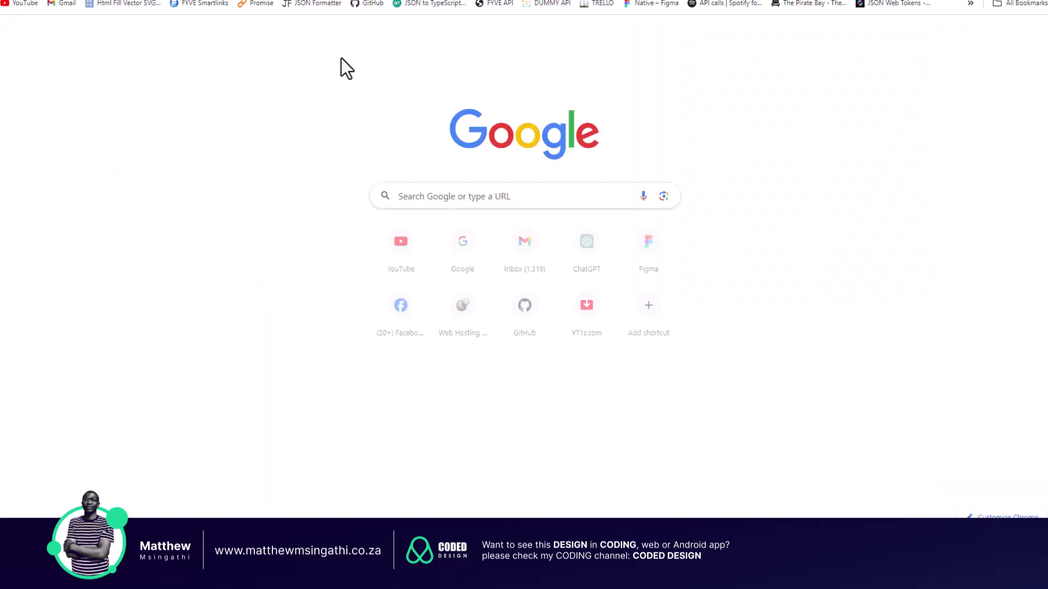
- Search Google for "color palette generator from hex" and open the ColorSpace result
left_click(440, 195)
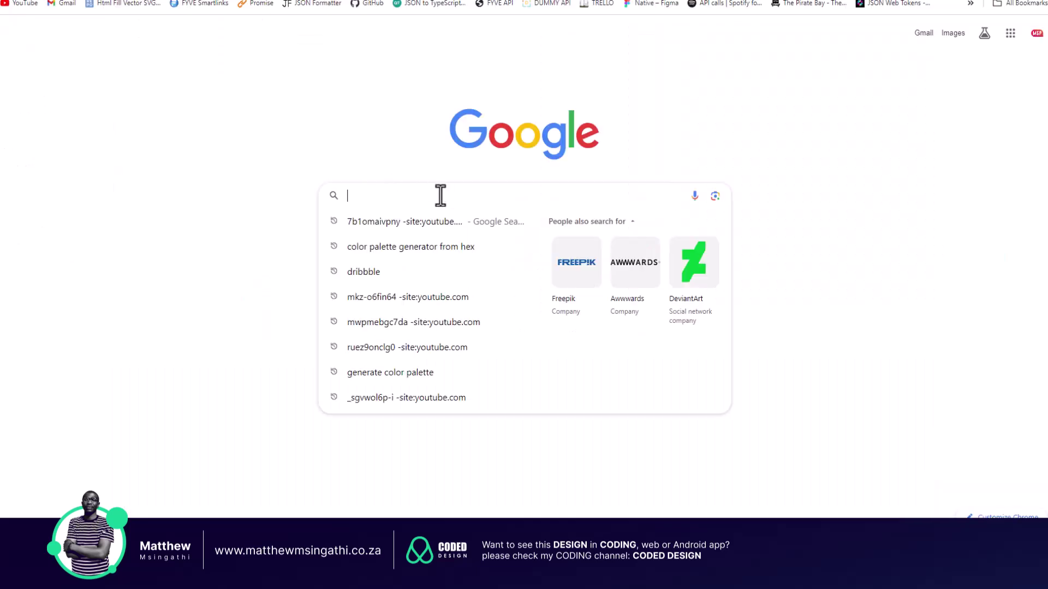
type("color")
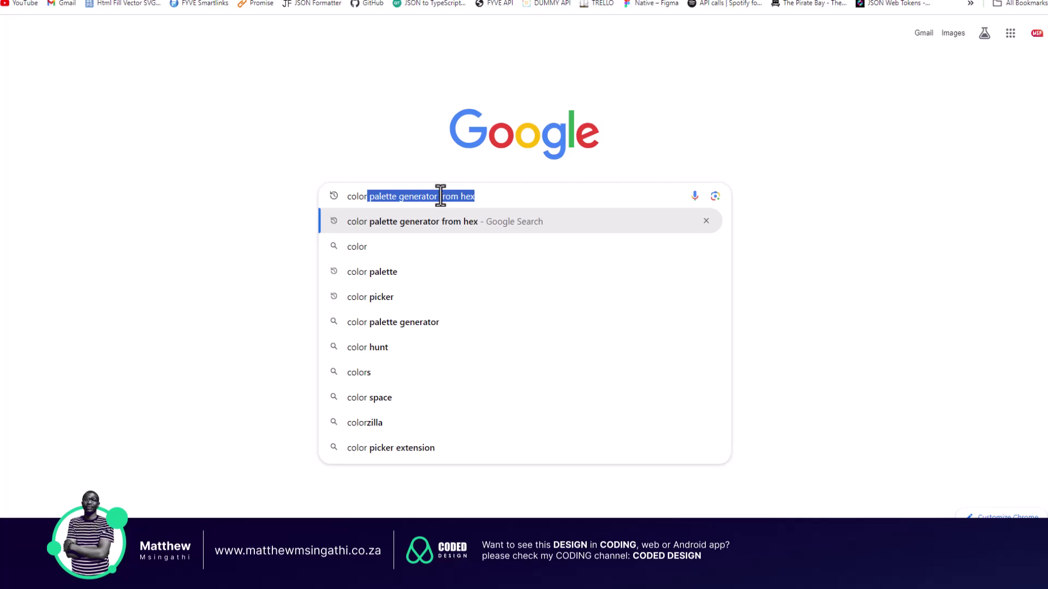
key("Return")
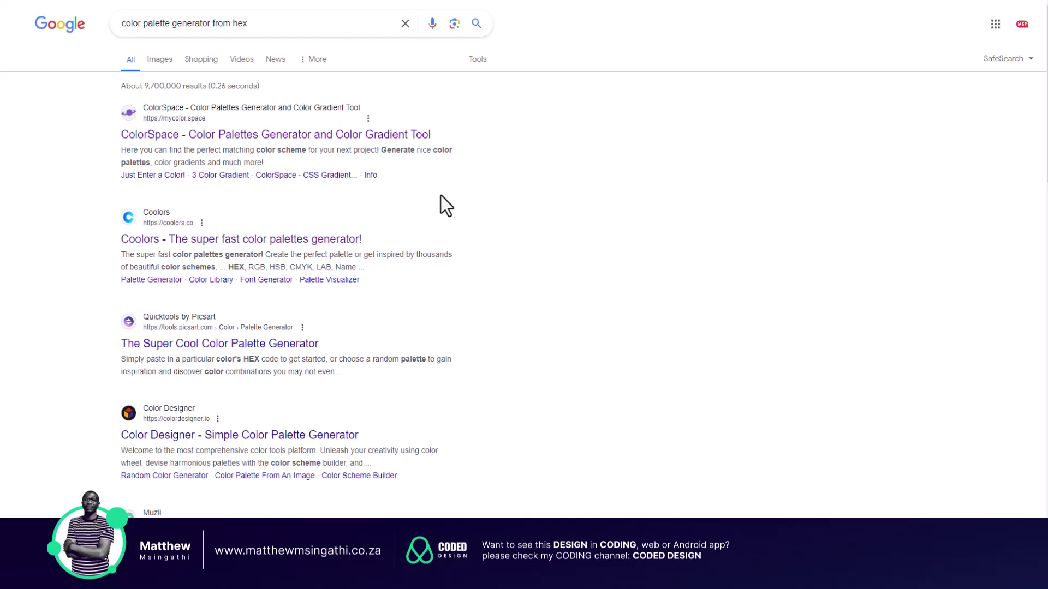
left_click(327, 135)
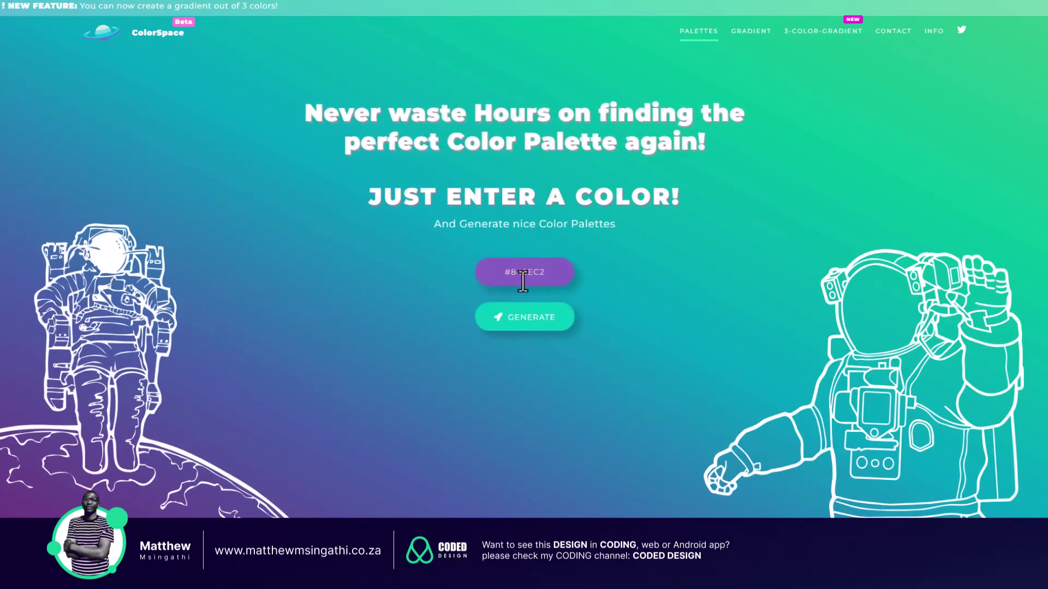
- Replace the starting colour with F1AE07 and generate matching colour palettes from it
left_click_drag(548, 275, 488, 266)
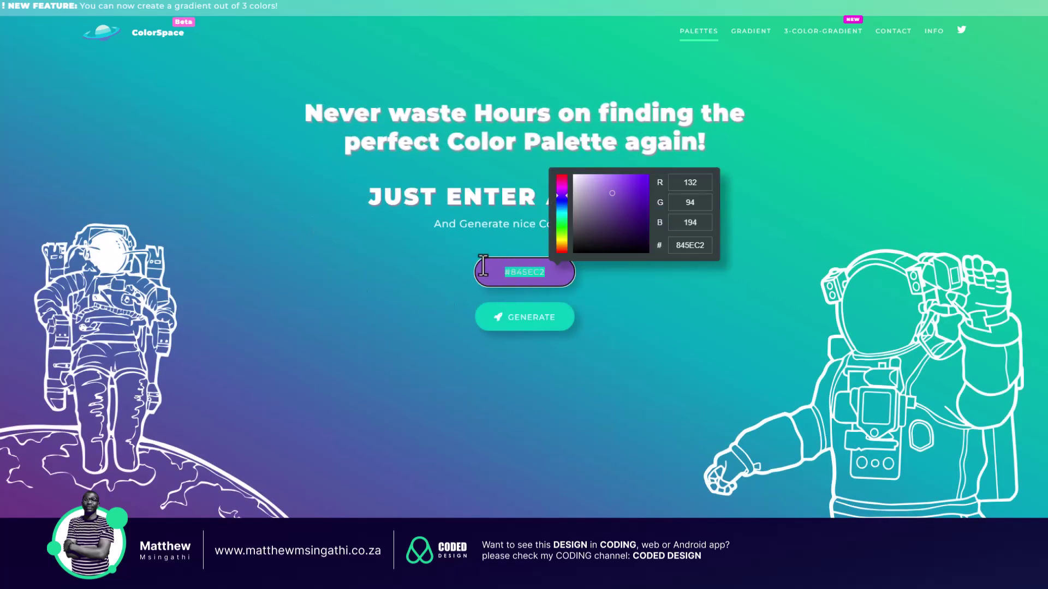
type("F1AE07")
left_click(604, 324)
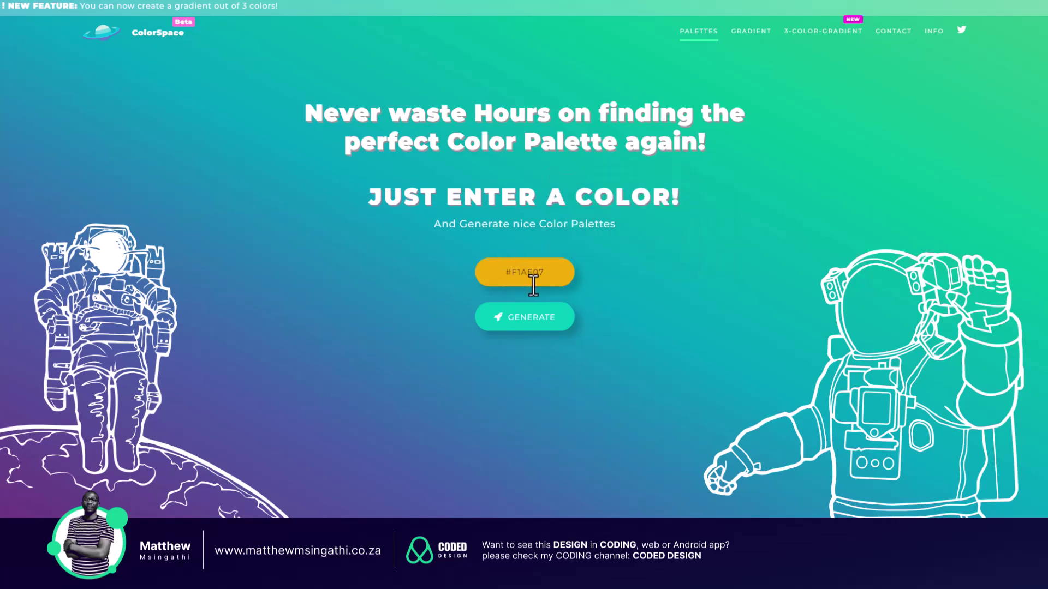
left_click(526, 326)
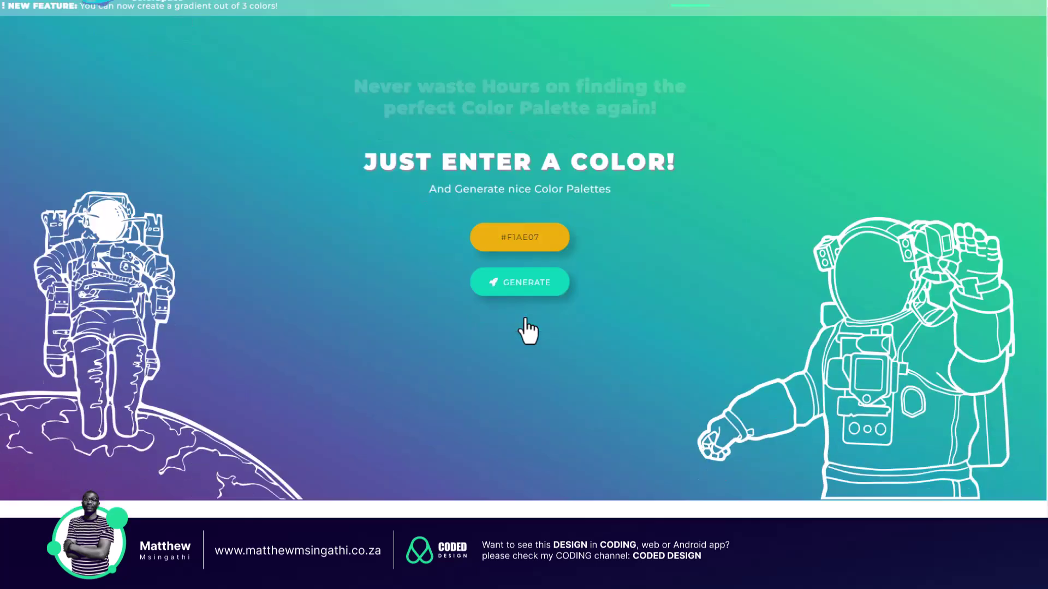
- Review the generated palettes from Generic Gradient through Random Shades for colours that suit the login screen
scroll(526, 330, "down", 4)
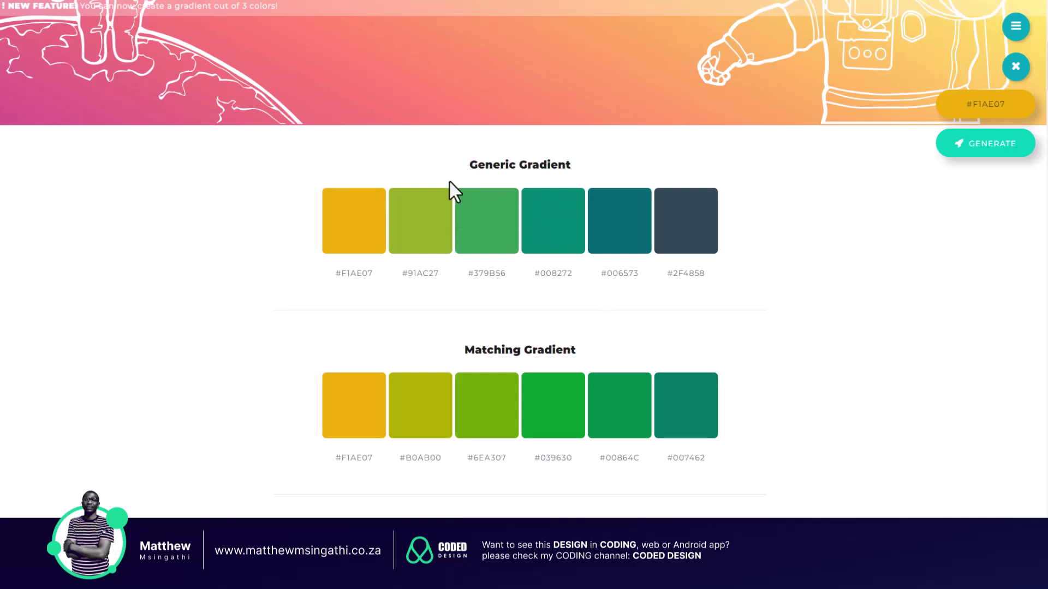
scroll(453, 243, "down", 2)
scroll(453, 242, "up", 1)
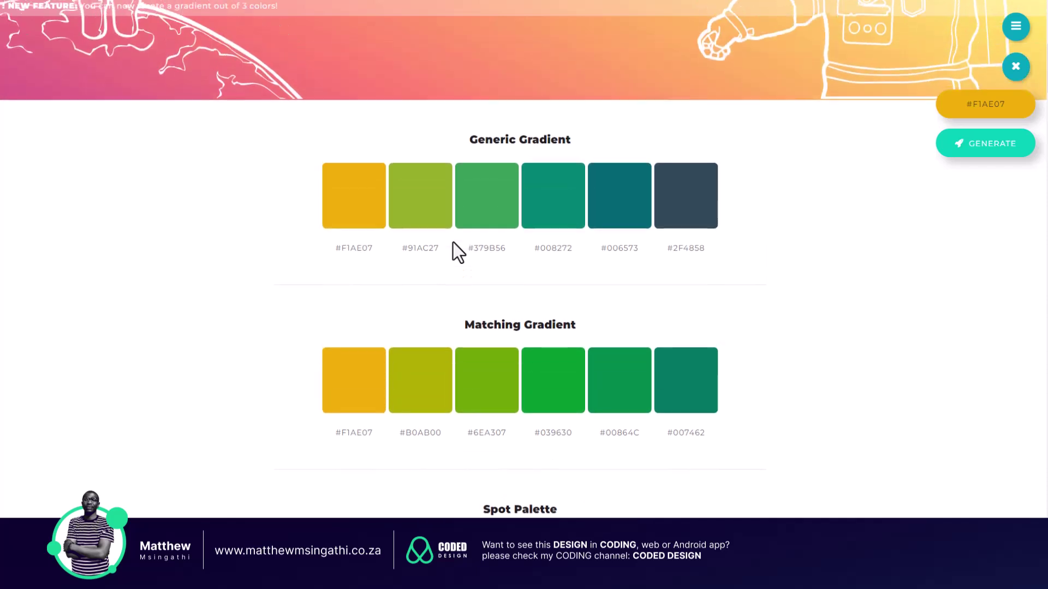
scroll(523, 277, "down", 10)
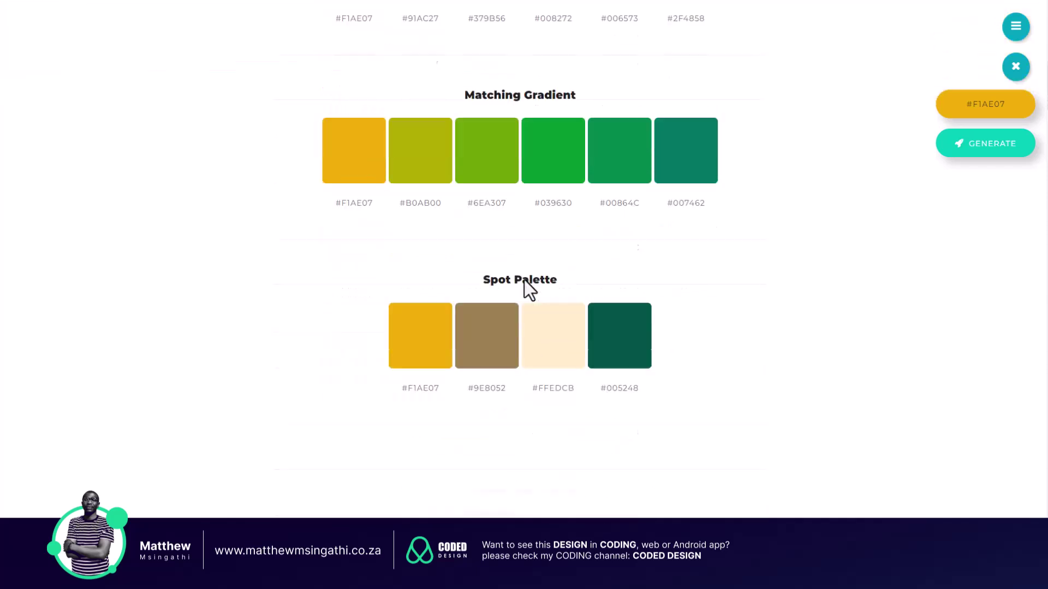
scroll(523, 280, "down", 5)
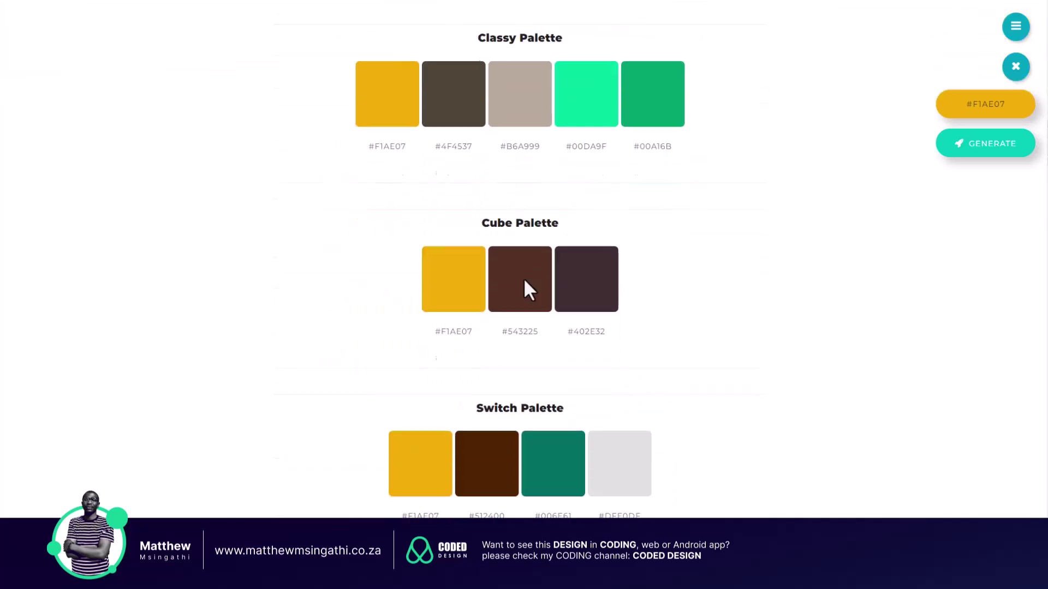
scroll(516, 389, "down", 3)
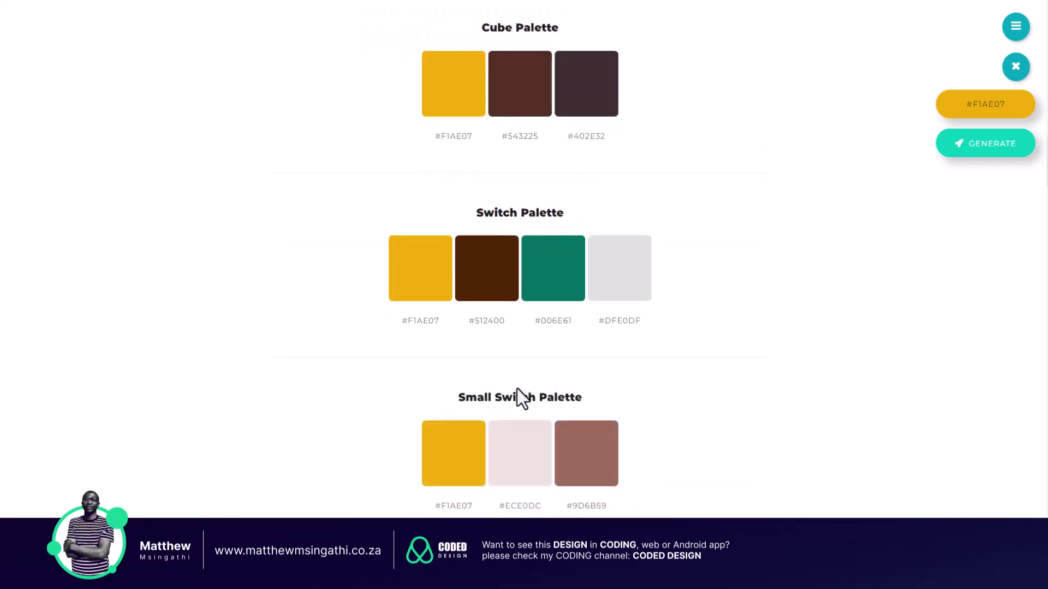
scroll(517, 389, "down", 9)
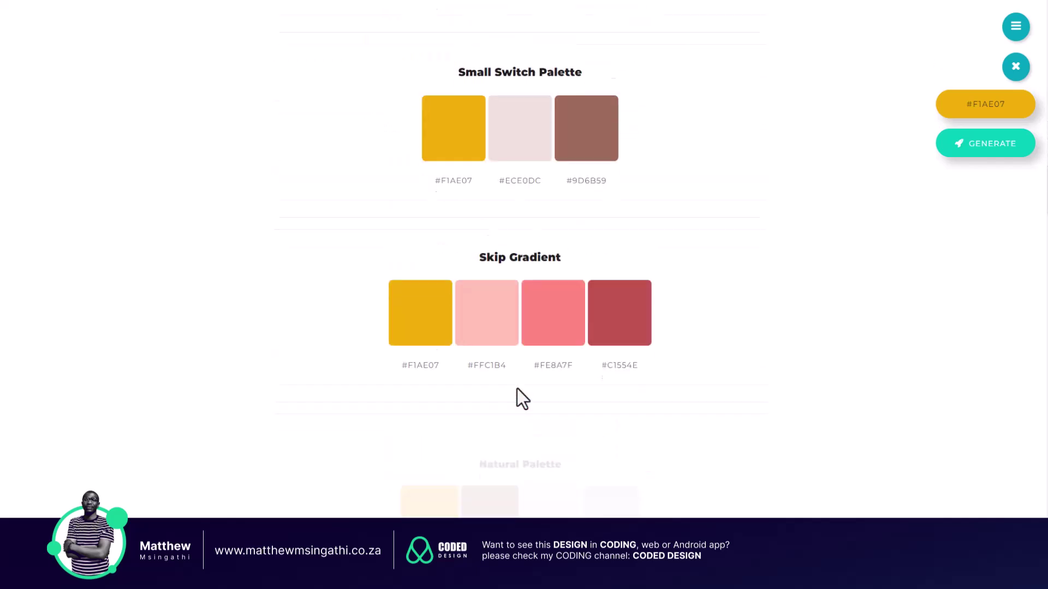
scroll(516, 388, "down", 3)
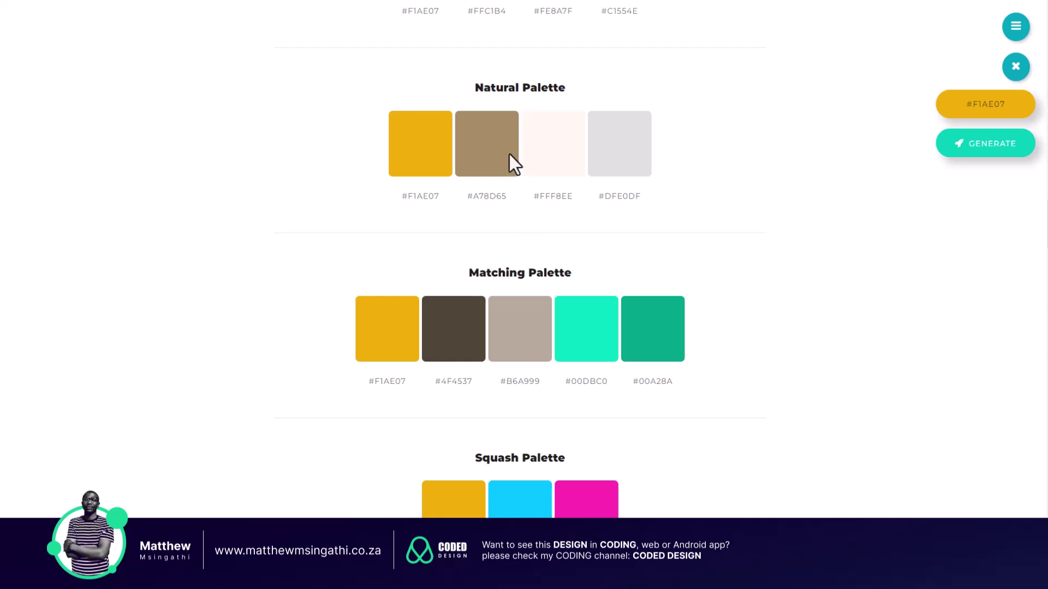
scroll(571, 238, "down", 2)
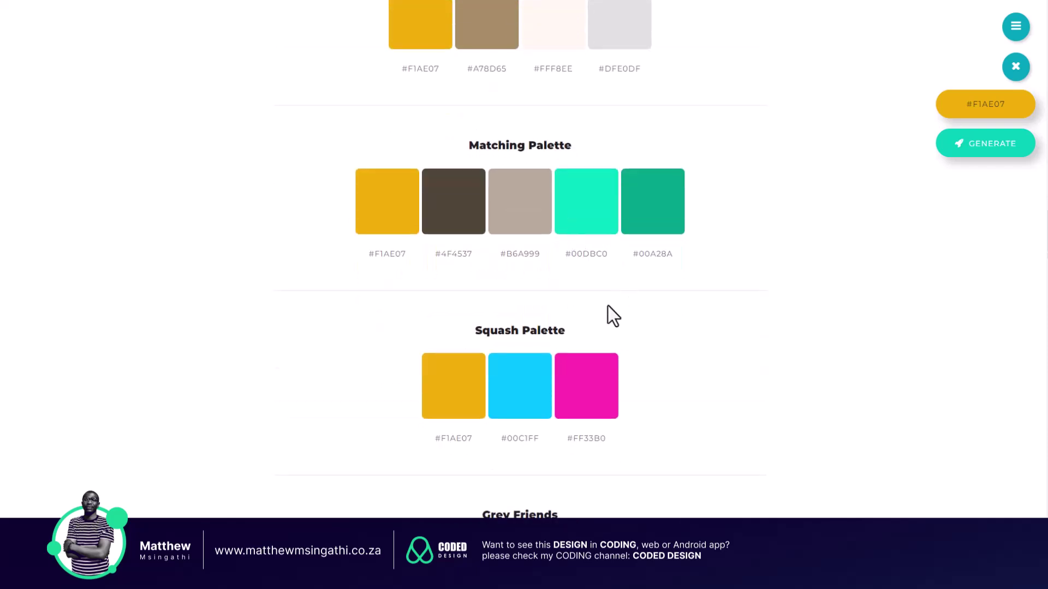
scroll(607, 306, "down", 3)
scroll(607, 305, "down", 9)
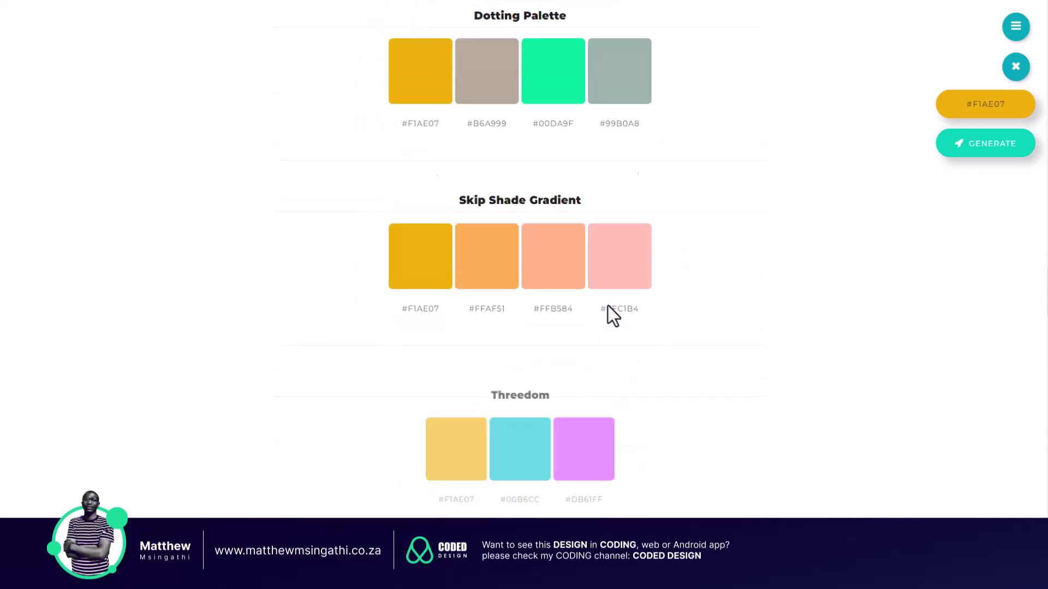
scroll(607, 306, "down", 8)
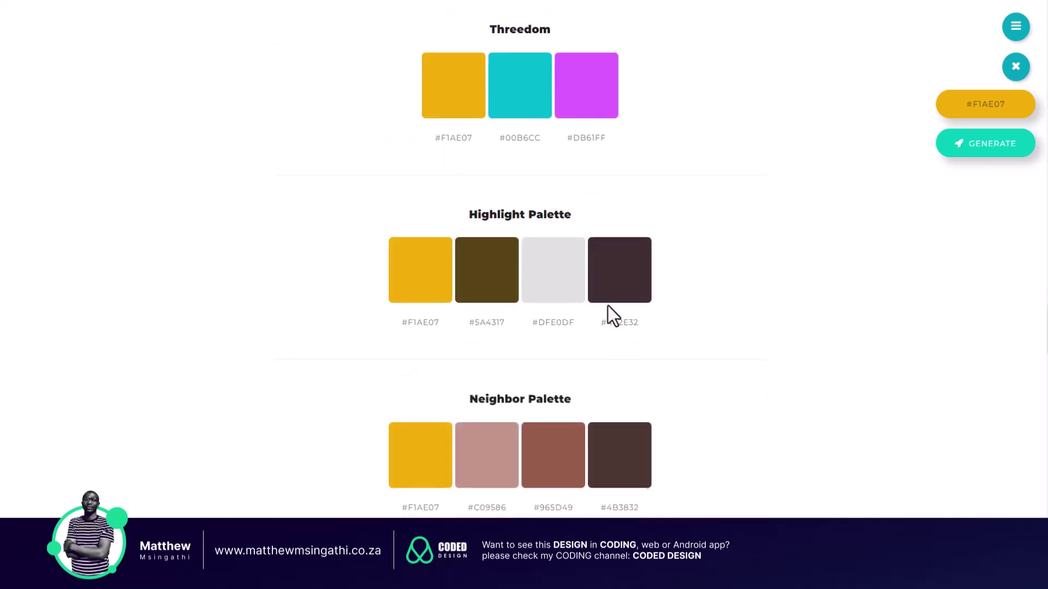
scroll(607, 305, "down", 5)
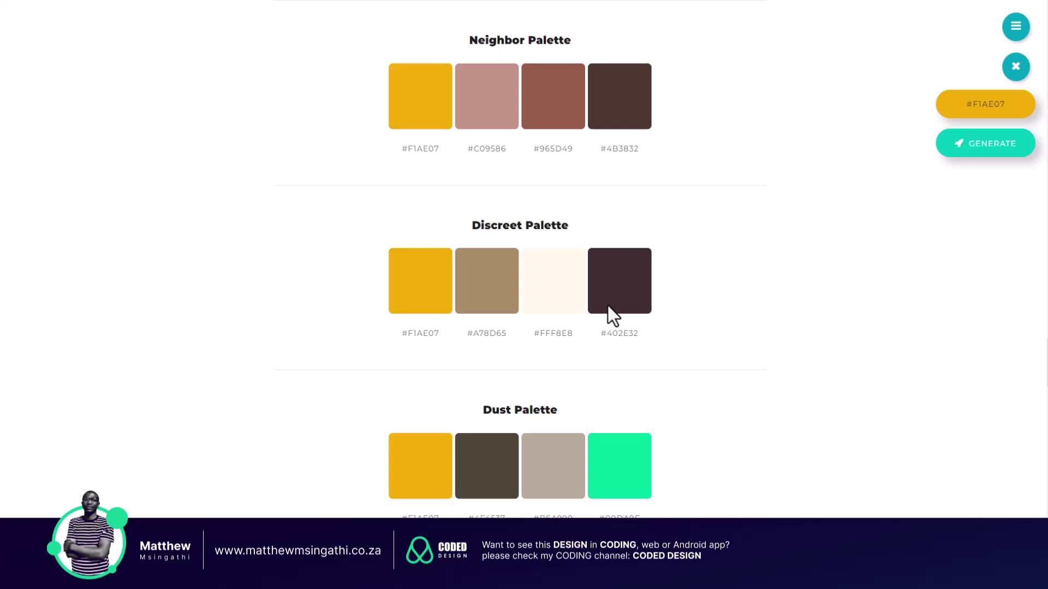
scroll(607, 306, "down", 5)
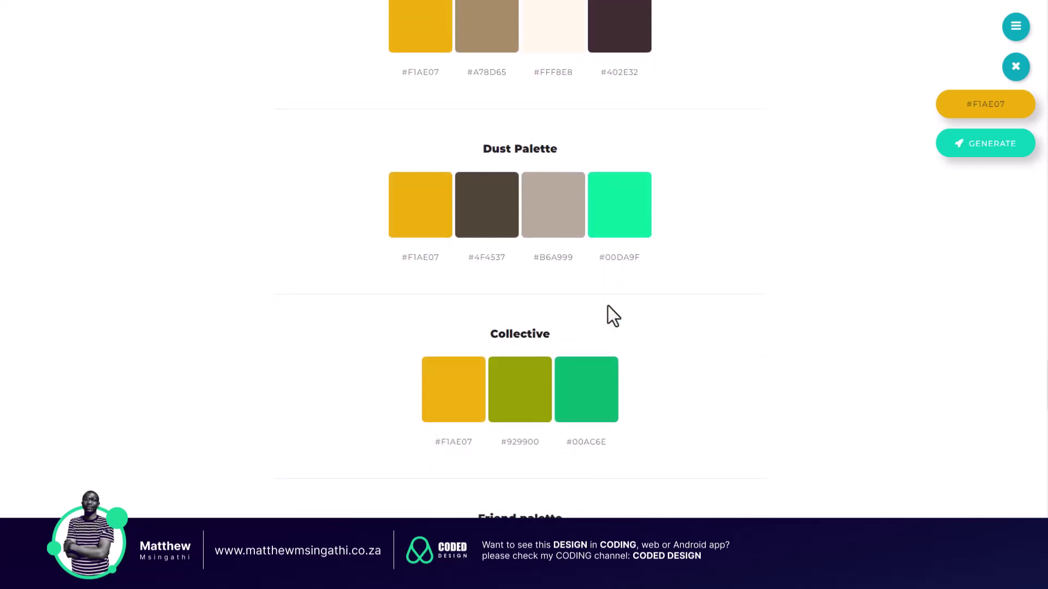
scroll(608, 305, "down", 7)
scroll(607, 305, "down", 5)
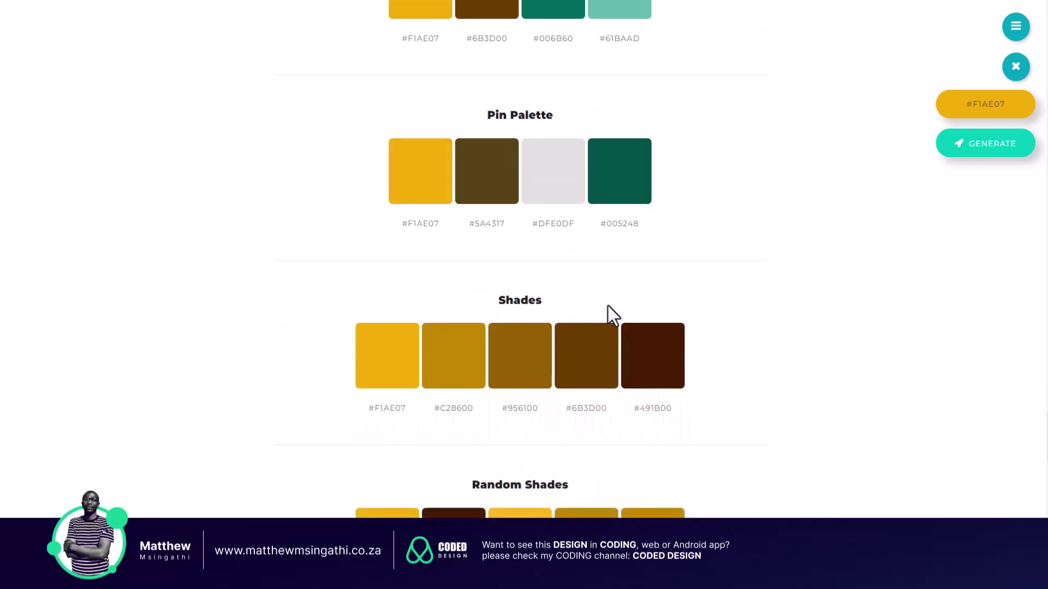
scroll(607, 305, "down", 8)
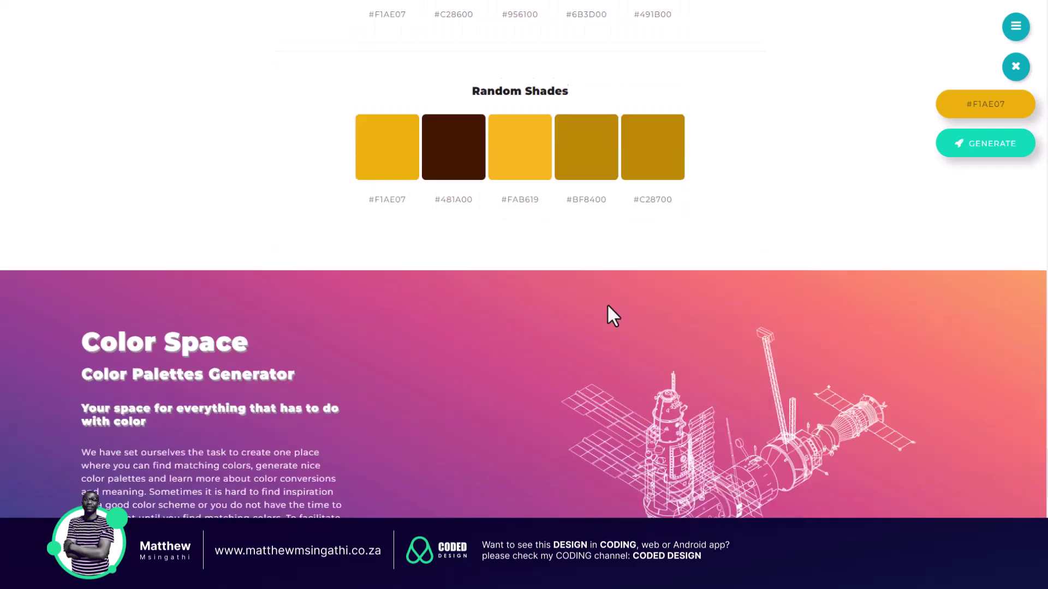
scroll(608, 305, "up", 20)
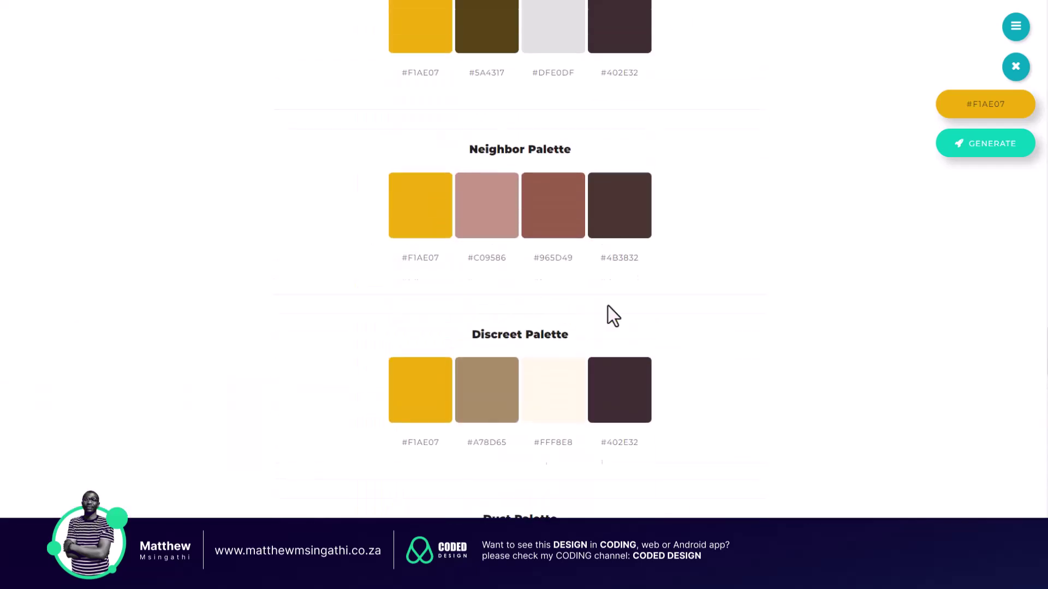
scroll(607, 306, "up", 4)
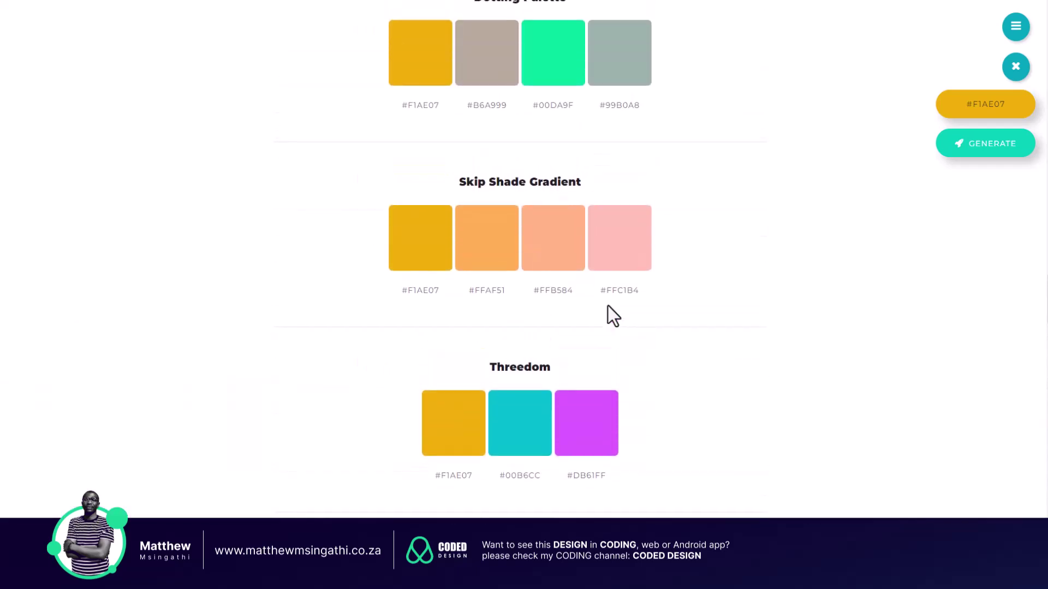
scroll(607, 306, "up", 7)
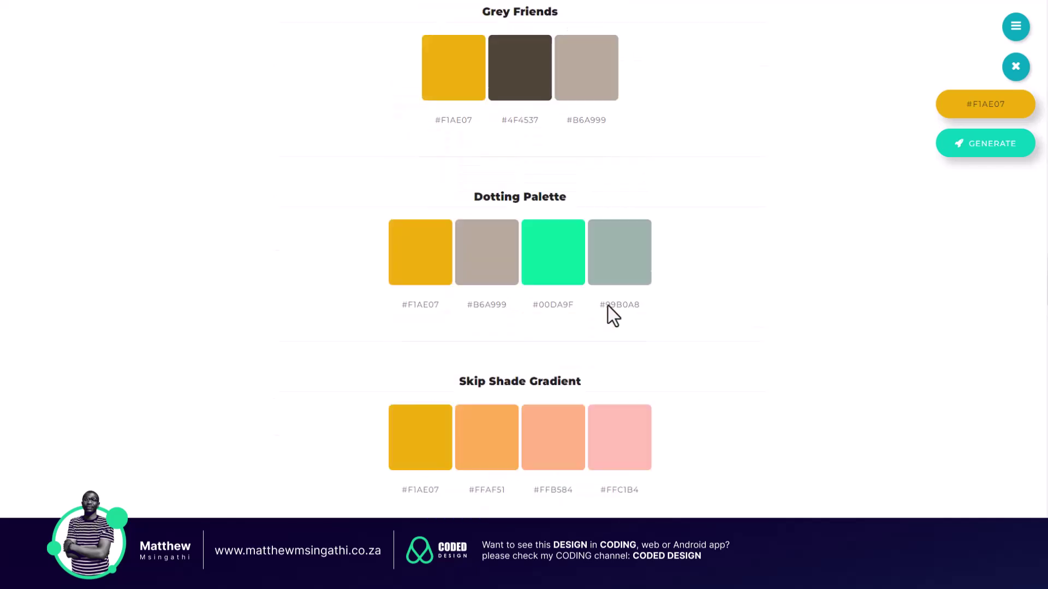
scroll(607, 306, "up", 6)
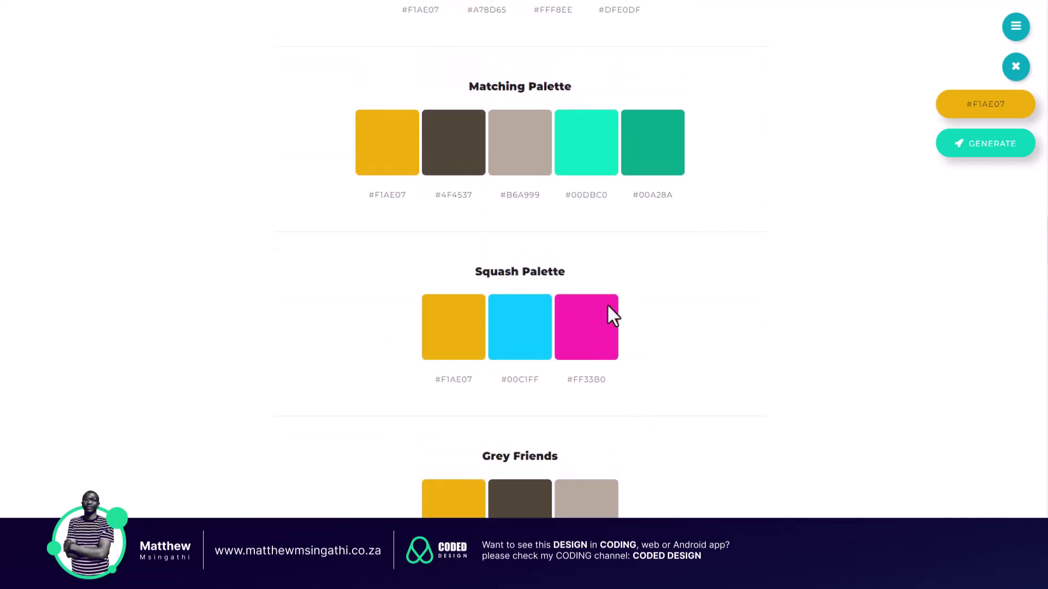
scroll(608, 306, "up", 4)
scroll(606, 304, "up", 18)
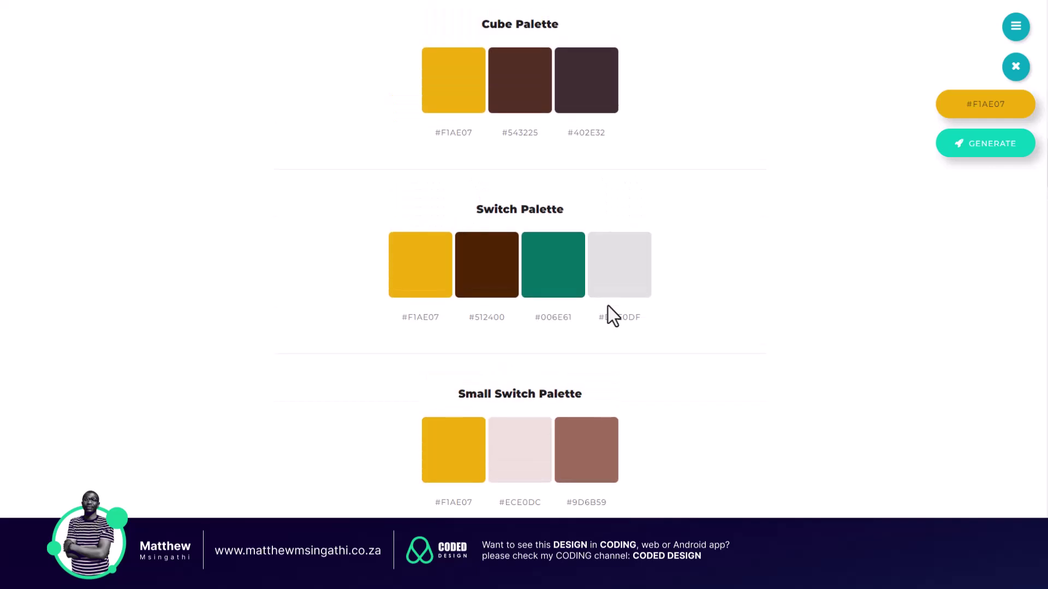
scroll(607, 303, "up", 15)
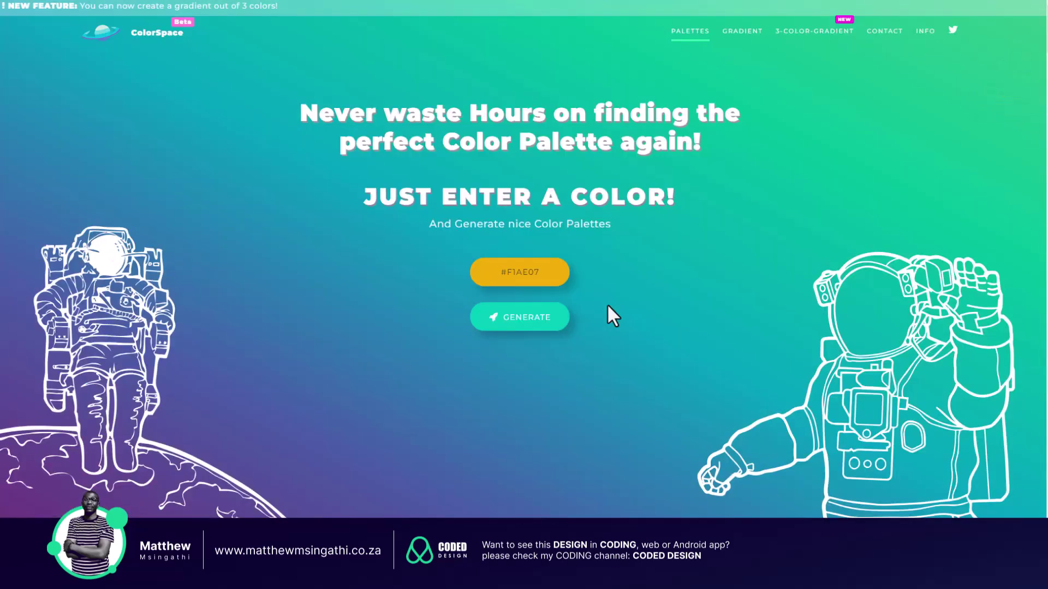
- Capture a screen snip of the Generic Gradient palette with its six swatches and hex codes
scroll(607, 304, "down", 4)
scroll(608, 305, "down", 3)
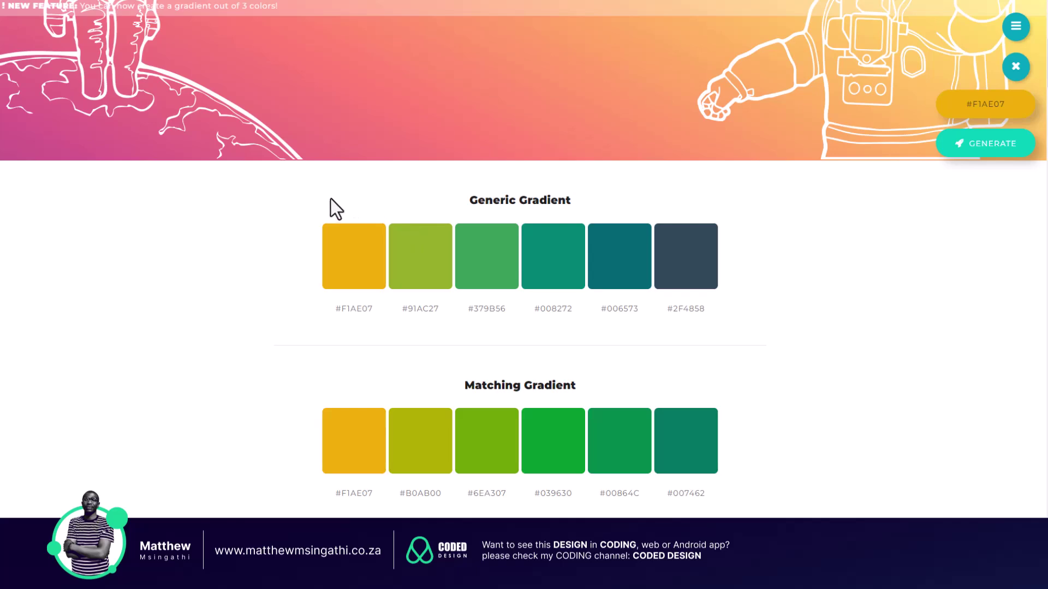
key("super+shift+s")
left_click_drag(306, 202, 767, 360)
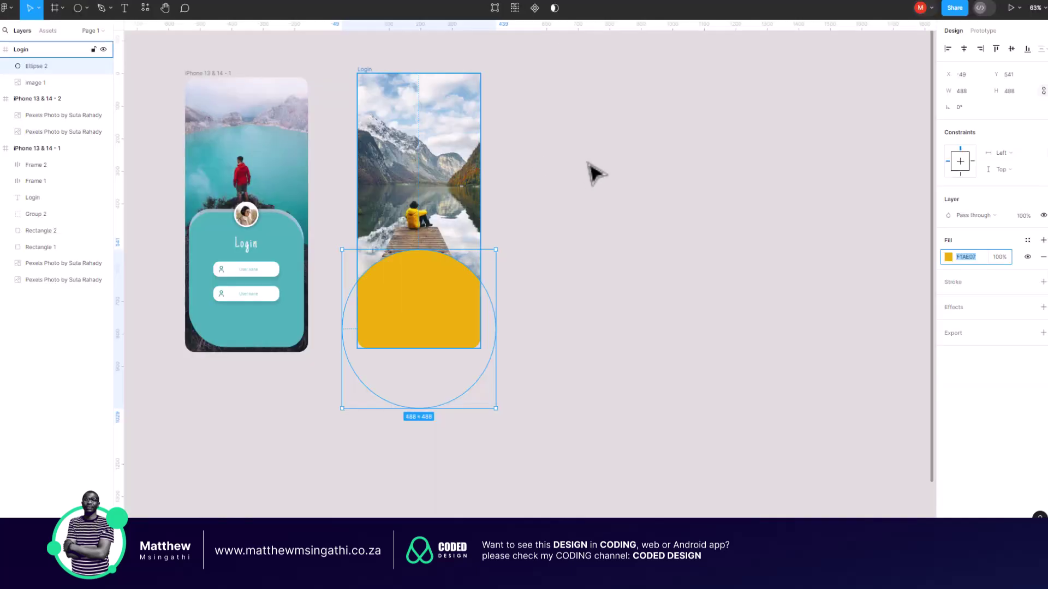
- In Figma, paste the captured palette image onto the canvas beside the Login frame, at about X 2376, Y -1196
left_click(587, 162)
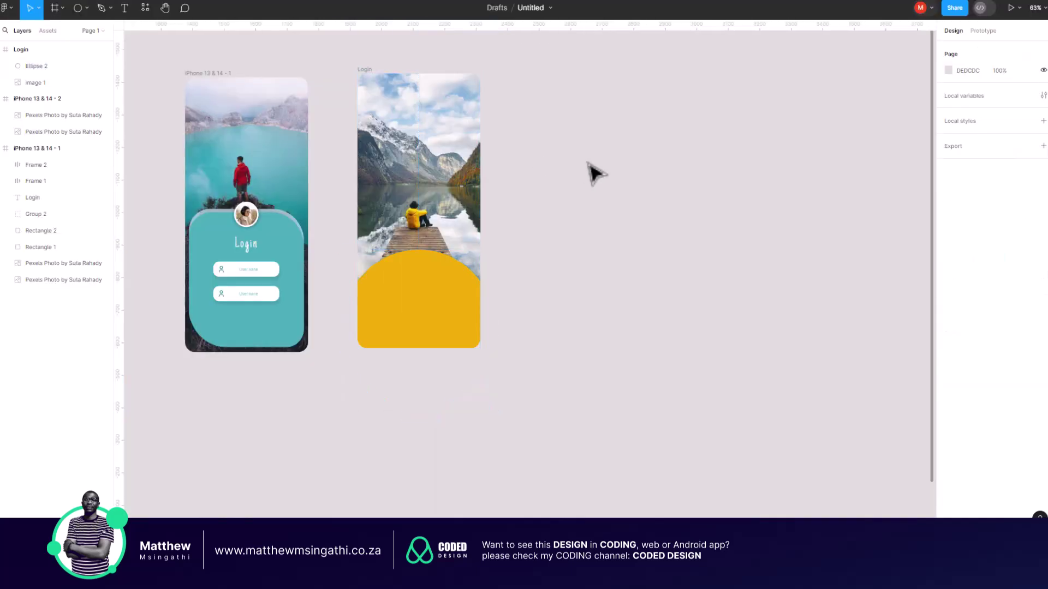
key("ctrl+v")
left_click_drag(519, 257, 623, 172)
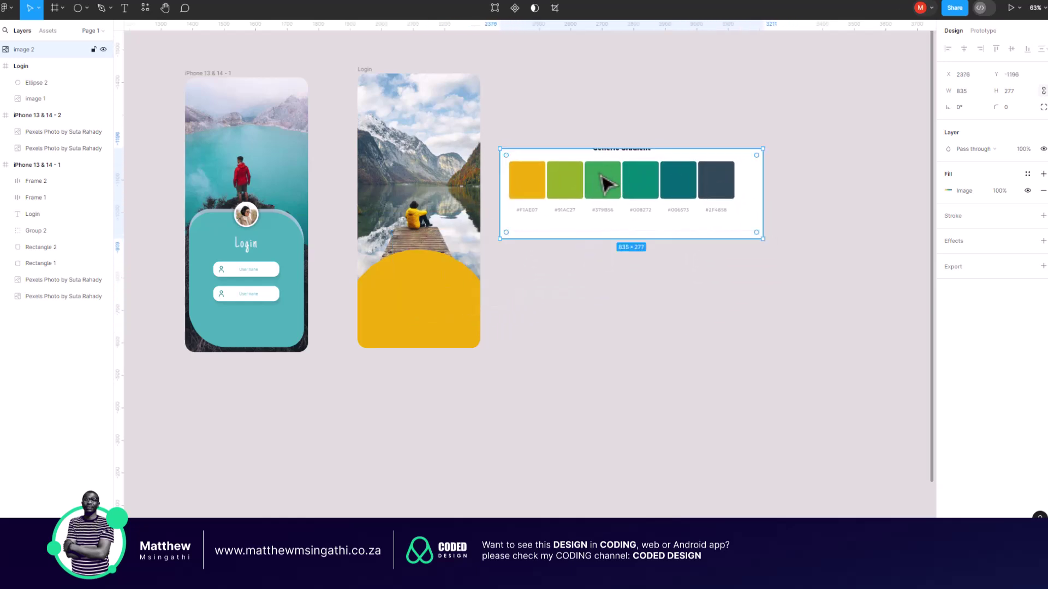
scroll(630, 175, "up", 3)
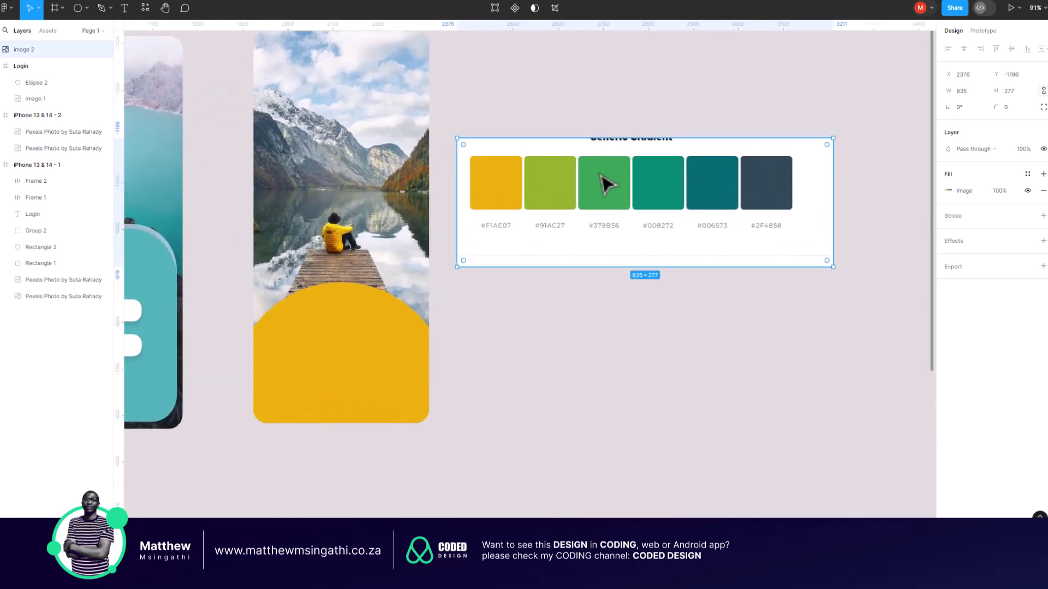
- Draw a rectangle about 86 × 110 on the canvas just above the palette image's second swatch
left_click(582, 108)
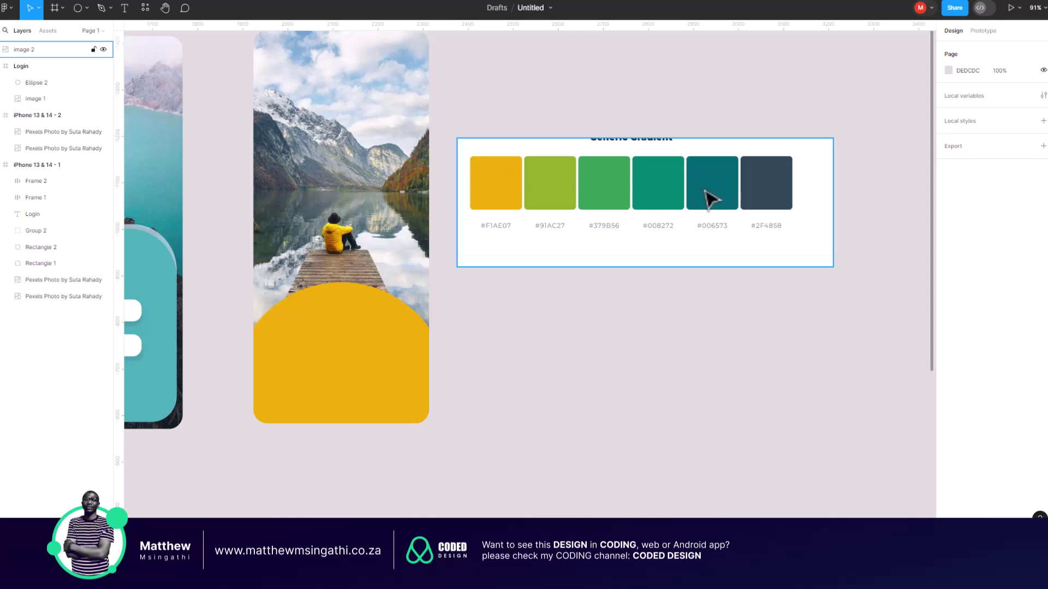
left_click(64, 8)
left_click(86, 9)
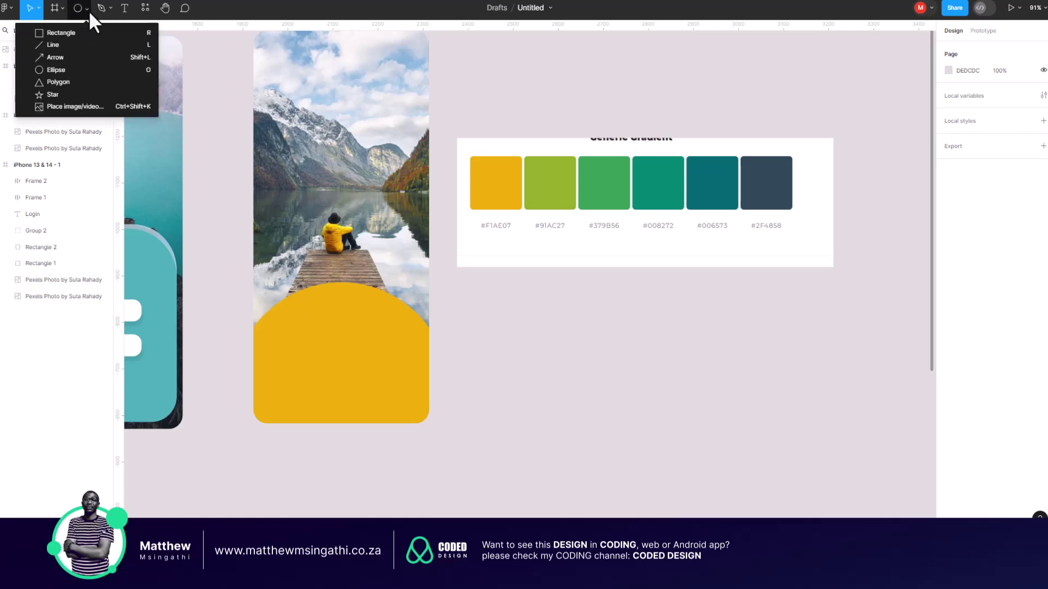
left_click(54, 30)
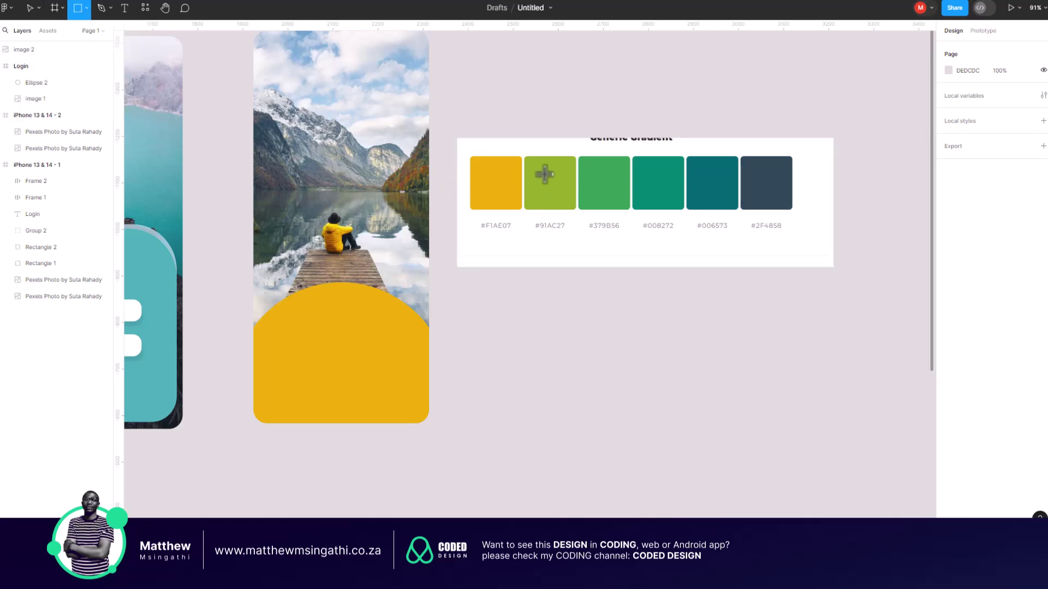
left_click_drag(535, 73, 546, 99)
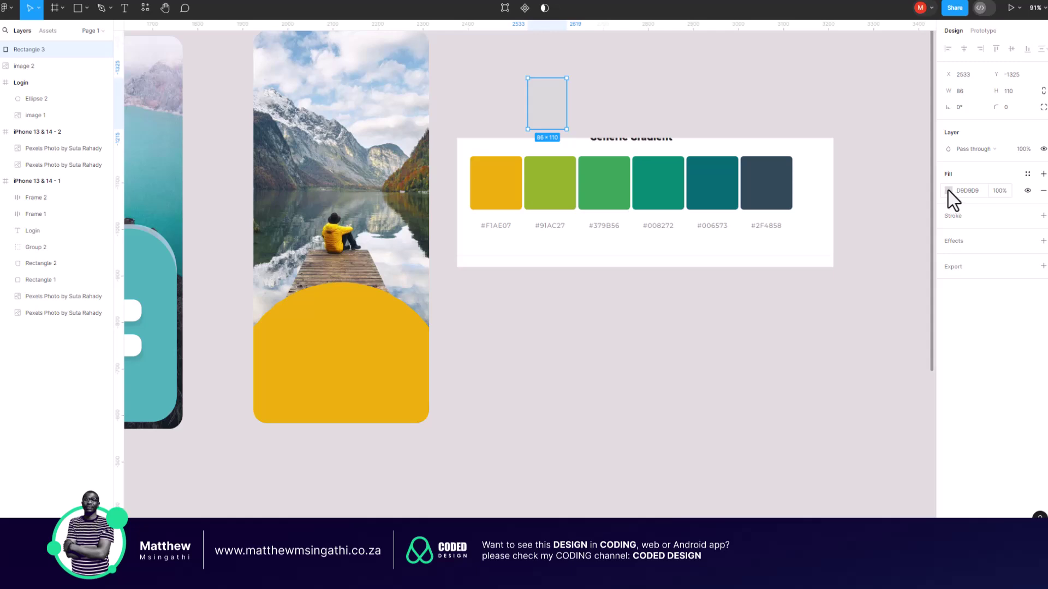
- Enlarge the rectangle to about 110 × 503 so it spans the palette vertically, and bring the palette image in front of it
mouse_move(547, 112)
left_mouse_down()
mouse_move(488, 108)
mouse_move(543, 111)
left_mouse_up()
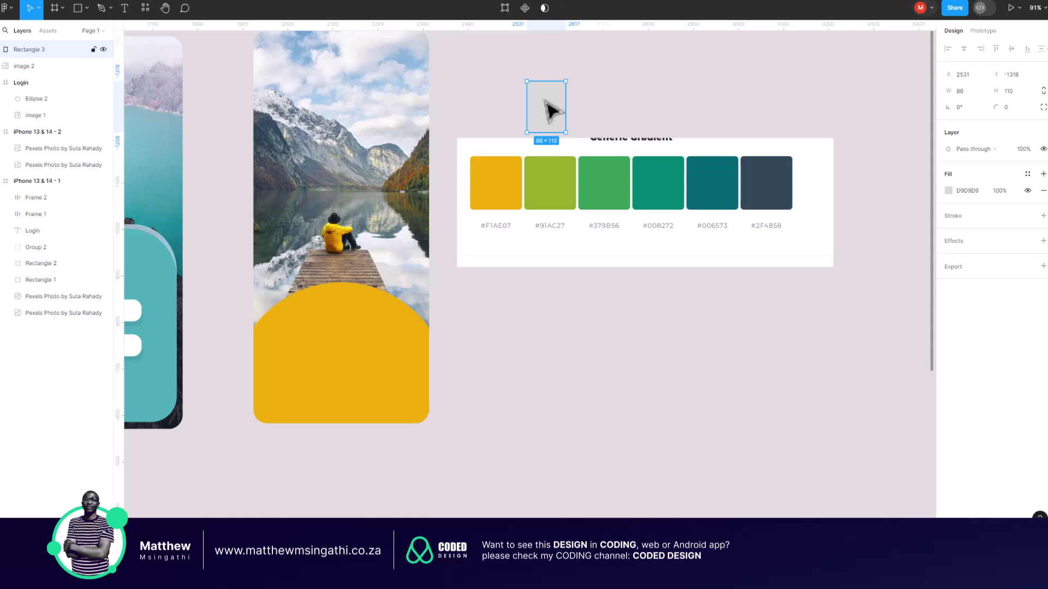
left_click_drag(546, 133, 544, 316)
left_click(610, 188)
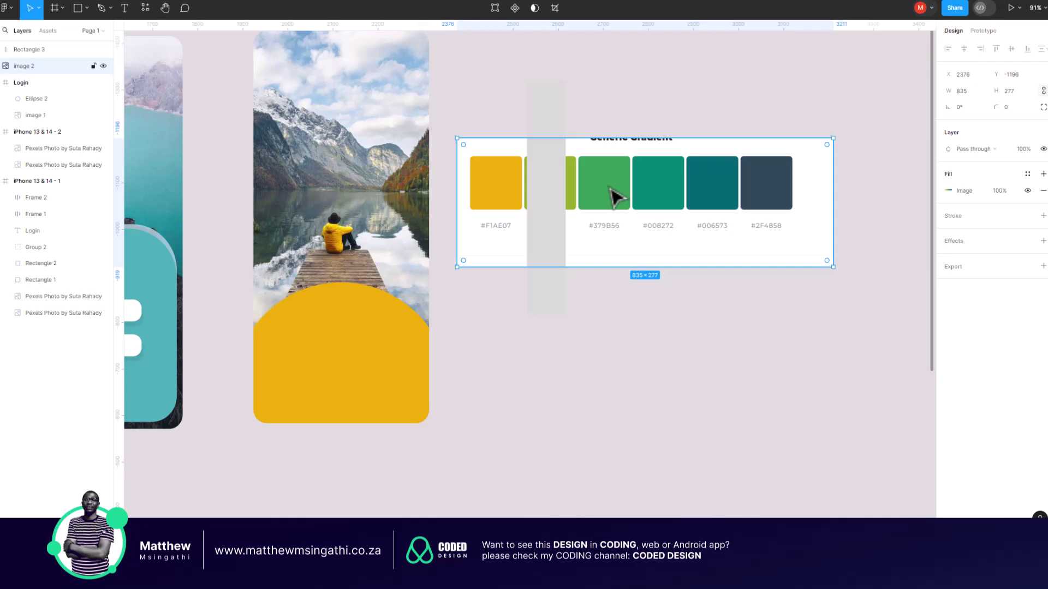
key("ctrl+]")
left_click(550, 104)
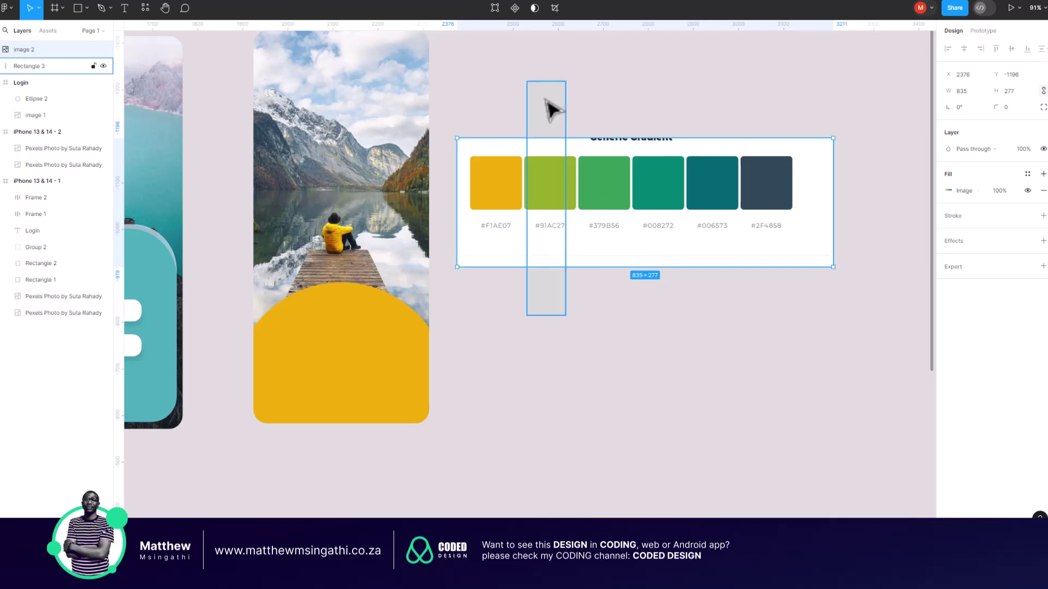
left_click_drag(566, 109, 575, 98)
- Crop the palette image to about 835 × 127, removing the title above and the hex codes below the swatches
left_click(499, 154)
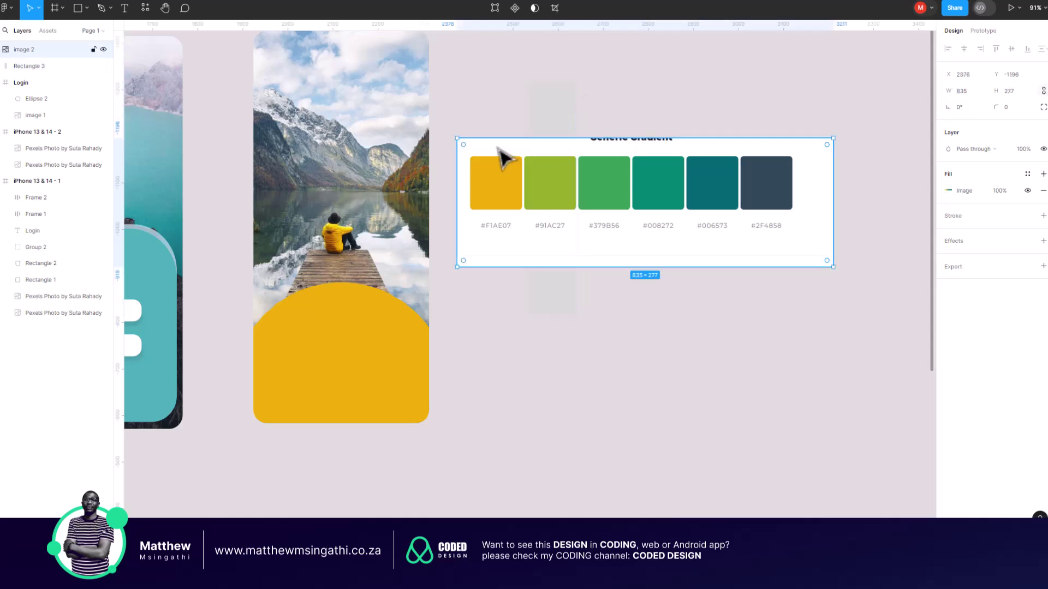
left_click(554, 8)
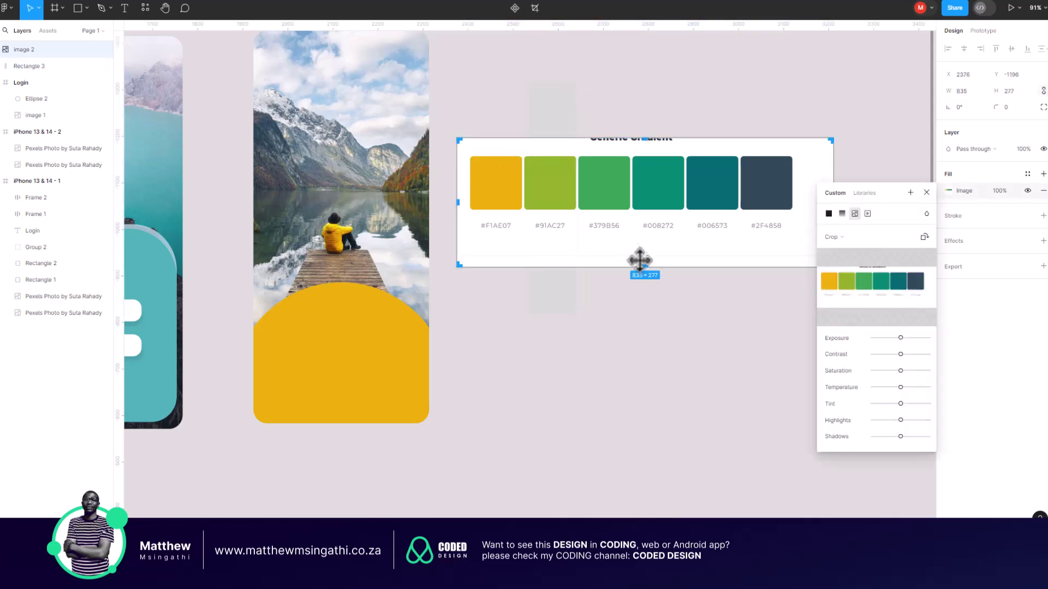
left_click_drag(639, 268, 645, 212)
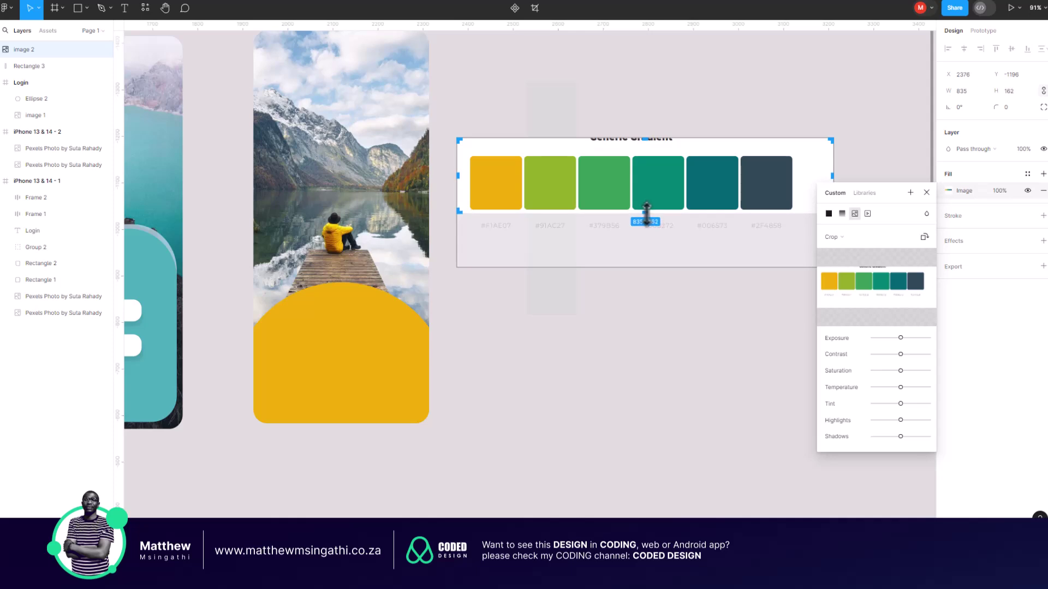
left_click_drag(647, 141, 649, 150)
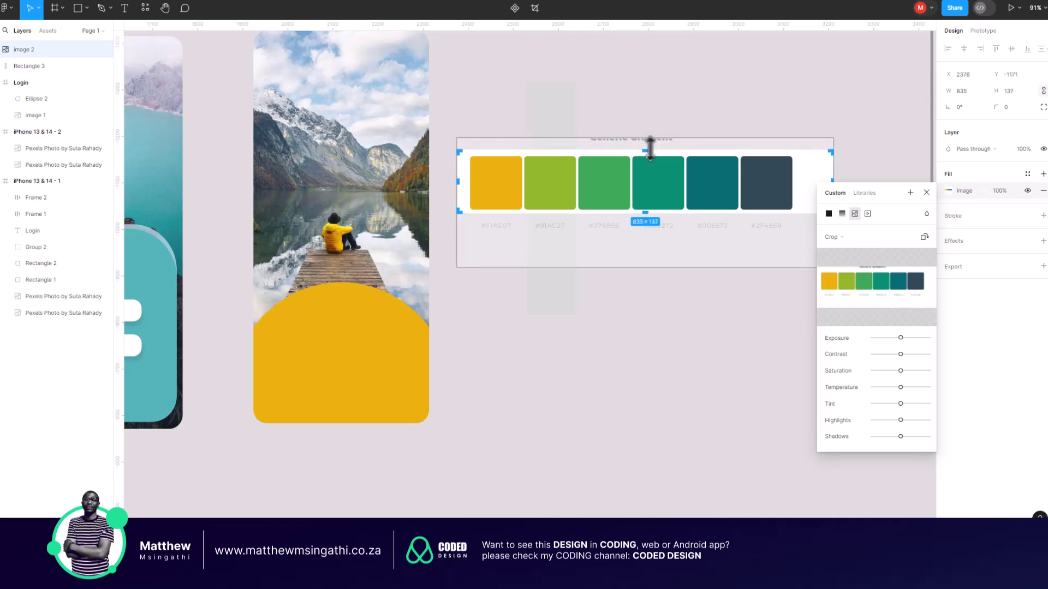
scroll(627, 170, "up", 3)
scroll(627, 171, "up", 5)
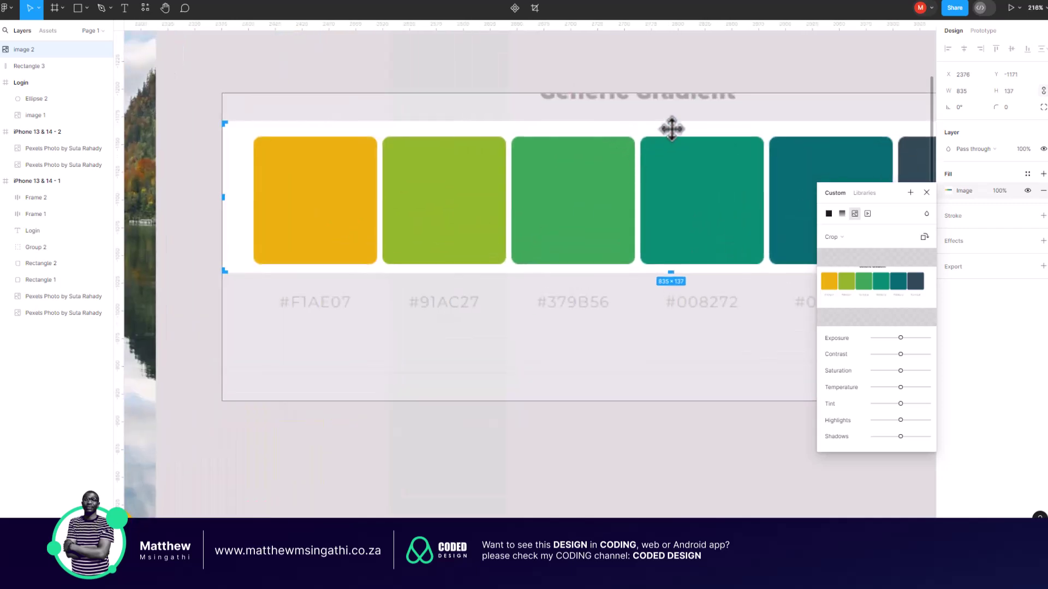
left_click_drag(671, 123, 671, 132)
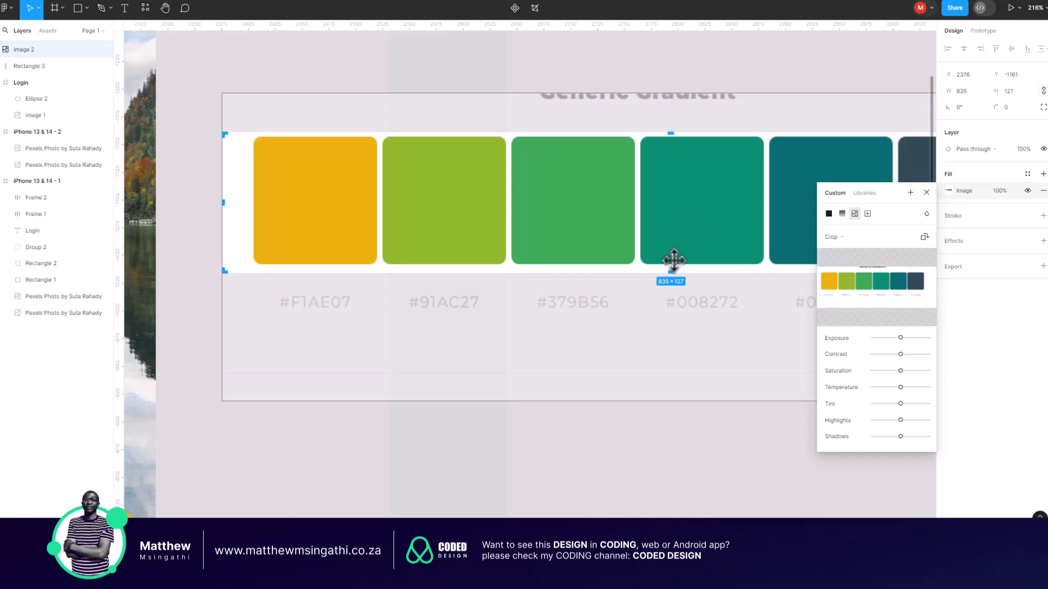
left_click_drag(671, 271, 671, 270)
left_click(583, 87)
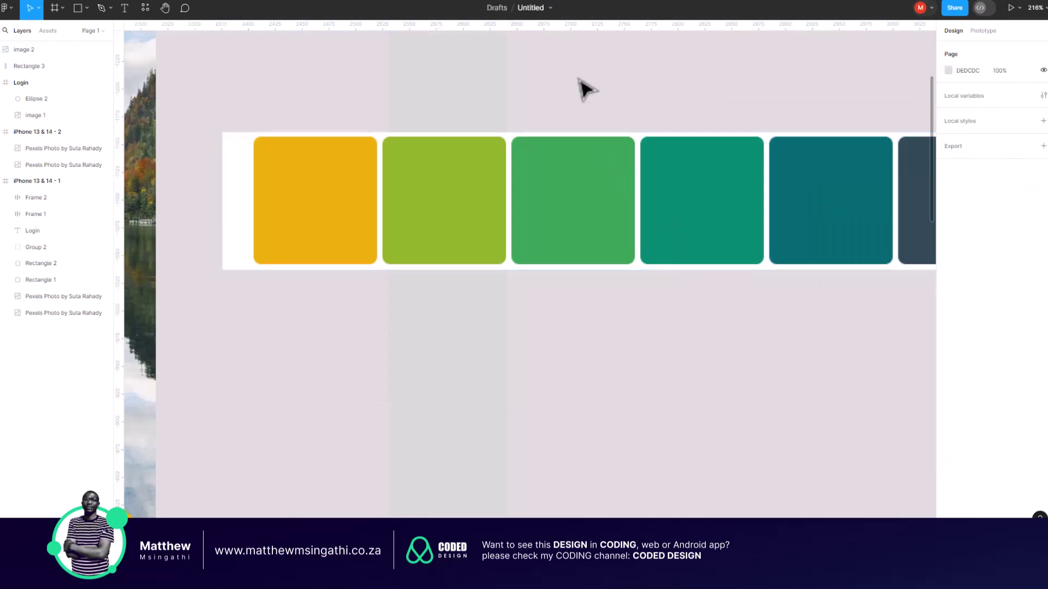
- Move the tall grey rectangle to about X 2527, Y -1316 so it lines up behind the light green swatch
left_click(460, 98)
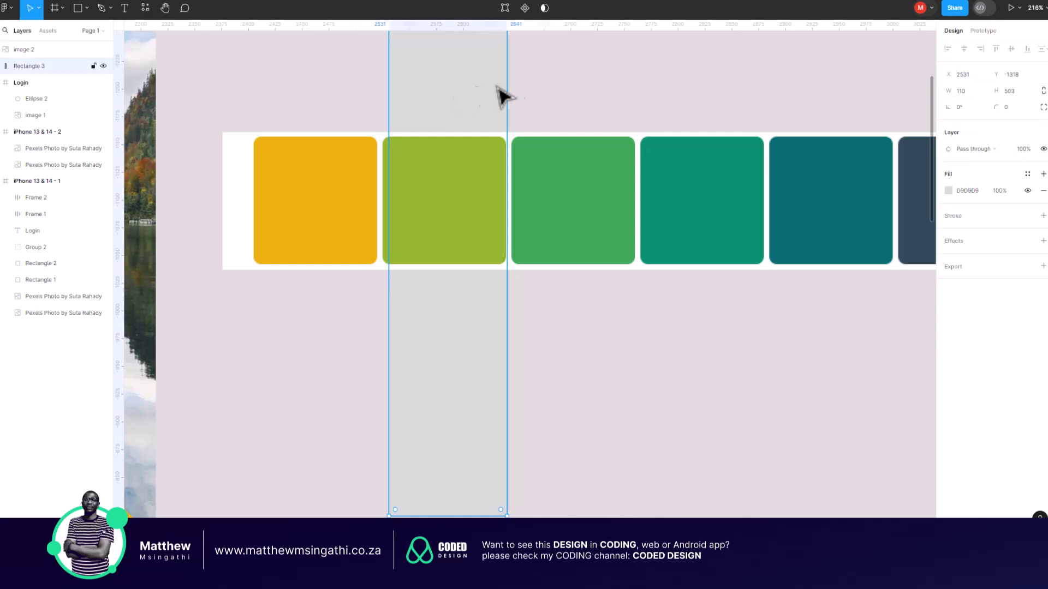
scroll(484, 96, "left", 3)
scroll(484, 97, "left", 4)
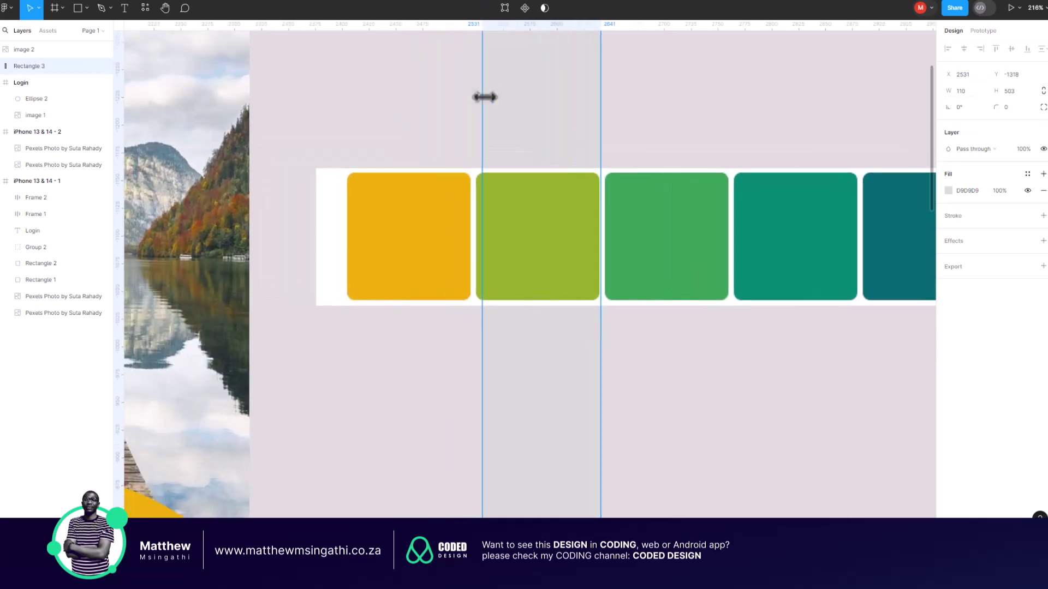
scroll(528, 124, "down", 4)
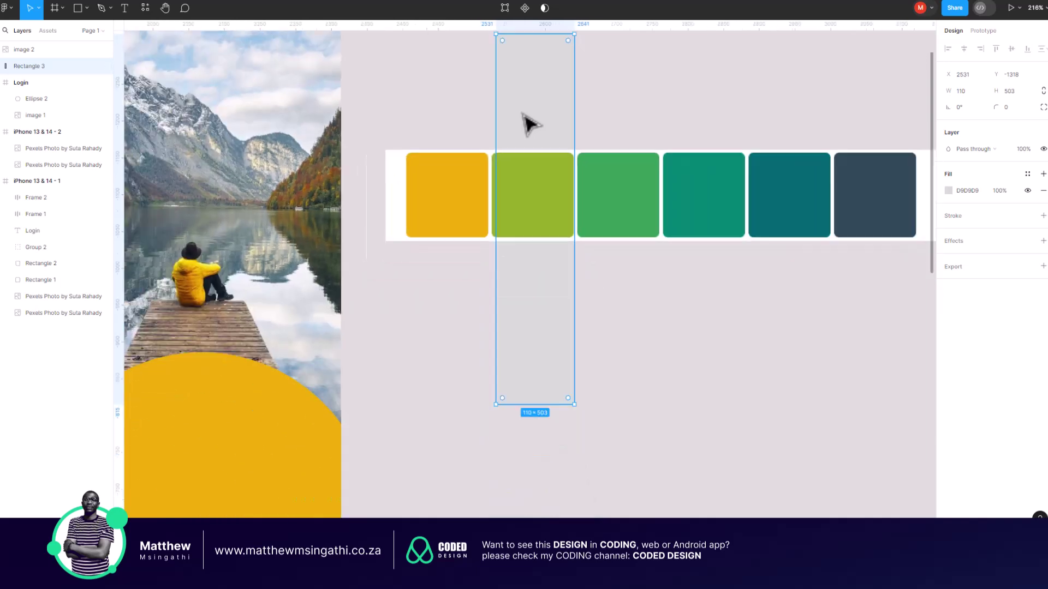
left_click_drag(548, 111, 541, 111)
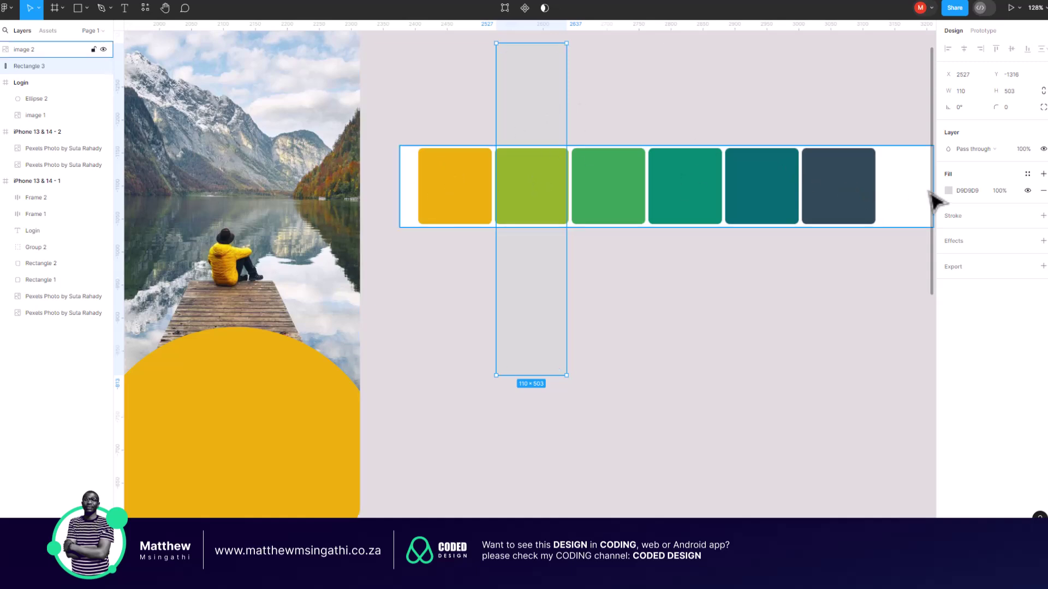
- Fill the tall rectangle with the muted green 677E6A sampled from the vegetation along the photo's shoreline
left_click(949, 191)
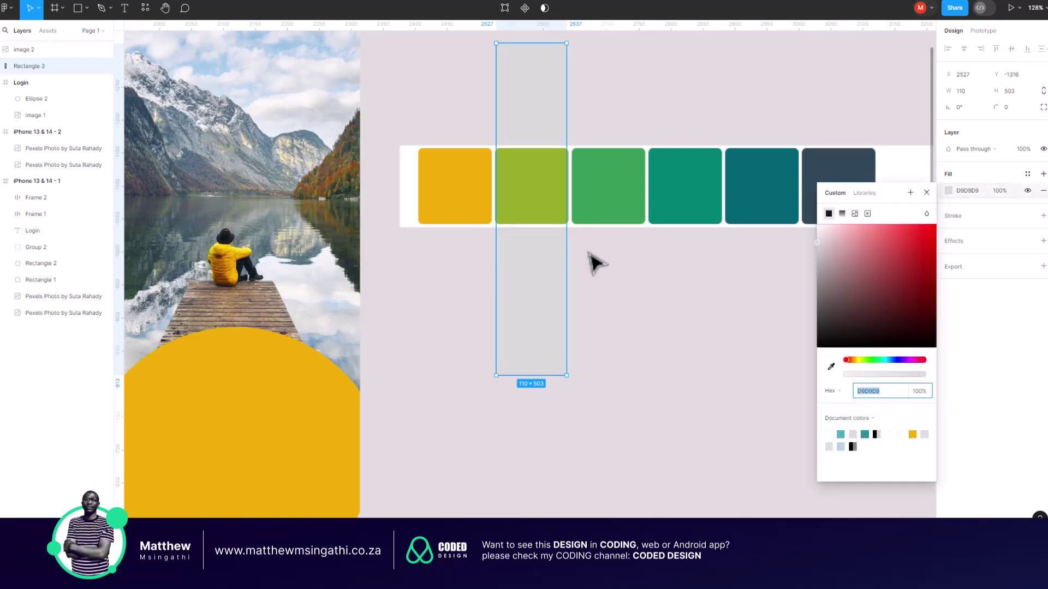
left_click(830, 366)
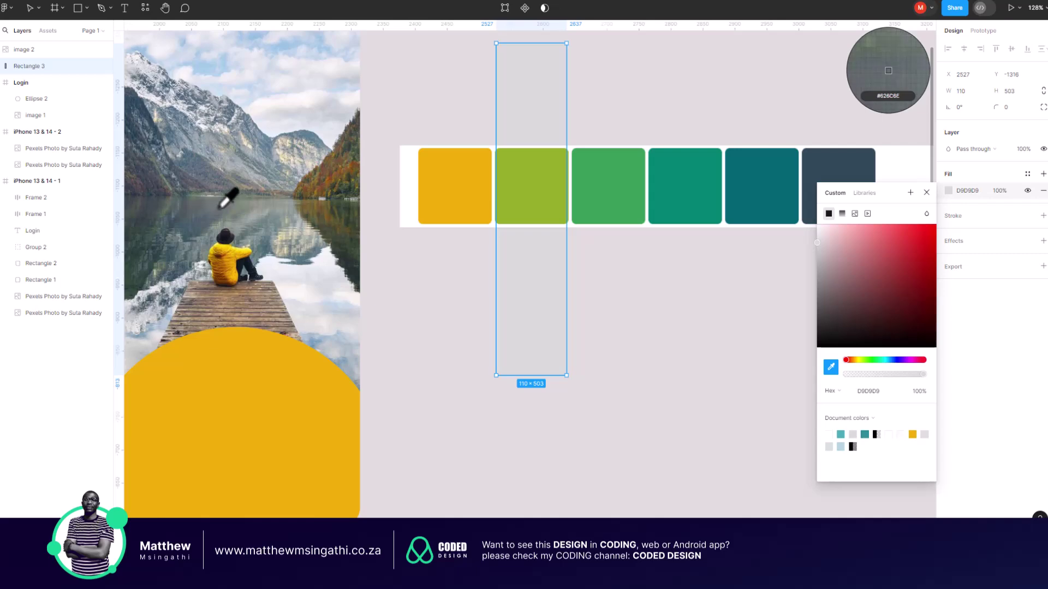
scroll(218, 197, "up", 10)
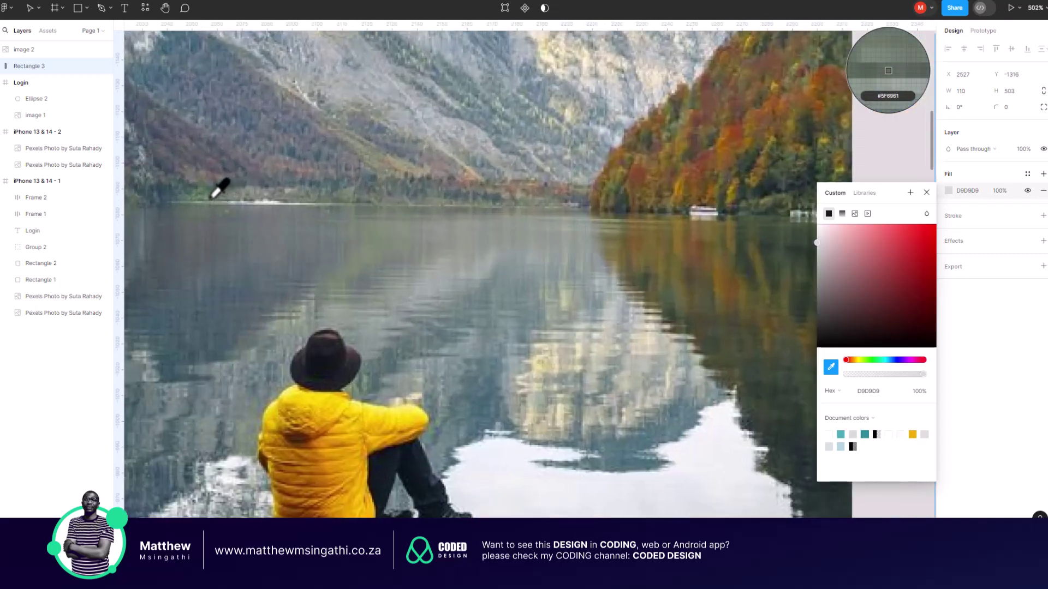
scroll(210, 186, "up", 8)
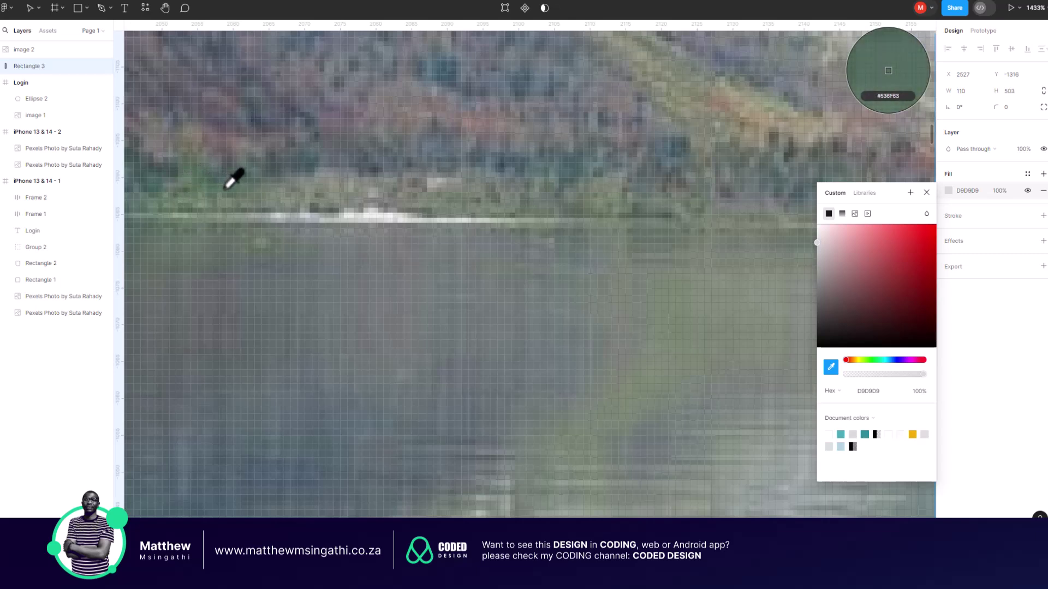
left_click(186, 180)
scroll(212, 199, "down", 15)
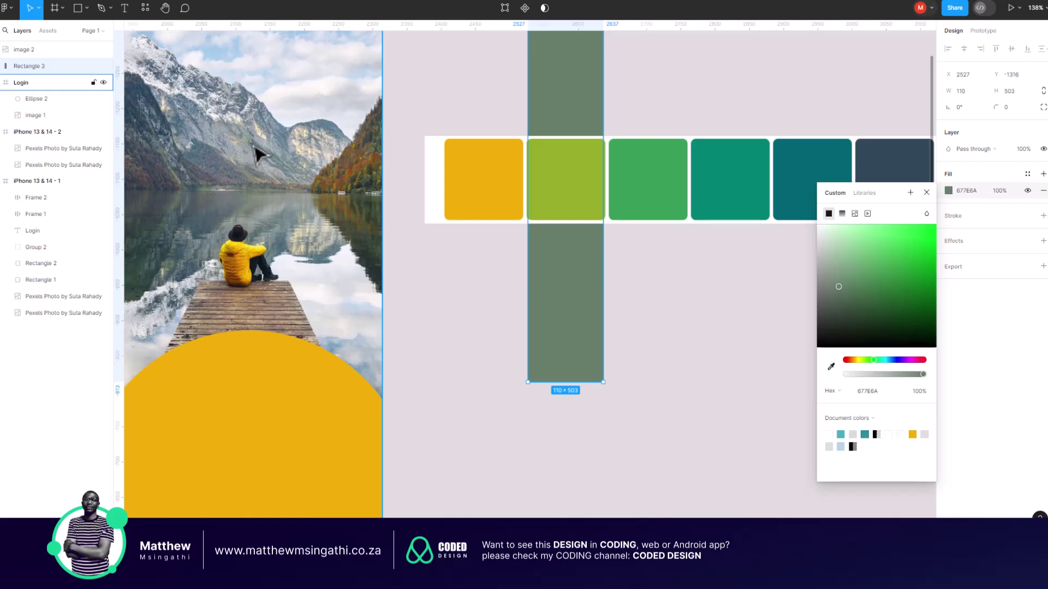
- Resample the rectangle's fill from a greenish patch on the photo's mountainside, trying 869986 and A1AE92
scroll(256, 155, "up", 10)
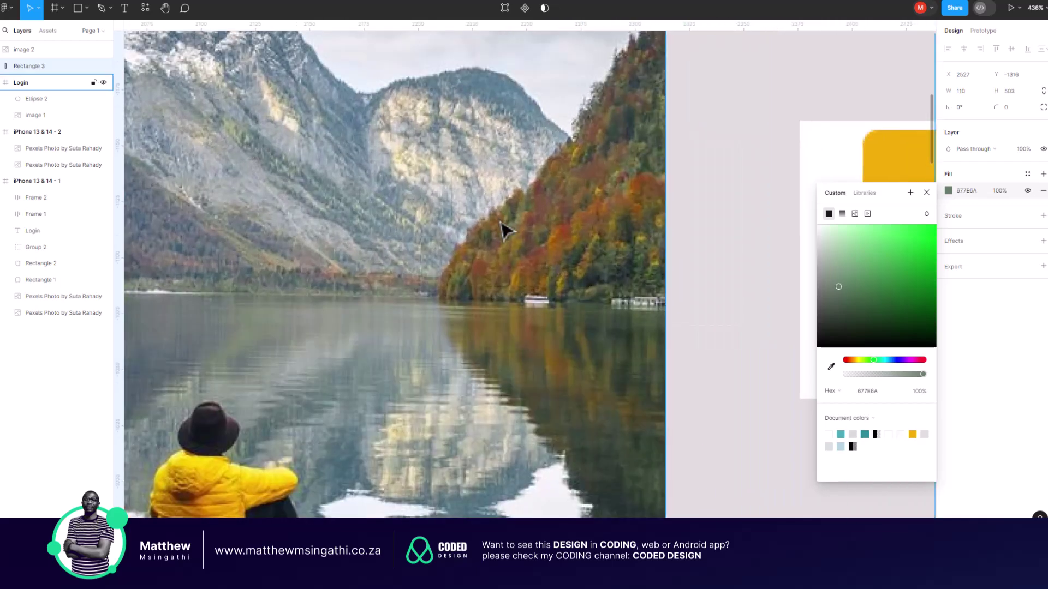
left_click(831, 367)
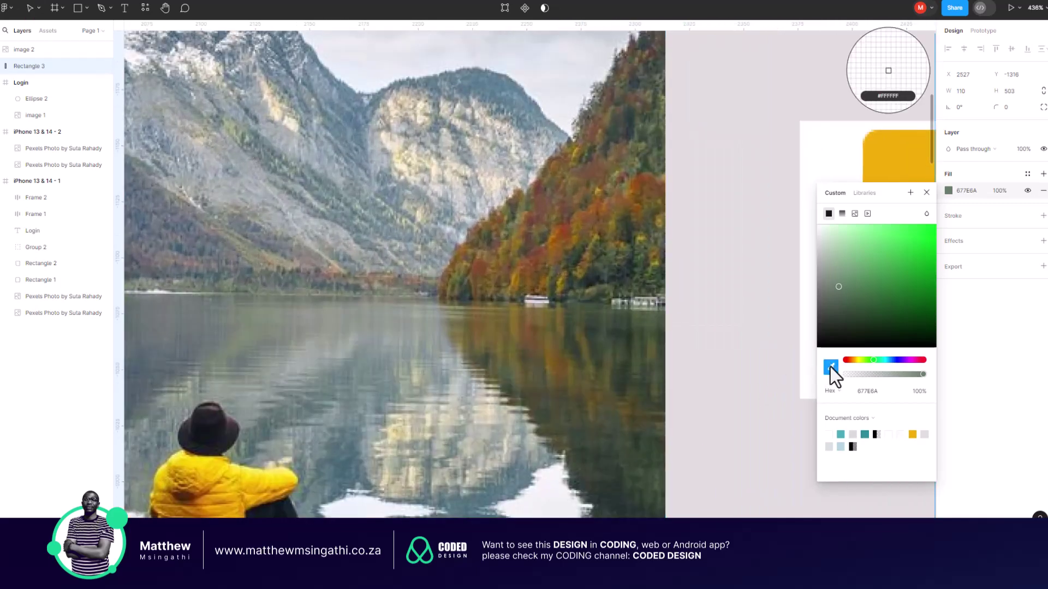
scroll(229, 121, "up", 15)
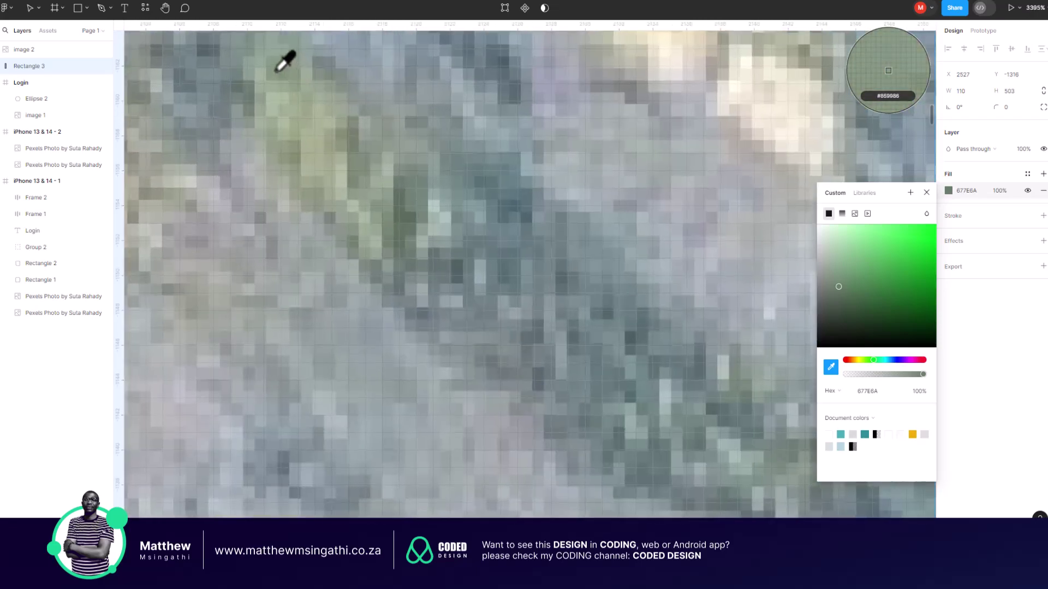
left_click(276, 70)
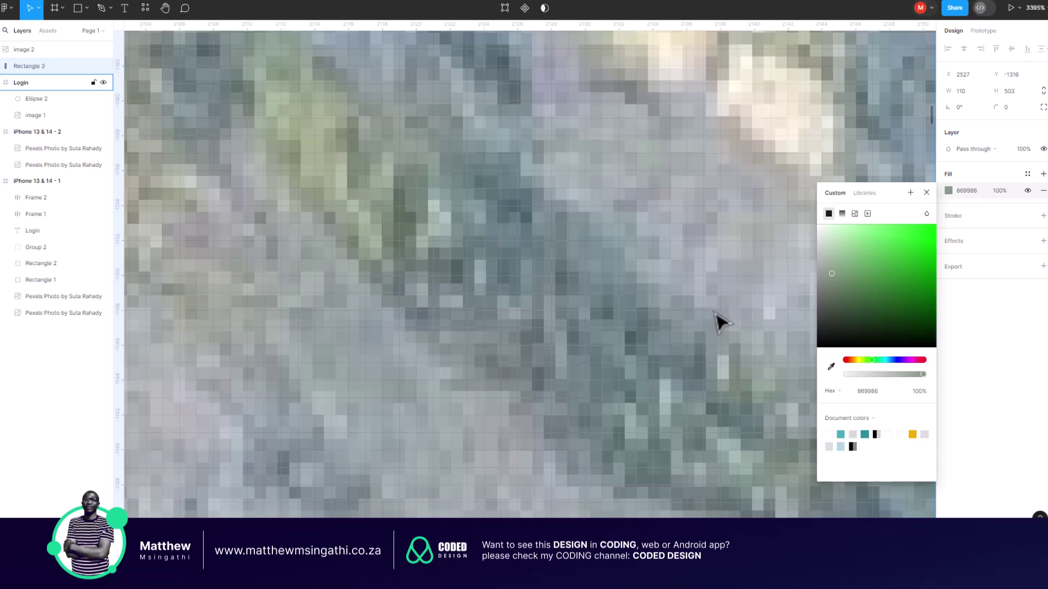
left_click(831, 367)
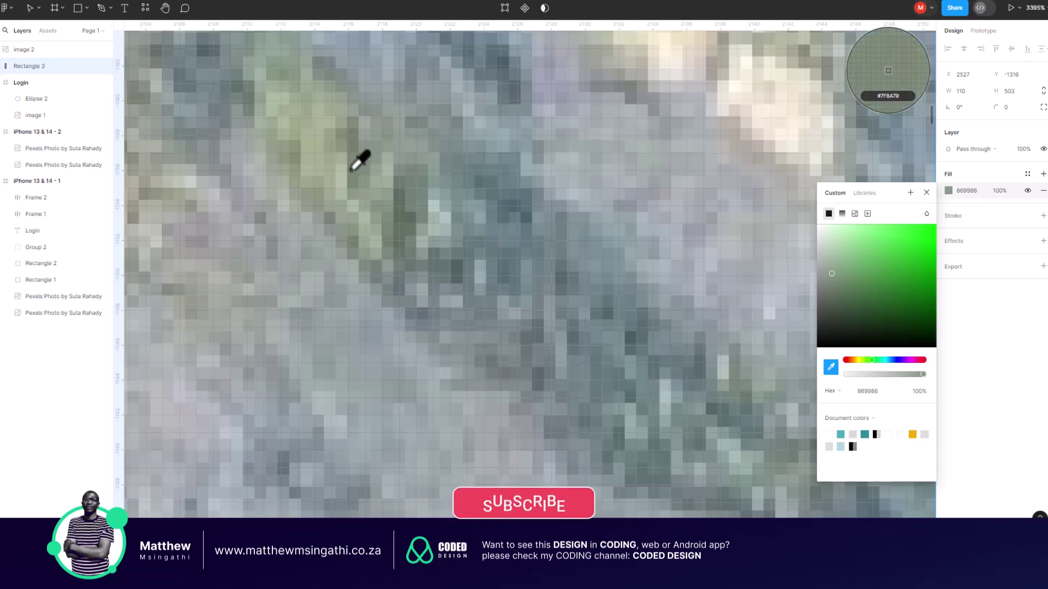
left_click(298, 108)
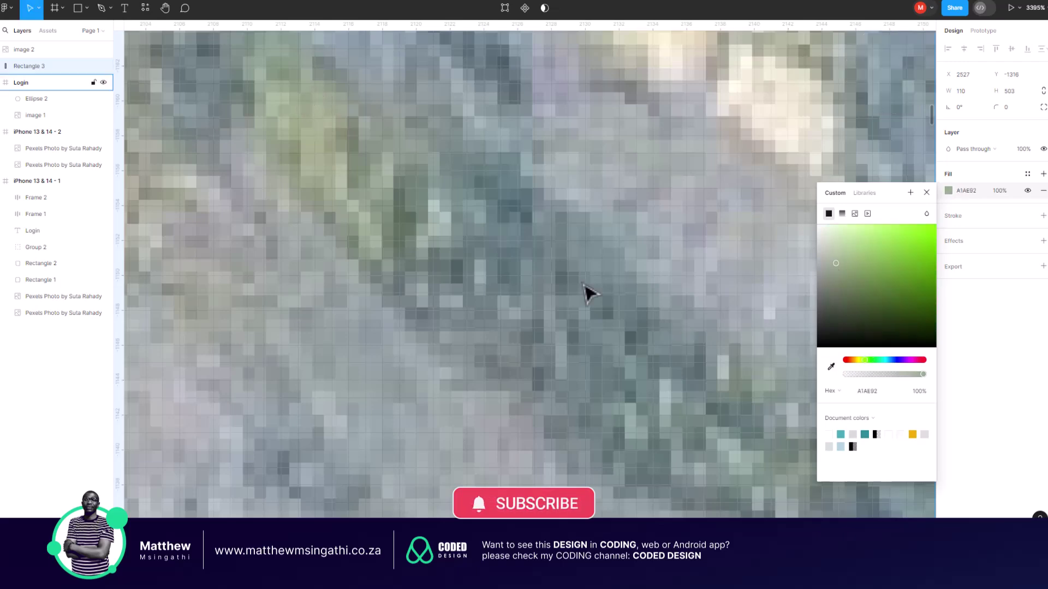
- Sample the dark green 43645E from the trees just above the photo's waterline as the rectangle's fill
scroll(587, 293, "down", 5)
scroll(585, 287, "down", 8)
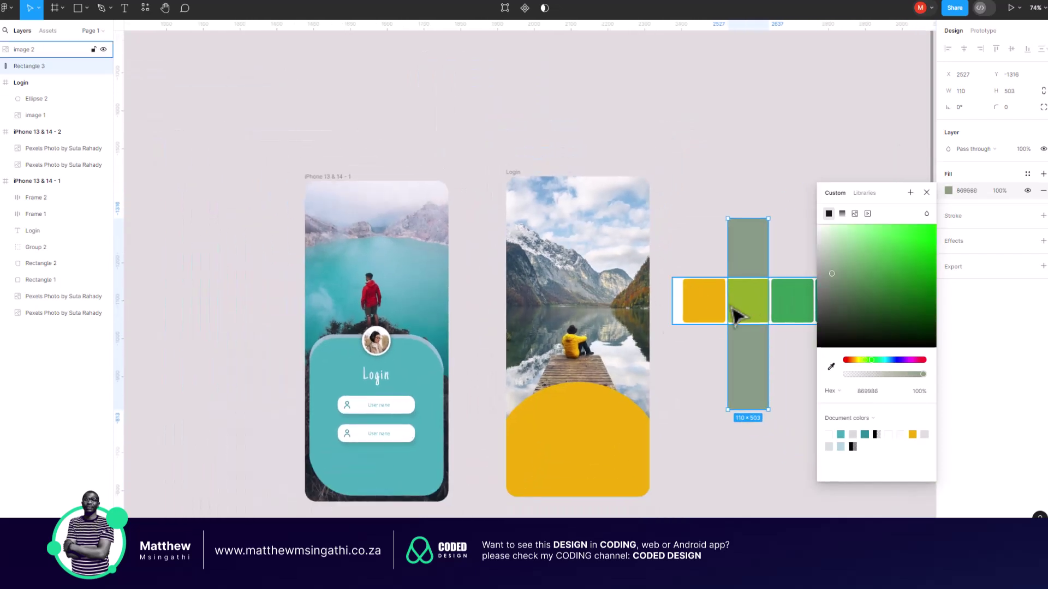
left_click(830, 367)
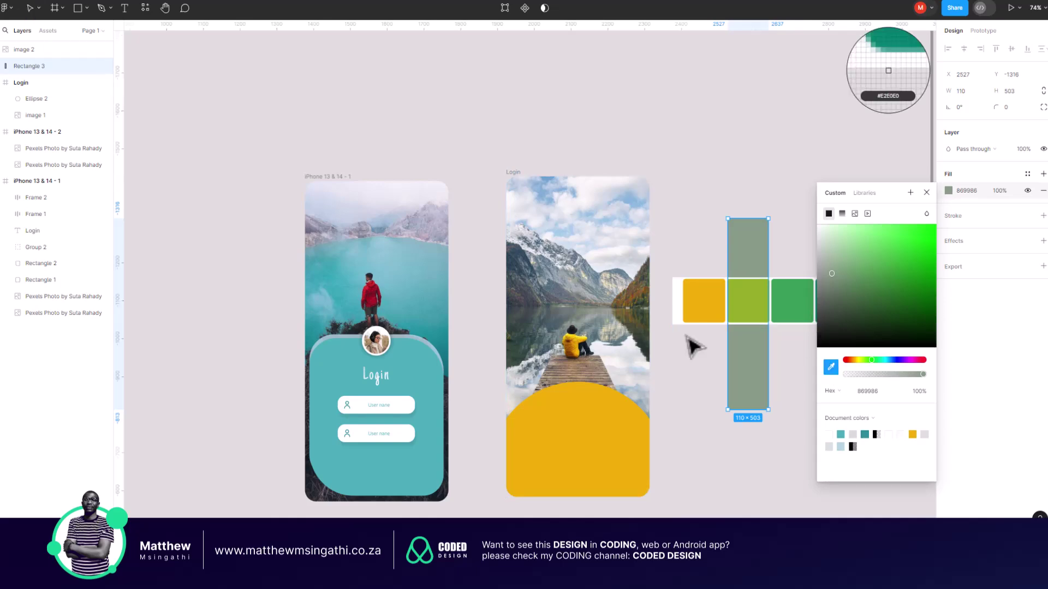
scroll(562, 302, "up", 5)
scroll(562, 303, "up", 10)
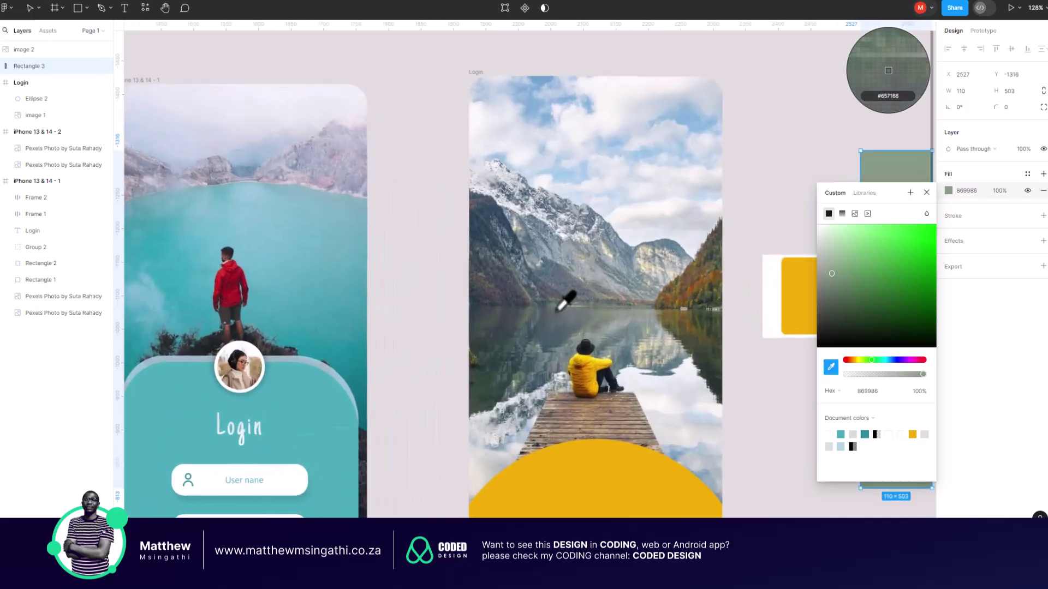
scroll(562, 303, "up", 15)
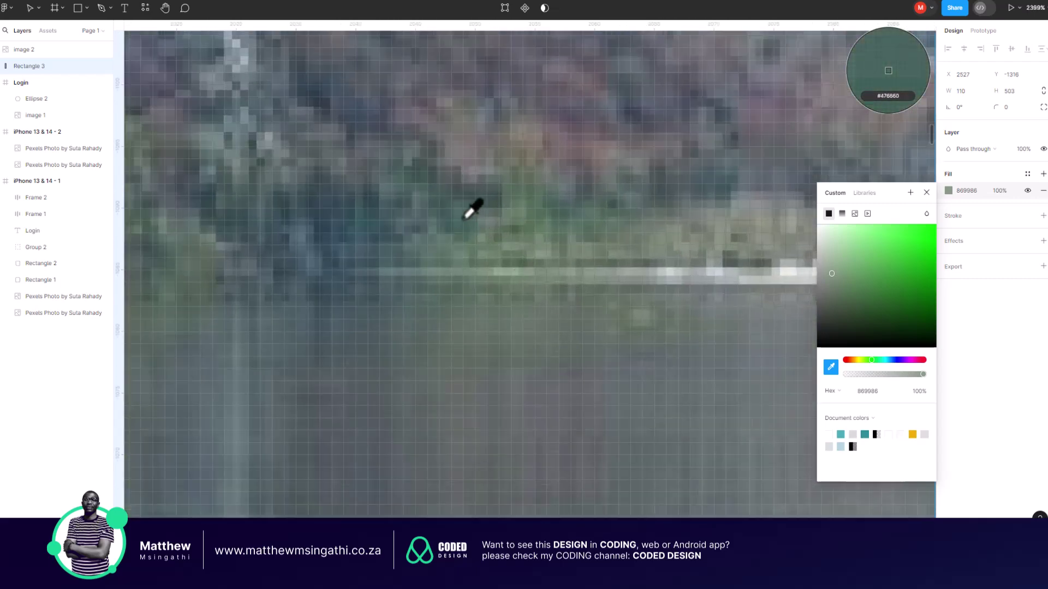
left_click(463, 218)
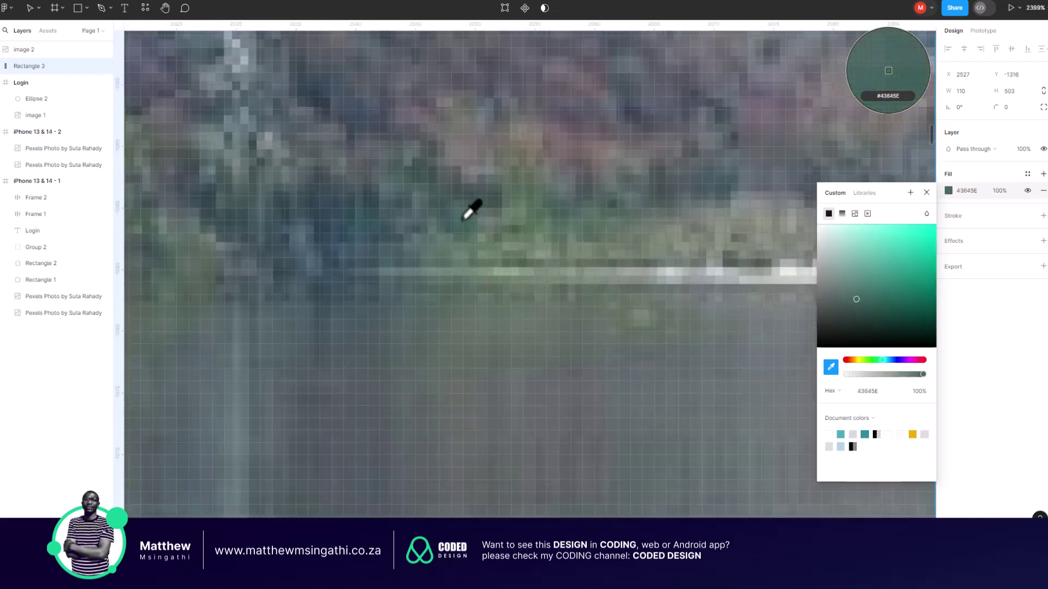
- Resample the tall rectangle's fill as the muted green 556E58 from the vegetation just above the photo's waterline
left_click(845, 360)
left_click(831, 366)
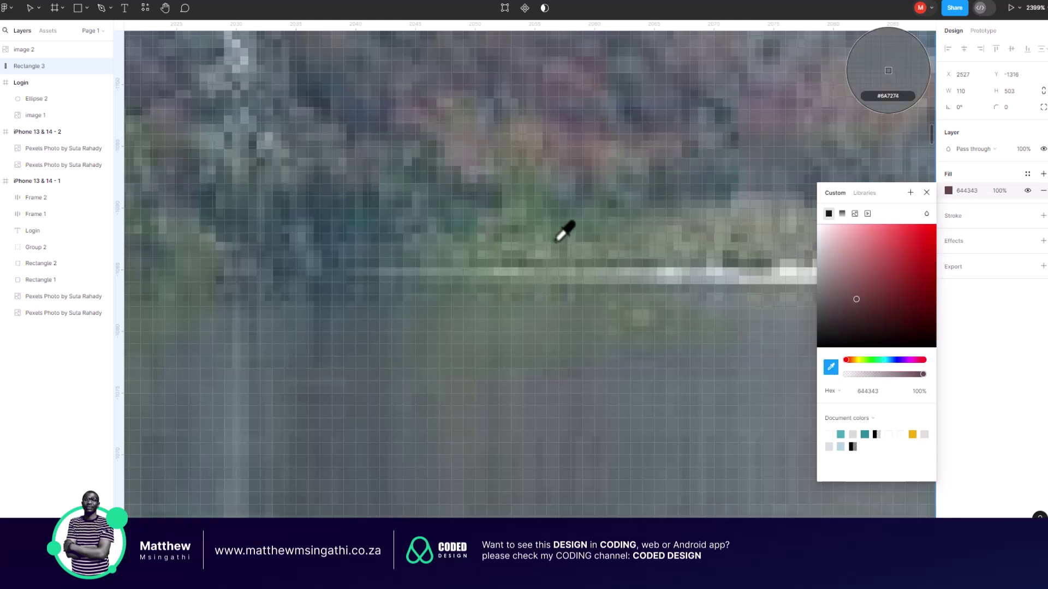
left_click(532, 223)
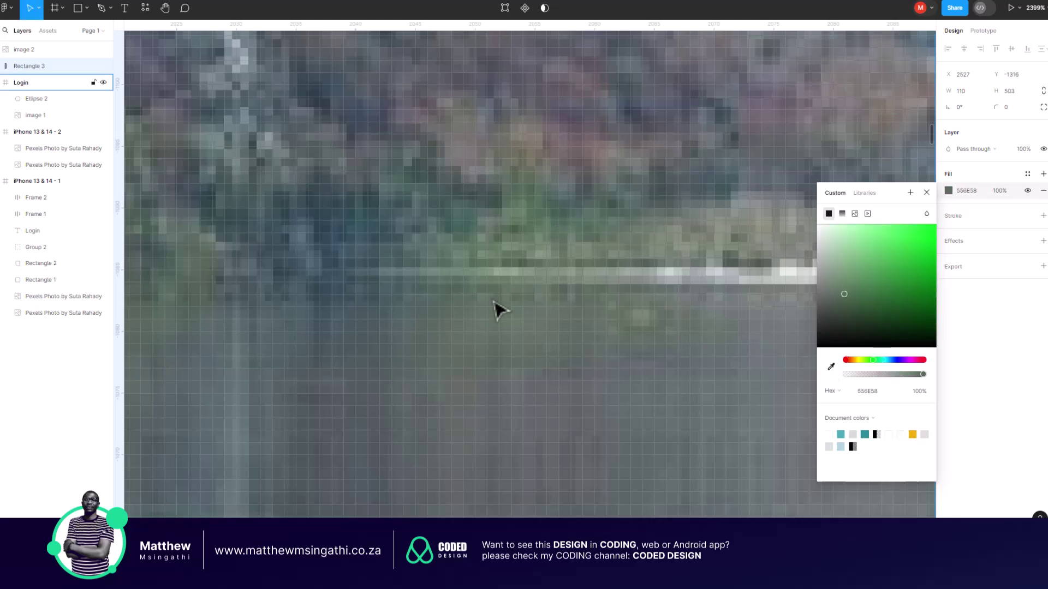
scroll(498, 310, "down", 5)
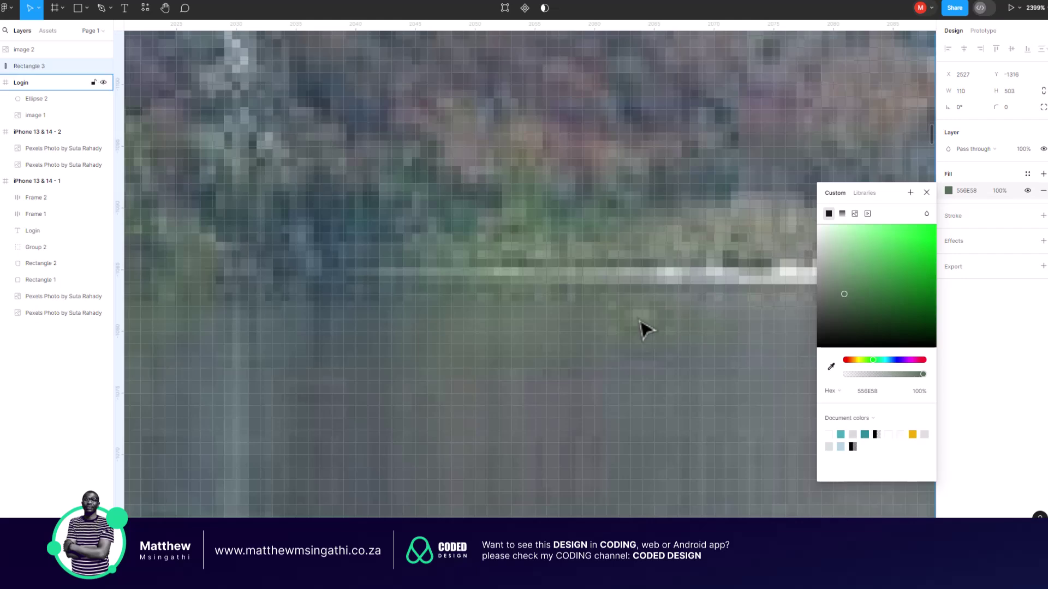
scroll(641, 323, "down", 10)
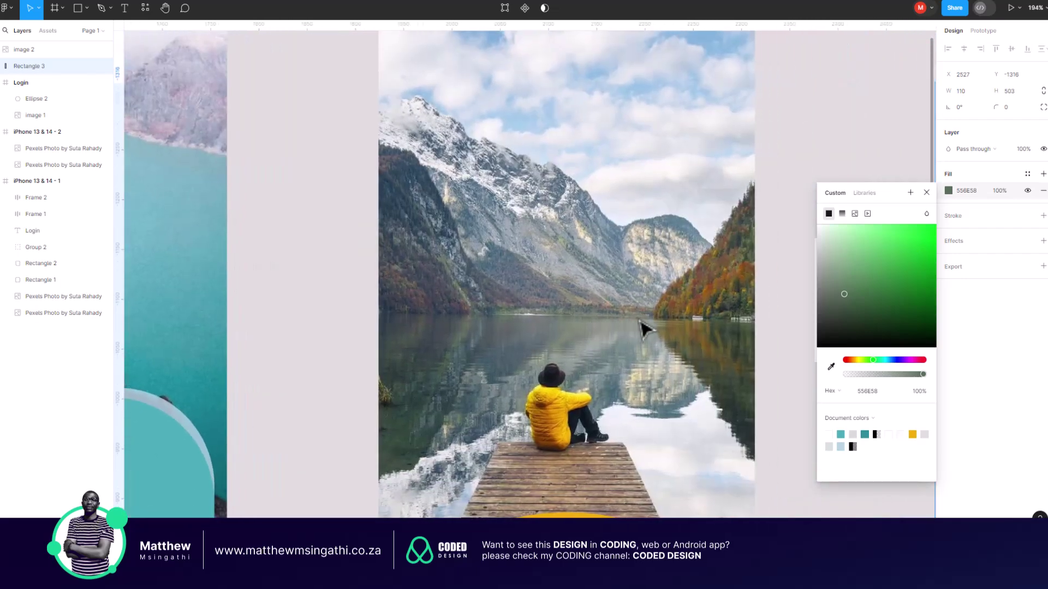
scroll(644, 327, "right", 5)
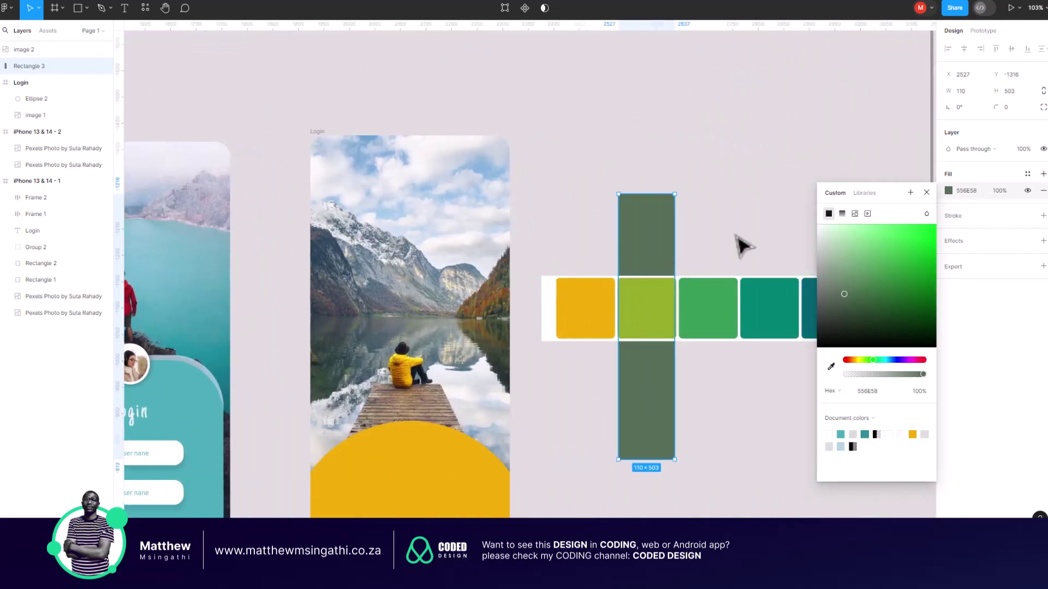
left_click(741, 245)
- Duplicate the tall green rectangle and place the copy at about X 2650, Y -1316 behind the mid-green swatch
left_click(663, 242)
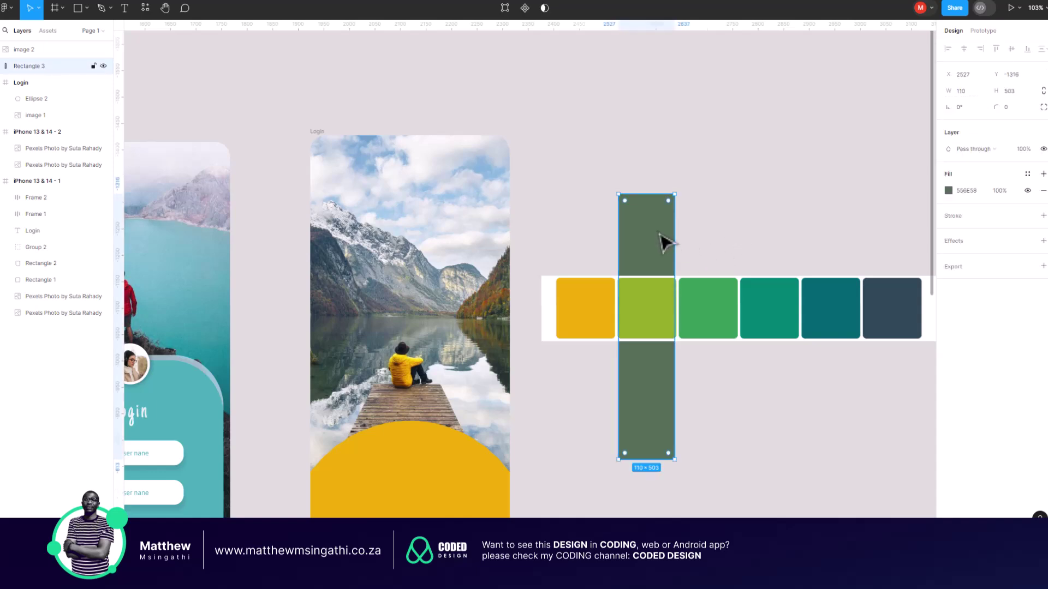
key("ctrl+d")
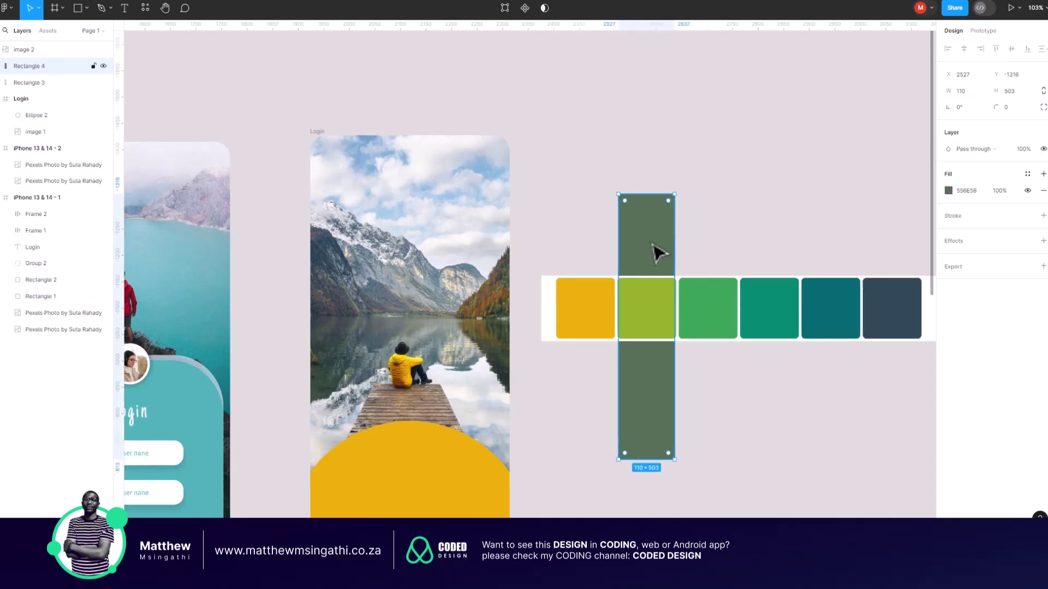
left_click_drag(657, 252, 714, 245)
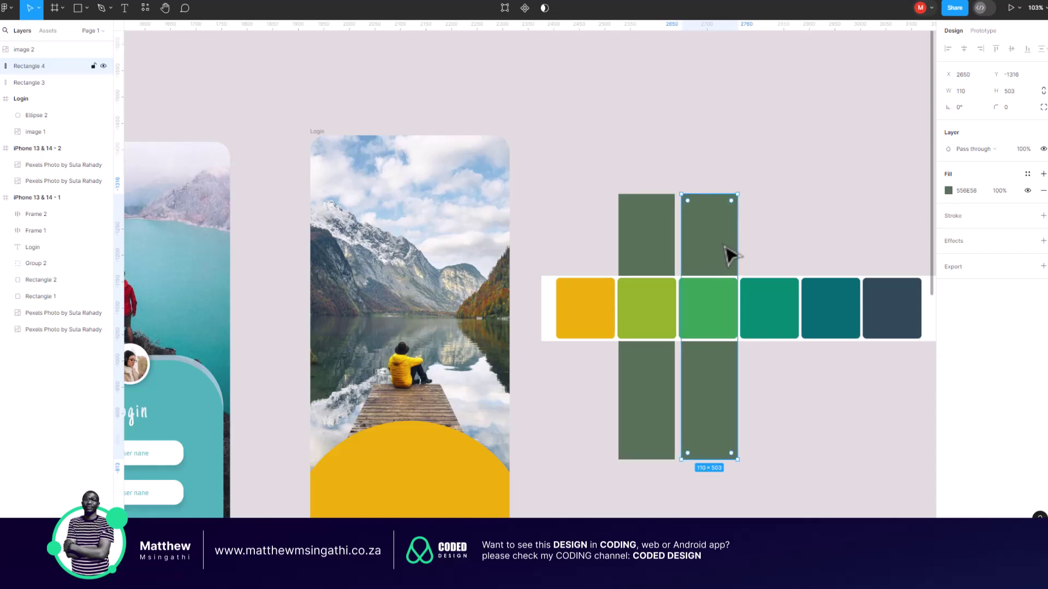
- Fill the duplicated rectangle with the grey-green 5E715D sampled from the photo's far shoreline
left_click(948, 191)
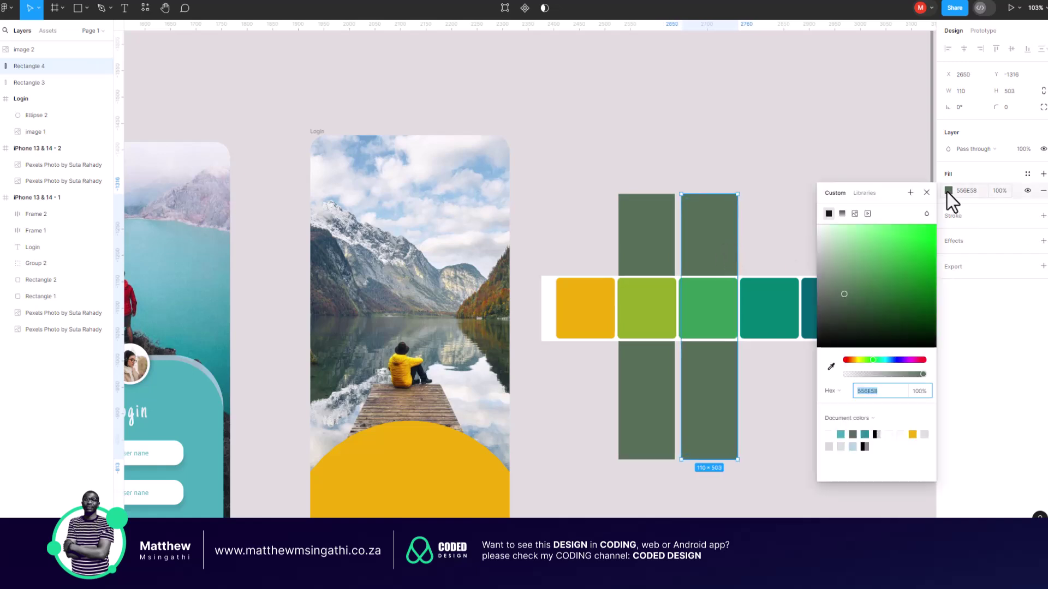
left_click(830, 367)
scroll(390, 313, "up", 3)
scroll(390, 313, "up", 3)
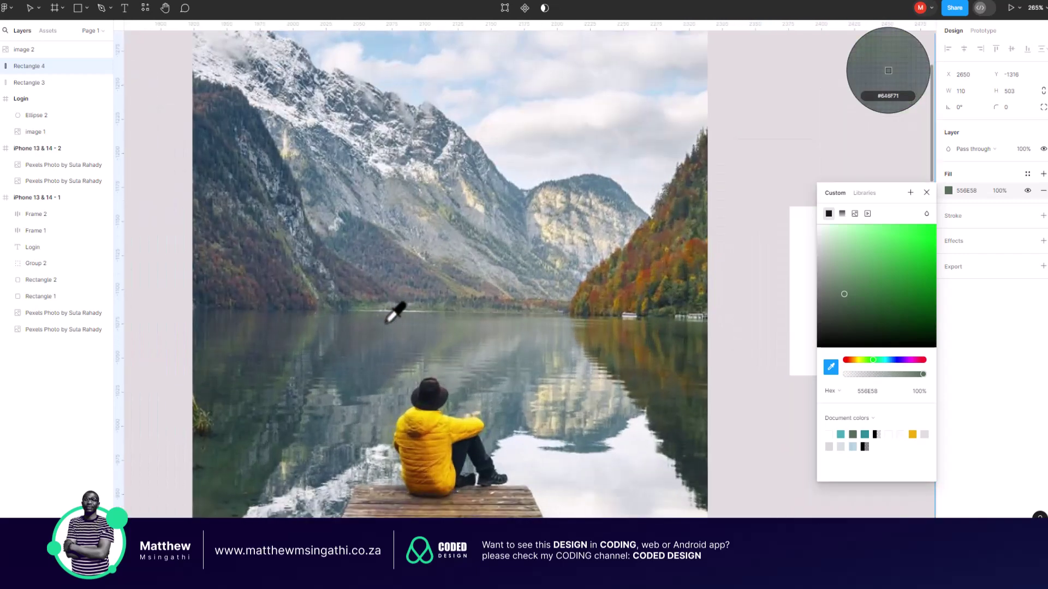
scroll(388, 318, "up", 2)
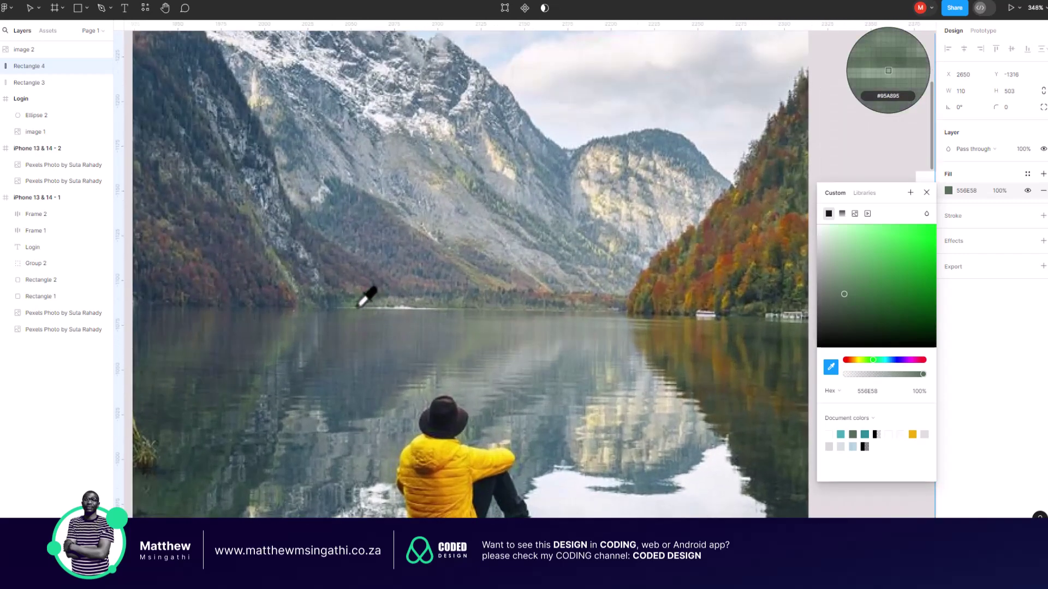
left_click(359, 303)
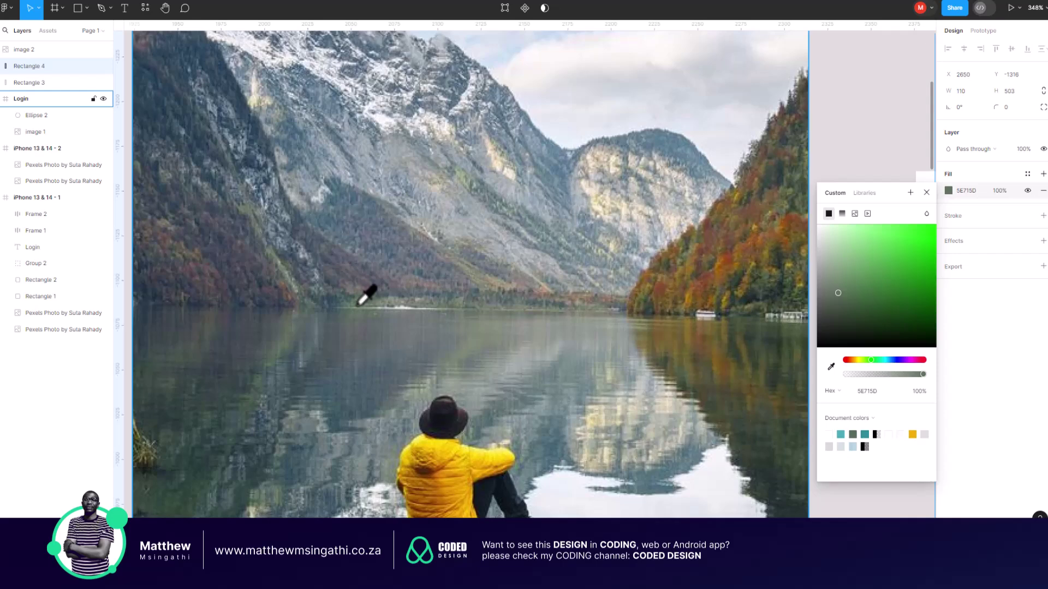
scroll(363, 295, "down", 3)
scroll(363, 295, "down", 2)
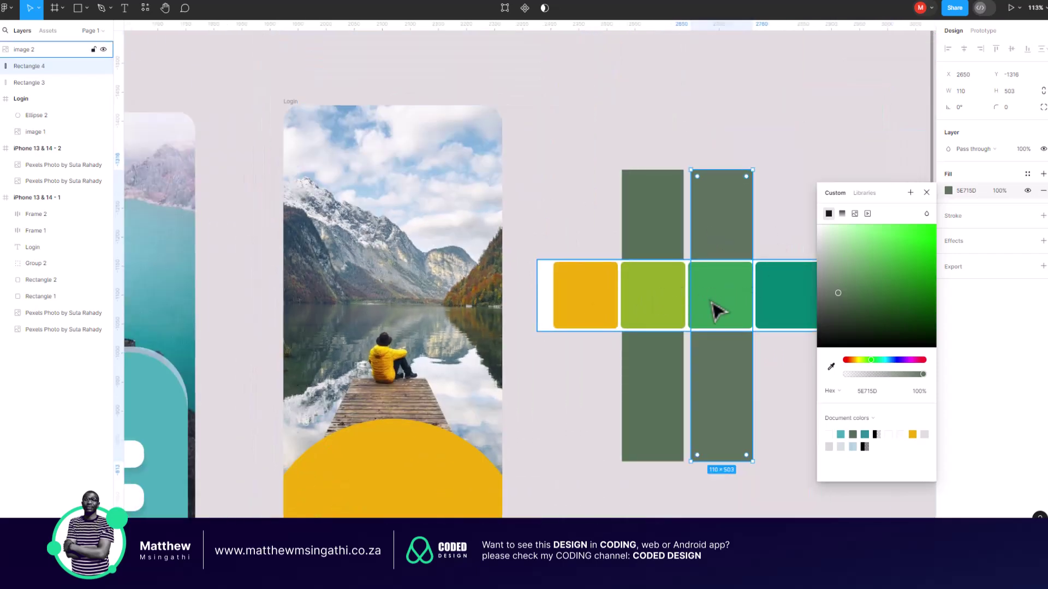
- Duplicate the grey-green rectangle and place the copy at about X 2767, Y -1316 behind the teal-green swatch
scroll(720, 303, "right", 3)
key("Escape")
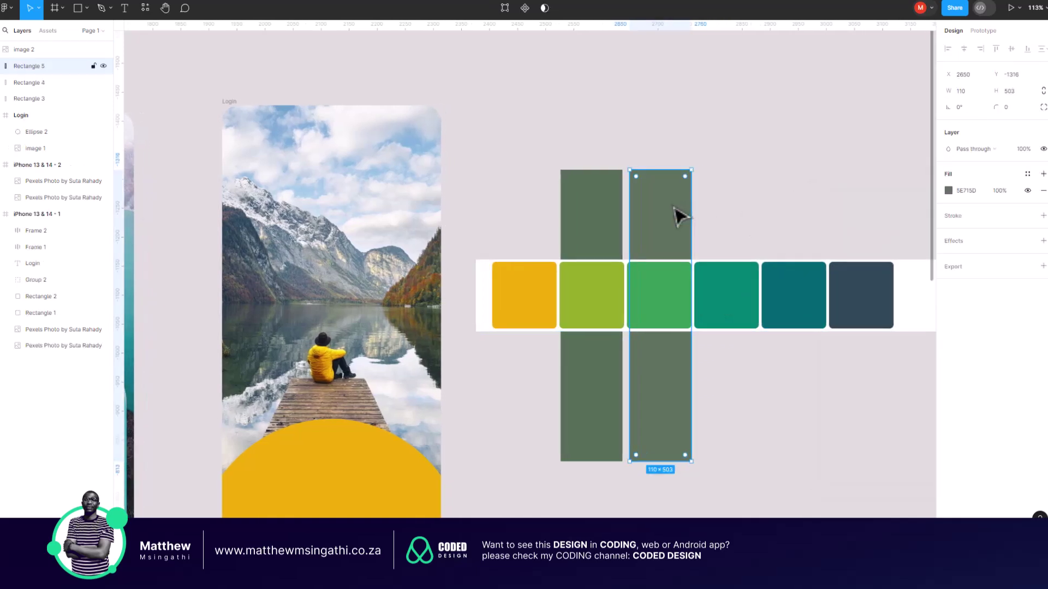
left_click_drag(680, 215, 740, 215)
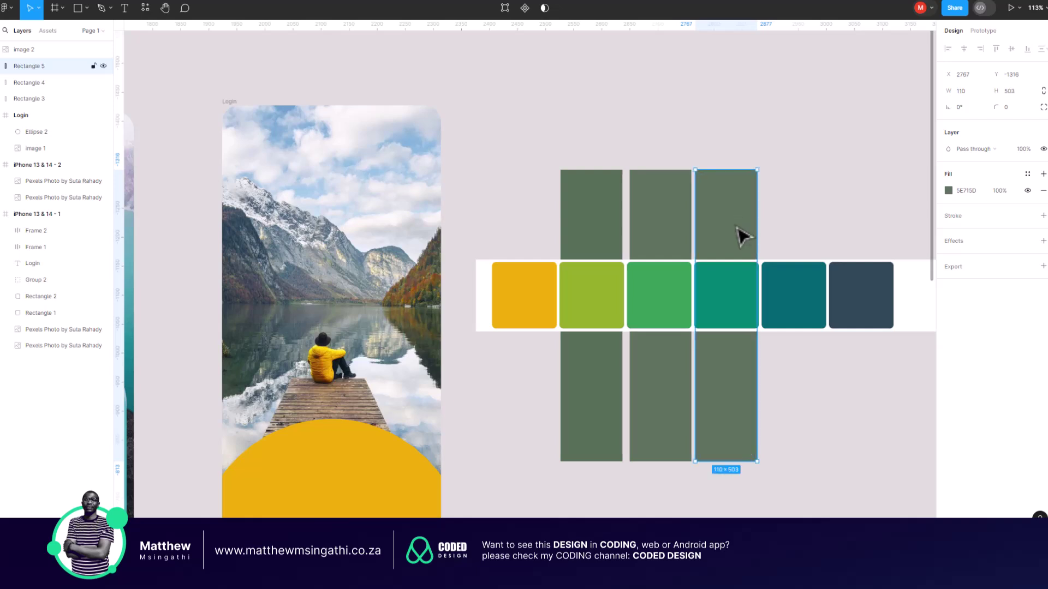
- Fill the third rectangle with the dark green 374B30 sampled from the autumn trees beside the lake
left_click(949, 191)
left_click(830, 367)
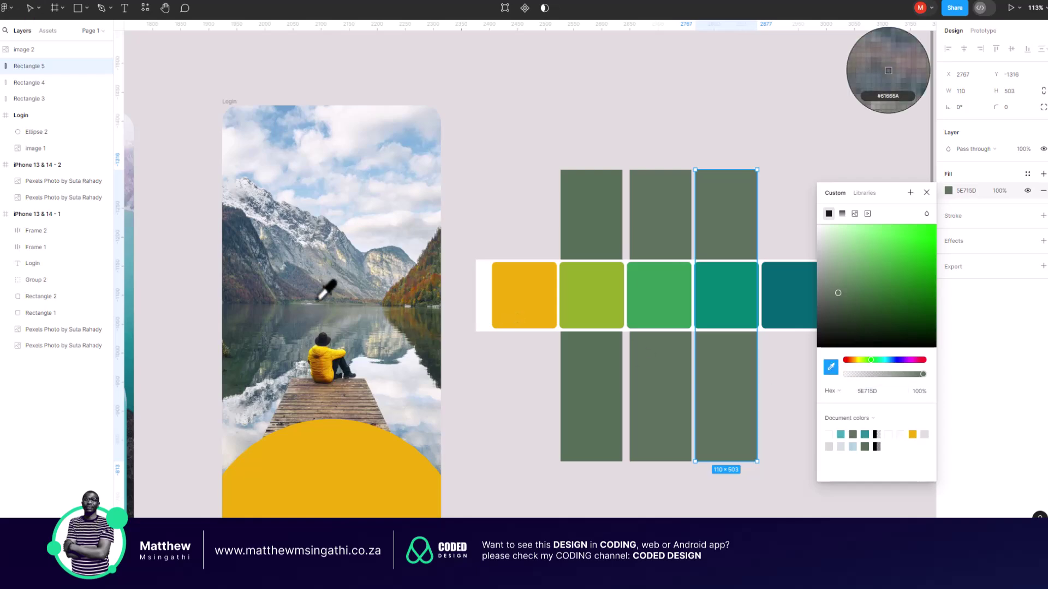
scroll(328, 295, "up", 3)
scroll(320, 295, "up", 6)
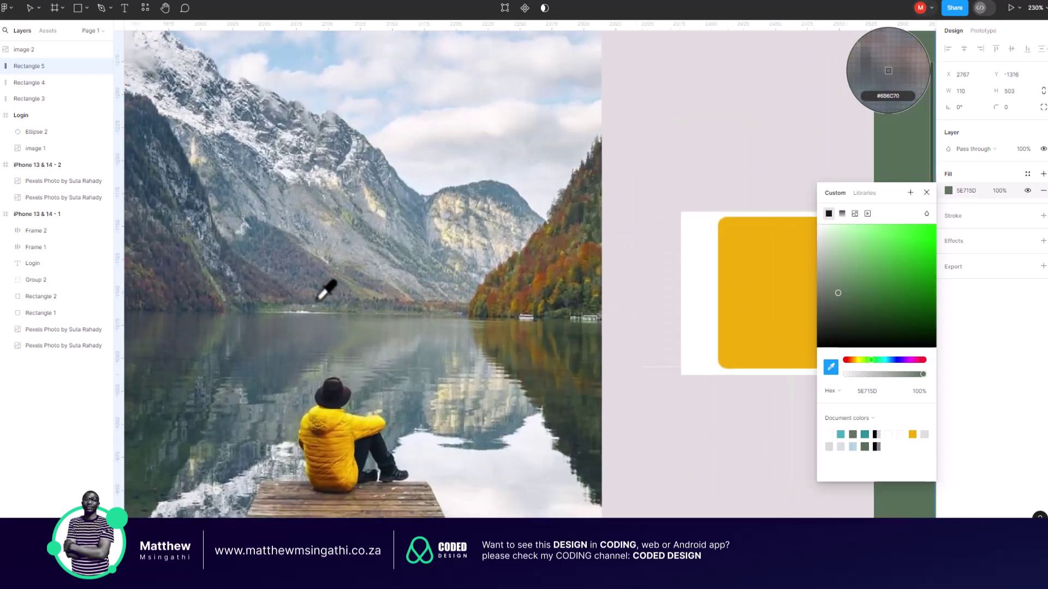
scroll(327, 289, "down", 6)
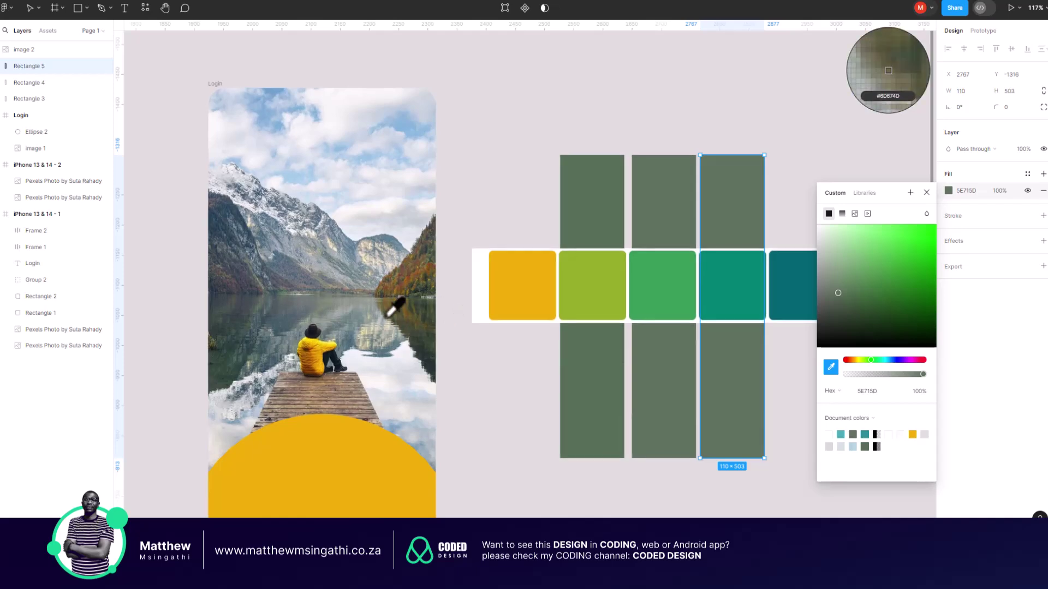
scroll(393, 308, "up", 5)
scroll(393, 308, "up", 10)
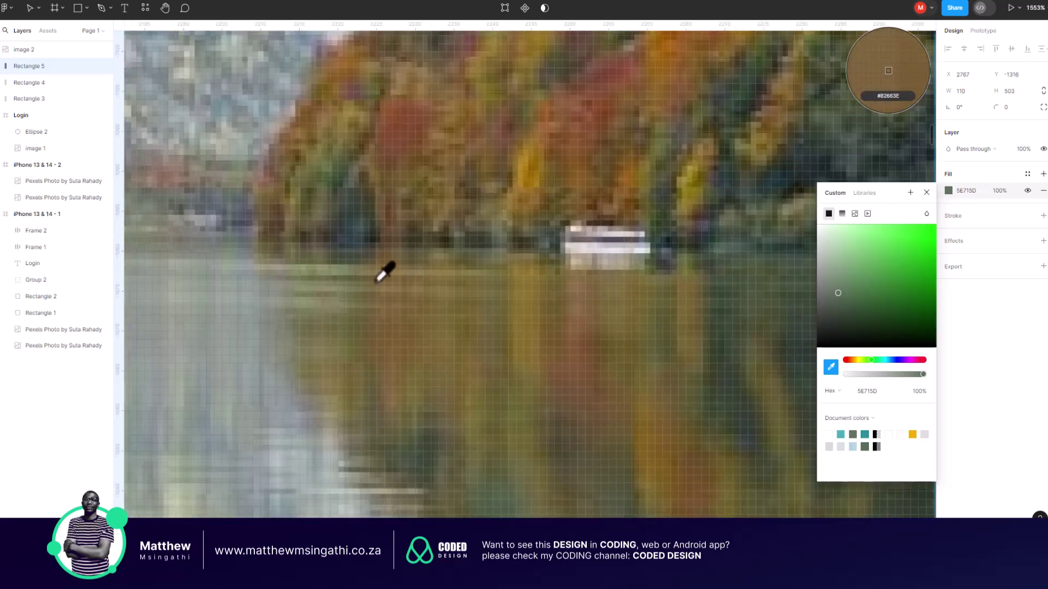
left_click(334, 182)
scroll(349, 236, "down", 10)
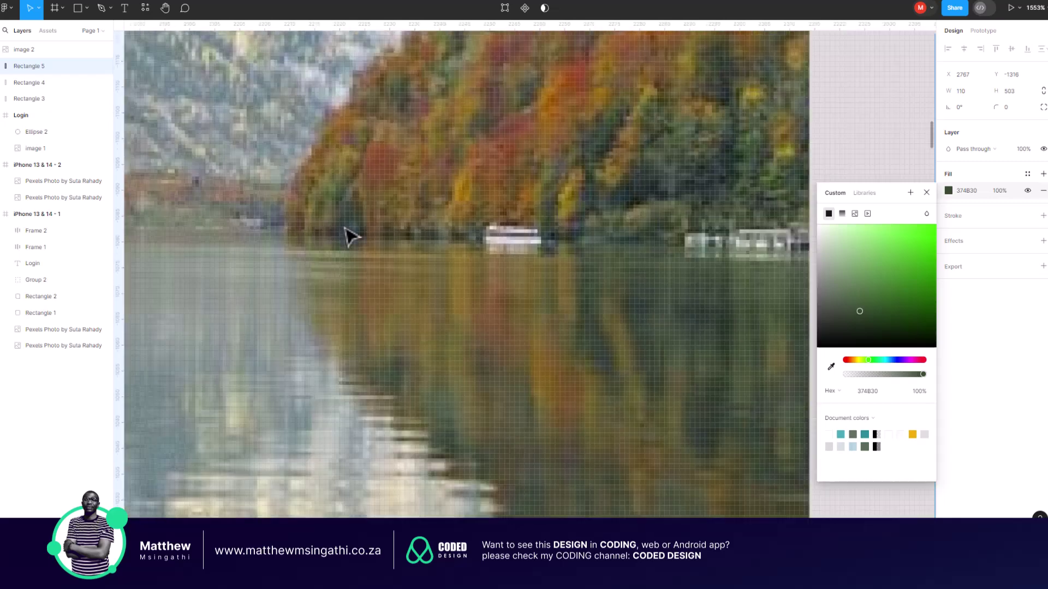
scroll(349, 236, "down", 5)
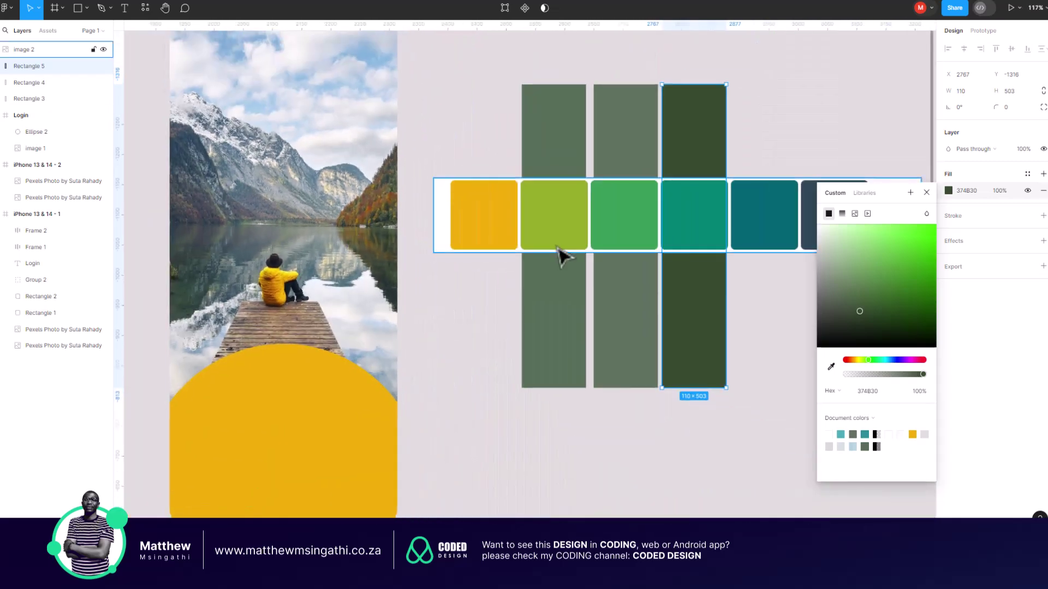
left_click(830, 367)
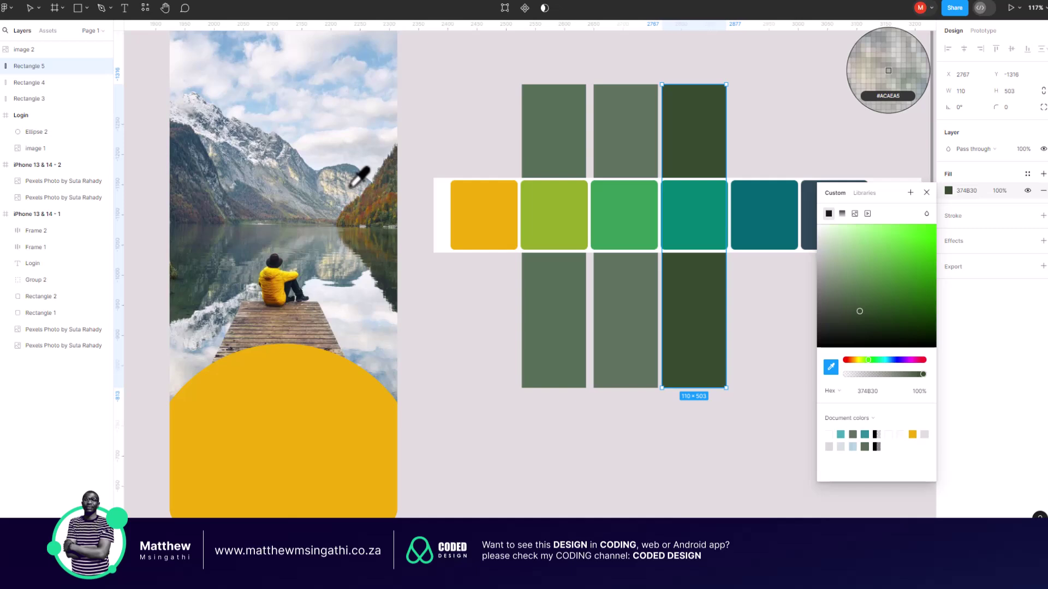
scroll(304, 218, "down", 5)
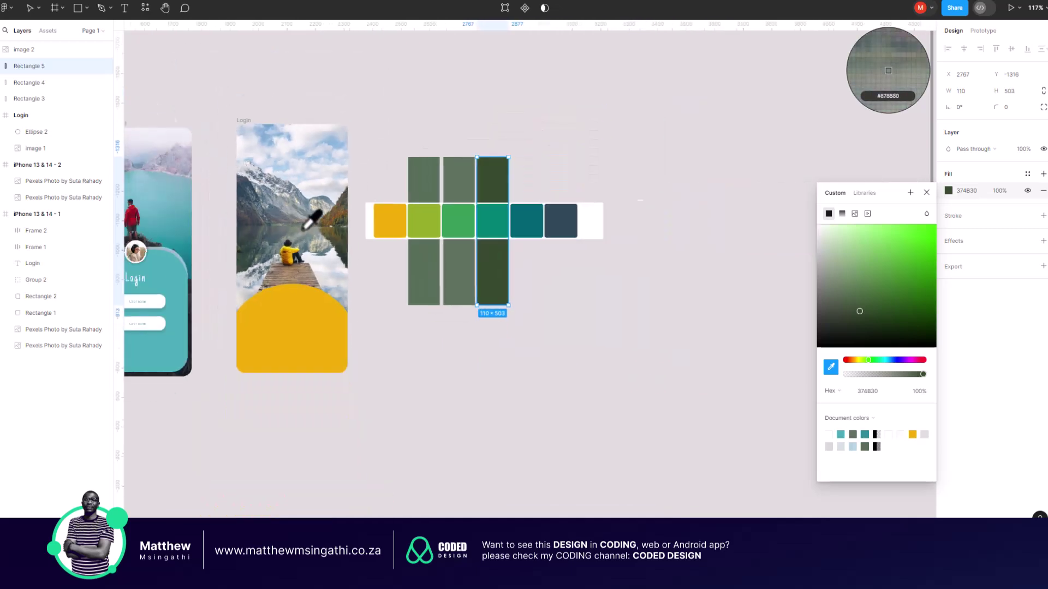
scroll(304, 228, "left", 1)
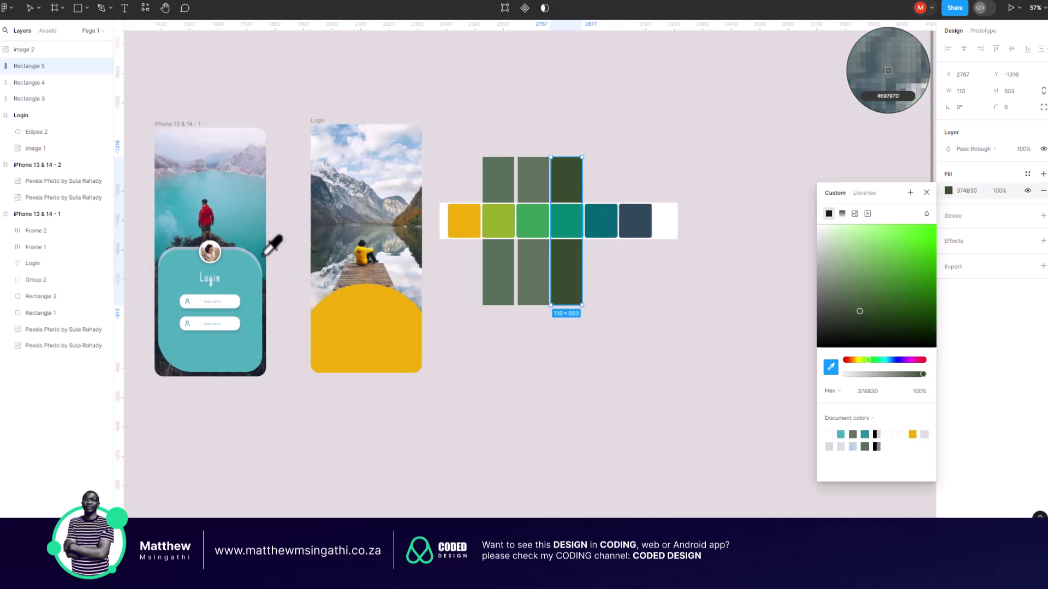
scroll(406, 229, "up", 4)
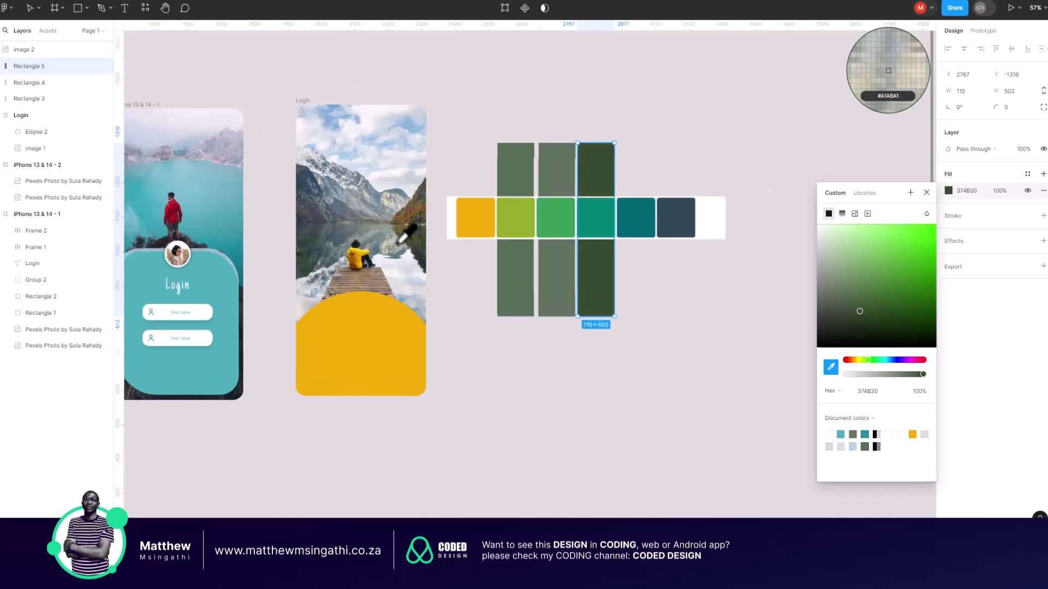
scroll(409, 241, "right", 2)
scroll(405, 244, "down", 3)
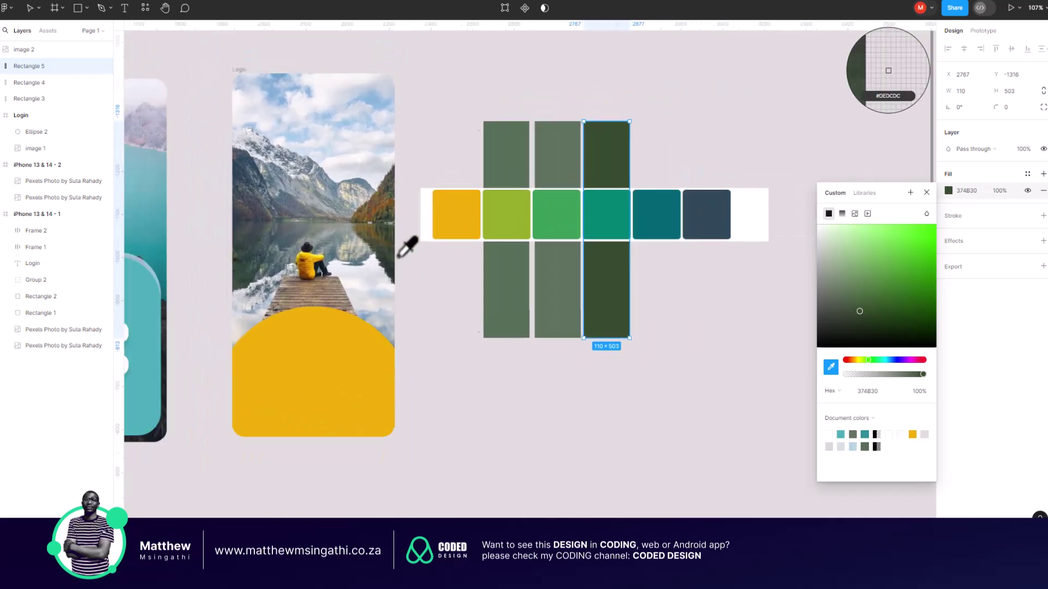
left_click(28, 9)
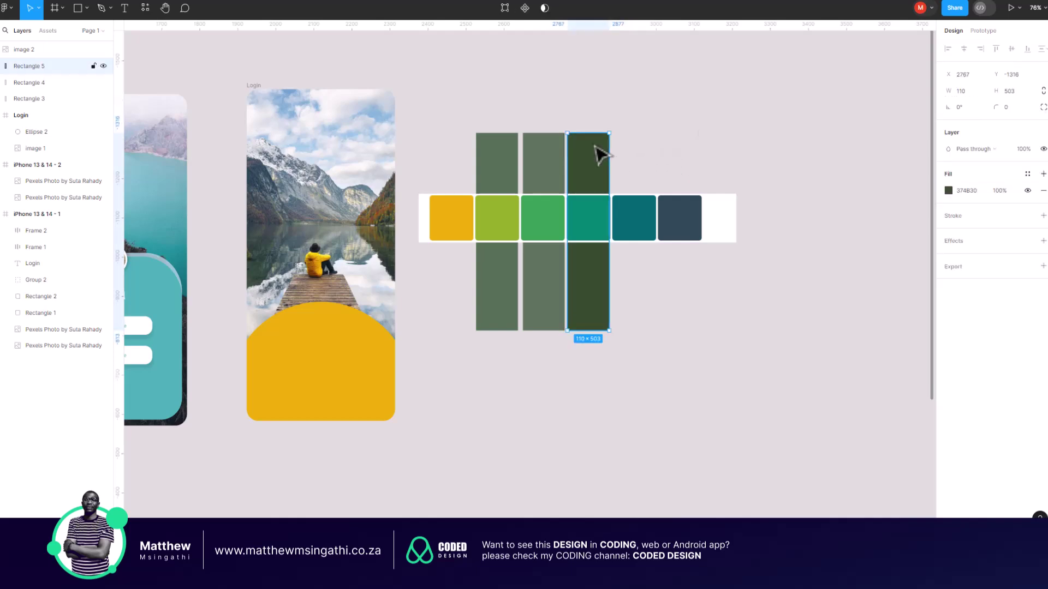
- Duplicate the dark green rectangle to about X 2890, Y -1328 behind the dark teal swatch and fill it with A7CDE8 sampled from the sky
left_click_drag(601, 154, 648, 157)
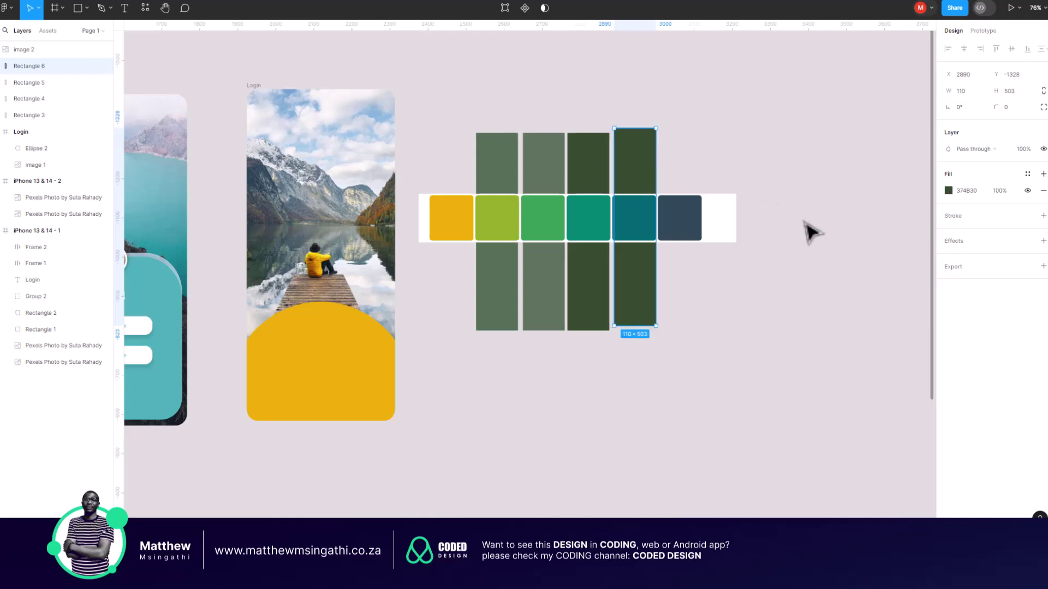
left_click(948, 191)
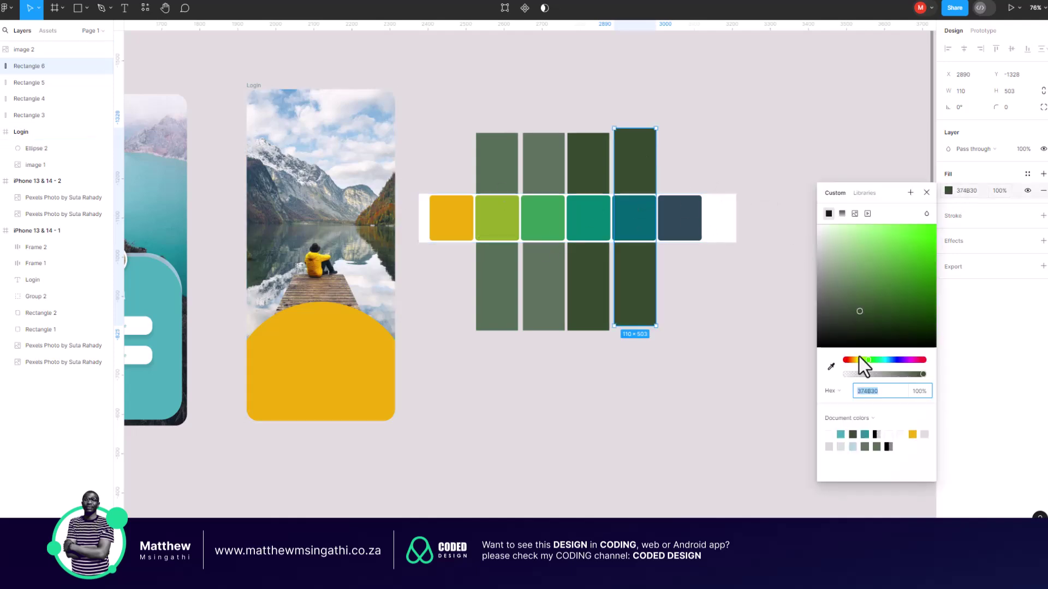
left_click(833, 367)
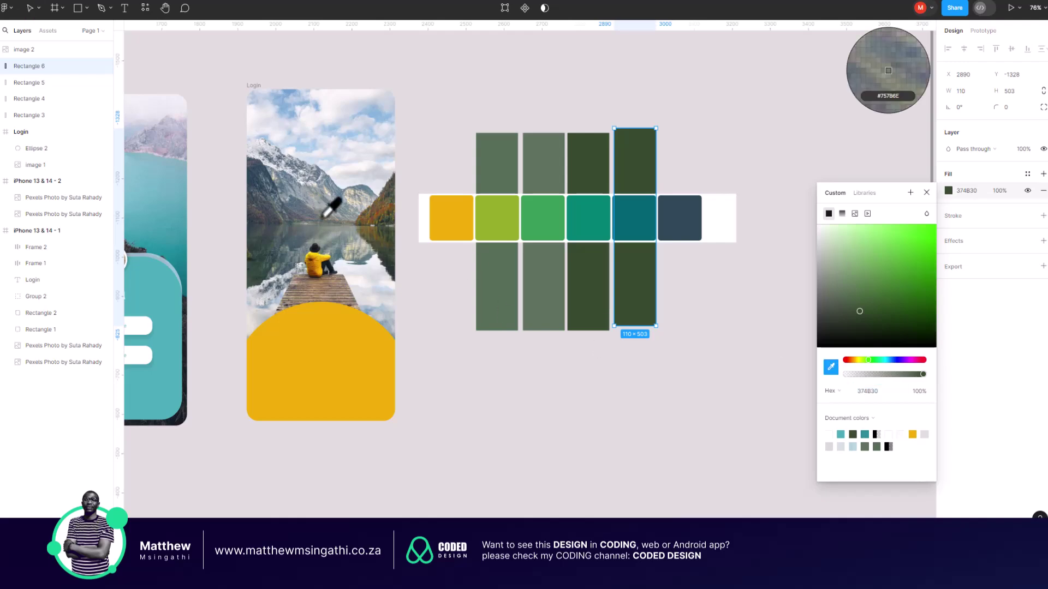
scroll(323, 215, "up", 3)
scroll(311, 114, "up", 5)
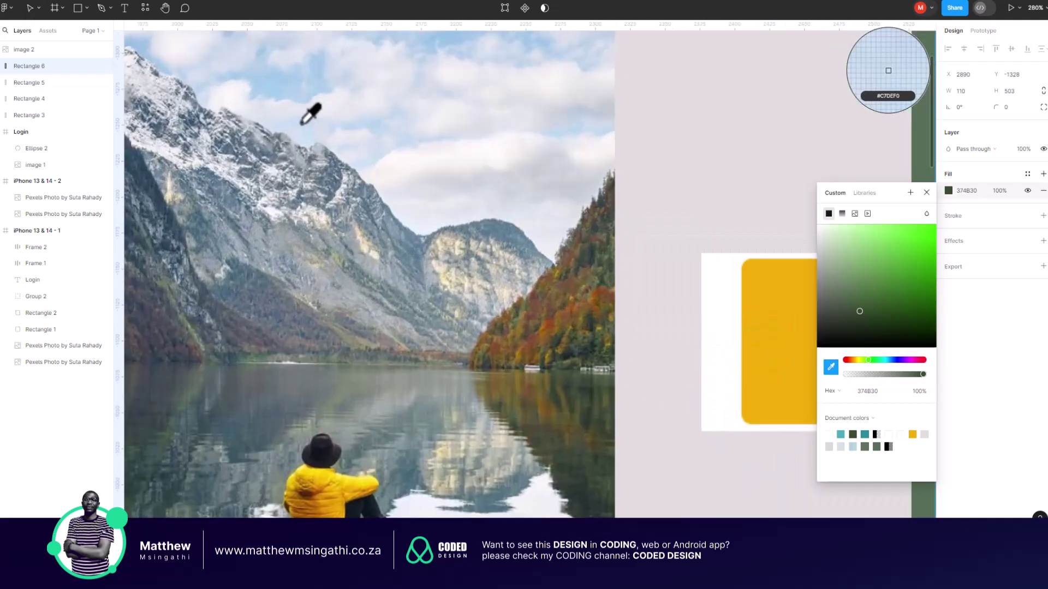
scroll(271, 93, "up", 5)
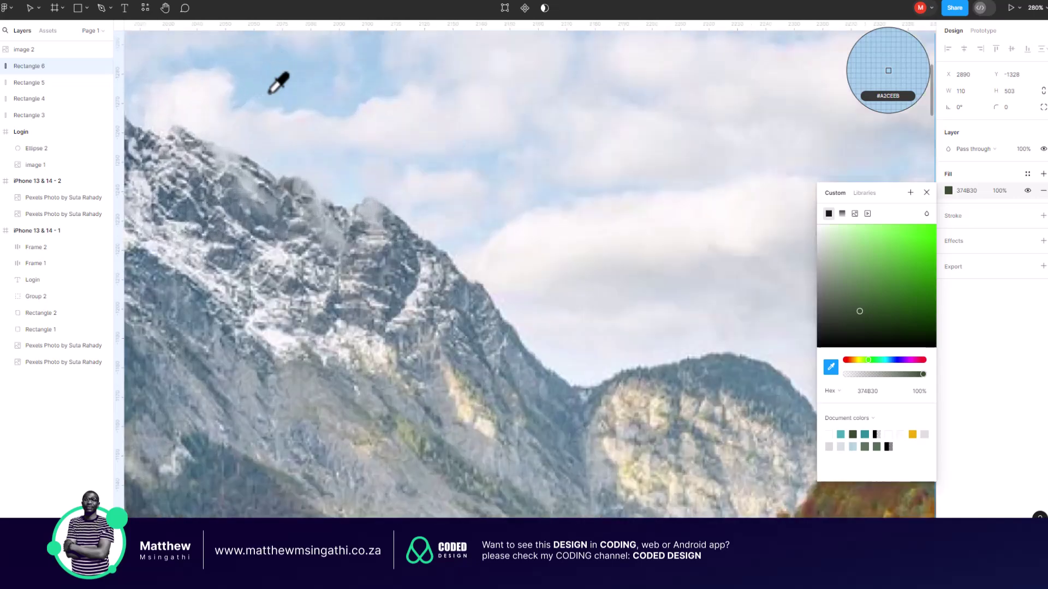
left_click(304, 118)
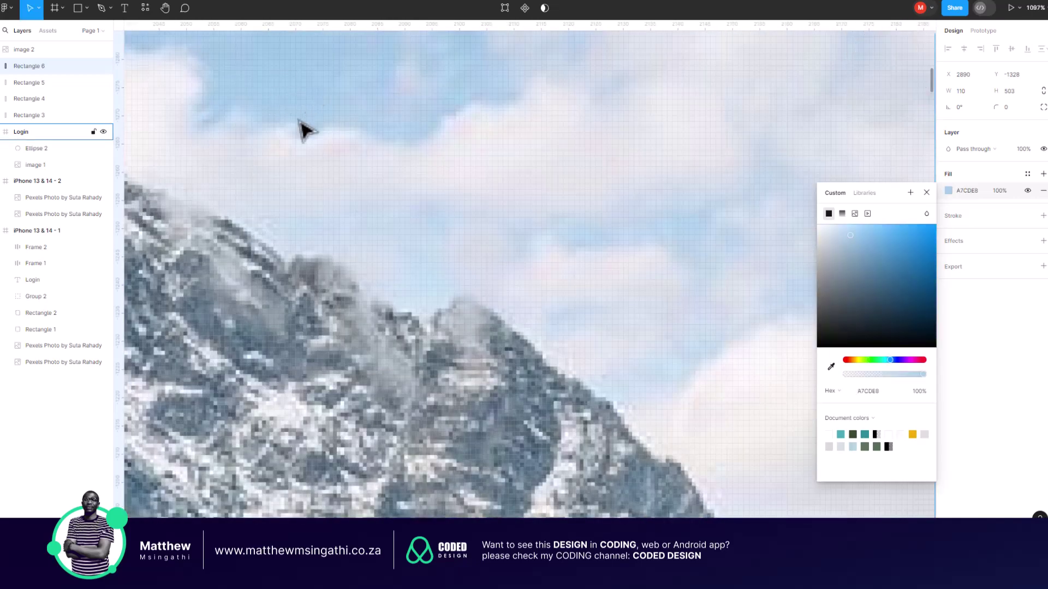
scroll(344, 174, "down", 15)
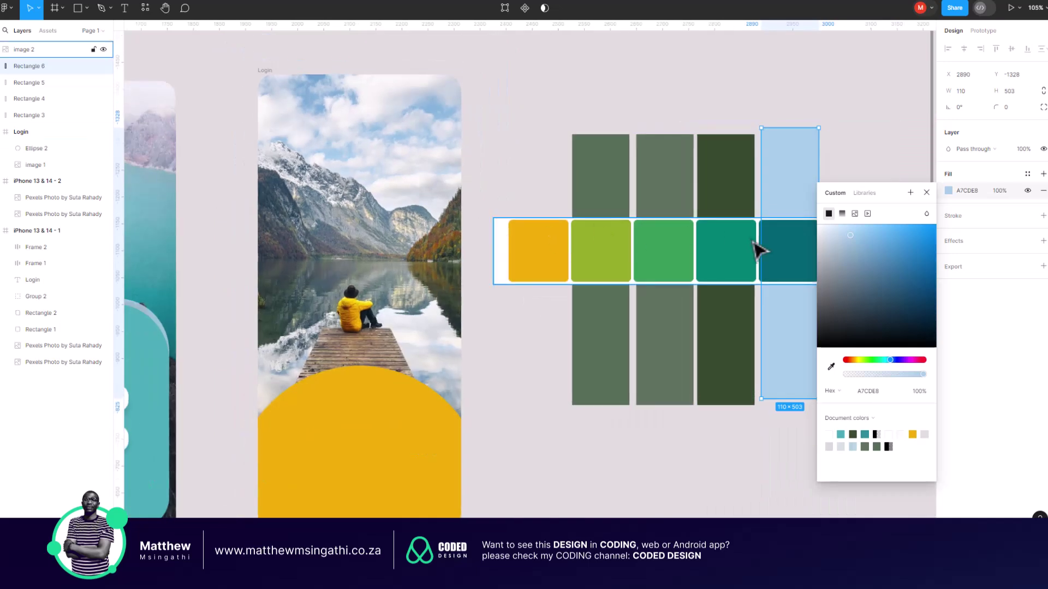
scroll(758, 251, "down", 1)
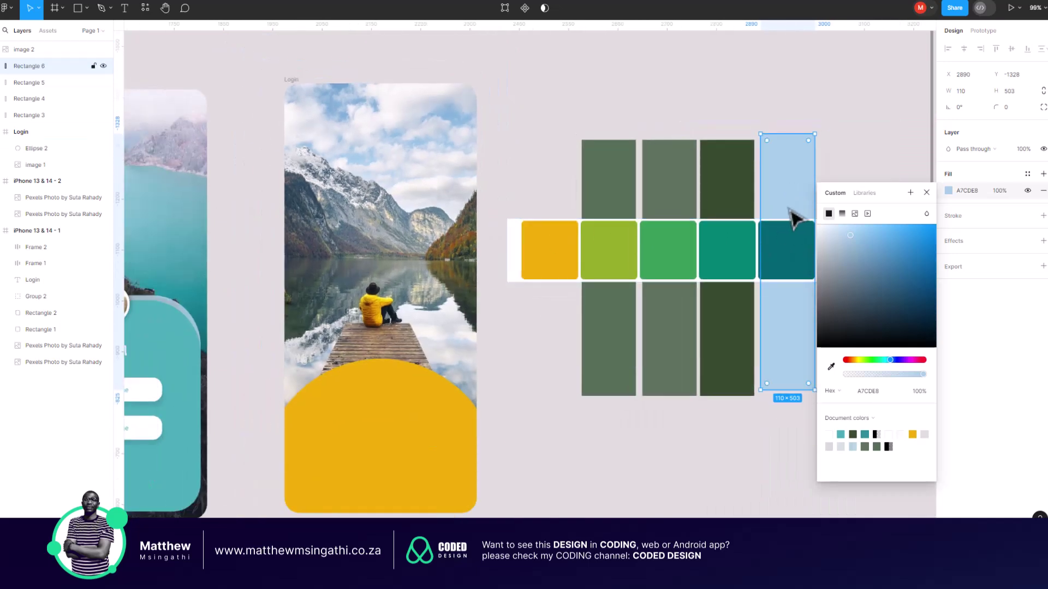
- Try the darker blue 3A7CAC as the fill of the sky-blue rectangle and undo it
scroll(779, 231, "right", 3)
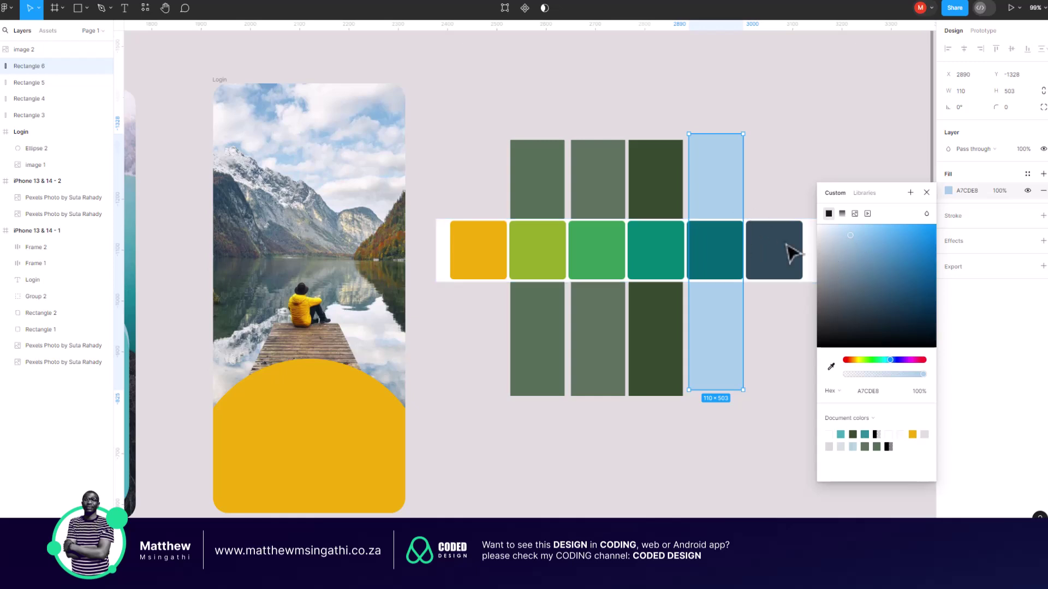
left_click_drag(850, 241, 886, 284)
key("ctrl+z")
key("ctrl+shift+z")
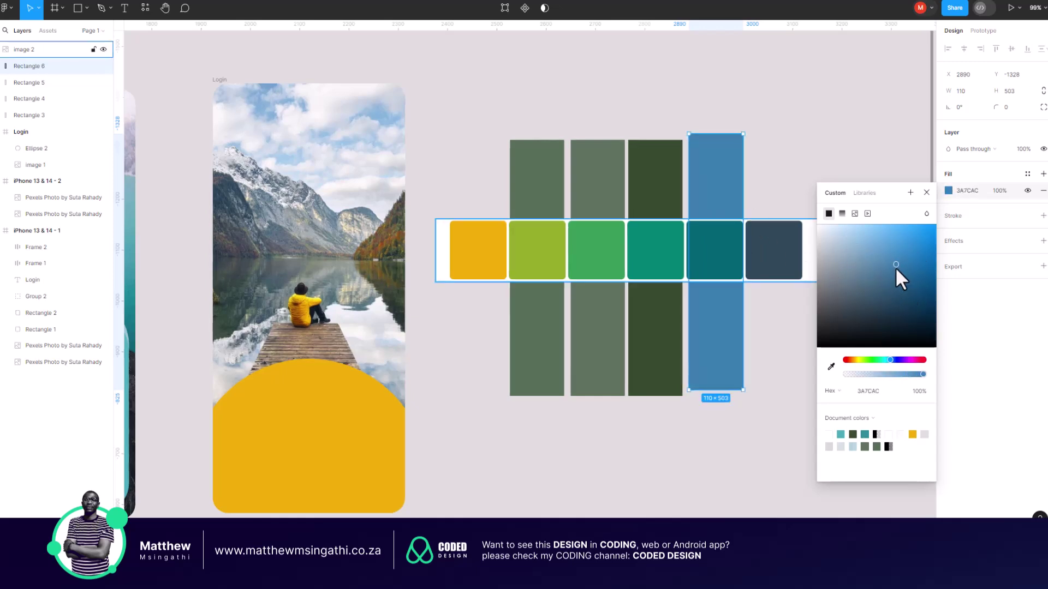
key("ctrl+z")
key("Escape")
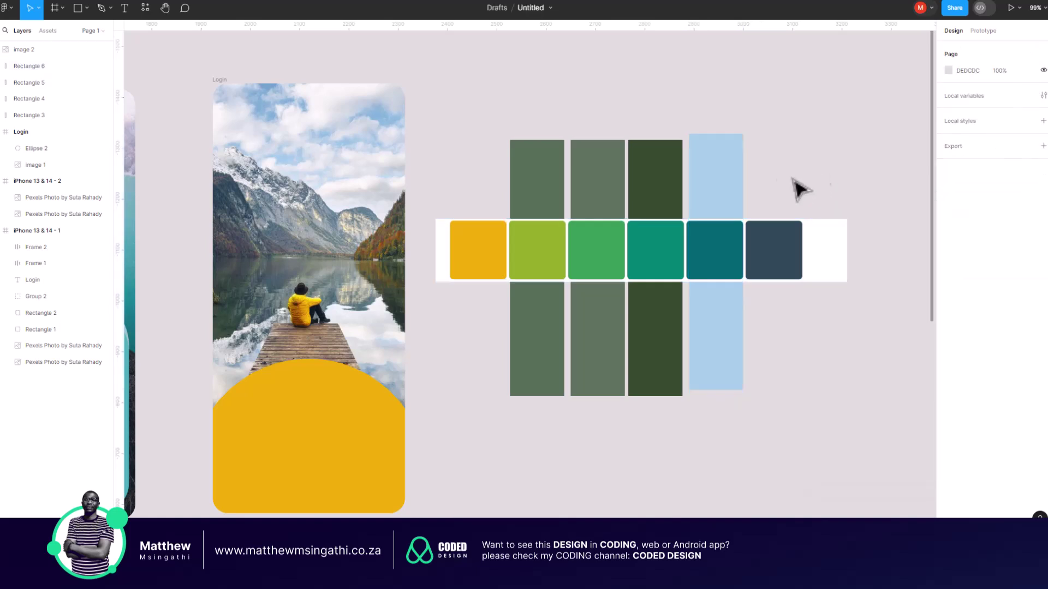
- Duplicate the sky-blue rectangle and place the copy at about X 3013, Y -1316 behind the dark slate swatch
key("ctrl+d")
left_click_drag(745, 185, 791, 187)
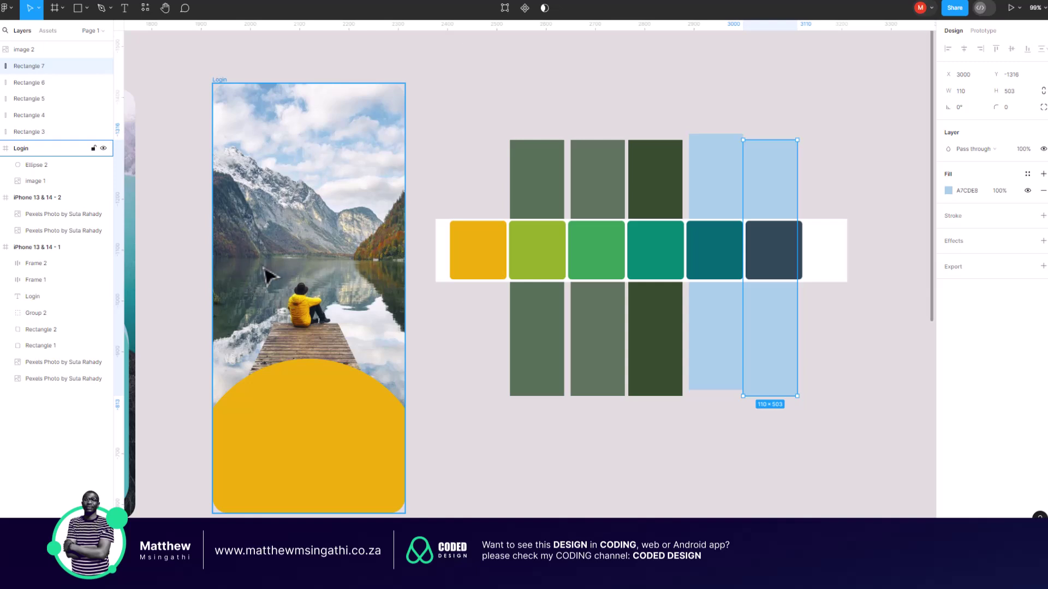
left_click_drag(774, 199, 780, 137)
- Fill the new rectangle with the dark green 304036 sampled from the upper edge of the wooded slope in the photo
left_click(948, 191)
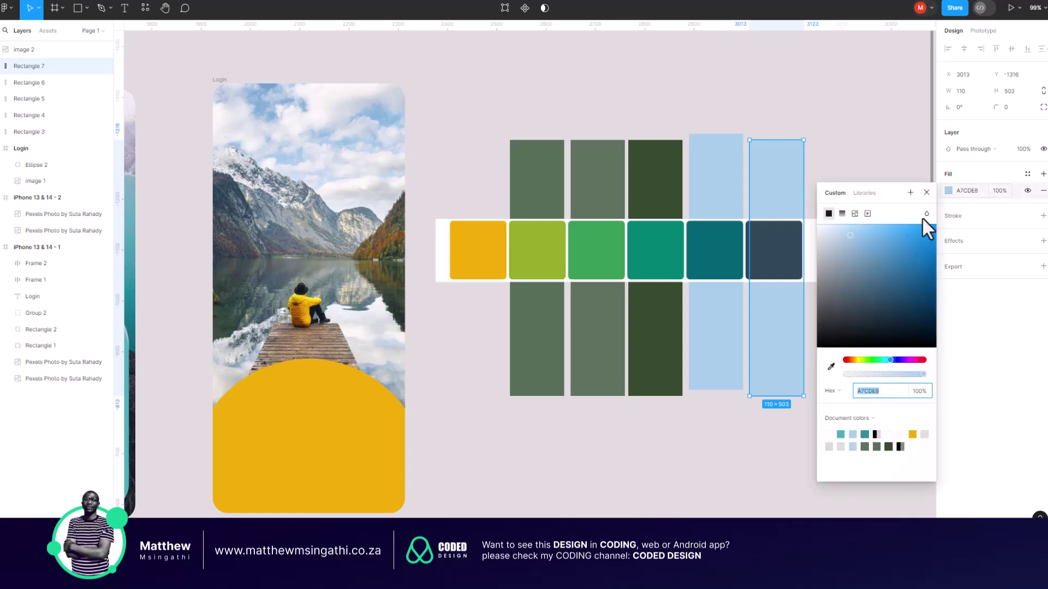
left_click(831, 367)
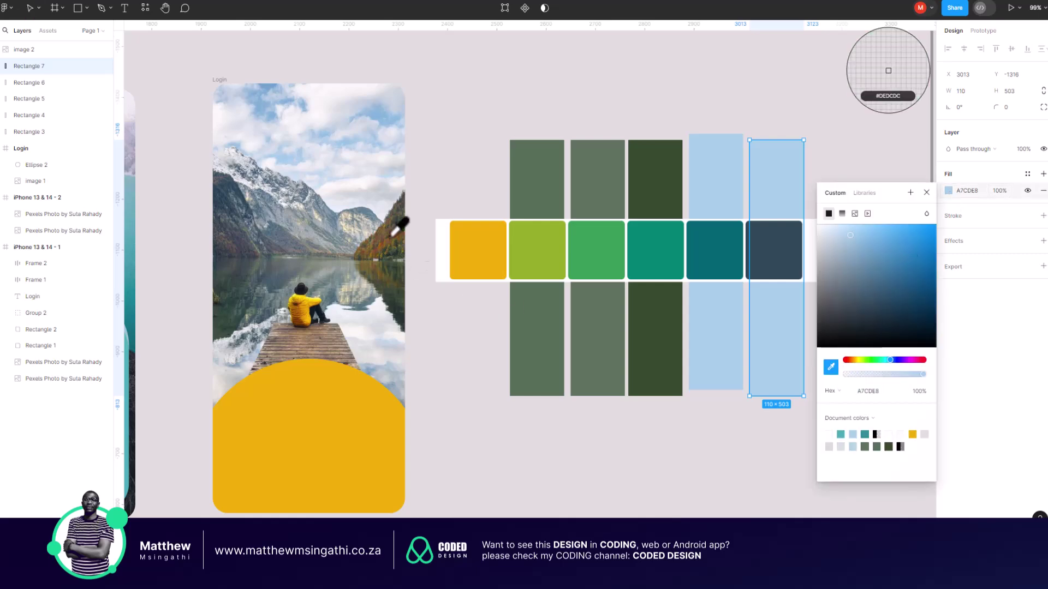
scroll(401, 223, "up", 10)
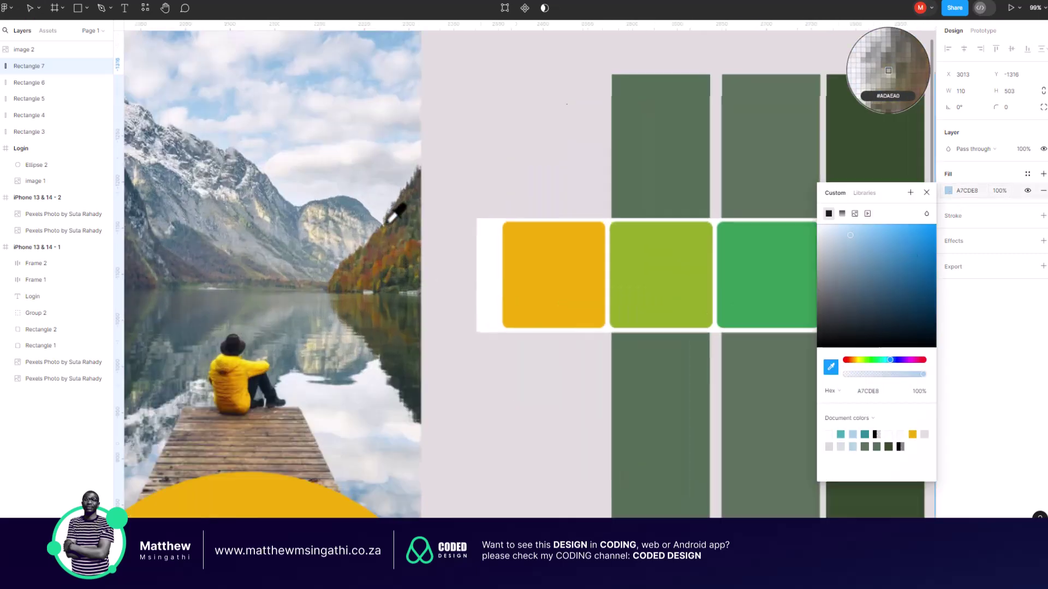
scroll(389, 220, "up", 3)
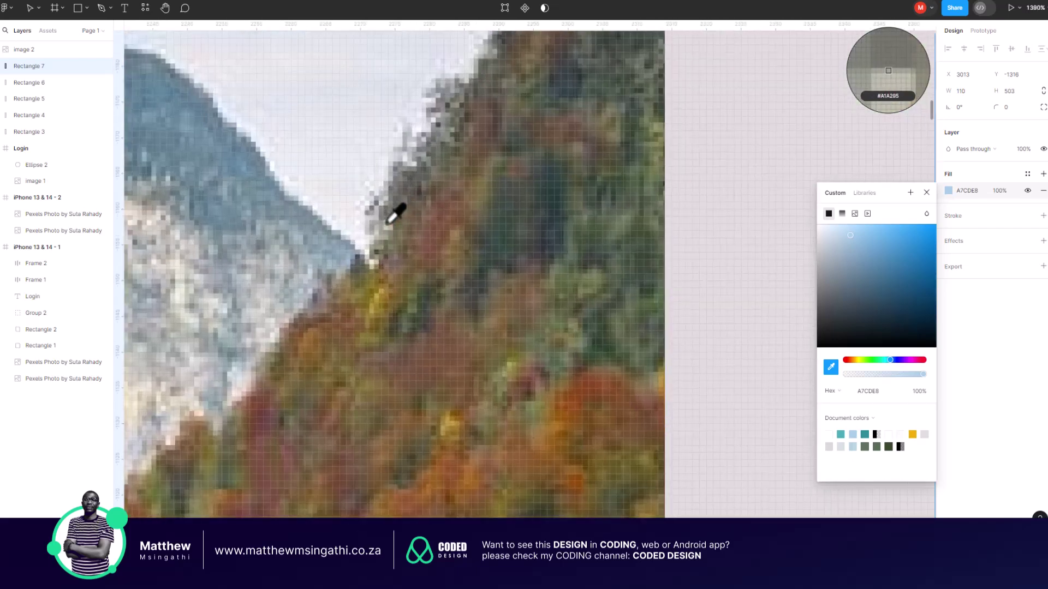
scroll(394, 208, "down", 5)
scroll(467, 104, "up", 5)
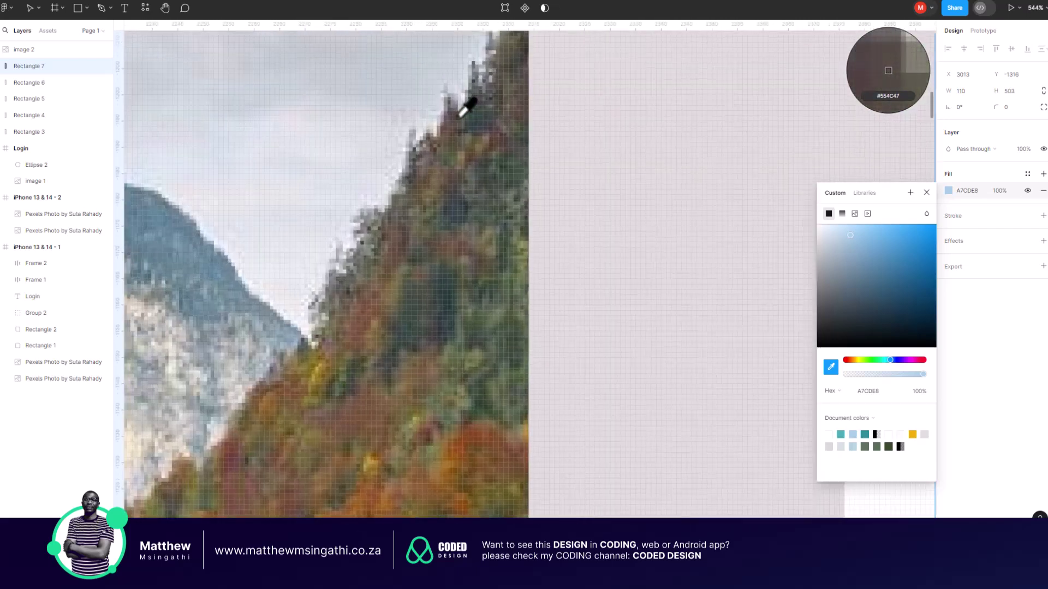
left_click(480, 109)
scroll(631, 215, "down", 10)
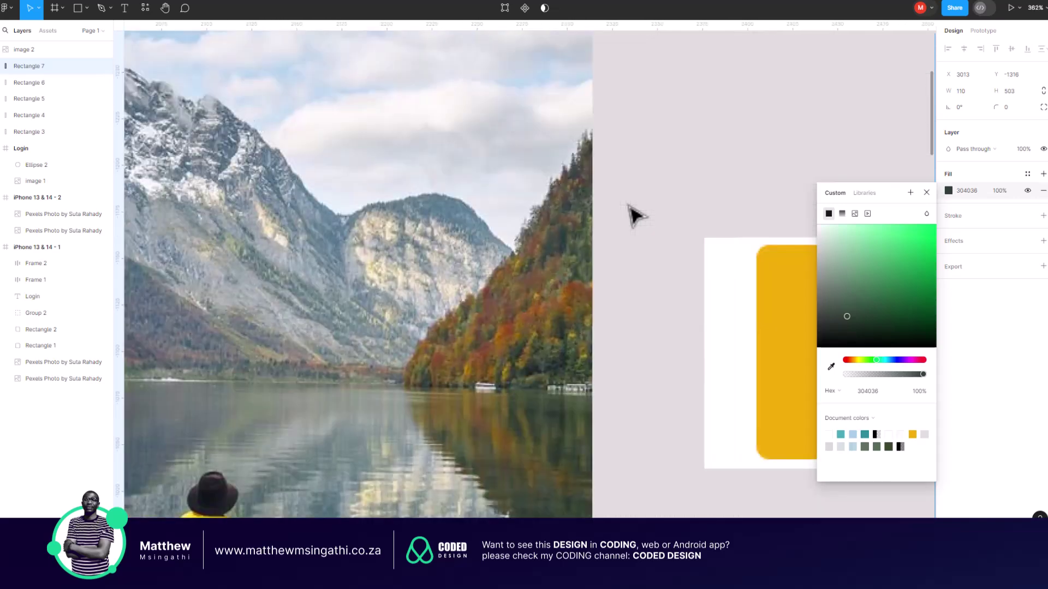
scroll(633, 215, "down", 5)
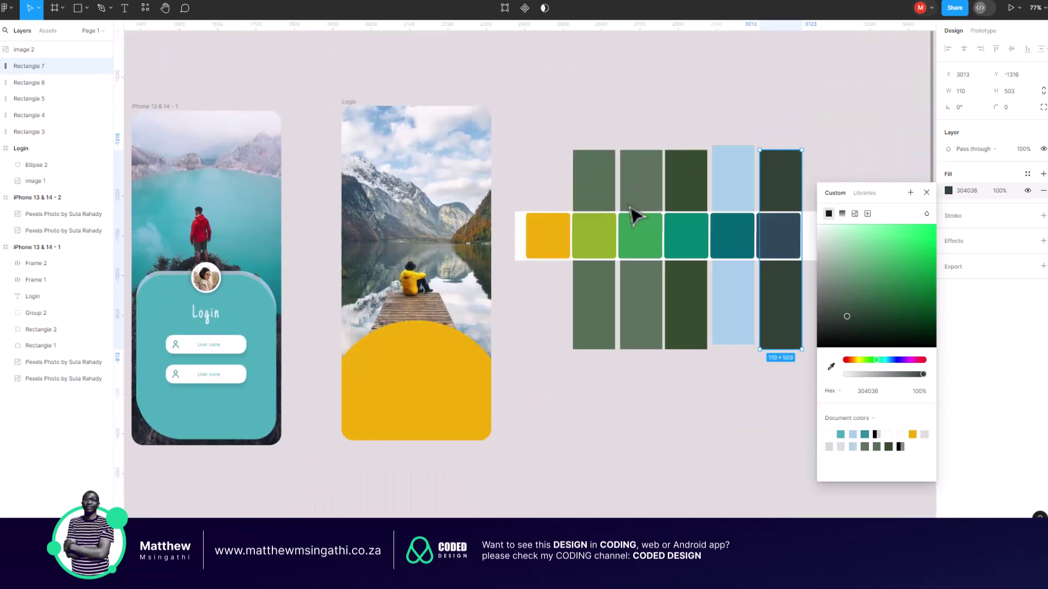
left_click(733, 123)
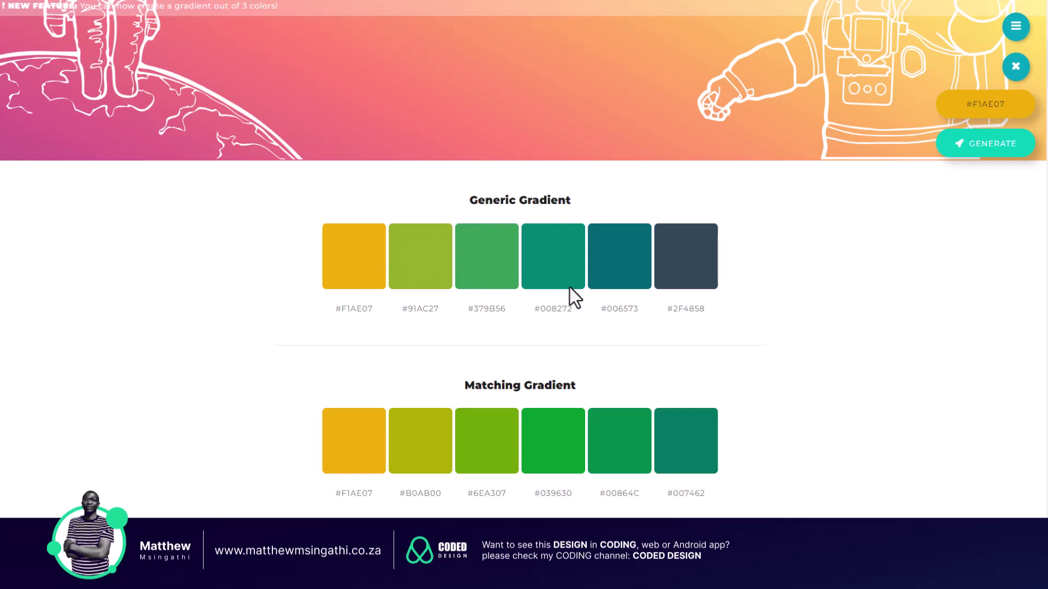
- Switch to the palette generator page and compare the Generic Gradient, Matching Gradient and Spot Palette swatches for F1AE07
scroll(654, 288, "down", 3)
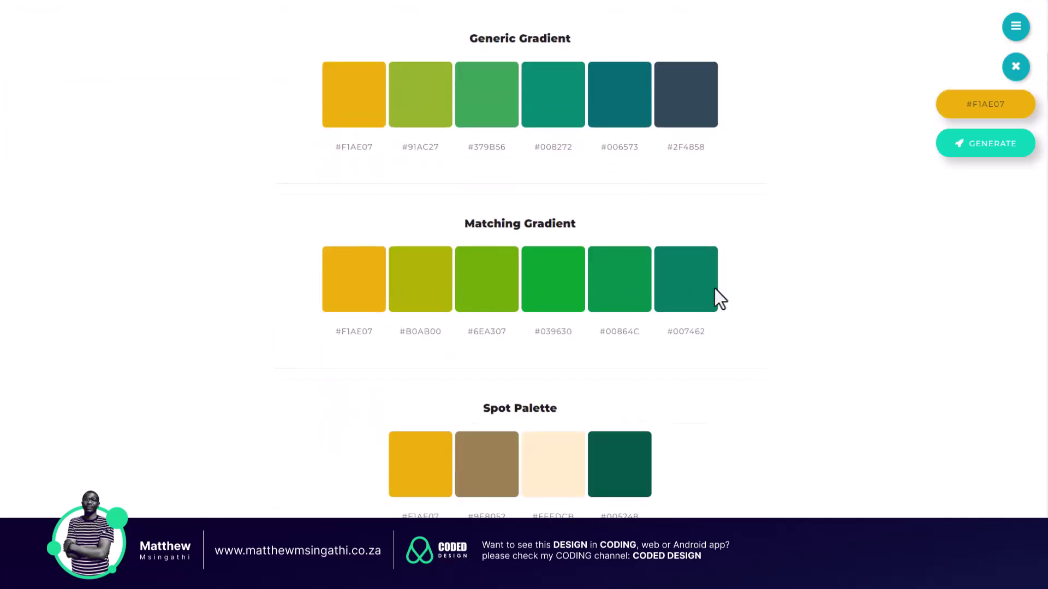
scroll(714, 289, "up", 2)
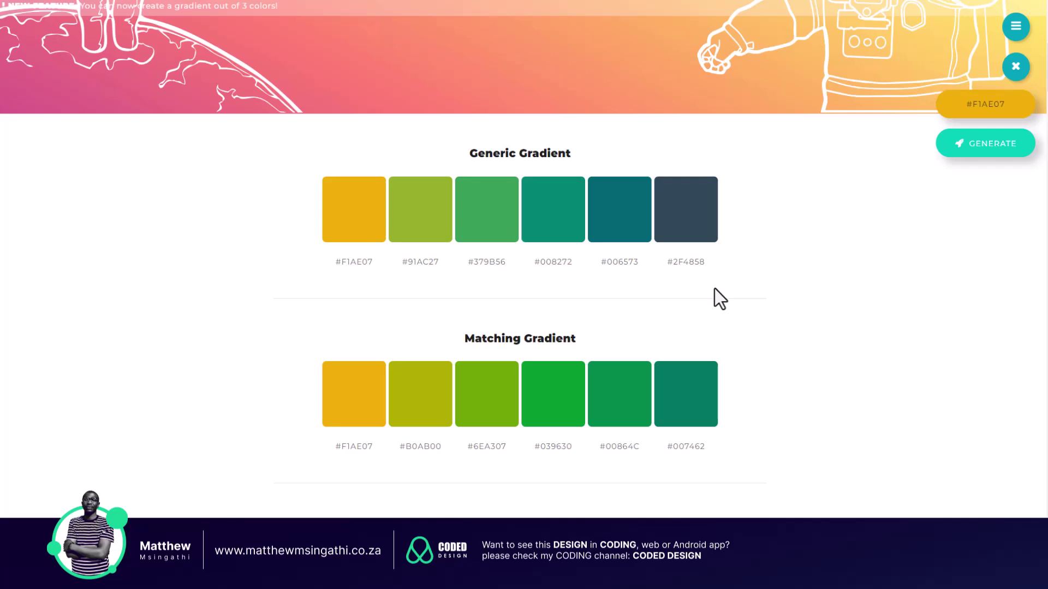
scroll(714, 289, "up", 2)
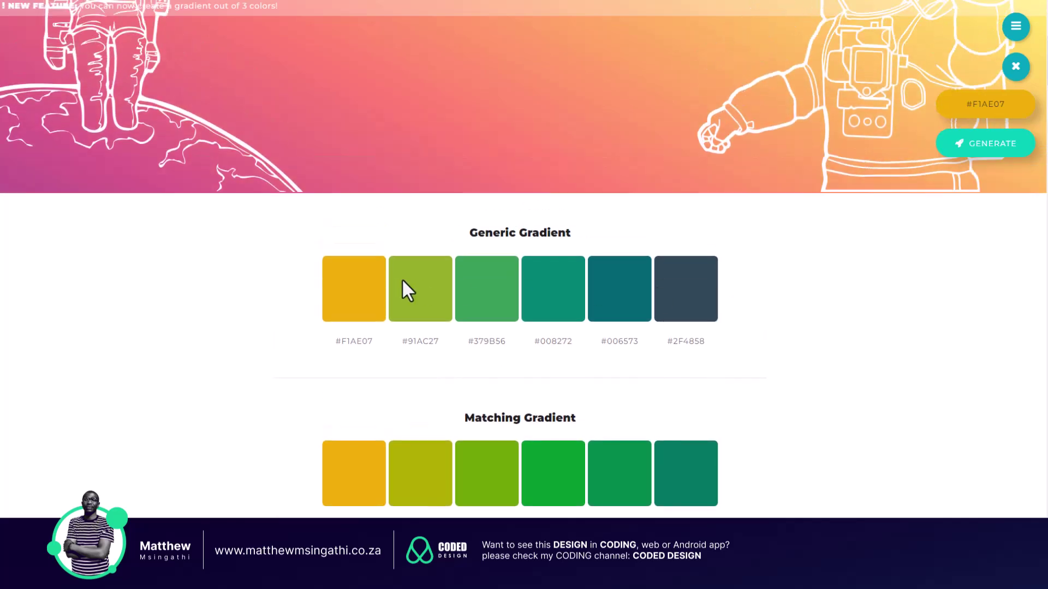
scroll(565, 344, "up", 2)
scroll(637, 289, "up", 2)
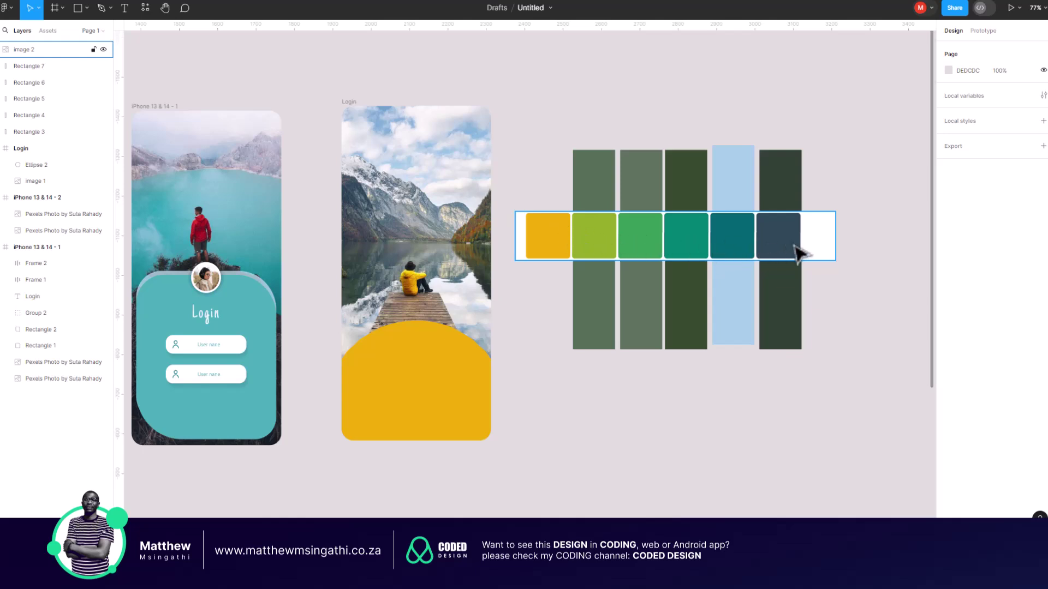
- Back in Figma, align the top edges of the five sampled-colour rectangles
key("Escape")
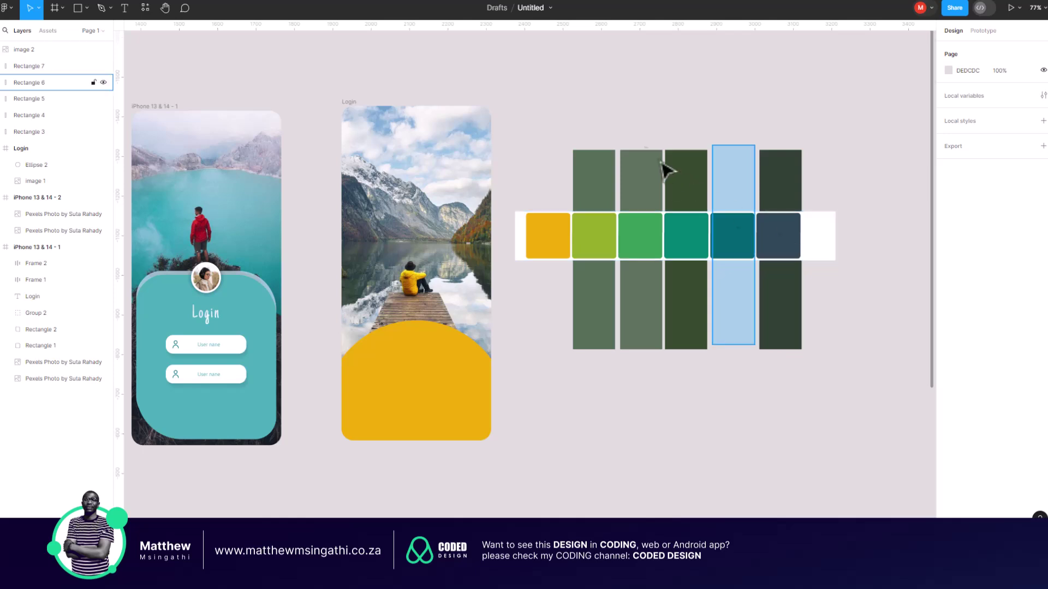
left_click_drag(578, 101, 854, 193)
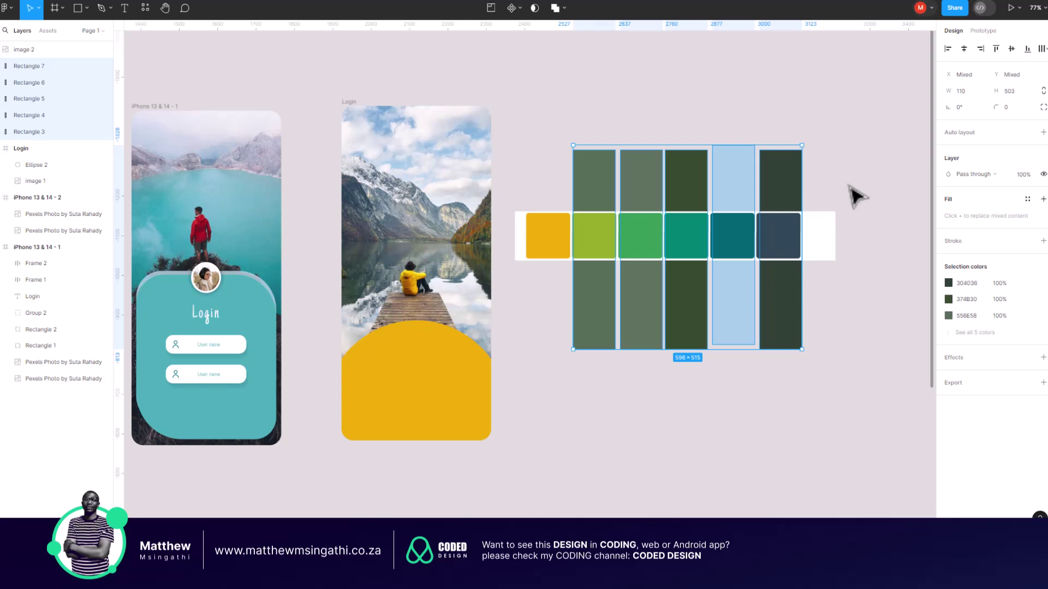
left_click(996, 49)
left_click(830, 106)
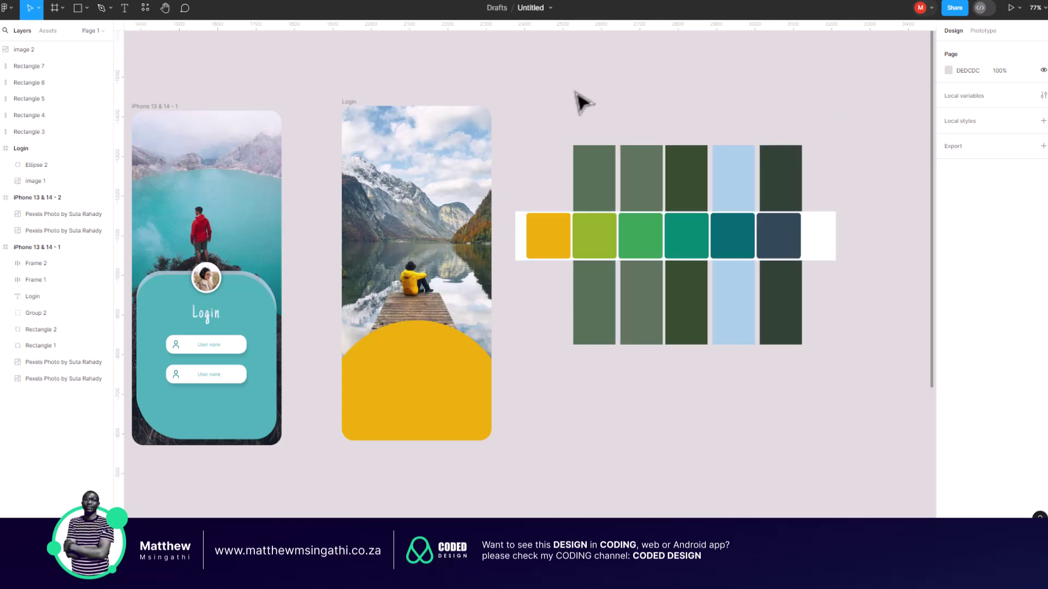
- Move the palette image and the five rectangles up together, bringing the palette image to about X 2410, Y -1371
left_click_drag(509, 110, 869, 393)
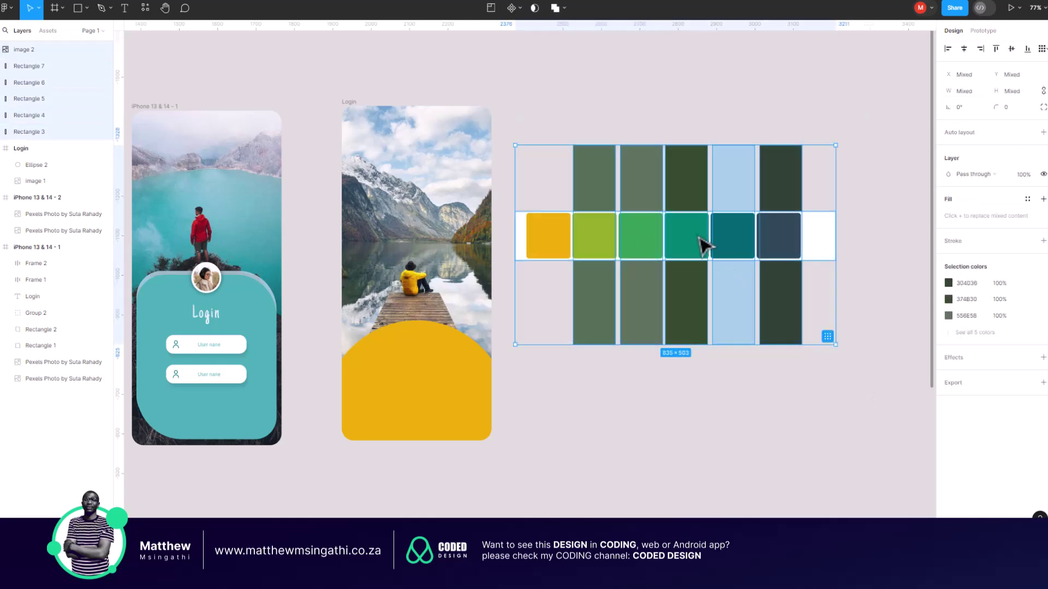
left_click_drag(701, 240, 712, 155)
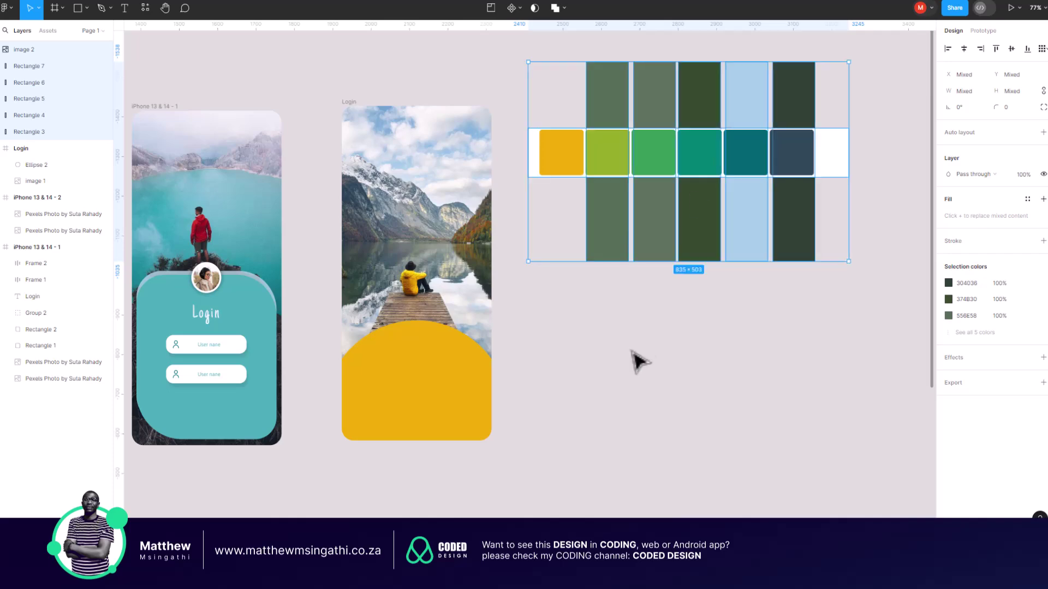
left_click(632, 358)
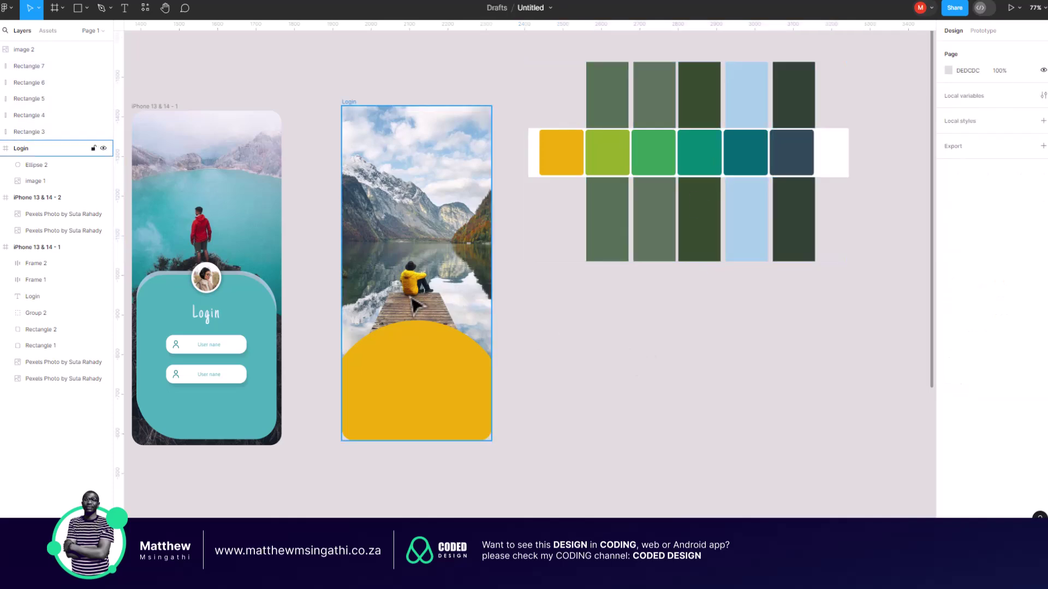
- Examine the yellow jacket and wooden pier in the Login photo against the yellow swatch of the palette image
scroll(413, 306, "up", 10)
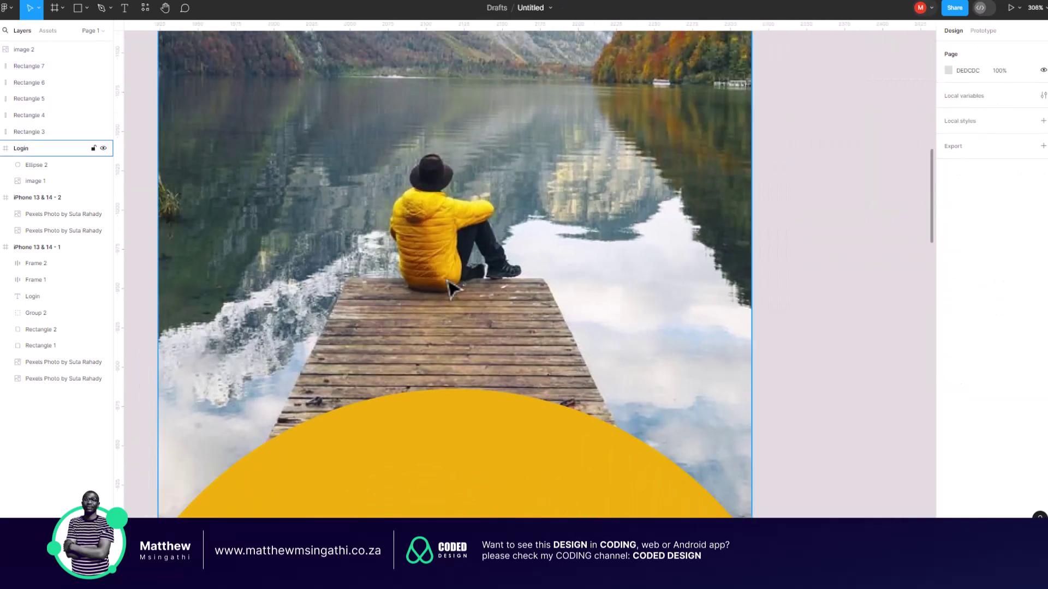
scroll(449, 287, "up", 7)
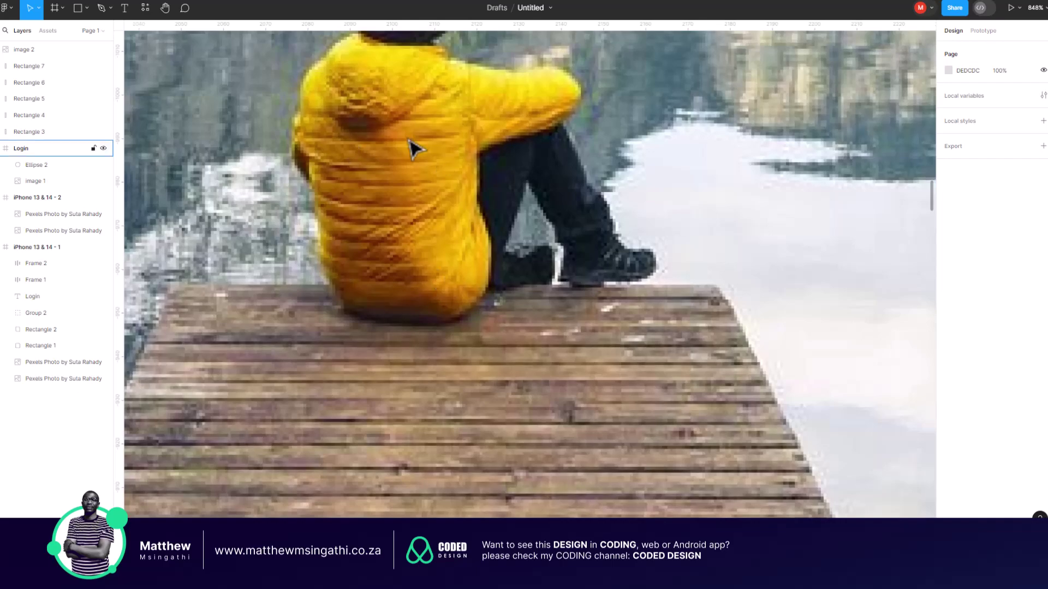
scroll(413, 147, "down", 10)
left_click(413, 147)
scroll(413, 148, "down", 3)
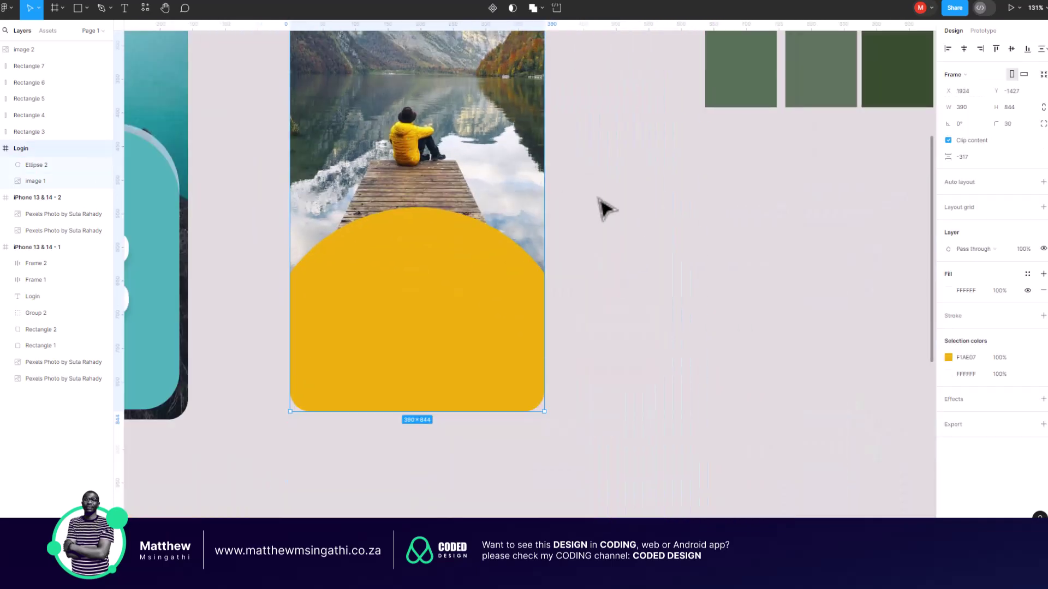
scroll(579, 202, "up", 3)
scroll(663, 234, "down", 3)
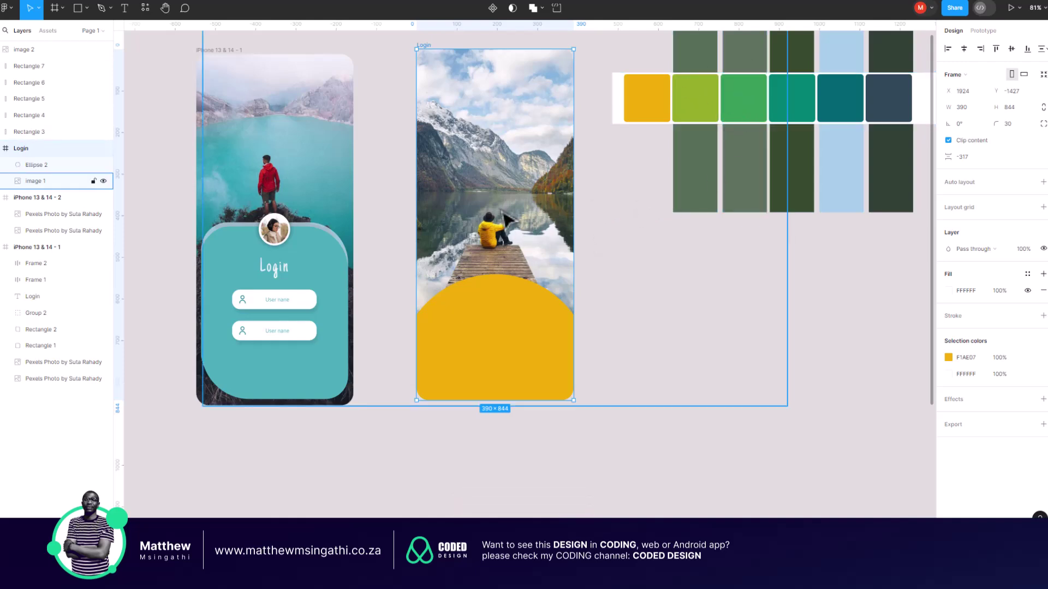
left_click(644, 113)
double_click(644, 114)
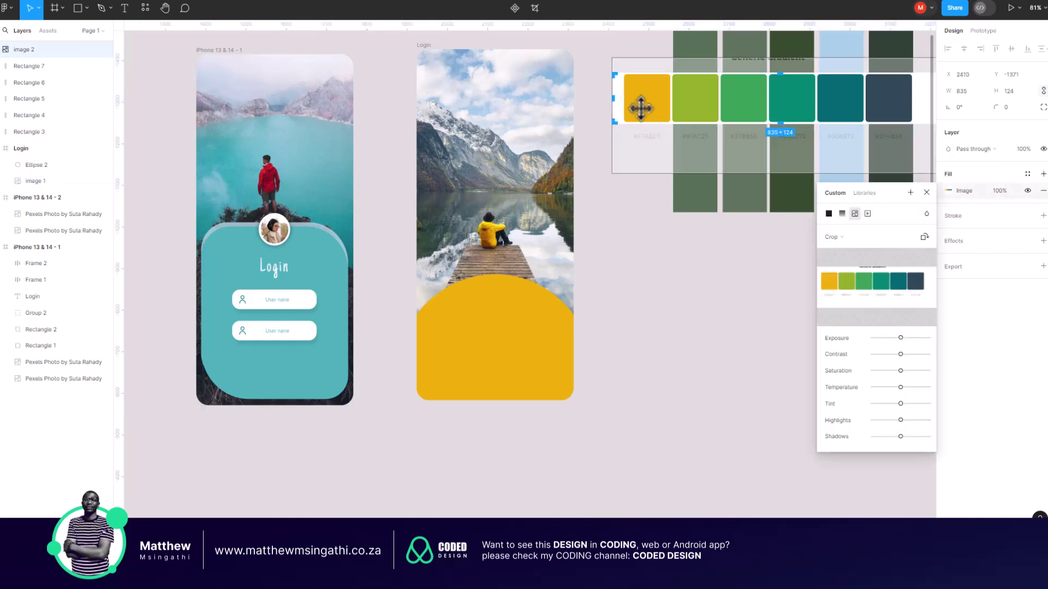
left_click(660, 218)
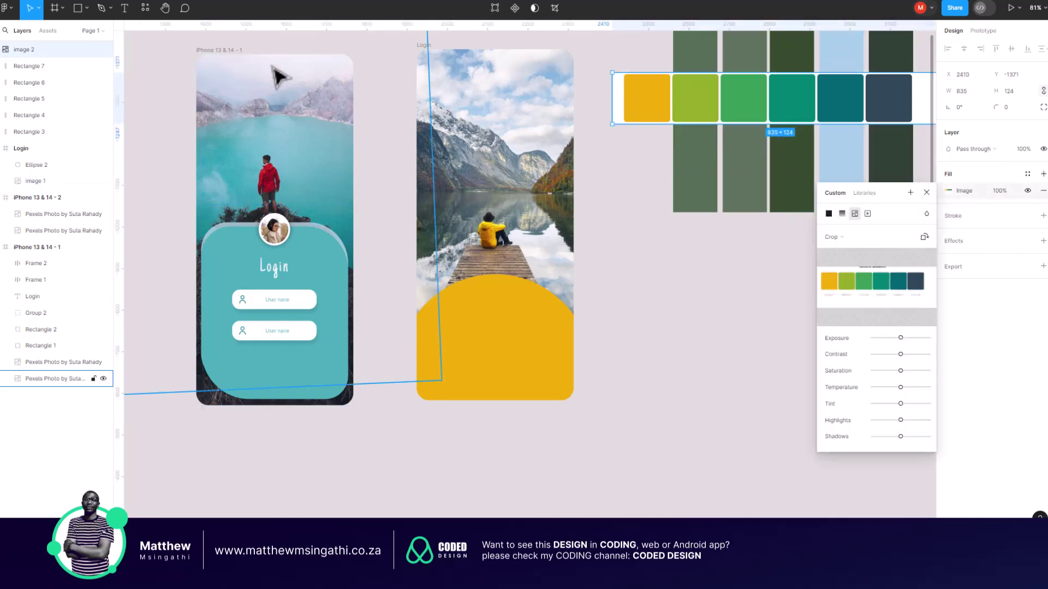
- Draw a rectangle about 85 × 105 on the canvas beside the Login frame, at about X 2368, Y -1067
left_click(78, 7)
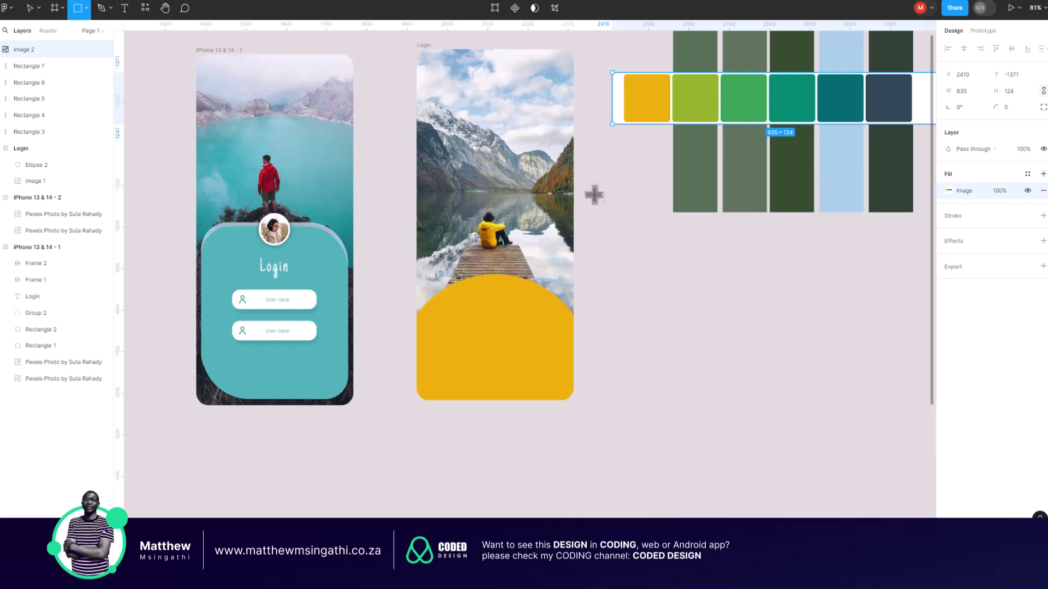
left_click_drag(595, 199, 630, 243)
scroll(604, 214, "up", 10, "ctrl")
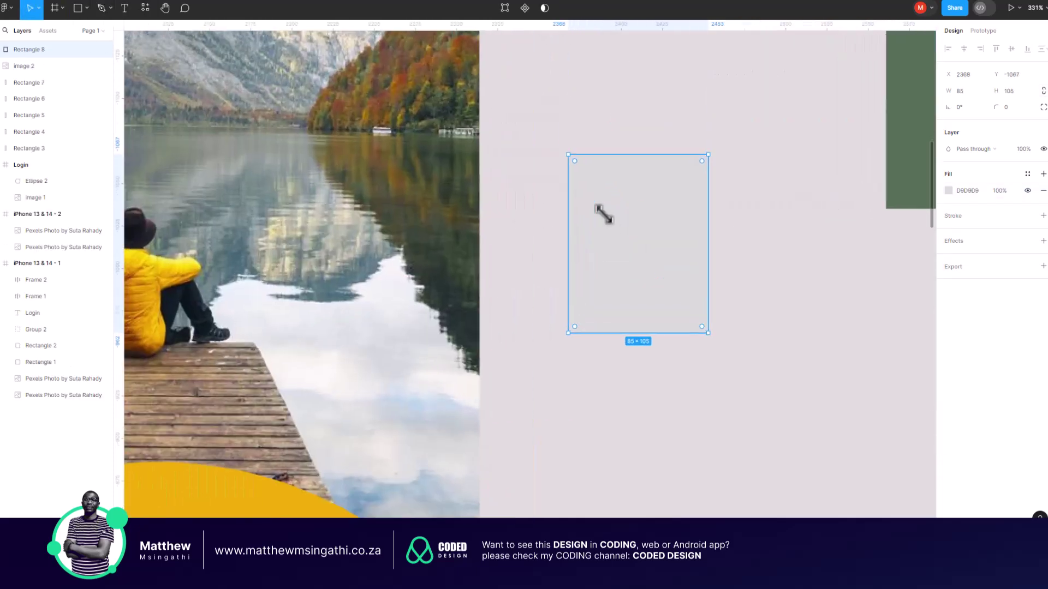
scroll(603, 215, "left", 3)
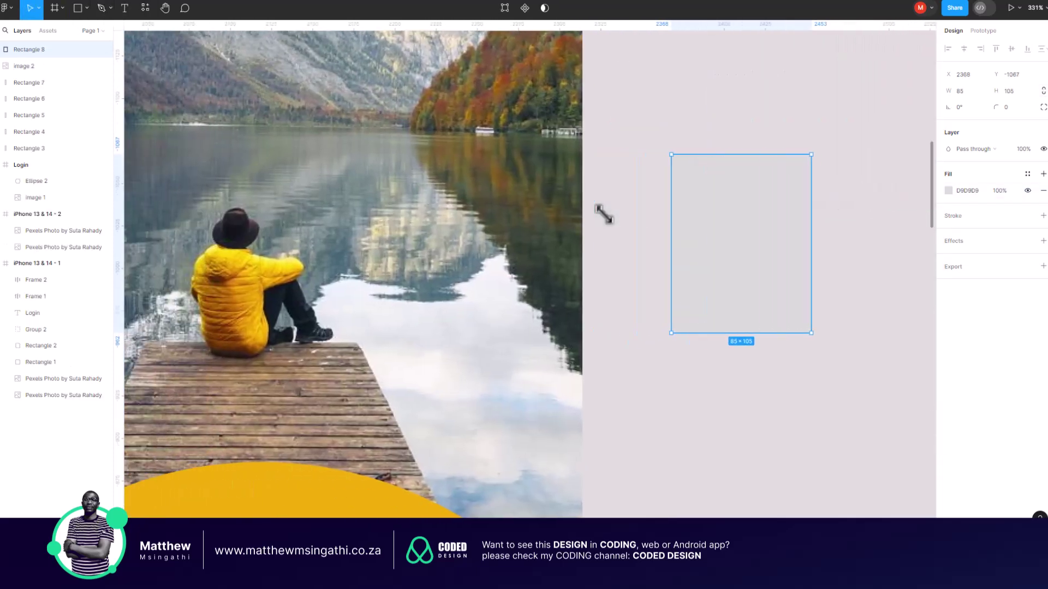
- Fill the new rectangle with the yellow F1AE07 sampled from the Login frame's ellipse
left_click(947, 191)
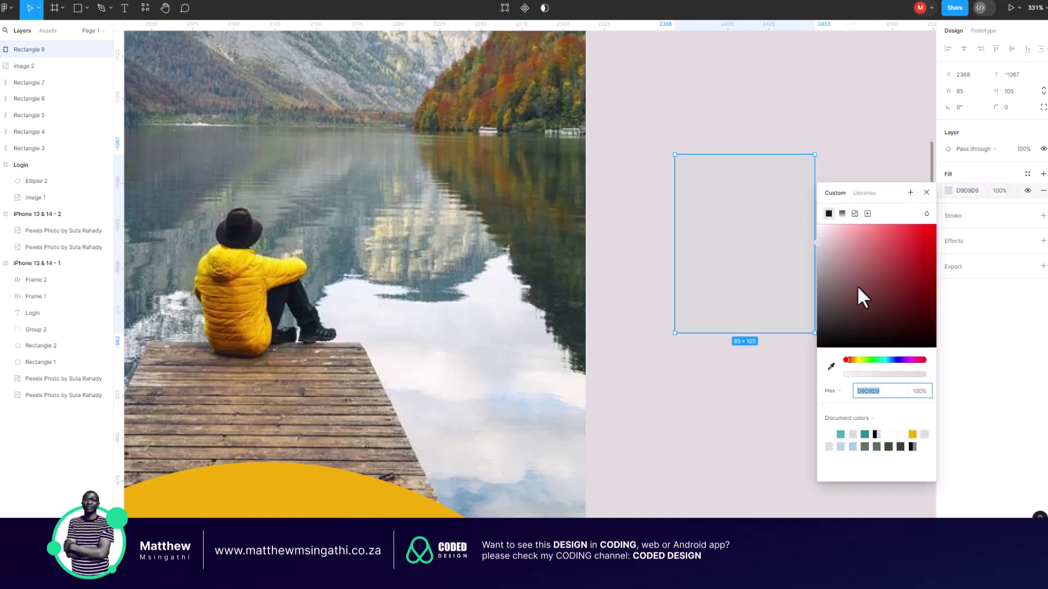
left_click(831, 366)
left_click(387, 514)
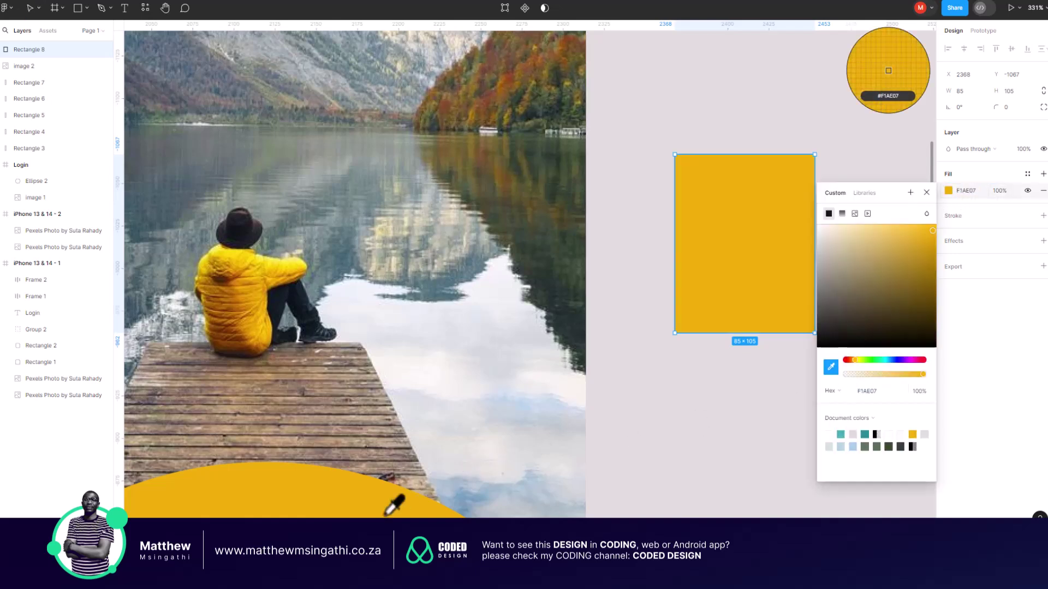
left_click(631, 466)
- Duplicate the yellow rectangle to X 2418, Y -1067 and fill the copy with brown 955009 sampled from the jacket's lower edge
left_click(736, 300)
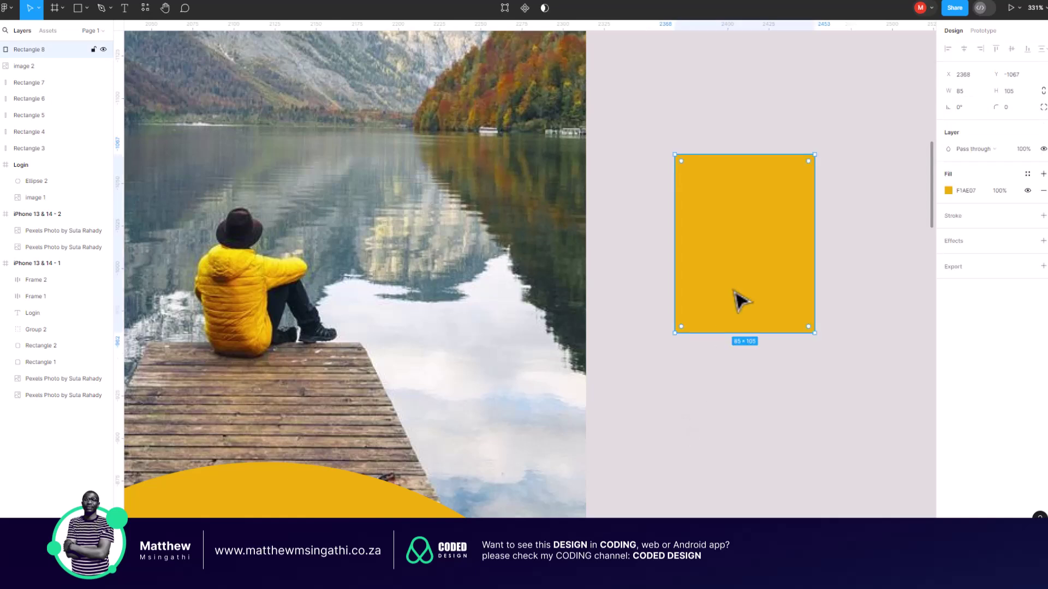
left_click_drag(735, 296, 856, 277)
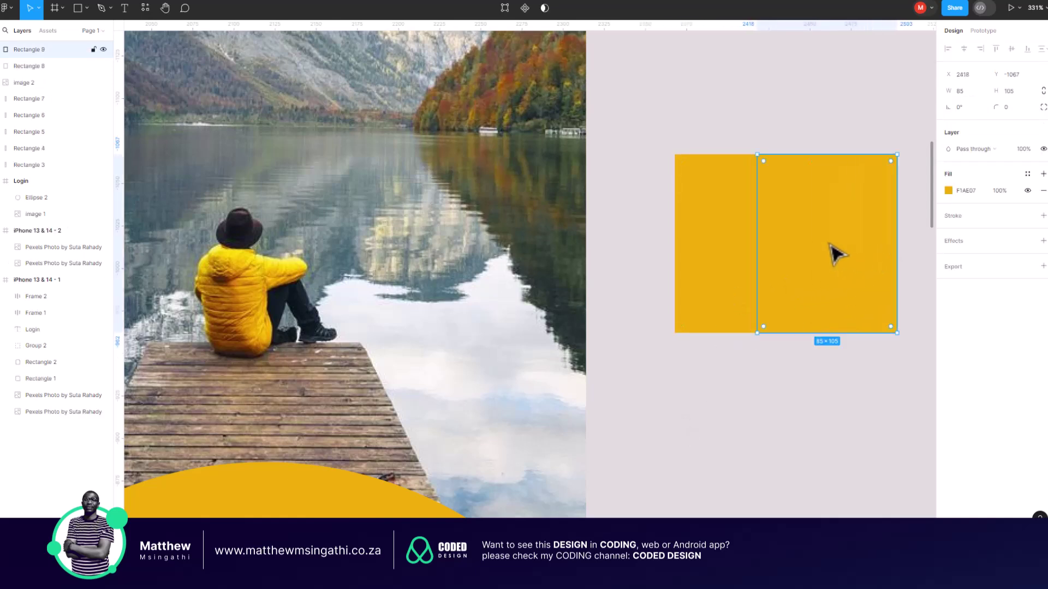
left_click(948, 192)
left_click(832, 368)
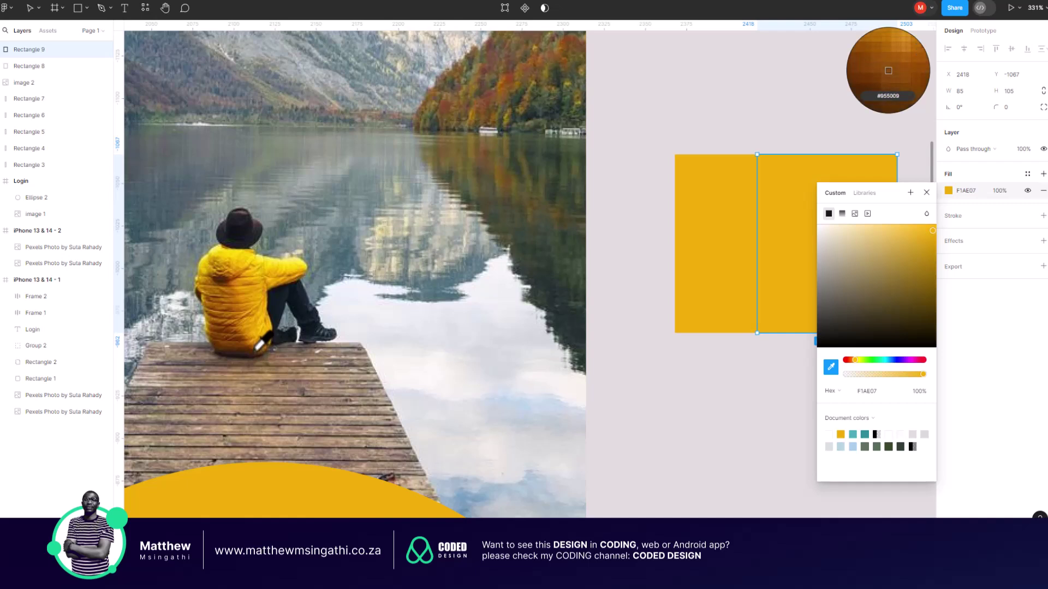
left_click(264, 342)
scroll(728, 269, "right", 3)
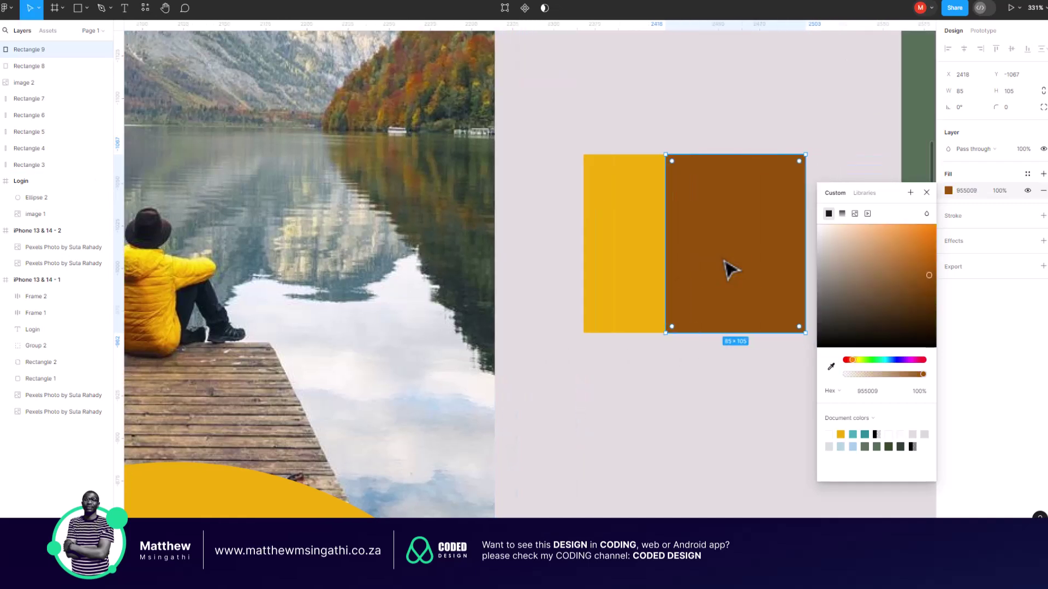
- Duplicate the brown rectangle and move the copy to X 2463, Y -1067, overlapping its original
left_click(713, 103)
left_click(721, 202)
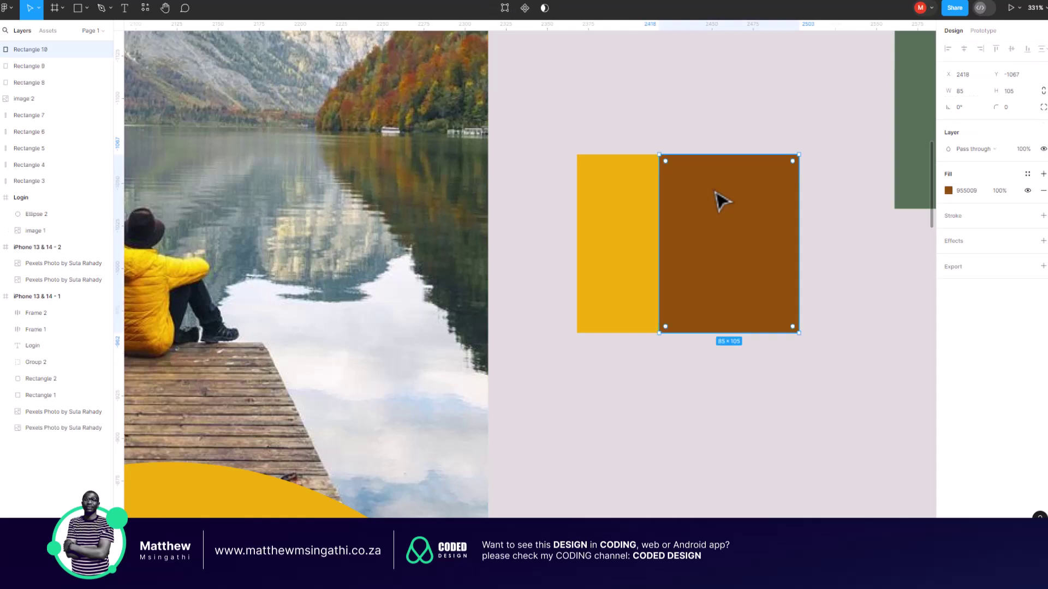
left_click_drag(719, 202, 792, 198)
scroll(793, 199, "left", 3)
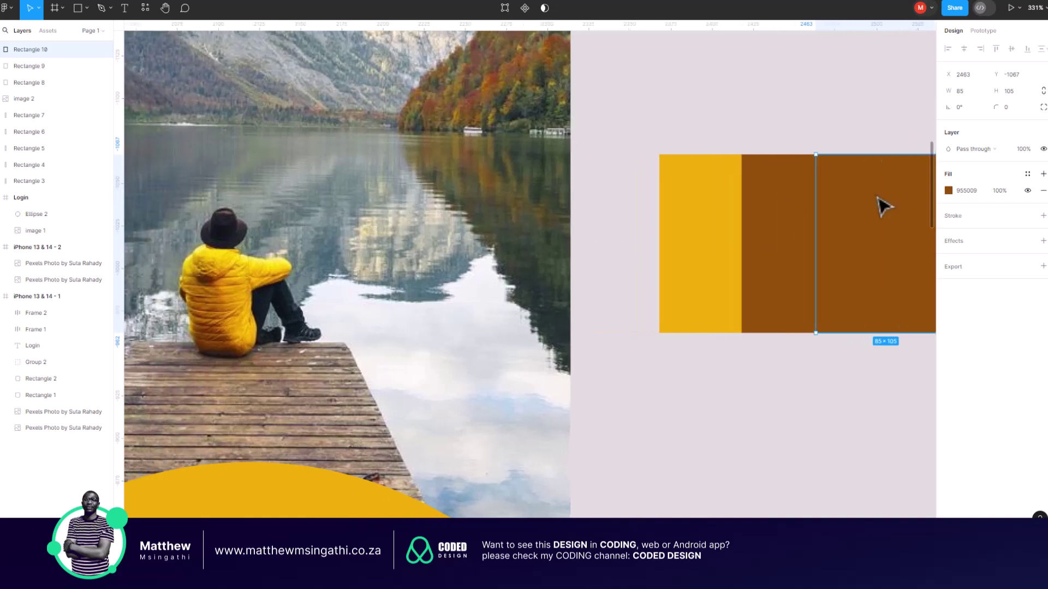
- Try the browns 714701 and 693402, sampled from the yellow jacket, as the fill of the third rectangle
left_click(948, 191)
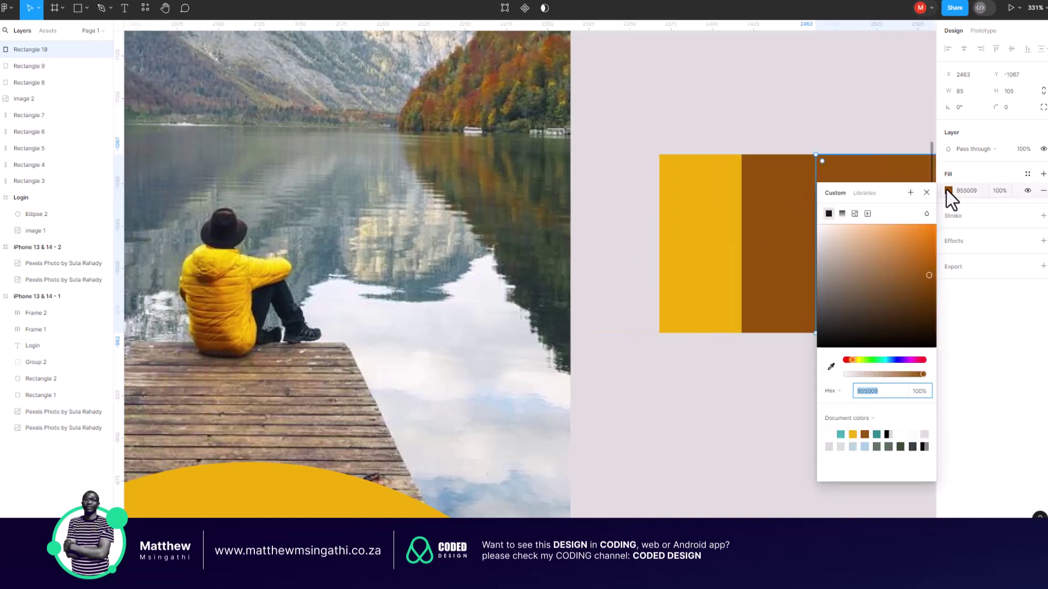
left_click(830, 367)
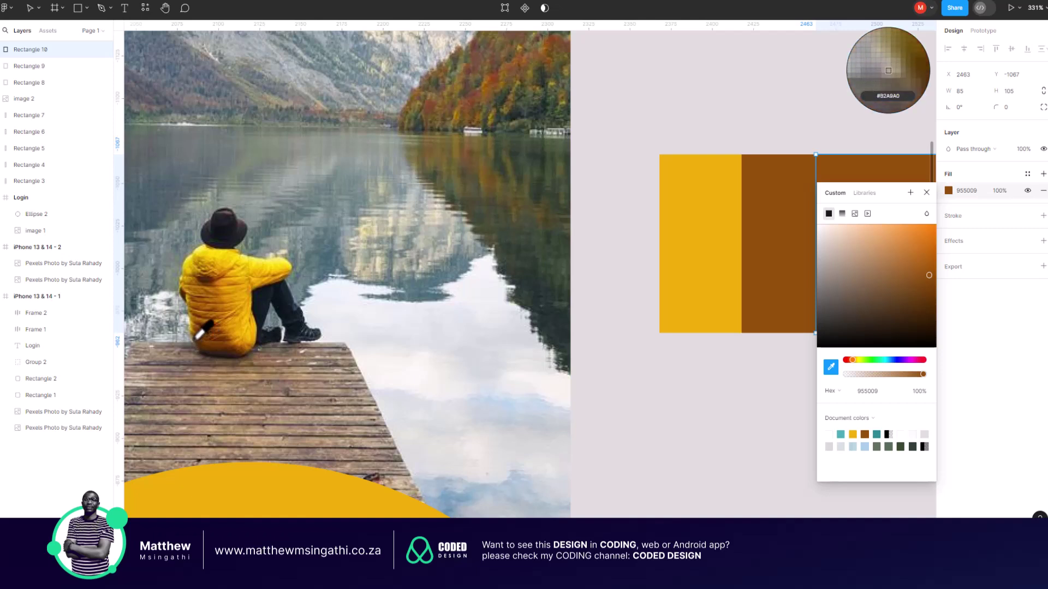
left_click(201, 339)
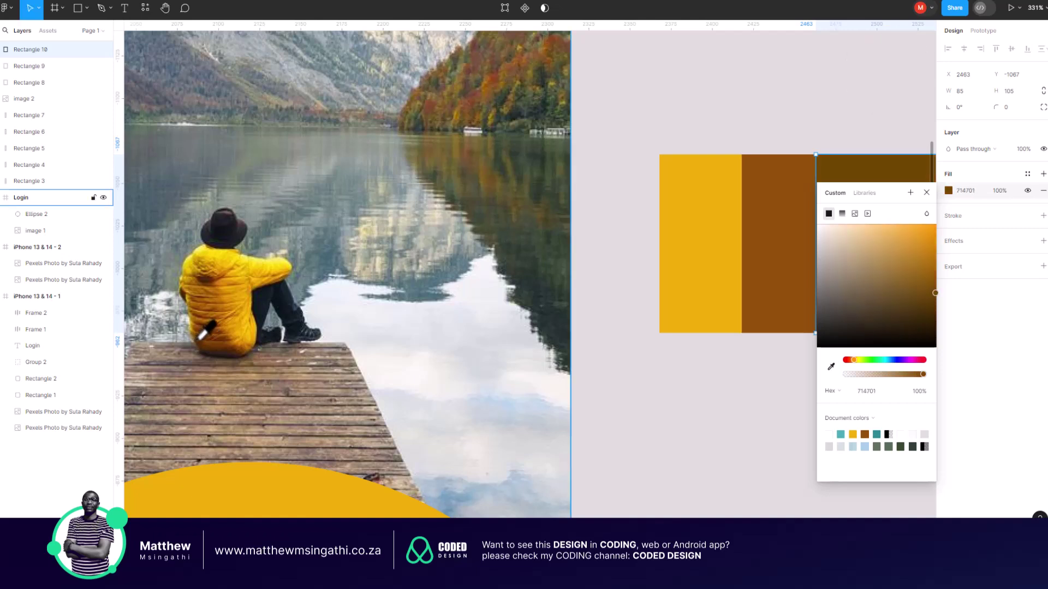
left_click(830, 366)
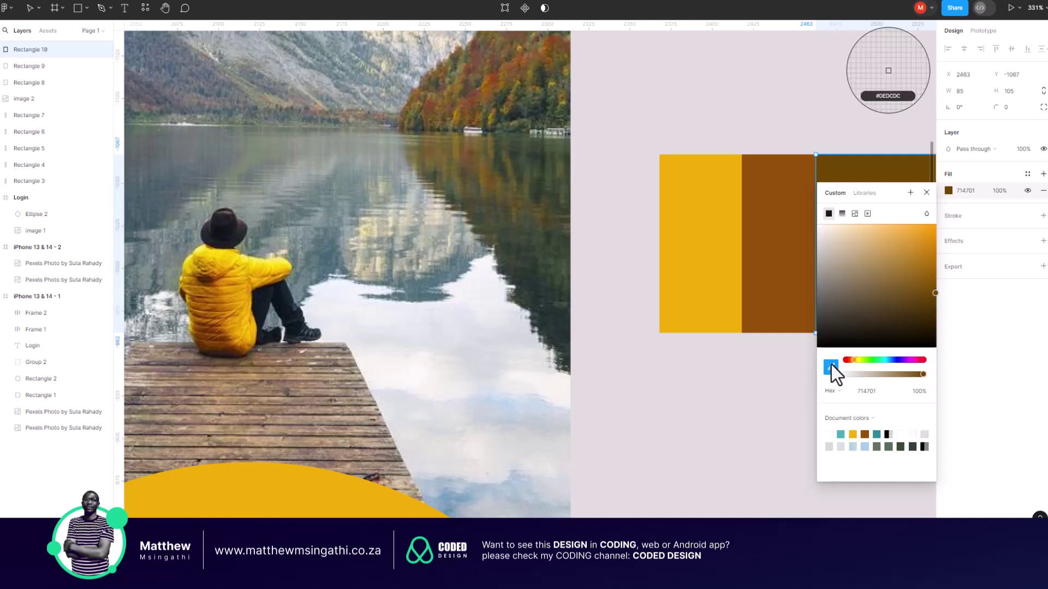
left_click(209, 280)
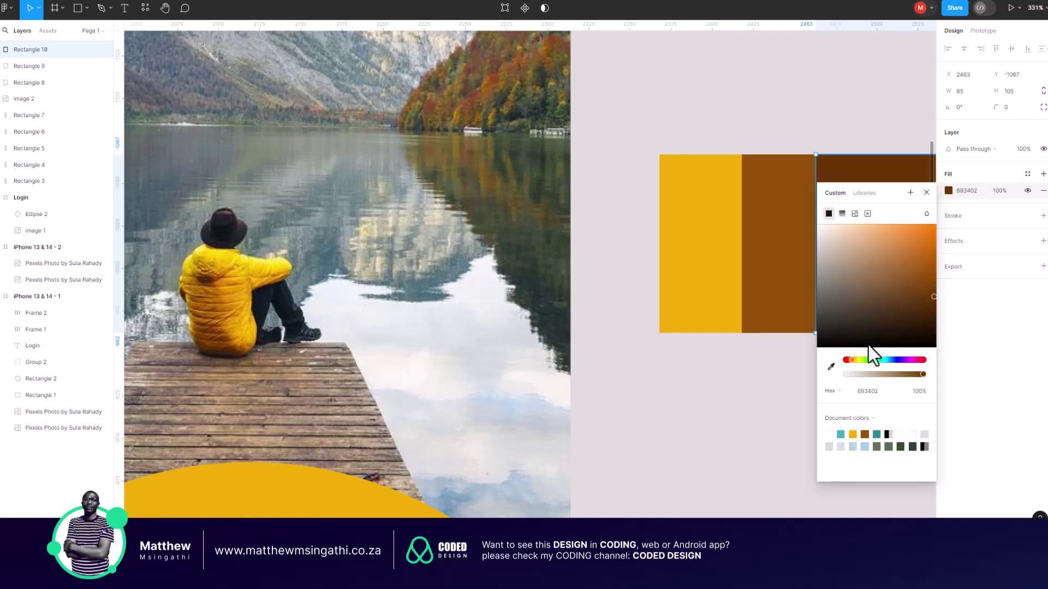
- Fill the third rectangle with dark brown 3F231A sampled where the jacket meets the pier
left_click(831, 366)
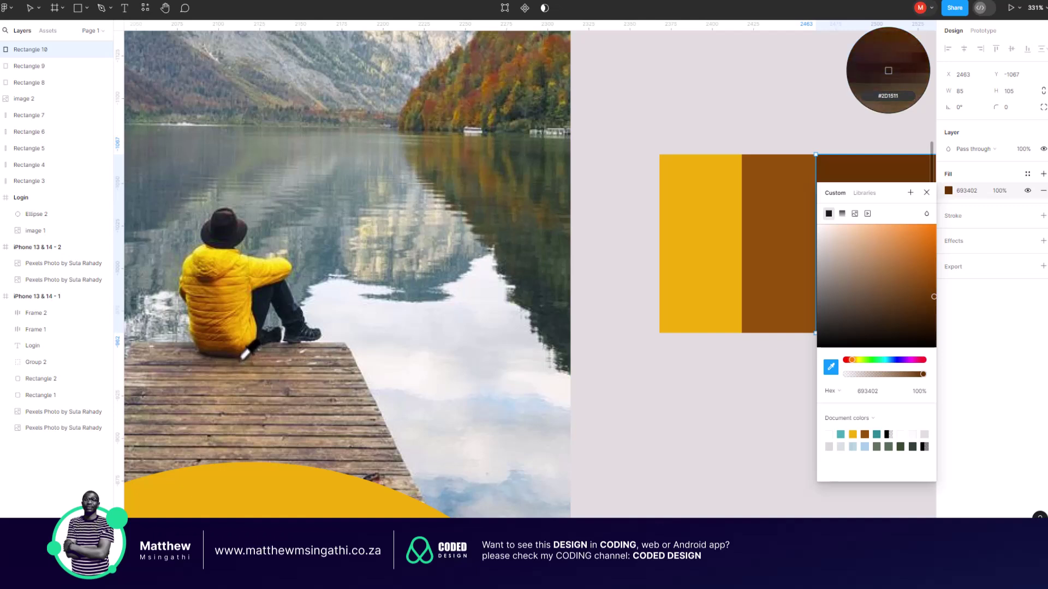
left_click(245, 352)
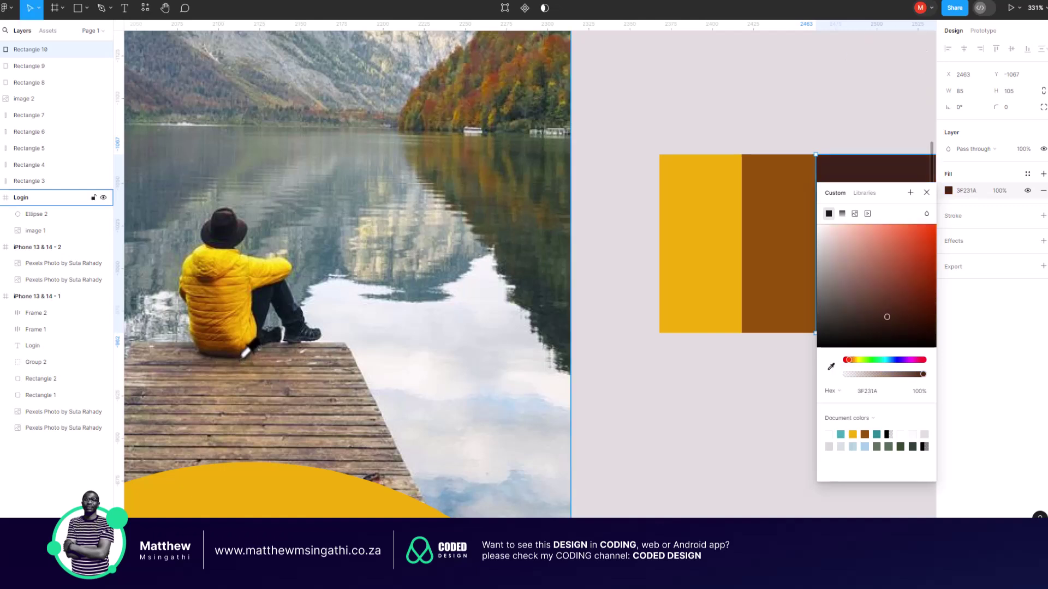
left_click(673, 451)
- Move the yellow, brown and dark brown rectangles down together to about X 2362, Y -960
scroll(627, 402, "down", 3)
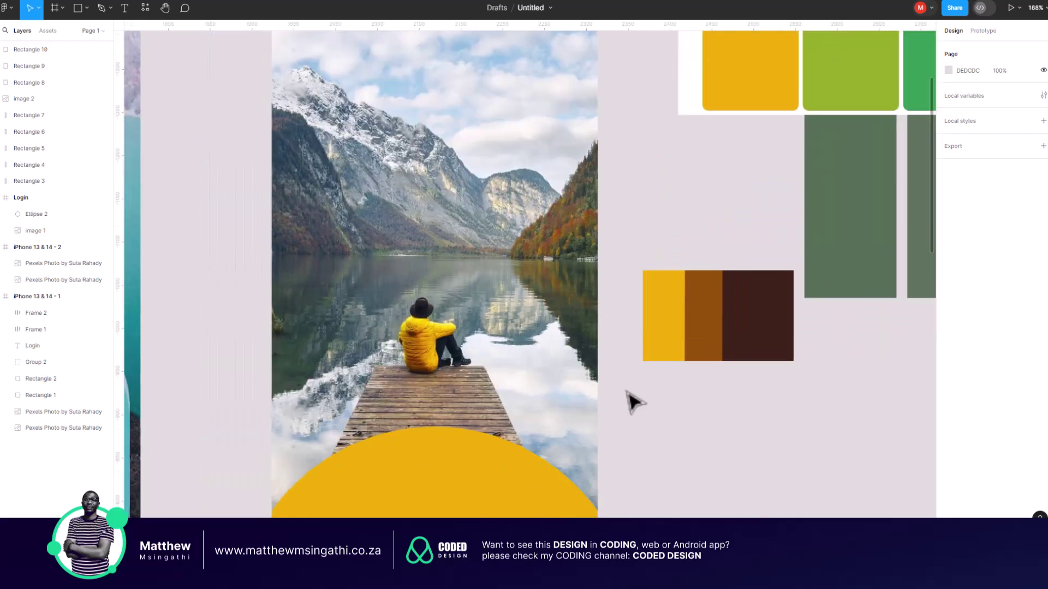
left_click(848, 278)
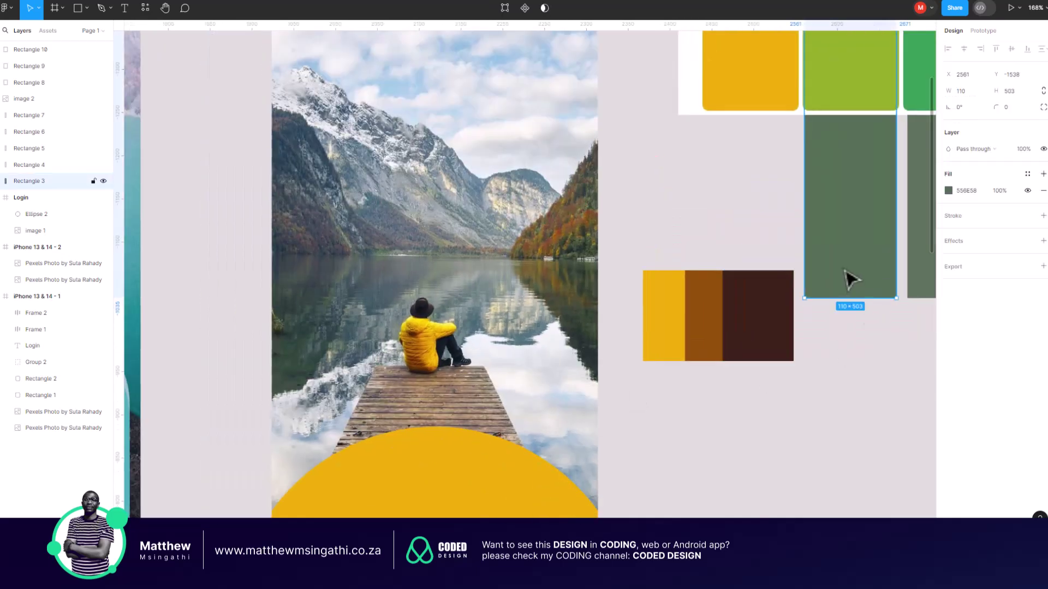
left_click_drag(634, 232, 756, 376)
left_click_drag(744, 316, 739, 410)
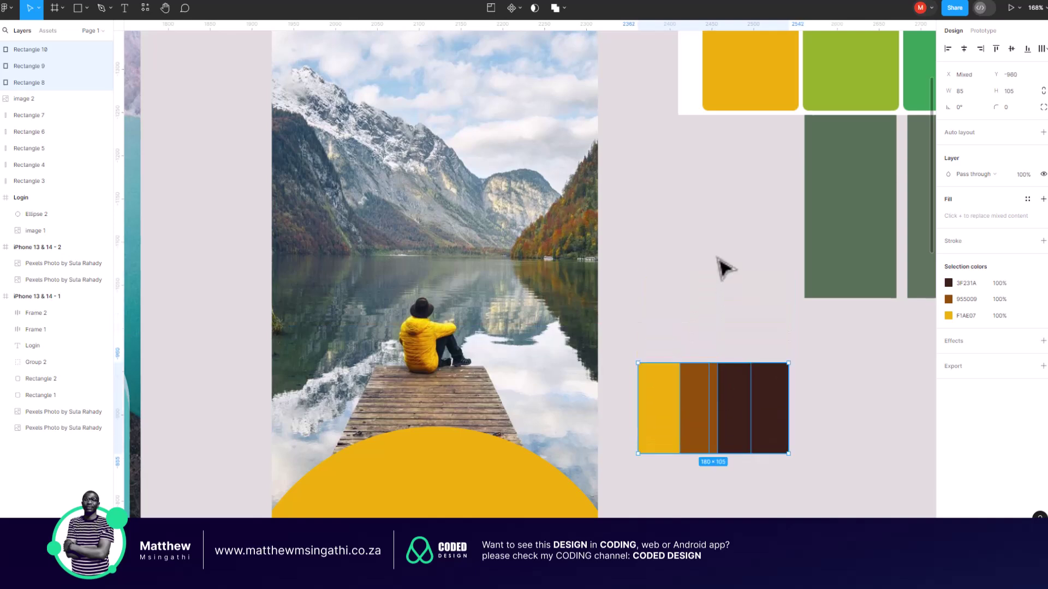
left_click(718, 259)
- Compare the generated palette and its rectangles with the three sampled swatches and the Login frame
scroll(718, 259, "down", 5)
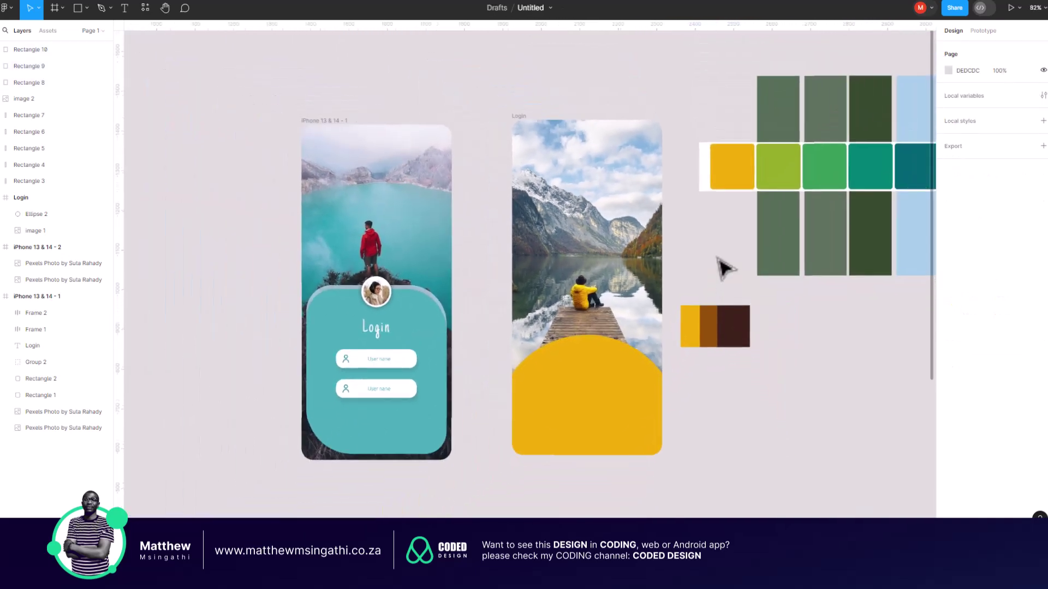
scroll(718, 259, "down", 1)
scroll(779, 362, "right", 5)
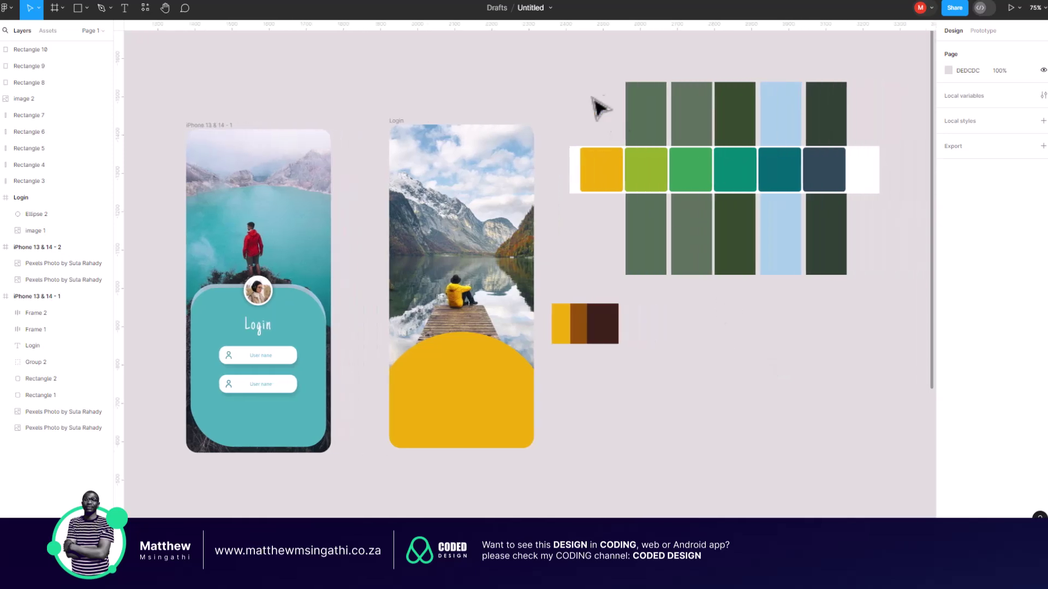
left_click_drag(572, 70, 893, 271)
left_click(867, 330)
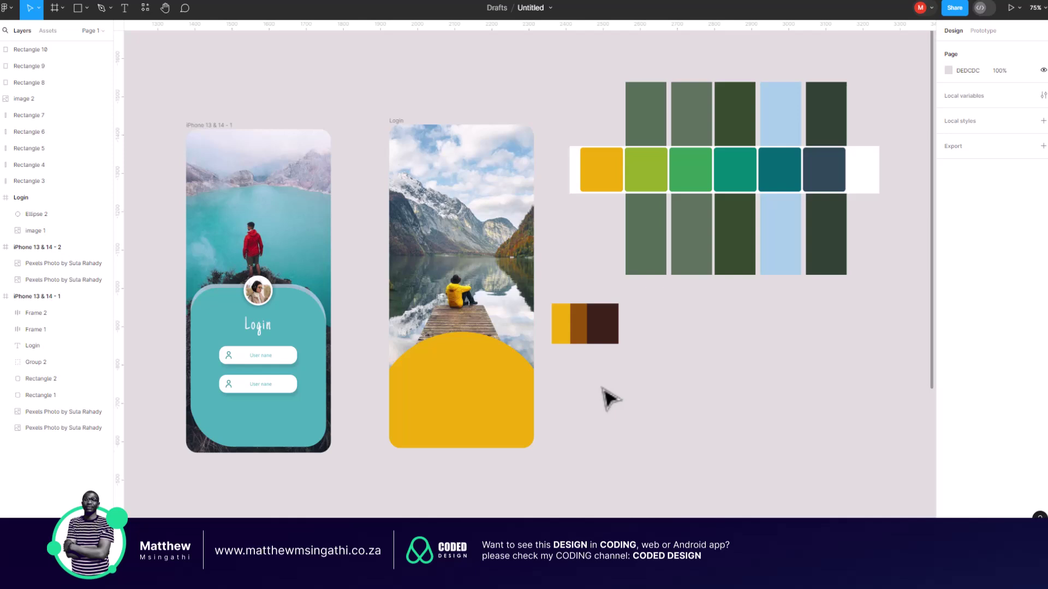
left_click(498, 337)
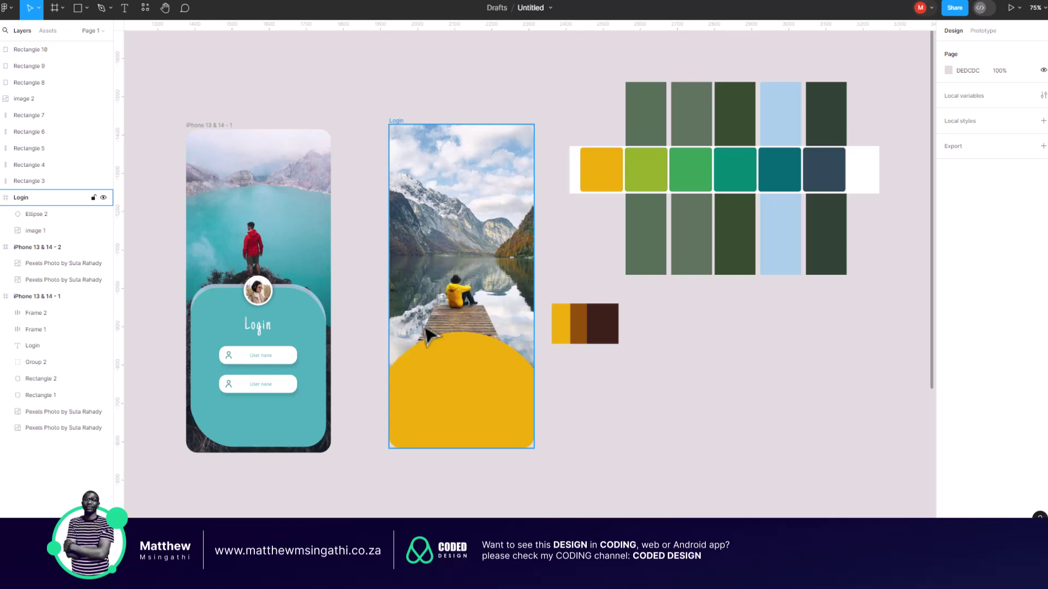
key("Escape")
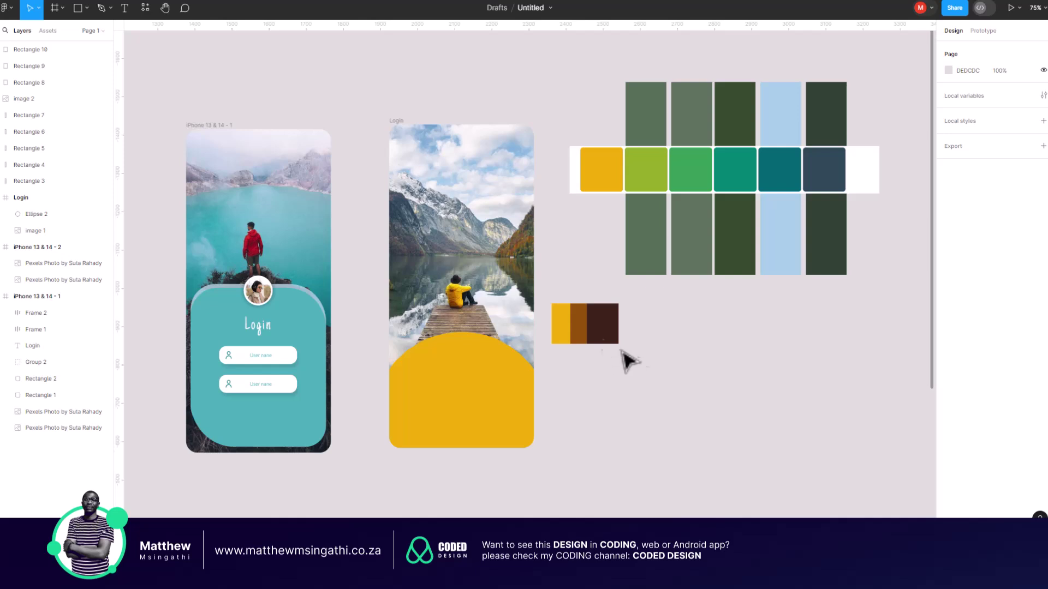
left_click_drag(630, 353, 549, 301)
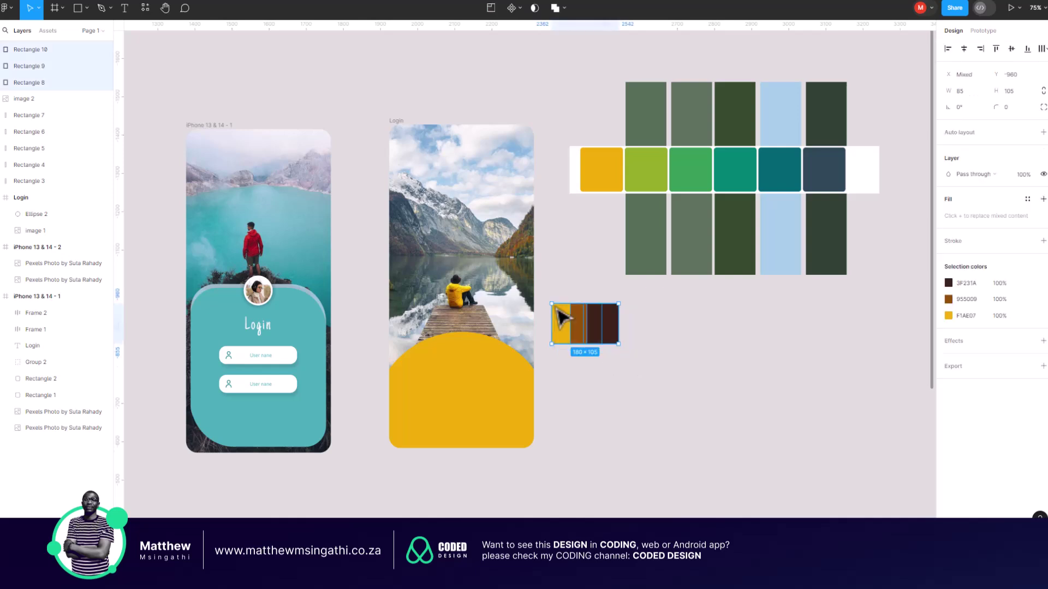
left_click(634, 346)
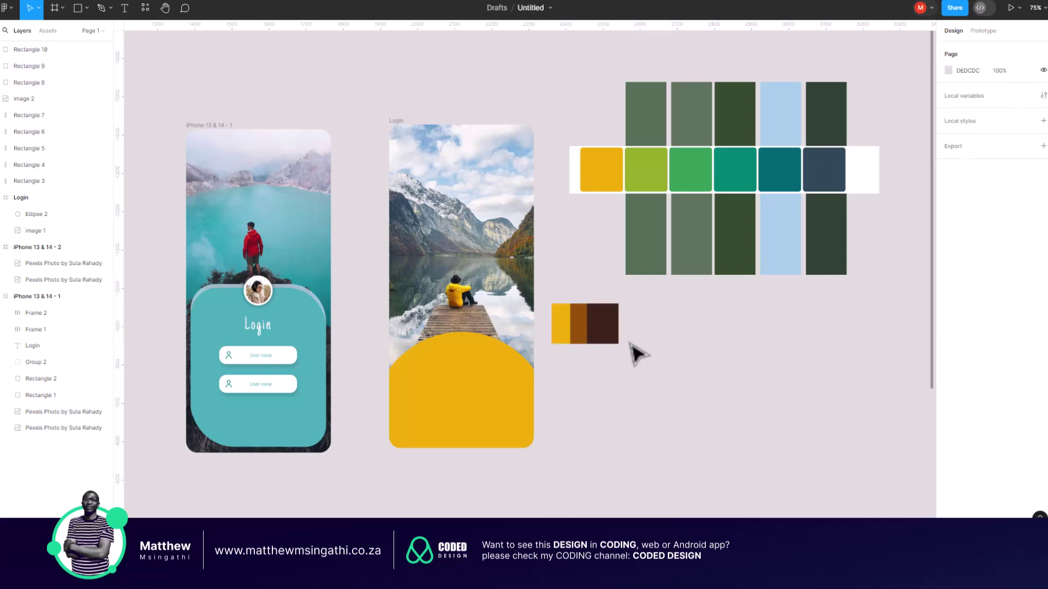
- Duplicate the dark brown rectangle and shrink the copy to 57 × 42 around its centre, at X 2471, Y -922
scroll(635, 342, "up", 5)
left_click(578, 304)
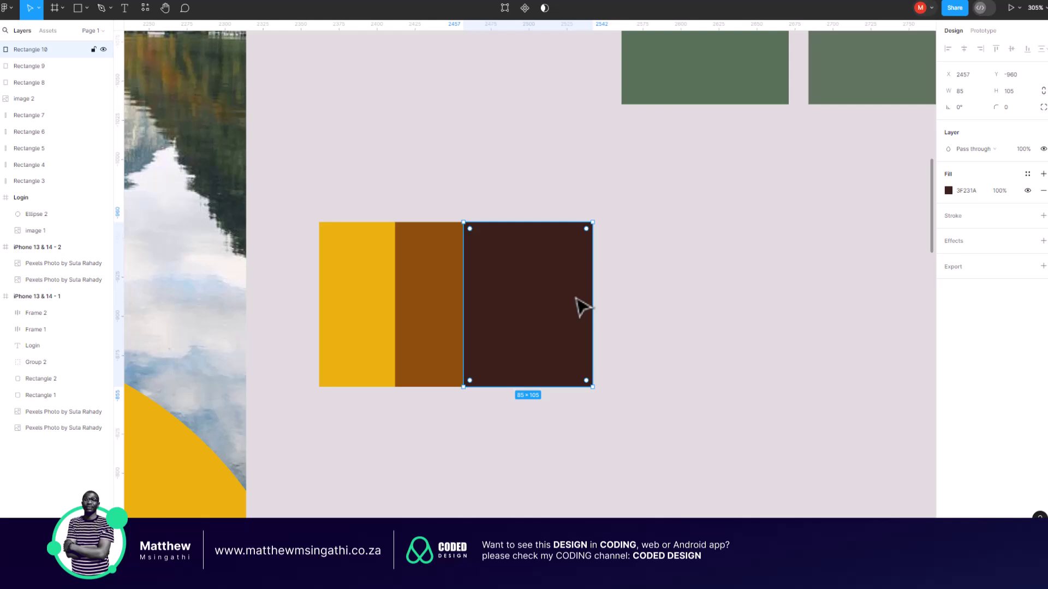
key("ctrl+d")
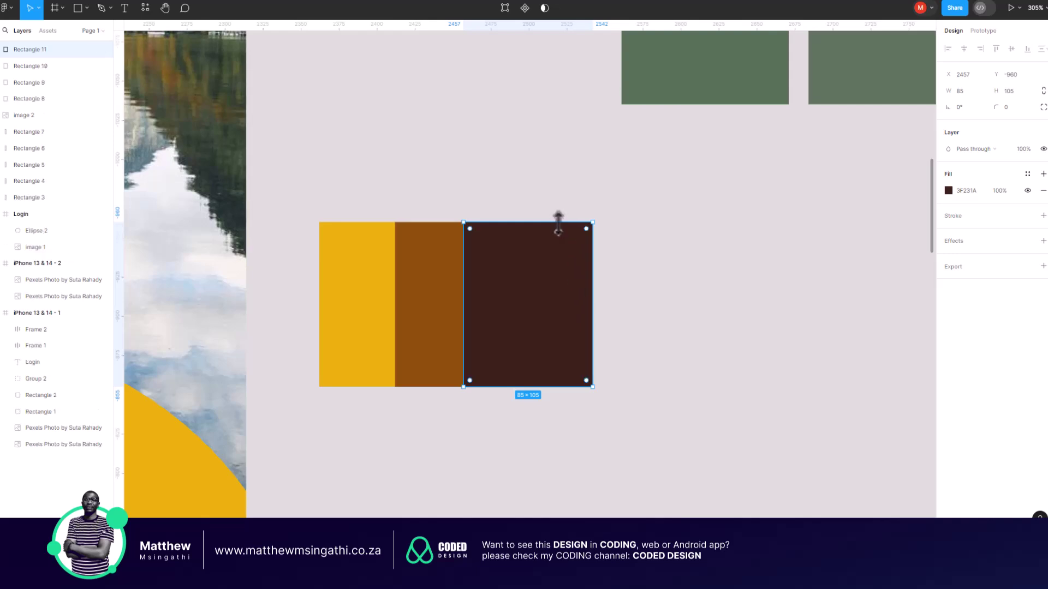
left_click_drag(557, 236, 545, 309)
- Fill the small rectangle inside the dark brown swatch with white FFFFFF
left_click(953, 191)
left_click(945, 191)
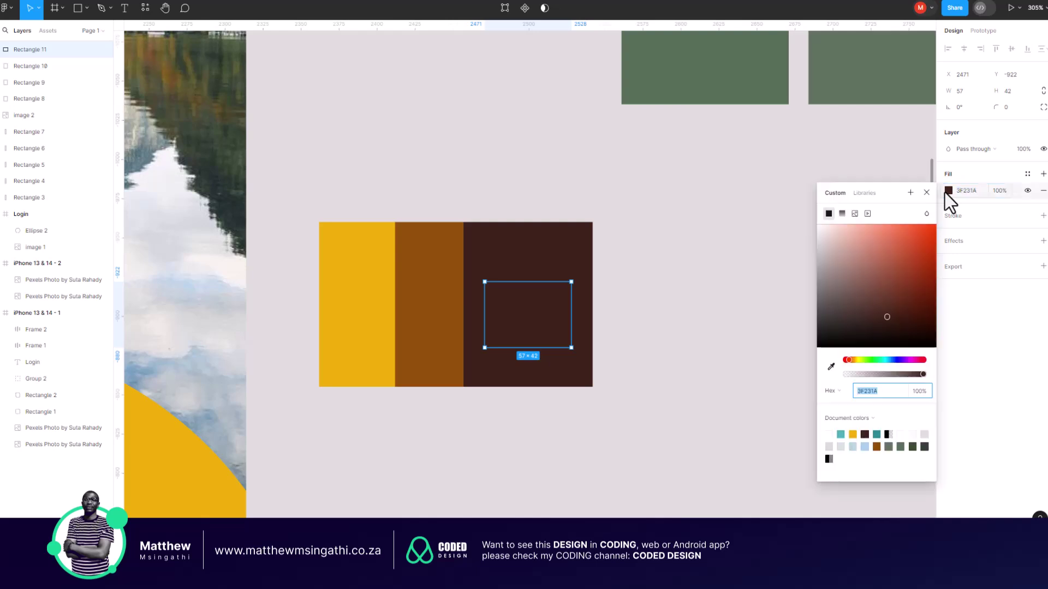
left_click_drag(887, 316, 804, 219)
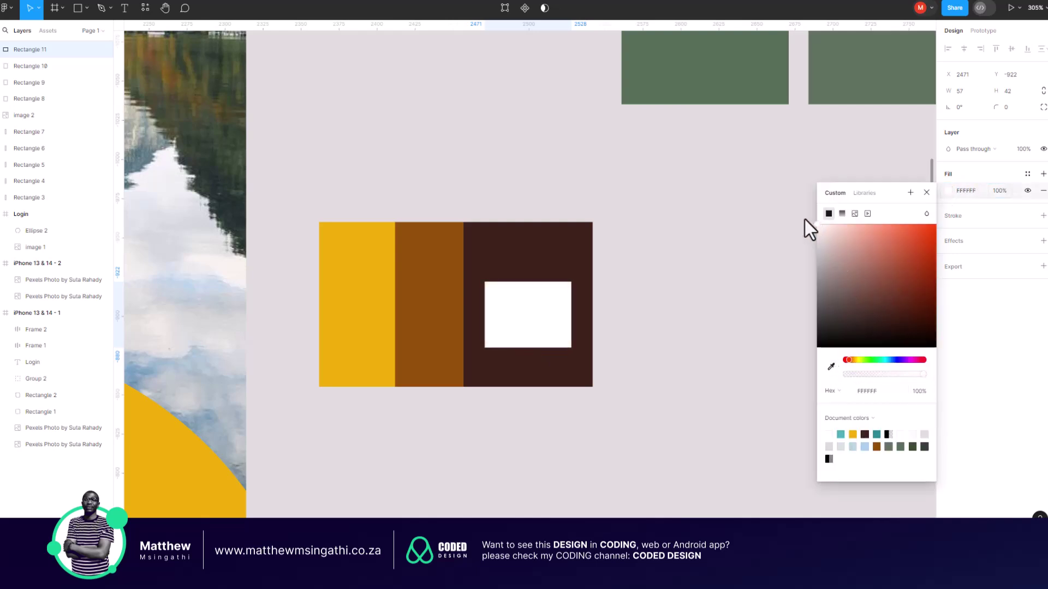
left_click(681, 205)
- Duplicate the small white rectangle to X 2398, Y -924 over the brown swatch and fill the copy with black 000000
left_click(543, 299)
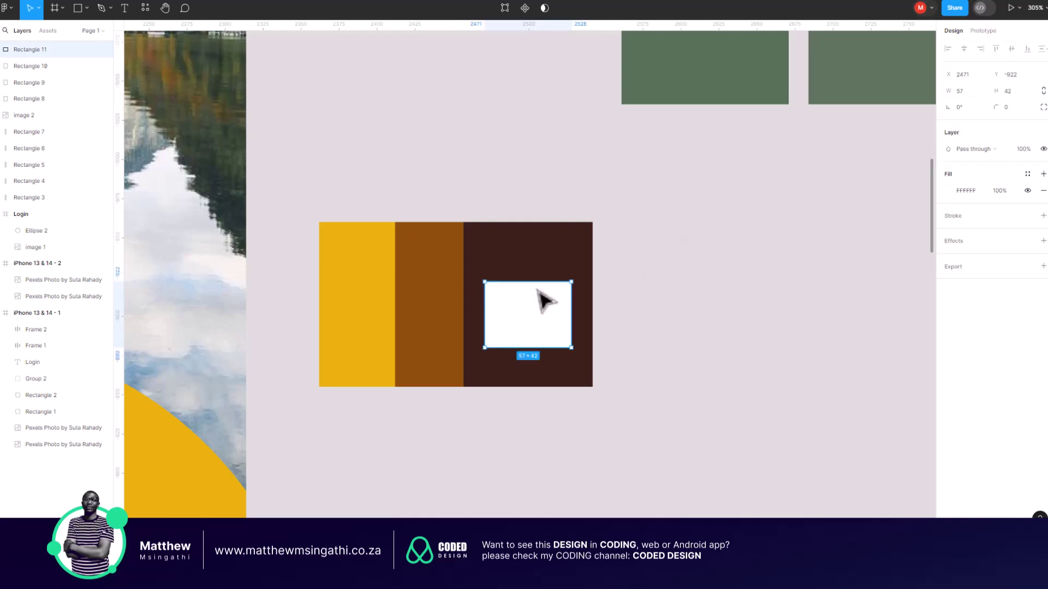
left_click_drag(543, 299, 432, 297)
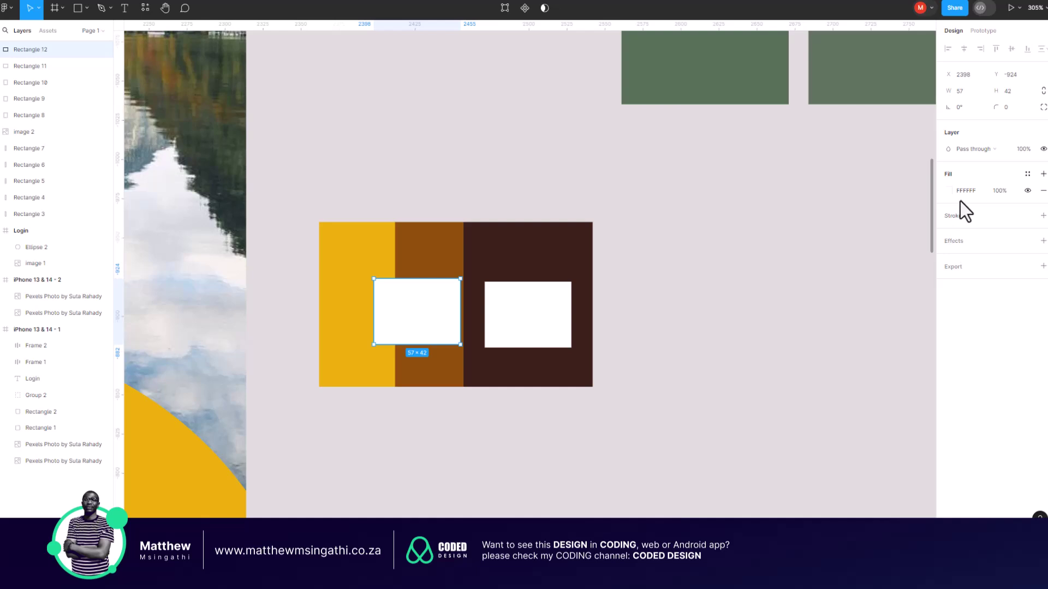
left_click(950, 191)
left_click_drag(819, 228, 935, 352)
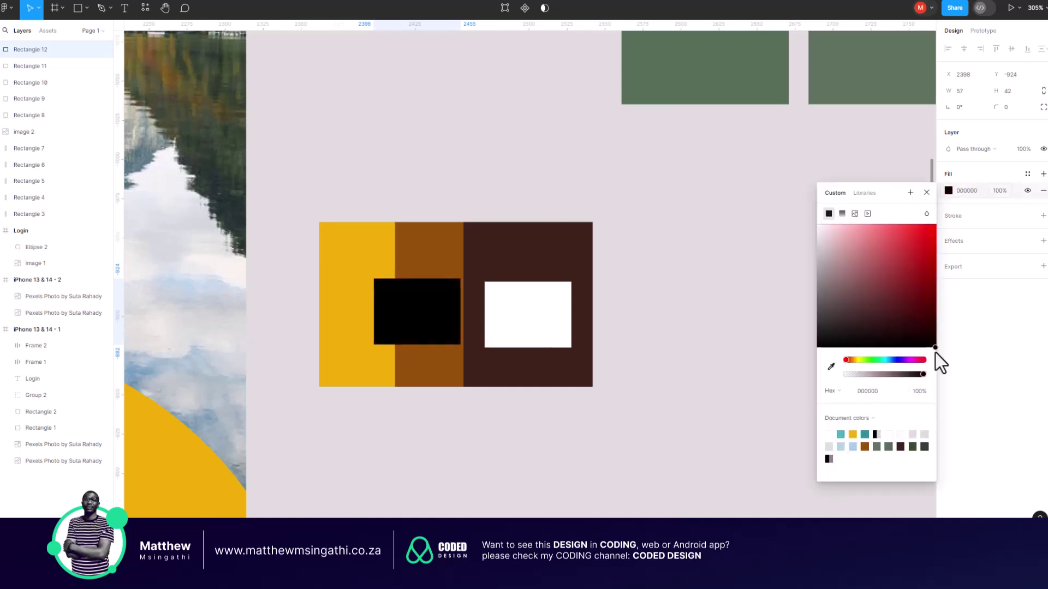
left_click(789, 362)
scroll(789, 362, "left", 3)
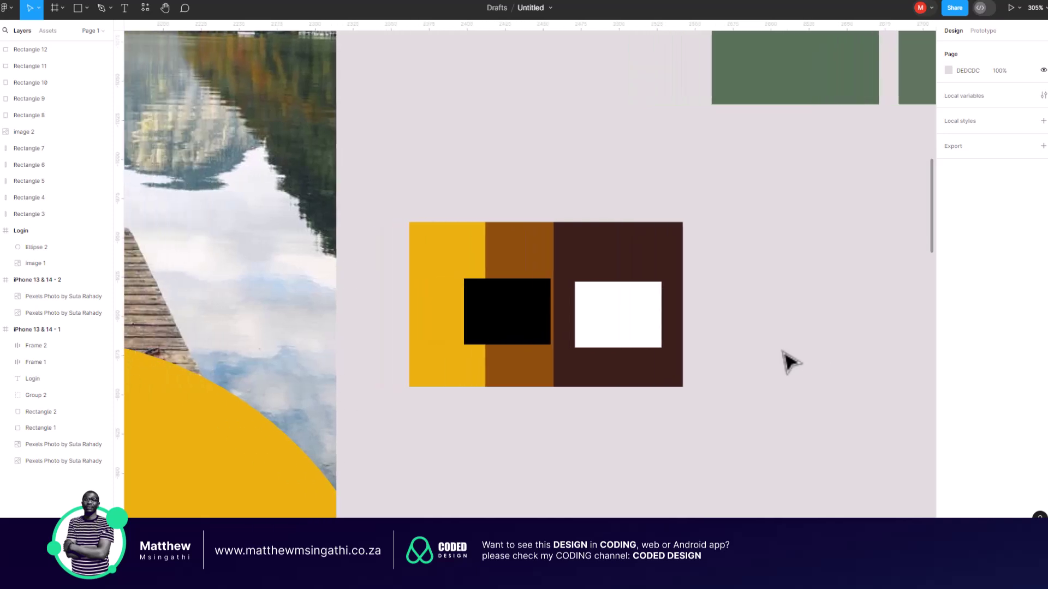
scroll(789, 362, "up", 3)
scroll(789, 362, "left", 4)
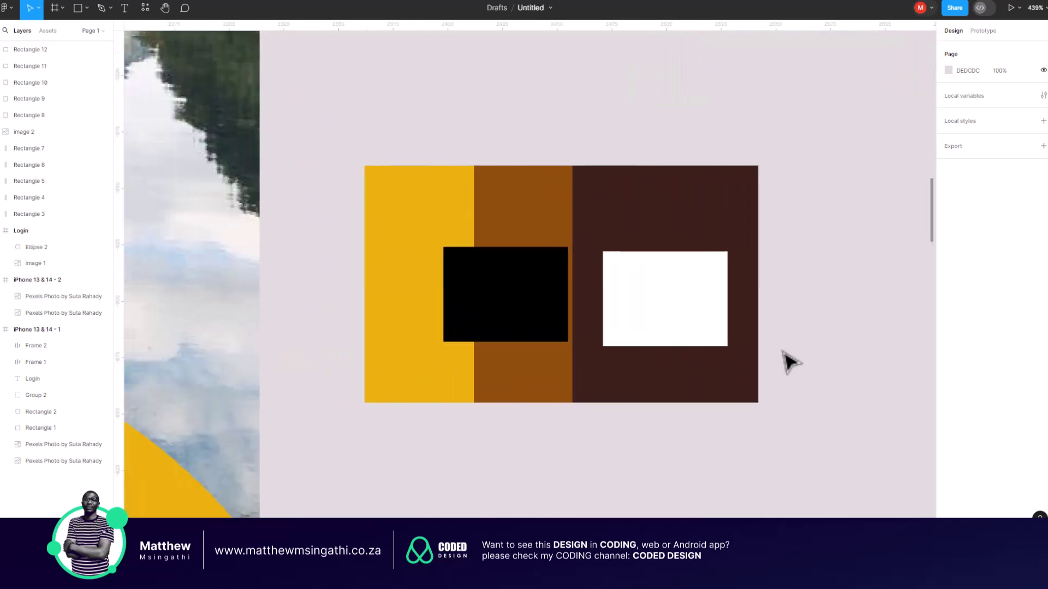
scroll(789, 362, "down", 3)
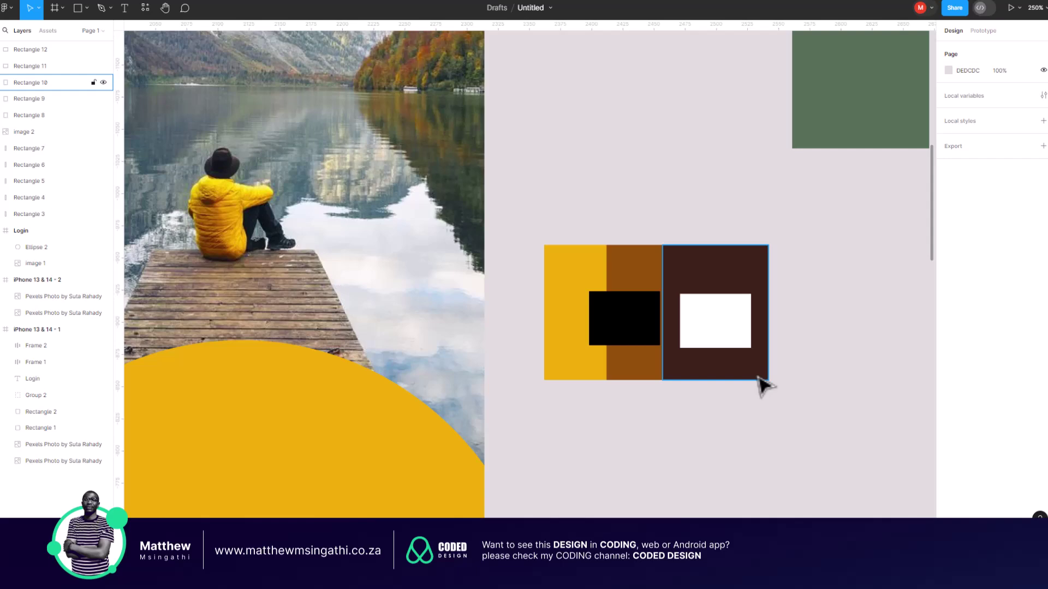
scroll(762, 383, "down", 4)
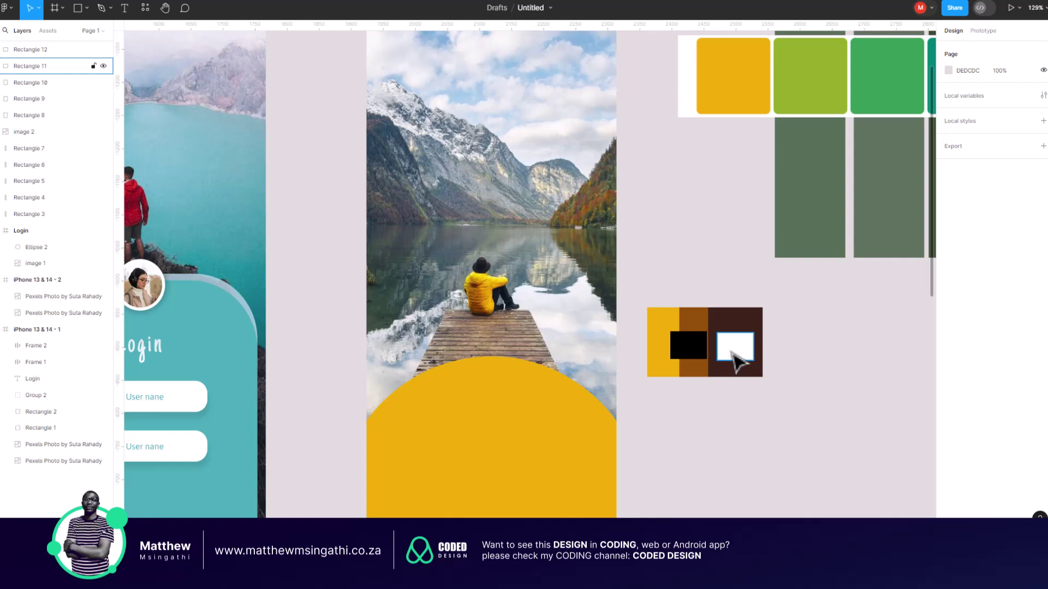
scroll(737, 360, "down", 5)
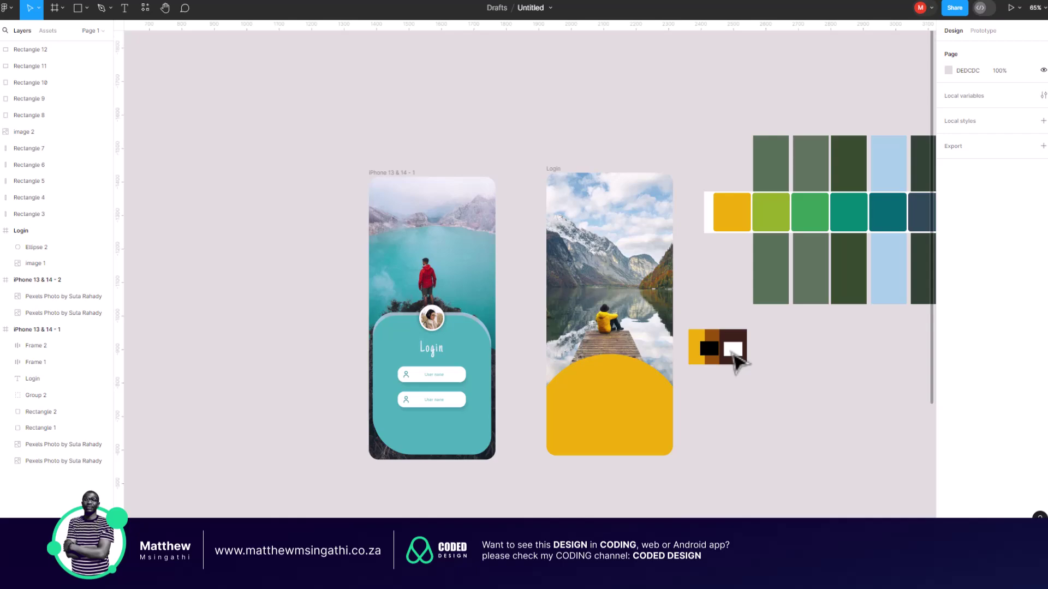
- Delete the small white and small black rectangles lying over the brown swatches
scroll(855, 405, "right", 3)
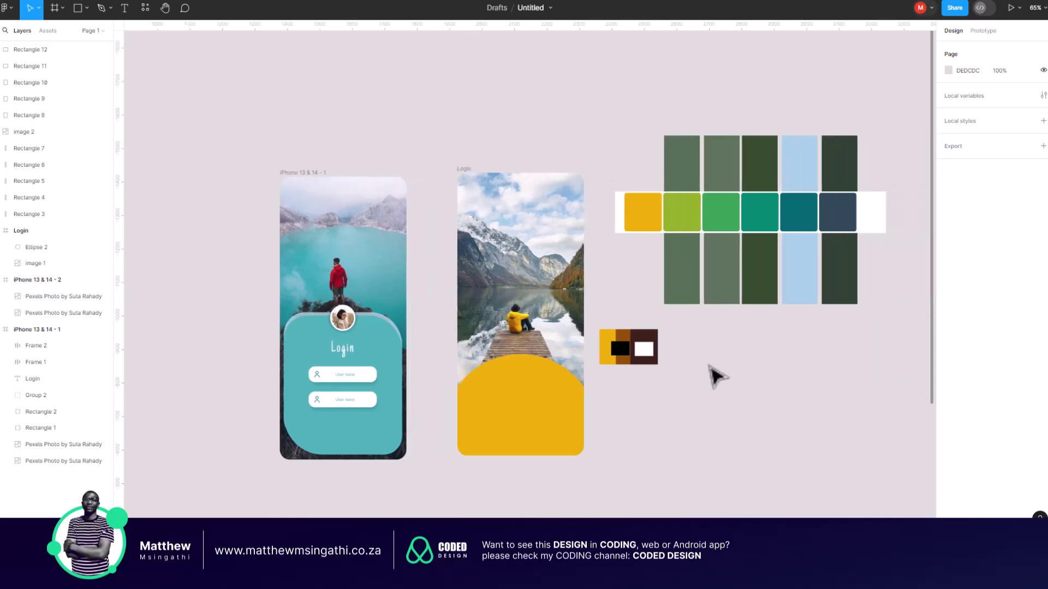
scroll(713, 374, "right", 2)
scroll(597, 347, "up", 5)
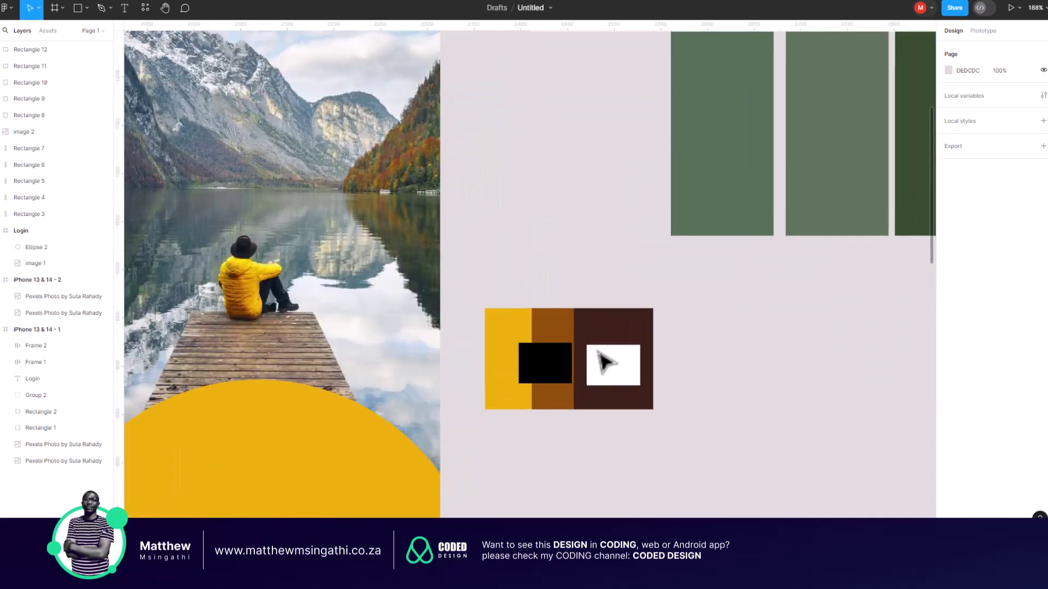
left_click(599, 352)
key("Delete")
left_click(530, 360)
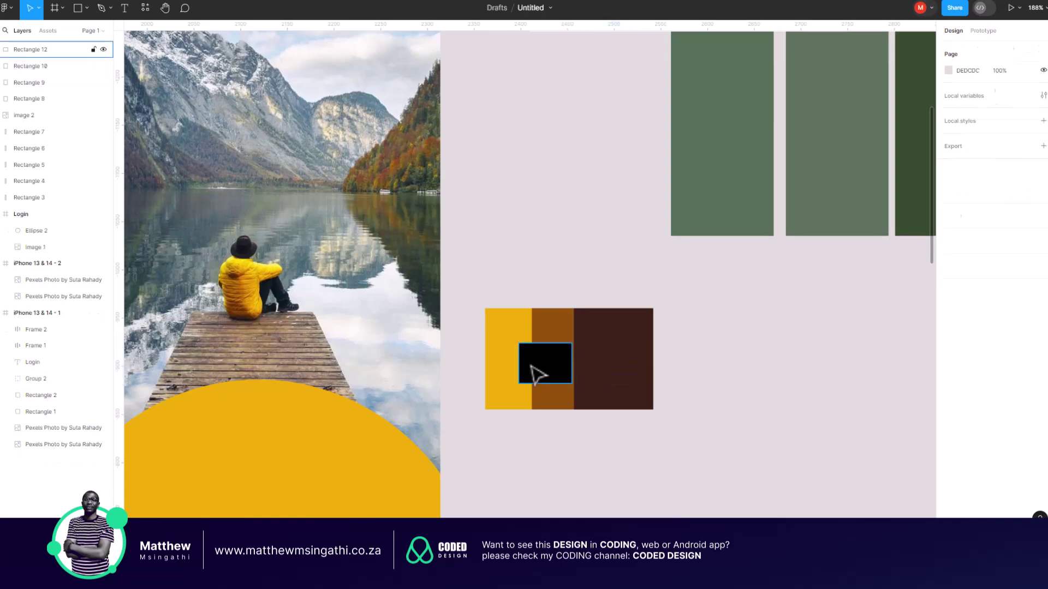
key("Delete")
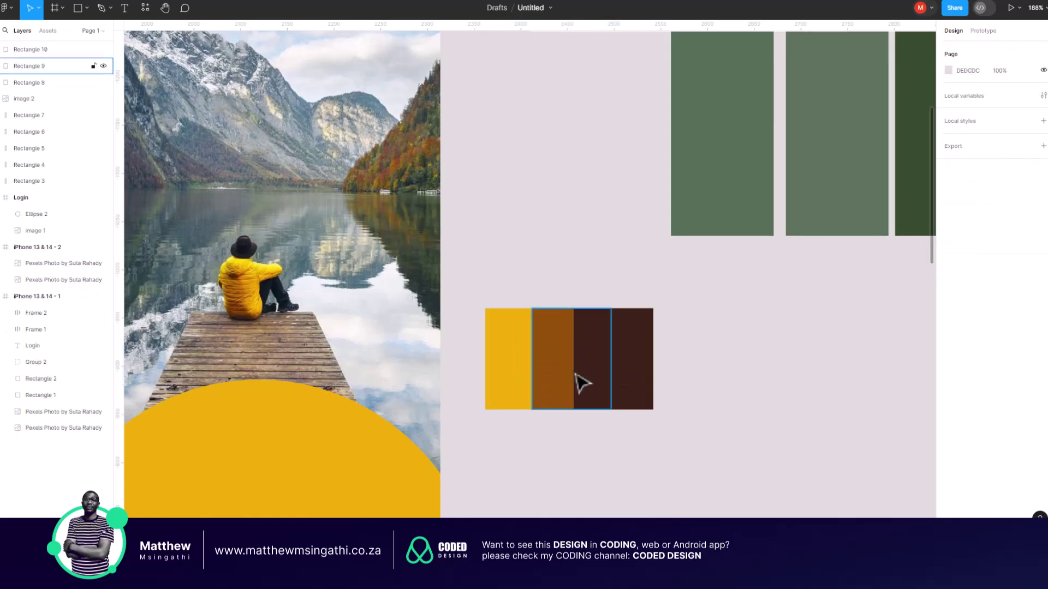
- Move the landscape photo up inside the Login frame so more of the wooden dock shows above the yellow ellipse
scroll(578, 380, "down", 3)
scroll(582, 383, "down", 3)
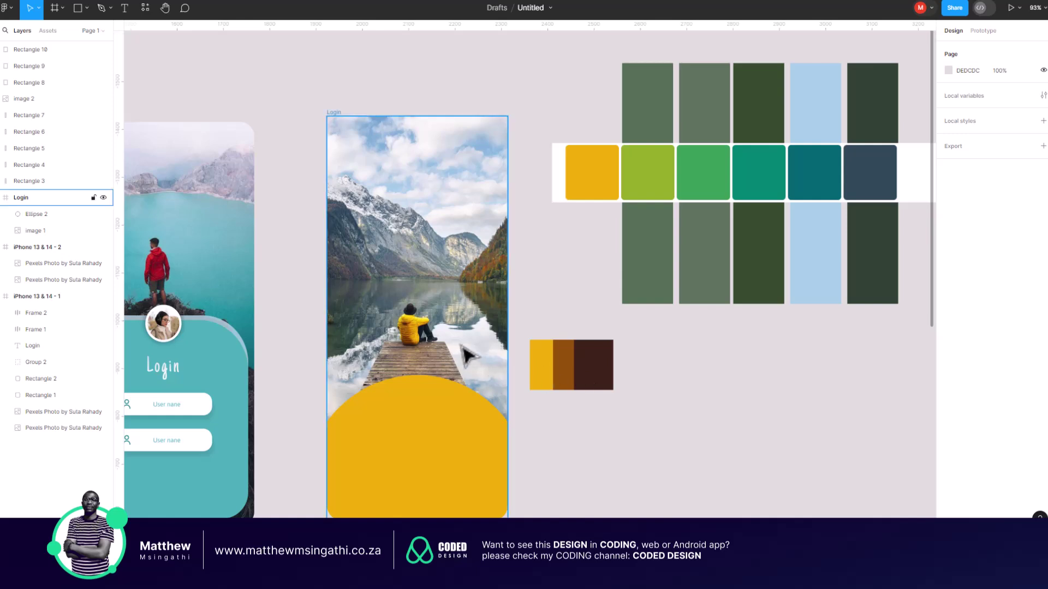
scroll(463, 350, "left", 3)
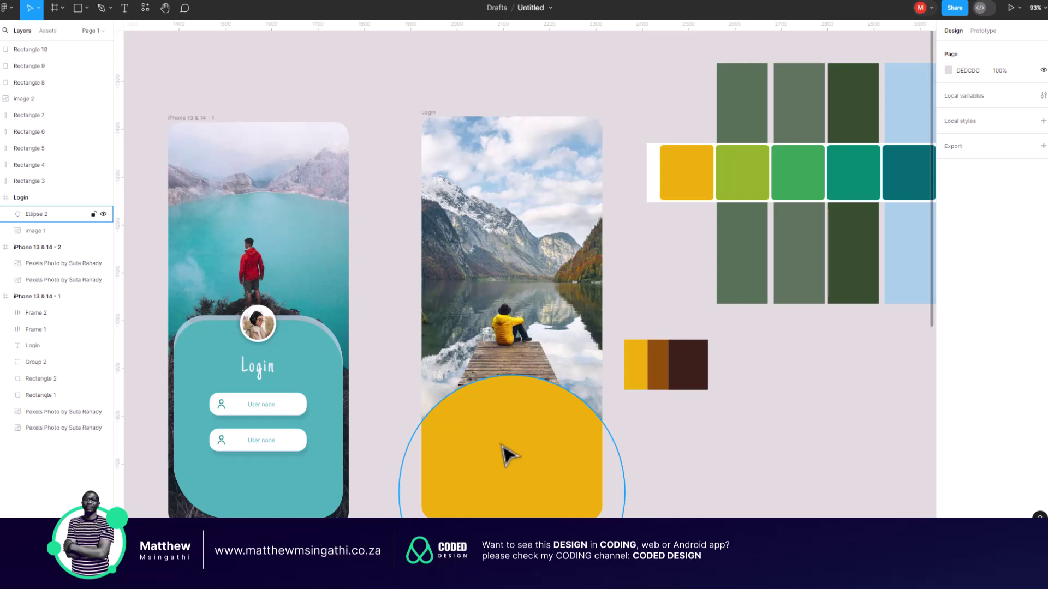
scroll(507, 455, "down", 2)
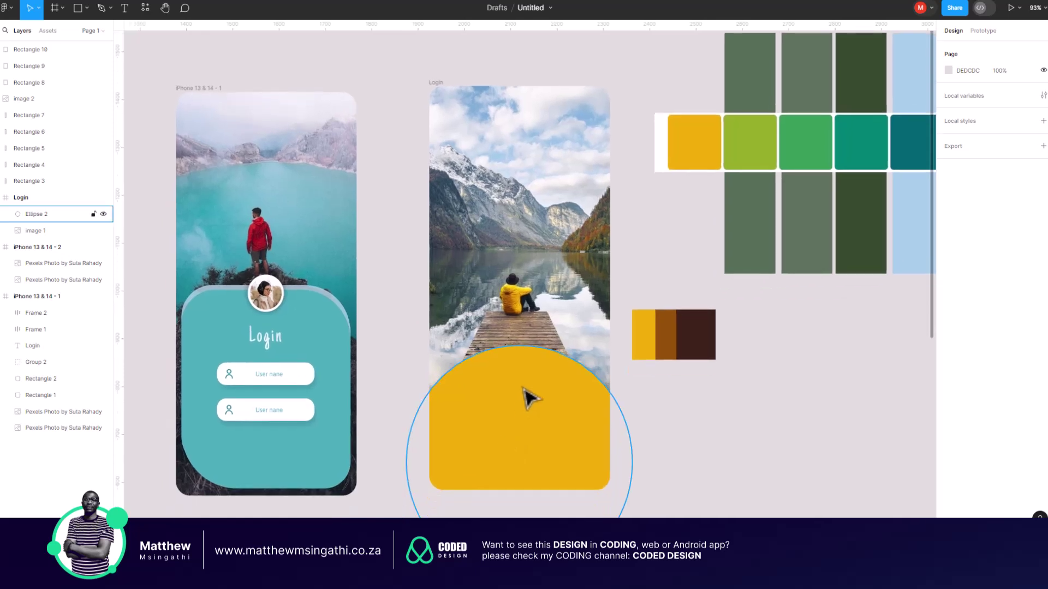
left_click(531, 331)
left_click(529, 287)
left_click_drag(528, 287, 533, 228)
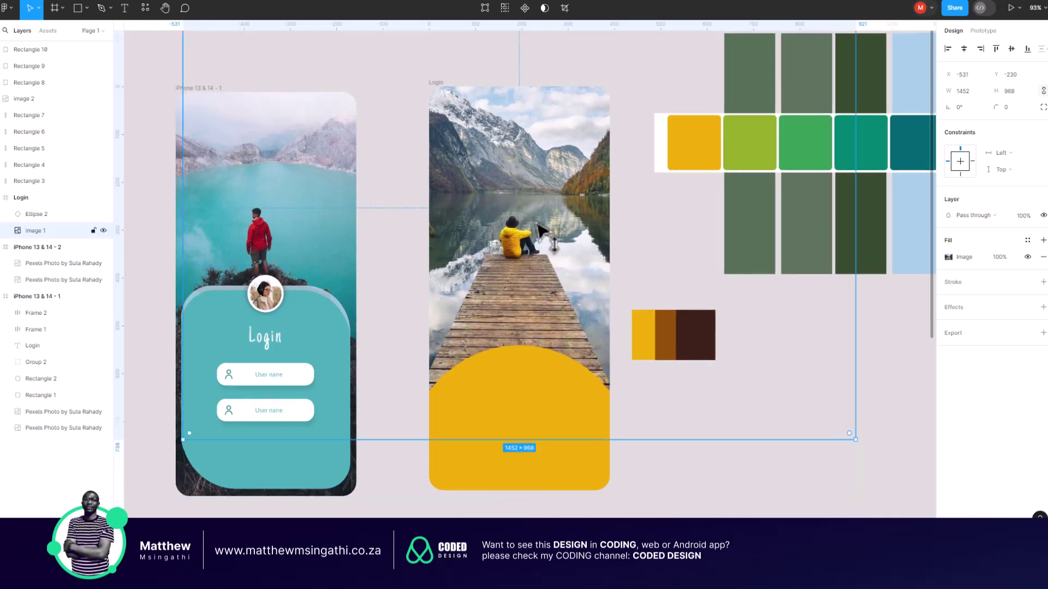
left_click_drag(535, 392, 538, 369)
left_click(538, 369)
left_click(705, 438)
- Raise the yellow ellipse to Y 413 and stretch its height to 535 so it covers the Login frame's lower corners
left_click_drag(545, 414, 545, 352)
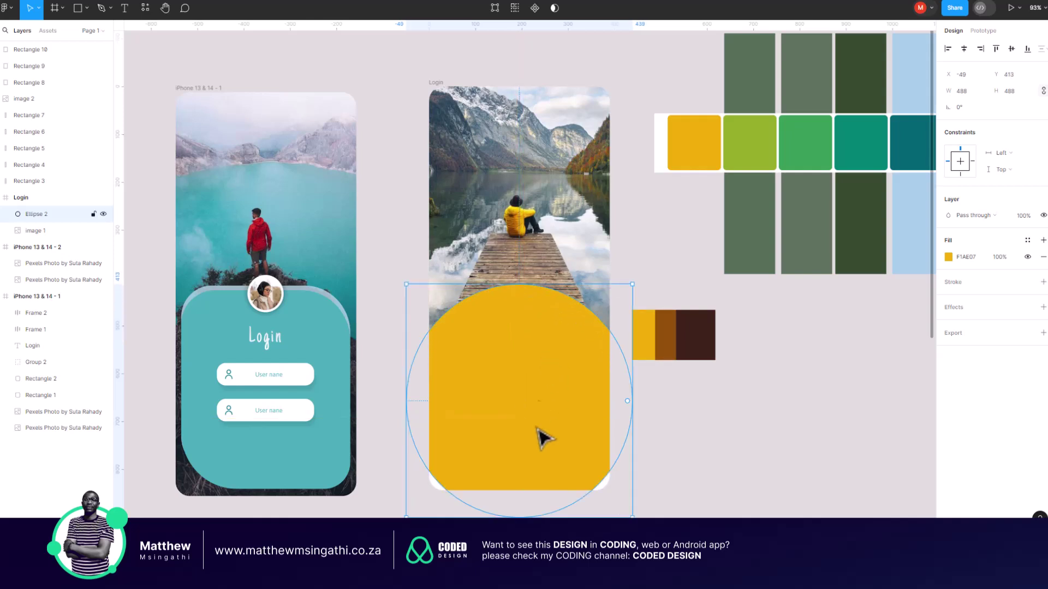
scroll(547, 413, "down", 2)
left_click_drag(519, 479, 515, 488)
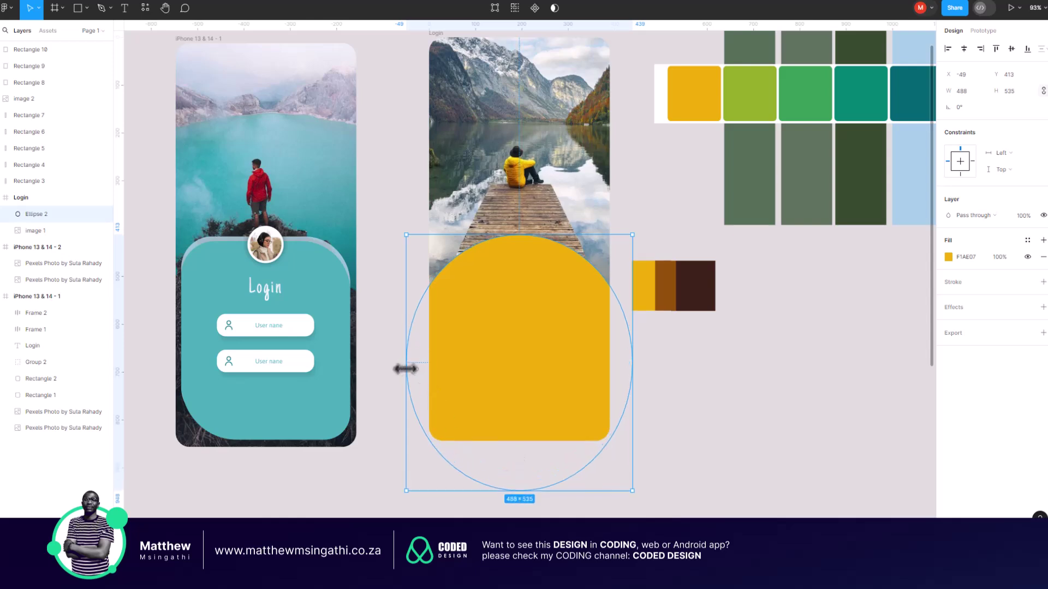
- Resize the yellow ellipse to 502 × 598 and place it at X -56, Y 367 in the Login frame
left_click_drag(406, 369, 397, 370)
left_click_drag(540, 341, 544, 324)
left_click_drag(551, 332, 554, 332)
scroll(551, 331, "down", 3)
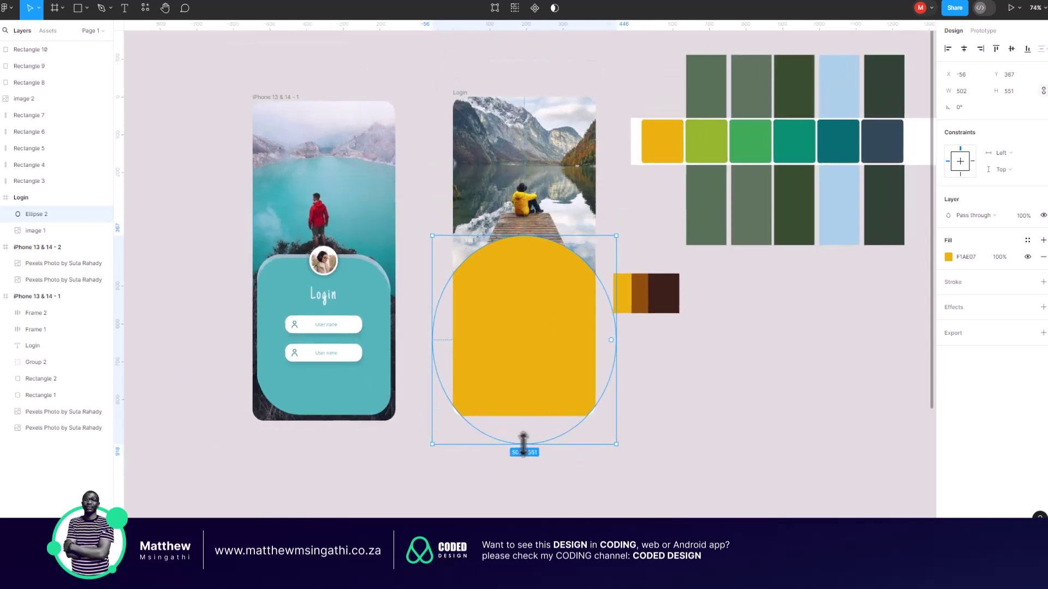
left_click(704, 439)
left_click(598, 327)
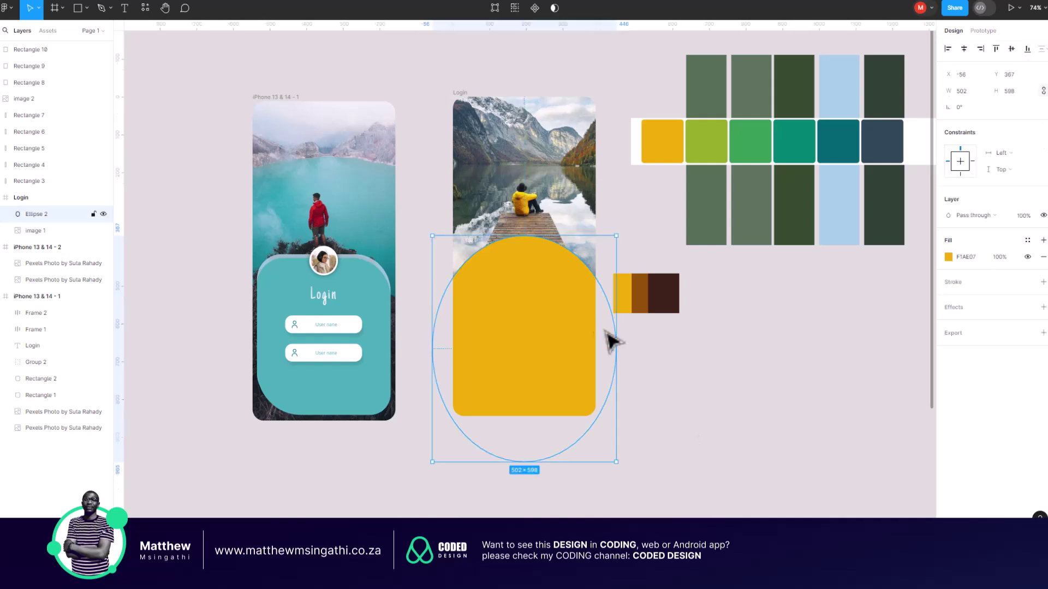
- Widen the yellow ellipse to 571 and reposition it at X -91, Y 359
left_click_drag(618, 342, 642, 341)
left_click_drag(543, 311, 529, 313)
left_click(691, 388)
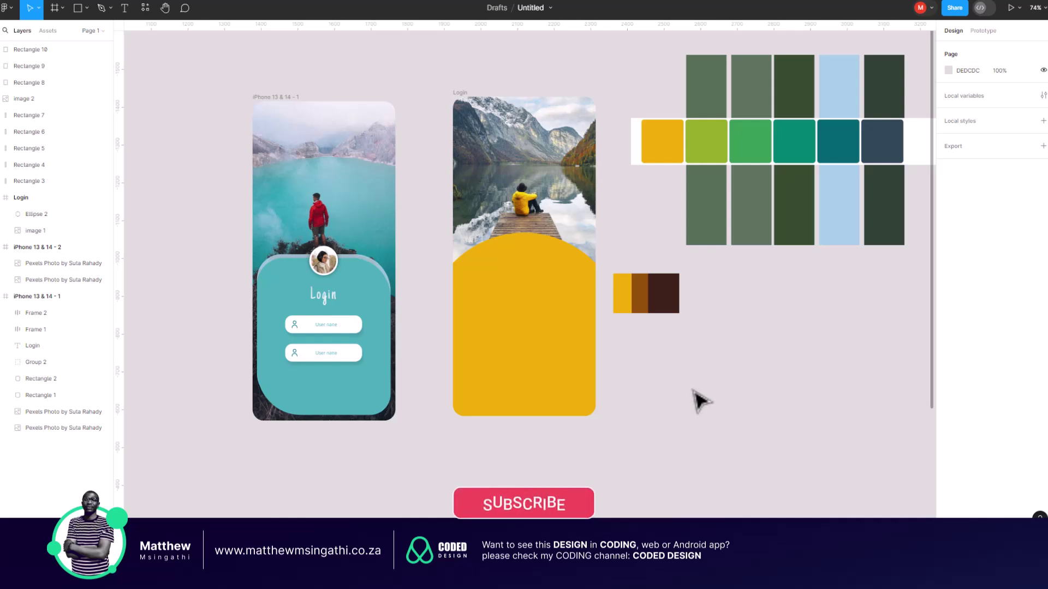
left_click(549, 287)
key("Escape")
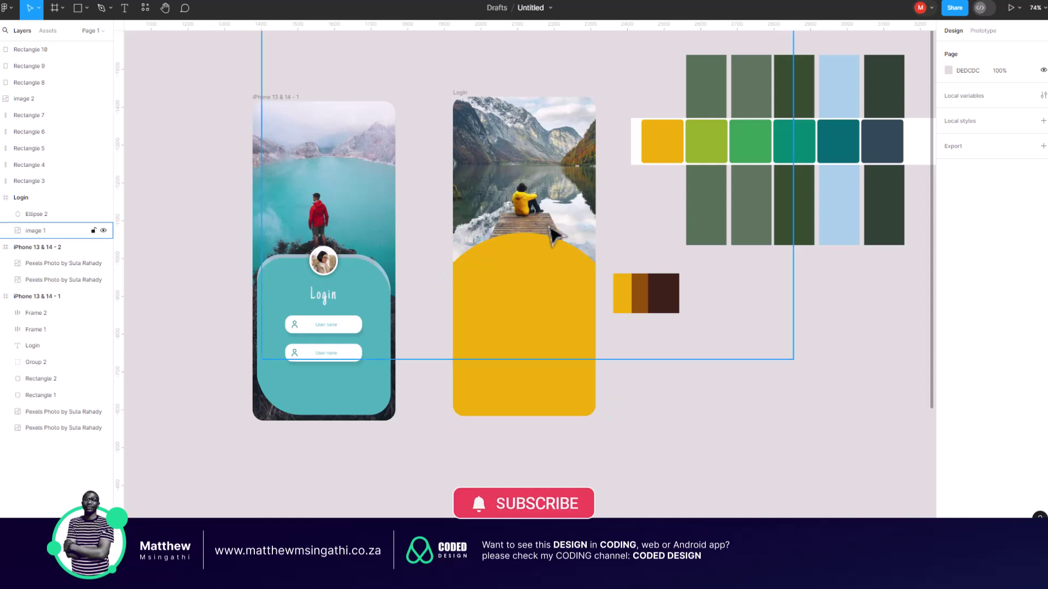
- Duplicate the yellow ellipse and move the copy down so the original's upper edge can form a band behind it
scroll(553, 233, "up", 1)
scroll(553, 234, "up", 5)
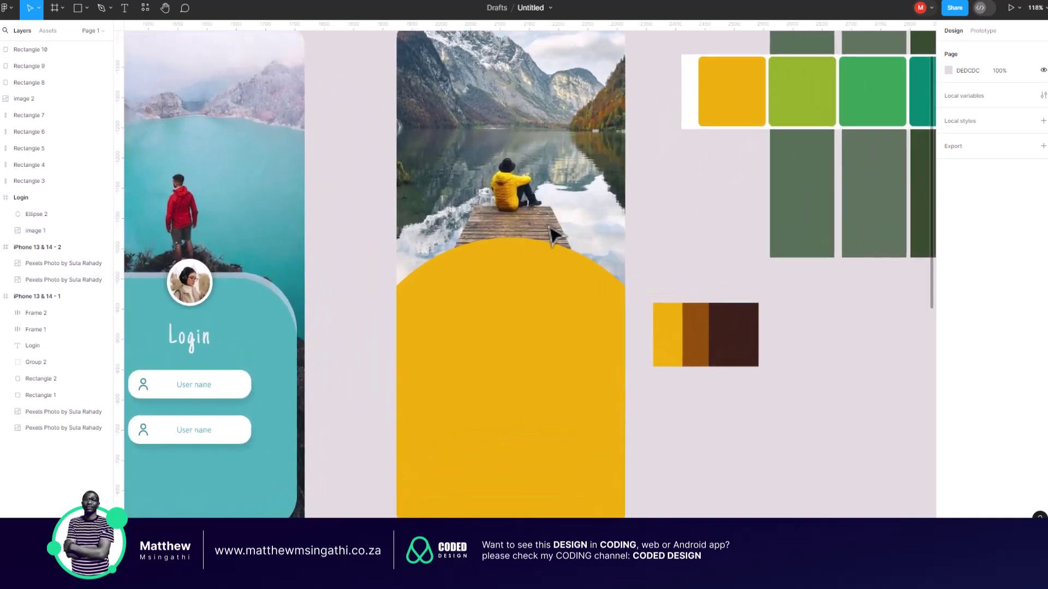
left_click(532, 288)
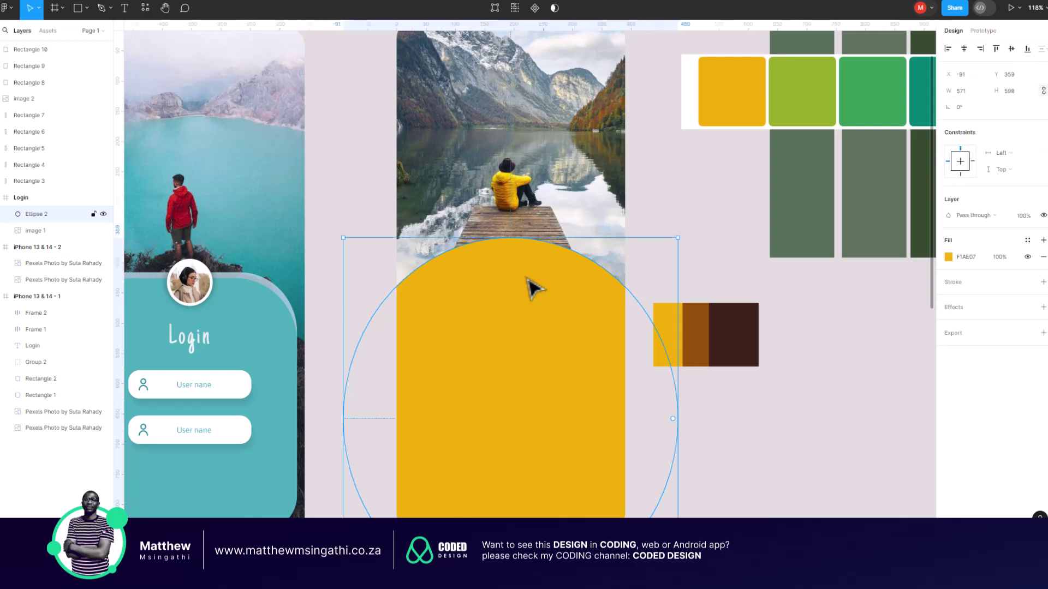
key("ctrl+d")
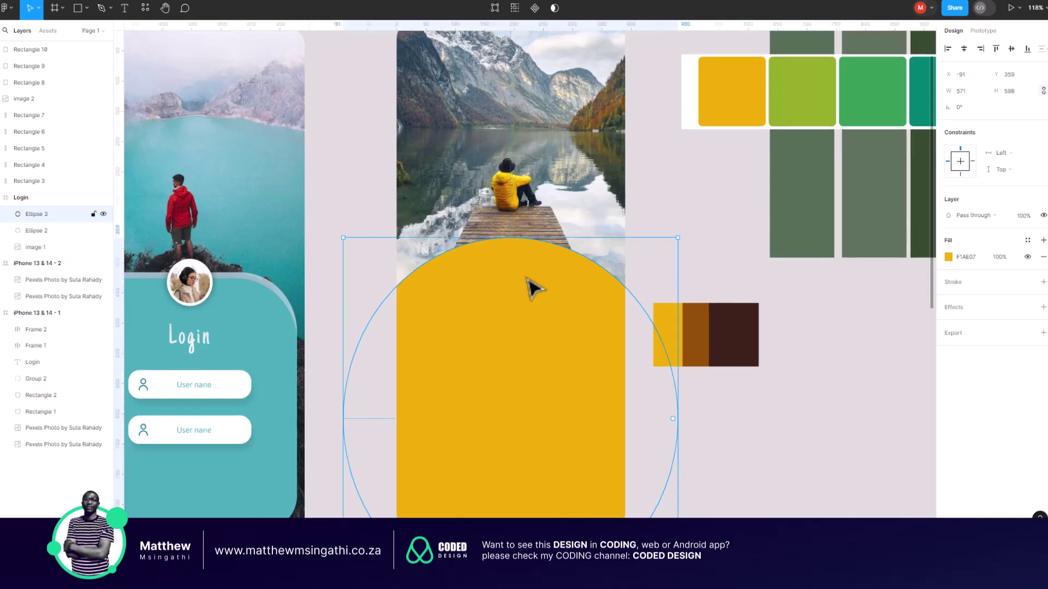
left_click_drag(529, 270, 527, 317)
- Fill the rear ellipse with the sampled brown 955009 and raise the yellow front ellipse slightly to narrow the band
left_click(532, 276)
left_click(949, 264)
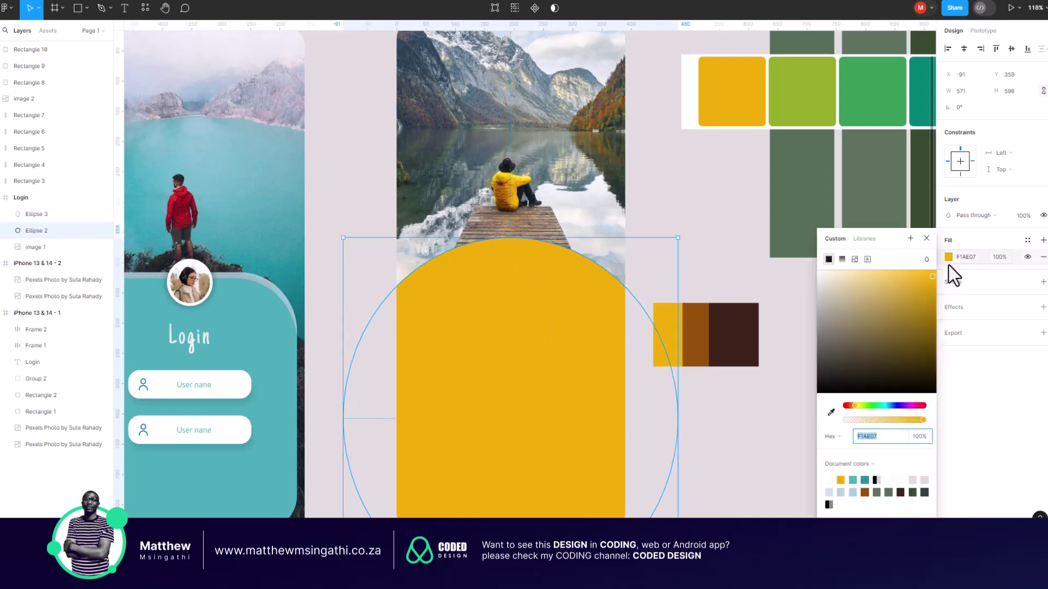
left_click(831, 412)
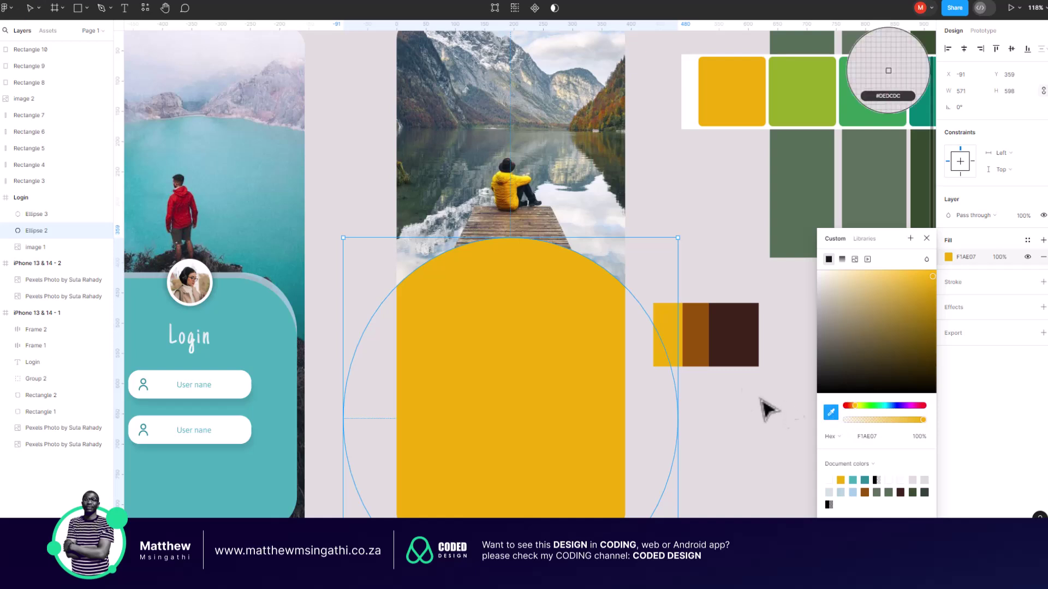
left_click(710, 345)
left_click(484, 356)
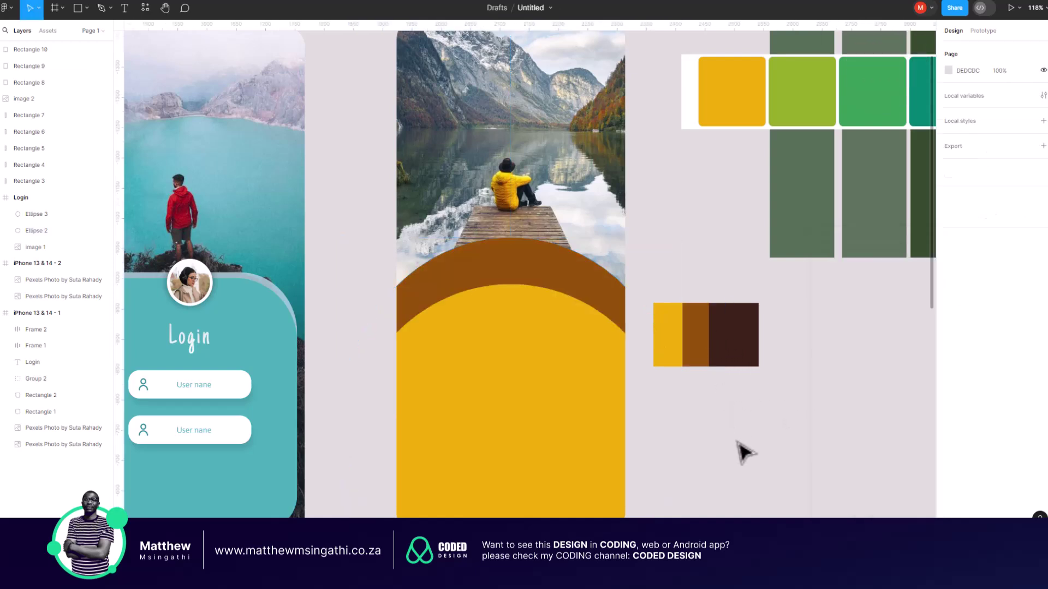
left_click_drag(498, 351, 497, 332)
- Fill the rear ellipse with the dark brown 3F231A sampled from the third swatch
left_click(603, 293)
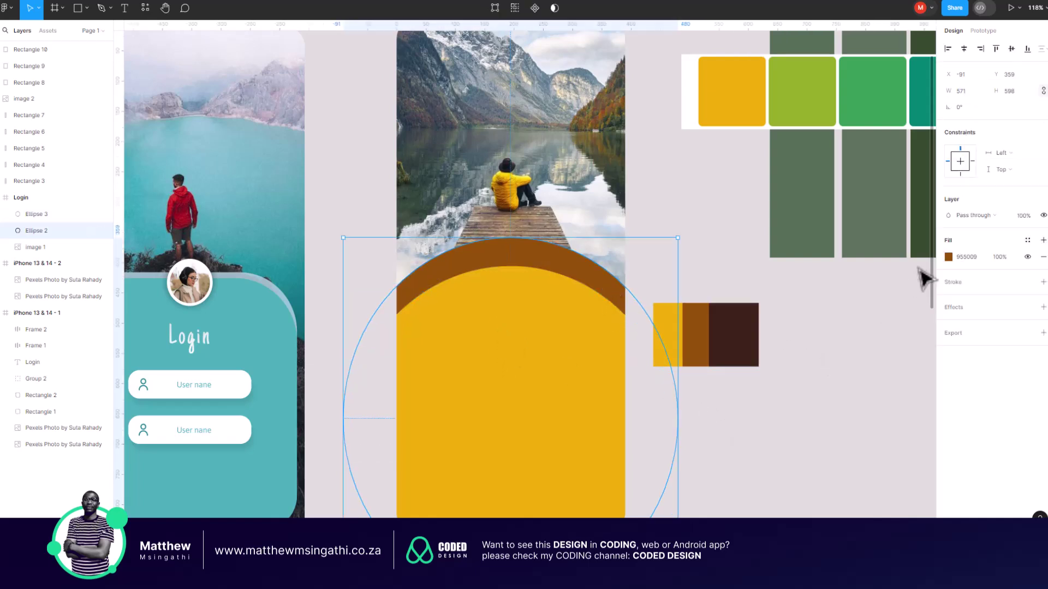
left_click(949, 257)
left_click(830, 413)
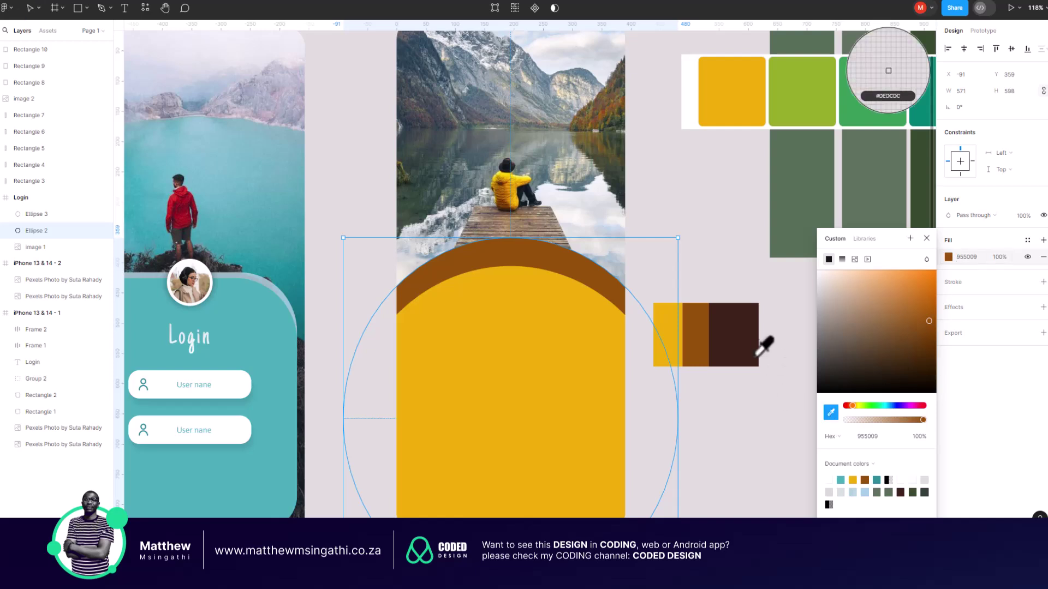
left_click(748, 341)
left_click(767, 415)
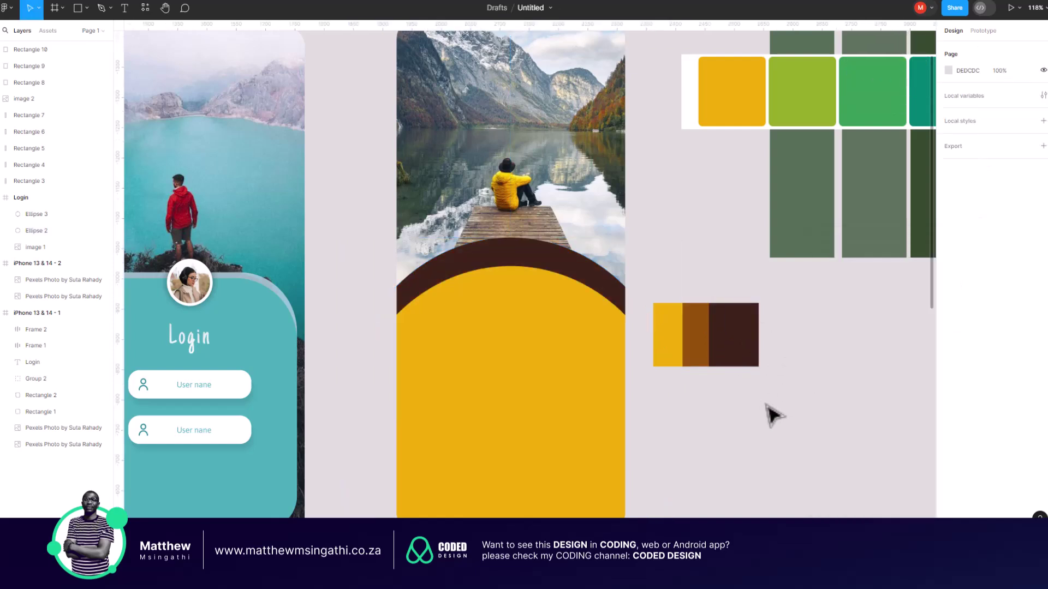
- Lower the dark brown rear ellipse to X -94, Y 371 to make its visible band thinner
scroll(715, 398, "down", 5)
scroll(704, 376, "up", 5)
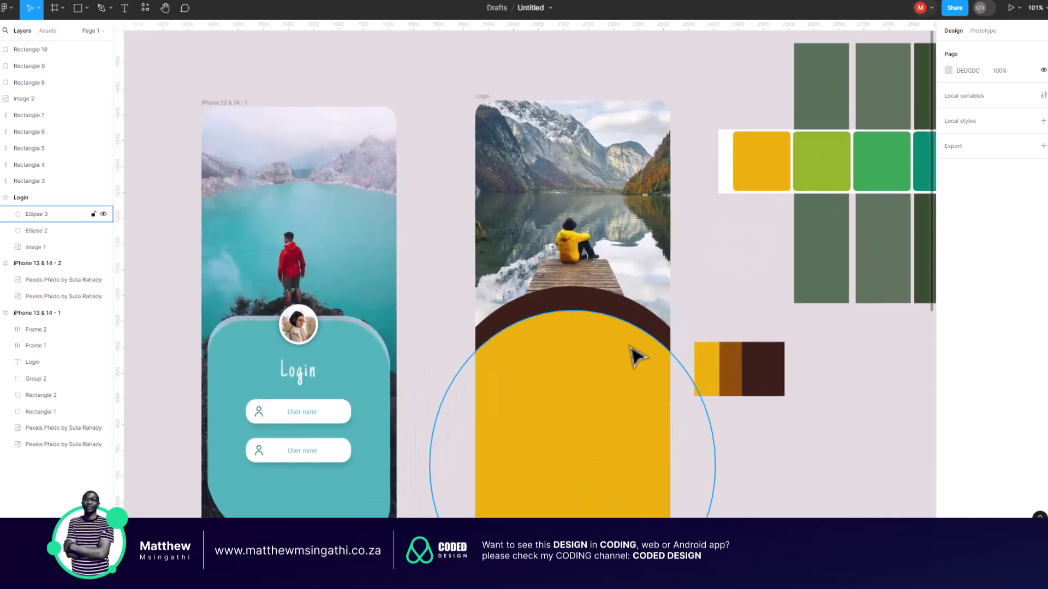
scroll(638, 356, "up", 3)
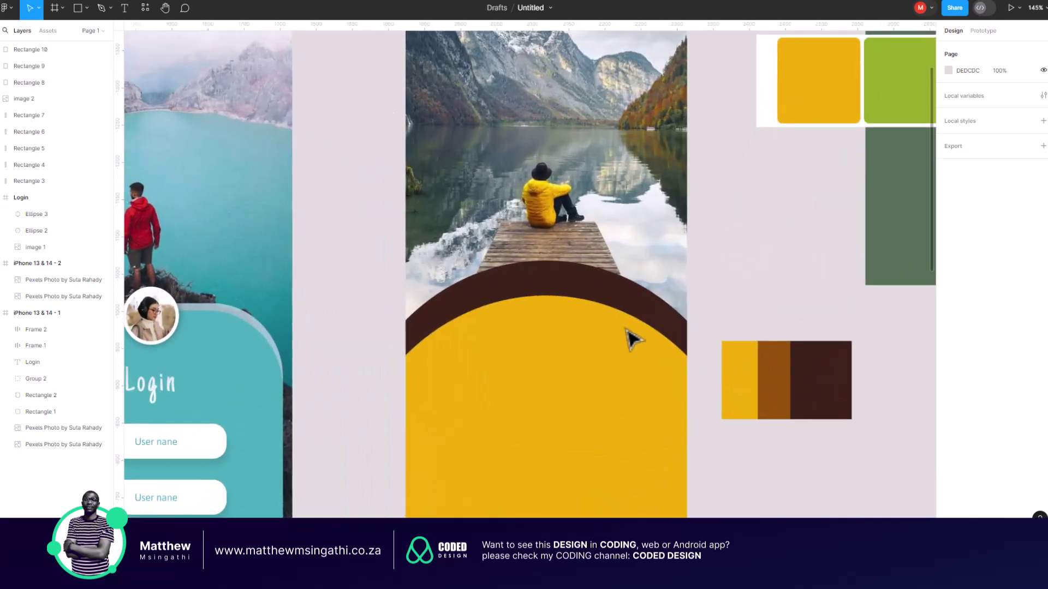
scroll(601, 289, "up", 6)
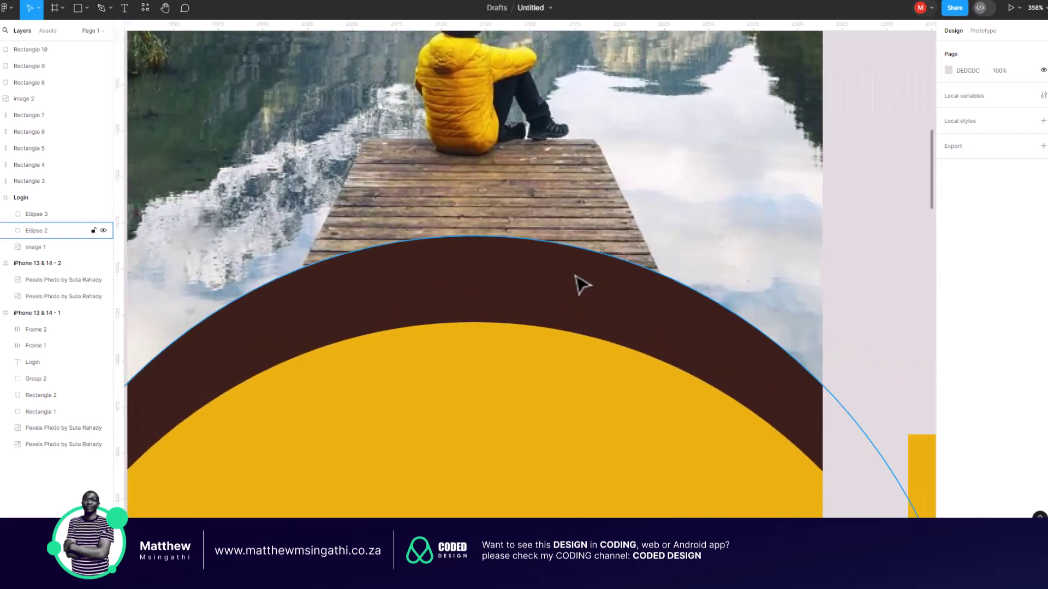
left_click(576, 292)
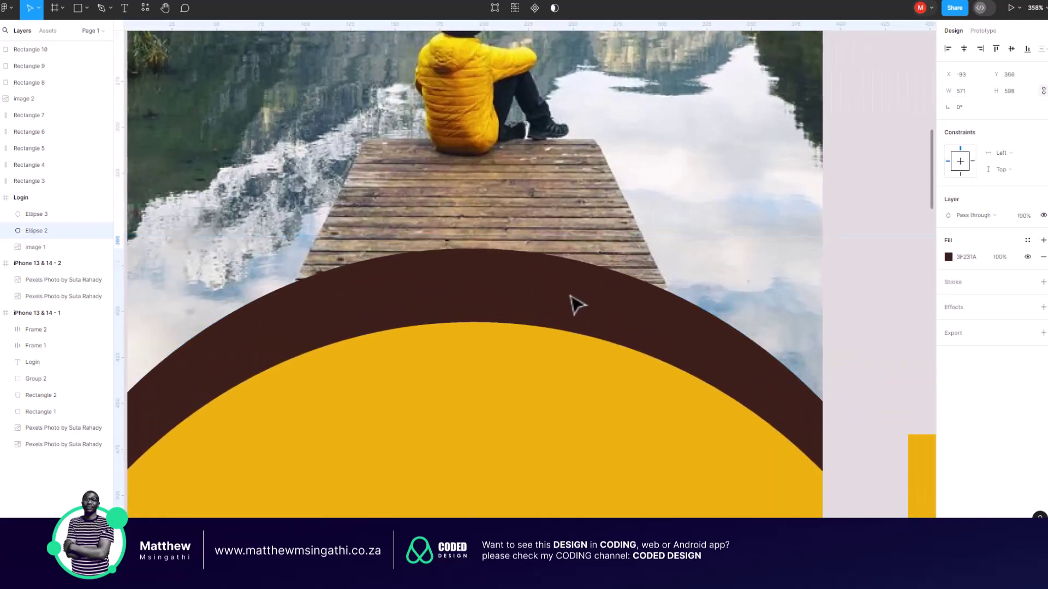
- Fill the rear ellipse with the wood tone AE9D82 sampled from the dock in the photo
left_click(948, 256)
left_click(830, 413)
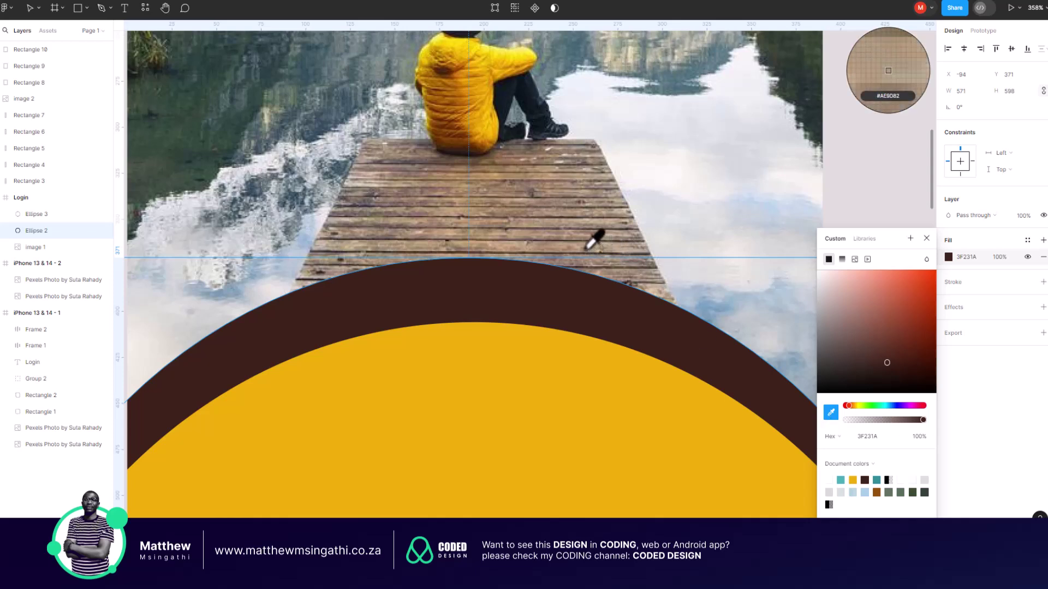
left_click(586, 248)
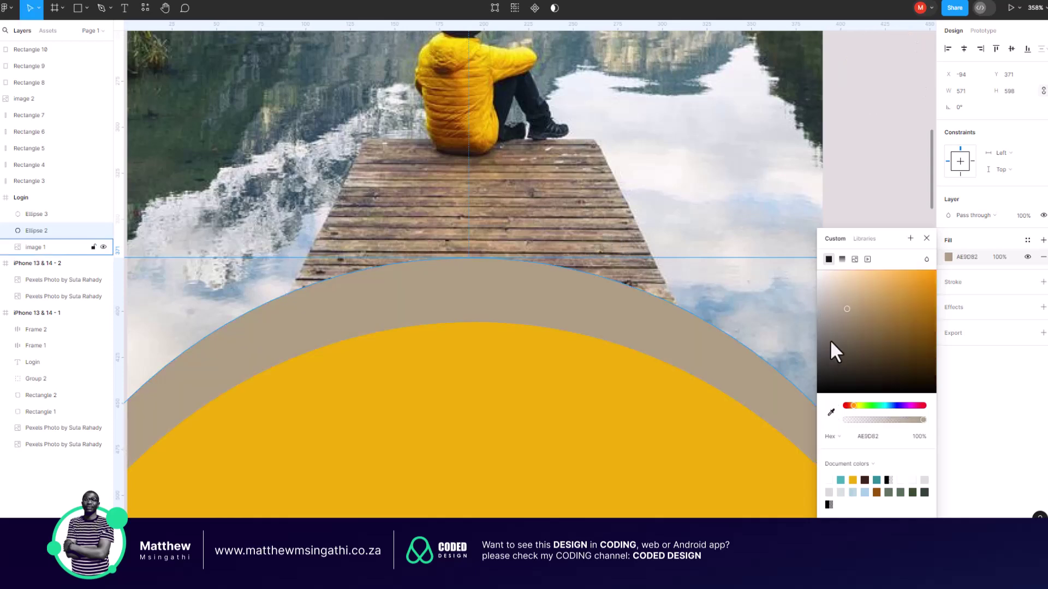
- Fill the rear ellipse with the warmer wood tone B79B77 sampled from the dock planks
left_click(831, 412)
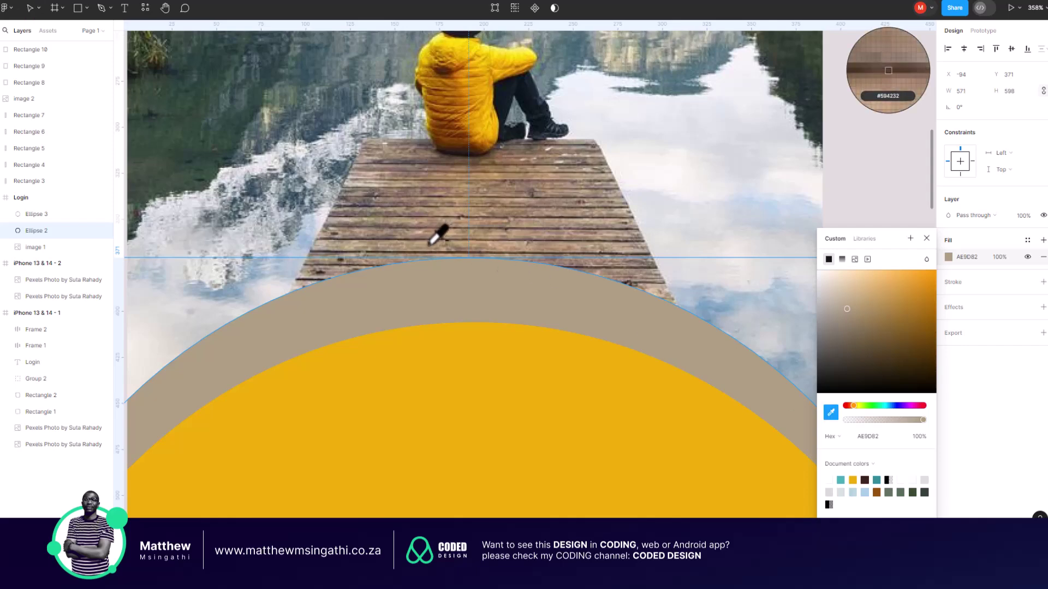
left_click(475, 264)
scroll(477, 275, "down", 5)
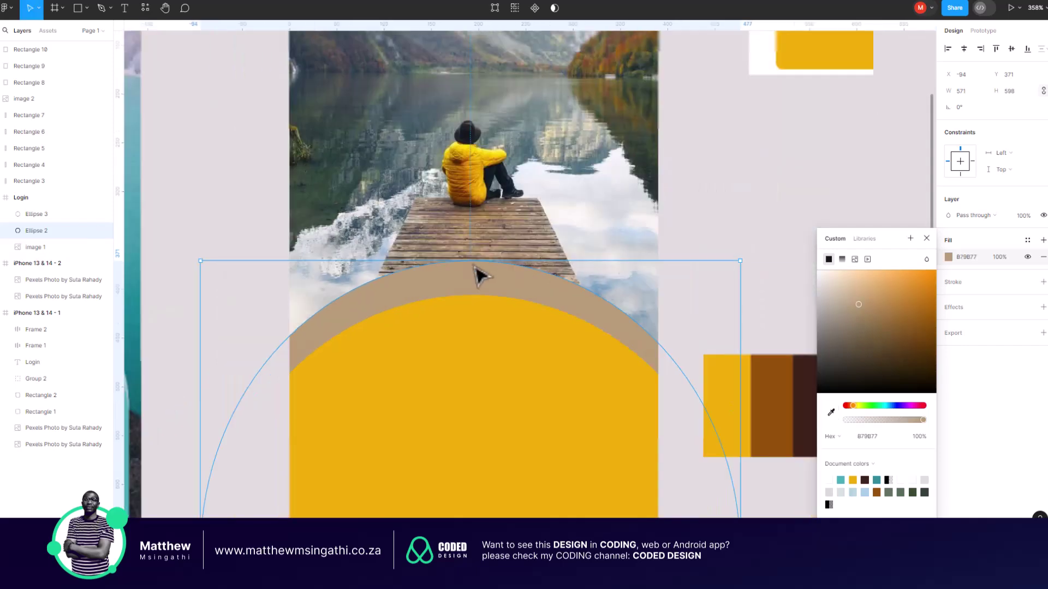
scroll(483, 295, "down", 3)
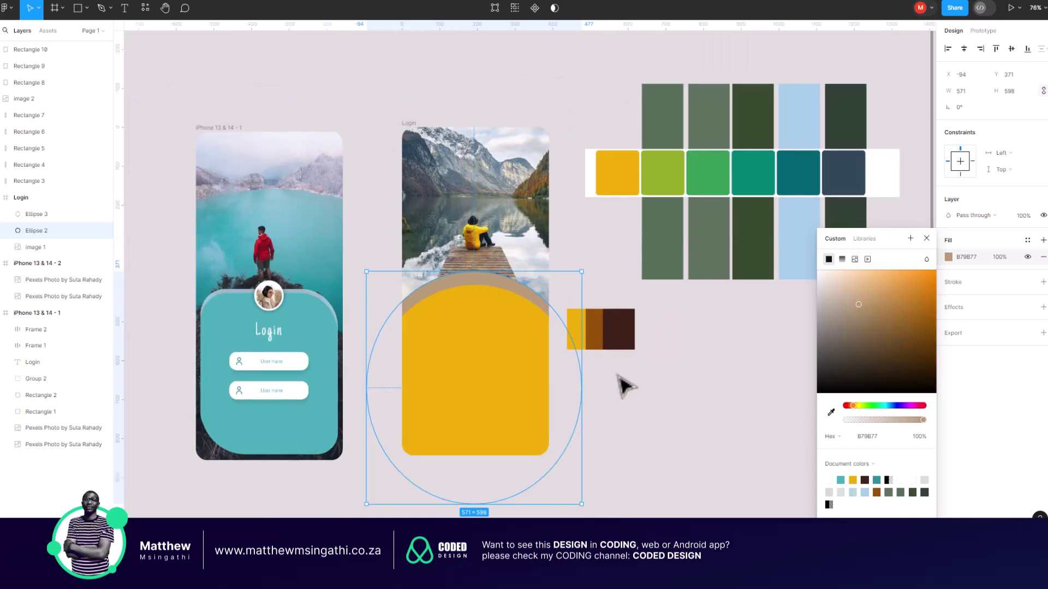
left_click(624, 379)
- Lower the light brown rear ellipse to X -93, Y 393, leaving a thin band above the yellow ellipse
scroll(555, 363, "up", 2)
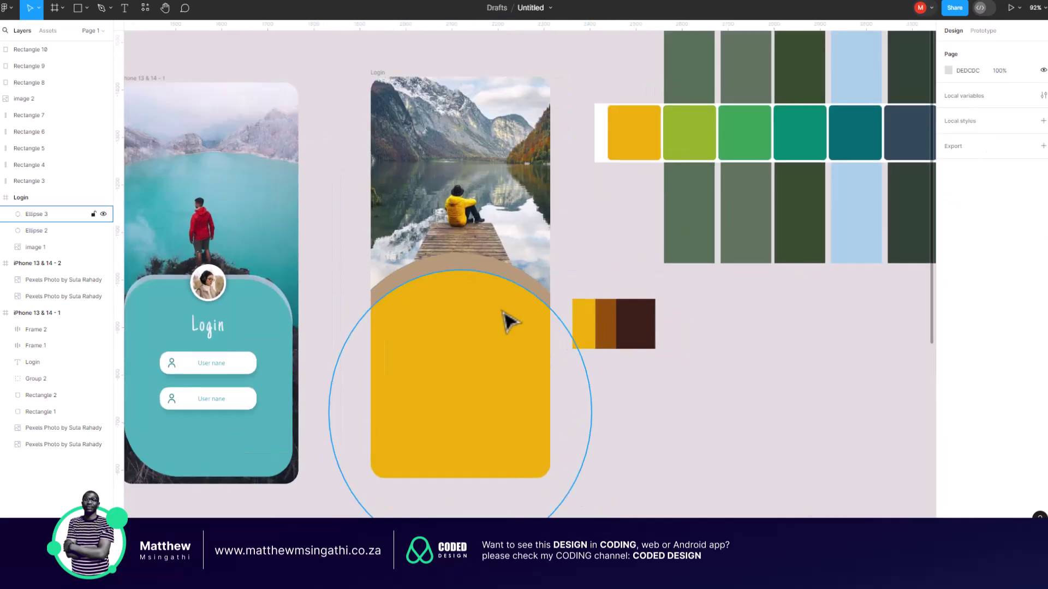
scroll(507, 320, "up", 4)
scroll(476, 242, "up", 4)
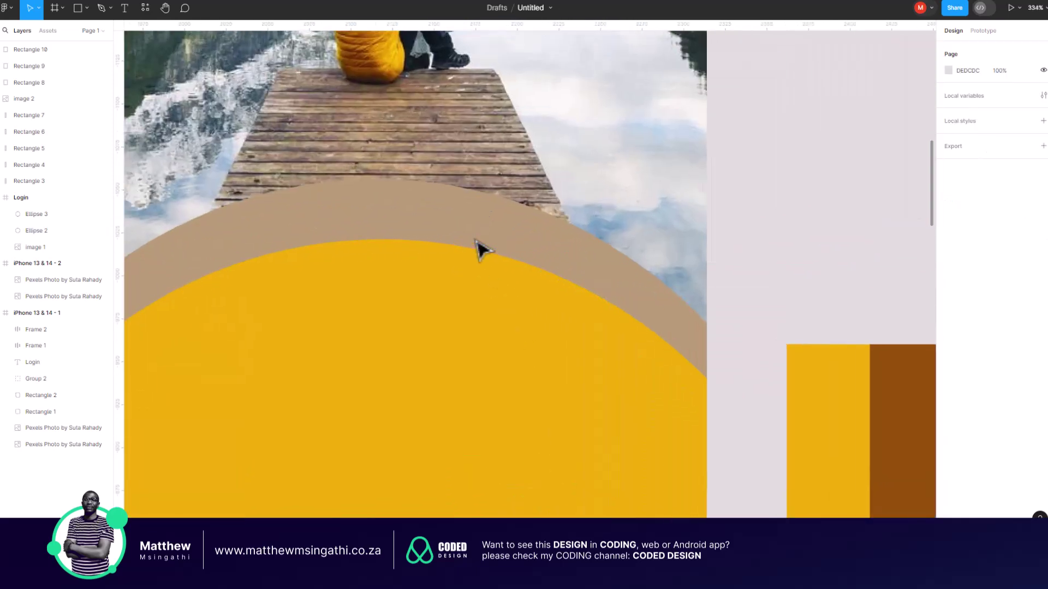
left_click(437, 208)
left_click_drag(432, 211, 440, 248)
scroll(440, 248, "down", 1)
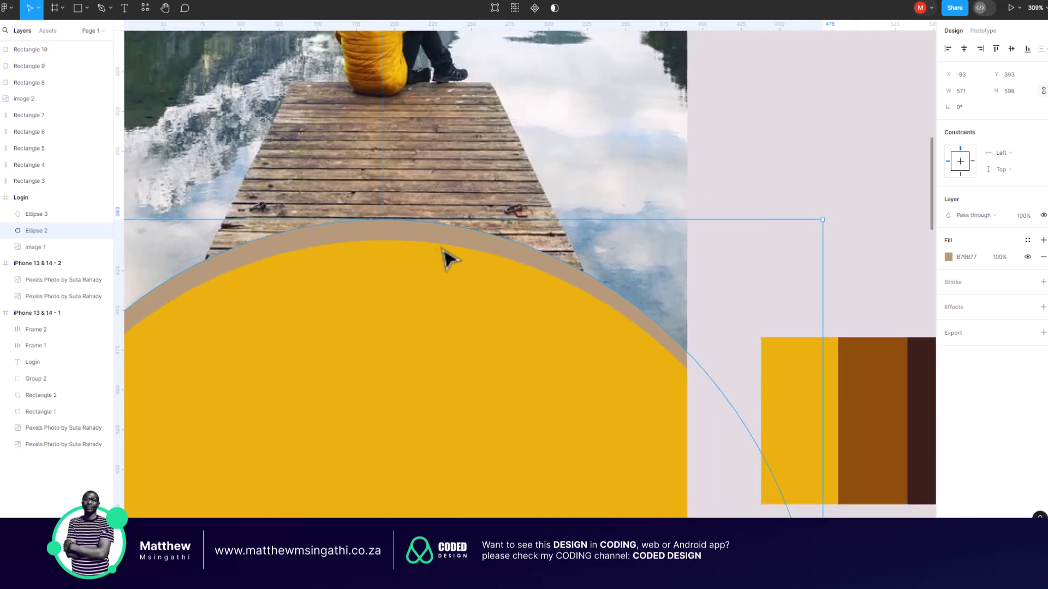
- Review the Login frame's light brown band above the yellow ellipse, both in the full layout and up close
scroll(444, 257, "down", 10)
scroll(655, 386, "down", 2)
left_click(656, 385)
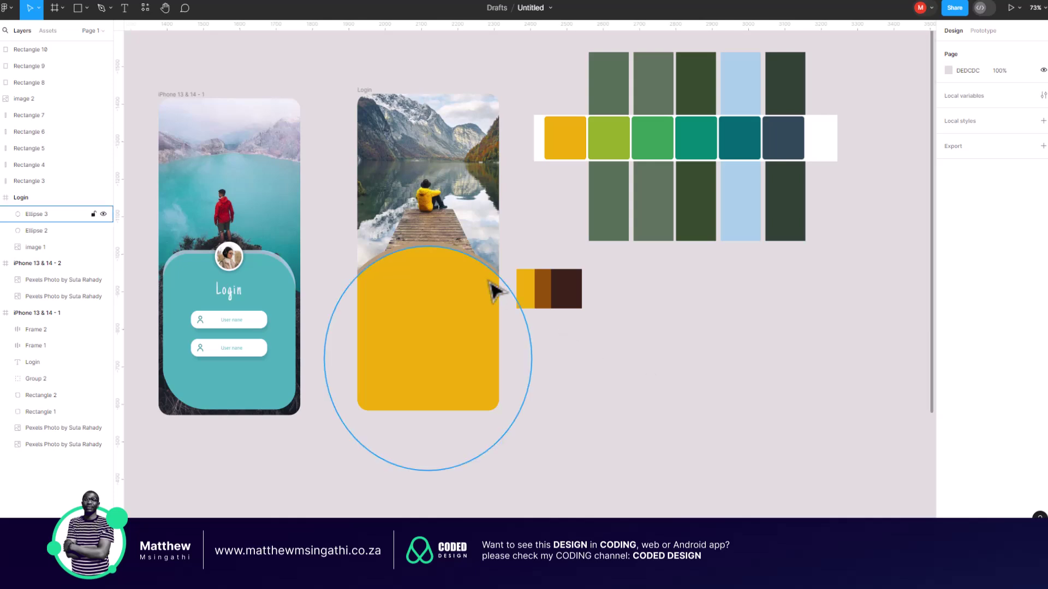
scroll(485, 281, "up", 1)
scroll(478, 304, "up", 5)
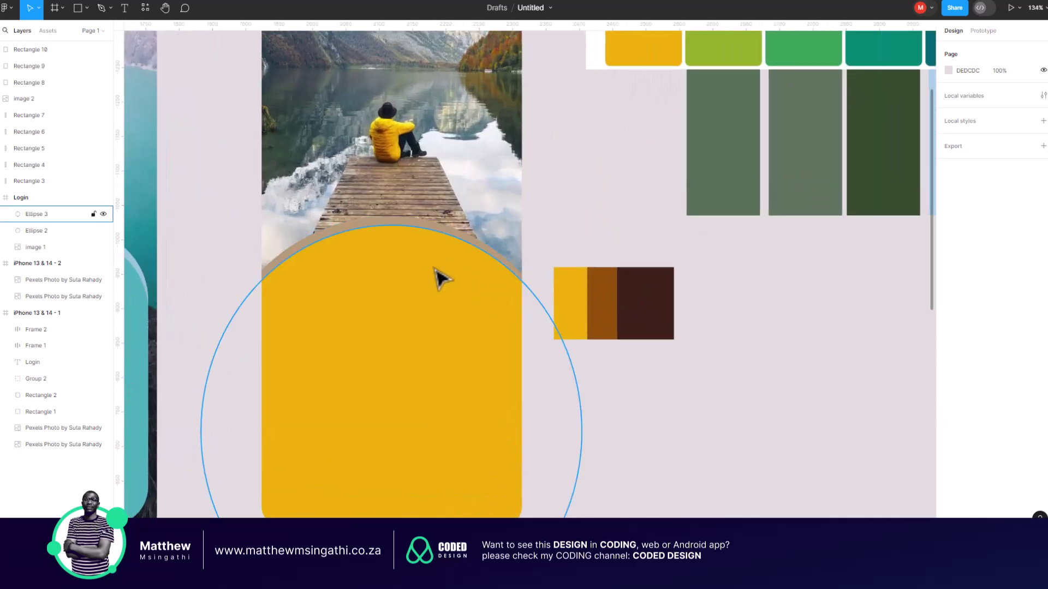
scroll(439, 286, "down", 3)
scroll(371, 257, "up", 6)
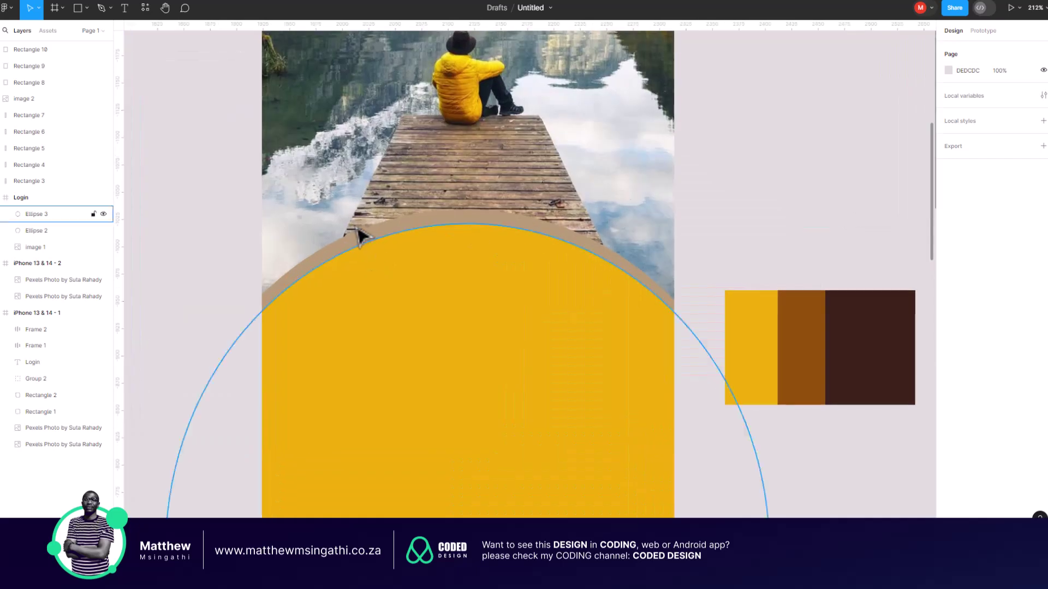
- Try shifting the light brown rear ellipse sideways to X -173, keeping Y at 393, for an asymmetrical band
left_click(357, 234)
left_click(356, 234)
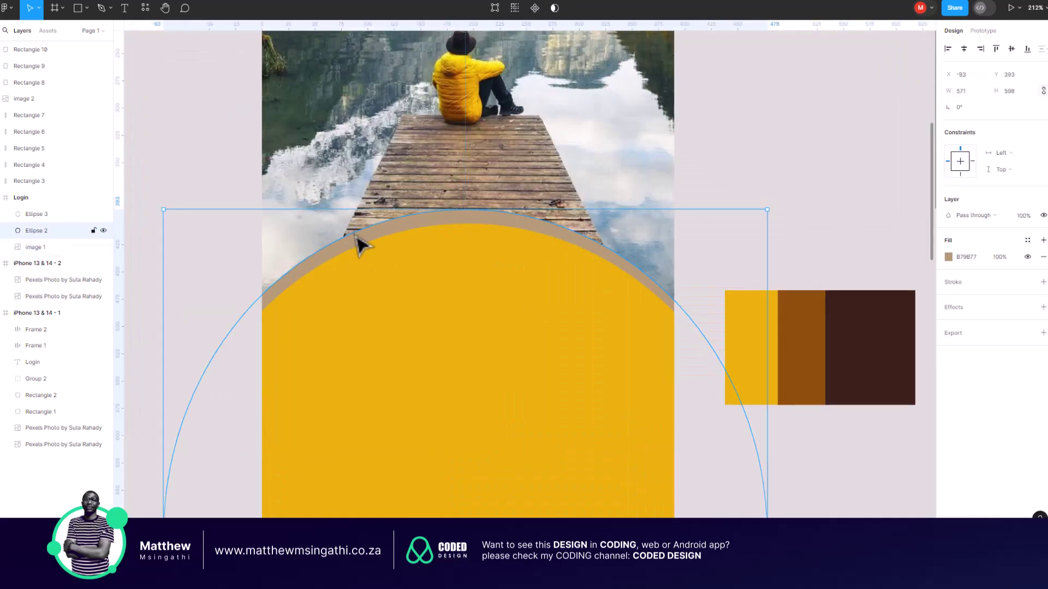
left_click_drag(328, 240, 274, 239)
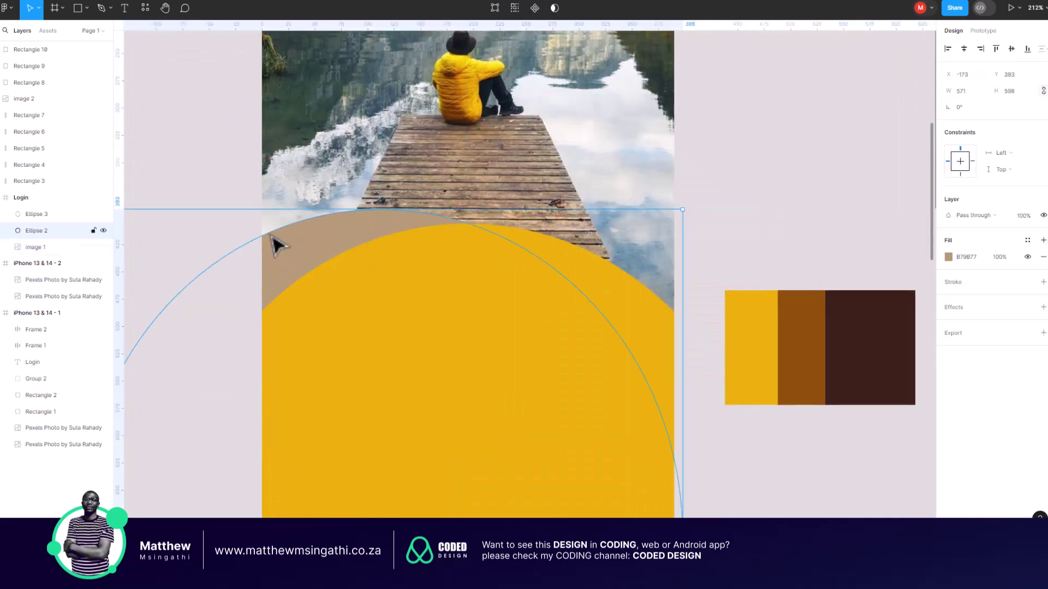
scroll(274, 239, "down", 4)
left_click(322, 280)
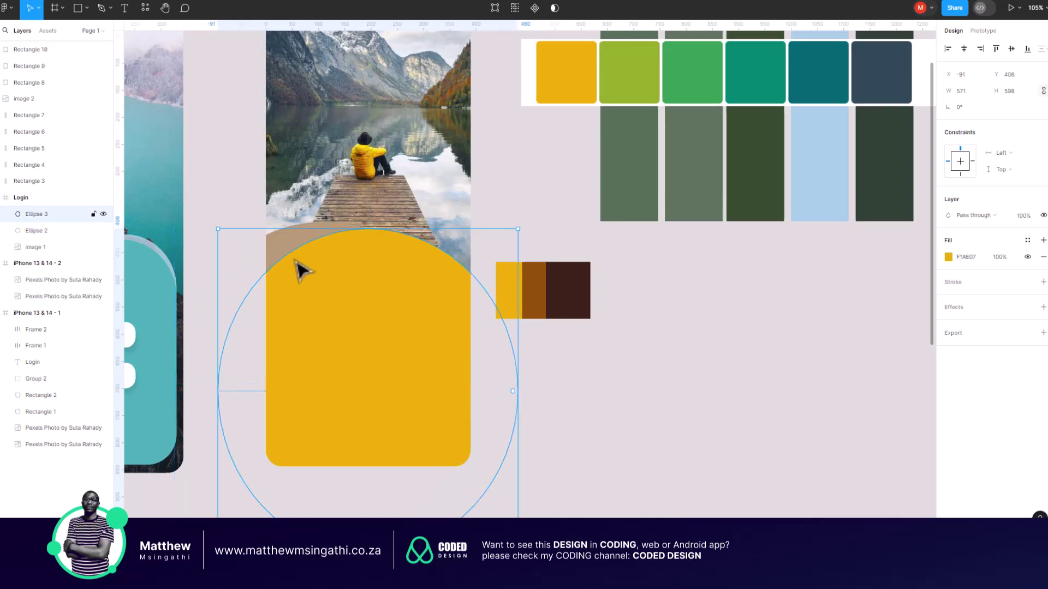
left_click(583, 359)
scroll(402, 328, "up", 2)
scroll(402, 328, "left", 1)
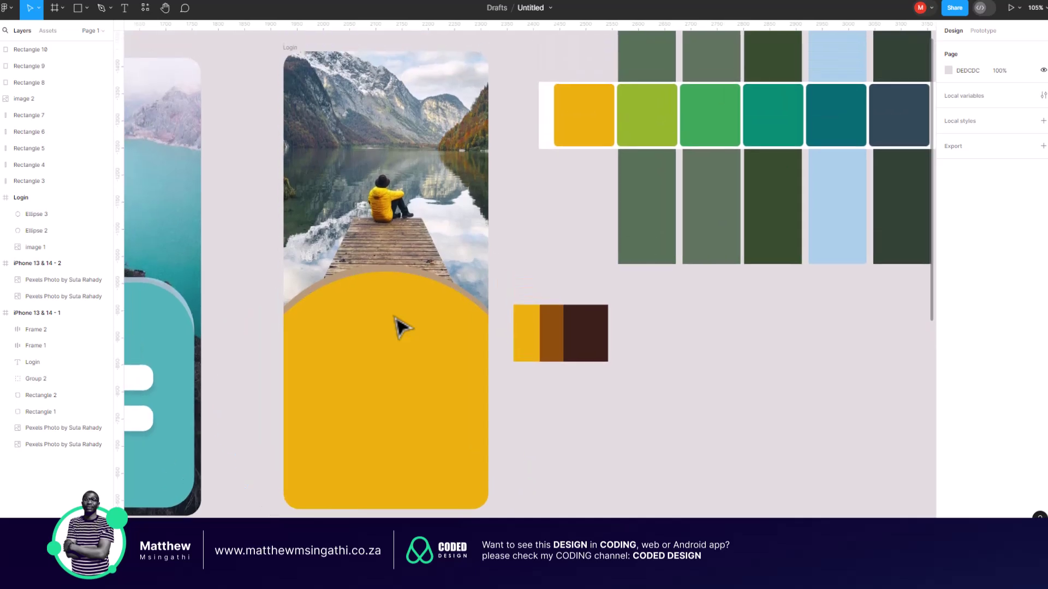
- Compare the Login frame's curved yellow panel and brown band with the teal reference login screen, in overview and up close
scroll(402, 327, "down", 5)
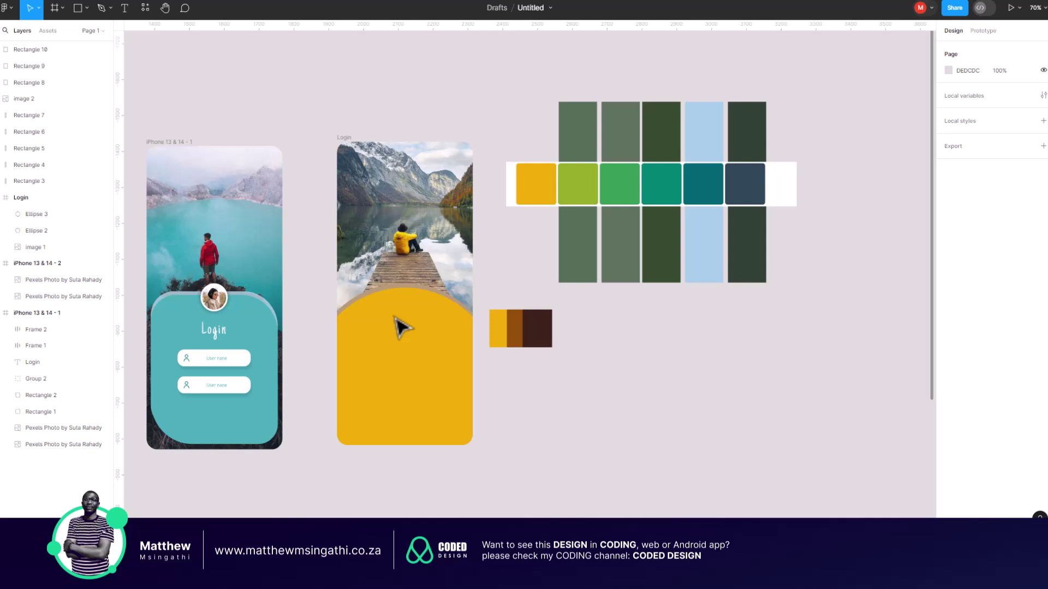
scroll(440, 331, "up", 3)
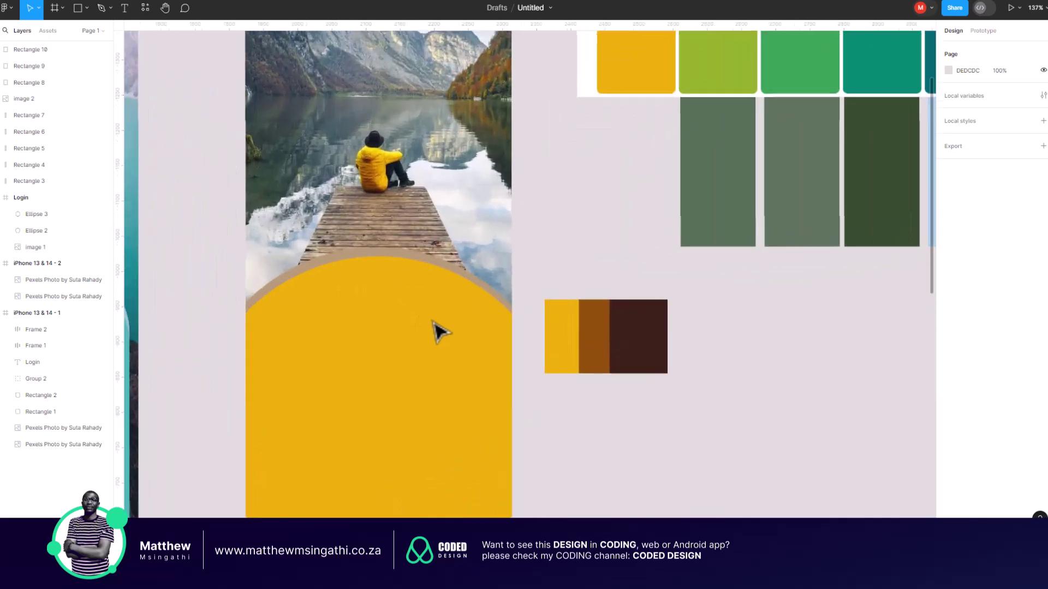
scroll(439, 331, "down", 5)
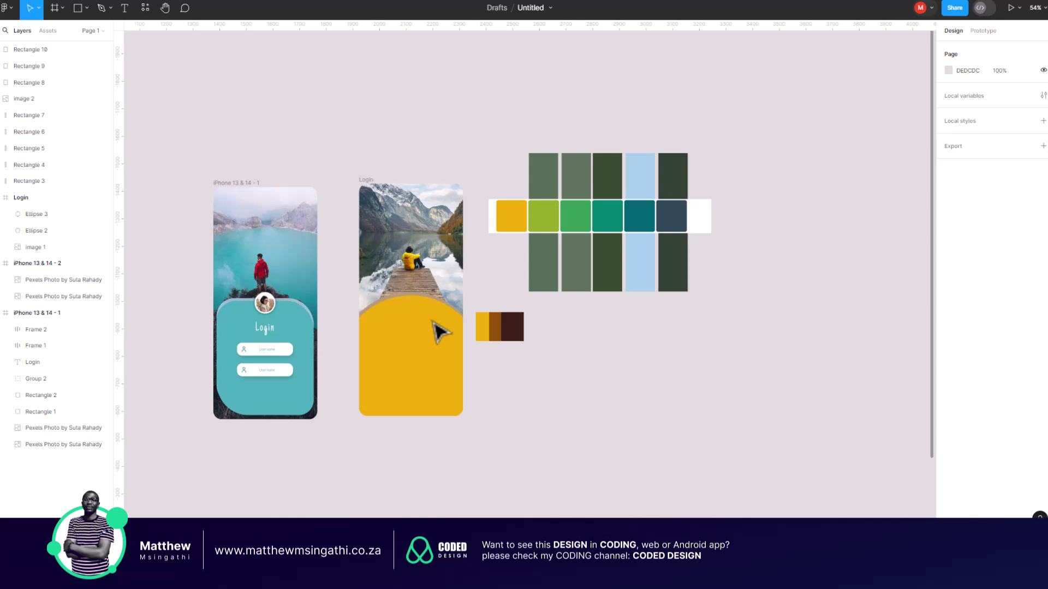
scroll(440, 331, "up", 5)
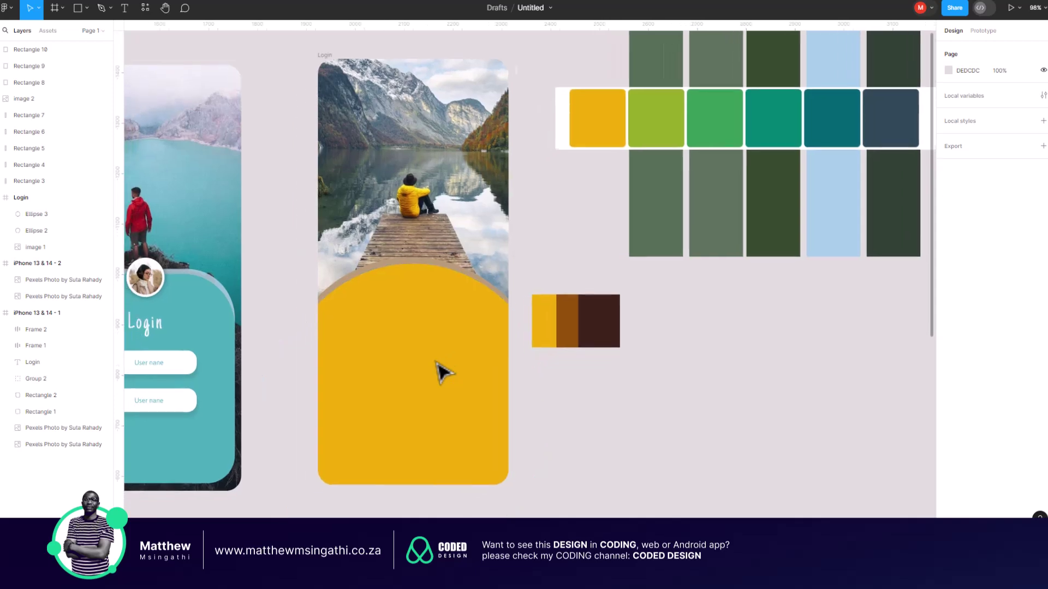
scroll(439, 369, "down", 3)
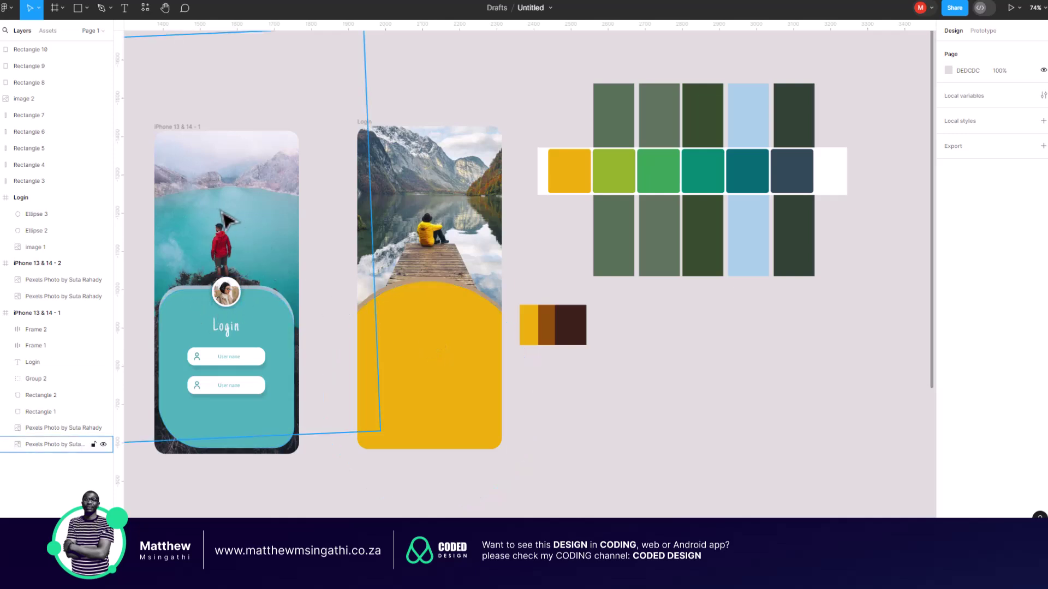
scroll(225, 250, "up", 3)
scroll(224, 251, "up", 4)
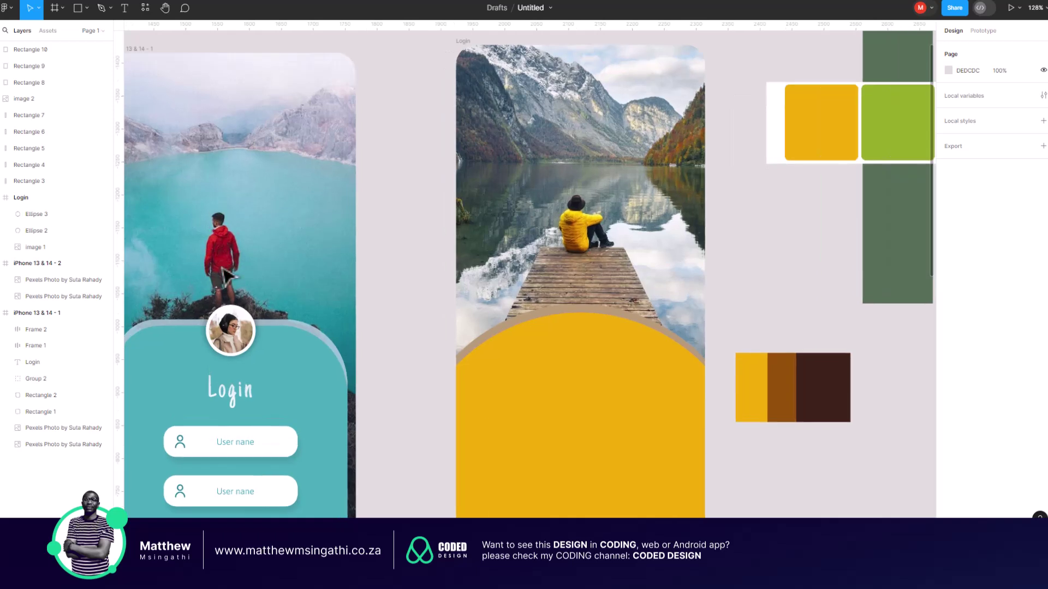
scroll(246, 278, "down", 2)
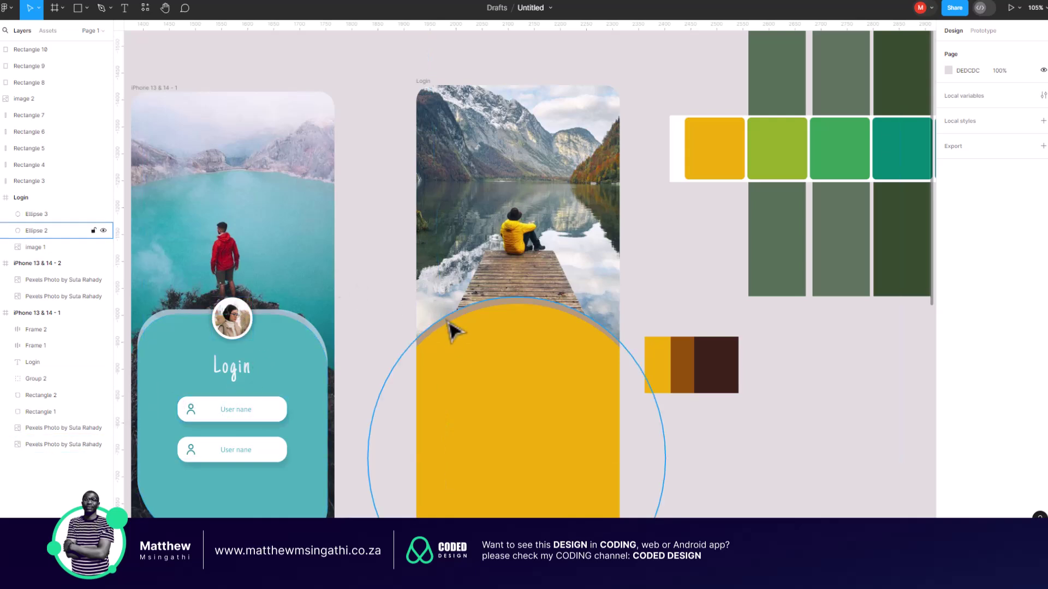
scroll(450, 330, "down", 5)
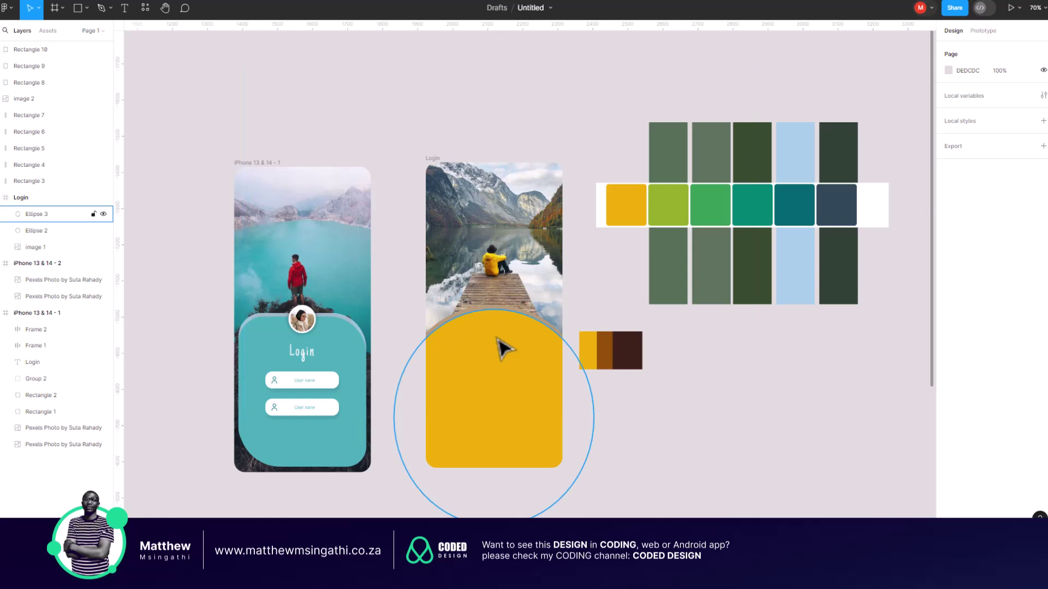
scroll(501, 347, "up", 4)
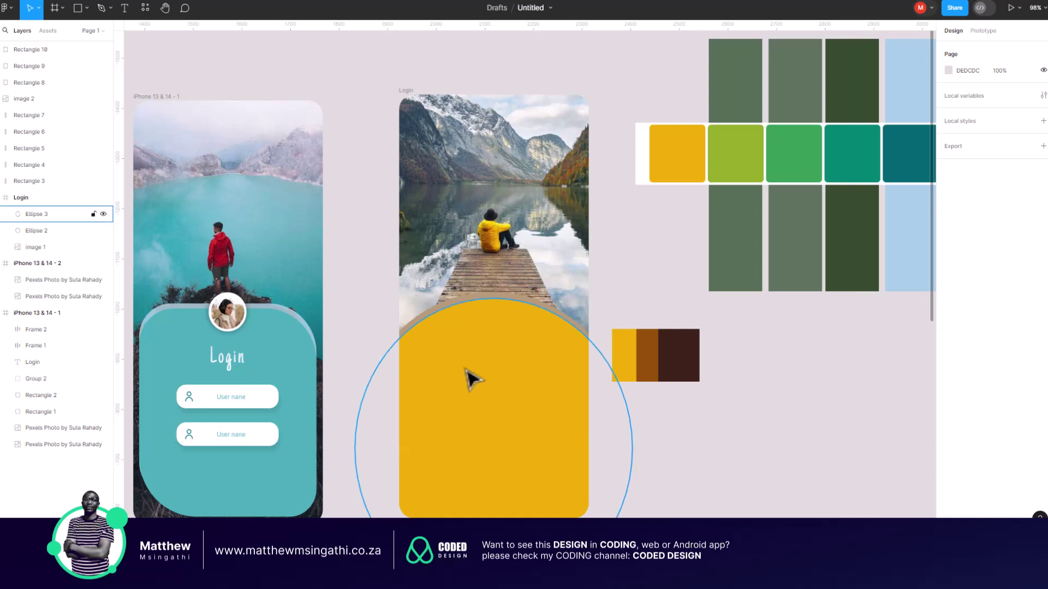
scroll(462, 332, "down", 5)
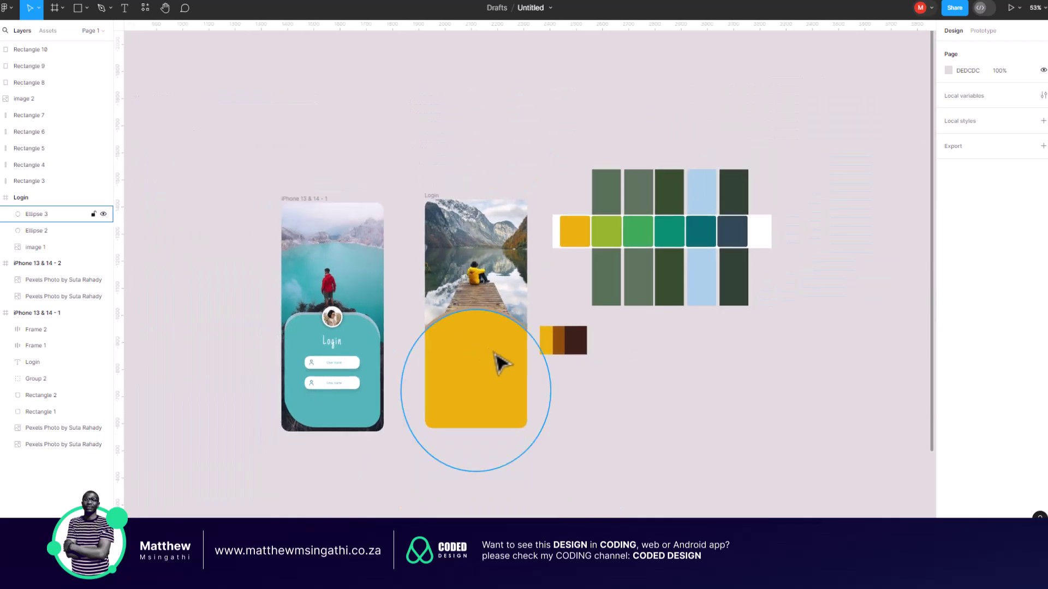
scroll(498, 359, "up", 2)
scroll(499, 360, "up", 1)
scroll(513, 361, "up", 1)
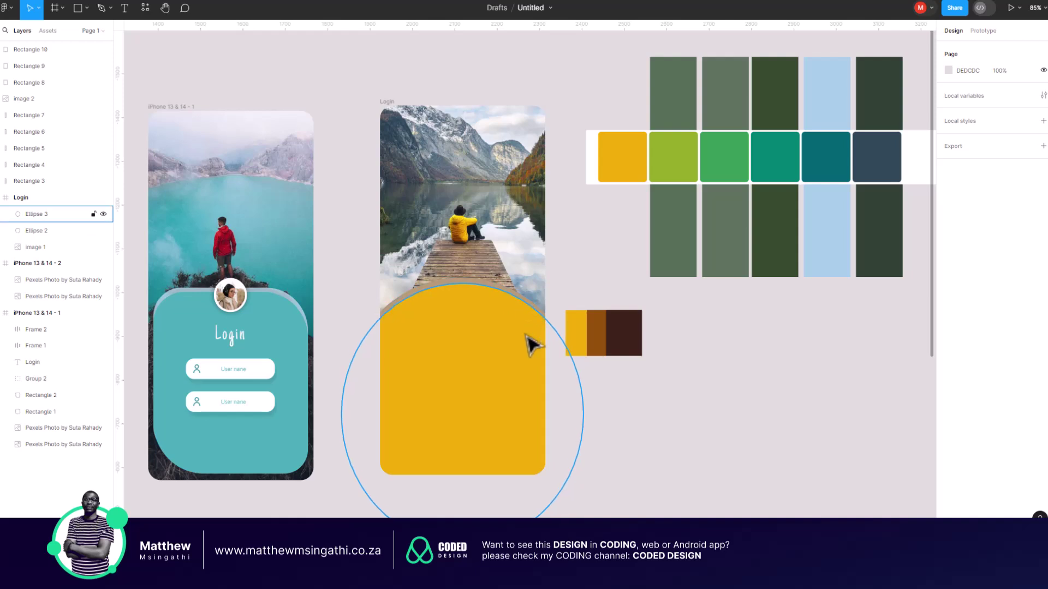
scroll(532, 344, "down", 1)
scroll(530, 344, "up", 3)
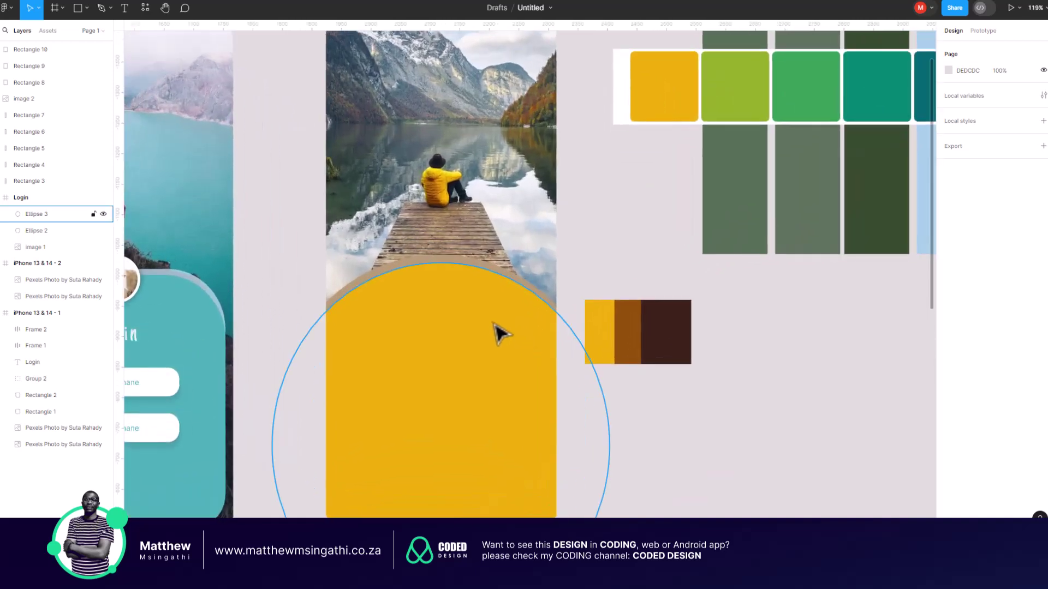
left_click(494, 324)
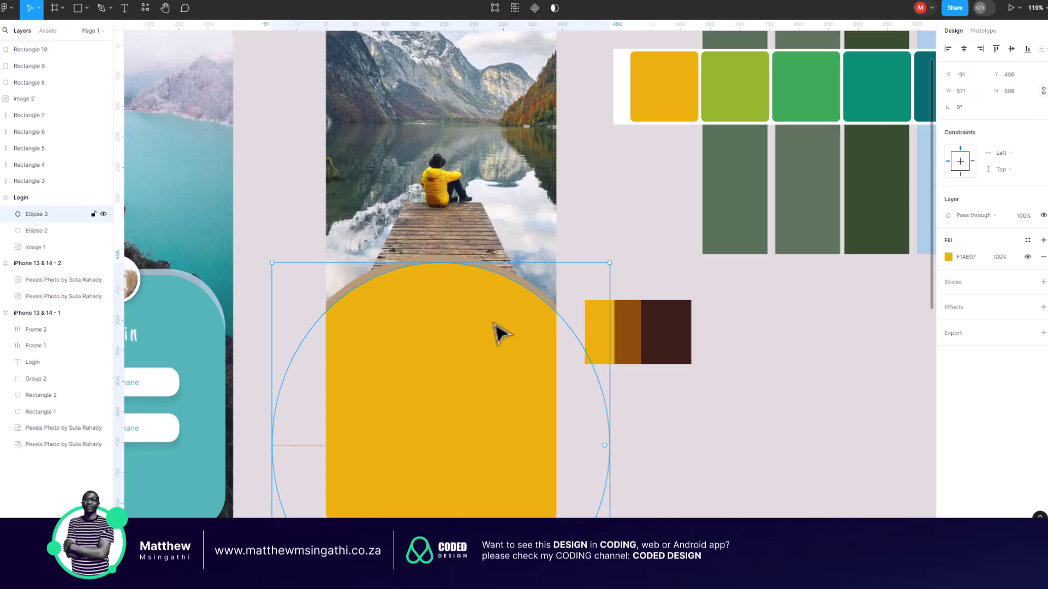
scroll(500, 334, "down", 5)
double_click(493, 260)
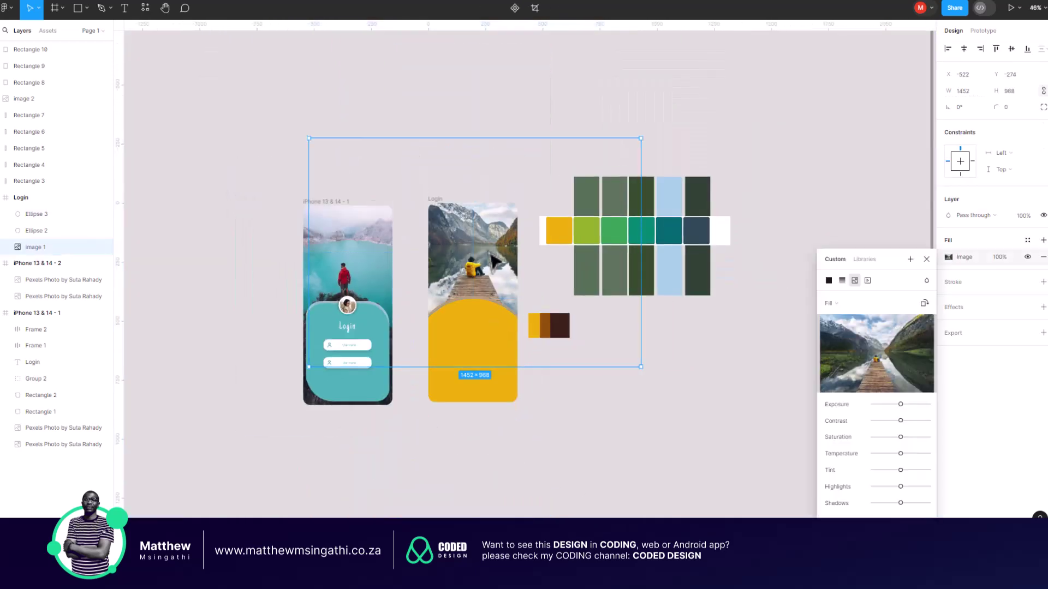
key("Escape")
left_click_drag(494, 232, 706, 358)
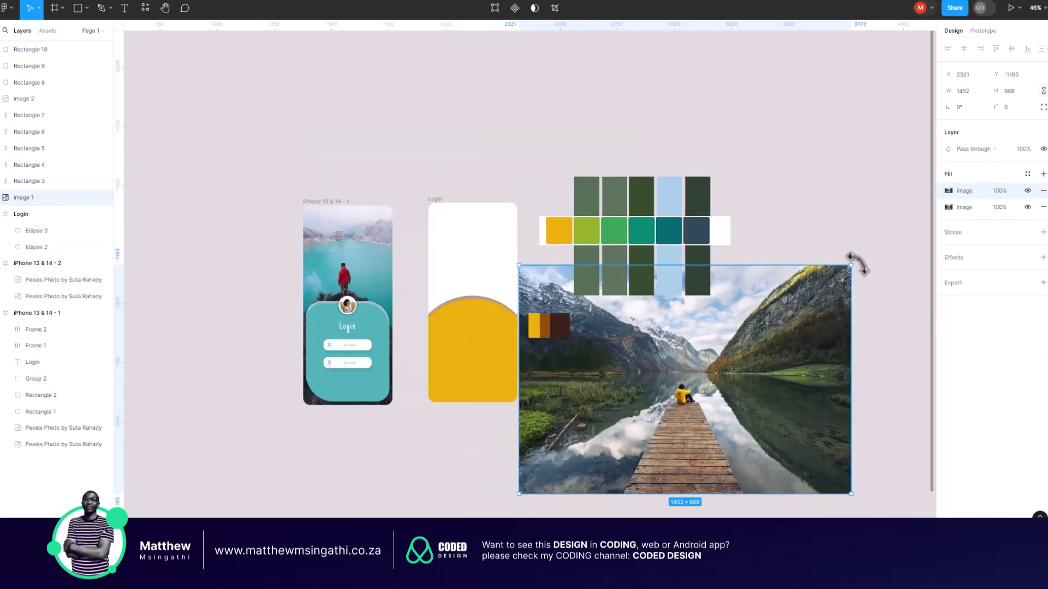
key("ctrl+z")
key("ctrl+z")
left_click_drag(518, 244, 802, 362)
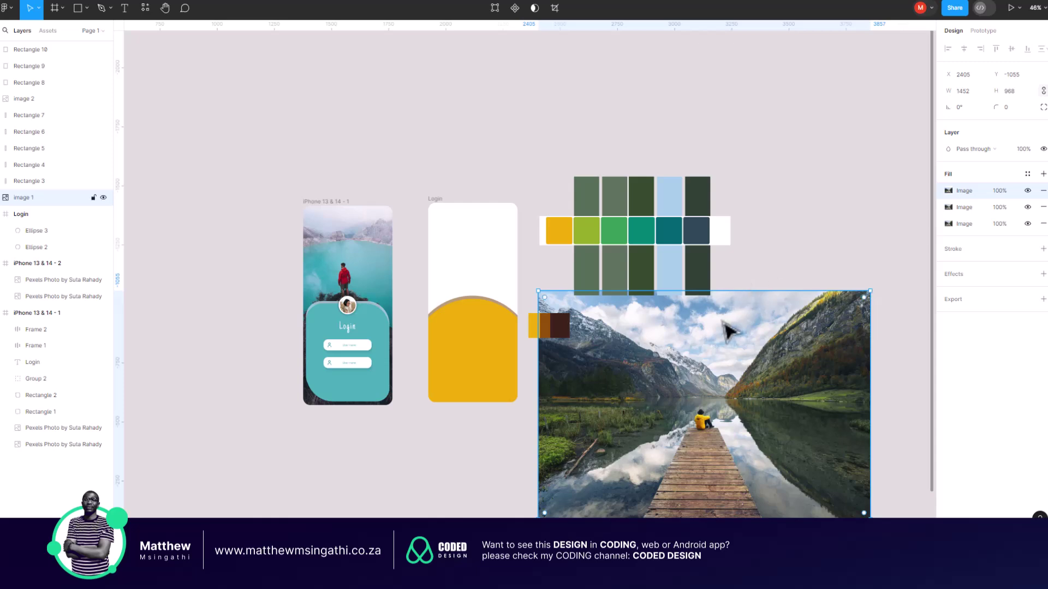
left_click_drag(732, 327, 739, 297)
key("ctrl+z")
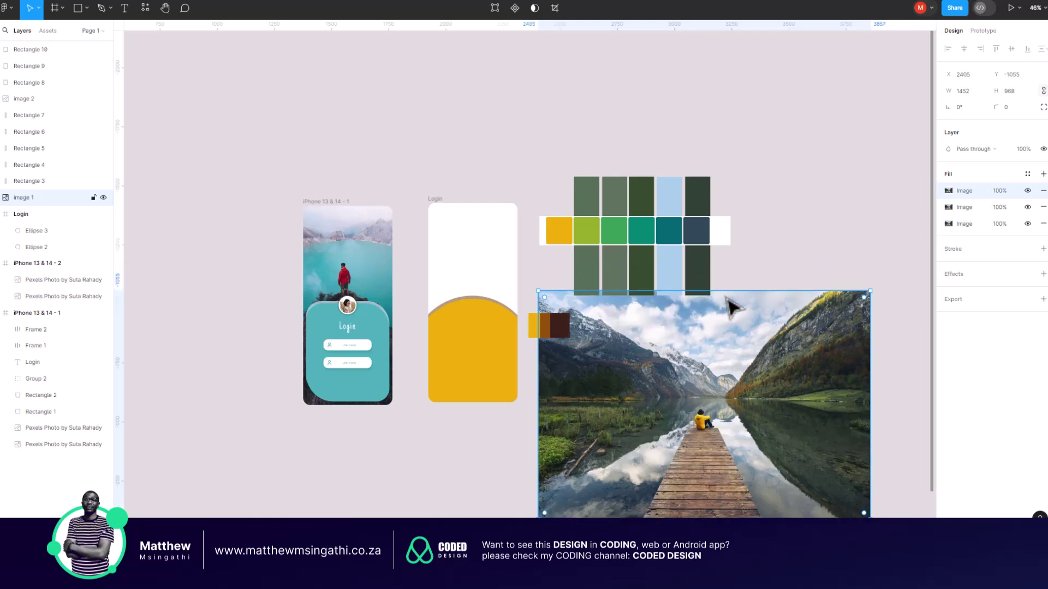
key("ctrl+z")
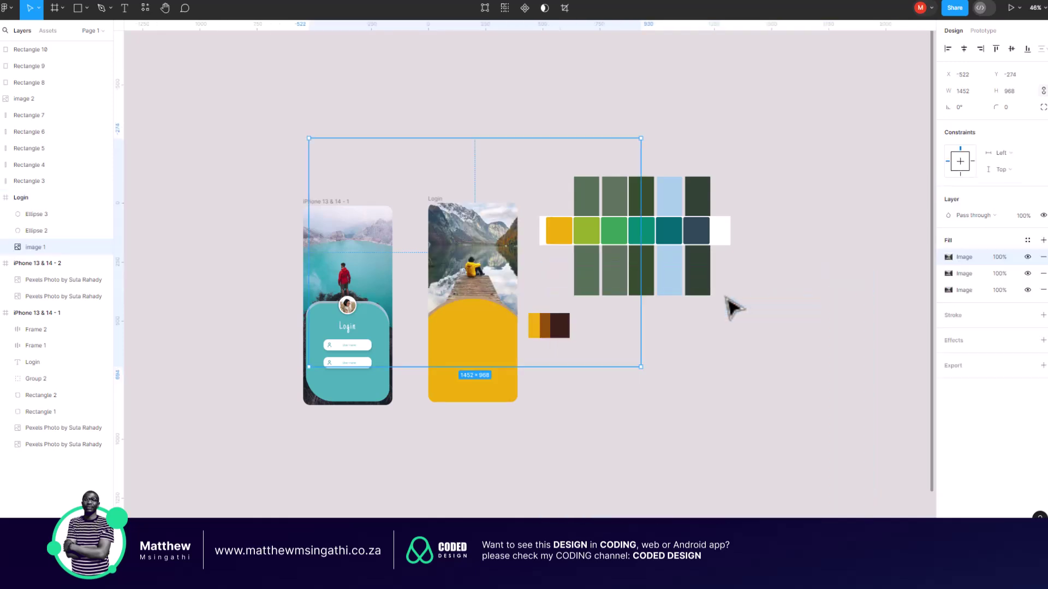
key("ctrl+z")
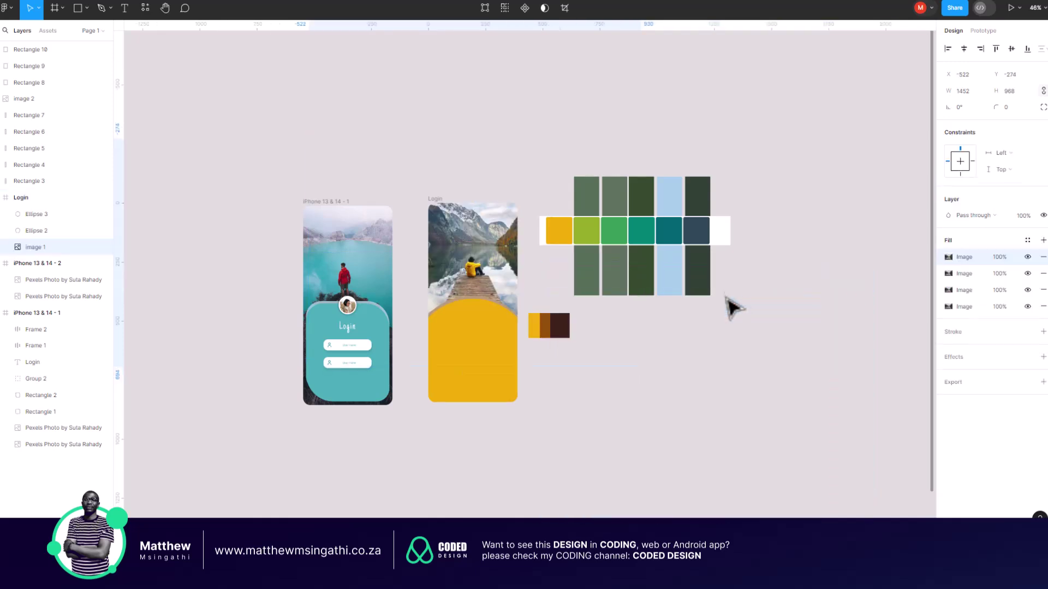
left_click_drag(516, 232, 543, 326)
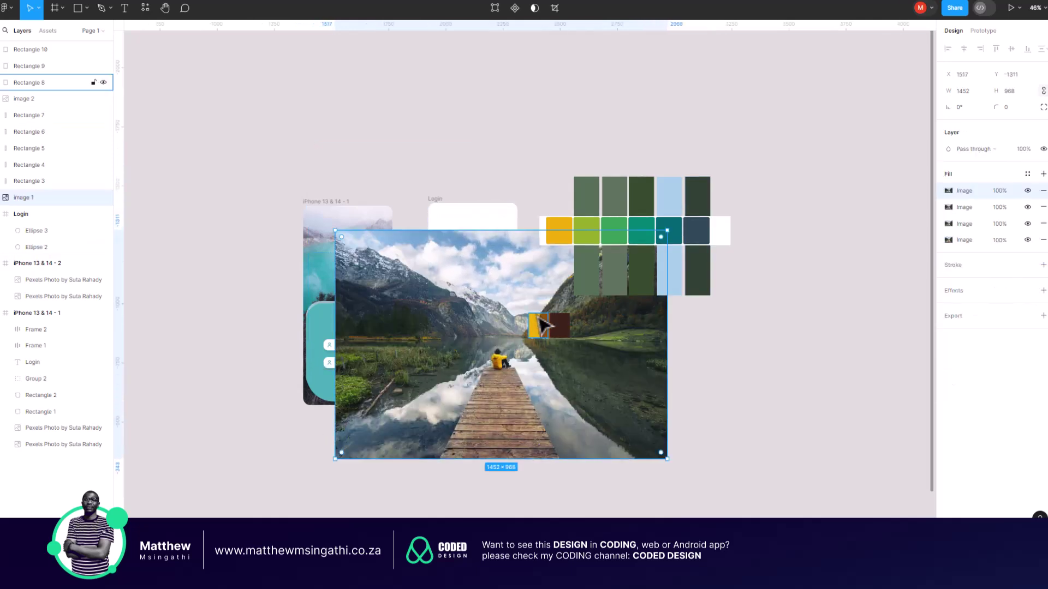
key("ctrl+z")
key("ctrl+z")
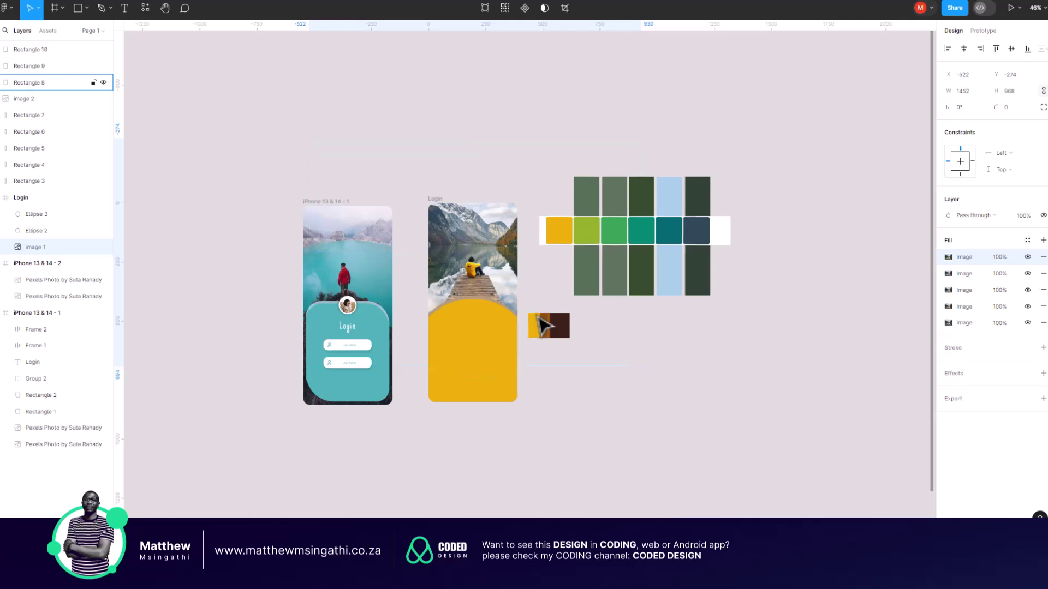
- Move the lake photo out of the Login frame onto the empty canvas below the colour swatches
scroll(580, 326, "down", 5)
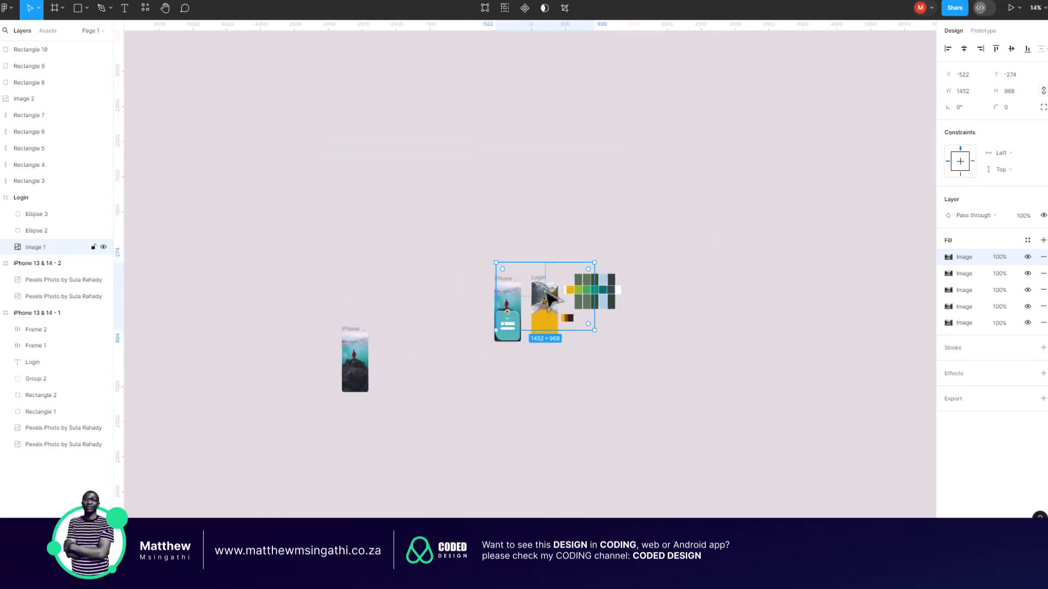
scroll(562, 343, "up", 5)
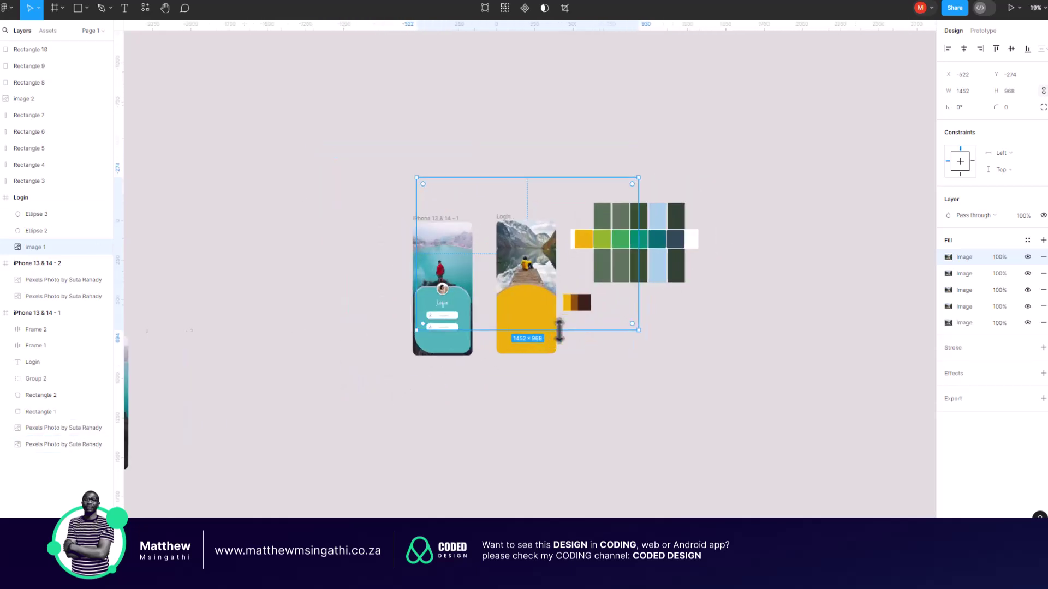
left_click_drag(573, 310, 735, 431)
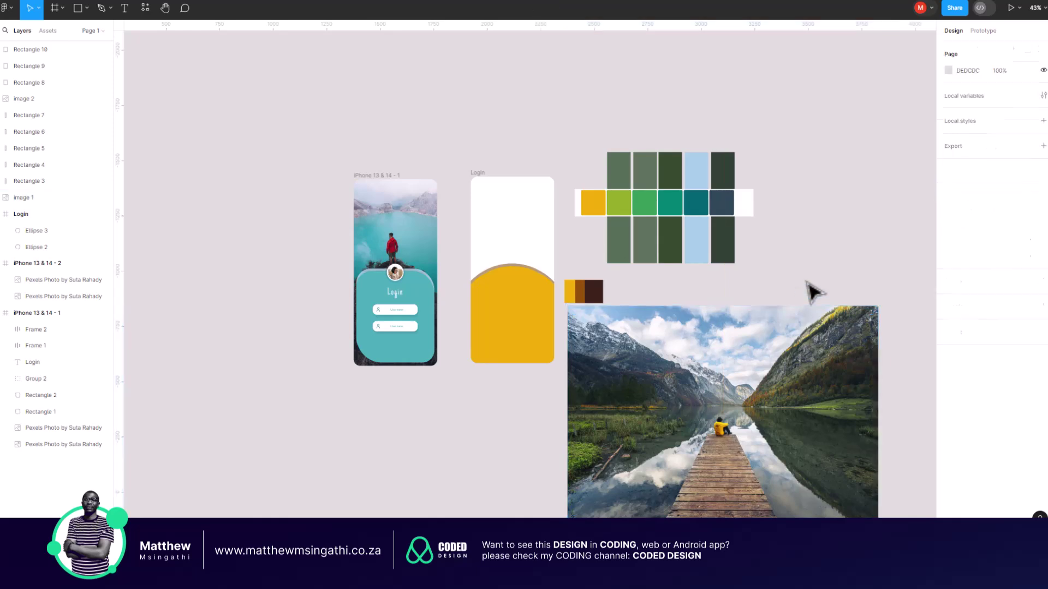
- Duplicate the lake photo and place the copy behind the green and blue colour swatches
right_click(763, 353)
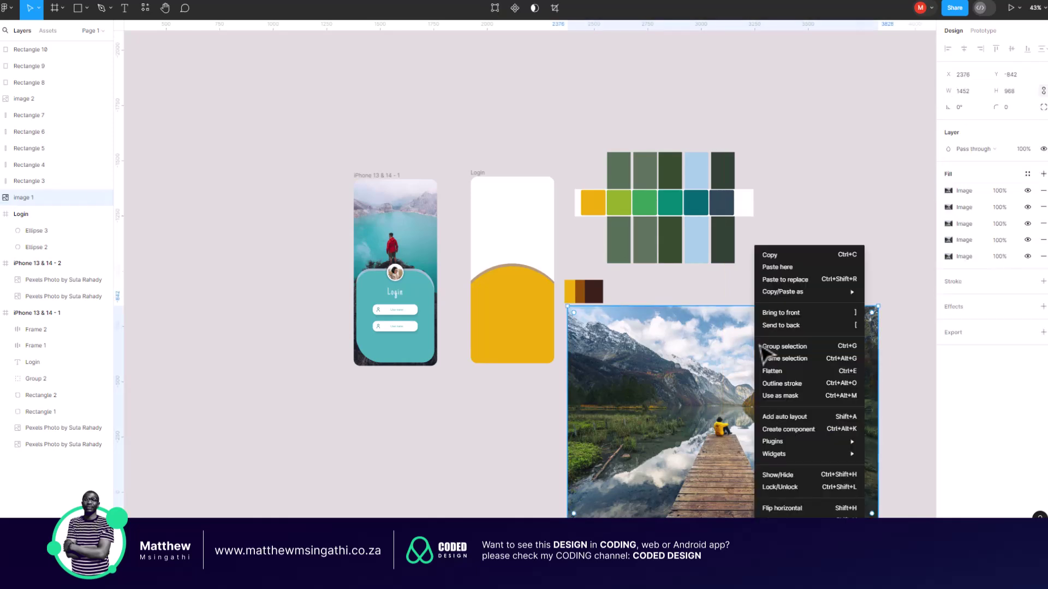
left_click(785, 254)
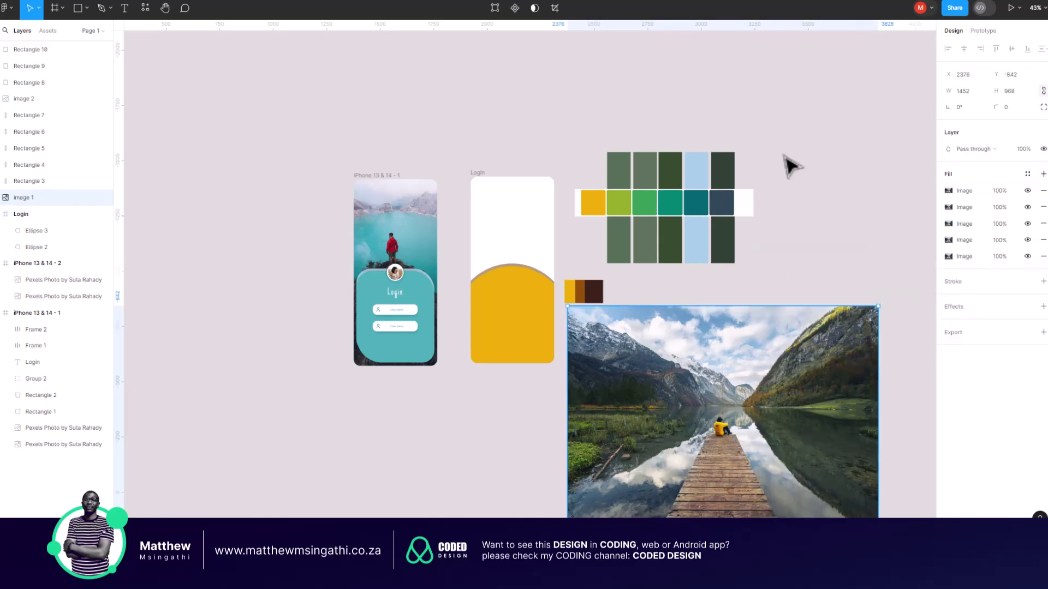
left_click(791, 166)
key("ctrl+v")
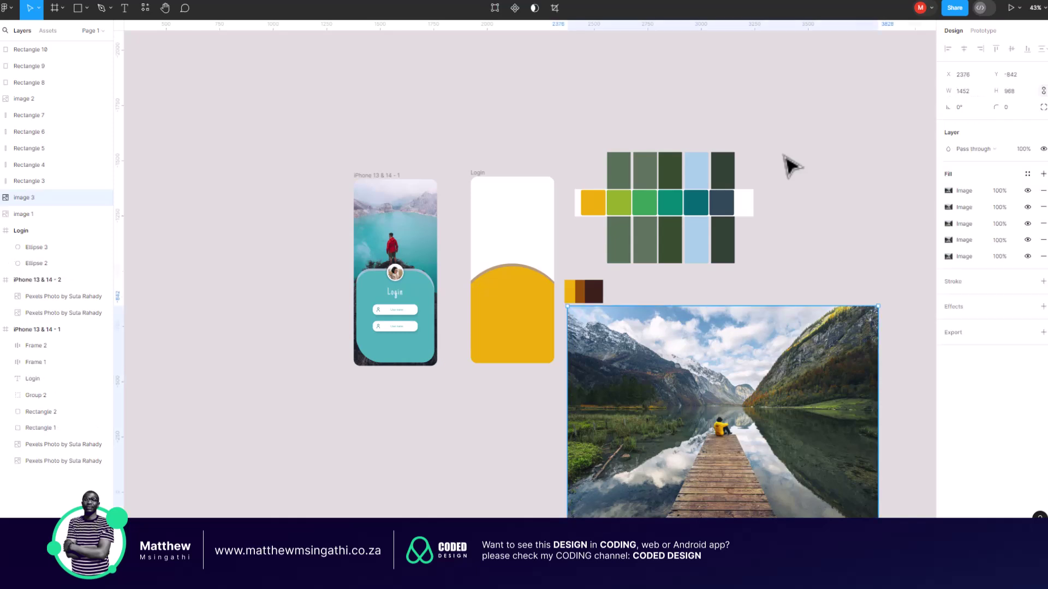
left_click_drag(748, 312, 760, 171)
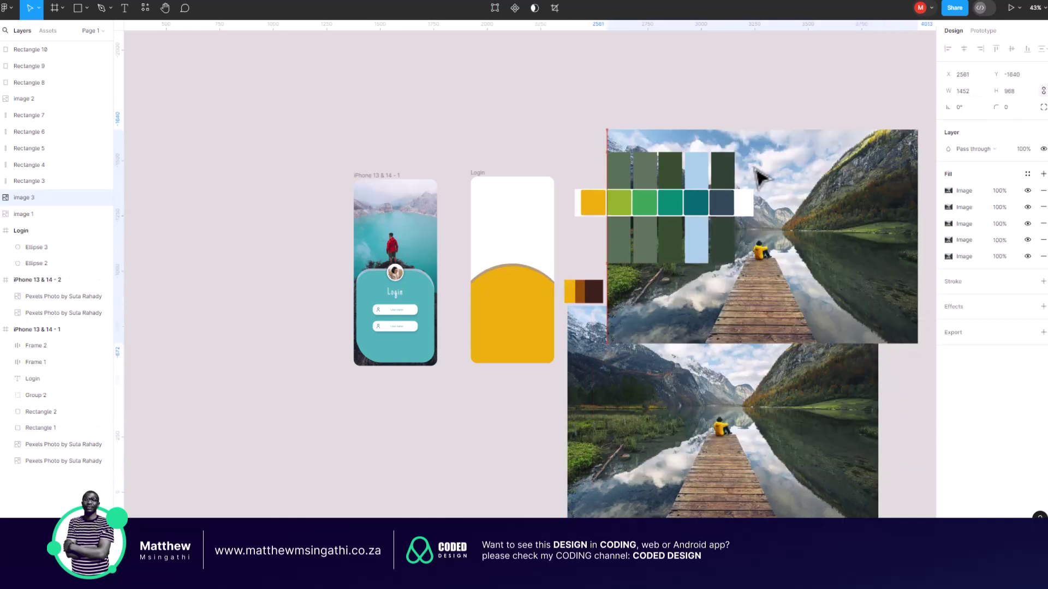
- Move the original lake photo back inside the Login frame, above the yellow ellipse
left_click_drag(702, 444, 501, 229)
scroll(563, 258, "up", 5)
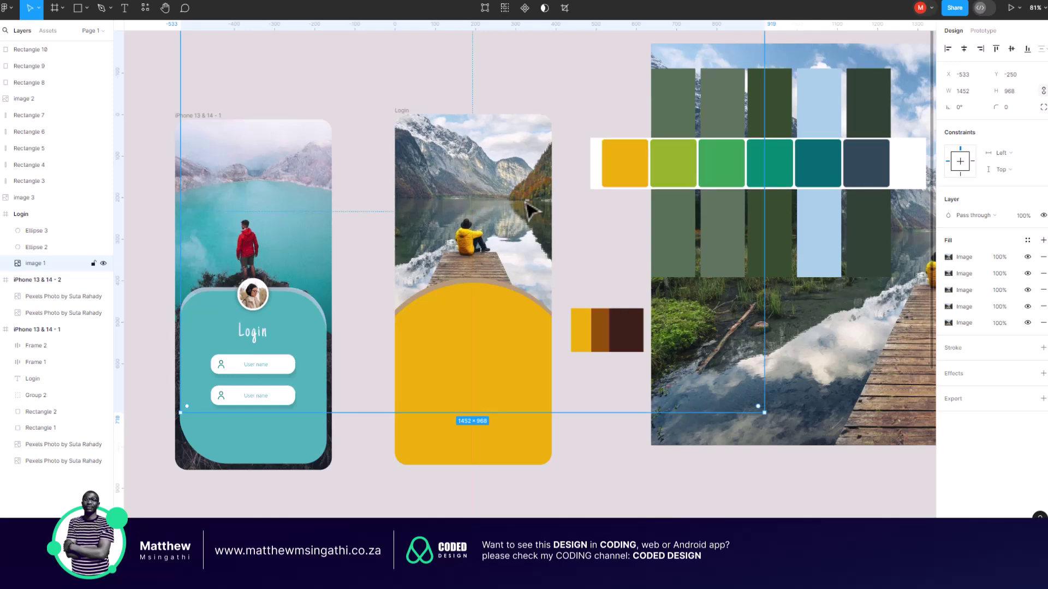
scroll(528, 209, "down", 5)
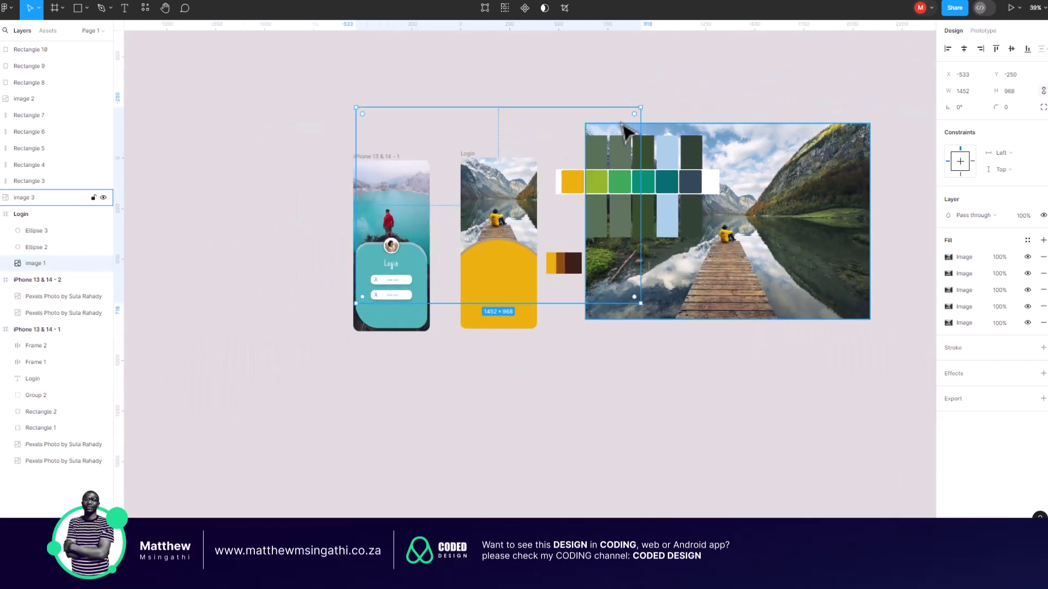
- Scale the photo in the Login frame down to 1011 × 674 and position it at X -329, Y -55
left_click_drag(641, 108, 544, 168)
key("ctrl+z")
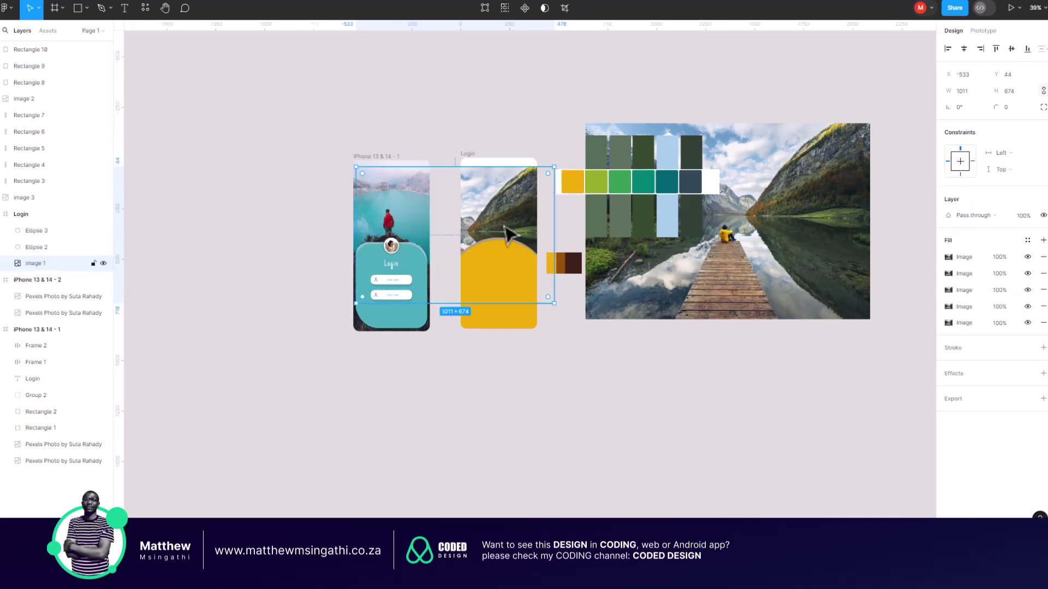
scroll(507, 234, "up", 3)
left_click_drag(524, 189, 599, 130)
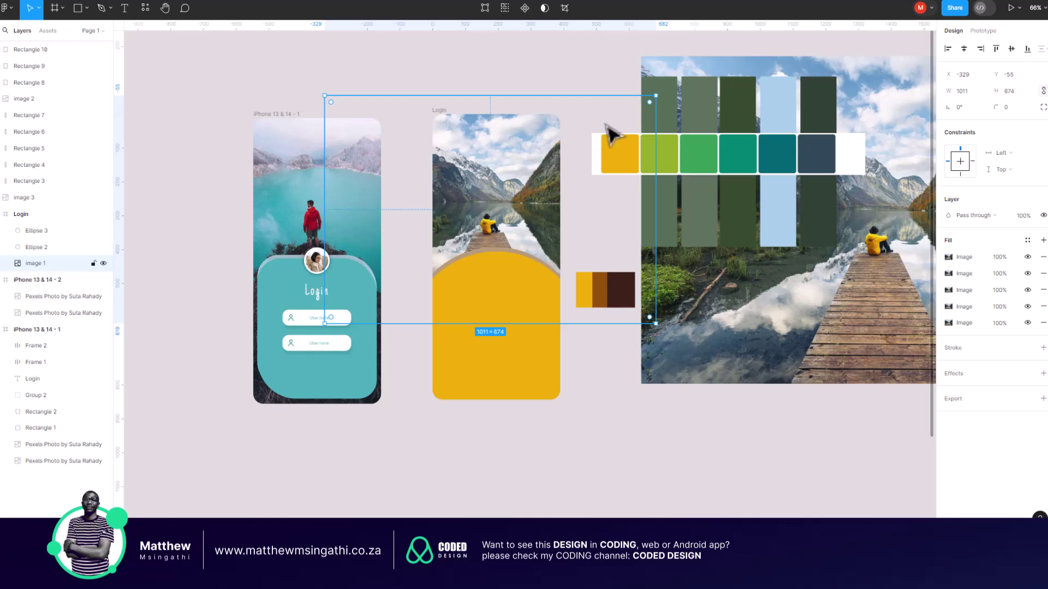
- Enlarge the photo in the Login frame to 1616 × 1078 and position it at X -629, Y -338
left_click_drag(657, 94, 755, 33)
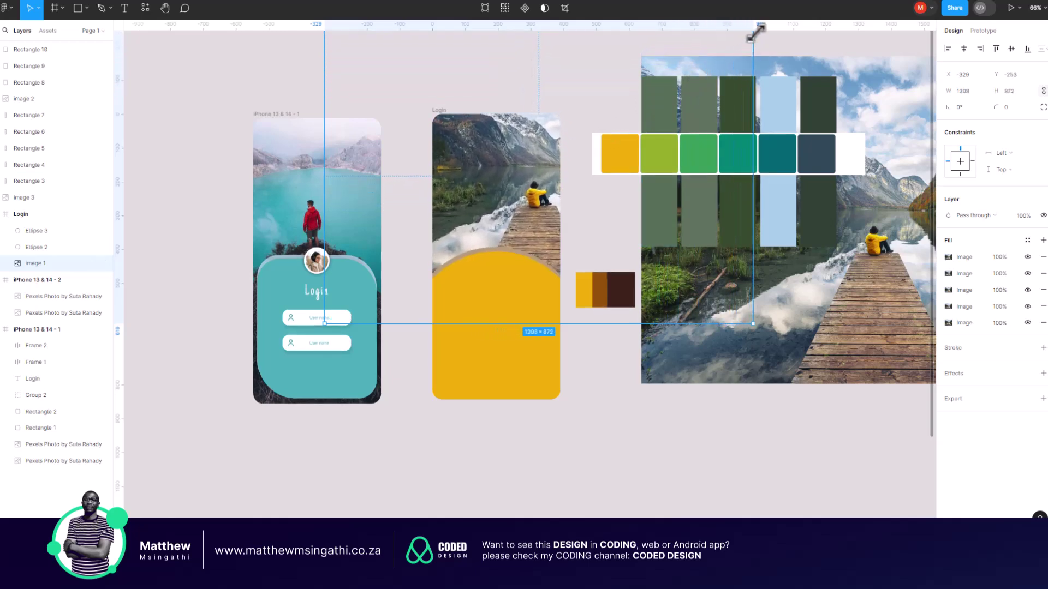
left_click_drag(503, 206, 487, 208)
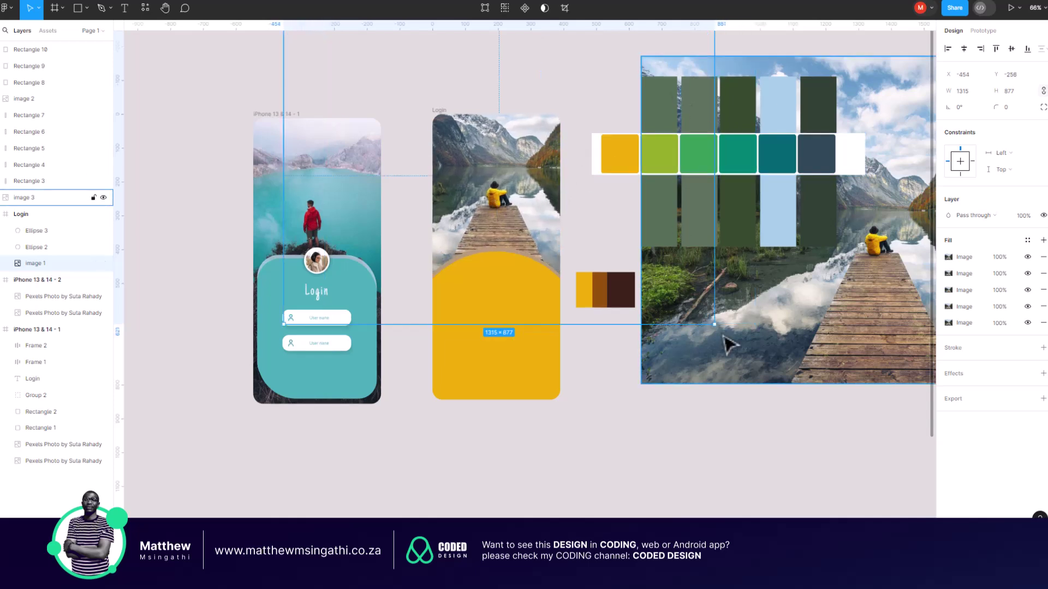
left_click_drag(711, 324, 771, 391)
left_click_drag(490, 199, 481, 187)
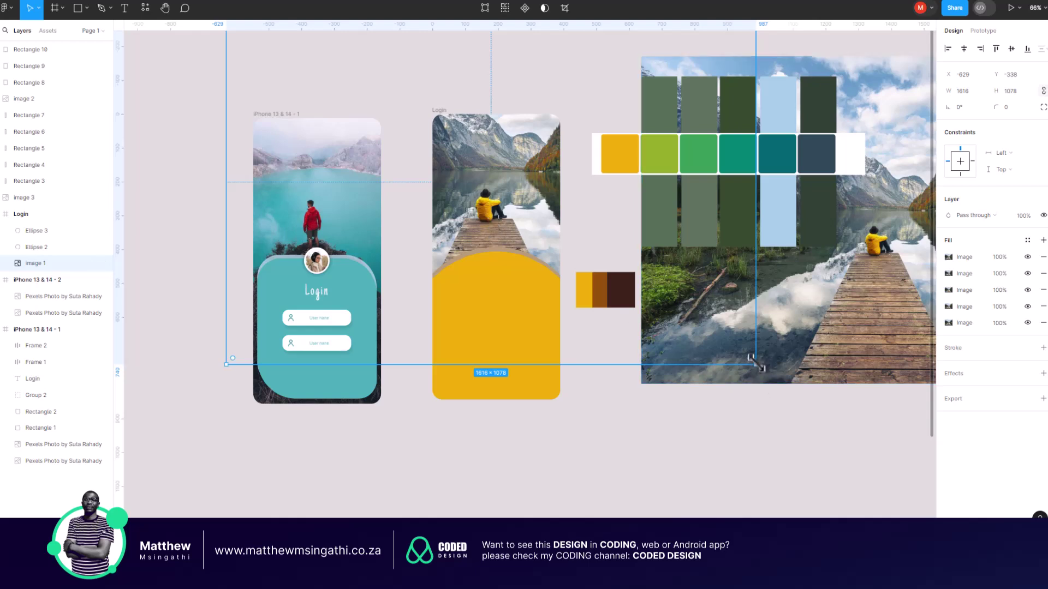
- Scale the Login frame's photo down to about 795 × 530 and position it at X -205, Y -28, with the seated person centred above the yellow ellipse
left_click_drag(757, 363, 584, 240)
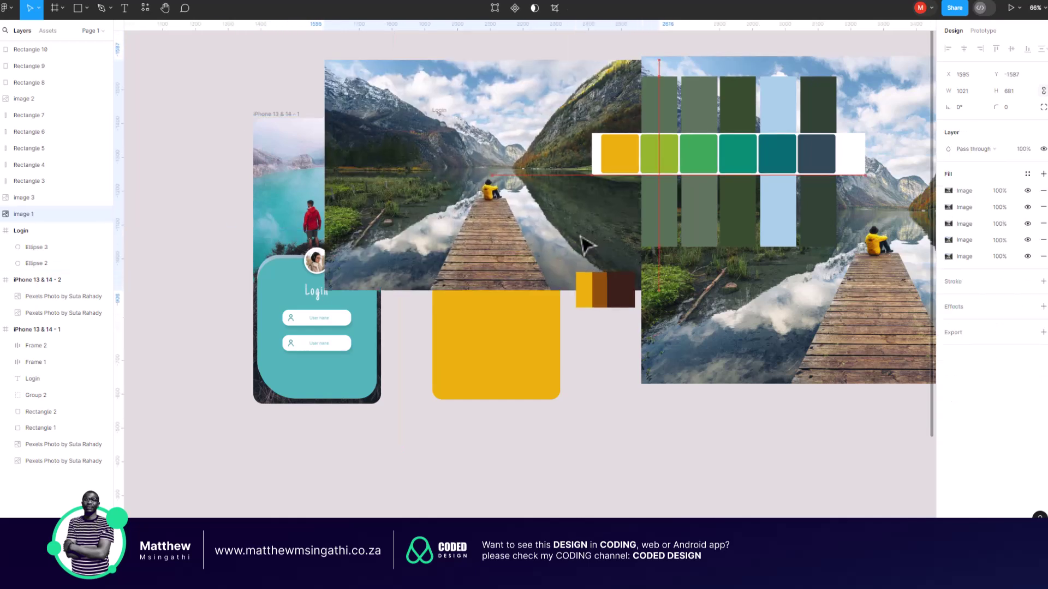
mouse_move(568, 254)
left_mouse_down()
mouse_move(584, 285)
mouse_move(504, 210)
mouse_move(600, 270)
mouse_move(555, 246)
left_mouse_up()
scroll(531, 234, "up", 3)
scroll(531, 234, "right", 2)
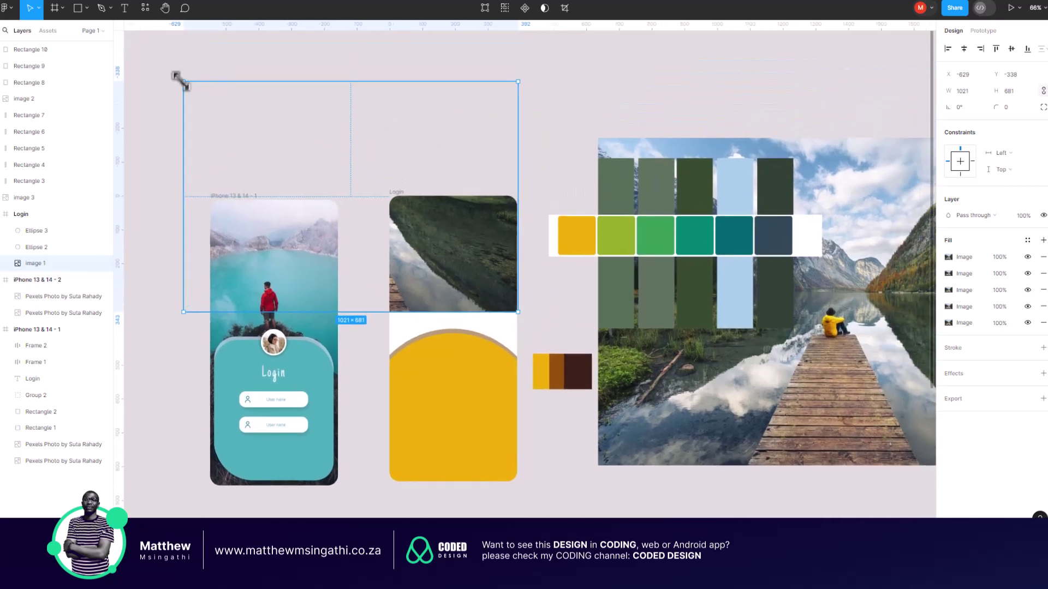
left_click_drag(181, 80, 281, 147)
left_click_drag(339, 171, 373, 215)
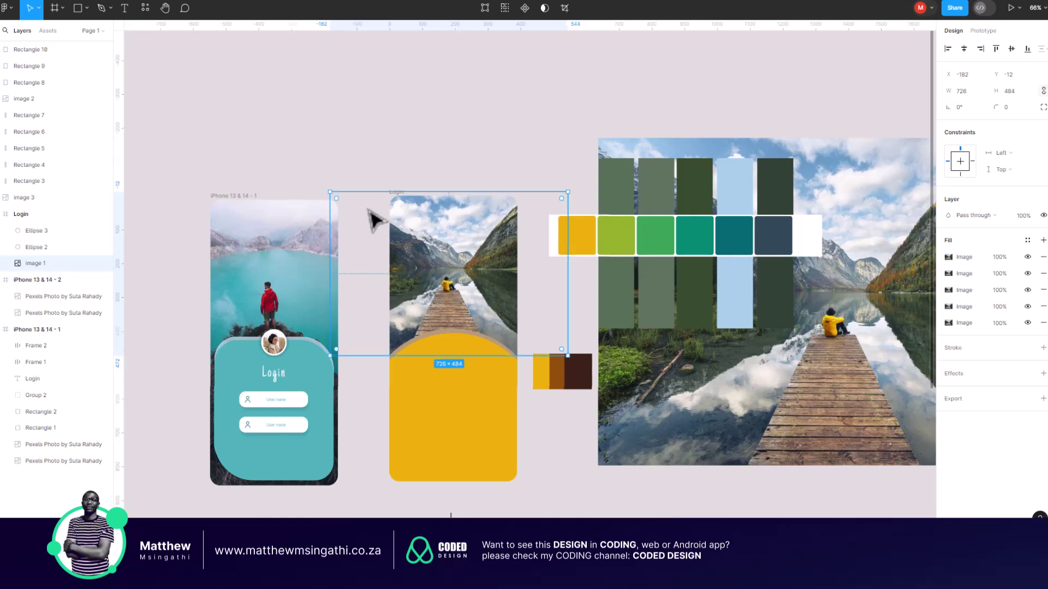
left_click_drag(330, 188, 307, 174)
left_click_drag(344, 208, 362, 222)
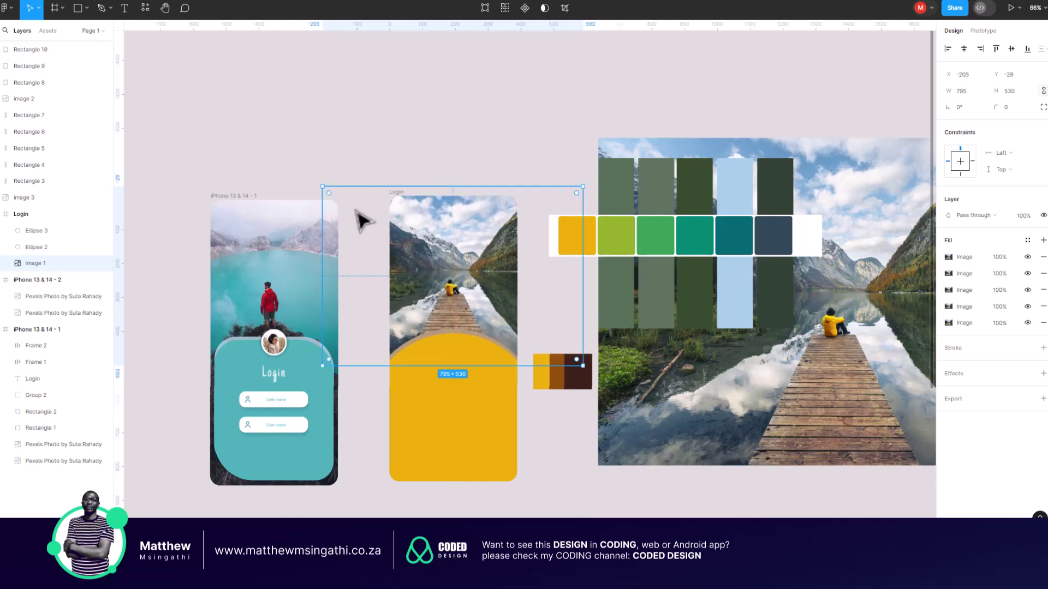
left_click(417, 125)
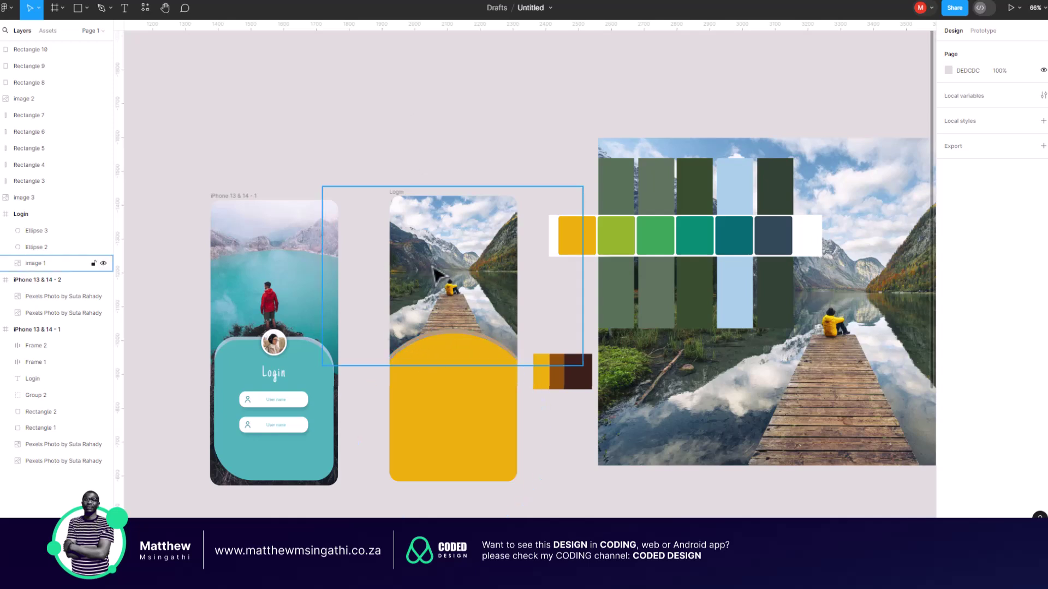
scroll(510, 259, "down", 2)
scroll(510, 259, "right", 2)
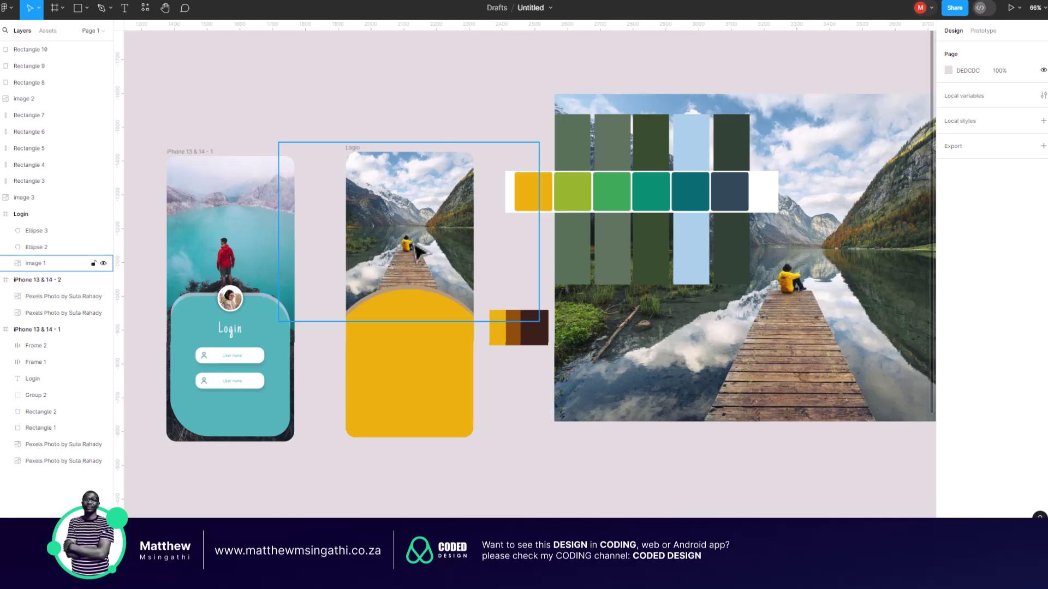
scroll(417, 251, "up", 5)
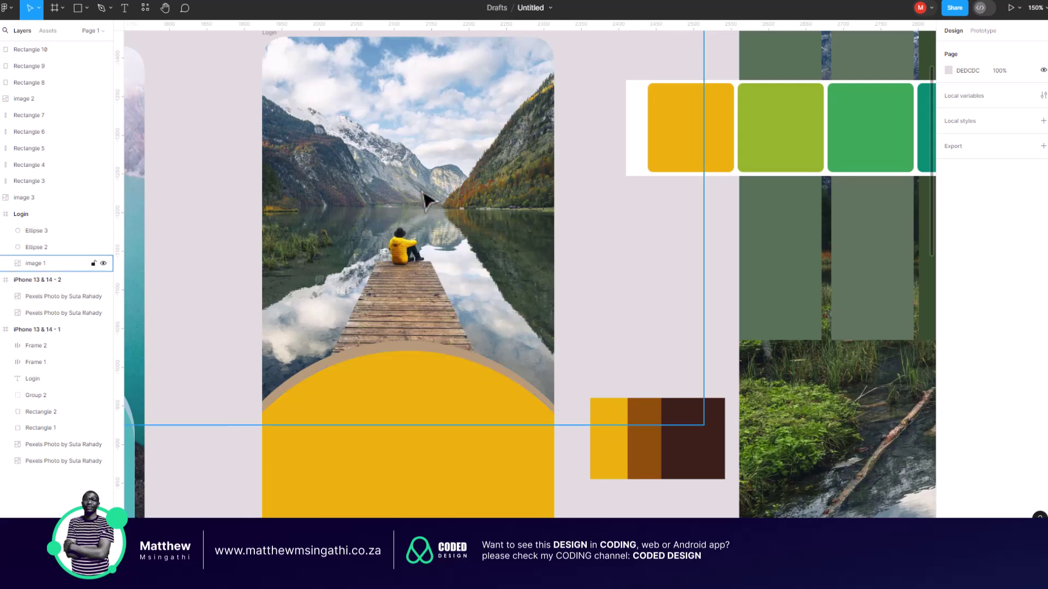
scroll(426, 200, "down", 1)
scroll(425, 200, "down", 5)
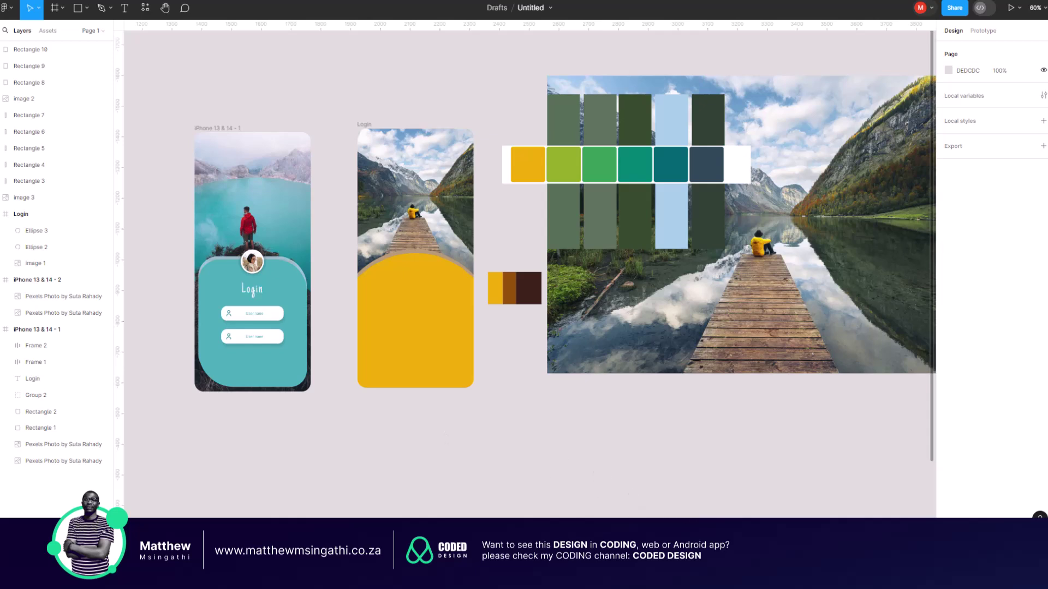
- Switch to the OneNote page and sketch two lines spreading downward, with small marks between and above them, below the design element heading
left_click(683, 473)
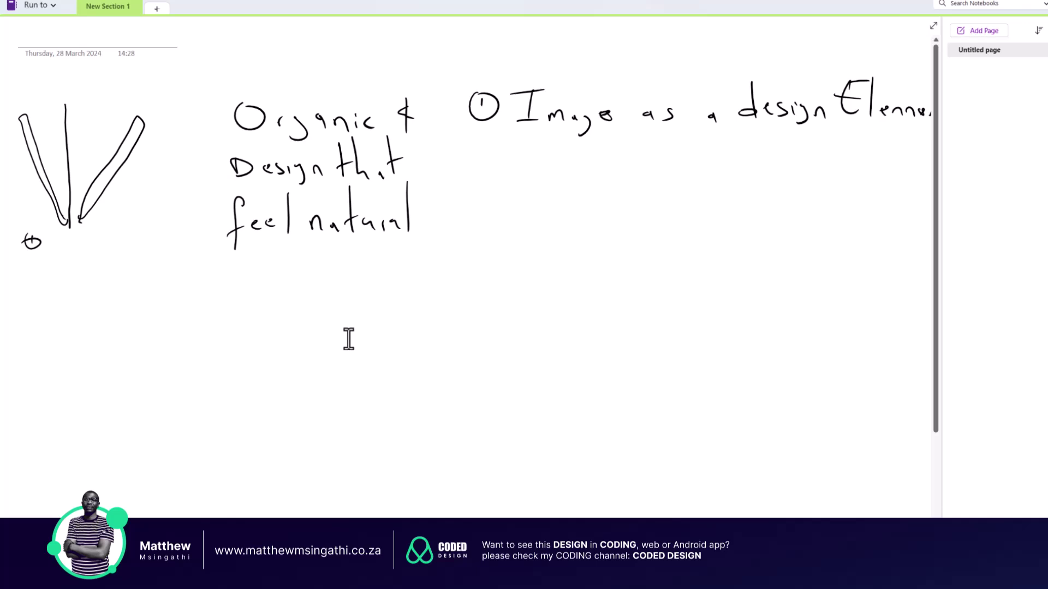
left_click_drag(559, 224, 482, 348)
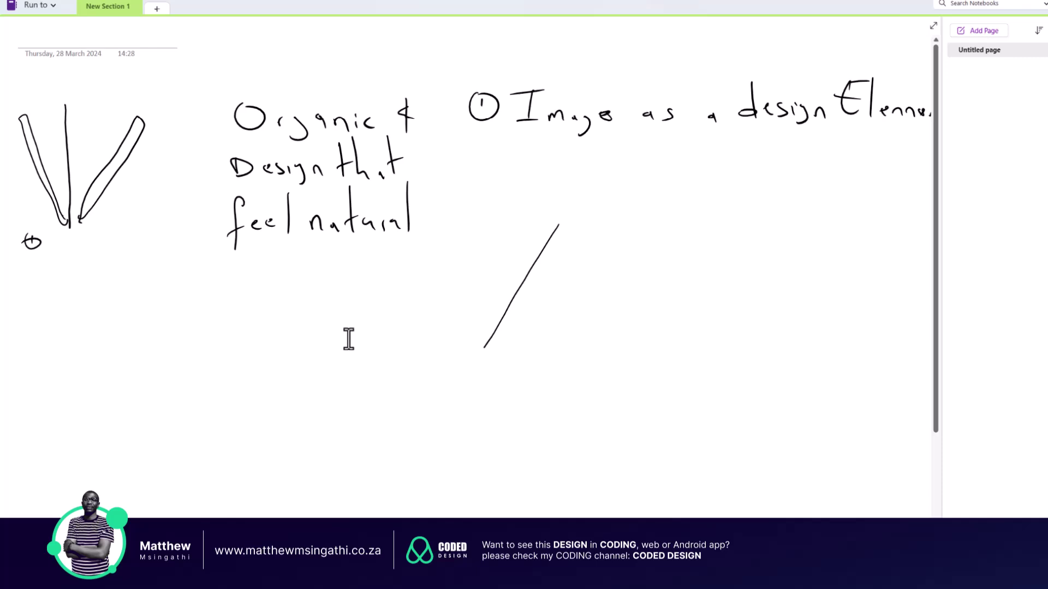
left_click_drag(571, 222, 605, 369)
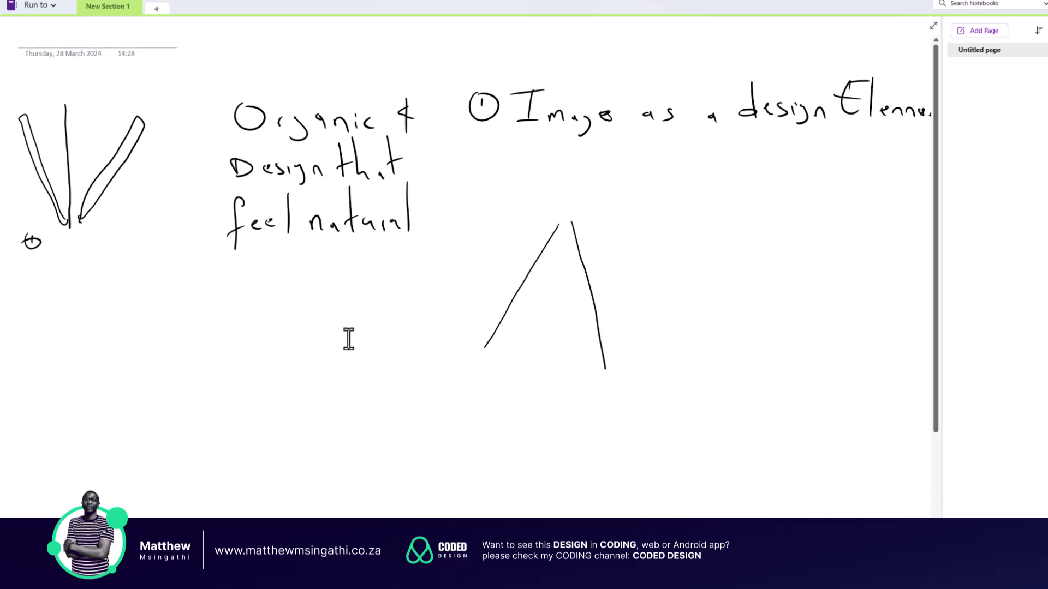
mouse_move(498, 346)
left_mouse_down()
mouse_move(563, 244)
mouse_move(588, 364)
left_mouse_up()
mouse_move(550, 308)
left_mouse_down()
mouse_move(570, 327)
mouse_move(551, 308)
left_mouse_up()
left_click_drag(565, 209, 571, 209)
left_click_drag(578, 211, 583, 210)
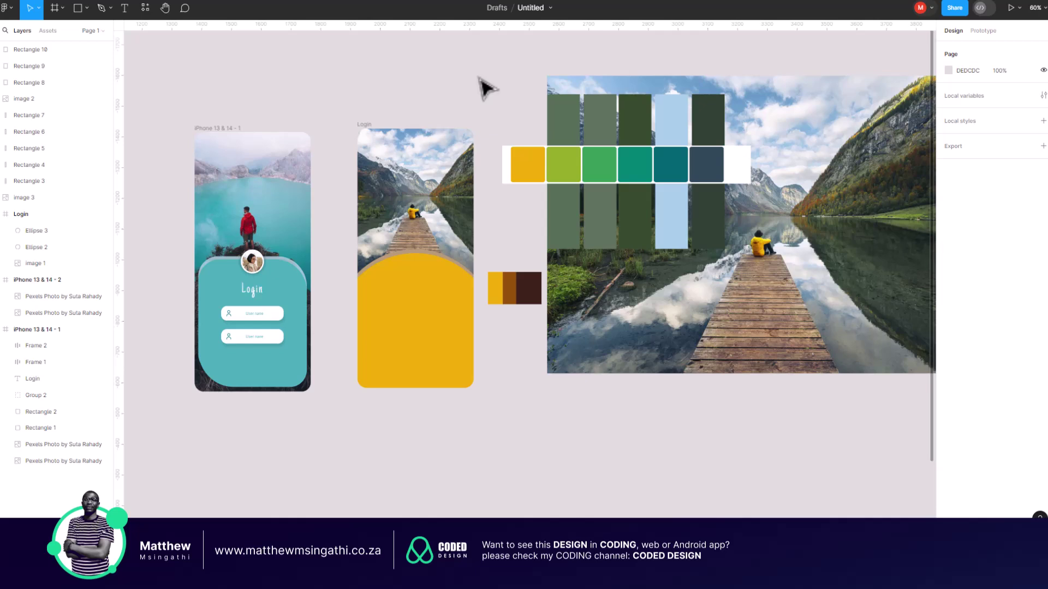
- Switch back to Figma and examine how the pier in the Login frame's photo leads into the curved yellow panel
scroll(420, 251, "up", 1)
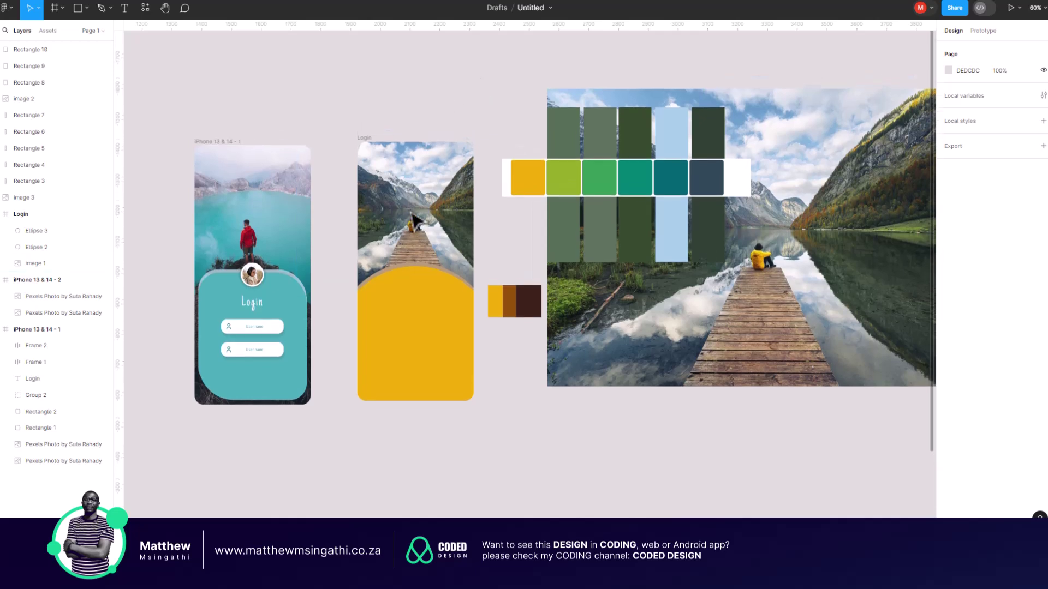
scroll(426, 265, "up", 5, "ctrl")
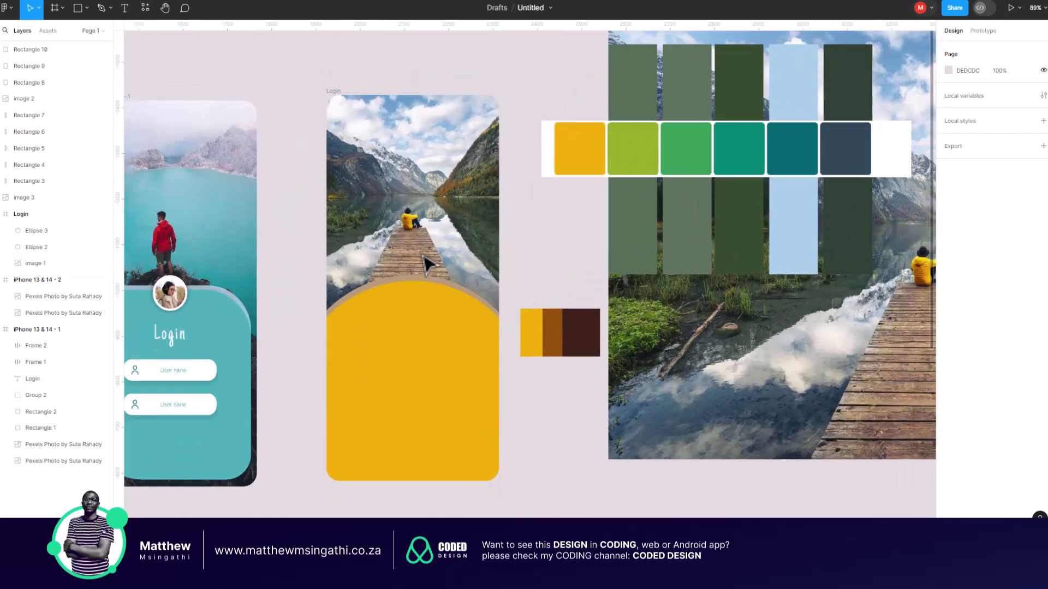
scroll(426, 264, "up", 3, "ctrl")
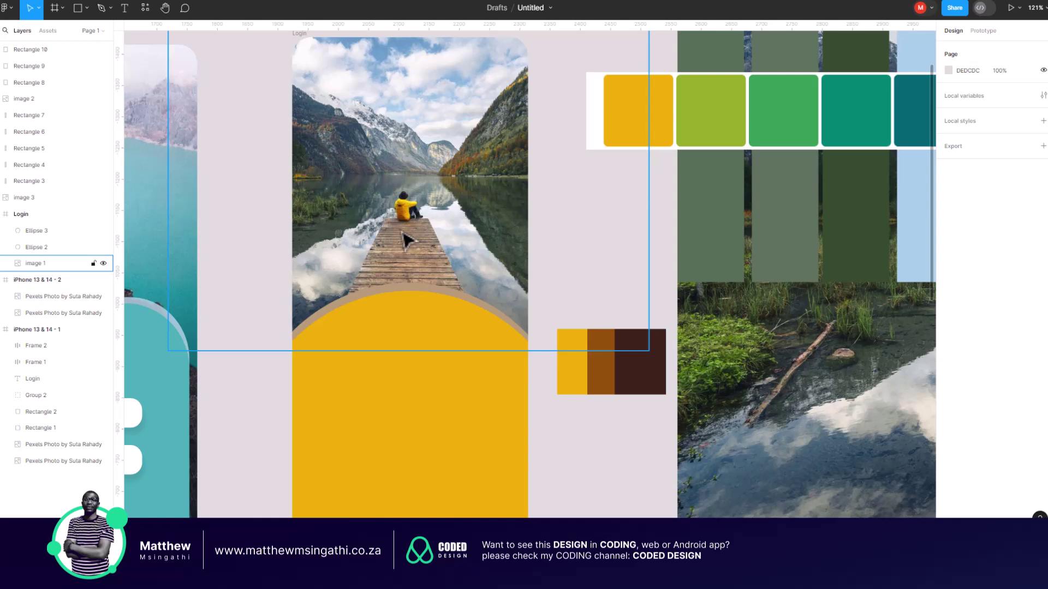
scroll(415, 229, "left", 2)
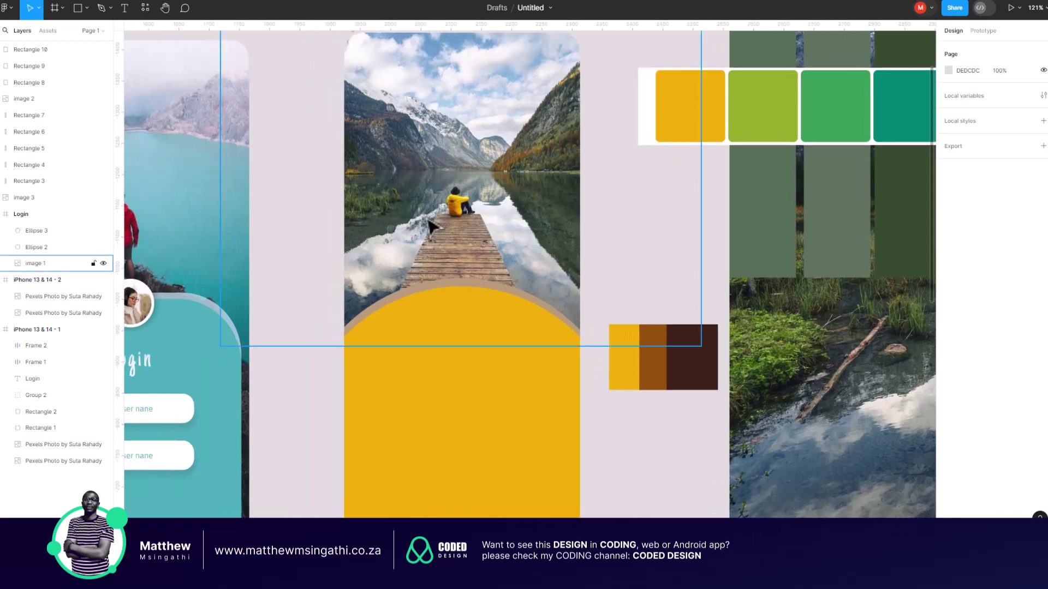
scroll(429, 225, "right", 4)
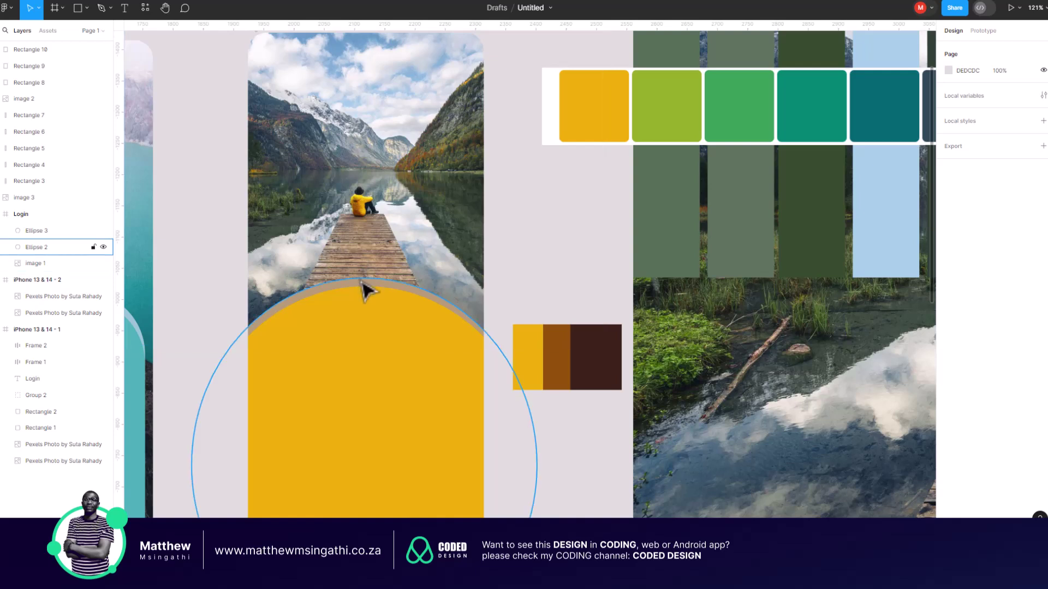
scroll(363, 284, "down", 4)
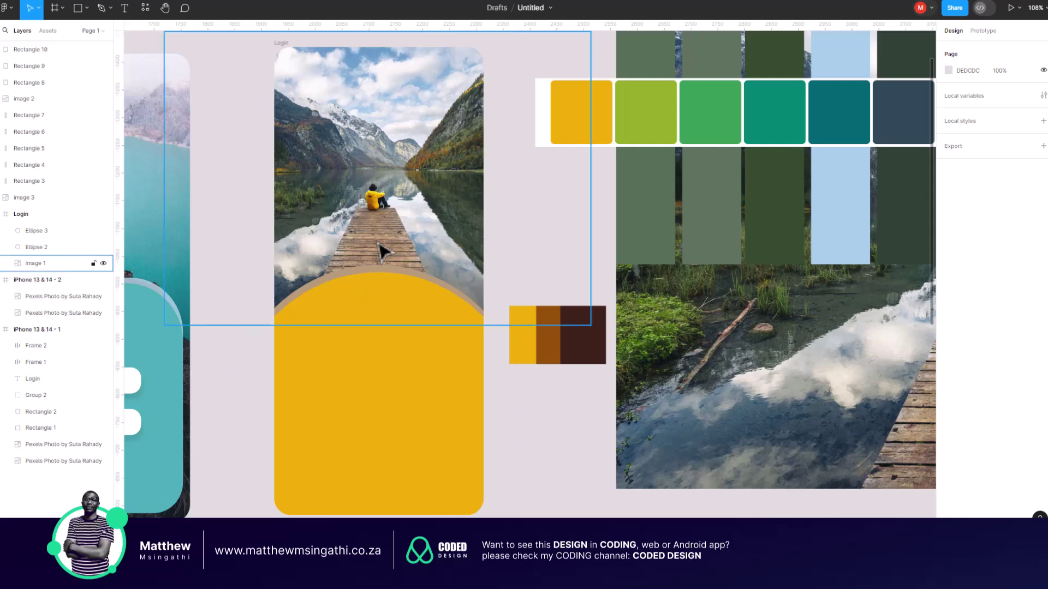
scroll(381, 250, "up", 10)
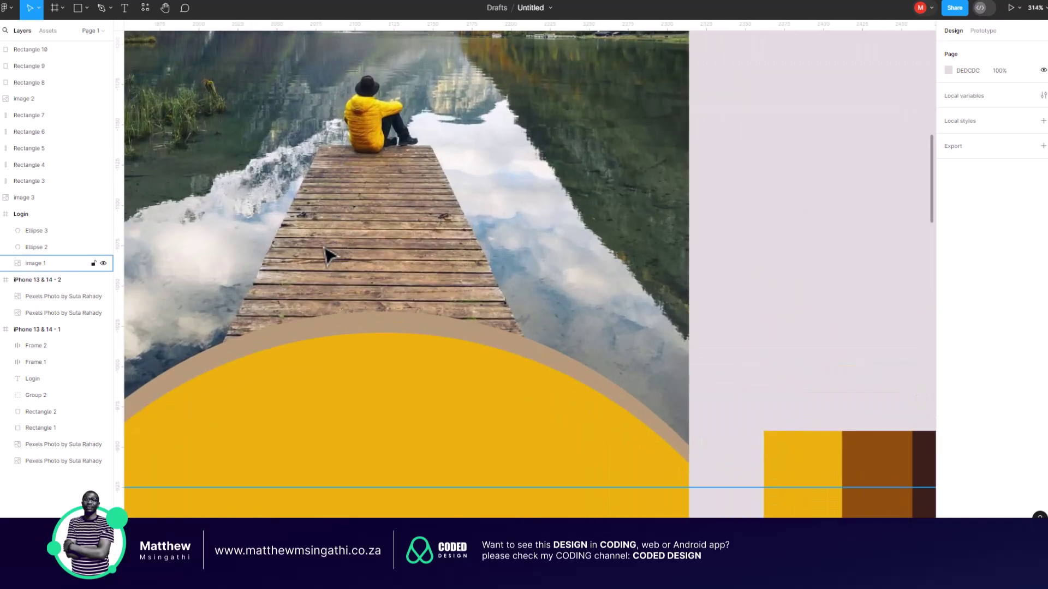
scroll(404, 285, "down", 8)
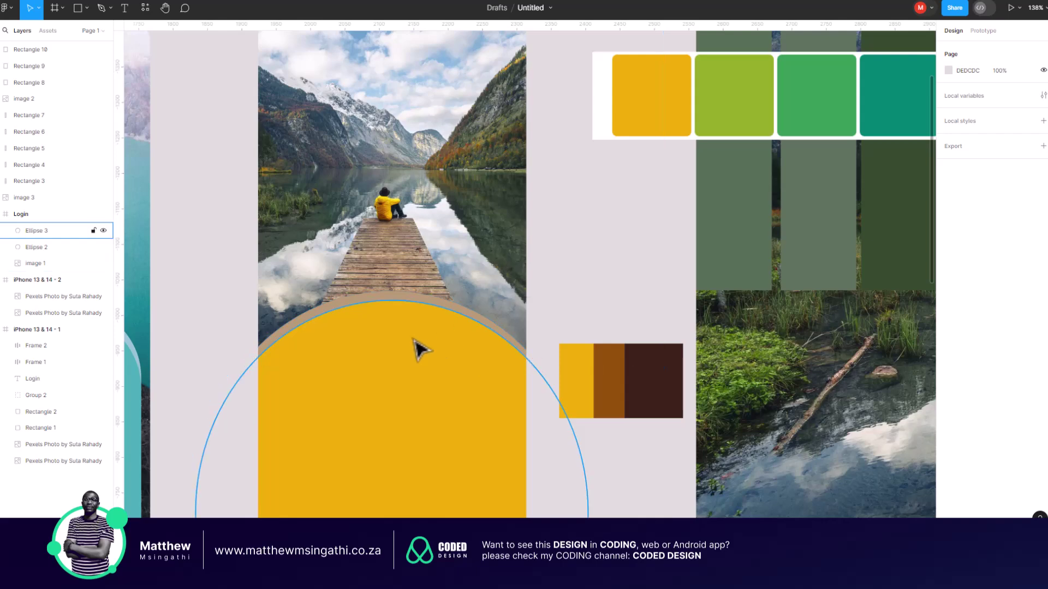
scroll(418, 343, "down", 5)
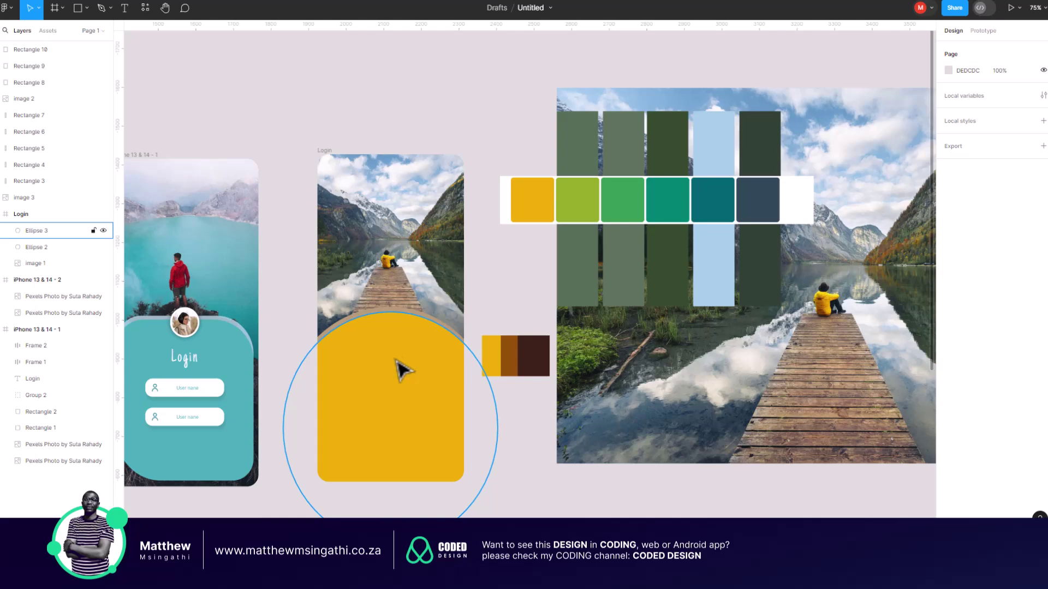
scroll(420, 358, "up", 1)
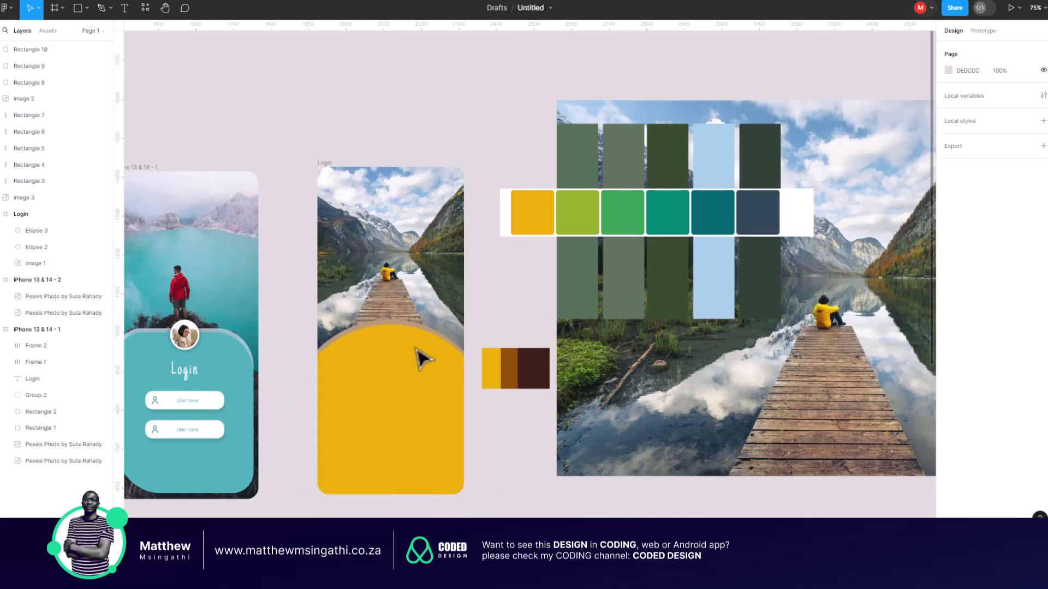
scroll(402, 406, "up", 5)
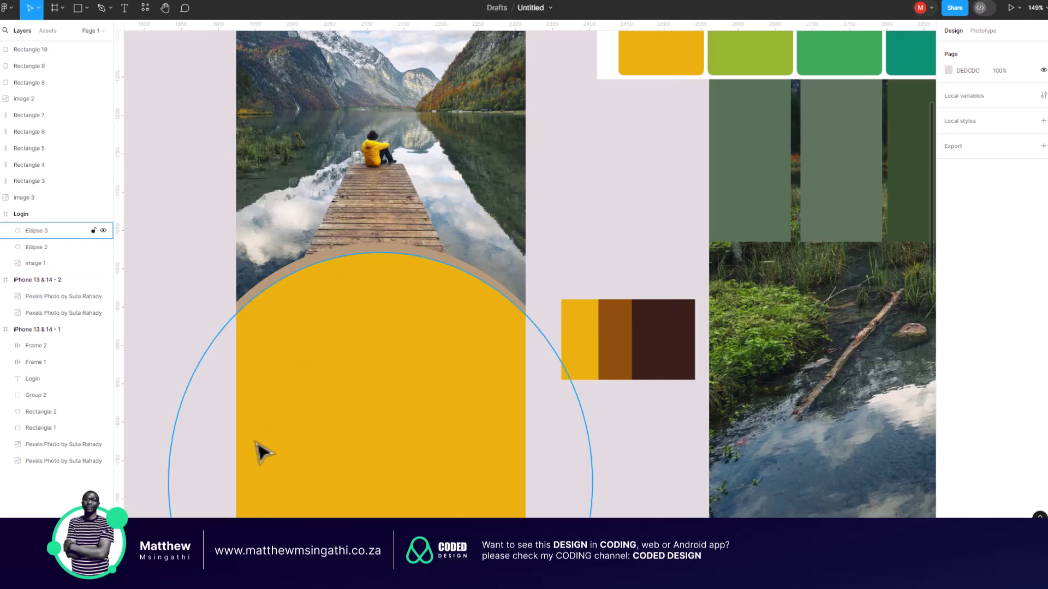
scroll(353, 416, "down", 4)
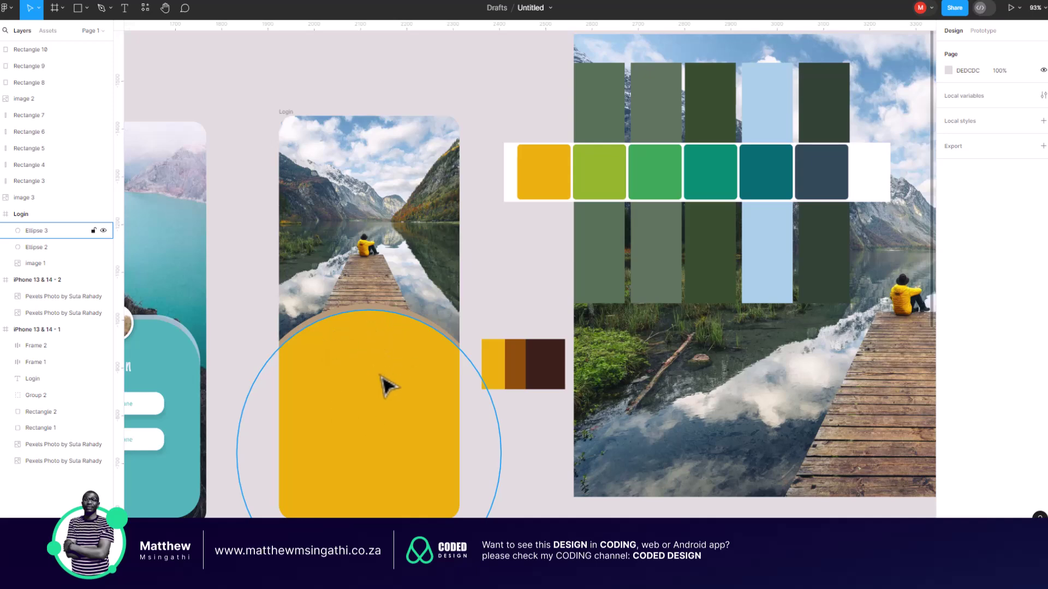
scroll(386, 382, "up", 3)
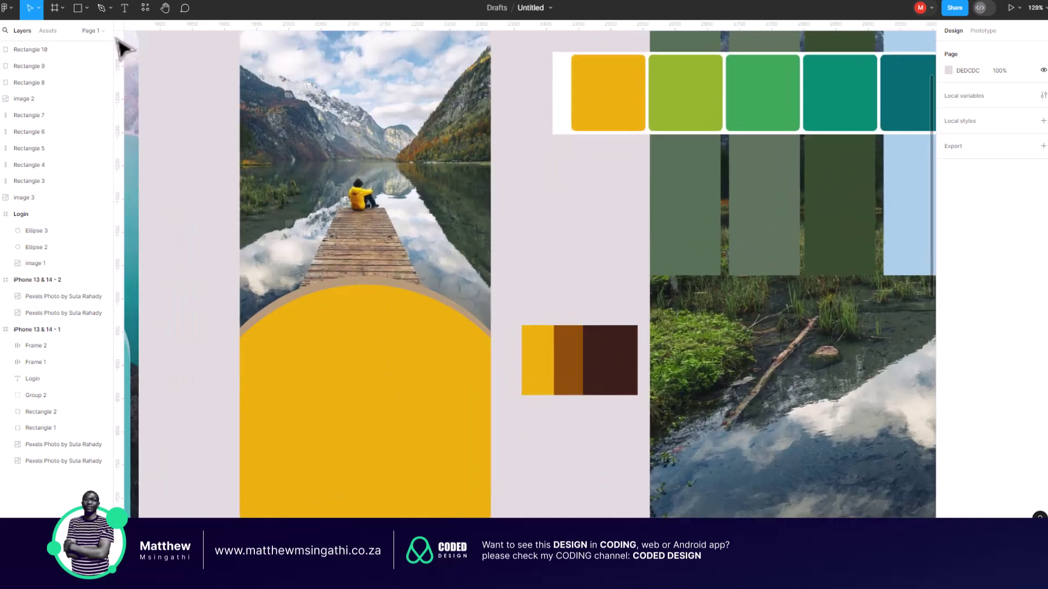
- Draw a 369 × 83 rectangle on the Login frame's yellow panel and fill it with brown 997757 sampled from the pier
left_click(79, 7)
mouse_move(320, 313)
left_mouse_down()
mouse_move(517, 389)
mouse_move(561, 371)
left_mouse_up()
mouse_move(439, 324)
left_mouse_down()
mouse_move(390, 339)
mouse_move(385, 352)
left_mouse_up()
left_click(950, 257)
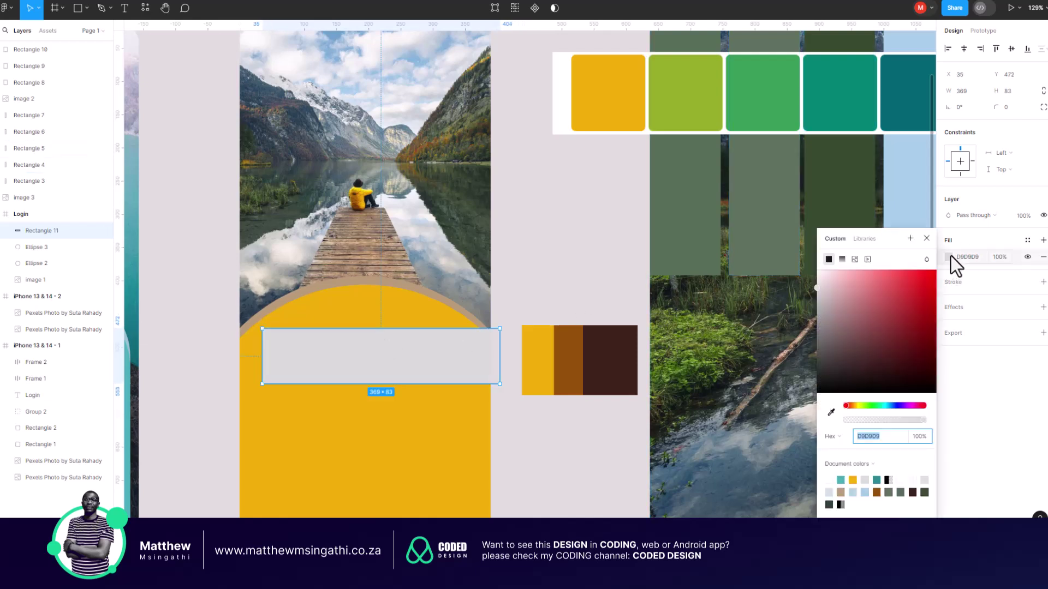
left_click(831, 413)
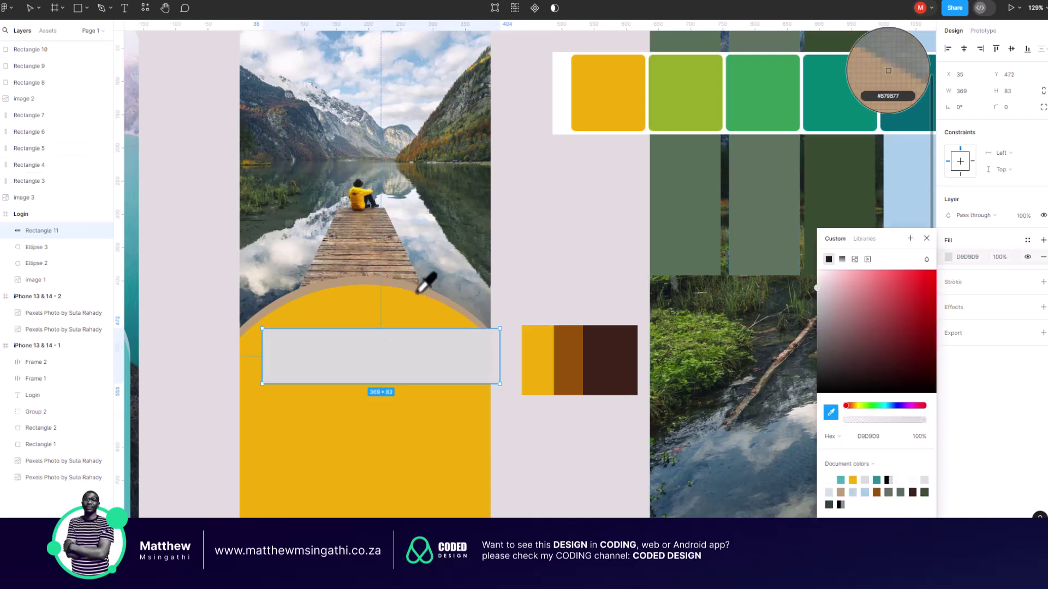
left_click(386, 269)
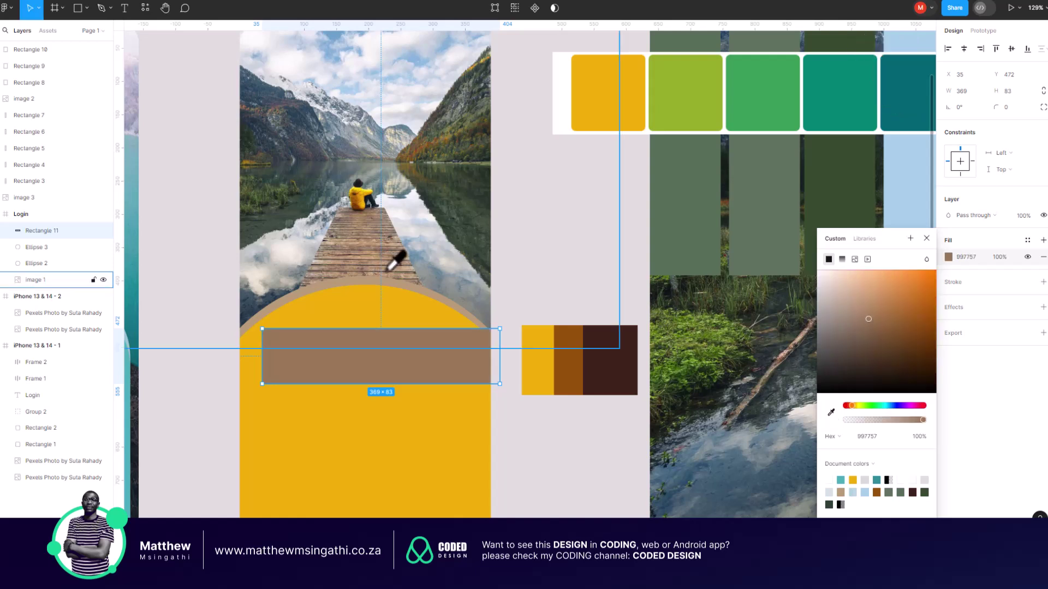
left_click(217, 233)
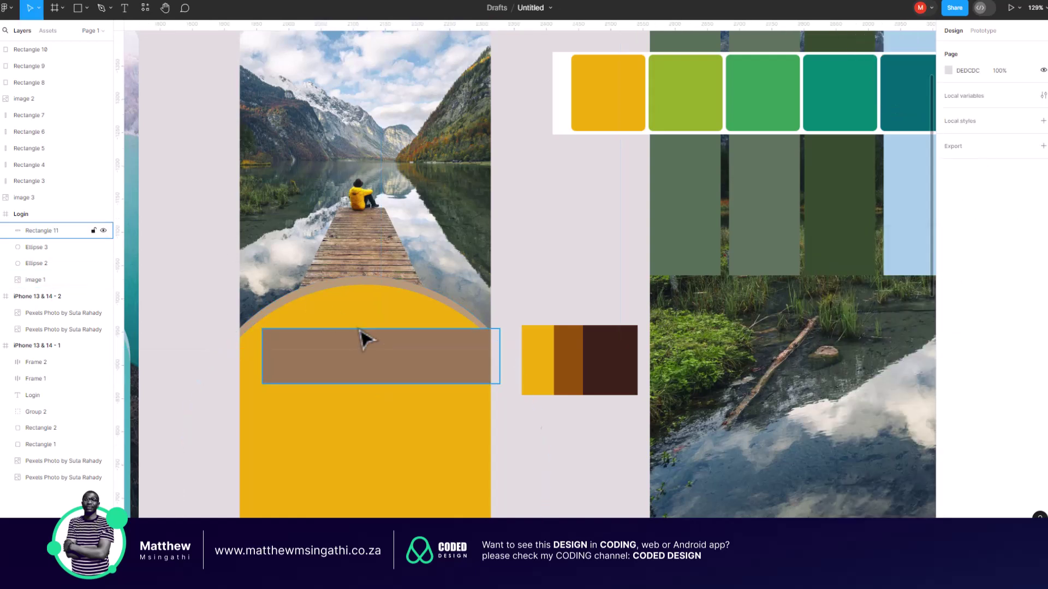
- Lower the brown rectangle's fill opacity to 5%
scroll(383, 358, "up", 2)
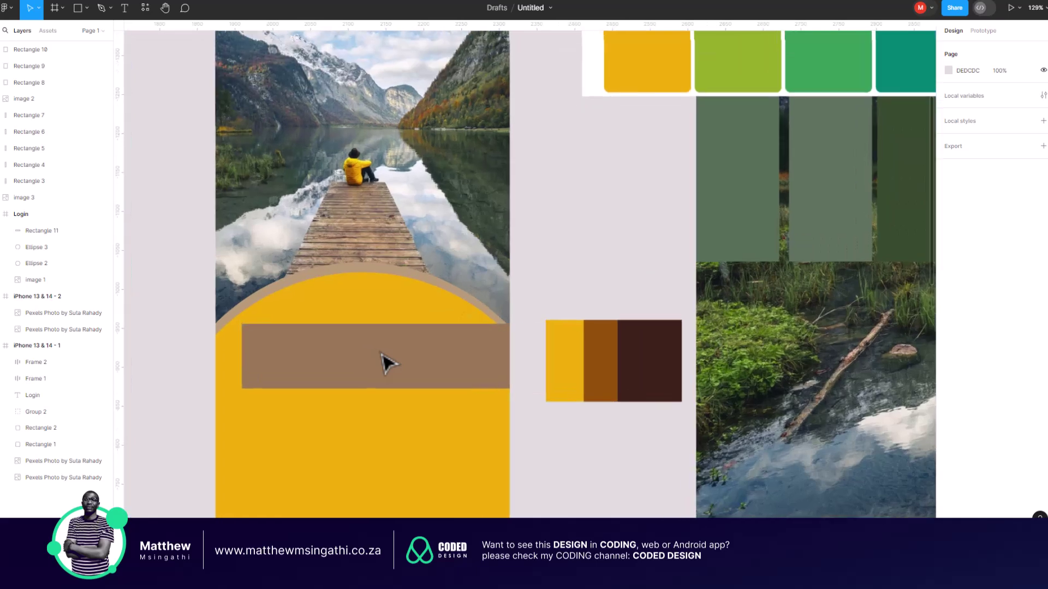
scroll(390, 306, "up", 3)
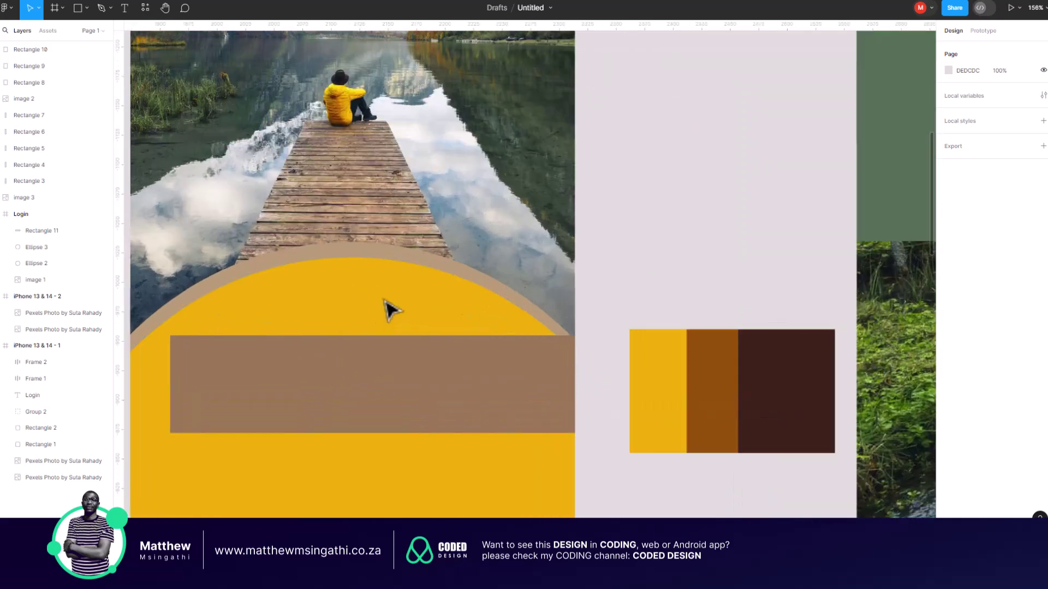
left_click(376, 393)
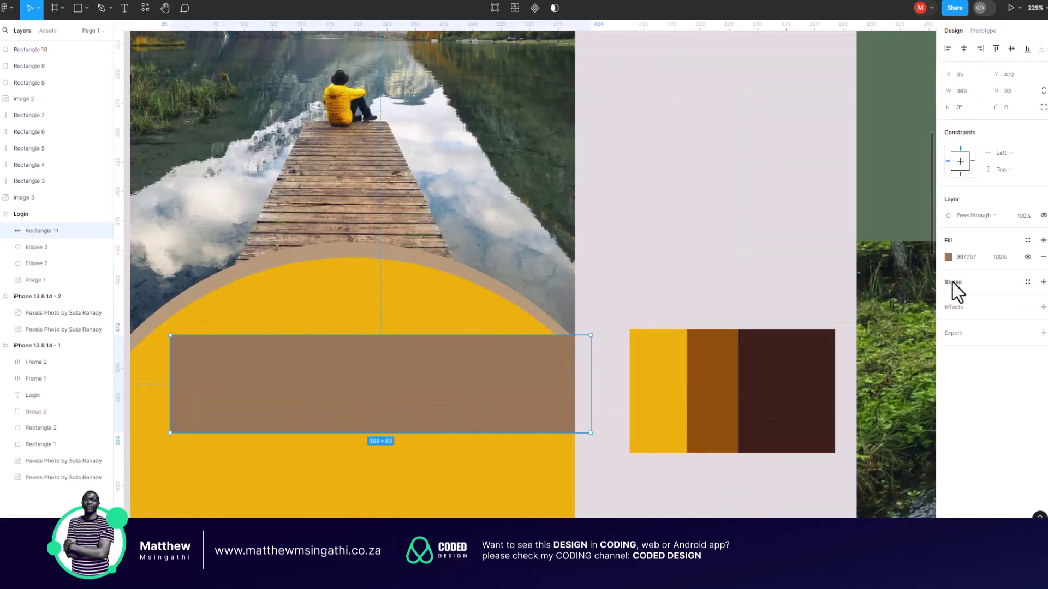
left_click(949, 257)
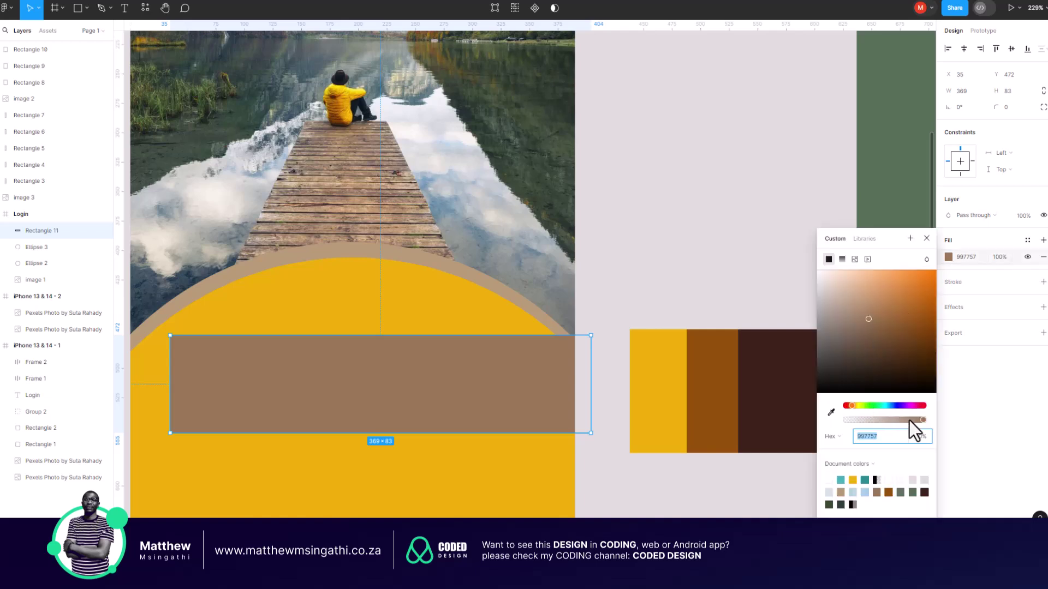
left_click_drag(922, 421, 850, 428)
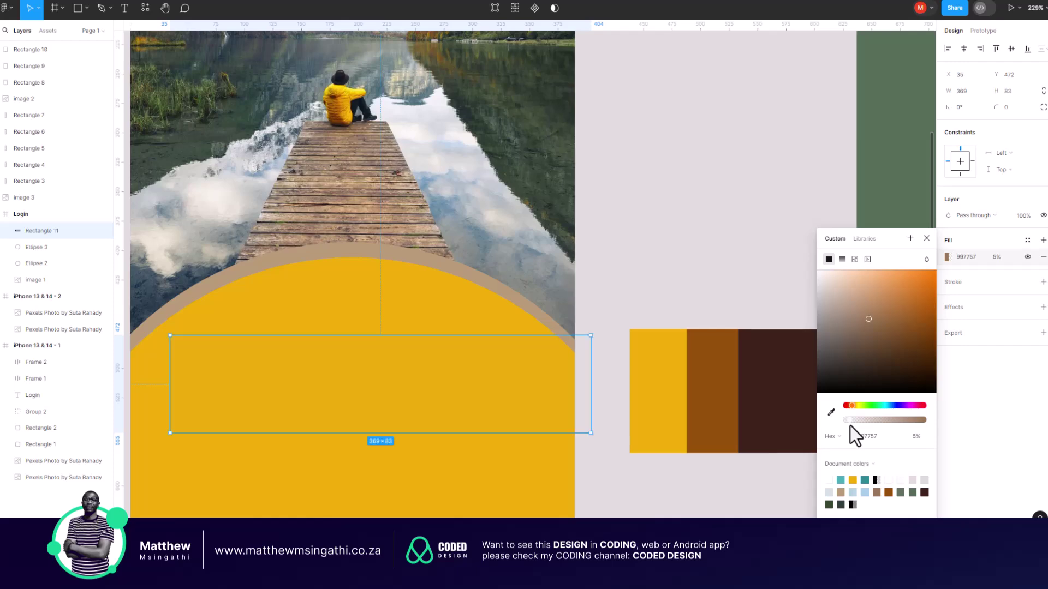
scroll(556, 311, "down", 5)
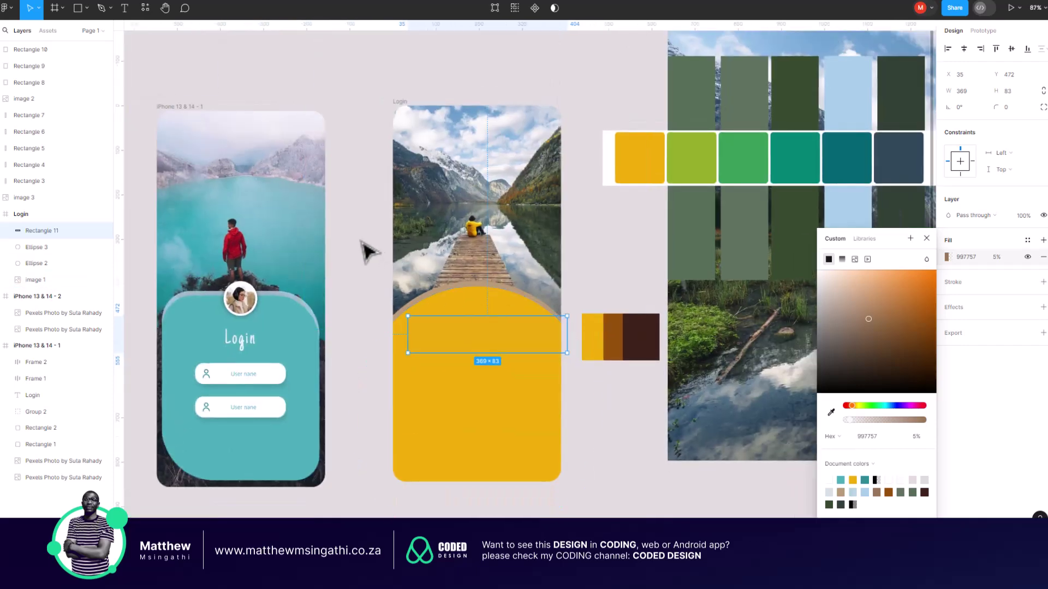
left_click(380, 266)
- Try the lighter brown 9F8368 on the rectangle, undo that colour change, and set the fill opacity to 12%
scroll(498, 367, "up", 4)
left_click(484, 329)
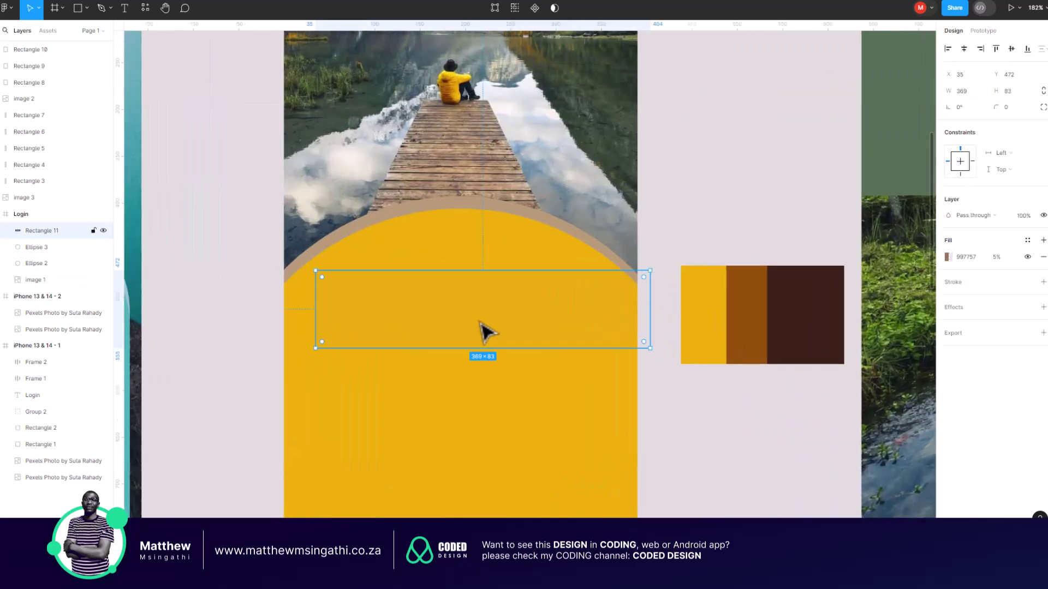
left_click(951, 261)
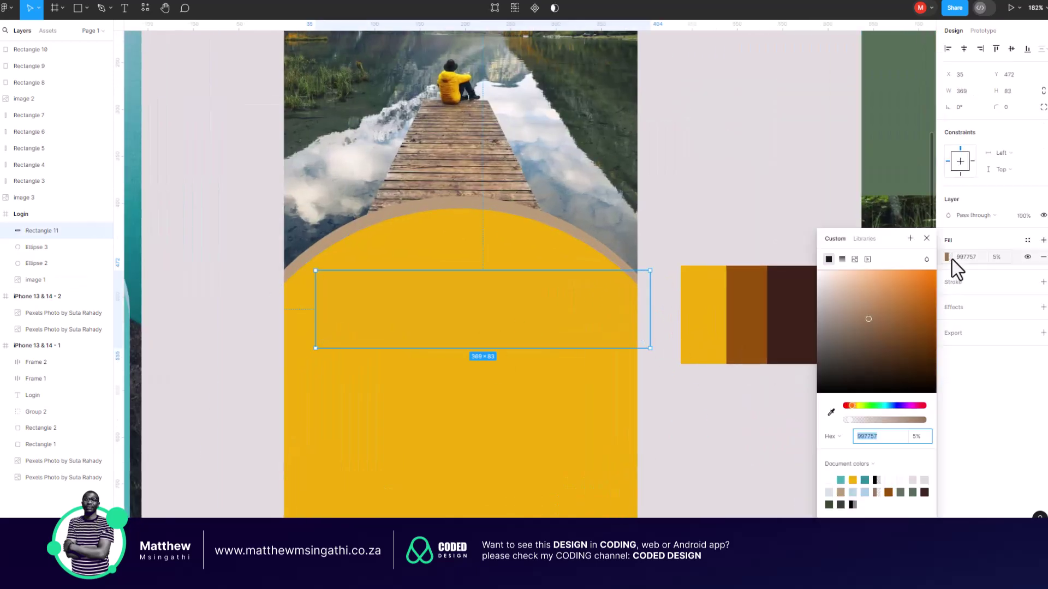
left_click_drag(868, 319, 859, 319)
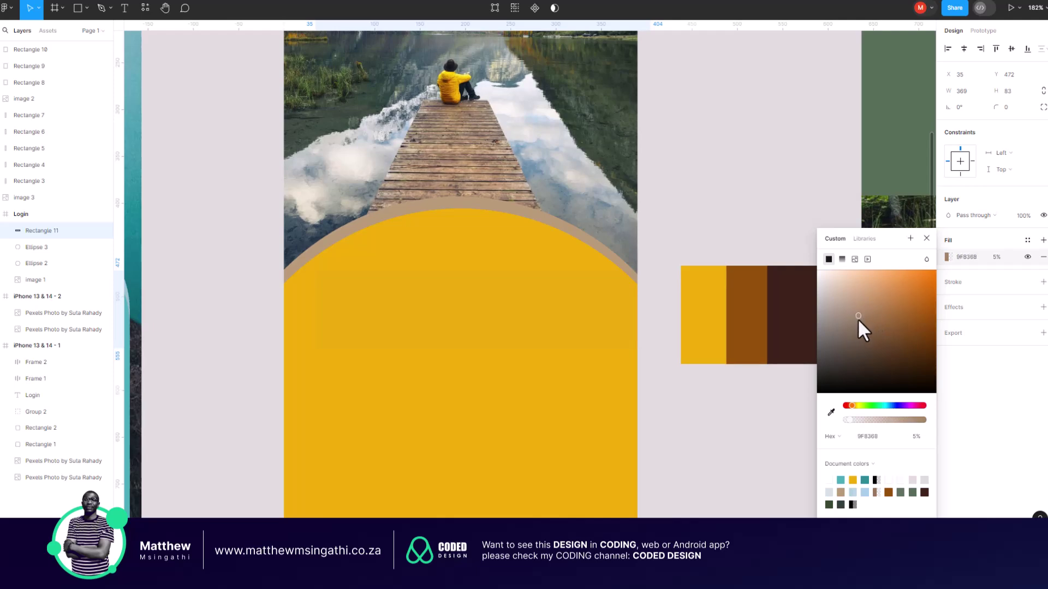
key("ctrl+z")
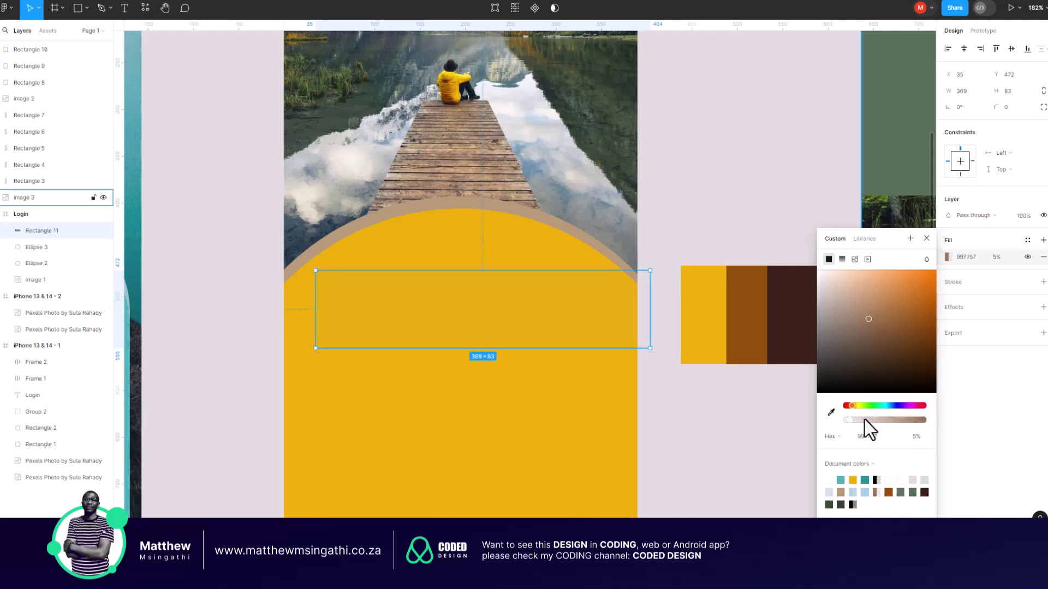
mouse_move(851, 421)
left_mouse_down()
mouse_move(869, 422)
mouse_move(855, 424)
left_mouse_up()
- Move the translucent rectangle to X 21, Y 471 and narrow it to a width of 342
left_click_drag(481, 296, 470, 297)
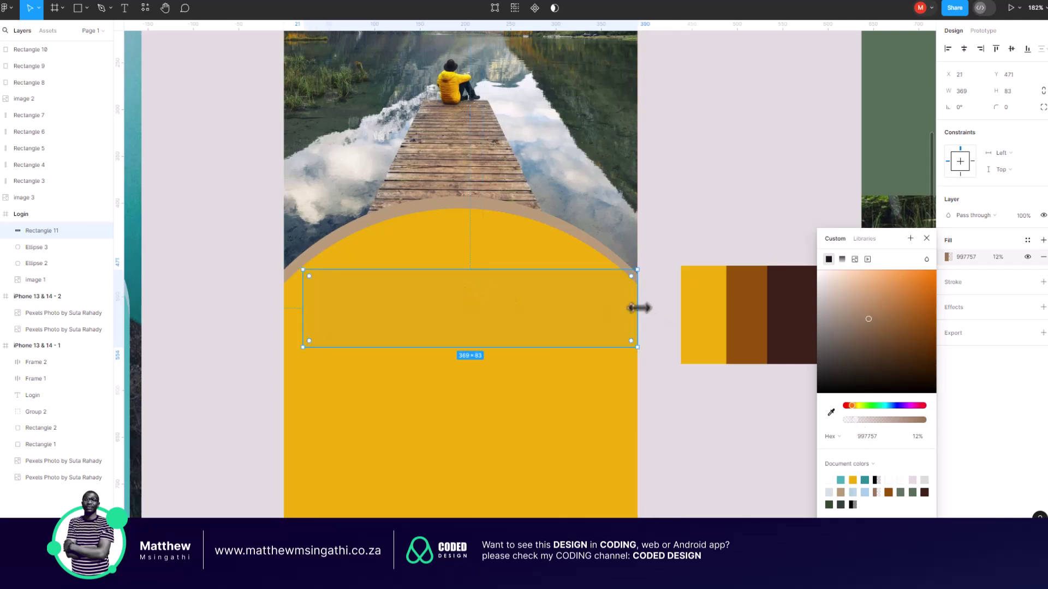
left_click_drag(633, 308, 603, 303)
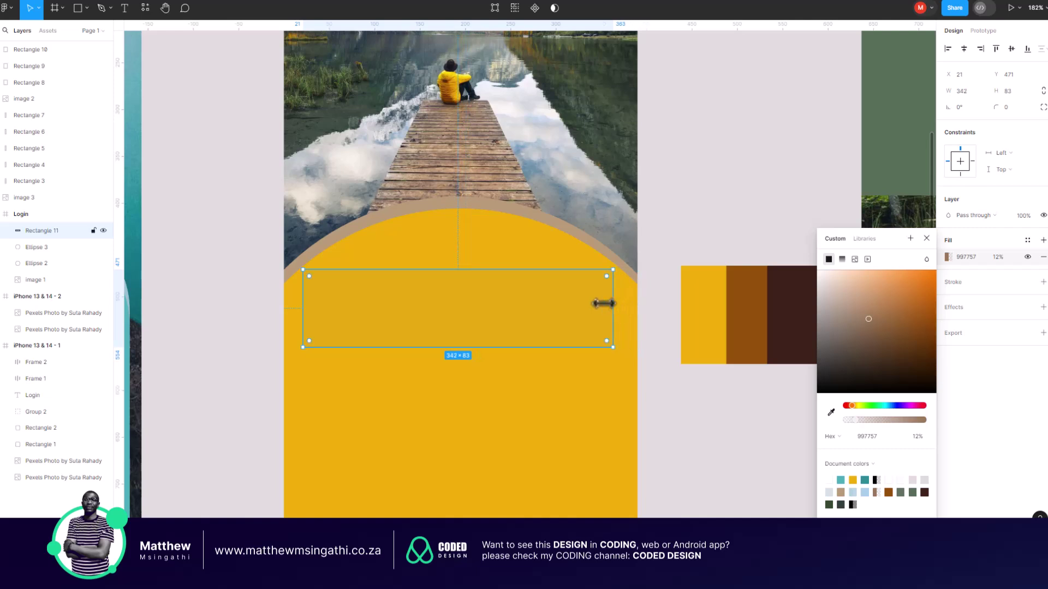
- Round the rectangle's corners to a radius of about 4.9 and reduce its height to 31
scroll(604, 303, "up", 5)
left_click_drag(627, 207, 627, 222)
scroll(534, 252, "down", 1)
scroll(534, 252, "down", 7)
left_click_drag(397, 285, 414, 252)
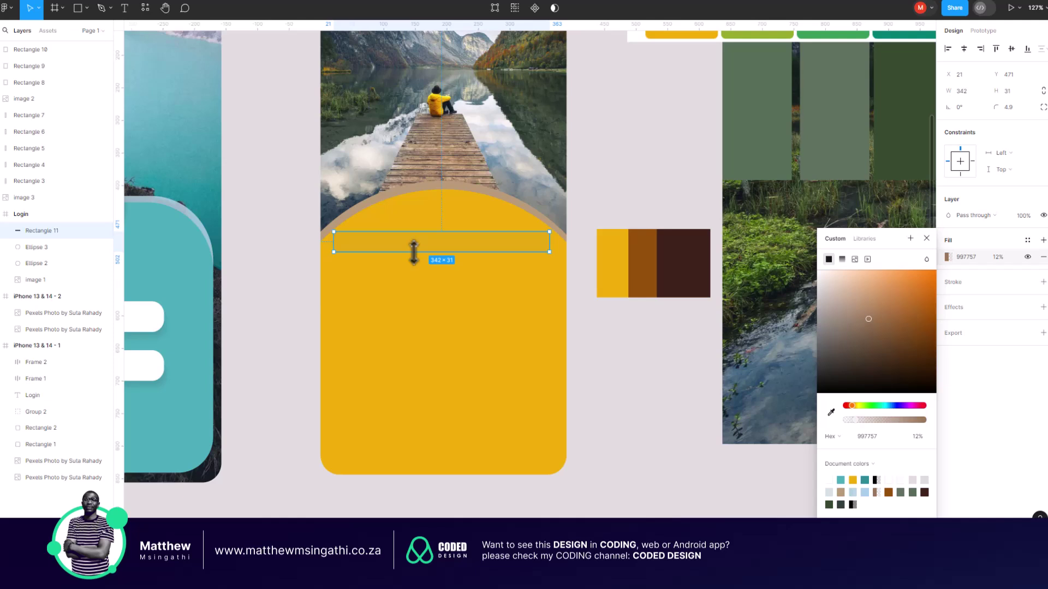
- Move the slim bar down to Y 502 and add a second 997757 fill at 12% to it
left_click(413, 251)
left_click_drag(413, 251, 417, 266)
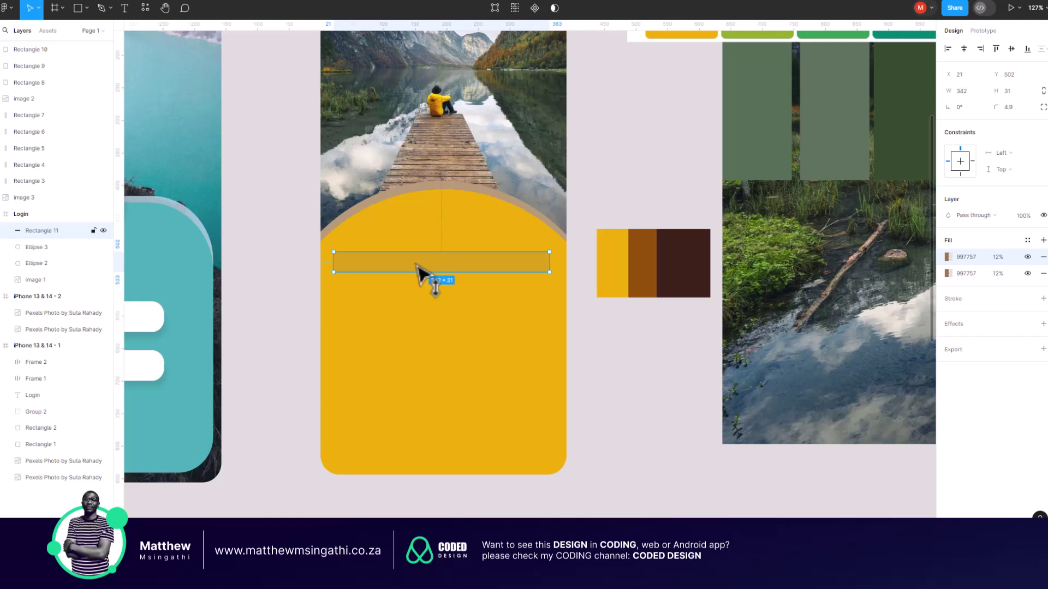
left_click(413, 307)
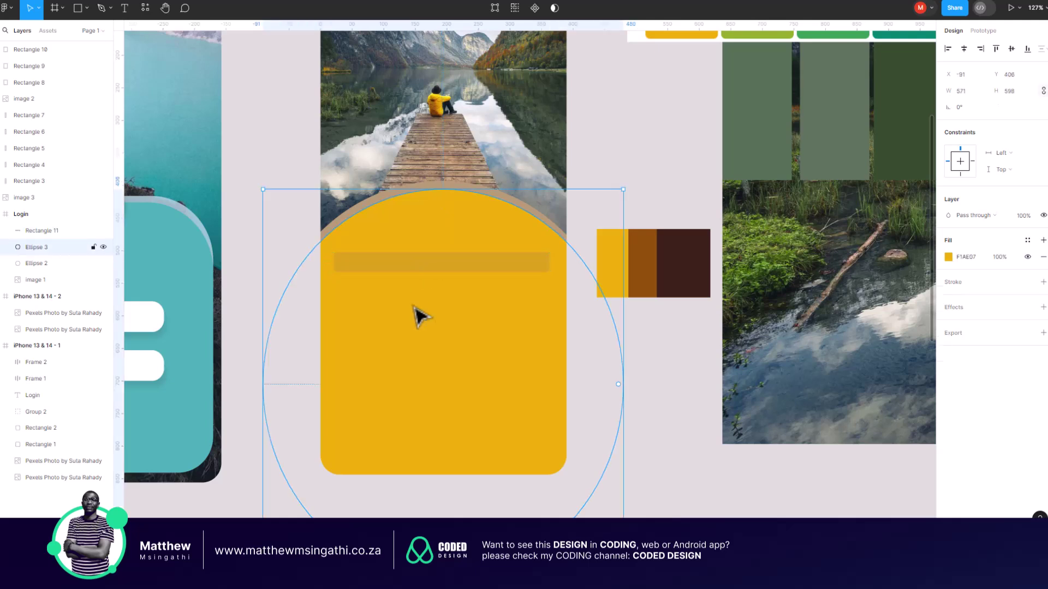
left_click_drag(429, 274, 434, 310)
key("Down")
key("Down")
key("Down")
key("Down")
key("ctrl+z")
key("ctrl+z")
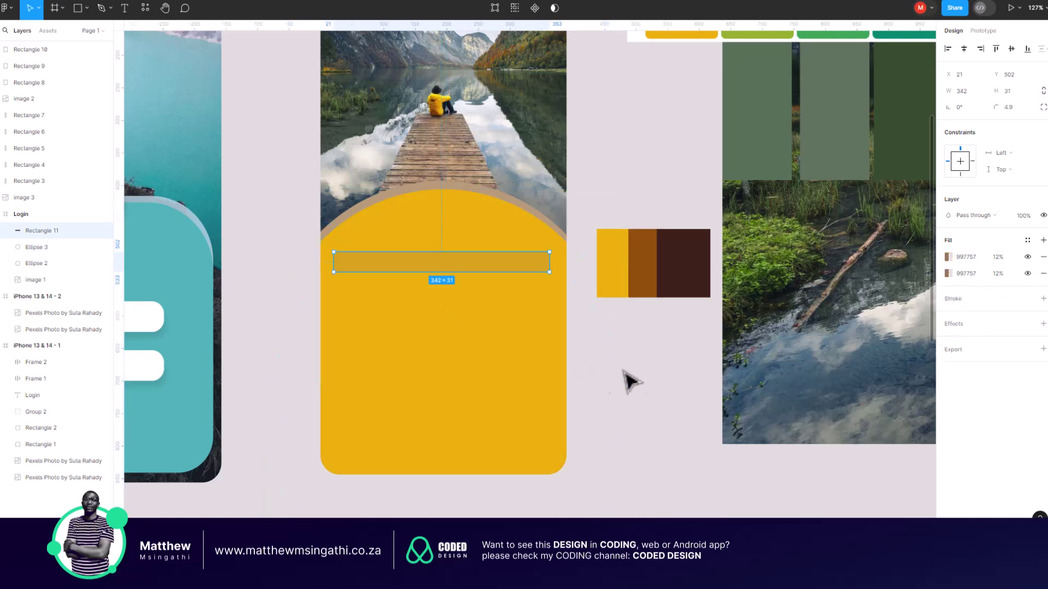
- Narrow the translucent bar to a width of 211 and move it to X 89, Y 463
key("Escape")
left_click(465, 266)
left_click_drag(551, 263, 479, 240)
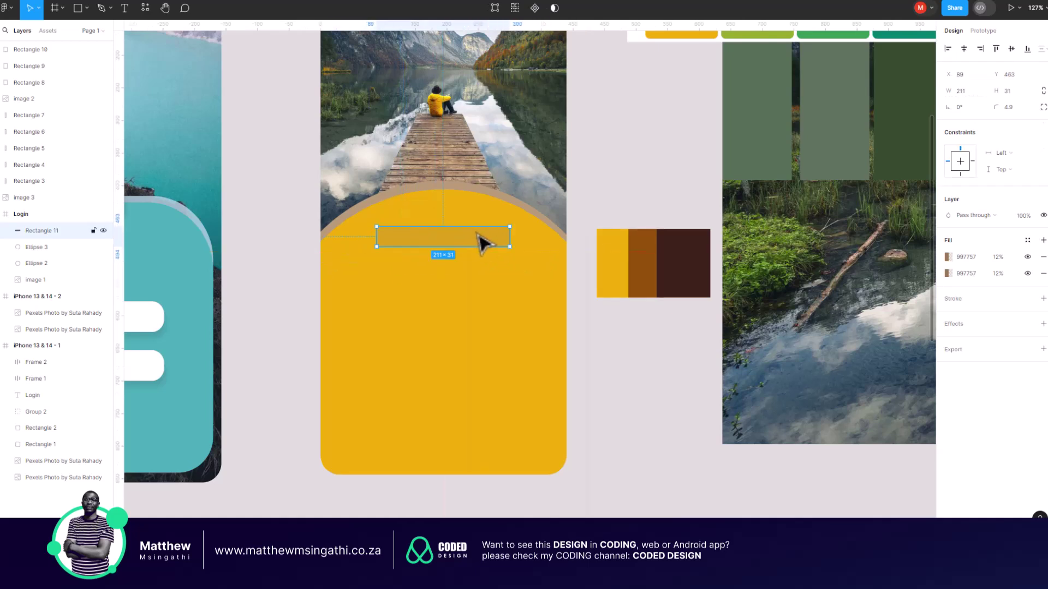
- Copy the translucent bar and place the pasted duplicate just below the original at X 87, Y 502
right_click(475, 235)
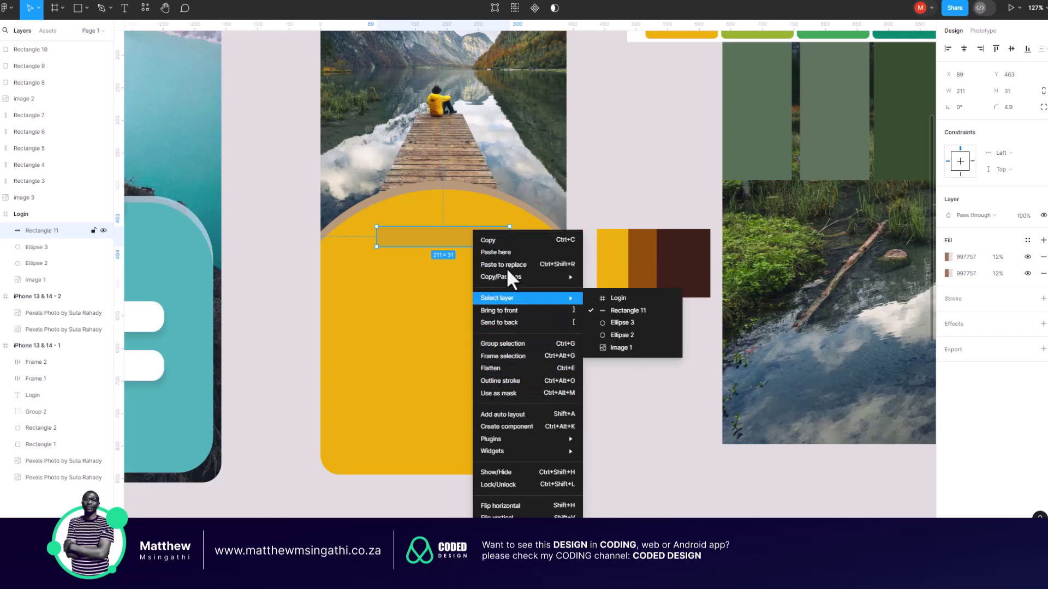
left_click(502, 243)
left_click(633, 377)
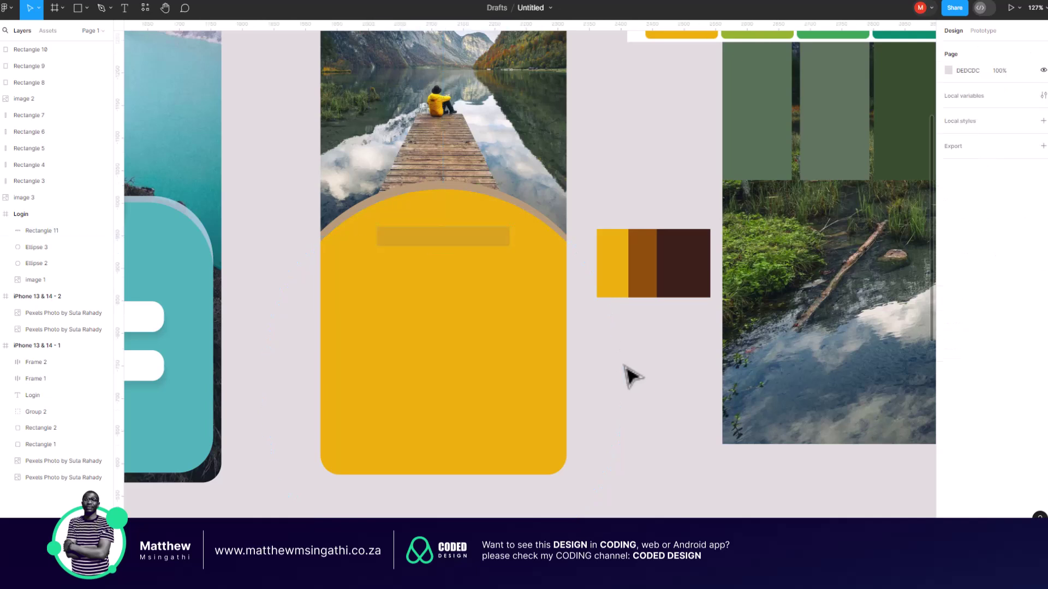
key("ctrl+v")
left_click_drag(463, 243, 461, 273)
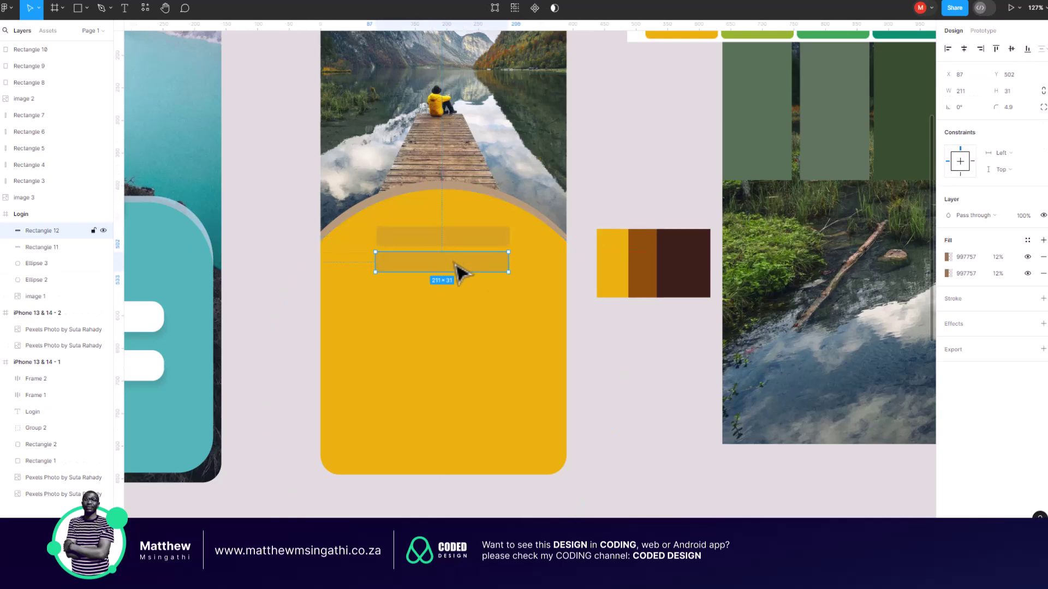
- Combine the two translucent bars into a vertical auto layout frame with a spacing of 8
scroll(461, 273, "up", 5)
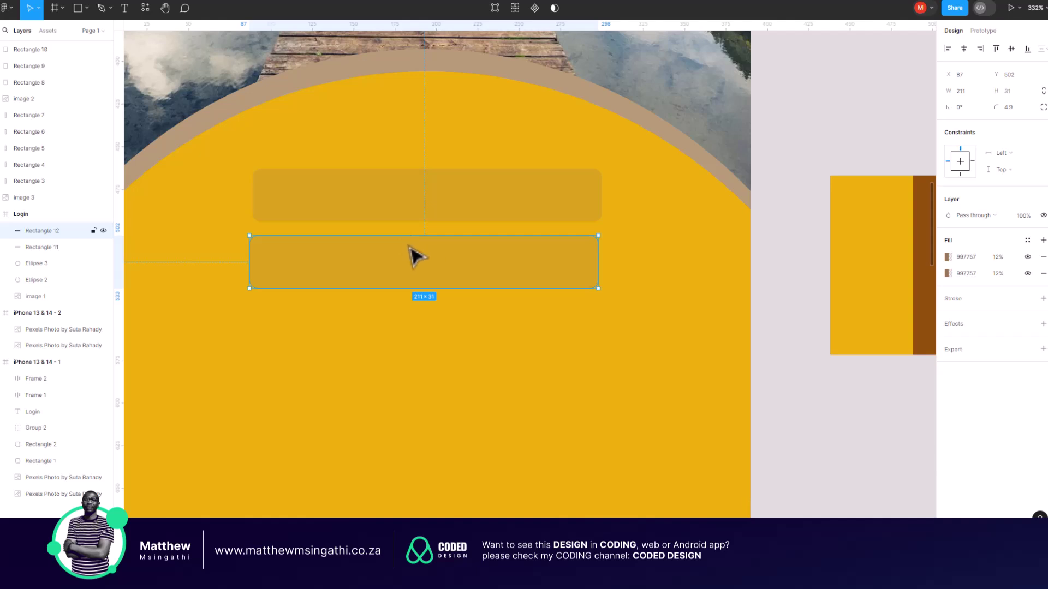
left_click(404, 189, "shift")
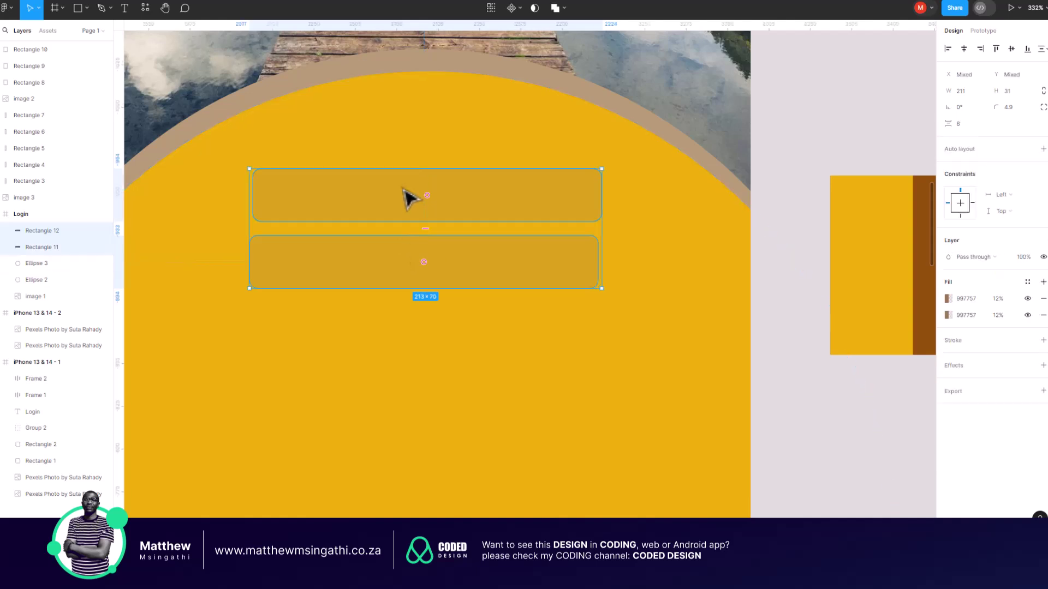
key("shift+a")
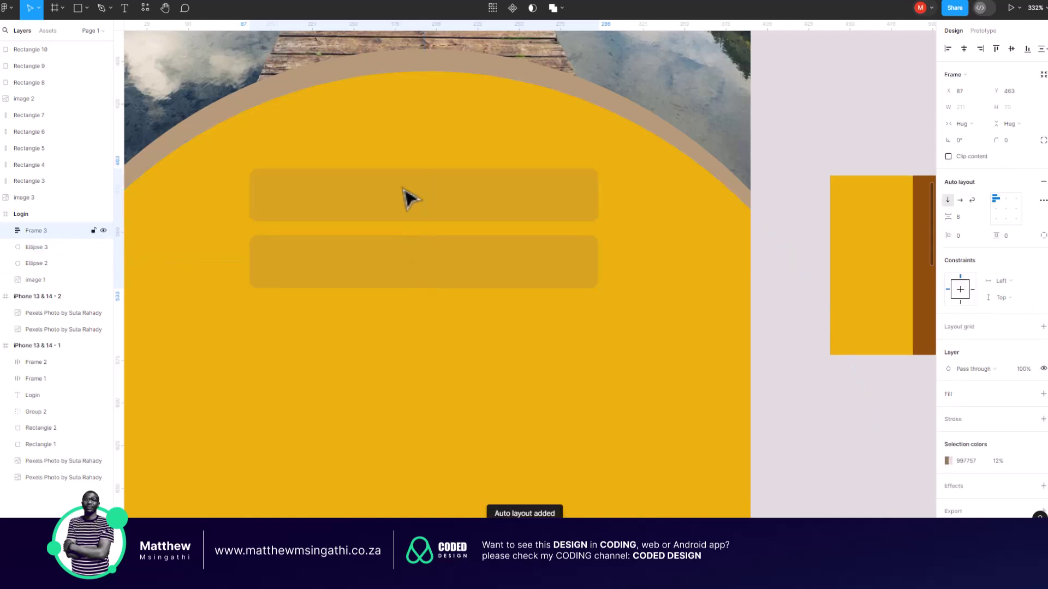
- Scale the two-bar auto layout frame down proportionally to about 0.67x, with a width of about 141.7
scroll(406, 199, "down", 4)
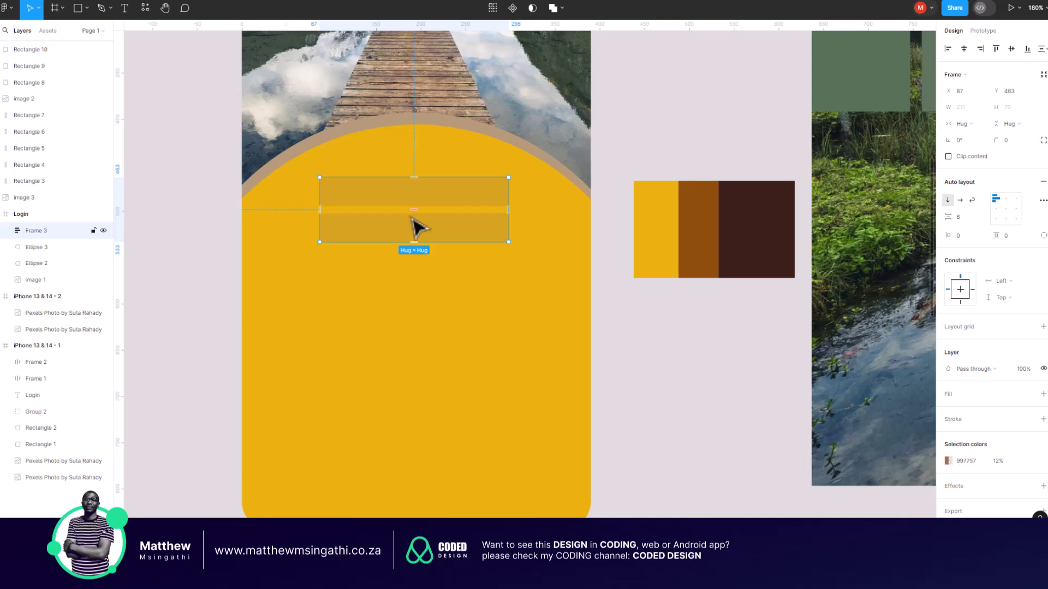
scroll(409, 232, "up", 5)
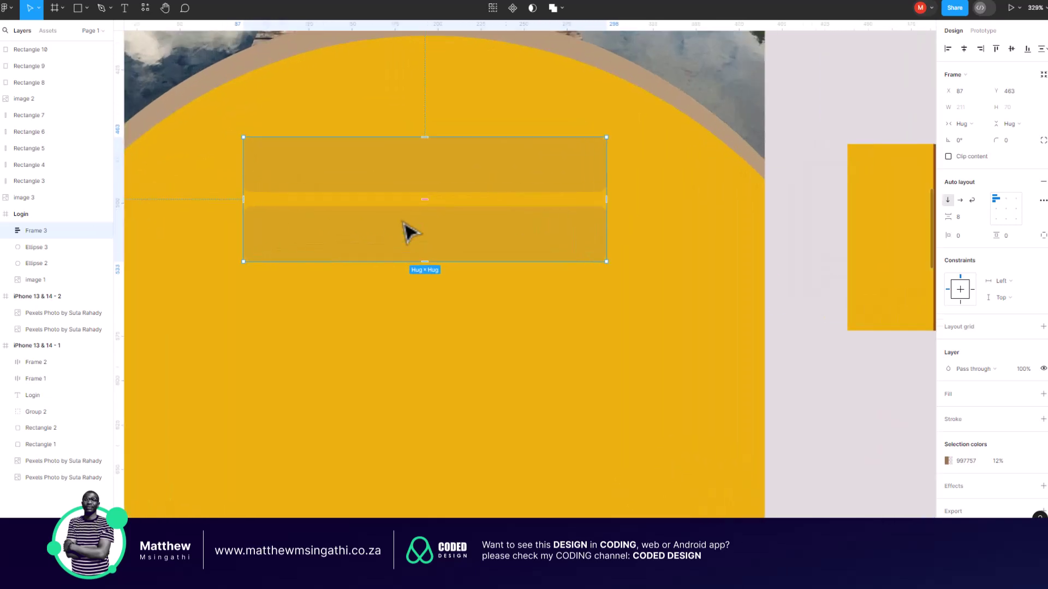
key("k")
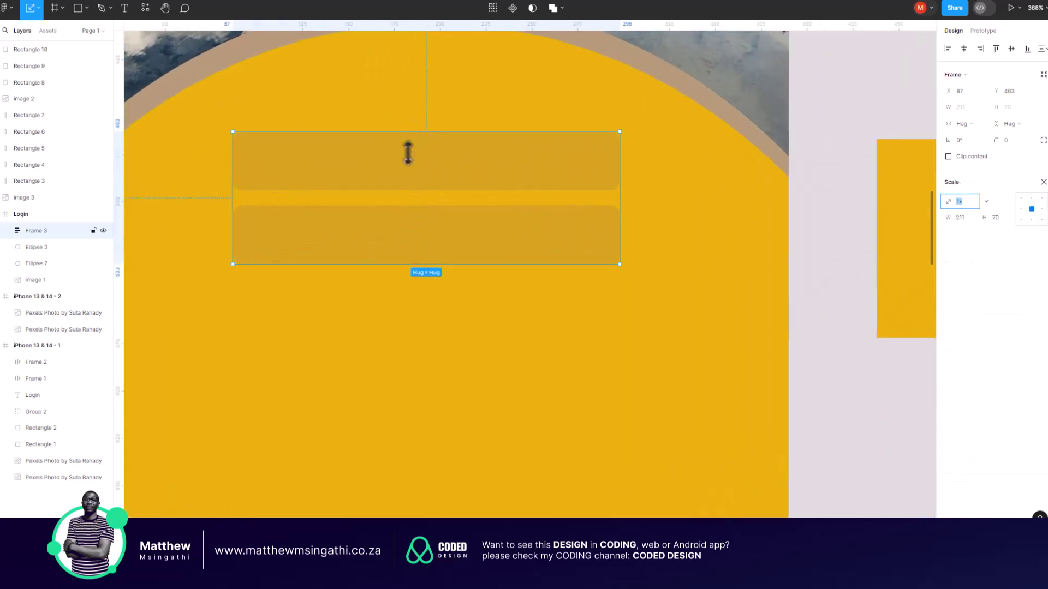
left_click_drag(409, 131, 413, 175)
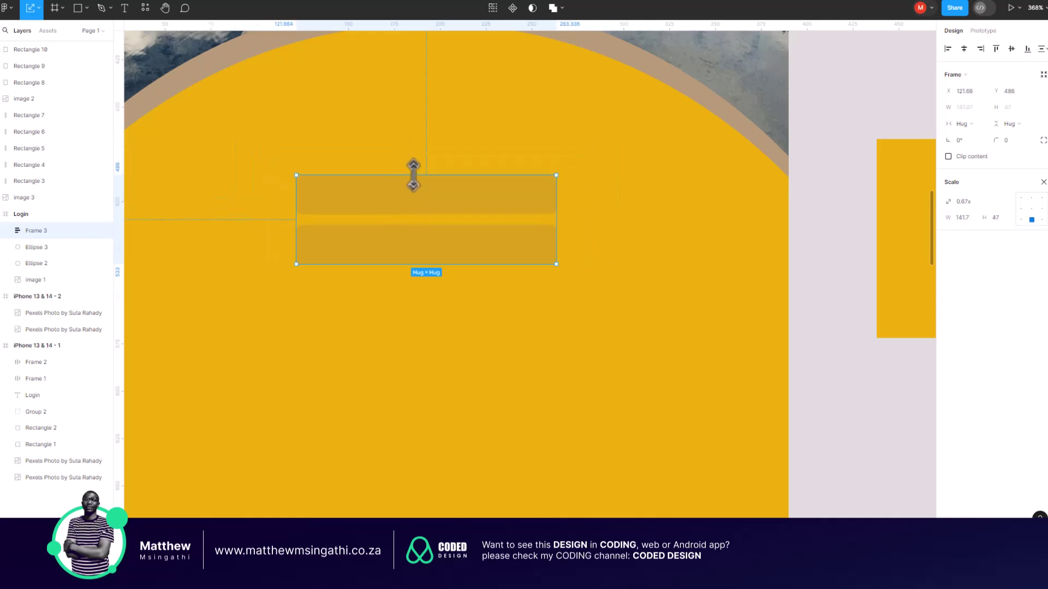
key("v")
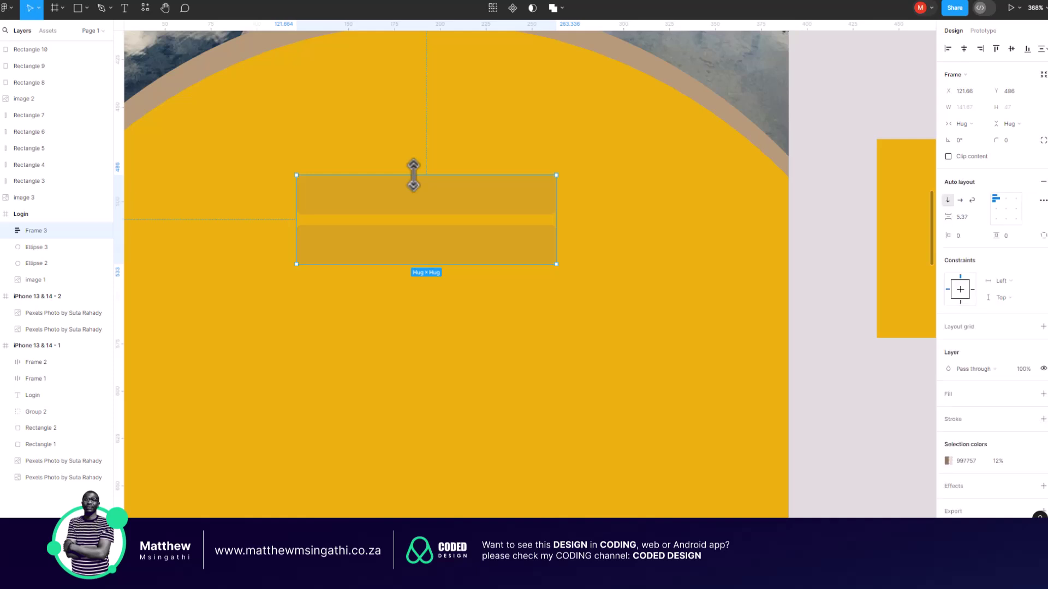
- Extend the two-bar frame to a height of 77 and place it at X 120, Y 469
left_click_drag(413, 175, 391, 229)
scroll(401, 174, "down", 5)
scroll(393, 227, "down", 1)
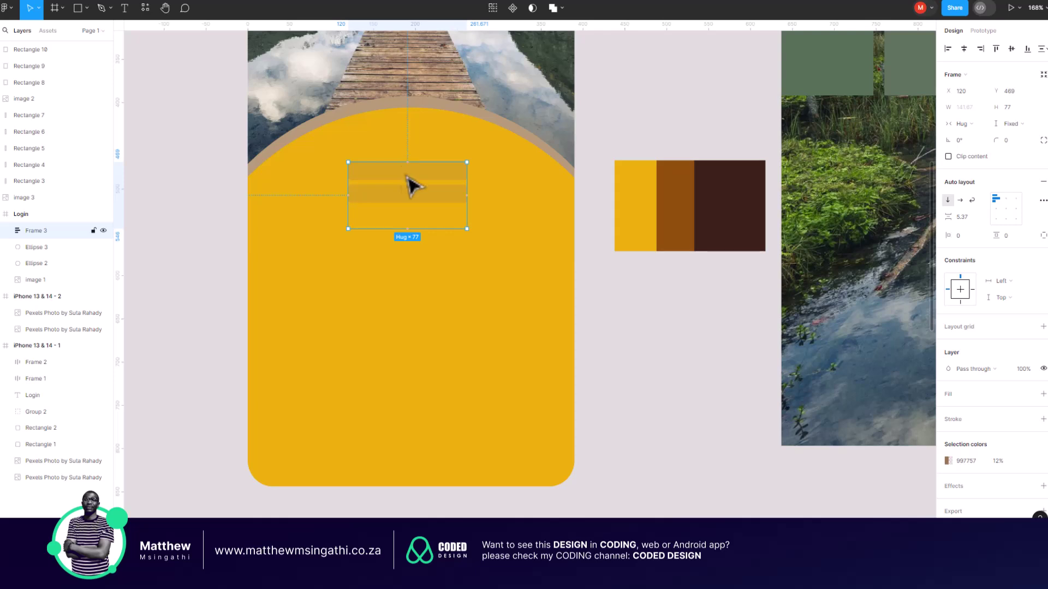
- Duplicate the lower bar 13 times inside the frame, forming a plank column down to the yellow panel's bottom edge
double_click(400, 197)
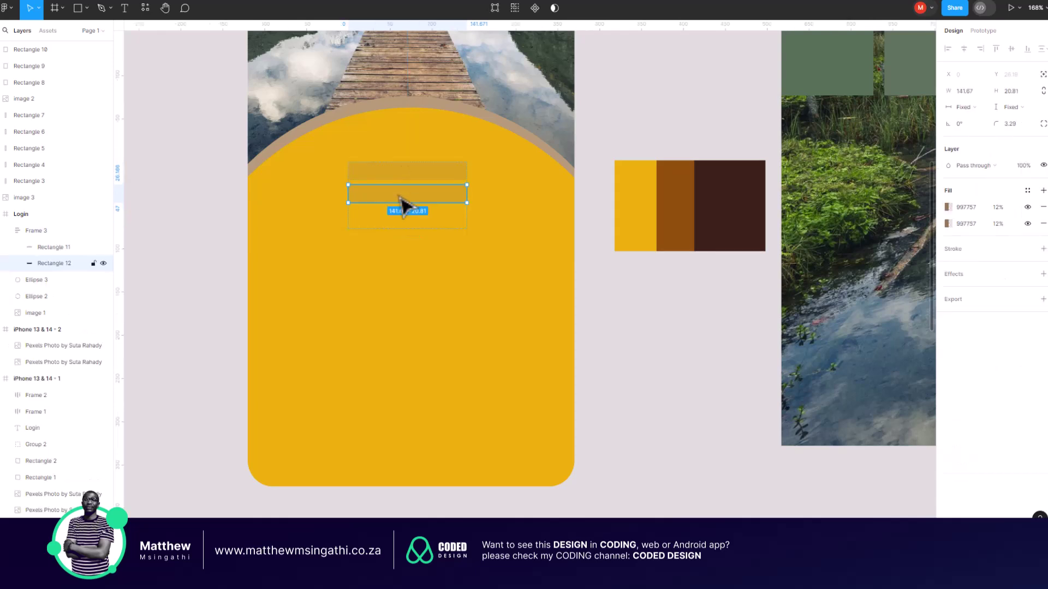
key("ctrl+d")
key("ctrl+d")
key("ctrl+d")
key("ctrl+d")
key("ctrl+d")
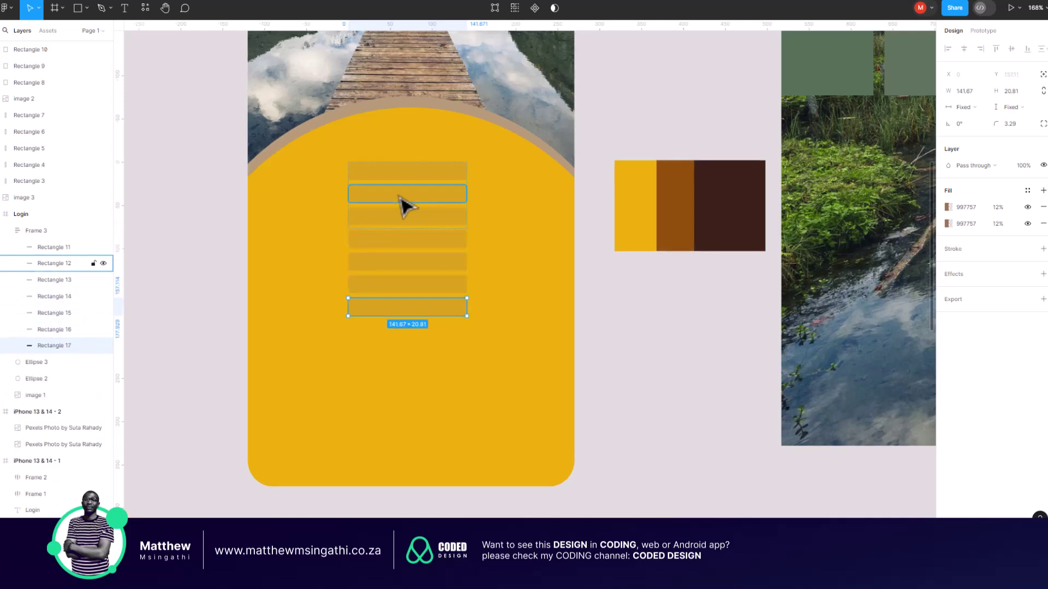
key("ctrl+d")
key("ctrl+d")
key("ctrl+d")
key("ctrl+d")
key("ctrl+d")
key("ctrl+d")
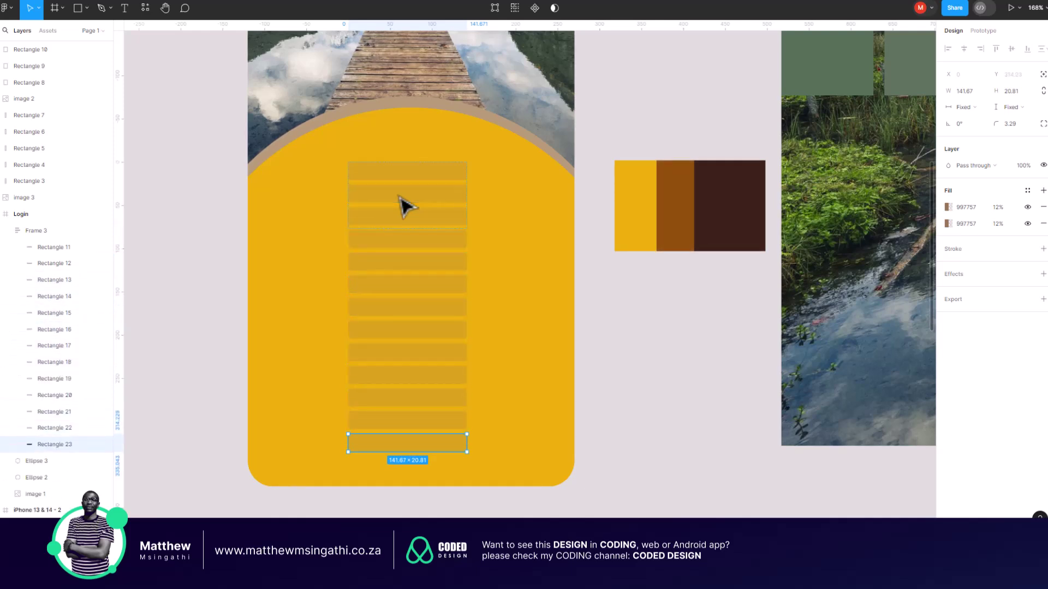
key("ctrl+d")
key("ctrl+d")
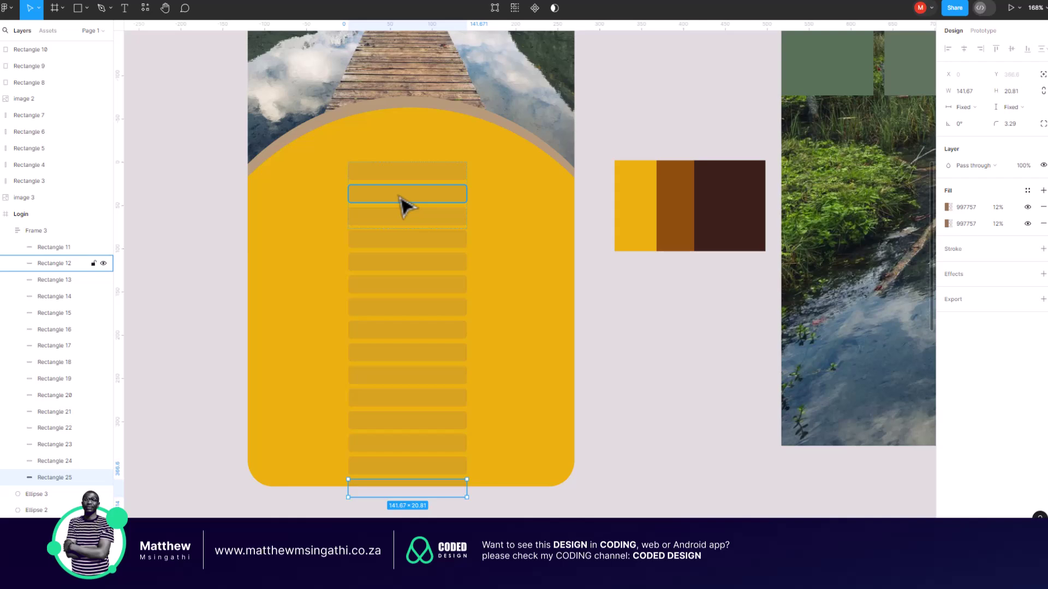
- Extend the plank column's frame to a height of 396 and move it to X 132, Y 422
scroll(406, 205, "down", 3)
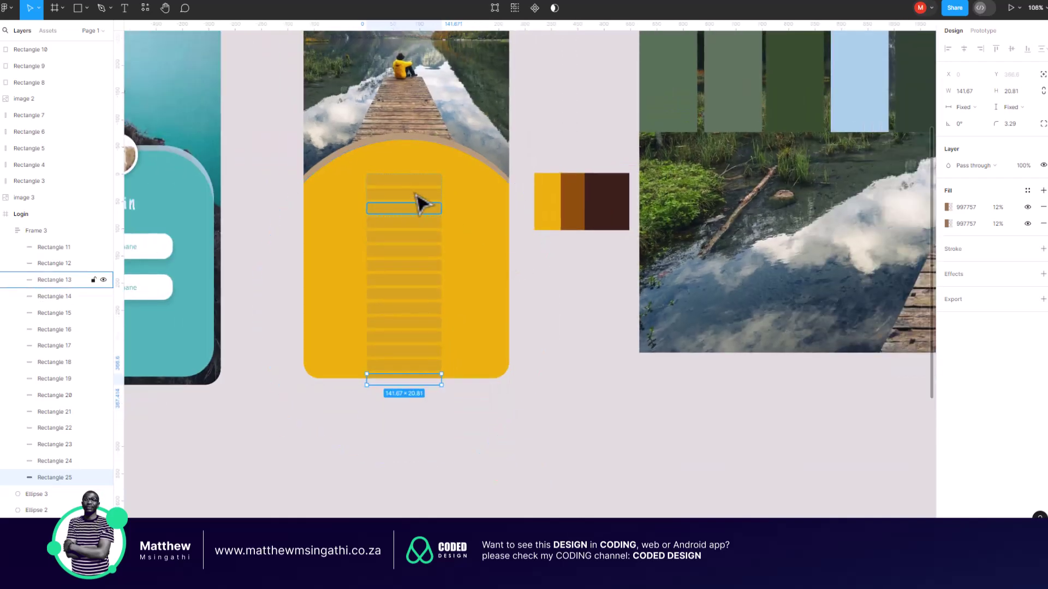
left_click(402, 178)
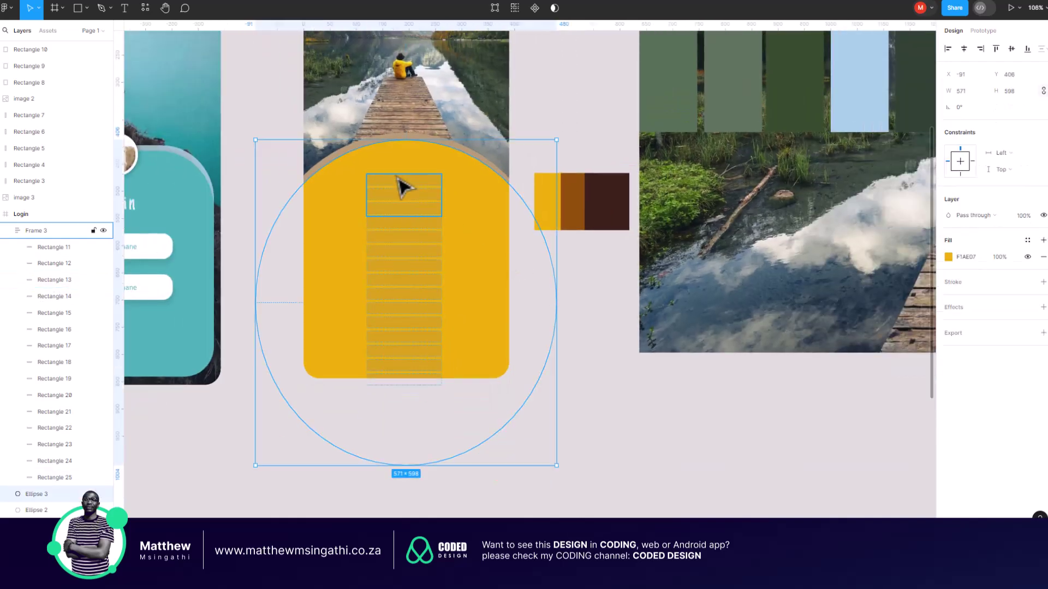
left_click(398, 177)
left_click_drag(400, 252, 396, 390)
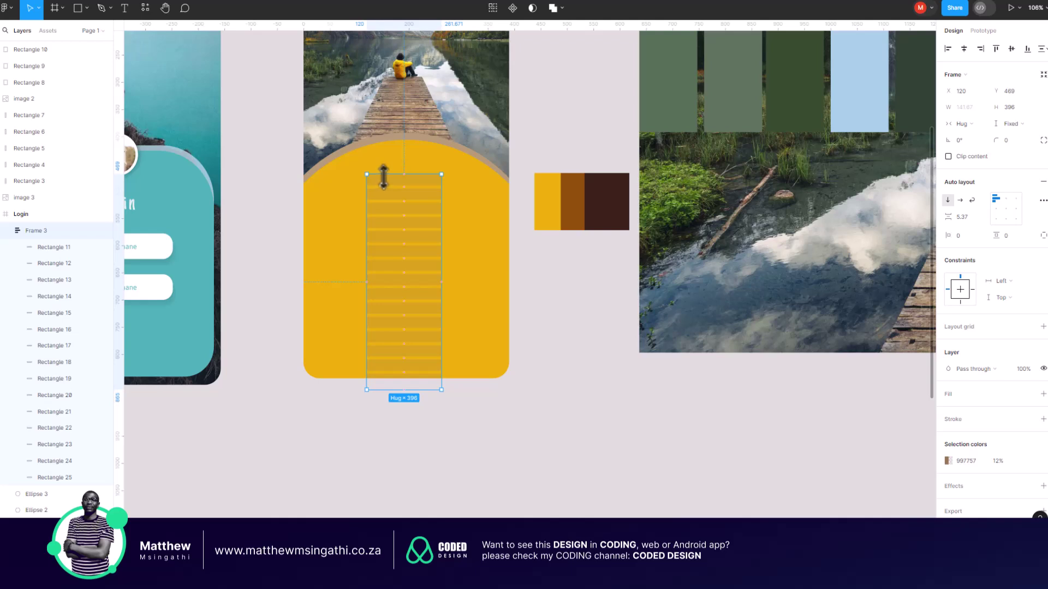
left_click_drag(384, 181, 394, 161)
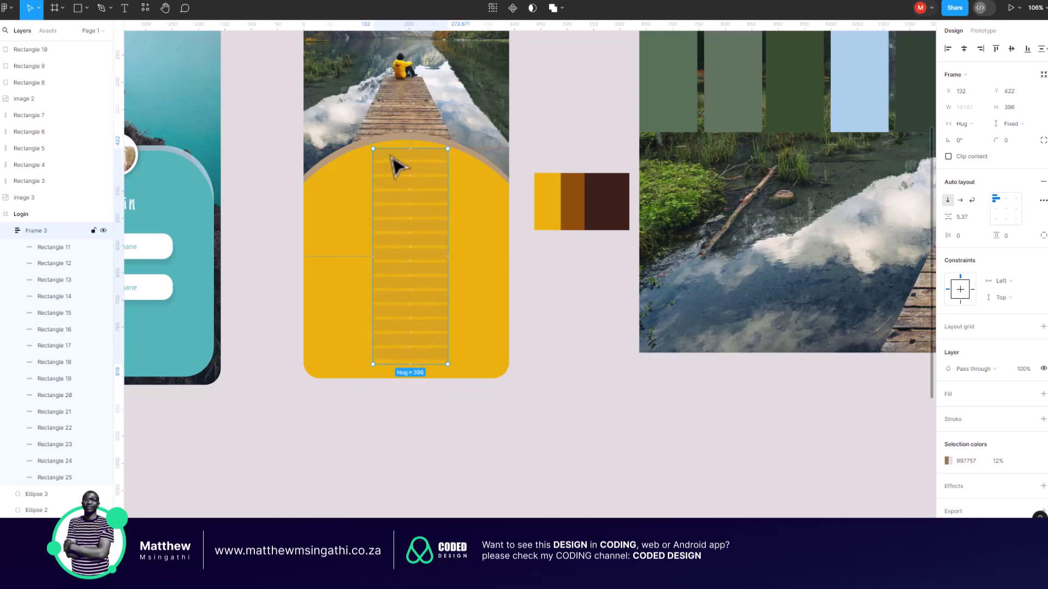
- Add two more copies of the last plank so the column runs past the login screen's bottom edge
double_click(397, 354)
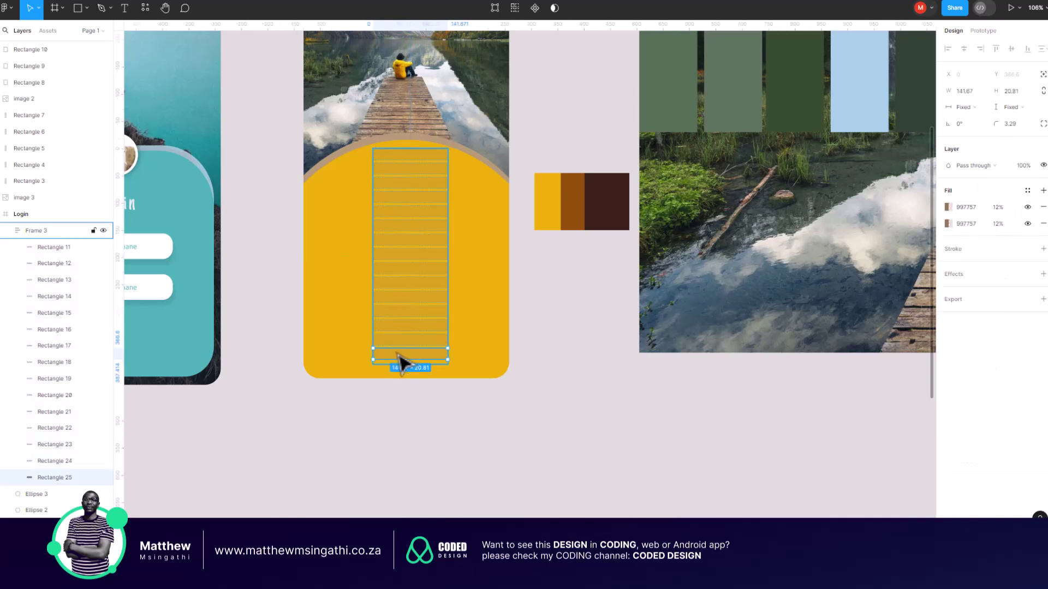
key("ctrl+d")
key("ctrl+d")
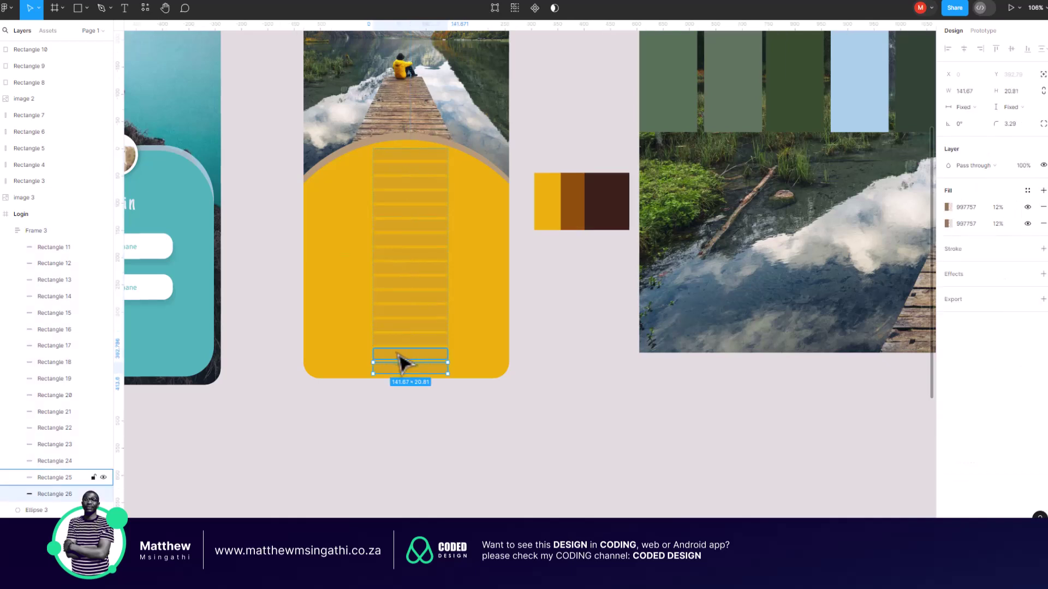
scroll(398, 355, "down", 5)
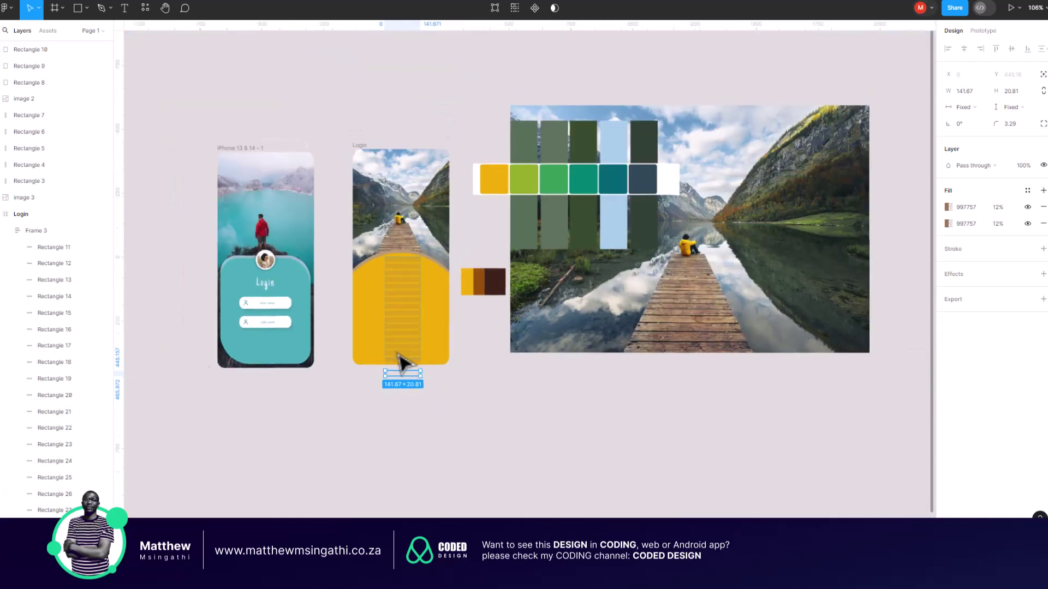
left_click(487, 414)
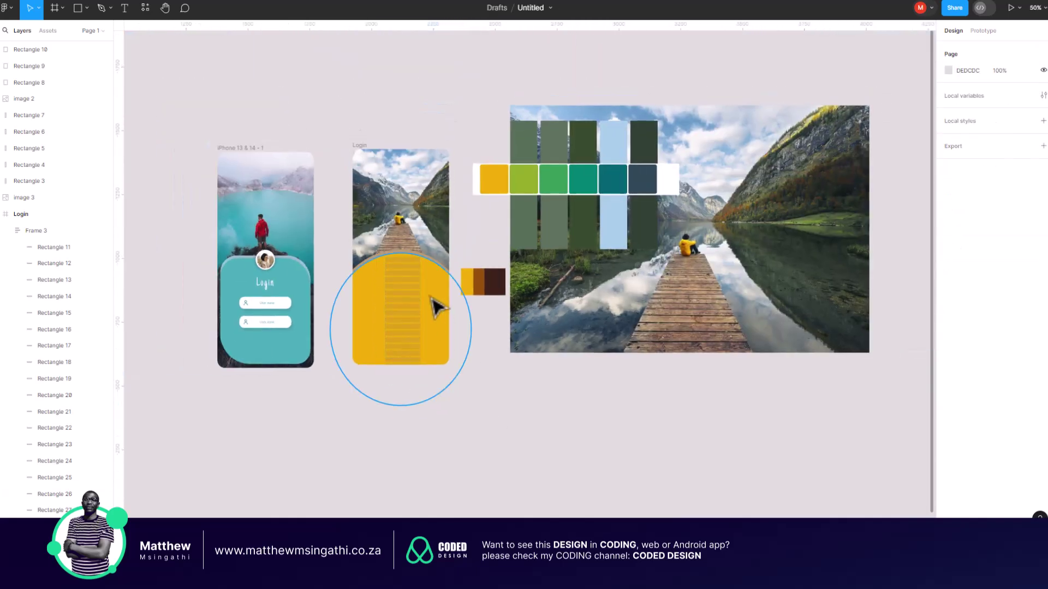
- Examine how the plank column lines up with the pier in the photo and compares with the teal login screen
scroll(437, 307, "up", 5)
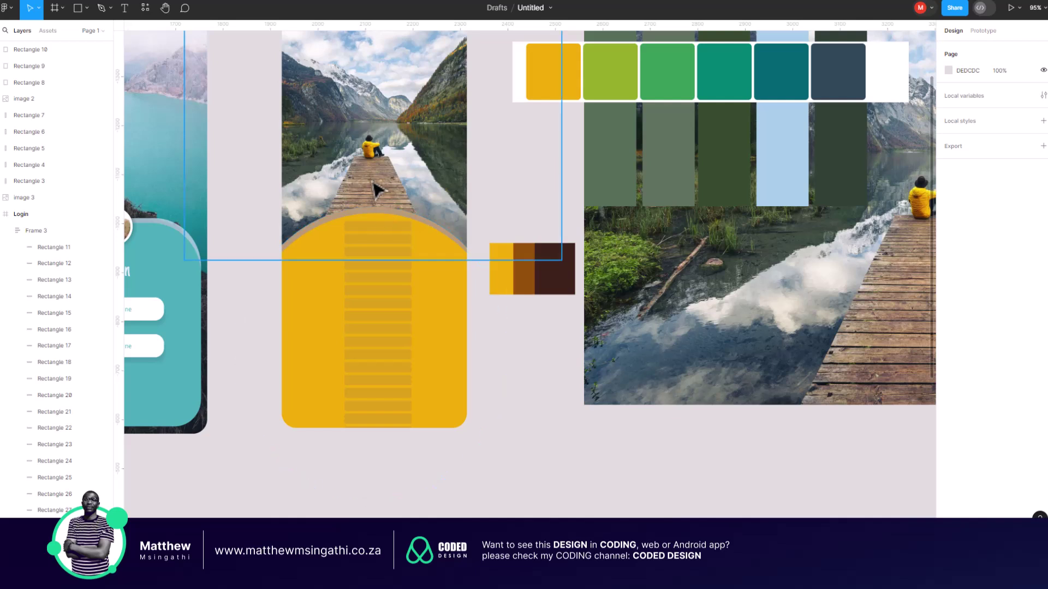
left_click(366, 295)
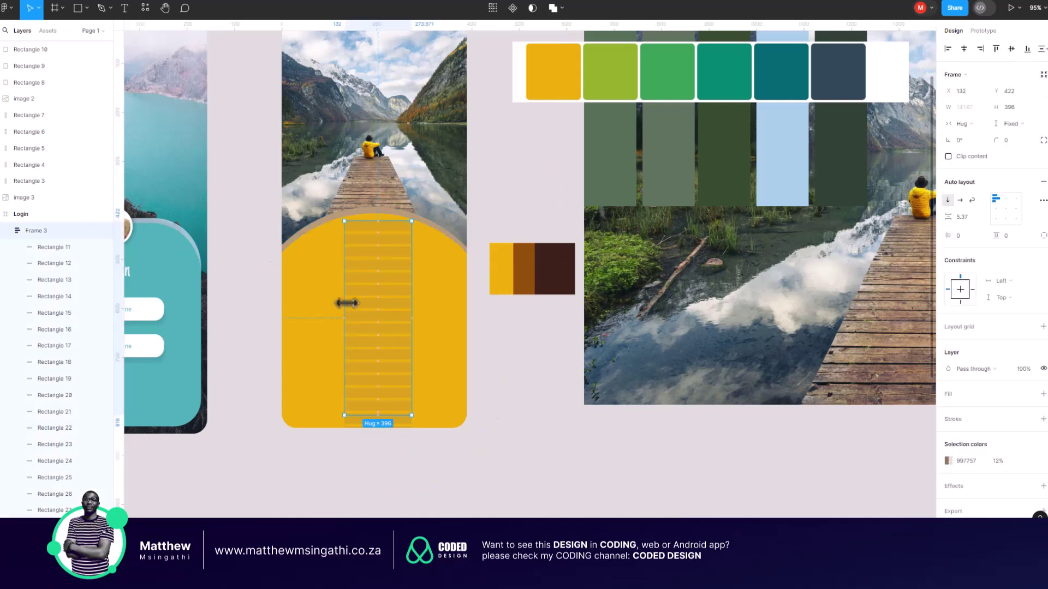
scroll(347, 303, "left", 2)
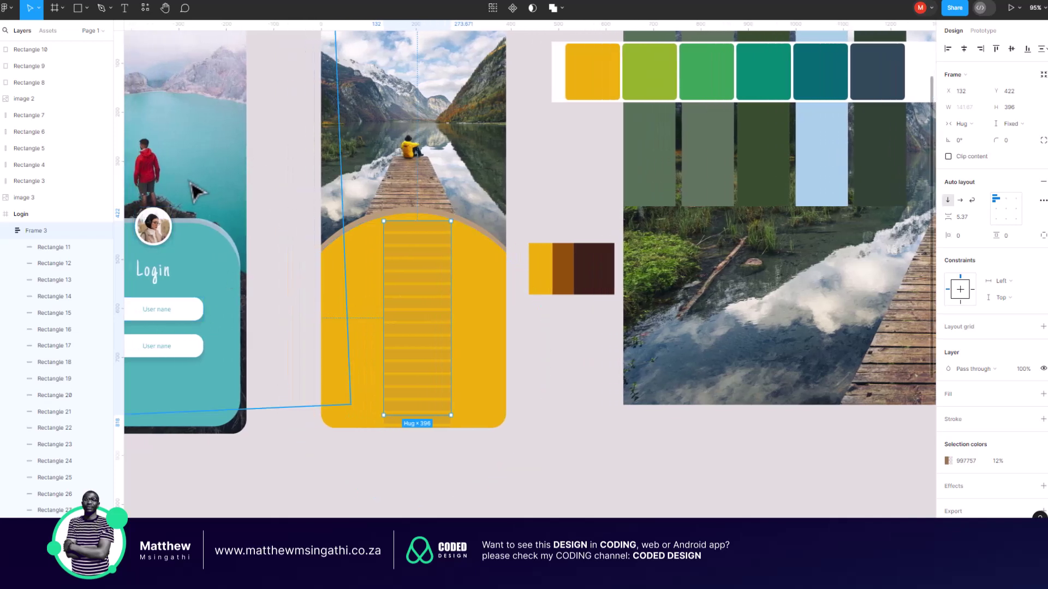
scroll(196, 191, "left", 3)
scroll(196, 191, "left", 1)
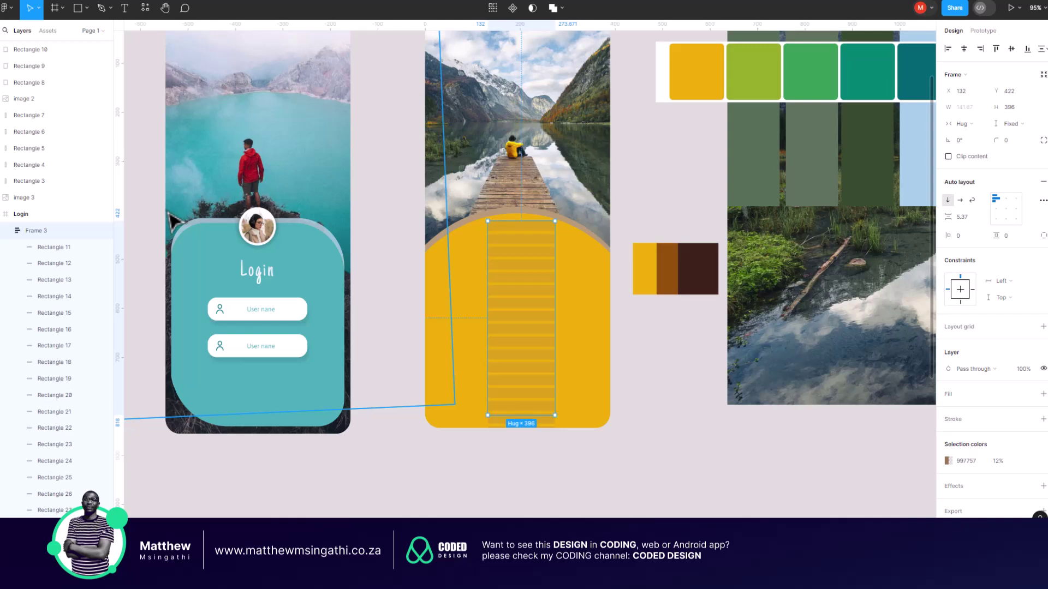
scroll(171, 221, "up", 1)
scroll(172, 221, "right", 2)
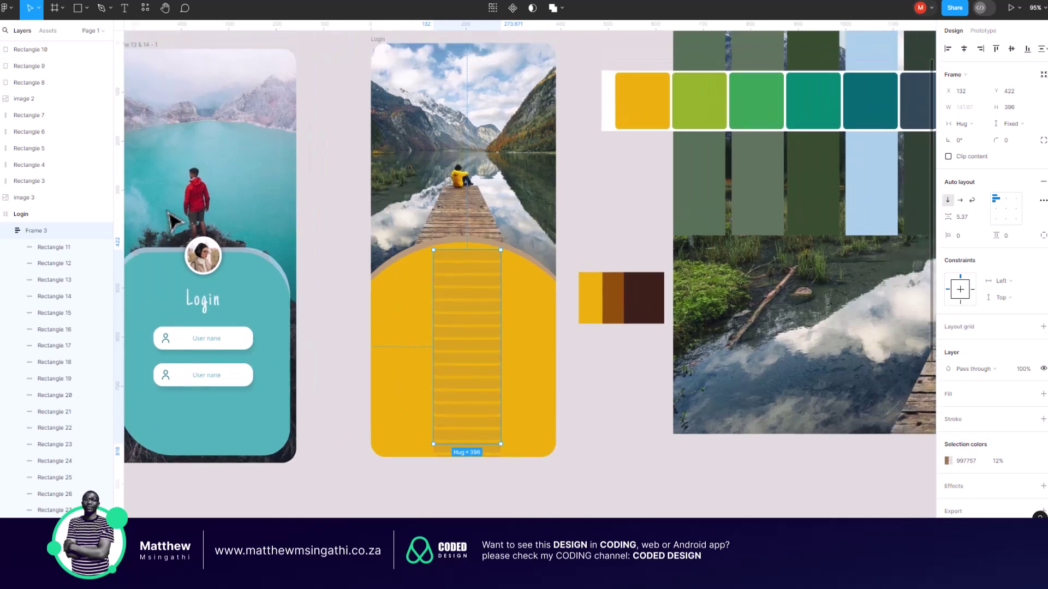
scroll(172, 221, "up", 1)
left_click(450, 344)
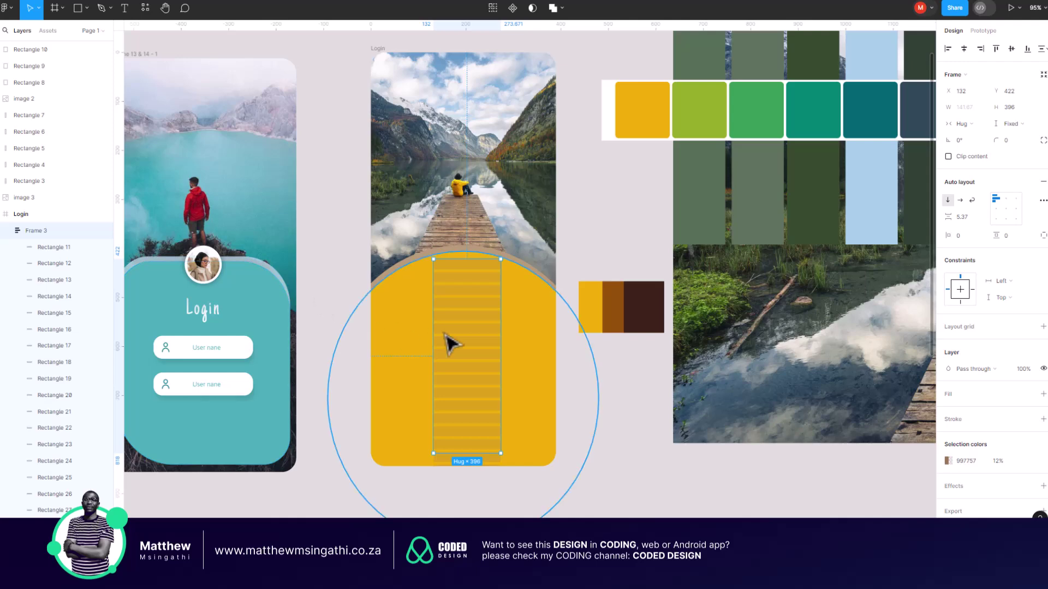
scroll(462, 345, "up", 4)
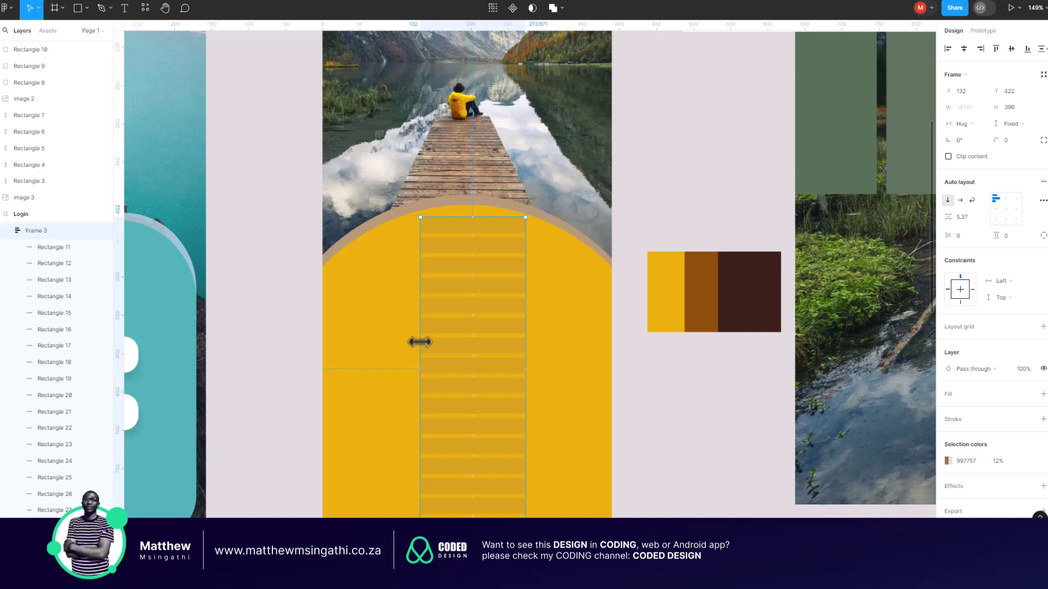
- Try to widen the plank column's frame toward the panel's left side, and undo that resize
left_click_drag(420, 340, 385, 344)
key("ctrl+z")
scroll(507, 347, "down", 2)
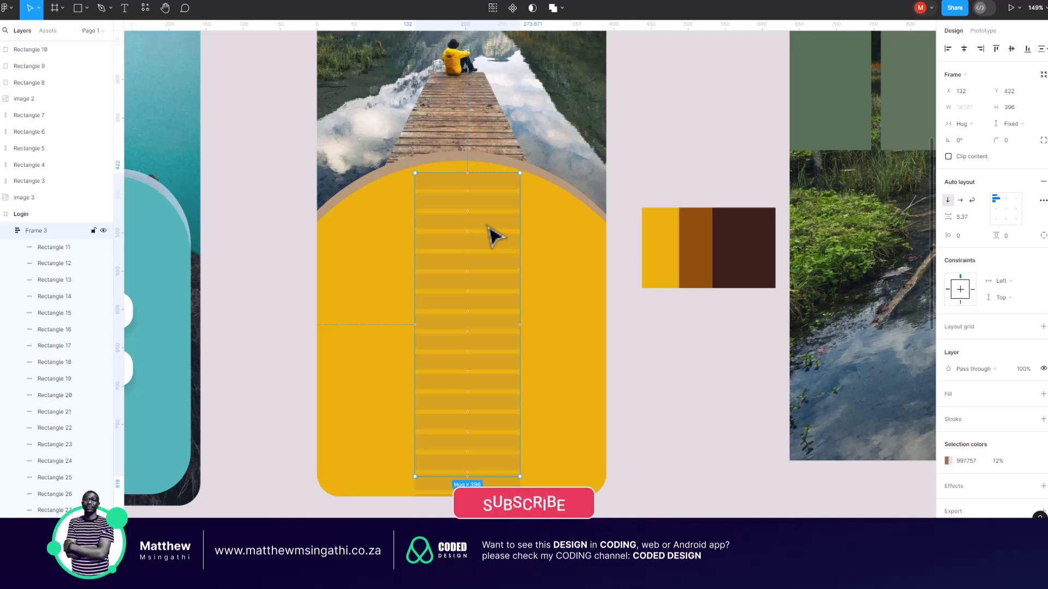
- Draw a closed Pen outline about 568 × 612.5 that continues the pier's side edges down past the login screen's bottom
double_click(441, 304)
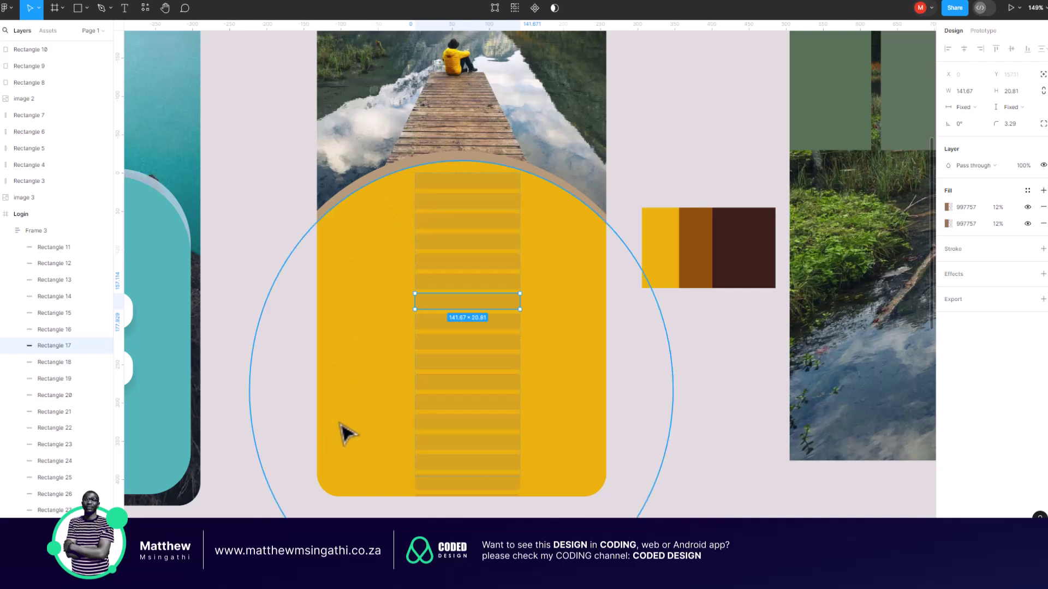
scroll(344, 433, "down", 5)
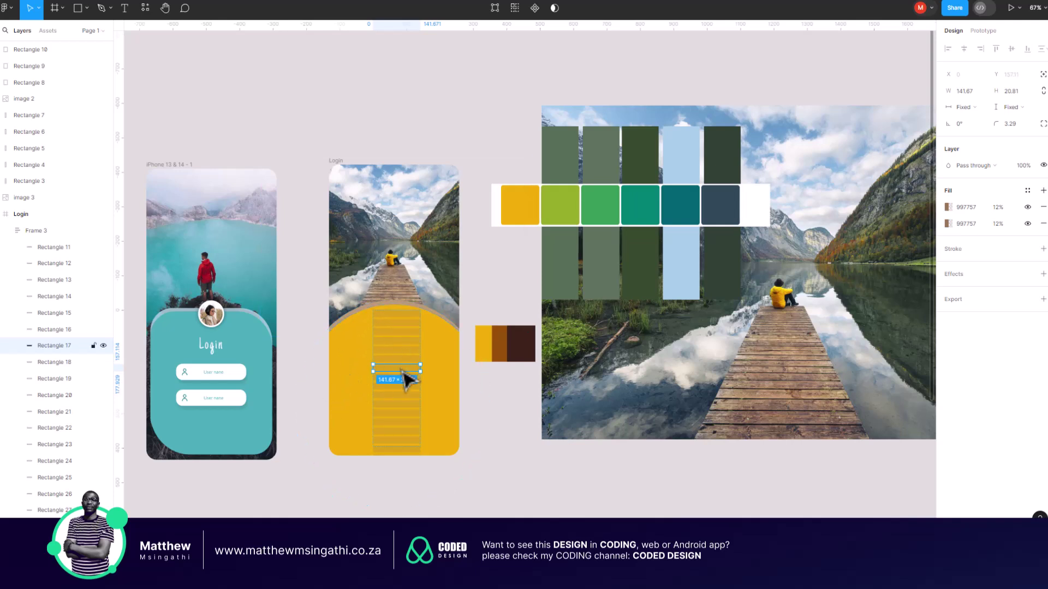
scroll(406, 379, "up", 3)
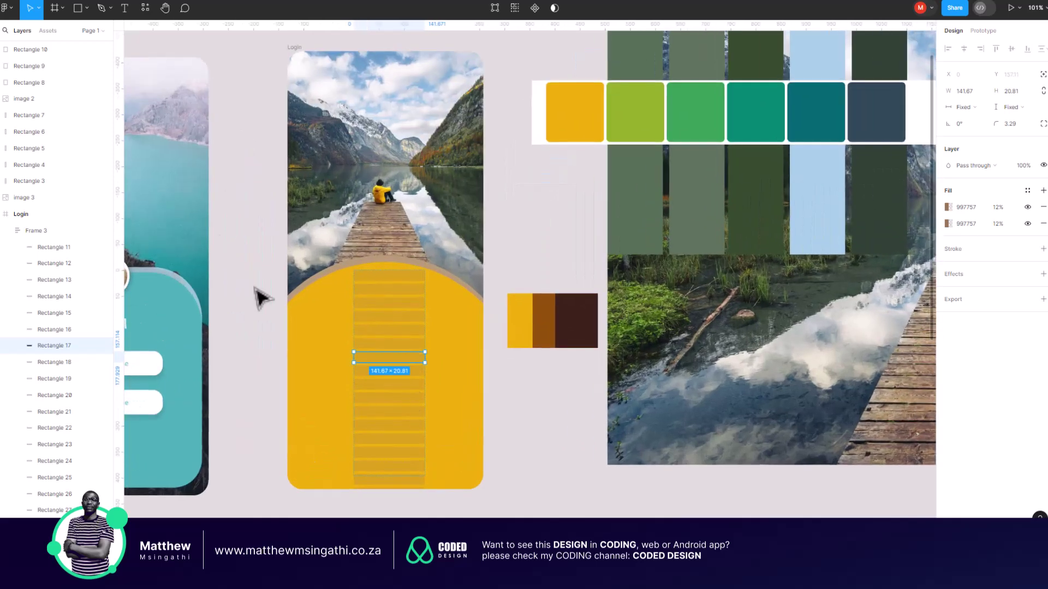
left_click(101, 7)
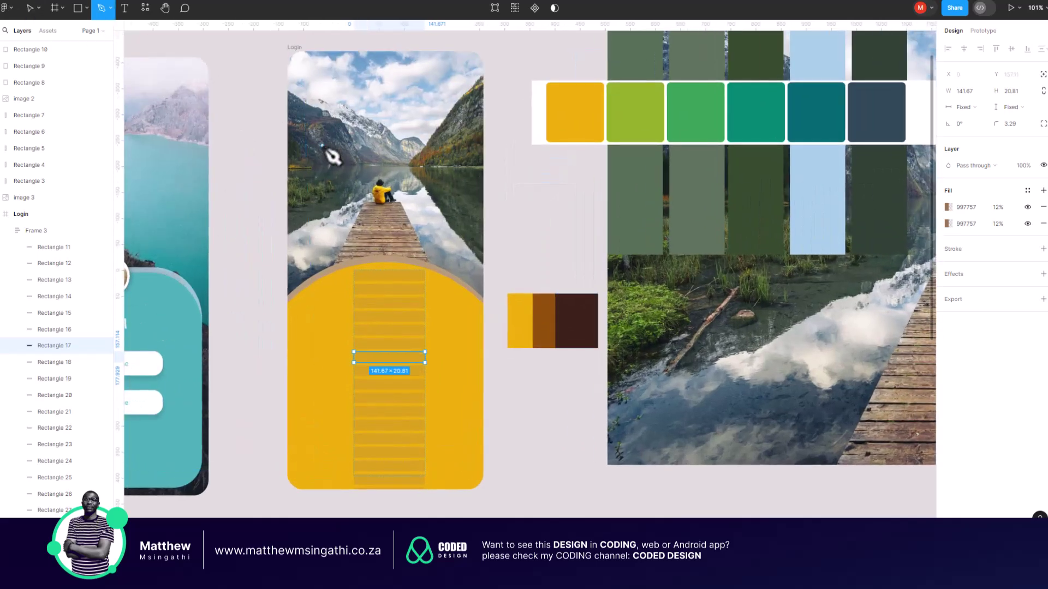
left_click(365, 199)
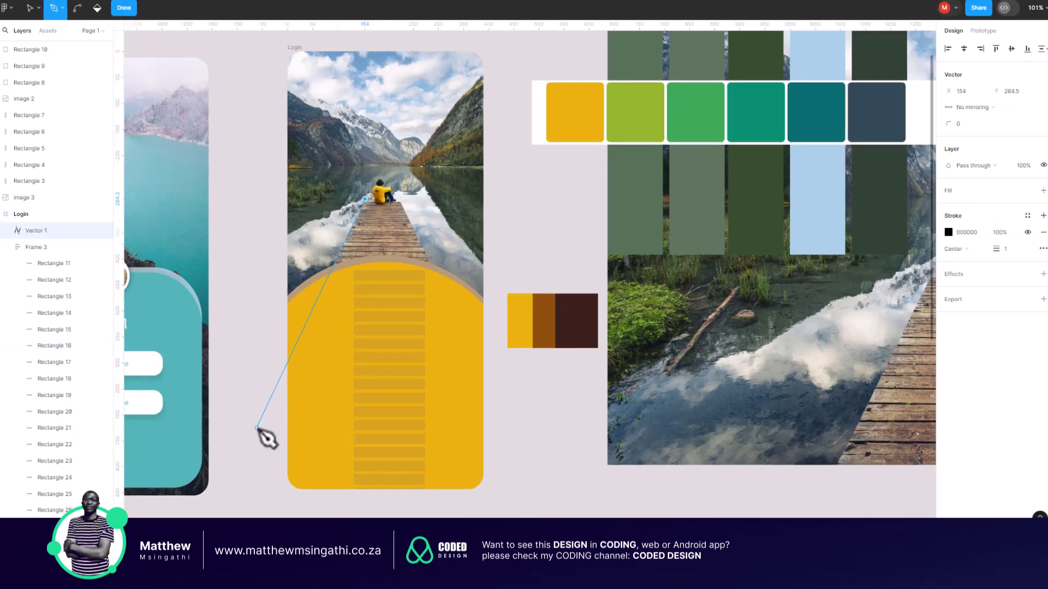
left_click(238, 466)
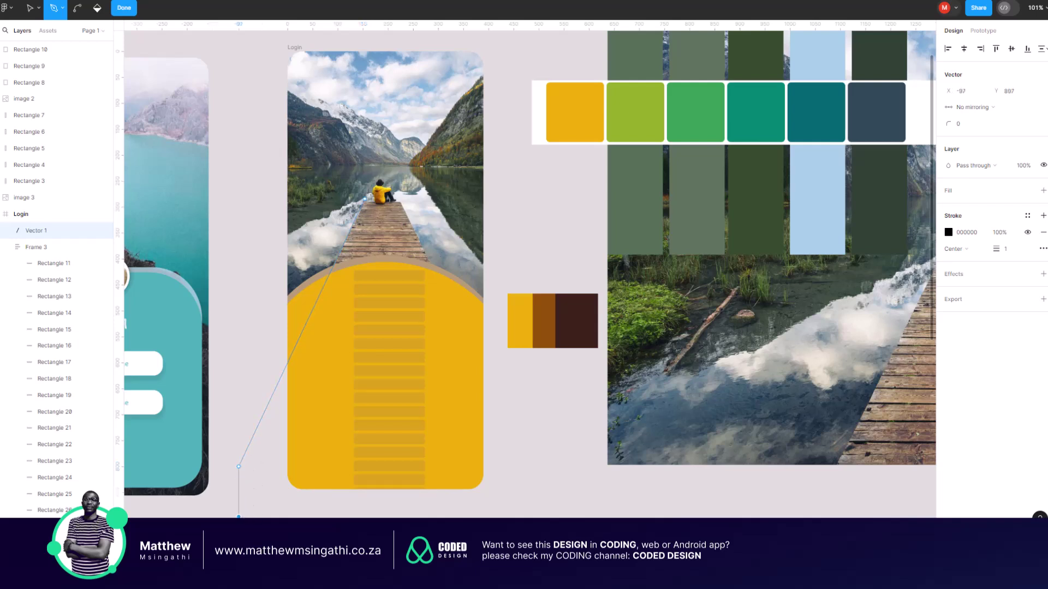
left_click(524, 516)
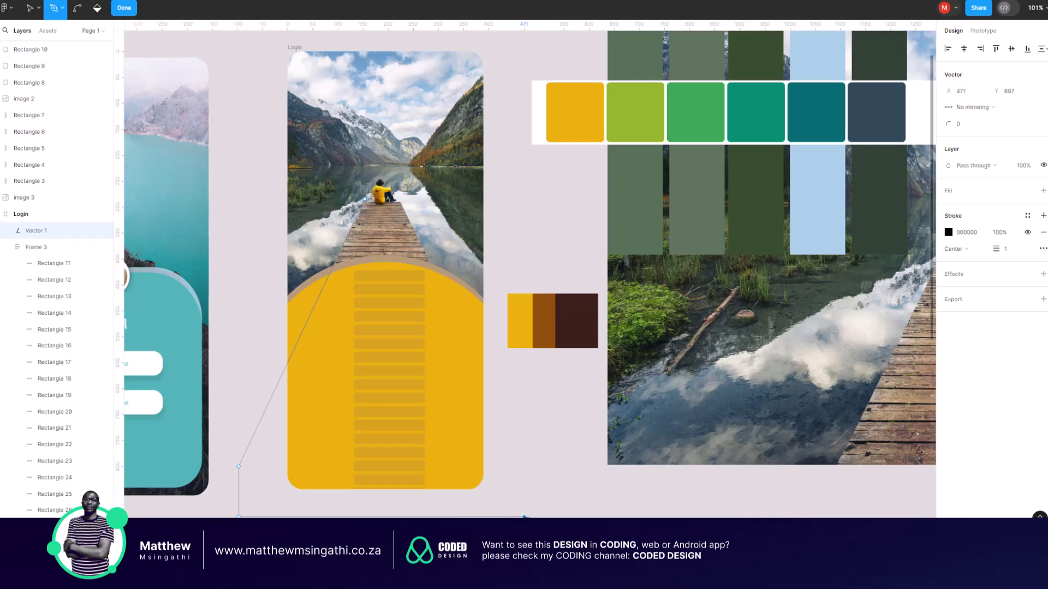
left_click(401, 201)
left_click(365, 200)
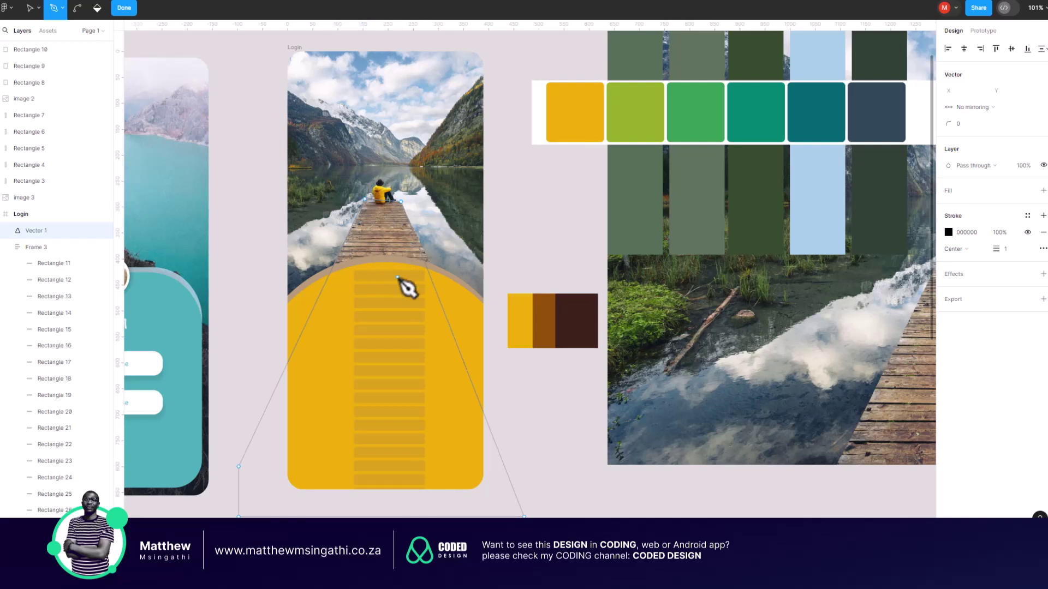
left_click(32, 8)
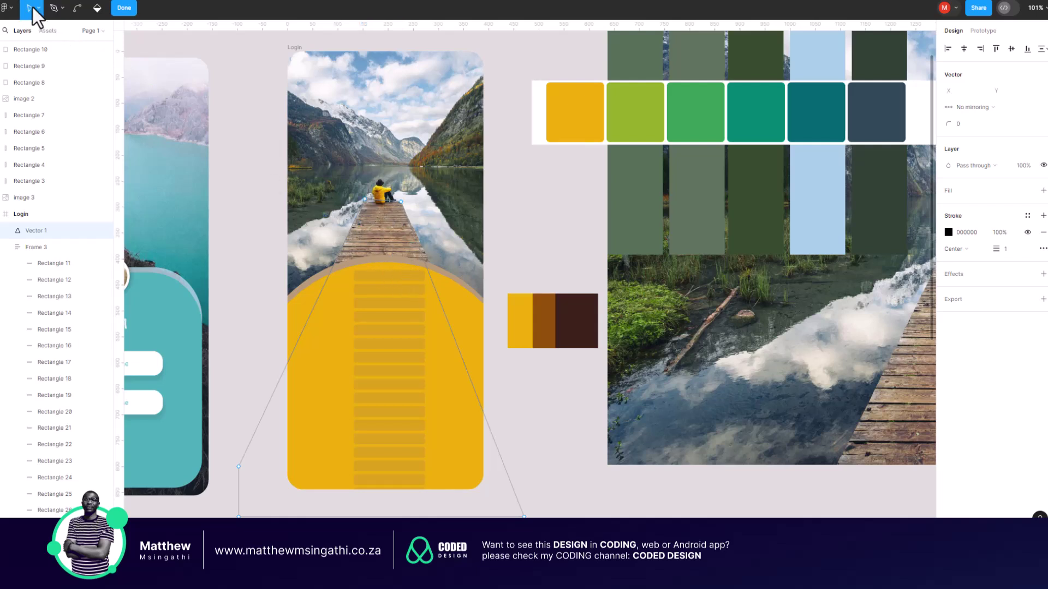
scroll(385, 320, "down", 2)
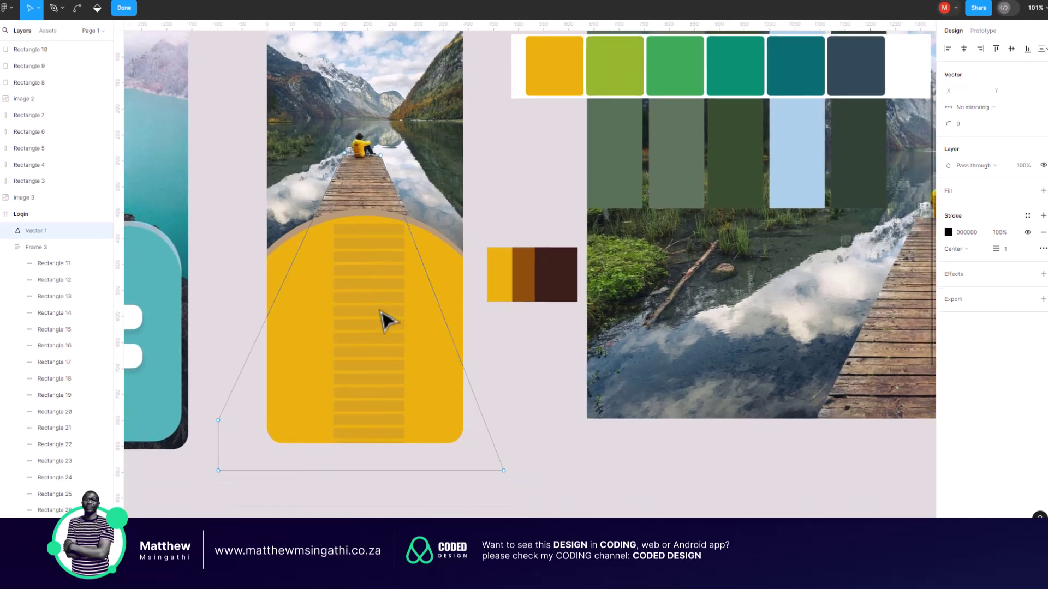
key("Escape")
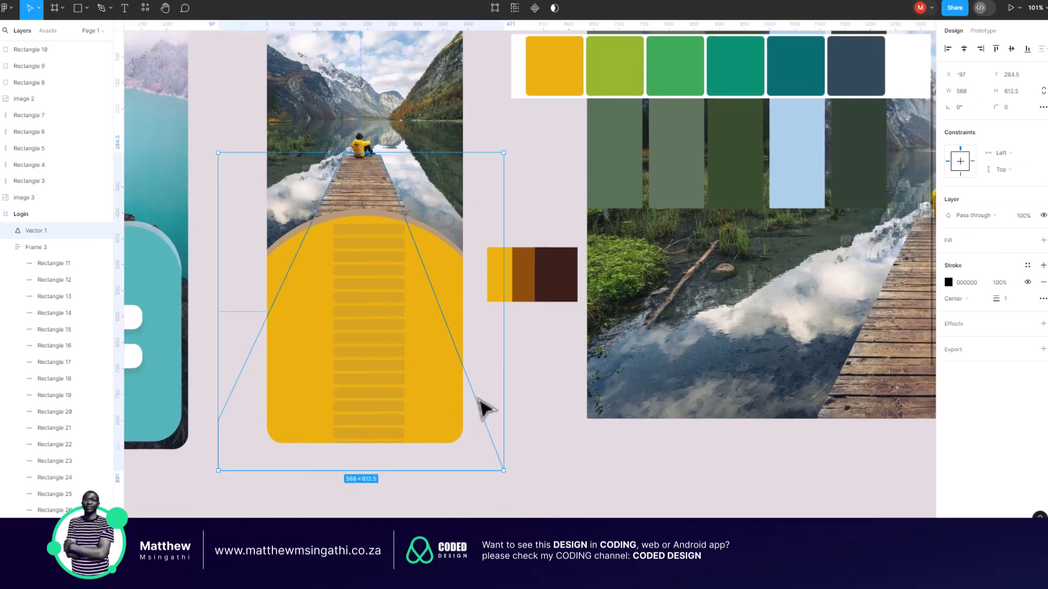
- Move the outline's lower-right point to about X 532.5, Y 888 and its point at the pier's far right corner to X 223, Y 288.5
double_click(500, 469)
left_click_drag(506, 473, 535, 467)
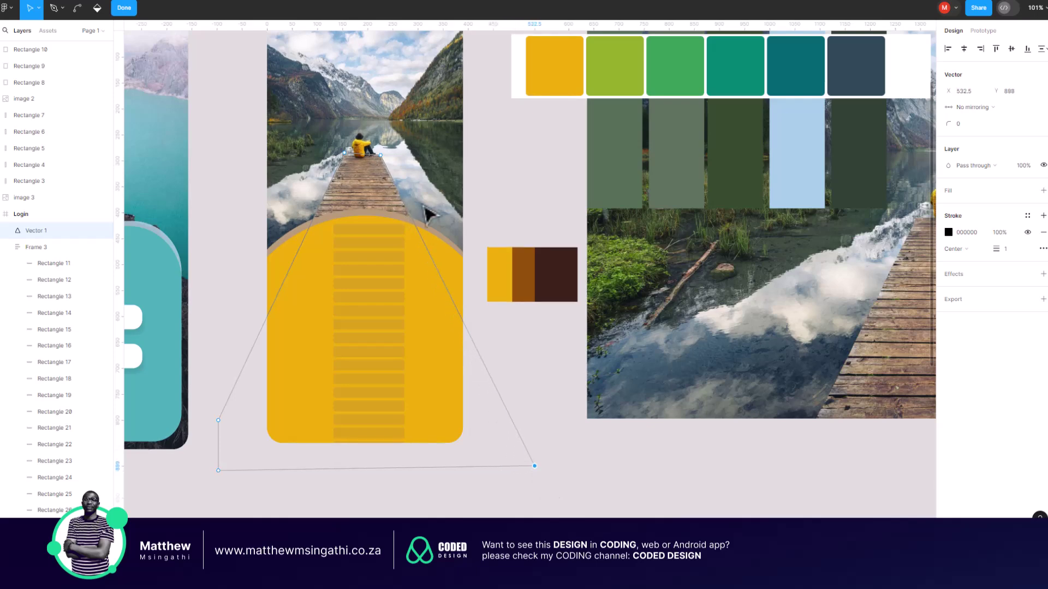
scroll(428, 215, "up", 5)
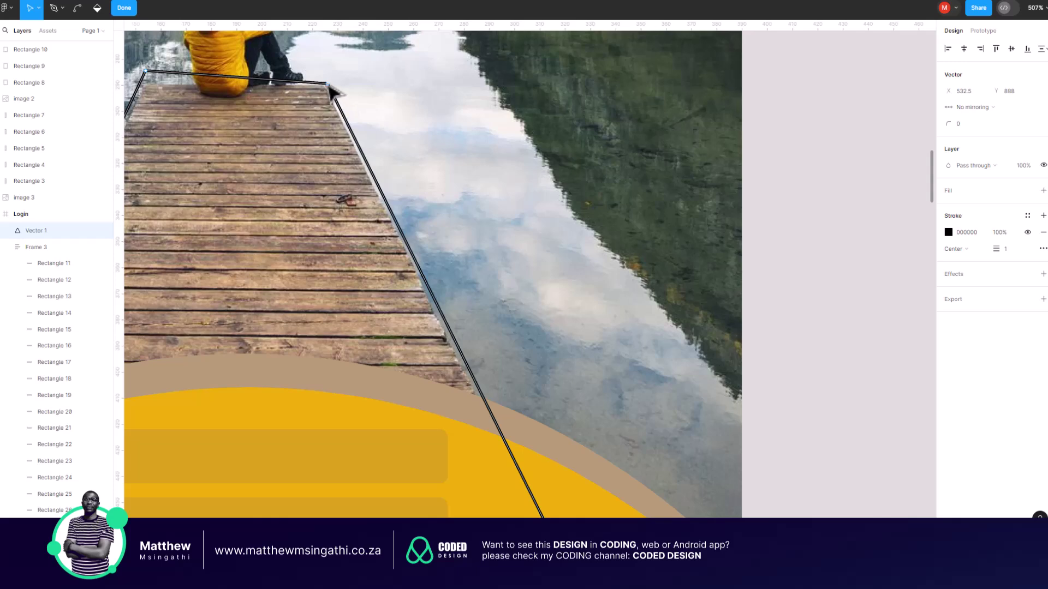
key("Left")
key("Left")
key("Left")
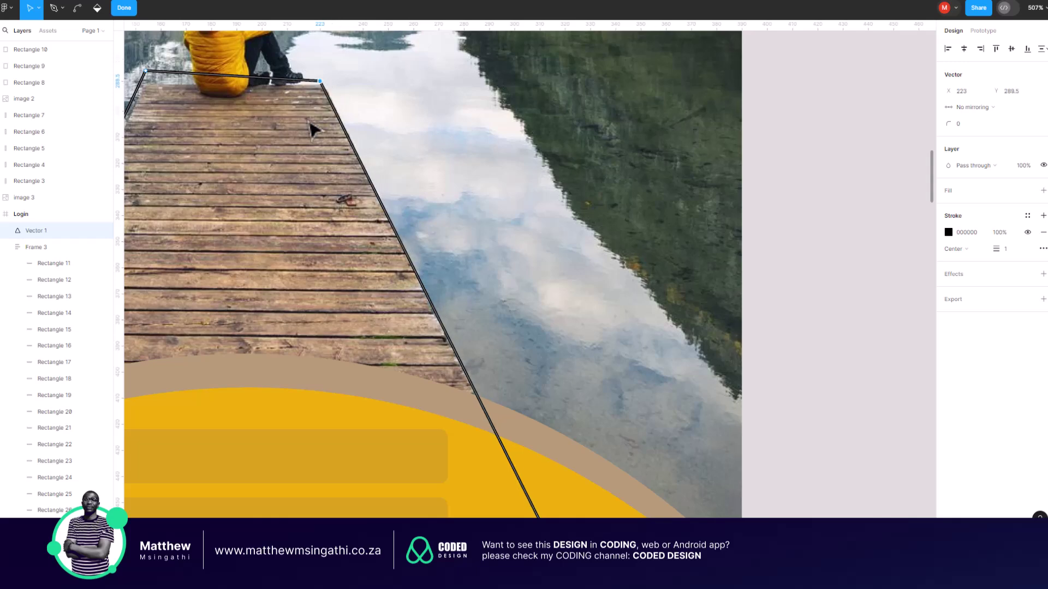
- Move the outline's point at the pier's far left corner to X 154, Y 290 and finish editing the outline
scroll(311, 129, "left", 5)
left_click(241, 72)
left_click_drag(244, 83, 252, 103)
scroll(311, 154, "down", 3)
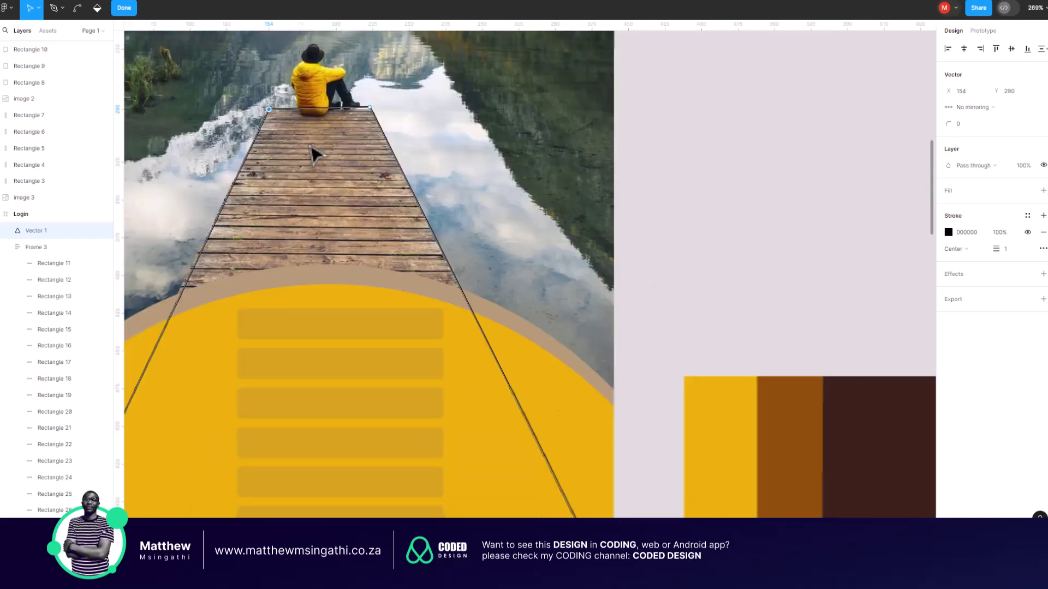
scroll(316, 156, "down", 4)
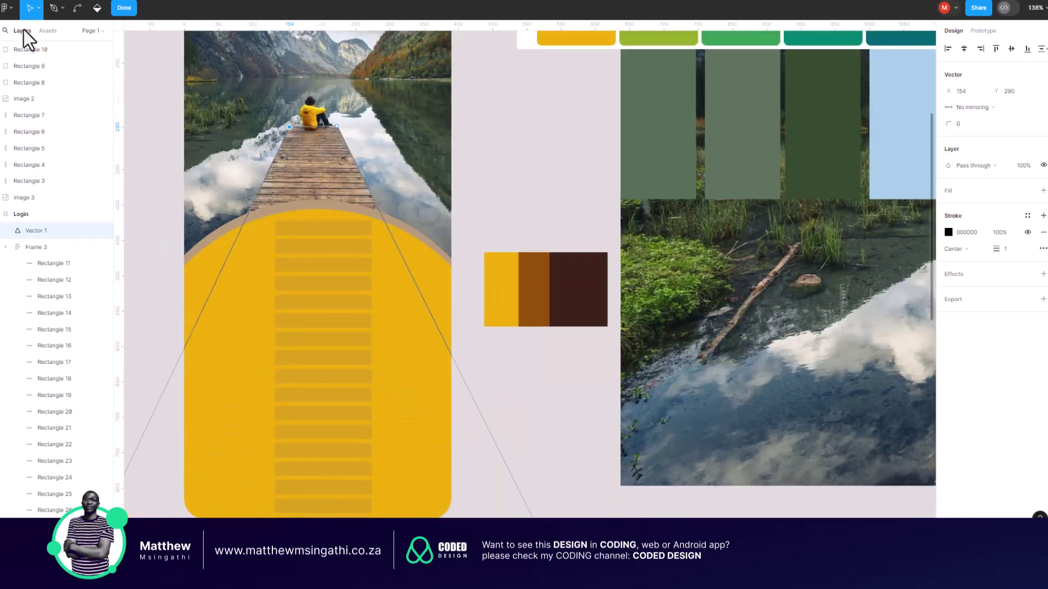
scroll(322, 248, "down", 5)
key("Escape")
scroll(327, 311, "up", 4)
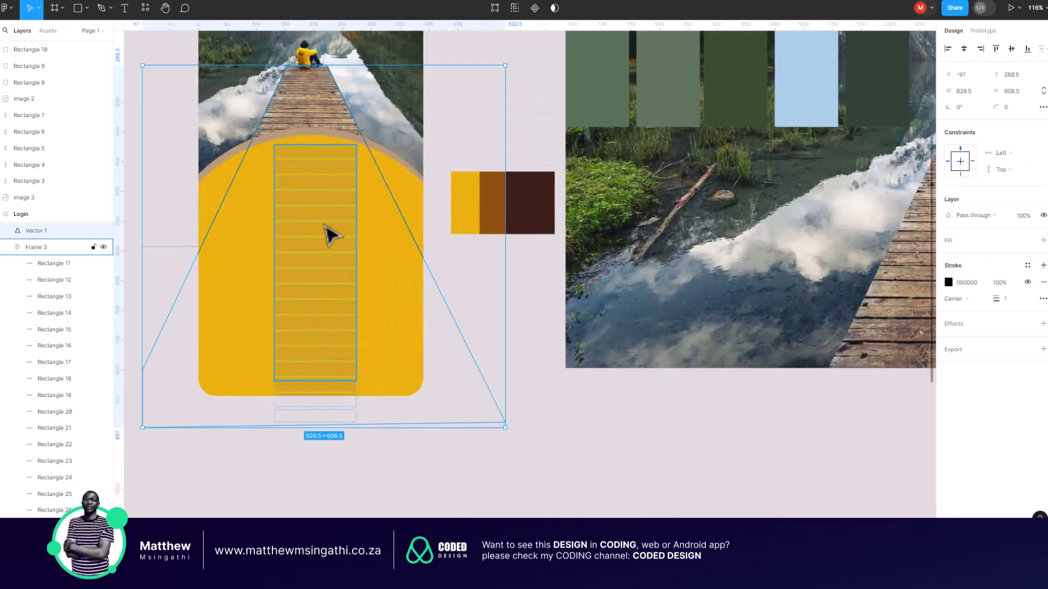
- Widen the plank column's frame to 219, keeping the frame in place
left_click(330, 235)
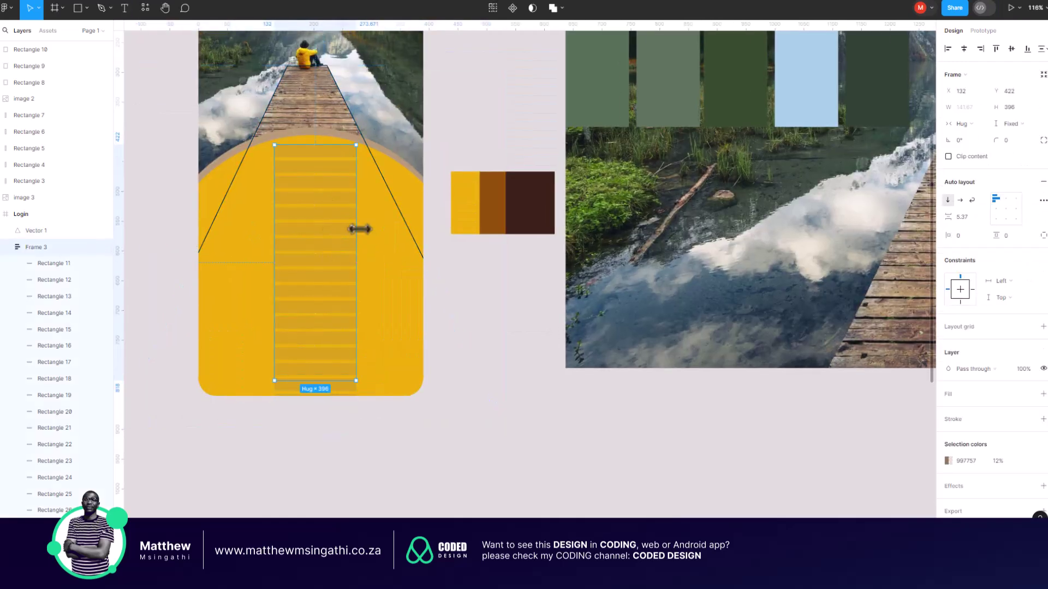
left_click_drag(357, 234, 401, 241)
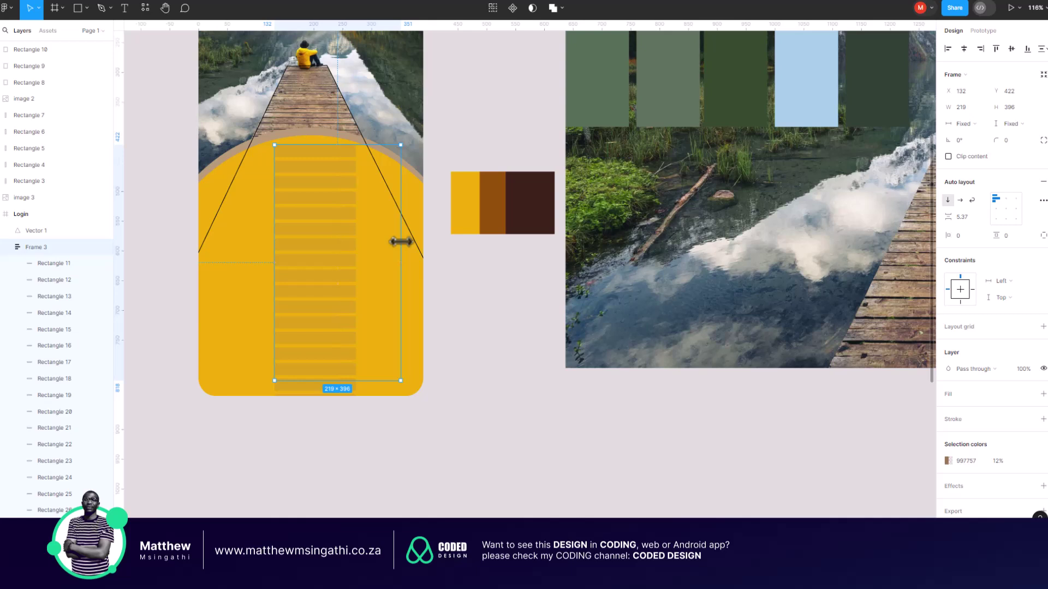
key("Delete")
key("ctrl+z")
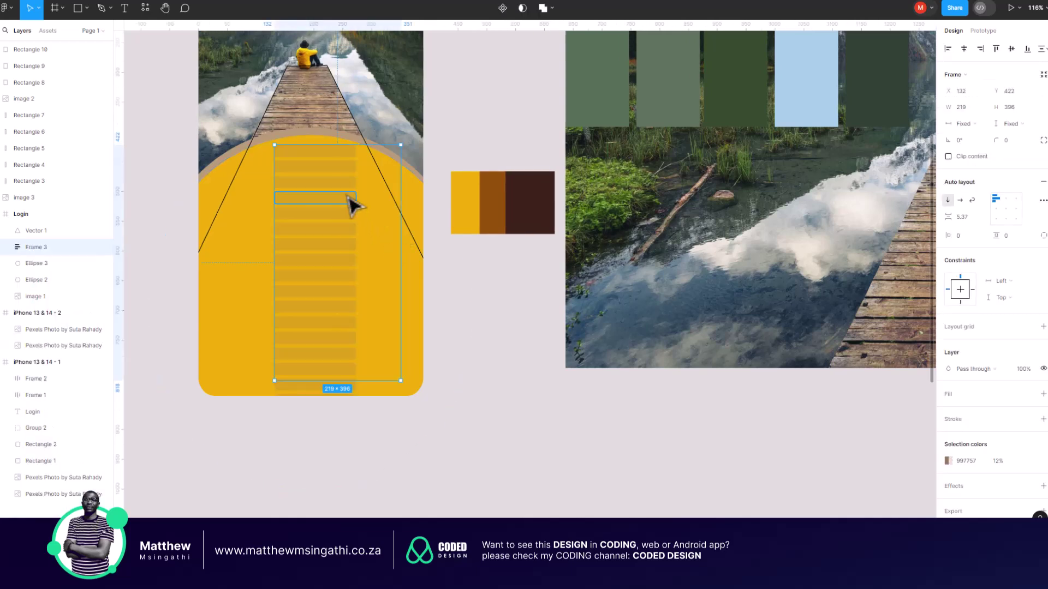
- Try to widen the second plank to 181 so it reaches the right guide line, and undo the changes
double_click(342, 168)
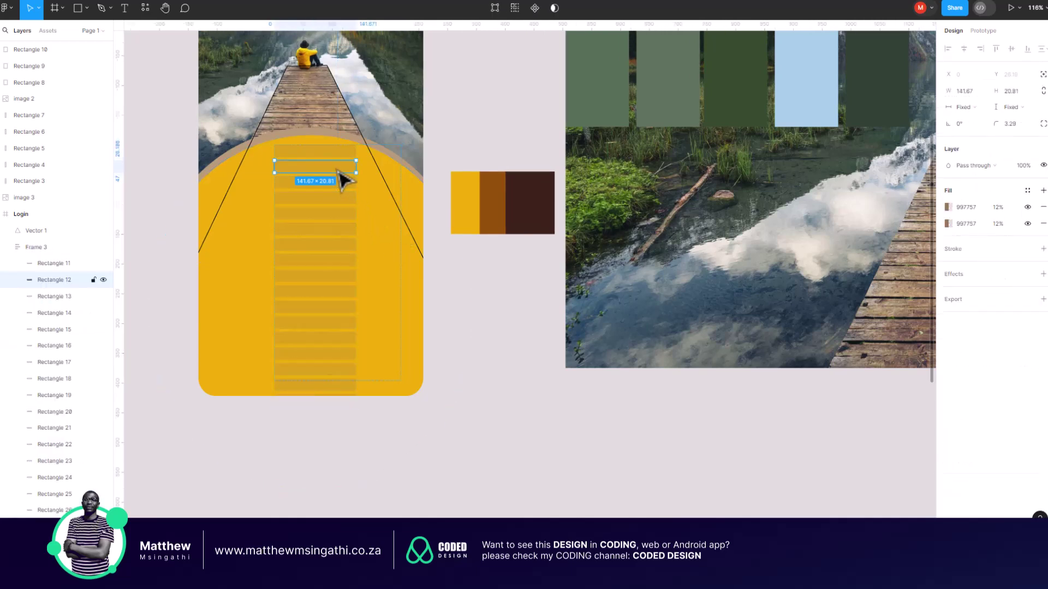
left_click_drag(356, 168, 379, 169)
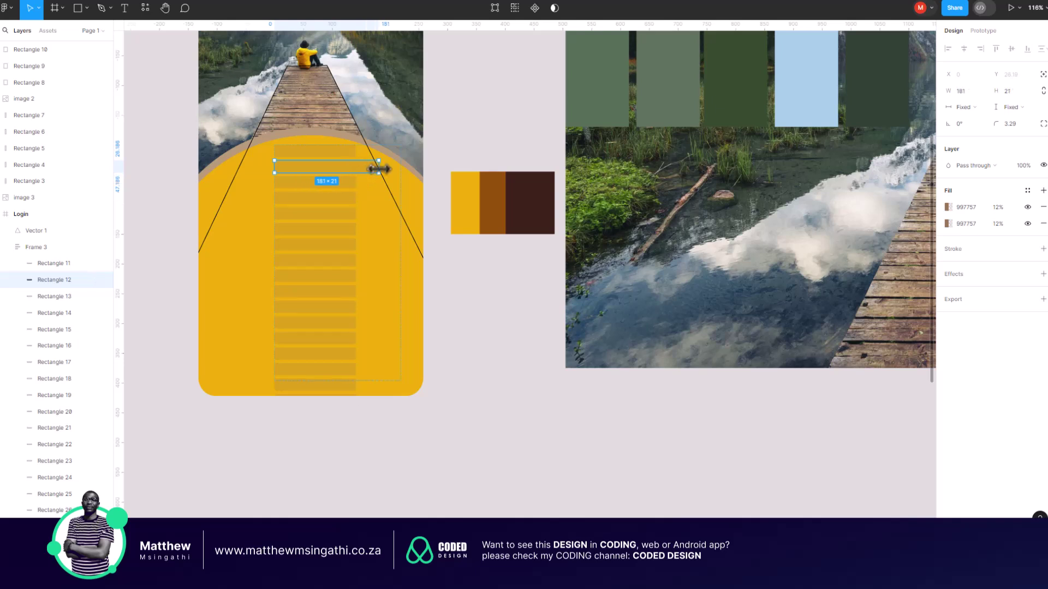
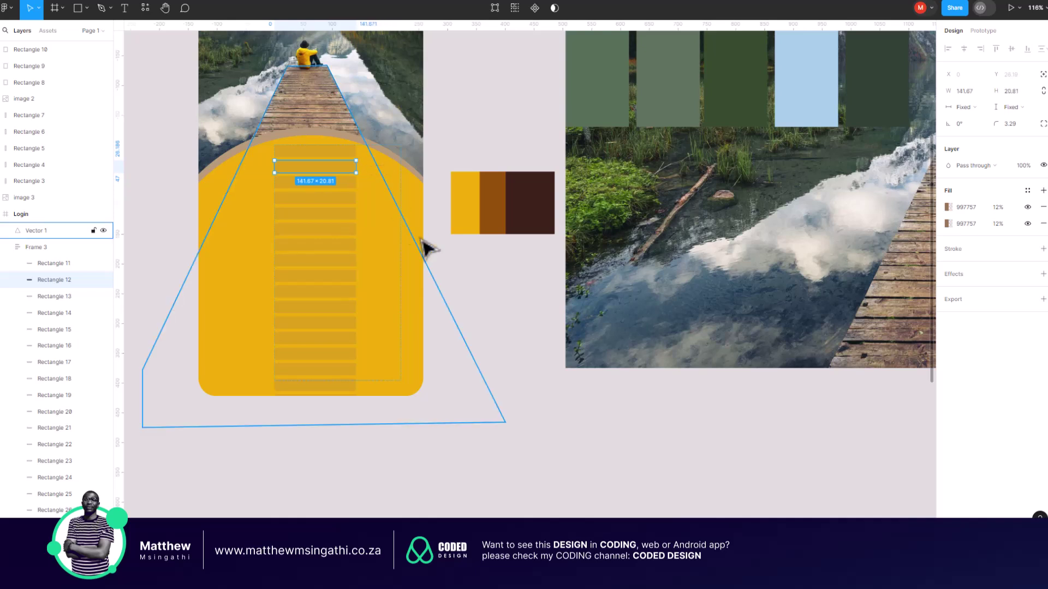
left_click(460, 285)
left_click(345, 222)
left_click(345, 222)
key("Escape")
key("ctrl+z")
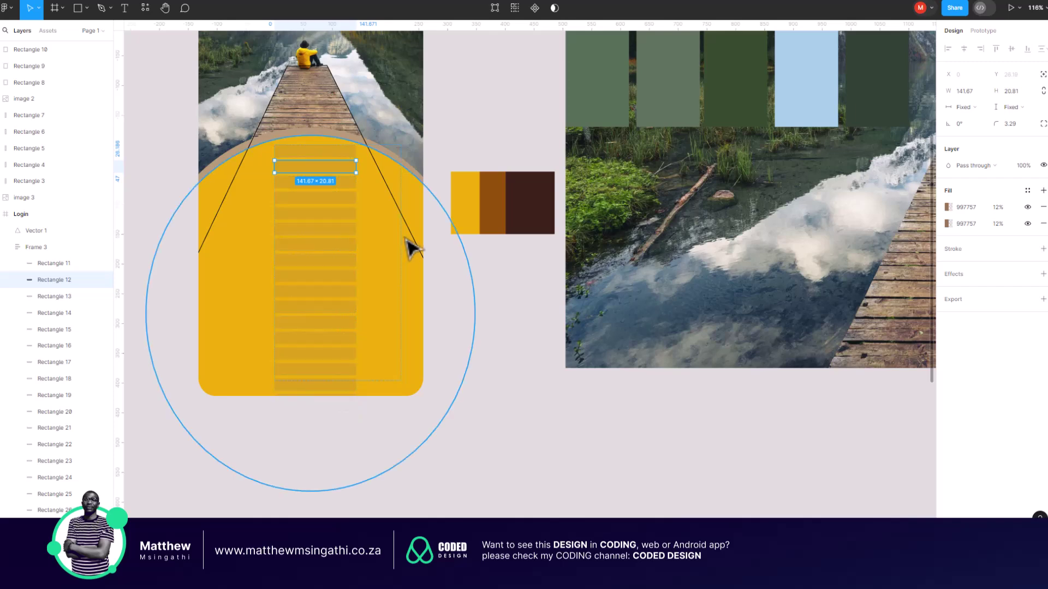
key("ctrl+z")
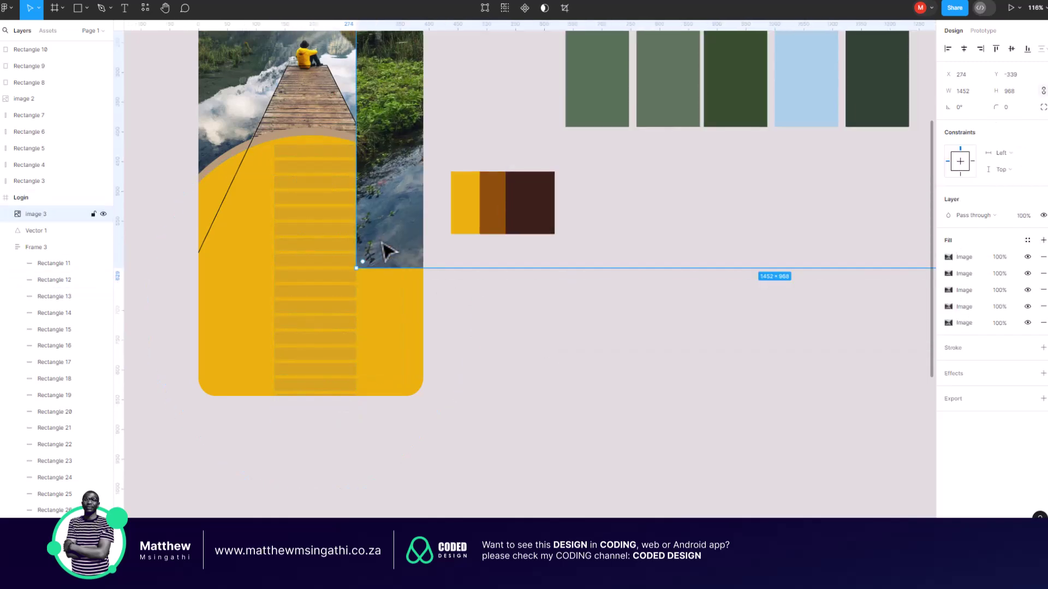
key("ctrl+z")
key("ctrl+z")
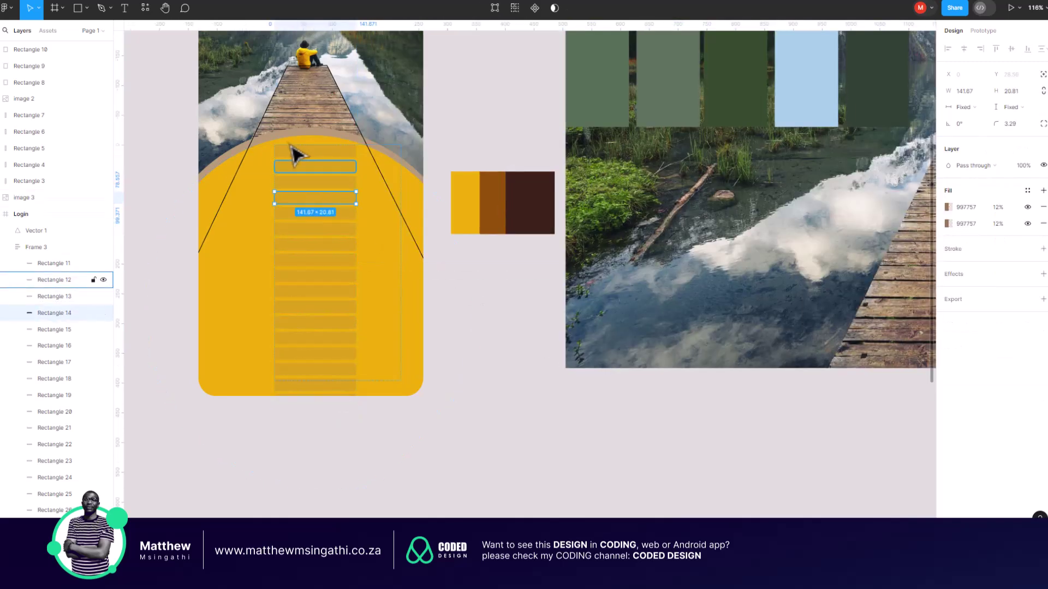
- Scale the whole plank column proportionally to about 227 × 607 with its frame at X 87, Y 422
left_click(290, 154)
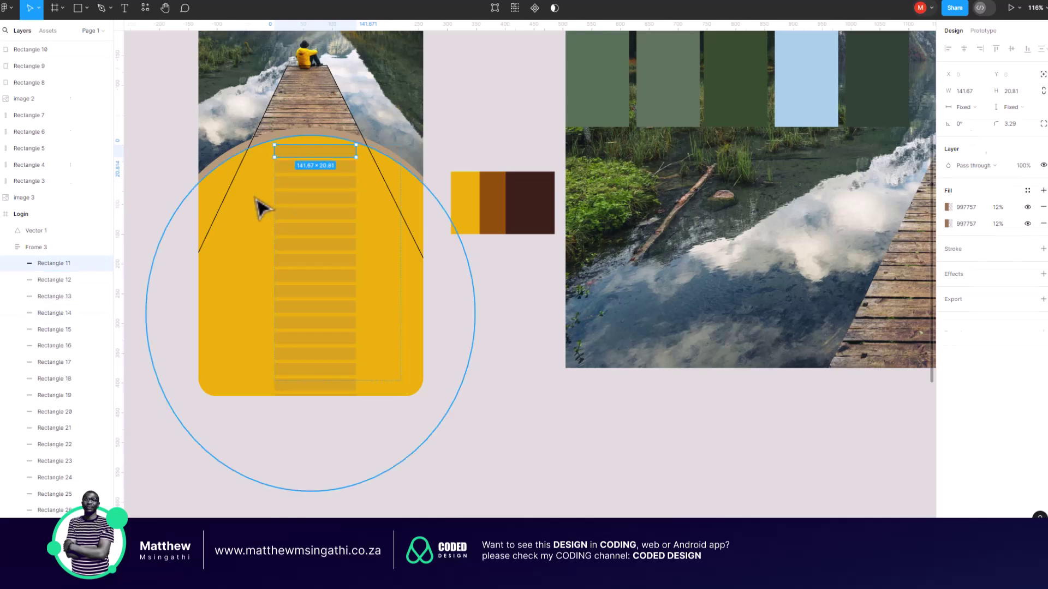
left_click(260, 206)
left_click(294, 164)
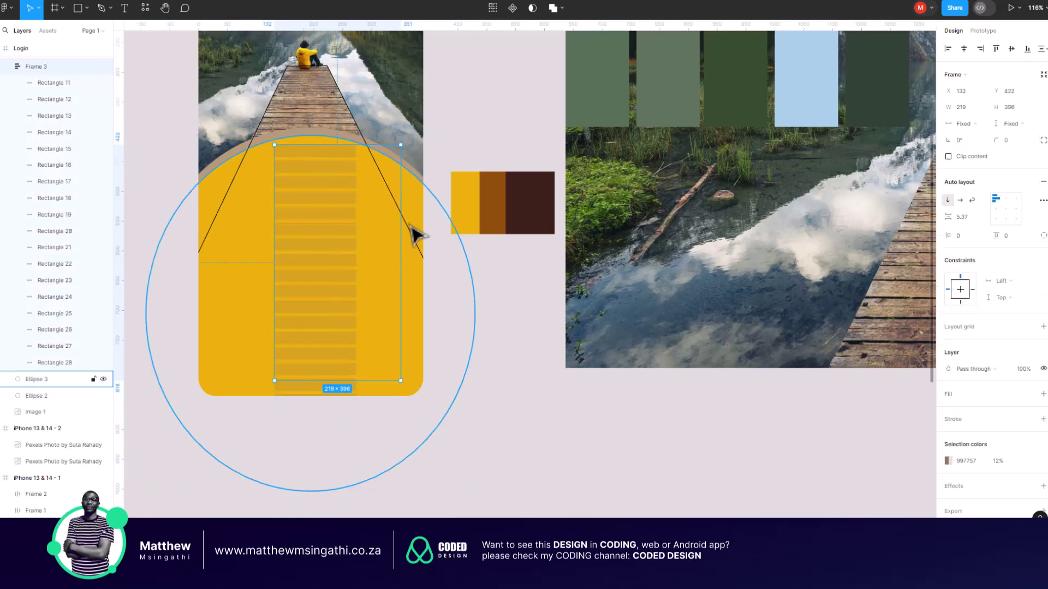
mouse_move(402, 226)
left_mouse_down()
mouse_move(360, 223)
mouse_move(406, 221)
left_mouse_up()
key("k")
left_click_drag(339, 206, 309, 260)
scroll(314, 272, "down", 3)
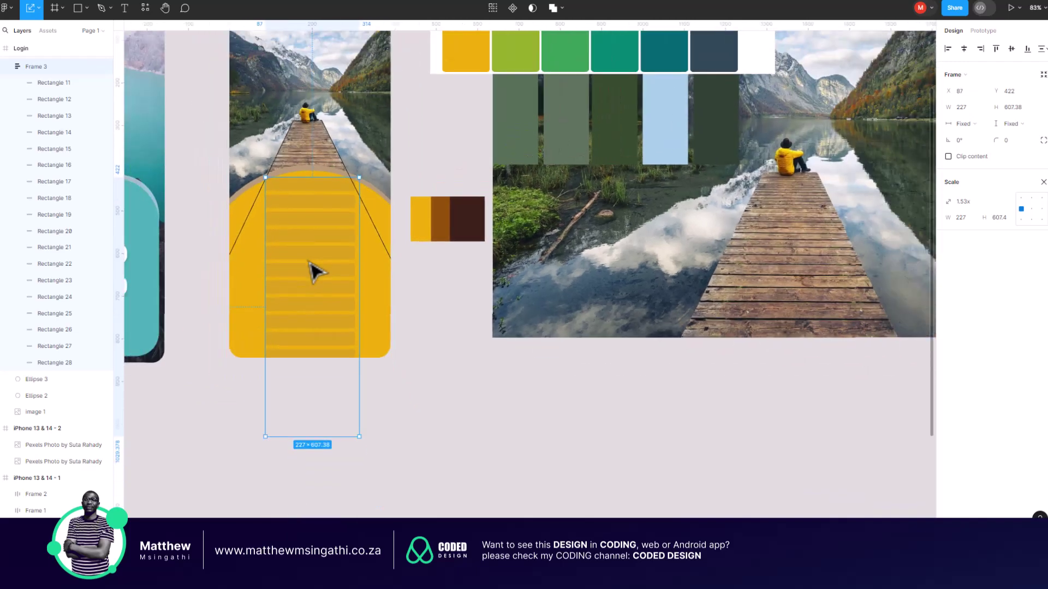
- Move the plank column out of the login screen to the empty canvas below the brown swatches and ungroup it into separate planks
left_click_drag(314, 271, 456, 450)
scroll(457, 451, "down", 3)
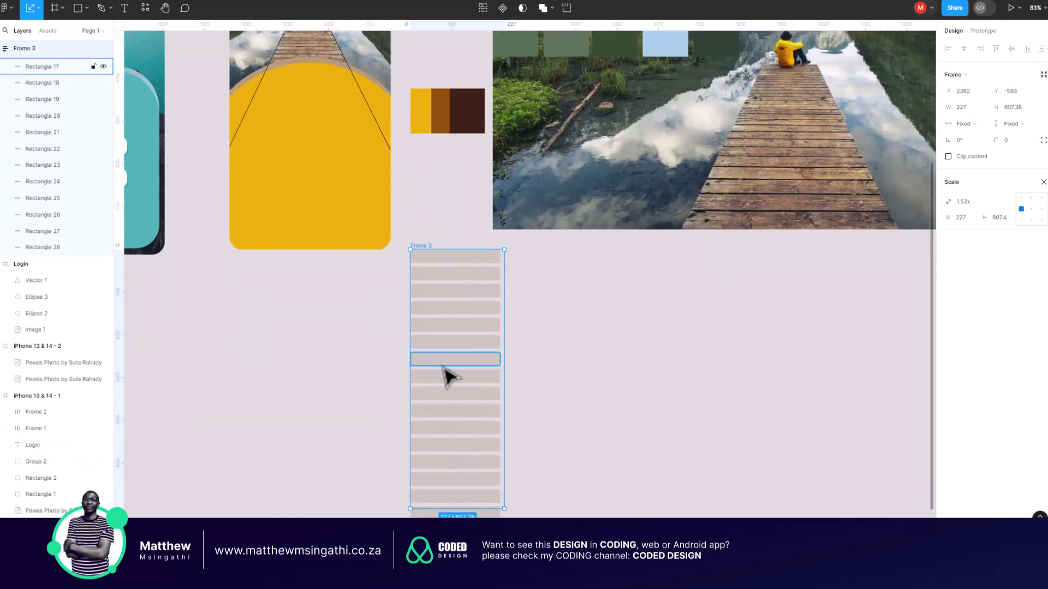
right_click(444, 369)
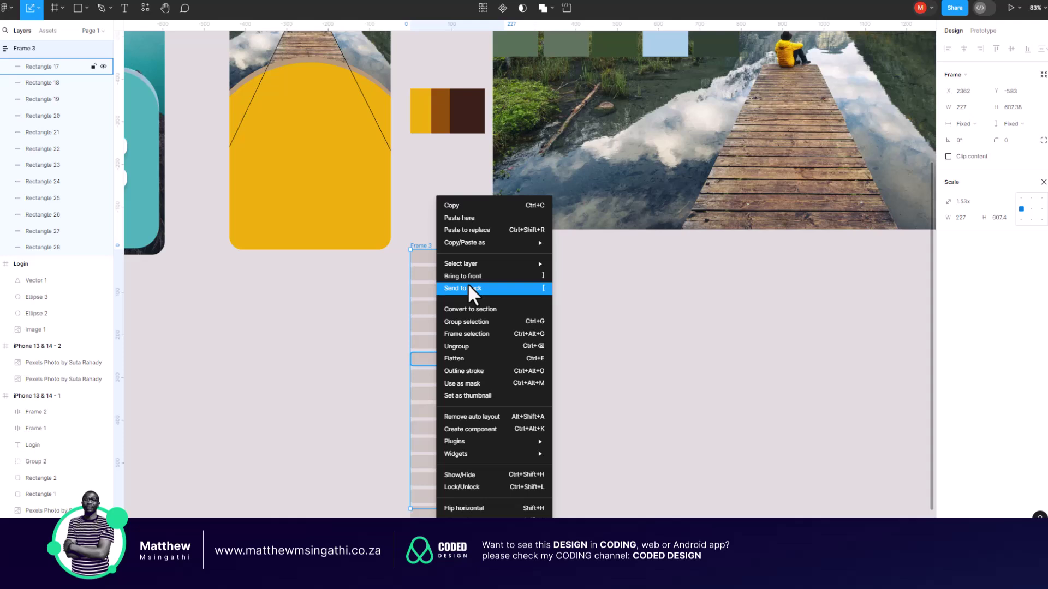
left_click(457, 346)
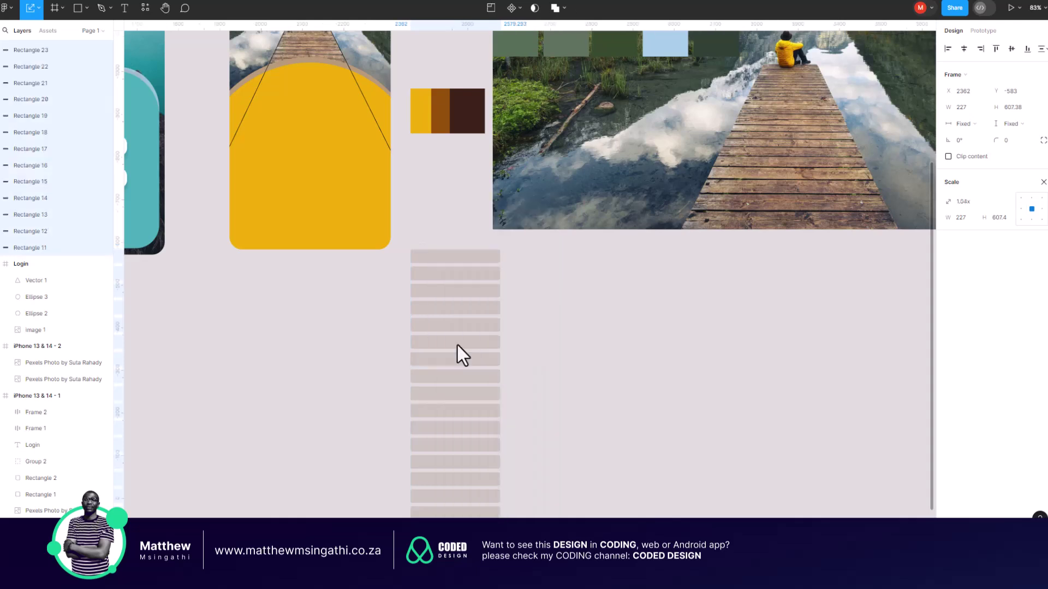
- Move the first loose plank into the login screen's yellow panel, at about X 123, Y 486 between the guide lines
left_click(427, 257)
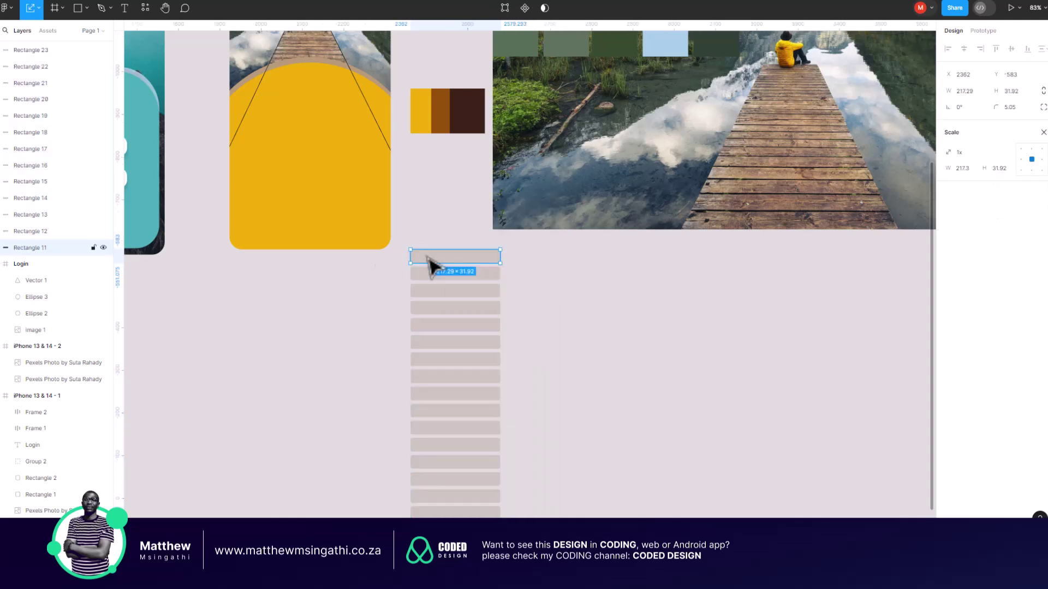
right_click(427, 257)
left_click(379, 293)
left_click(398, 283)
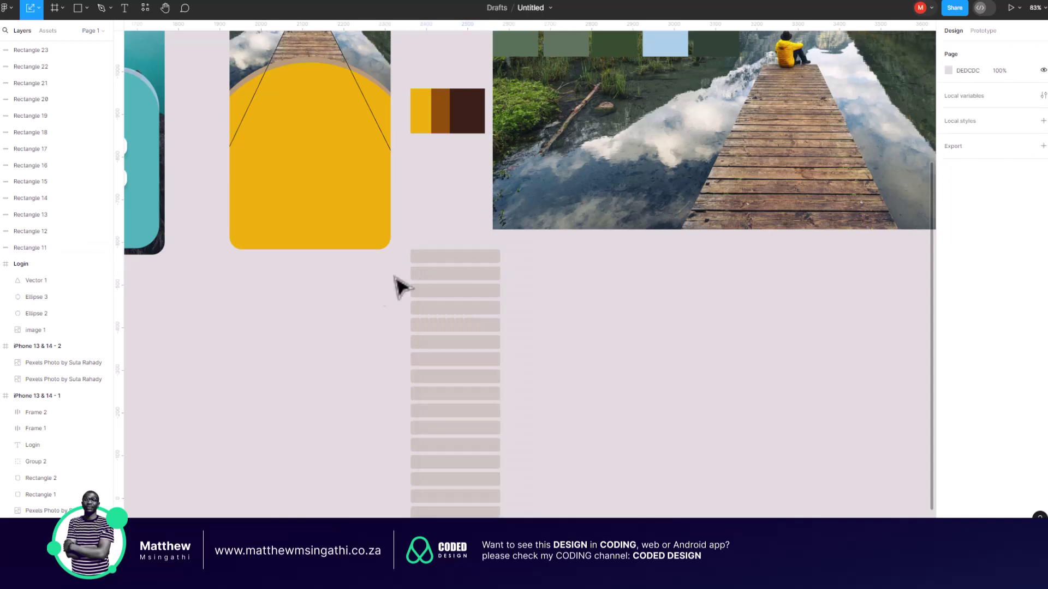
left_click(428, 264)
left_click_drag(432, 260, 294, 102)
scroll(300, 104, "up", 2)
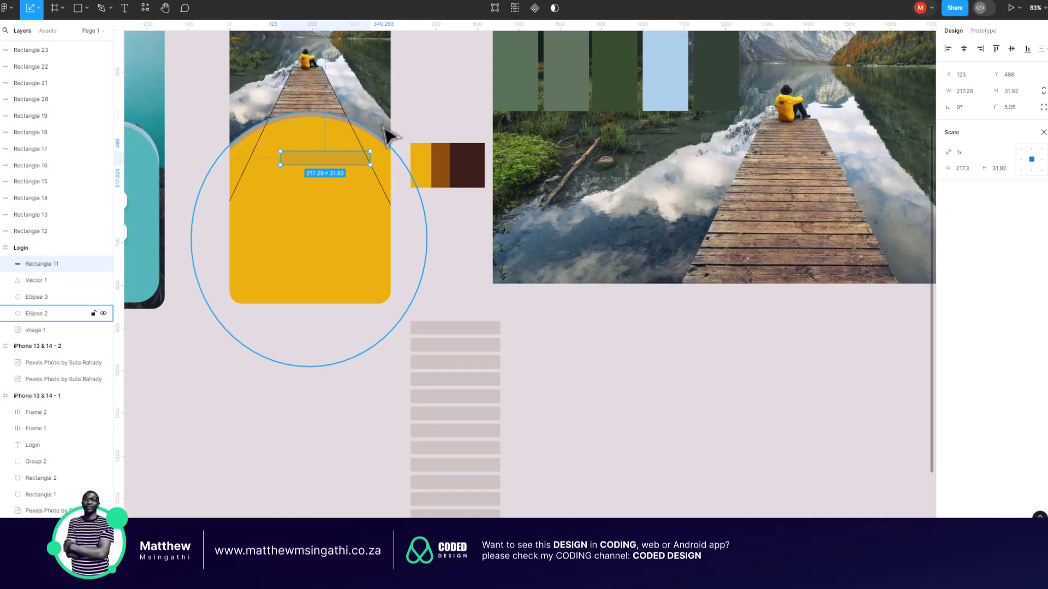
- Scale the plank down against the pier boards, reduce it to 89 × 10, and place it at X 139, Y 422 on the yellow panel
scroll(311, 106, "up", 5)
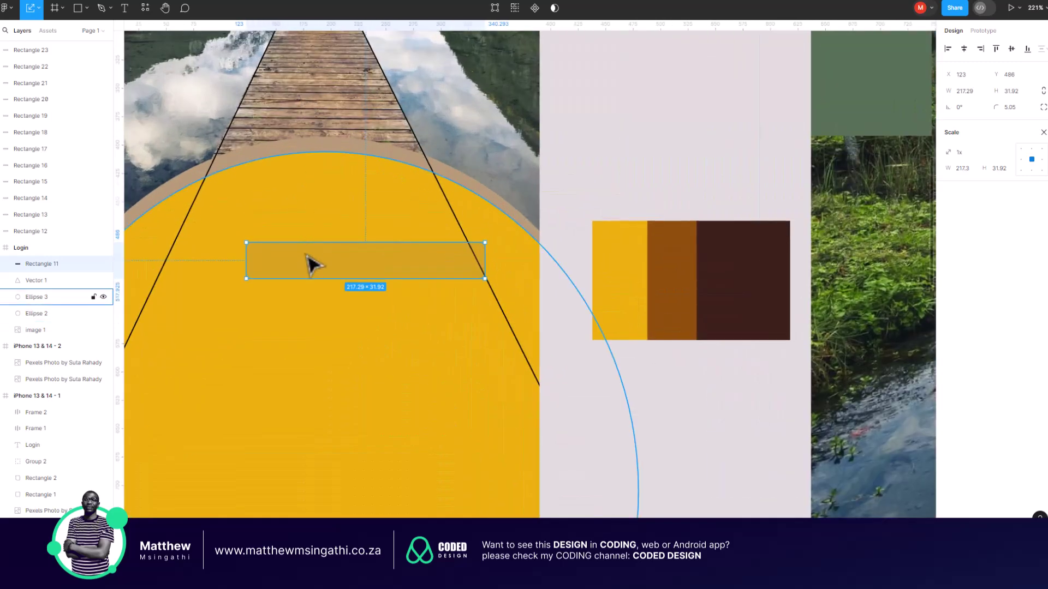
left_click_drag(304, 248, 280, 136)
scroll(283, 143, "up", 6)
left_click_drag(354, 221, 363, 141)
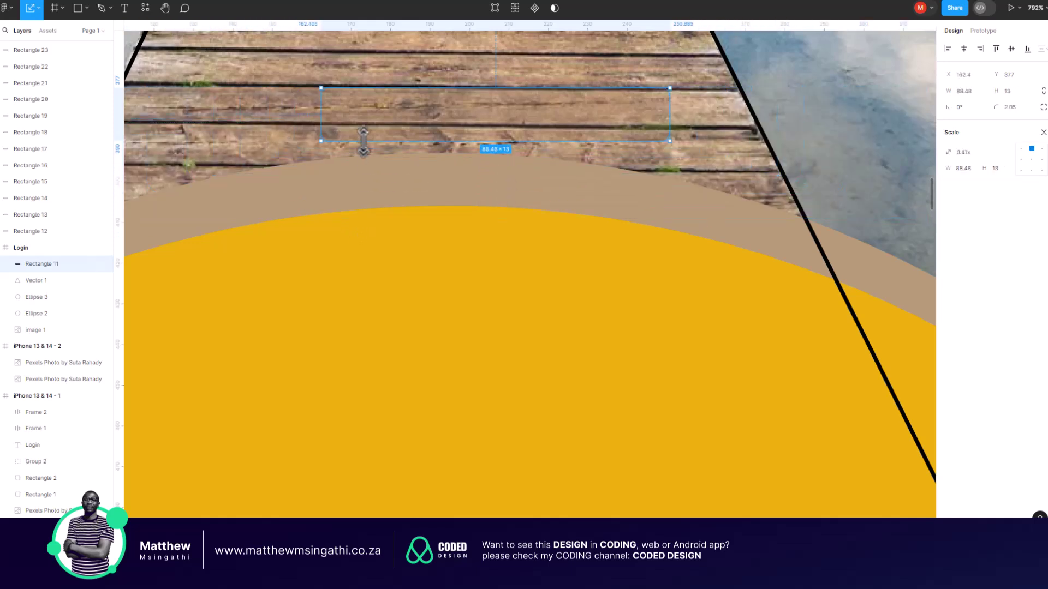
key("v")
left_click_drag(368, 141, 357, 199)
scroll(371, 127, "down", 5)
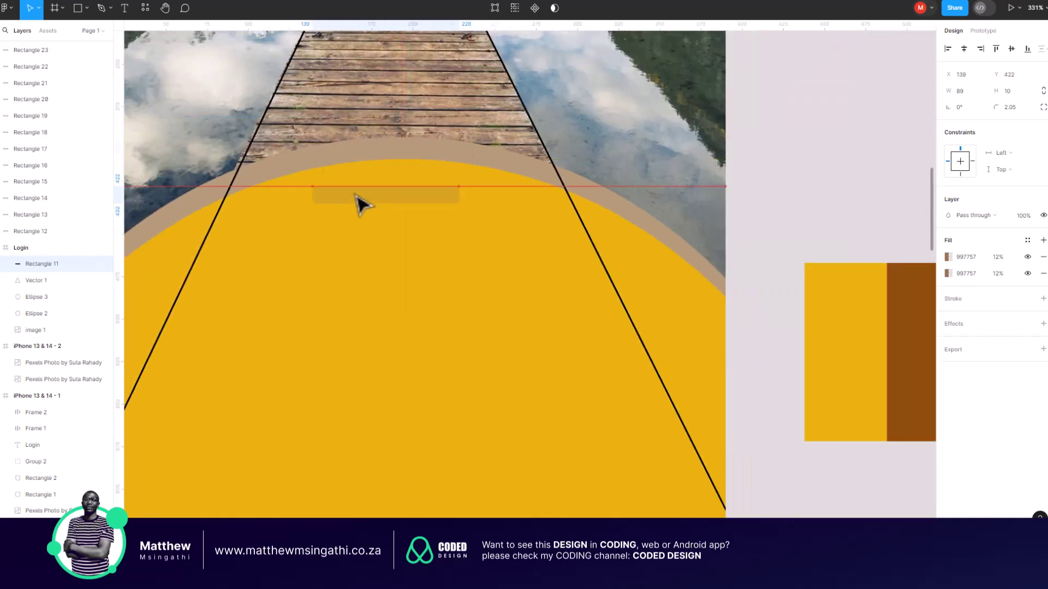
- Widen the plank on both sides past the guide lines to 268 × 10, starting at X 61
left_click(467, 249)
double_click(456, 197)
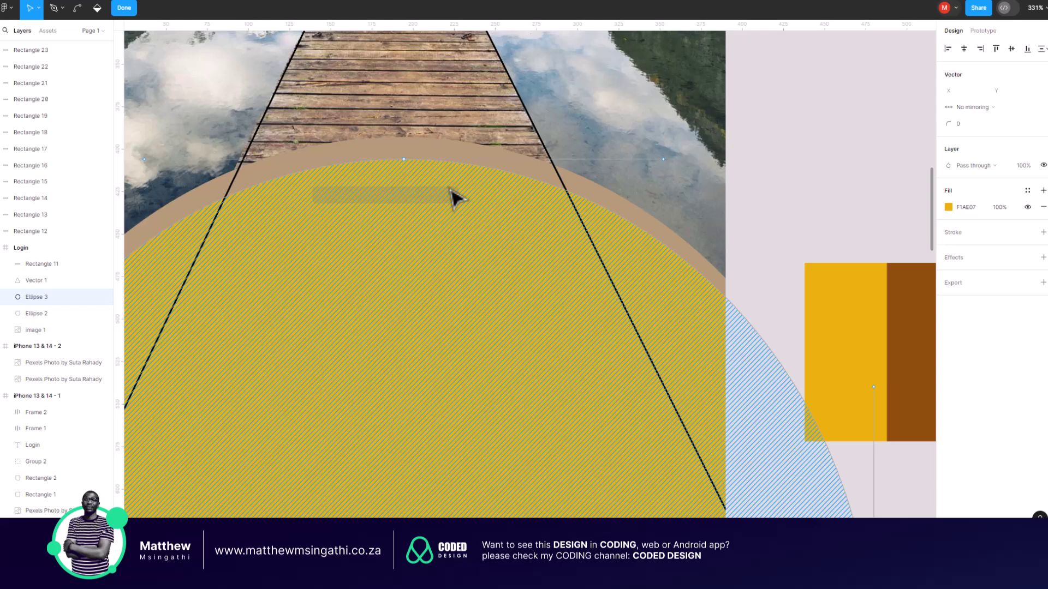
key("Escape")
left_click(450, 196)
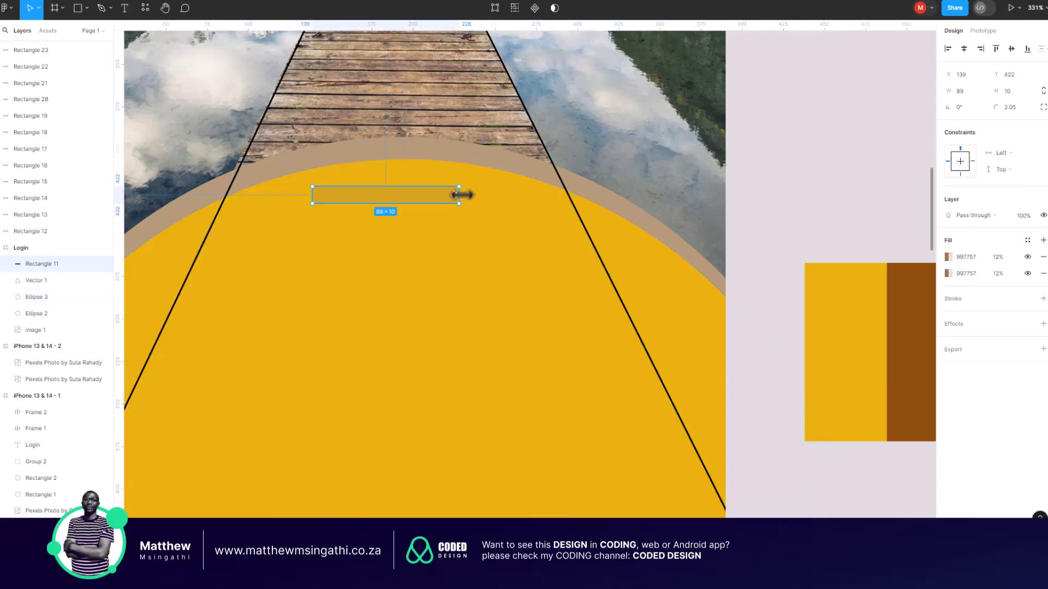
left_click_drag(462, 194, 562, 195)
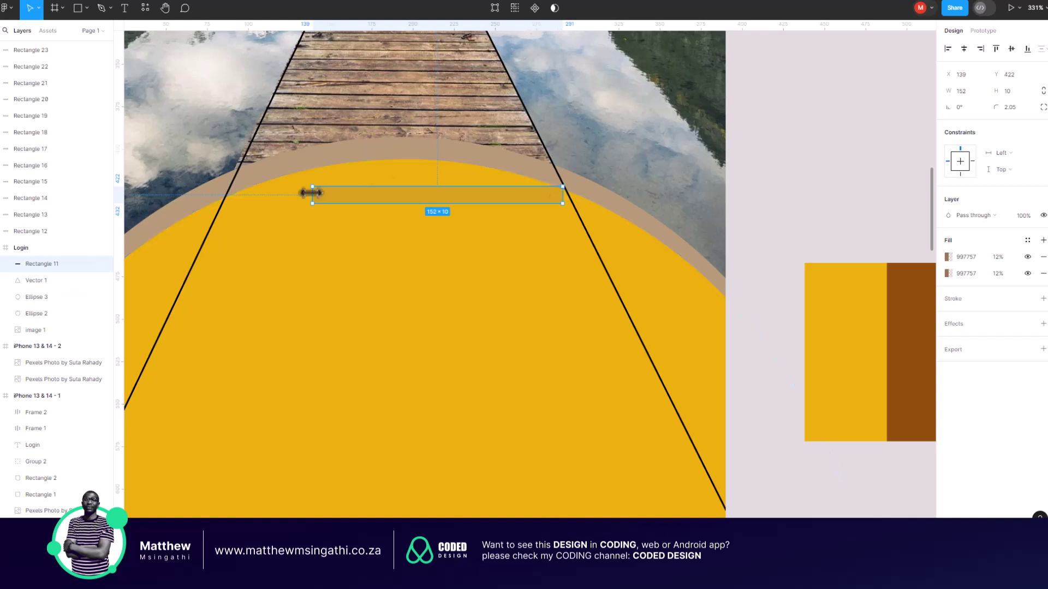
left_click_drag(311, 194, 184, 194)
left_click_drag(562, 191, 625, 187)
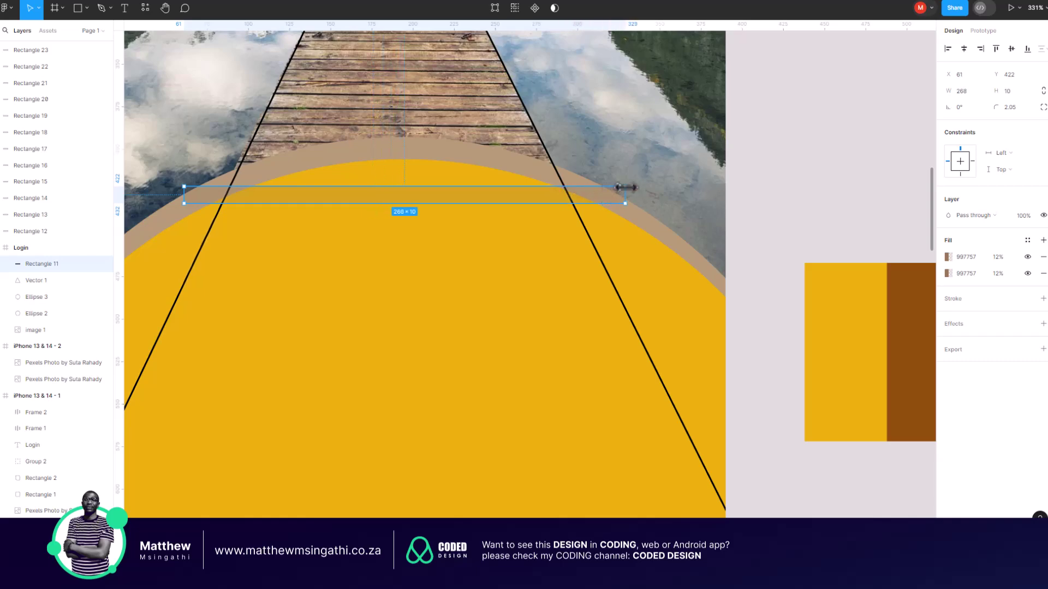
- Extend the plank's left end to X 43 so that it is 286 wide
scroll(626, 187, "down", 5)
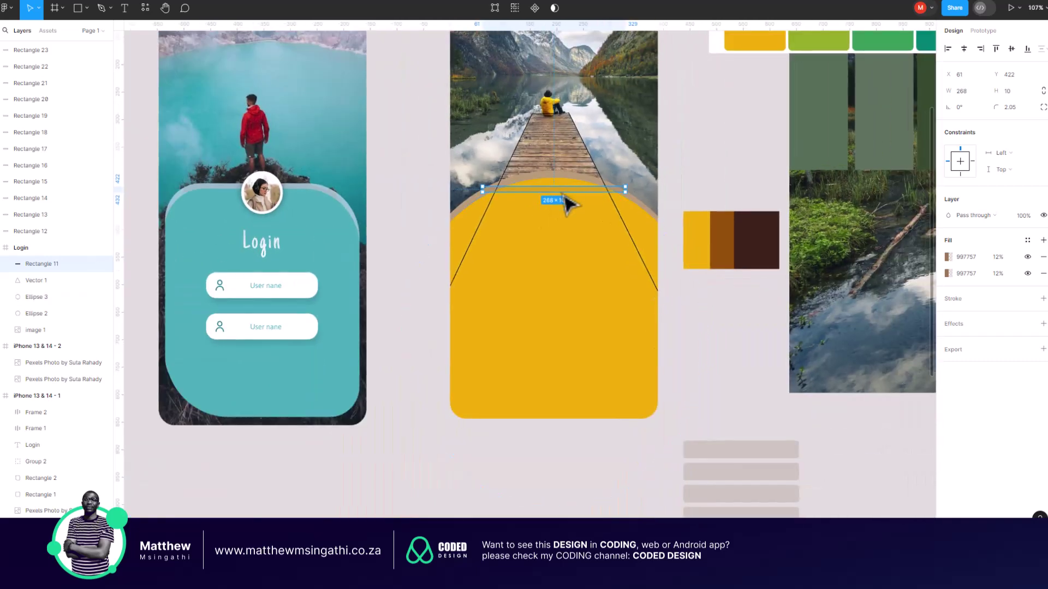
scroll(554, 197, "up", 3)
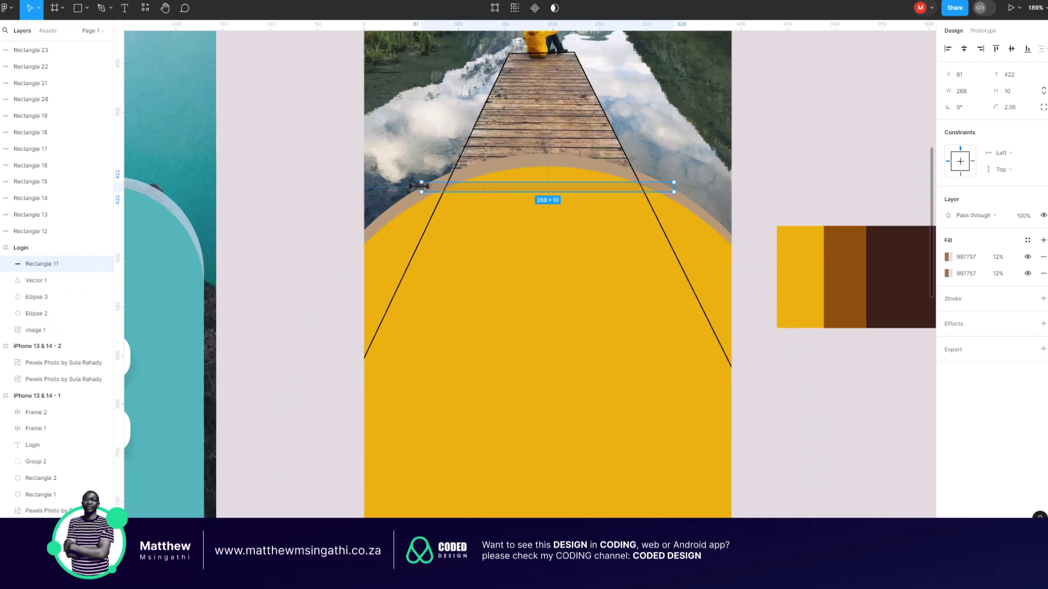
double_click(480, 289)
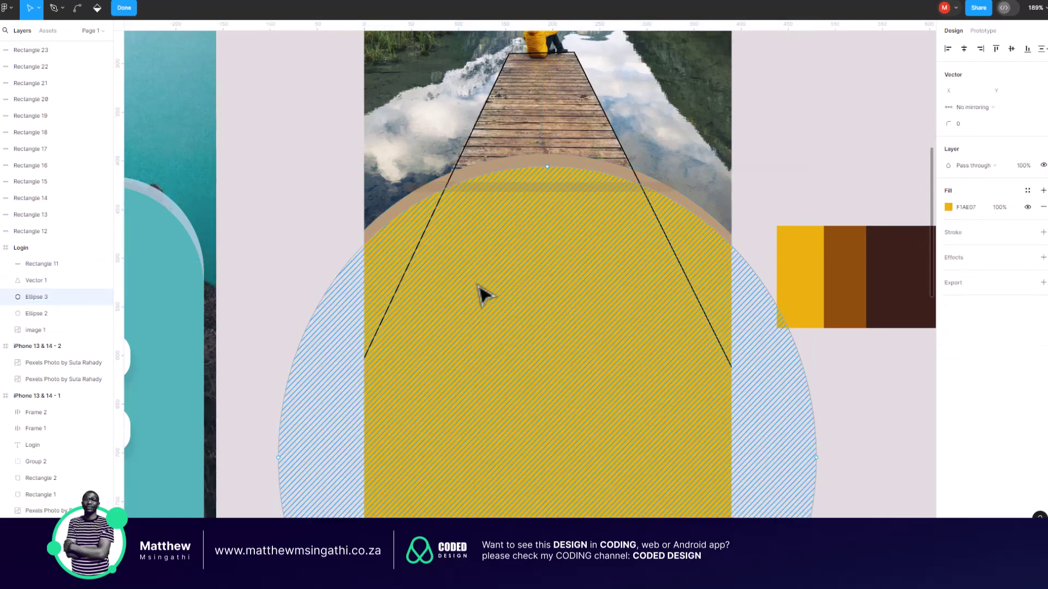
left_click(471, 197)
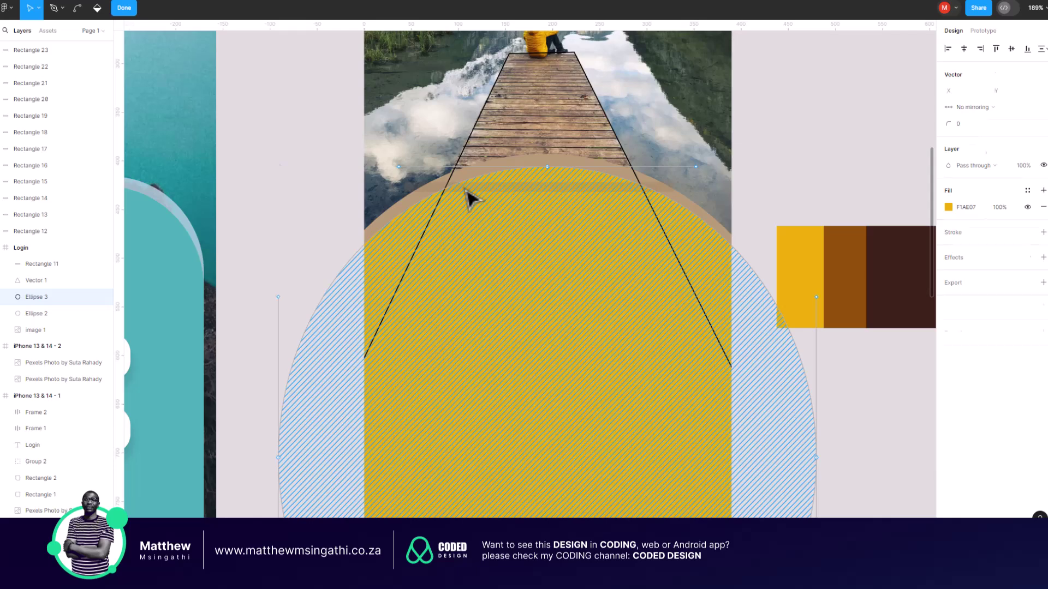
key("Escape")
left_click(461, 190)
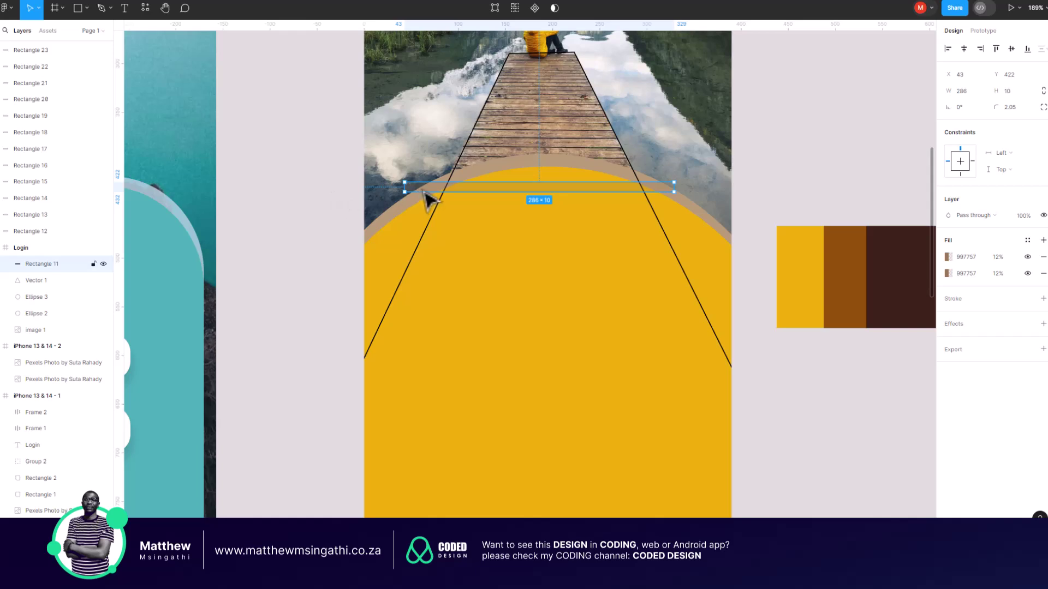
- Copy the 286-wide plank and paste the copy in place inside the login screen
right_click(428, 199)
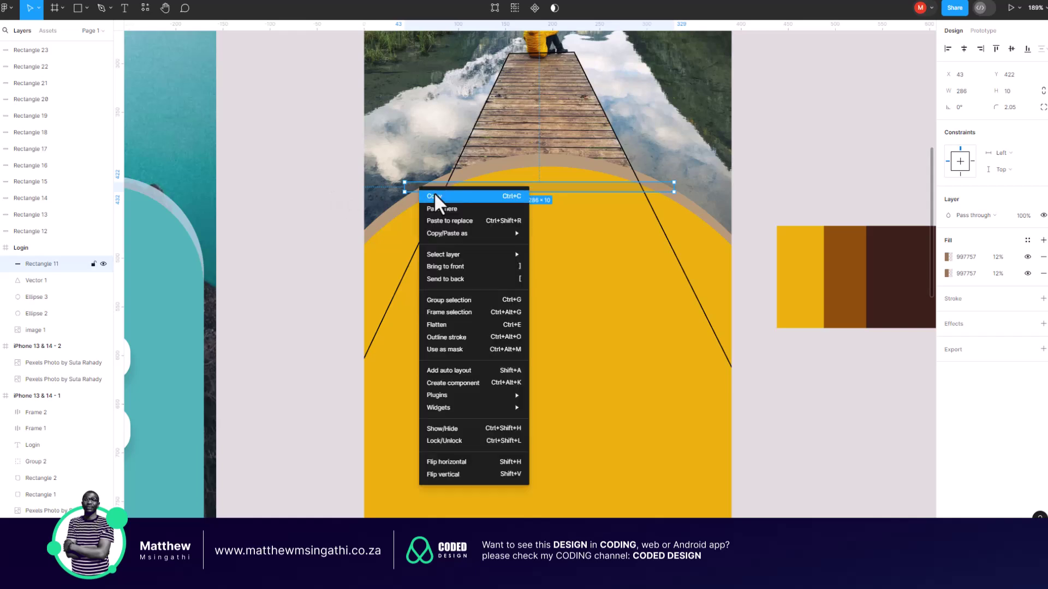
left_click(434, 192)
left_click(218, 171)
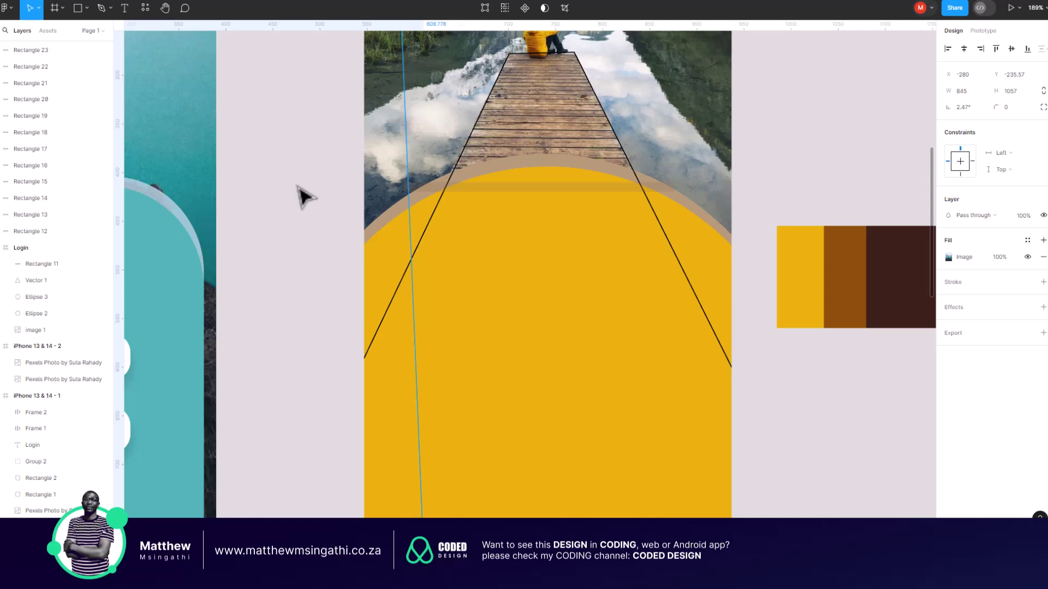
left_click(332, 163)
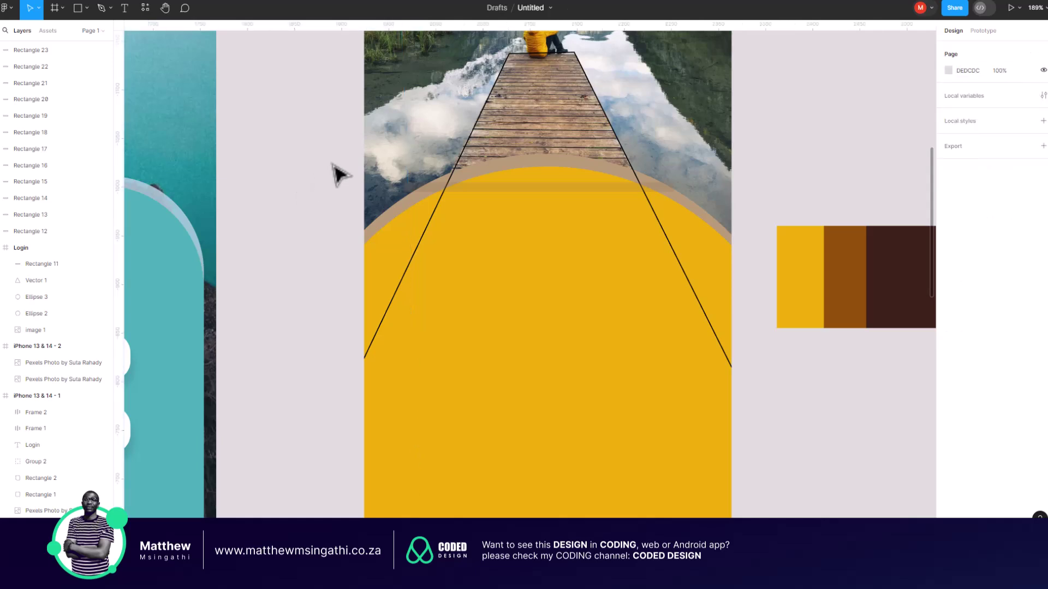
left_click(540, 189)
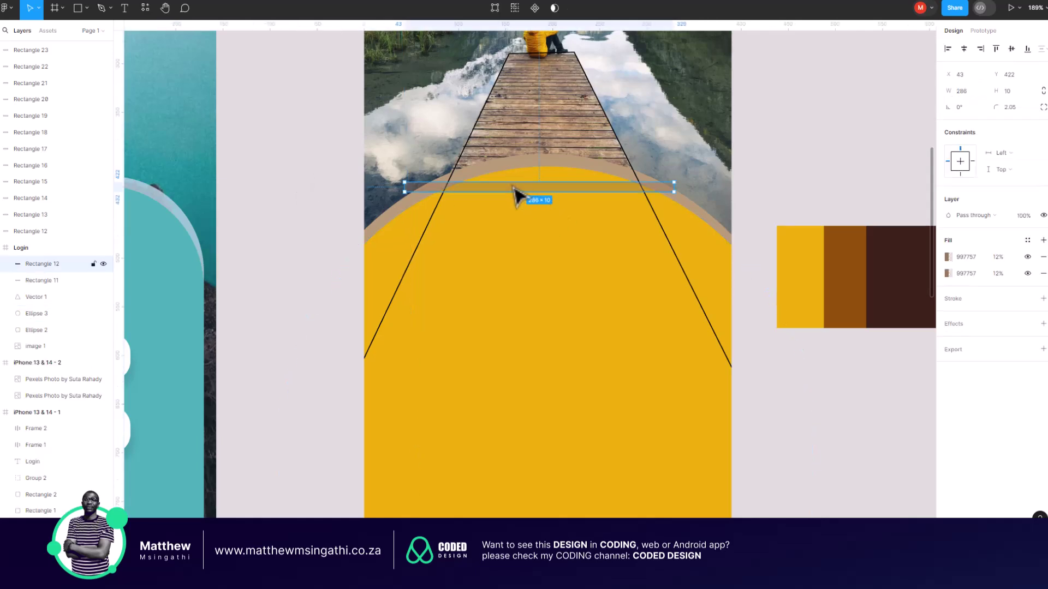
- Move the copied plank down to Y 434, just below the first plank
left_click_drag(512, 187, 512, 204)
scroll(516, 197, "up", 10)
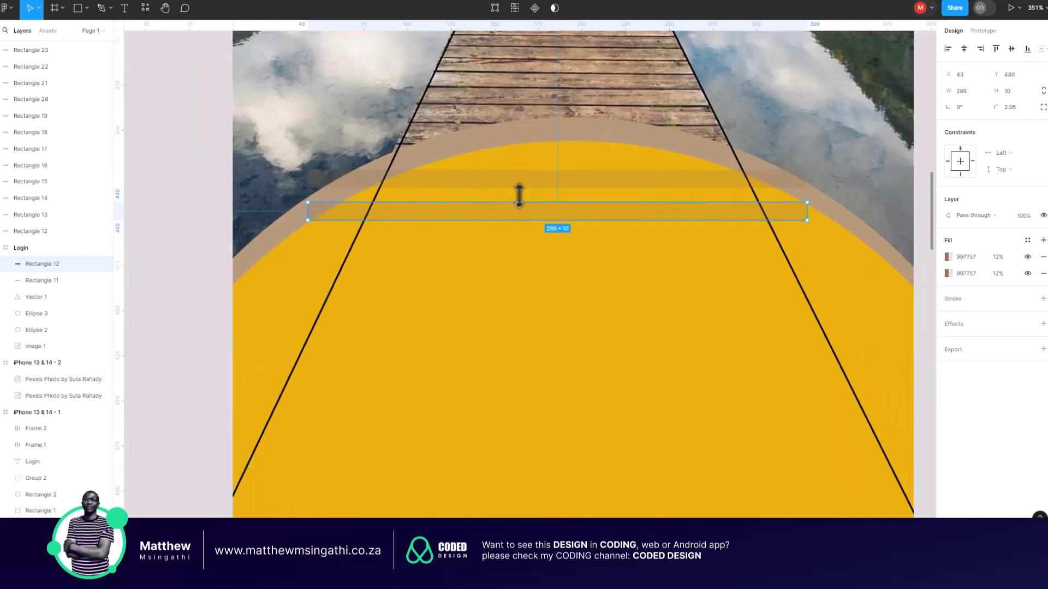
left_click_drag(523, 234, 529, 210)
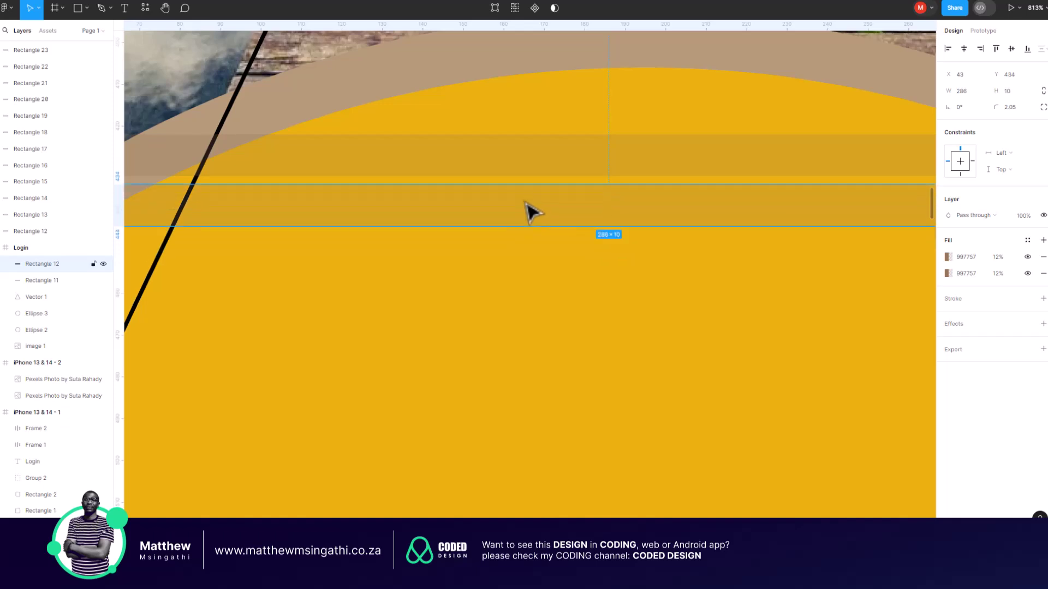
- Combine the two planks in a vertical auto layout with a spacing of 2
left_click(435, 172, "shift")
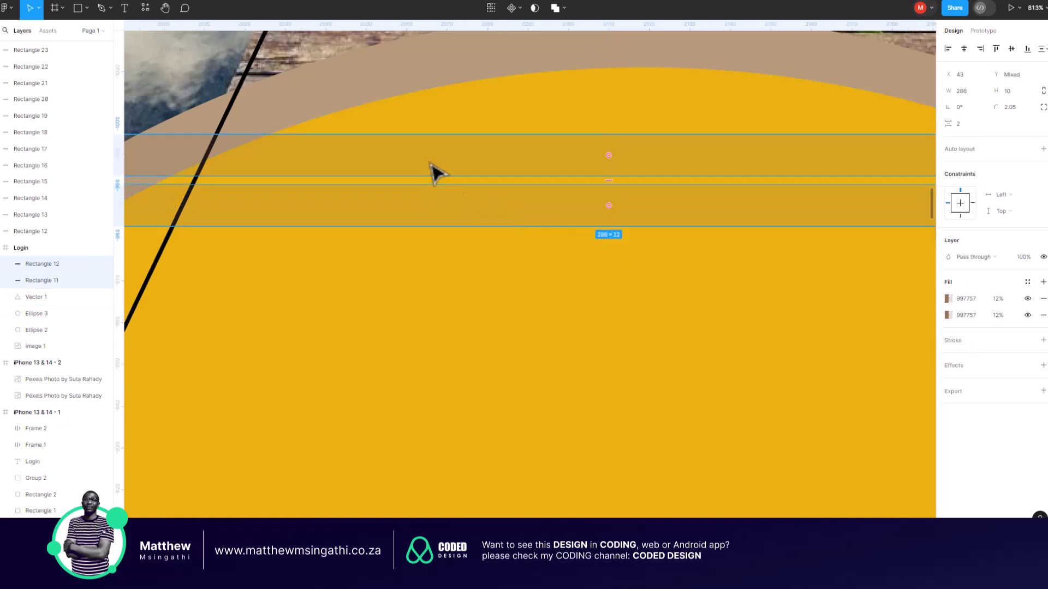
key("shift+a")
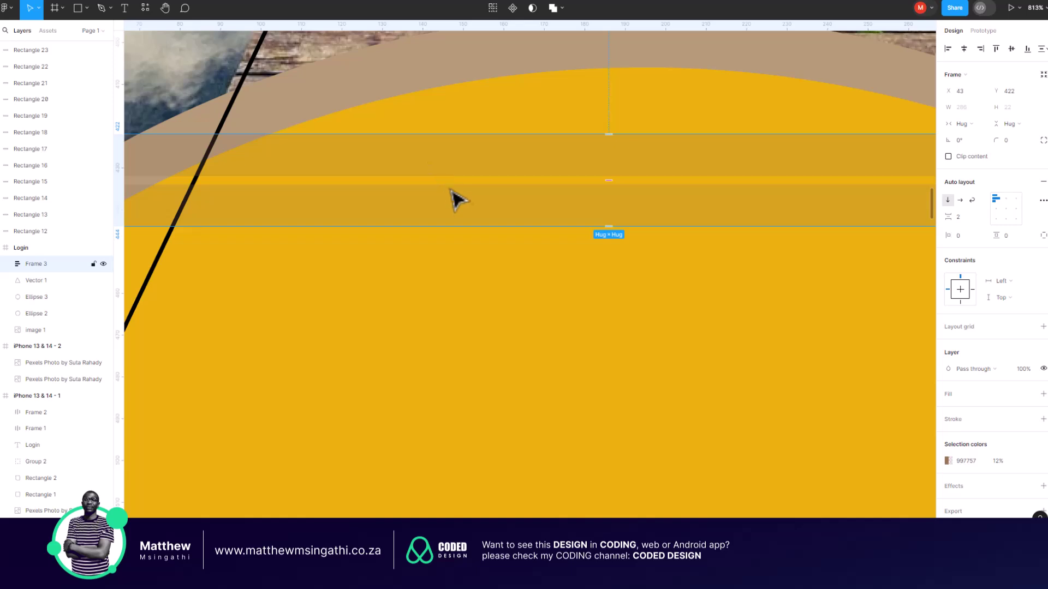
scroll(455, 204, "down", 4)
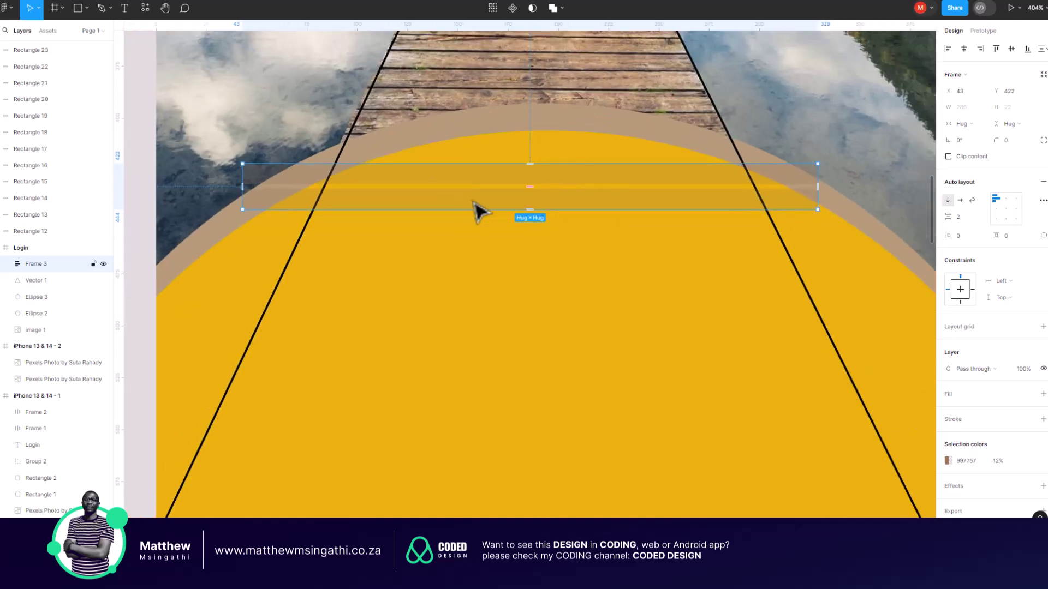
- Duplicate the lower plank eight times inside the auto layout to build a column of ten planks
double_click(474, 203)
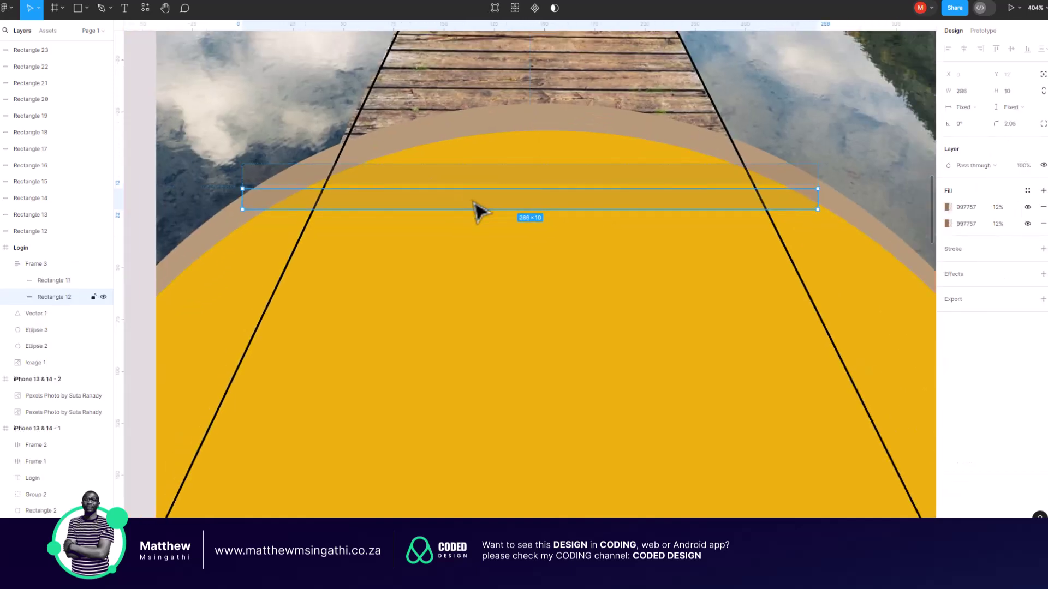
key("ctrl+d")
key("ctrl+d")
key("ctrl+d")
key("ctrl+d")
key("ctrl+d")
key("ctrl+d")
key("ctrl+d")
key("ctrl+d")
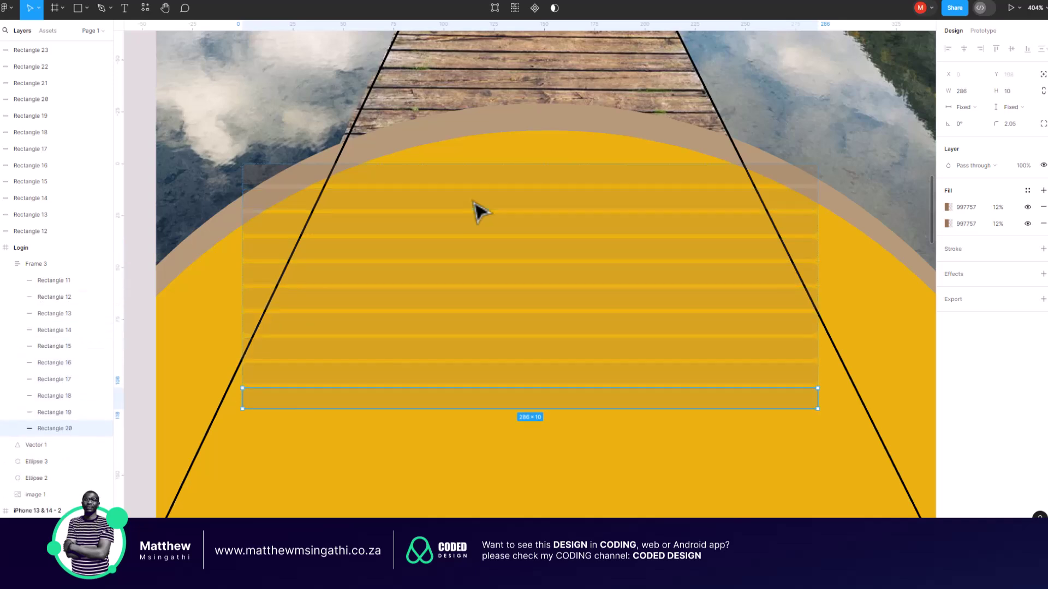
- Undo the plank duplicates, the auto layout and the downward move of the pasted copy
scroll(475, 211, "down", 3)
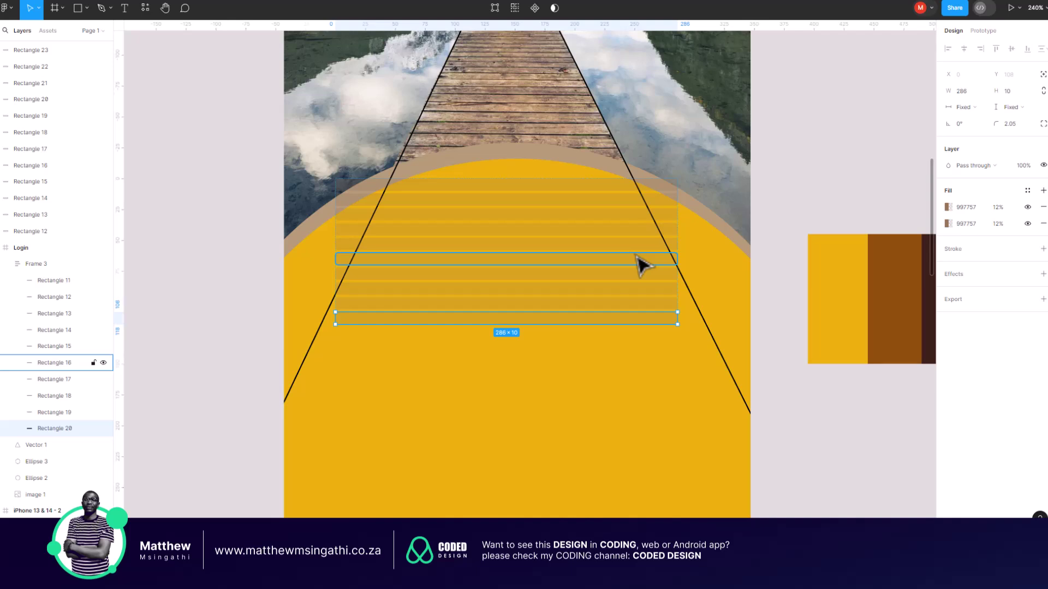
key("ctrl+z")
key("ctrl+z")
key("ctrl+z")
key("ctrl+z")
key("ctrl+z")
key("ctrl+z")
key("ctrl+z")
key("ctrl+z")
key("ctrl+z")
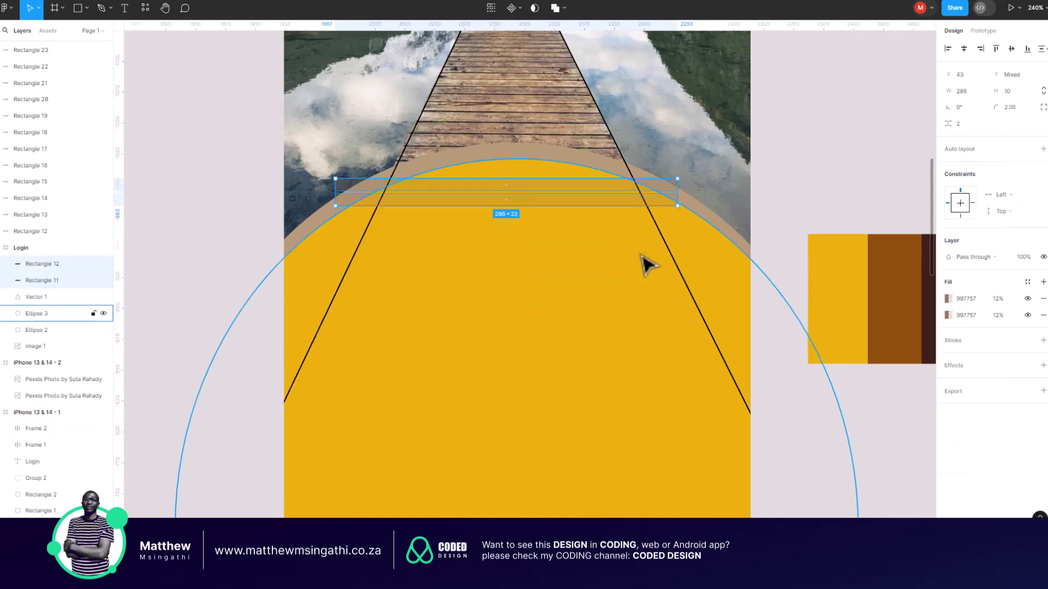
key("ctrl+z")
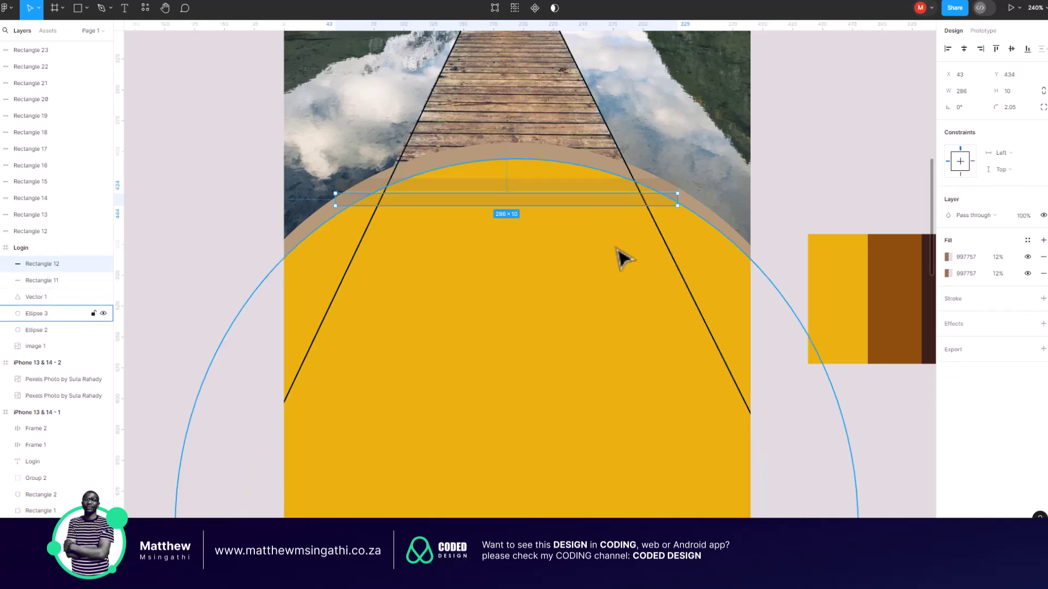
key("ctrl+z")
key("ctrl+z")
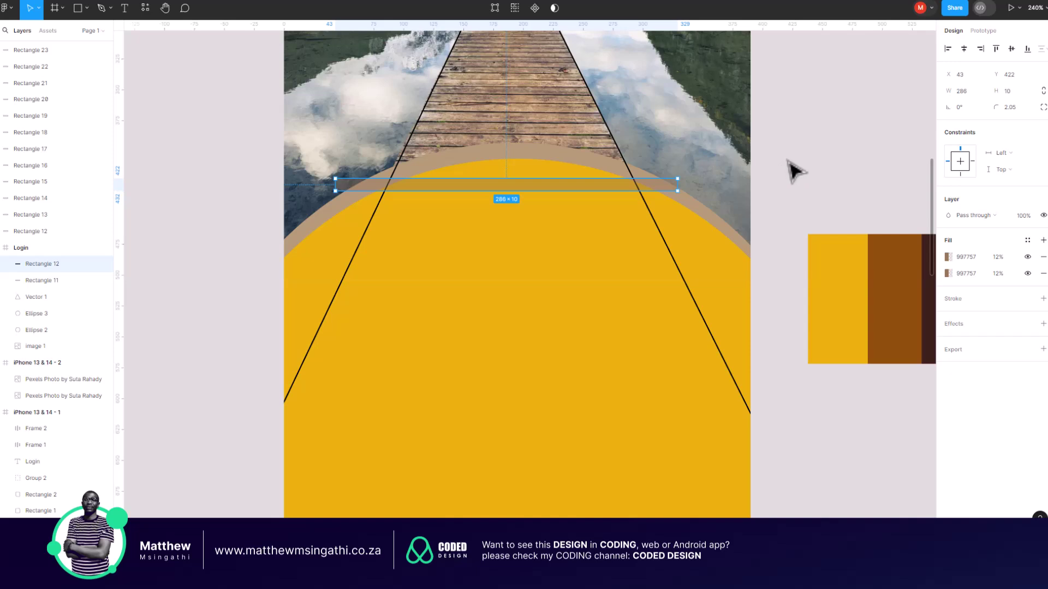
- Widen the copied plank beyond both edges of the login screen to 463 × 10, starting at X -18
left_click_drag(677, 183, 816, 165)
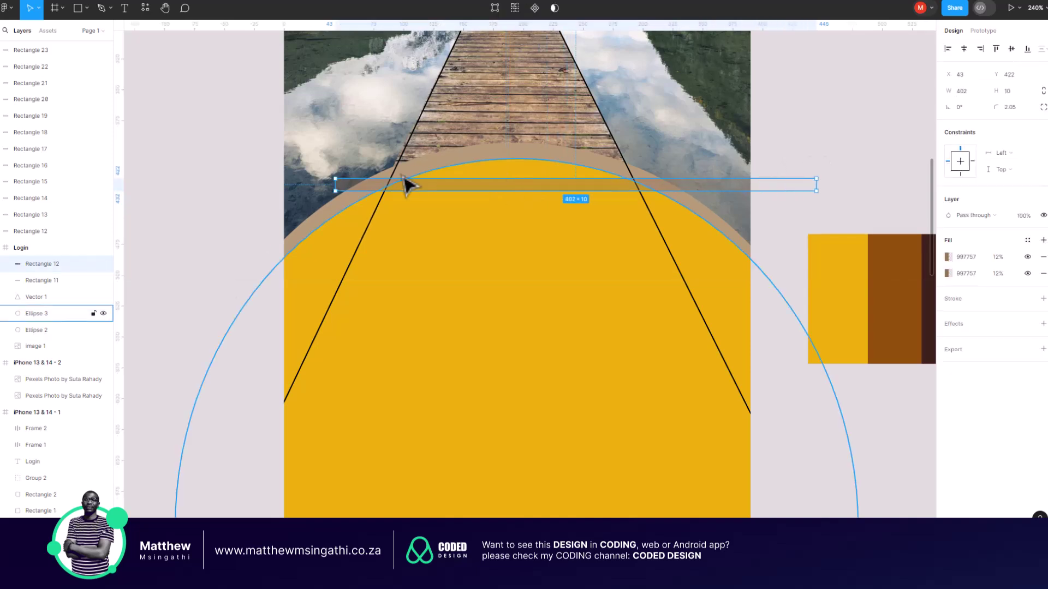
left_click_drag(335, 185, 263, 184)
left_click(203, 191)
left_click(319, 187)
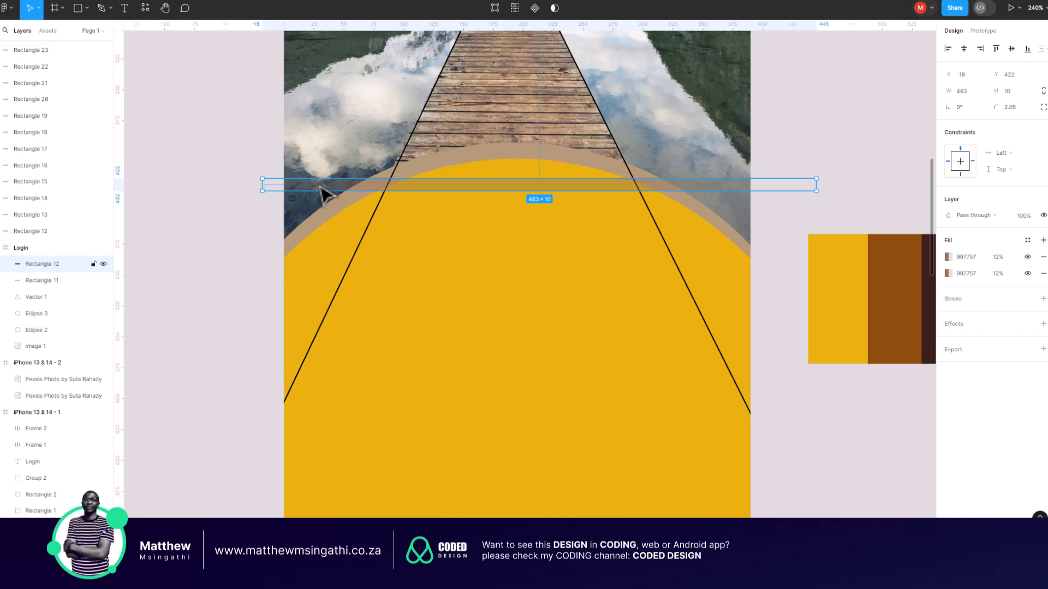
- Copy the 463-wide plank to the clipboard and move the plank itself to Y 437, with a gap of 5 below the first
right_click(321, 188)
left_click(326, 191)
left_click(209, 165)
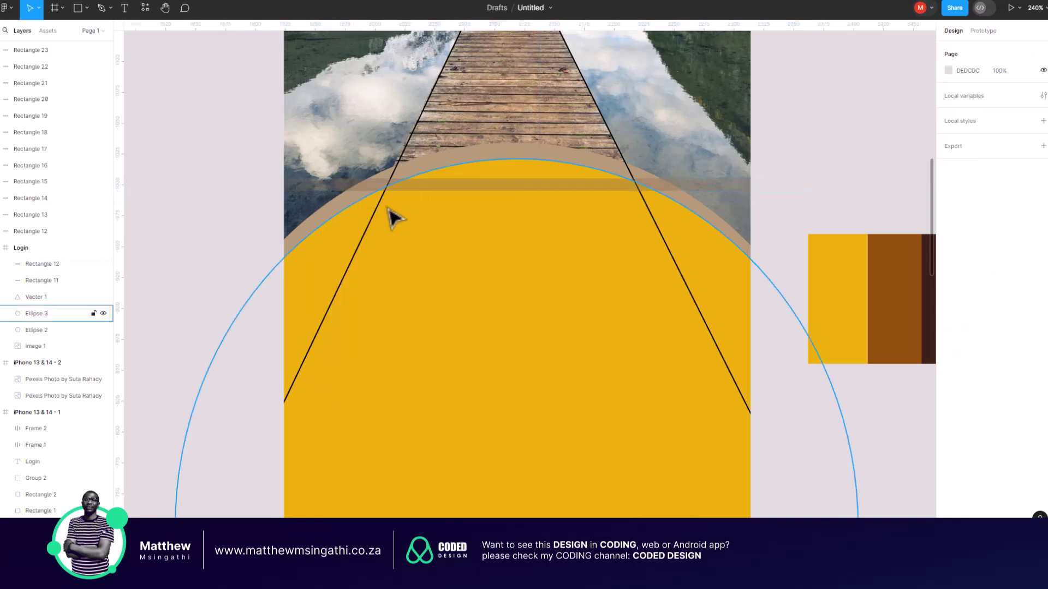
left_click_drag(439, 183, 435, 201)
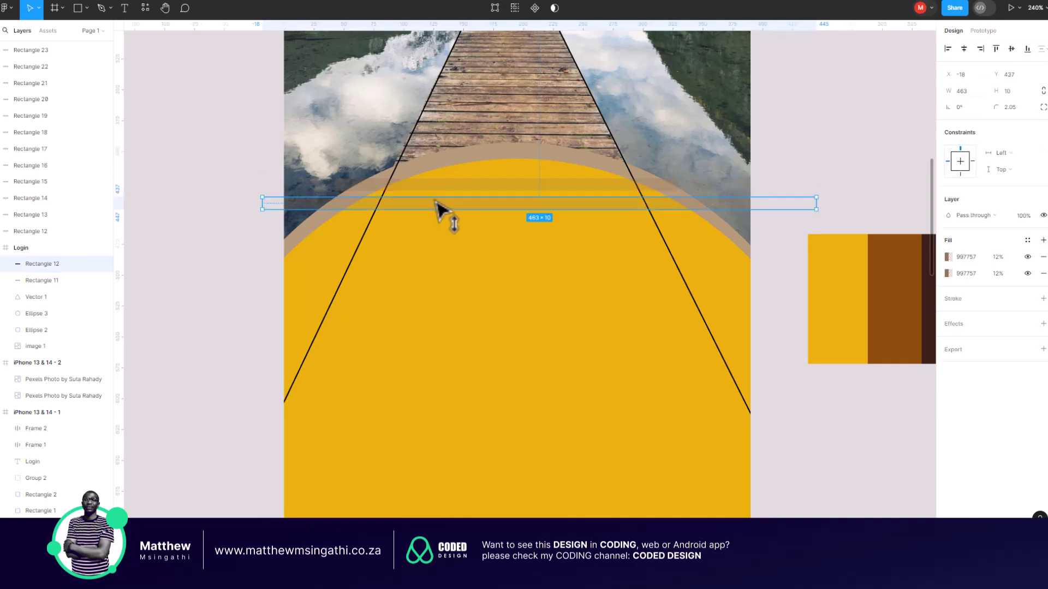
left_click(443, 194, "shift")
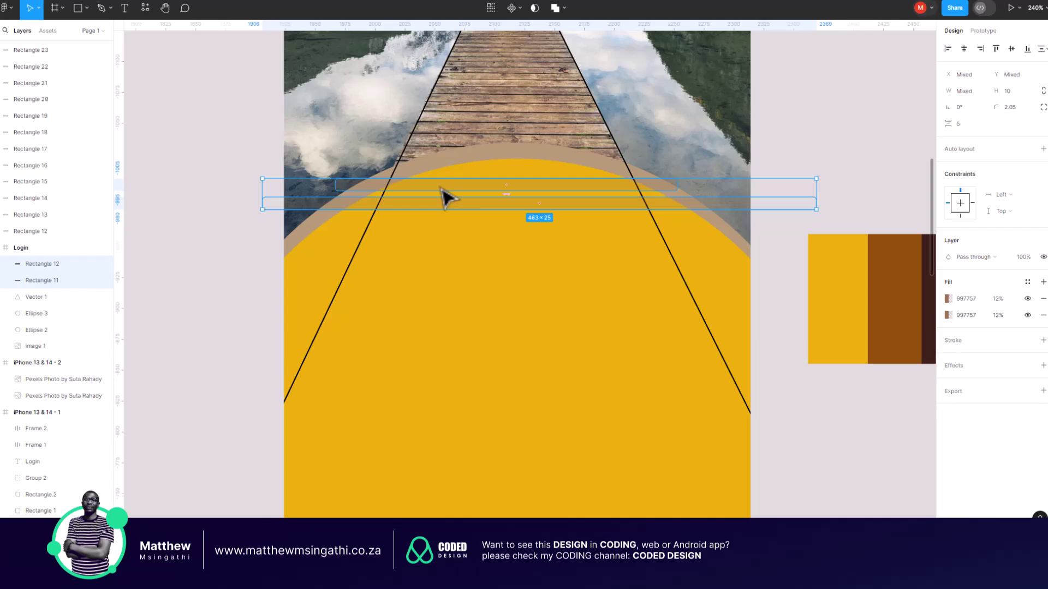
- Delete the narrower 286-wide plank above the 463-wide one on the login screen
scroll(446, 197, "down", 5)
left_click(319, 215)
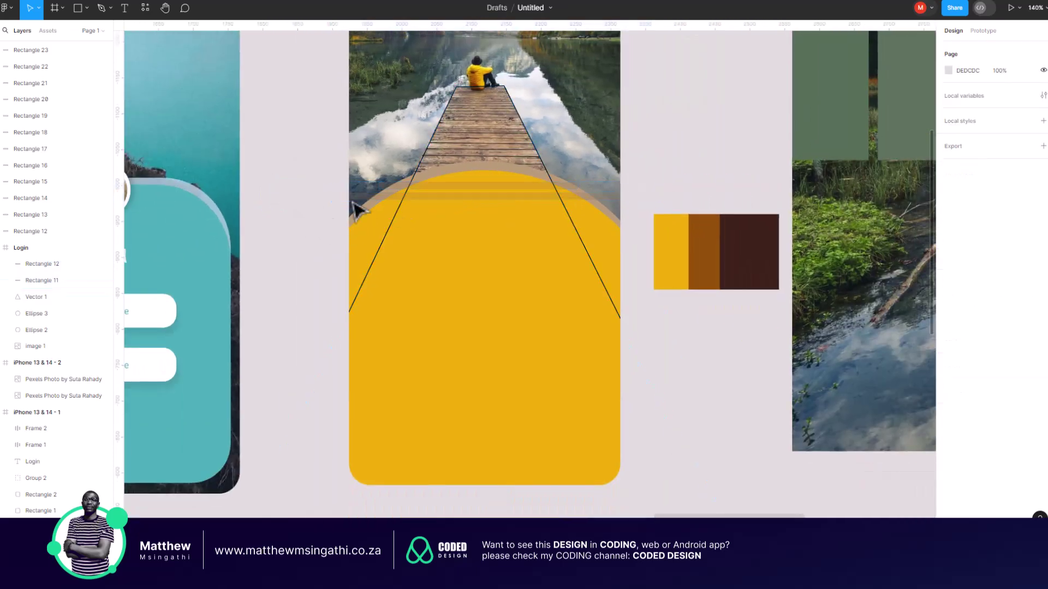
left_click(399, 190)
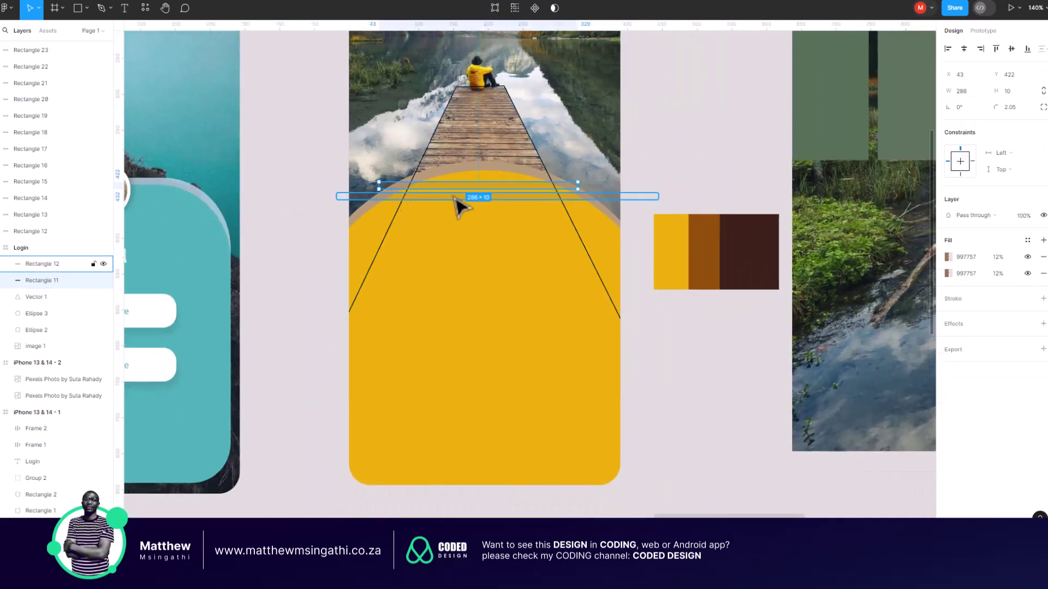
scroll(450, 210, "up", 5)
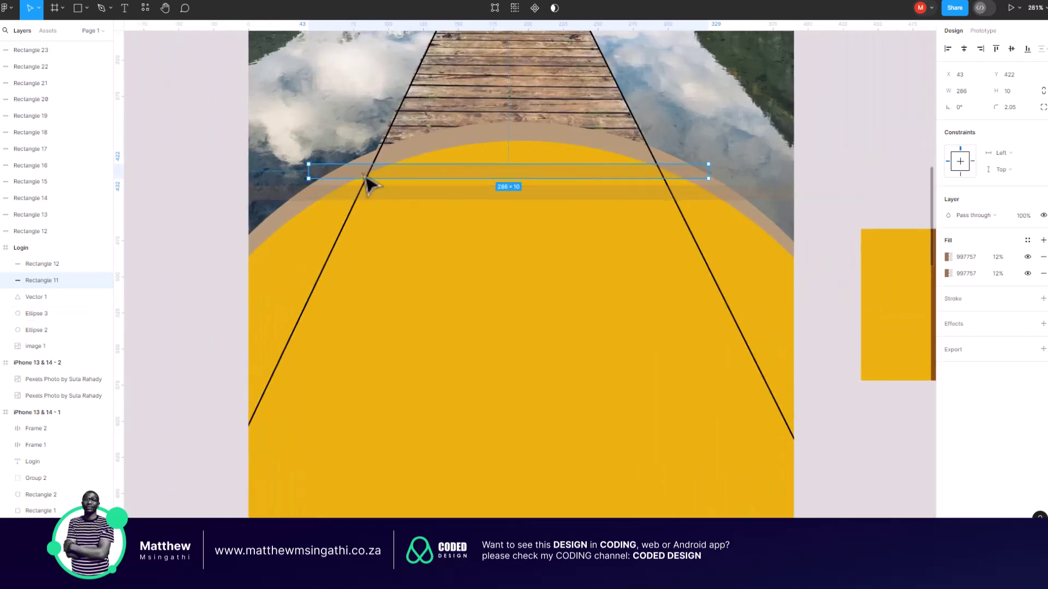
key("Delete")
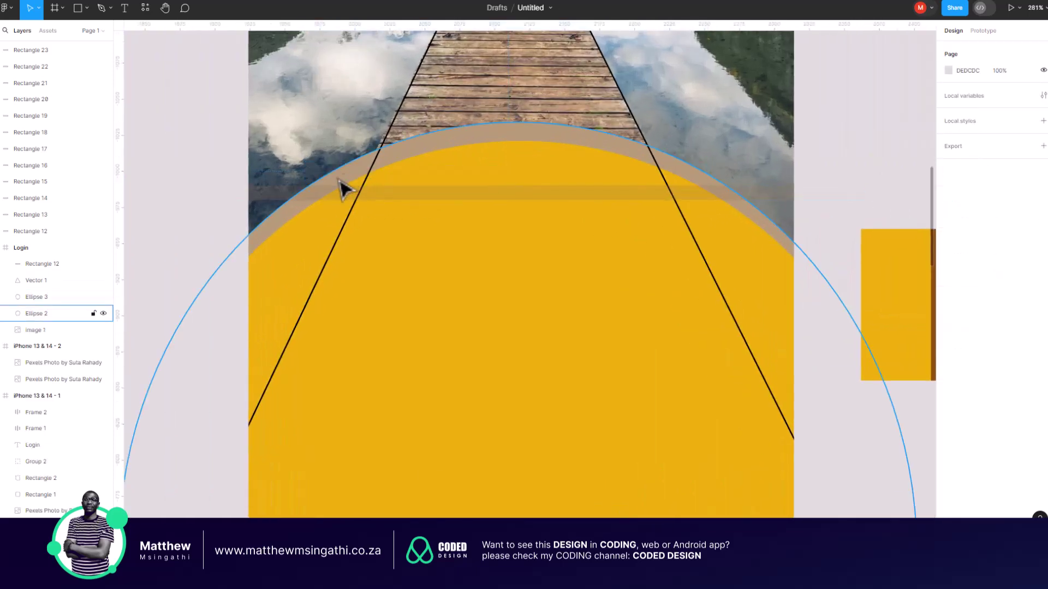
- Paste a copy of the 463-wide plank at Y 452, 5 below the original, and wrap both planks in an auto layout
left_click(328, 200)
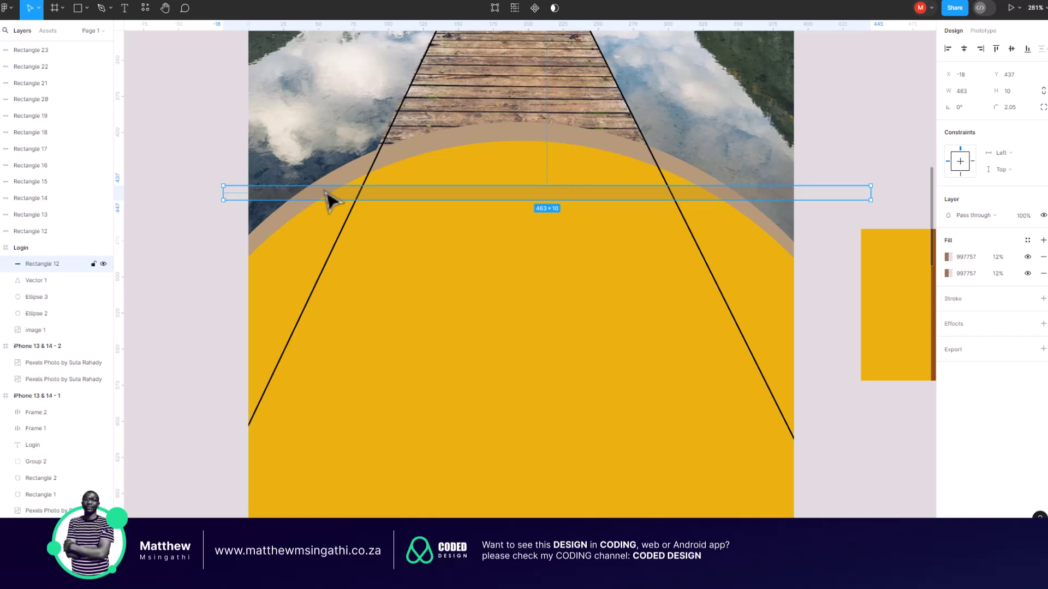
right_click(327, 194)
left_click(332, 197)
left_click(192, 99)
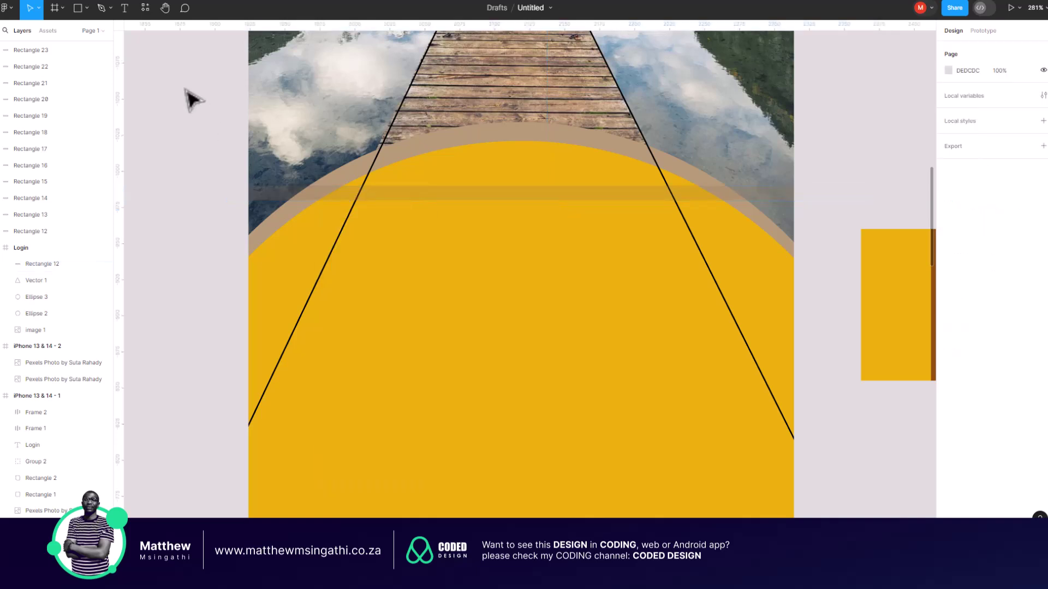
key("ctrl+v")
left_click_drag(336, 194, 335, 217)
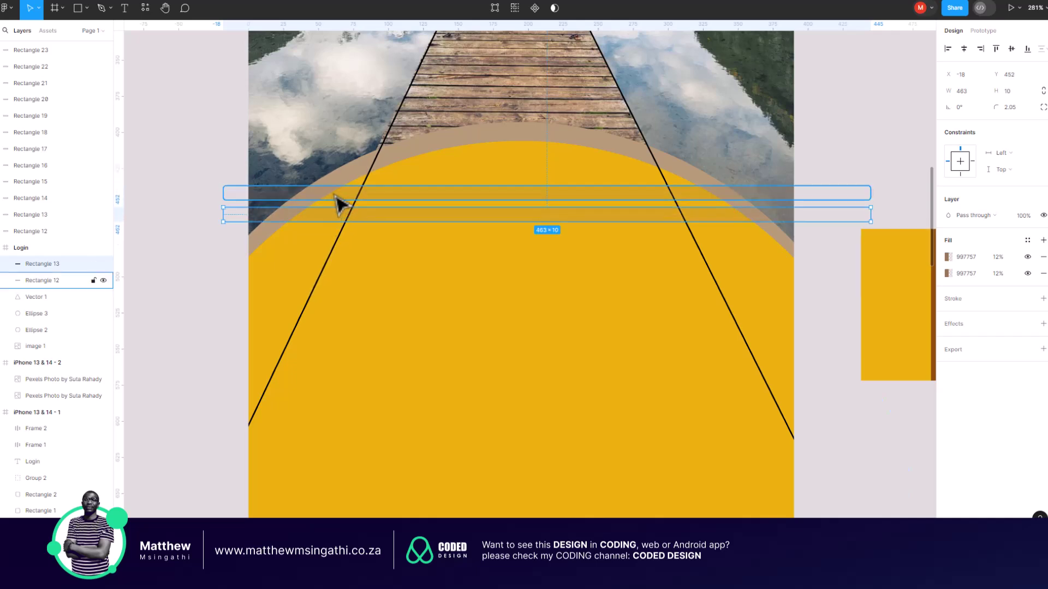
left_click(336, 192, "shift")
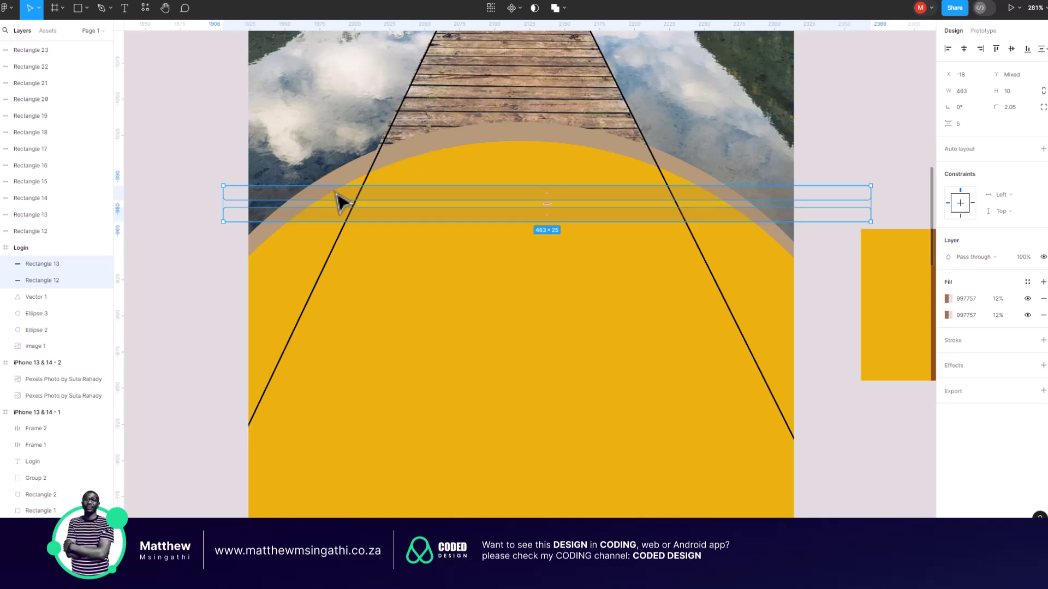
key("shift+a")
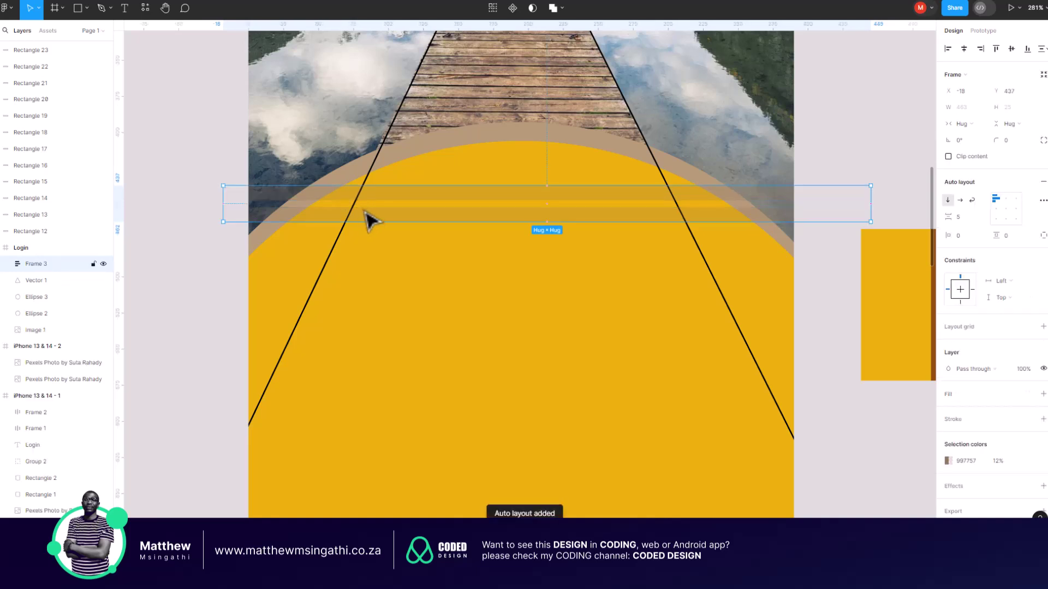
- Duplicate the lower plank 25 times inside the auto layout so the column of planks runs down to the bottom of the login screen
double_click(368, 215)
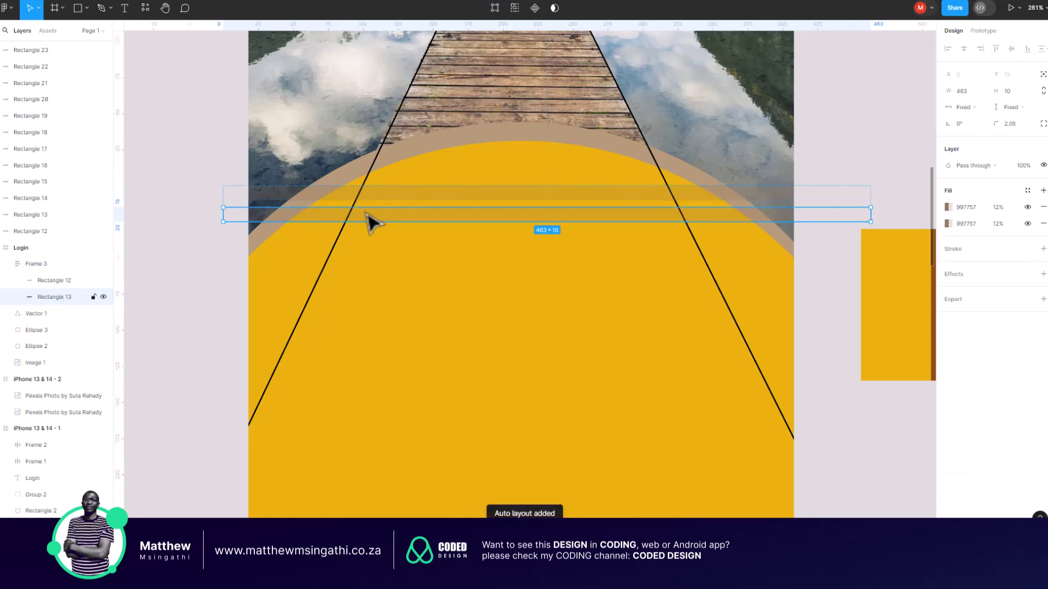
key("ctrl+d")
key("ctrl+d")
key("ctrl+d")
key("ctrl+d")
key("ctrl+d")
key("ctrl+d")
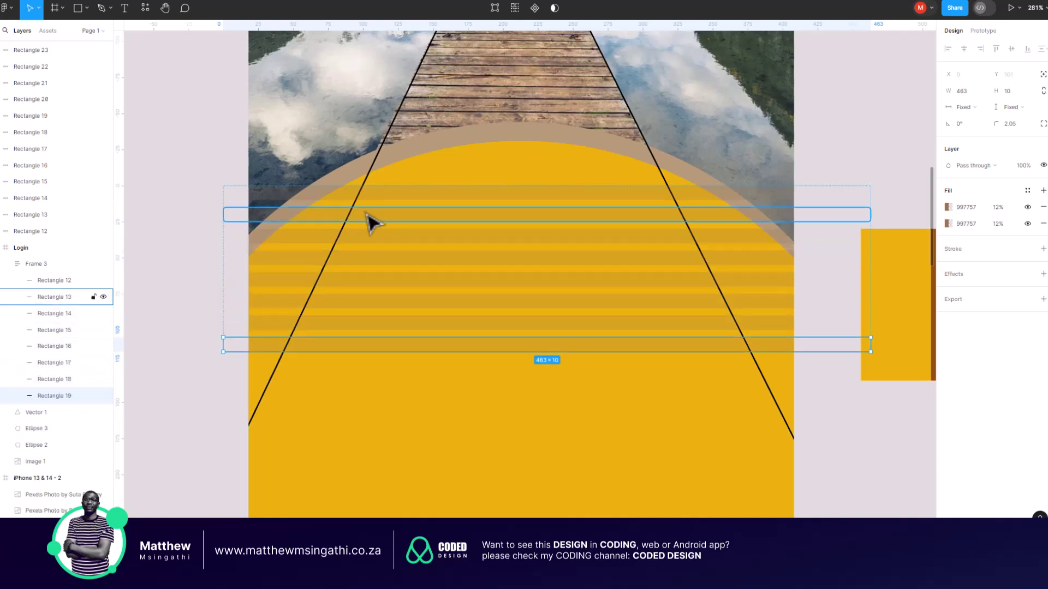
key("ctrl+d")
key("ctrl+d")
key("ctrl+d")
key("ctrl+d")
key("ctrl+d")
key("ctrl+d")
key("ctrl+d")
key("ctrl+d")
key("ctrl+d")
key("ctrl+d")
key("ctrl+d")
key("ctrl+d")
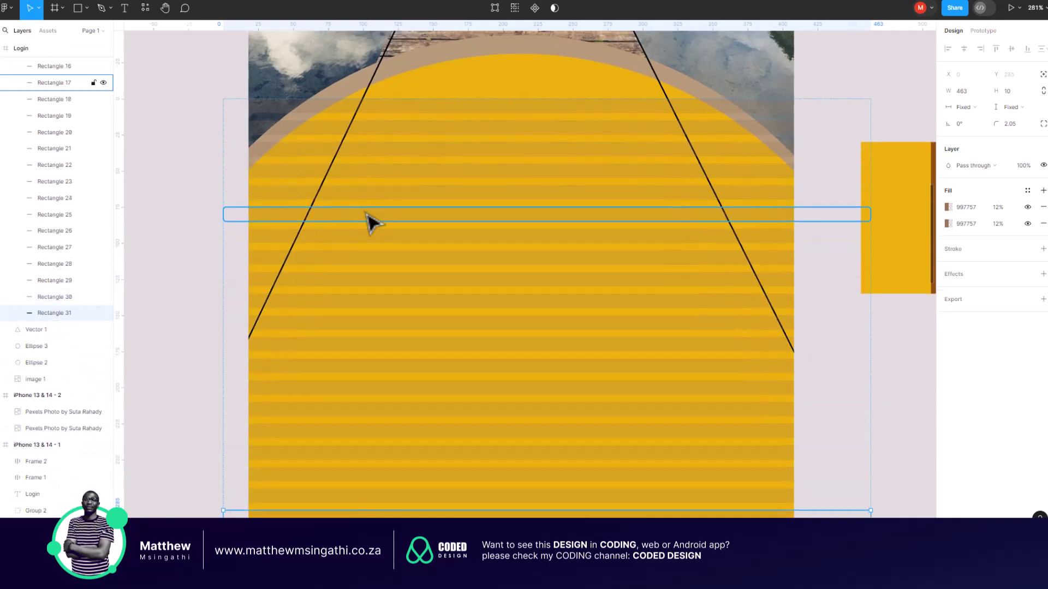
key("ctrl+d")
key("ctrl+d")
key("ctrl+d")
key("ctrl+d")
key("ctrl+d")
key("ctrl+d")
key("ctrl+d")
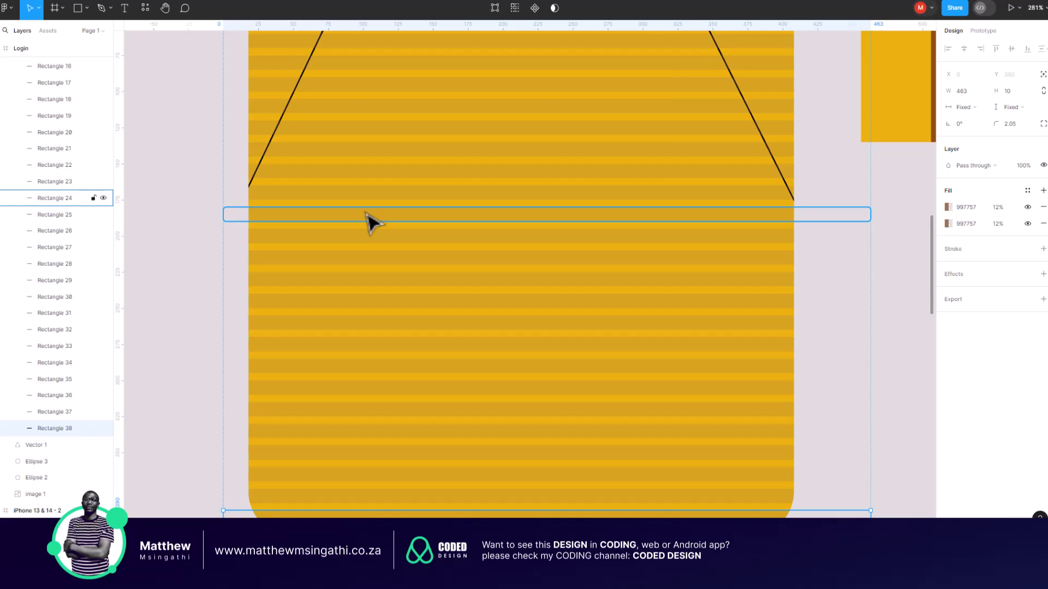
- Move the whole plank frame up to the top of the yellow curve, at X -9, Y 406
scroll(369, 222, "down", 5)
scroll(436, 185, "up", 3)
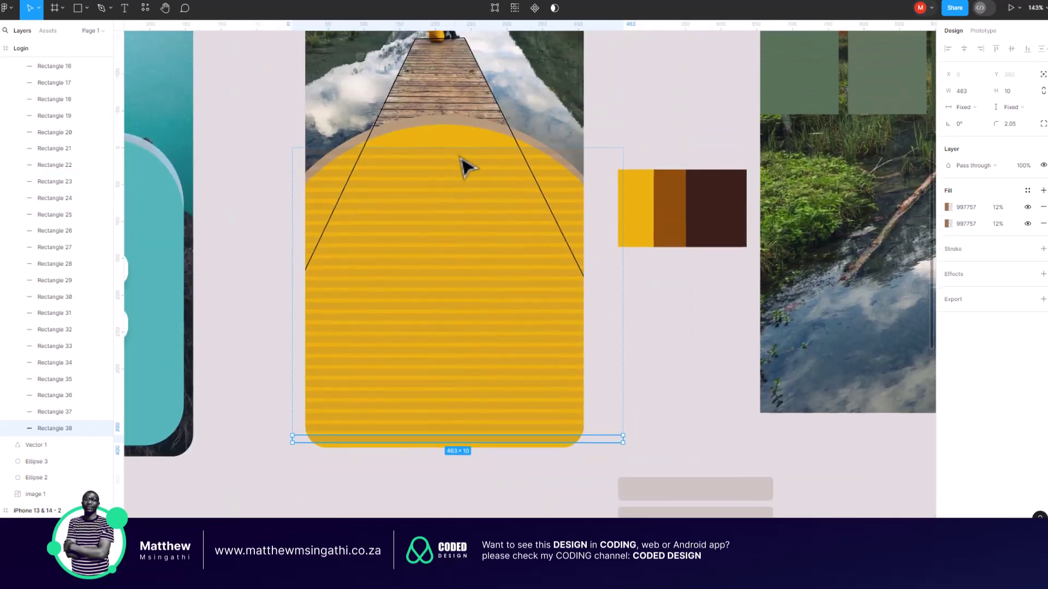
scroll(464, 166, "down", 4)
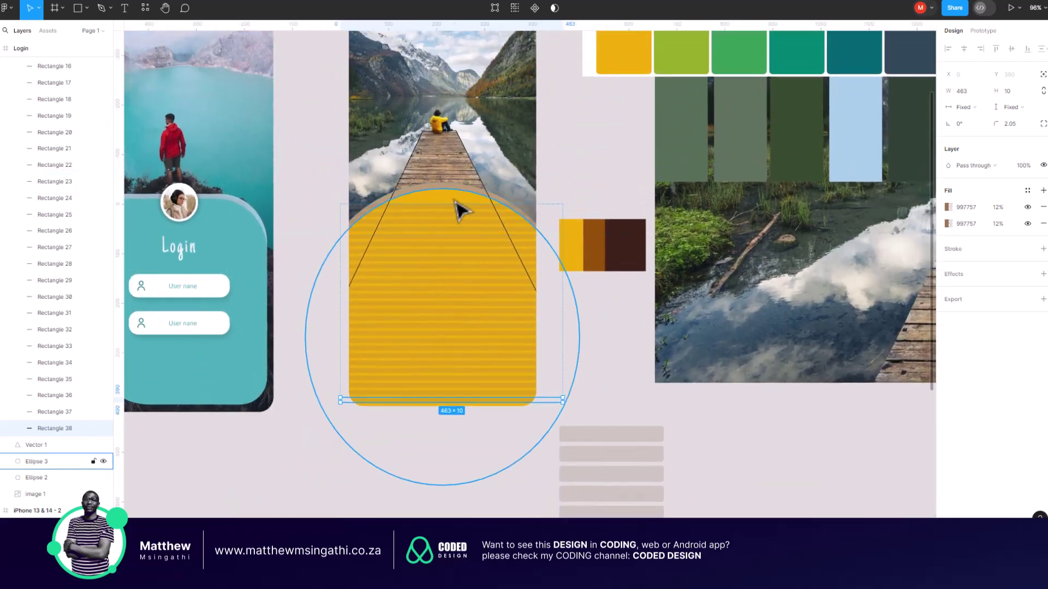
scroll(459, 211, "down", 3)
scroll(456, 222, "up", 8)
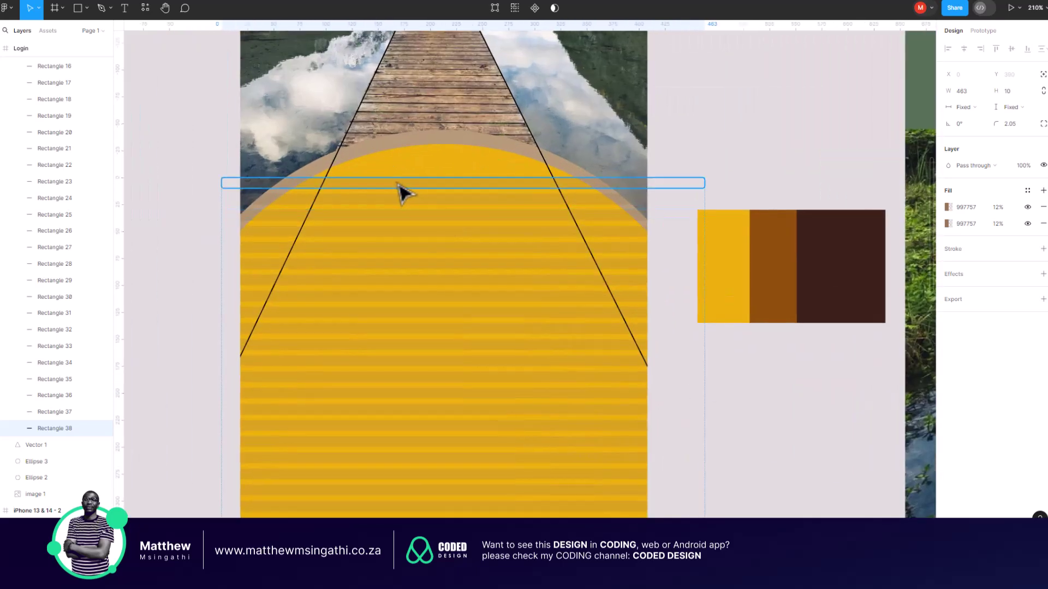
left_click(197, 170)
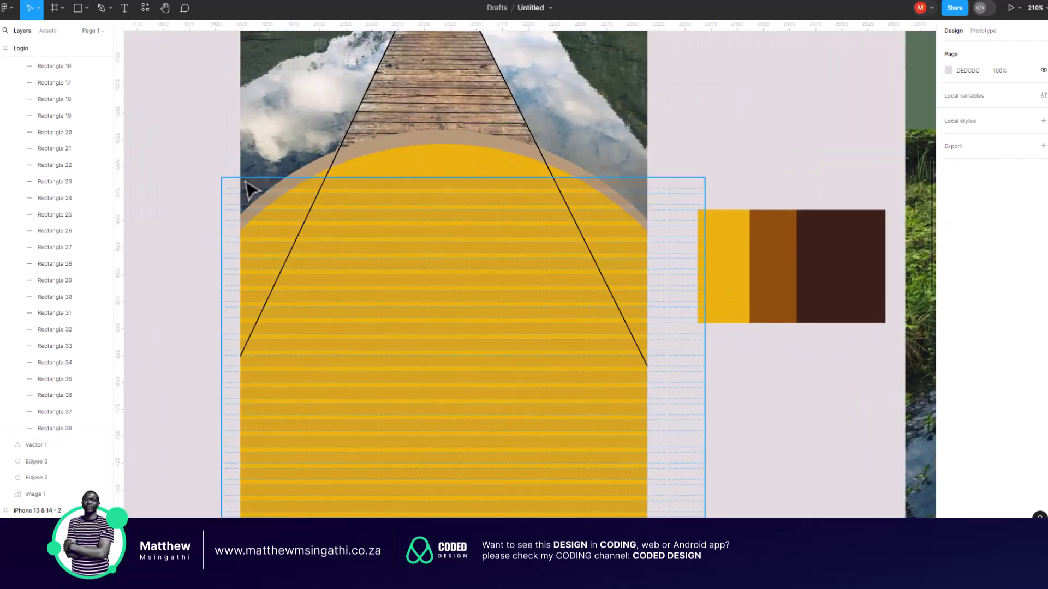
left_click(261, 188)
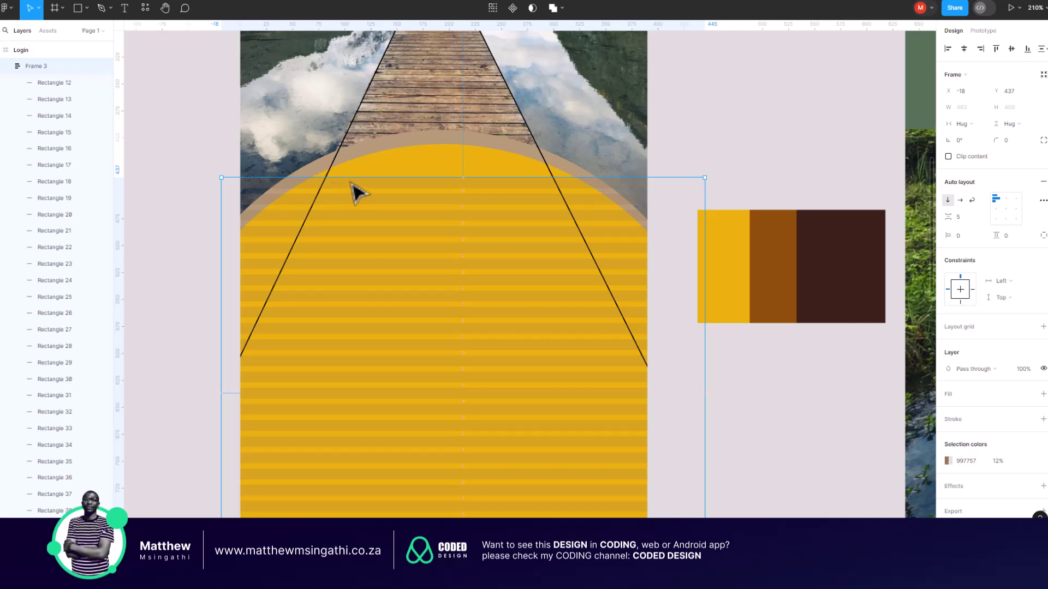
left_click_drag(358, 191, 370, 159)
- Reduce the vertical spacing between the planks in the auto layout frame to 4
scroll(369, 159, "down", 5)
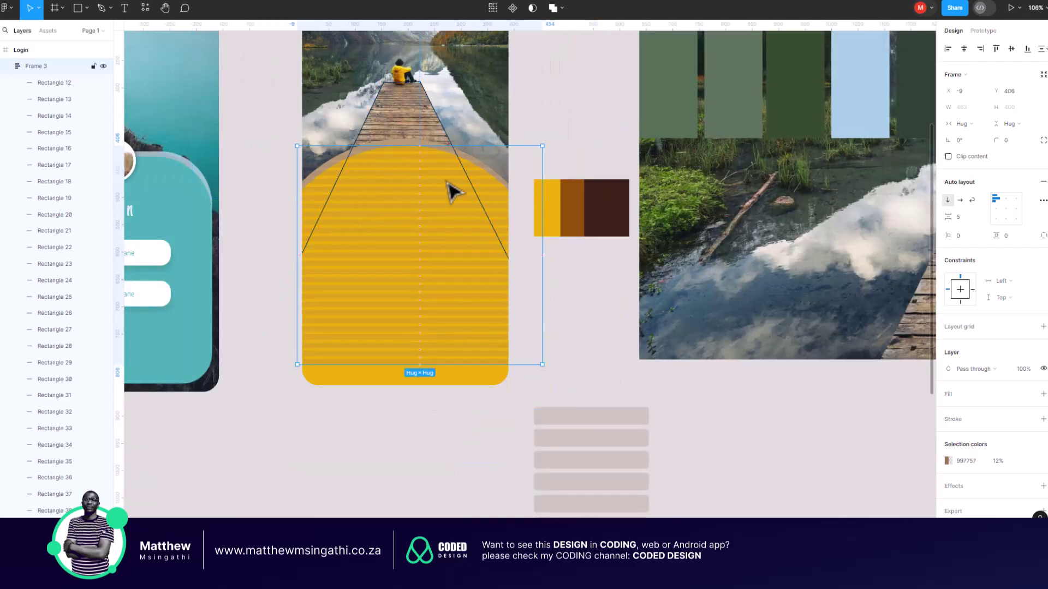
scroll(453, 192, "up", 1)
scroll(453, 192, "up", 3)
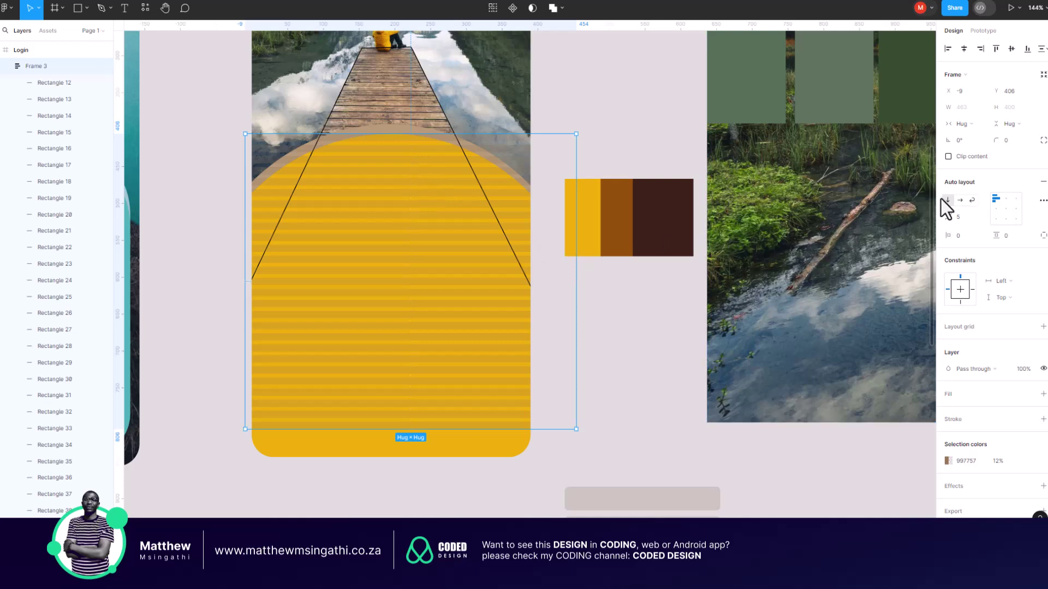
left_click_drag(953, 216, 946, 216)
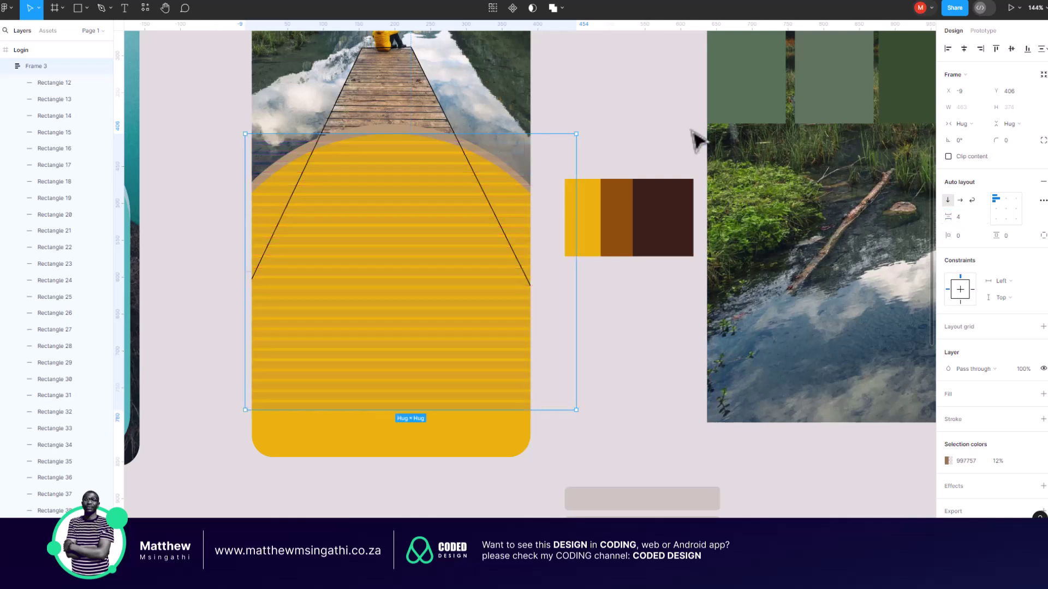
left_click(653, 98)
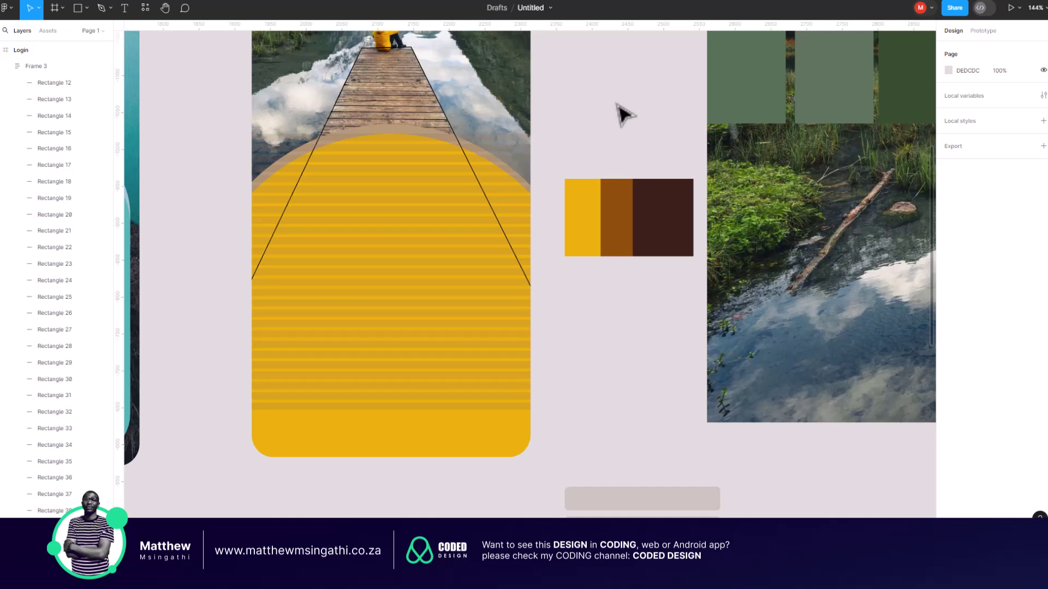
- Scale the plank frame 1.18x from its top-left corner to 551 × 445.1 so it covers the bottom of the login screen
scroll(542, 174, "up", 3)
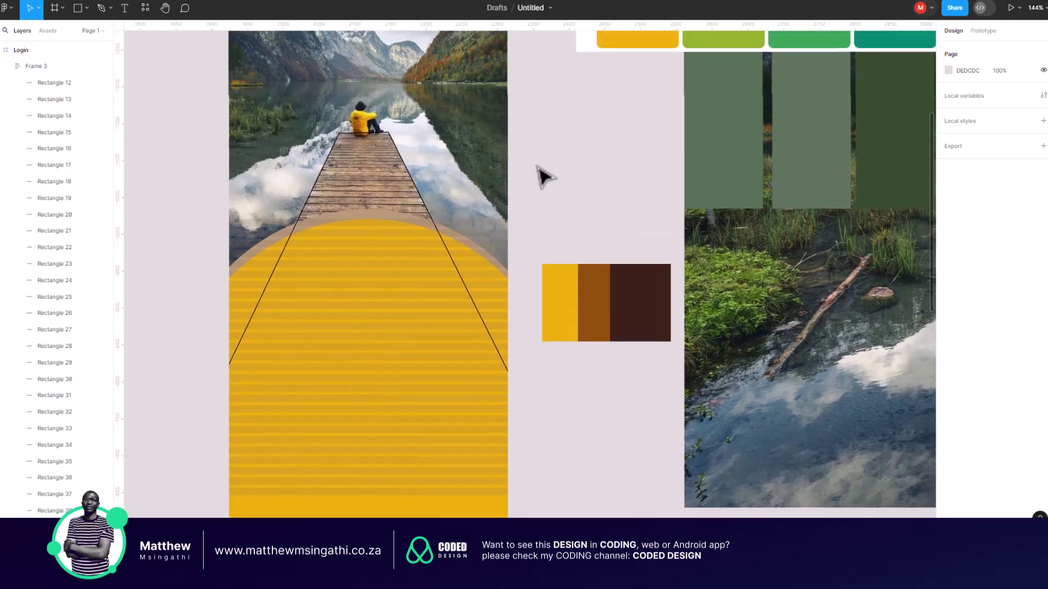
scroll(543, 175, "down", 6)
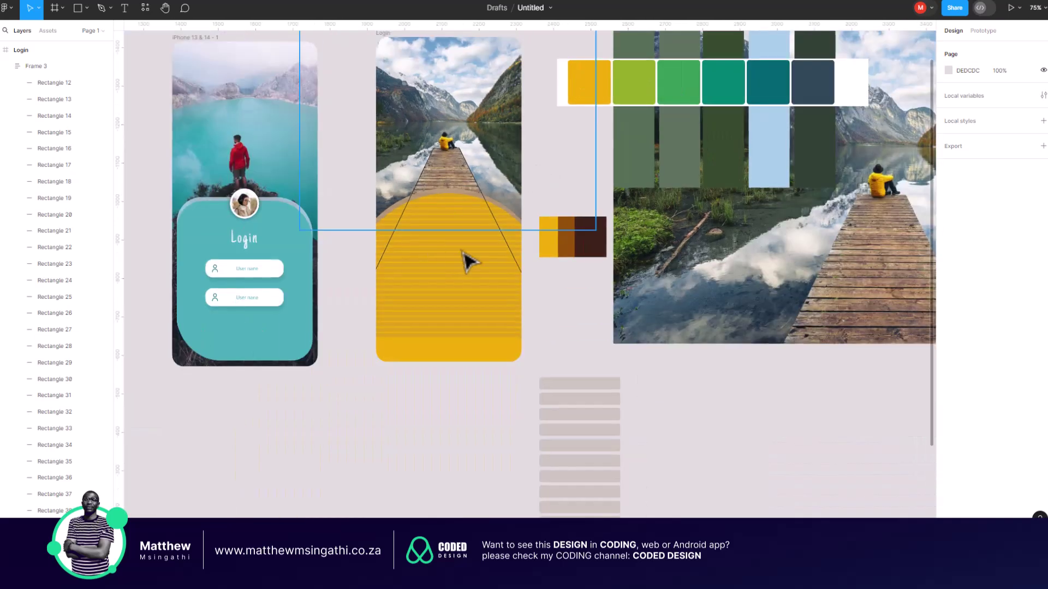
left_click(500, 320)
scroll(496, 324, "up", 6)
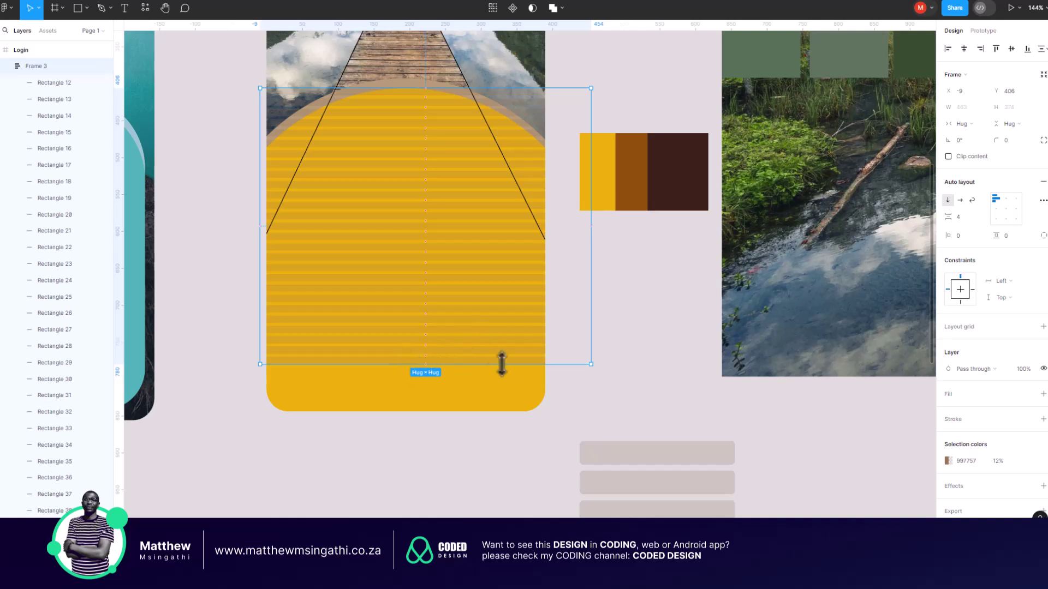
key("k")
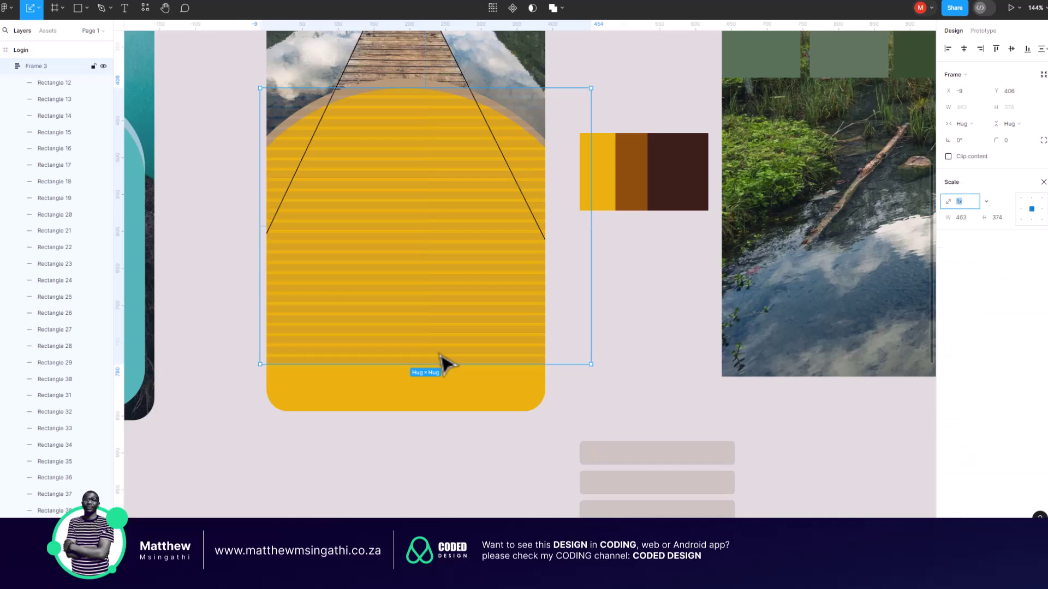
left_click_drag(590, 364, 654, 416)
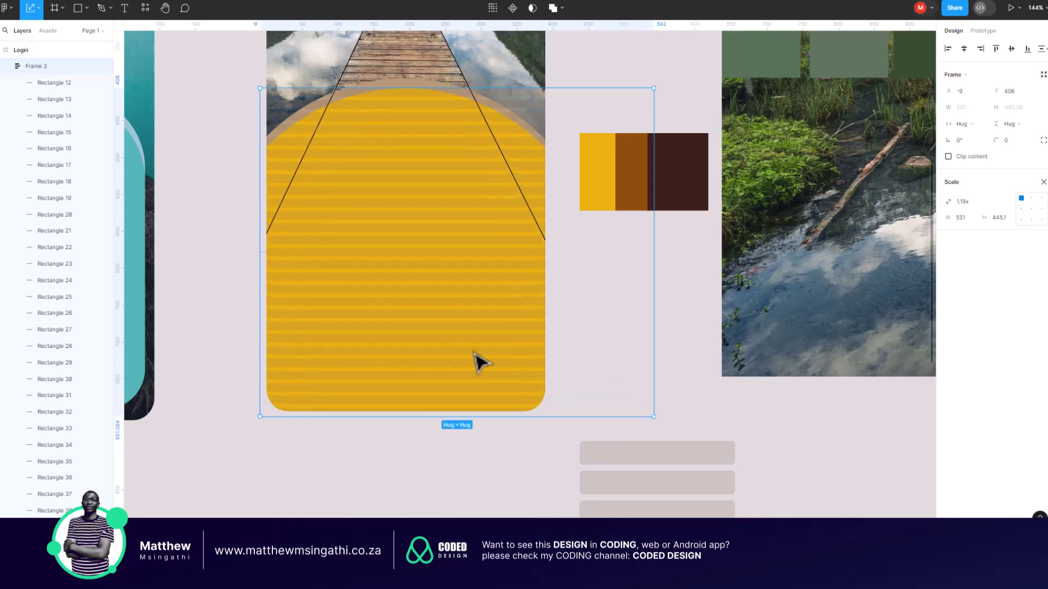
scroll(452, 352, "up", 2)
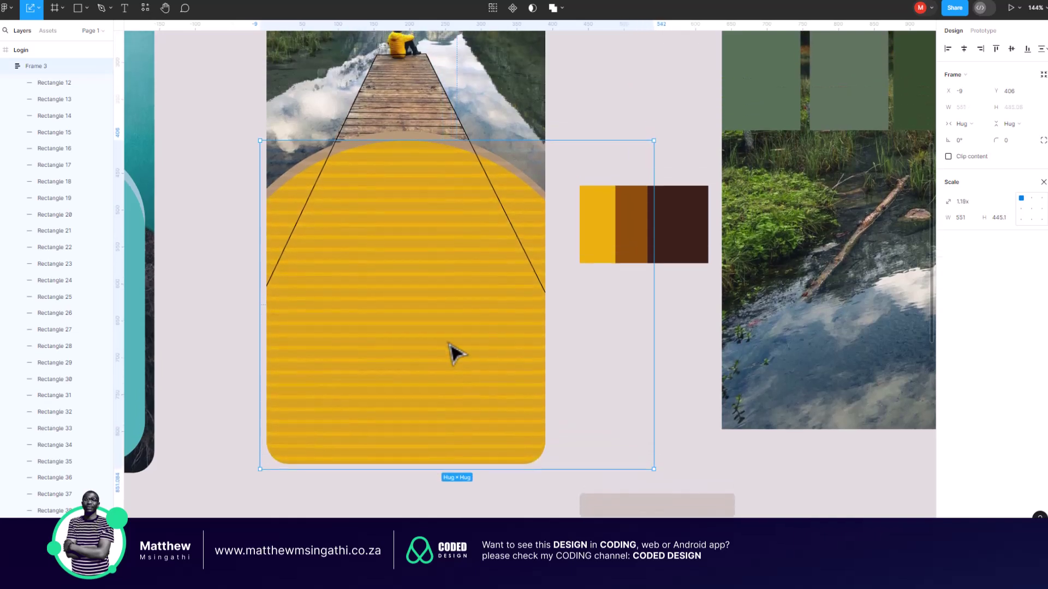
left_click(212, 167)
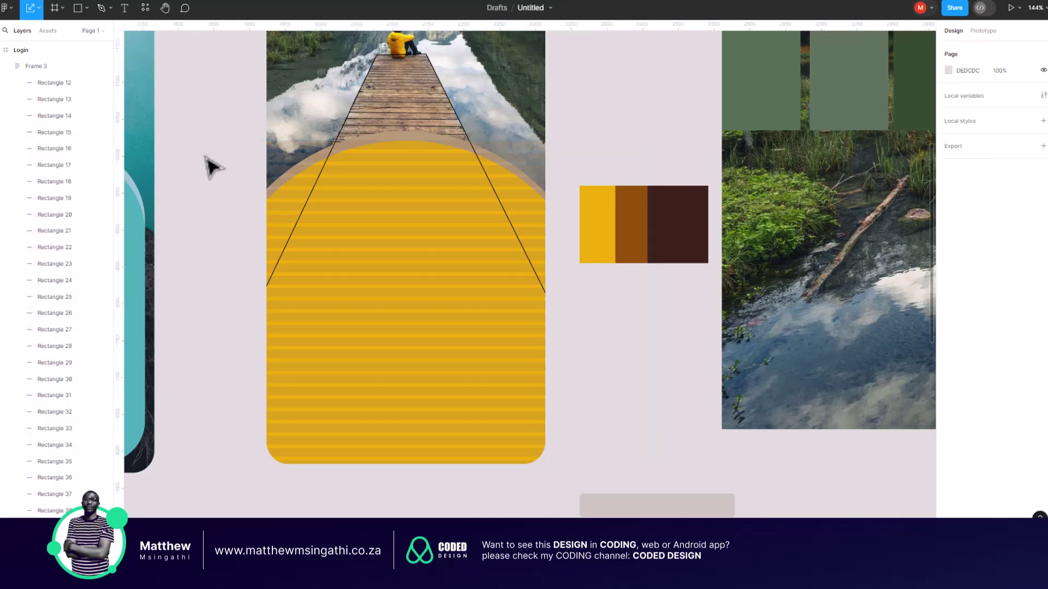
- Duplicate the plank frame and place the copy on the empty canvas below the login screen, at X 1685, Y -431
left_click(294, 167)
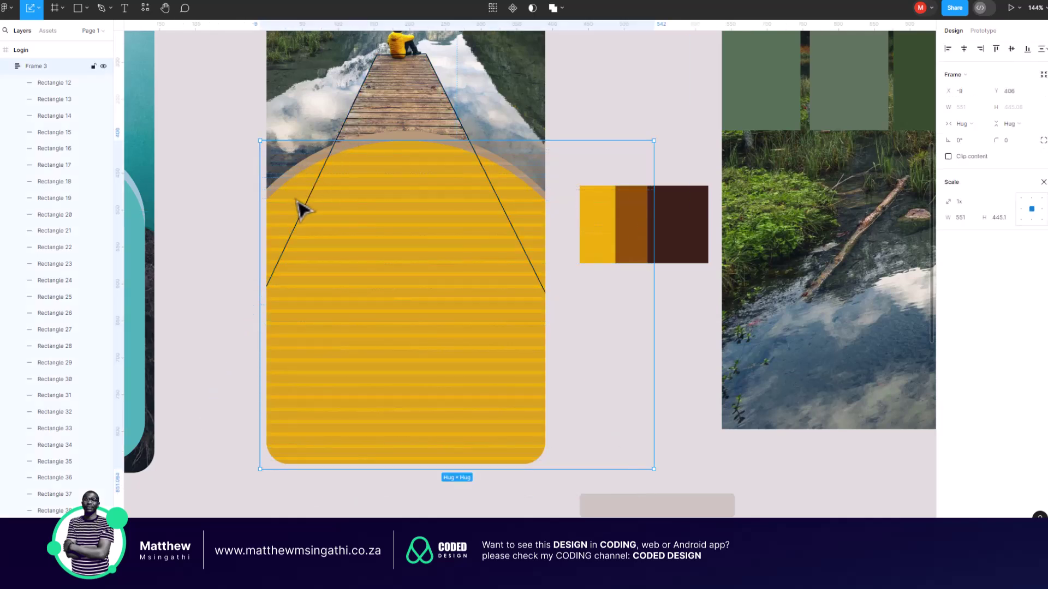
left_click(243, 179)
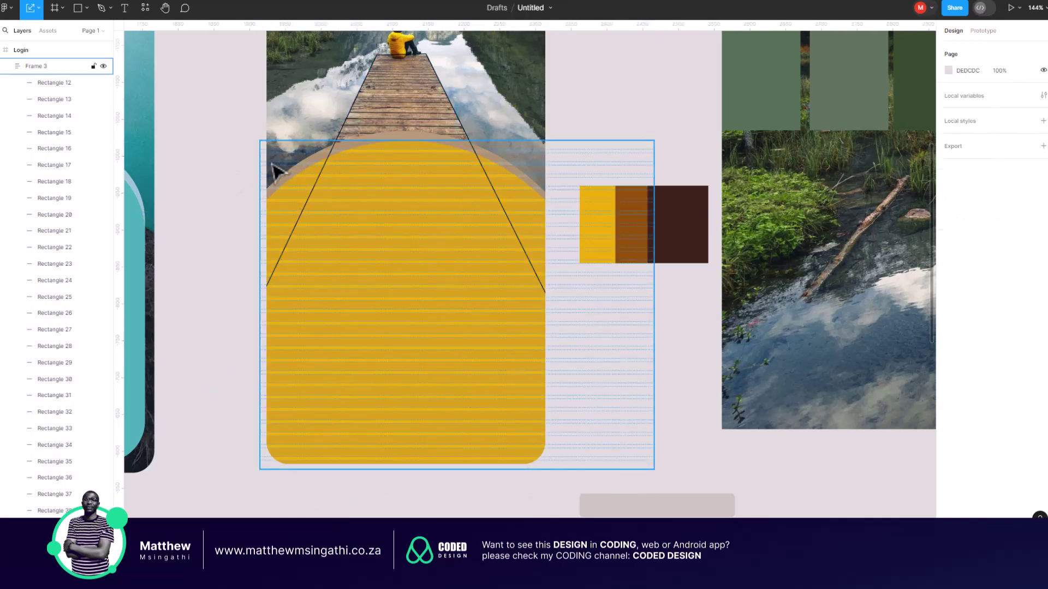
scroll(275, 168, "down", 5)
left_click(282, 164)
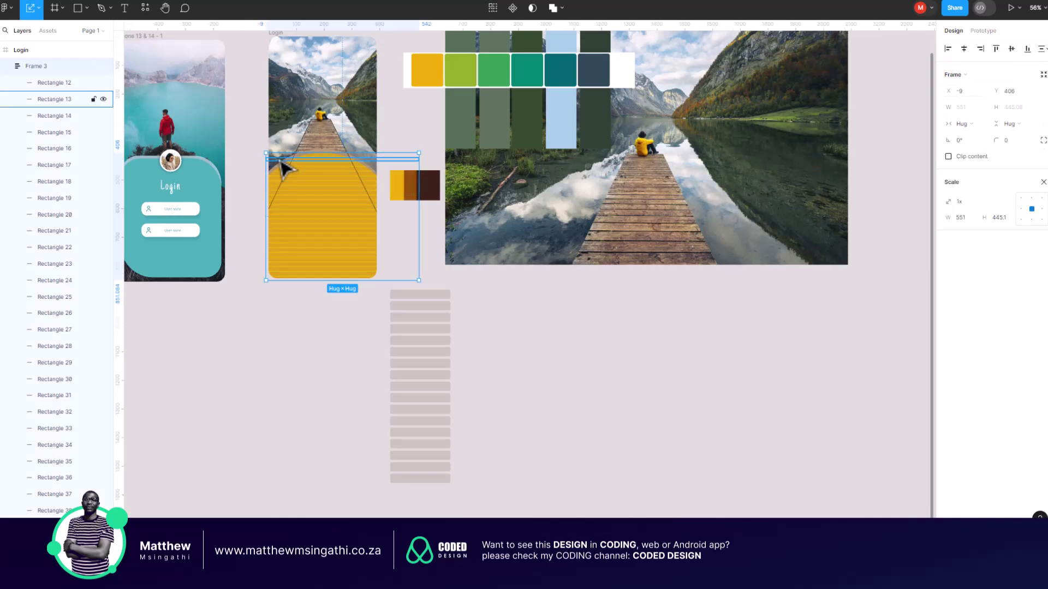
key("ctrl+d")
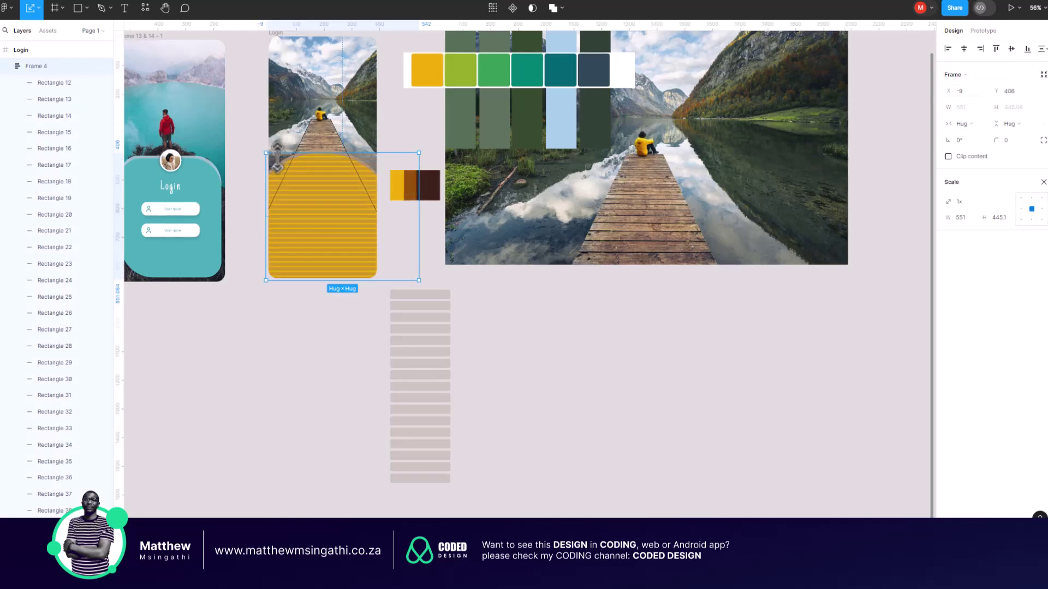
left_click_drag(282, 177, 217, 345)
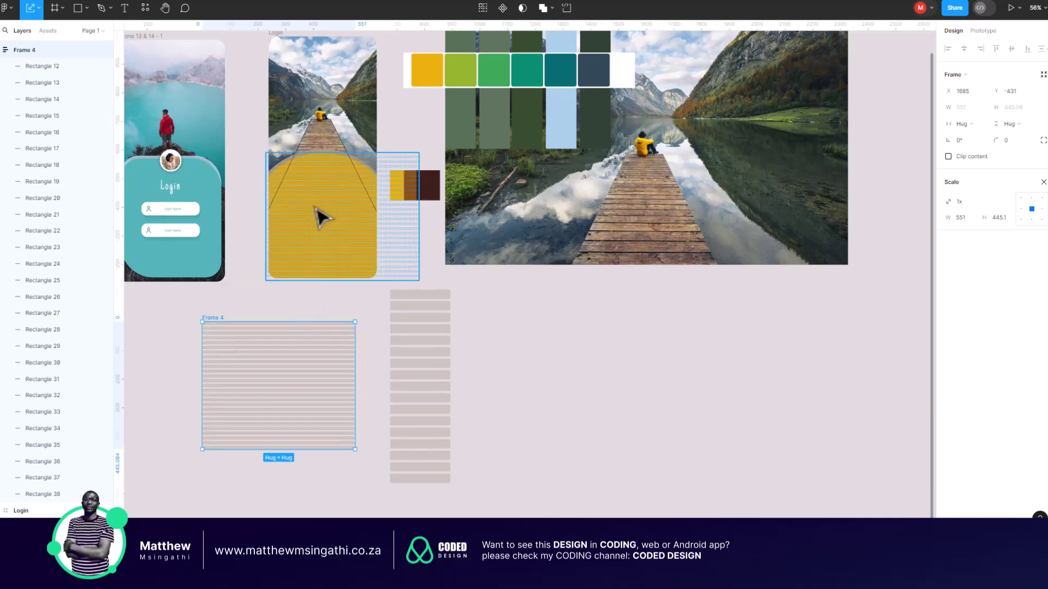
- Set the stroke weight of the pier-shaped perspective outline on the login screen to 0
scroll(320, 215, "up", 3)
scroll(305, 171, "down", 1)
scroll(303, 172, "up", 5)
key("Escape")
left_click(297, 109)
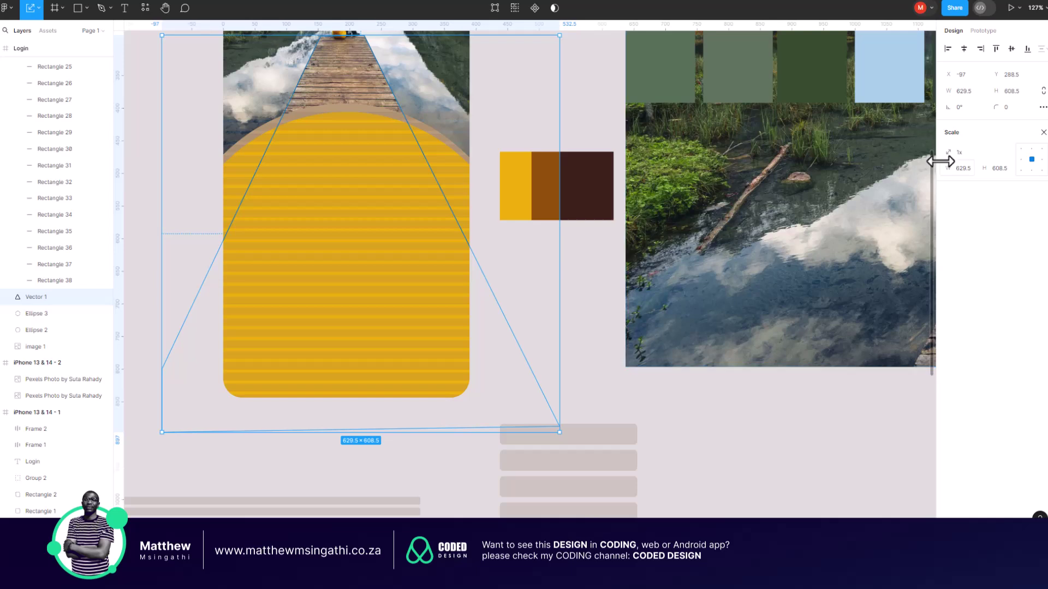
key("v")
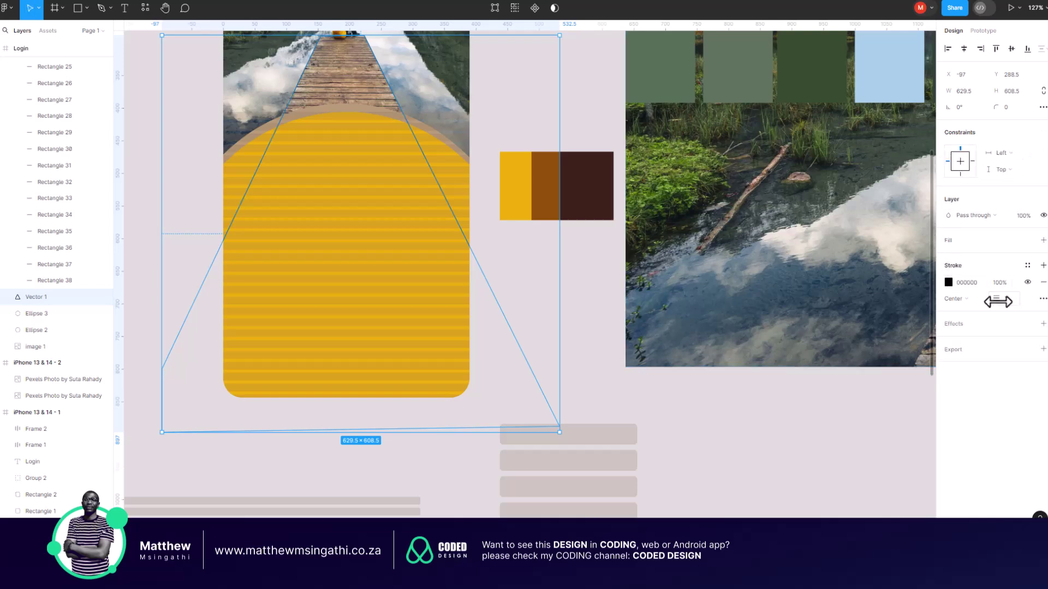
left_click_drag(1001, 301, 990, 302)
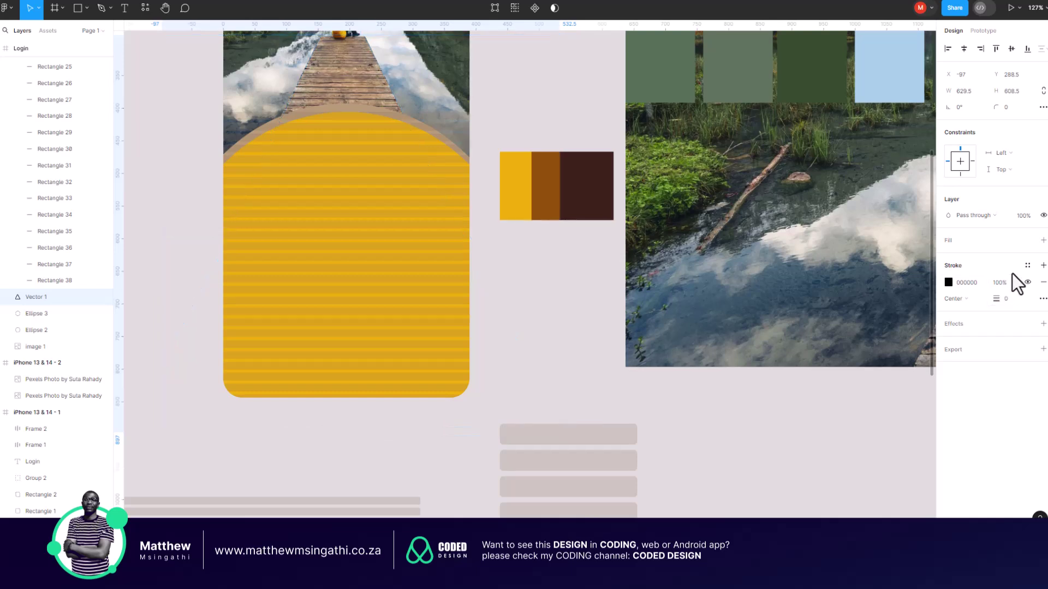
- Add a solid dark brown fill, 271313, to the pier-shaped perspective vector
left_click(1043, 240)
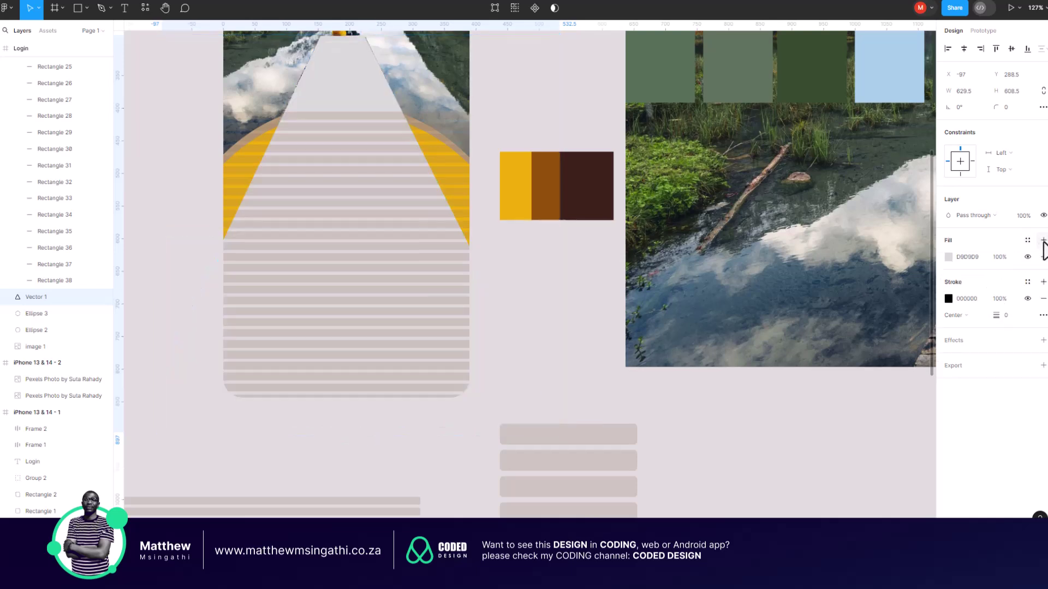
left_click(949, 257)
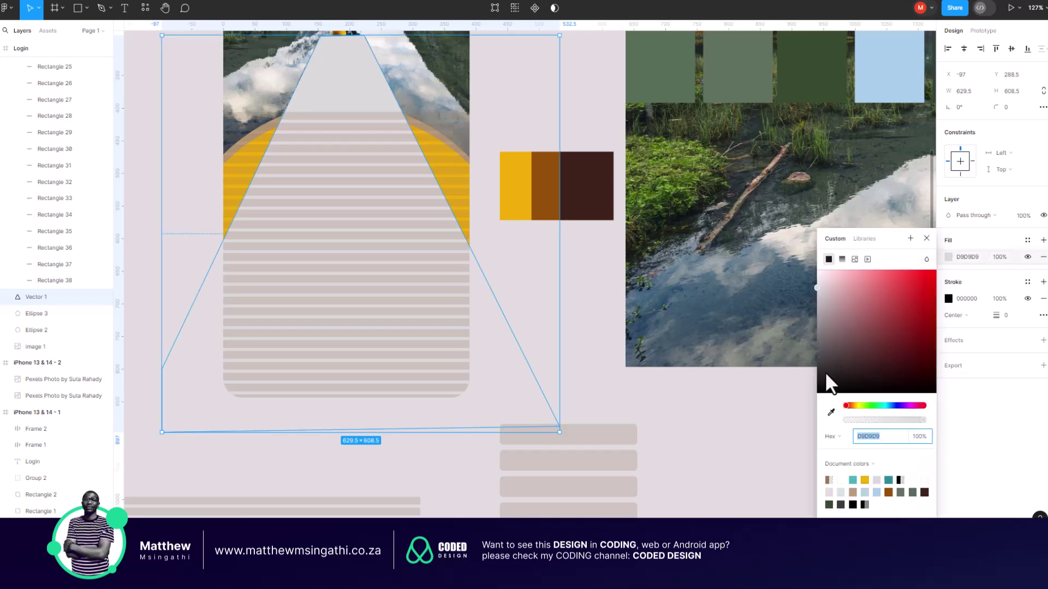
left_click(879, 375)
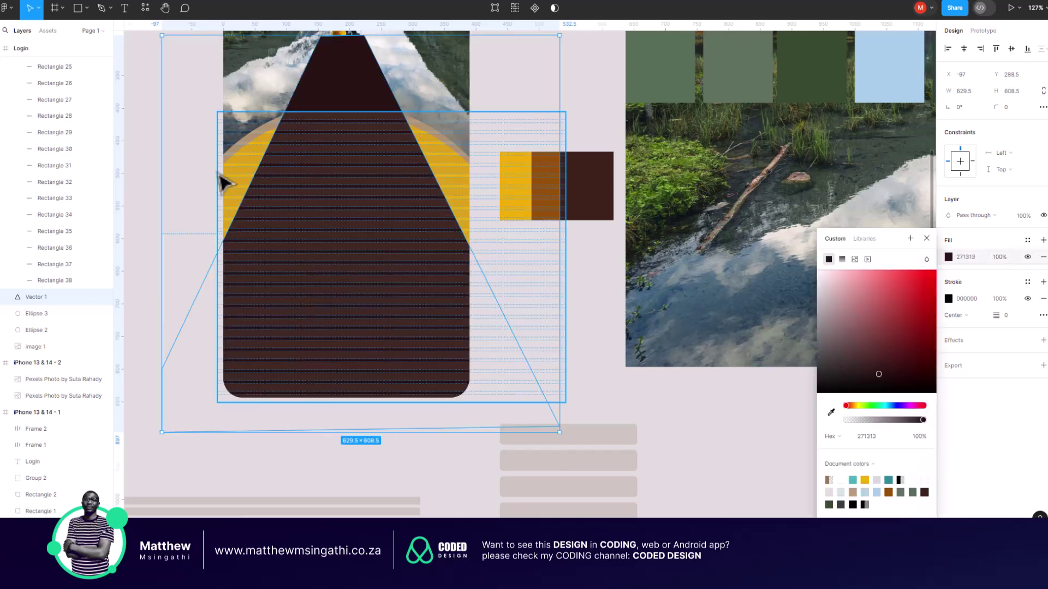
left_click(155, 143)
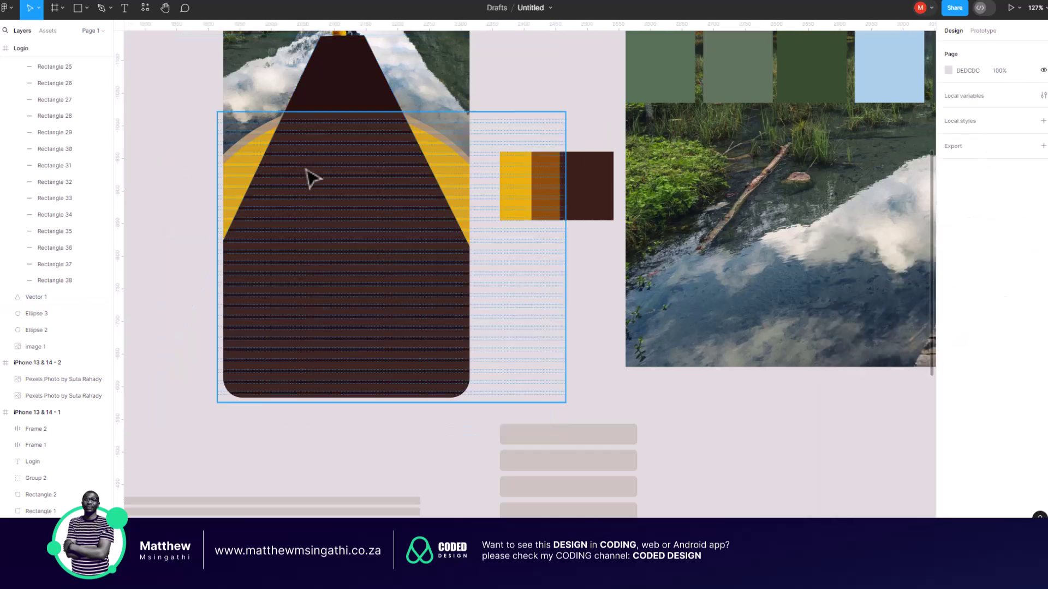
scroll(311, 177, "up", 1)
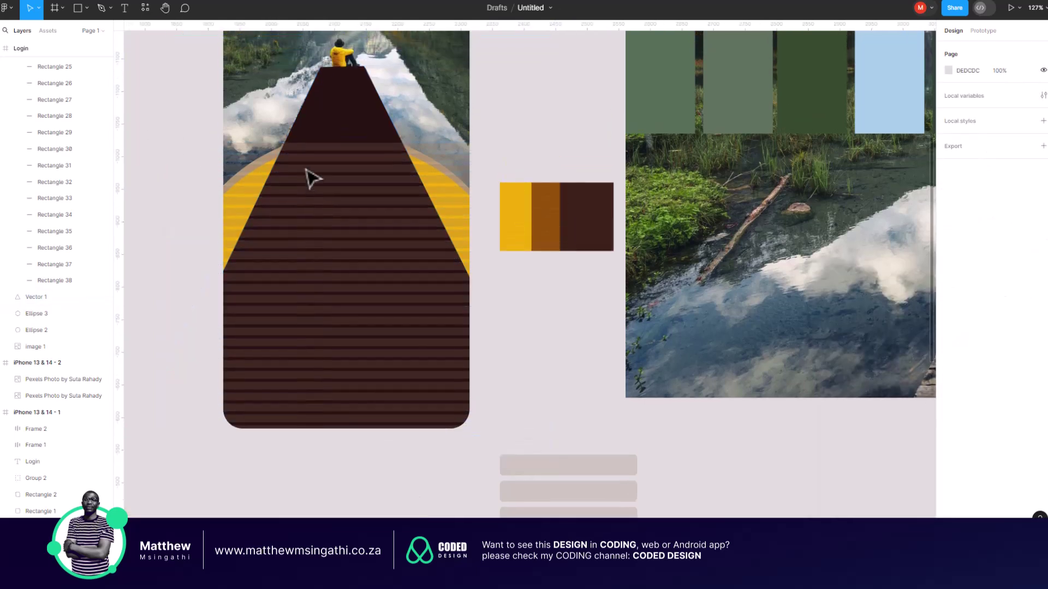
- Try to lower the top edge of the dark pier shape in vector editing, then undo the change
double_click(341, 105)
left_click(342, 67)
left_click_drag(367, 70, 369, 98)
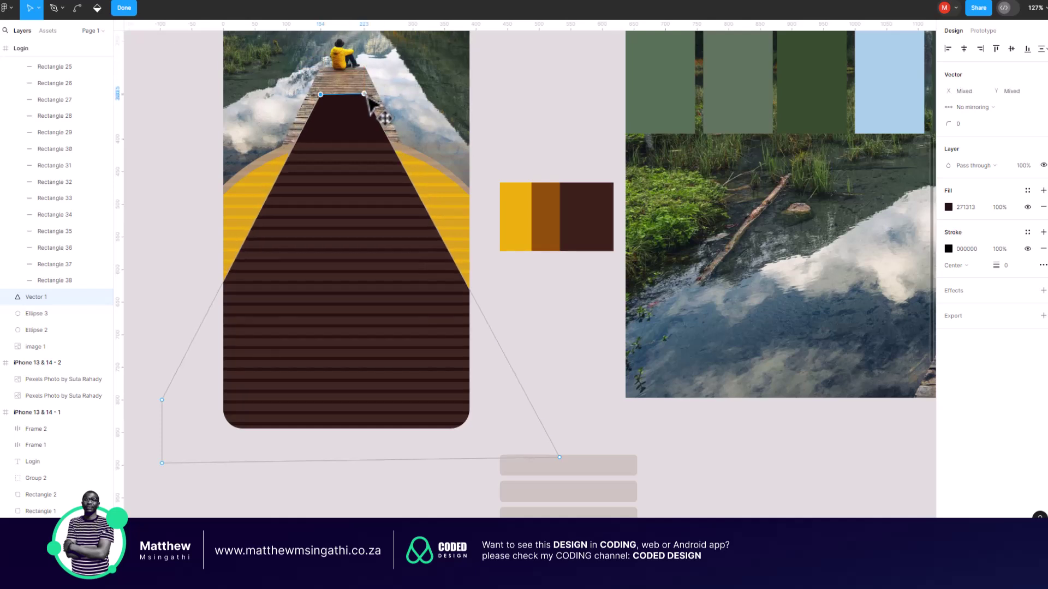
key("ctrl+z")
scroll(340, 83, "up", 5, "ctrl")
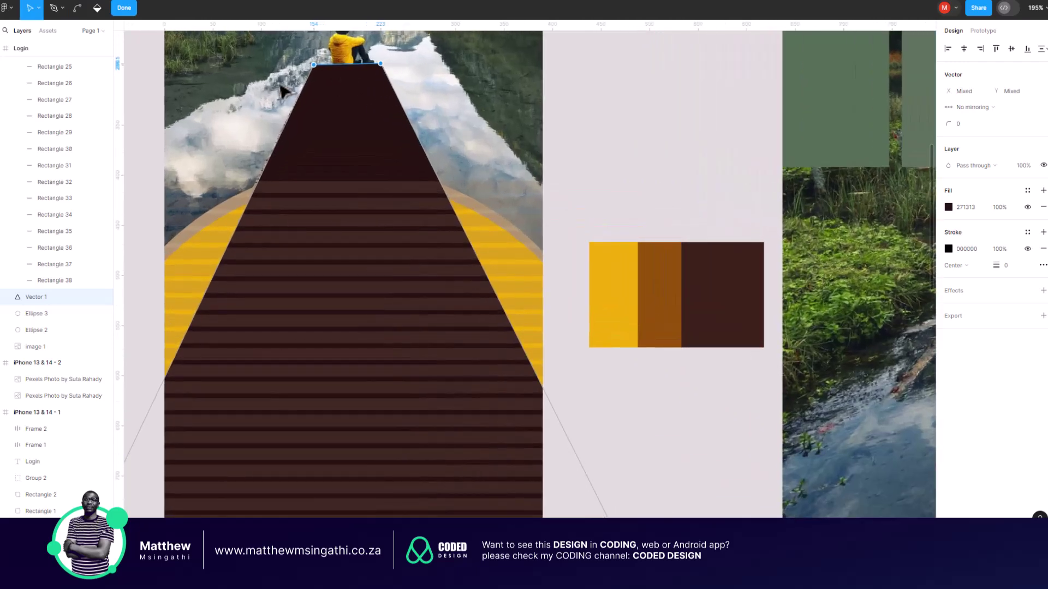
scroll(282, 88, "down", 10, "ctrl")
key("Escape")
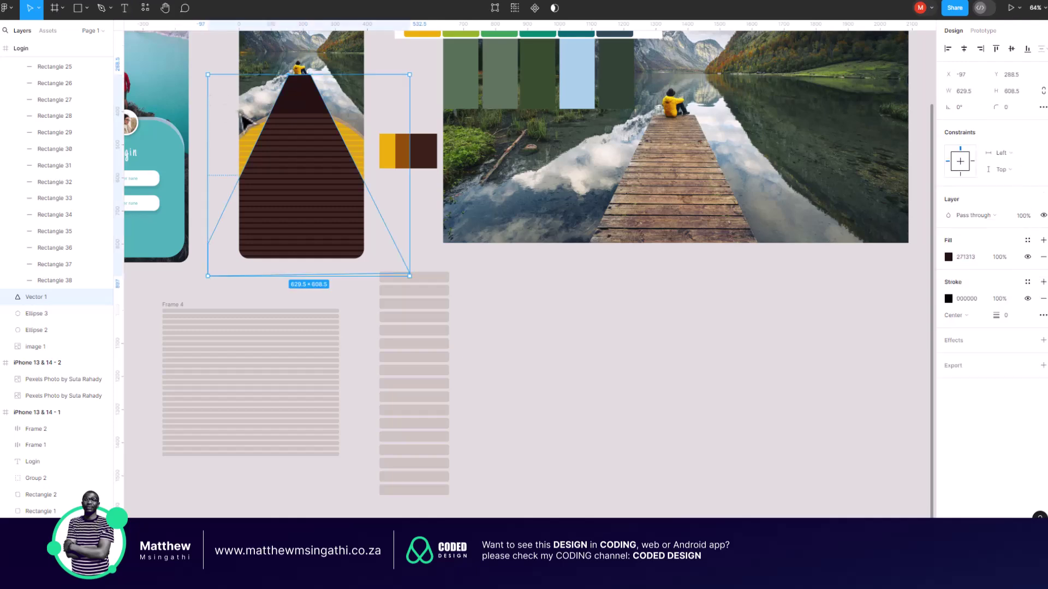
- Mask the plank frame with the dark pier-shaped vector so the planks narrow in perspective
scroll(262, 124, "up", 5, "ctrl")
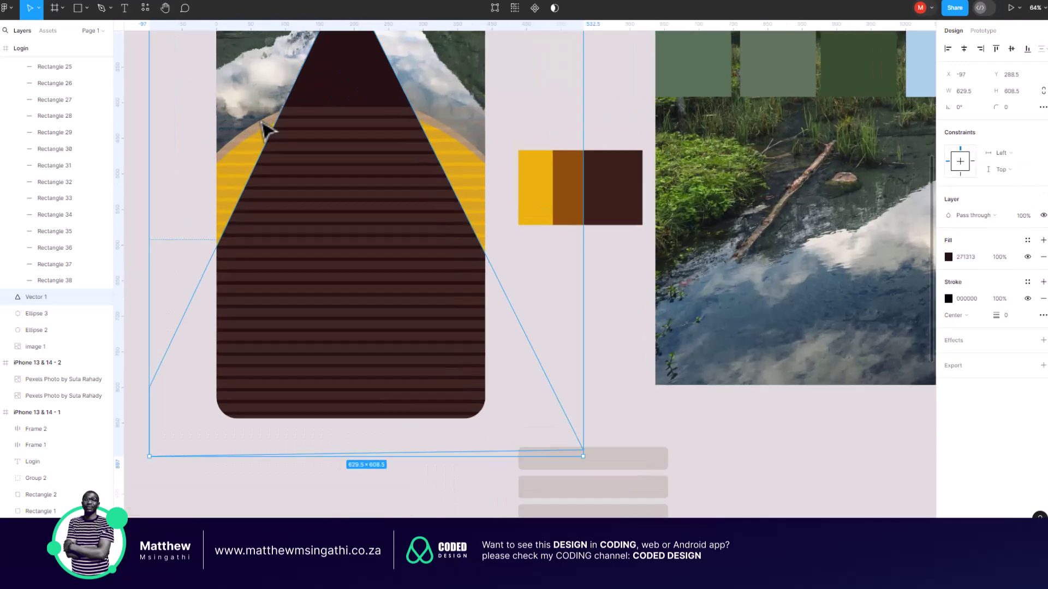
left_click(145, 116)
left_click(240, 150)
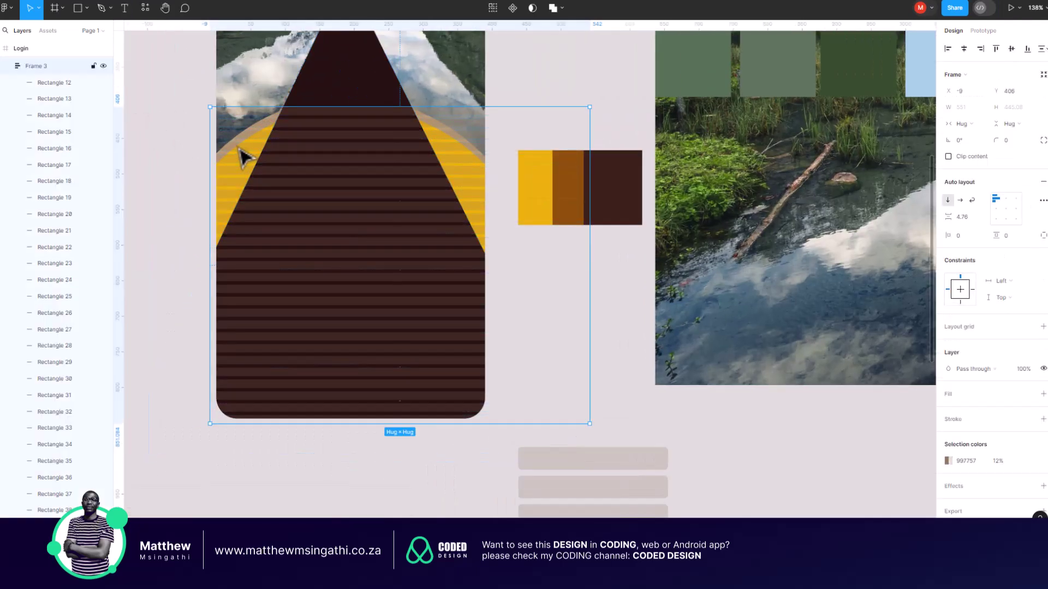
left_click(334, 96, "shift")
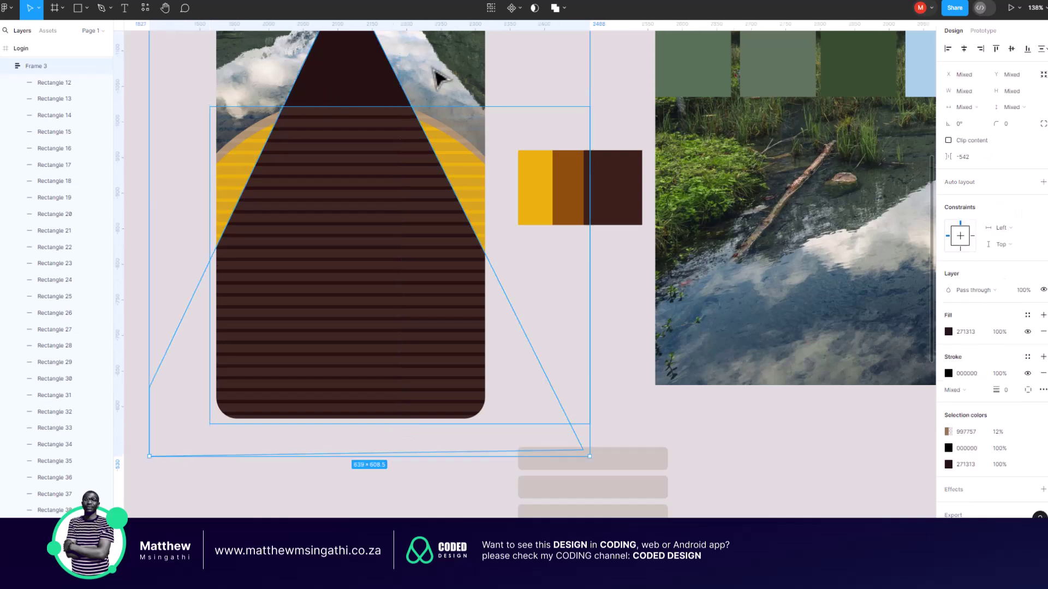
left_click(535, 13)
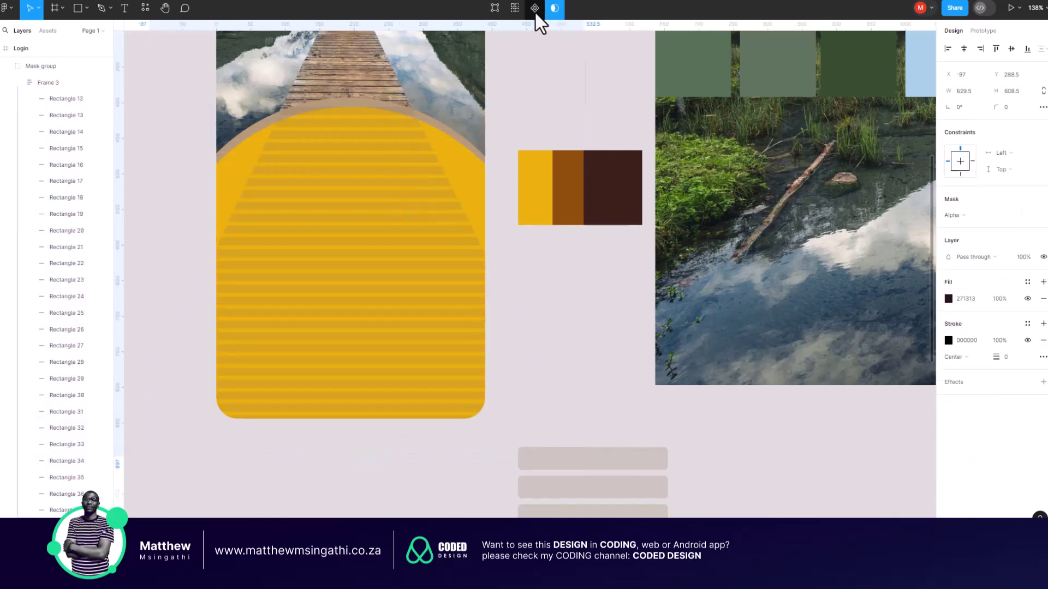
scroll(416, 140, "up", 3)
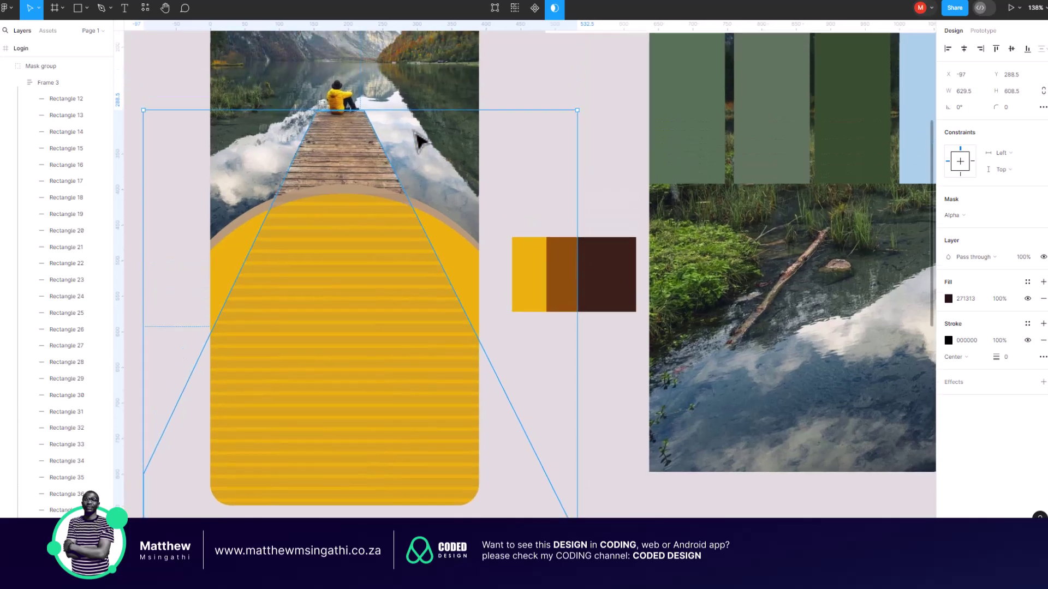
left_click(175, 65)
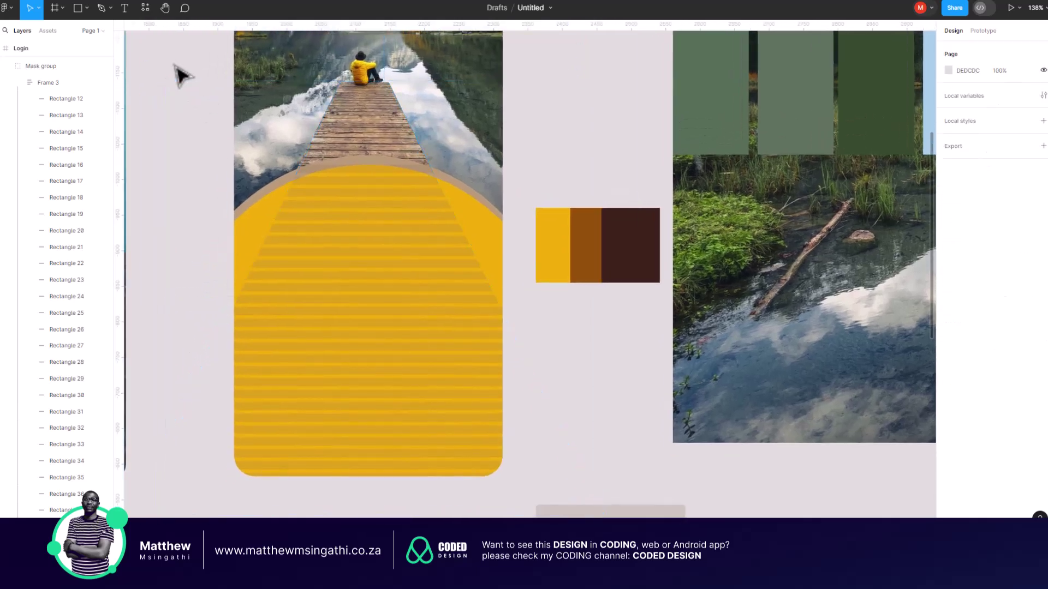
- Examine how the masked planks on the yellow panel line up with the pier in the photo
scroll(330, 248, "down", 5)
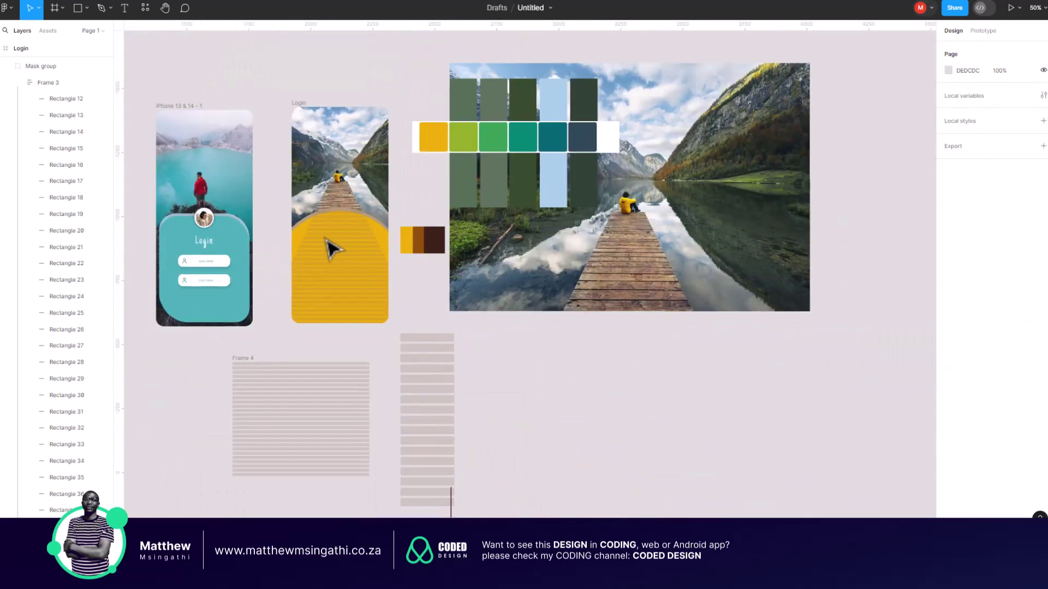
scroll(421, 277, "up", 3)
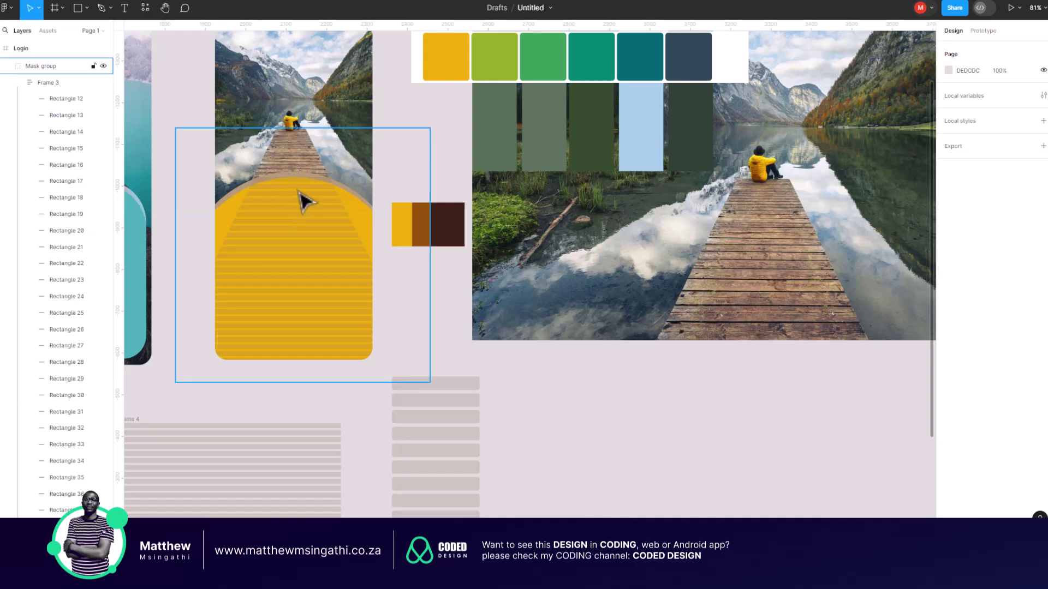
scroll(303, 202, "up", 2)
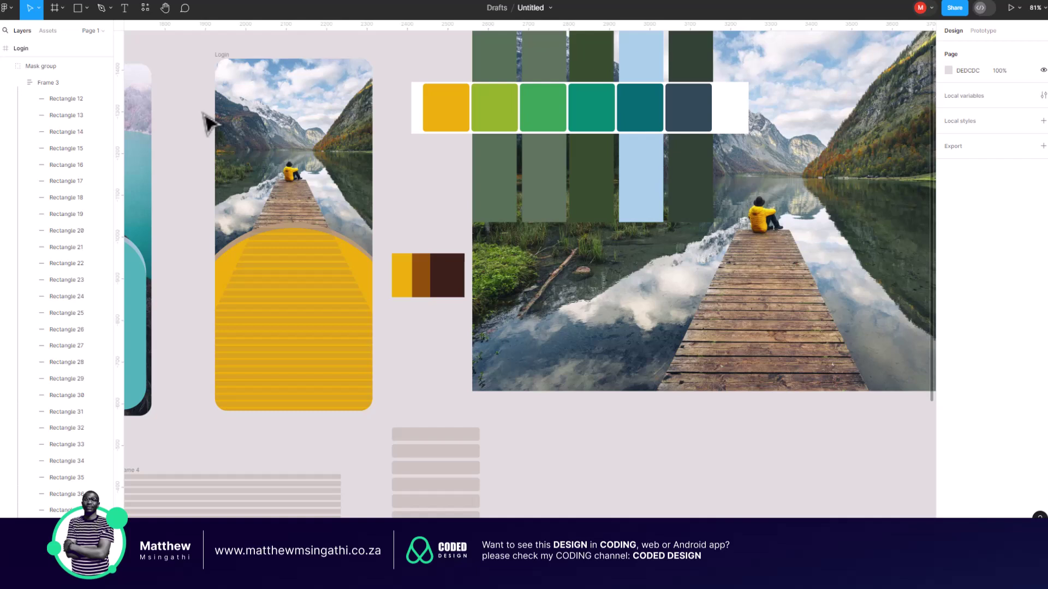
left_click(235, 213)
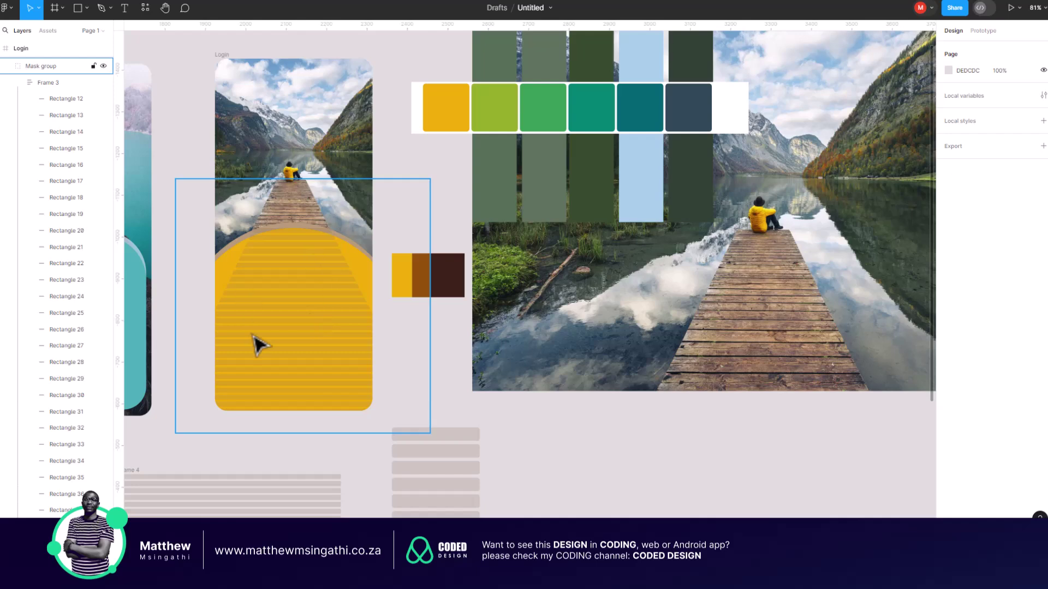
scroll(257, 344, "up", 1)
scroll(274, 323, "up", 2)
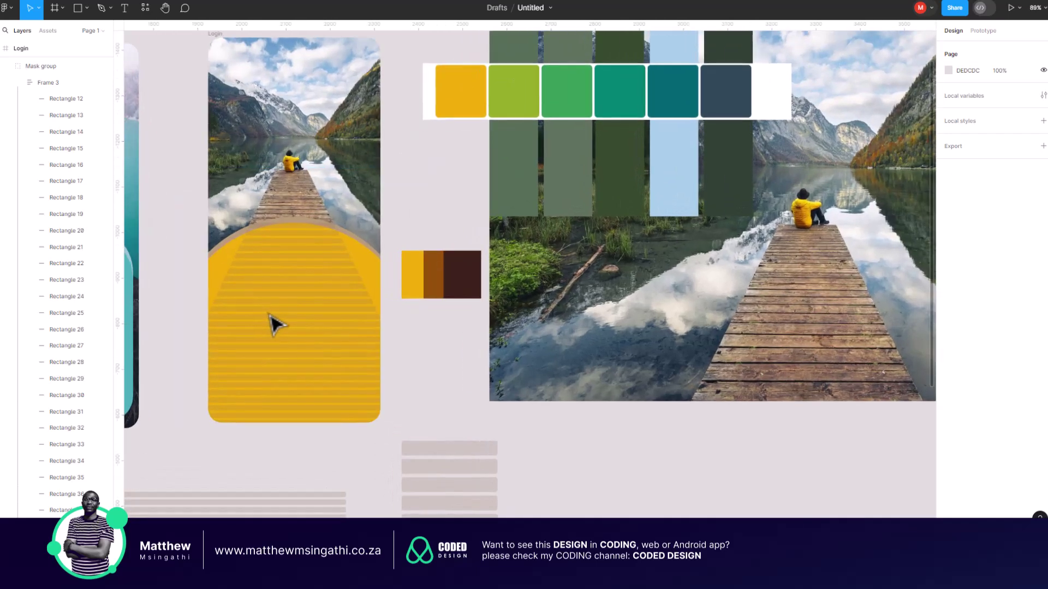
scroll(274, 323, "up", 2)
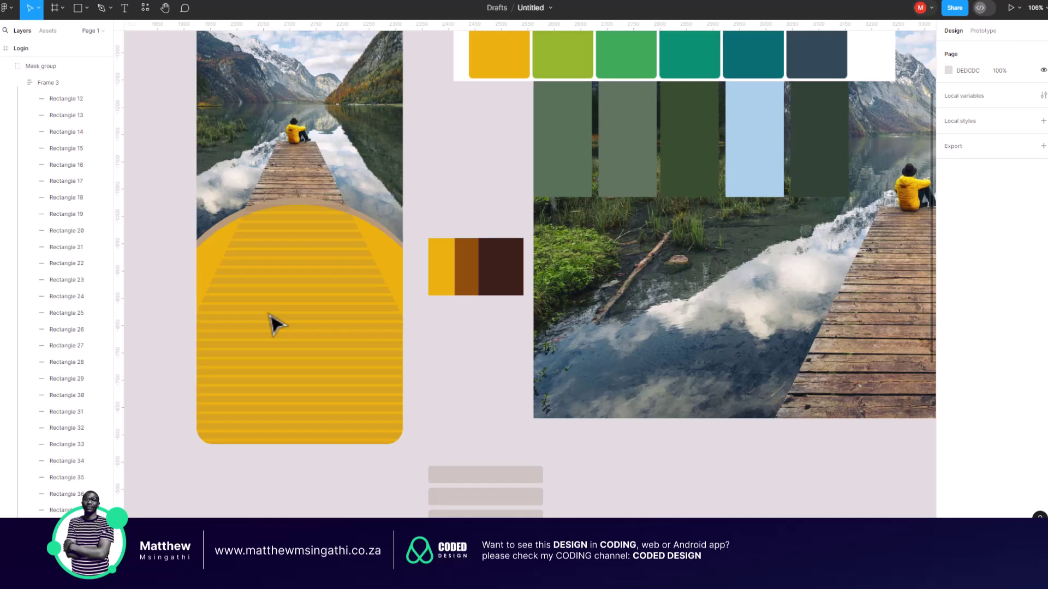
left_click(252, 325)
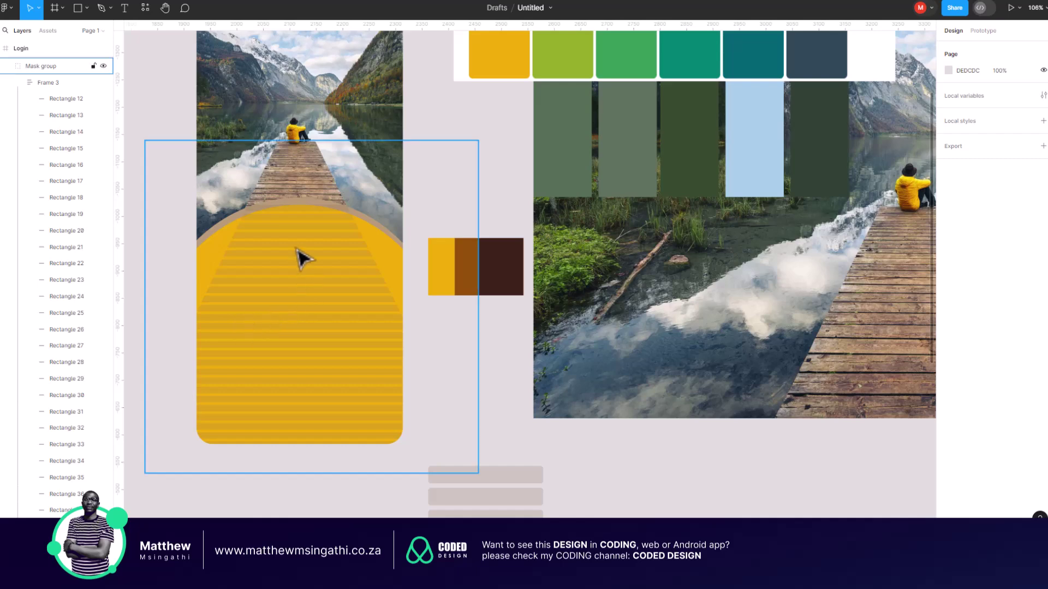
scroll(303, 260, "up", 6)
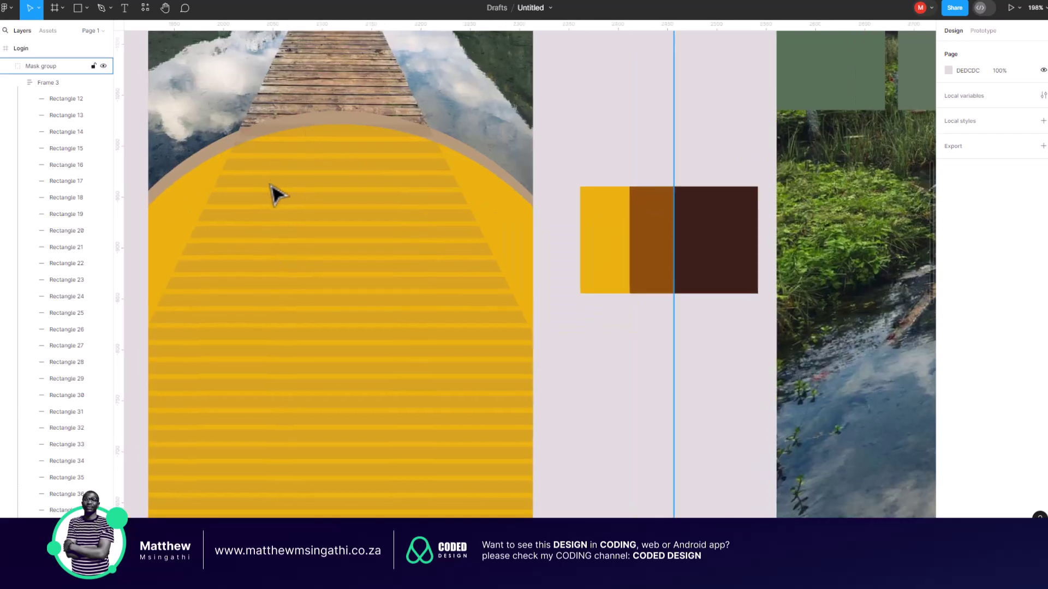
scroll(276, 187, "down", 5)
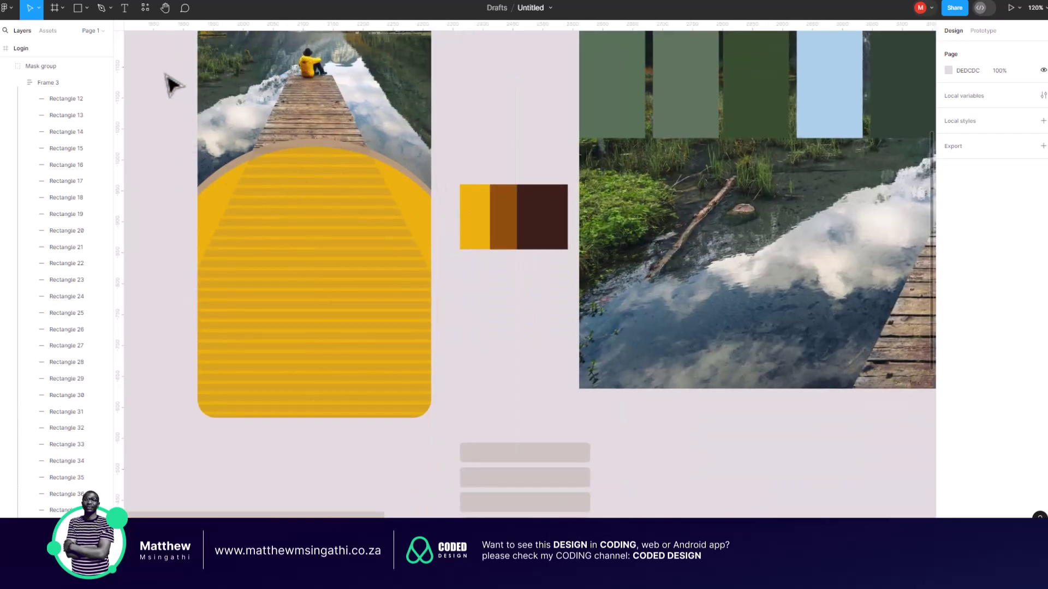
- Try moving the plank mask group down over the yellow panel to X -122, Y 330
double_click(213, 210)
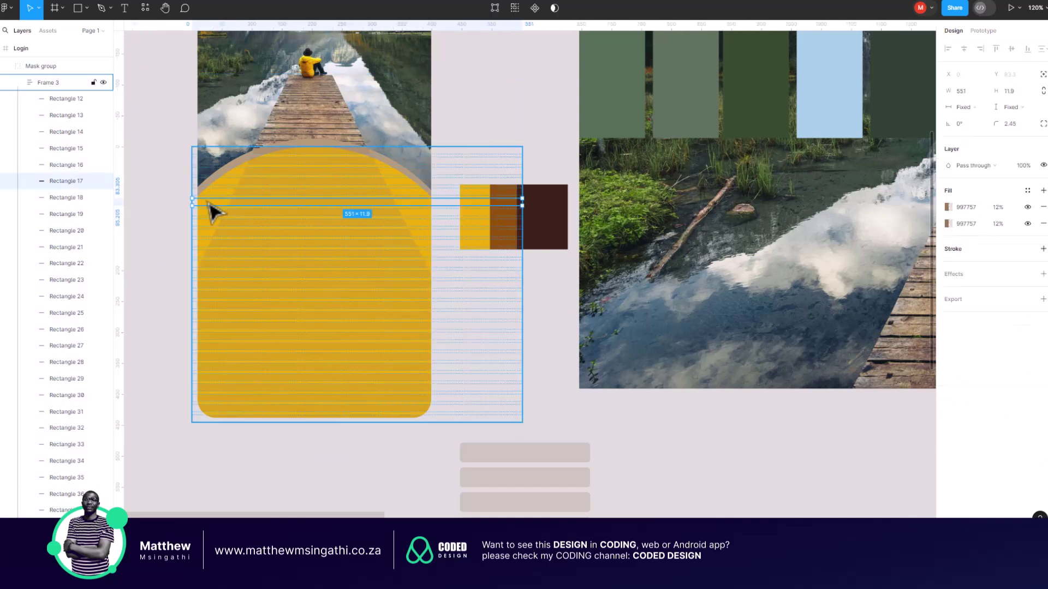
left_click(187, 182)
left_click(218, 187)
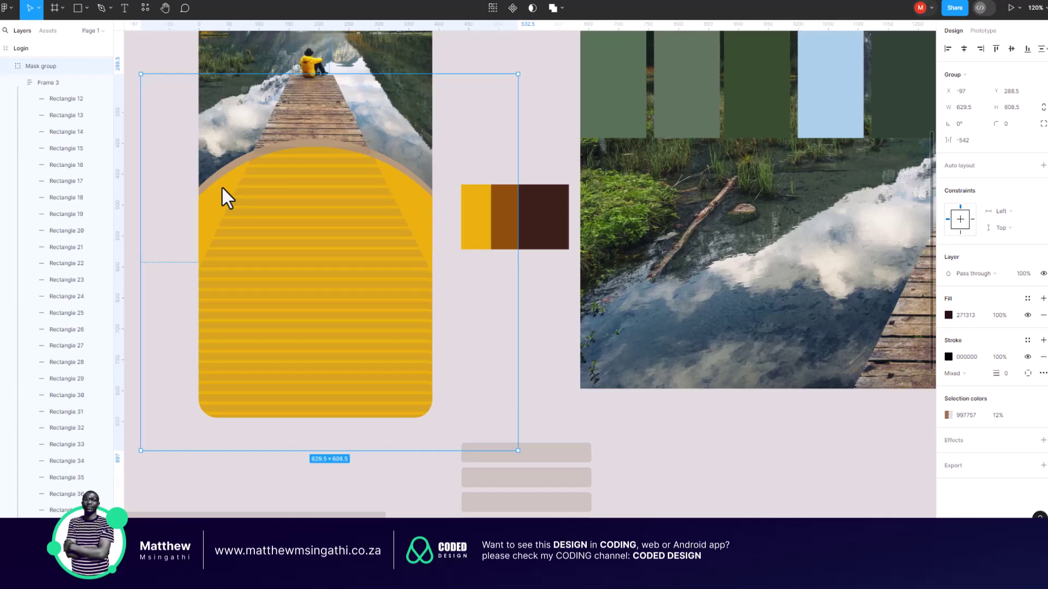
left_click_drag(221, 180, 203, 205)
key("Escape")
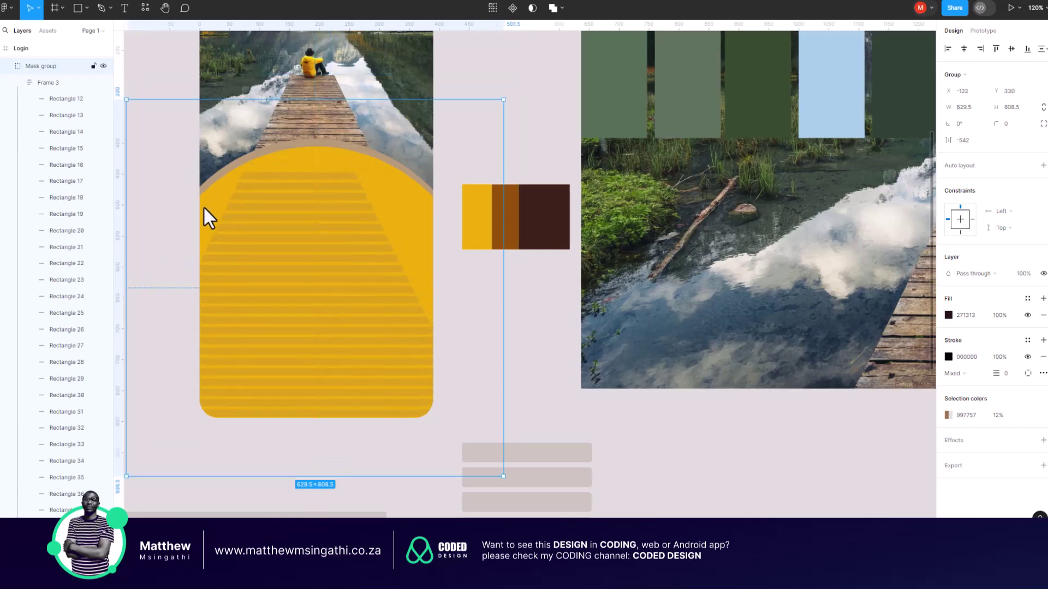
scroll(267, 219, "down", 5)
left_click(210, 118)
- Collapse the plank frame's layers, duplicate the yellow ellipse and bring the copy above the mask group
left_click(263, 201)
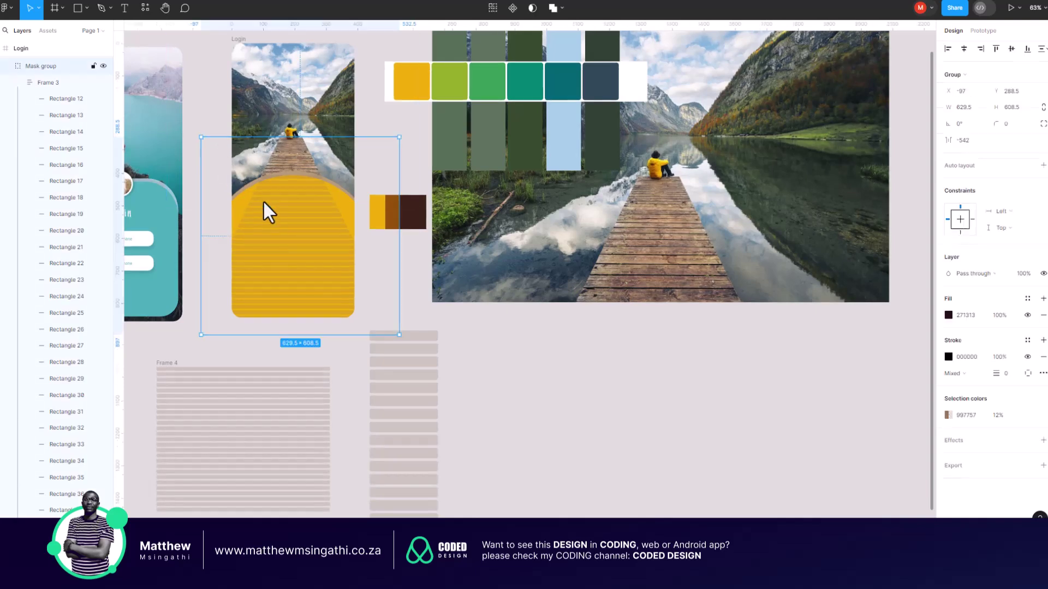
left_click(15, 83)
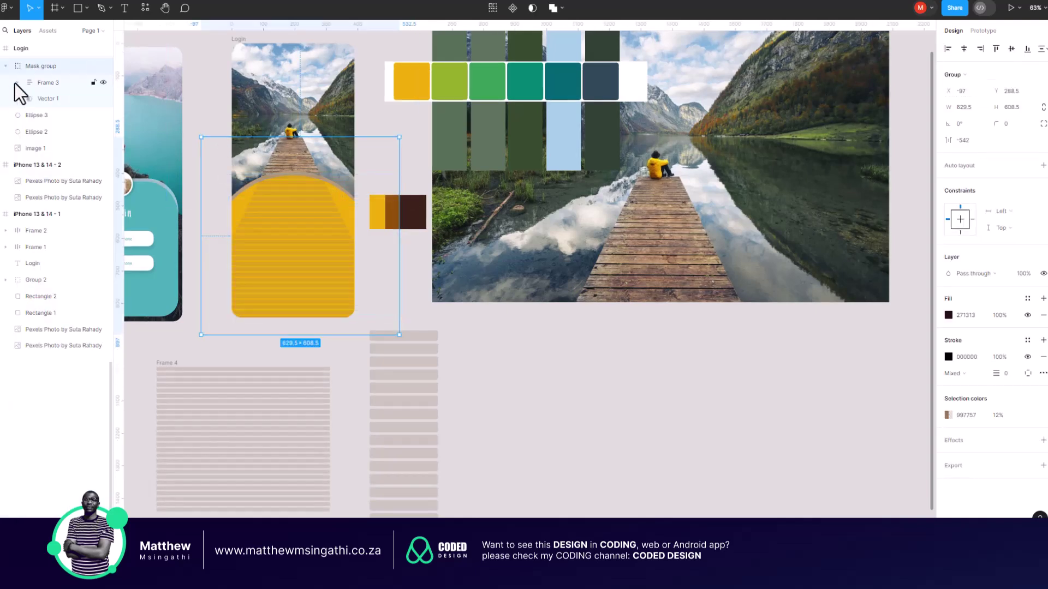
left_click(28, 132)
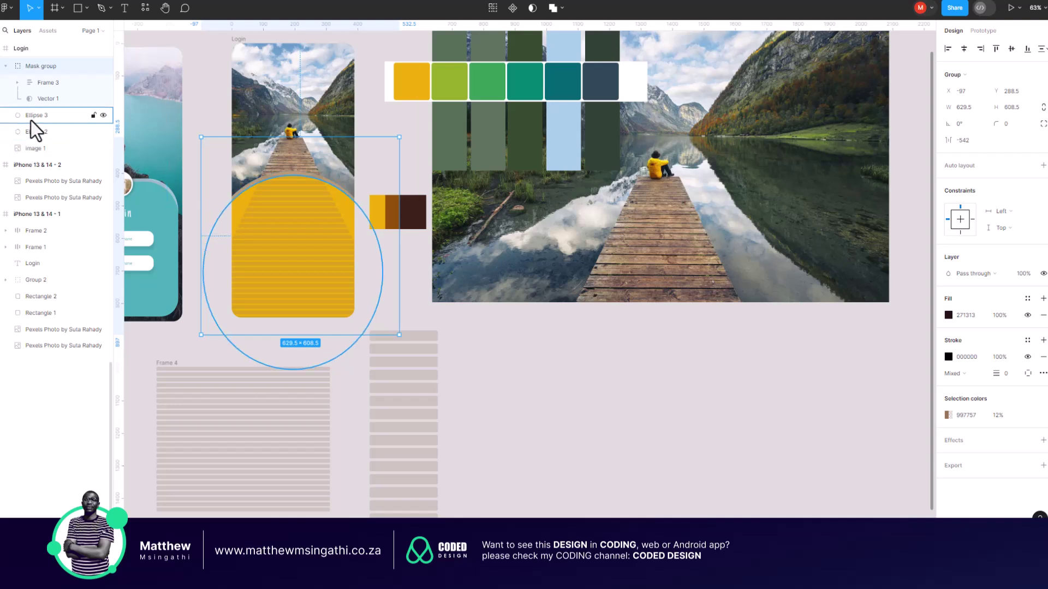
left_click(31, 120)
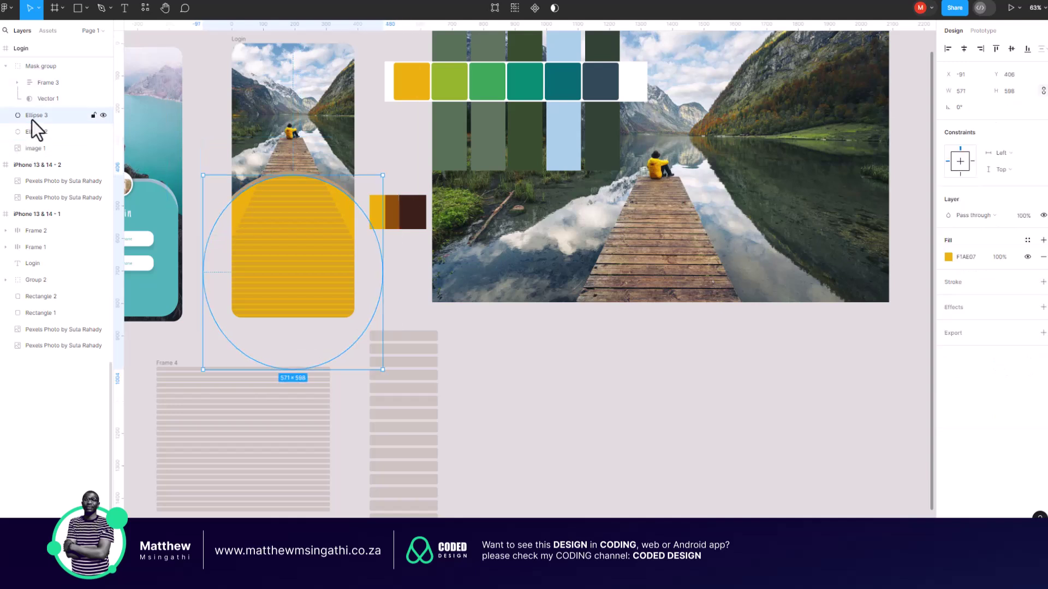
key("ctrl+d")
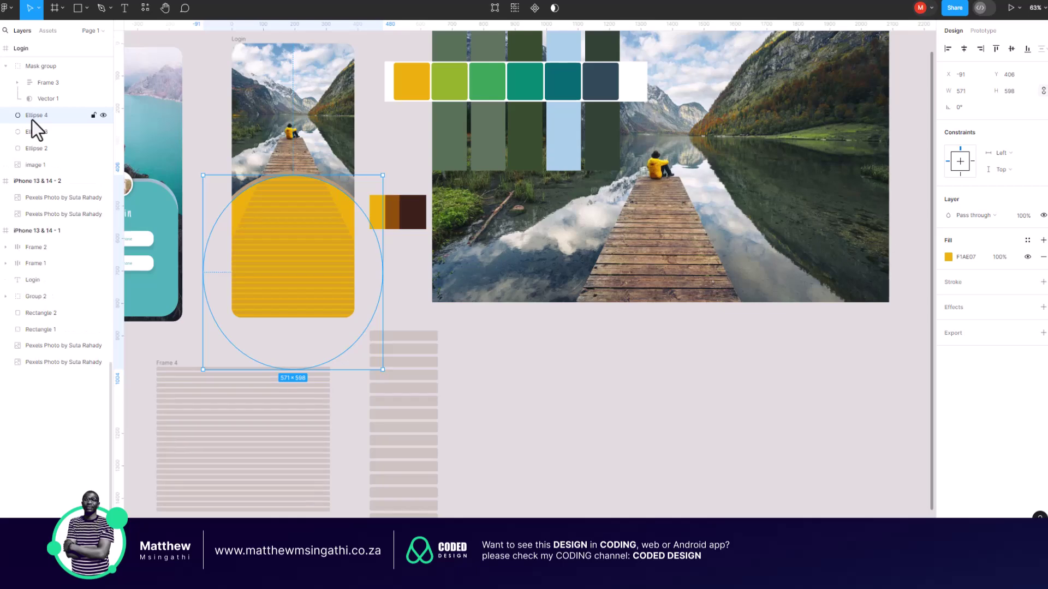
key("ctrl+]")
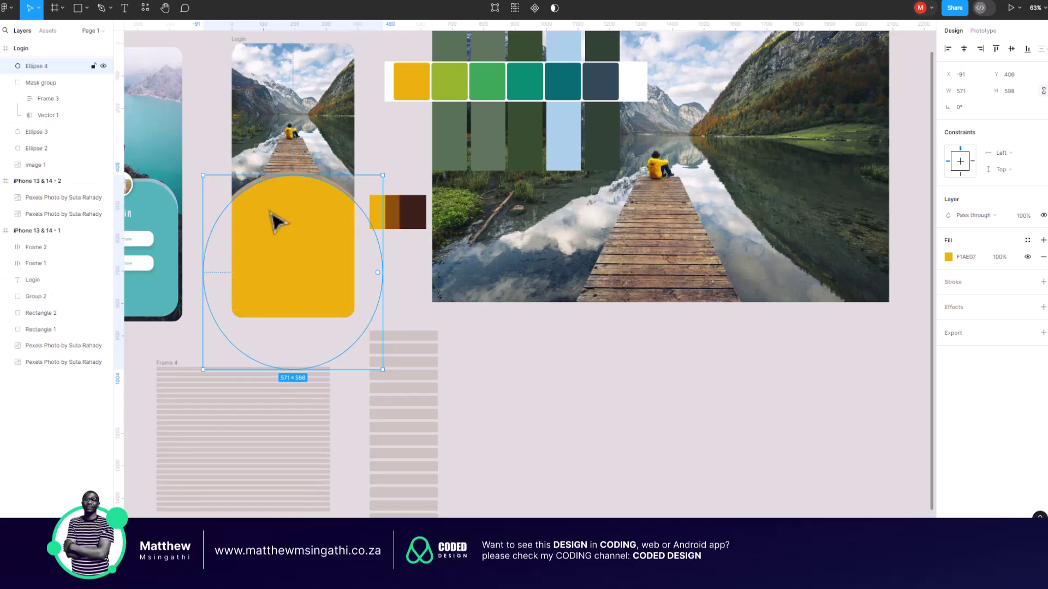
- Lower the fill opacity of the top yellow ellipse to 65% so the planks beneath show through faintly
scroll(294, 219, "up", 6)
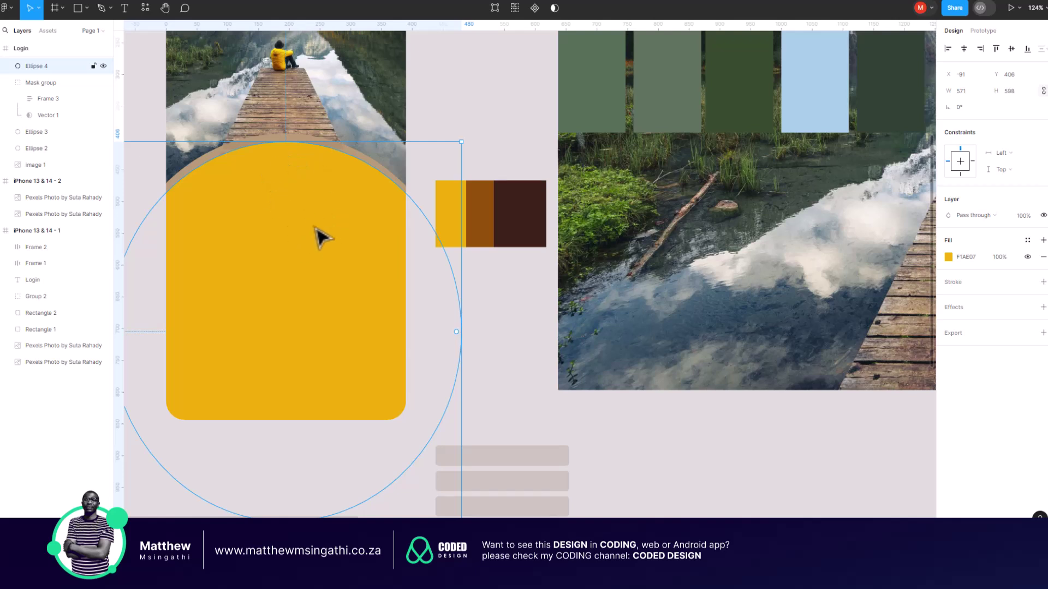
left_click(948, 258)
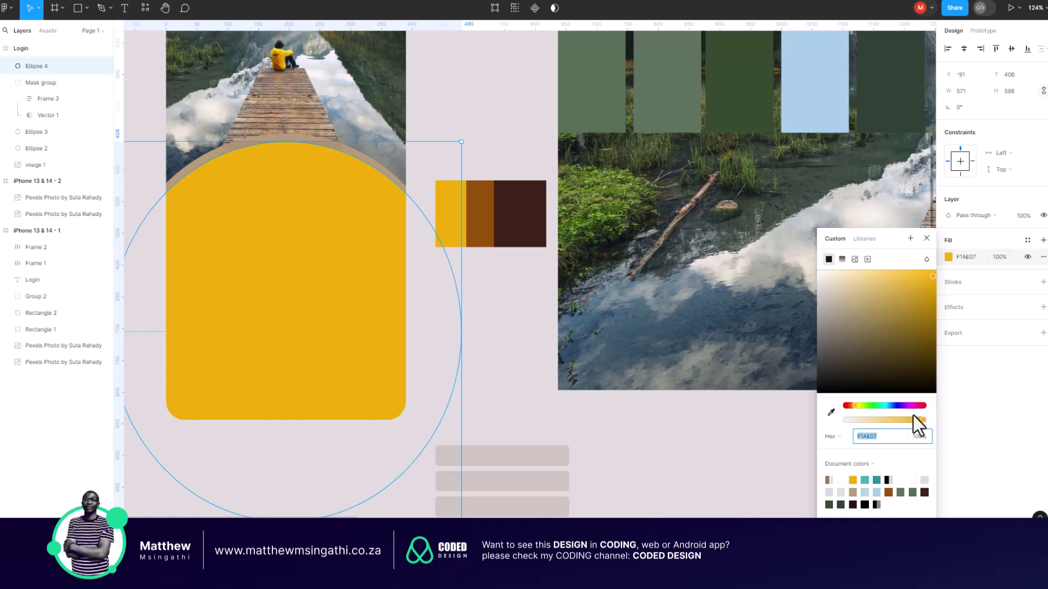
left_click_drag(922, 421, 915, 423)
left_click_drag(911, 422, 898, 425)
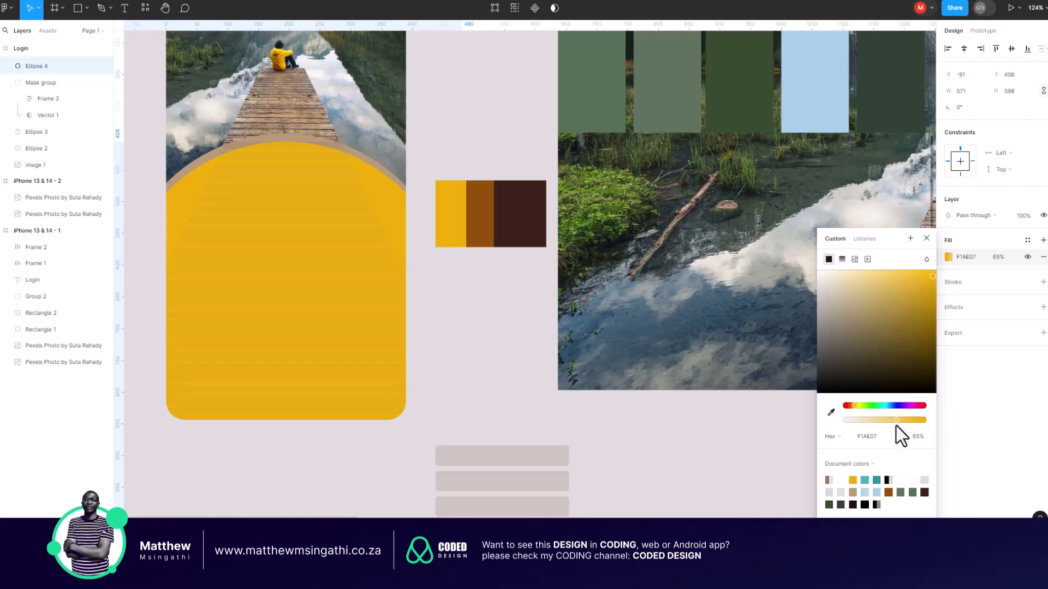
scroll(622, 334, "down", 3)
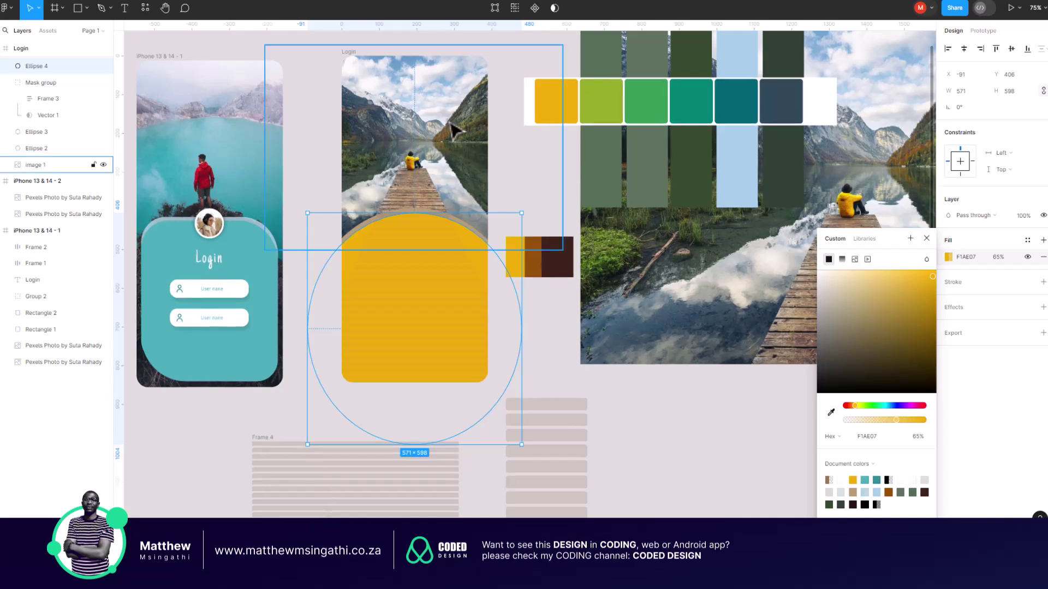
left_click(321, 79)
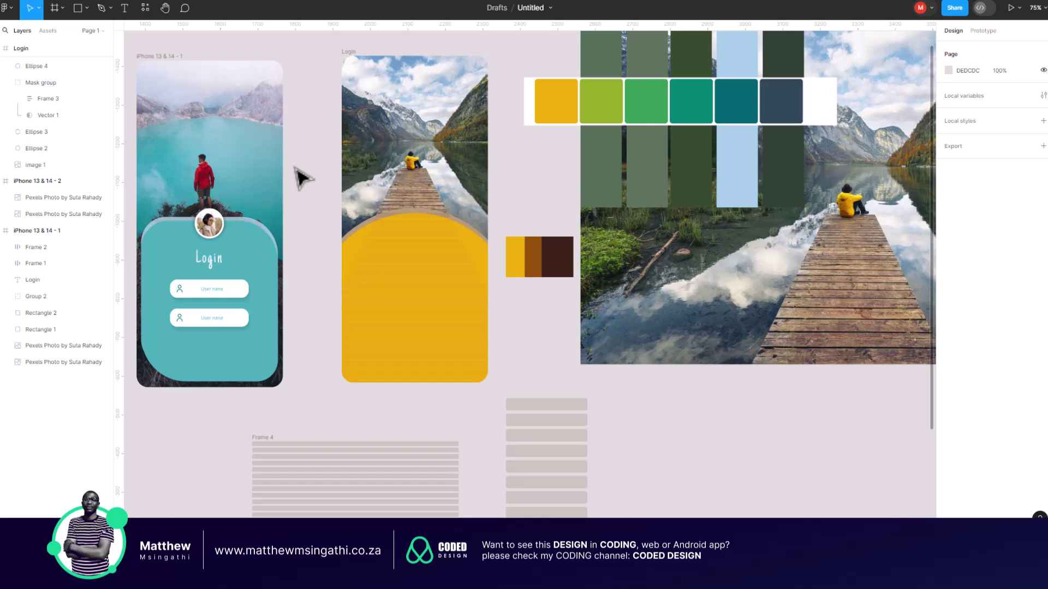
mouse_move(298, 176)
left_mouse_down()
mouse_move(455, 273)
mouse_move(323, 231)
mouse_move(314, 180)
left_mouse_up()
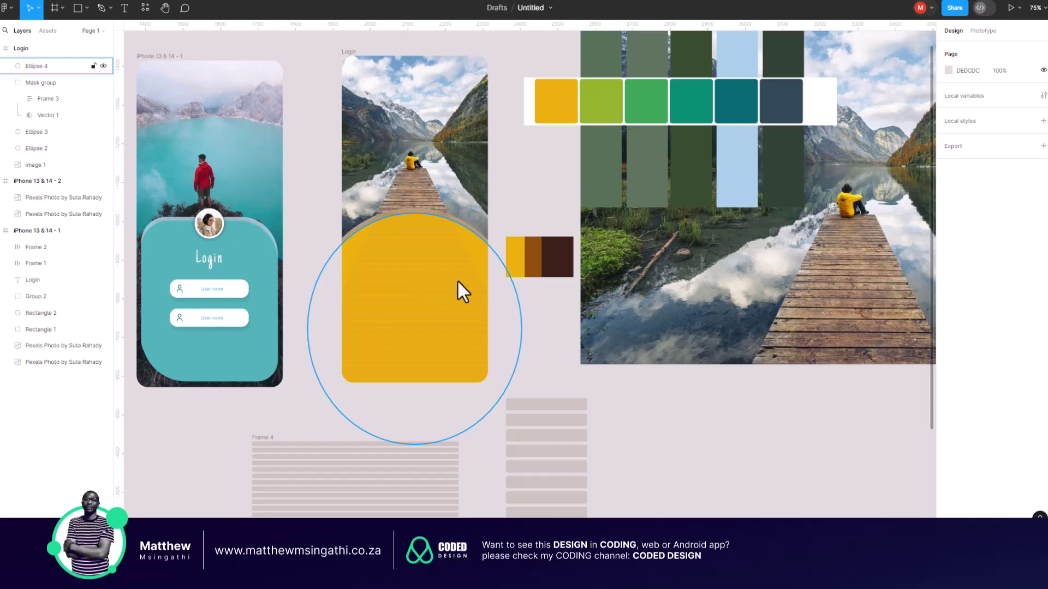
- Try the palette swatches' brown 955009, dark brown 3F231A and yellow F1AE07 as the top ellipse's fill
scroll(469, 271, "up", 3)
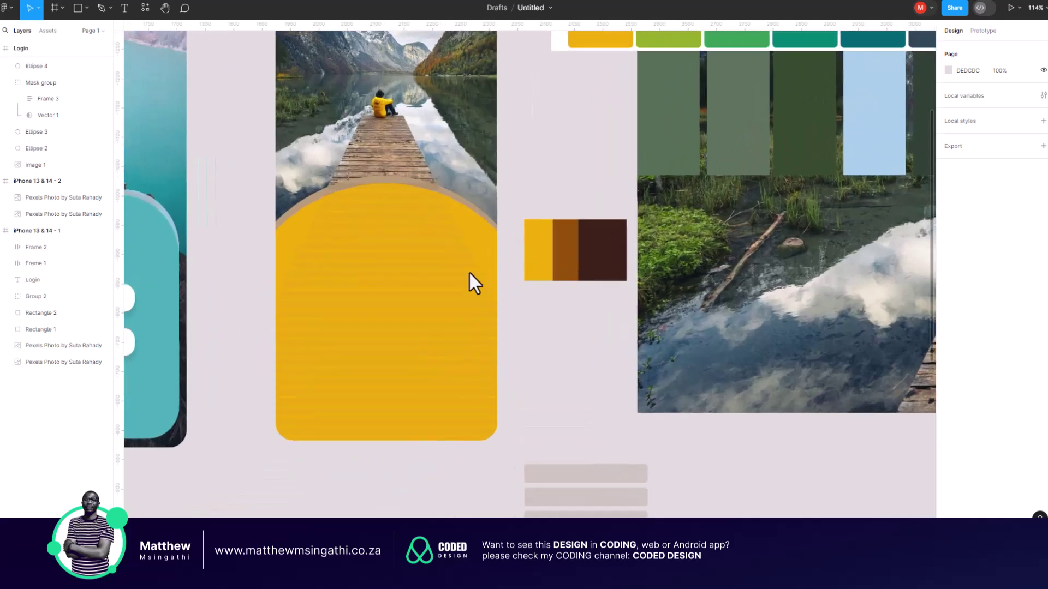
left_click(480, 244)
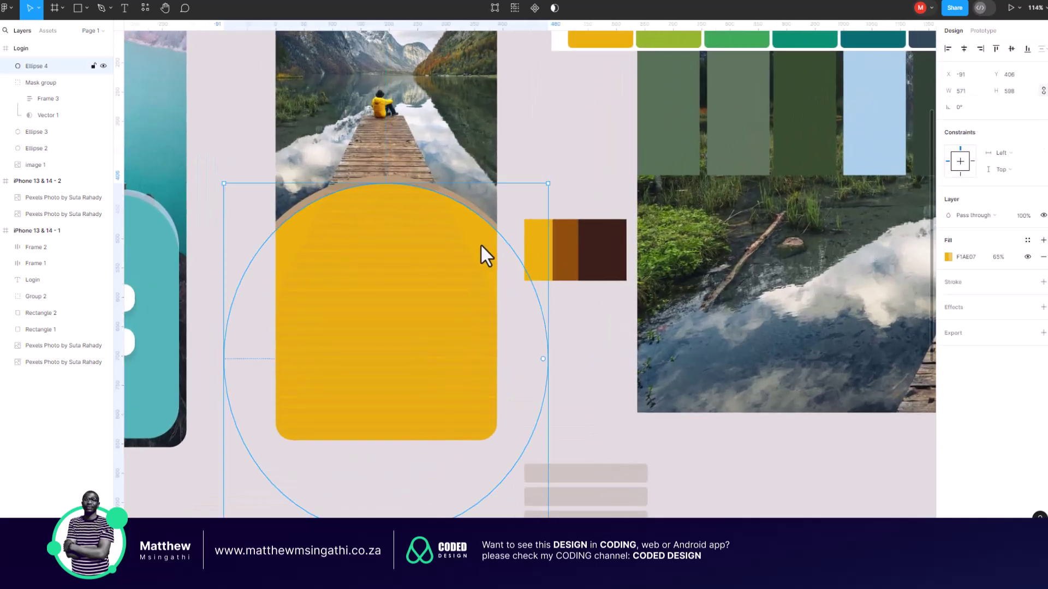
left_click(949, 260)
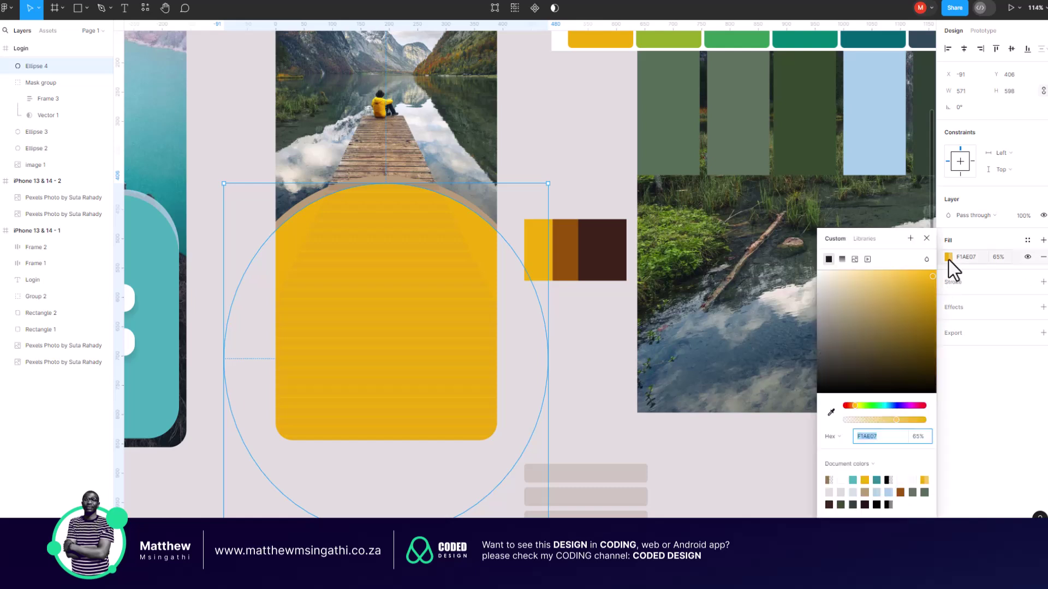
left_click(830, 413)
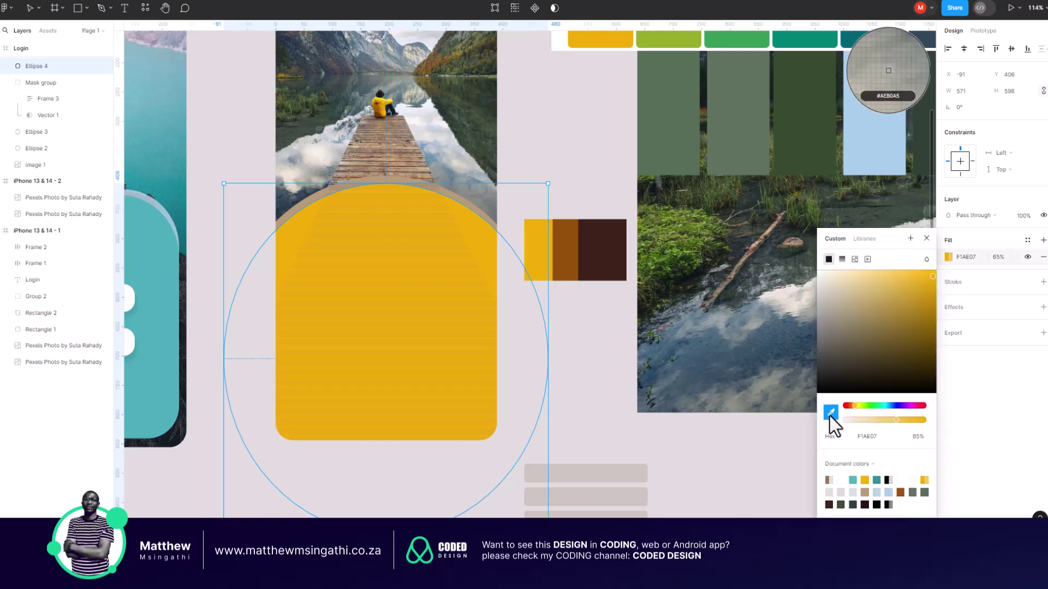
left_click(571, 243)
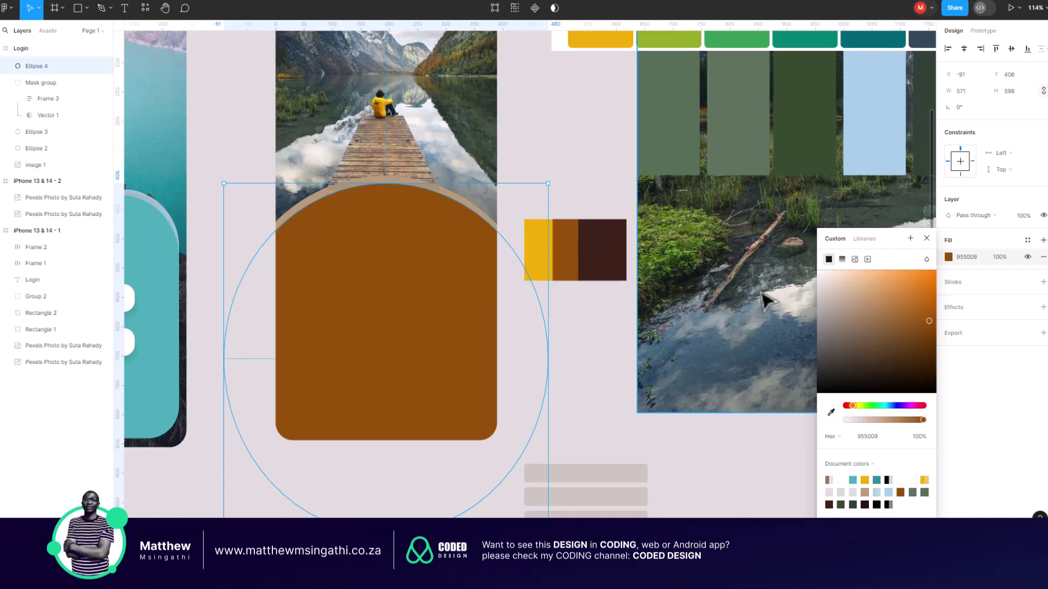
left_click(830, 413)
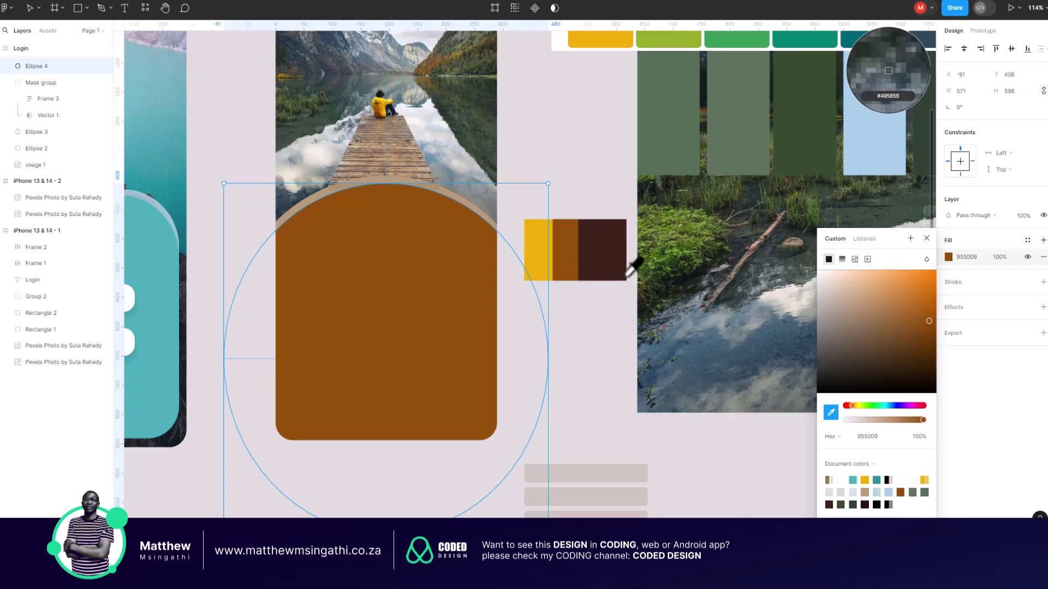
left_click(618, 260)
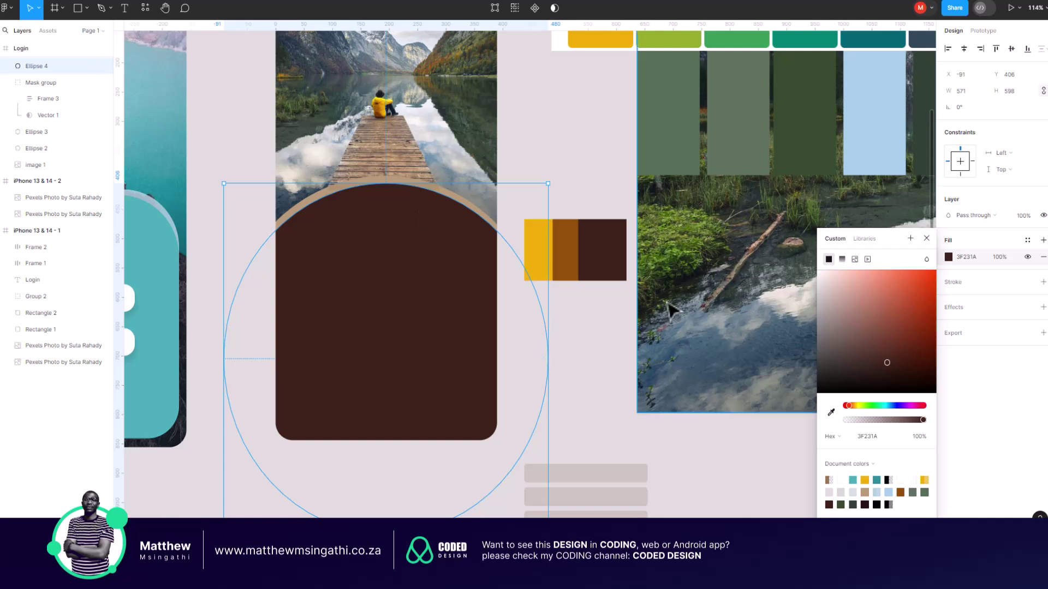
left_click(830, 414)
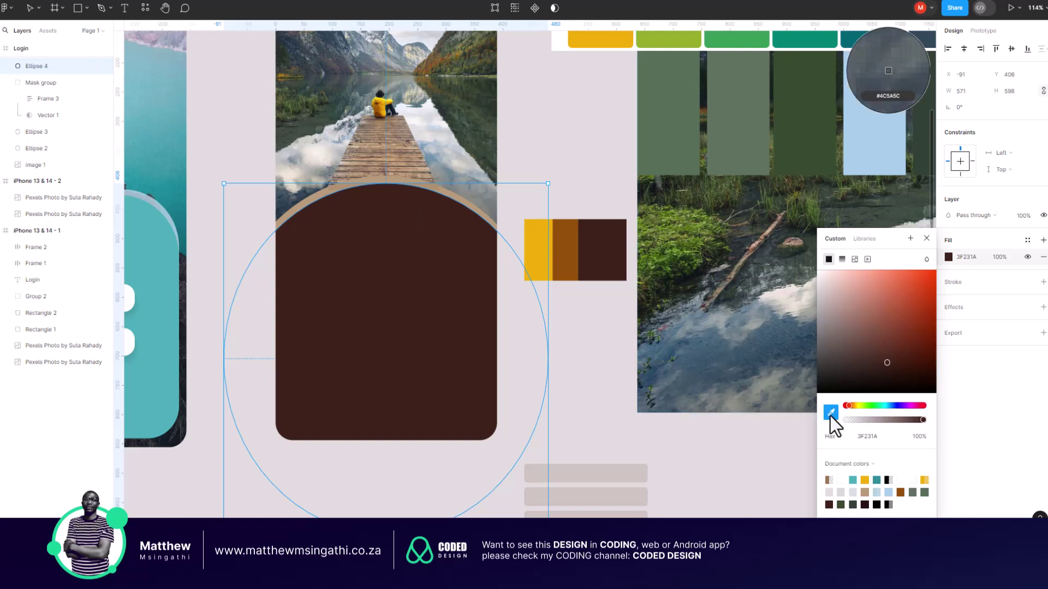
left_click(541, 240)
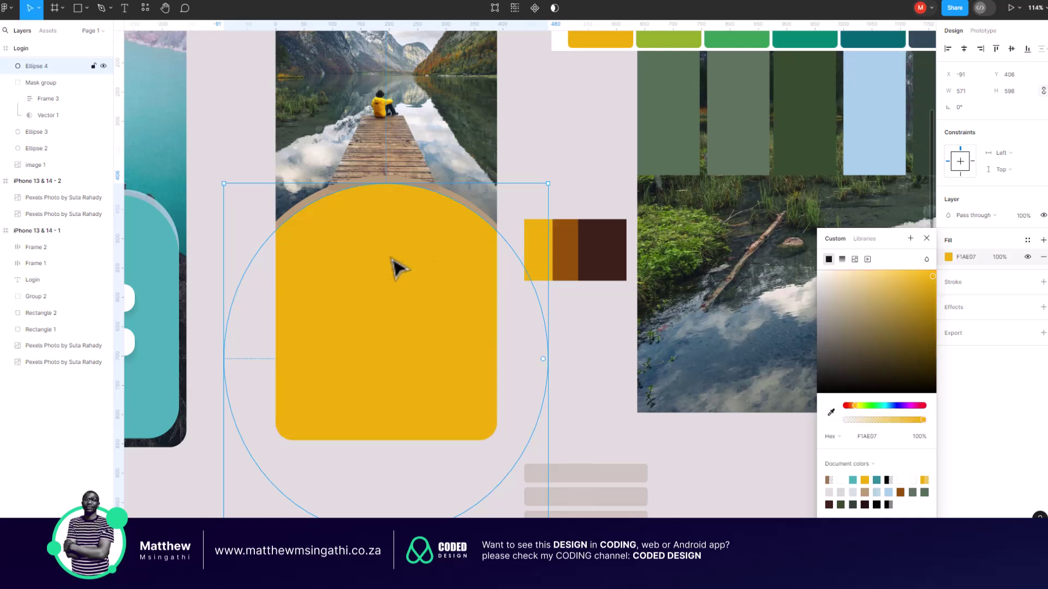
- Try moving the top ellipse to X -122, Y 509, and undo the move along with the swatch recolouring
left_click(542, 173)
left_click(440, 251)
left_click_drag(439, 251, 425, 313)
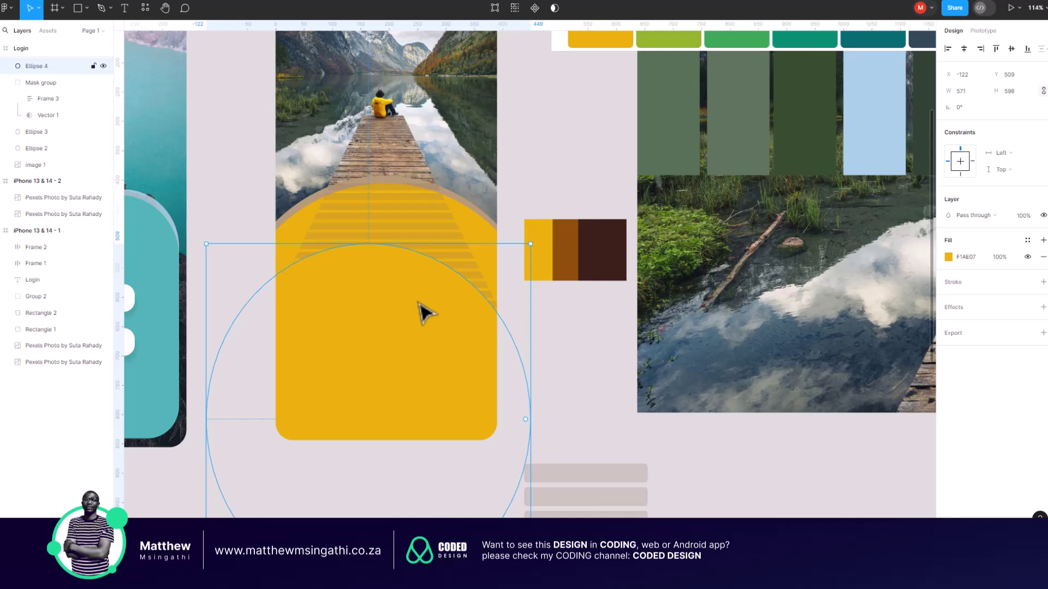
key("ctrl+z")
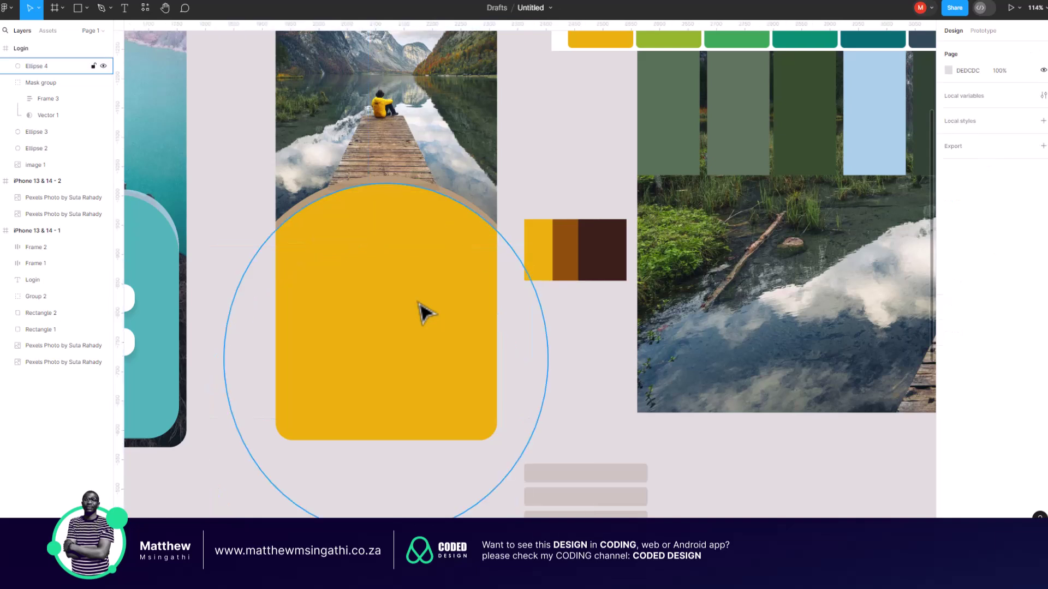
key("ctrl+z")
key("ctrl+z")
key("ctrl+z")
key("ctrl+z")
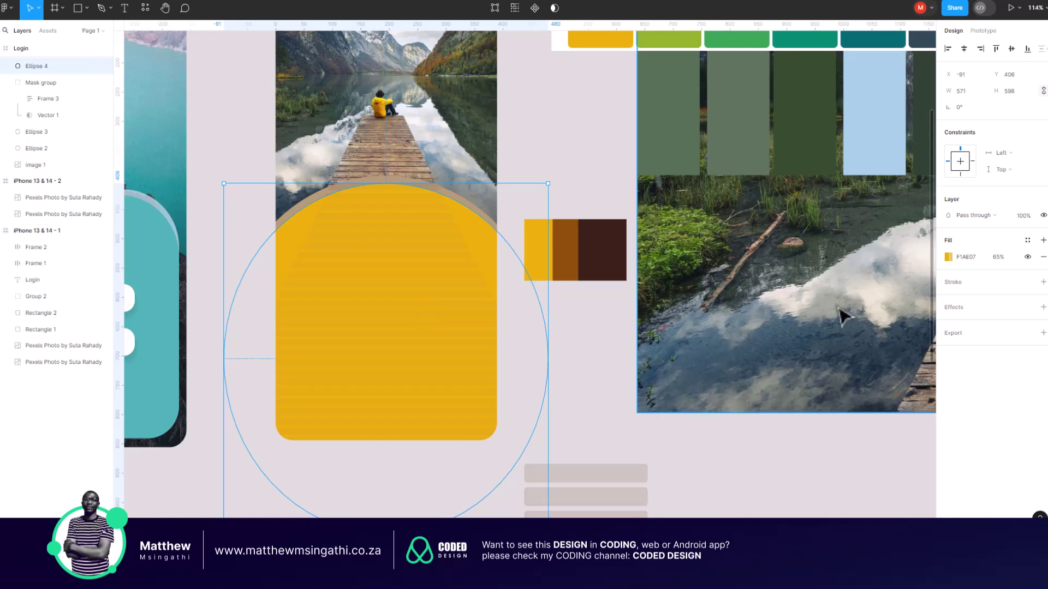
- Try a darker yellow B68E2B and a green 425349 sampled from the lake photo as the top ellipse's fill, undoing each
left_click(950, 256)
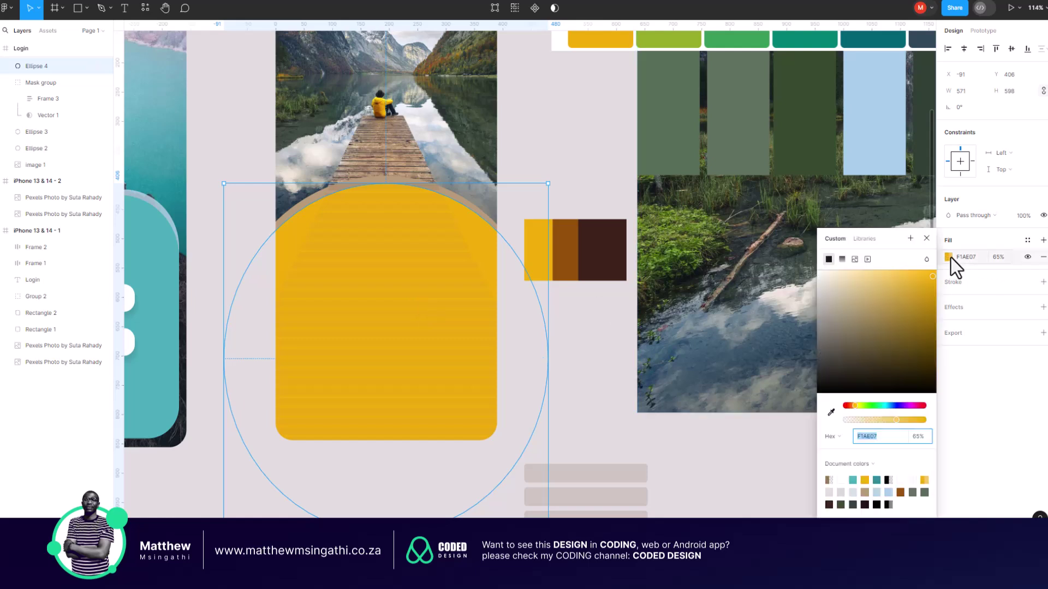
left_click(830, 413)
left_click(908, 306)
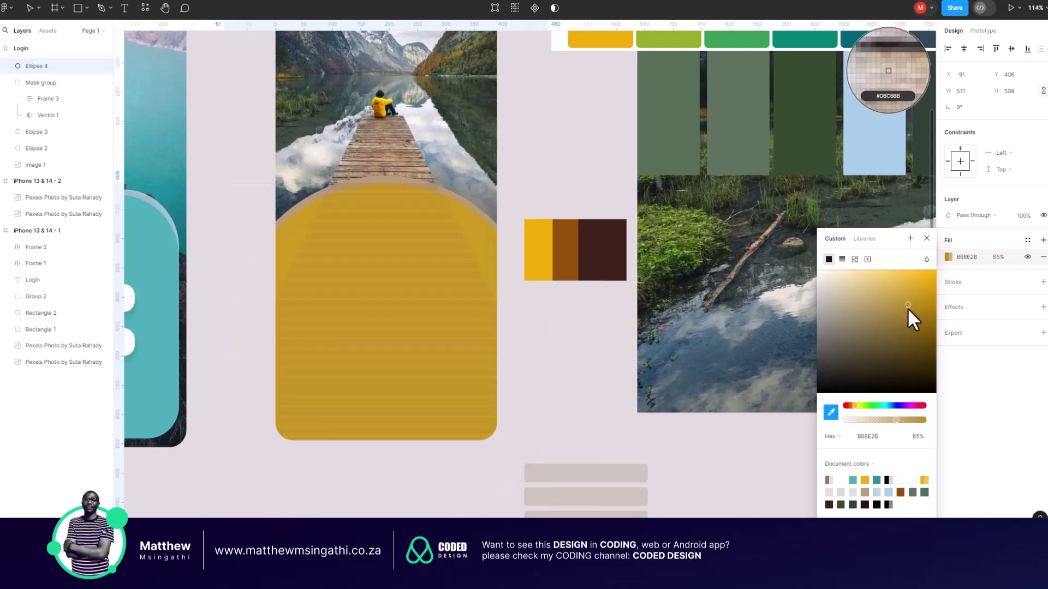
left_click(830, 413)
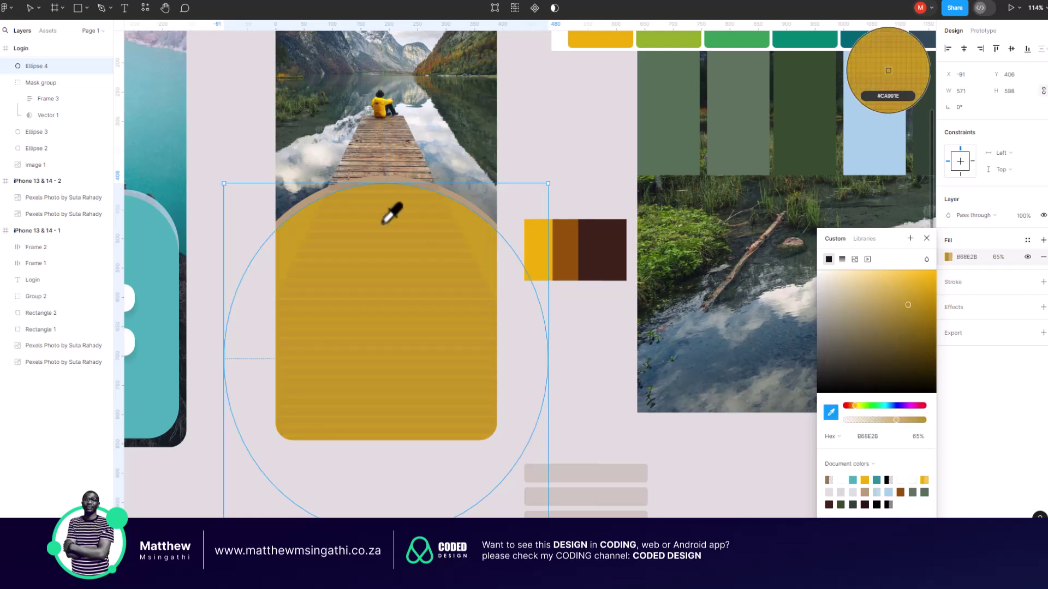
key("ctrl+z")
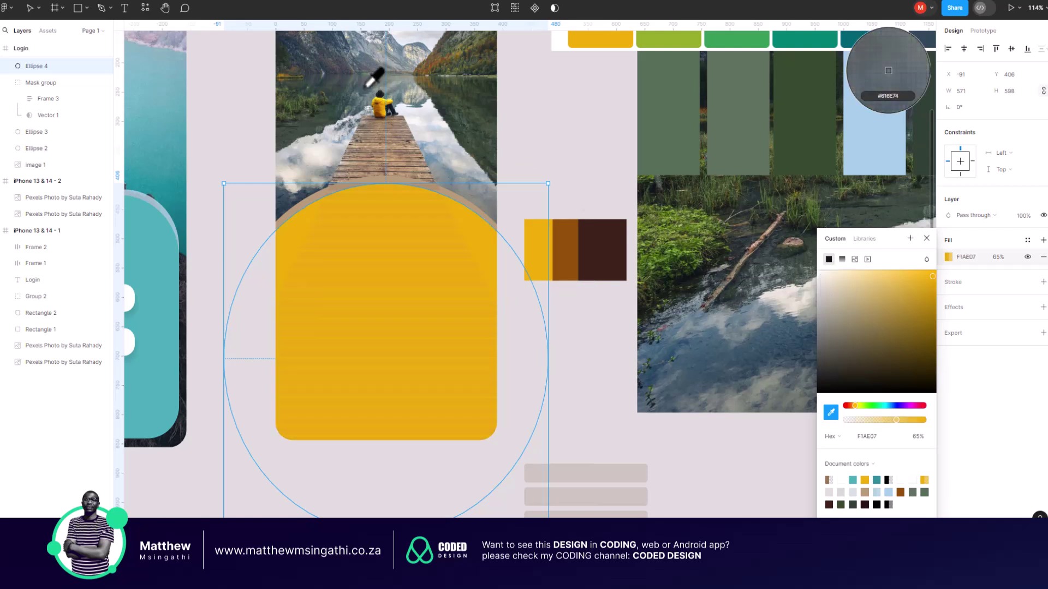
left_click(348, 93)
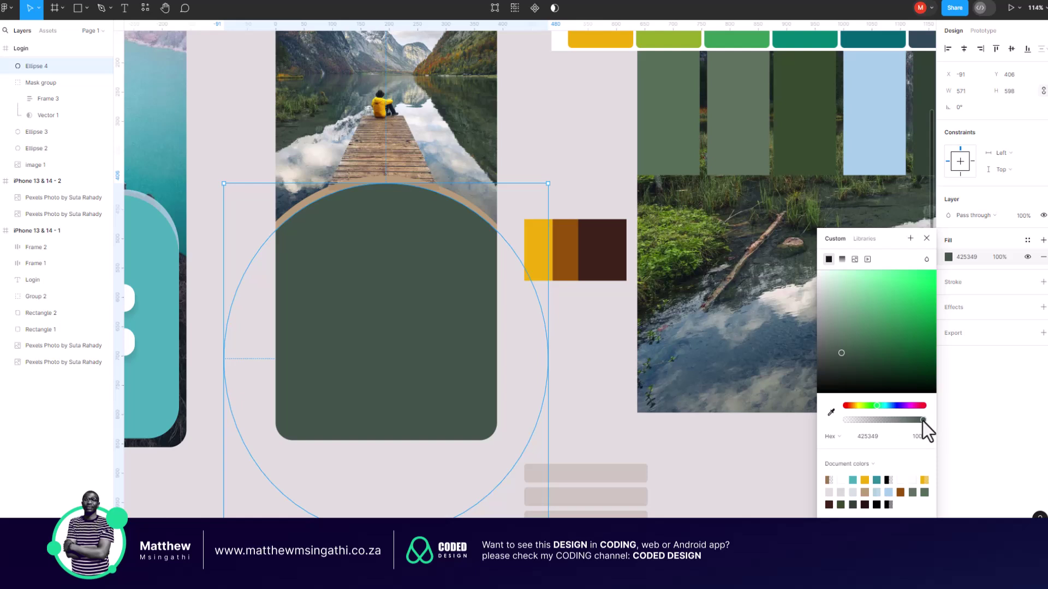
key("ctrl+v")
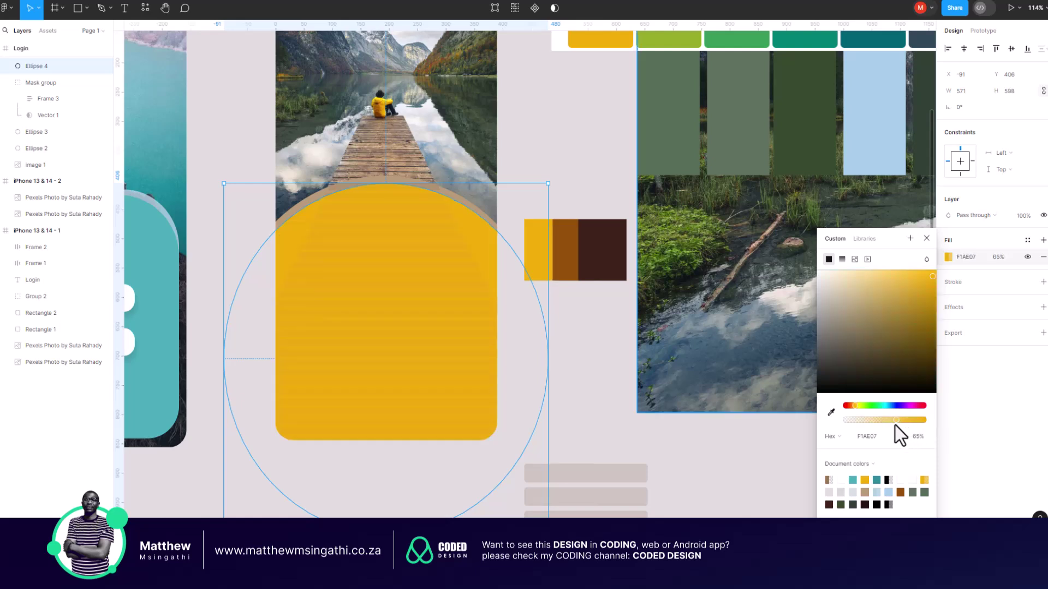
key("Escape")
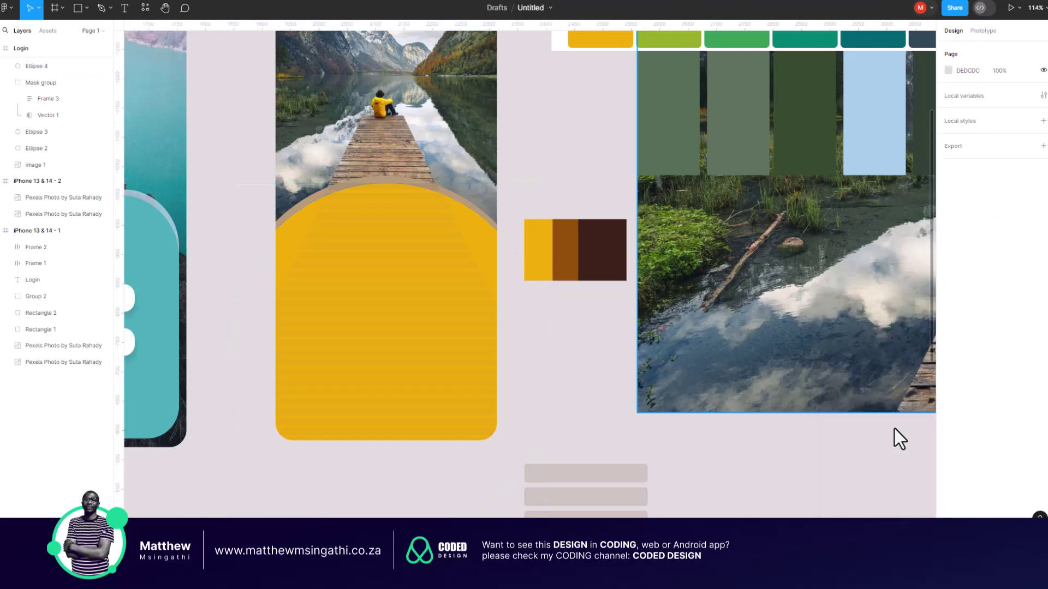
- Raise the top ellipse's fill opacity to 100% for comparison and return it to 65%
left_click(489, 246)
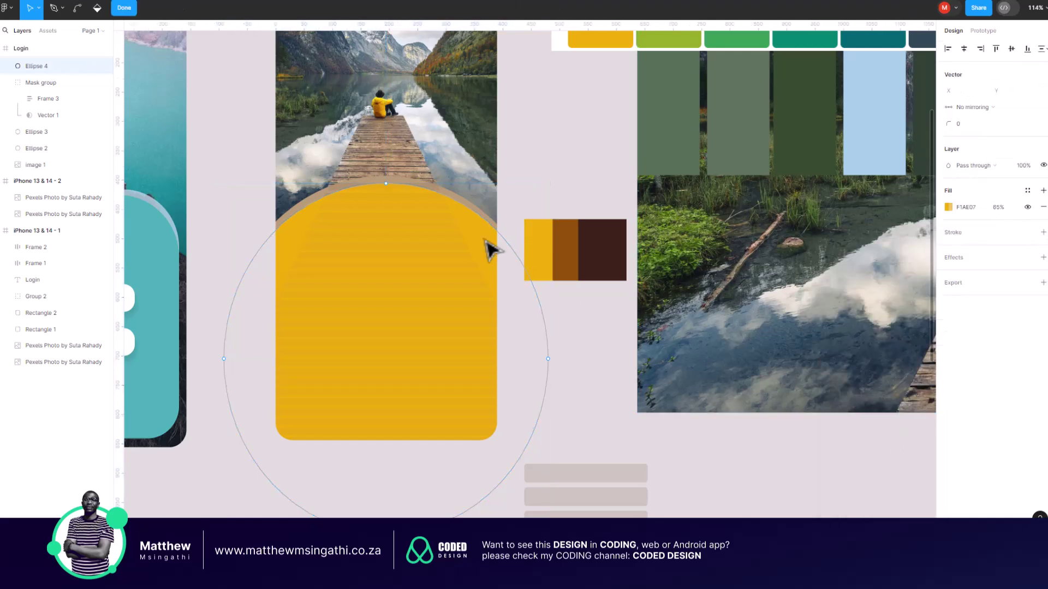
double_click(489, 247)
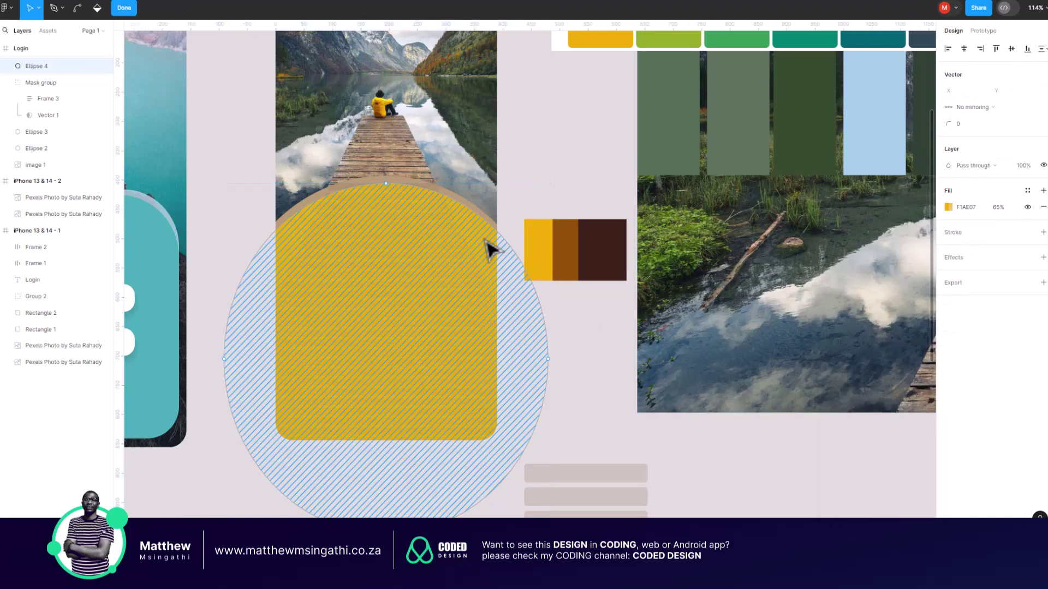
left_click(952, 211)
left_click(952, 212)
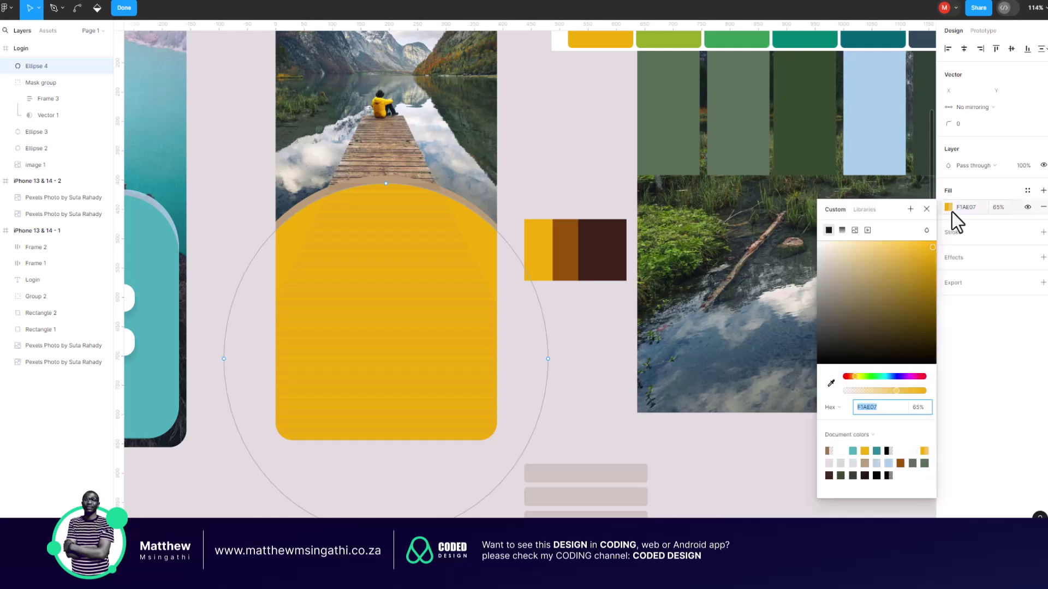
left_click_drag(898, 393, 938, 397)
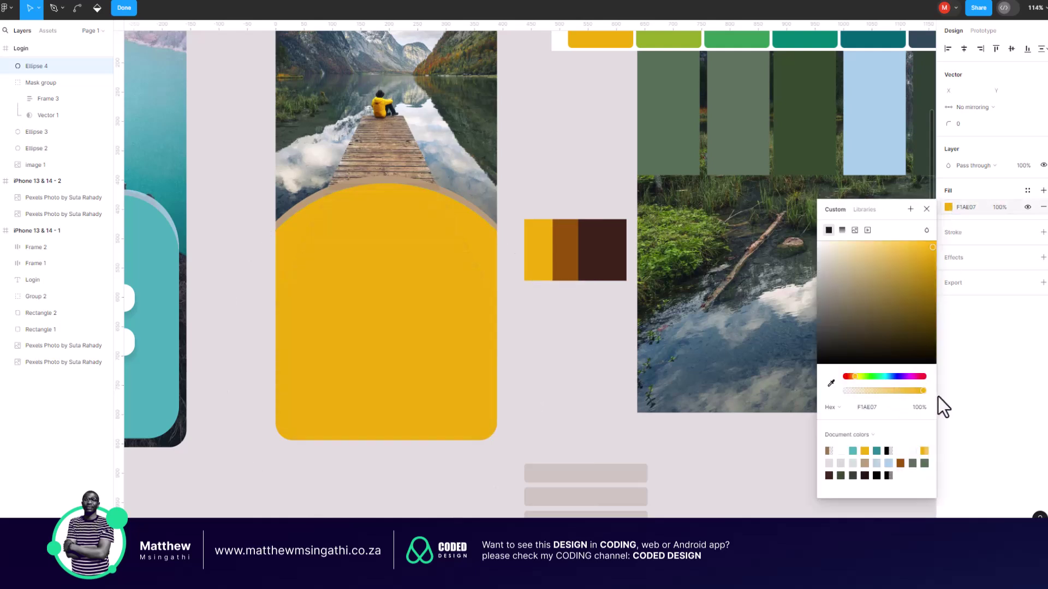
left_click(1004, 206)
type("65")
key("Return")
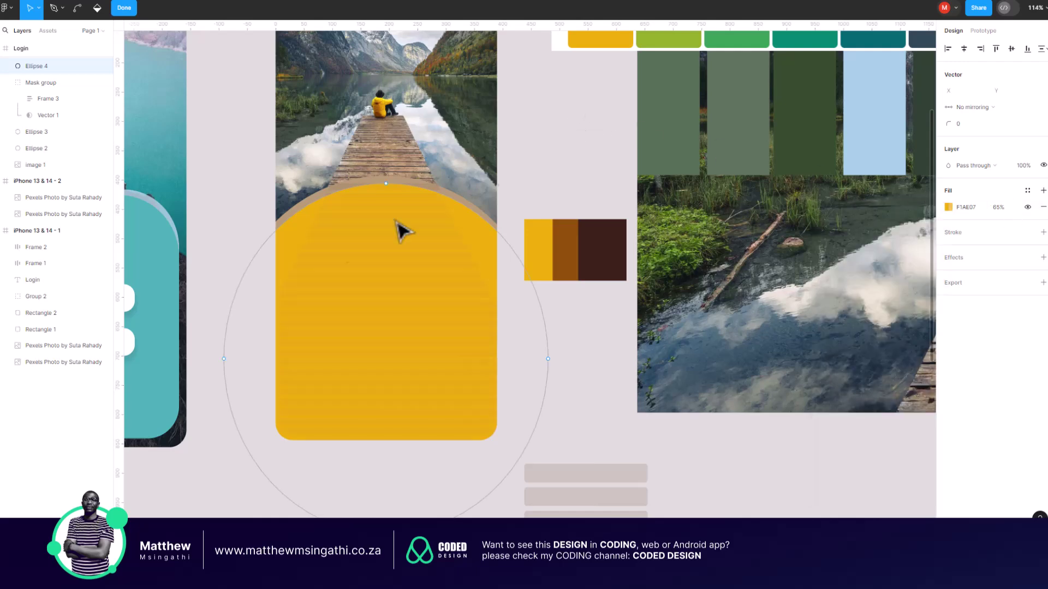
key("Escape")
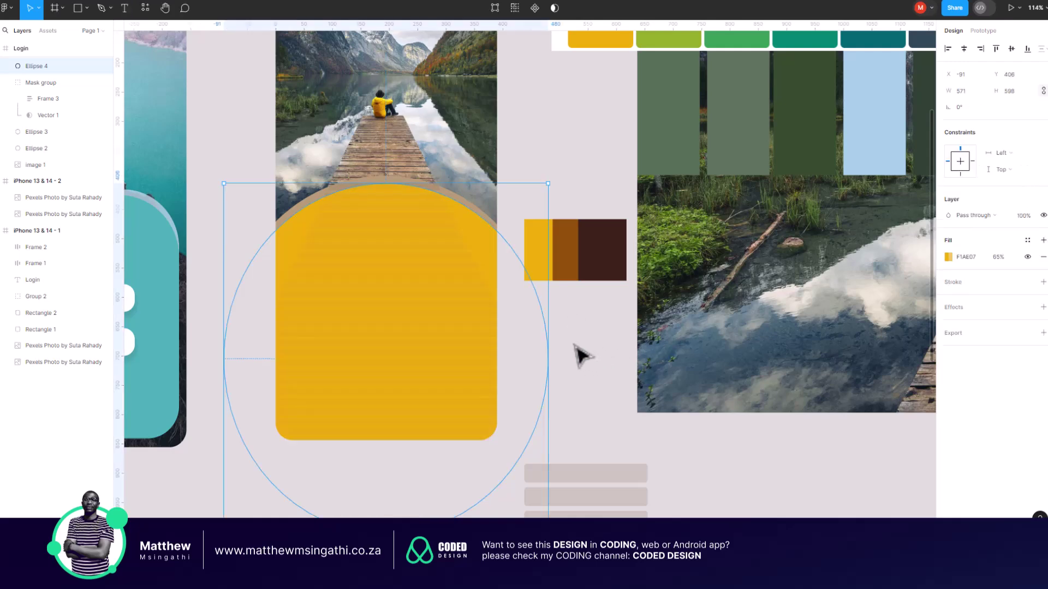
left_click(948, 257)
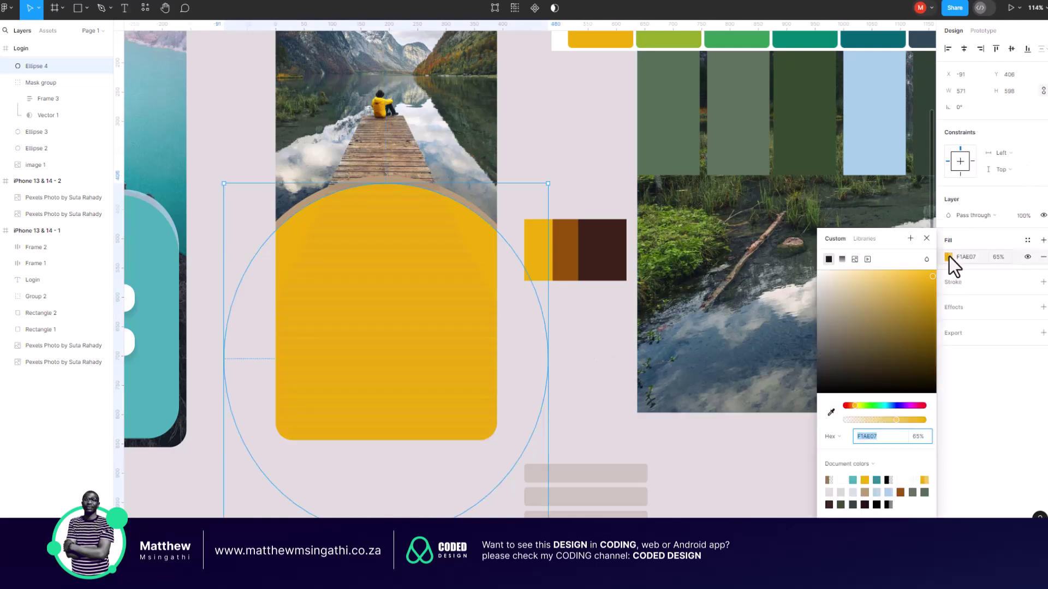
left_click(831, 412)
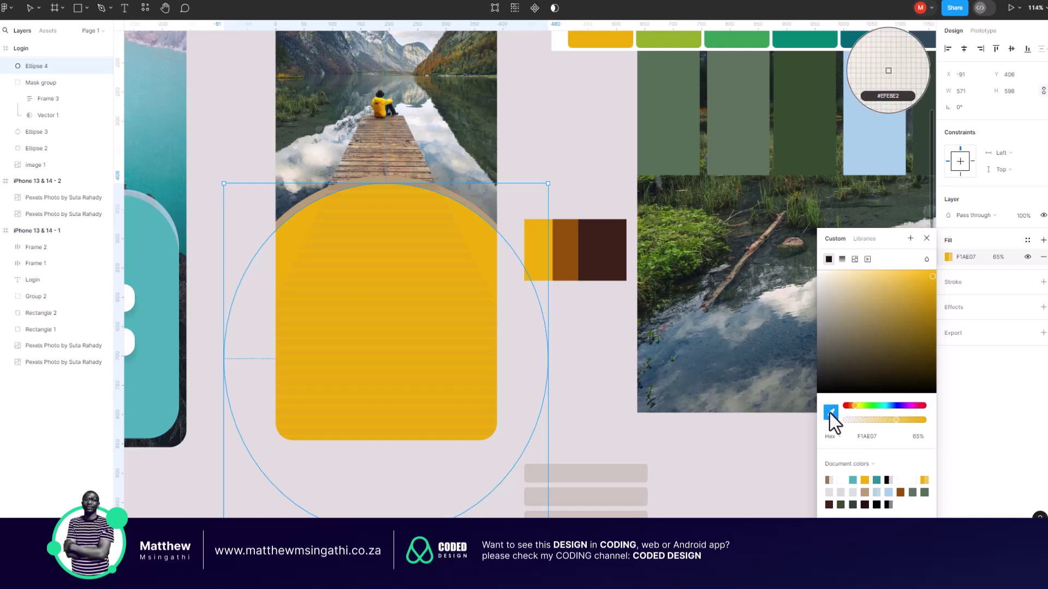
left_click(32, 8)
scroll(217, 159, "down", 5)
left_click(495, 339)
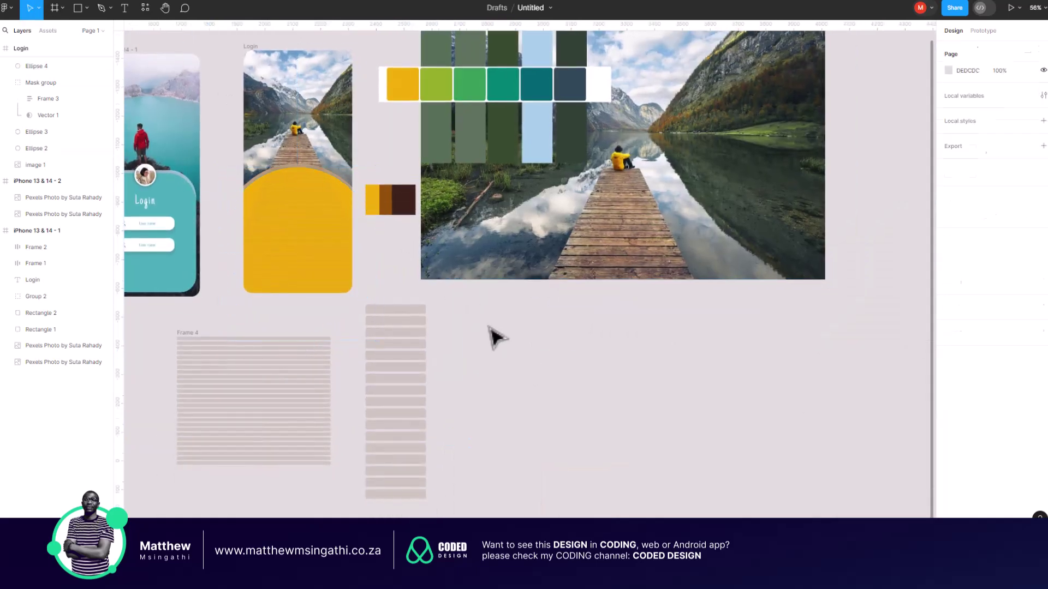
scroll(295, 130, "up", 2)
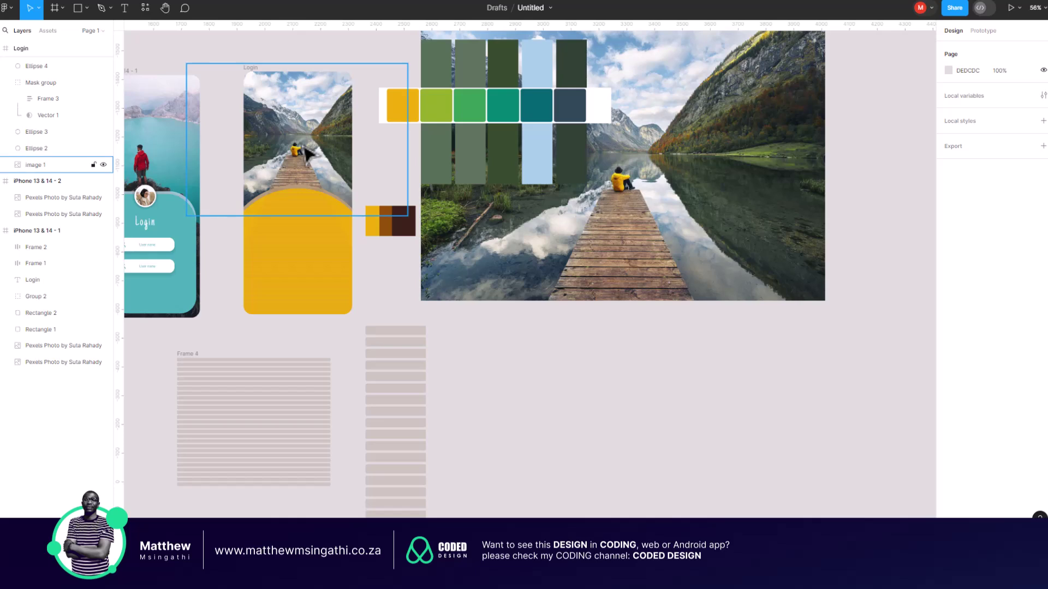
- Enlarge the lake photo in the Login frame to 1149 × 766 and position it at X -391, Y -123
scroll(307, 155, "up", 2)
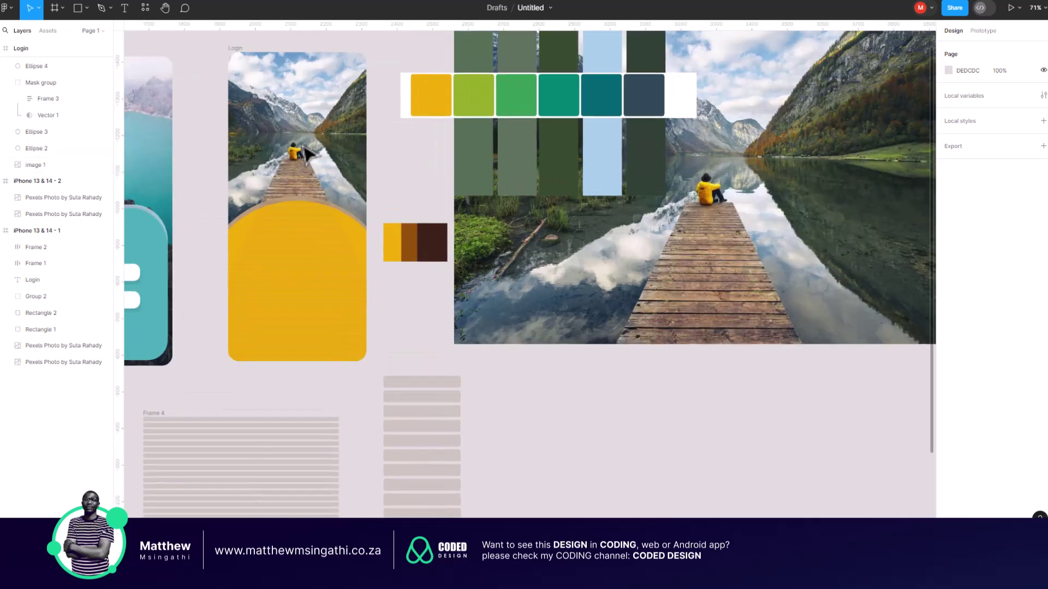
scroll(308, 155, "left", 5)
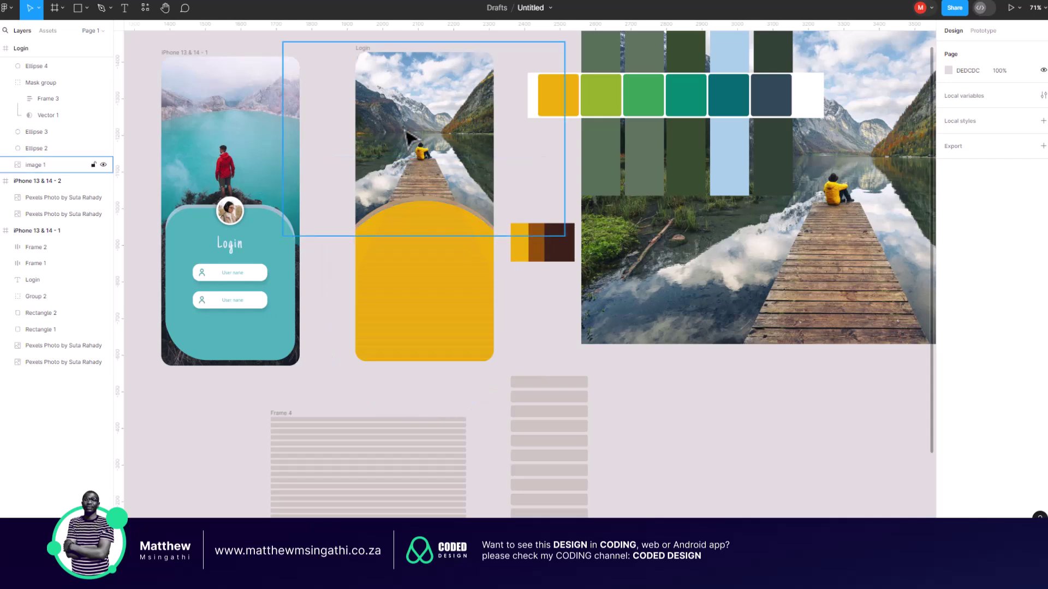
left_click(346, 197)
left_click_drag(282, 235, 157, 322)
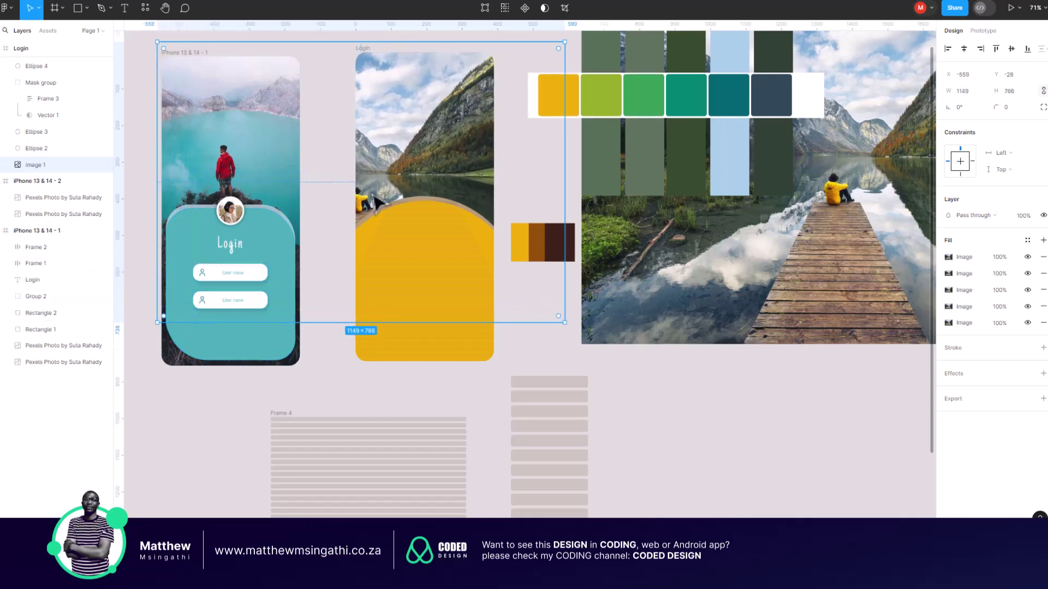
left_click_drag(392, 174, 447, 142)
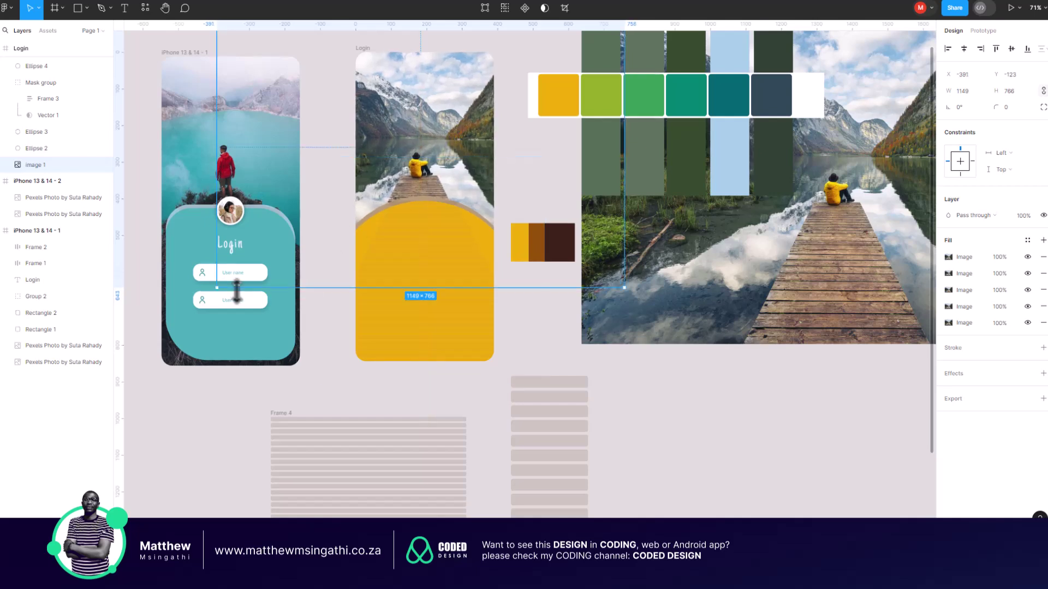
- Enlarge the Login frame's lake photo to 1366 × 911 and reposition it at X -476, Y -366
left_click_drag(217, 286, 144, 339)
left_click_drag(318, 276, 365, 216)
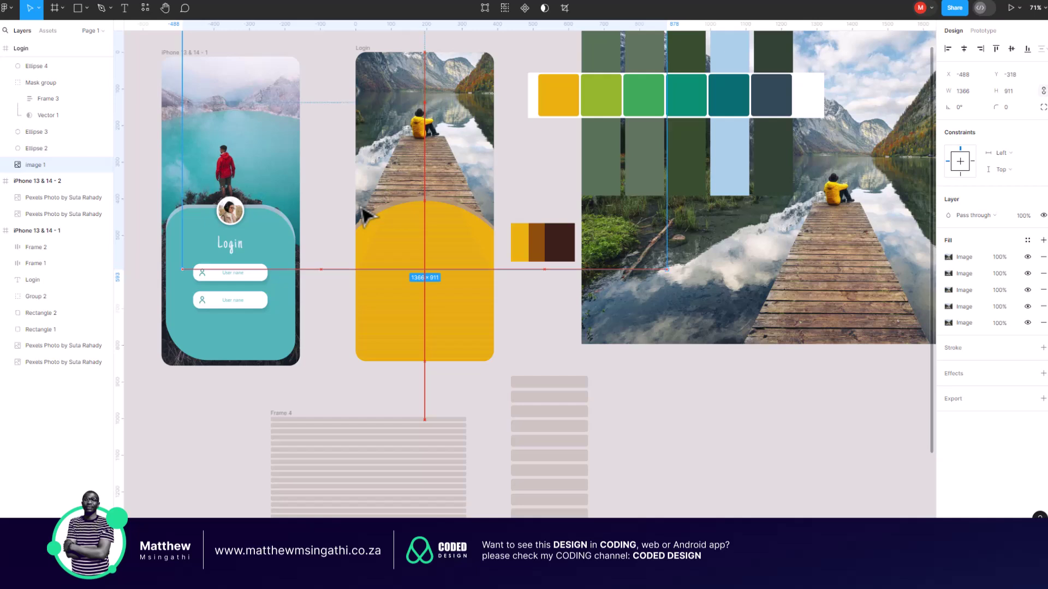
left_click_drag(365, 211, 365, 195)
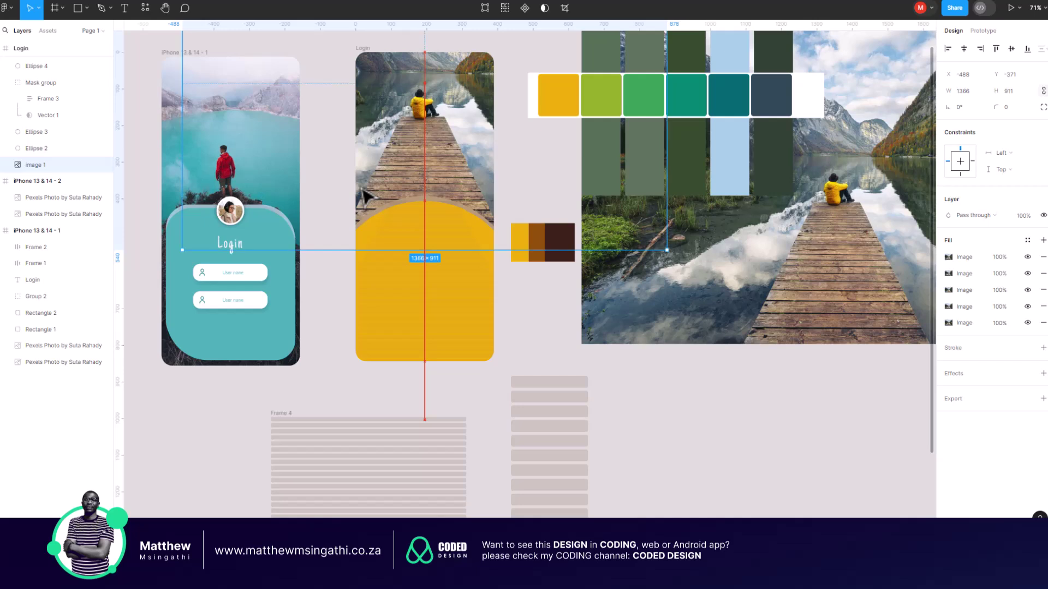
left_click_drag(365, 195, 369, 199)
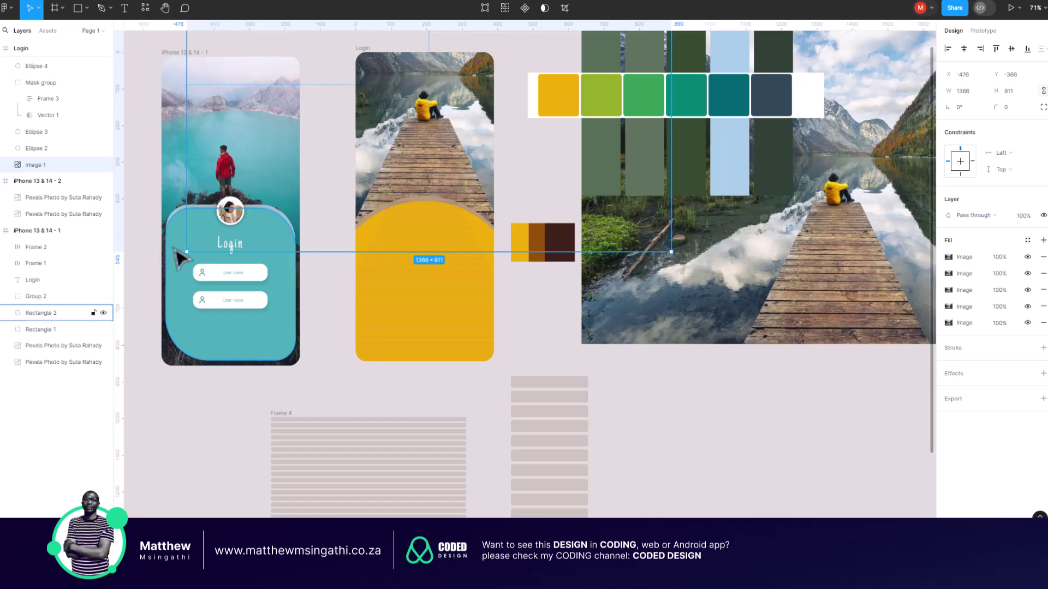
- Scale the Login frame's lake photo up to 1495 × 997 and place it at X -530, Y -432
left_click_drag(185, 249, 141, 282)
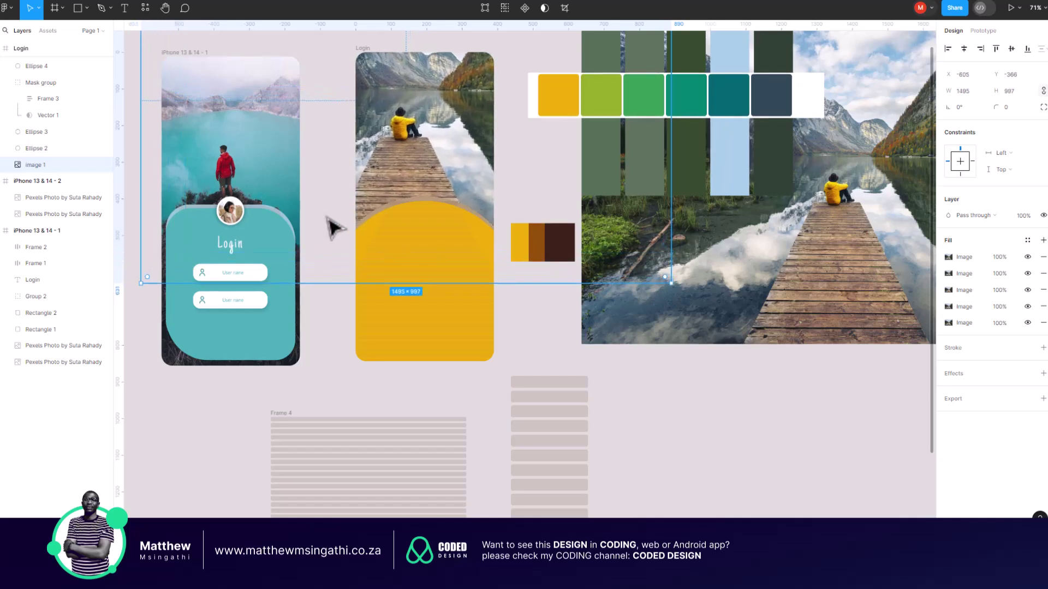
left_click_drag(336, 213, 349, 191)
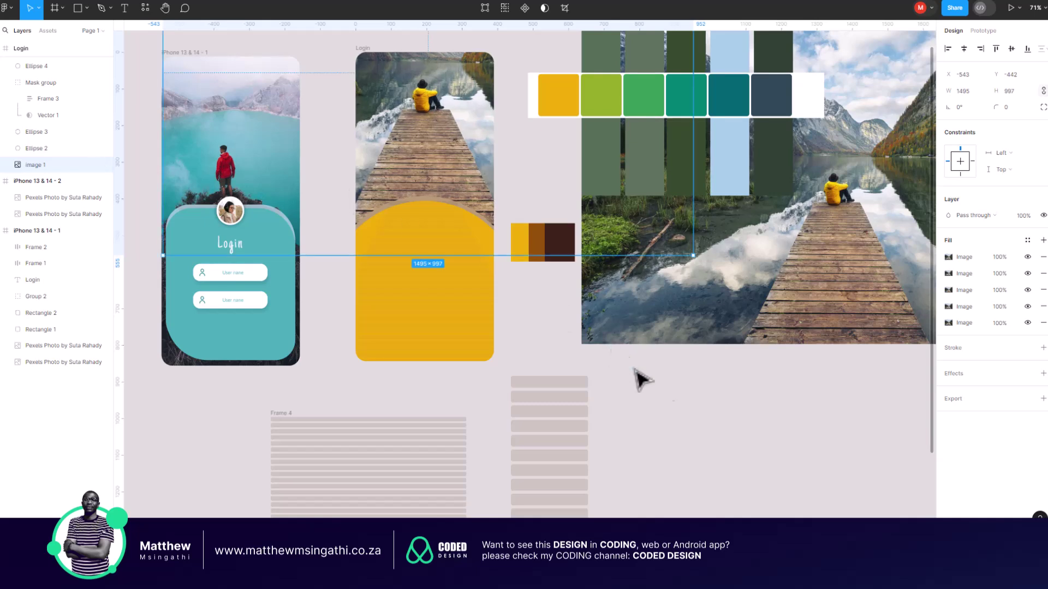
left_click(661, 402)
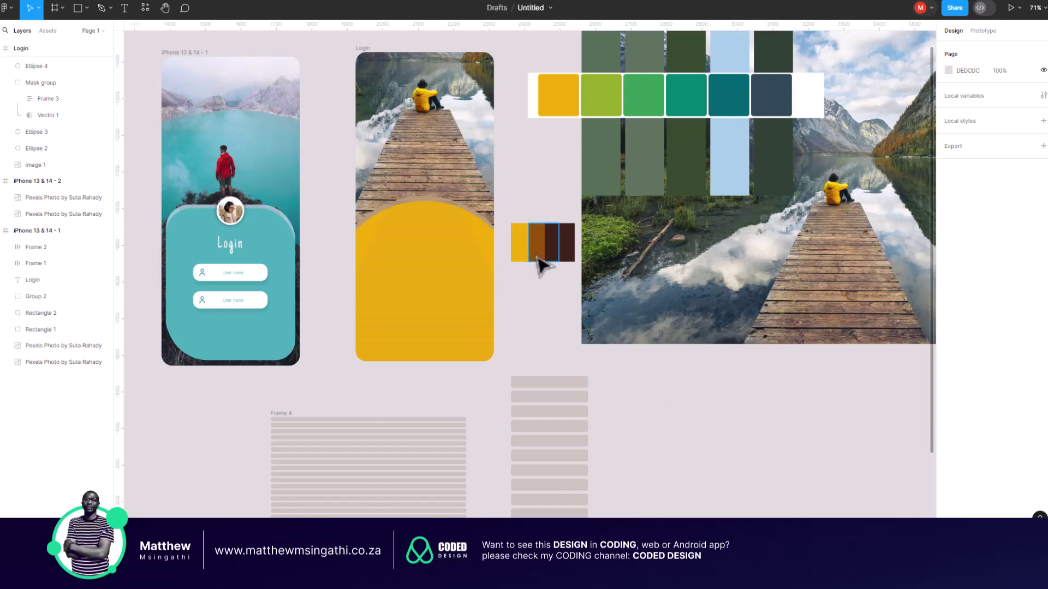
left_click_drag(460, 134, 466, 136)
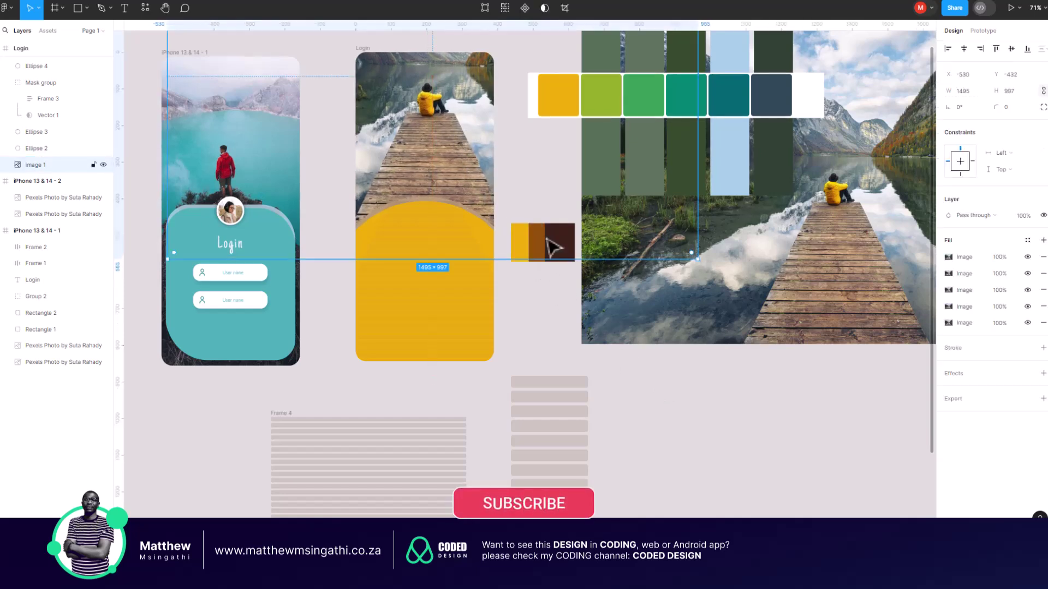
left_click(654, 390)
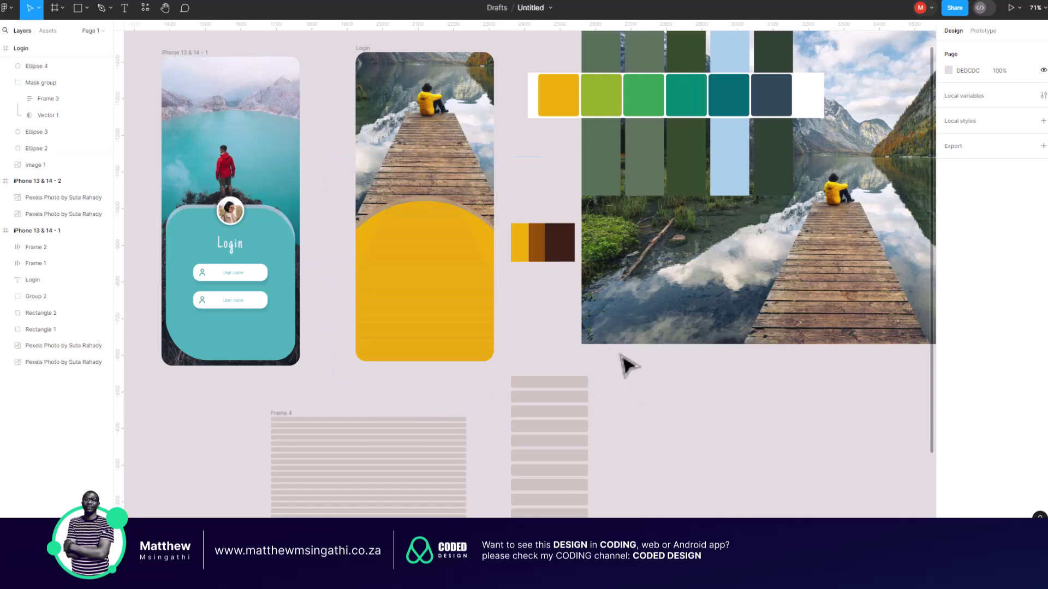
double_click(422, 287)
left_click(568, 351)
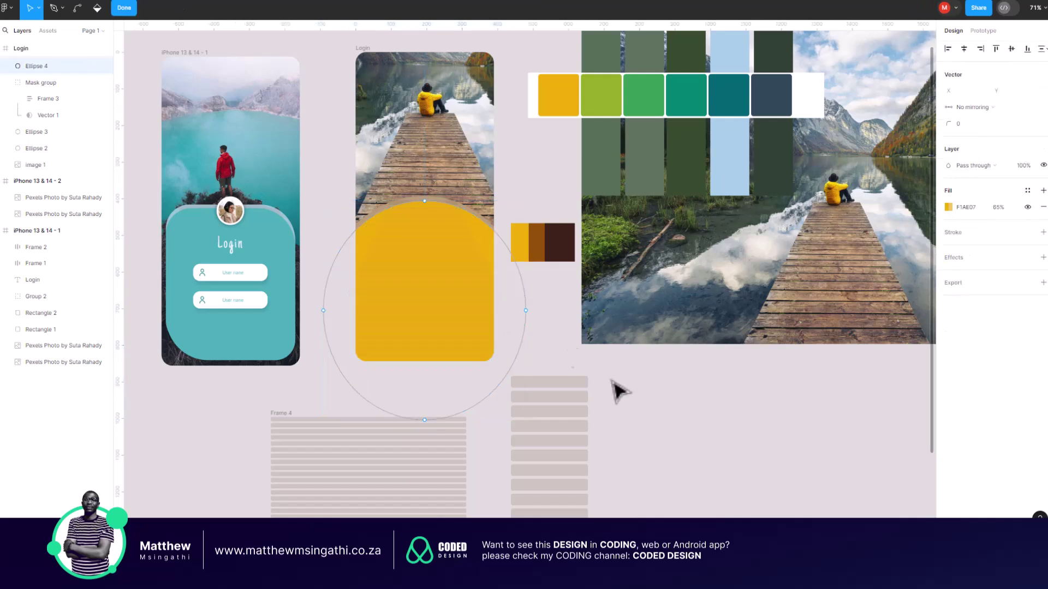
left_click(425, 382)
left_click(611, 395)
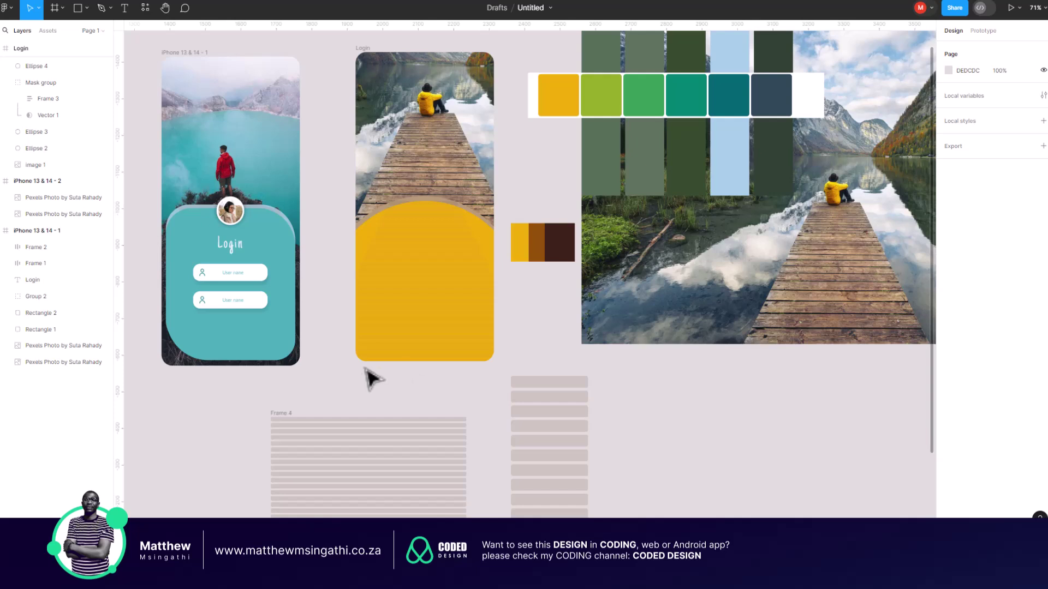
- Cut the translucent top ellipse from the Login frame to expose the plank stripes beneath it
left_click(386, 293)
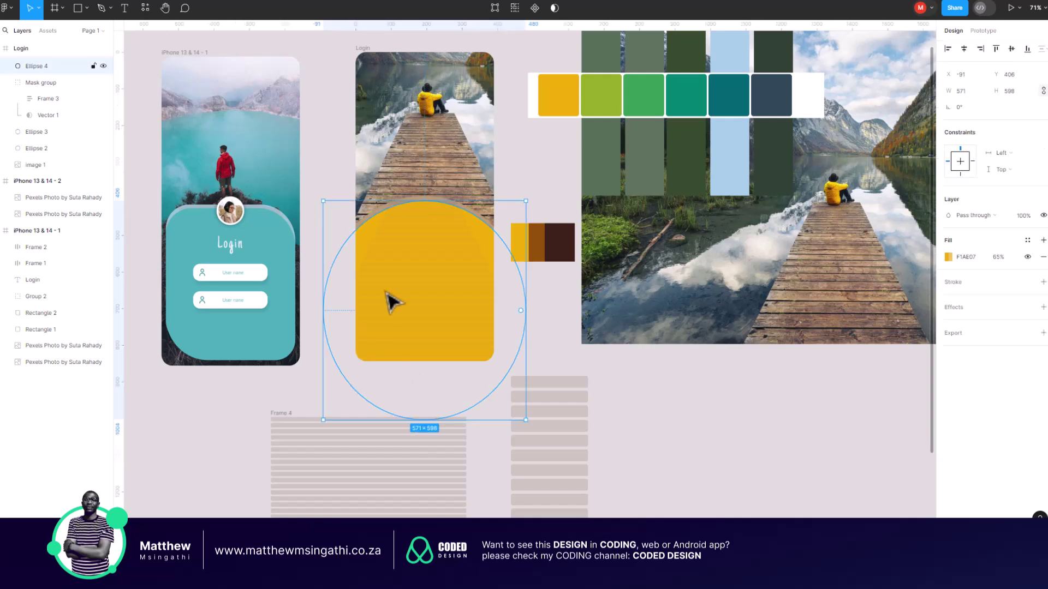
key("Delete")
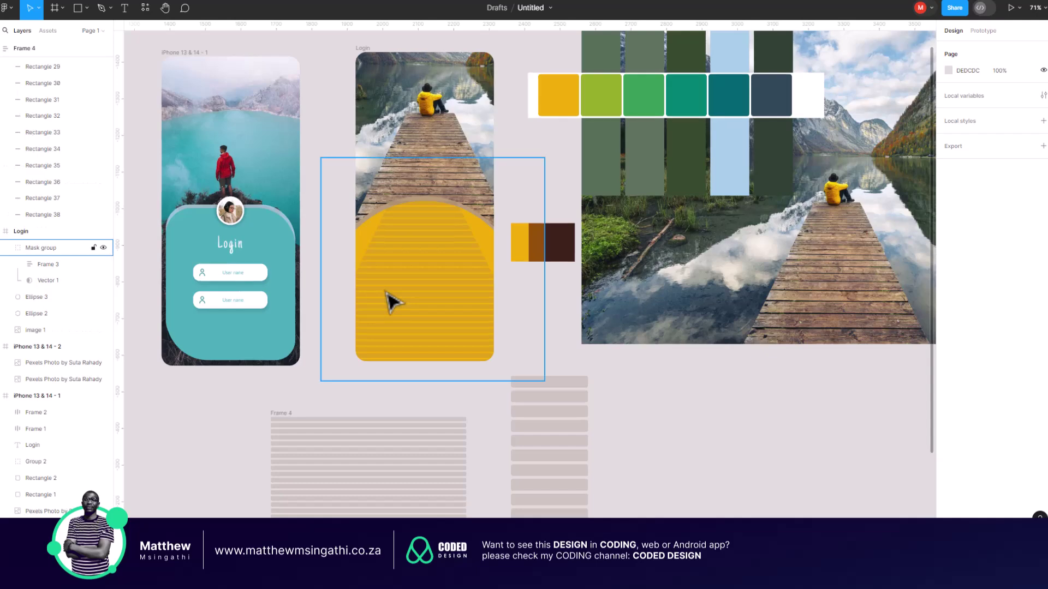
scroll(436, 281, "up", 3)
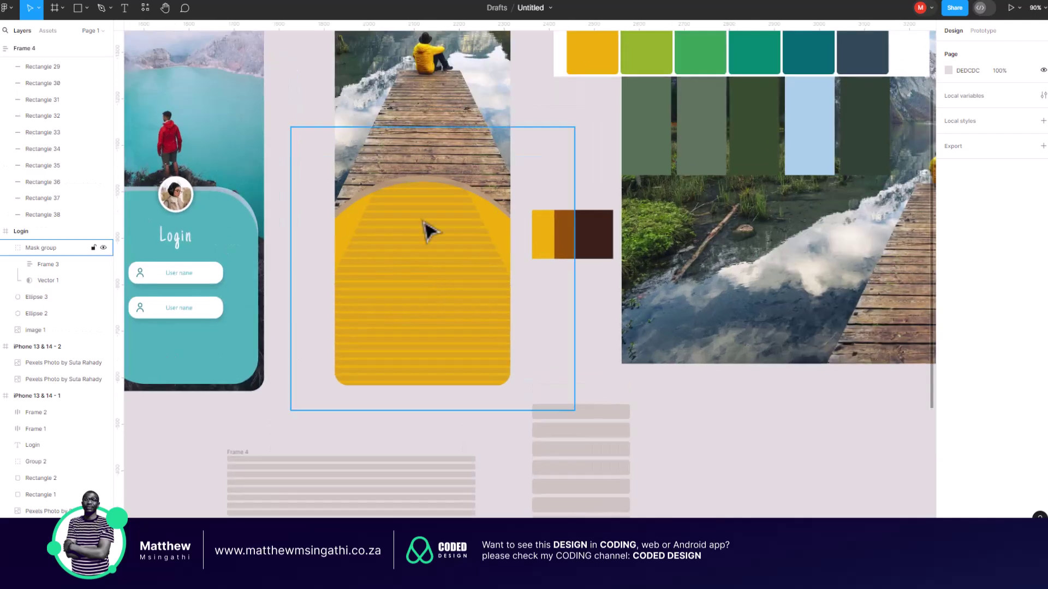
left_click(428, 230)
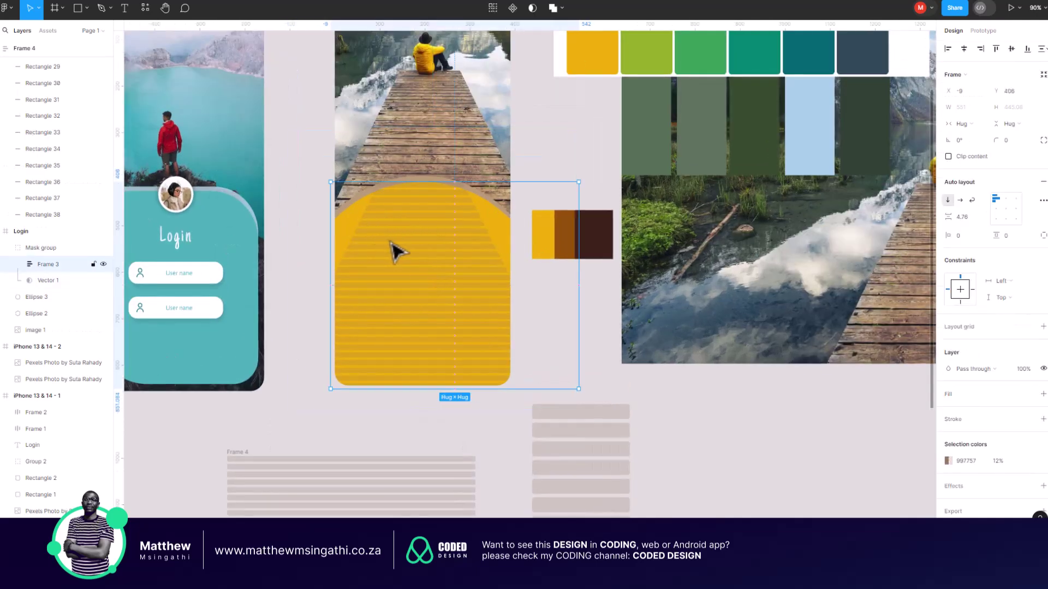
left_click_drag(396, 256, 407, 322)
key("ctrl+z")
- Widen the plank stripes' mask shape, Vector 1, on both sides to about 952 wide so the stripes span the whole yellow panel
left_click(43, 281)
double_click(42, 282)
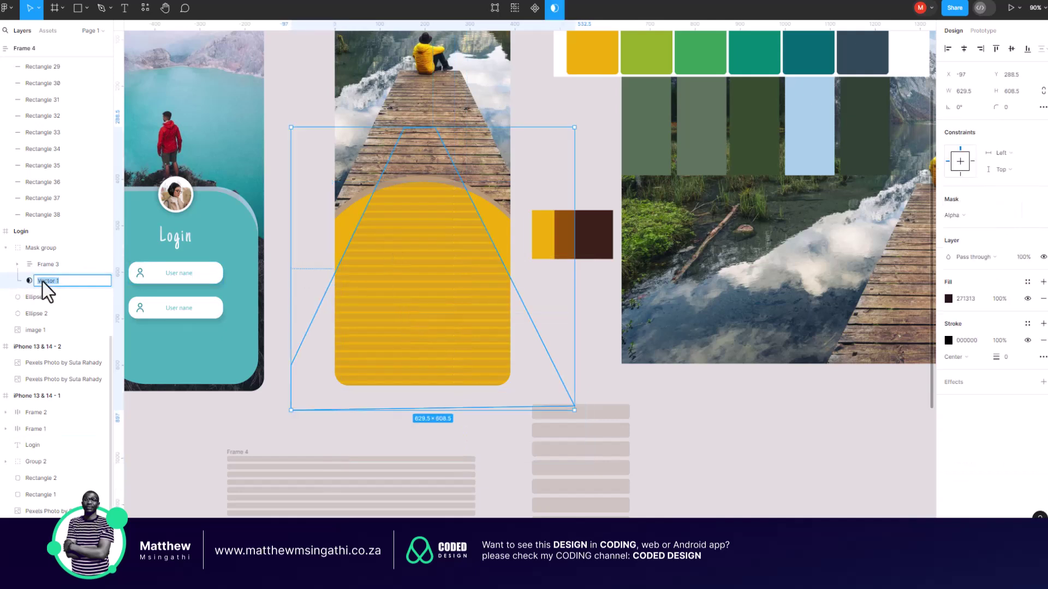
left_click_drag(288, 183, 250, 183)
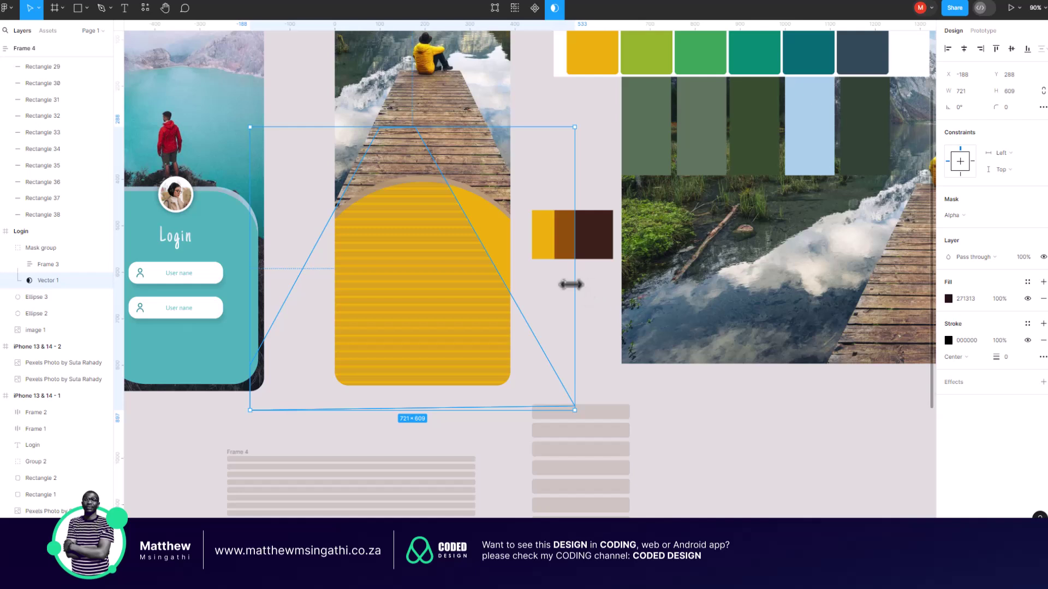
left_click_drag(574, 285, 654, 252)
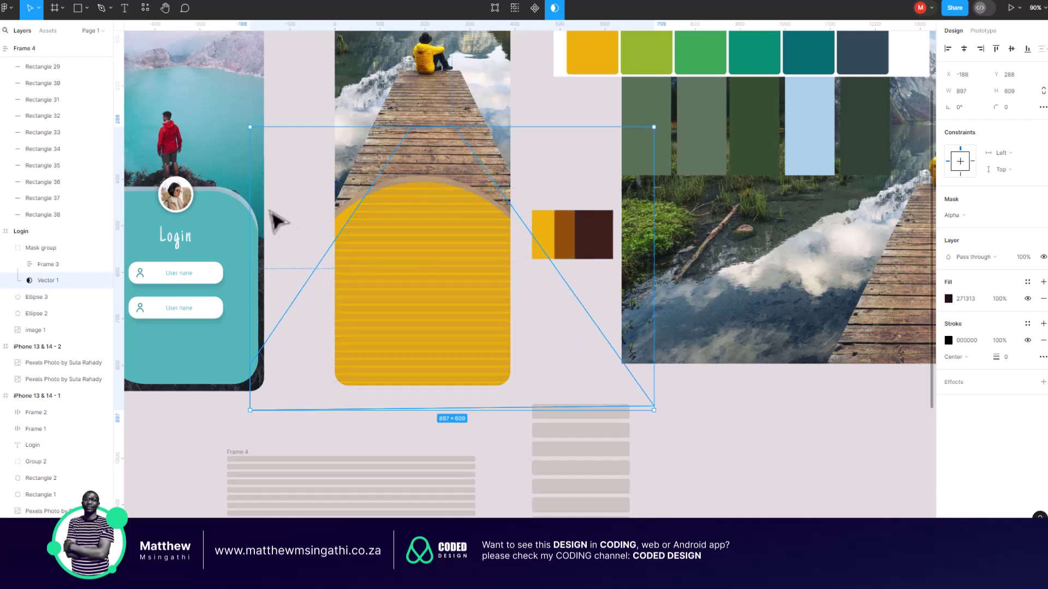
left_click_drag(250, 190, 224, 170)
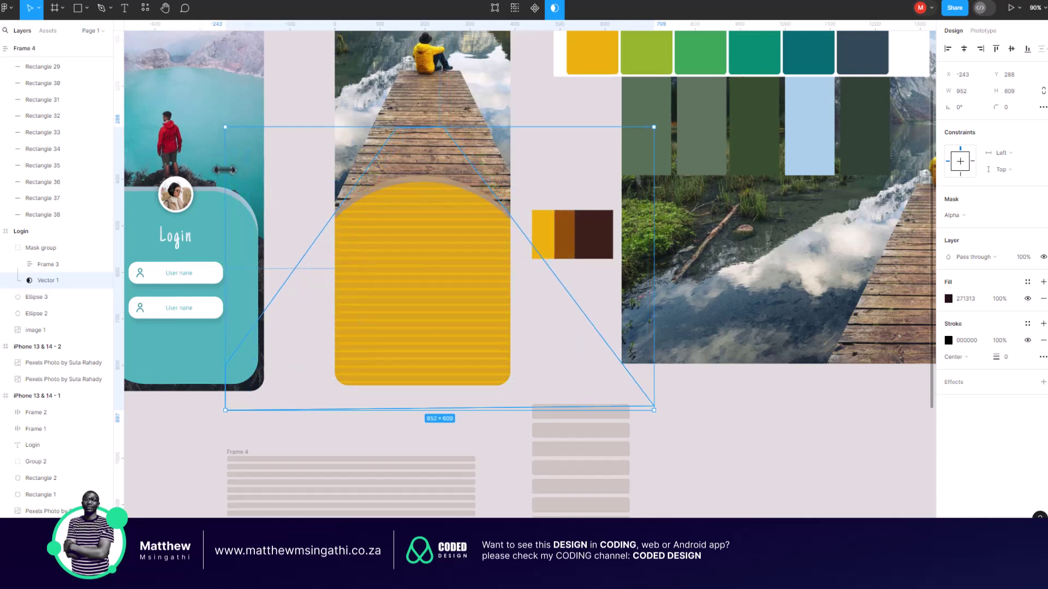
left_click(302, 86)
scroll(409, 194, "up", 4)
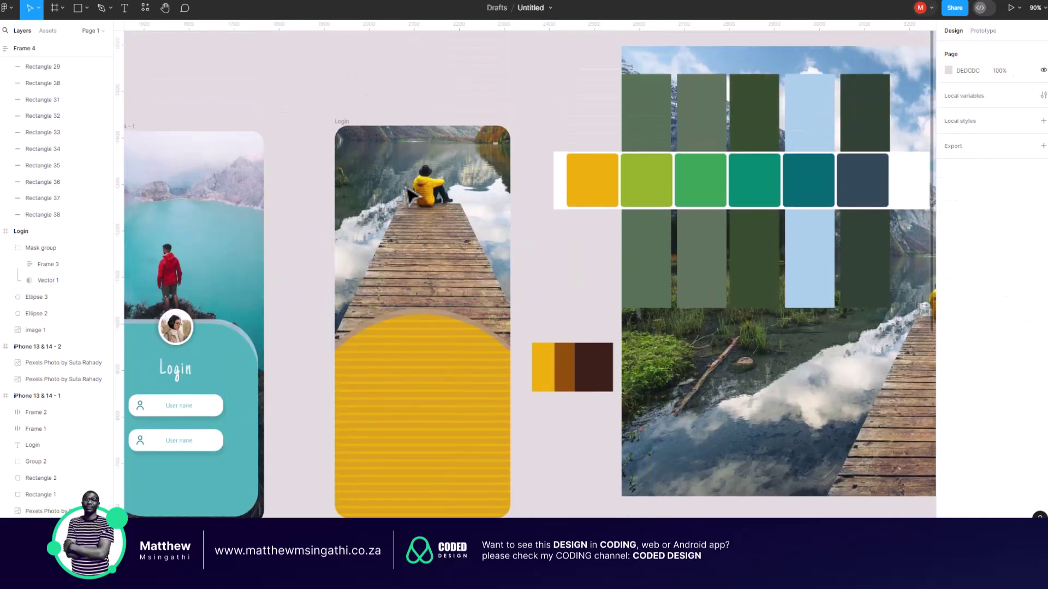
scroll(409, 194, "down", 2)
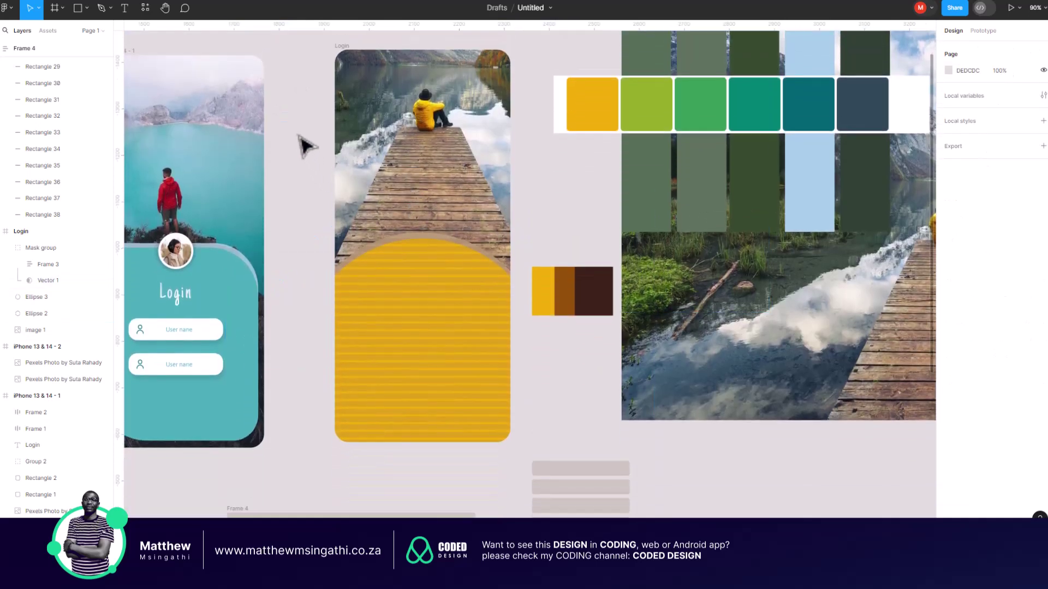
- Paste the cut ellipse back into the Login frame and align it over the yellow panel at X -89, Y 406
key("ctrl+v")
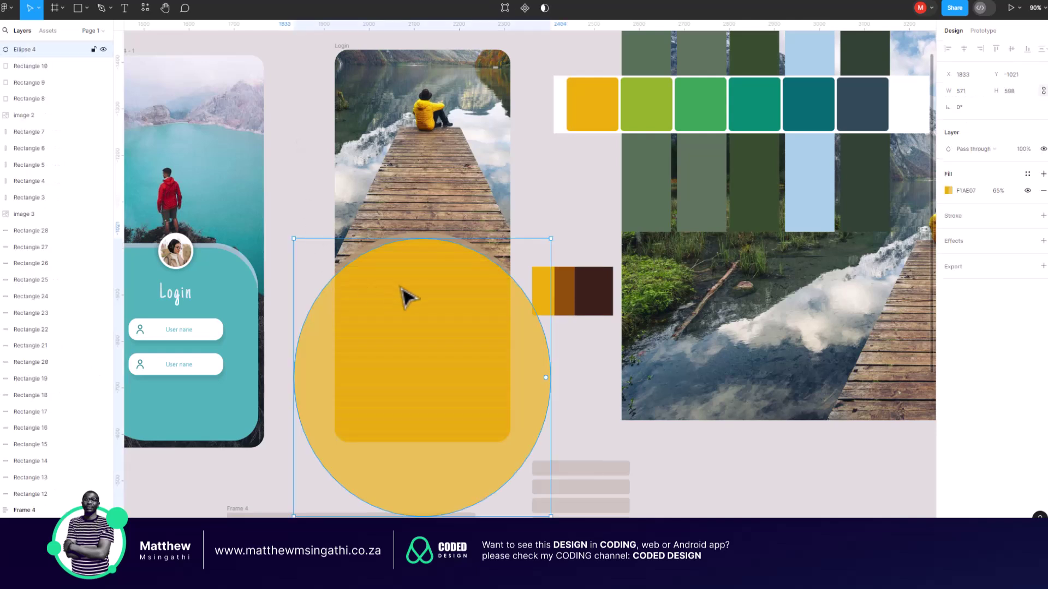
left_click_drag(428, 321, 407, 255)
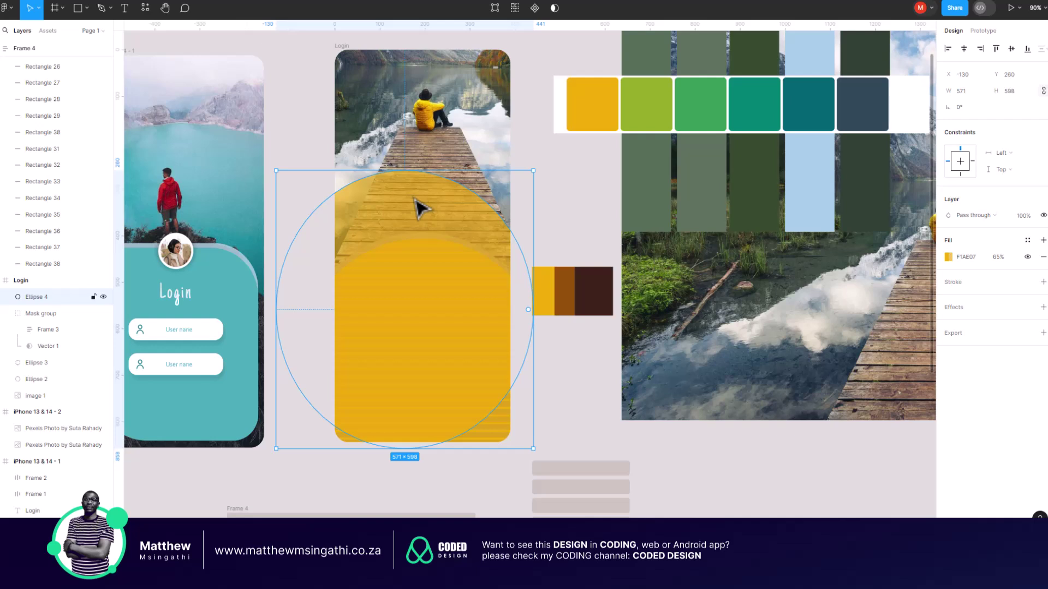
scroll(411, 215, "up", 2)
left_click_drag(410, 213, 440, 264)
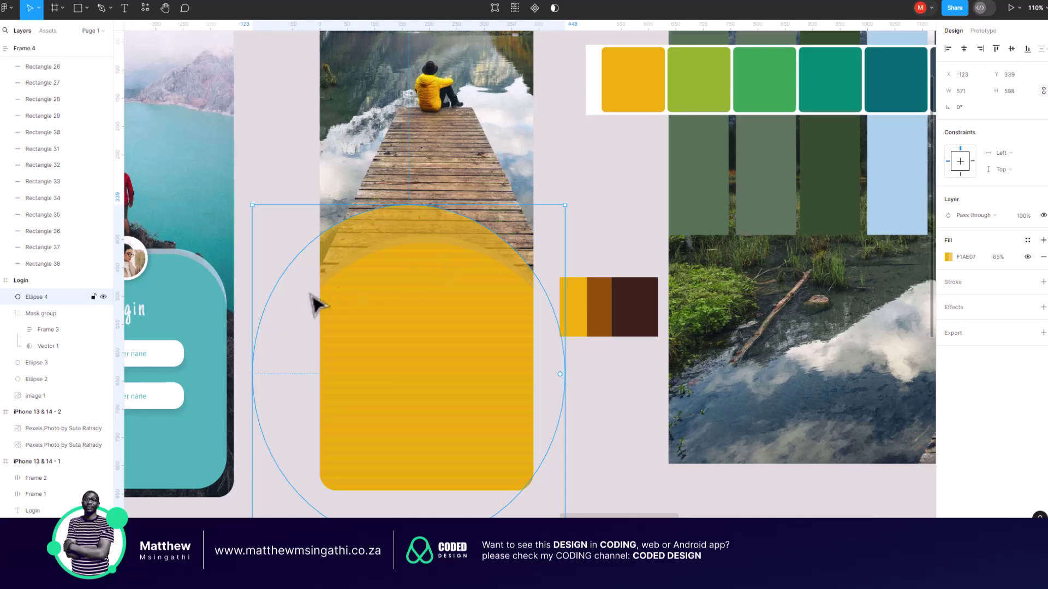
scroll(460, 290, "up", 5)
left_click_drag(375, 158, 414, 239)
scroll(414, 240, "down", 6)
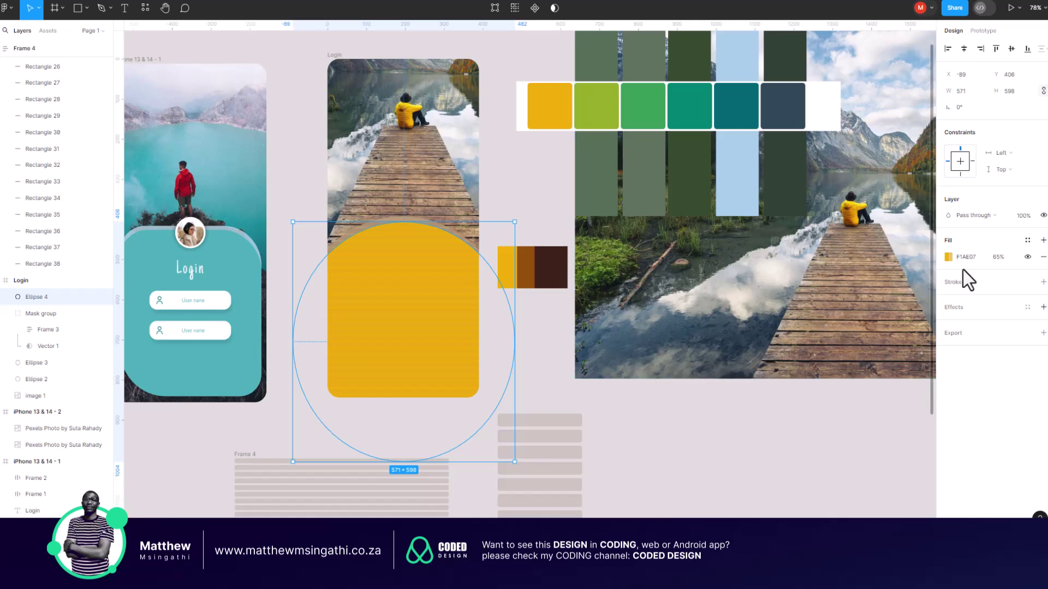
- Recolour the top ellipse with a sampled brown AA8465 and lower its fill opacity to 50%
left_click(948, 257)
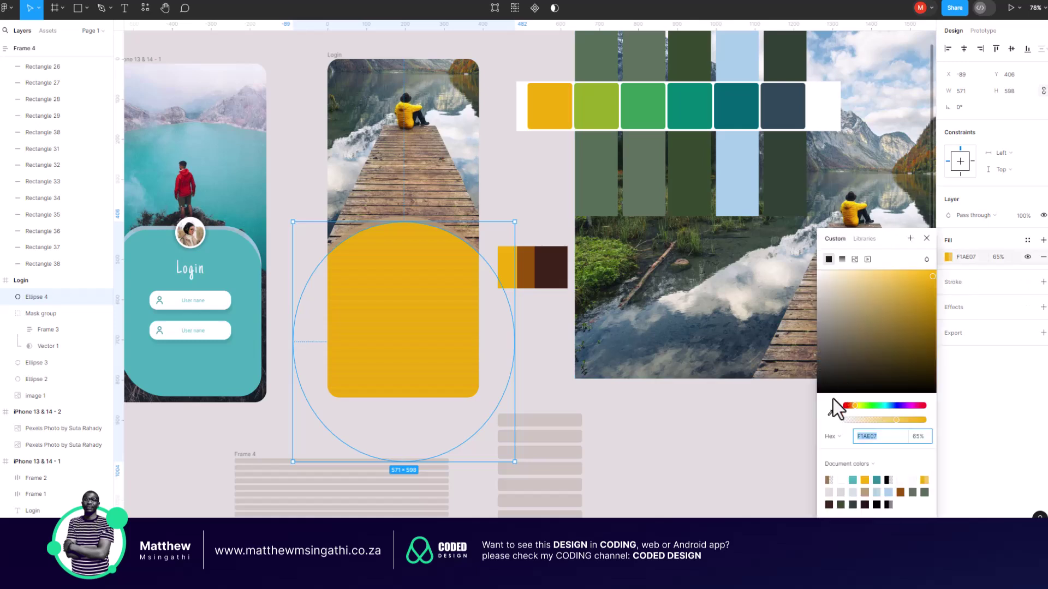
left_click(830, 414)
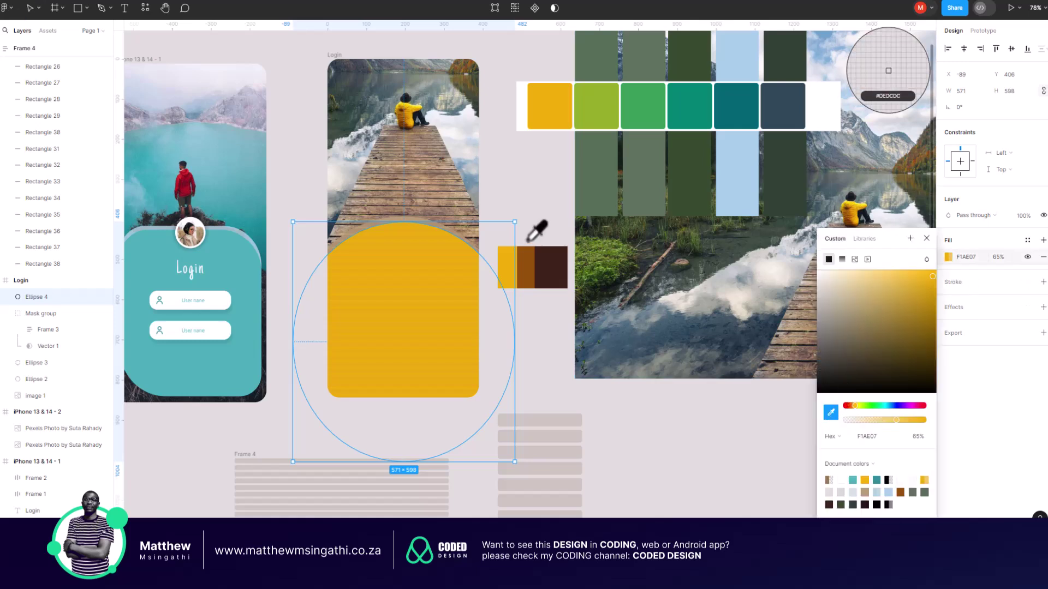
left_click(888, 71)
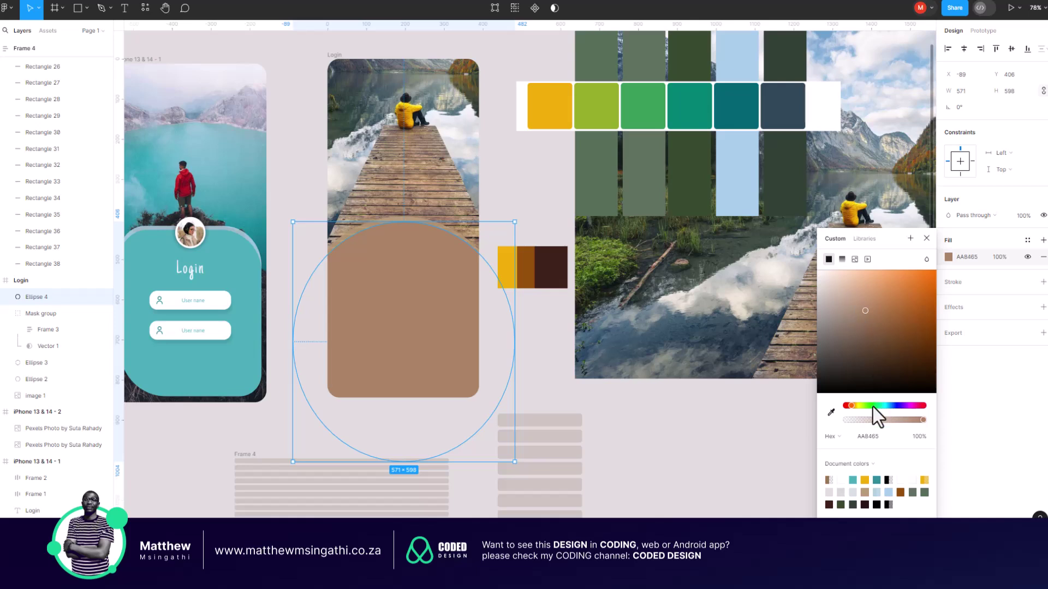
mouse_move(921, 422)
left_mouse_down()
mouse_move(836, 421)
mouse_move(934, 436)
left_mouse_up()
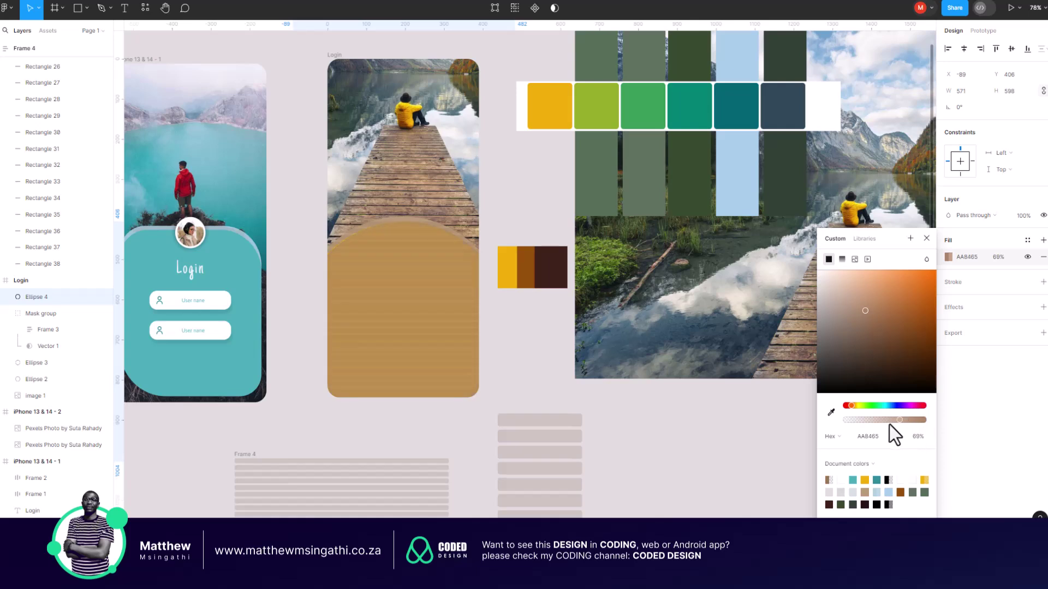
left_click_drag(884, 431, 909, 431)
left_click(611, 410)
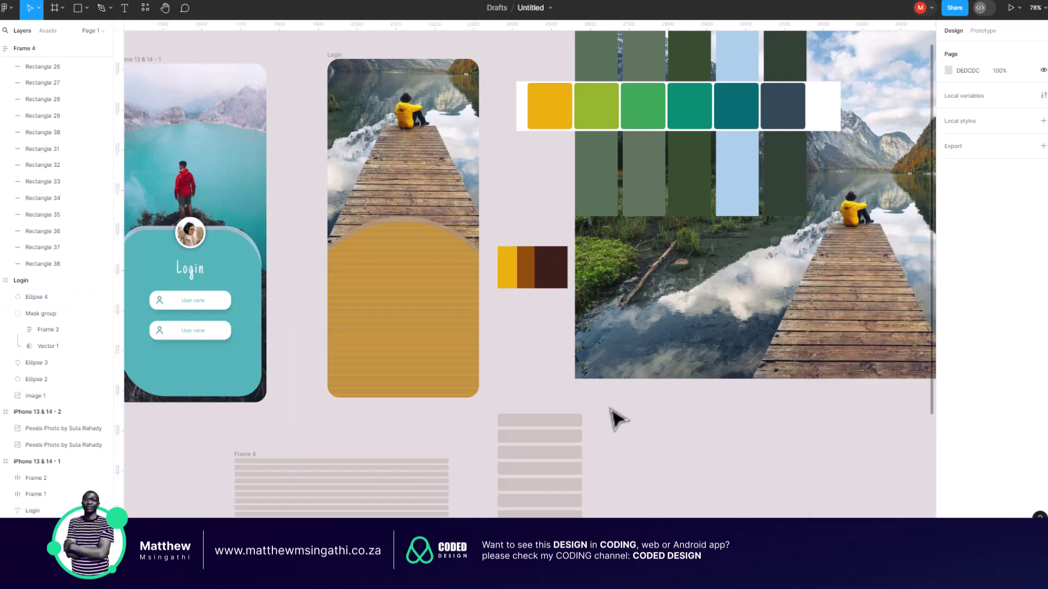
double_click(480, 370)
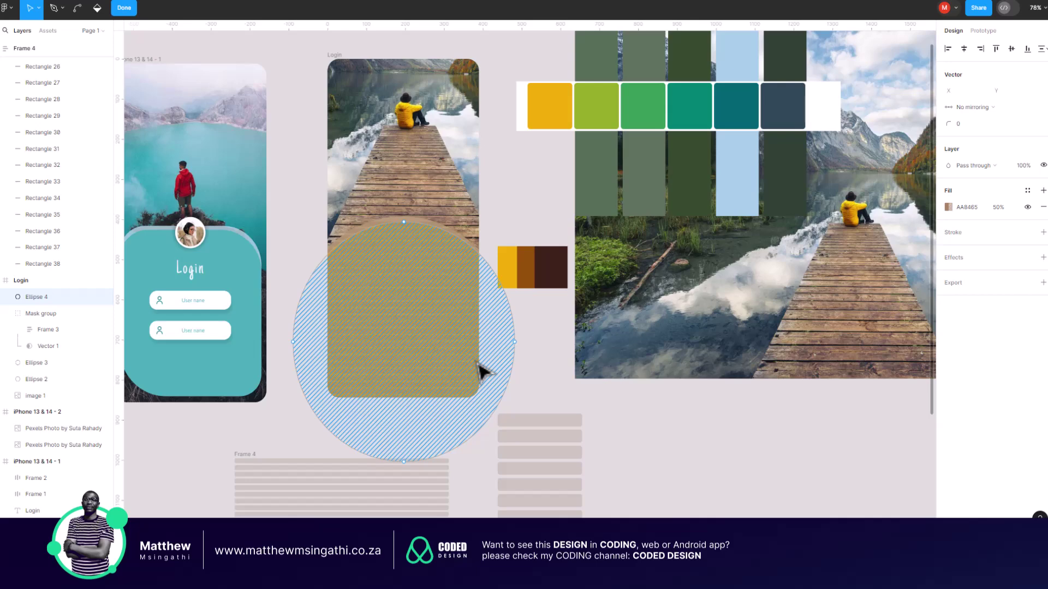
scroll(473, 330, "down", 3, "ctrl")
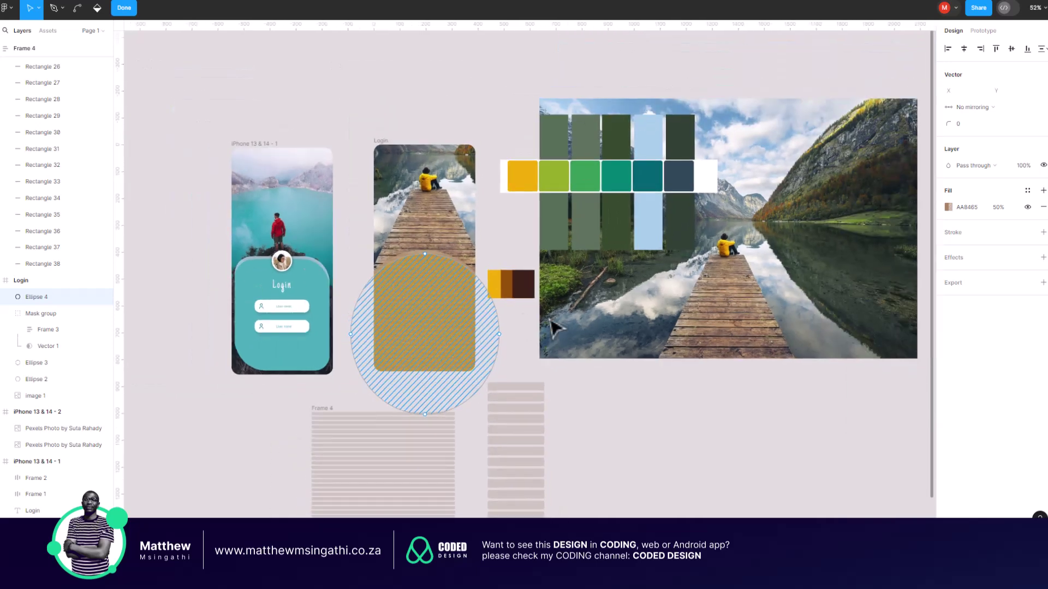
- Leave vector editing and move the large pier photo with its colour swatches down, clearing space beside the Login frame
scroll(641, 406, "down", 2, "ctrl")
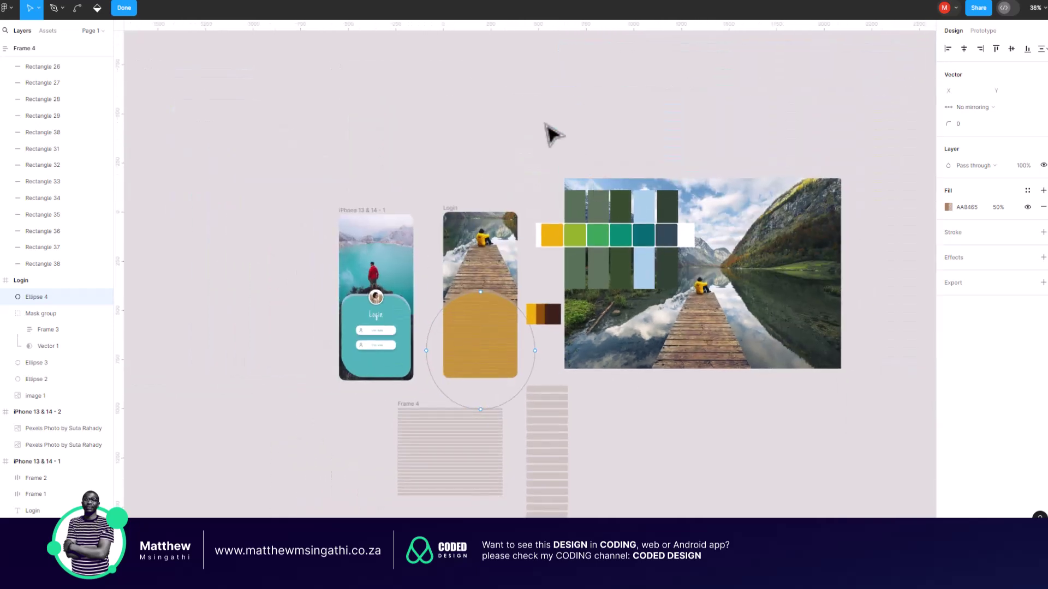
key("Escape")
left_click_drag(522, 127, 865, 375)
left_click_drag(736, 309, 781, 546)
- Duplicate the Login frame so a copy sits directly beside the original
scroll(644, 374, "up", 5)
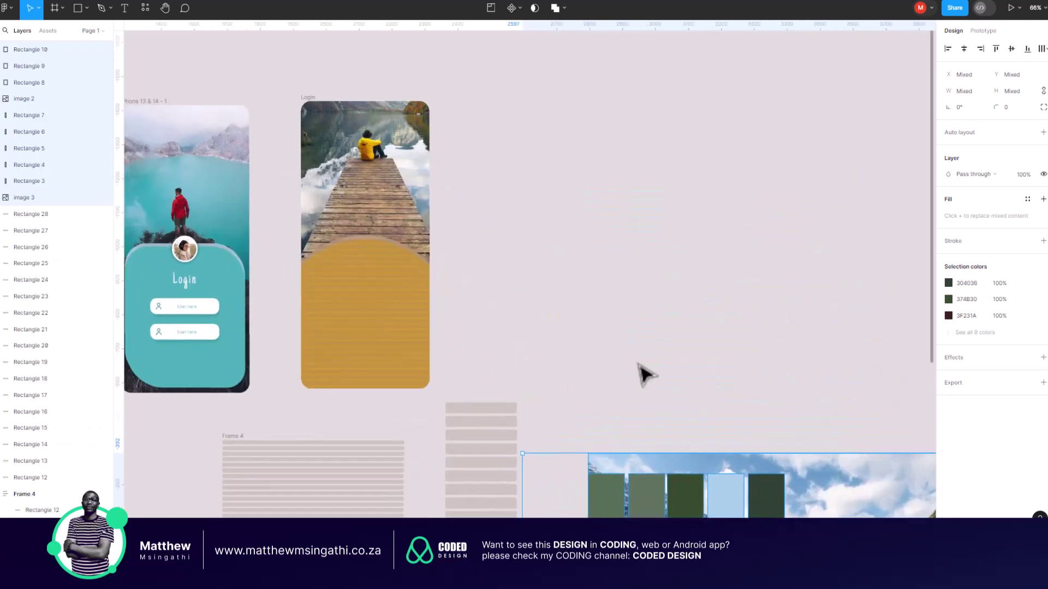
left_click(313, 100)
key("ctrl+d")
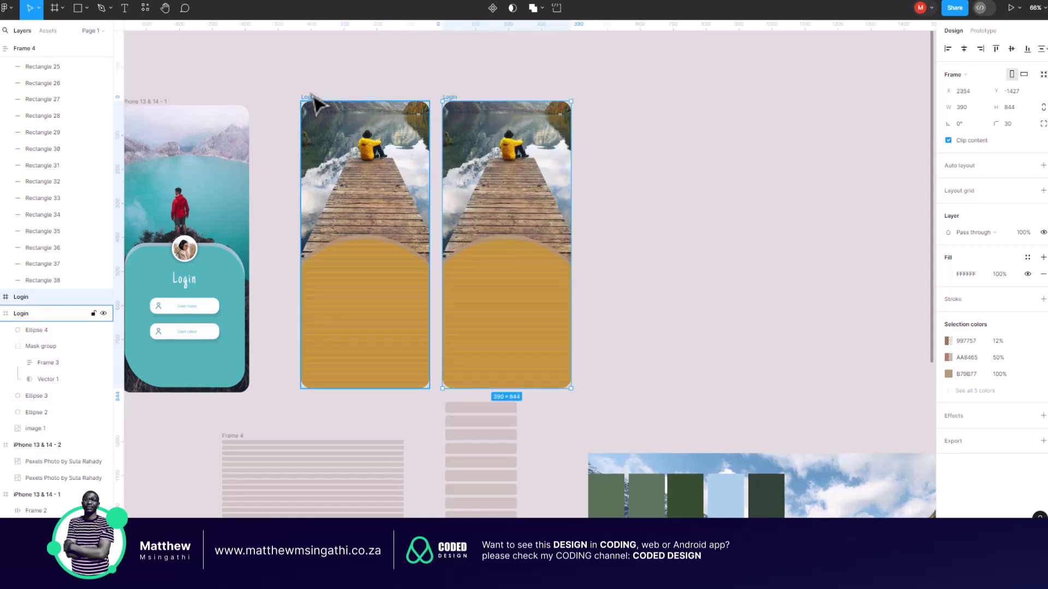
left_click(698, 272)
- Delete the translucent top ellipse, the plank stripes and their mask shape from the duplicated Login frame
scroll(702, 273, "up", 1)
scroll(600, 300, "up", 3)
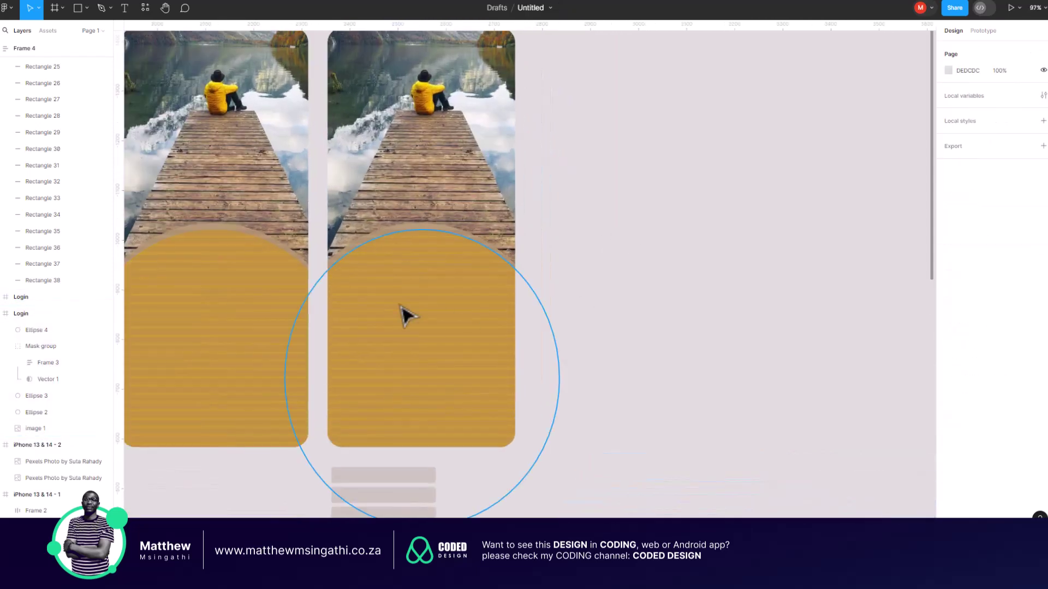
left_click(405, 313)
key("Delete")
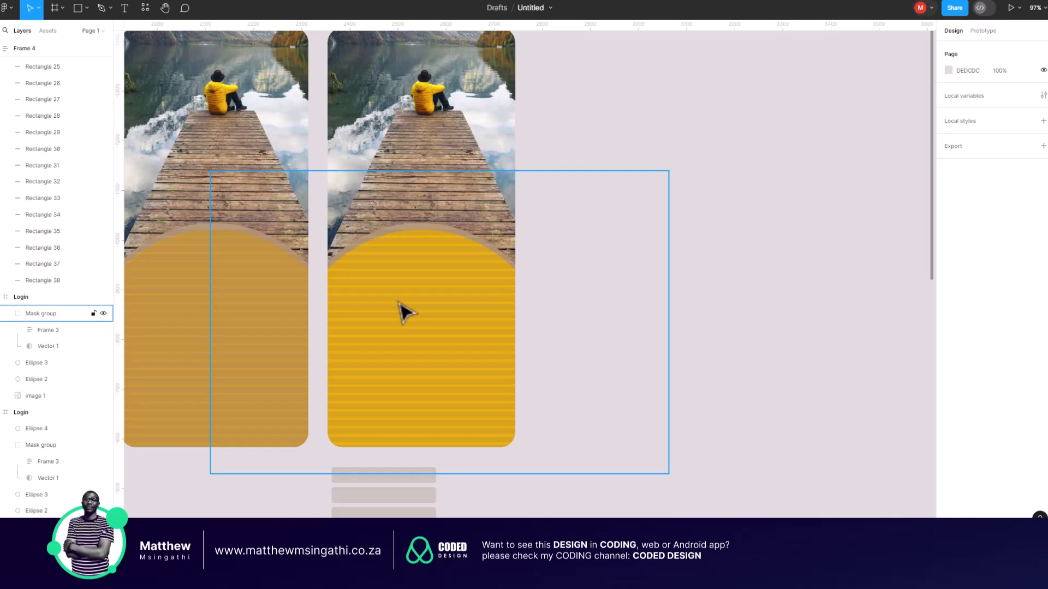
left_click(404, 314)
double_click(405, 314)
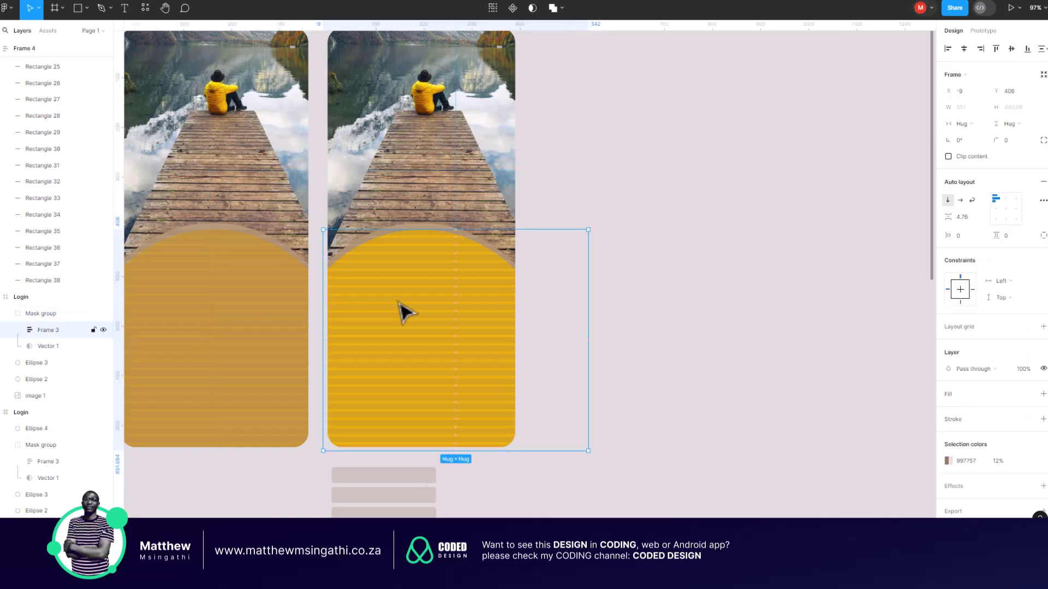
key("Delete")
double_click(414, 288)
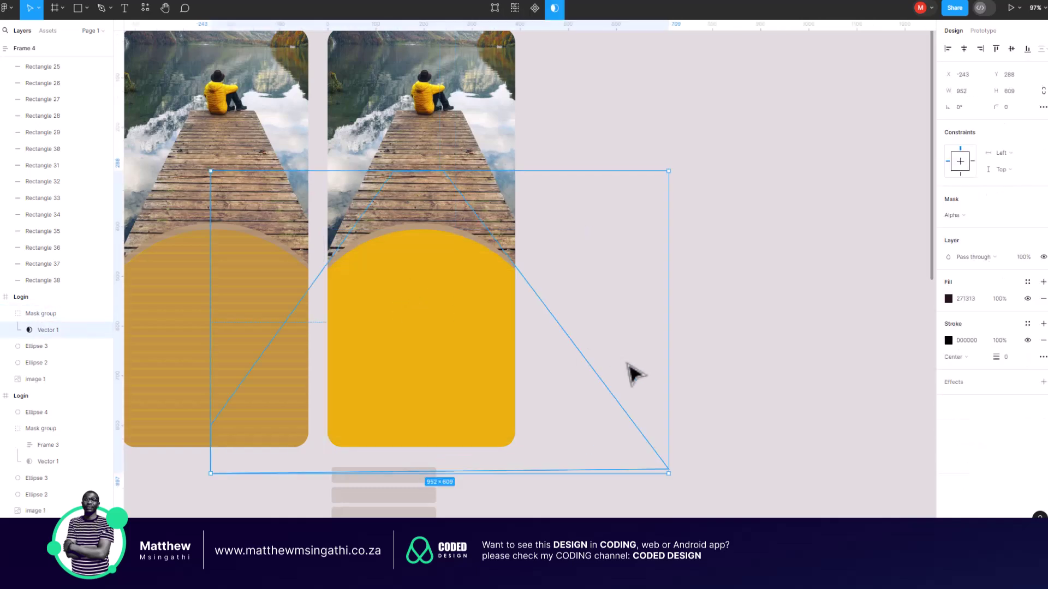
key("Delete")
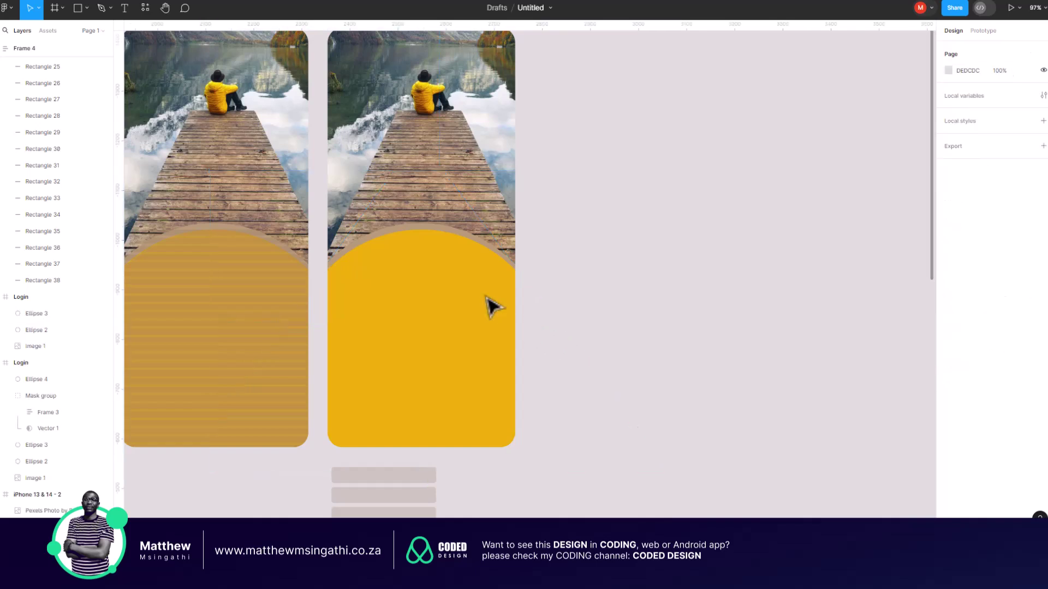
- Delete the brown rim ellipse in the duplicate and raise the yellow ellipse to X -91, Y 345
left_click(456, 239)
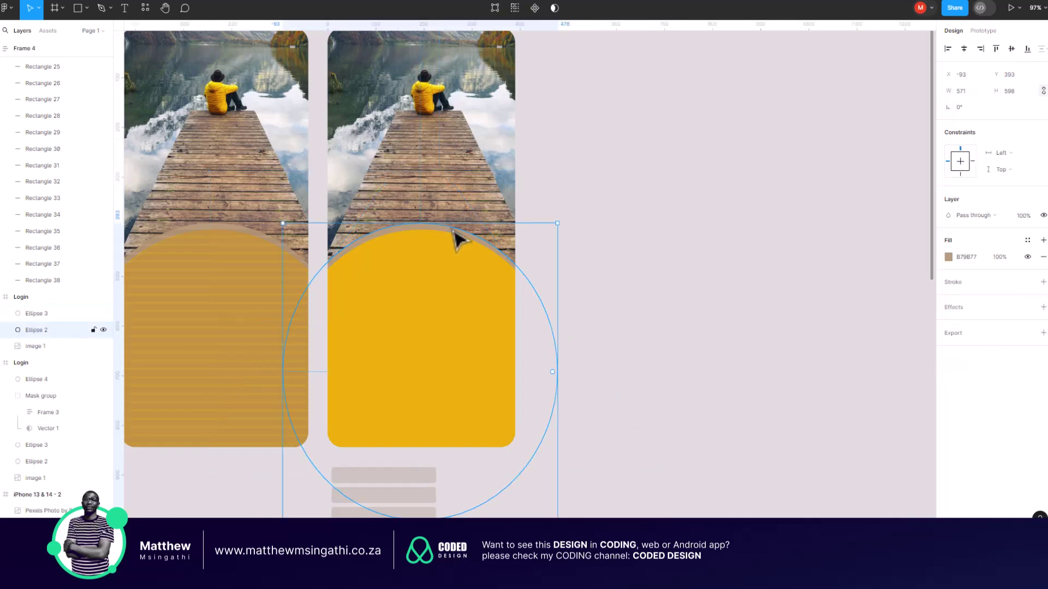
key("Delete")
left_click_drag(441, 337, 437, 311)
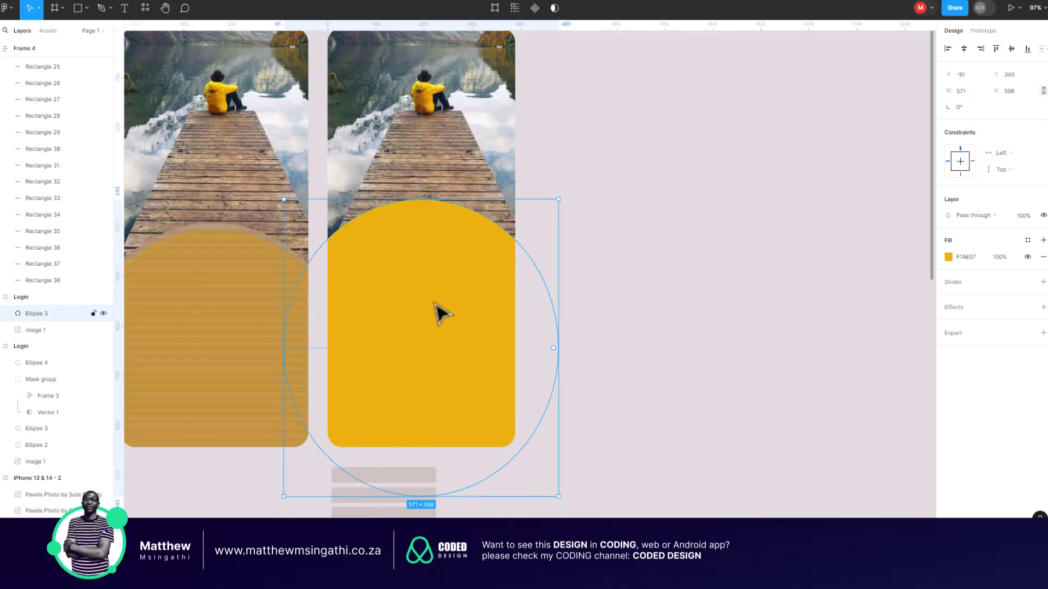
- Change the yellow ellipse's fill to a linear gradient and shift its dark end stop up to the frame's lower edge
left_click(949, 258)
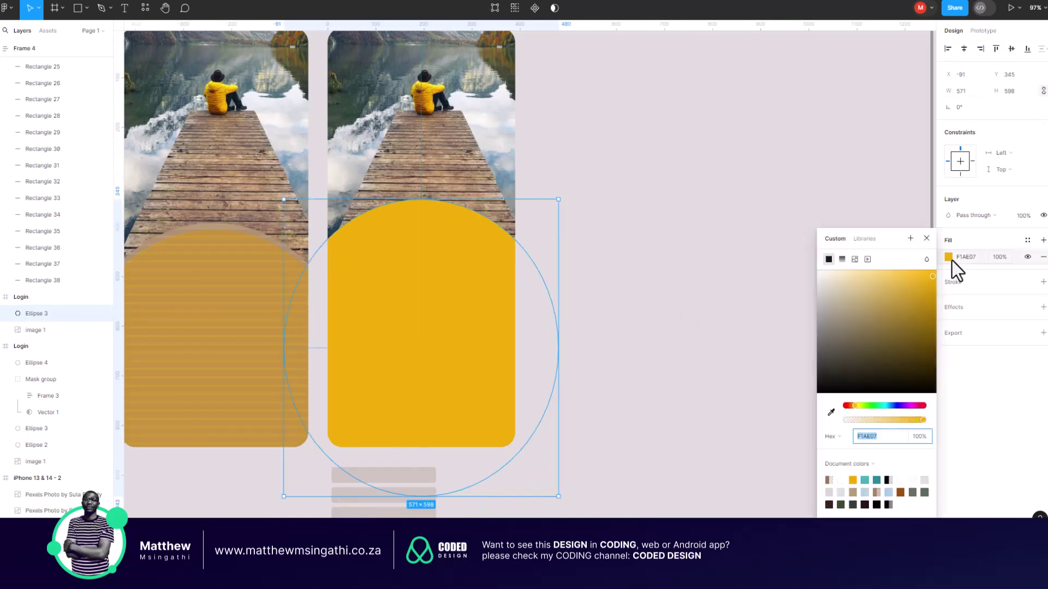
left_click(843, 261)
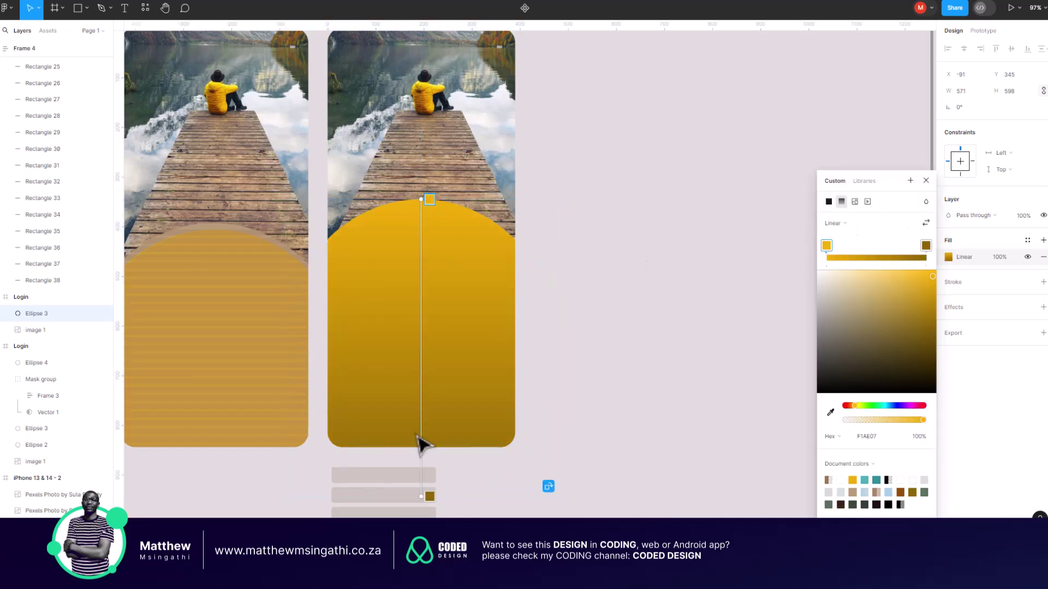
left_click(429, 495)
left_click_drag(429, 479, 429, 449)
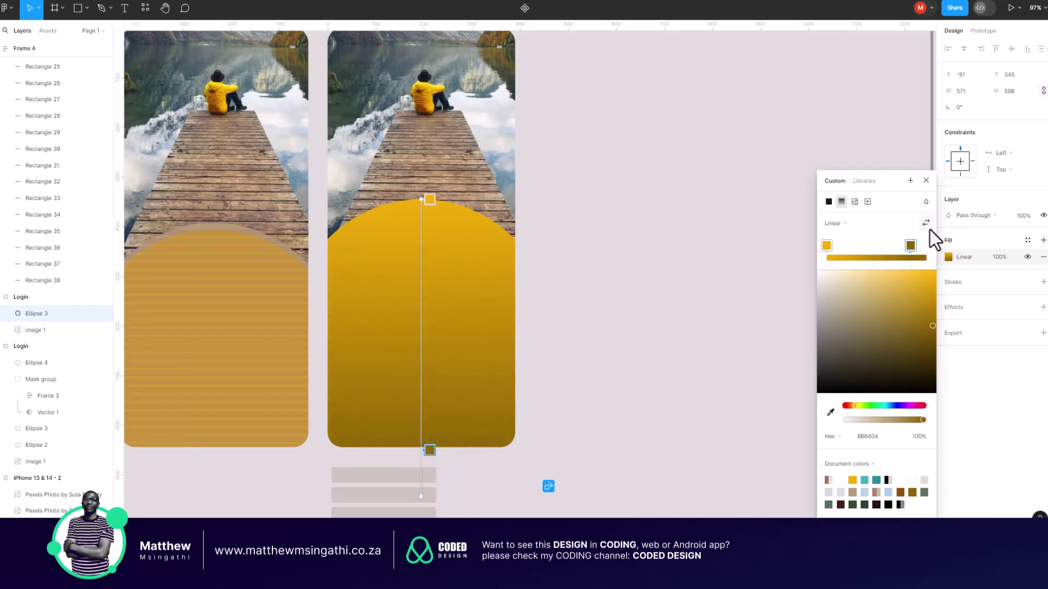
- Try plank browns sampled from the pier photo on the gradient's end stop, settling on AD9E83, and move that stop further up
left_click(830, 412)
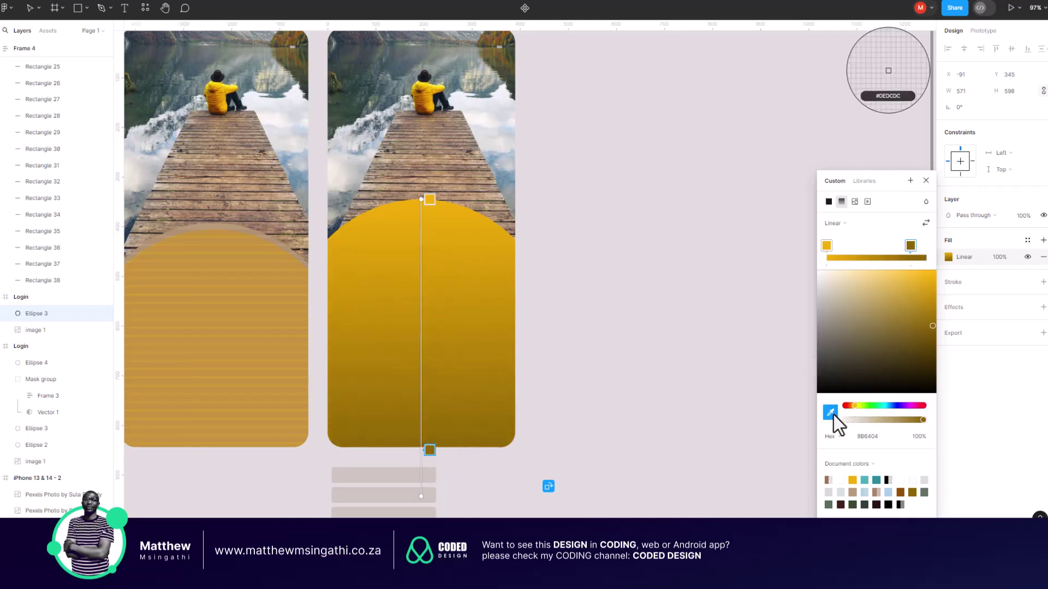
left_click(437, 154)
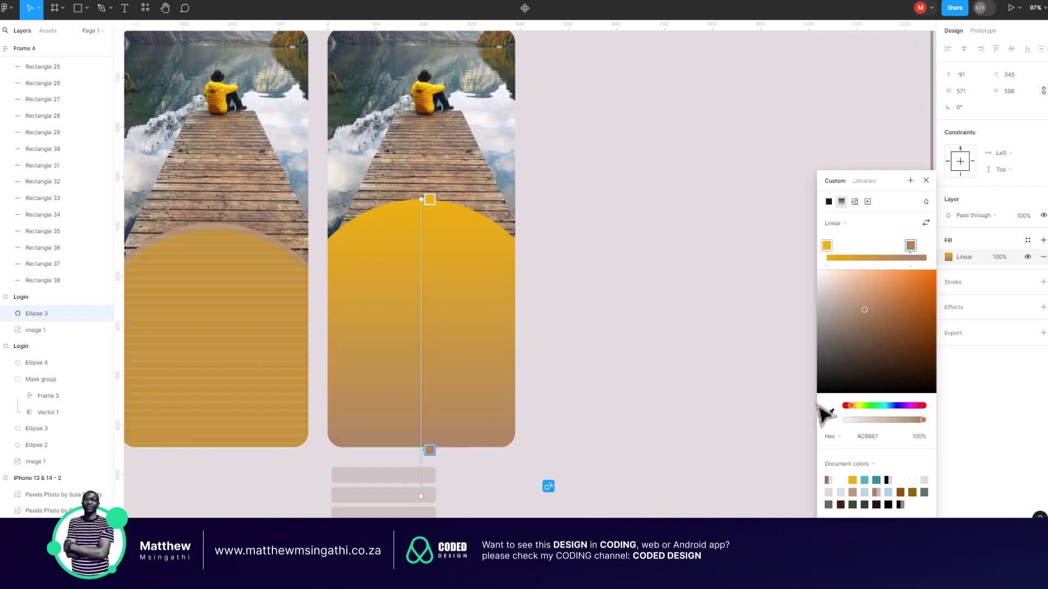
left_click(457, 155)
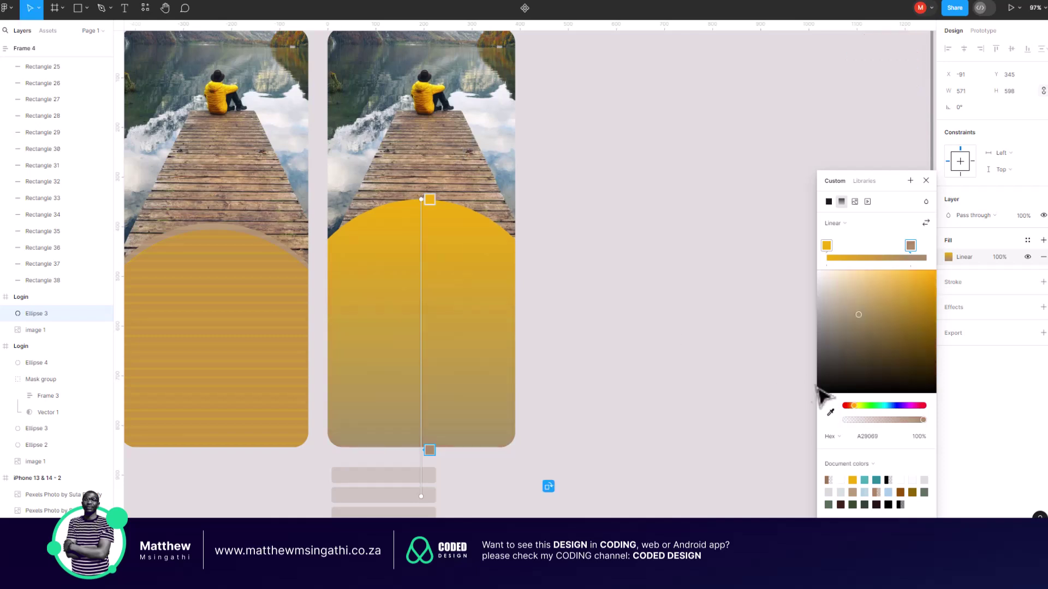
left_click(830, 412)
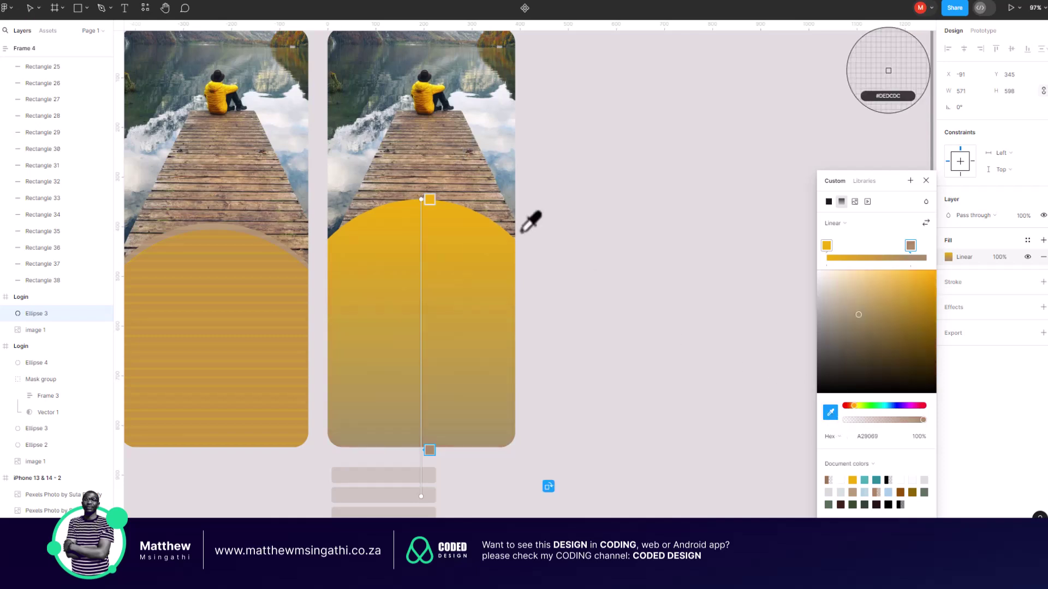
left_click(365, 197)
left_click_drag(430, 450, 429, 382)
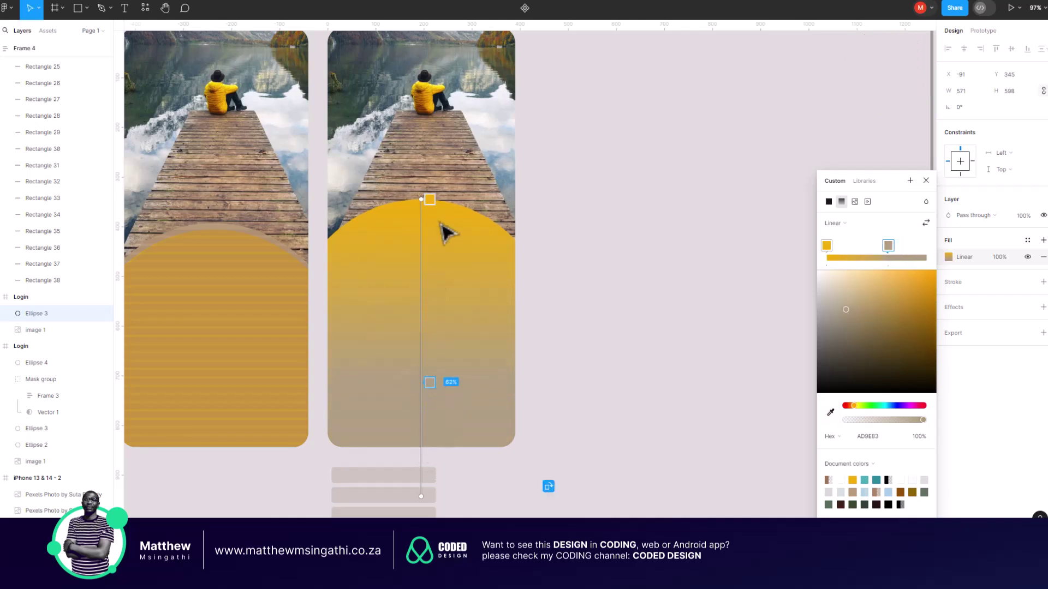
- Try a diagonal gradient running from beyond the frame's upper right side to the ellipse's left side
left_click(430, 199)
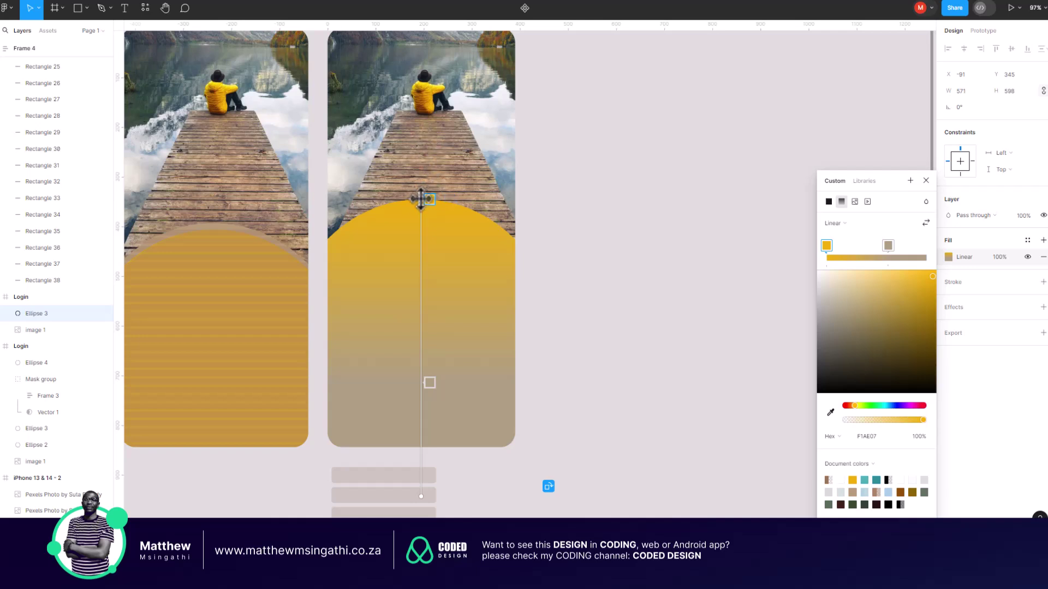
left_click_drag(420, 200, 534, 112)
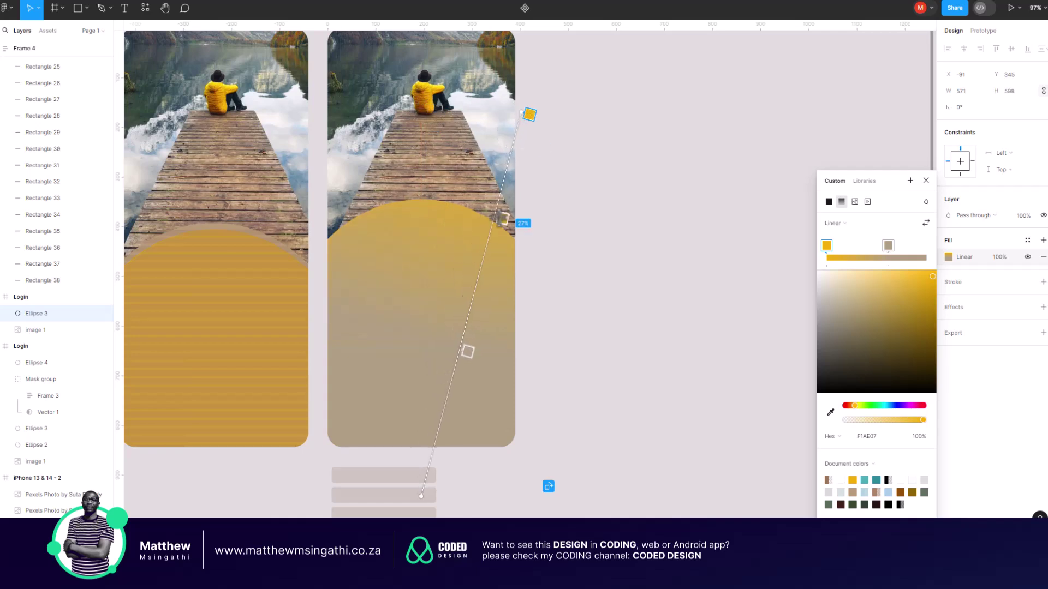
scroll(498, 218, "down", 2)
left_click_drag(421, 448, 320, 293)
scroll(433, 320, "right", 3)
scroll(433, 320, "up", 2)
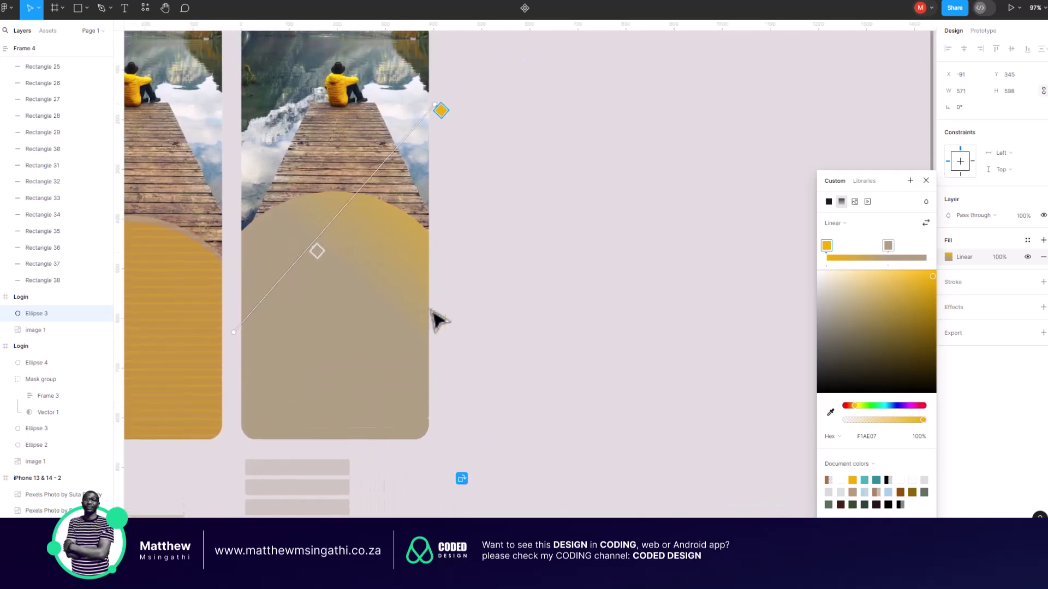
- Try a third gradient stop, spacing the stops along the diagonal and pulling the axis's lower end inside the frame
left_click_drag(441, 132, 485, 220)
left_click_drag(442, 133, 419, 158)
left_click_drag(315, 271, 369, 220)
left_click(345, 233)
left_click_drag(327, 263, 306, 299)
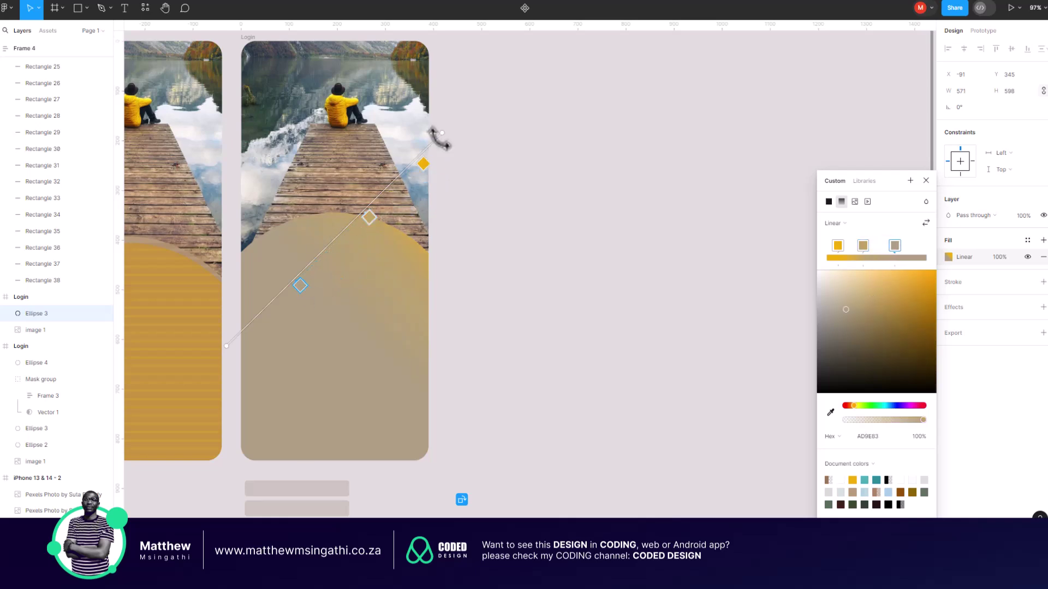
left_click_drag(227, 346, 274, 375)
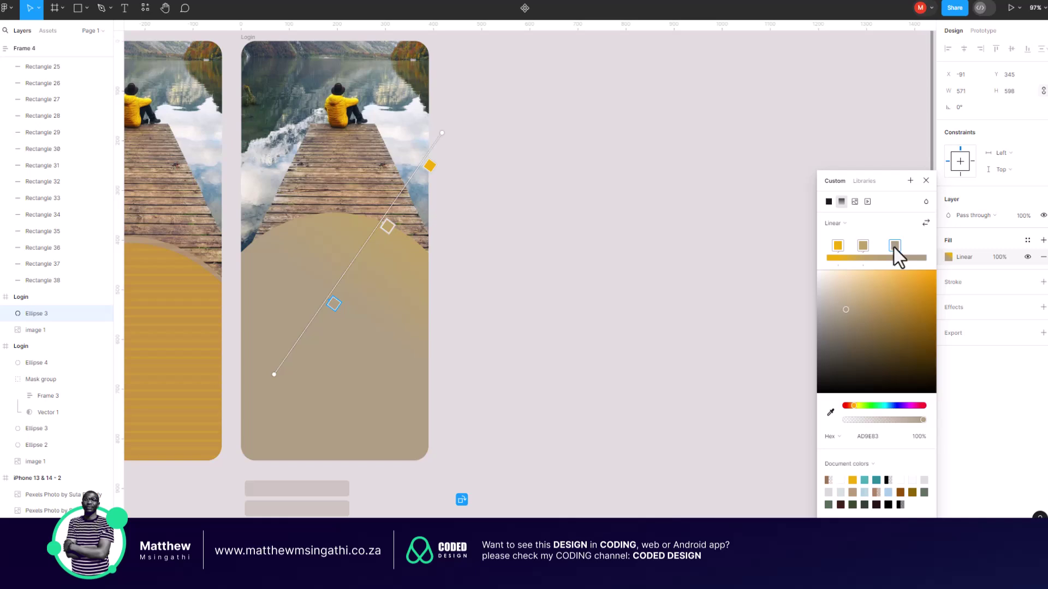
- Try a darker, redder brown 9A8369 on the last gradient stop
mouse_move(846, 311)
left_mouse_down()
mouse_move(851, 338)
mouse_move(853, 322)
left_mouse_up()
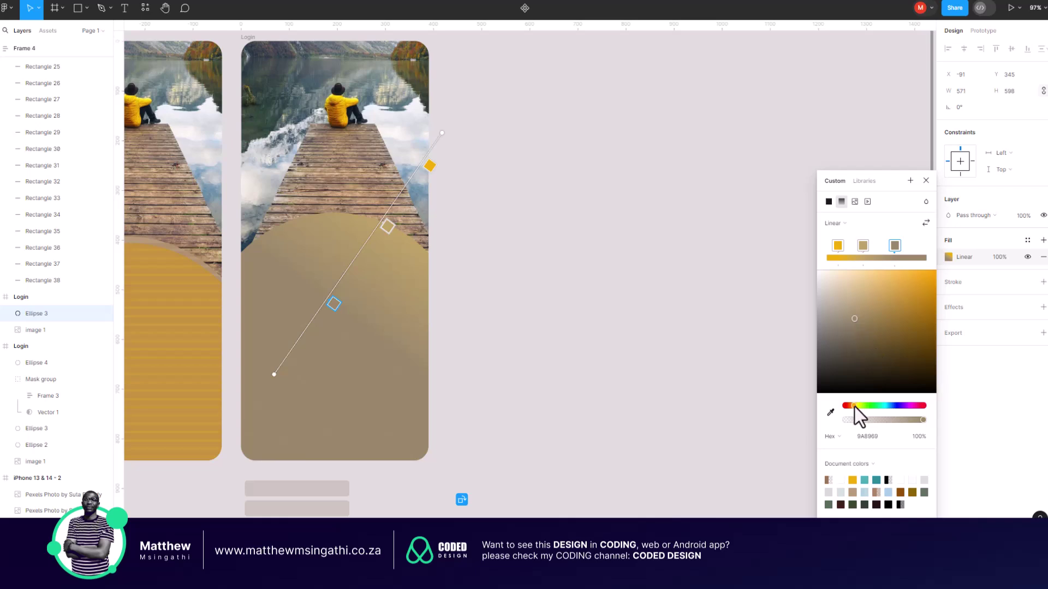
left_click_drag(854, 405, 852, 405)
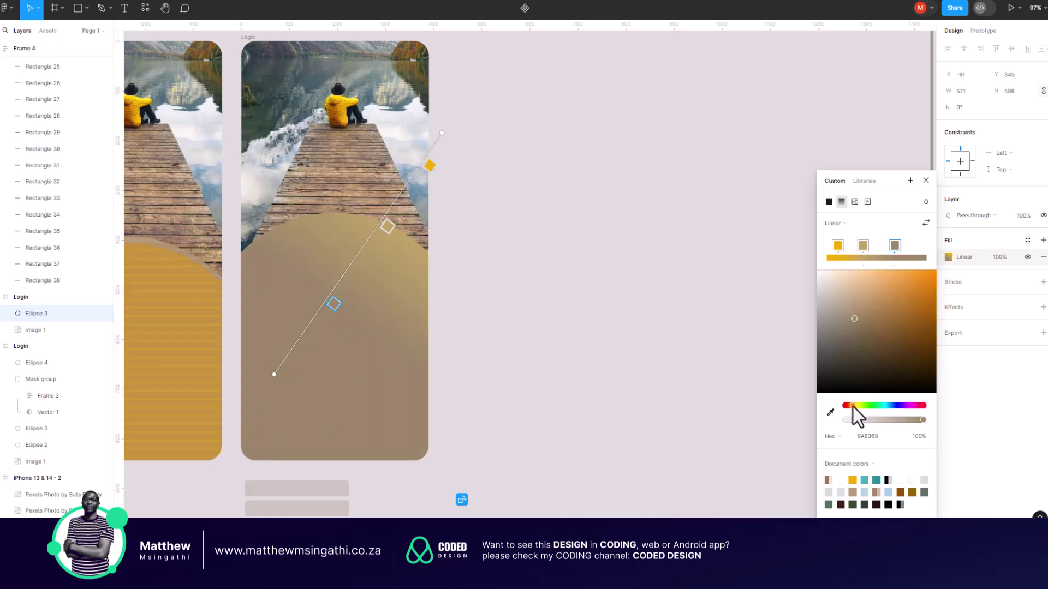
scroll(594, 303, "down", 5)
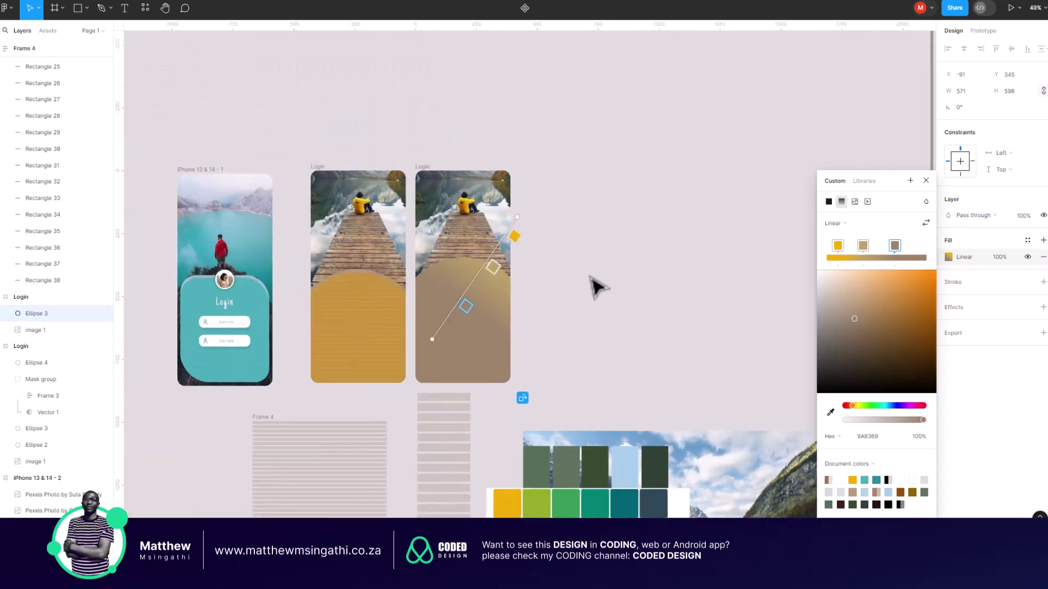
scroll(590, 277, "up", 4)
scroll(599, 288, "up", 2)
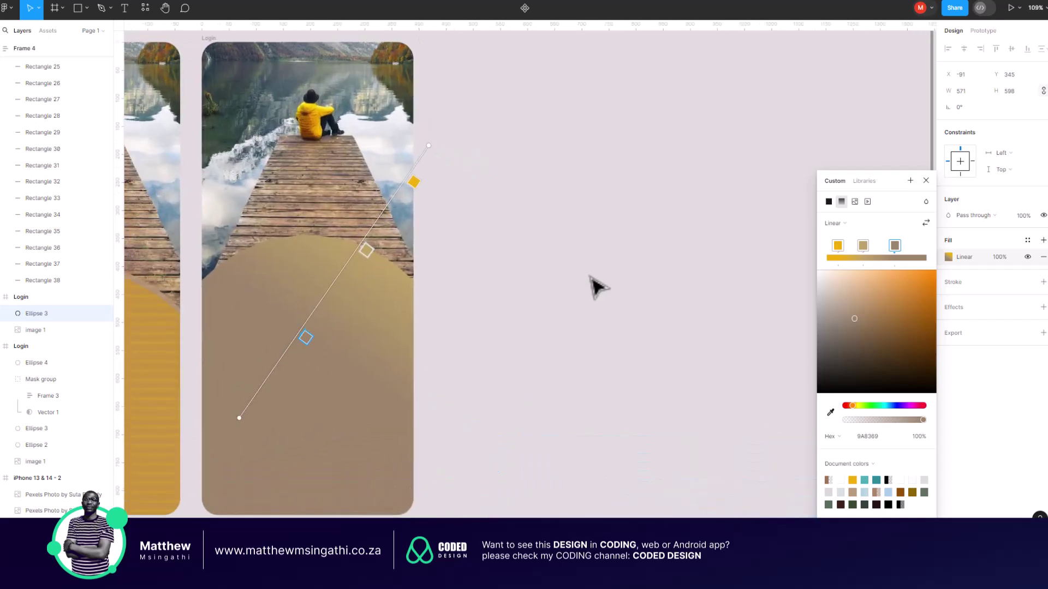
- Try starting the gradient just above the ellipse's peak and extending its lower end well below the frame
left_click_drag(429, 146, 334, 216)
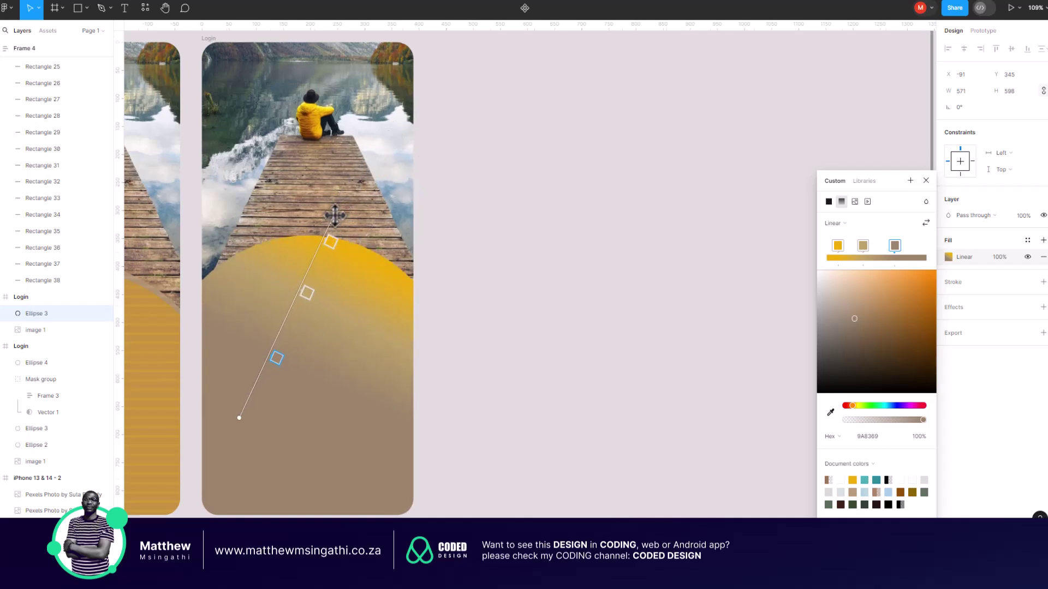
scroll(334, 217, "down", 3)
left_click_drag(283, 327, 220, 477)
scroll(414, 298, "up", 1)
scroll(415, 297, "down", 1)
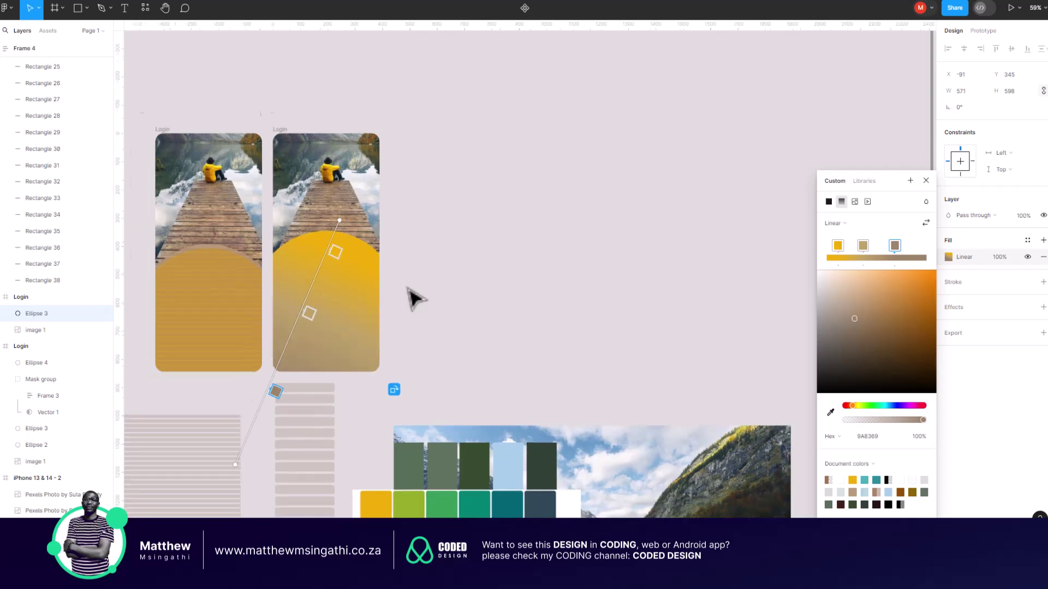
- Undo the gradient stop, colour and direction edits back to the initial vertical yellow-to-dark linear gradient
key("ctrl+z")
key("ctrl+z")
key("ctrl+z")
key("ctrl+z")
key("ctrl+z")
key("ctrl+z")
key("ctrl+z")
key("ctrl+z")
key("ctrl+z")
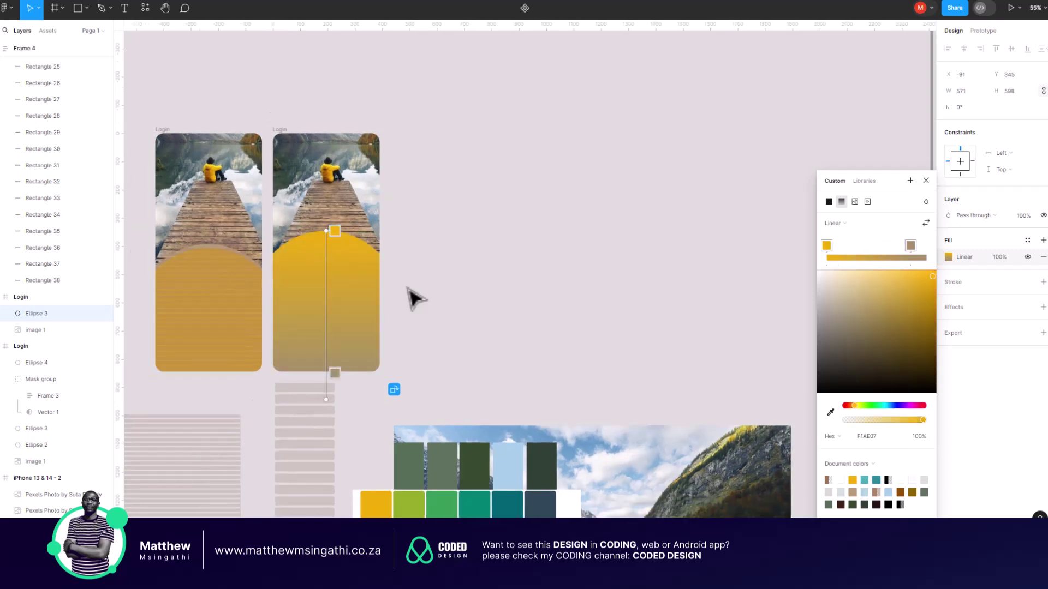
key("ctrl+z")
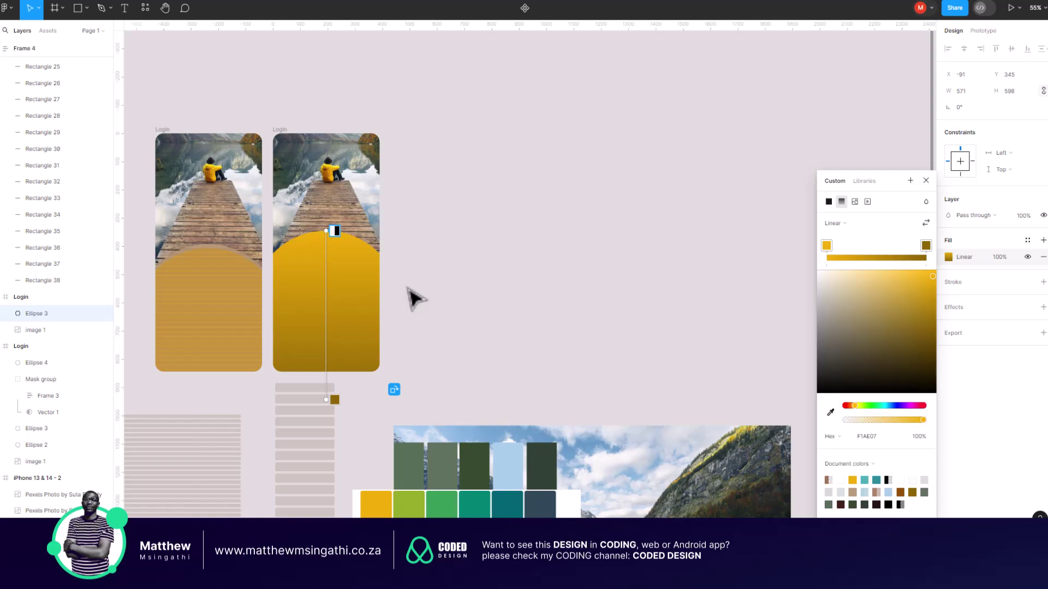
- Recolour the gradient's lower end stop to purple 88048B, then select the yellow start stop
left_click(335, 399)
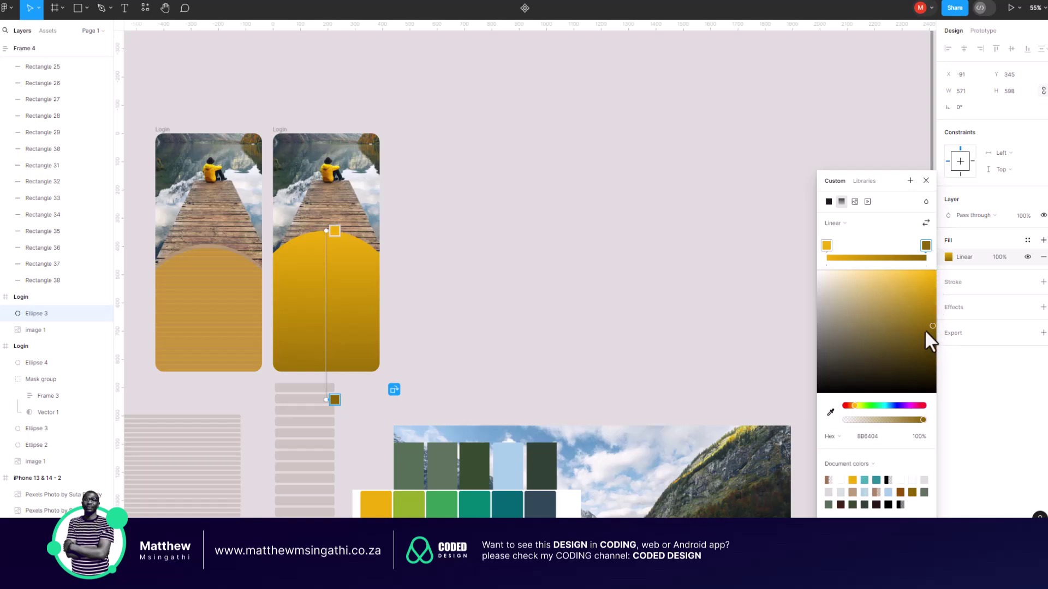
left_click_drag(856, 407, 914, 407)
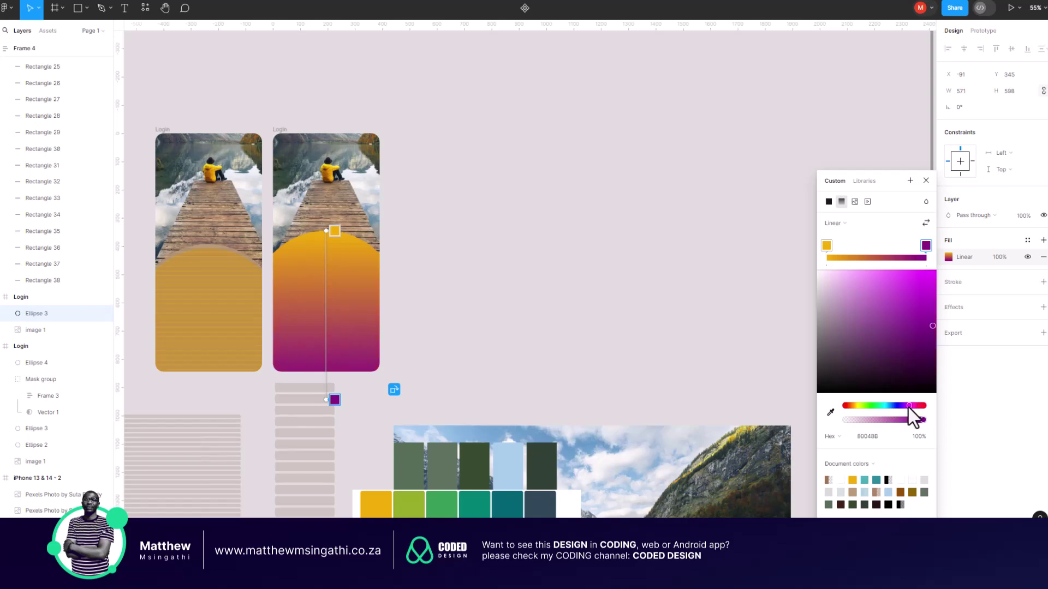
left_click_drag(908, 408, 909, 411)
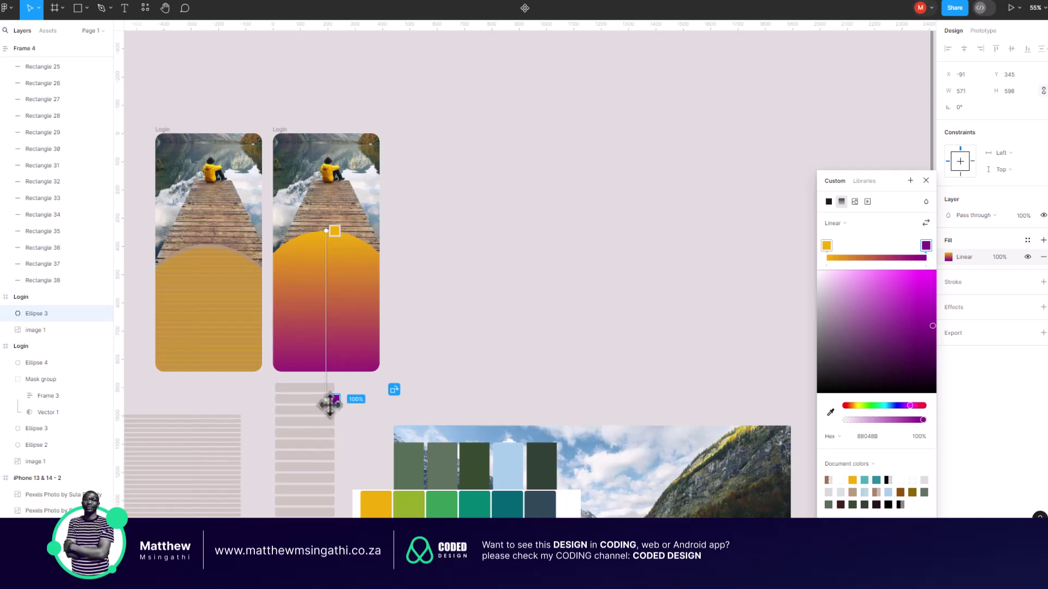
left_click(333, 232)
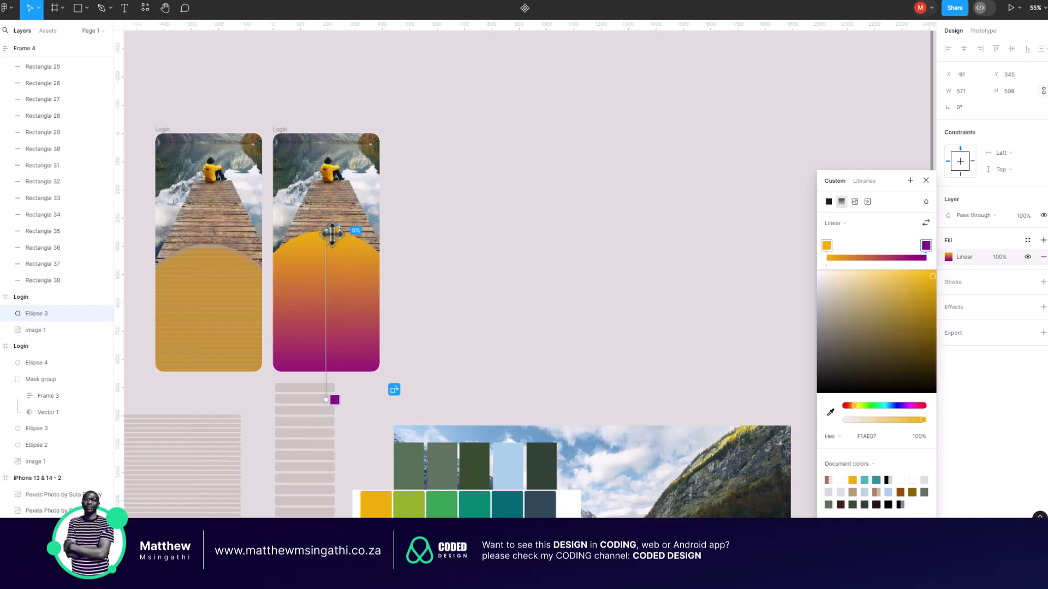
- Stretch the panel ellipse's gradient by moving its purple end stop well below the second login frame
left_click(334, 400)
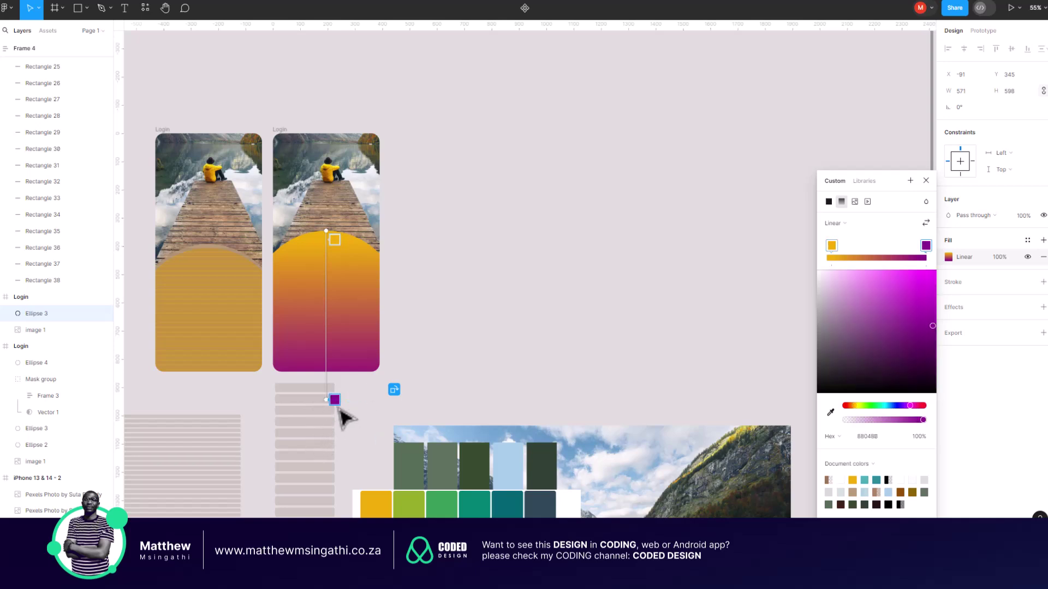
left_click_drag(331, 397, 322, 510)
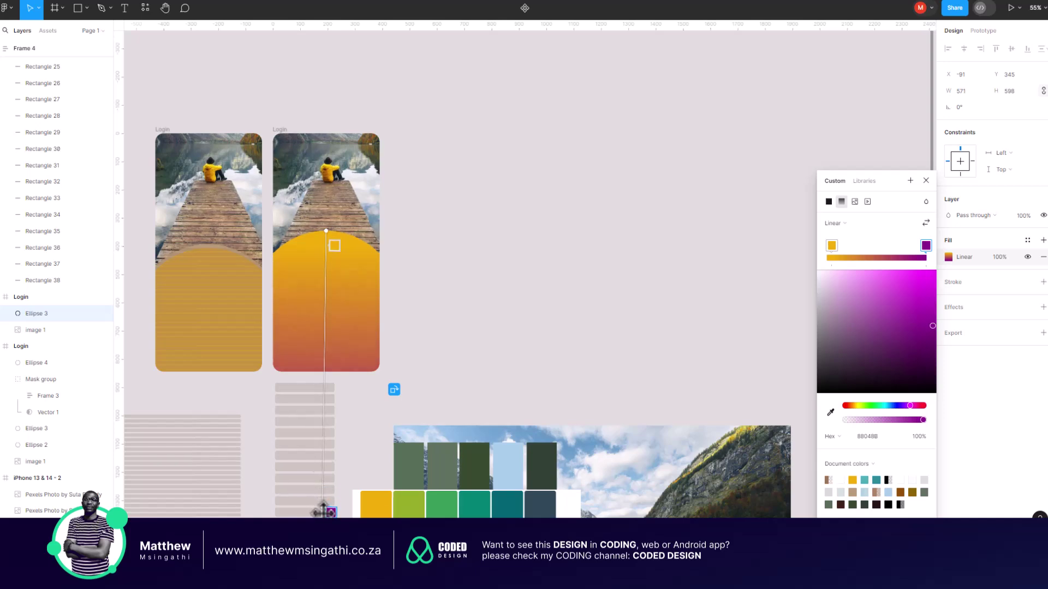
left_click_drag(328, 232, 328, 208)
key("Escape")
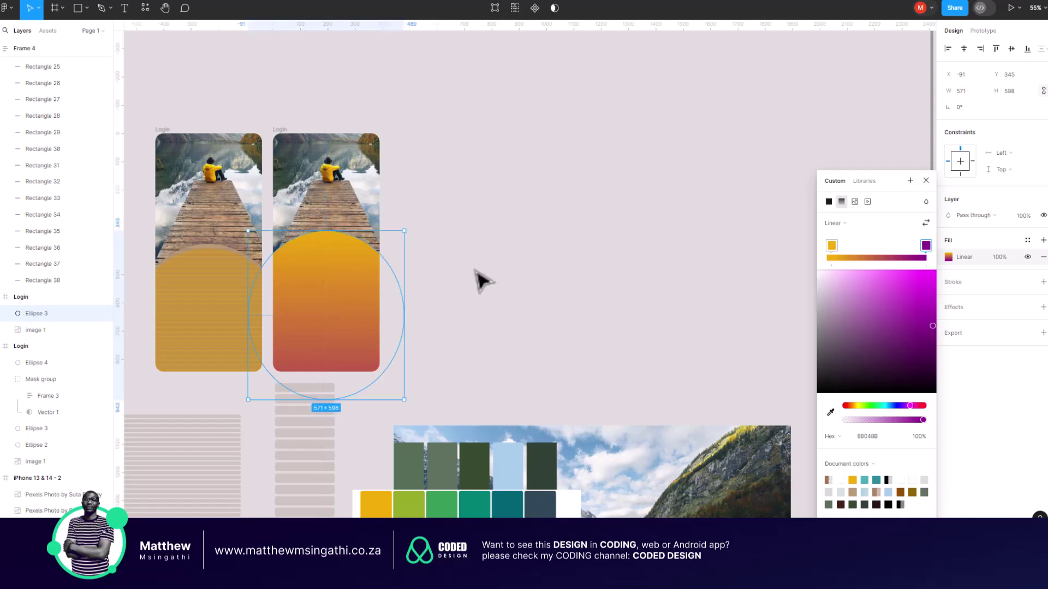
scroll(335, 207, "up", 3)
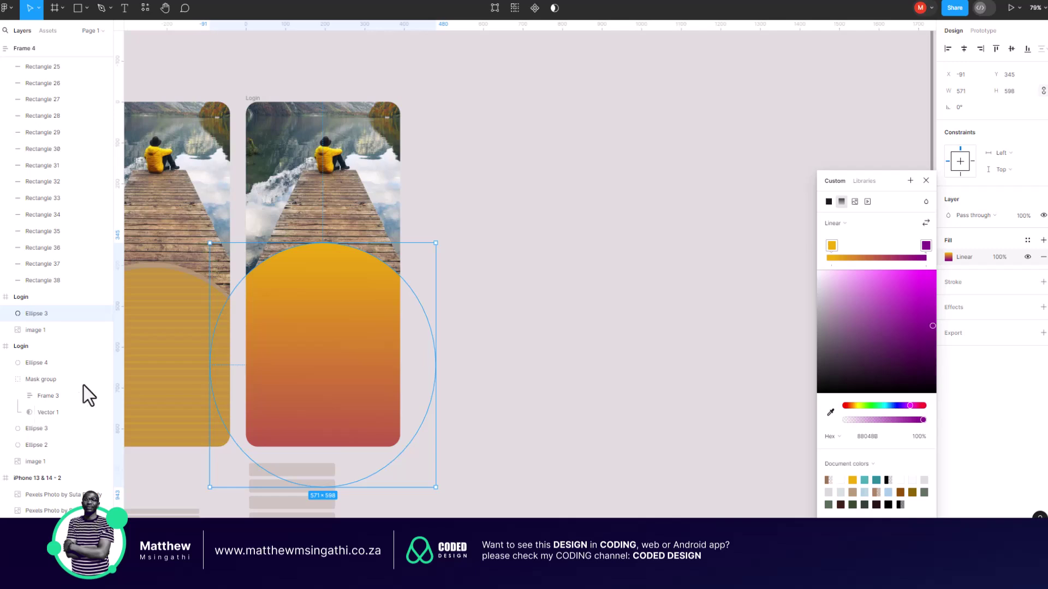
left_click(525, 262)
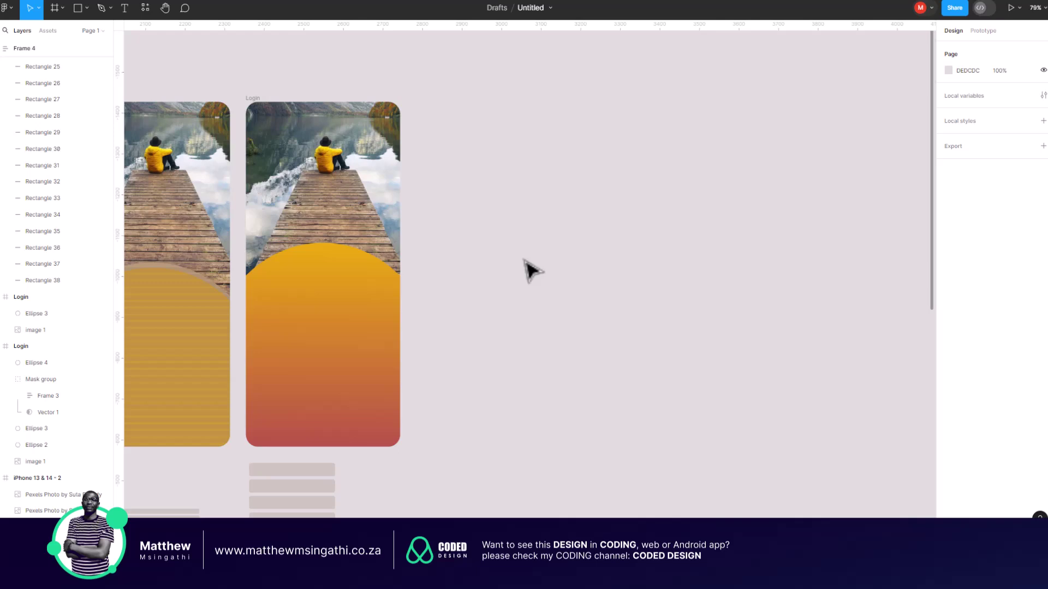
scroll(385, 287, "left", 3)
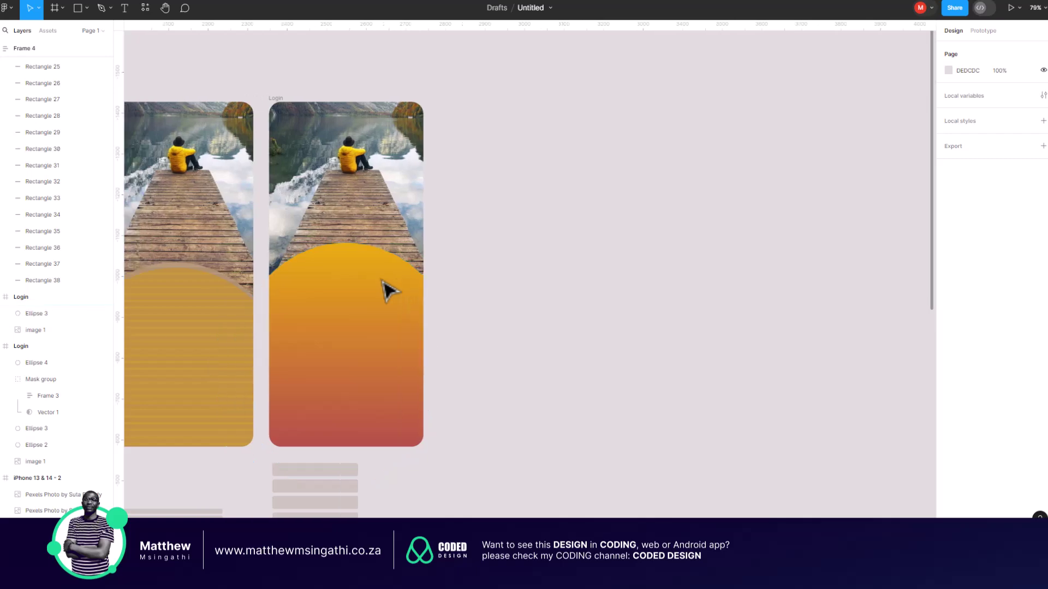
scroll(382, 281, "down", 5)
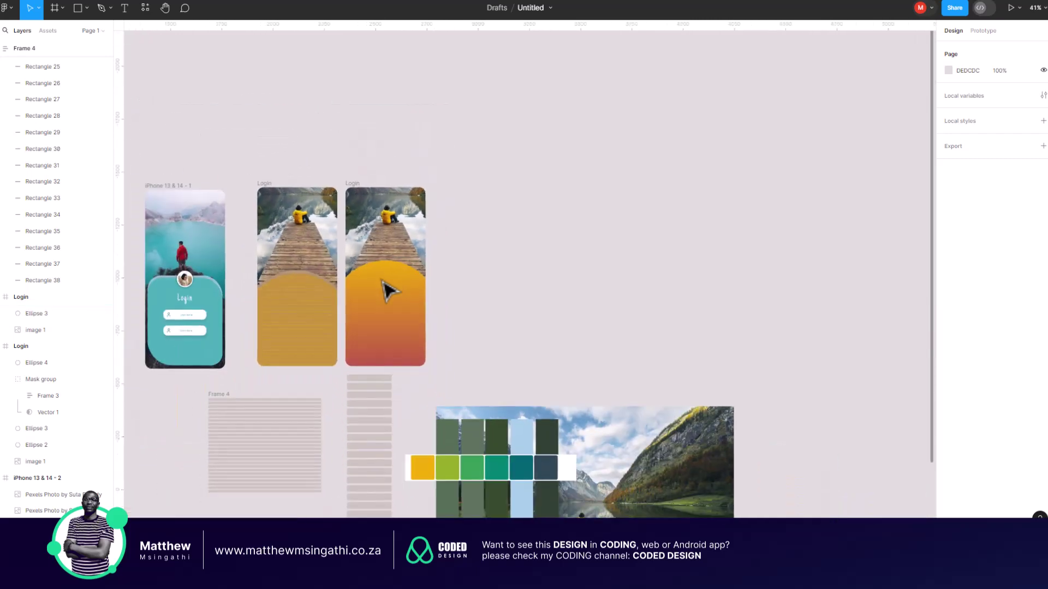
- Duplicate the gradient ellipse and give the copy a solid brown fill BE9B73 sampled from the pier planks
scroll(413, 300, "up", 6)
left_click(413, 240)
key("ctrl+d")
left_click(953, 255)
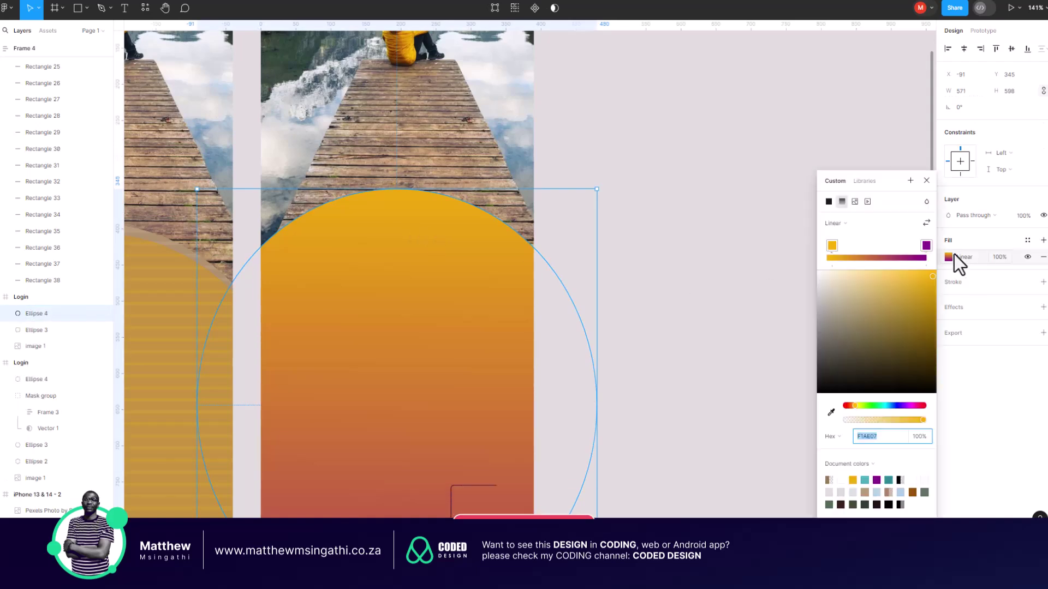
left_click(828, 201)
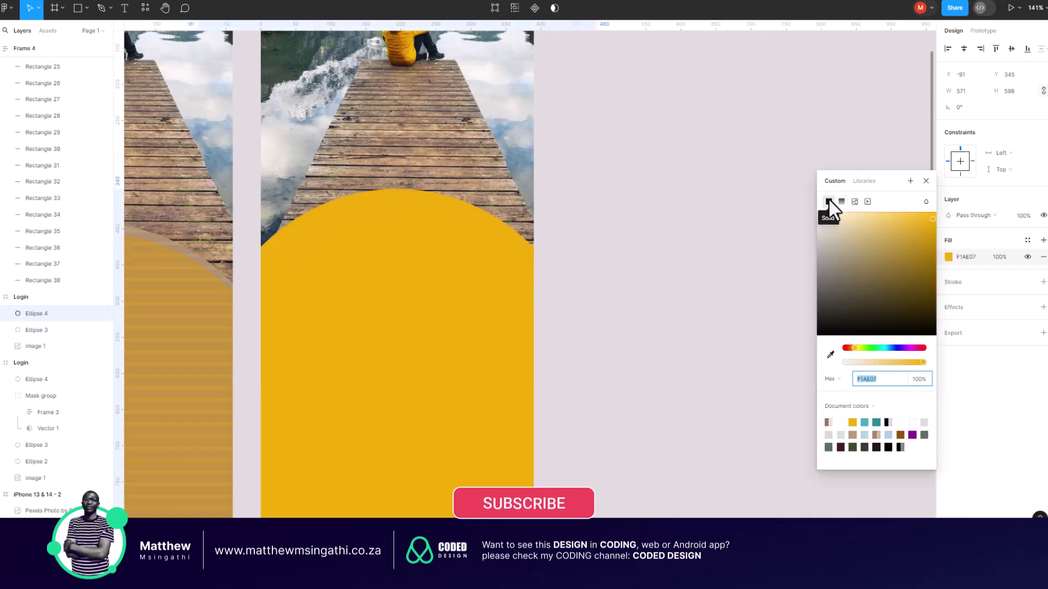
left_click(830, 355)
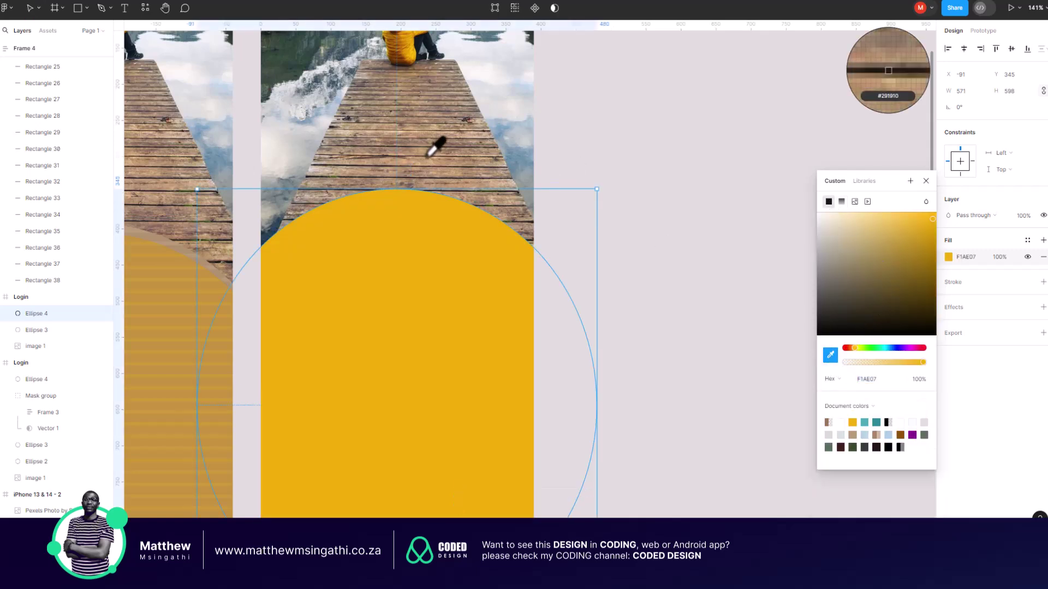
left_click(426, 161)
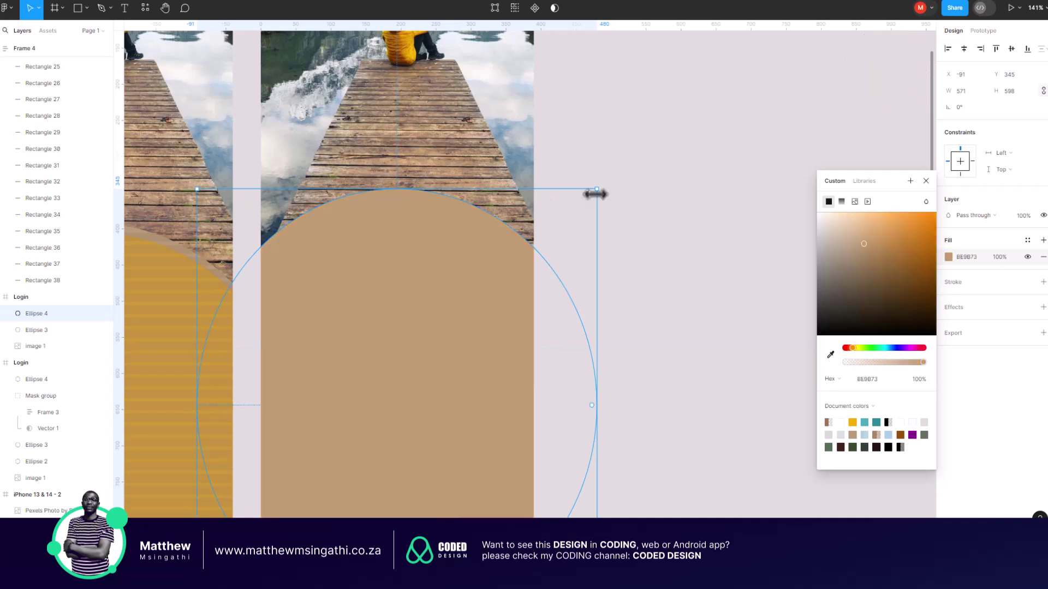
- Place the brown ellipse behind the gradient ellipse, aligned horizontally at X -91 and raised to Y 320 to form a rim
left_click_drag(496, 248, 409, 221)
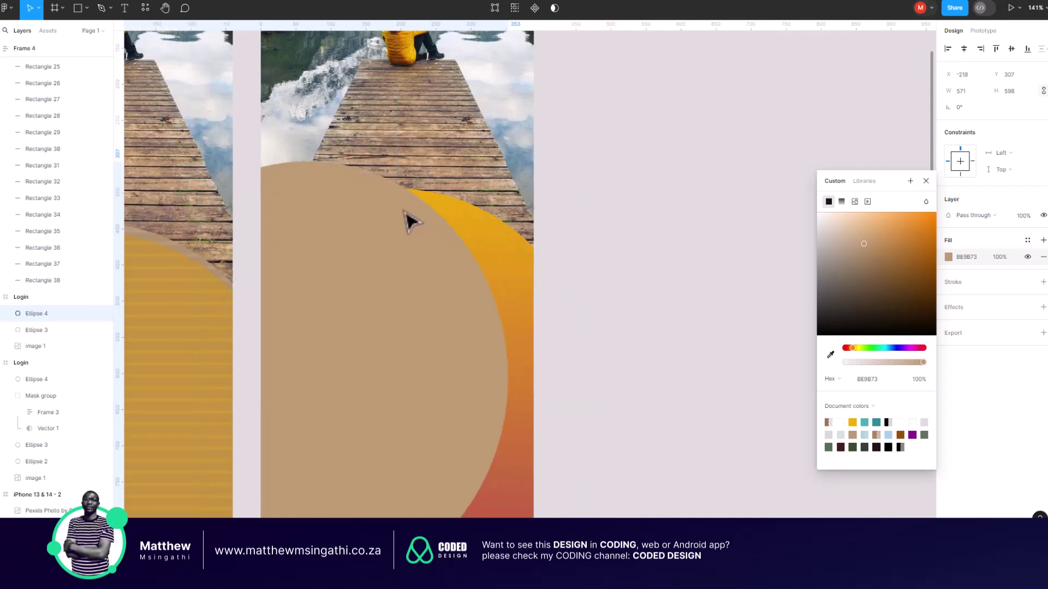
left_click(528, 252)
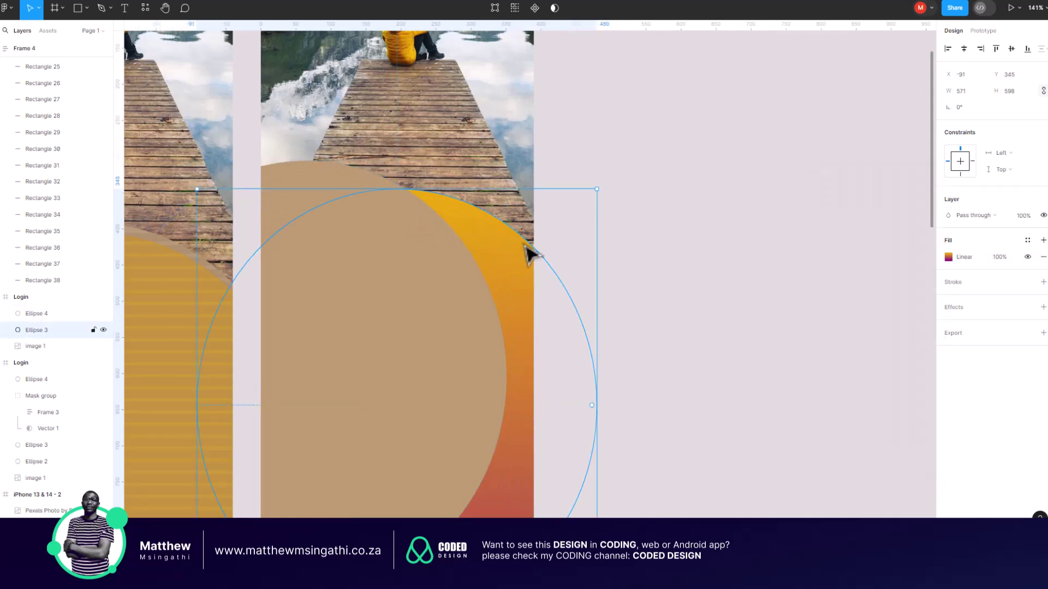
key("ctrl+]")
left_click(304, 173)
left_click_drag(304, 173, 394, 185)
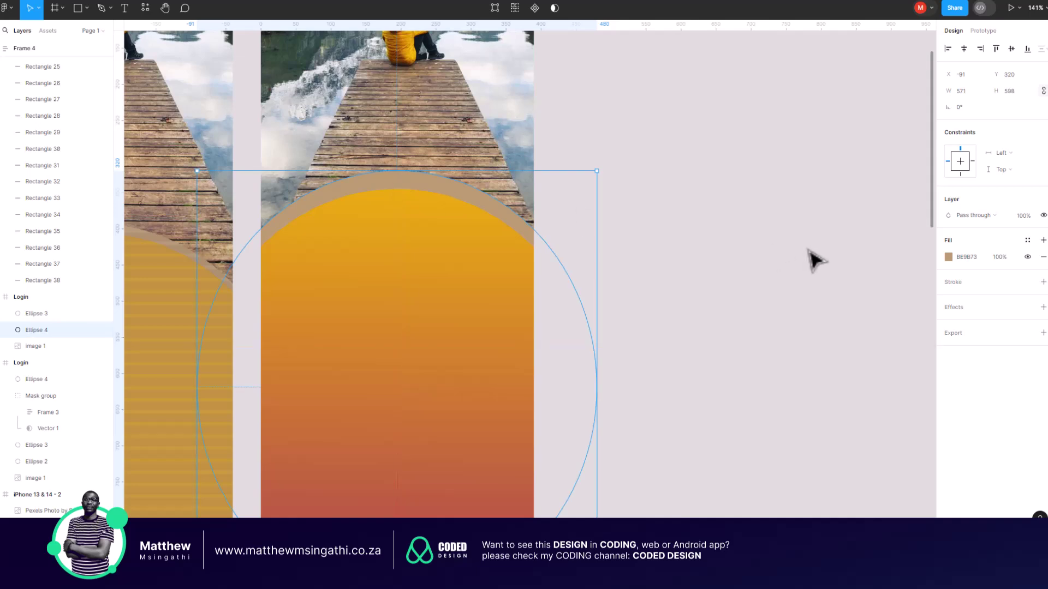
- Set the brown ellipse's fill opacity to 65% and shift it slightly down to Y 325.1
left_click(947, 257)
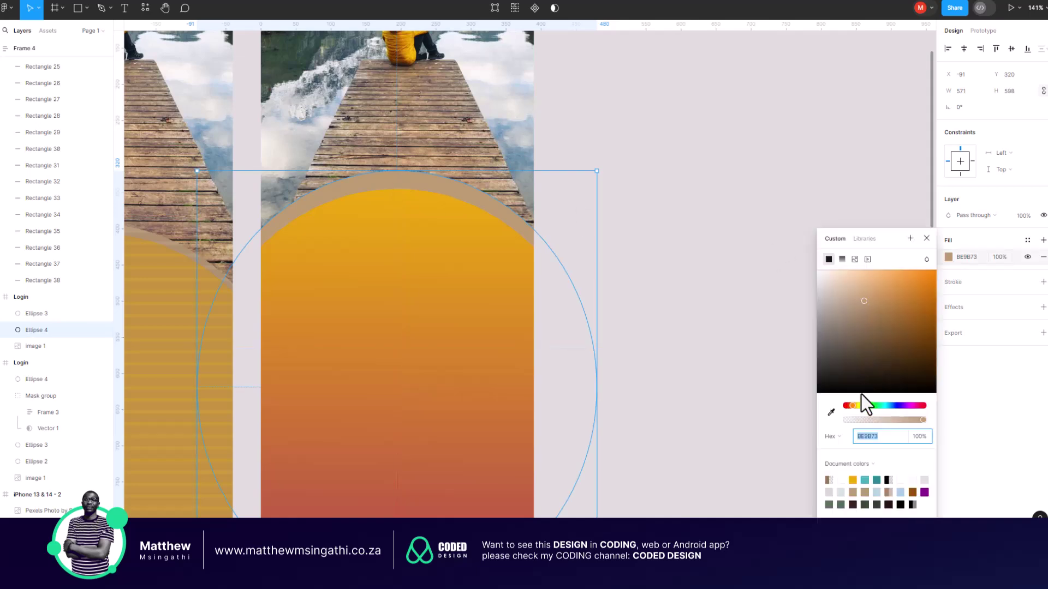
left_click_drag(922, 420, 896, 418)
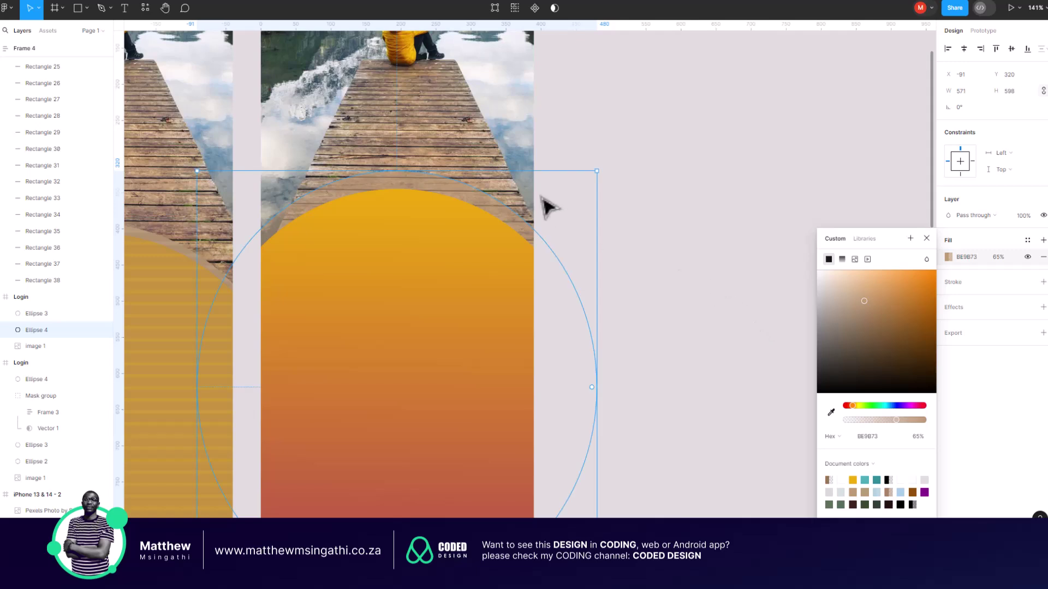
left_click_drag(480, 204, 480, 204)
left_click(606, 236)
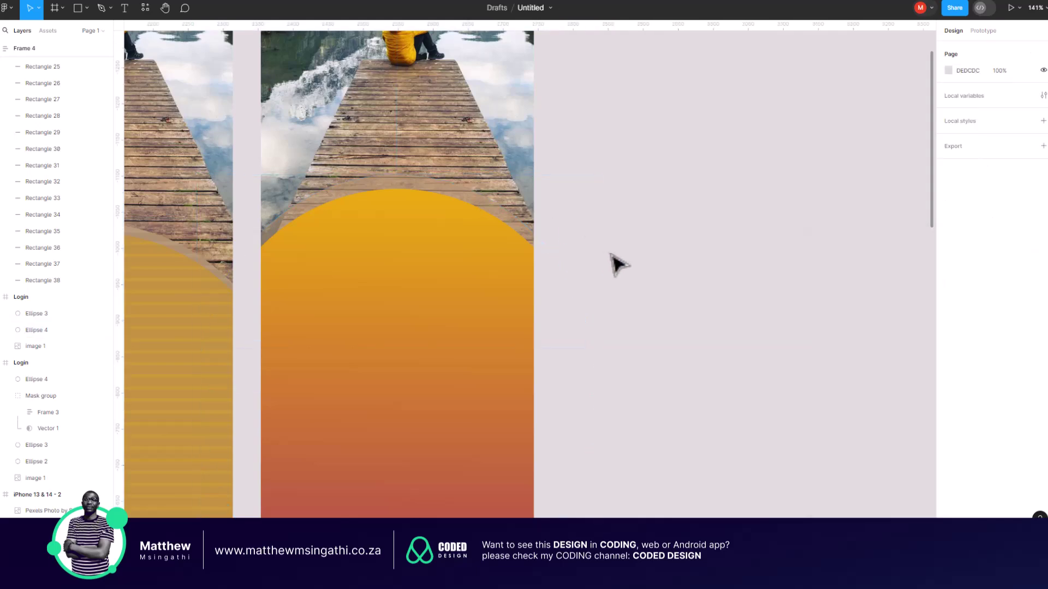
scroll(538, 213, "down", 4)
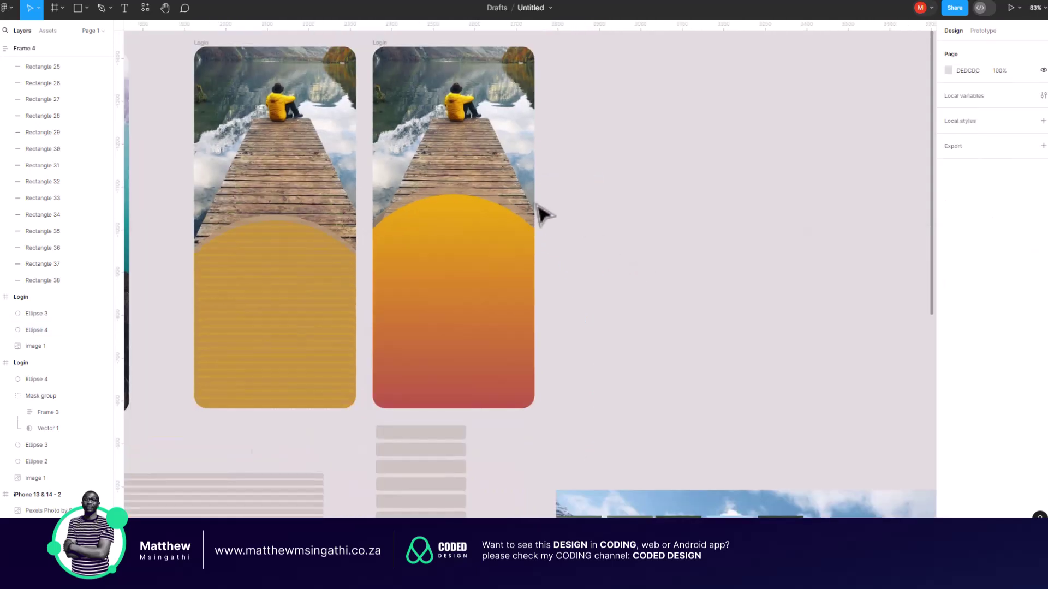
scroll(538, 213, "down", 2)
scroll(543, 146, "up", 5)
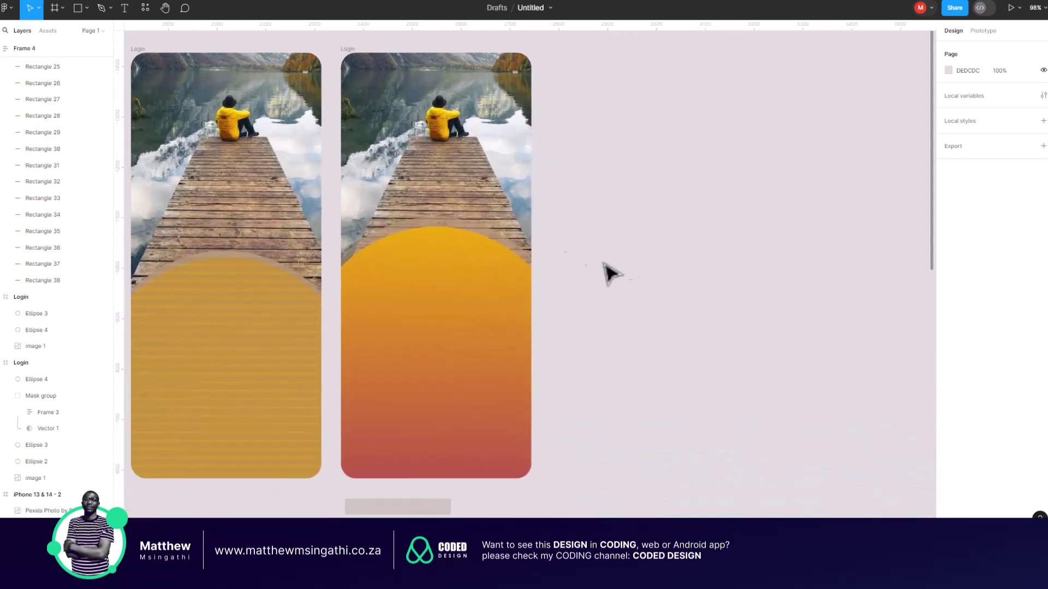
- Add a drop shadow to the gradient ellipse with offsets X -3 and Y -9
scroll(533, 254, "up", 6)
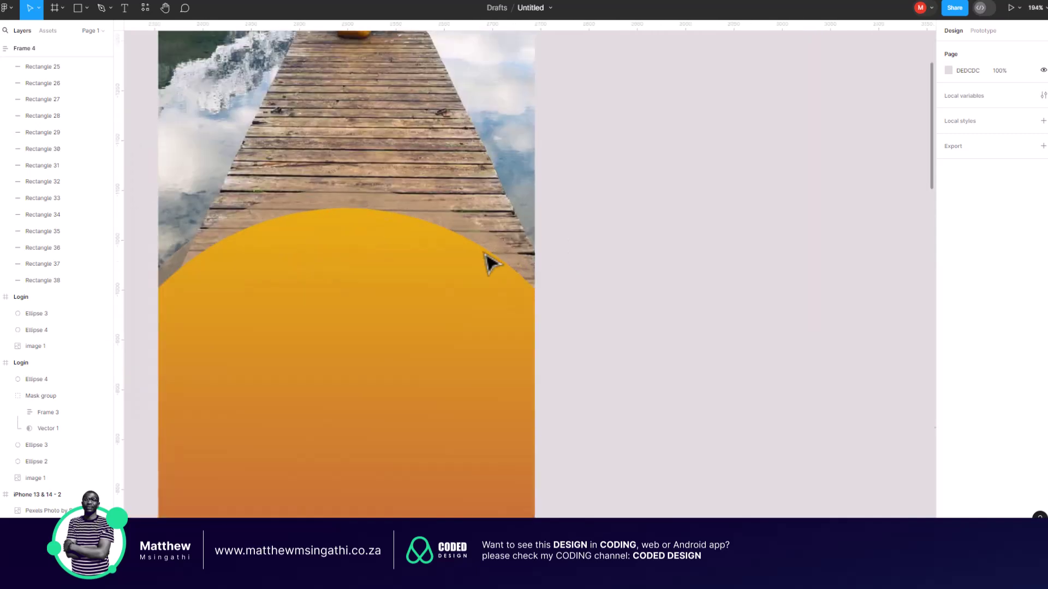
left_click(485, 254)
left_click(954, 307)
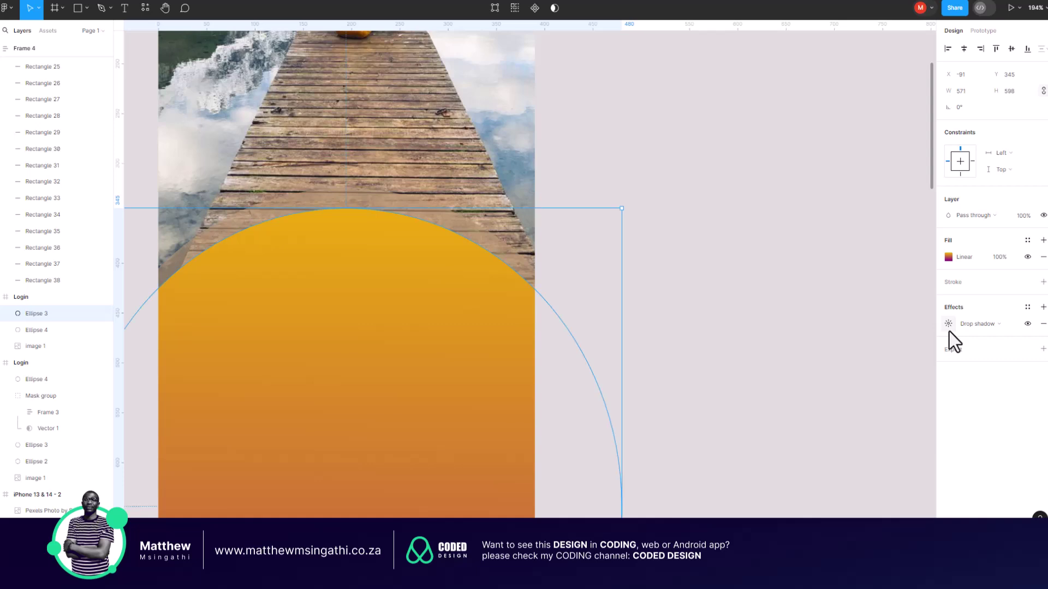
left_click(948, 324)
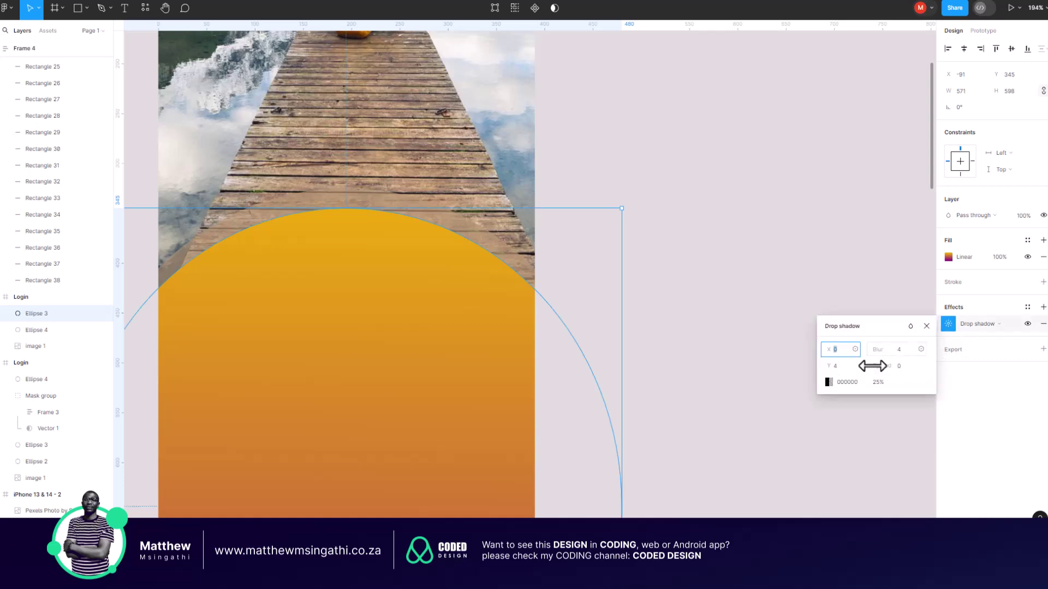
mouse_move(830, 353)
left_mouse_down()
mouse_move(857, 352)
mouse_move(800, 362)
mouse_move(837, 349)
mouse_move(800, 355)
mouse_move(830, 349)
mouse_move(836, 367)
left_mouse_up()
- Reduce the gradient ellipse's black drop shadow to 15% opacity
left_click(829, 383)
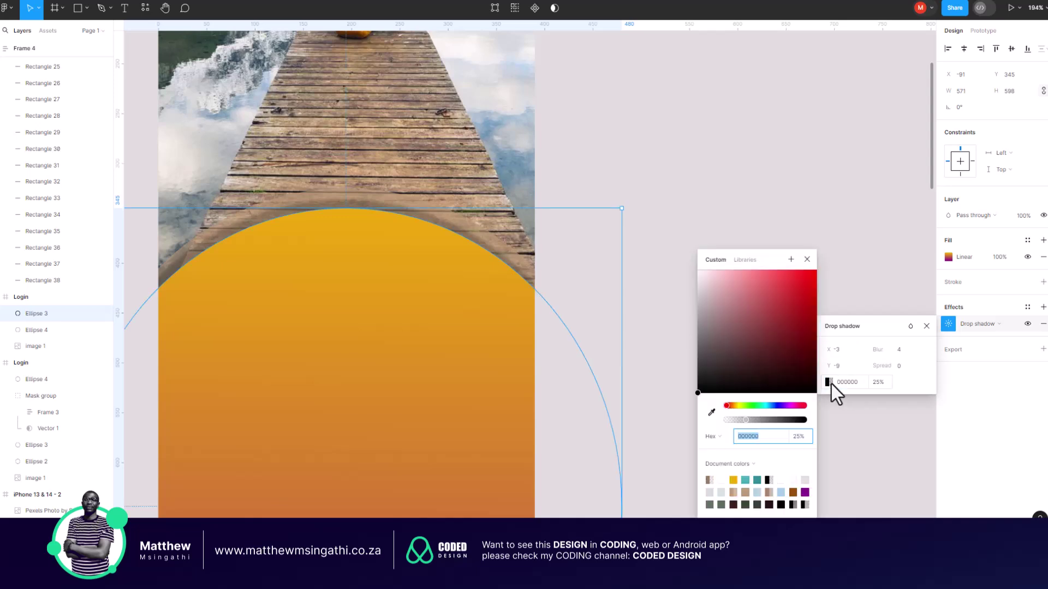
left_click_drag(746, 420, 737, 420)
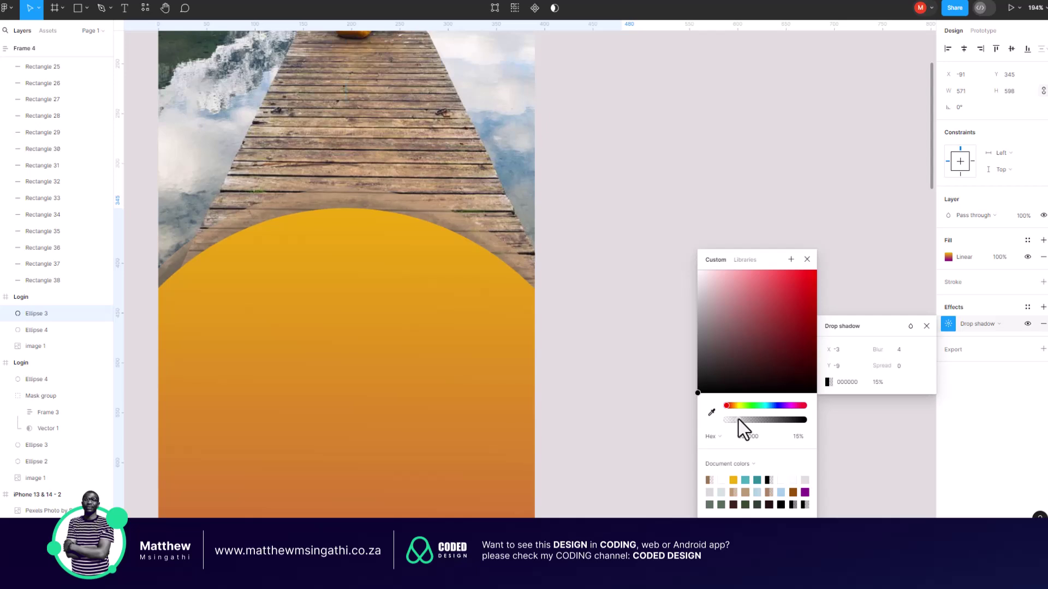
left_click_drag(738, 420, 737, 420)
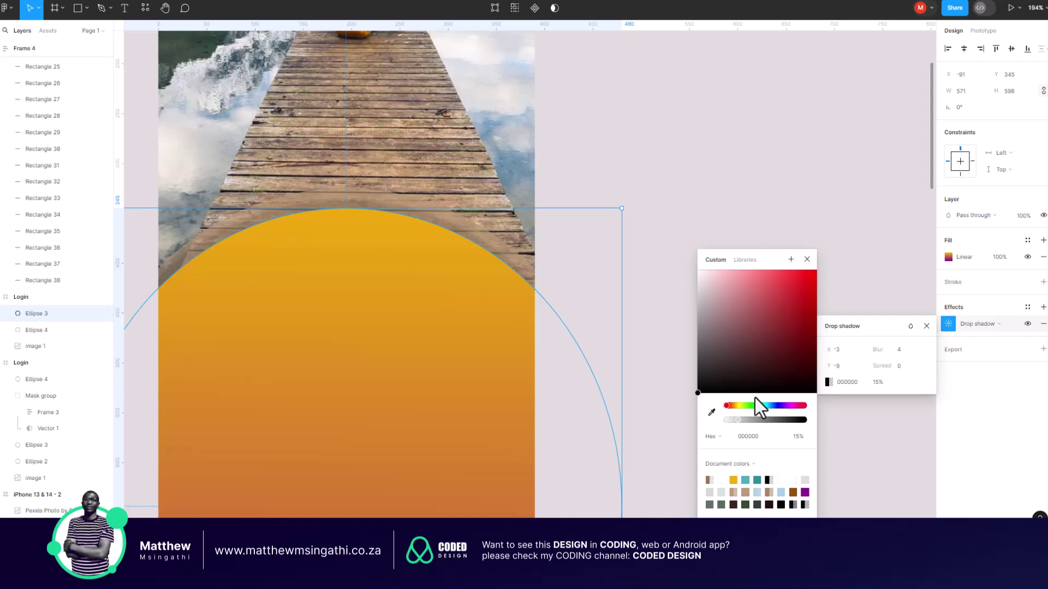
left_click_drag(830, 352, 832, 351)
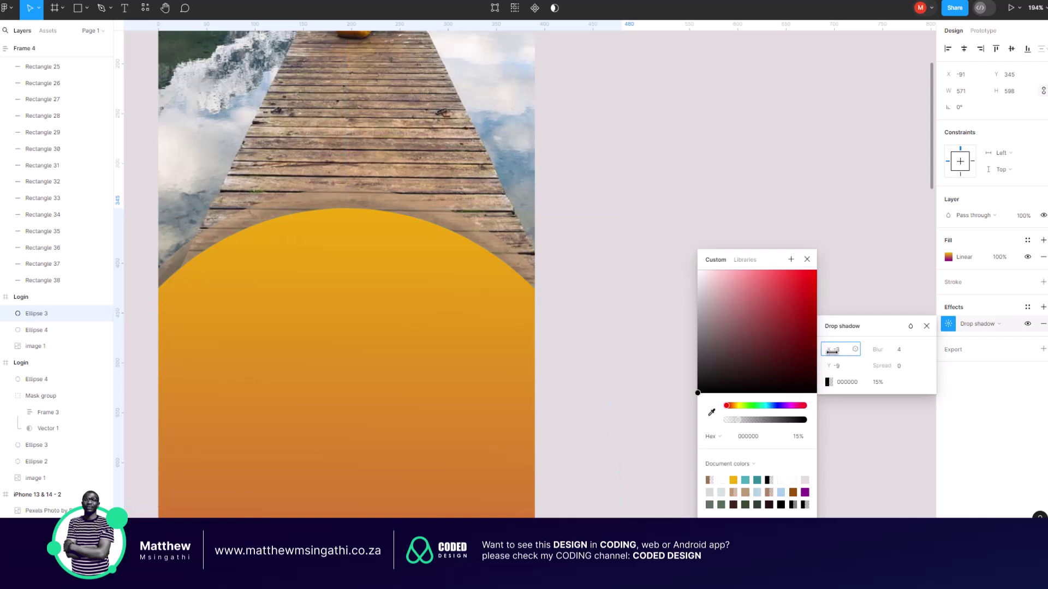
scroll(678, 280, "down", 5)
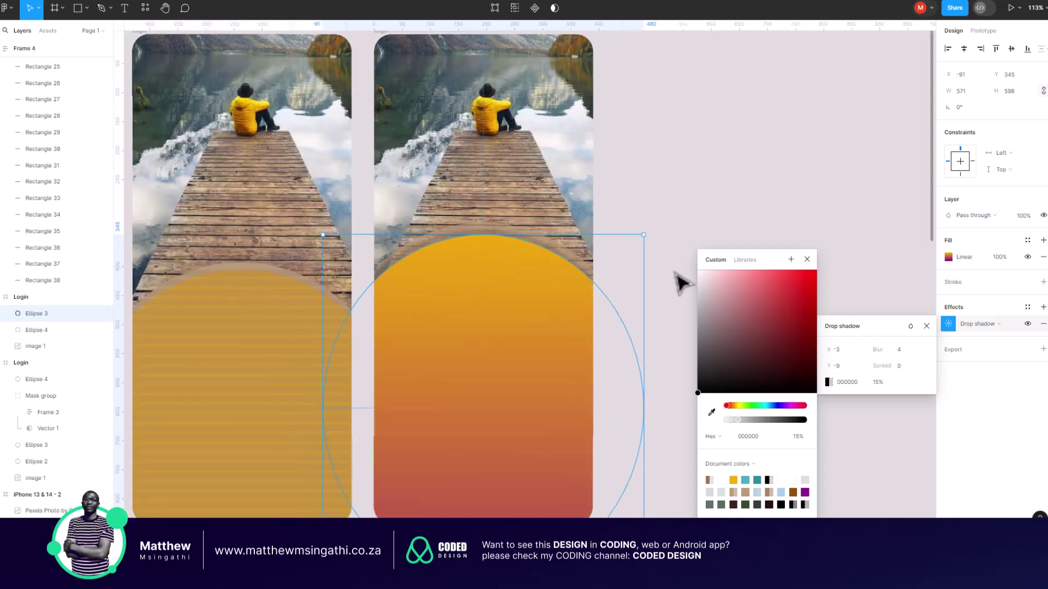
left_click(685, 214)
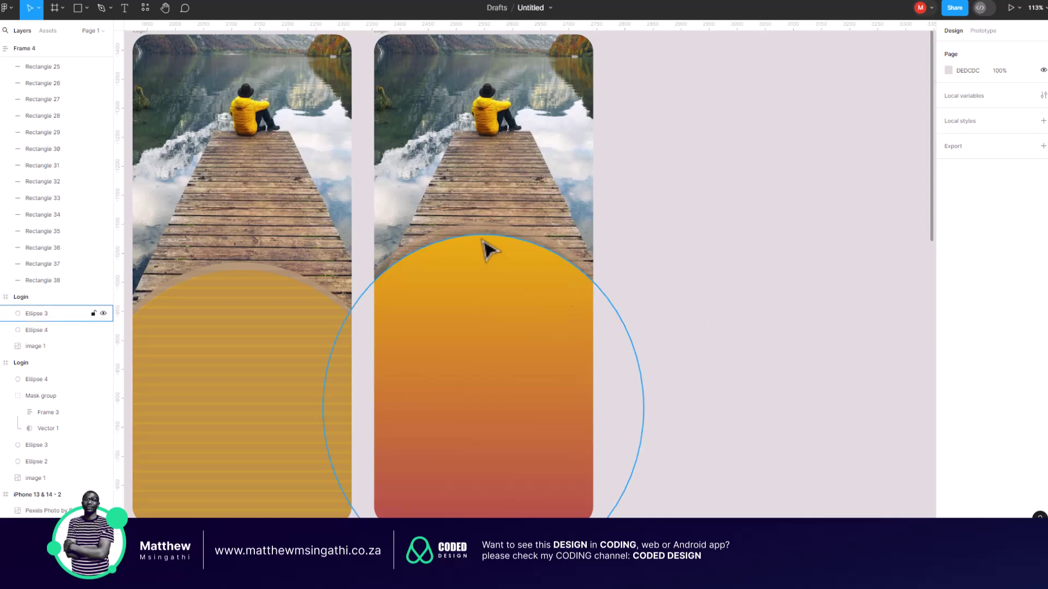
scroll(425, 281, "up", 5)
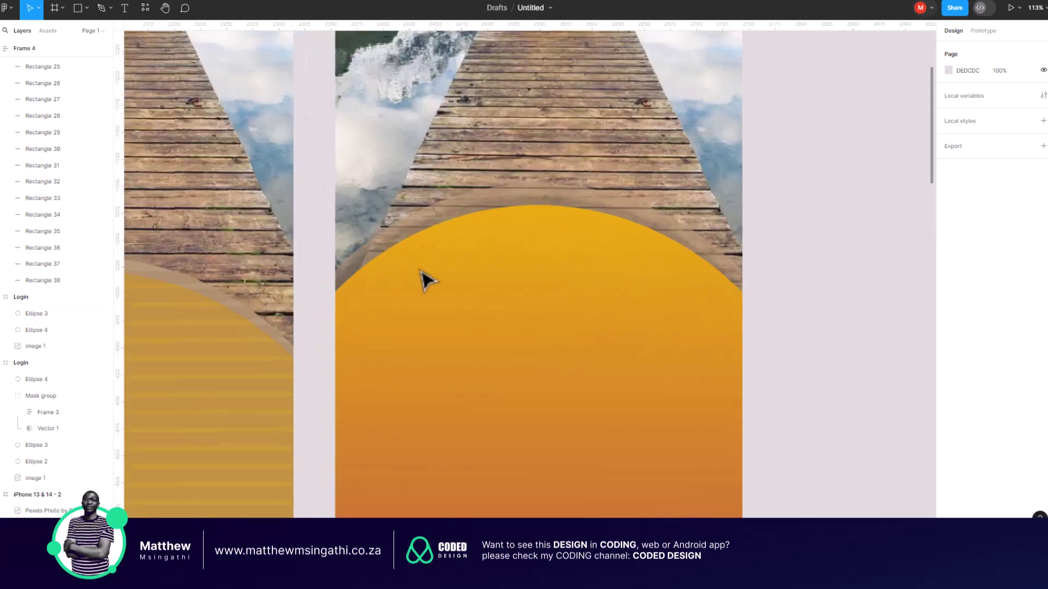
right_click(362, 208)
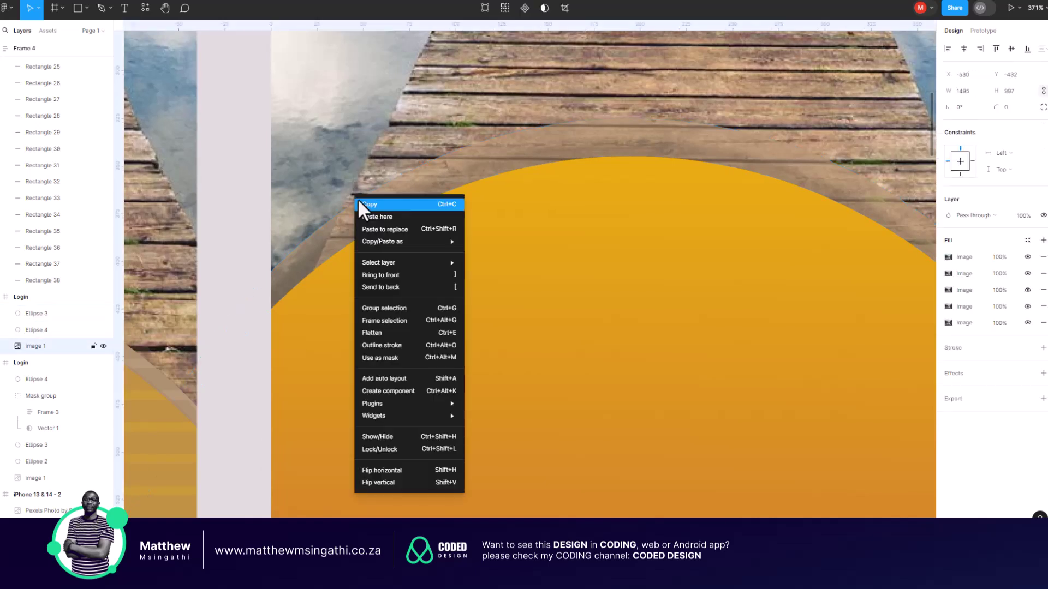
left_click(357, 198)
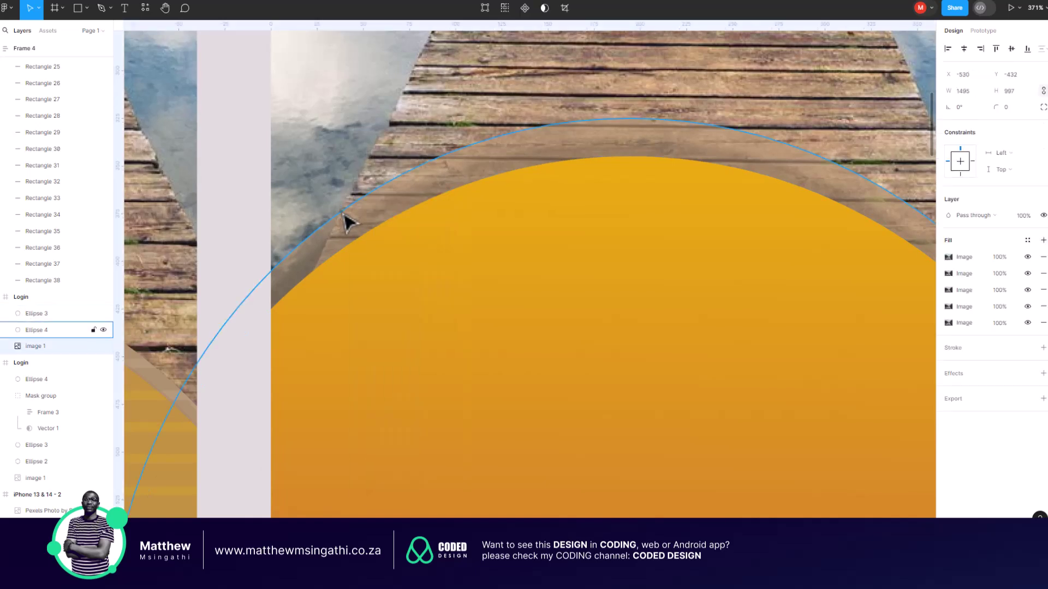
right_click(339, 210)
left_click(364, 200)
double_click(366, 206)
scroll(546, 246, "down", 5)
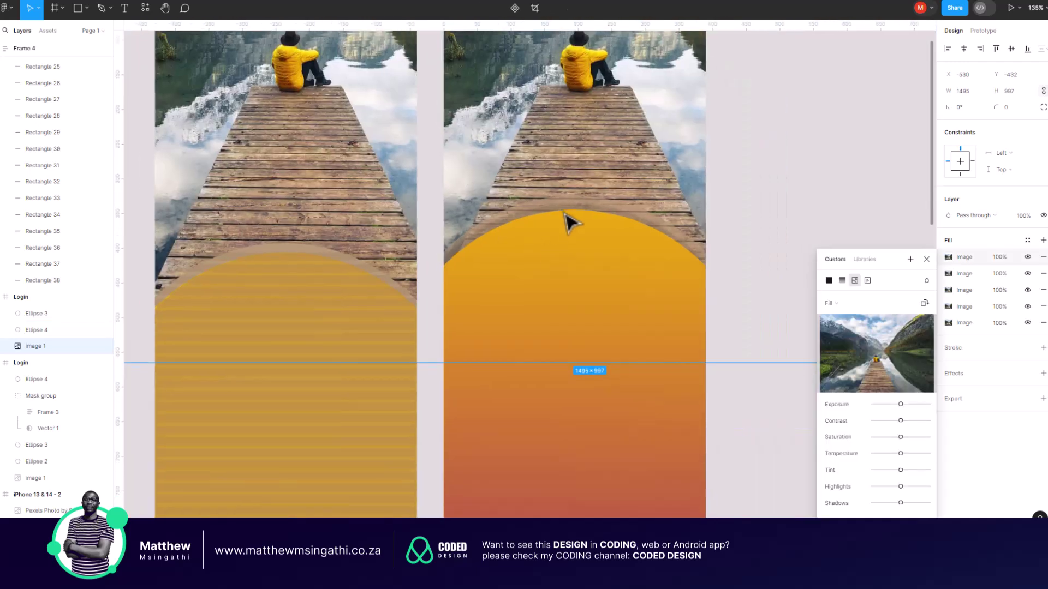
left_click(751, 425)
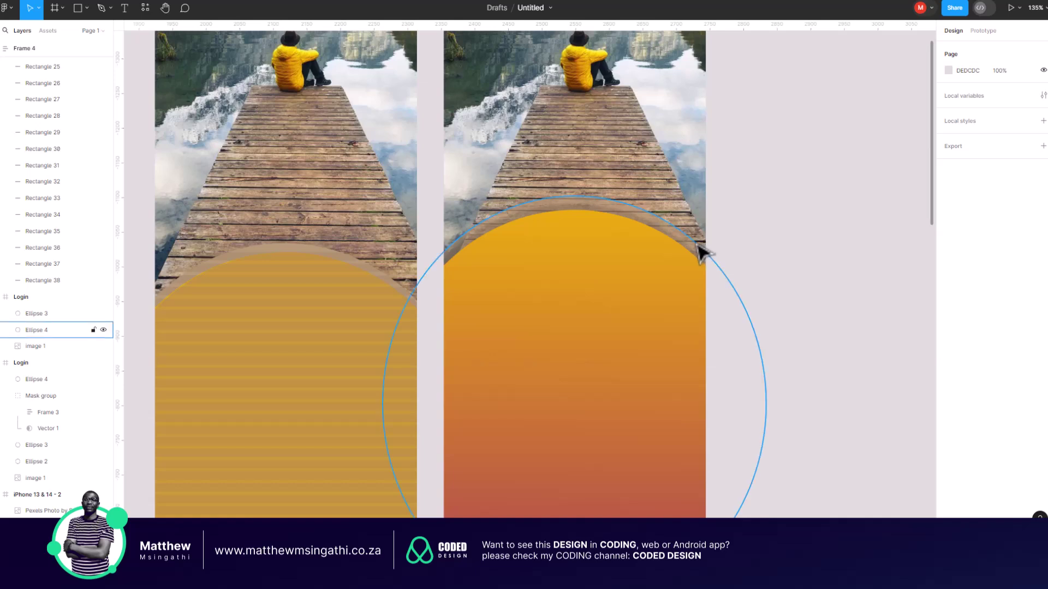
- Enlarge the translucent brown ellipse behind the gradient panel to 588 × 616, raising its upper edge to Y 307
left_click(703, 253)
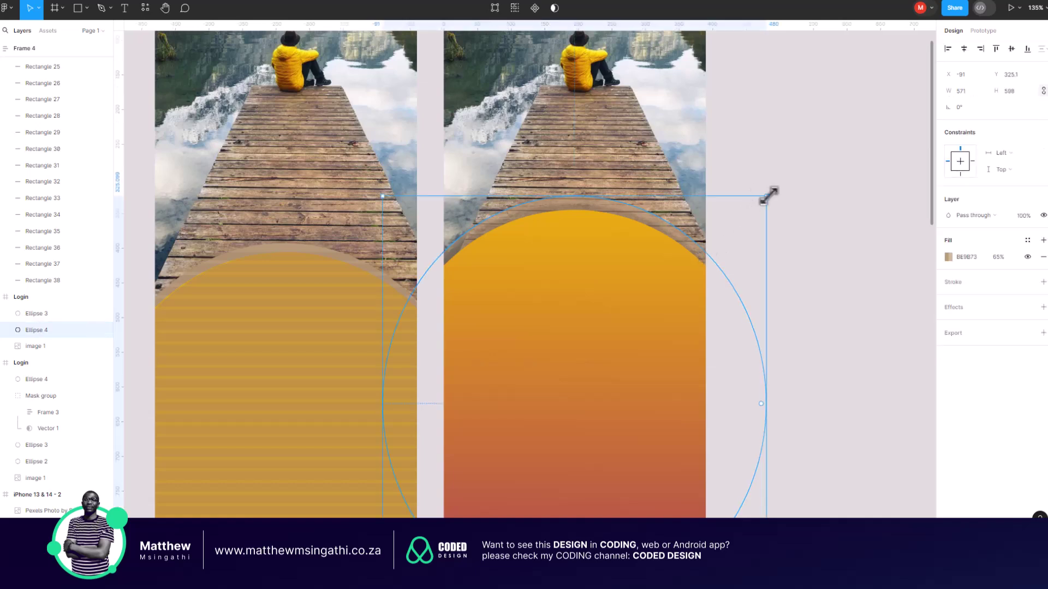
left_click_drag(768, 196, 779, 186)
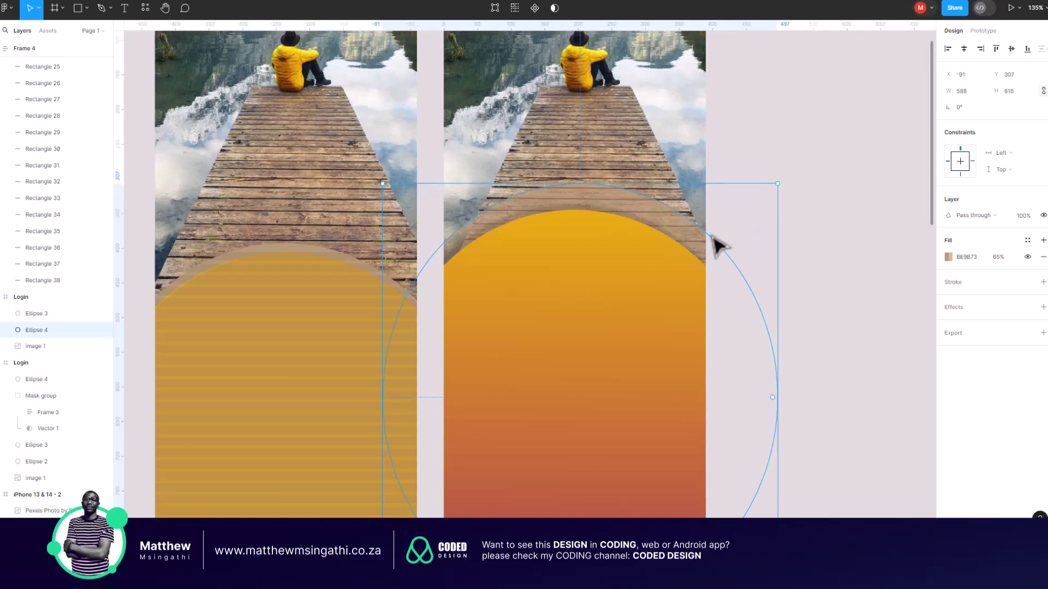
- Move the translucent brown ellipse to X -104, Y 314 and add an enlarged 621 × 651 copy at X -121, Y 297
left_click_drag(702, 239, 693, 244)
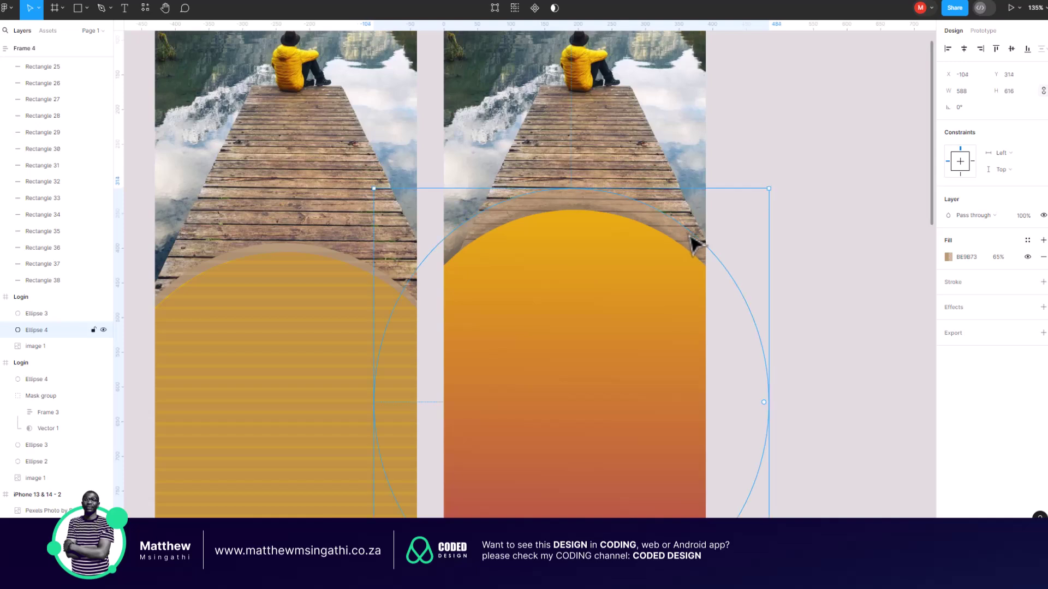
key("ctrl+d")
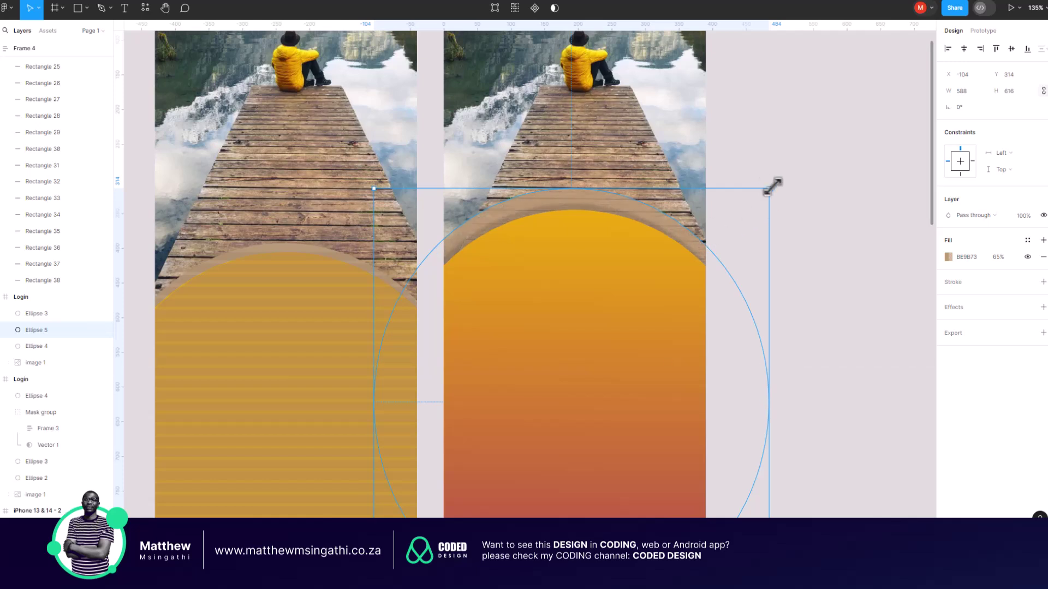
left_click_drag(771, 187, 790, 174)
left_click_drag(697, 215, 683, 222)
- Recolour the larger duplicate ellipse from brown to a light grey fill
left_click(947, 258)
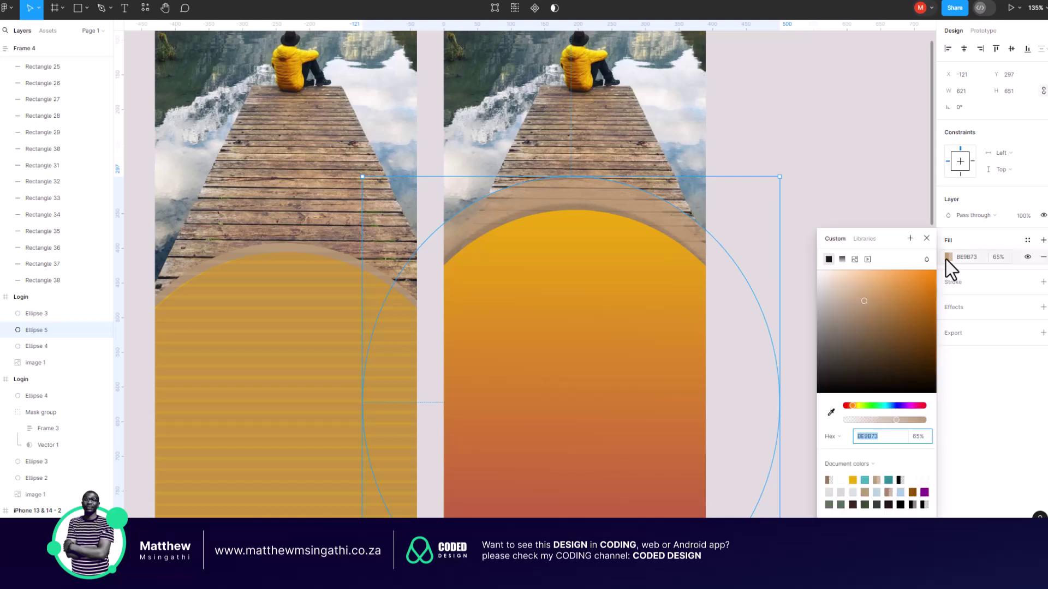
left_click_drag(858, 299, 817, 299)
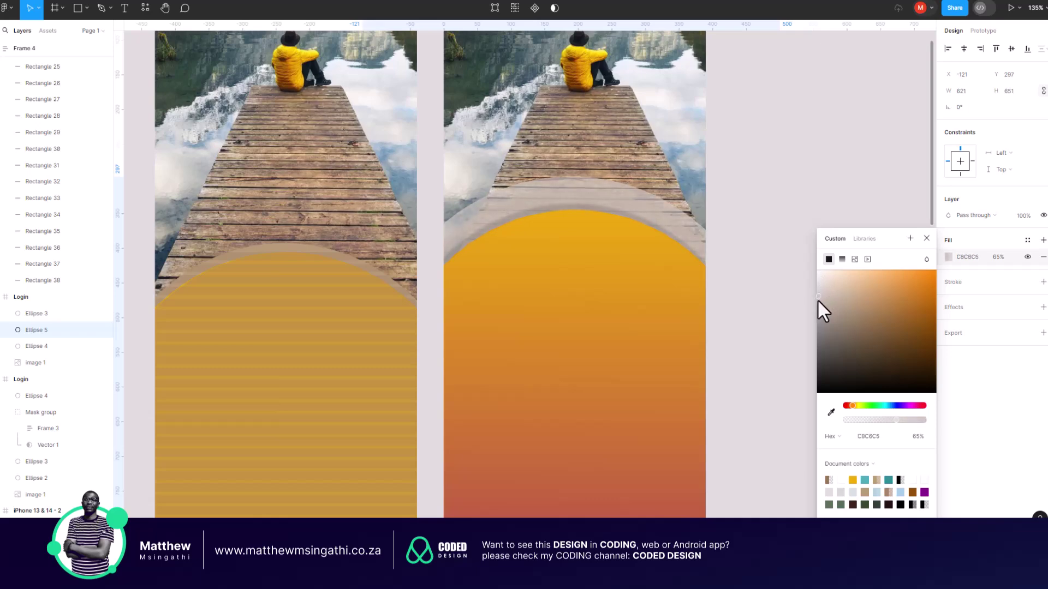
scroll(767, 294, "down", 2)
scroll(766, 294, "down", 2)
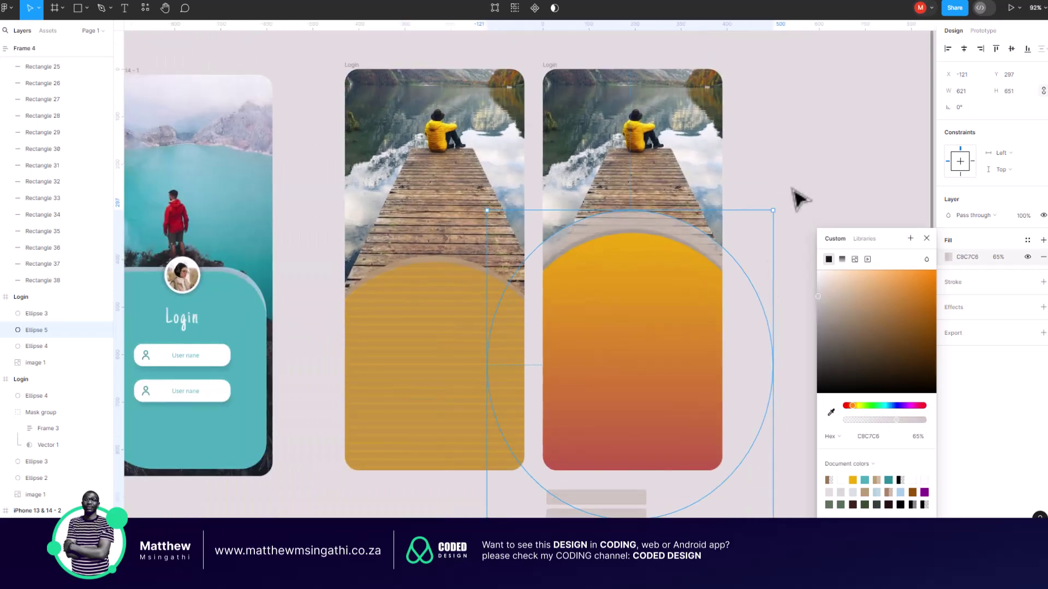
left_click(794, 201)
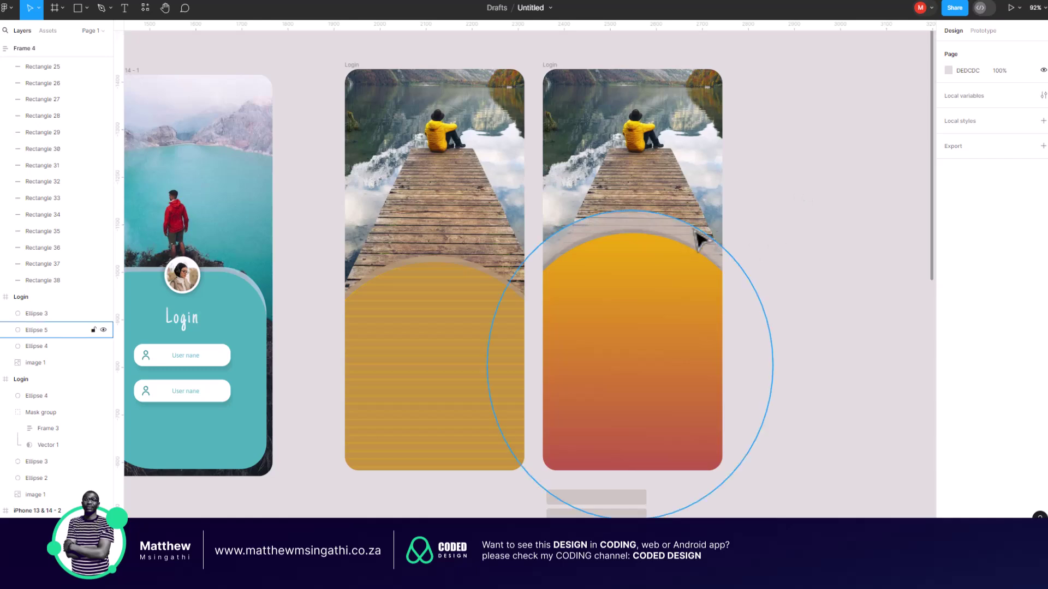
- Place the larger ellipse beneath the smaller brown one and give it a pier-sampled tan fill adjusted to C3AF93 at 24% opacity
scroll(686, 251, "up", 3)
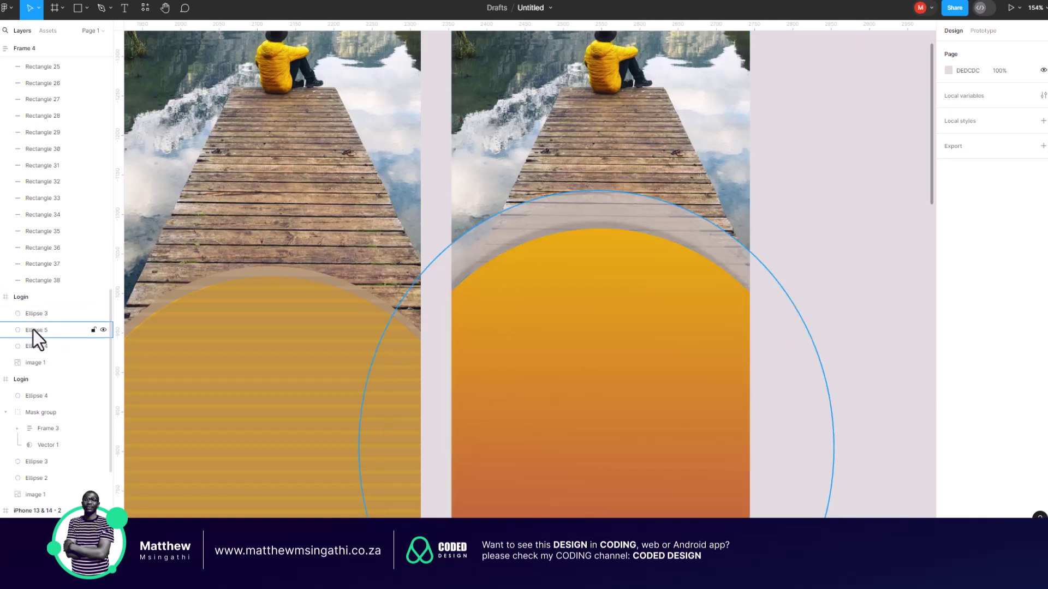
left_click_drag(33, 329, 28, 352)
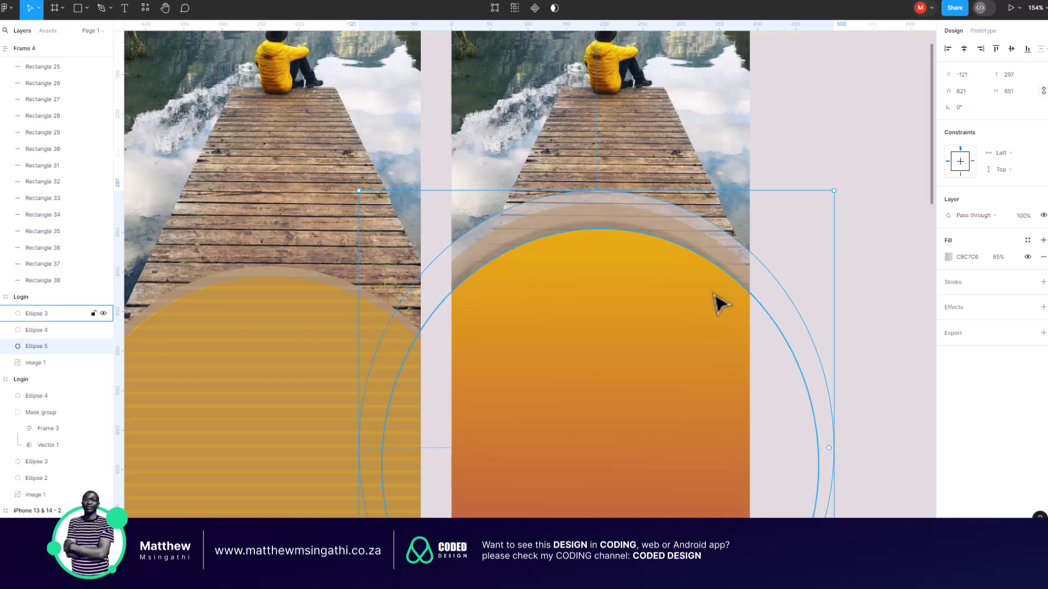
left_click(949, 257)
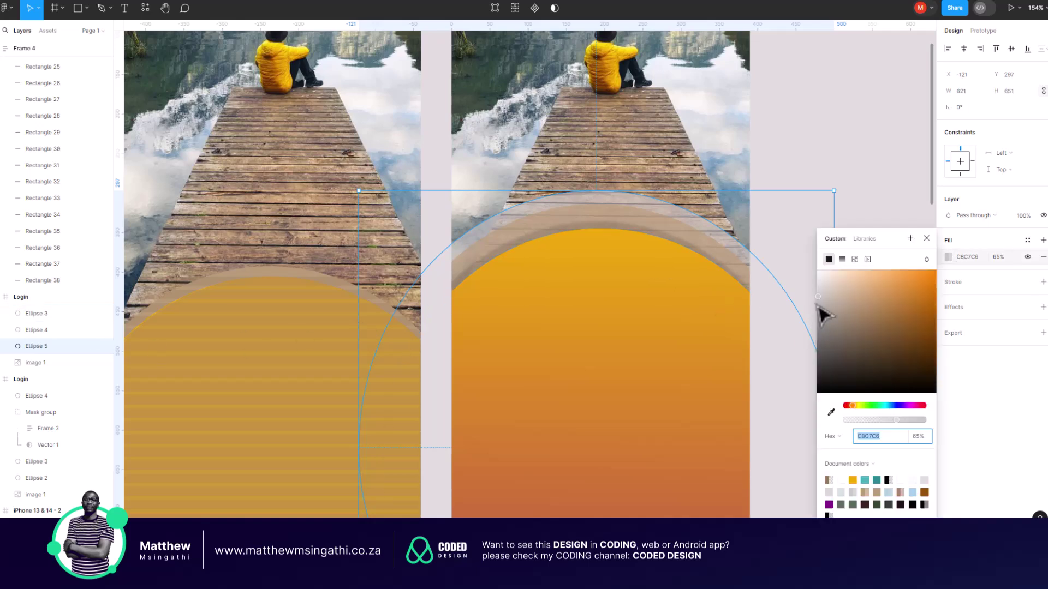
left_click(830, 412)
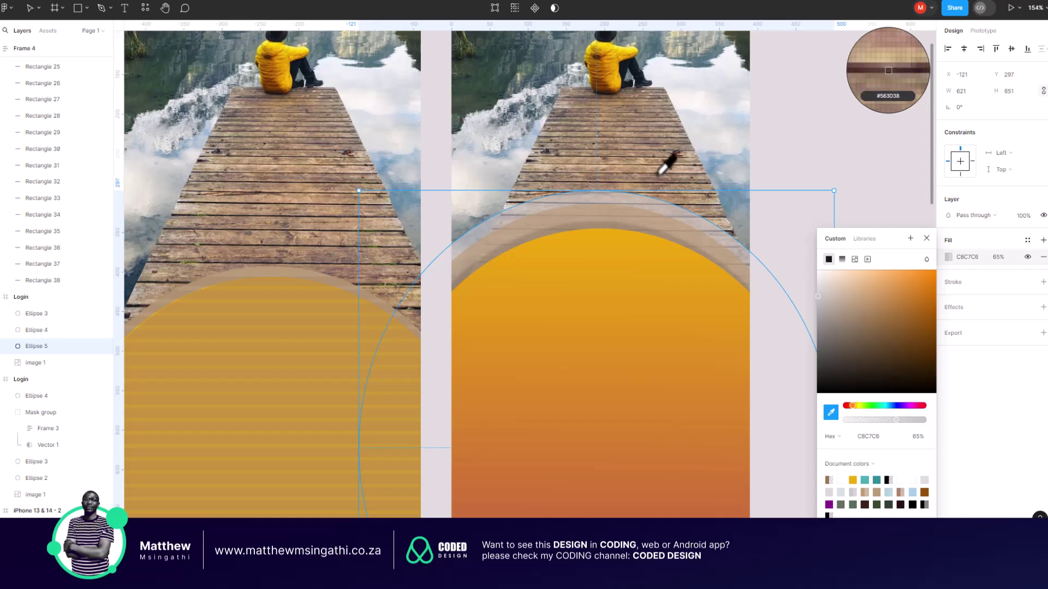
left_click(647, 168)
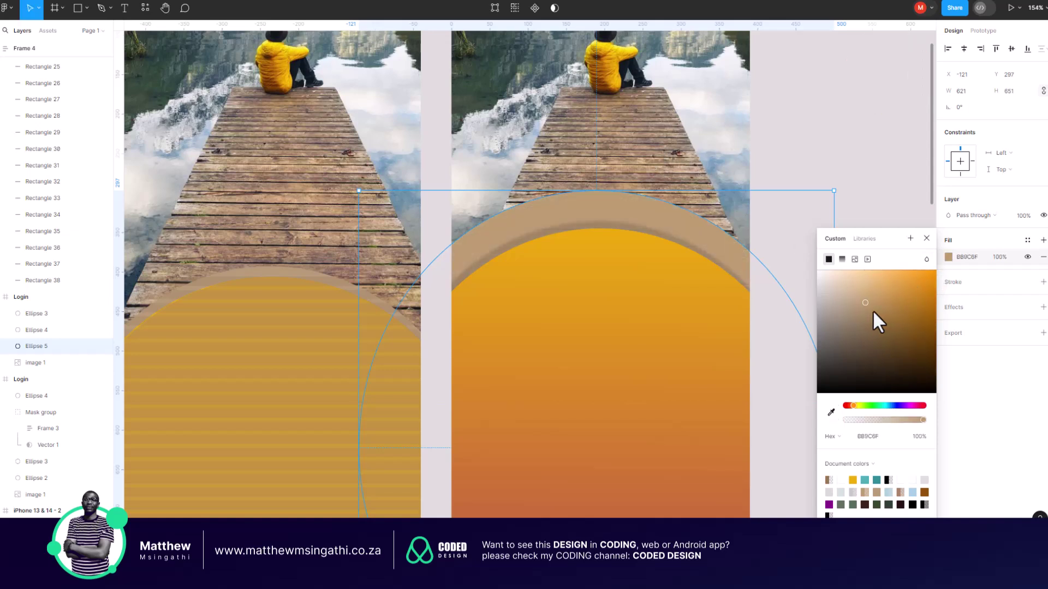
left_click_drag(865, 303, 845, 303)
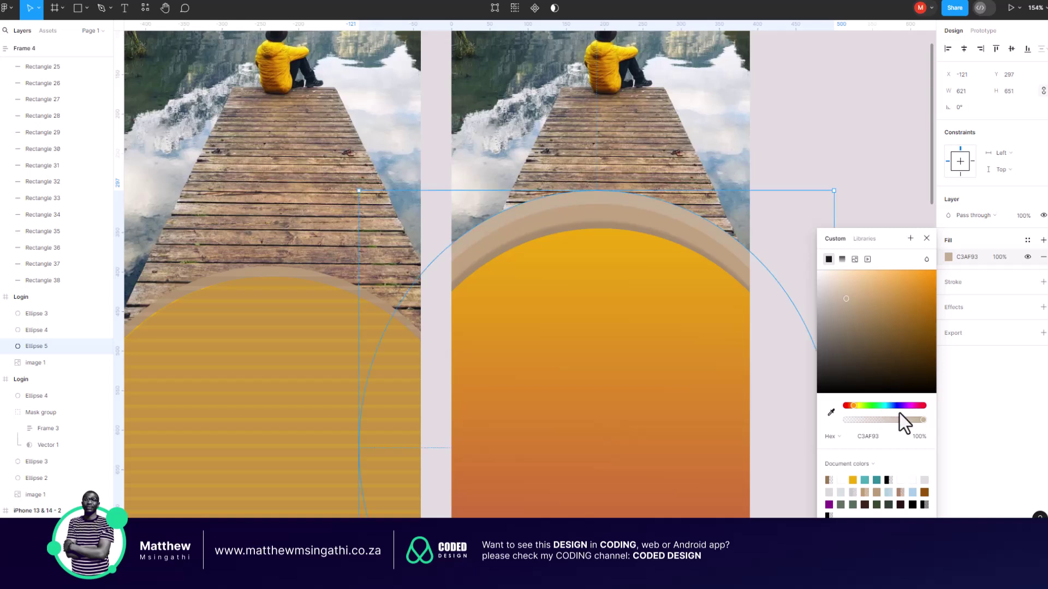
left_click_drag(922, 420, 864, 424)
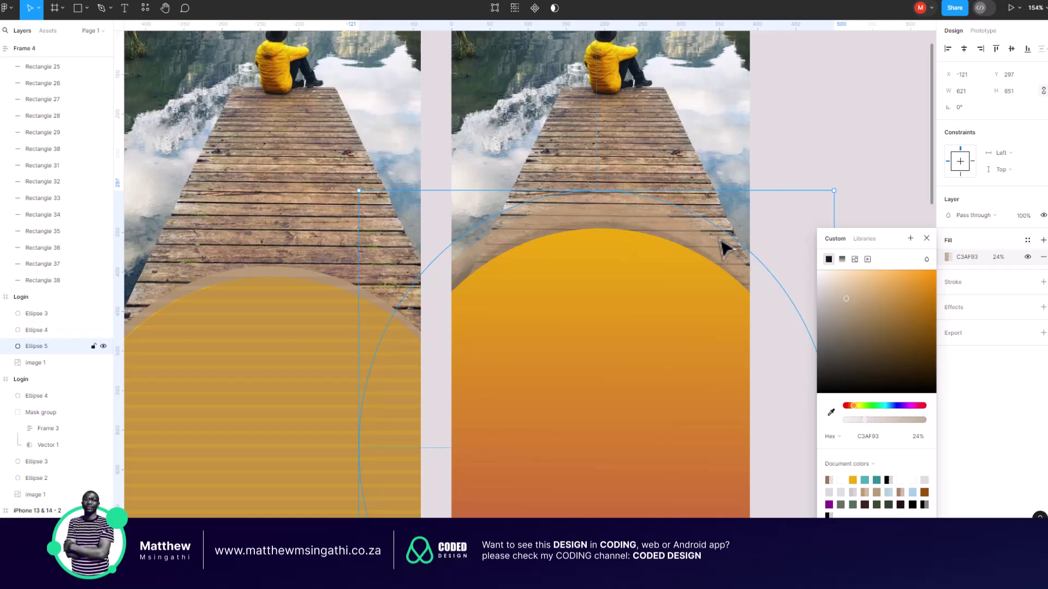
- Compare the striped and orange-gradient versions of the Login screen with the neighbouring teal login design
scroll(727, 240, "down", 5)
left_click(802, 141)
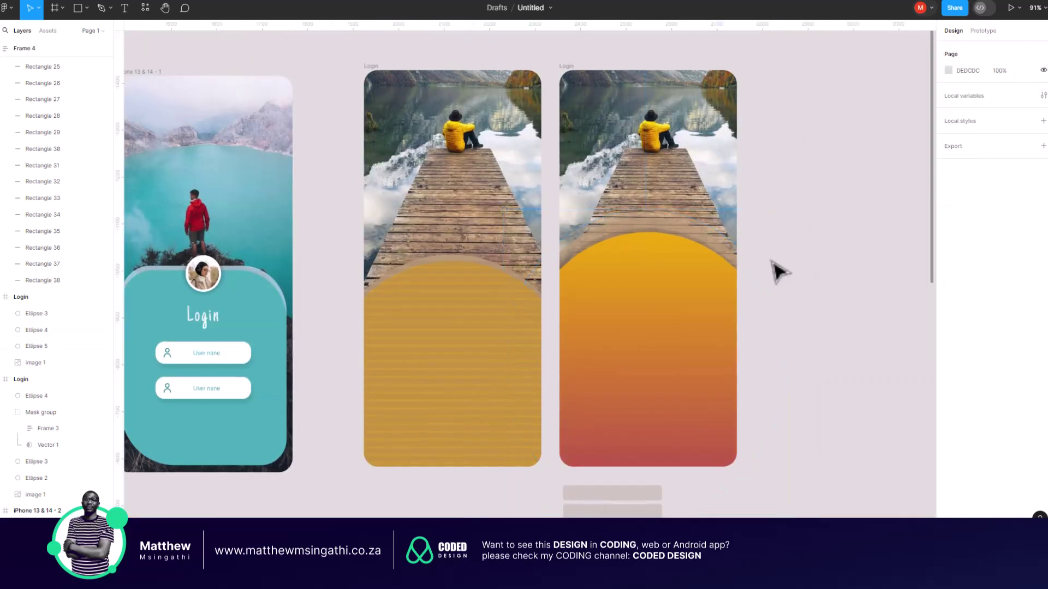
scroll(771, 269, "right", 5)
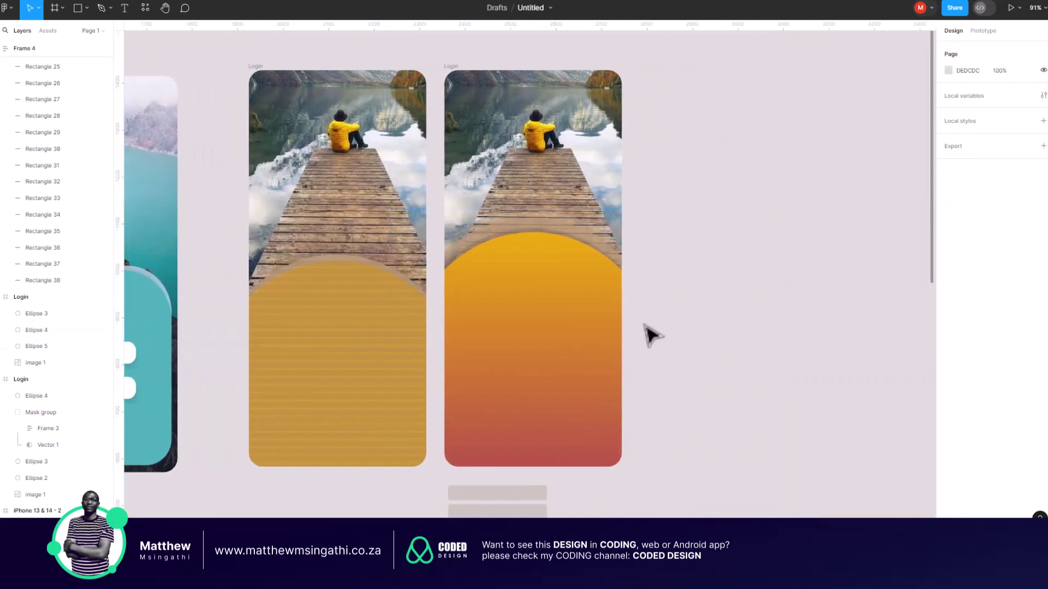
scroll(649, 334, "right", 2)
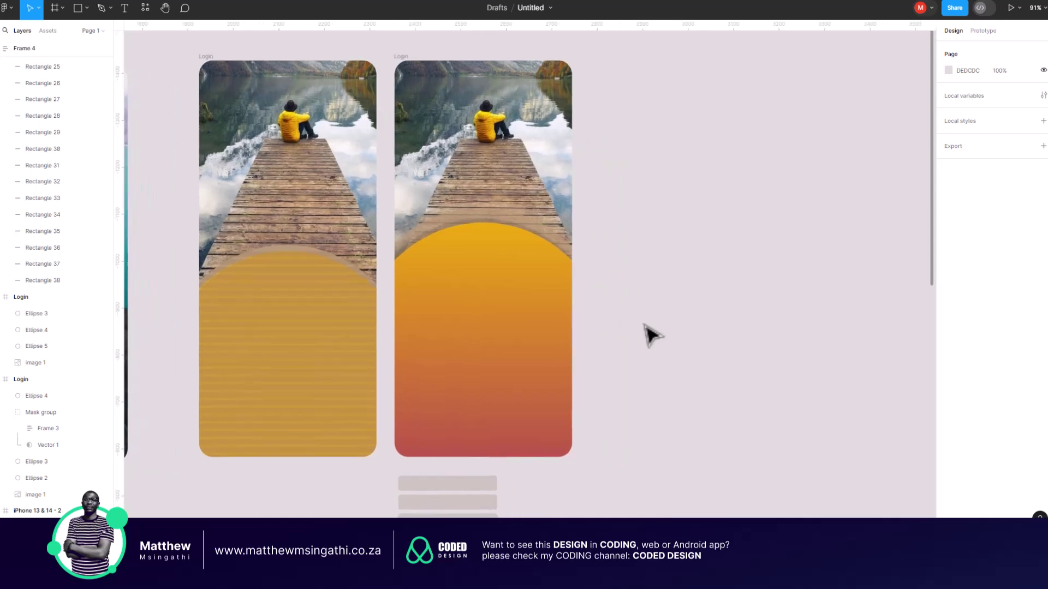
scroll(611, 291, "up", 2)
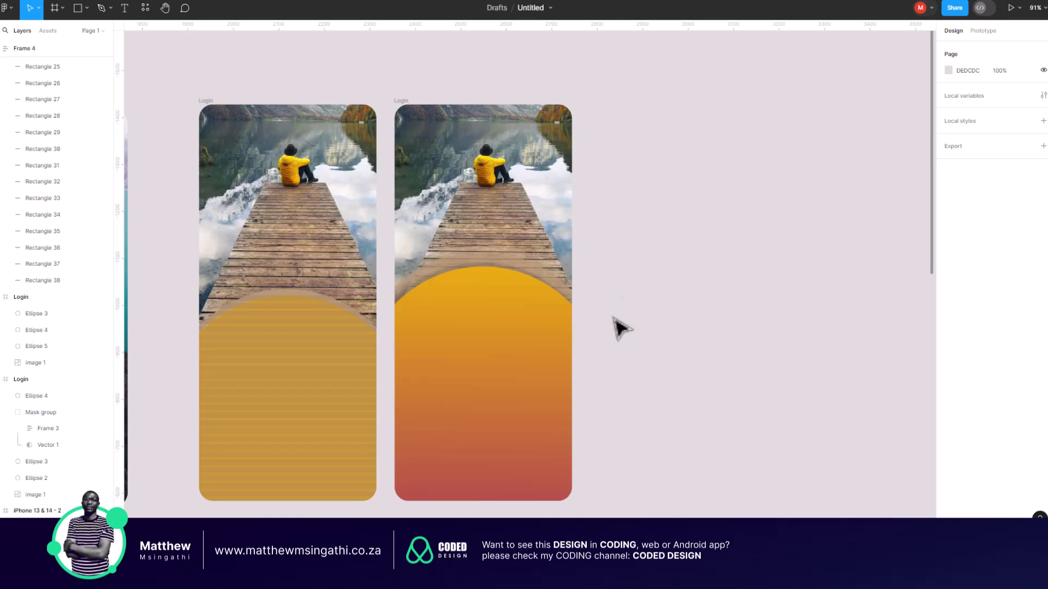
scroll(592, 312, "left", 3)
scroll(592, 312, "down", 1)
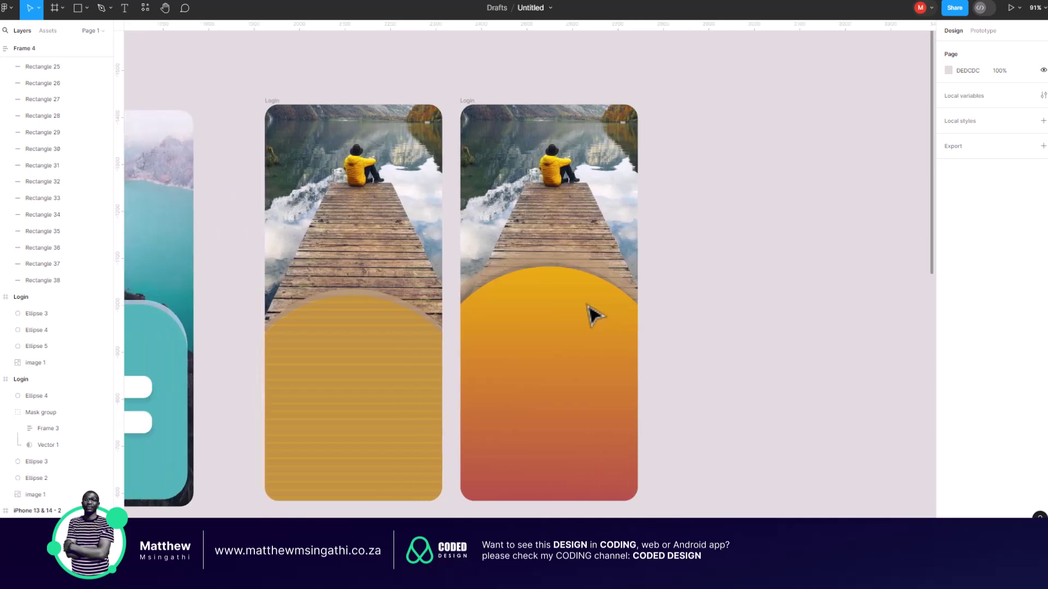
scroll(594, 315, "up", 1)
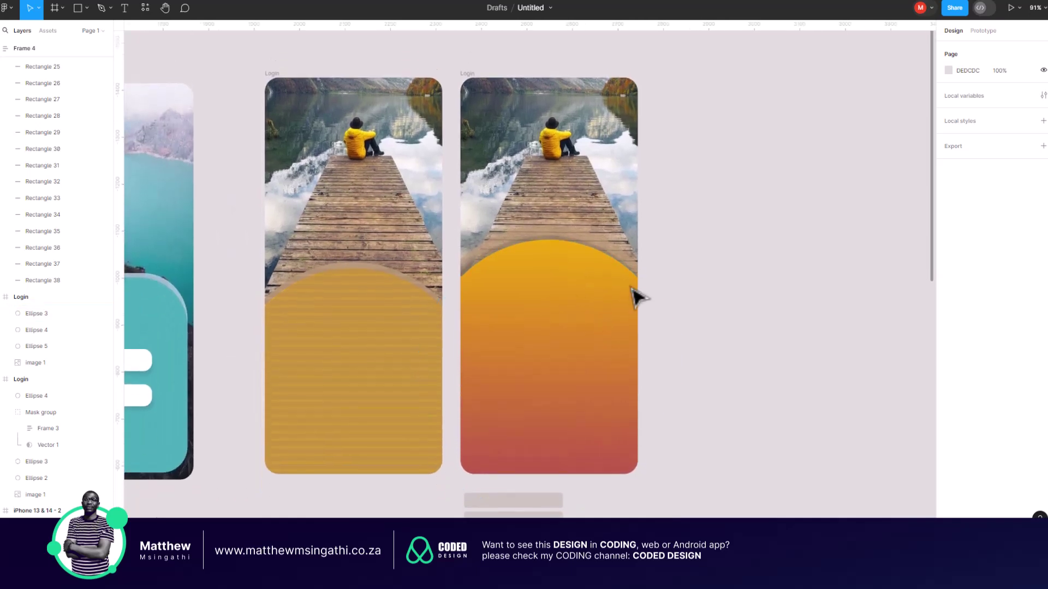
scroll(557, 297, "left", 3)
scroll(556, 297, "down", 1)
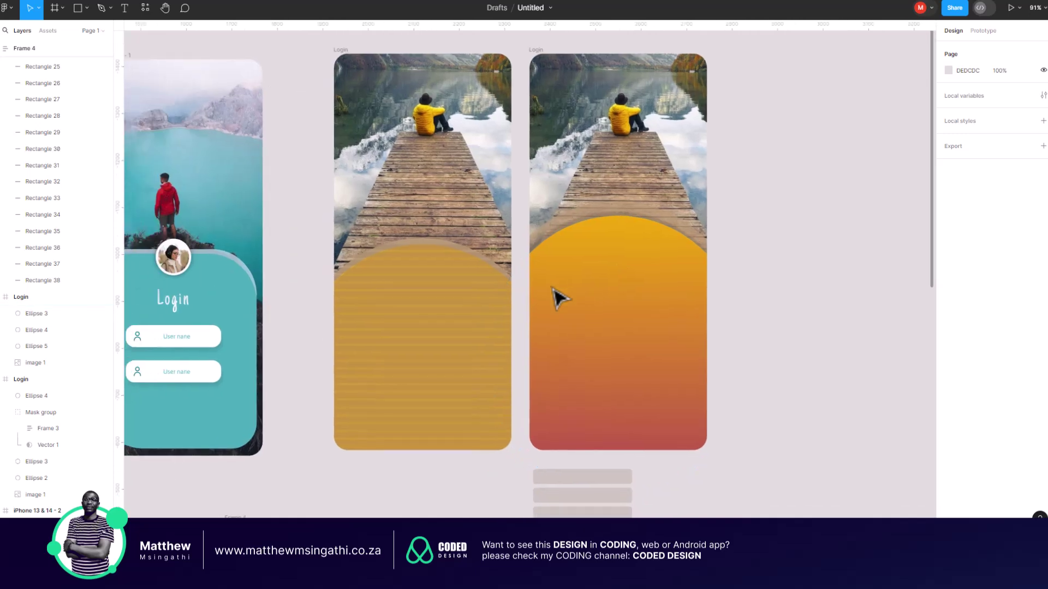
scroll(630, 295, "right", 2)
scroll(630, 294, "down", 1)
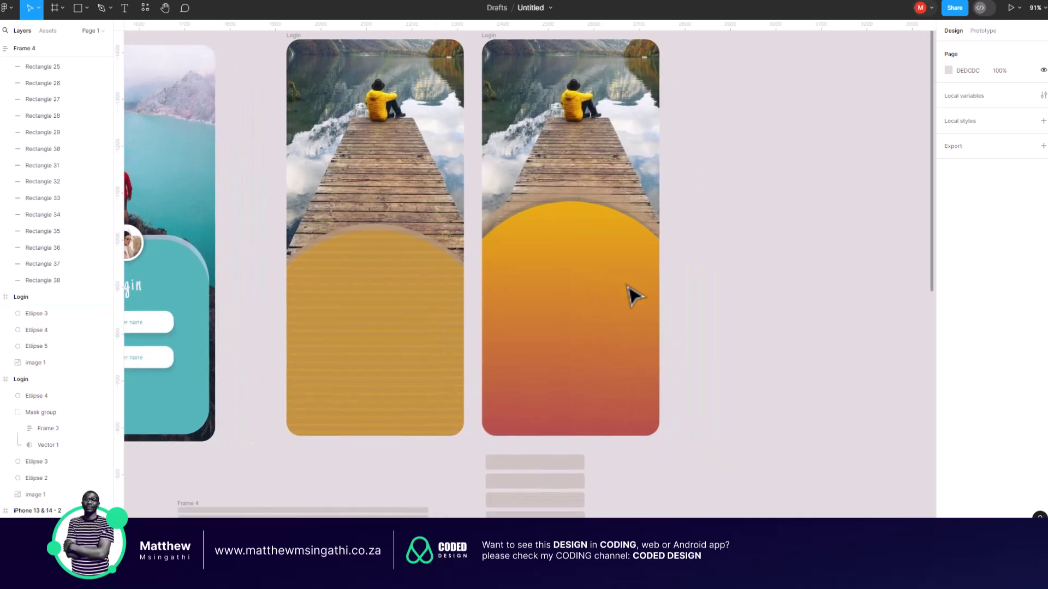
scroll(629, 294, "left", 3)
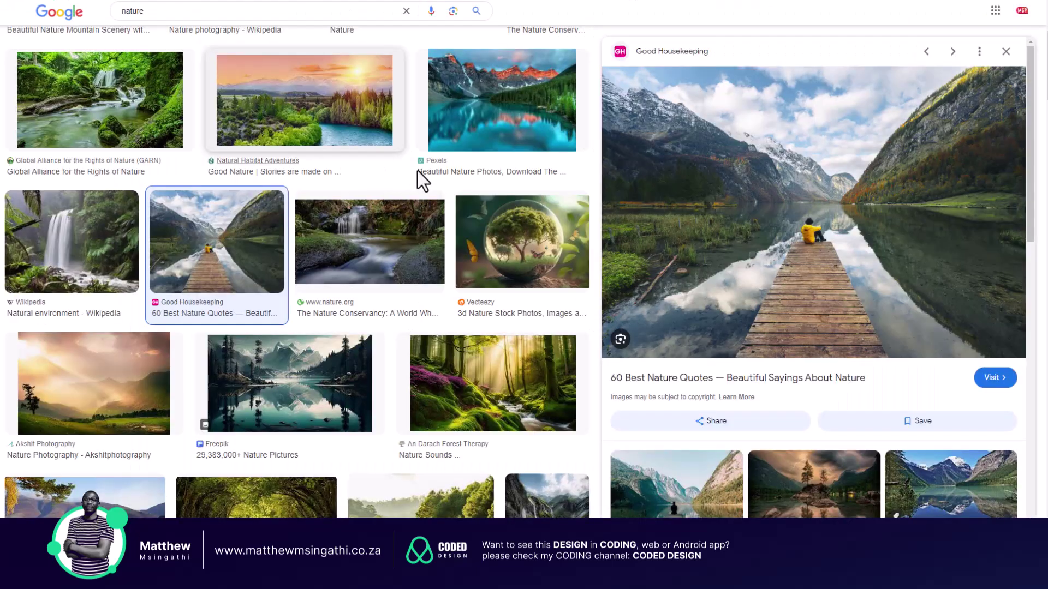
- Switch to Google Images in the browser and search for "profile"
scroll(351, 45, "up", 4)
key("ctrl+a")
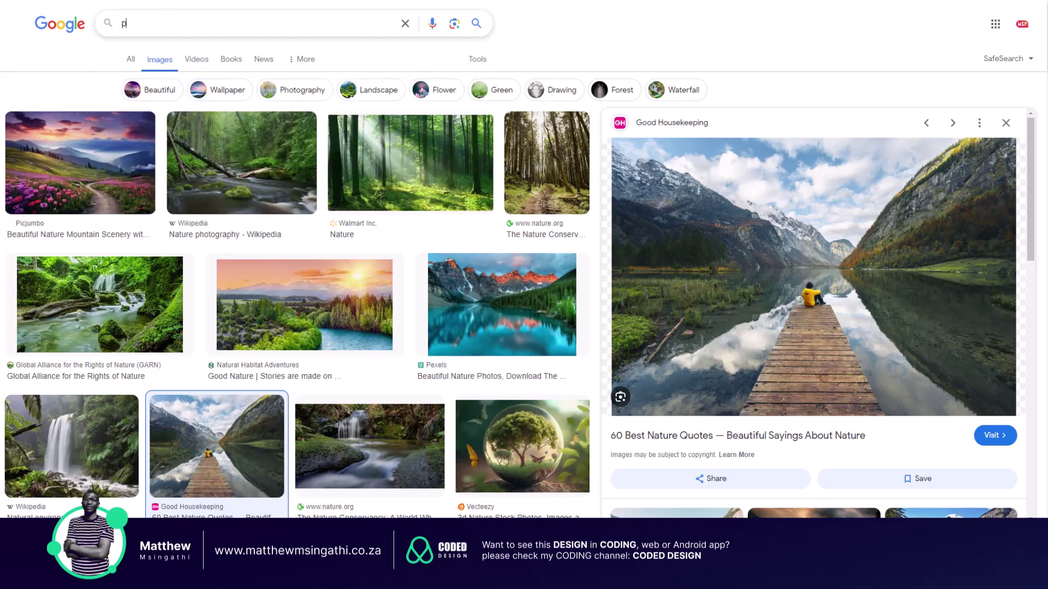
type("profile")
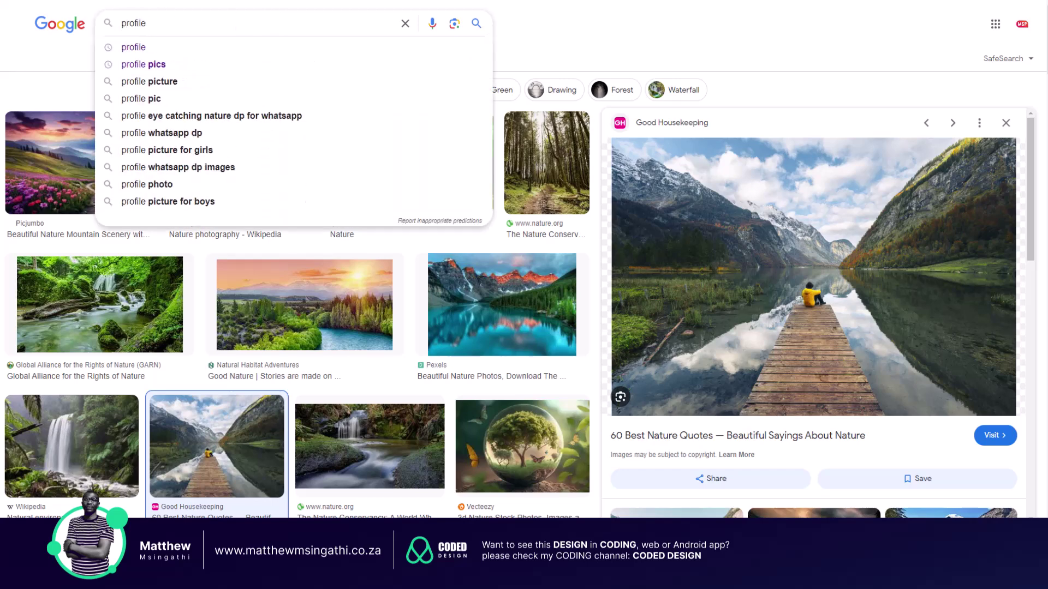
key("Down")
key("Return")
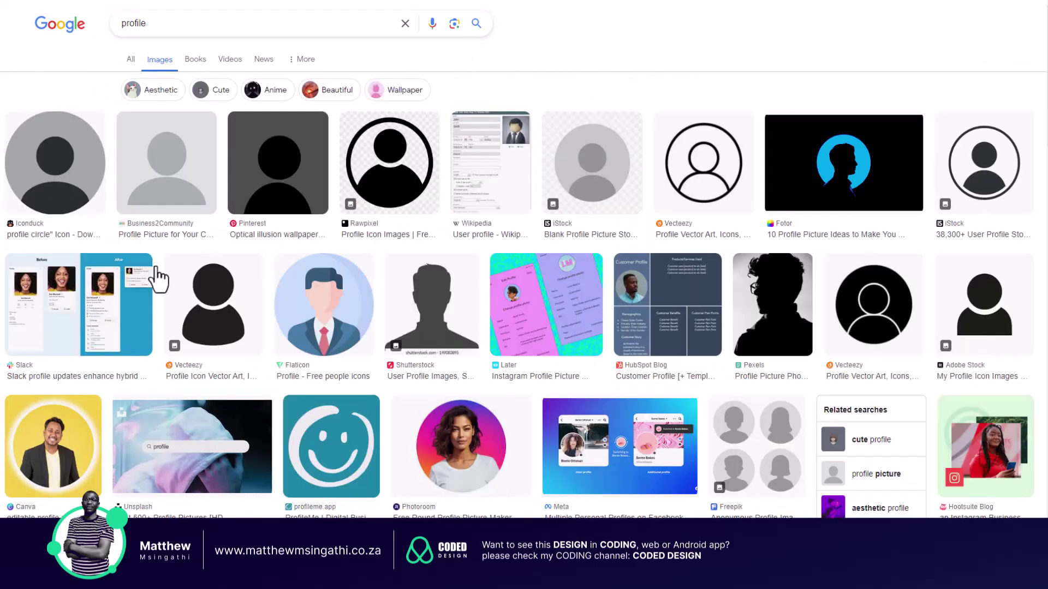
- Find the Sprout Social photo of a man in a black cap holding a camera and copy the image
scroll(454, 385, "down", 4)
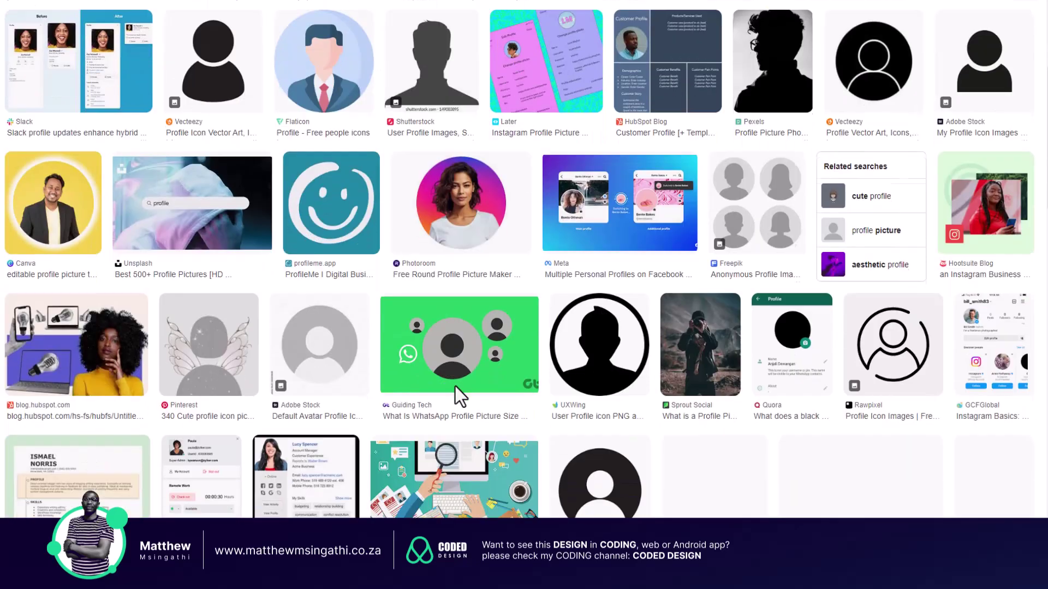
scroll(455, 386, "down", 7)
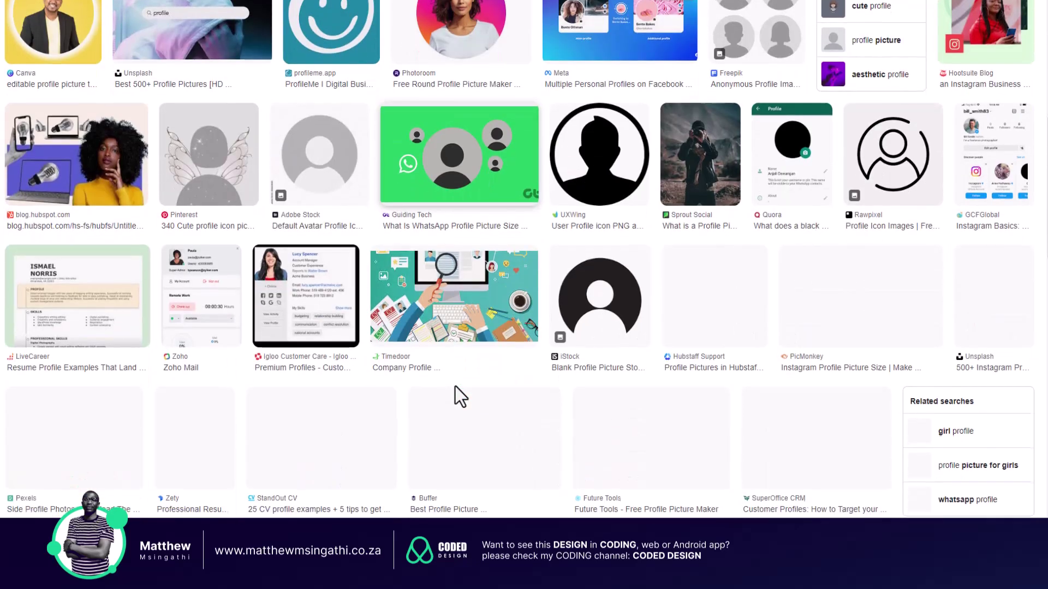
scroll(455, 387, "up", 4)
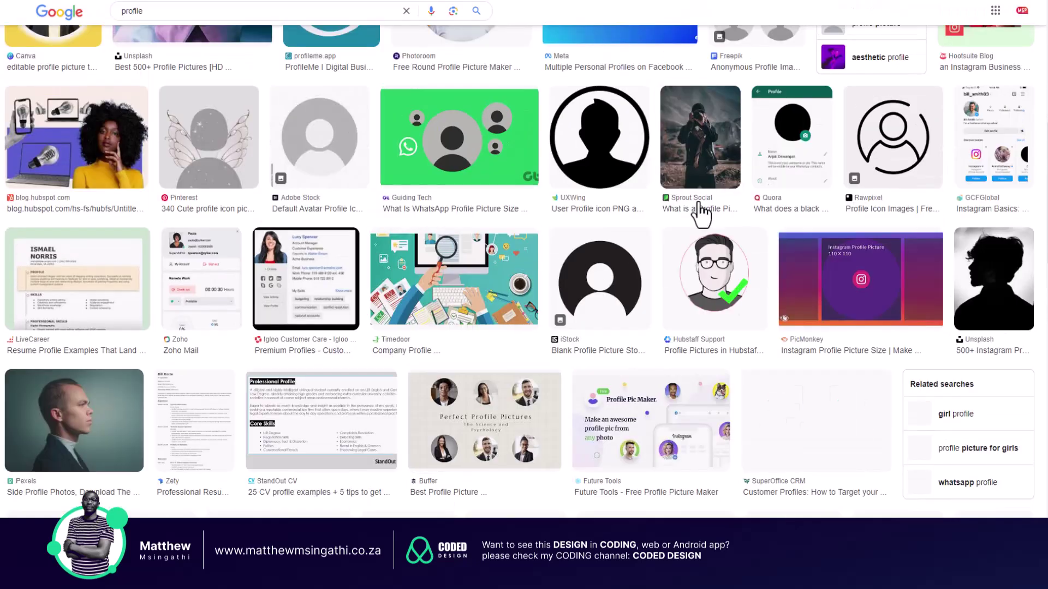
left_click(703, 163)
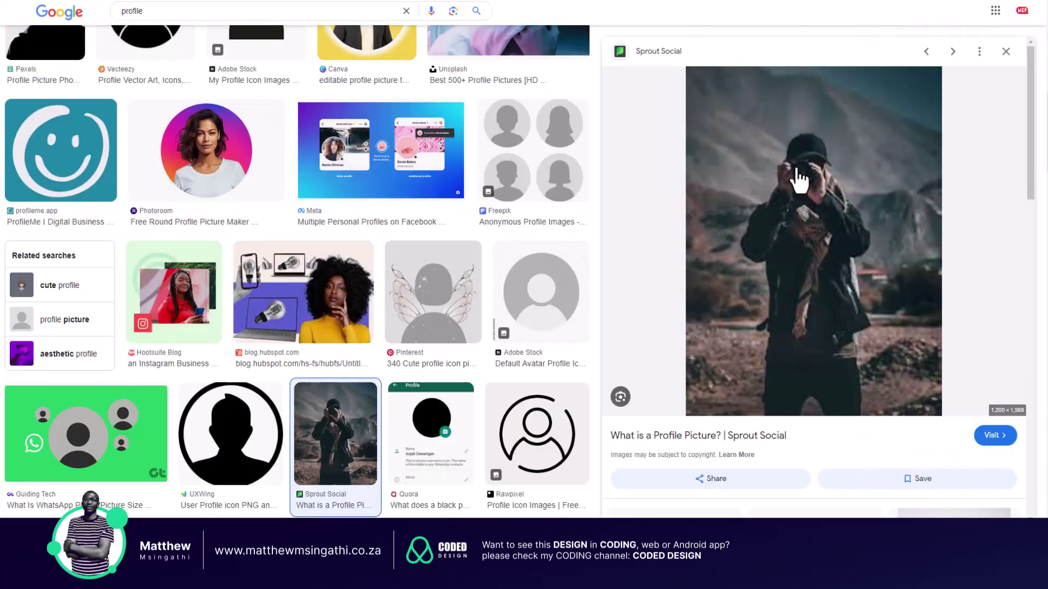
right_click(796, 168)
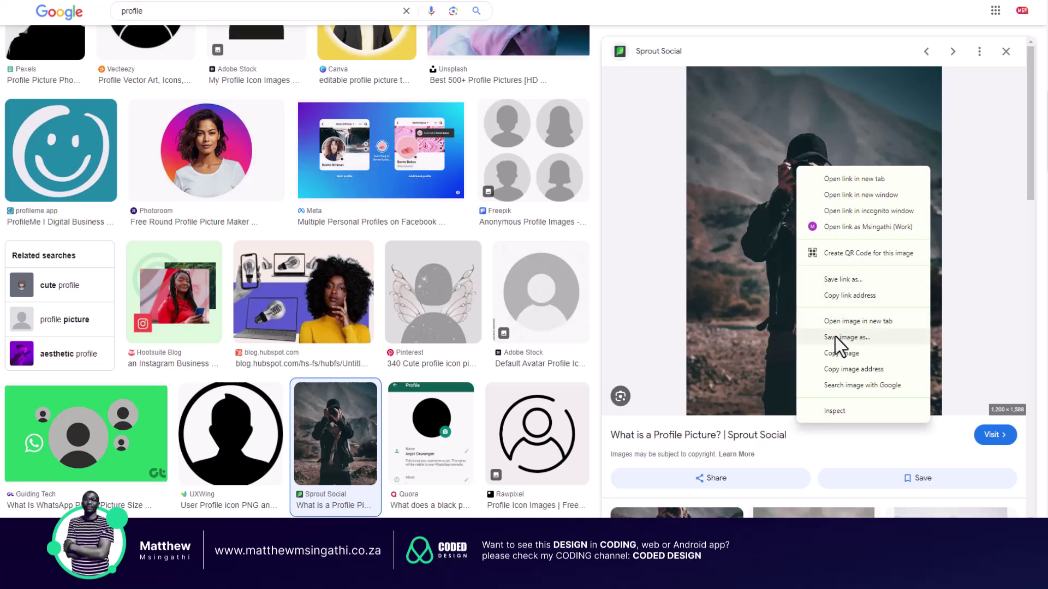
left_click(833, 354)
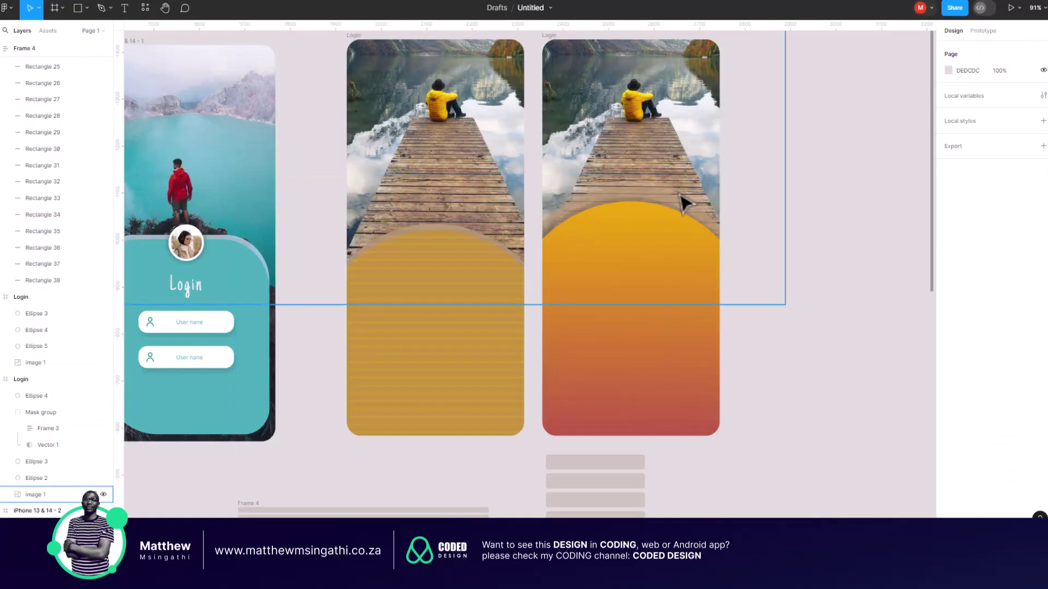
- Switch back to Figma and move the orange-gradient Login frame to empty canvas at about X 3535, Y -1440
scroll(685, 207, "right", 3)
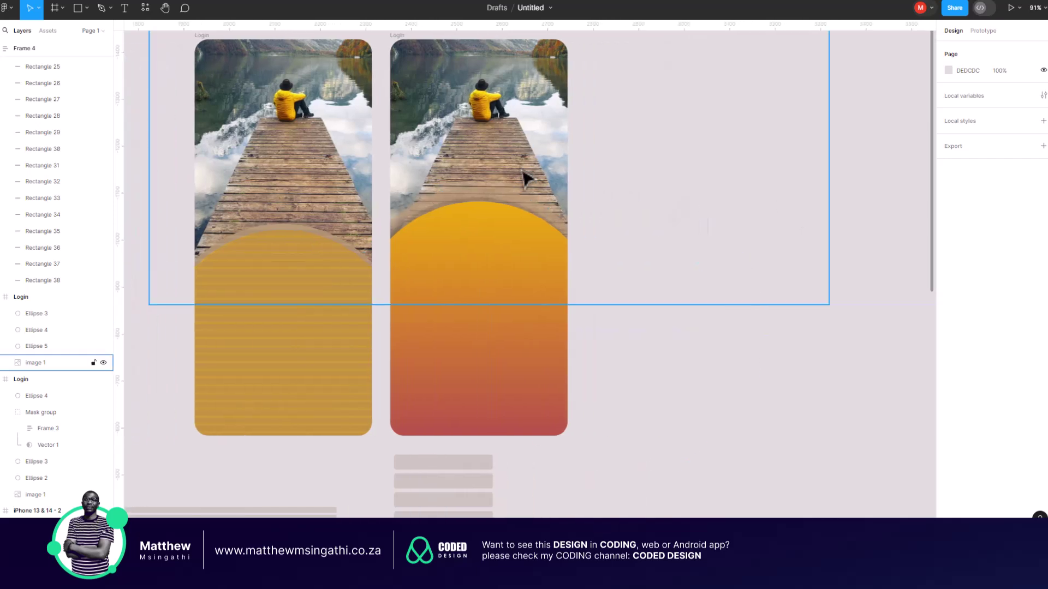
scroll(524, 175, "right", 2)
scroll(522, 178, "up", 3)
scroll(484, 180, "down", 5)
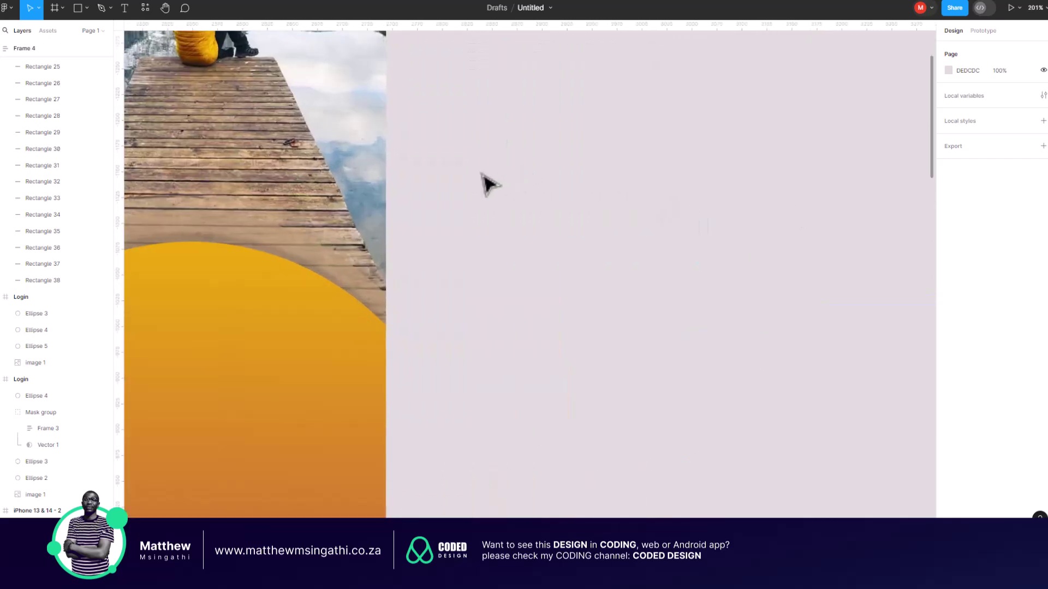
left_click(360, 98)
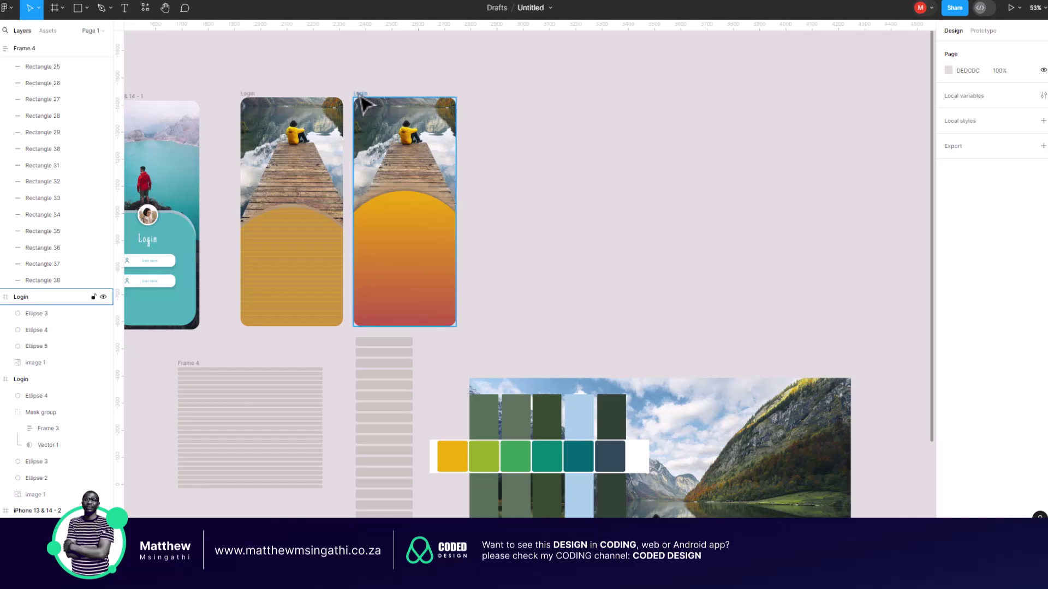
left_click_drag(391, 98, 675, 100)
scroll(528, 133, "right", 6)
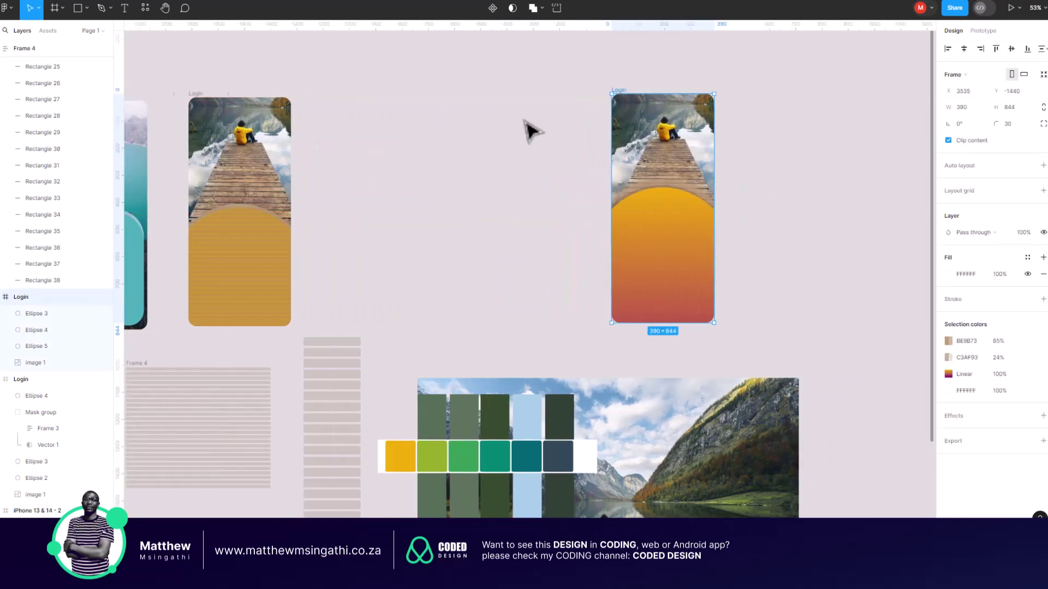
scroll(398, 148, "up", 5)
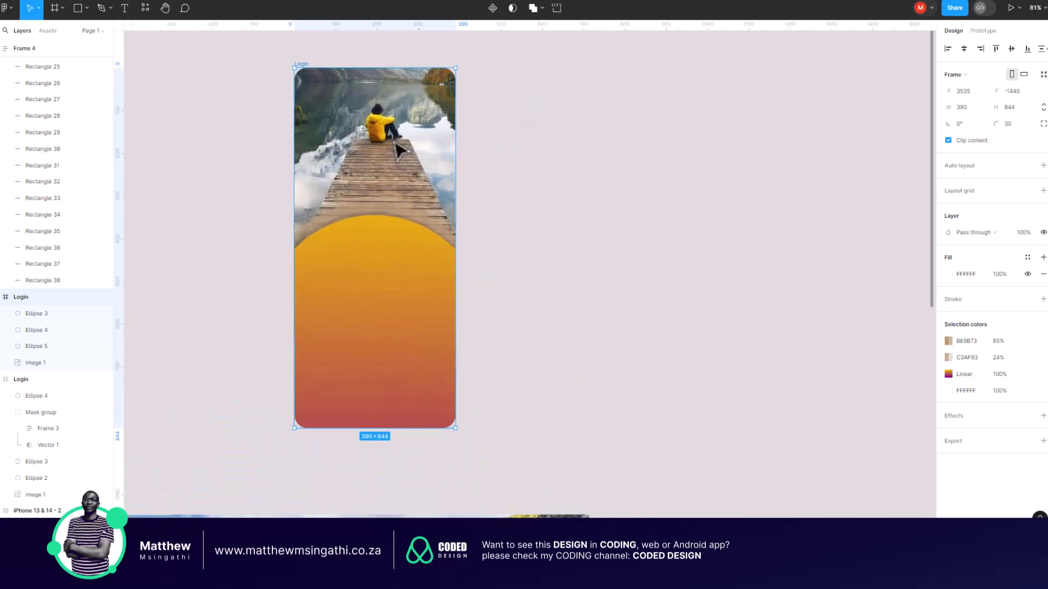
left_click(626, 260)
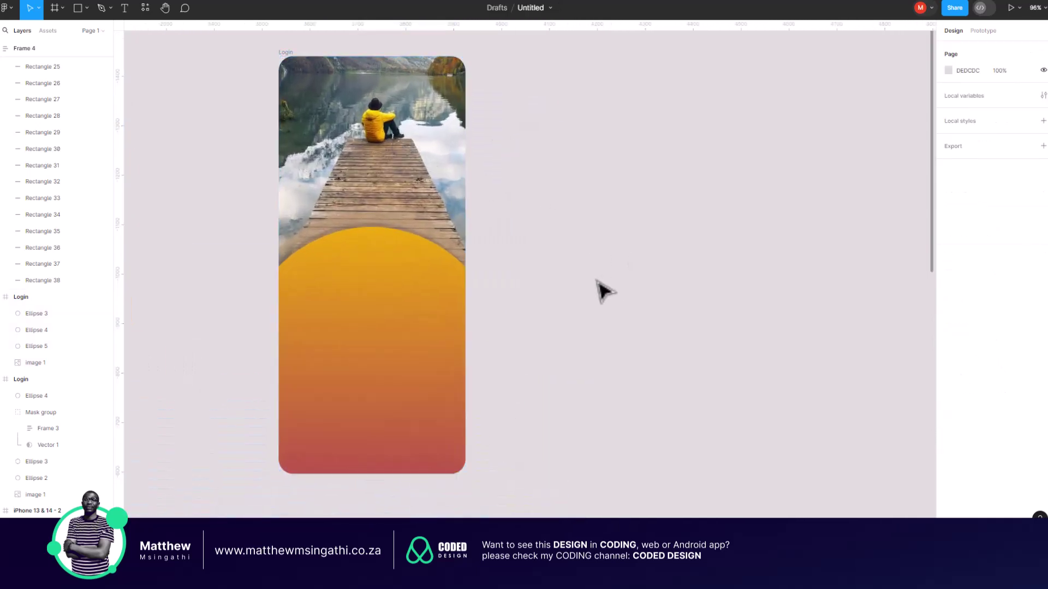
- Paste the copied photographer image and move it beside the gradient Login frame, to about X 4114, Y -1810
key("ctrl+v")
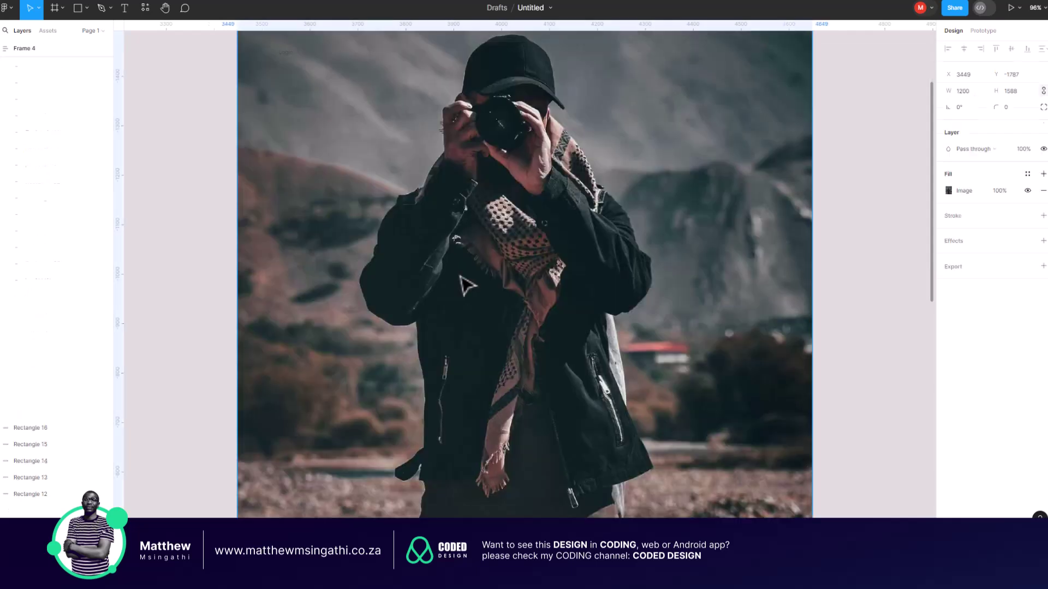
scroll(485, 219, "right", 2)
scroll(485, 218, "up", 2)
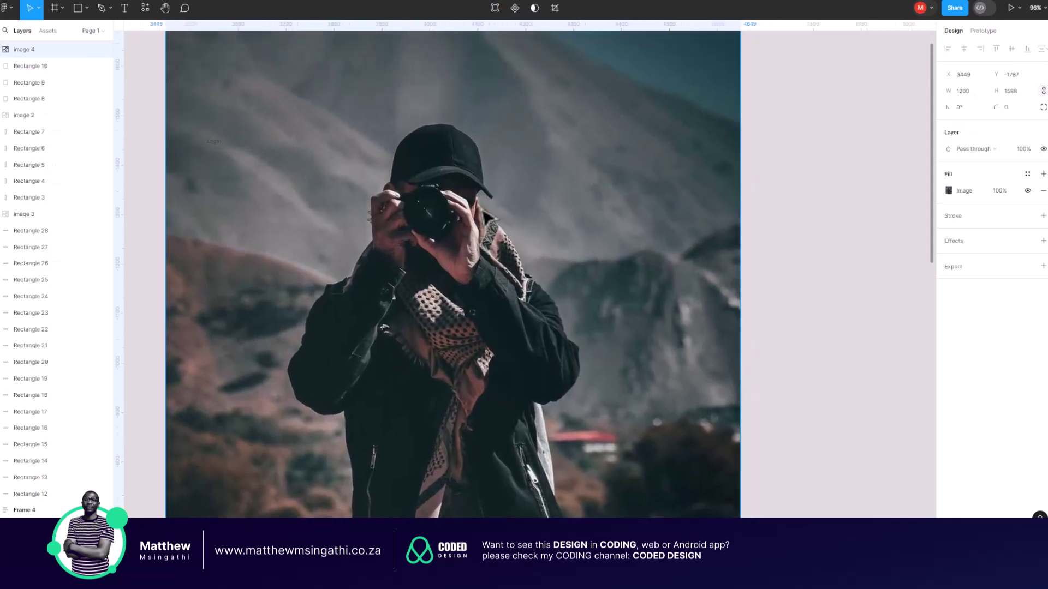
scroll(484, 217, "down", 4)
scroll(484, 217, "up", 3)
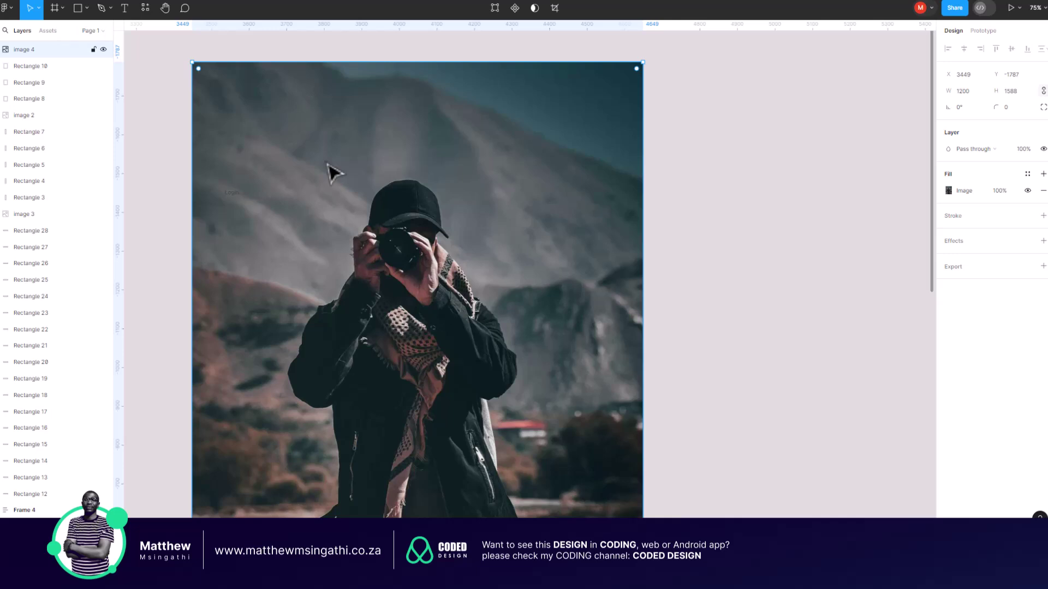
scroll(331, 172, "left", 2)
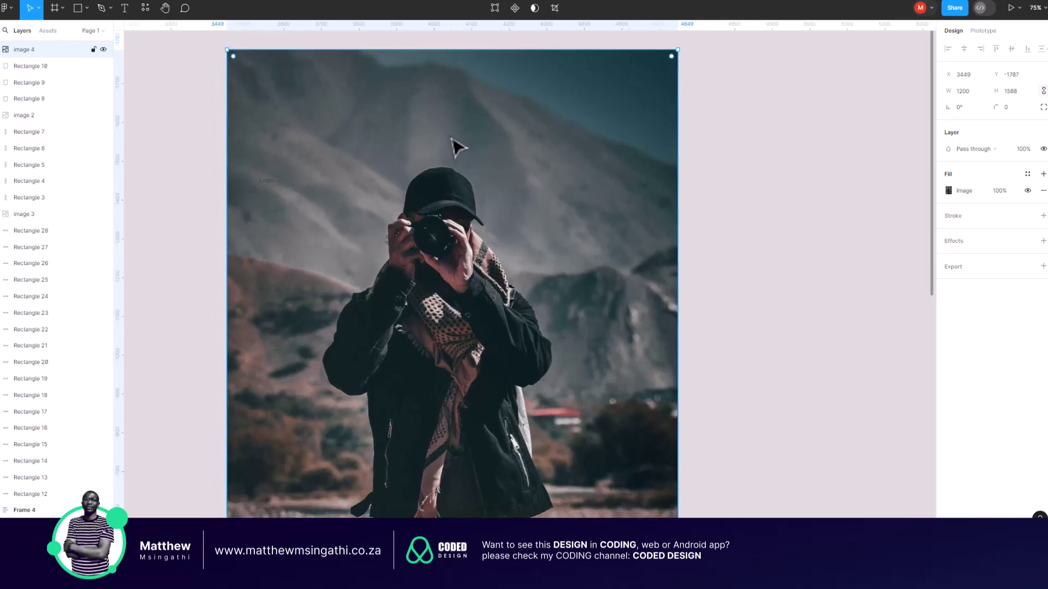
scroll(457, 146, "down", 5)
left_click_drag(507, 126, 647, 131)
- Crop the pasted photo on all four sides to about 751 × 735 around the man's head and upper body
left_click(555, 9)
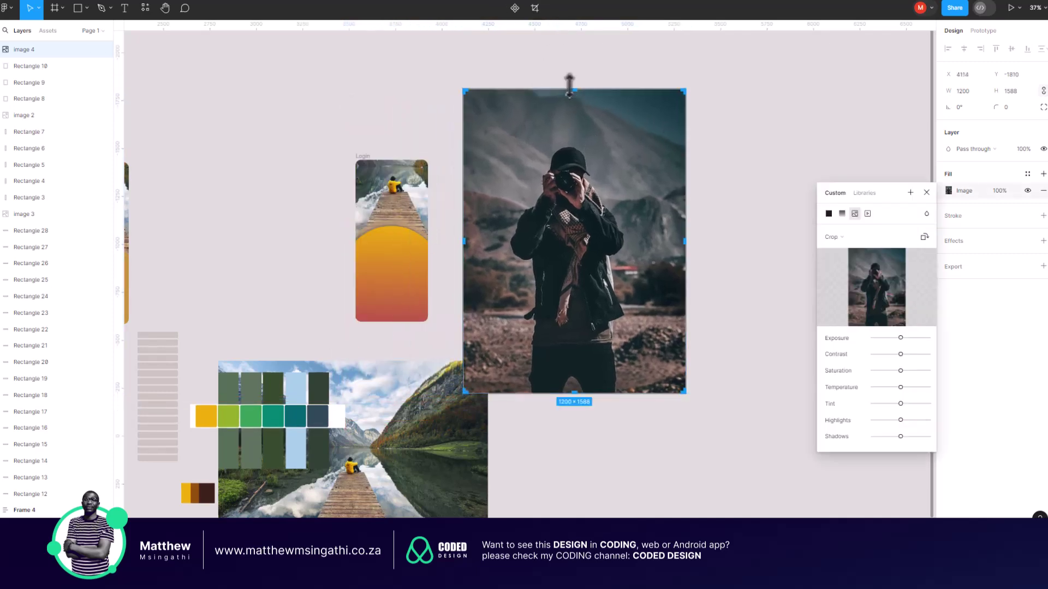
left_click_drag(568, 87, 568, 127)
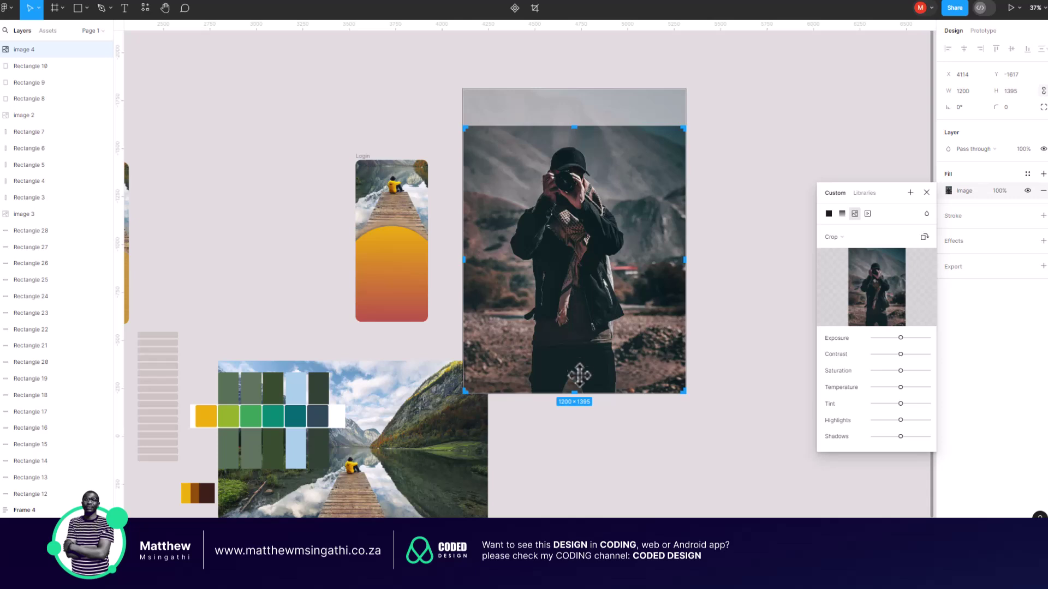
left_click_drag(577, 388, 577, 266)
left_click_drag(463, 198, 500, 198)
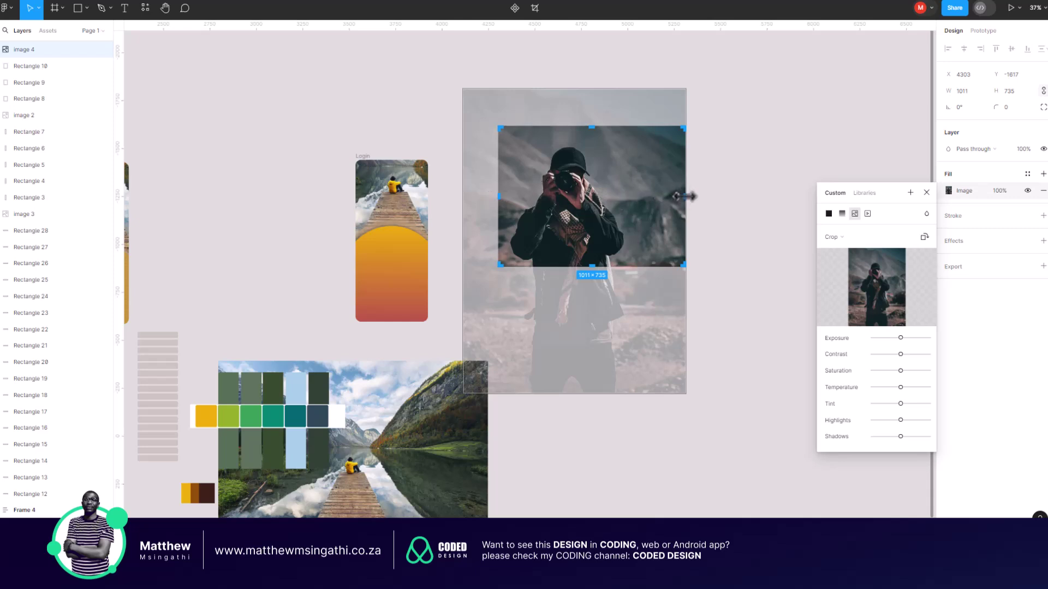
left_click_drag(662, 196, 638, 197)
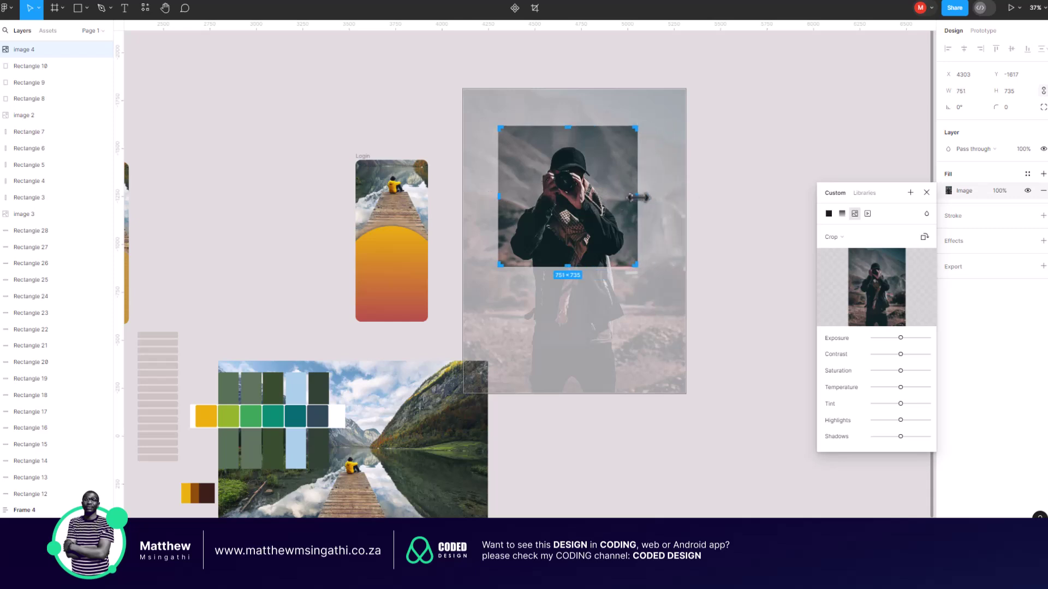
scroll(555, 147, "up", 2)
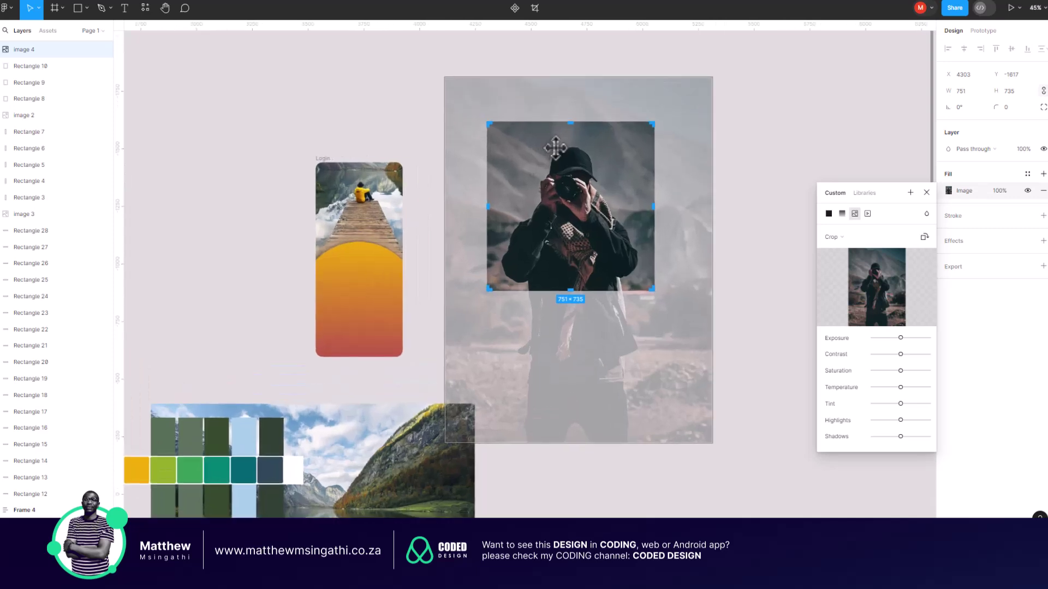
key("Escape")
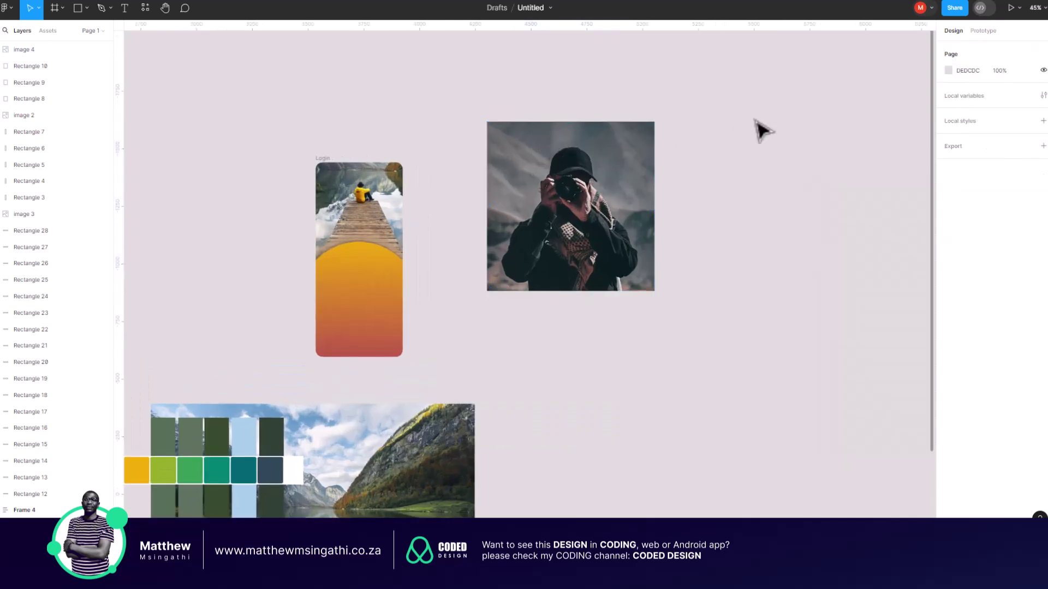
scroll(655, 168, "up", 3)
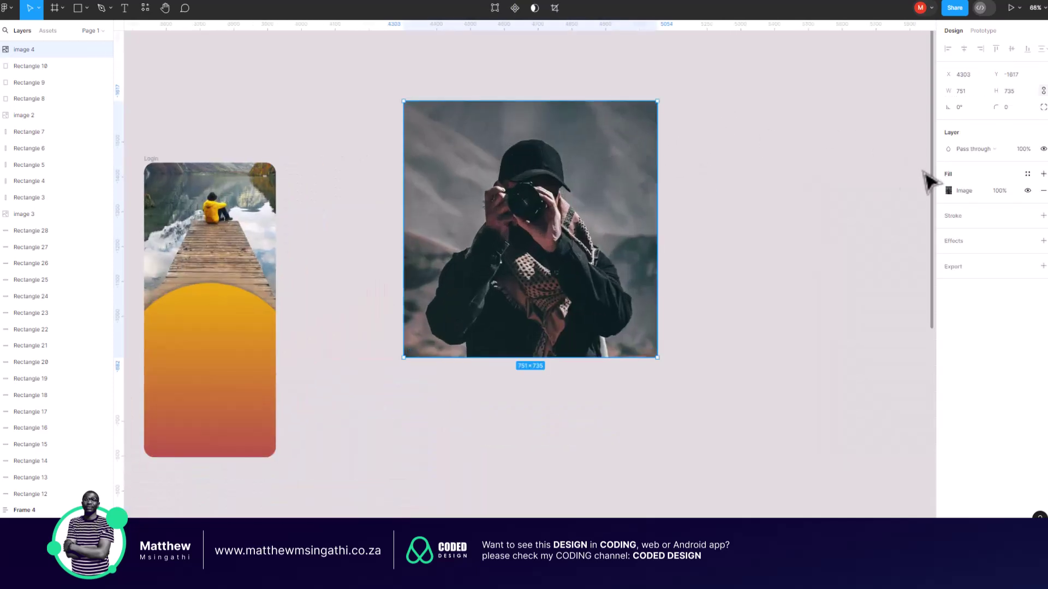
- Round the photographer image's corners to a radius of 85 and crop the image further to about 640 × 712
left_click_drag(654, 114, 615, 147)
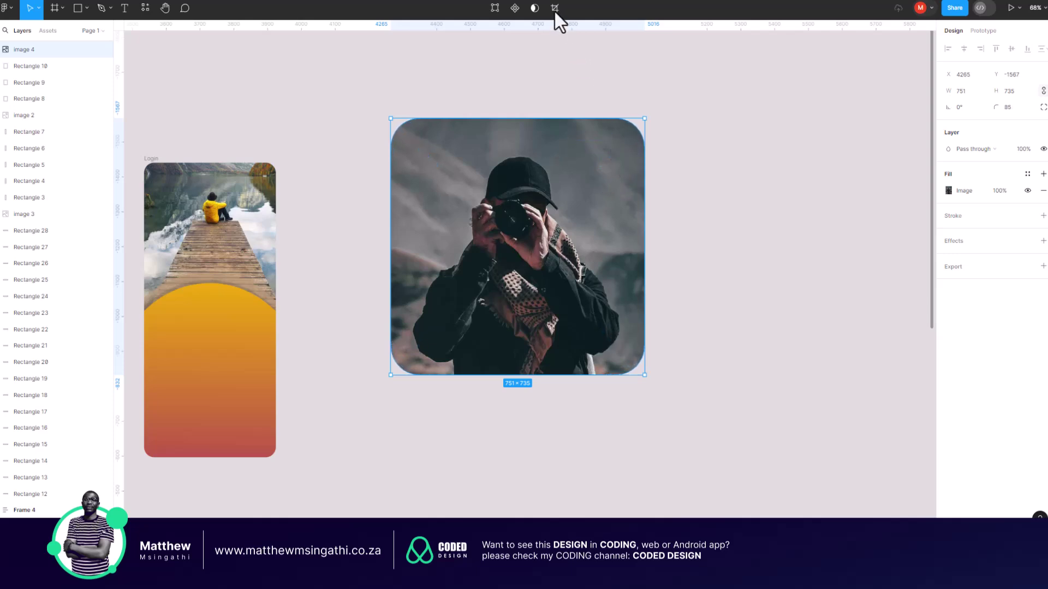
left_click(555, 12)
left_click_drag(396, 249, 409, 248)
left_click_drag(643, 247, 624, 247)
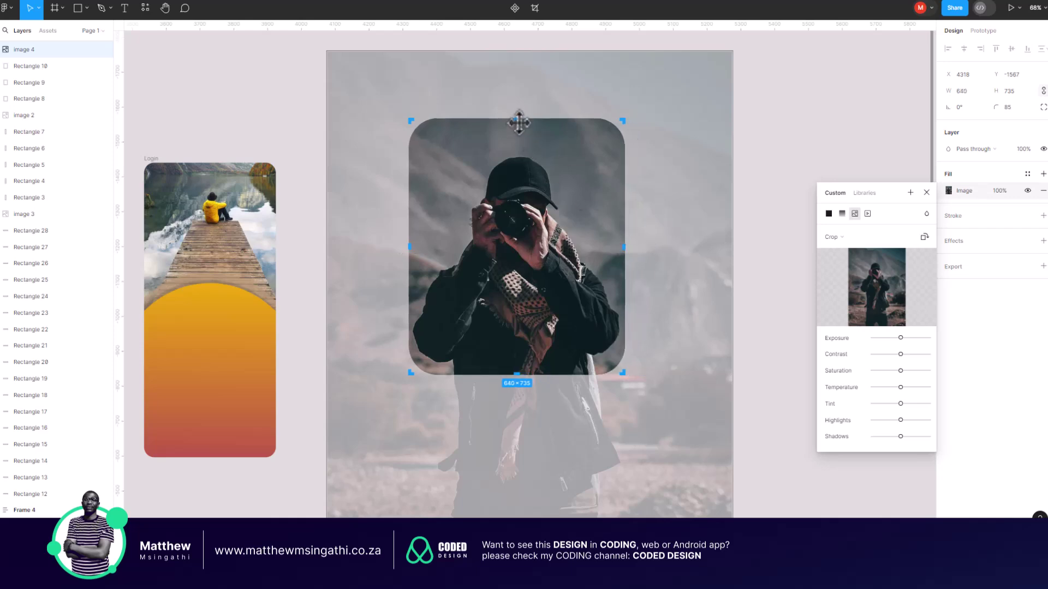
left_click_drag(517, 123, 518, 128)
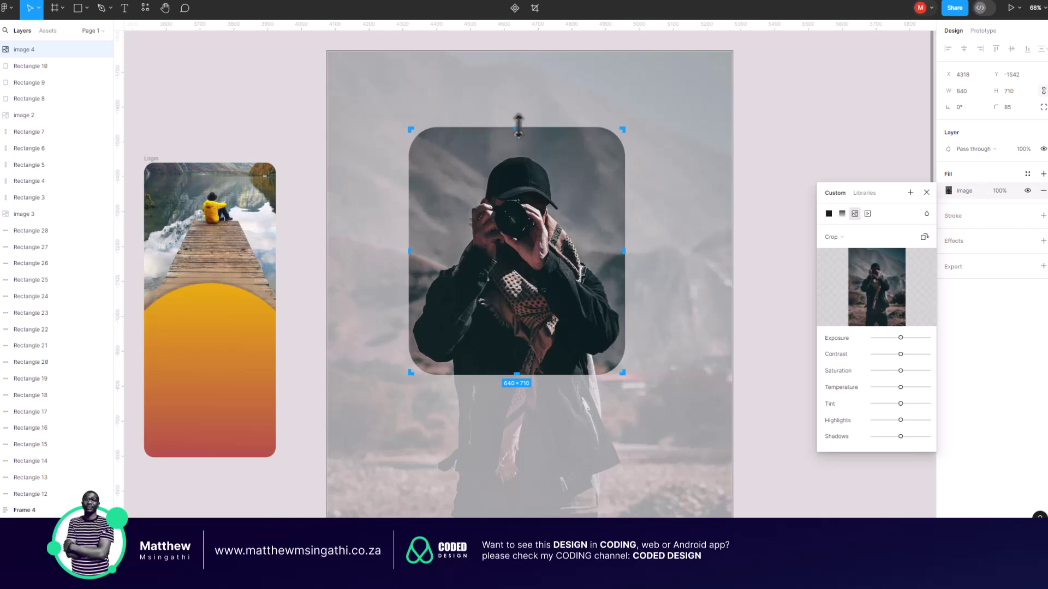
left_click(779, 131)
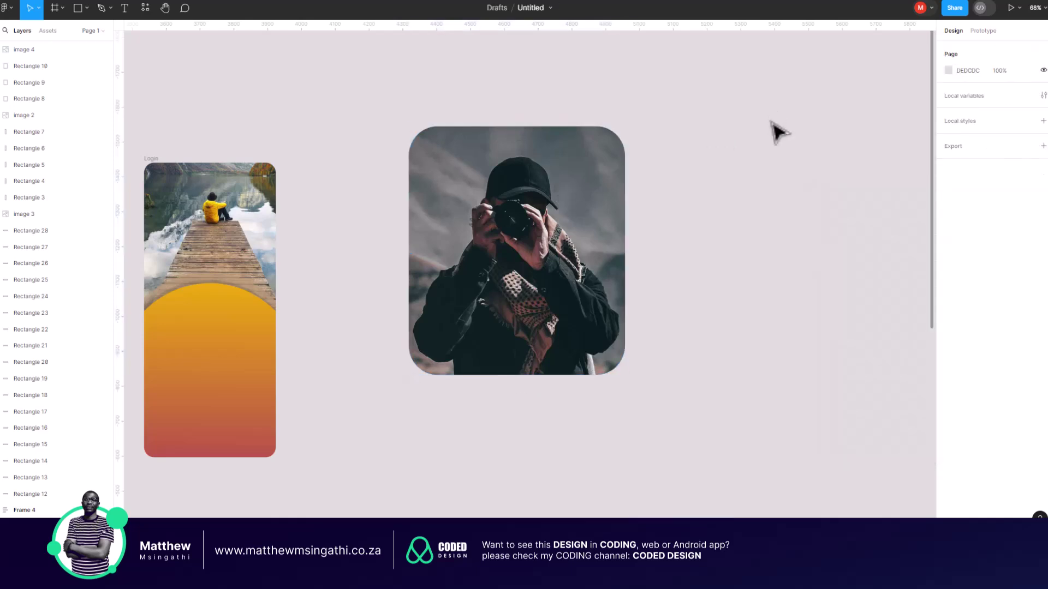
- Move the photographer image onto the Login frame and shrink it to about 152 × 169 over the top of the orange curve
left_click(551, 229)
left_click_drag(551, 229, 361, 277)
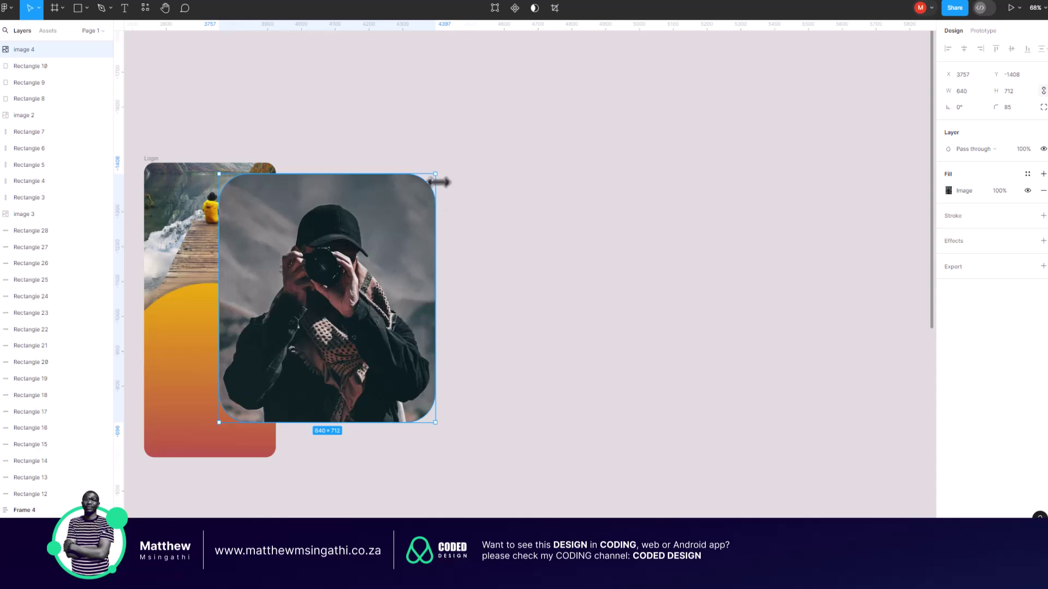
left_click_drag(436, 172, 210, 295)
left_click(357, 365)
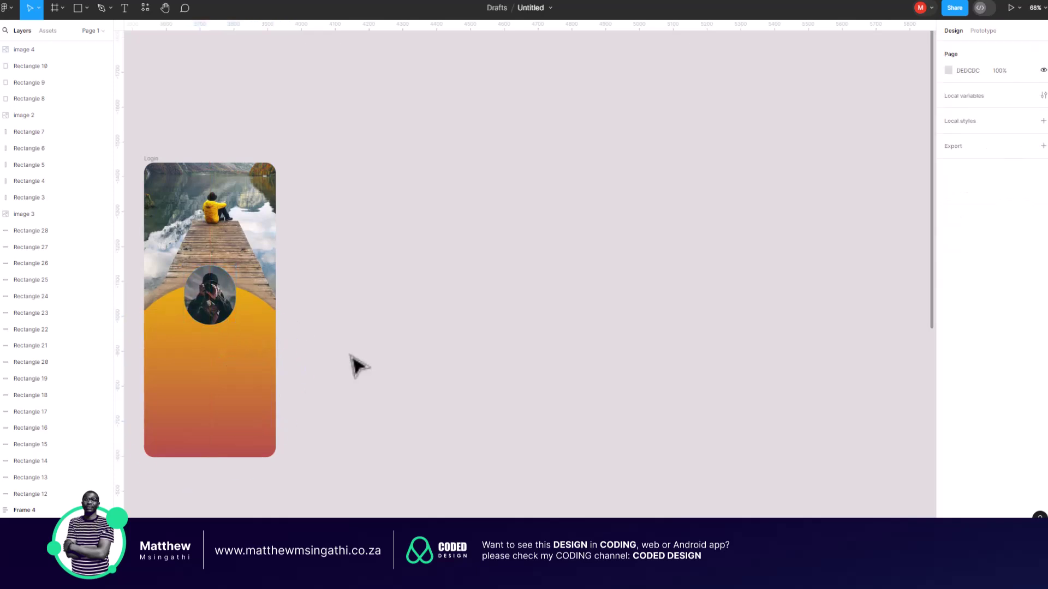
- Set the profile photo's corner radius to 35
scroll(357, 365, "left", 2)
scroll(307, 323, "up", 5)
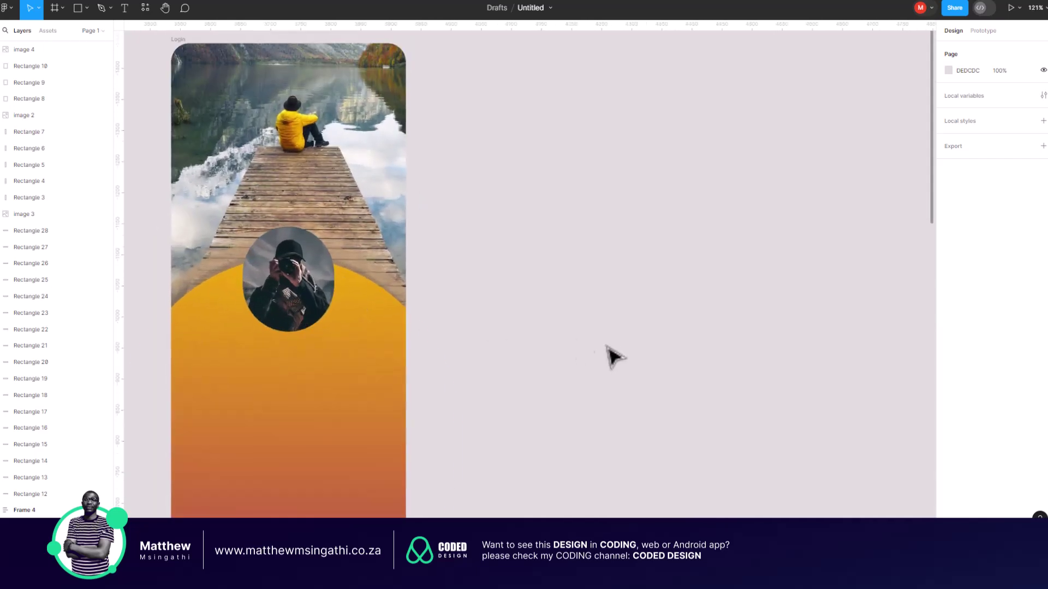
left_click(308, 264)
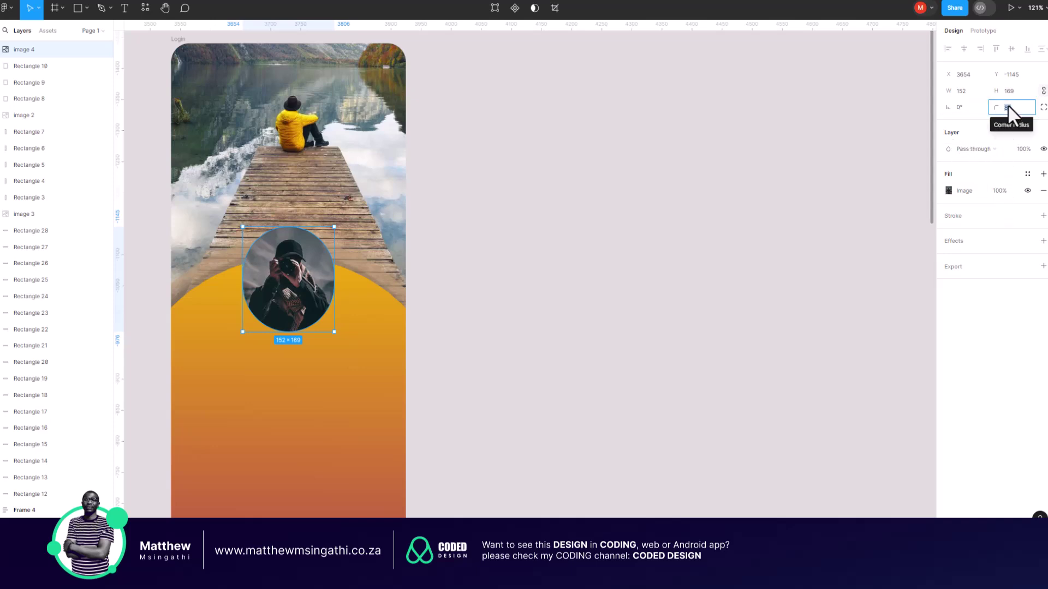
key("Return")
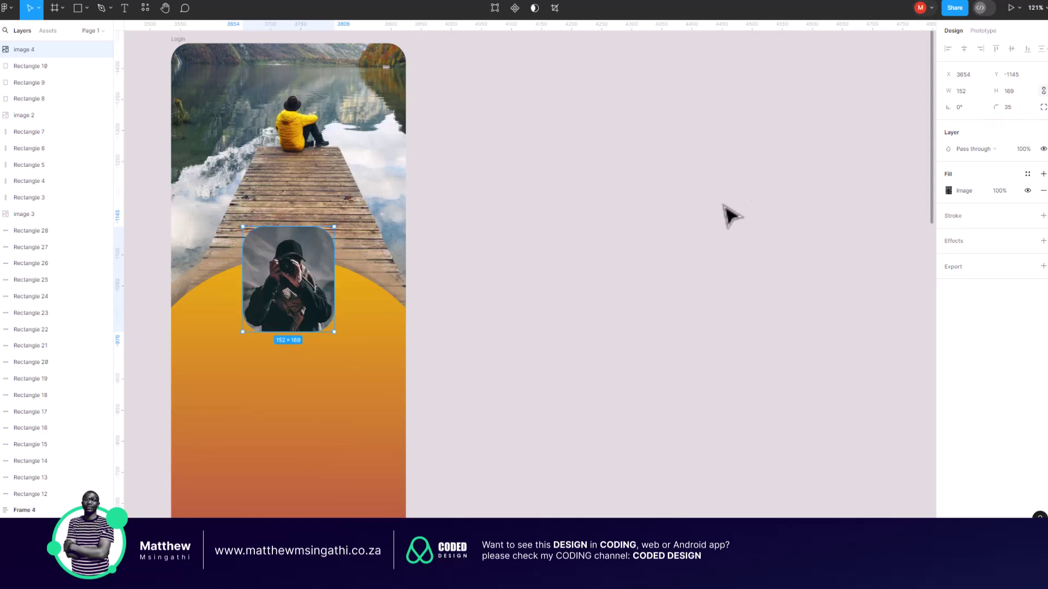
left_click(442, 220)
- Scale the profile photo proportionally to about 98 × 109 and position it at about X 3676, Y -1137 over the curve's peak
scroll(439, 217, "left", 2)
scroll(440, 218, "down", 3)
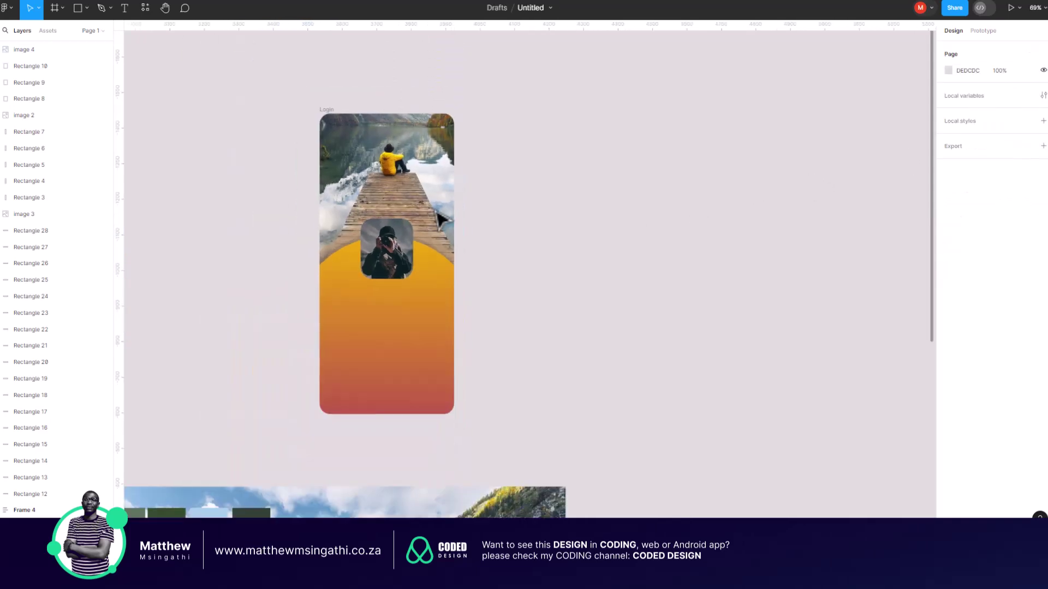
scroll(439, 218, "up", 6)
left_click_drag(388, 251, 402, 249)
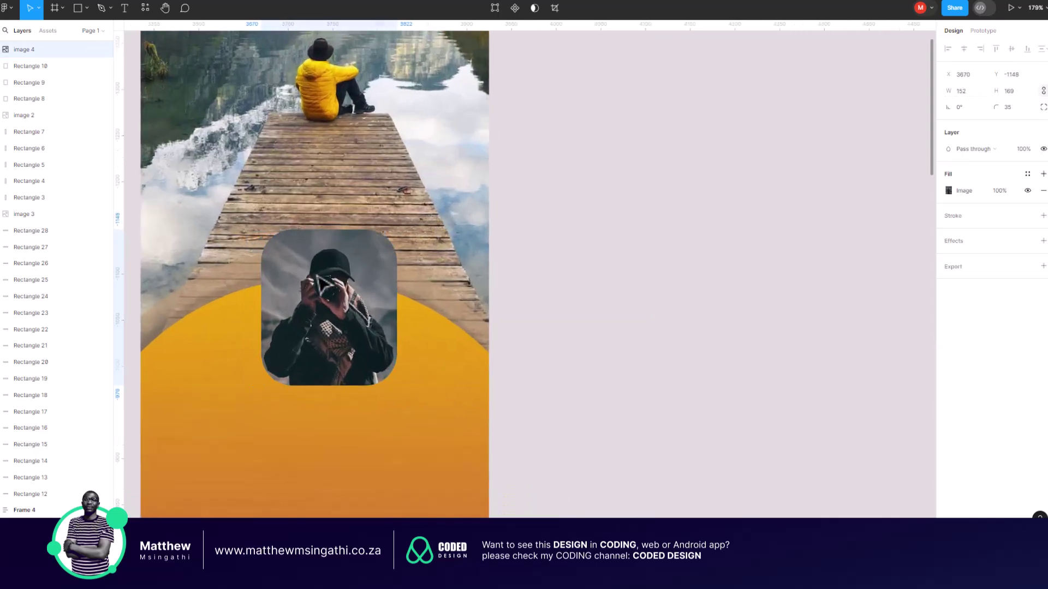
key("k")
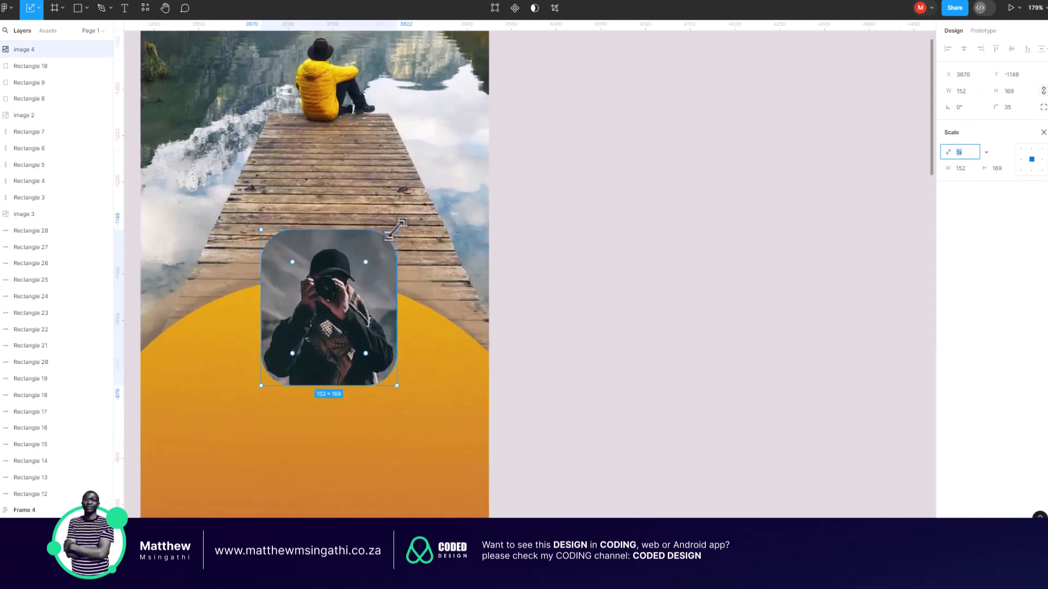
left_click_drag(396, 229, 338, 266)
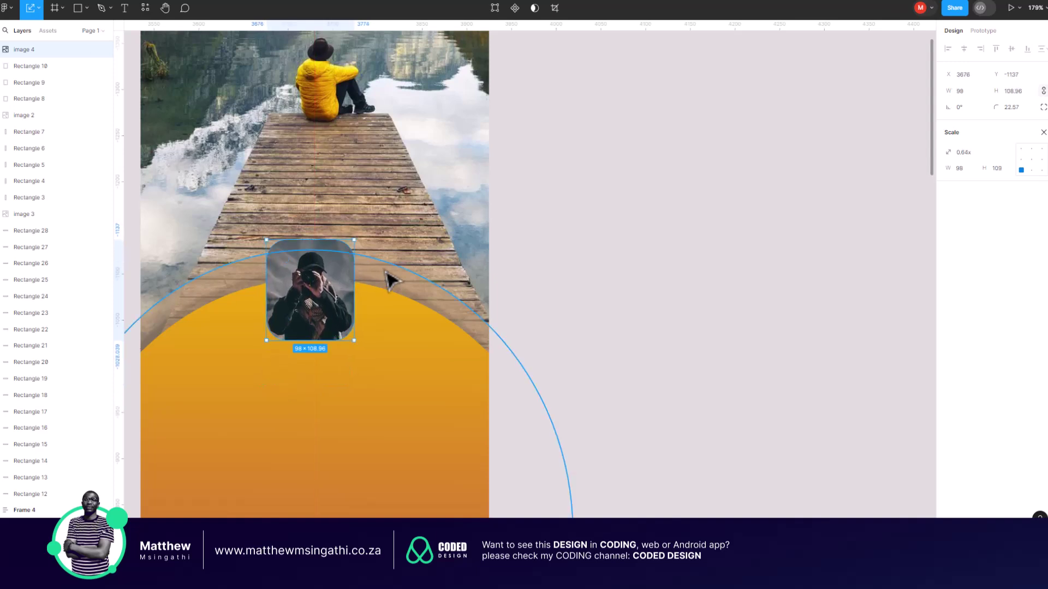
scroll(447, 303, "down", 5)
left_click(562, 310)
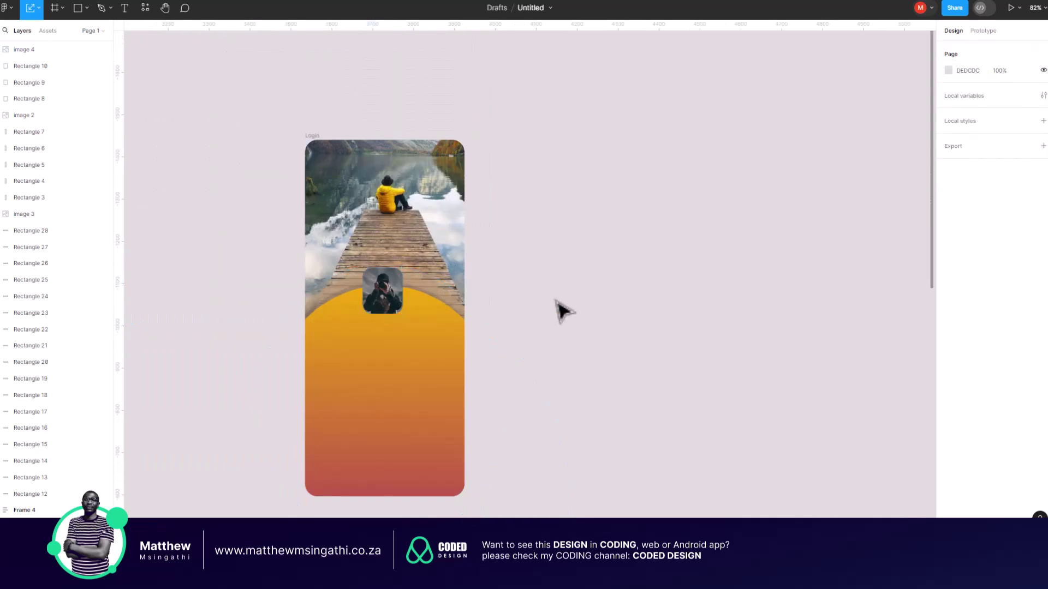
- Add a white (FFFFFF) inside stroke with a thickness of 3.5 to the profile photo
right_click(383, 286)
mouse_move(436, 300)
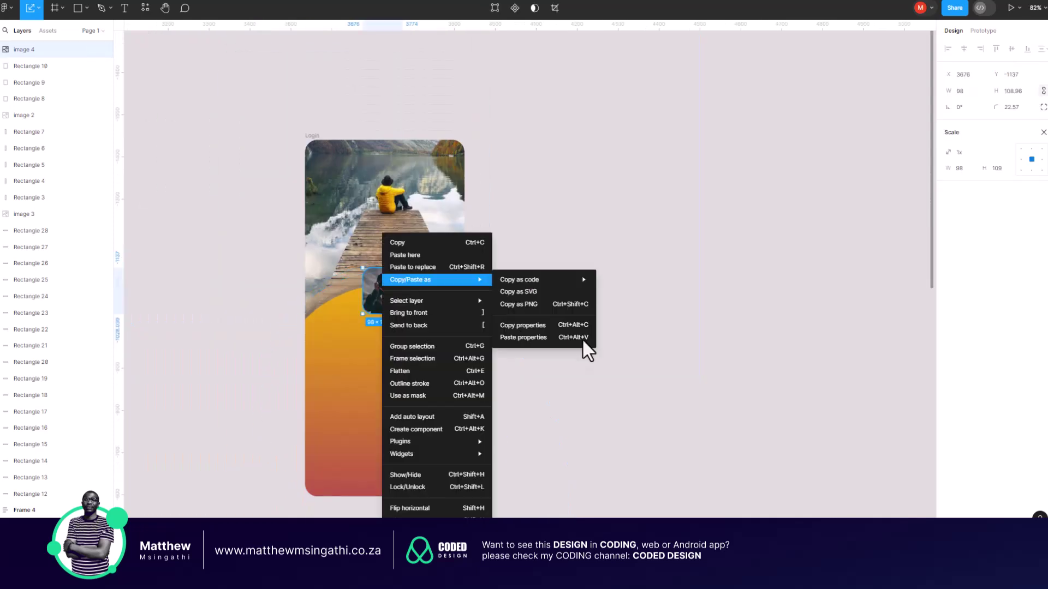
left_click(657, 275)
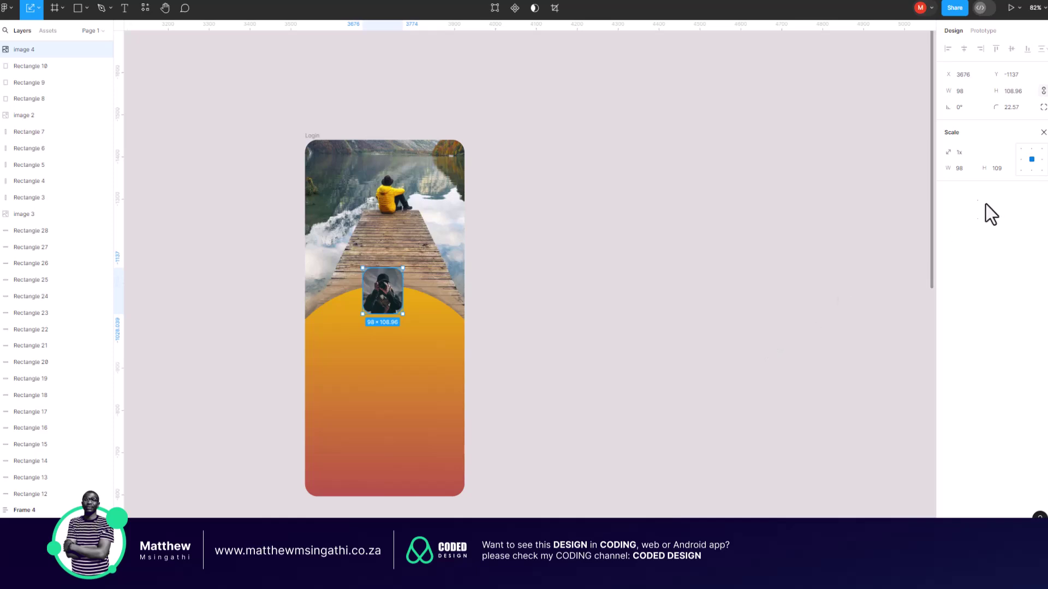
key("v")
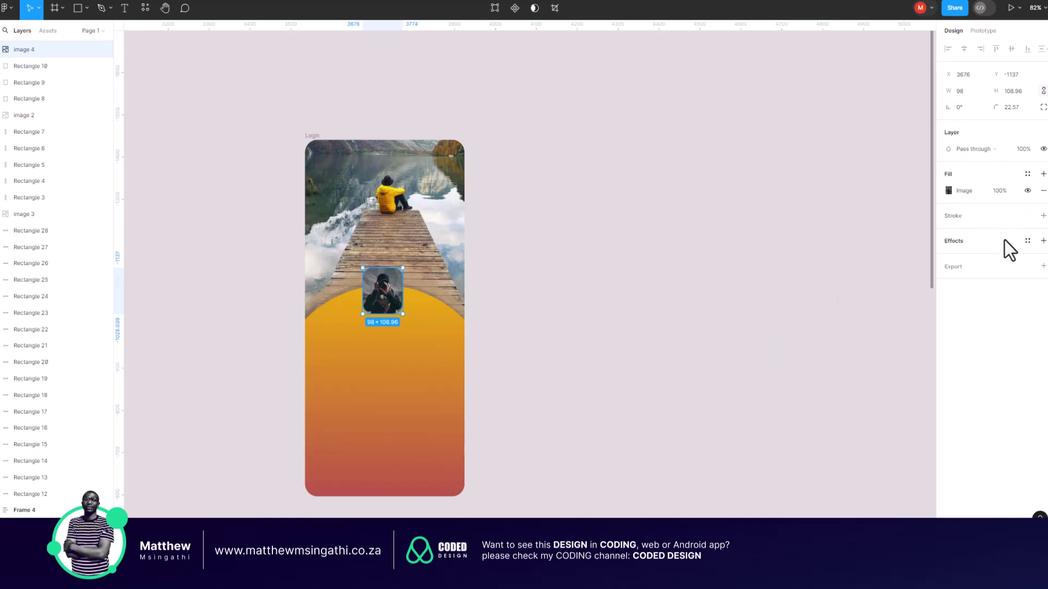
left_click(993, 223)
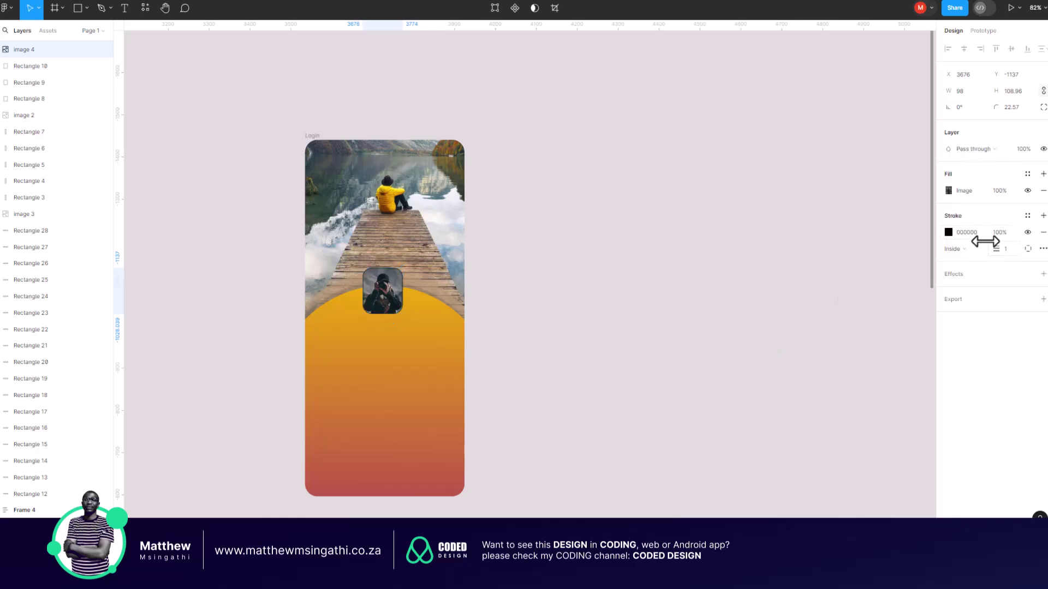
left_click(949, 233)
left_click_drag(827, 272, 807, 263)
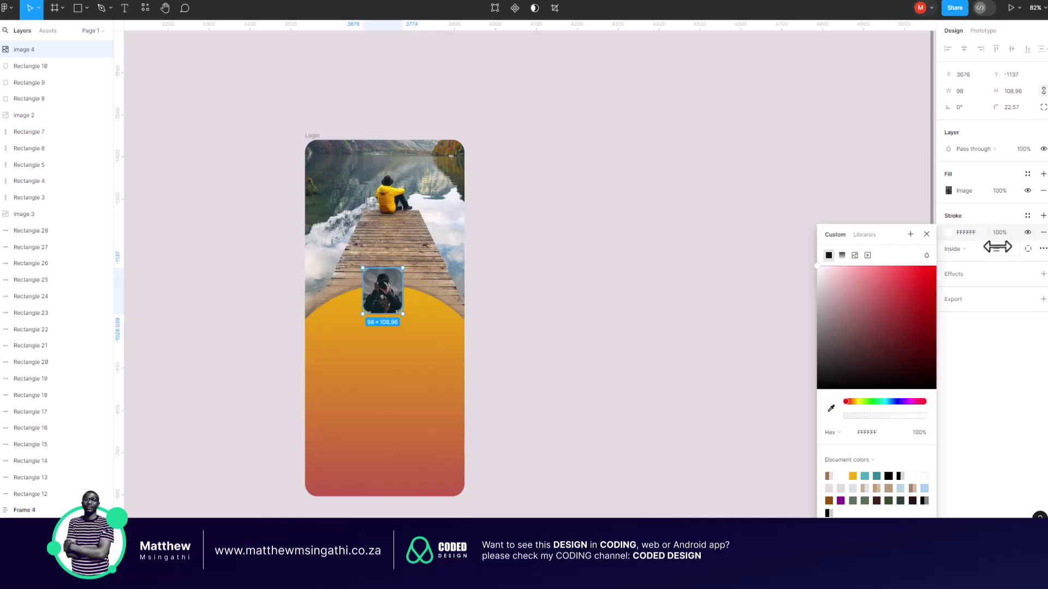
left_click_drag(997, 248, 1004, 247)
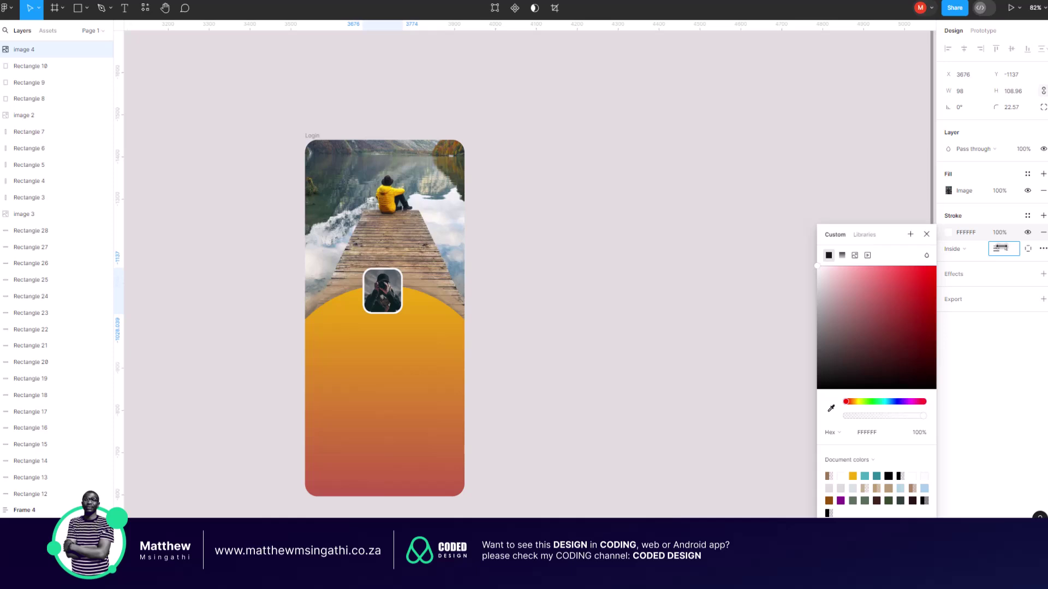
left_click(687, 265)
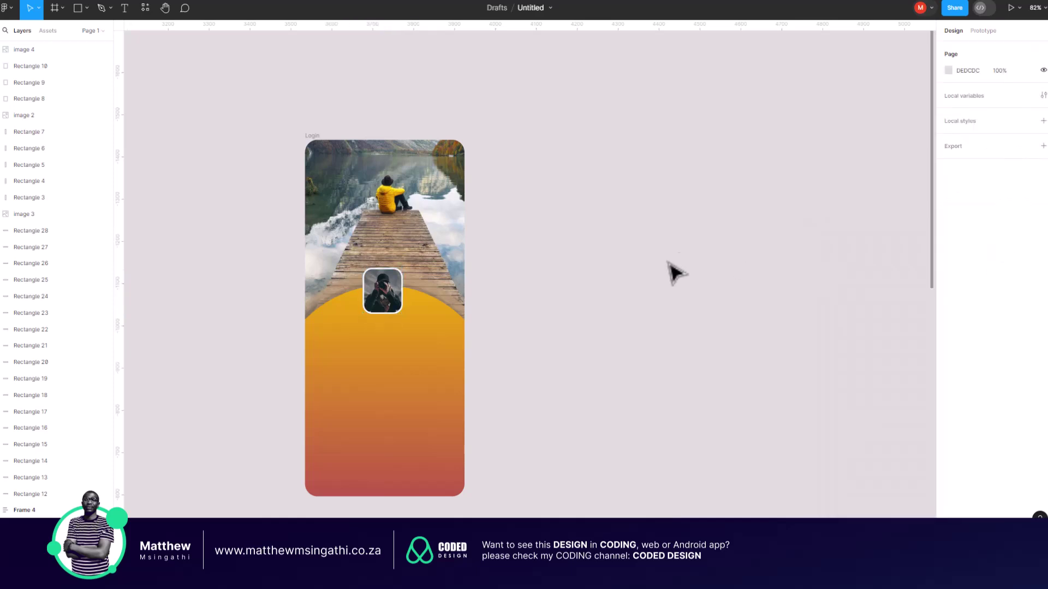
scroll(404, 360, "up", 4)
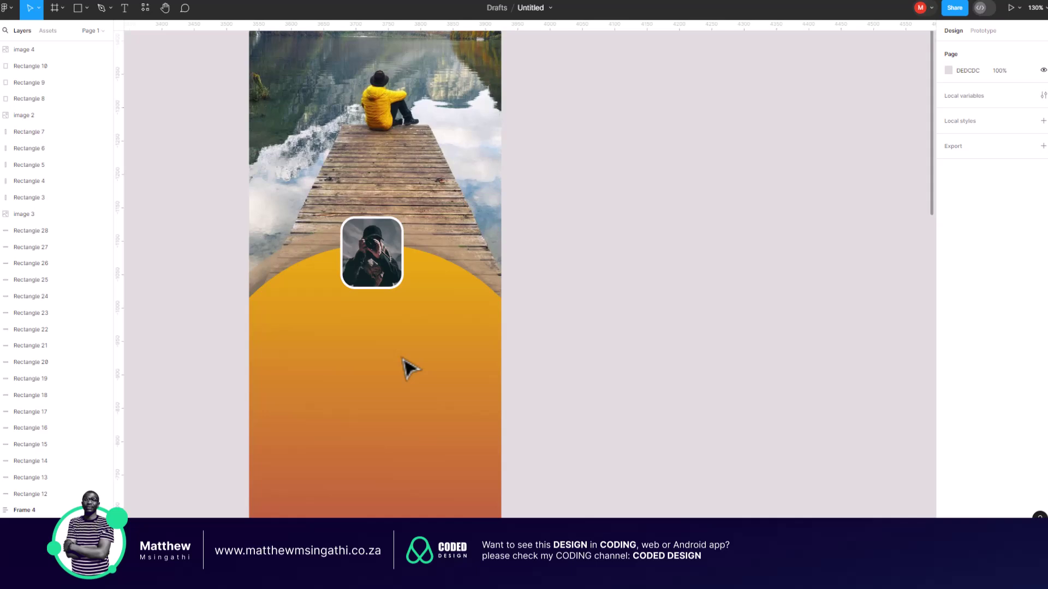
left_click(391, 245)
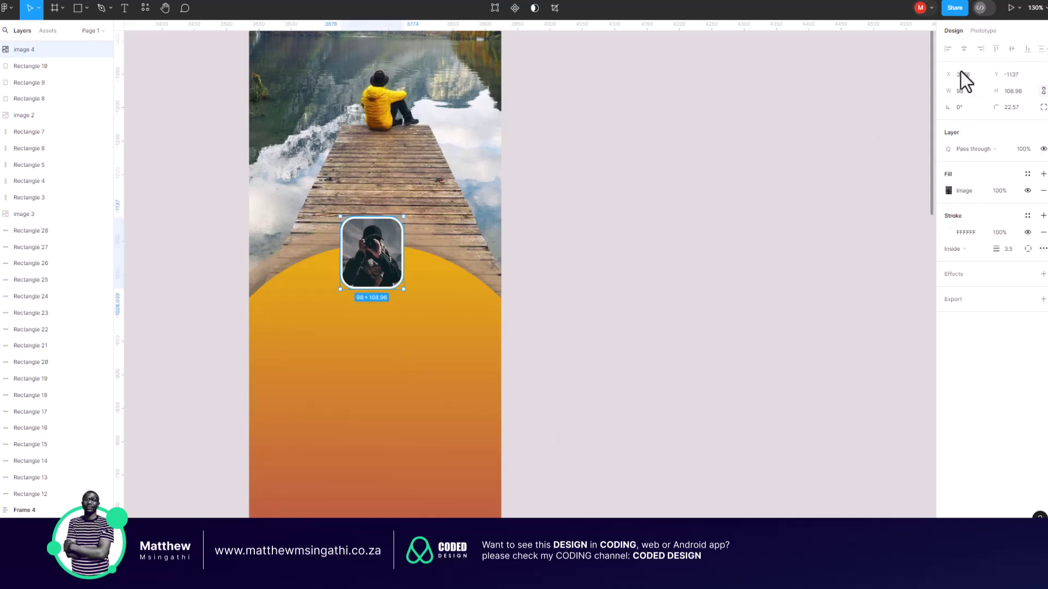
left_click(701, 160)
left_click(401, 239)
left_click(729, 208)
scroll(403, 232, "up", 1)
scroll(405, 234, "down", 3)
right_click(405, 181)
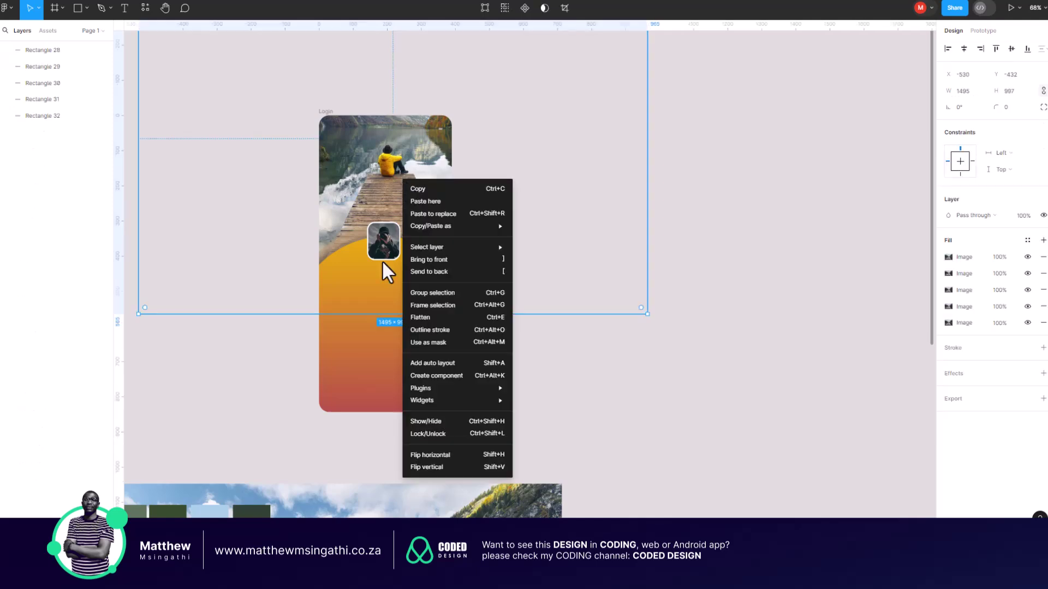
key("Escape")
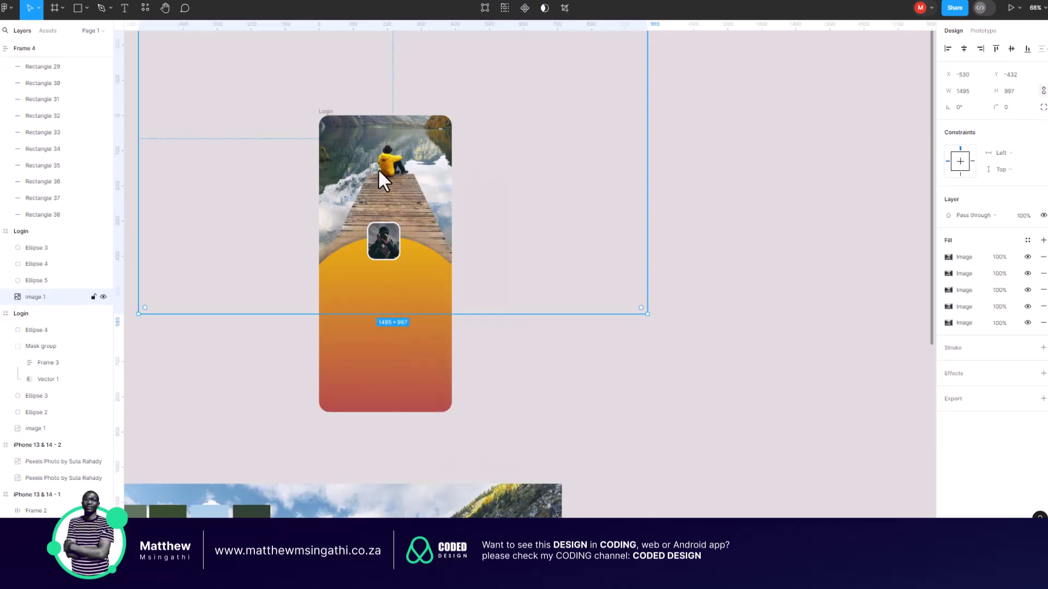
- Group the orange-gradient ellipse and align the group horizontally to the center of the Login frame
left_click(385, 353)
key("ctrl+g")
right_click(503, 339)
key("Escape")
right_click(389, 318)
key("Escape")
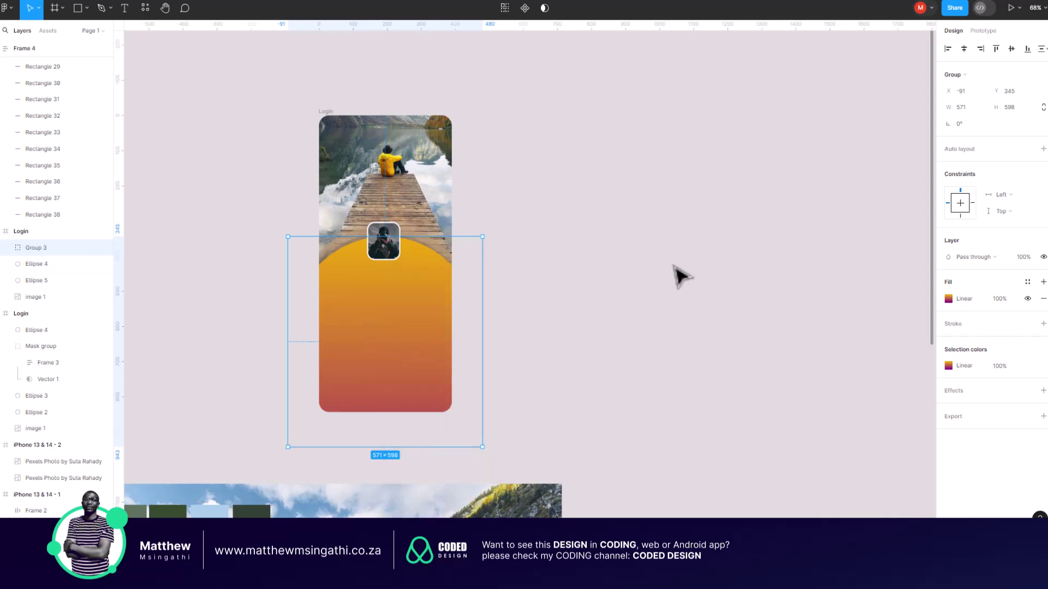
left_click(964, 51)
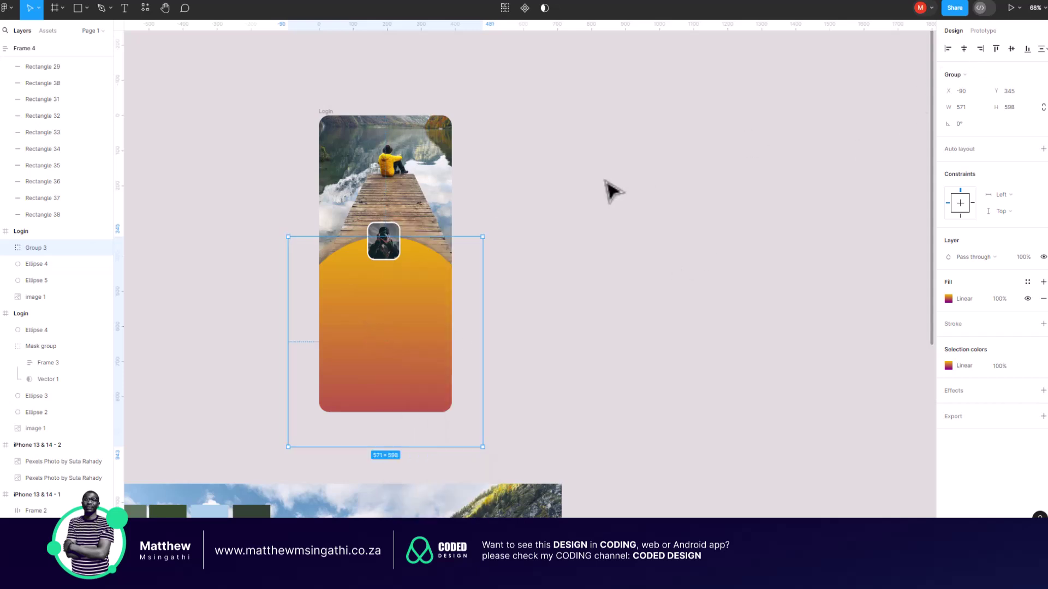
- Select Group 3, Ellipse 4 and Ellipse 5 together and align their horizontal centers
scroll(464, 266, "up", 2)
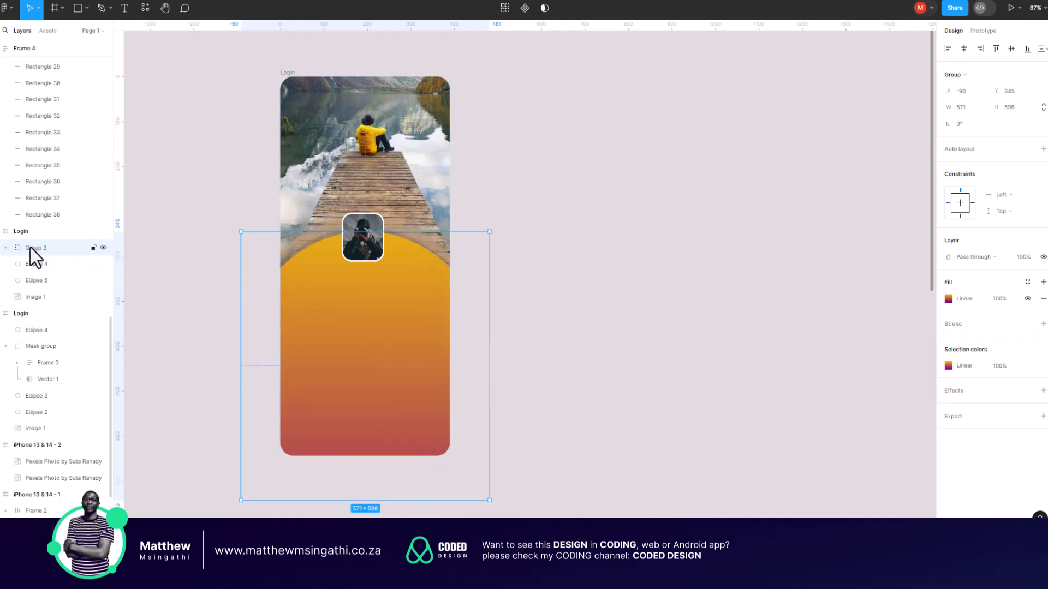
left_click(32, 282)
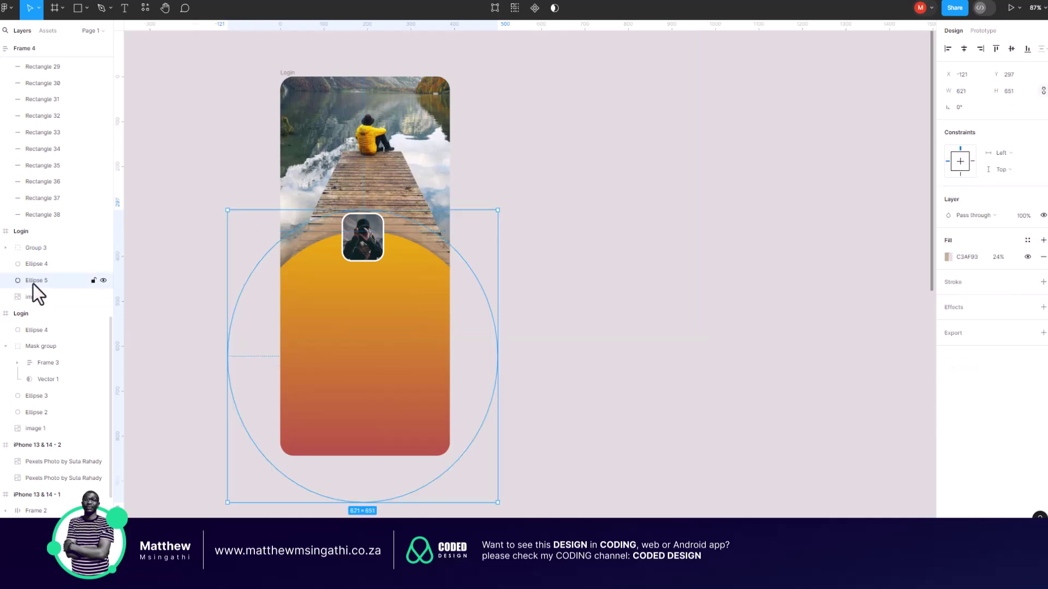
left_click(27, 247, "shift")
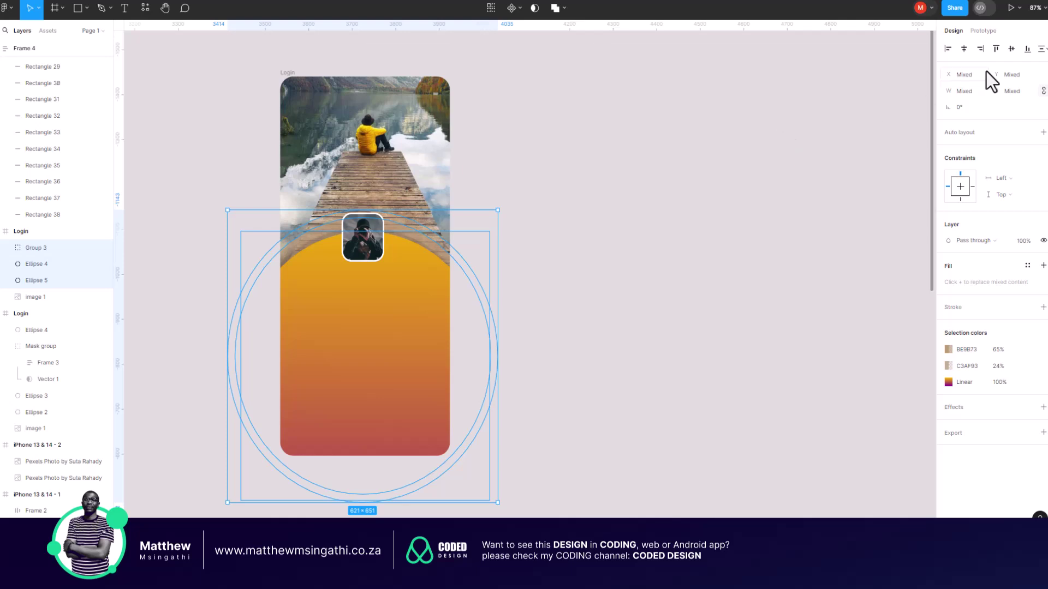
left_click(962, 49)
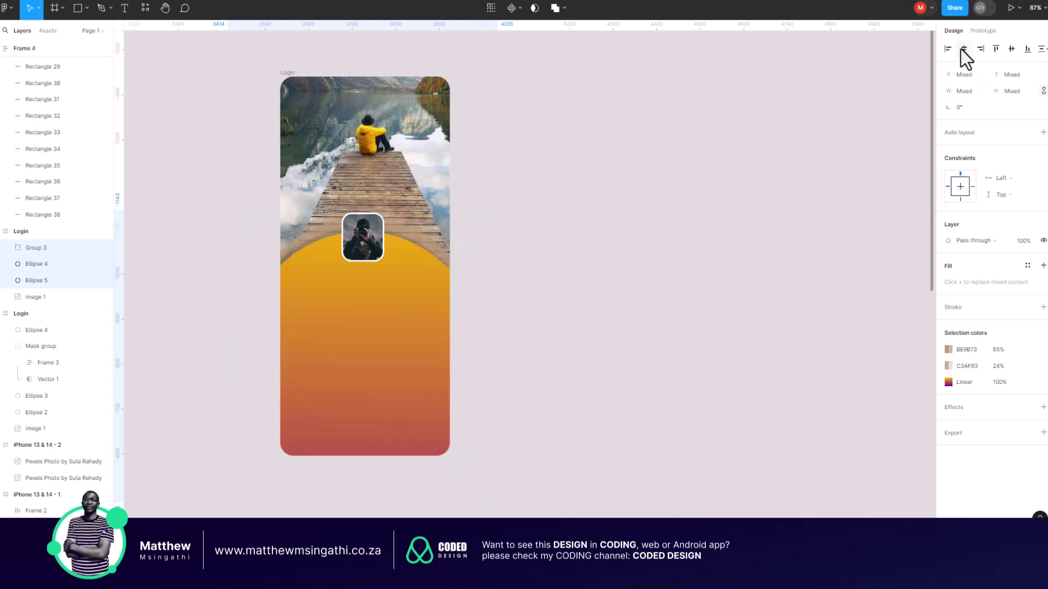
left_click(627, 226)
left_click(373, 238)
left_click(519, 262)
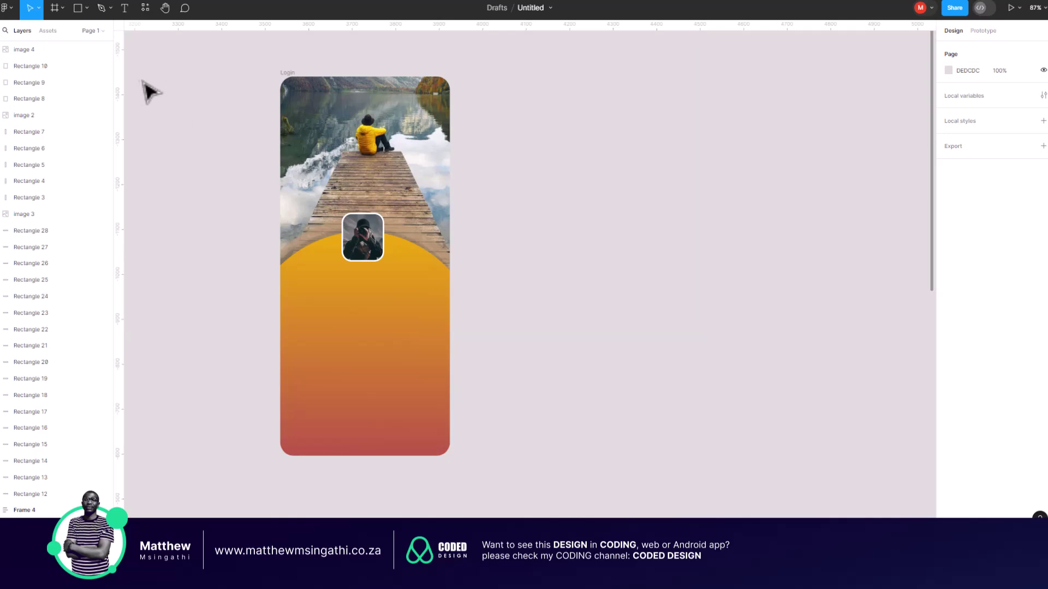
- Activate the Rectangle tool and place a vertical ruler guide through the center of the profile photo
left_click(80, 9)
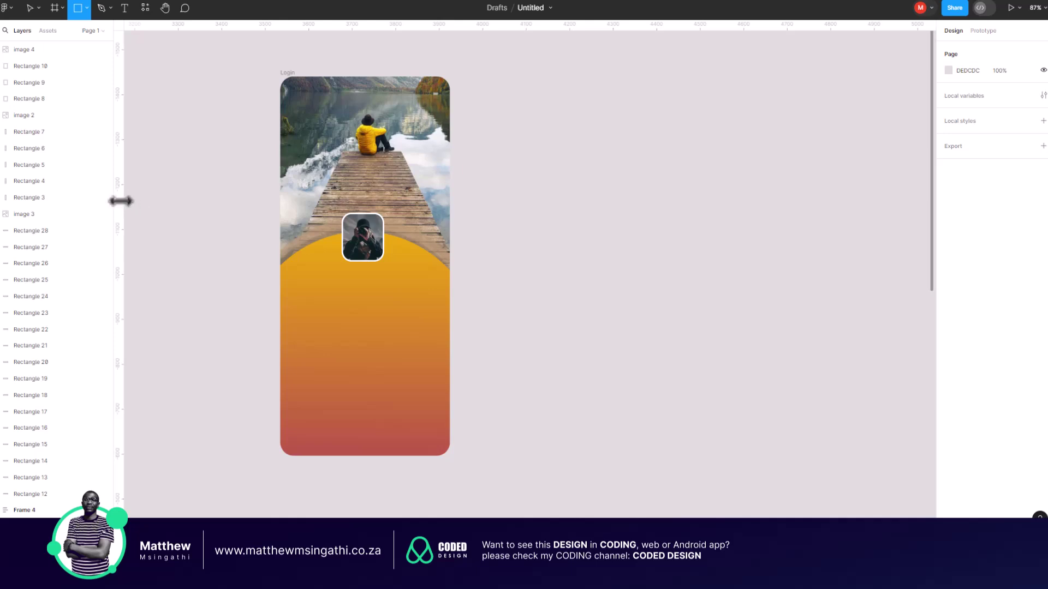
left_click_drag(126, 201, 364, 364)
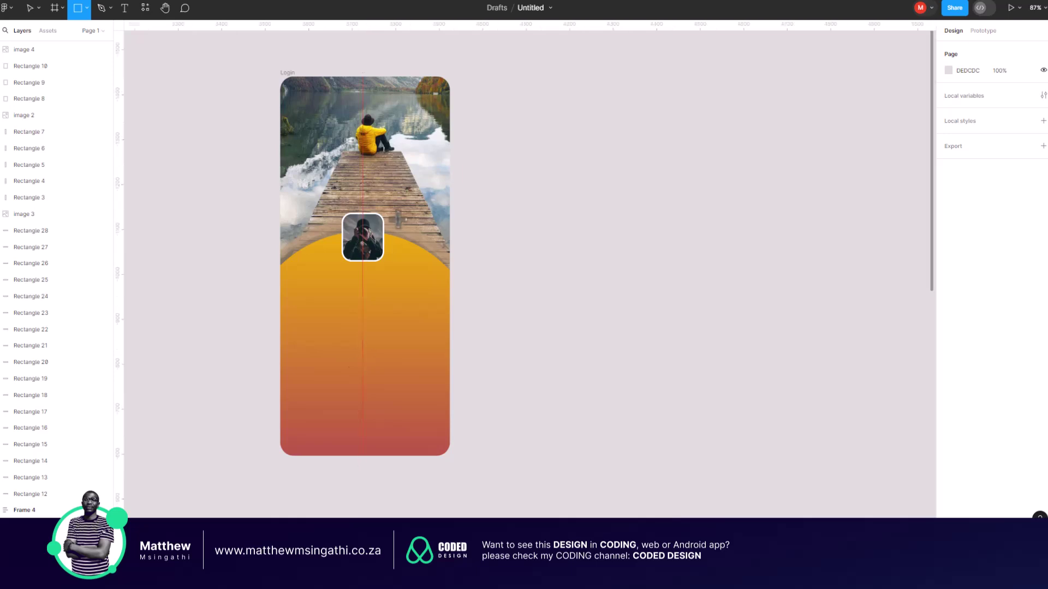
scroll(386, 187, "up", 3)
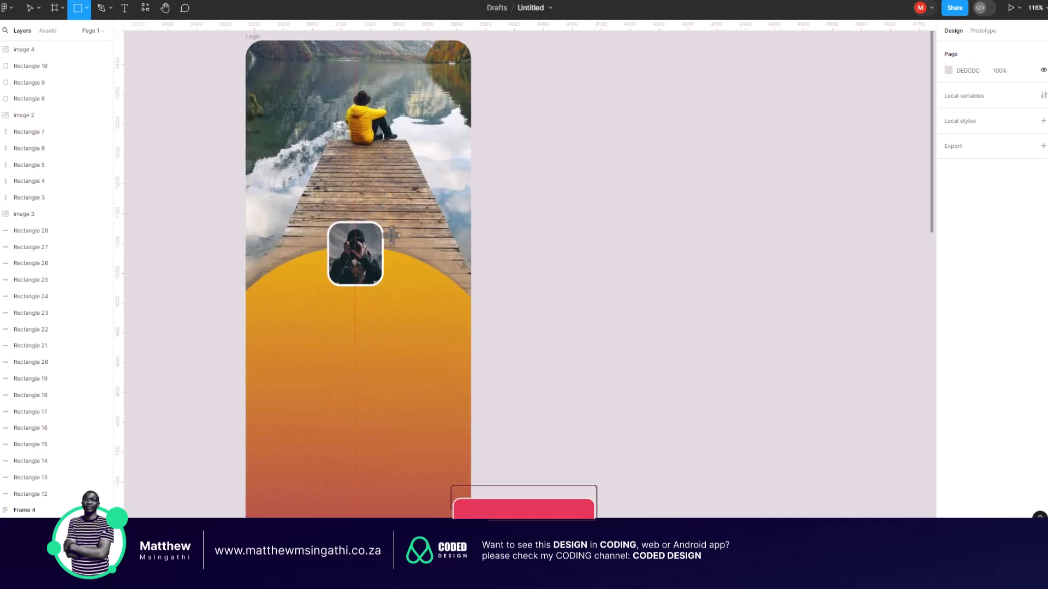
scroll(362, 252, "down", 5)
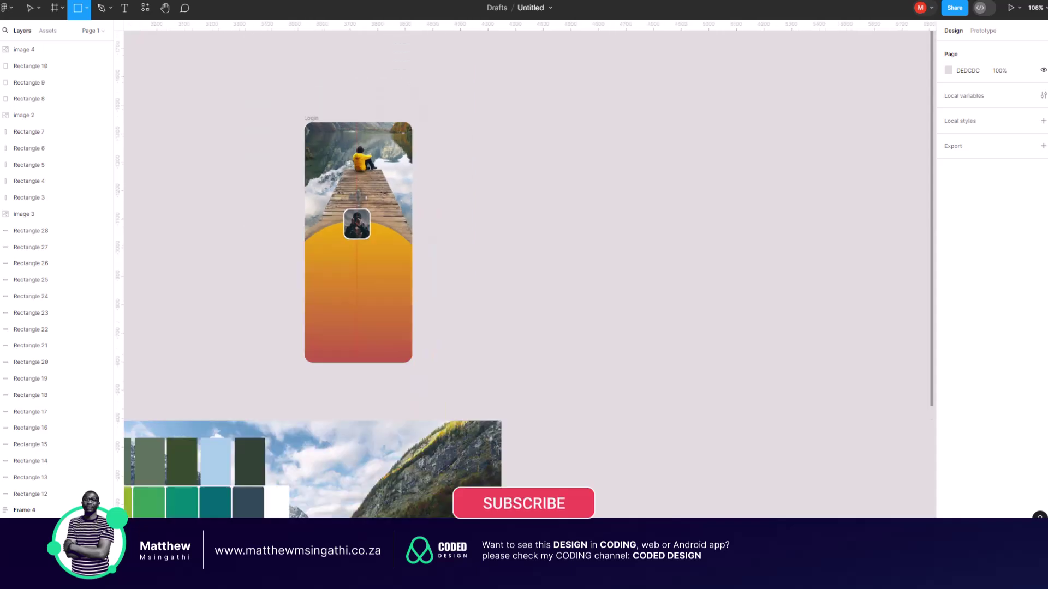
scroll(362, 252, "up", 4)
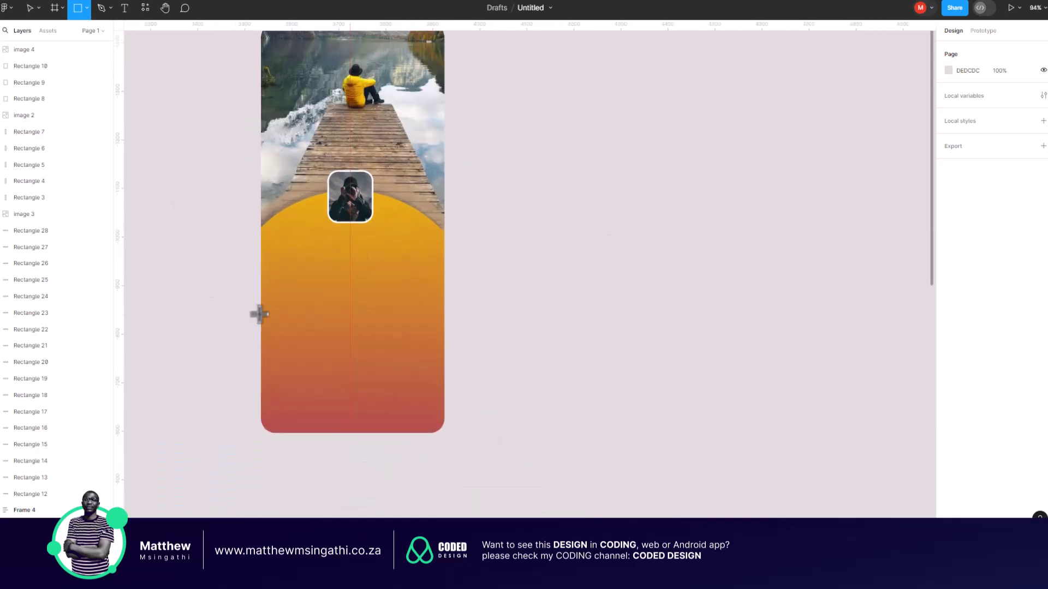
left_click_drag(262, 315, 447, 363)
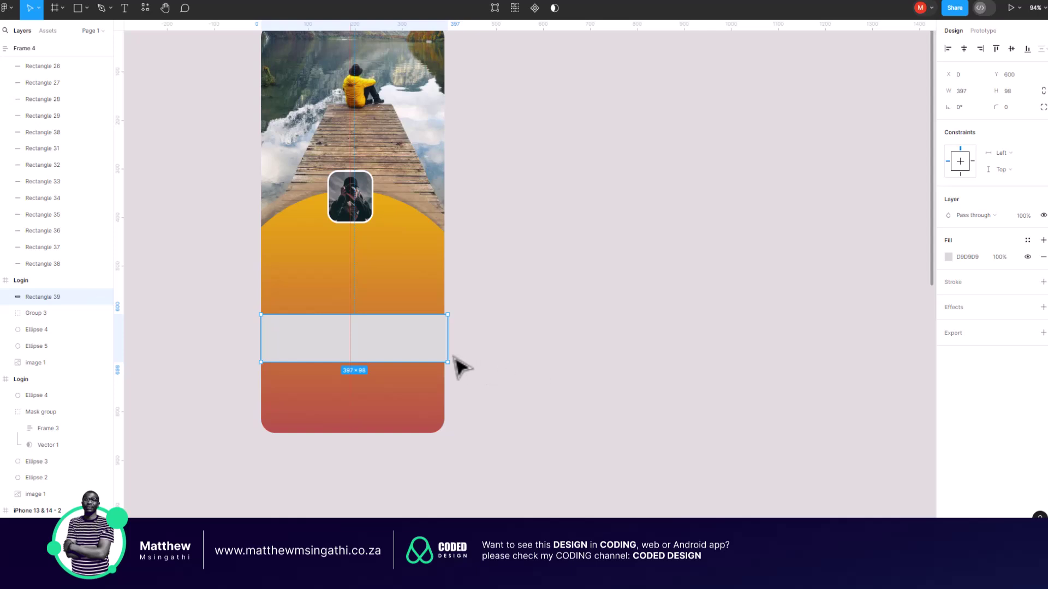
scroll(457, 361, "up", 5)
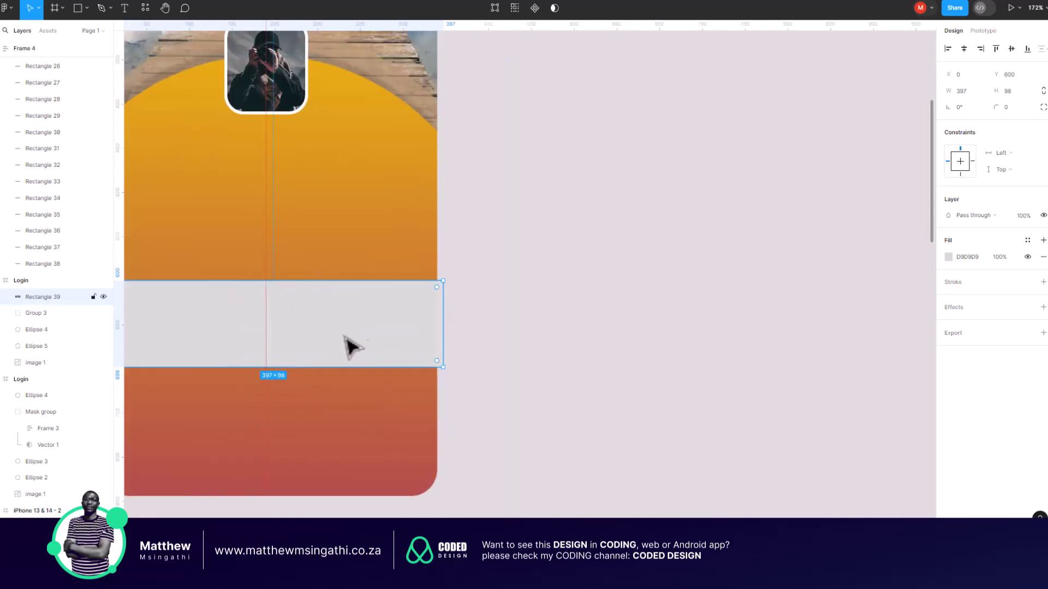
scroll(347, 329, "down", 3)
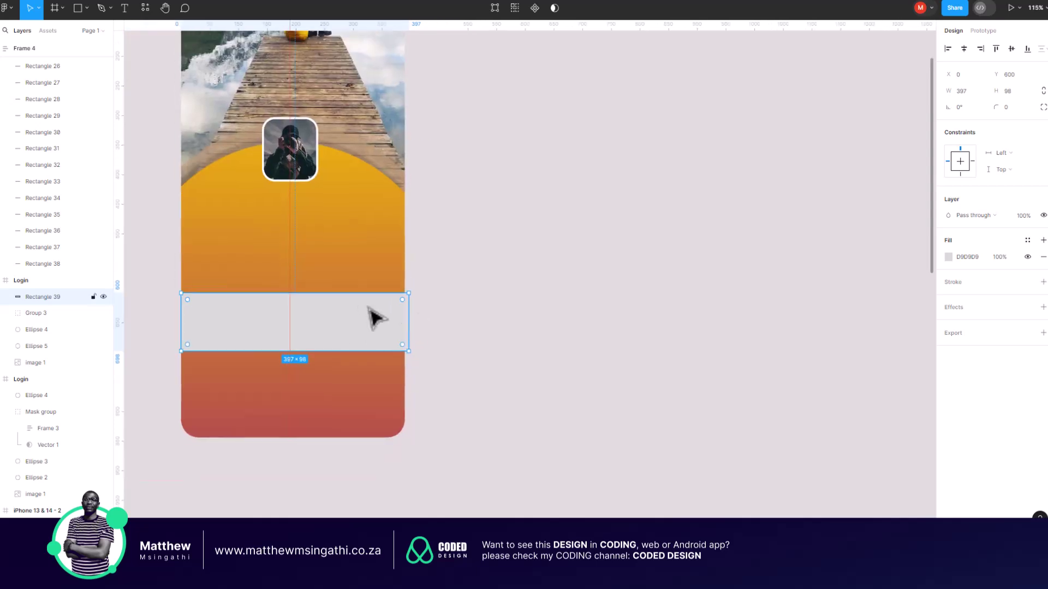
key("Delete")
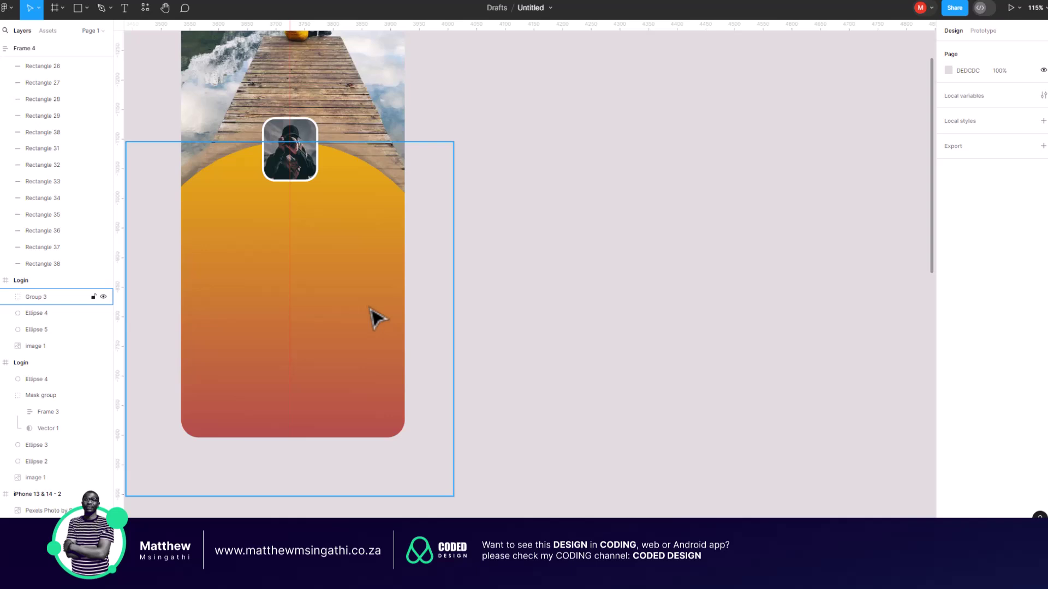
- Select the Login frame and check its width value
scroll(377, 319, "down", 4)
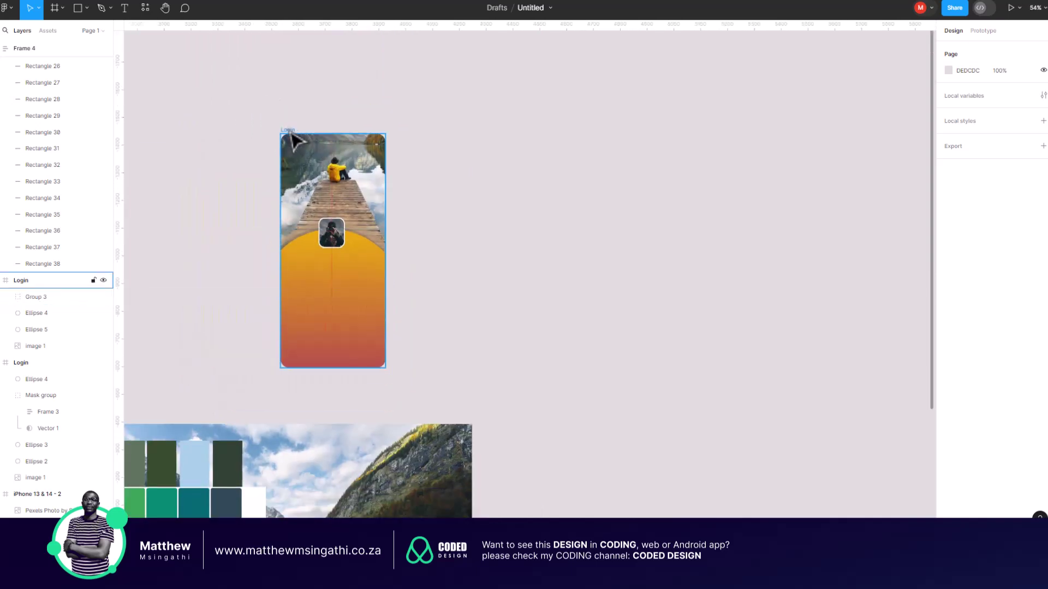
left_click(292, 136)
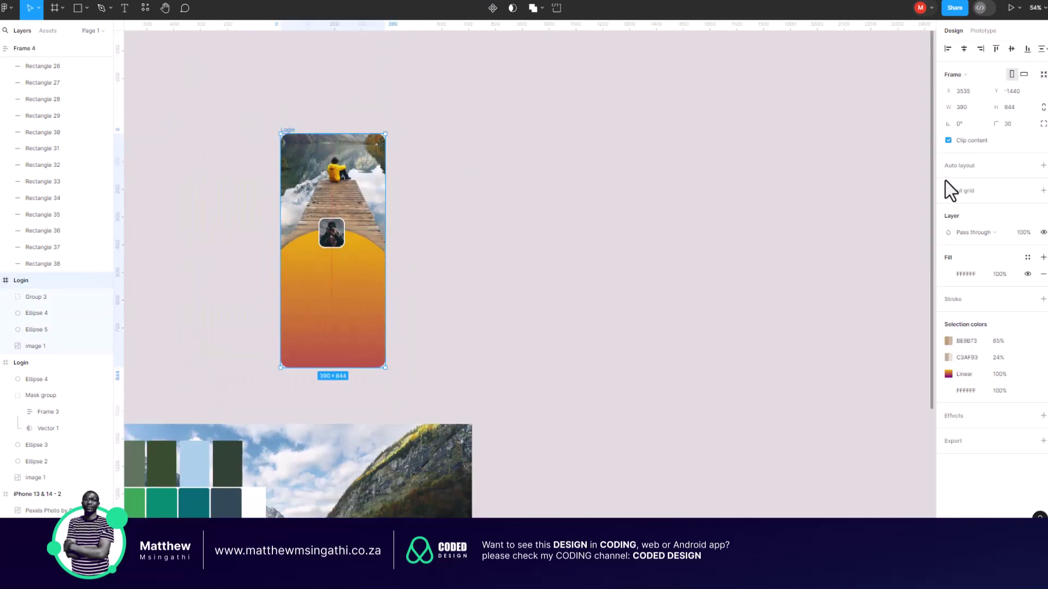
left_click_drag(976, 109, 927, 107)
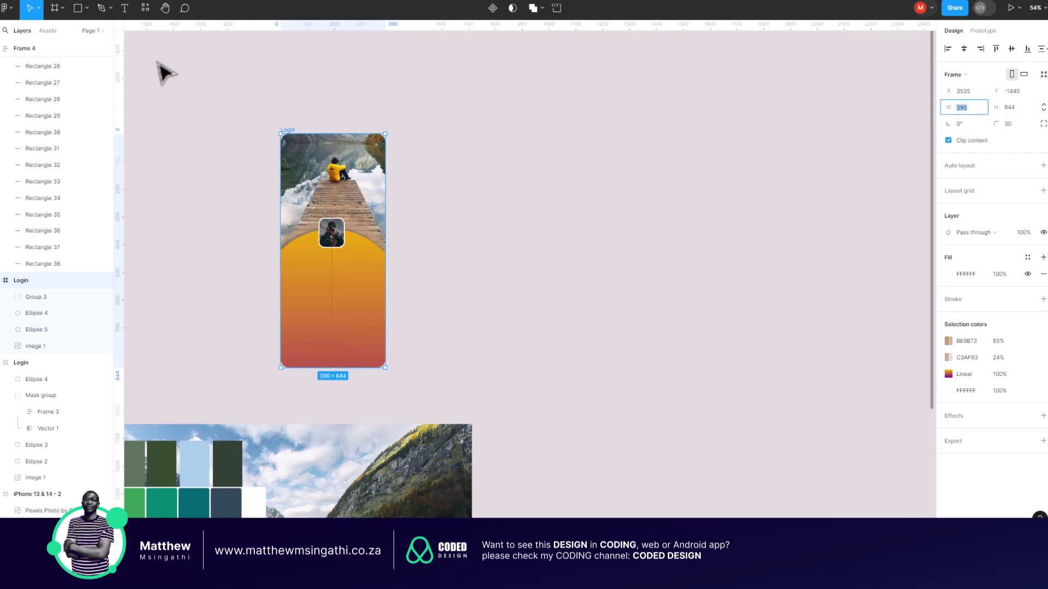
key("Escape")
- Draw a rectangle about 410 × 137 across the lower part of the Login frame and set its width to 390
left_click(77, 9)
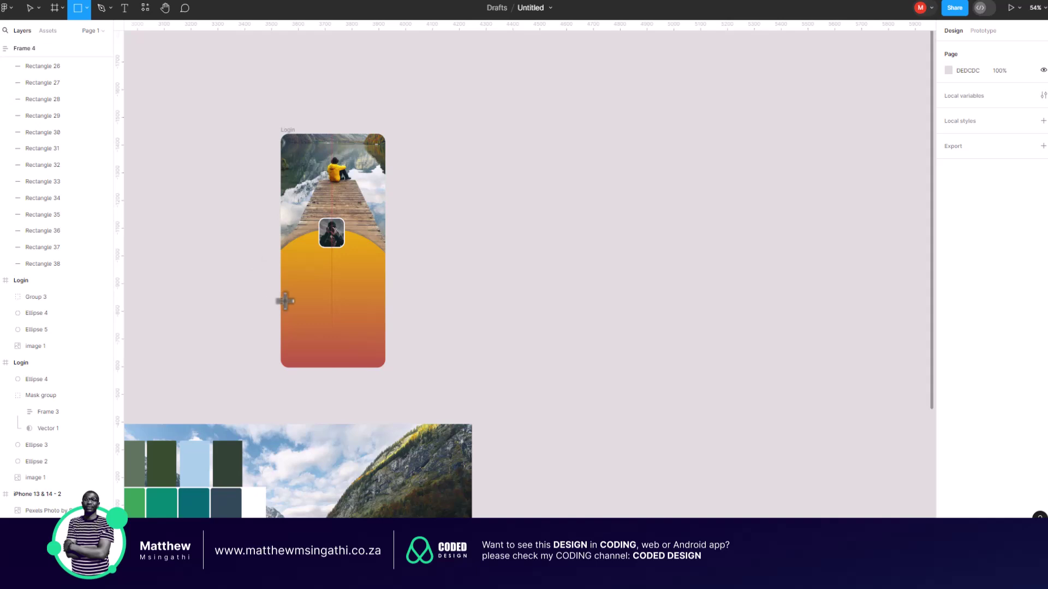
left_click_drag(285, 300, 395, 338)
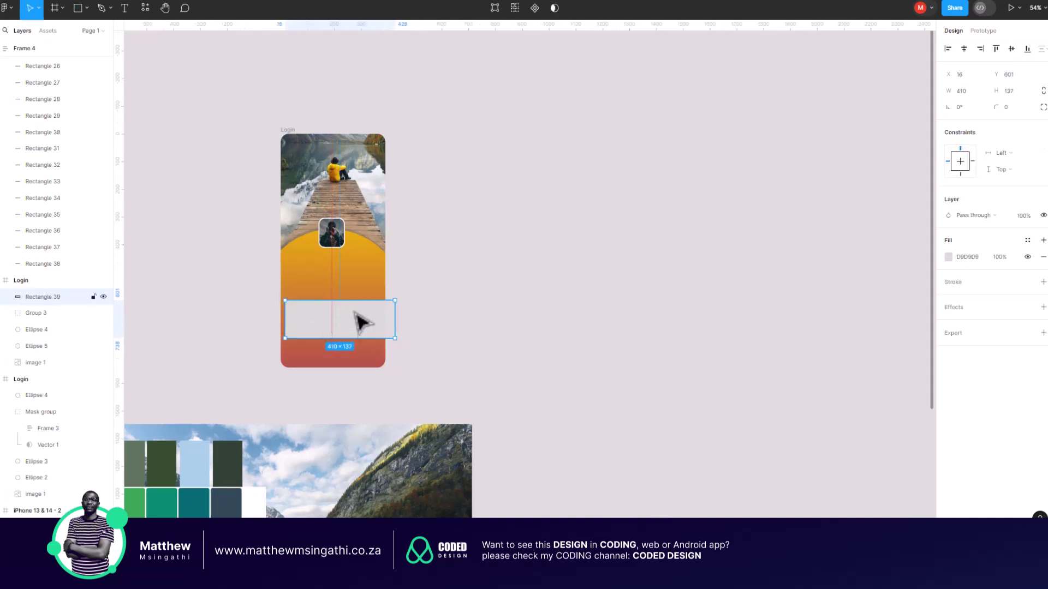
left_click(974, 94)
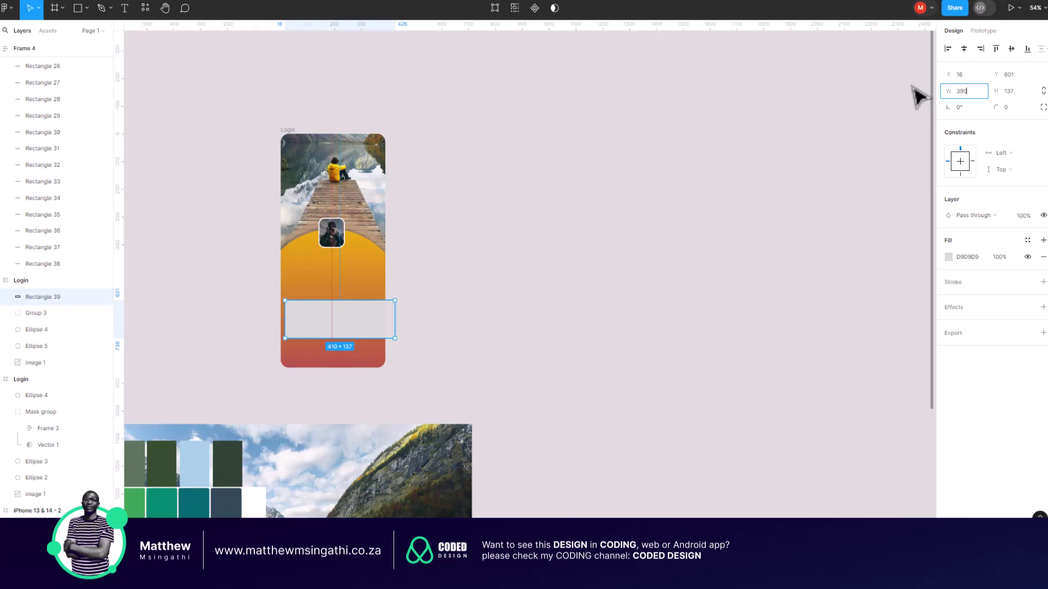
key("Return")
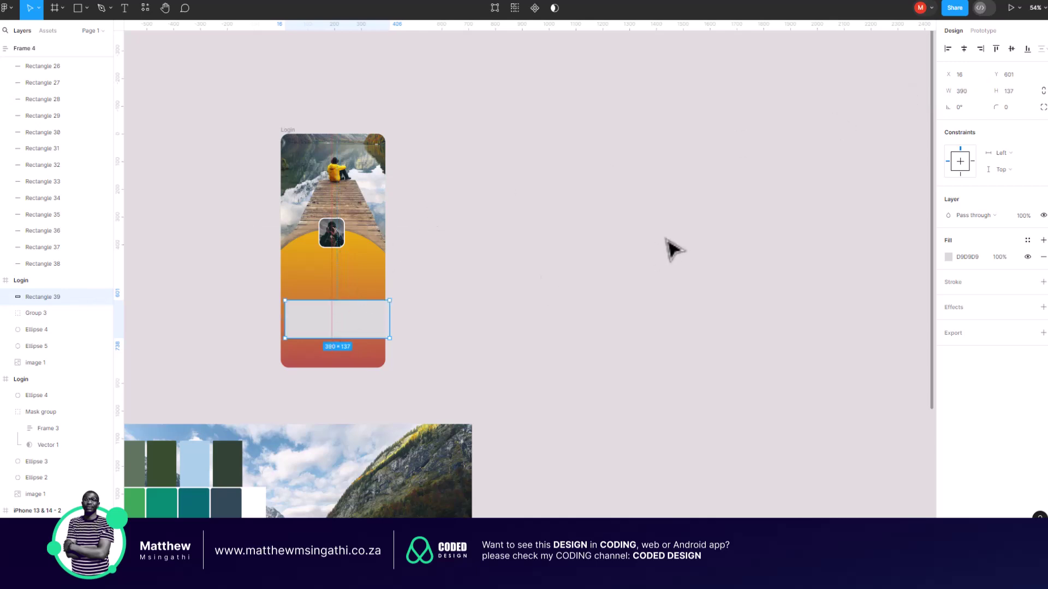
- Align the rectangle horizontally to the center of the Login frame and set its width to 195
left_click(964, 49)
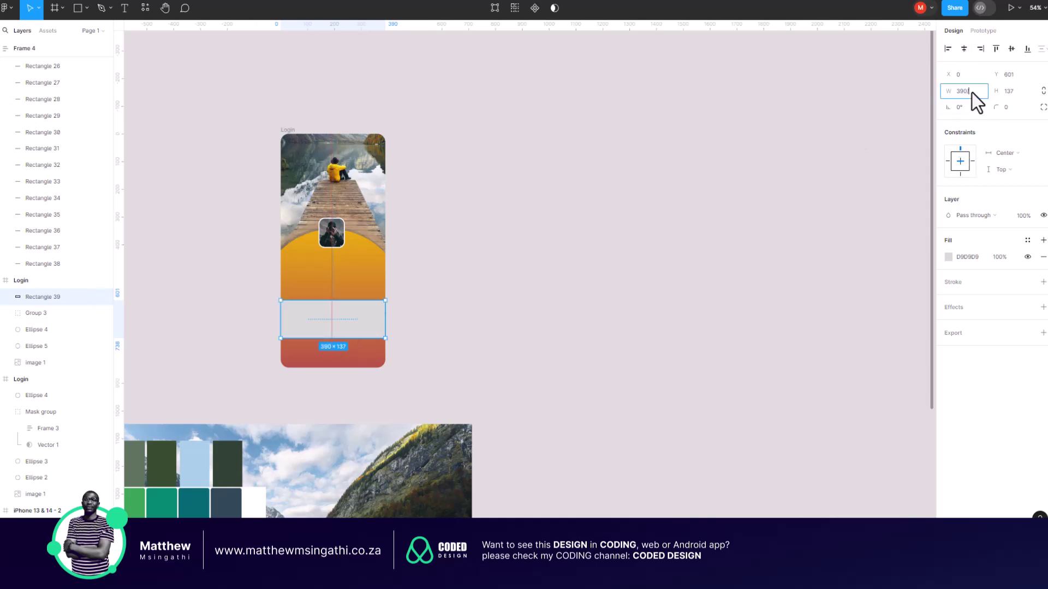
key("Return")
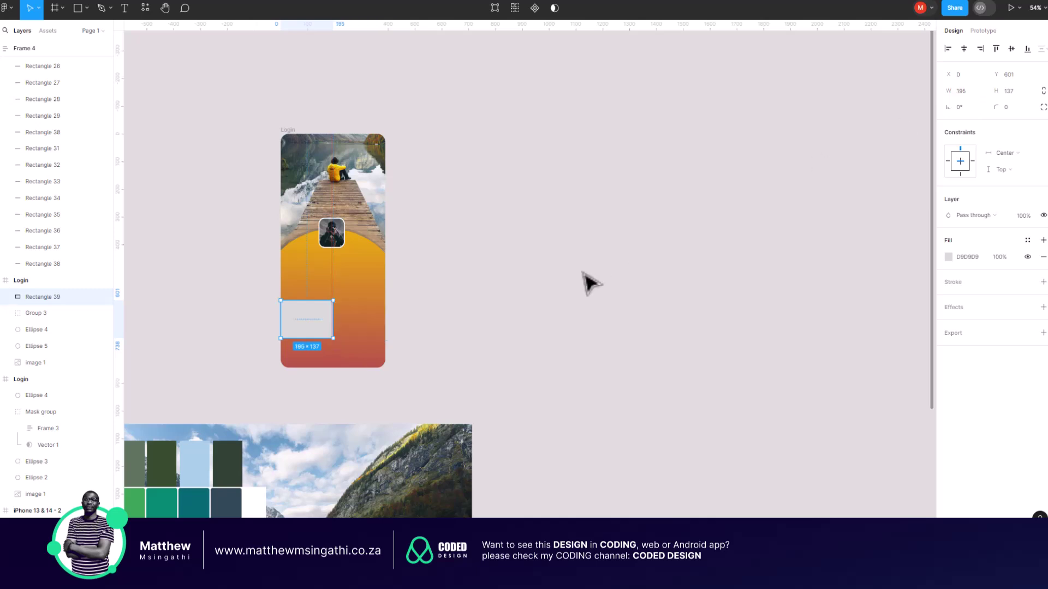
- Move the vertical ruler guide onto the helper rectangle's right edge at 195, and delete the rectangle
left_click(346, 332)
scroll(346, 332, "up", 5)
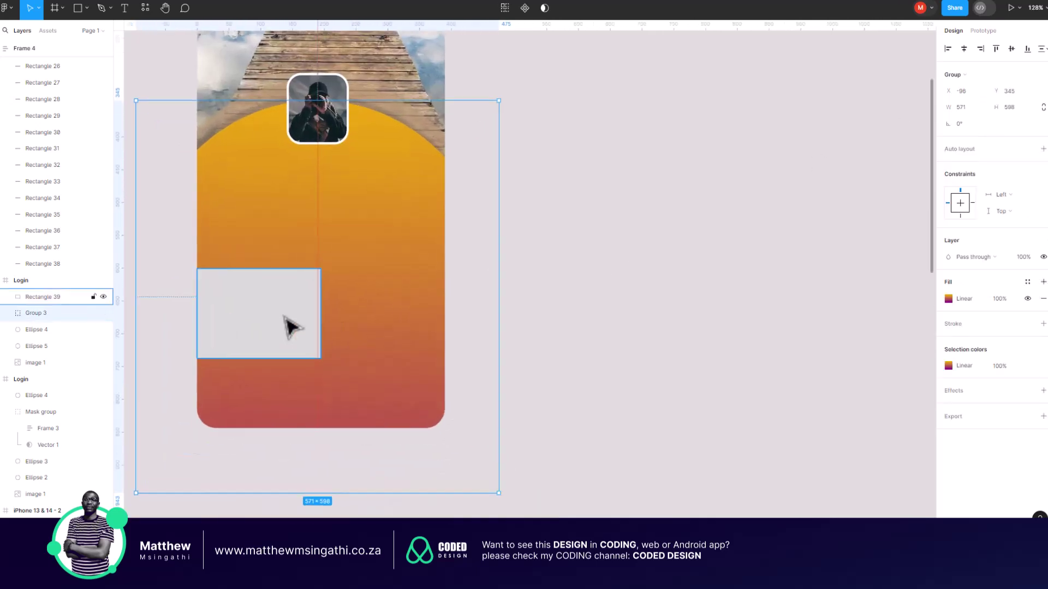
scroll(292, 328, "up", 4)
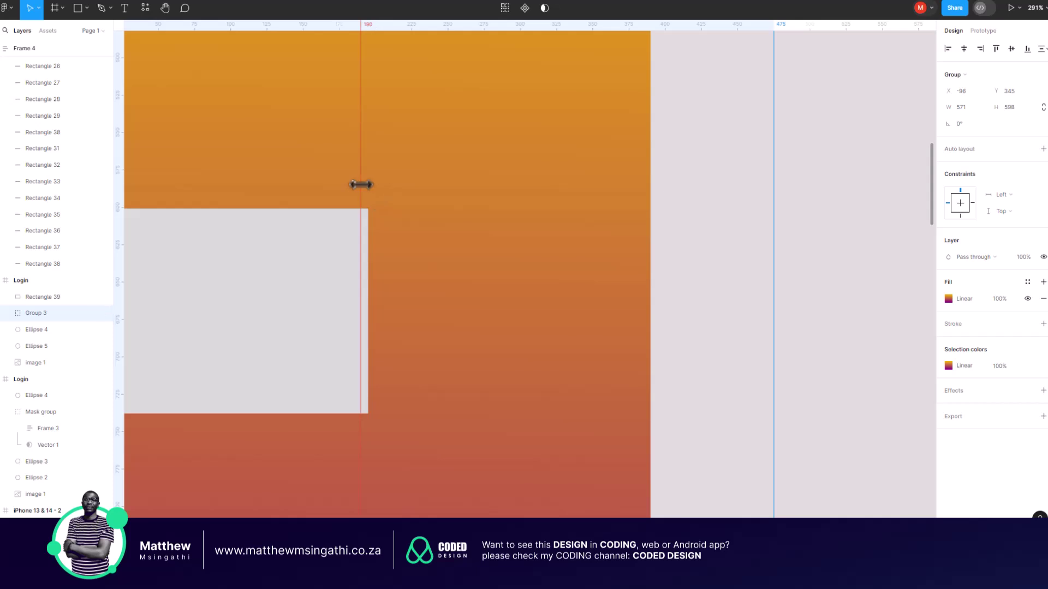
left_click_drag(361, 187, 367, 204)
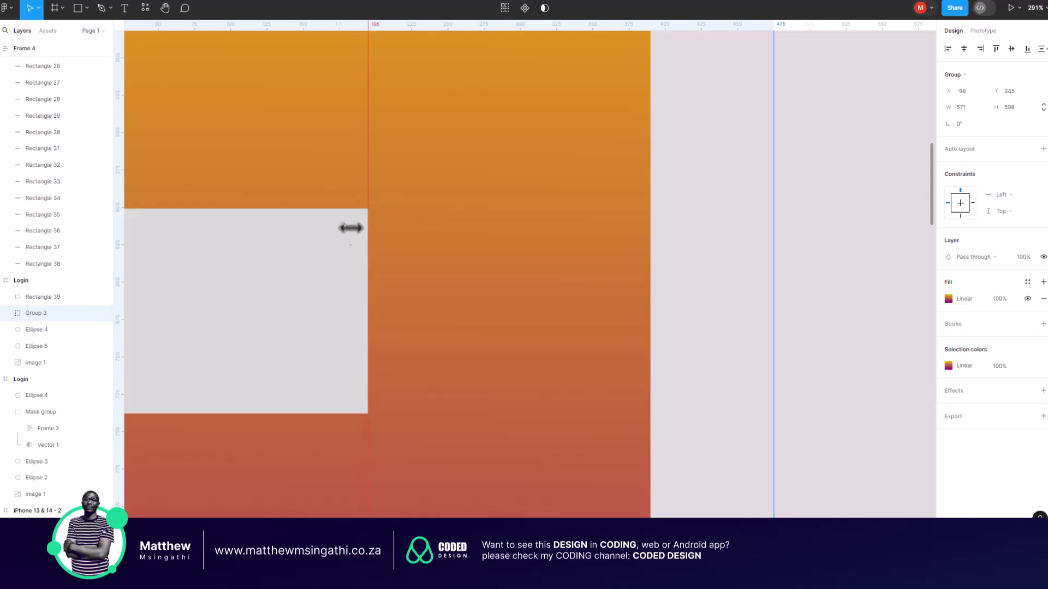
left_click(309, 293)
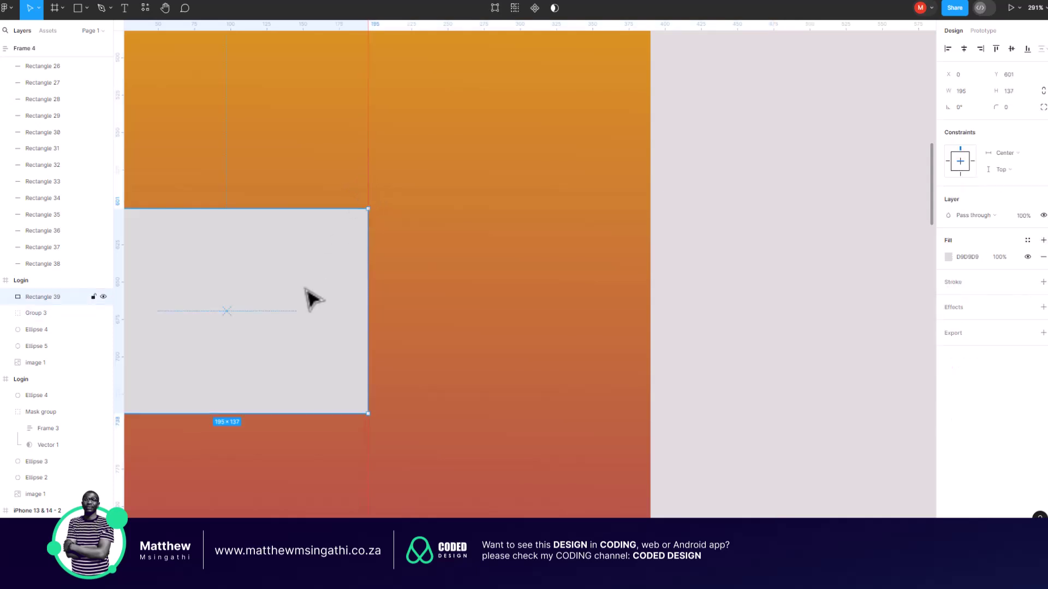
key("Delete")
- Move the profile photo slightly right so it is centered on the vertical ruler guide
scroll(308, 298, "down", 5)
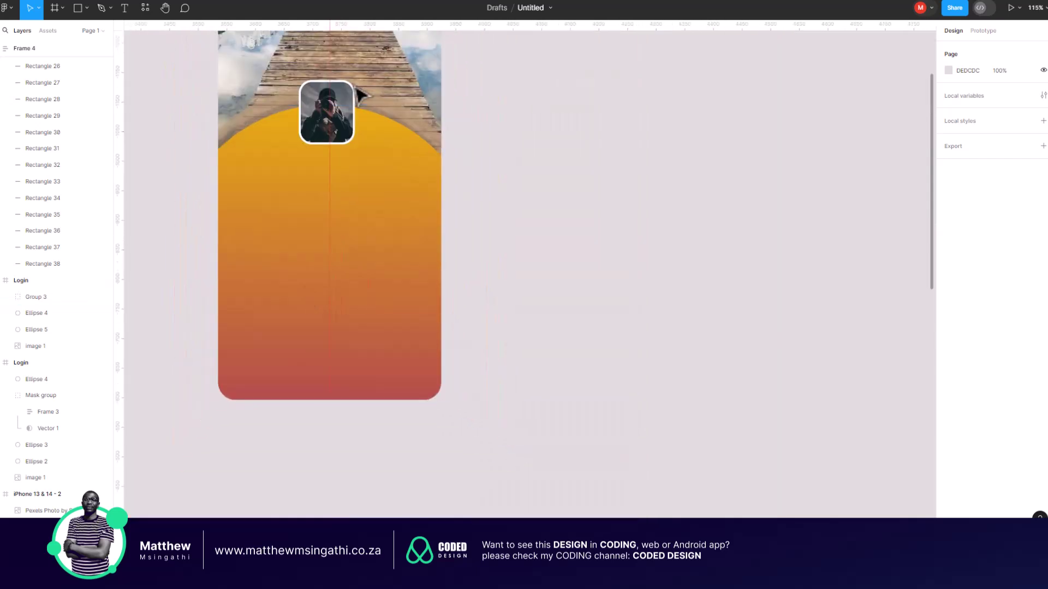
scroll(351, 87, "up", 5)
left_click(336, 133)
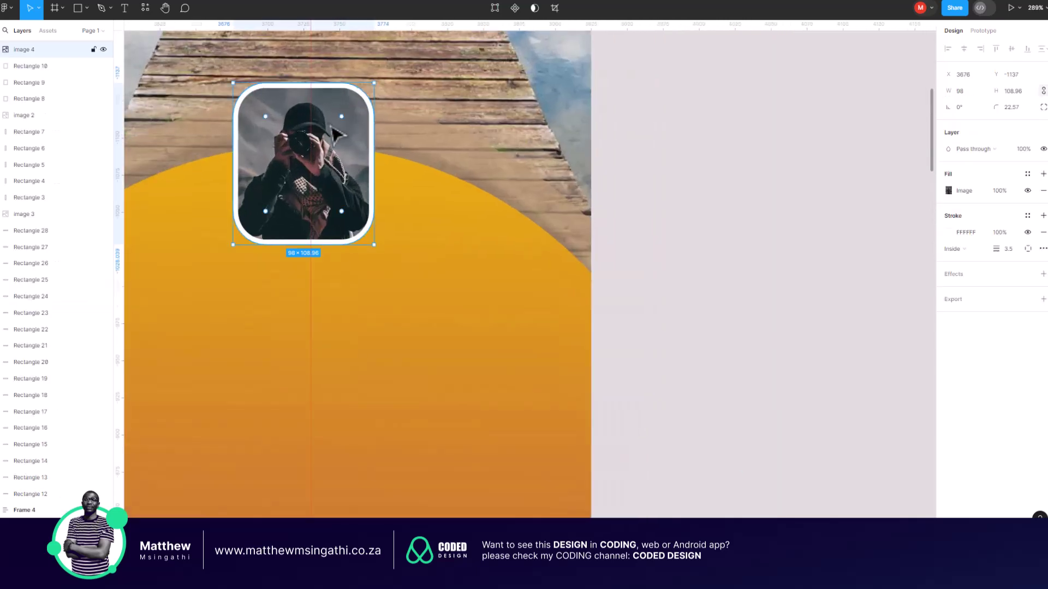
mouse_move(336, 133)
left_mouse_down()
mouse_move(346, 134)
mouse_move(339, 128)
left_mouse_up()
scroll(342, 134, "down", 8)
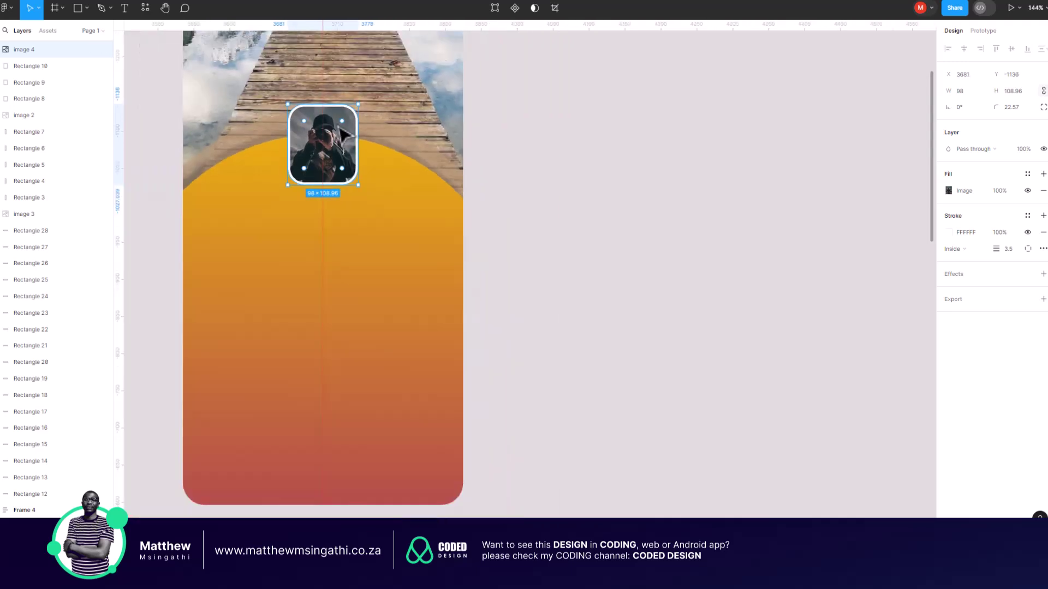
scroll(342, 134, "up", 3)
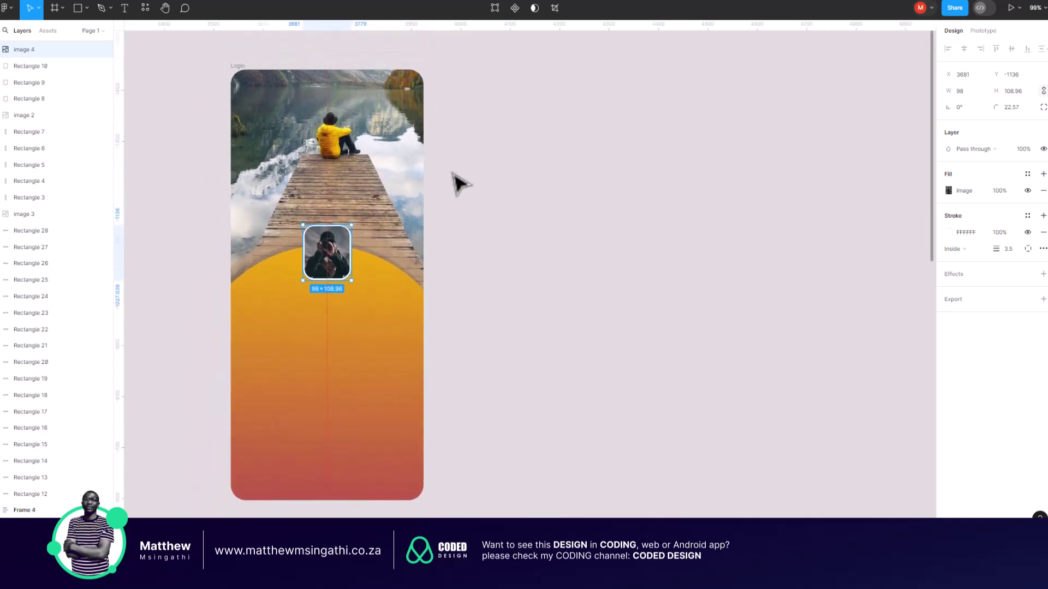
- Reposition the lake background image lower in the Login frame, at about X -542, Y -388
left_click(338, 192)
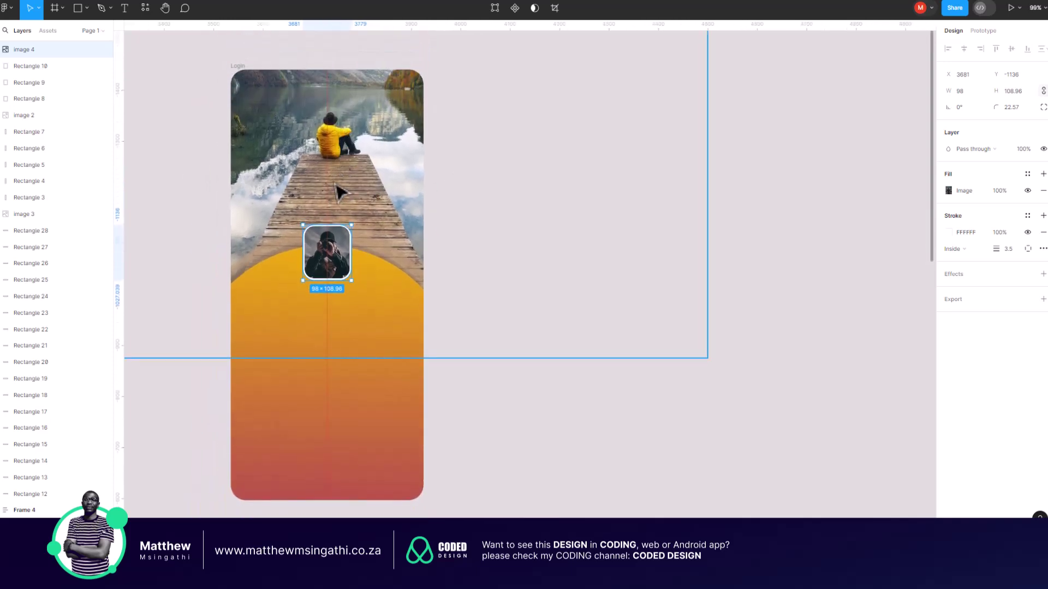
double_click(367, 168)
left_click_drag(385, 170, 373, 172)
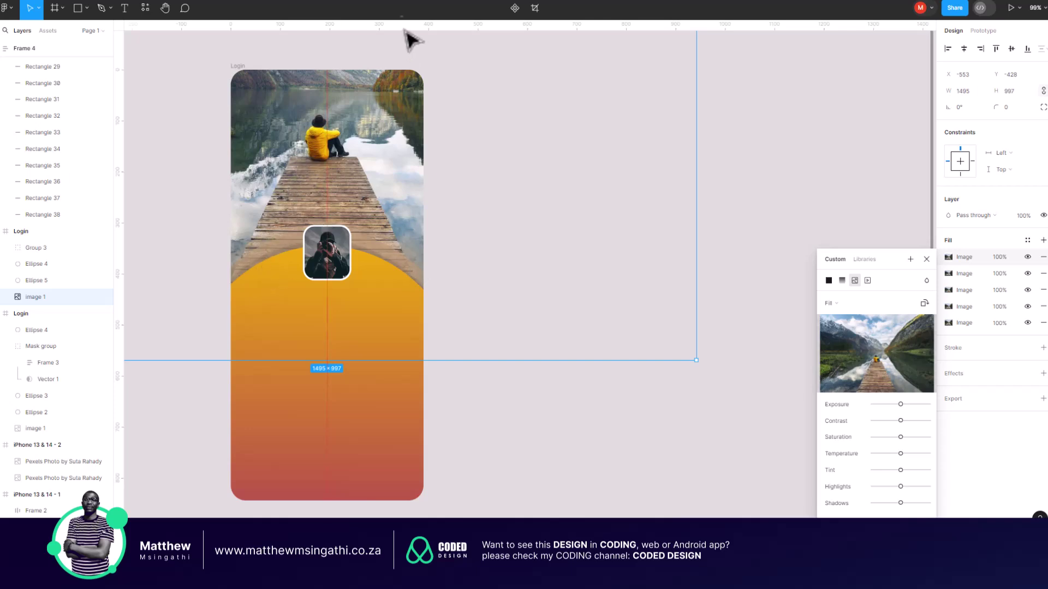
mouse_move(353, 144)
left_mouse_down()
mouse_move(359, 180)
mouse_move(357, 160)
left_mouse_up()
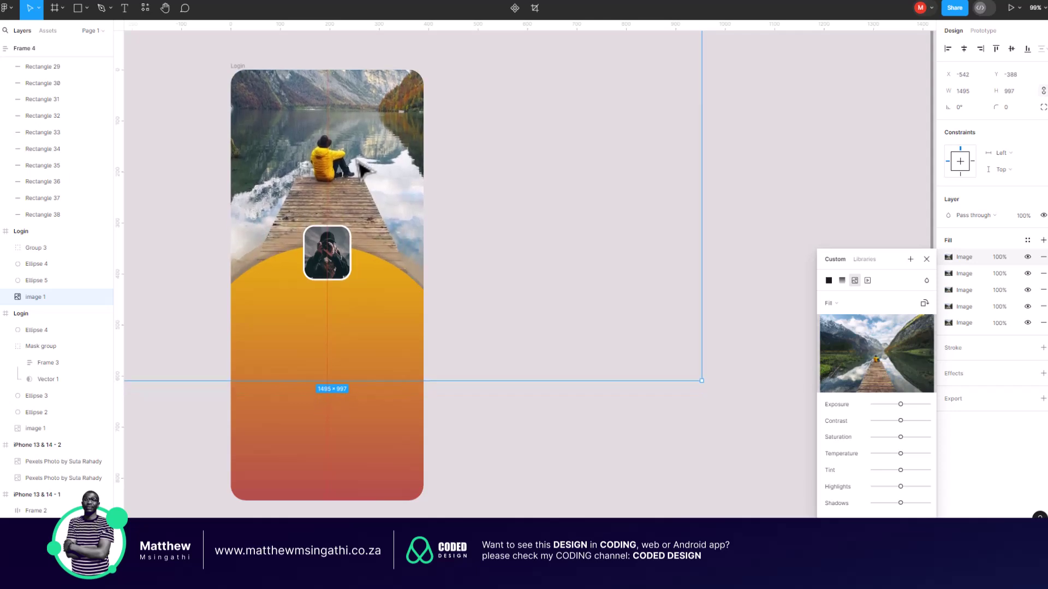
- Scale the background image down proportionally to about 1382 × 922 and reposition it so the seated person lines up above the profile photo
scroll(387, 202, "down", 5)
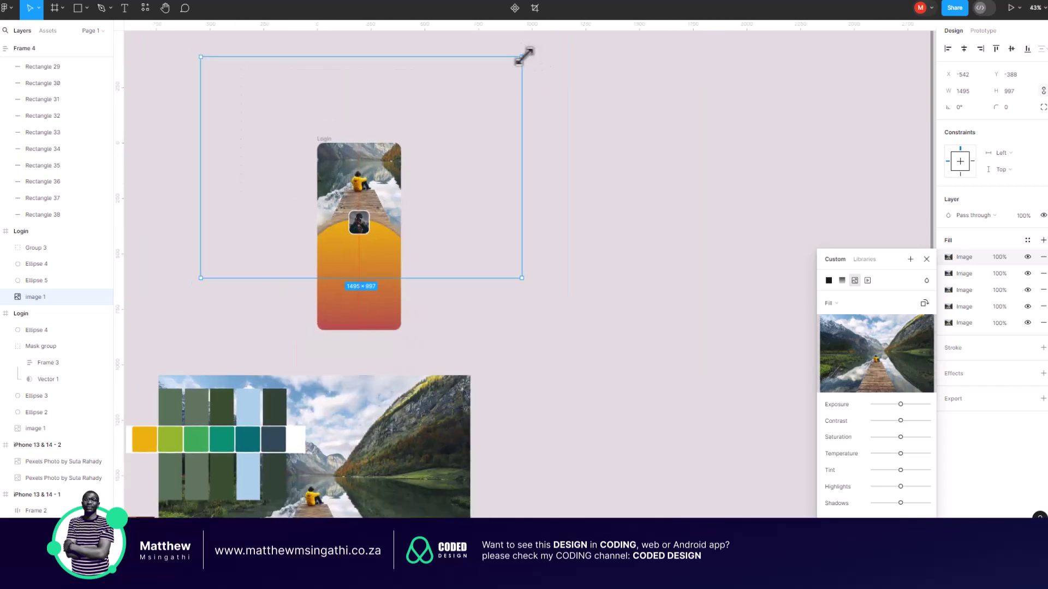
left_click_drag(521, 57, 496, 77)
scroll(412, 170, "left", 2)
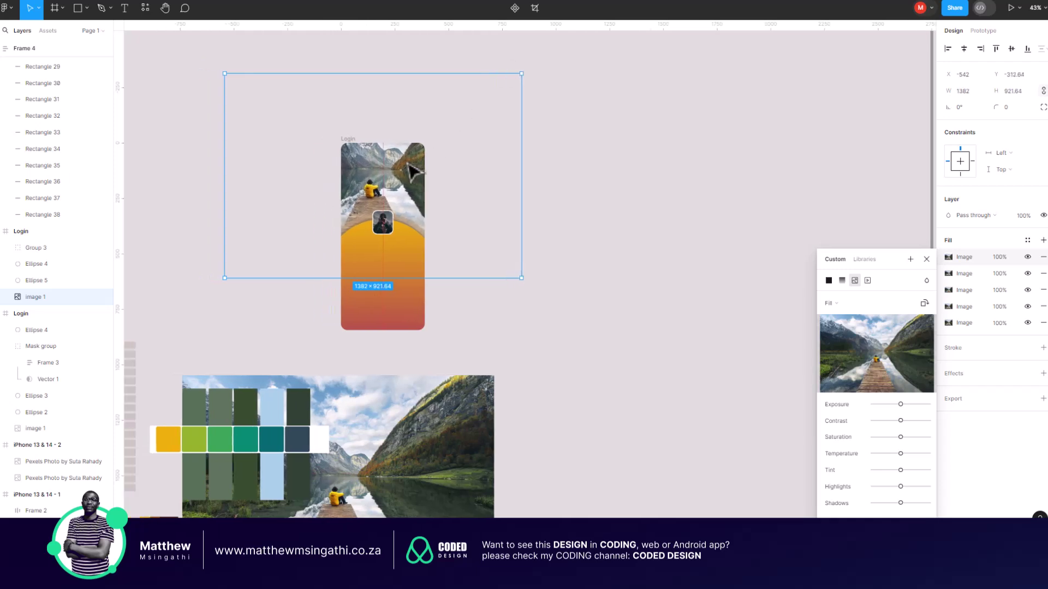
scroll(414, 171, "up", 3)
left_click_drag(416, 156, 434, 163)
left_click(677, 166)
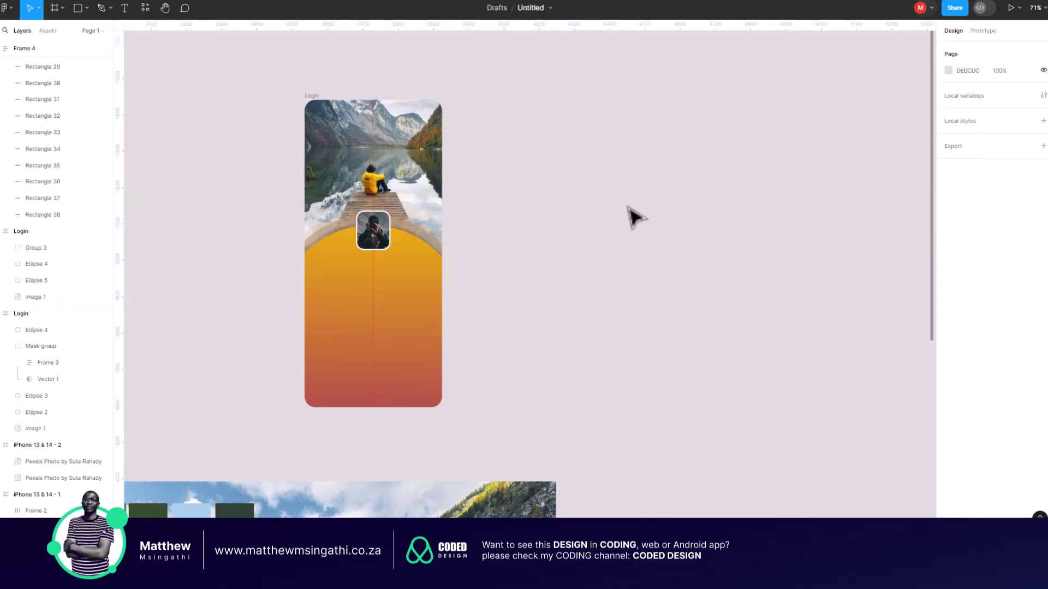
- Remove the vertical ruler guide running through the center of the Login frame
left_click(374, 119)
left_click(356, 351)
left_click(519, 404)
left_click(421, 321)
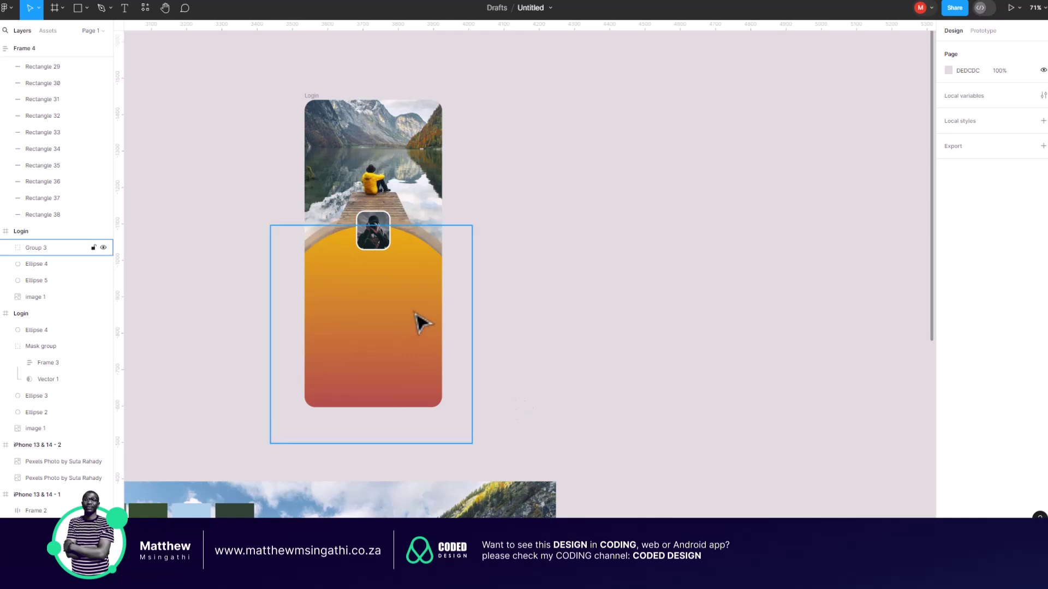
scroll(402, 302, "up", 5)
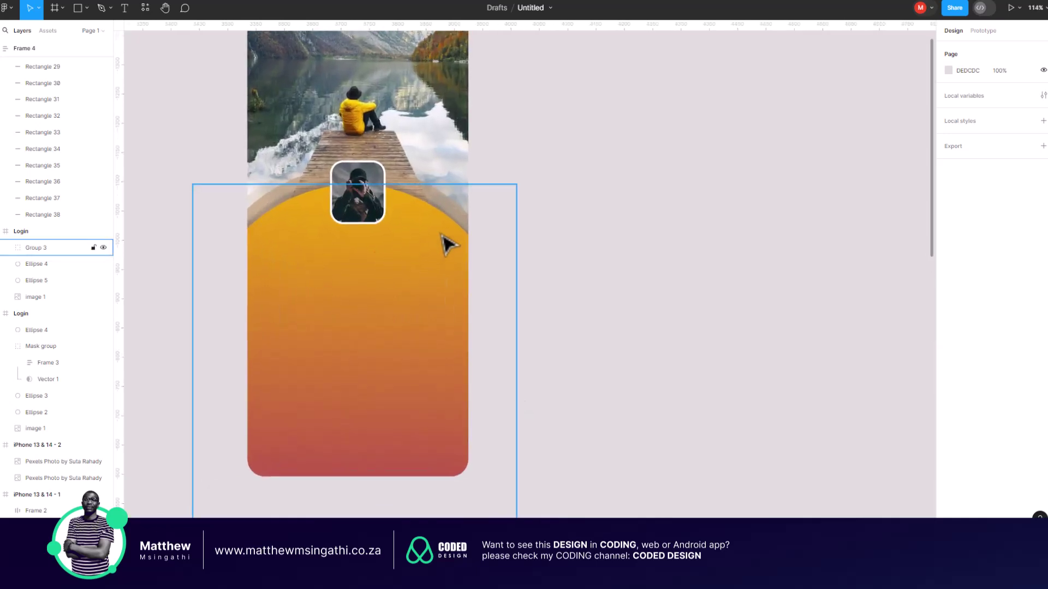
left_click(604, 243)
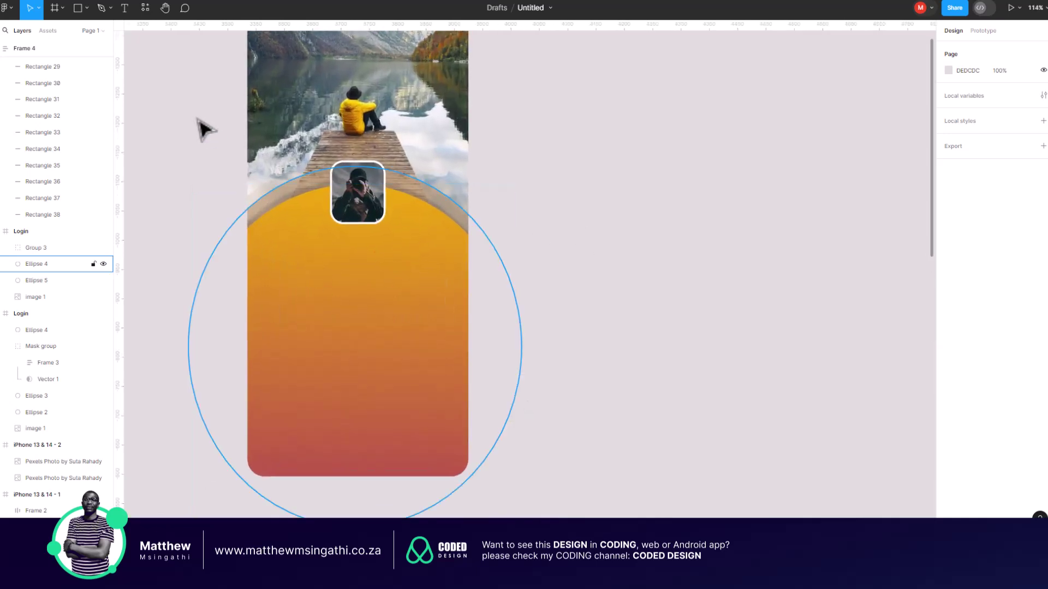
- Add a text layer reading "Capture" on the orange area below the profile photo, at about X 116, Y 494
left_click(124, 9)
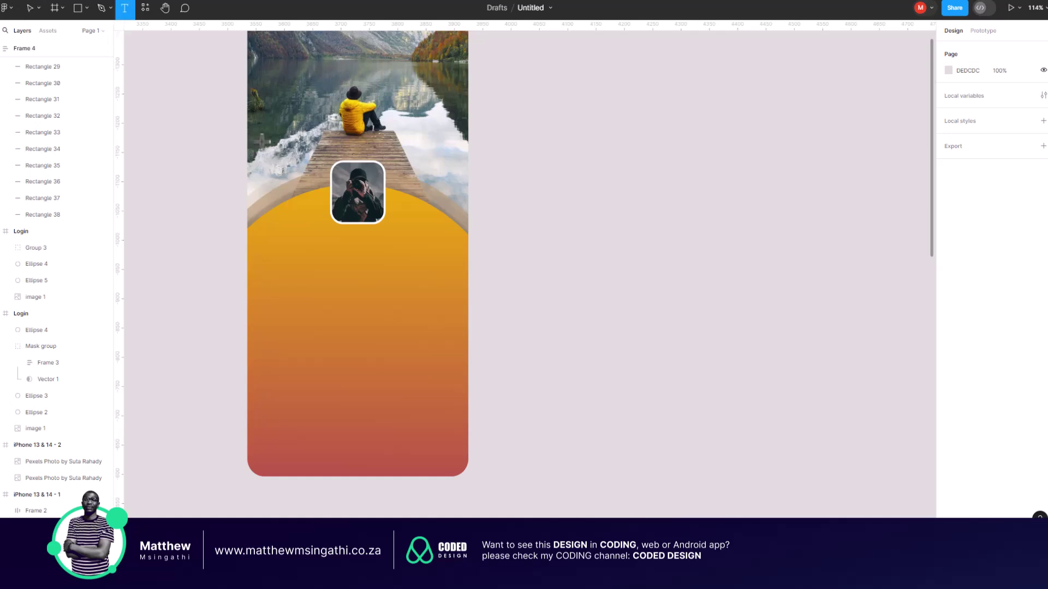
scroll(369, 240, "down", 3)
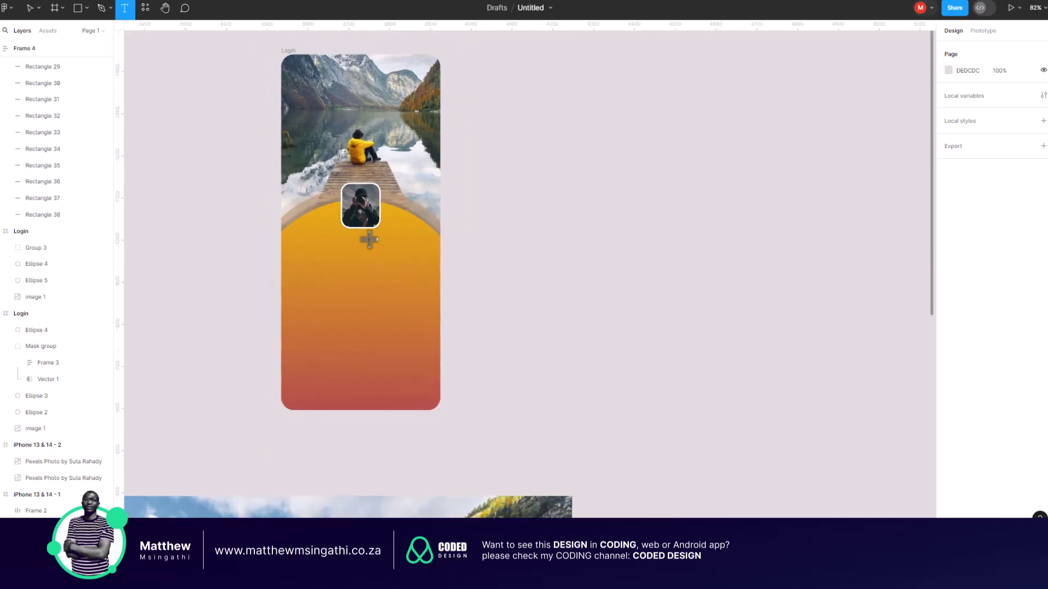
scroll(369, 240, "up", 4)
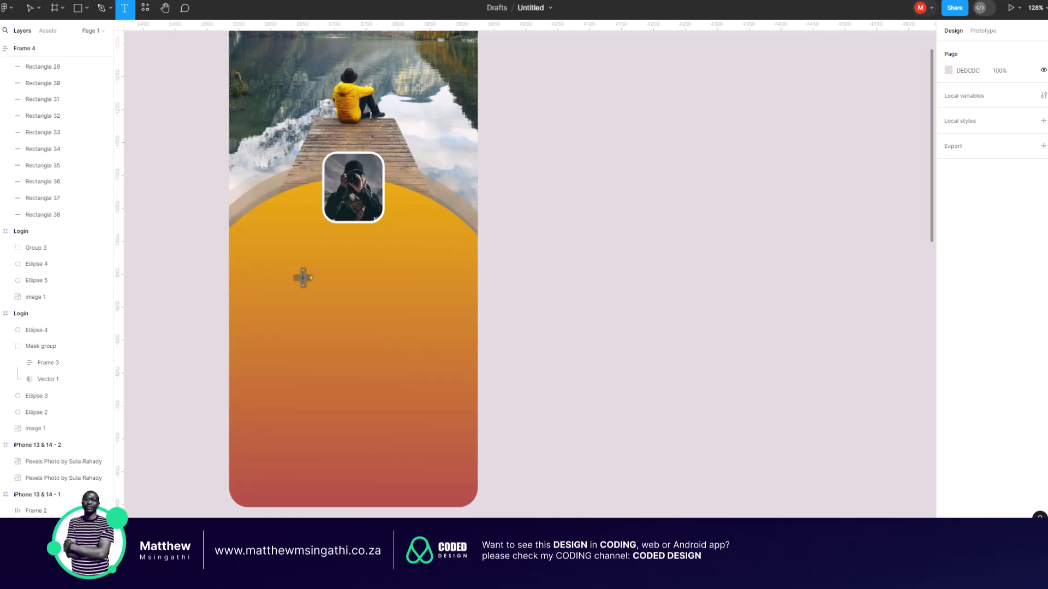
left_click(303, 277)
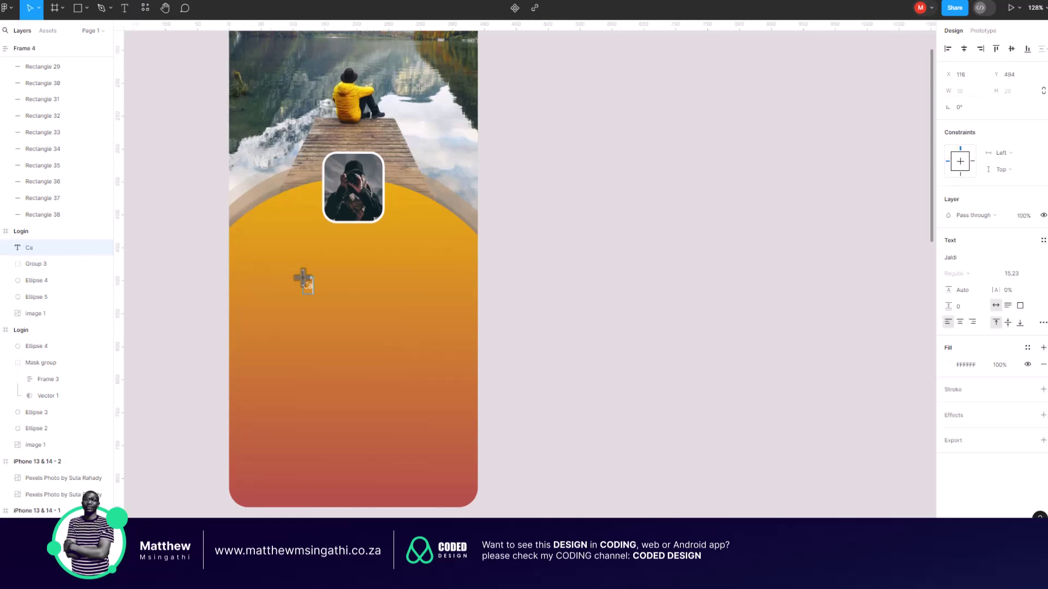
key("Escape")
- Scale the "Capture" text up proportionally to about 112 × 61 and move it under the profile photo, at about X 139, Y 449
key("k")
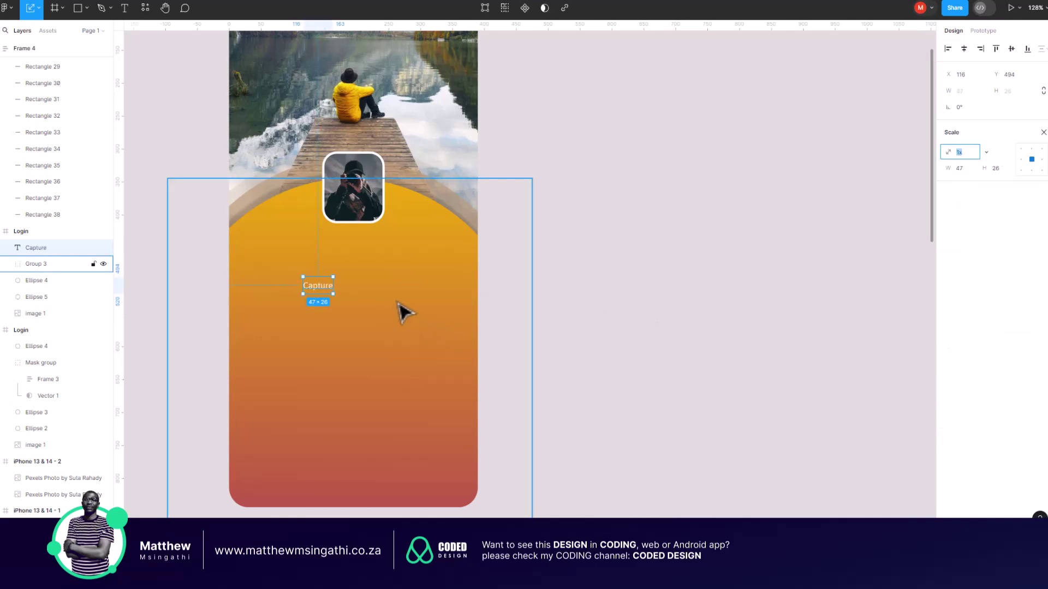
left_click_drag(336, 275, 369, 253)
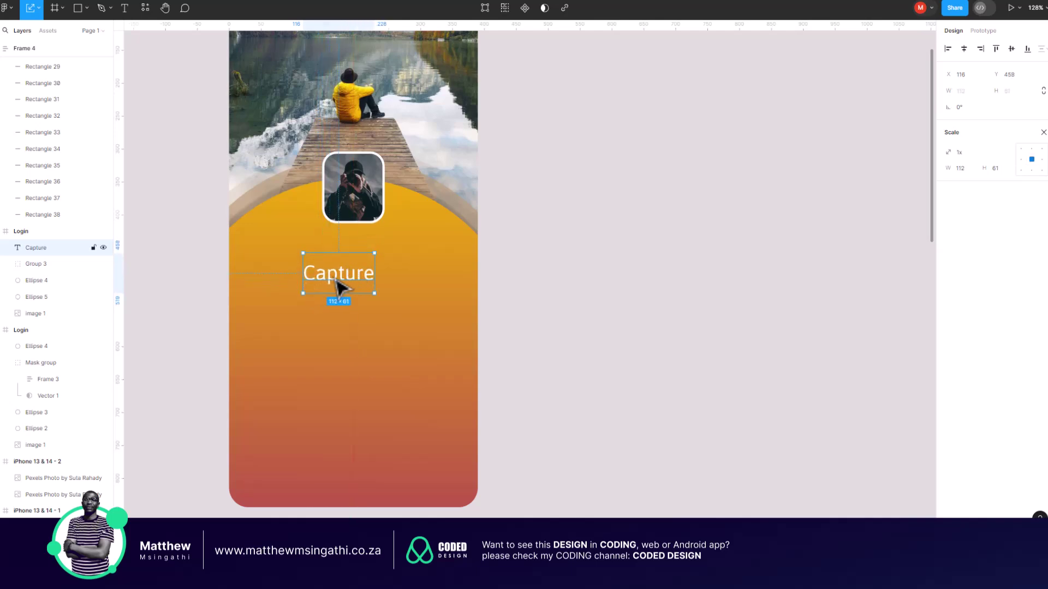
left_click_drag(344, 283, 358, 277)
left_click(549, 265)
scroll(548, 265, "down", 2)
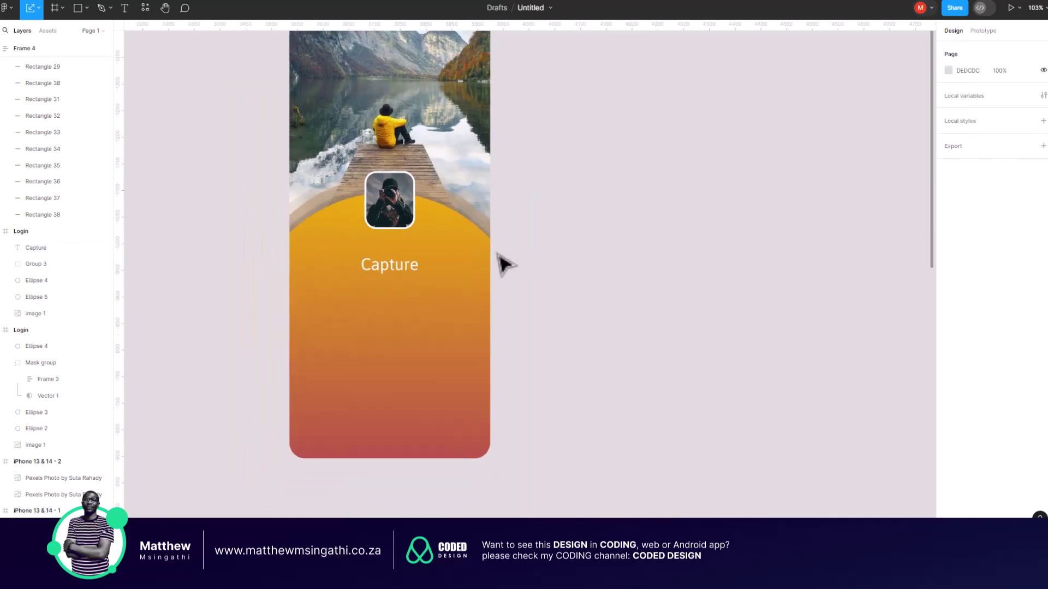
- Change the font of the "Capture" text to Just Another Hand
left_click(420, 276)
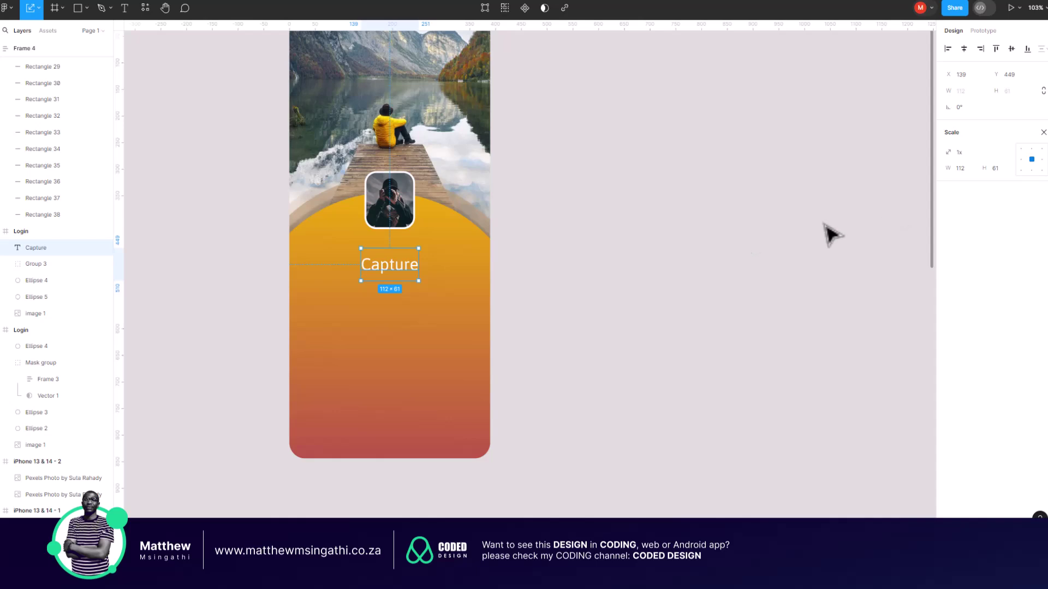
key("v")
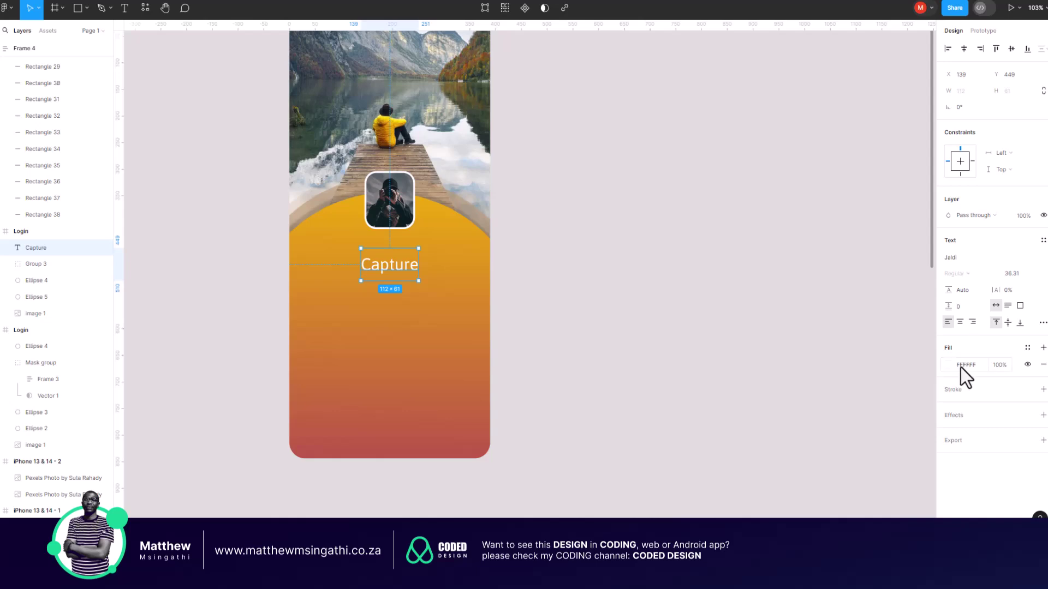
left_click(961, 257)
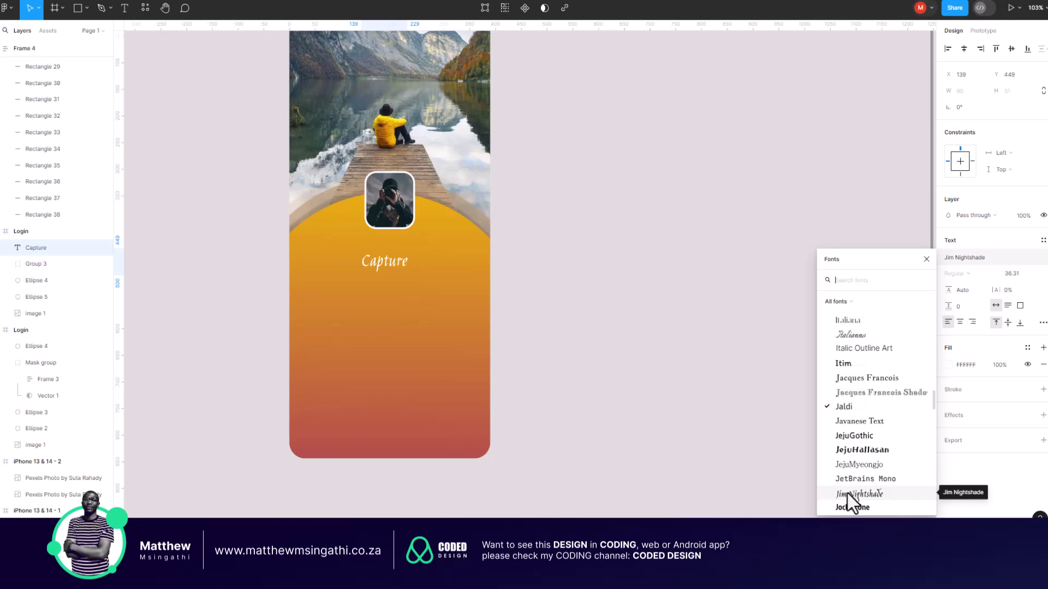
scroll(847, 492, "down", 3)
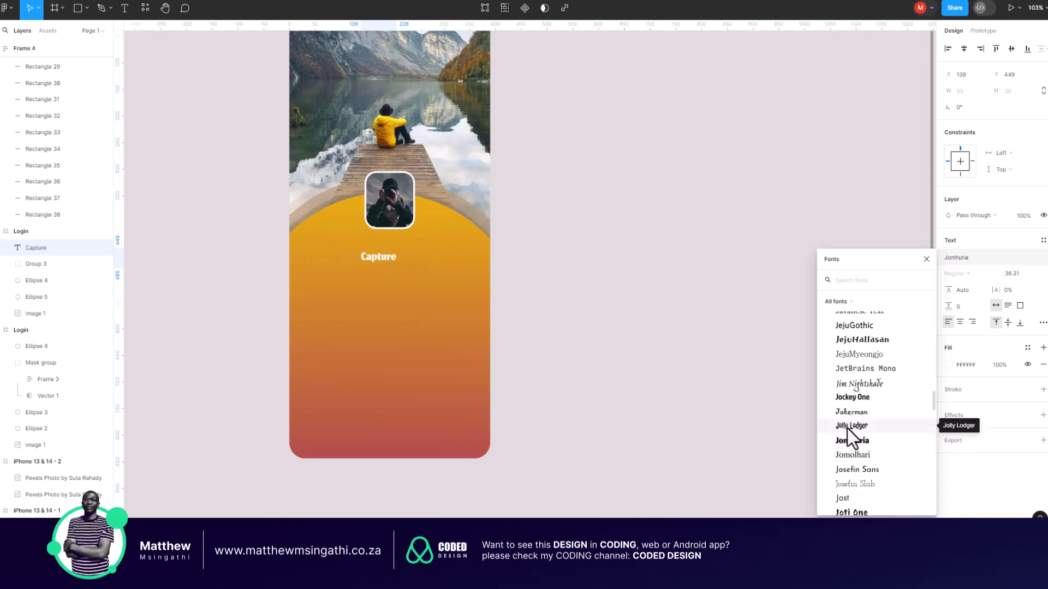
scroll(847, 428, "down", 2)
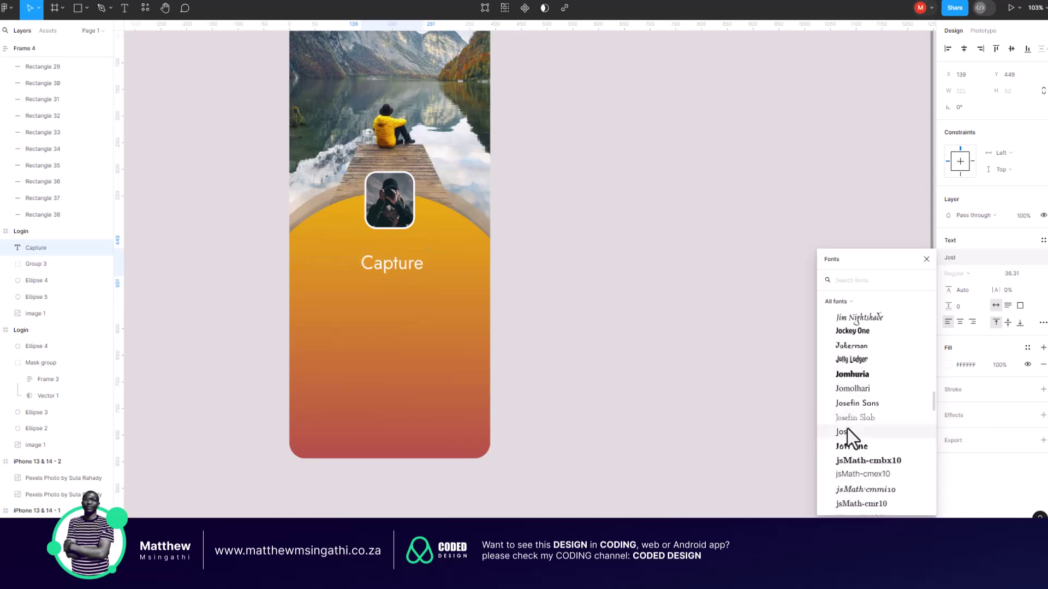
scroll(847, 427, "down", 2)
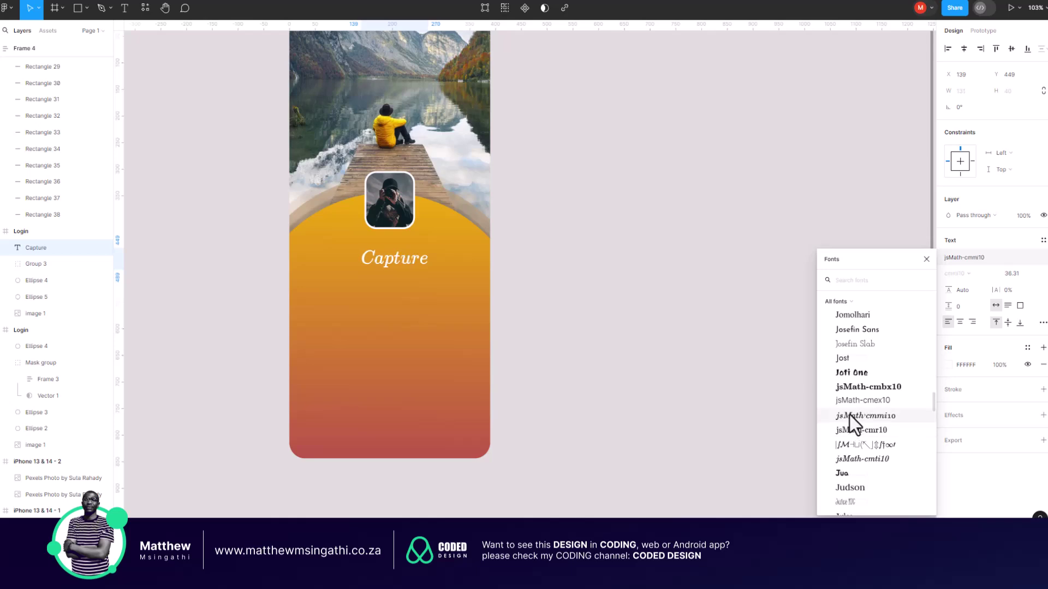
scroll(849, 415, "down", 2)
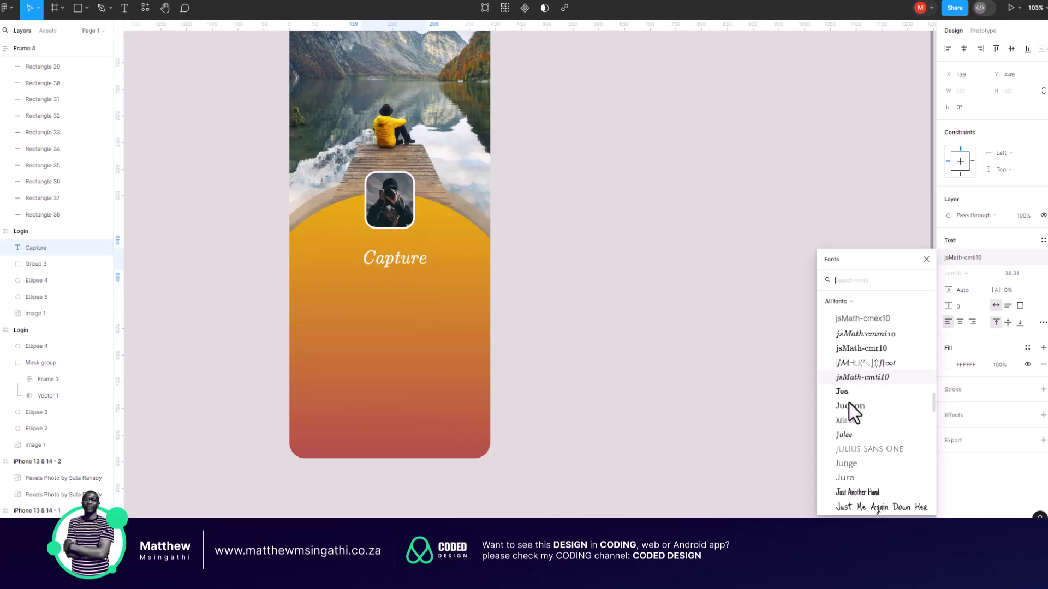
scroll(849, 405, "down", 2)
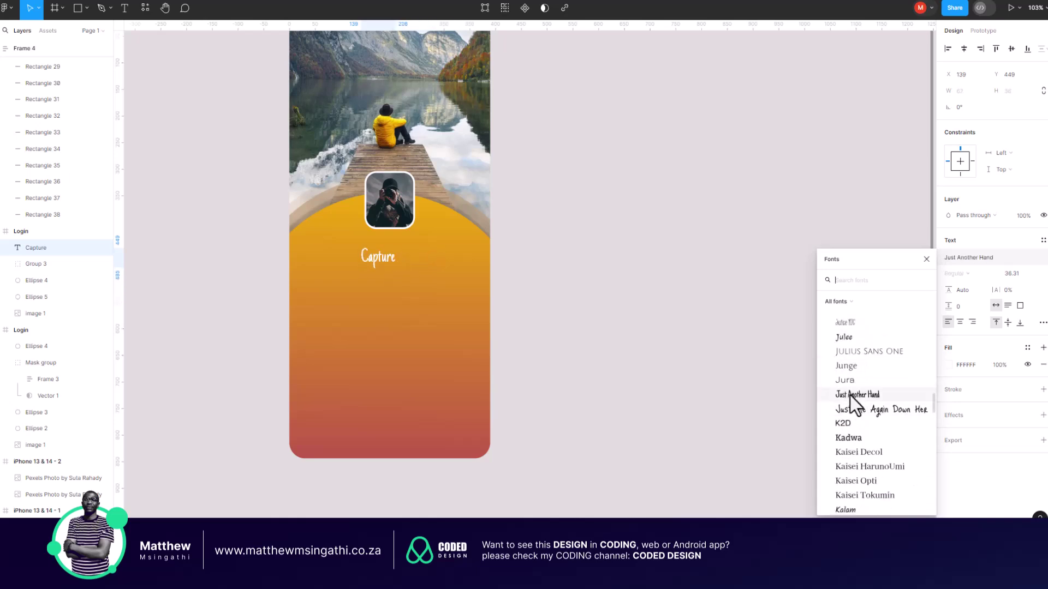
left_click(851, 395)
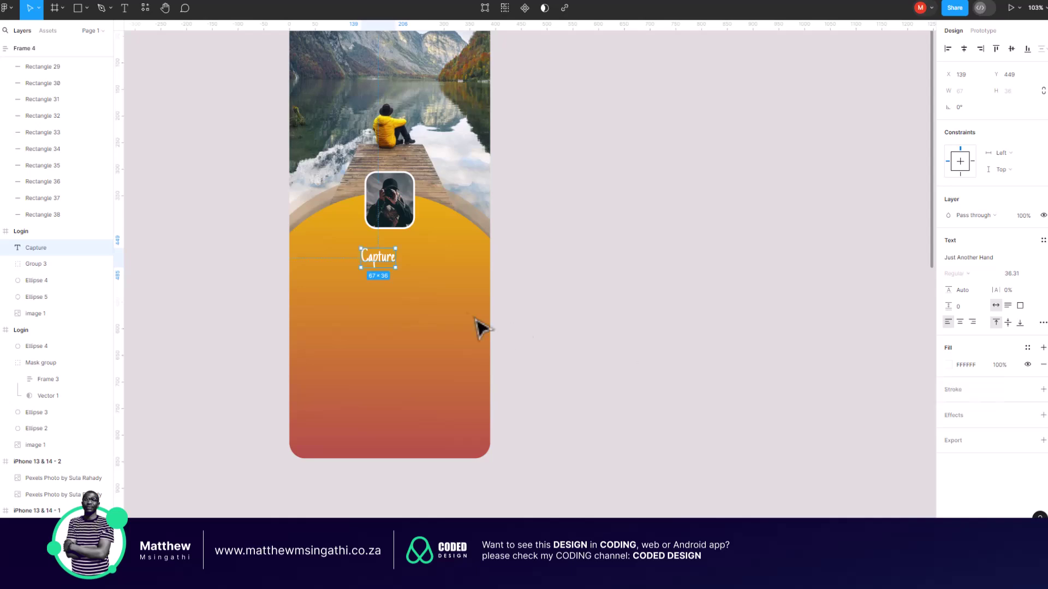
- Scale the "Capture" text up to about 98 × 53 and reposition it below the profile photo, at about X 141, Y 455
scroll(398, 291, "up", 3)
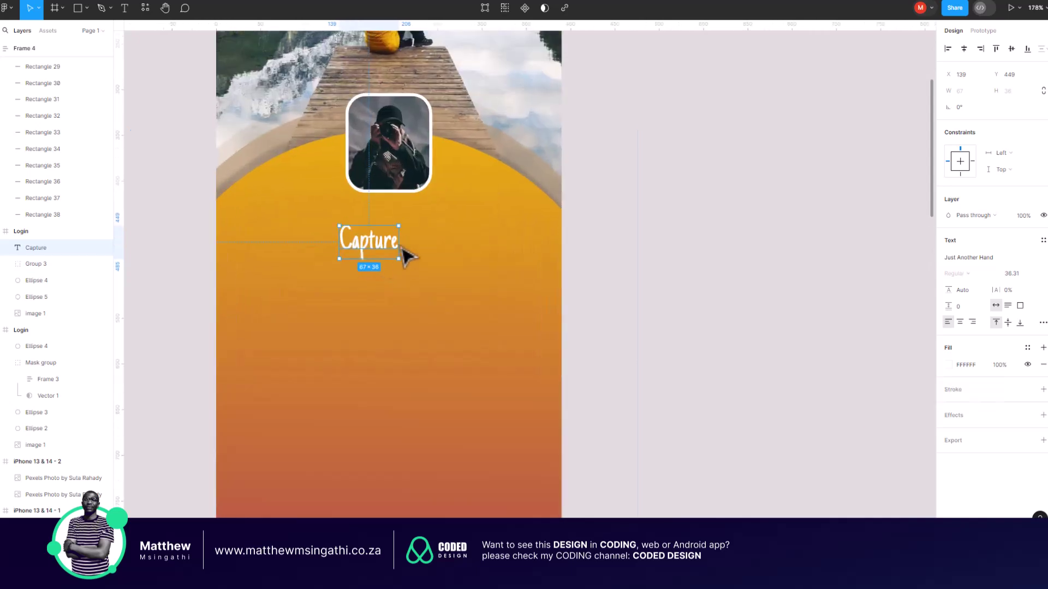
key("k")
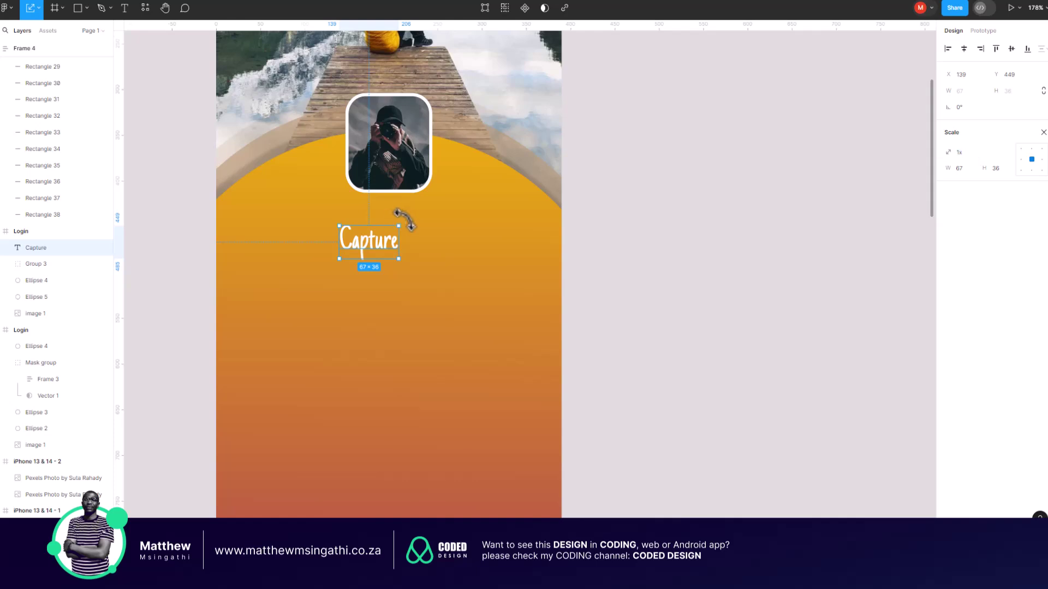
left_click_drag(403, 221, 396, 254)
key("v")
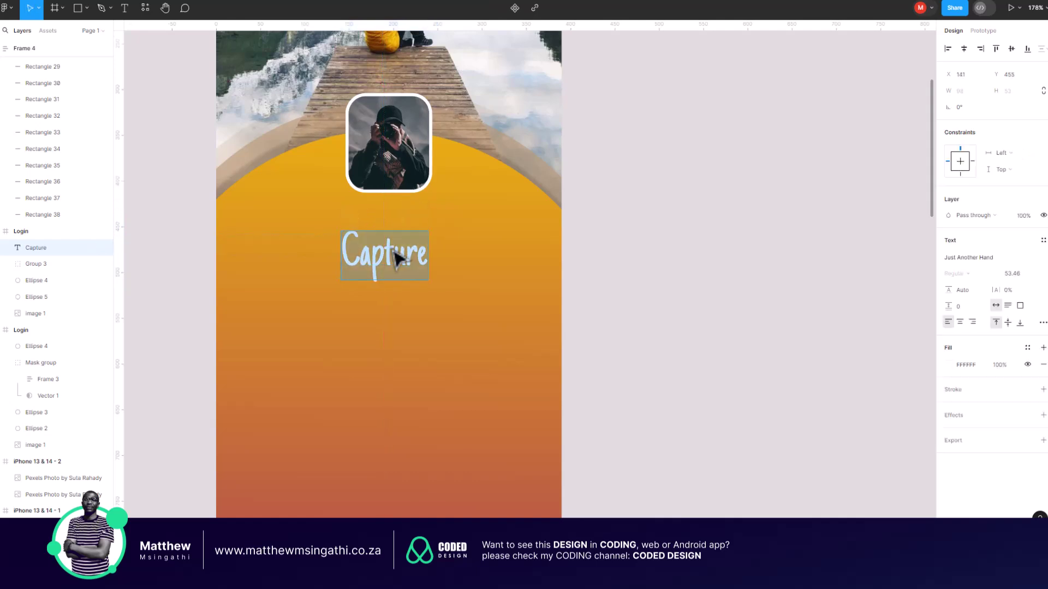
scroll(397, 256, "down", 2)
scroll(641, 270, "down", 4)
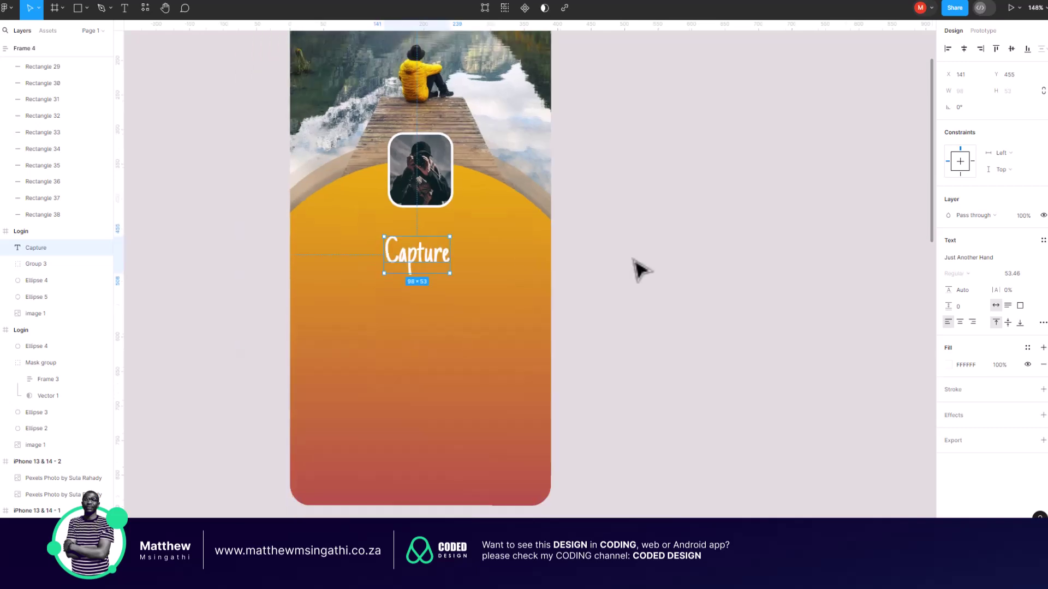
scroll(637, 269, "right", 2)
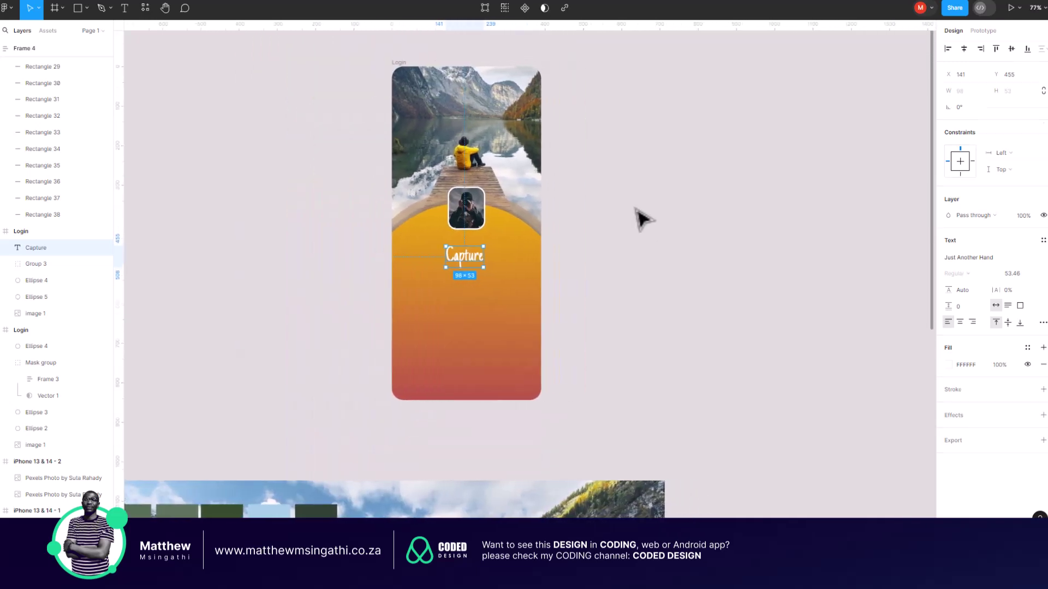
left_click(587, 229)
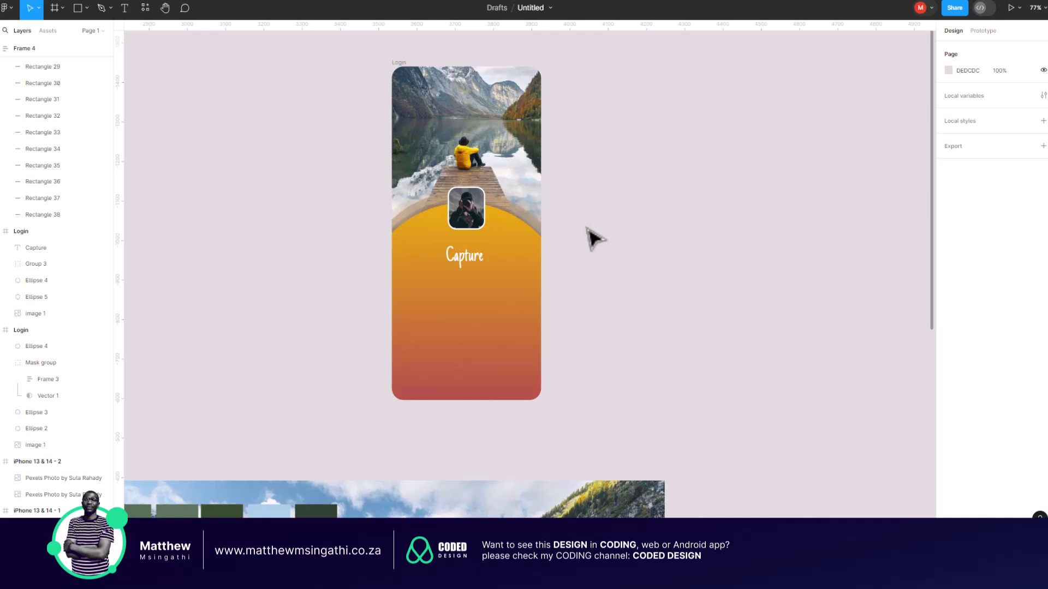
- Align the "Capture" text to the horizontal center of the Login frame
scroll(559, 222, "right", 1)
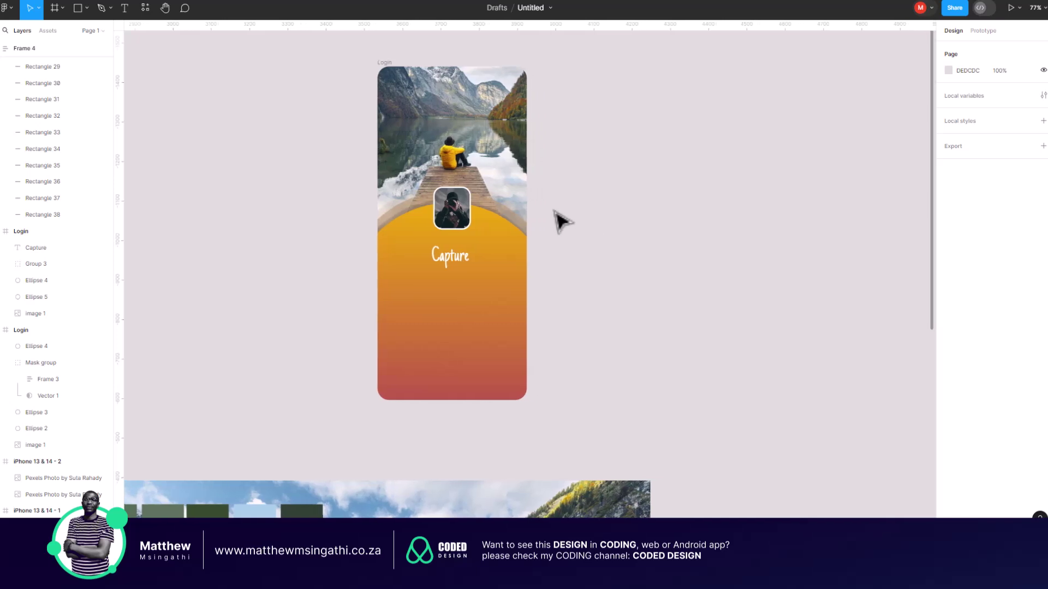
scroll(505, 224, "up", 3)
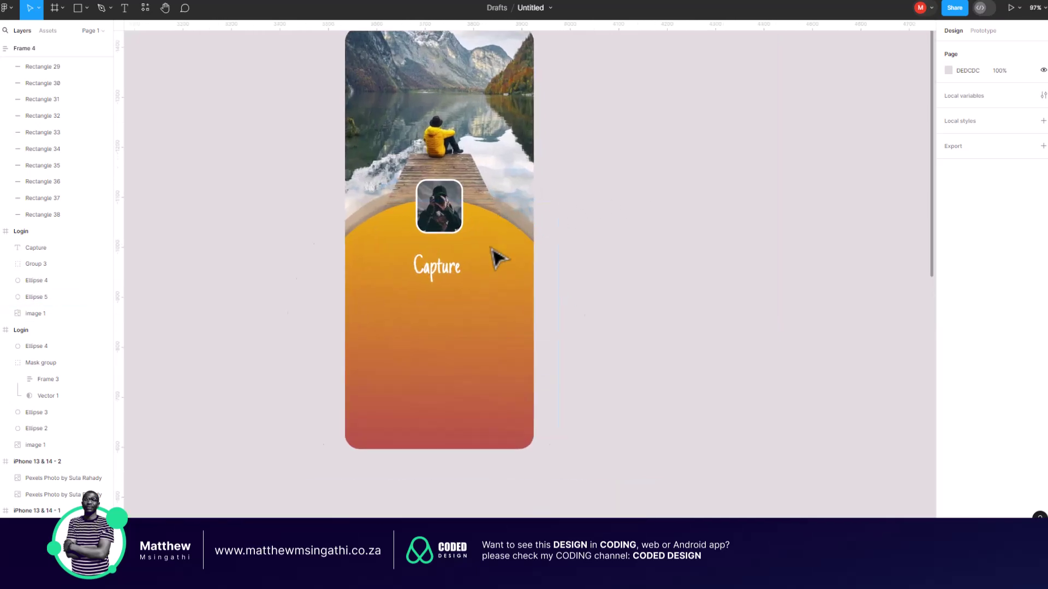
left_click(459, 275)
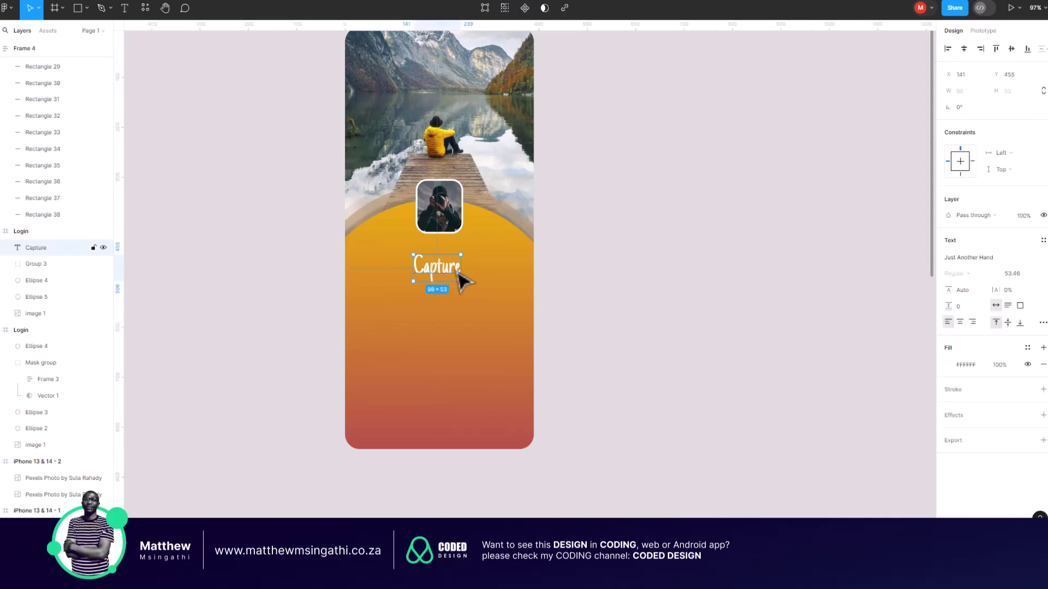
left_click(965, 54)
left_click(676, 232)
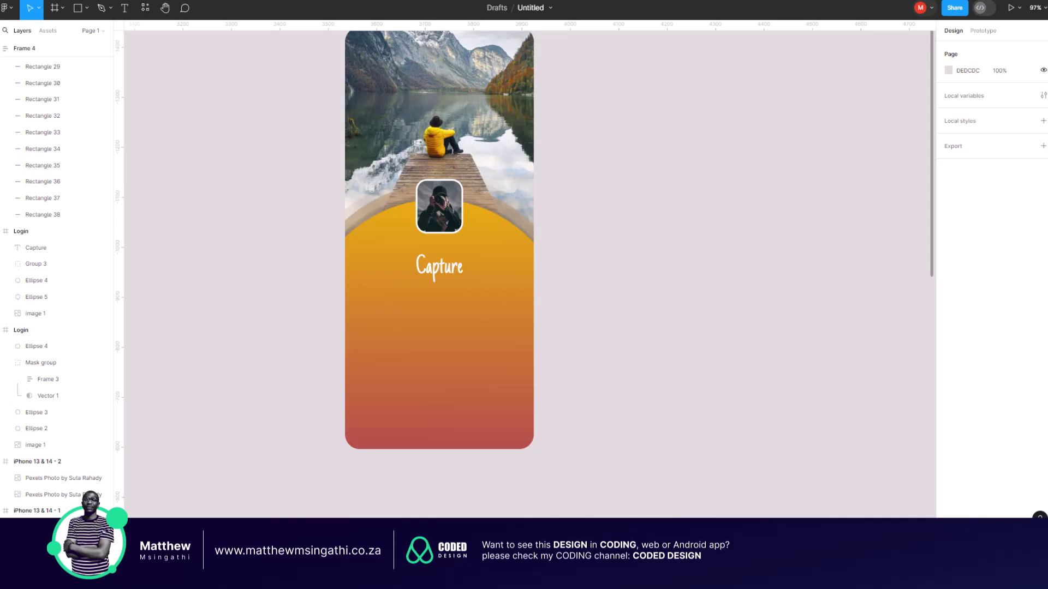
- Switch to the browser, search Google Images for "tropica juice" and preview the Tropika Recipes image from Clover Tropika
key("alt+Tab")
scroll(284, 94, "up", 5)
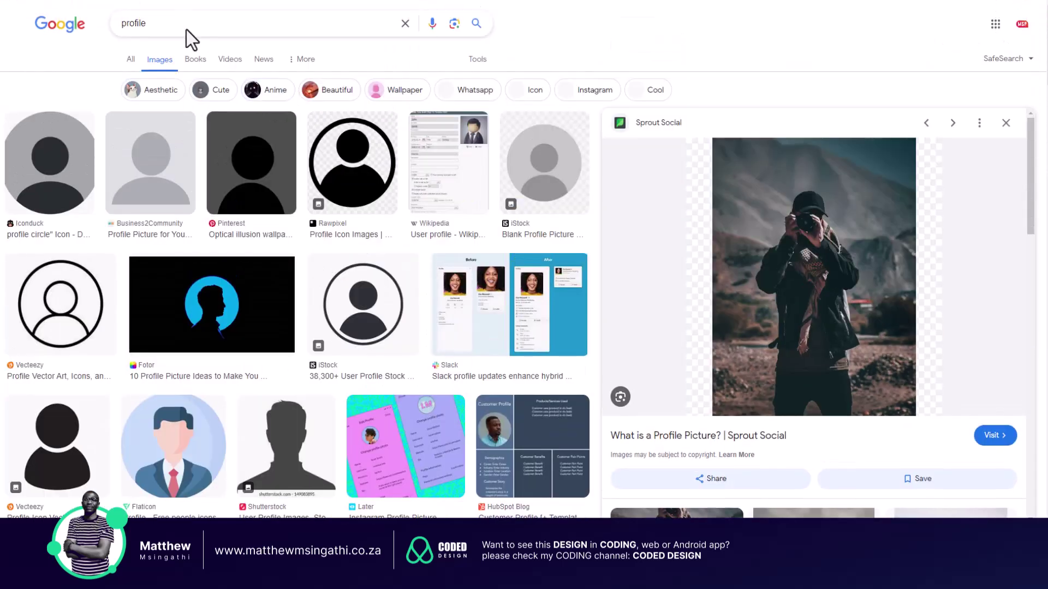
double_click(177, 23)
type("tr")
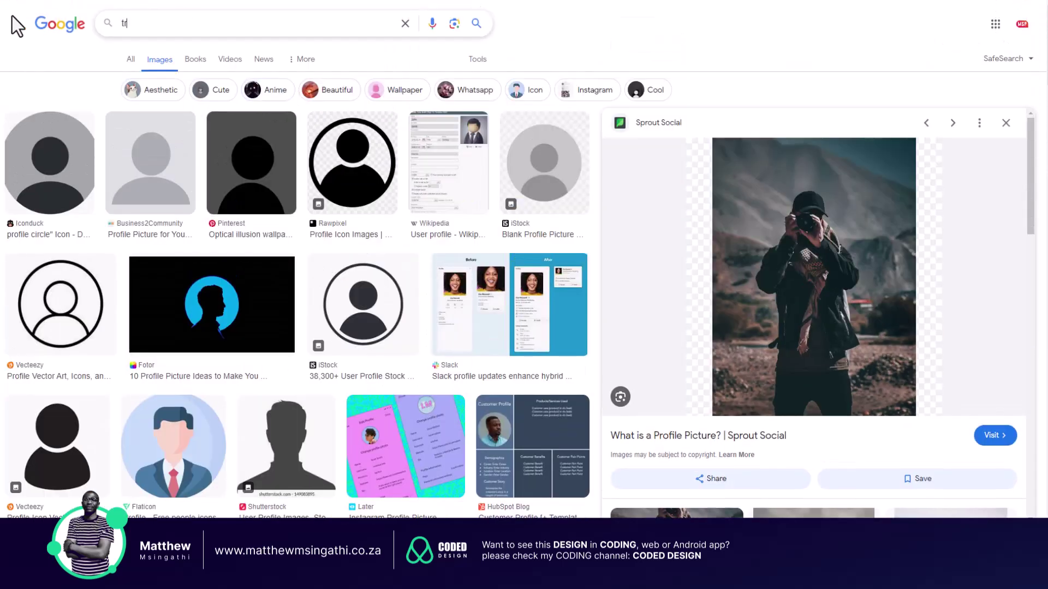
type("opica")
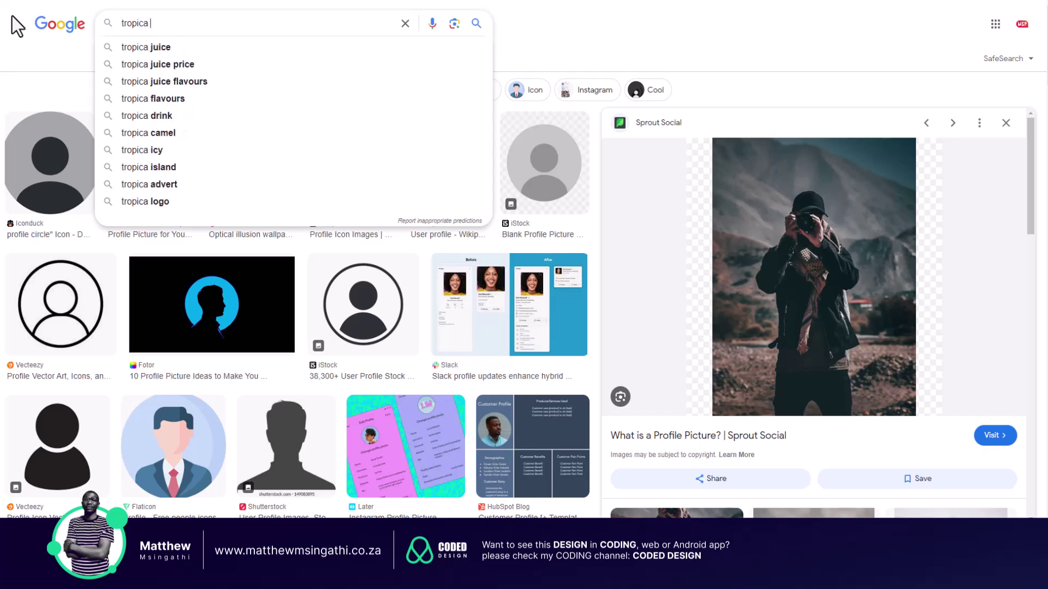
left_click(168, 47)
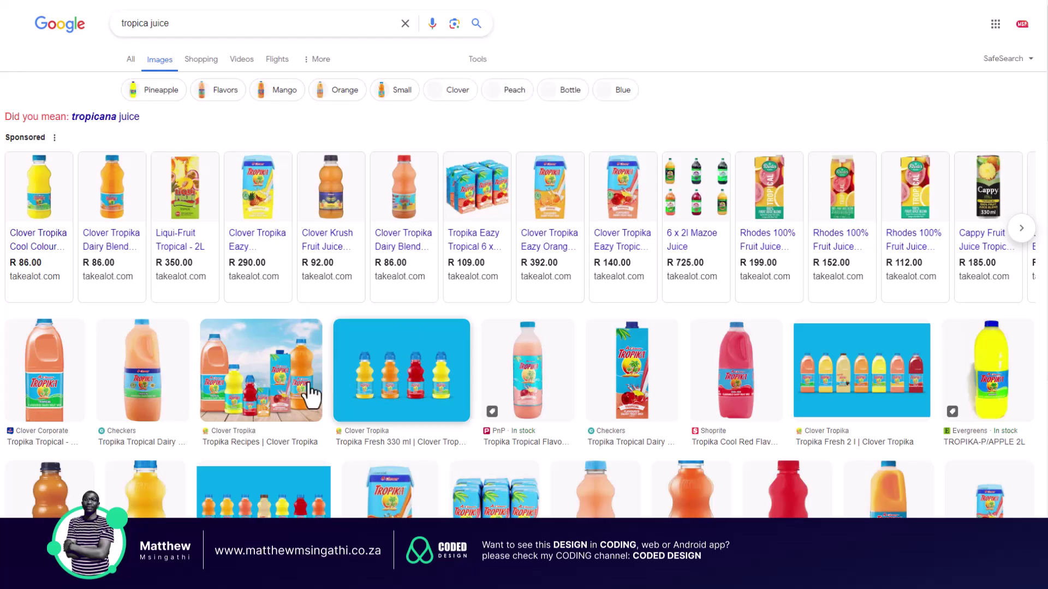
left_click(251, 390)
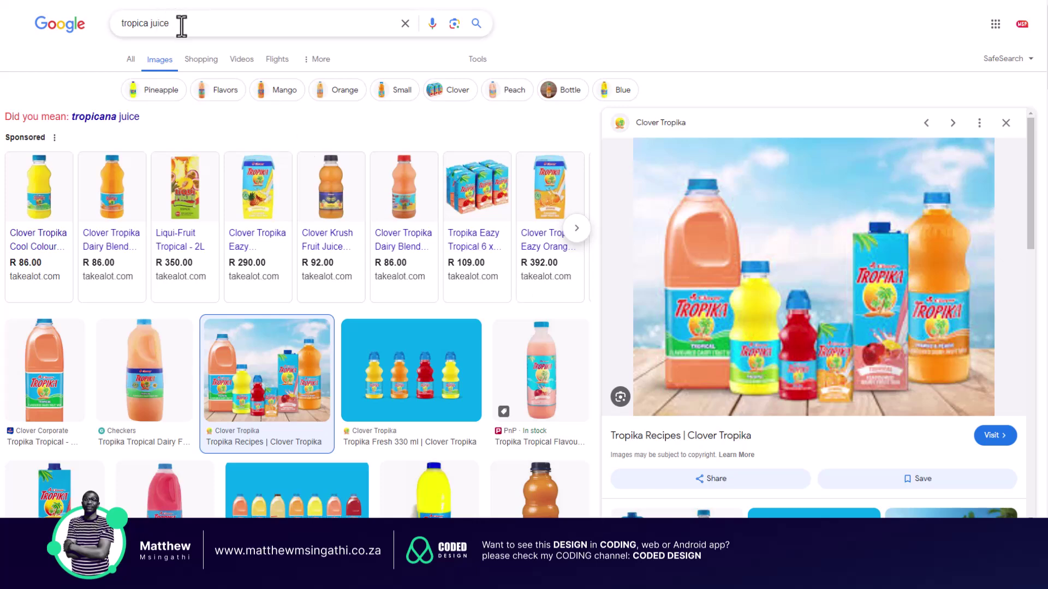
- Search Google Images for "tropica design"
triple_click(123, 24)
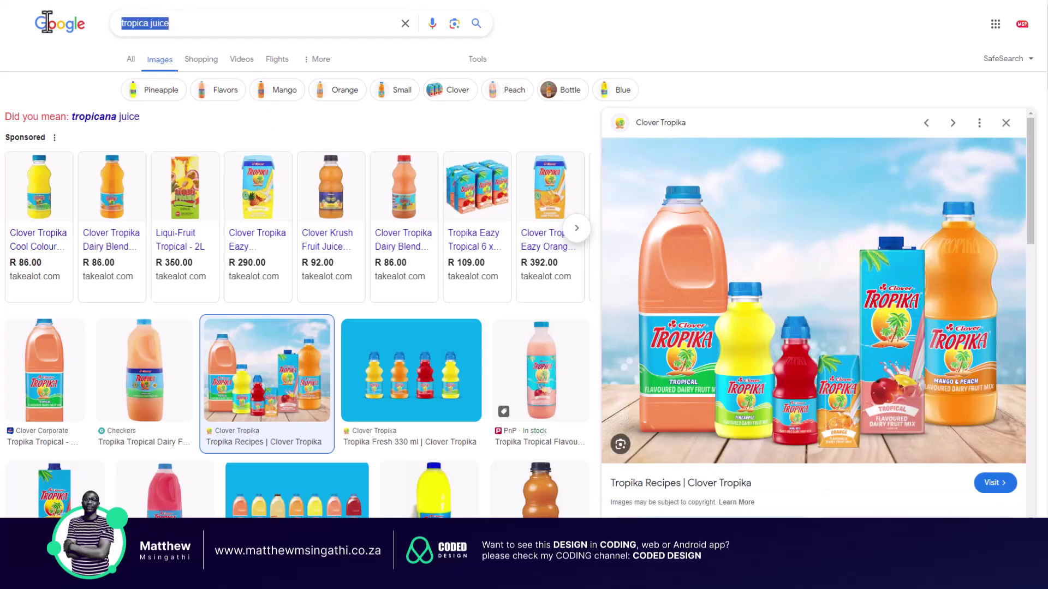
left_click(171, 25)
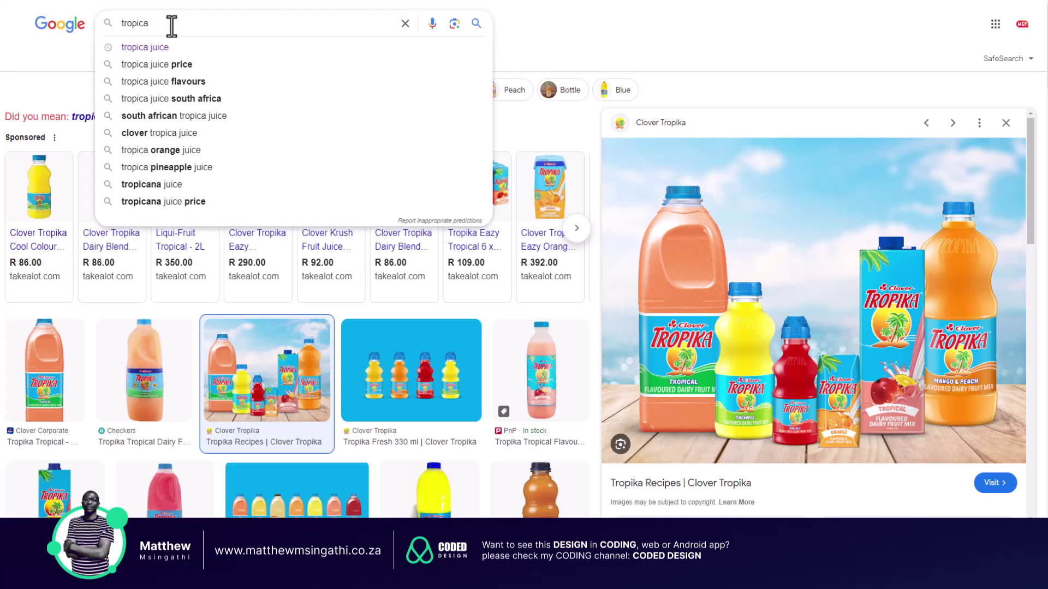
type("design")
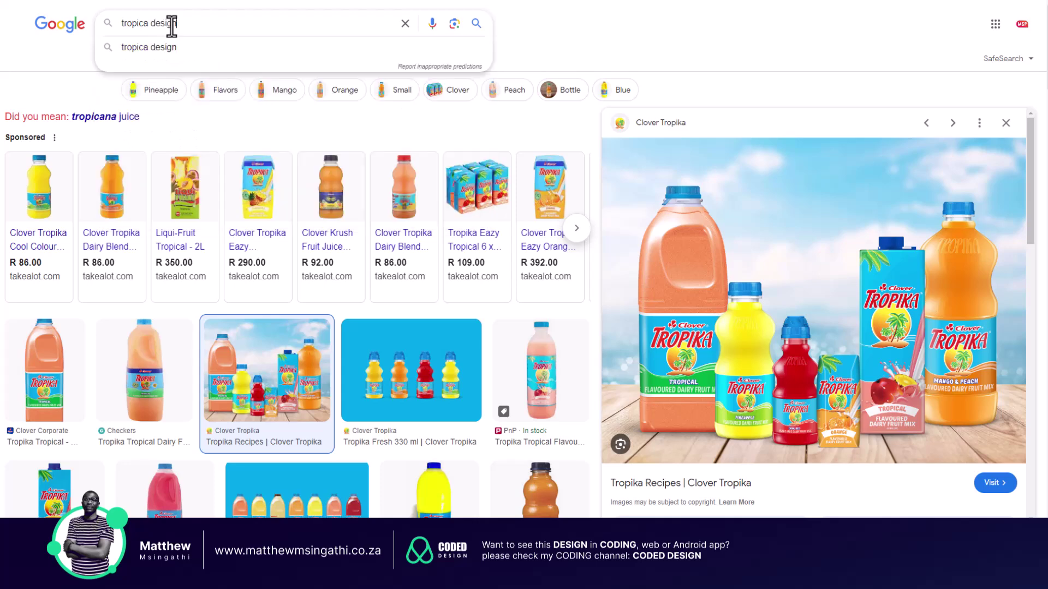
key("Return")
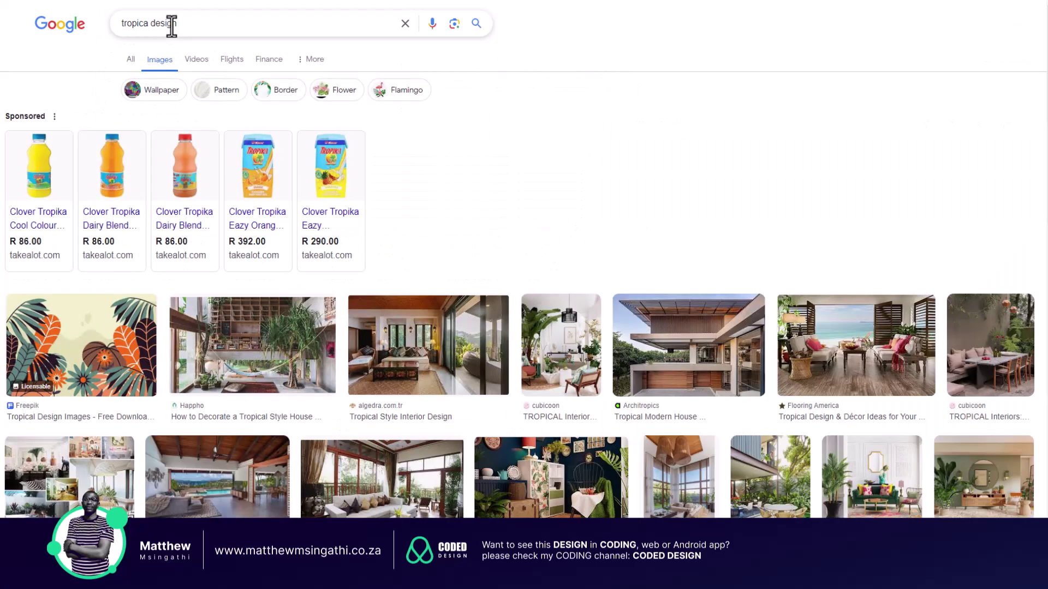
- Browse the "tropica design" image results for design references
scroll(219, 234, "down", 7)
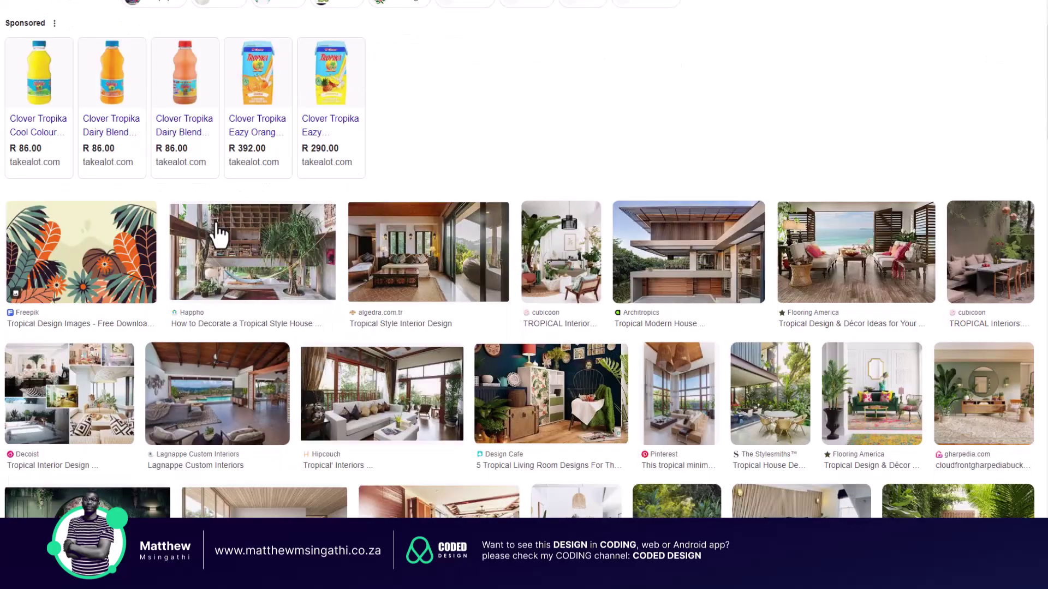
scroll(215, 164, "up", 6)
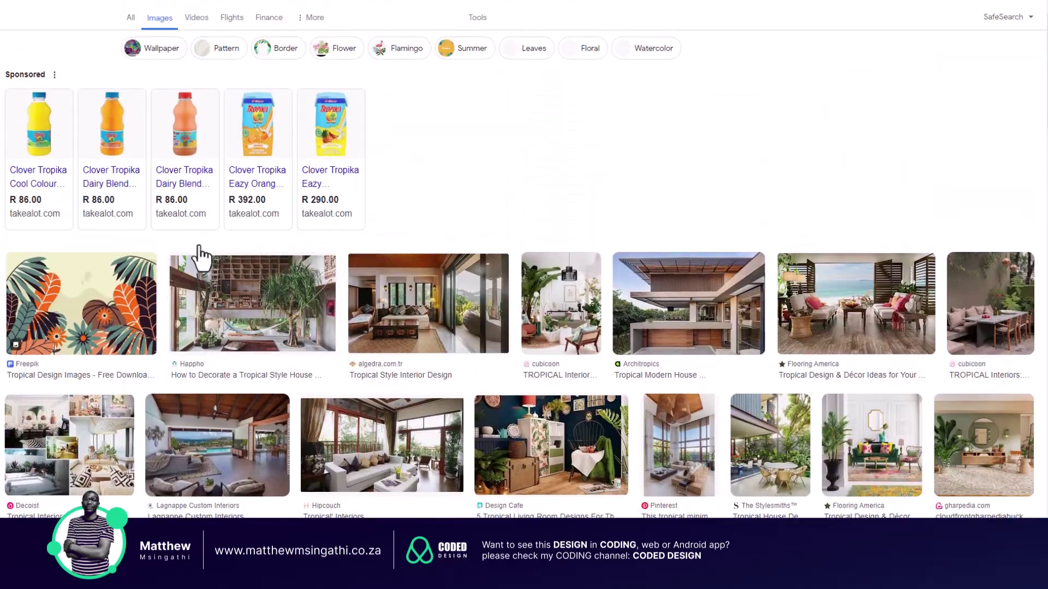
scroll(201, 253, "up", 1)
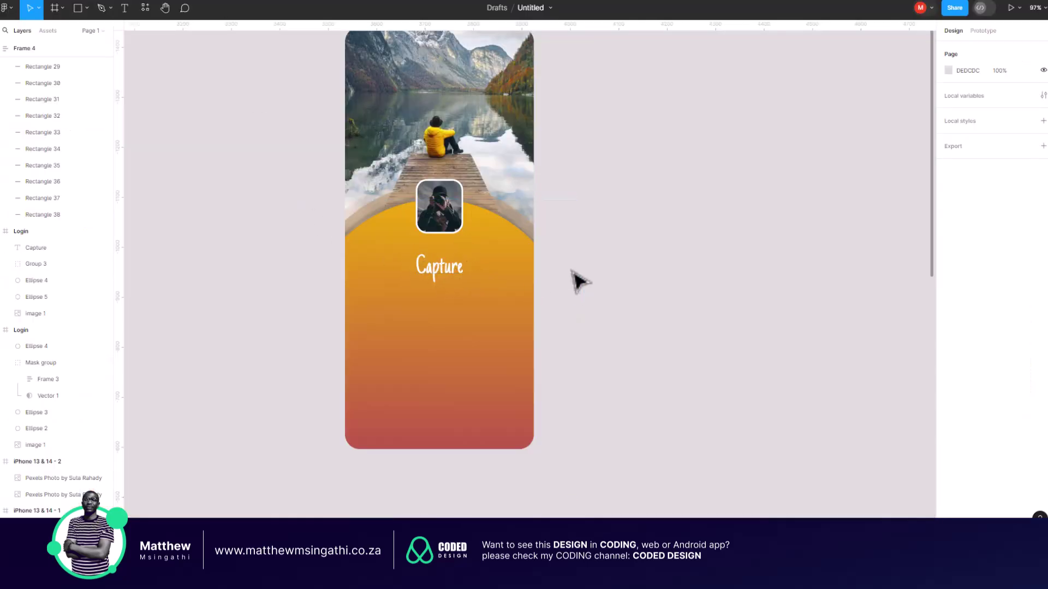
- Switch back to Figma and examine the Login screen's lake photo, yellow jacket, profile photo and orange gradient curve from afar and close up
scroll(578, 281, "down", 3)
scroll(579, 281, "right", 2)
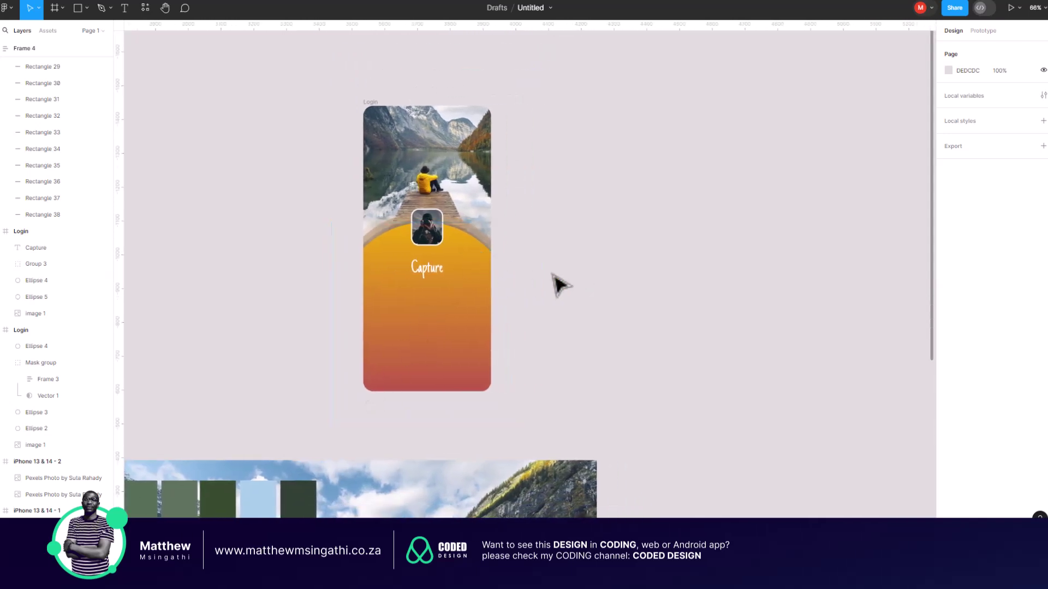
scroll(452, 254, "up", 4)
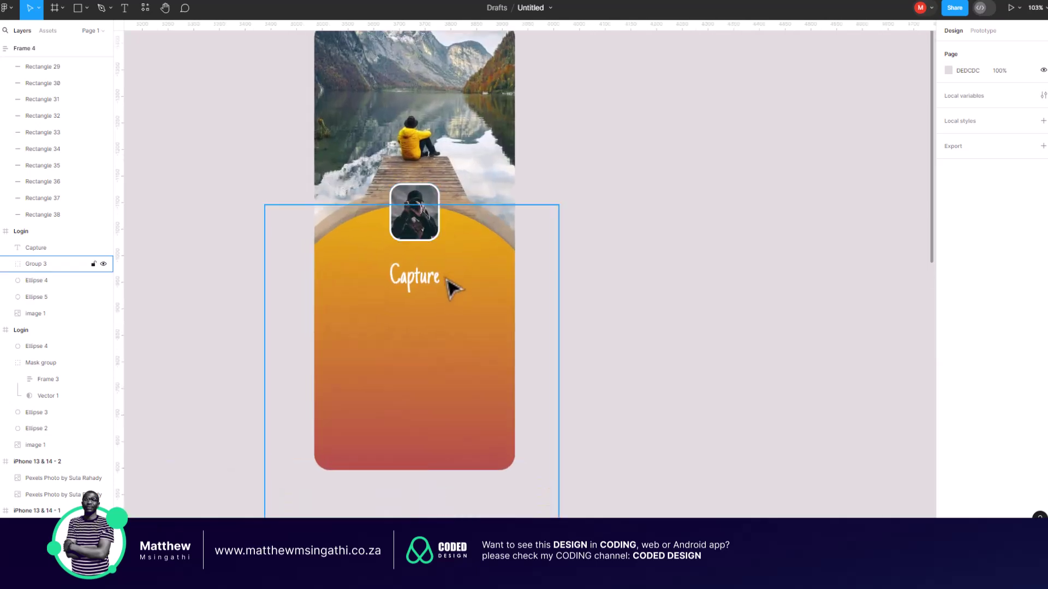
scroll(452, 288, "up", 2)
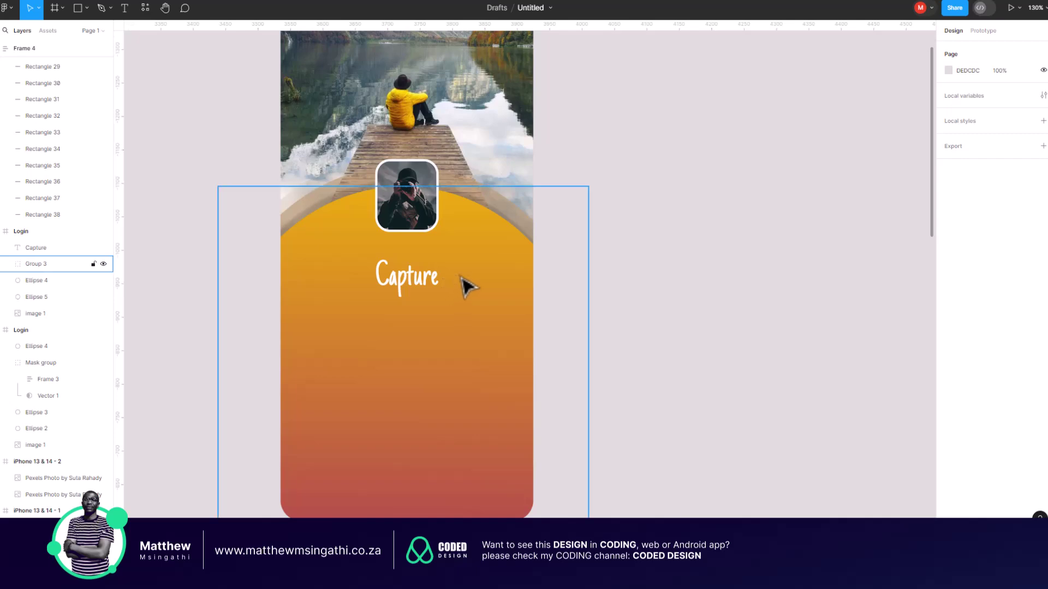
scroll(423, 99, "up", 5)
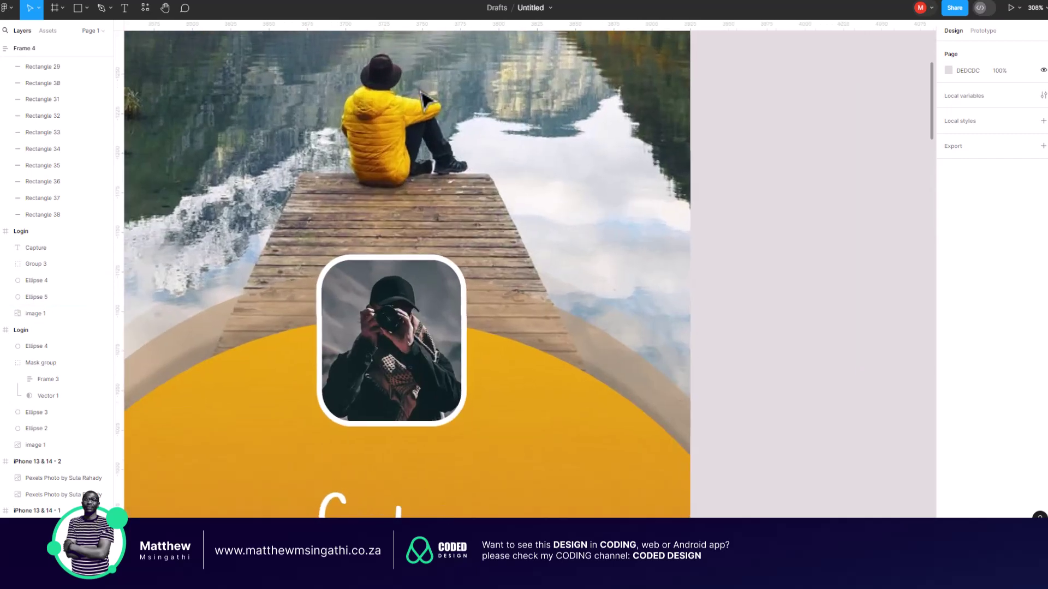
scroll(424, 99, "up", 6)
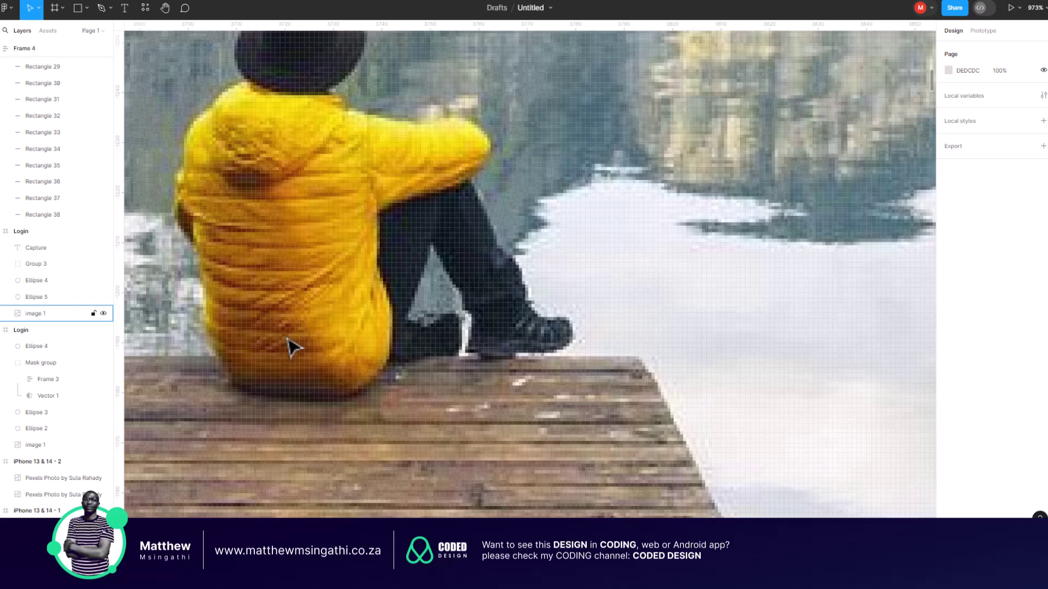
scroll(283, 389, "down", 10)
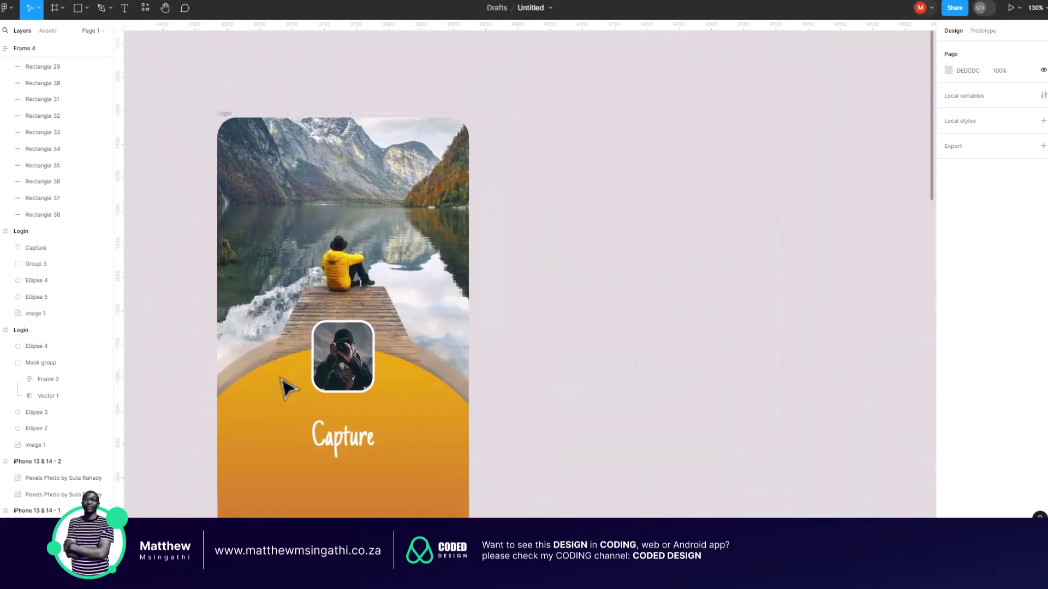
scroll(284, 387, "down", 5)
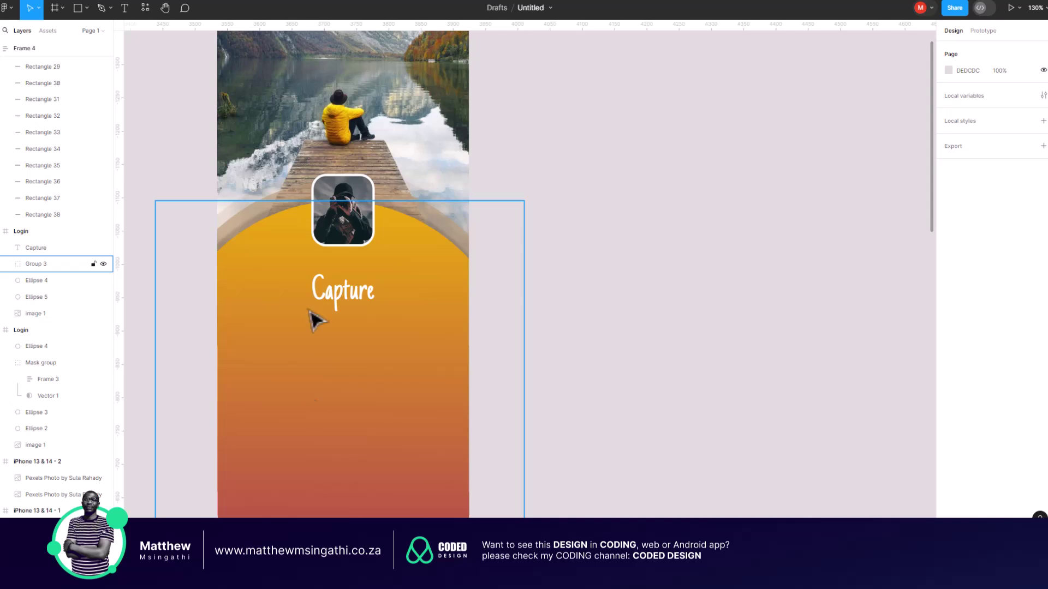
scroll(346, 155, "down", 3)
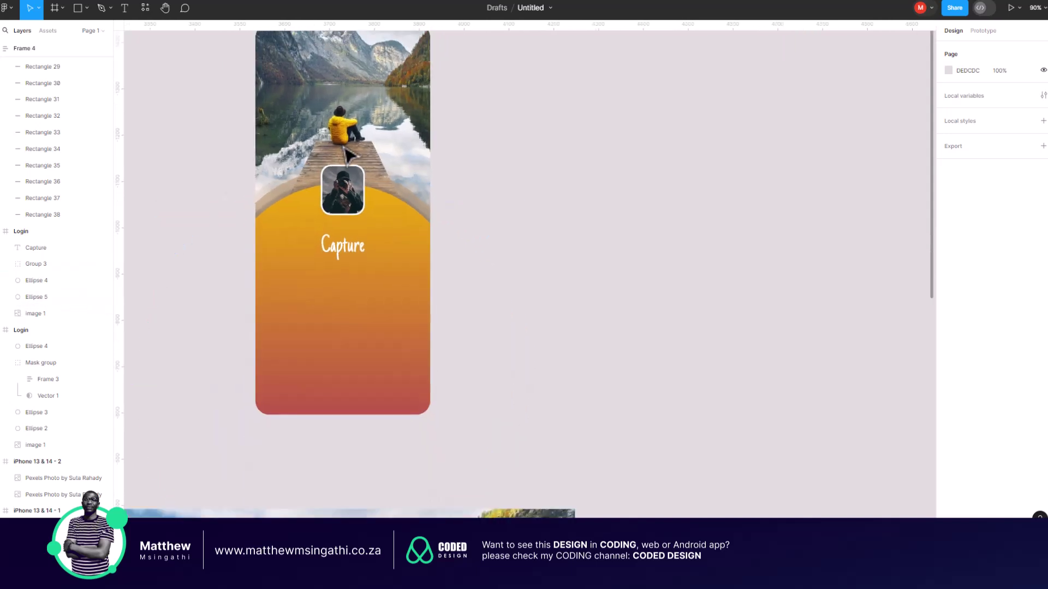
scroll(313, 211, "up", 1)
scroll(307, 204, "down", 1)
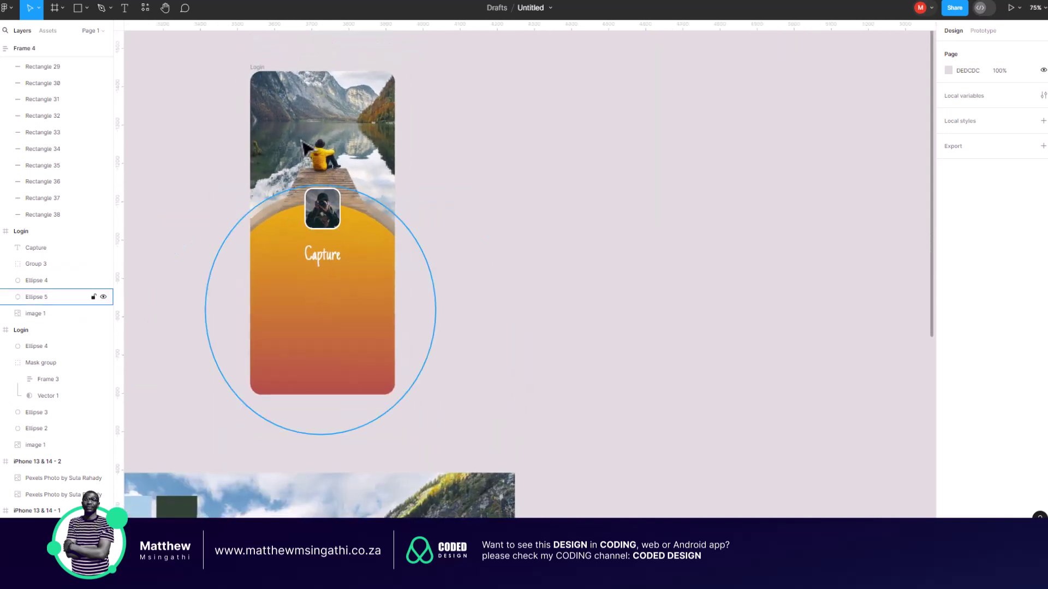
- Duplicate the Login frame that holds the "Capture" title, placing the copy beside the original
left_click(260, 66)
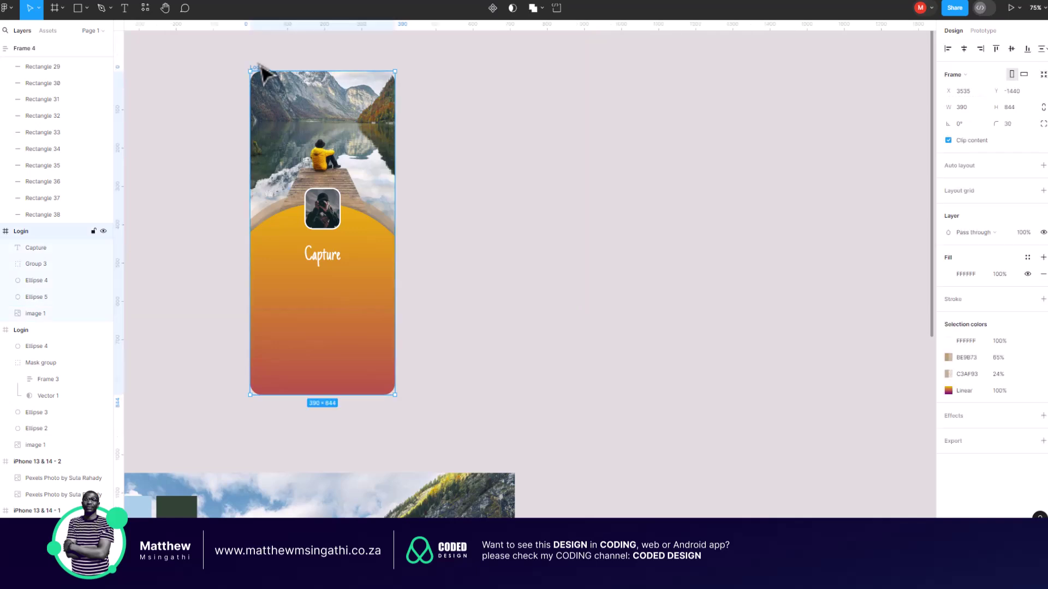
key("ctrl+d")
scroll(568, 236, "up", 4)
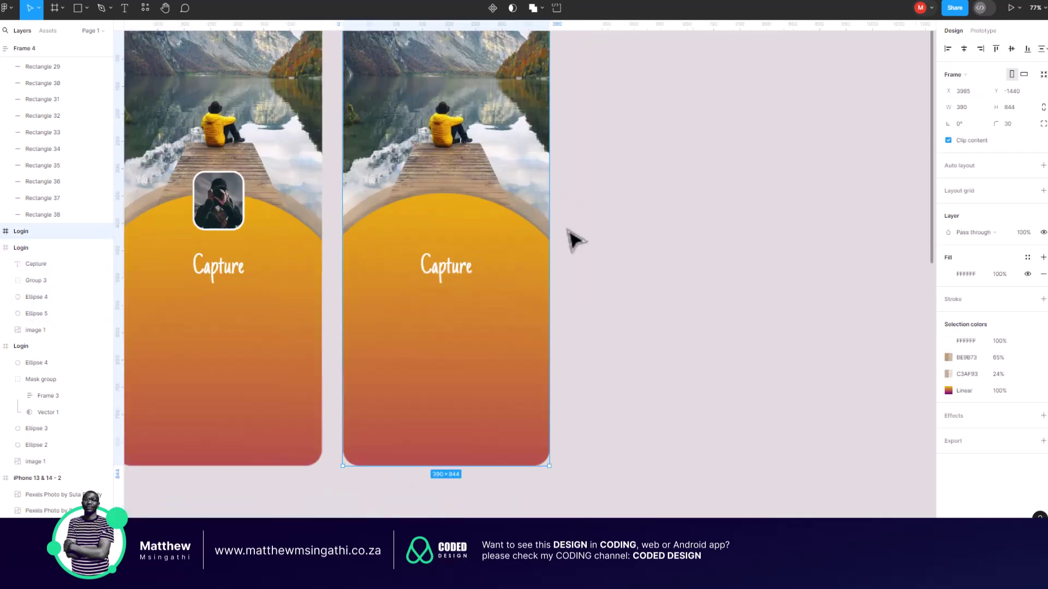
- Set the end color of the copied ellipse's linear gradient to dark brown 3C270B, sampled from the background photo
left_click(428, 397)
left_click(435, 399)
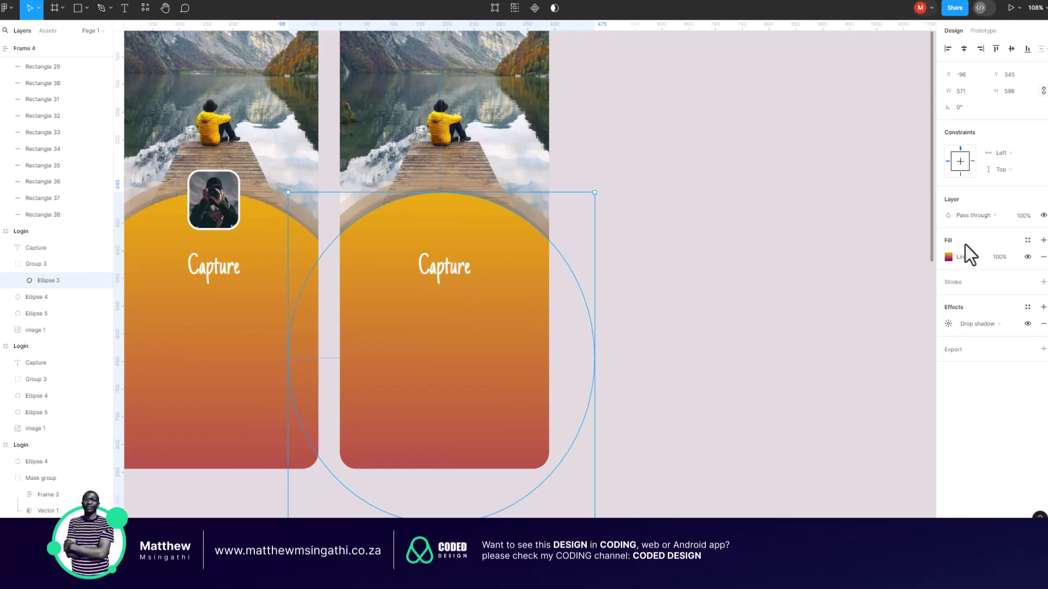
left_click(949, 257)
left_click(831, 413)
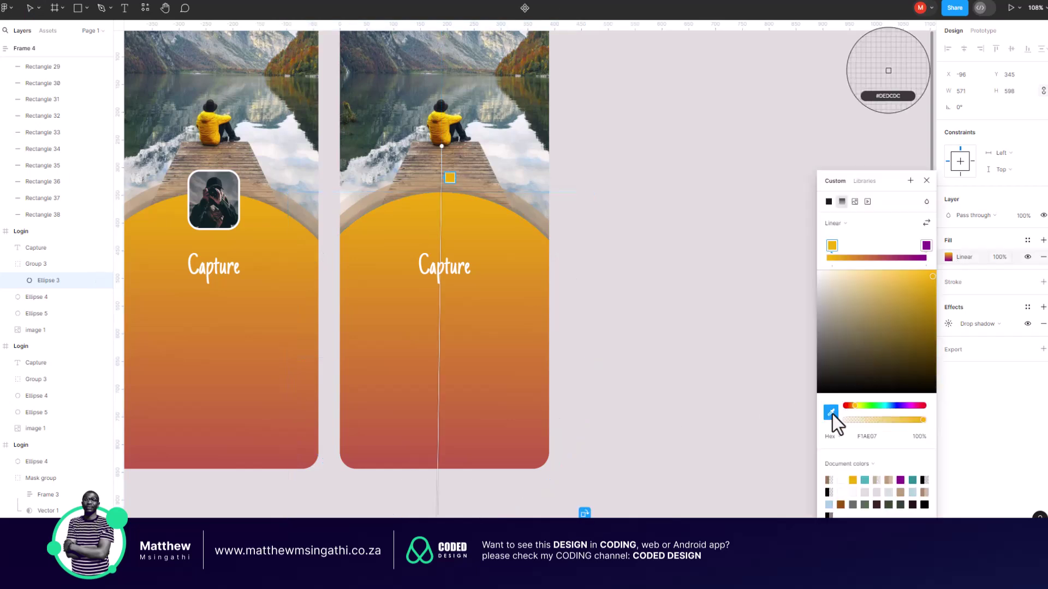
left_click(926, 246)
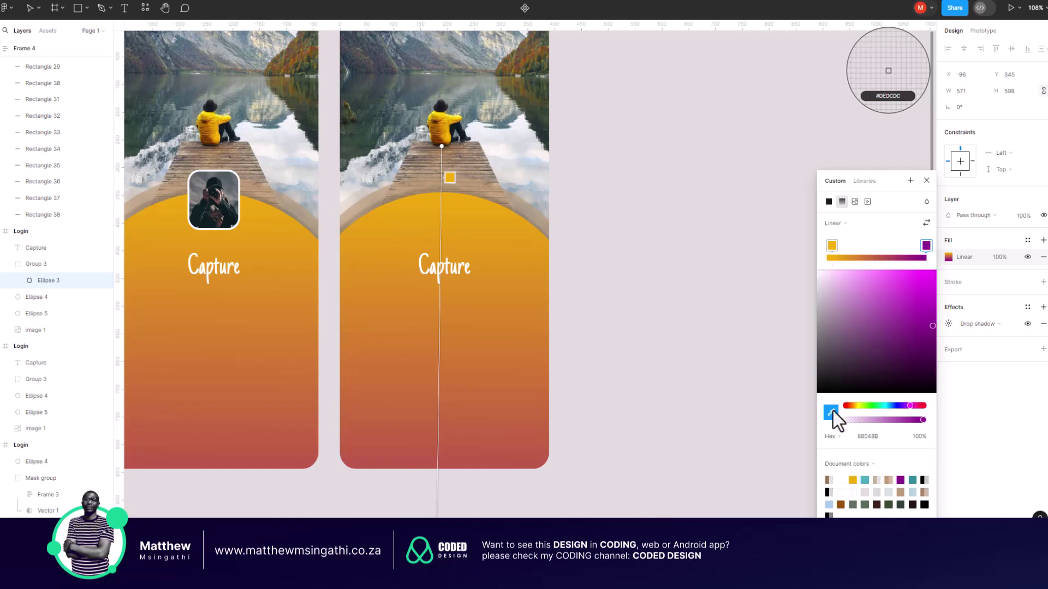
key("Escape")
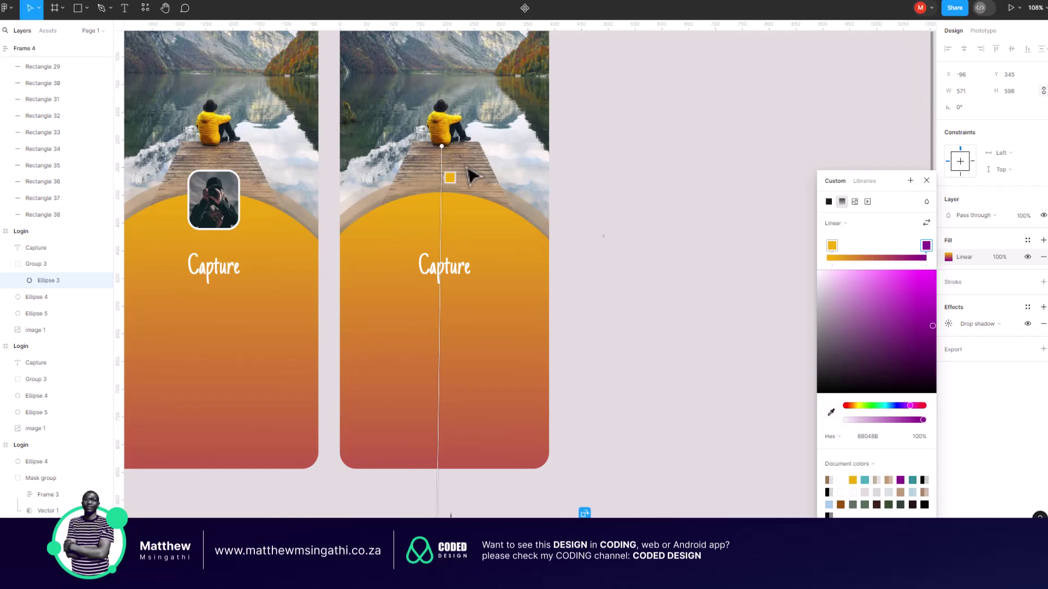
left_click(831, 412)
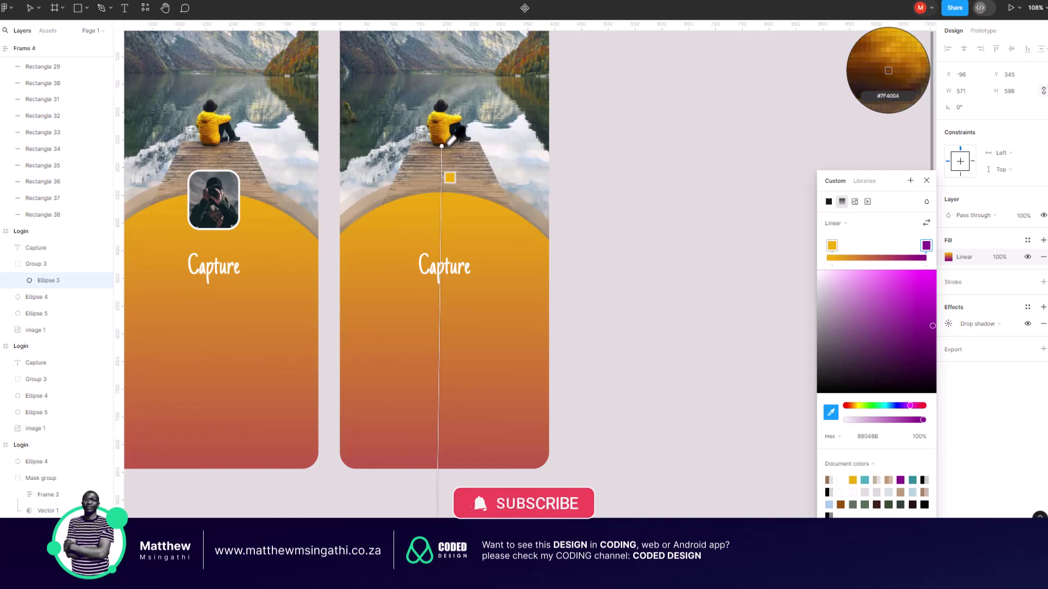
left_click(887, 70)
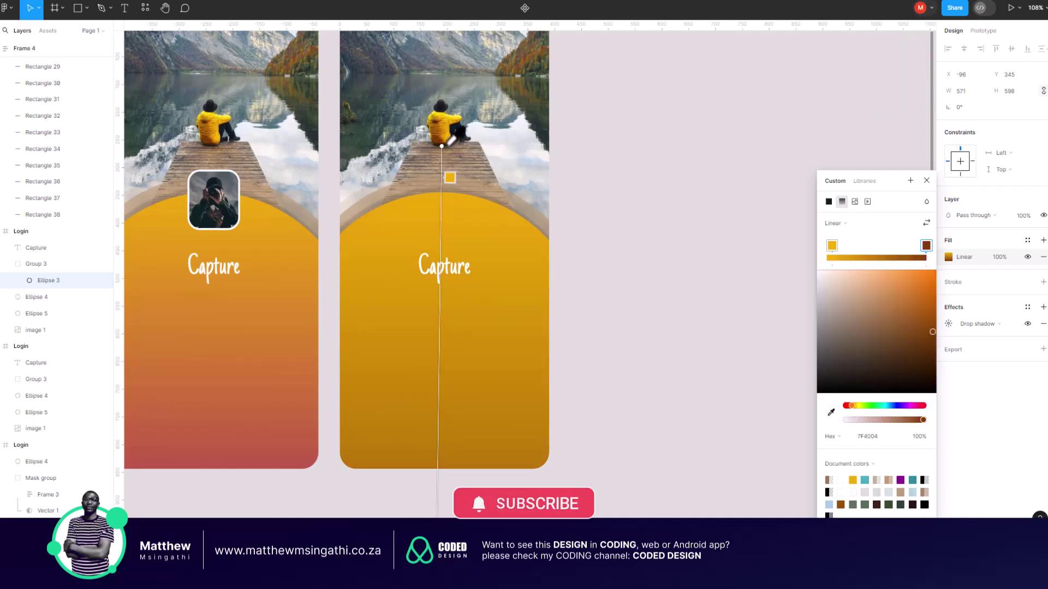
left_click(832, 412)
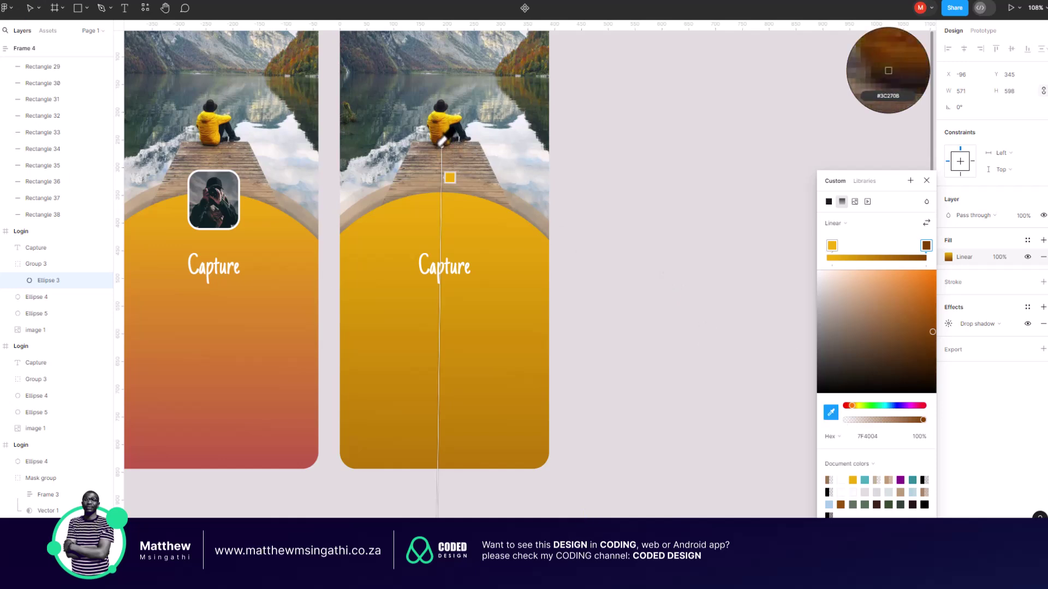
left_click(888, 68)
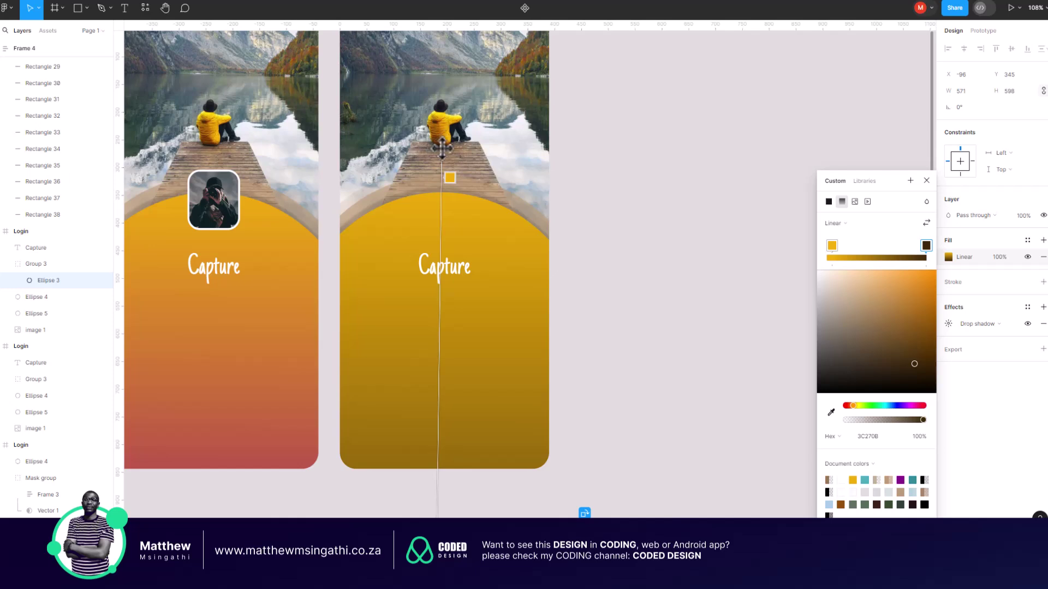
- Move the gradient's start down toward the top of the copied curve and pull its dark brown stop up toward the frame
left_click_drag(442, 141, 446, 188)
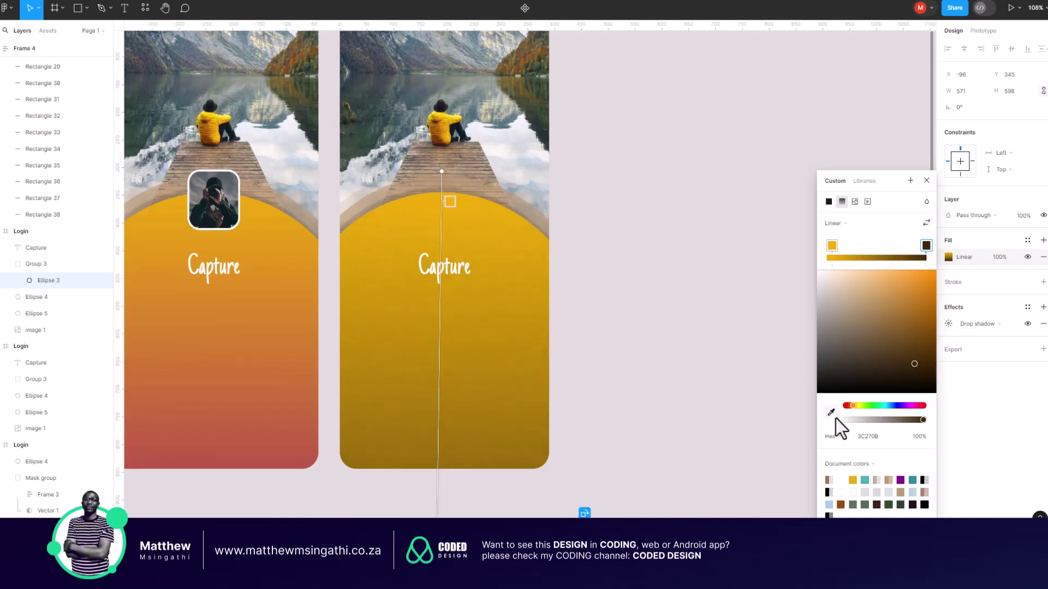
key("shift+1")
left_click_drag(618, 484, 627, 425)
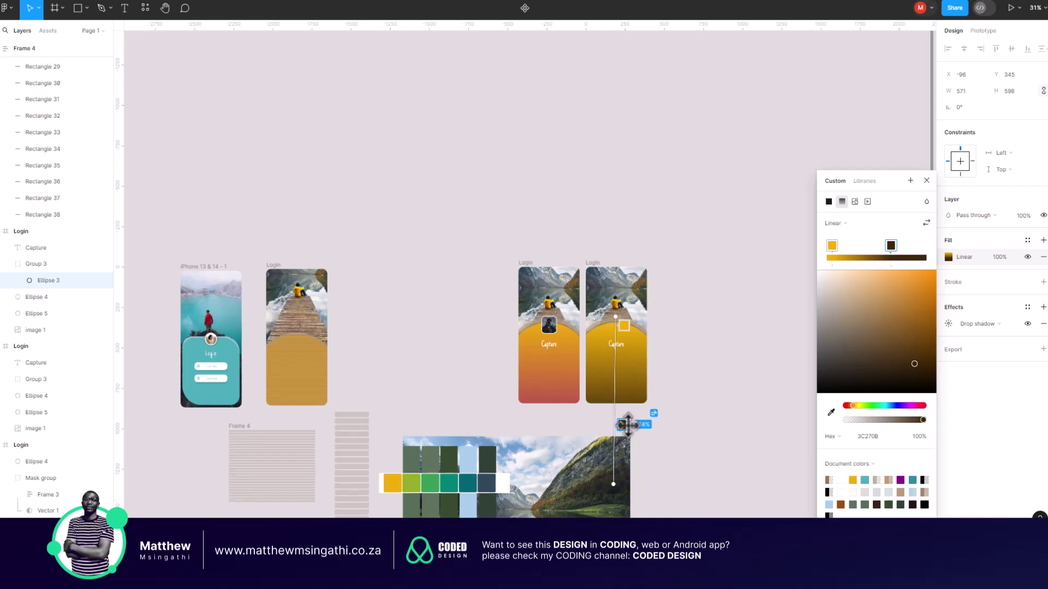
- Delete the duplicated Login frame with the yellow-to-brown gradient
scroll(671, 402, "up", 5)
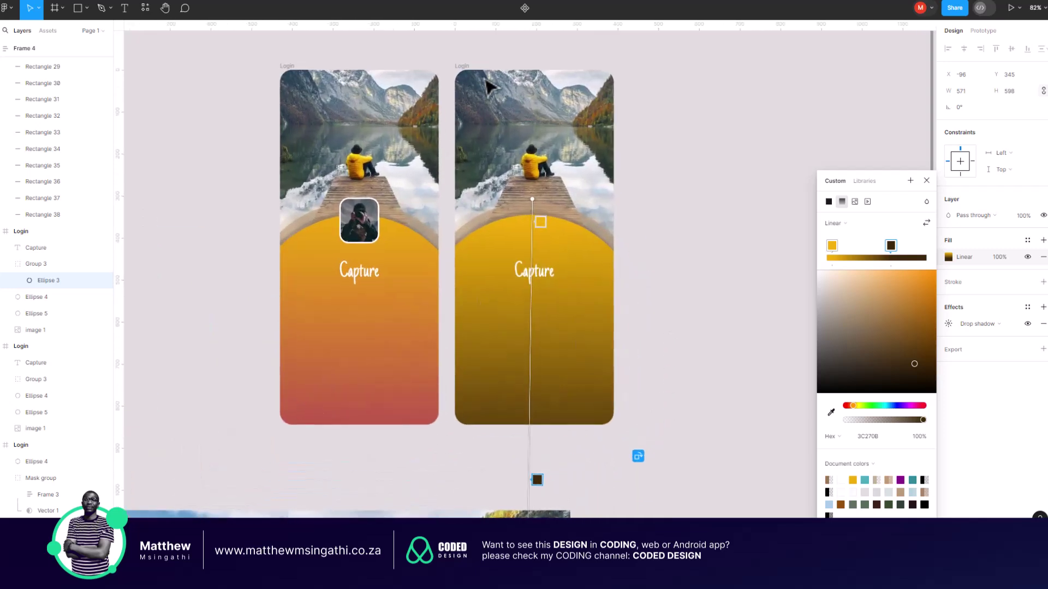
left_click(465, 69)
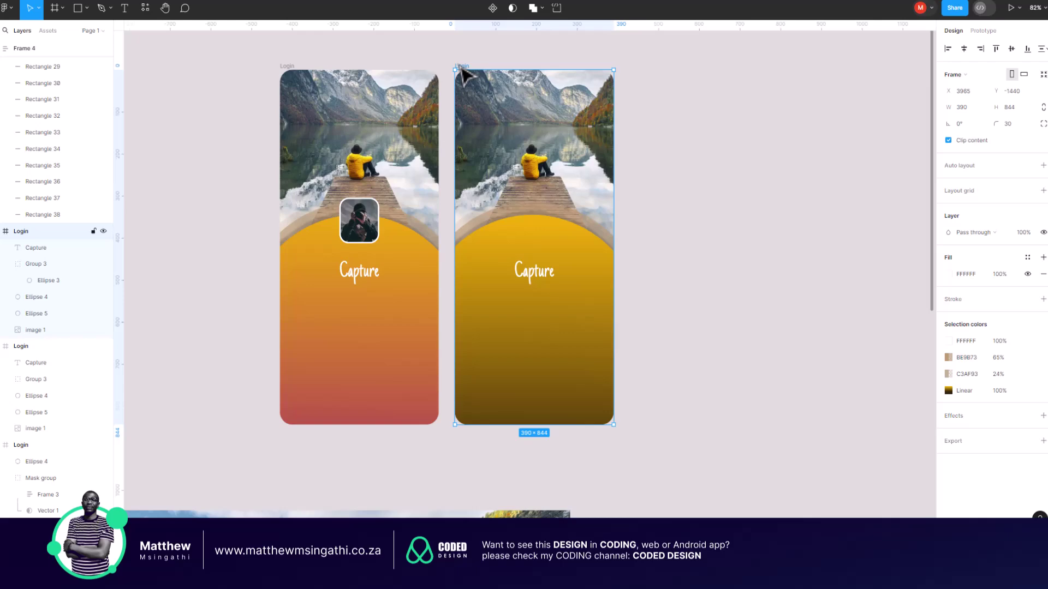
key("Delete")
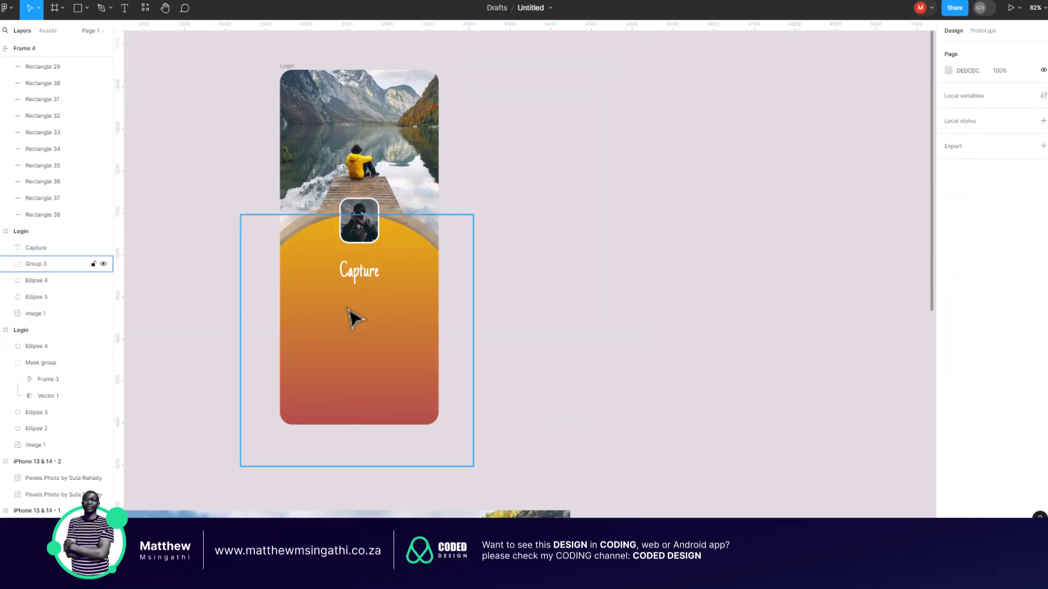
- Add the white text "Username" below the "Capture" title in the Login frame, at about X 130, Y 581
scroll(367, 218, "up", 5)
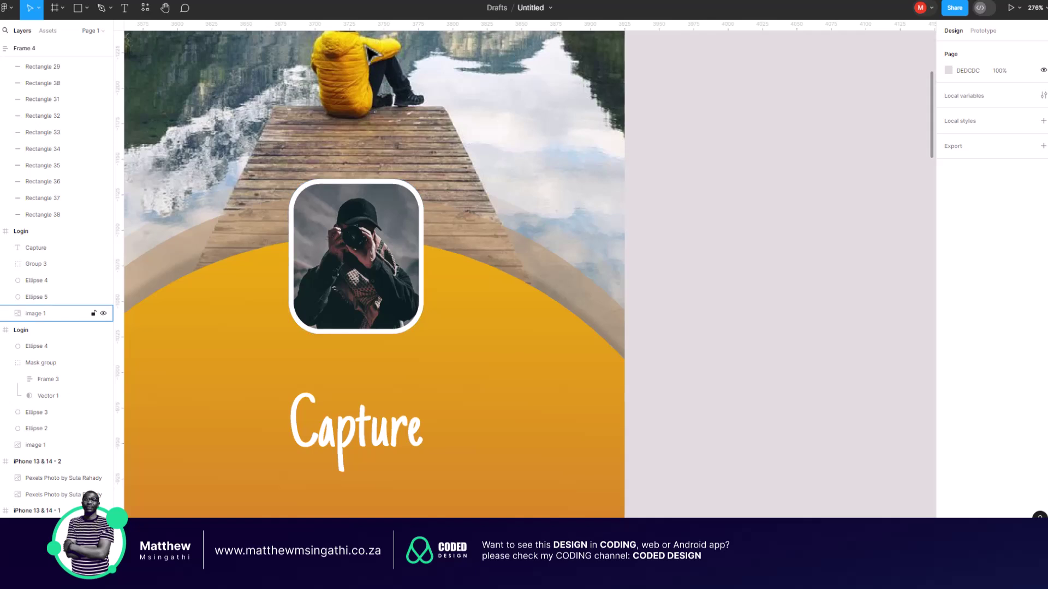
scroll(349, 135, "down", 3)
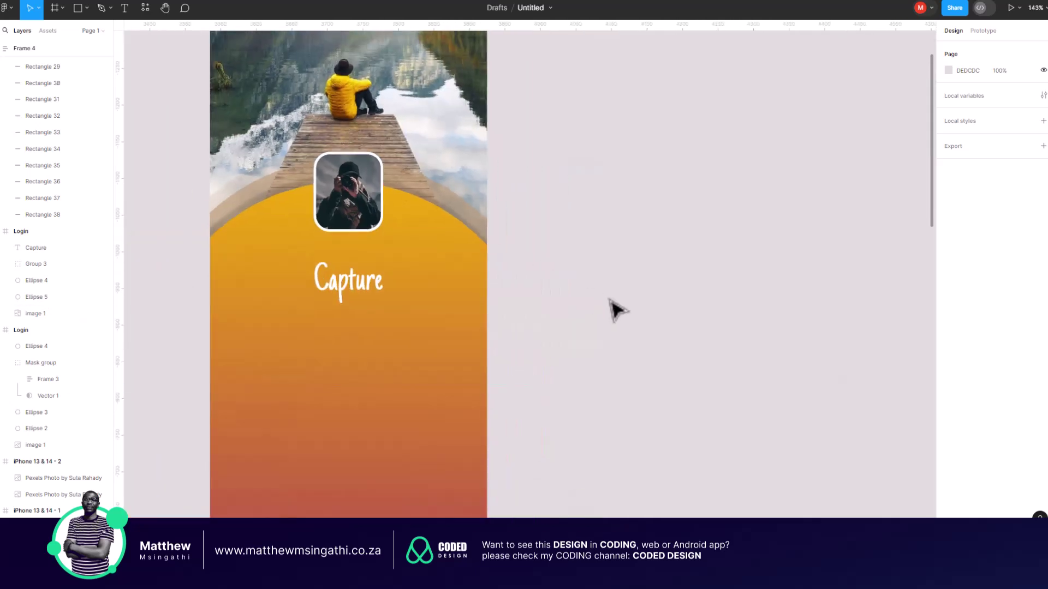
scroll(551, 325, "down", 3)
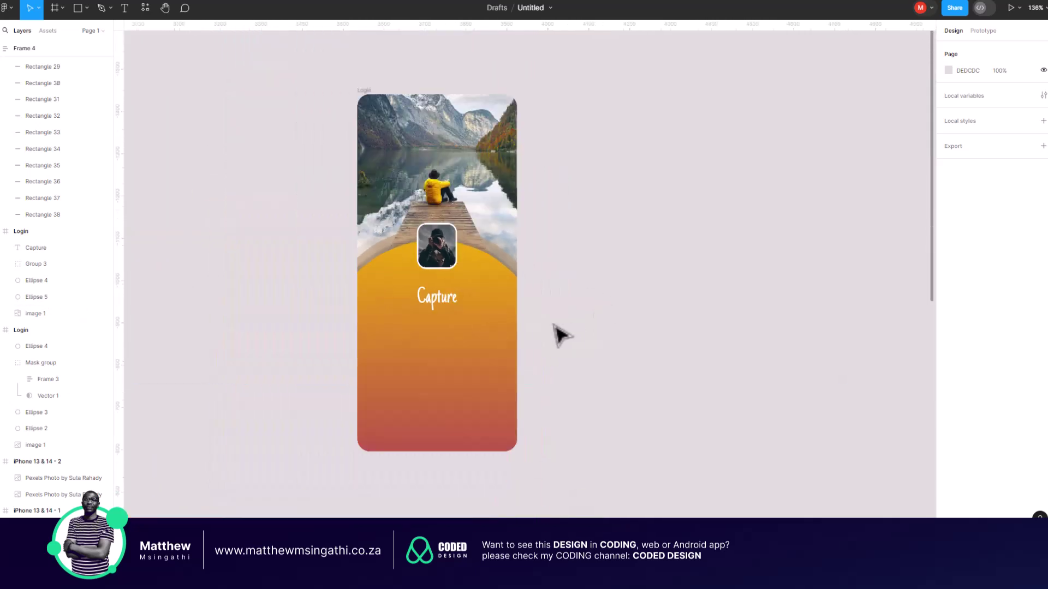
scroll(551, 351, "up", 2)
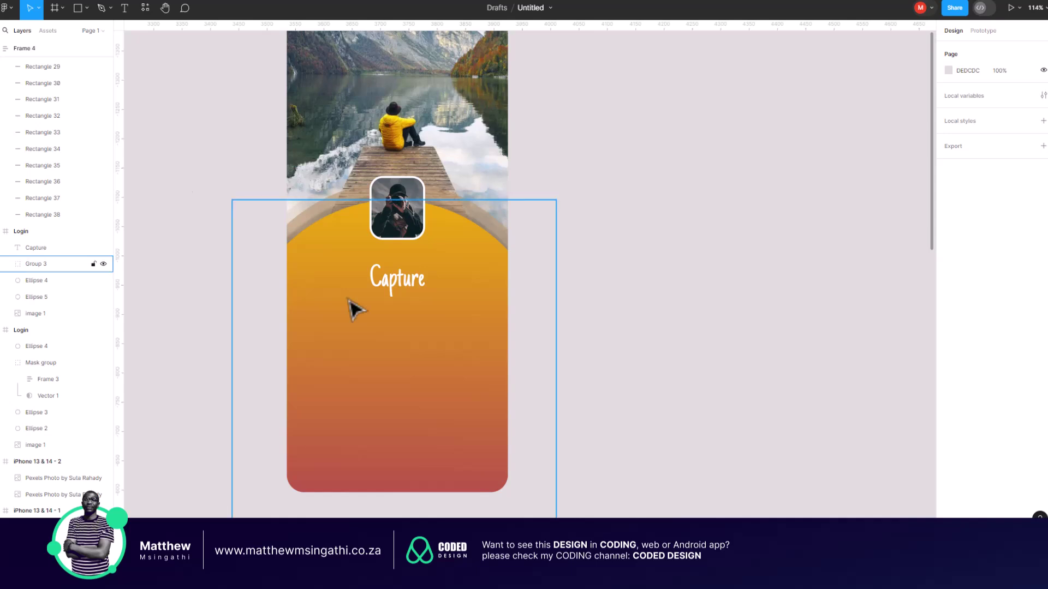
scroll(348, 300, "down", 5)
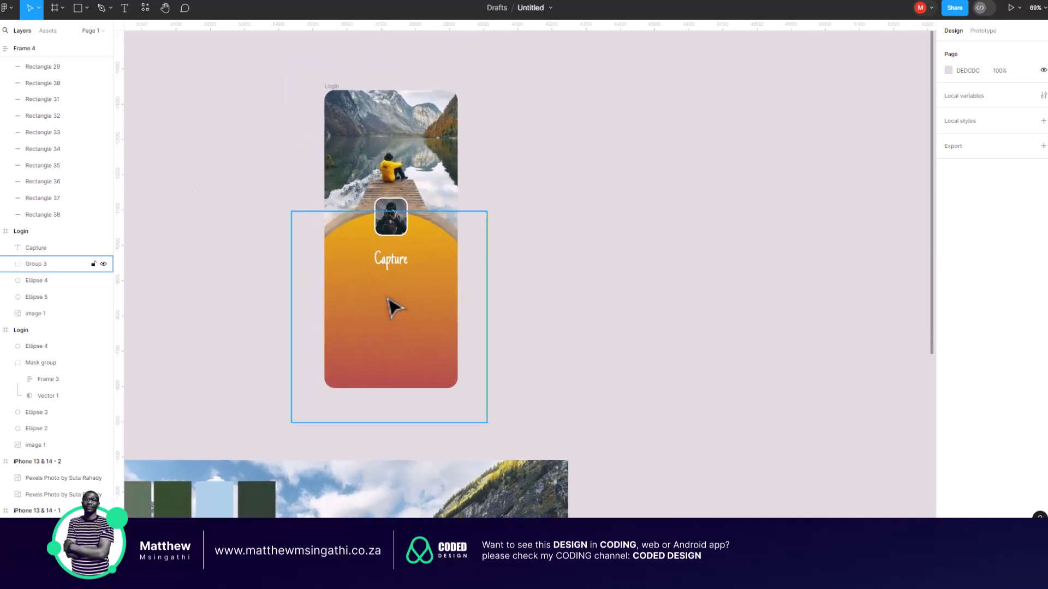
scroll(394, 307, "up", 5)
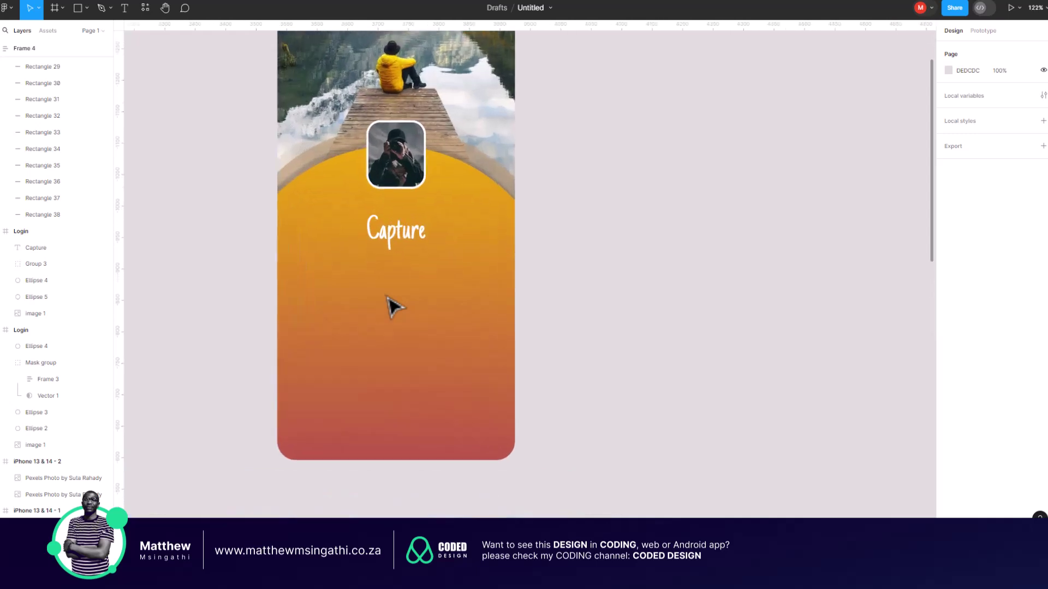
left_click(125, 8)
left_click(377, 361)
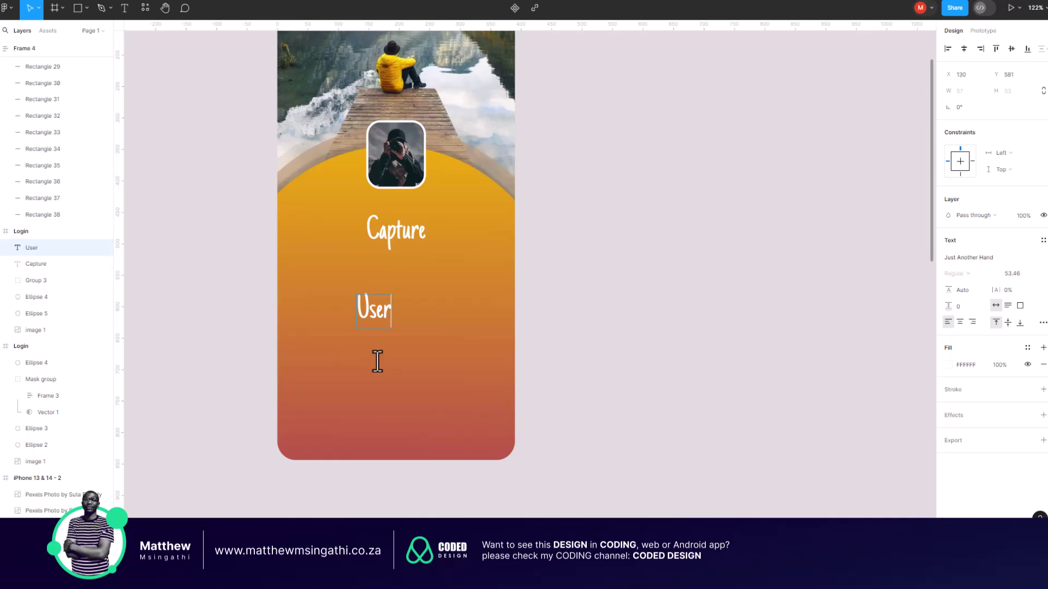
type("name")
left_click(556, 354)
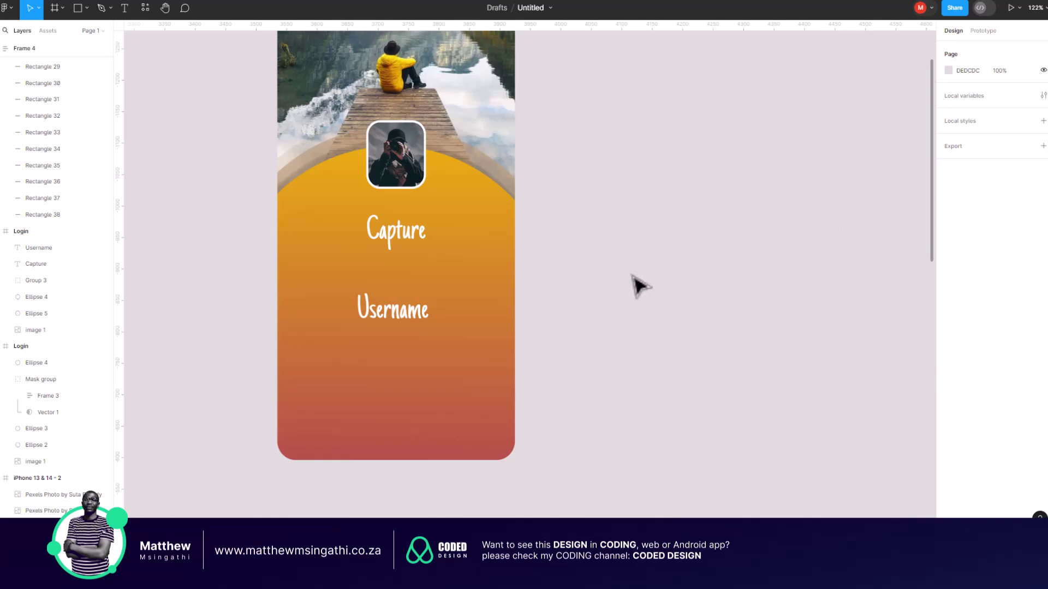
- Change the font of the "Username" text below the "Capture" title to Kantumruy
left_click(394, 322)
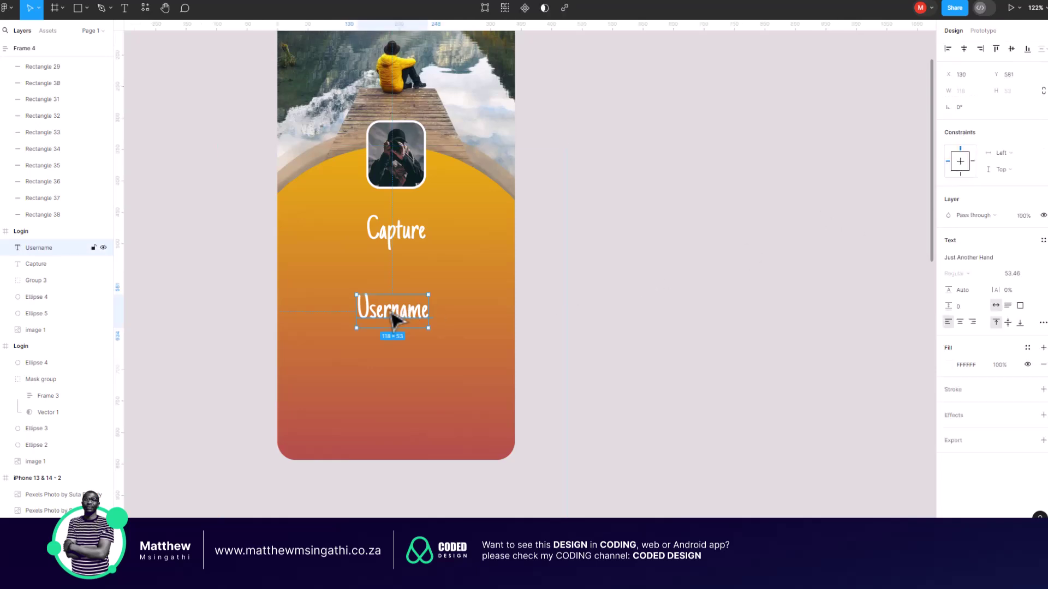
left_click(962, 257)
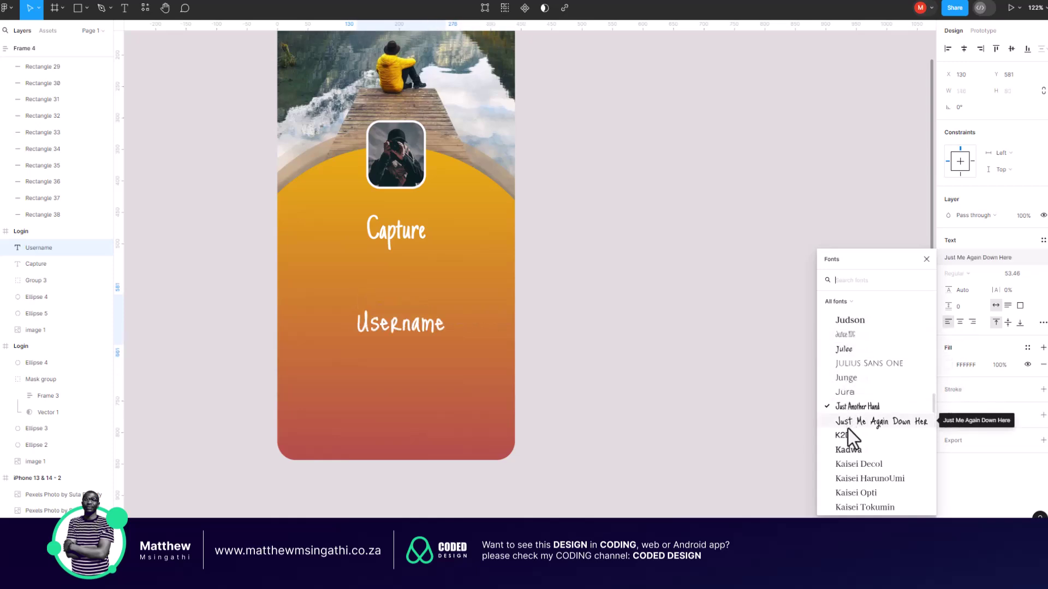
scroll(847, 431, "down", 3)
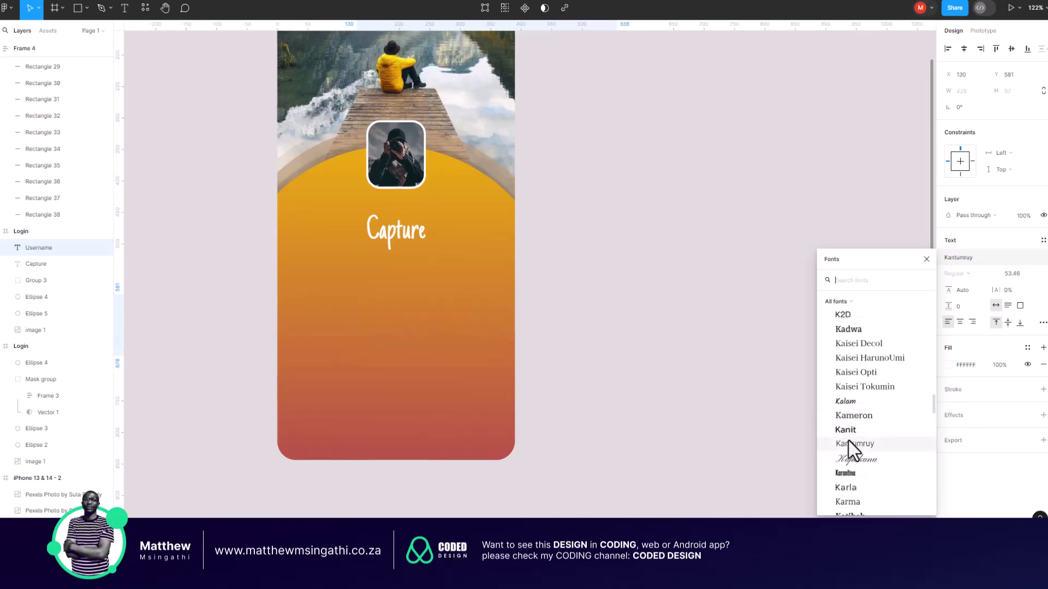
left_click(849, 443)
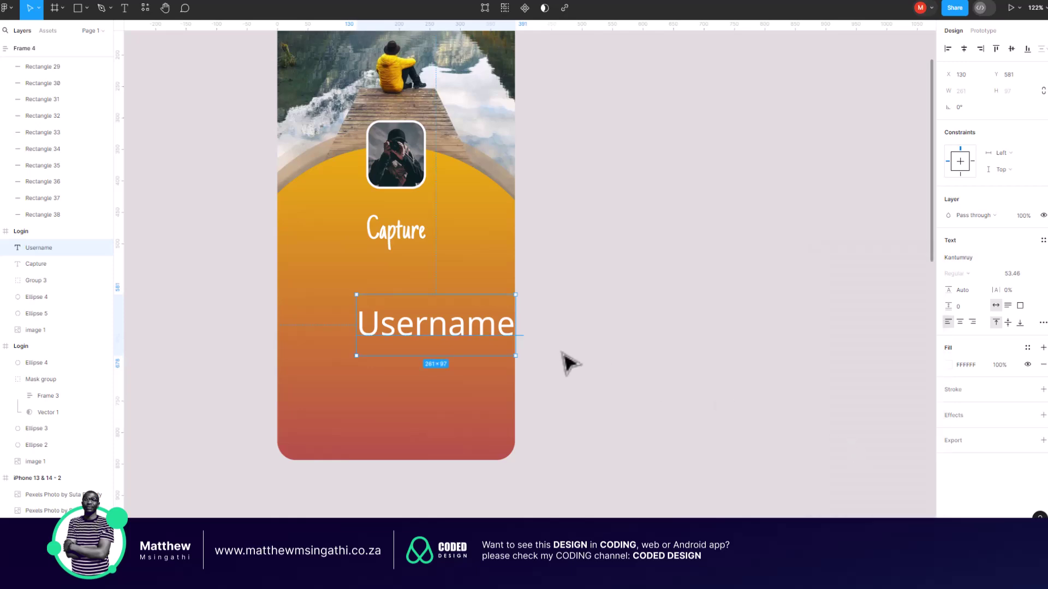
- Shift the "Username" text toward the middle of the Login frame and scale it down proportionally to about 61 × 23
left_click_drag(472, 327, 455, 319)
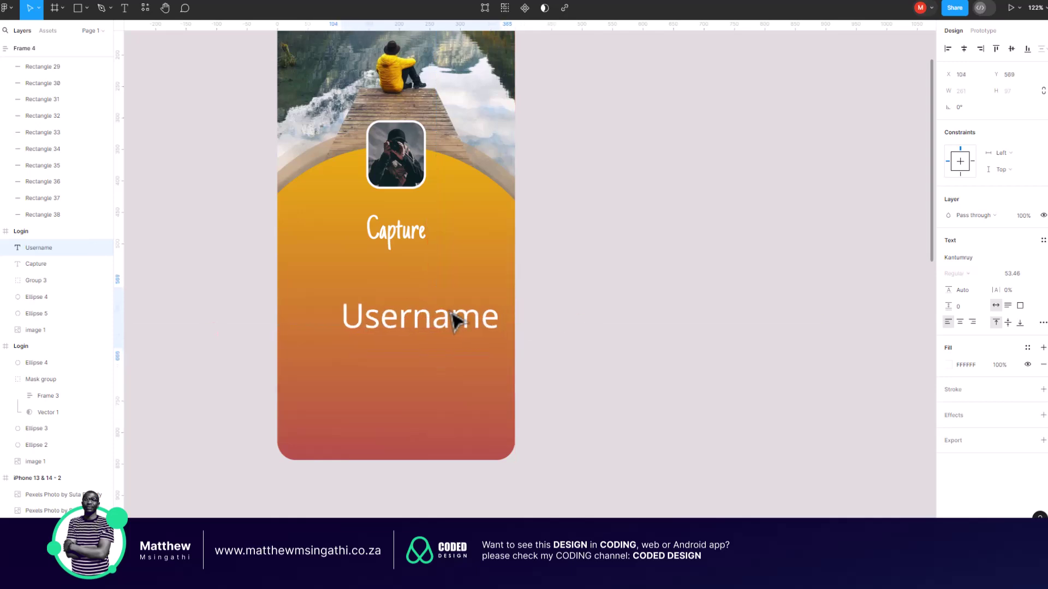
key("k")
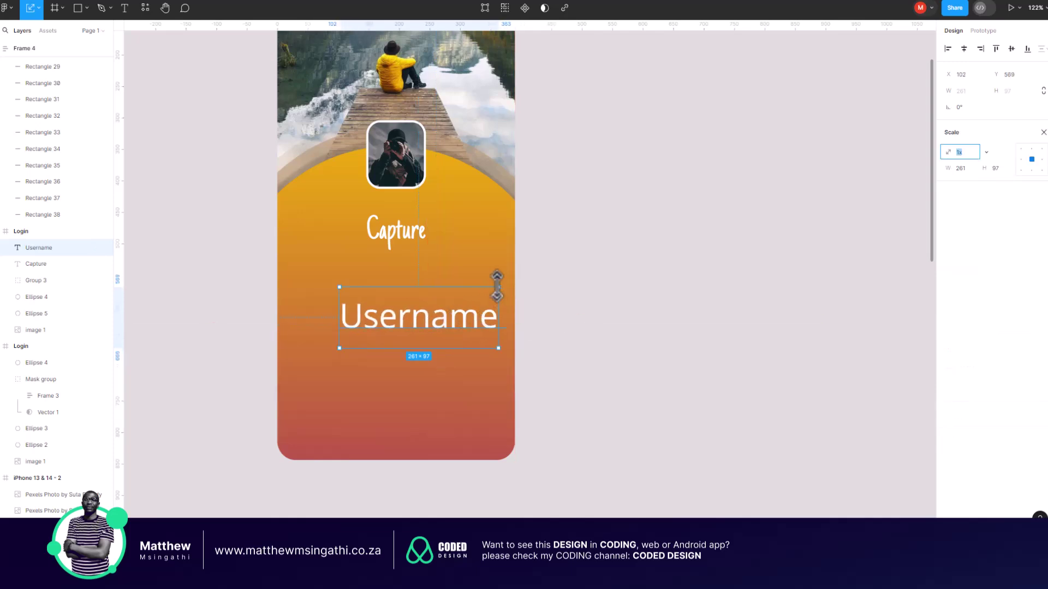
left_click_drag(497, 286, 448, 318)
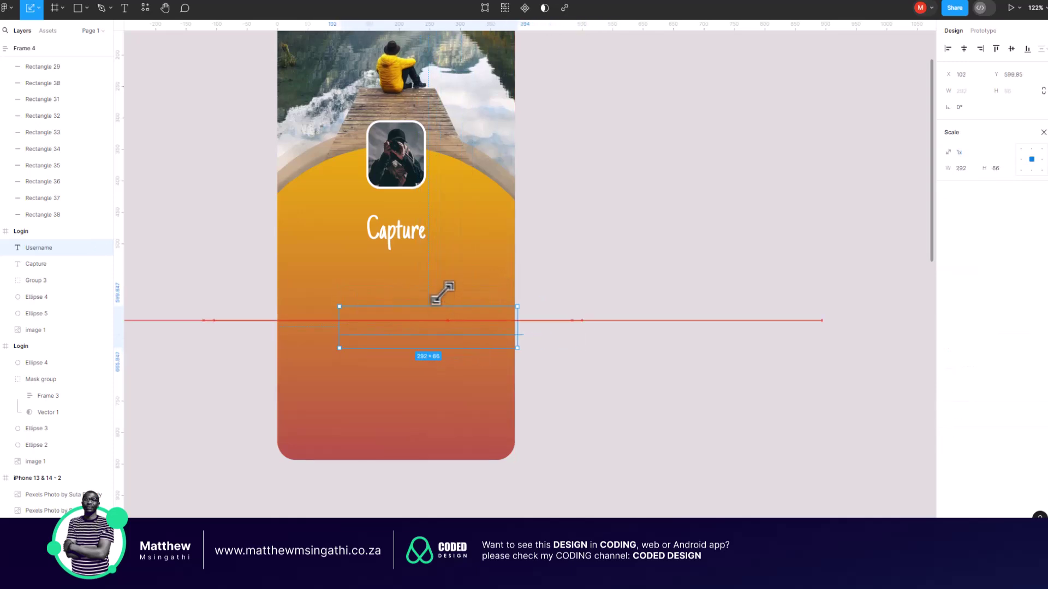
key("ctrl+z")
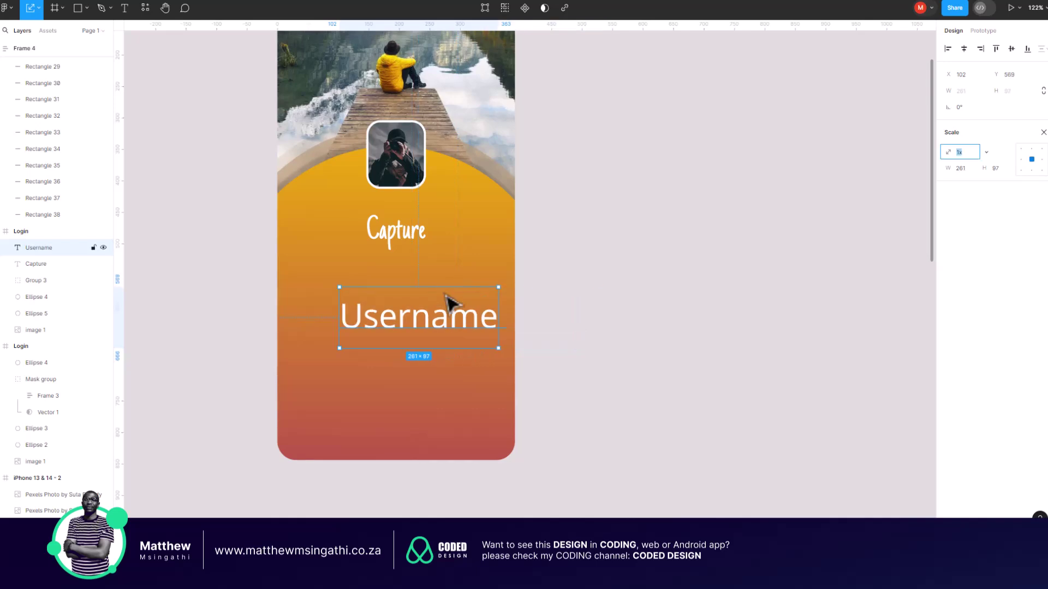
left_click_drag(498, 287, 407, 300)
scroll(407, 300, "up", 5)
scroll(407, 299, "up", 3)
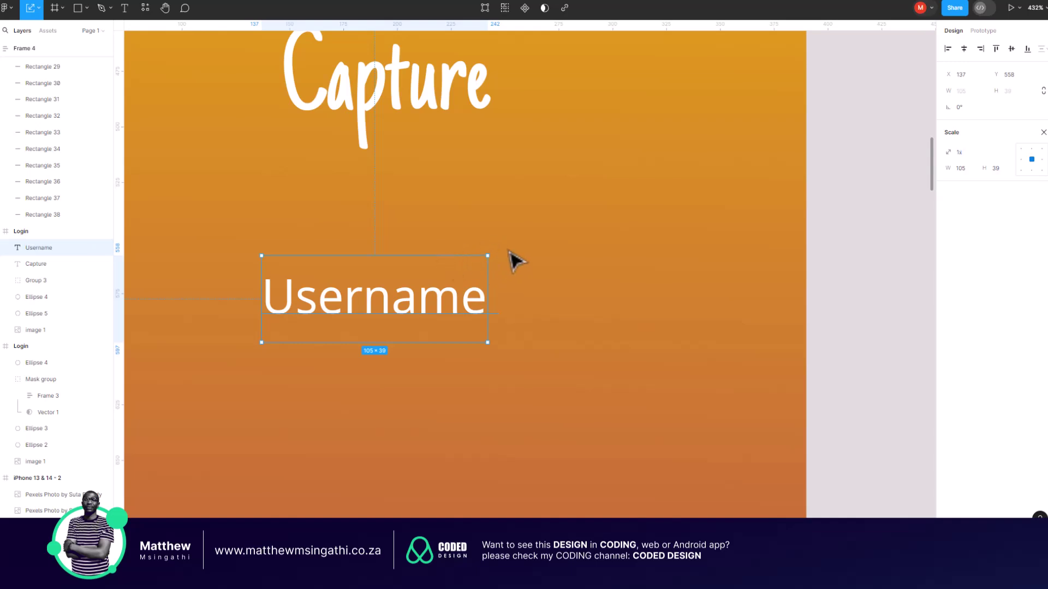
left_click_drag(484, 257, 393, 297)
scroll(400, 306, "down", 3)
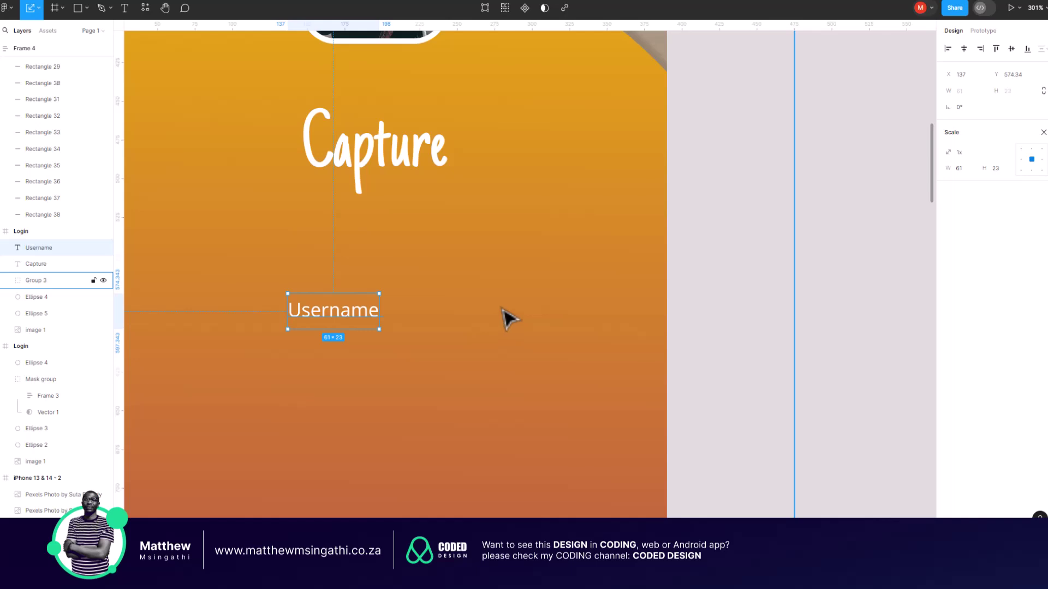
scroll(480, 308, "down", 4)
left_click(768, 321)
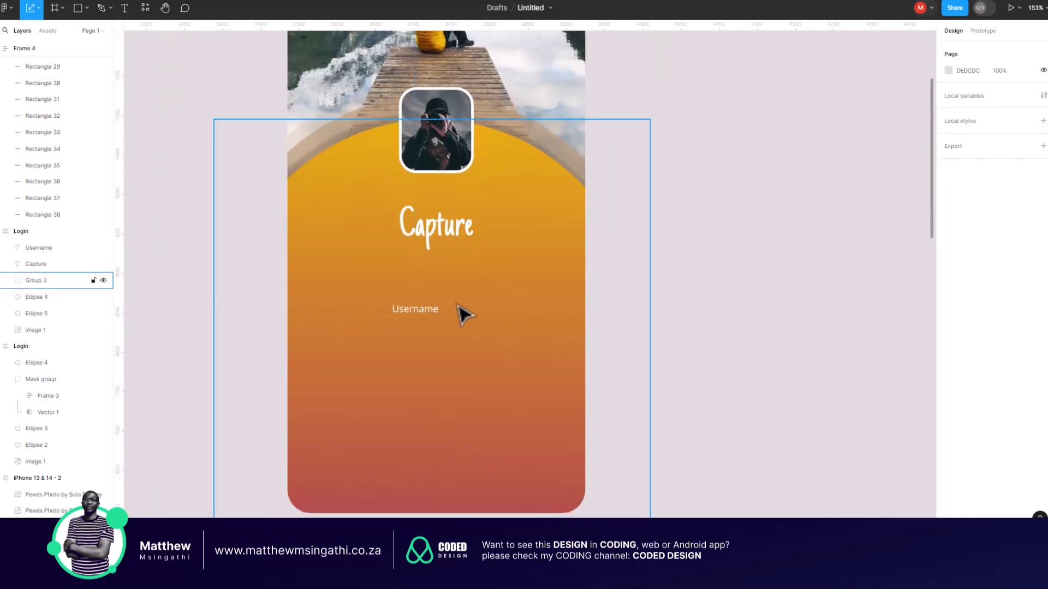
- Wrap the "Username" text in an auto layout frame and give that frame a white FFFFFF fill
left_click(431, 314)
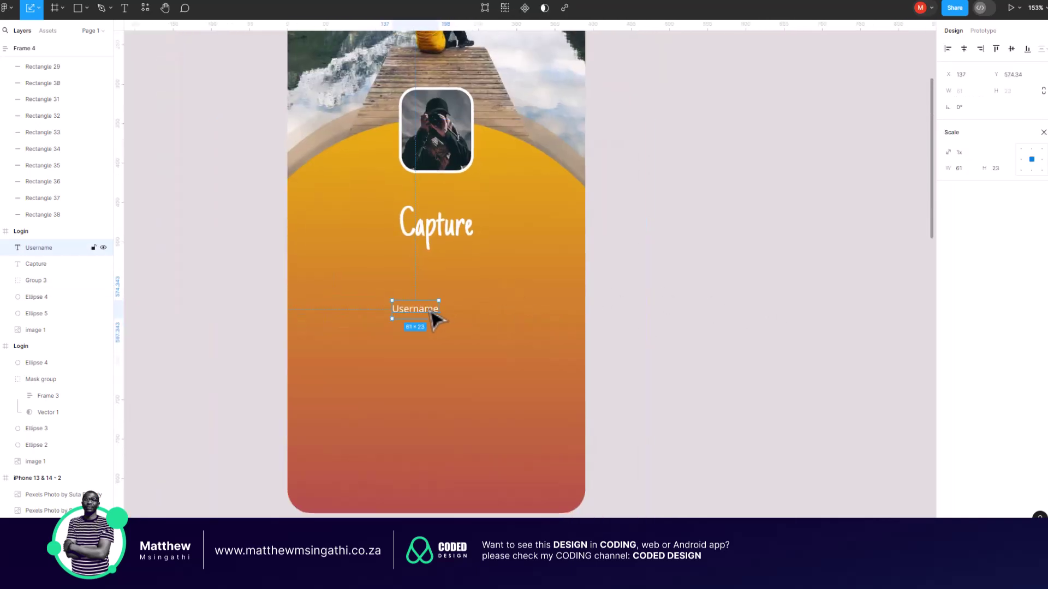
key("shift+a")
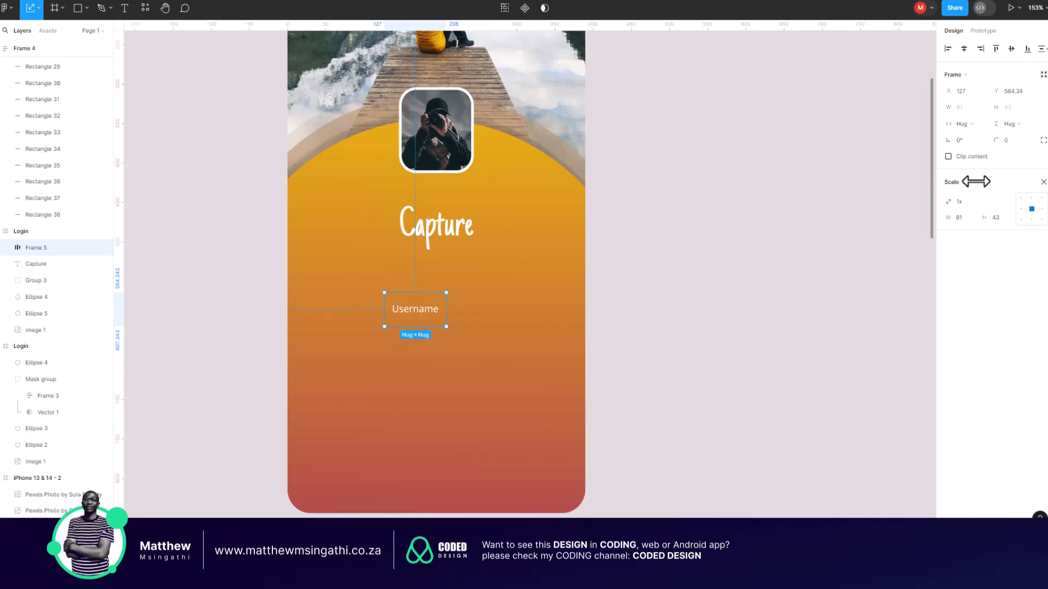
key("v")
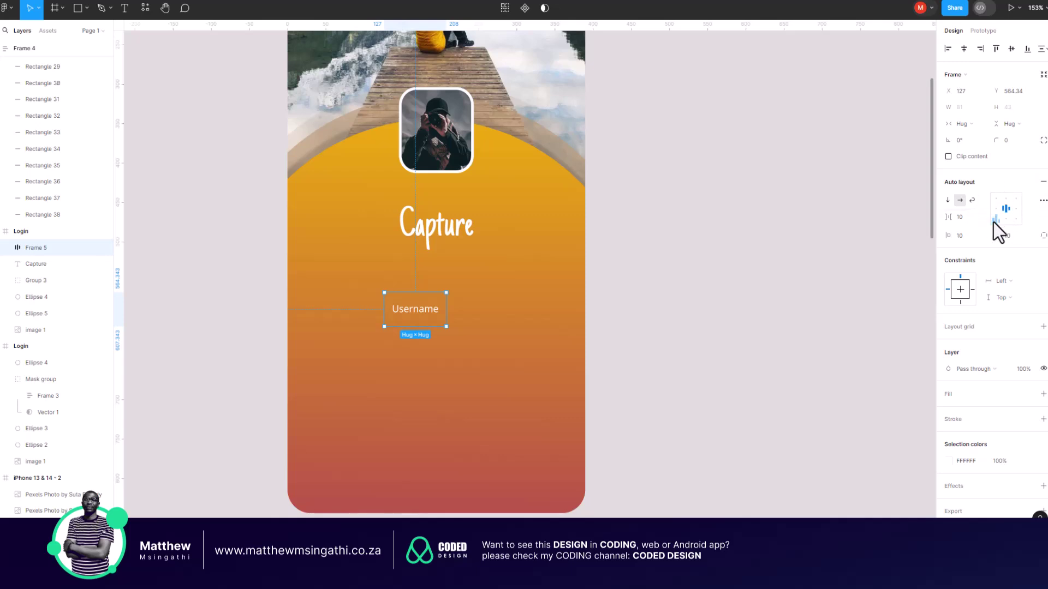
scroll(992, 303, "down", 1)
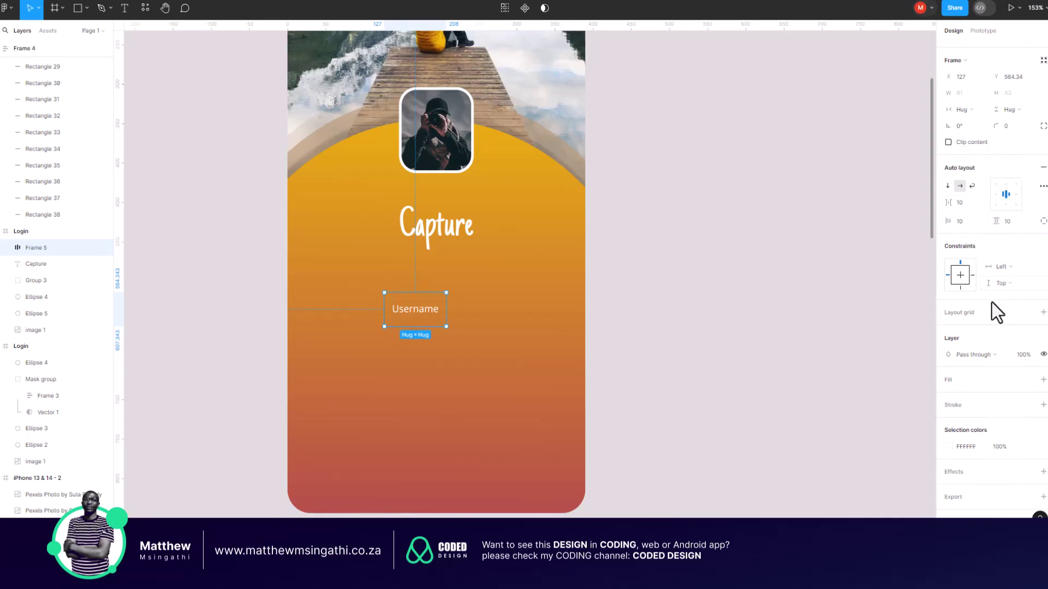
left_click(961, 382)
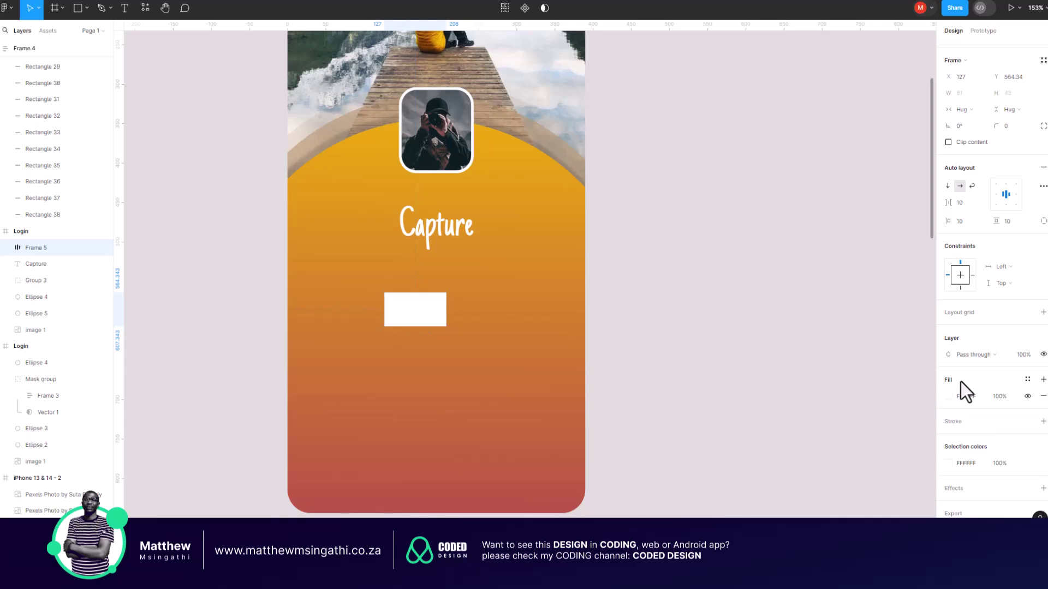
left_click(954, 399)
left_click(950, 398)
left_click(951, 398)
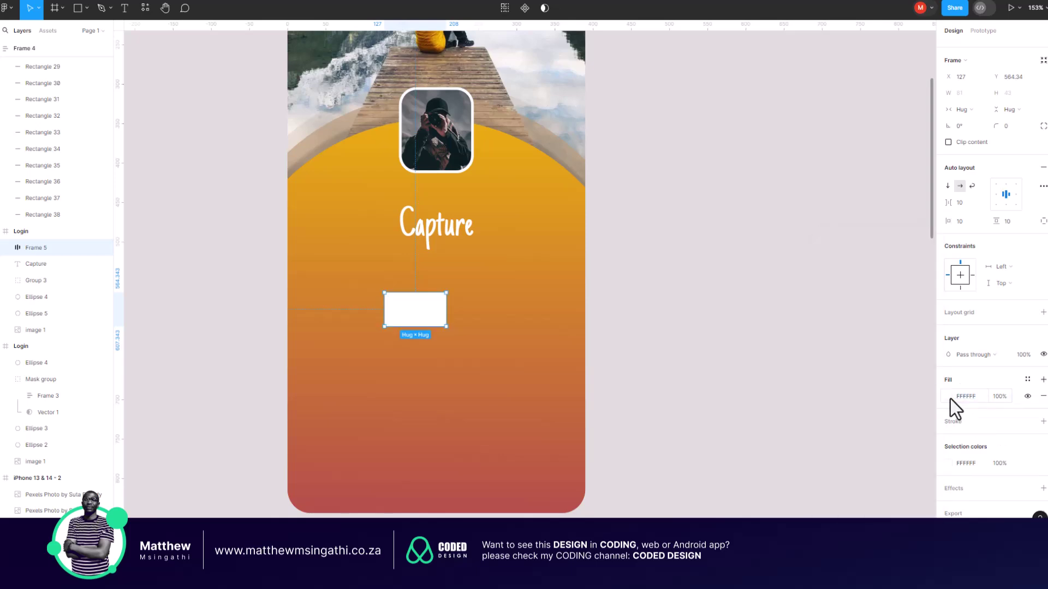
- Set the fill color of the "Username" text inside the white field to light gray C3C1C1
double_click(415, 315)
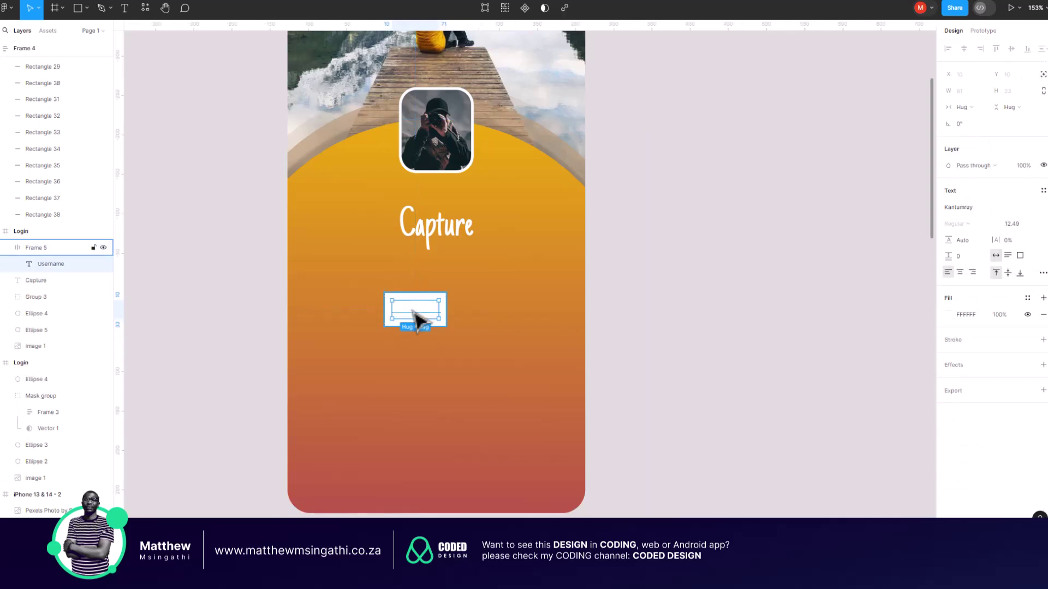
left_click(950, 316)
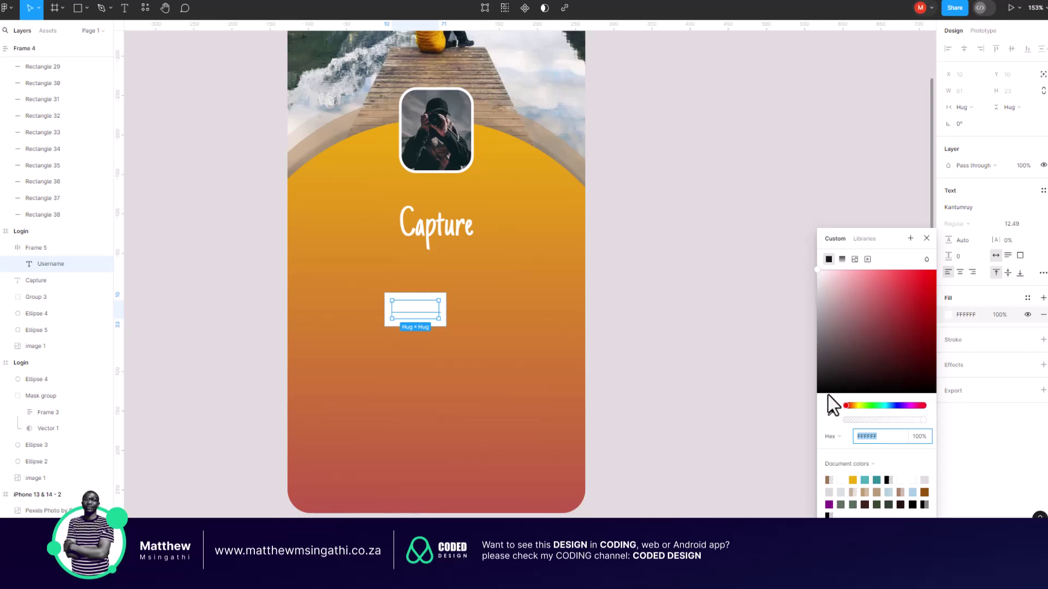
left_click_drag(817, 270, 817, 301)
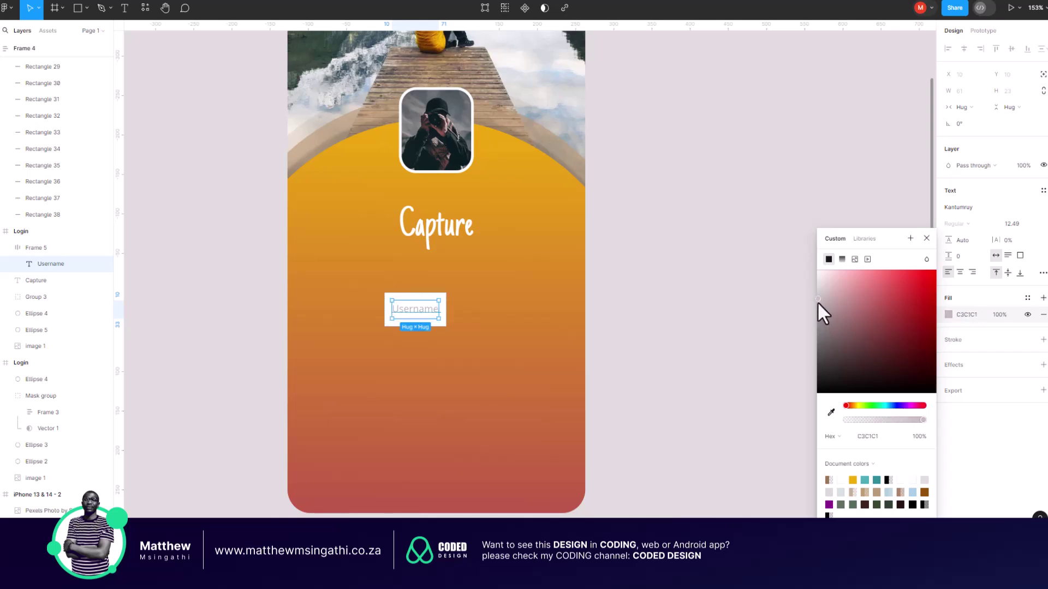
left_click(718, 264)
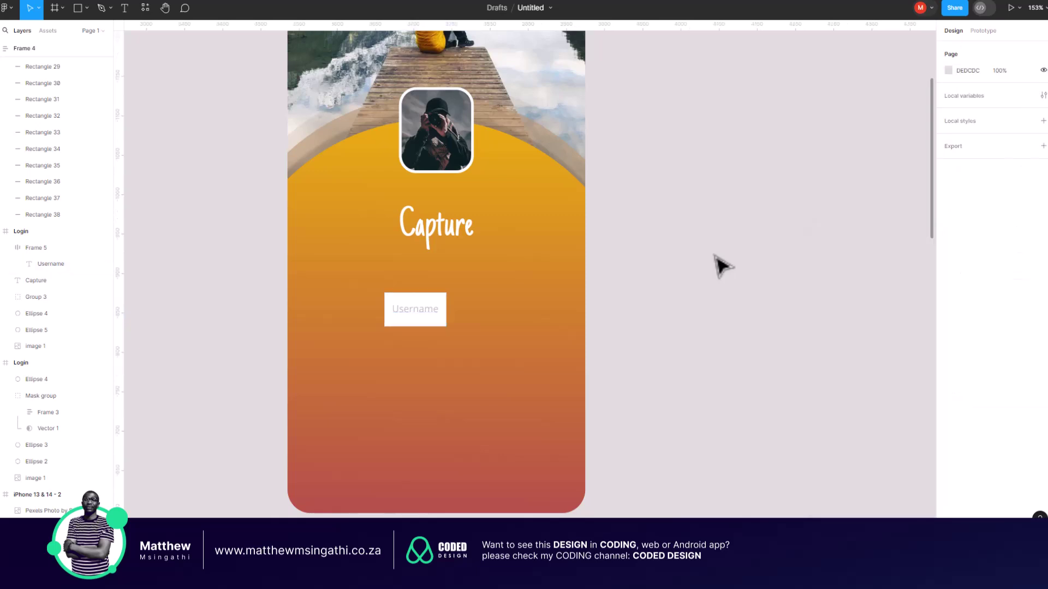
- Widen the username field to about 137 and set its corner radius to 10
left_click(451, 317)
left_click_drag(445, 307, 489, 305)
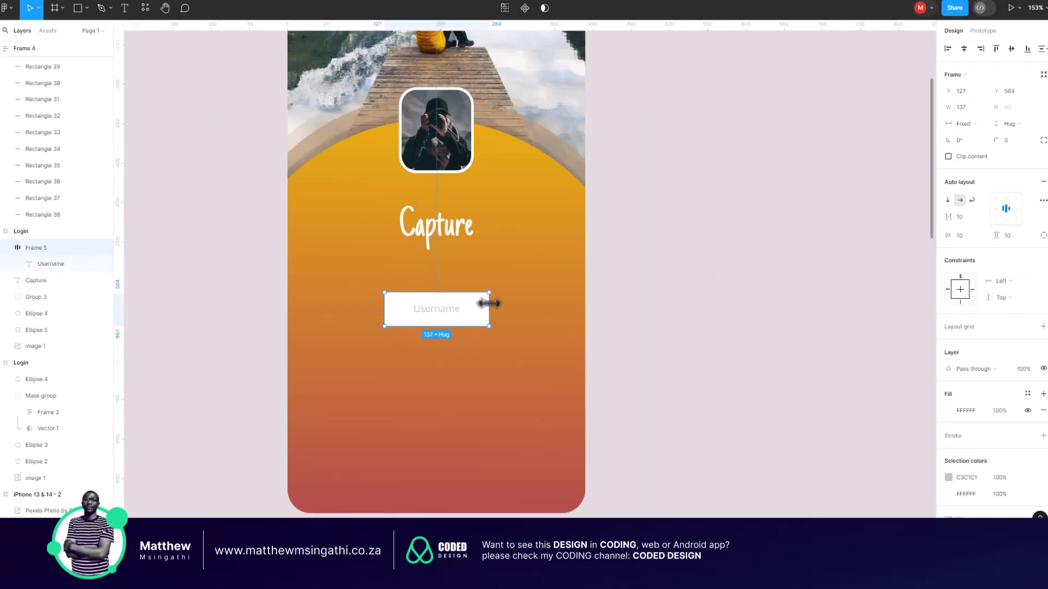
left_click(764, 321)
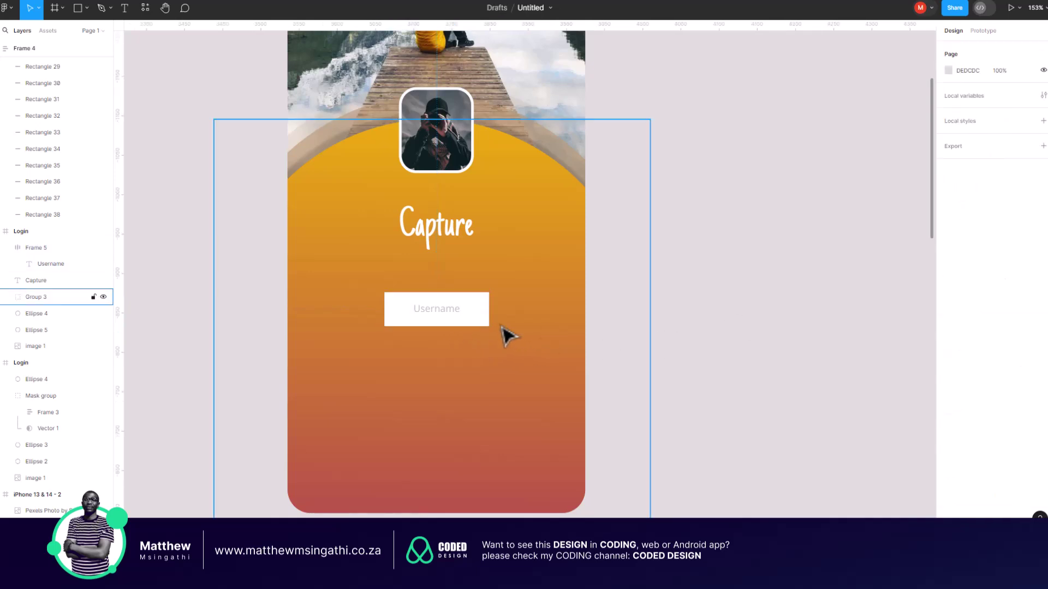
left_click(476, 313)
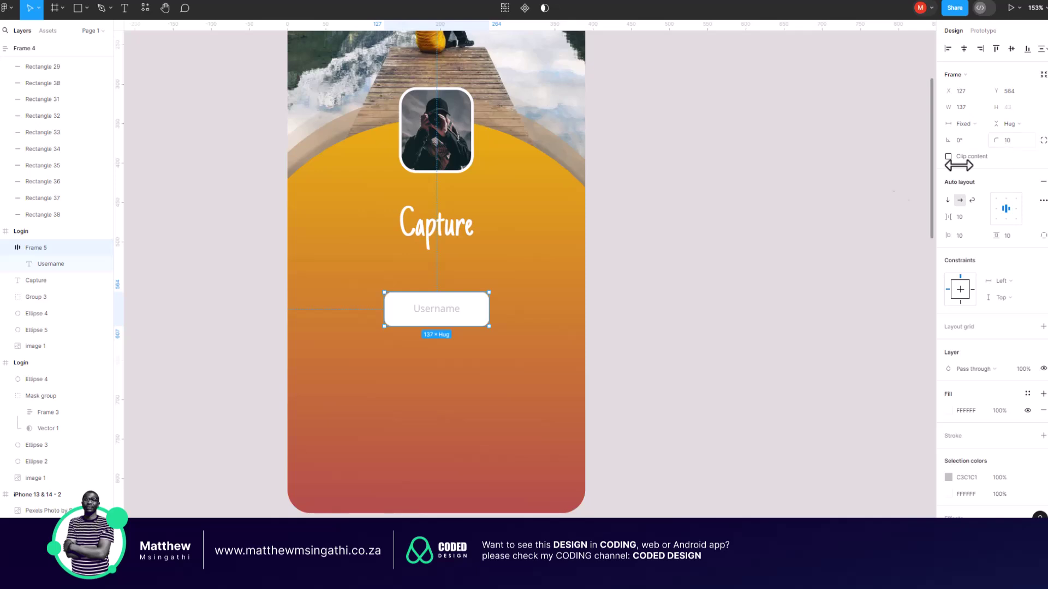
left_click(761, 281)
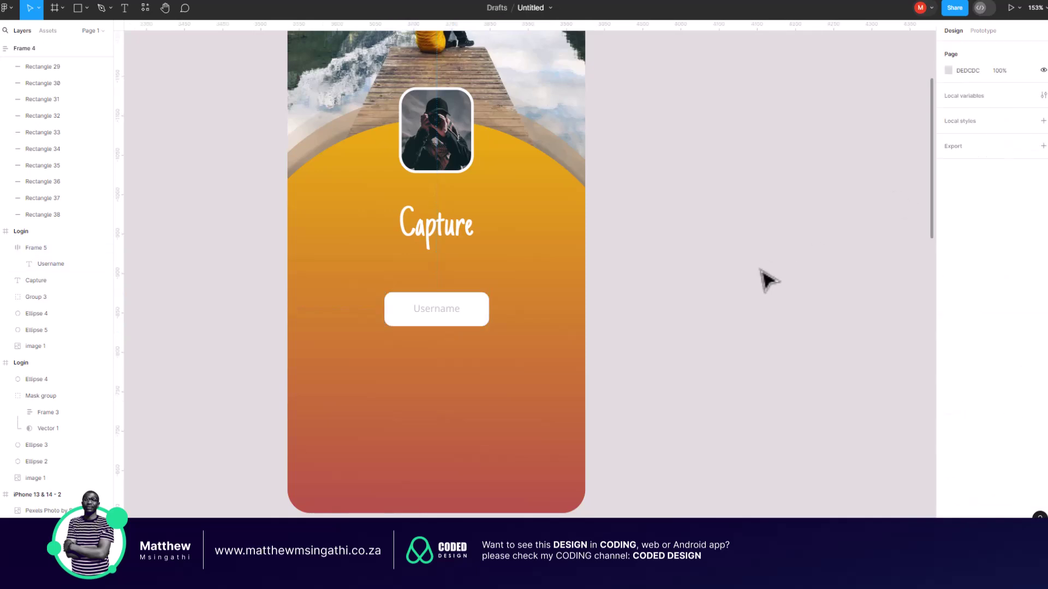
- Move the username field slightly up, widen it to about 207 and center it under the "Capture" title
left_click(453, 311)
left_click_drag(455, 313, 455, 306)
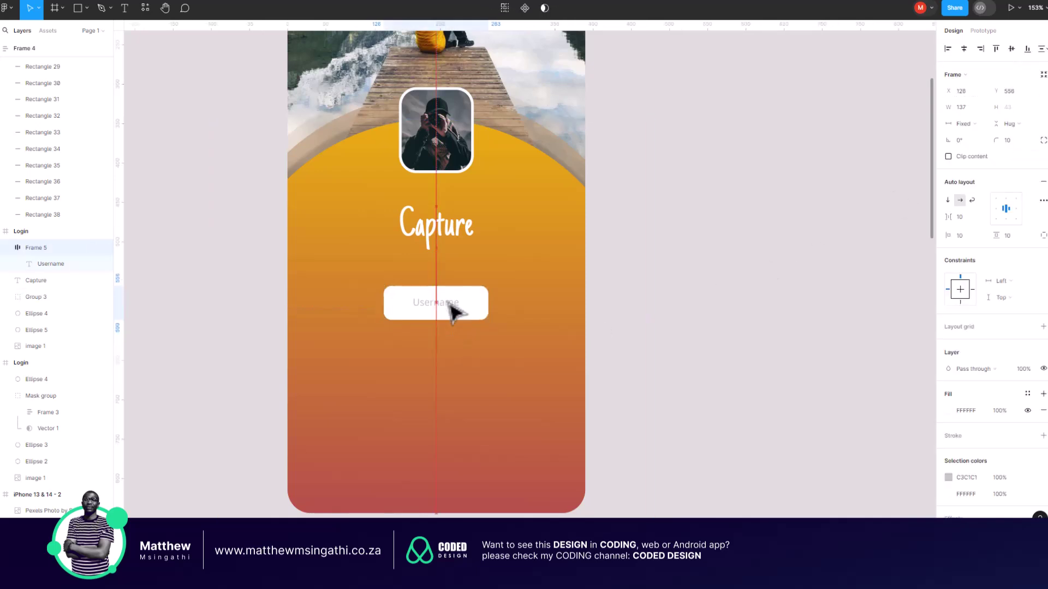
left_click(704, 319)
left_click(480, 311)
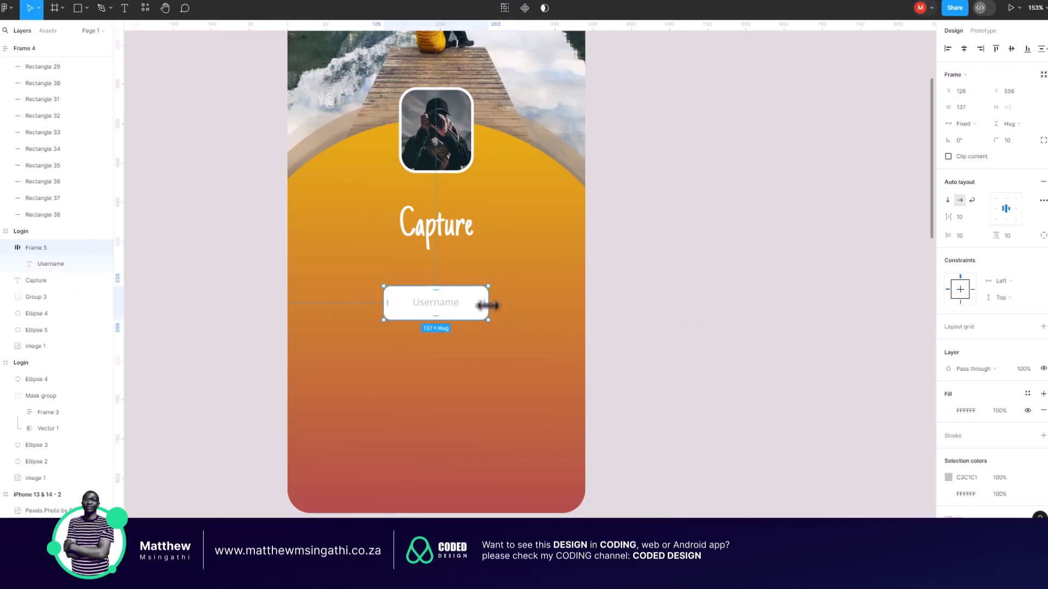
left_click_drag(487, 305, 542, 301)
left_click_drag(471, 306, 445, 308)
left_click(705, 315)
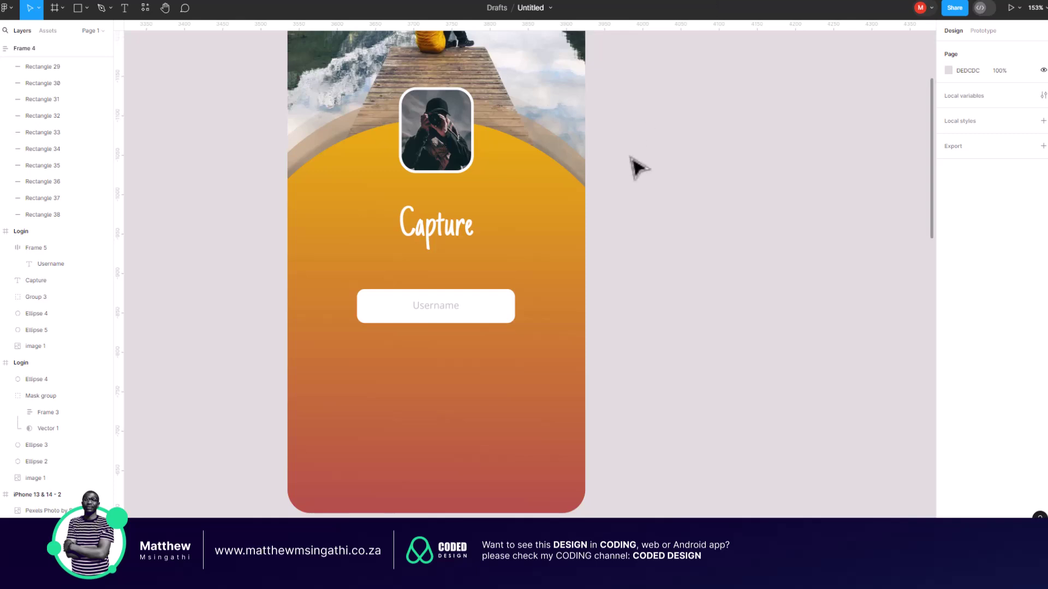
- Align the horizontal centers of the username field, the "Capture" title and the profile photo
scroll(638, 168, "down", 6)
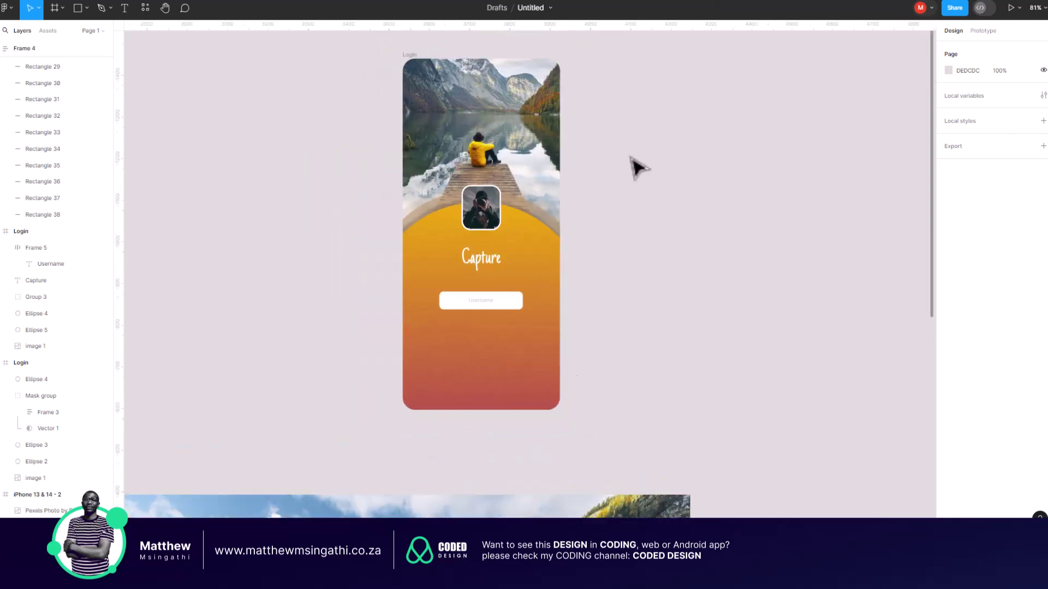
scroll(635, 166, "right", 3)
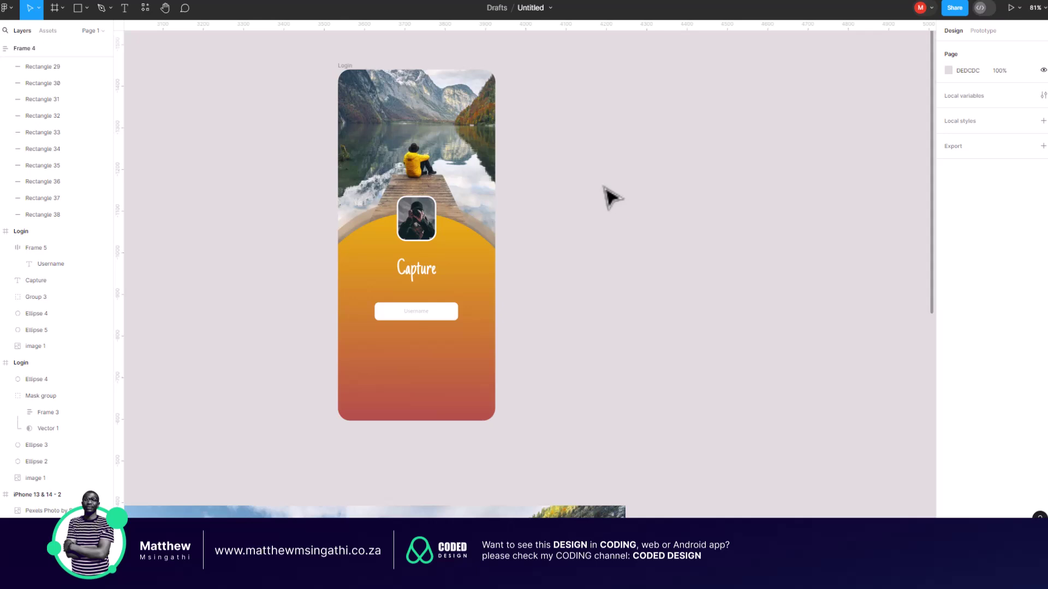
left_click(421, 311)
left_click(416, 269, "shift")
left_click(416, 218, "shift")
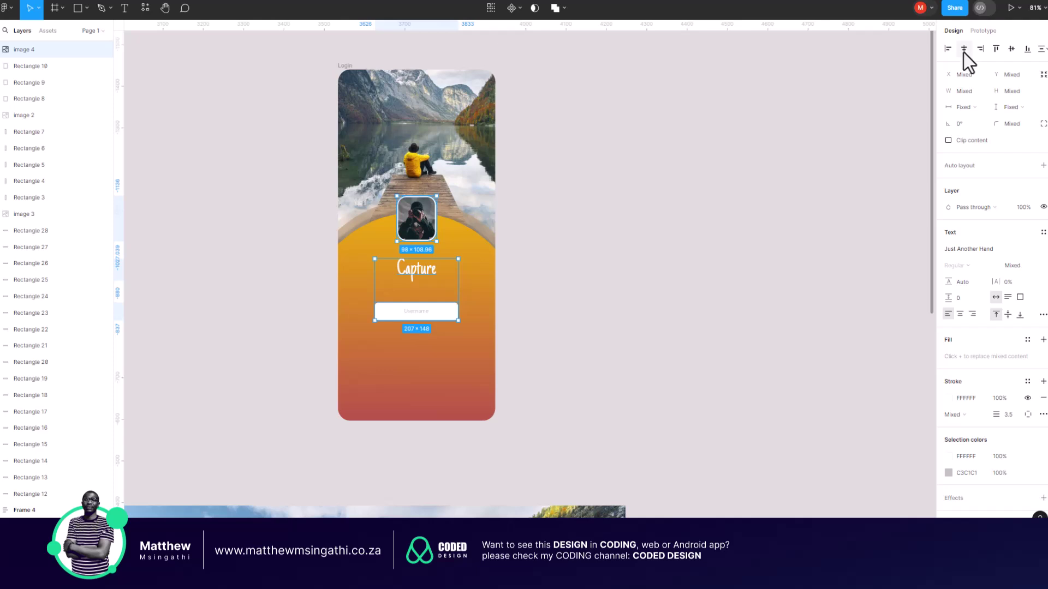
left_click(692, 283)
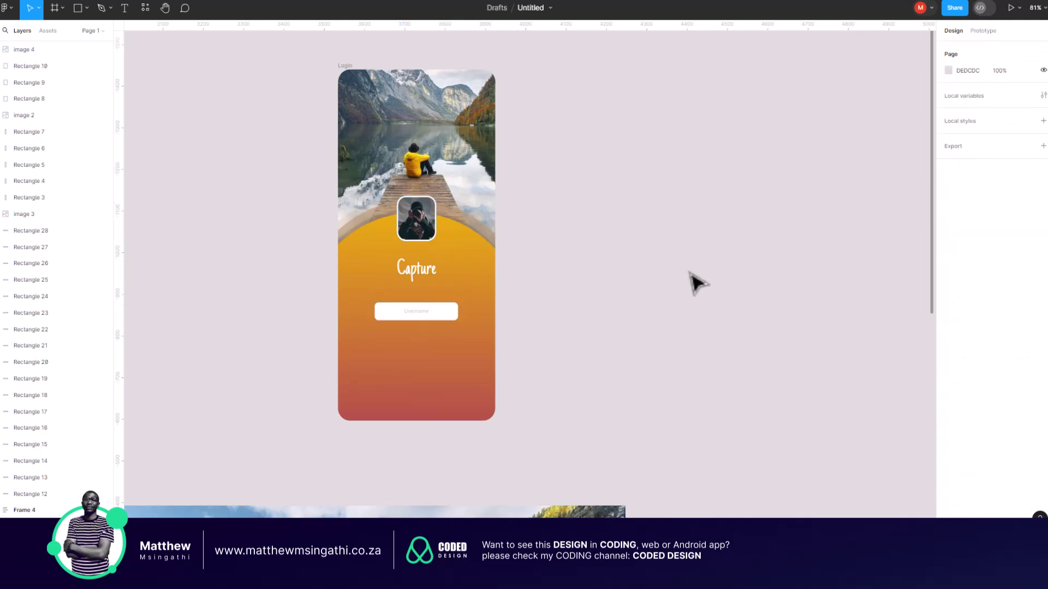
- Open SVG Repo's Html Fill SVG Vector page in a new browser tab
scroll(420, 354, "up", 5)
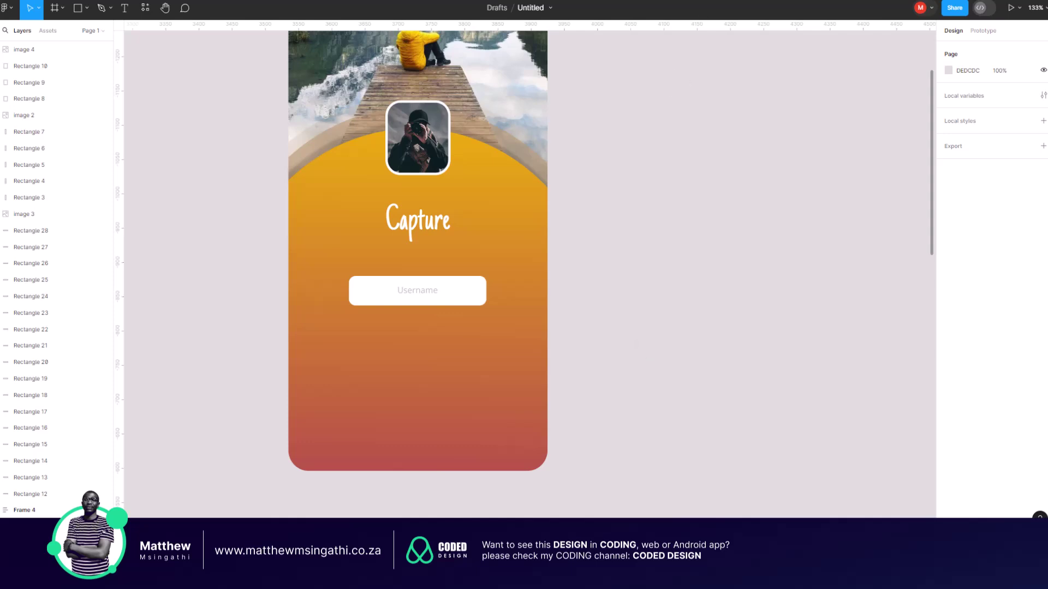
key("ctrl+t")
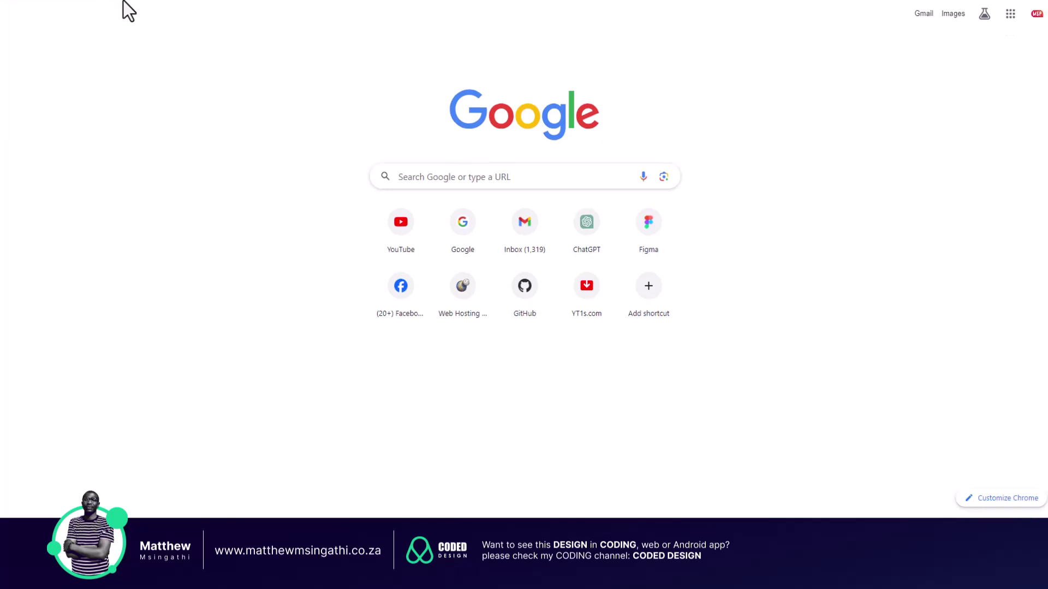
left_click(123, 1)
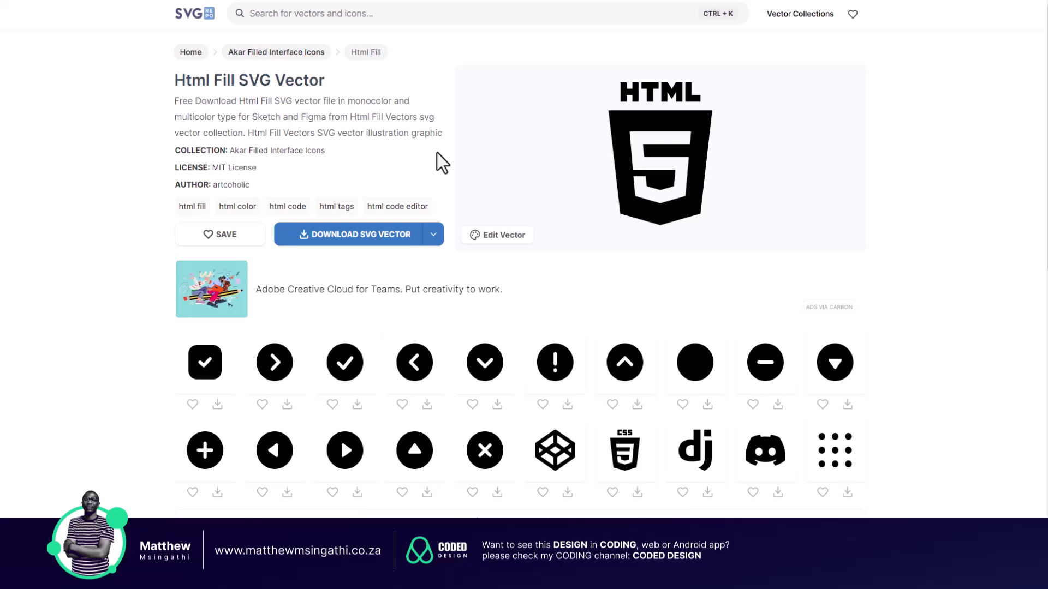
- Search SVG Repo for "user" icons
scroll(442, 163, "down", 4)
scroll(442, 163, "up", 4)
left_click(307, 19)
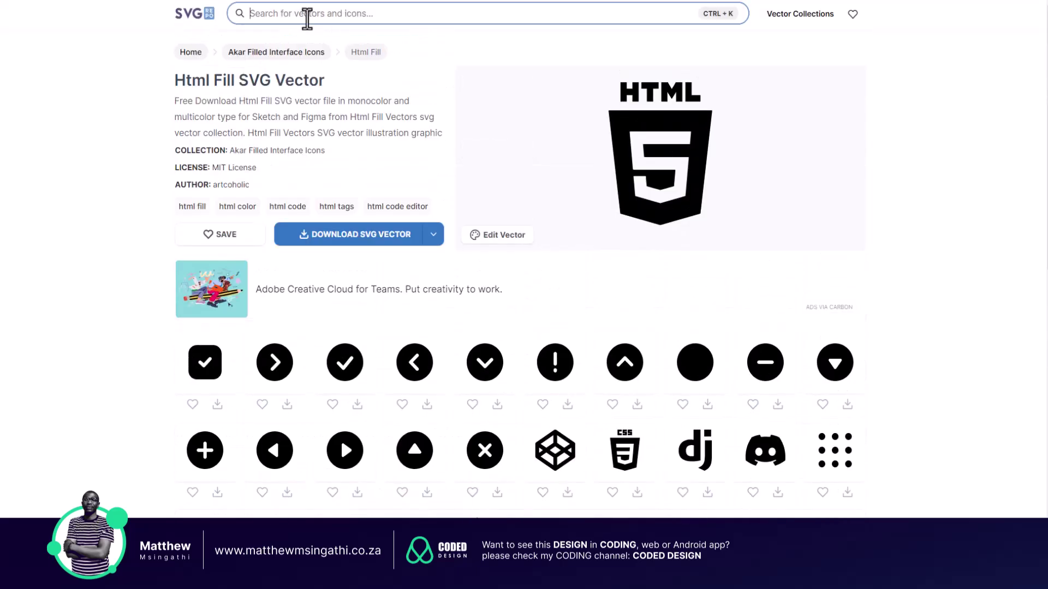
type("user")
key("Return")
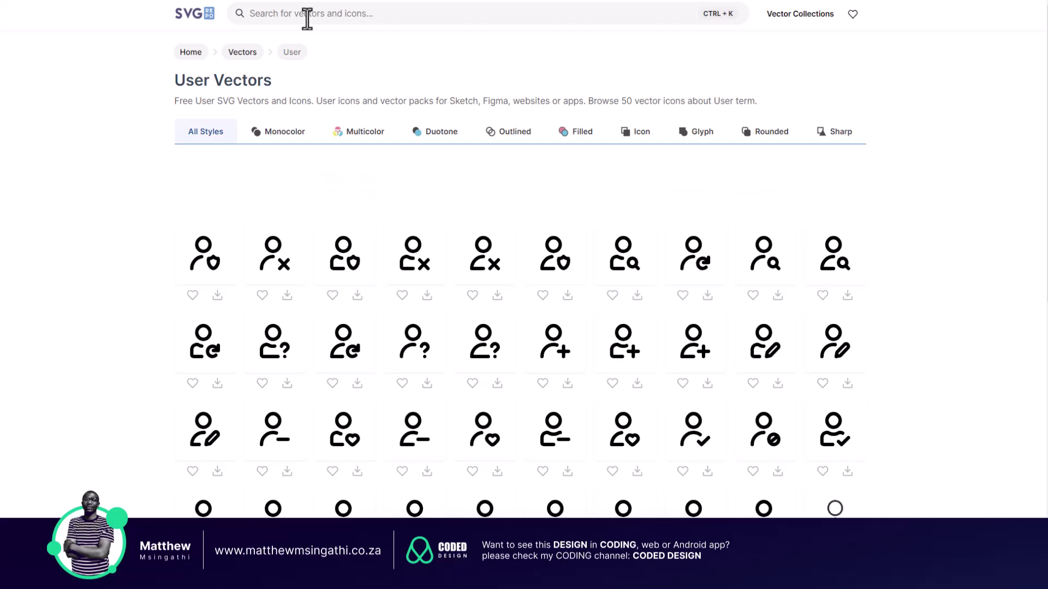
- Choose the plain dark-blue outlined user icon with rounded shoulders from the results and copy its SVG from the vector editor
scroll(500, 273, "down", 3)
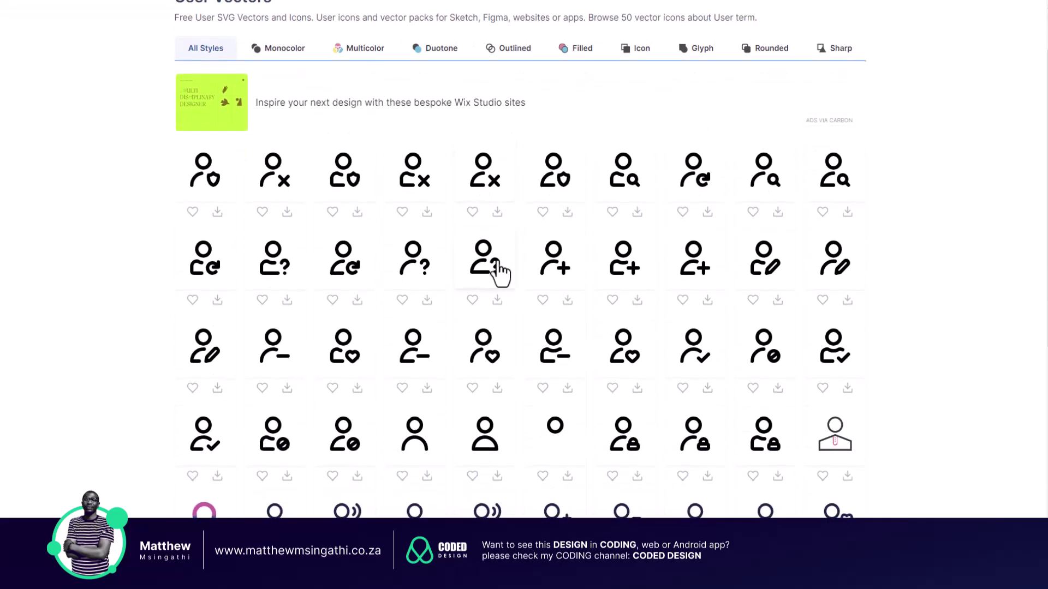
scroll(500, 273, "down", 3)
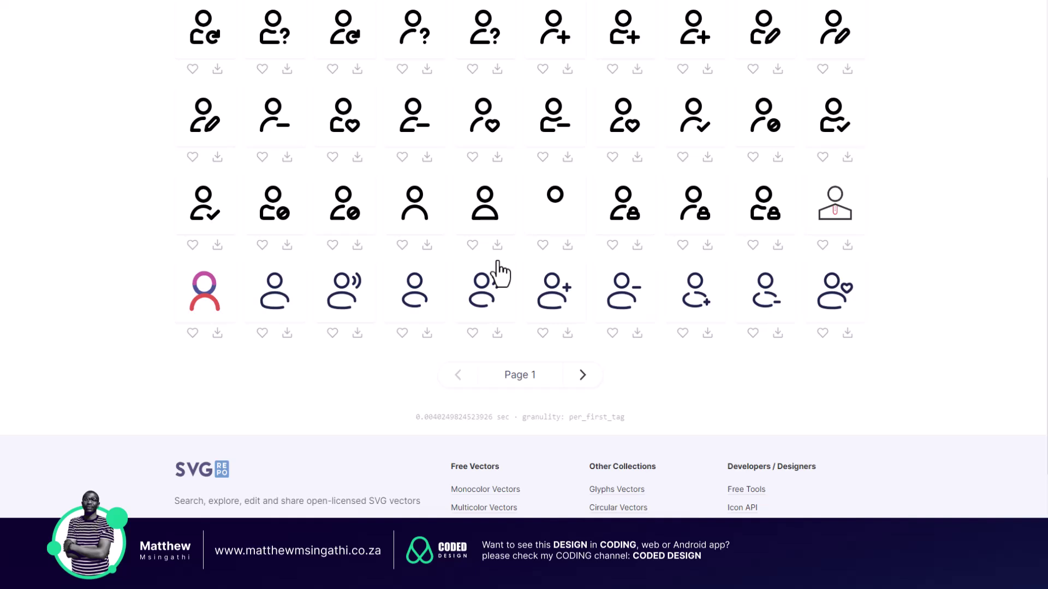
scroll(499, 273, "up", 1)
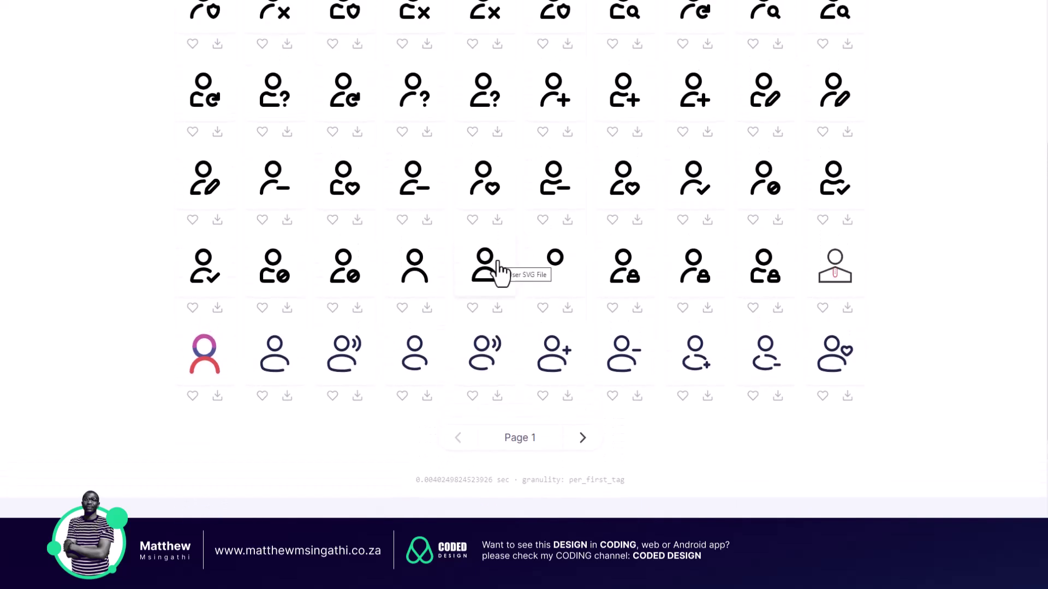
scroll(499, 272, "up", 1)
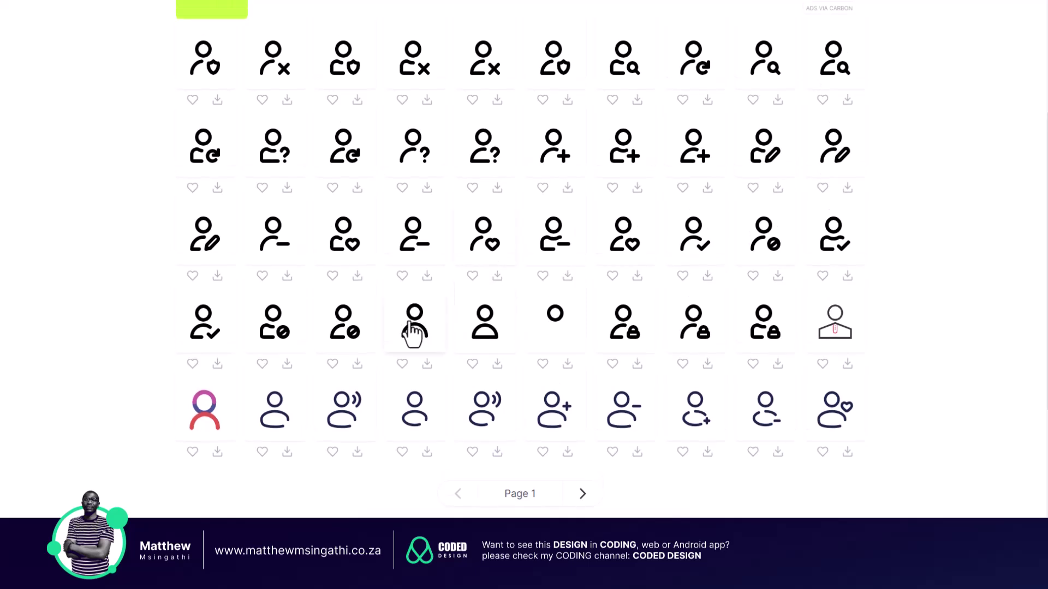
scroll(398, 240, "up", 4)
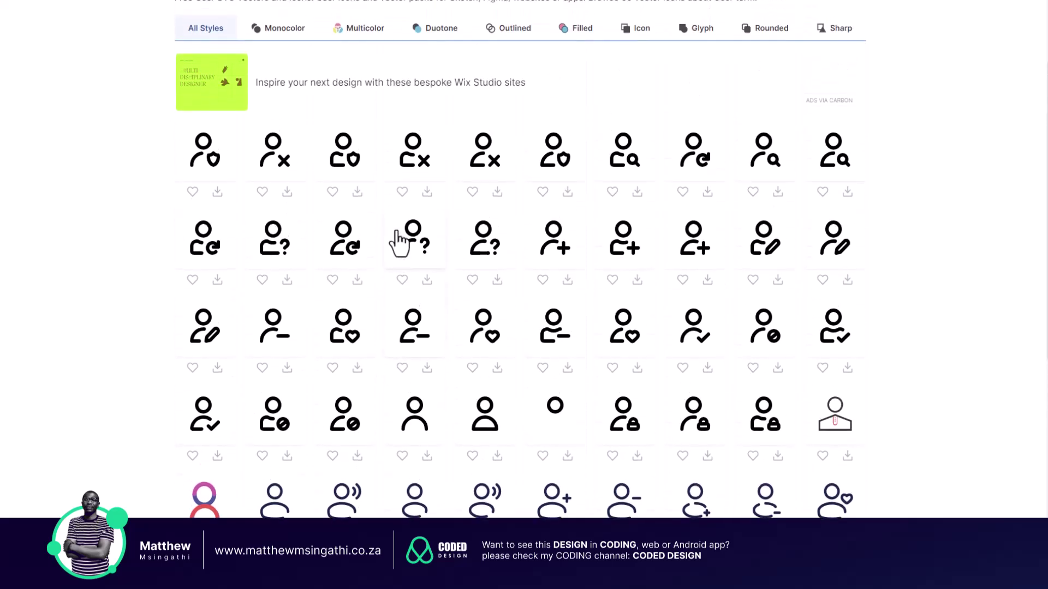
scroll(399, 240, "down", 2)
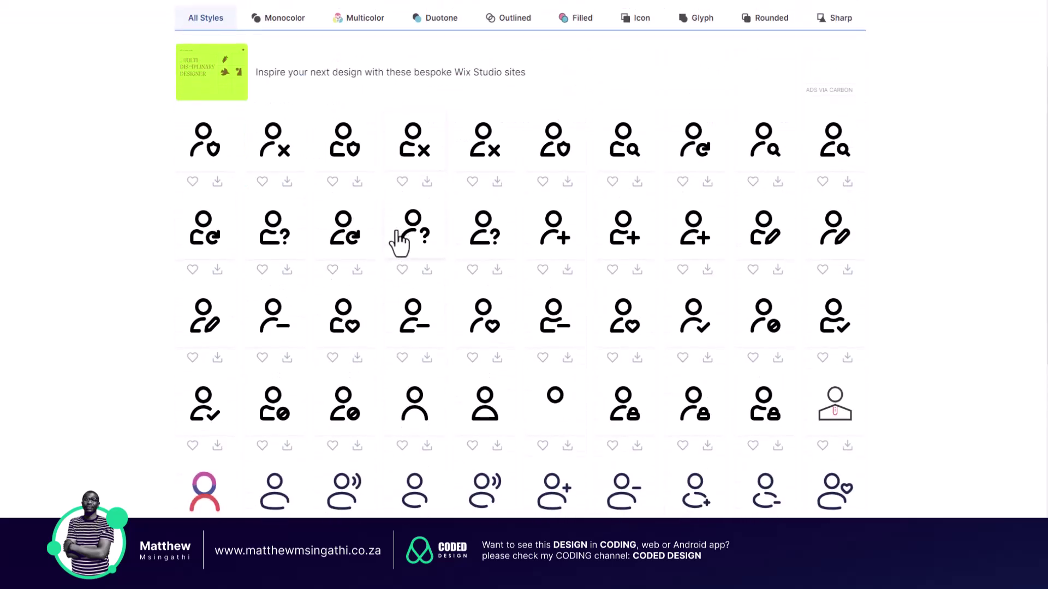
scroll(416, 354, "down", 3)
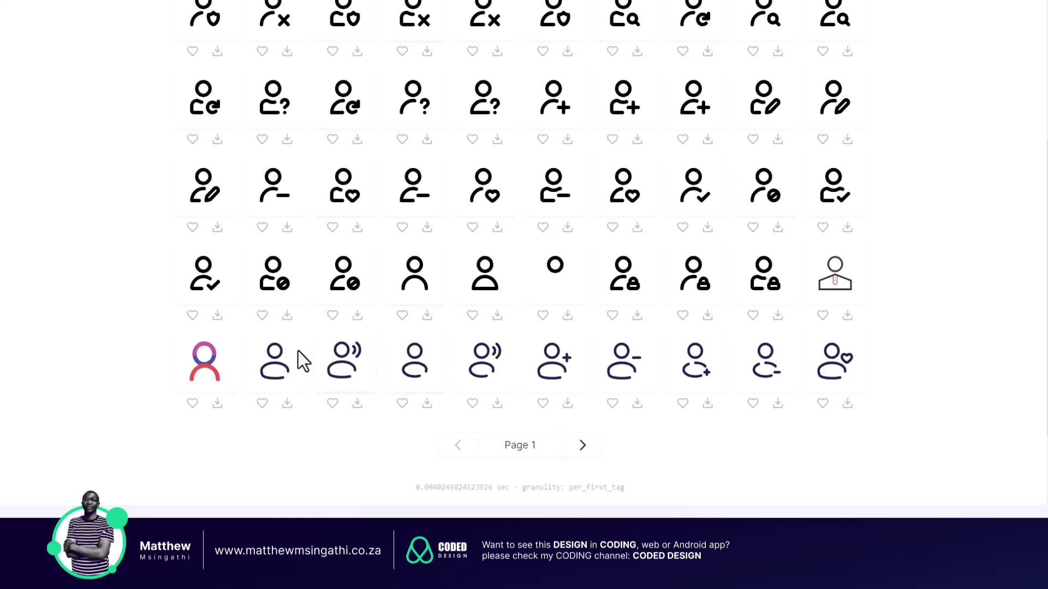
left_click(276, 358)
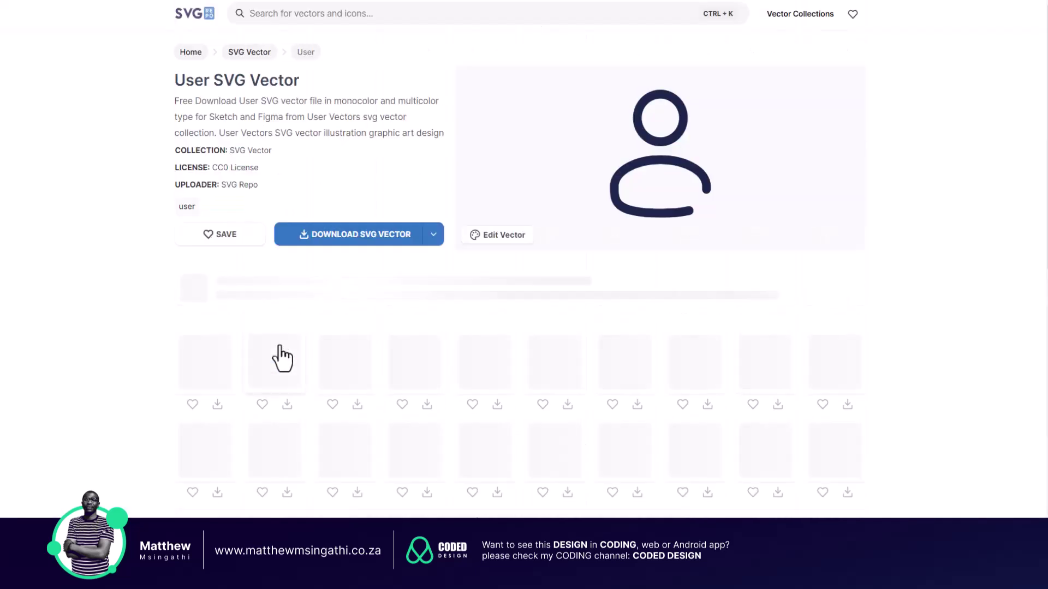
left_click(477, 240)
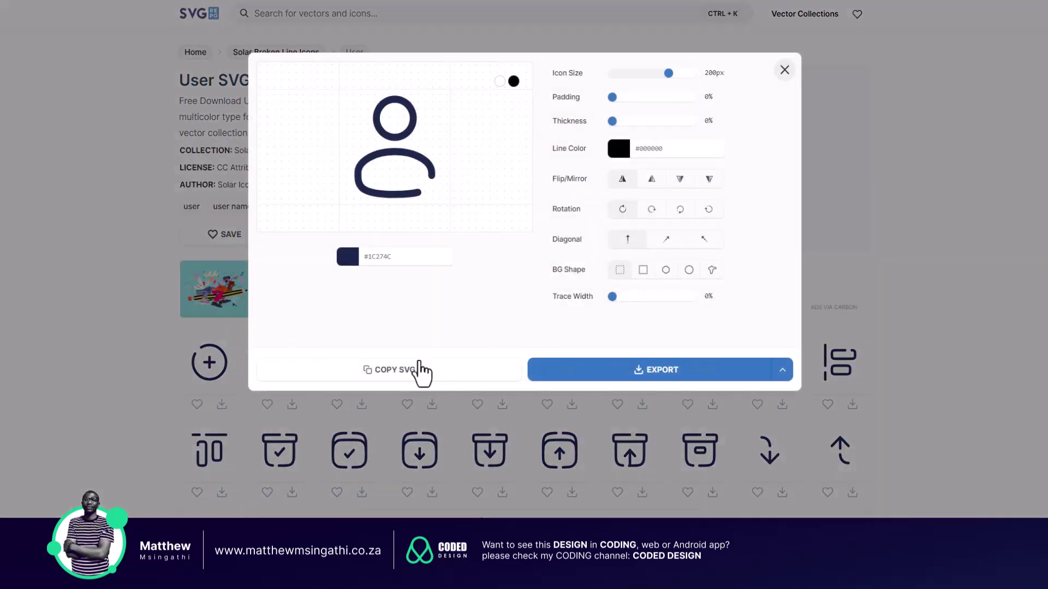
left_click(396, 381)
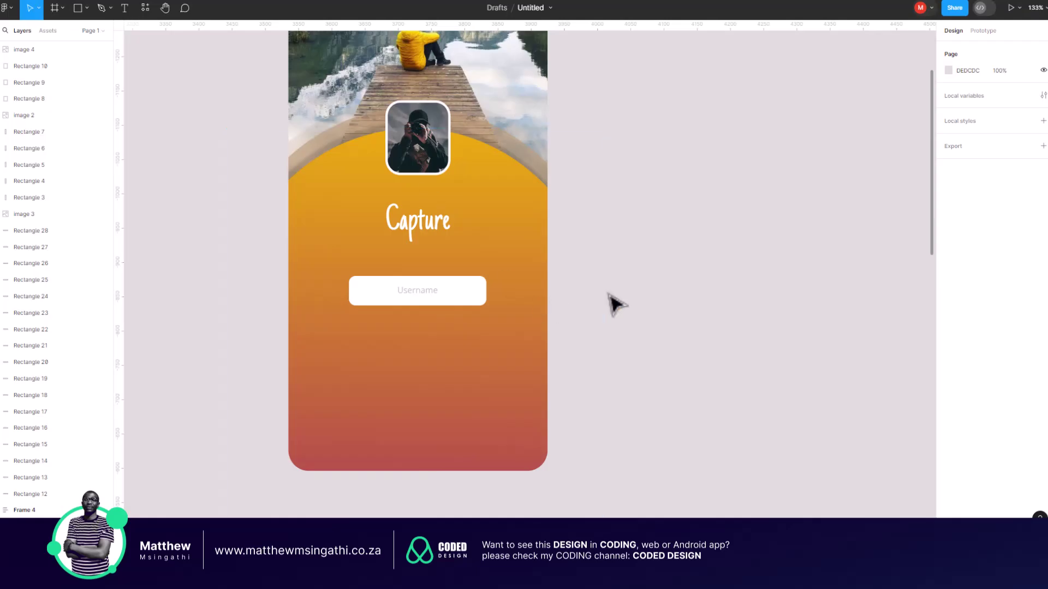
- Switch to Figma, paste the user icon beside the username field and strip away its 24 × 24 frame, keeping only the artwork
key("ctrl+v")
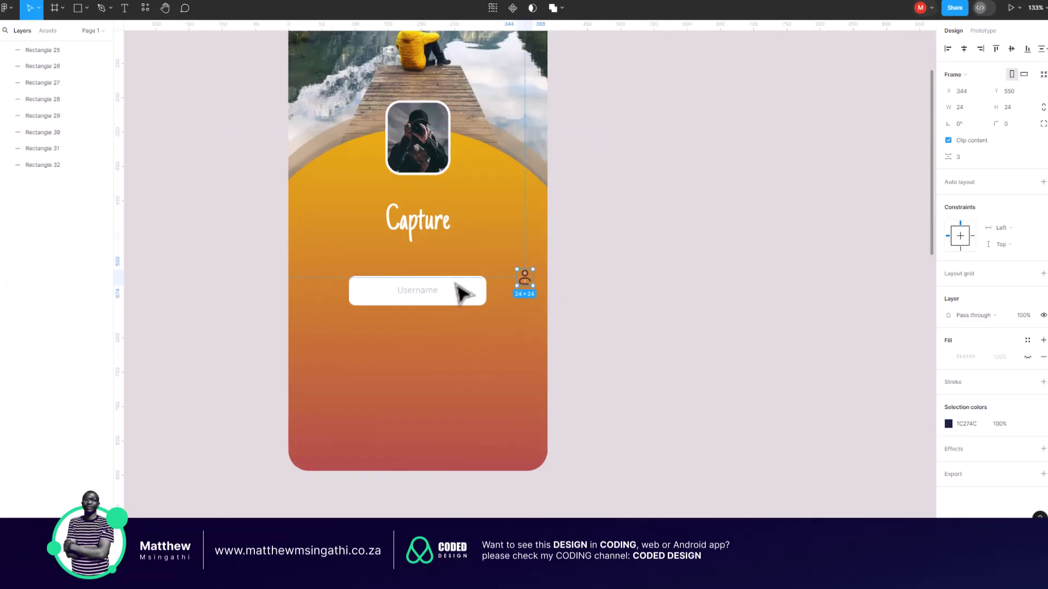
scroll(461, 292, "up", 3)
scroll(458, 294, "up", 3)
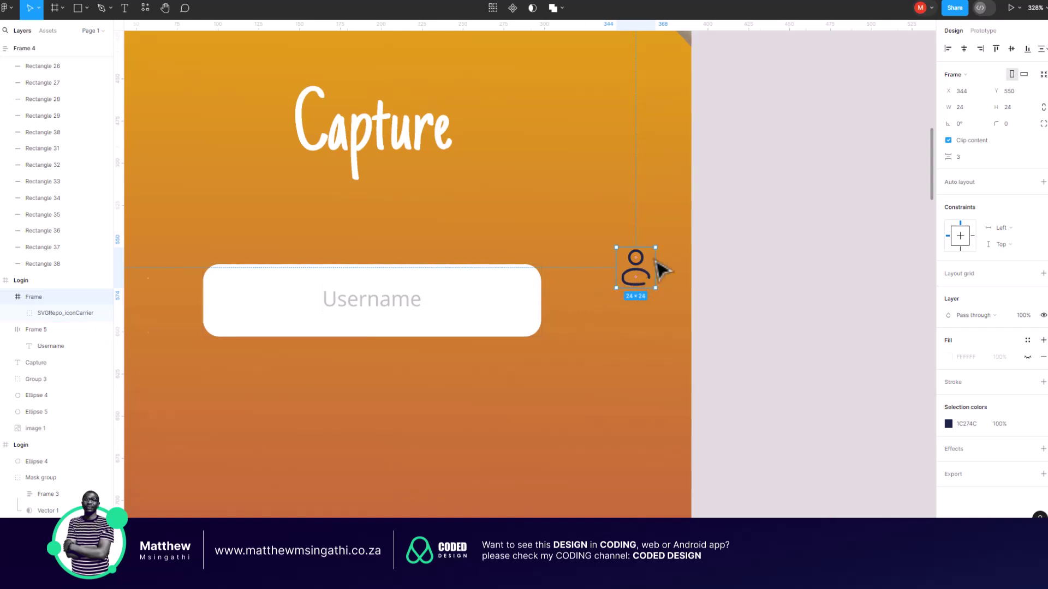
scroll(658, 267, "up", 3)
double_click(629, 291)
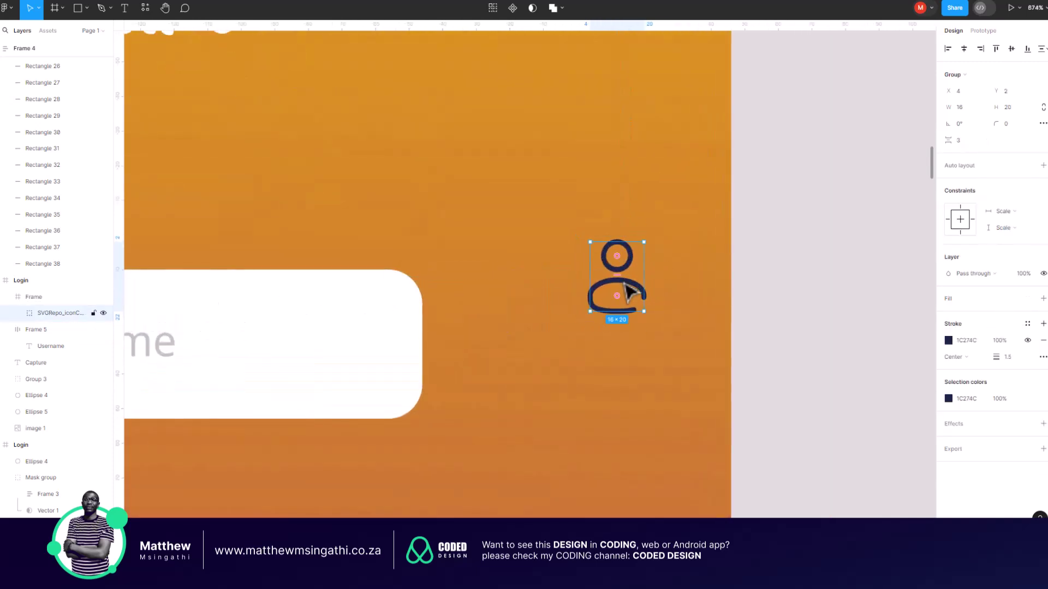
left_click_drag(628, 290, 580, 192)
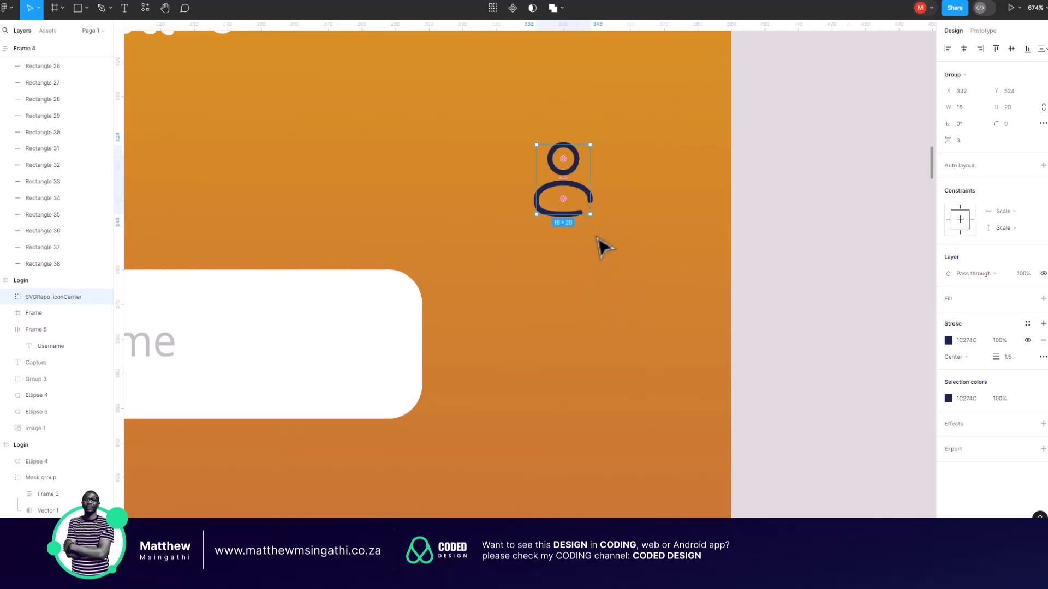
left_click(604, 257)
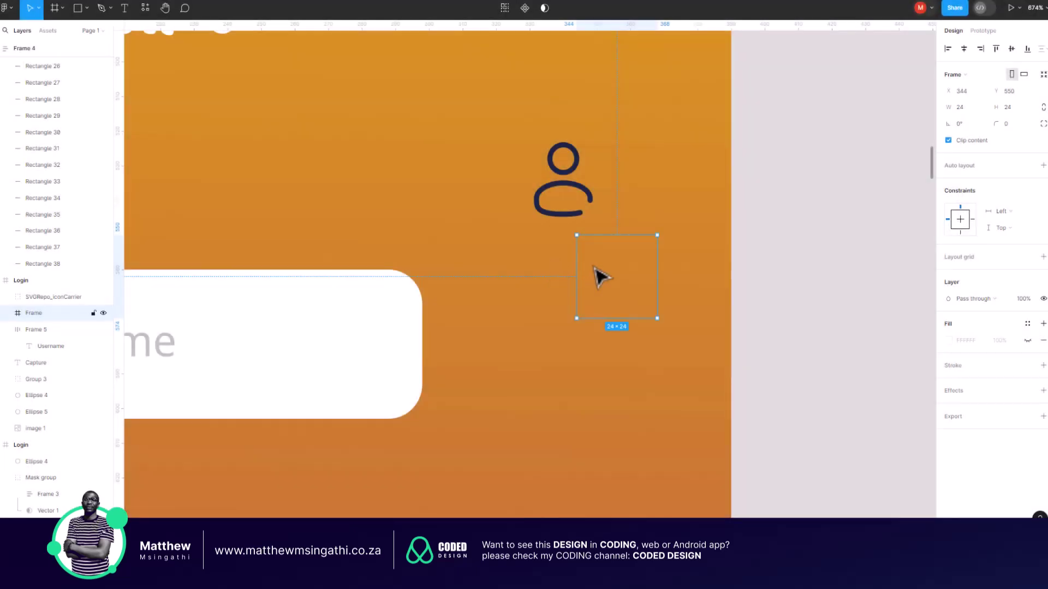
key("Delete")
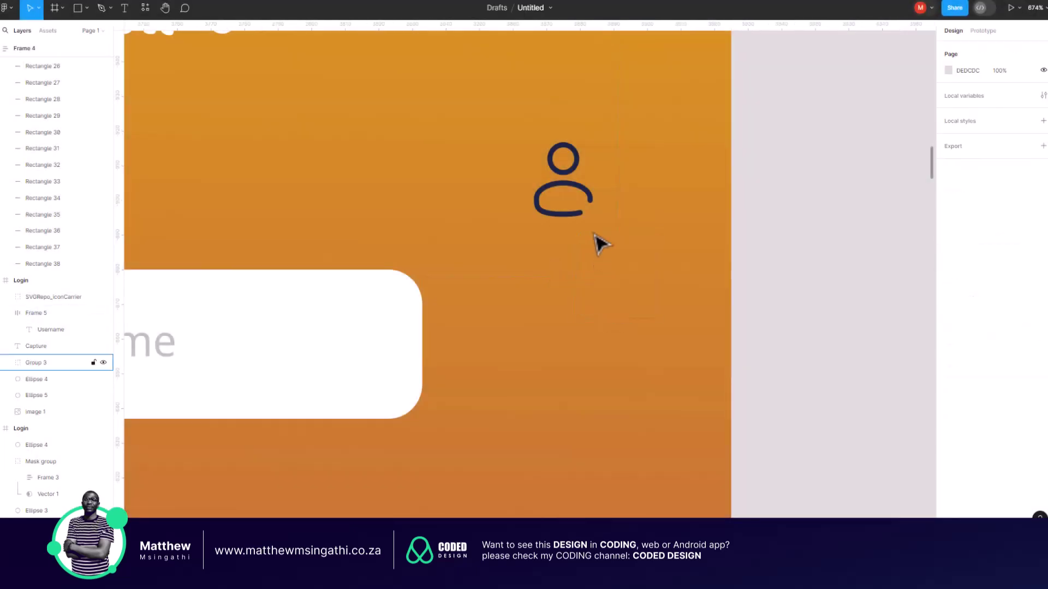
- Move the user icon into the username field's auto layout, in front of the "Username" text
scroll(529, 240, "down", 5)
scroll(529, 240, "left", 3)
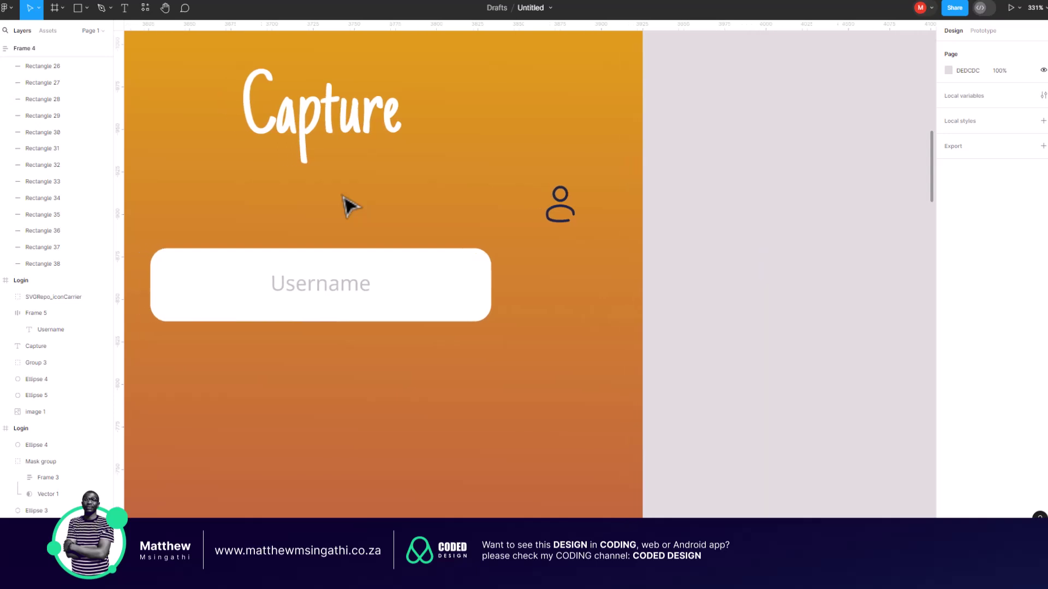
left_click(615, 213)
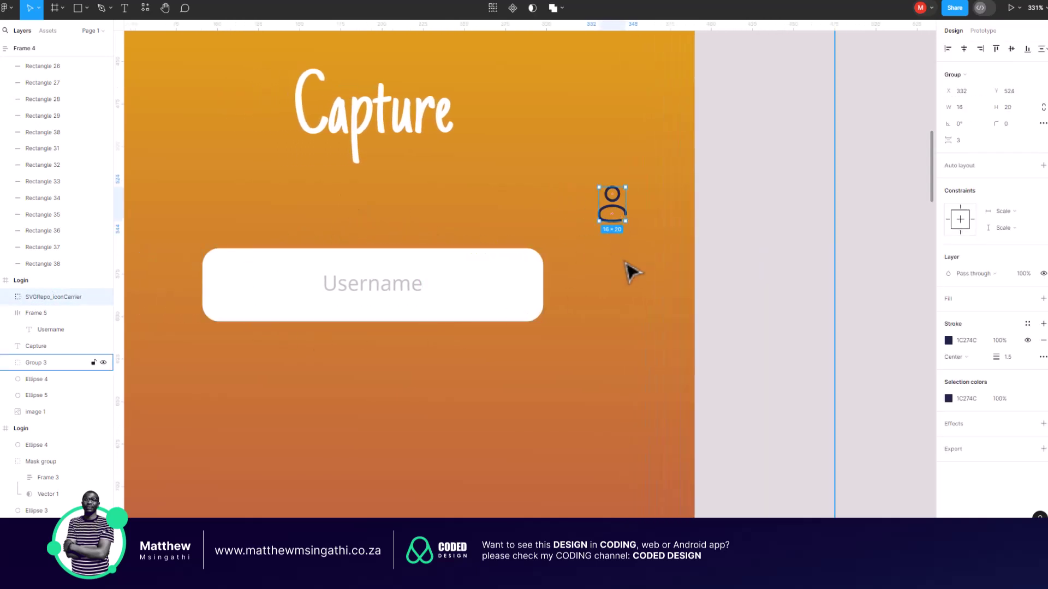
left_click_drag(616, 210, 322, 285)
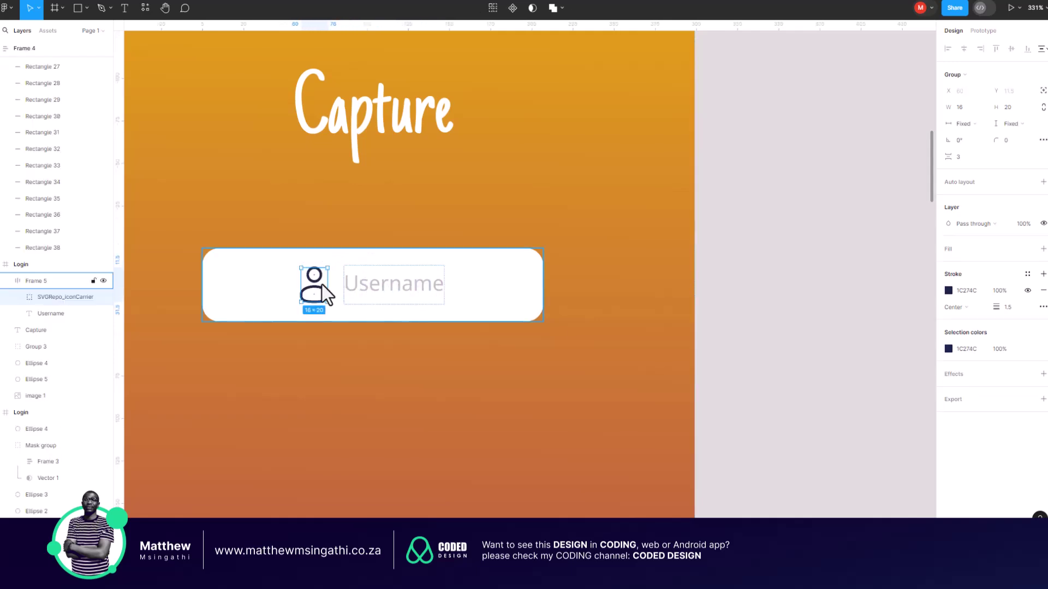
left_click(763, 321)
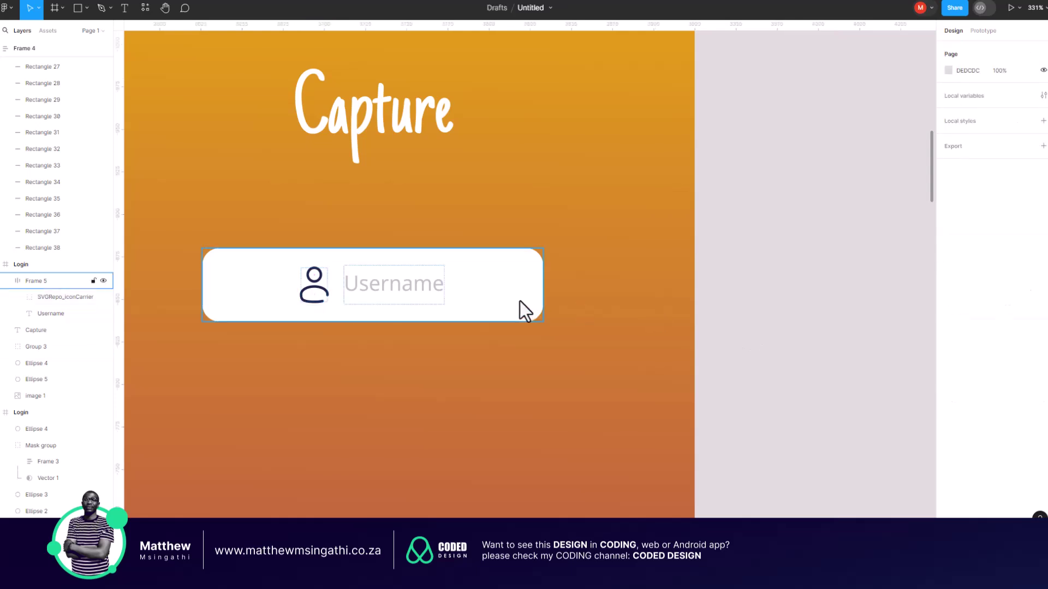
- Recolor the user icon's stroke to dark grey 4F5156
scroll(450, 301, "down", 5)
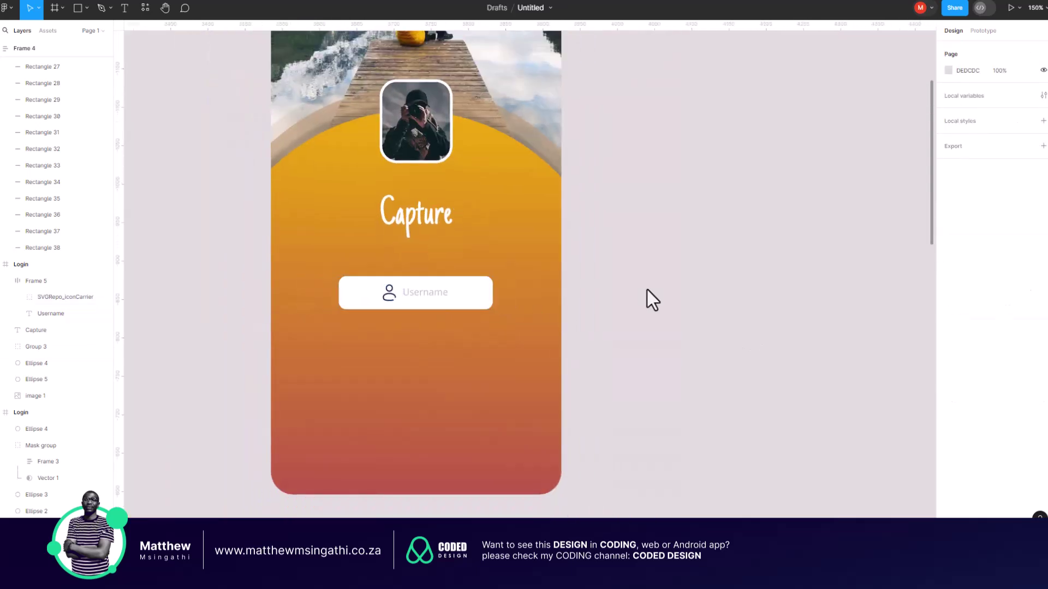
scroll(647, 290, "up", 4)
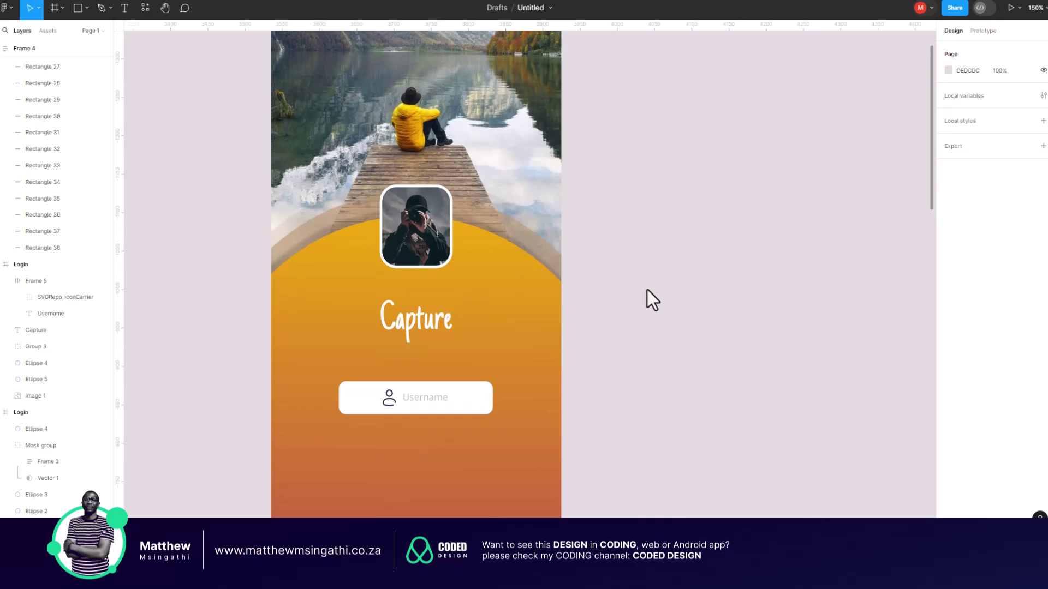
scroll(647, 290, "down", 3)
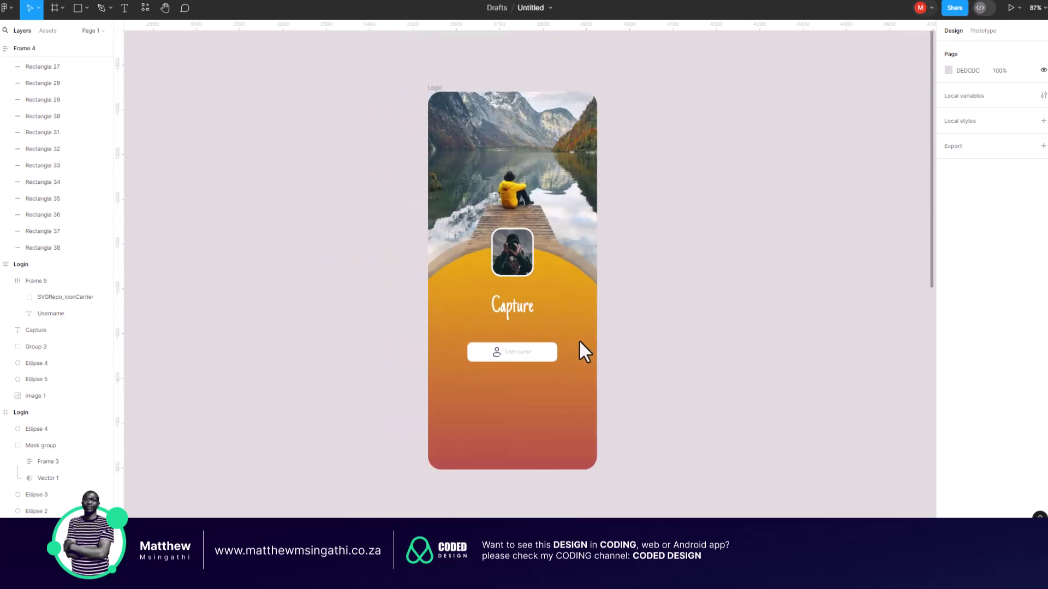
scroll(528, 348, "up", 4)
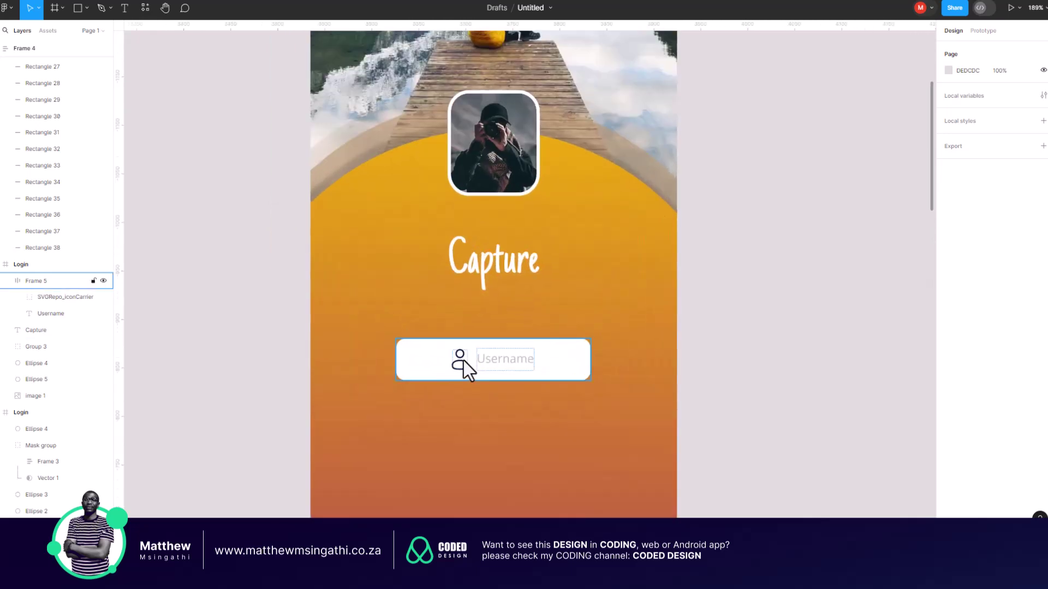
double_click(463, 361)
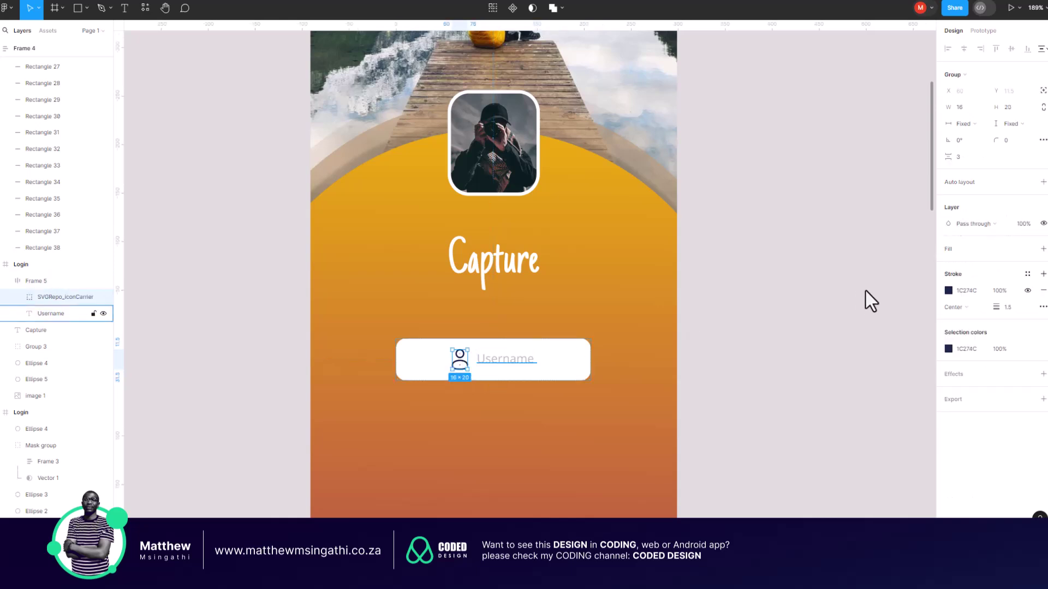
left_click(948, 290)
mouse_move(891, 356)
left_mouse_down()
mouse_move(851, 363)
mouse_move(827, 390)
mouse_move(824, 335)
mouse_move(840, 325)
mouse_move(826, 355)
left_mouse_up()
left_click(742, 323)
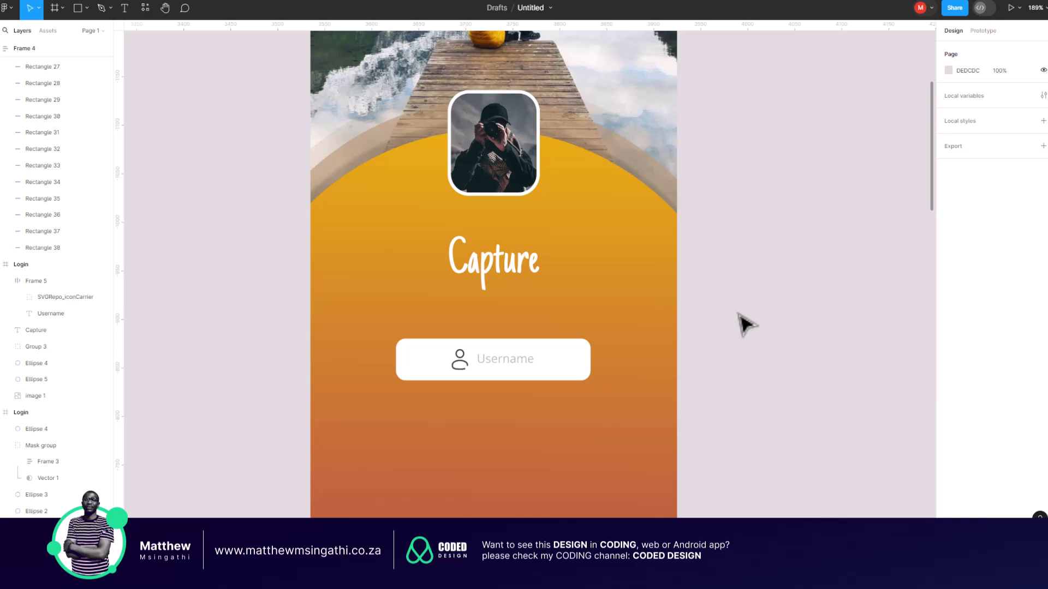
- Copy the user icon's color code and set the "Username" text fill to the same 4F5156
left_click(470, 372)
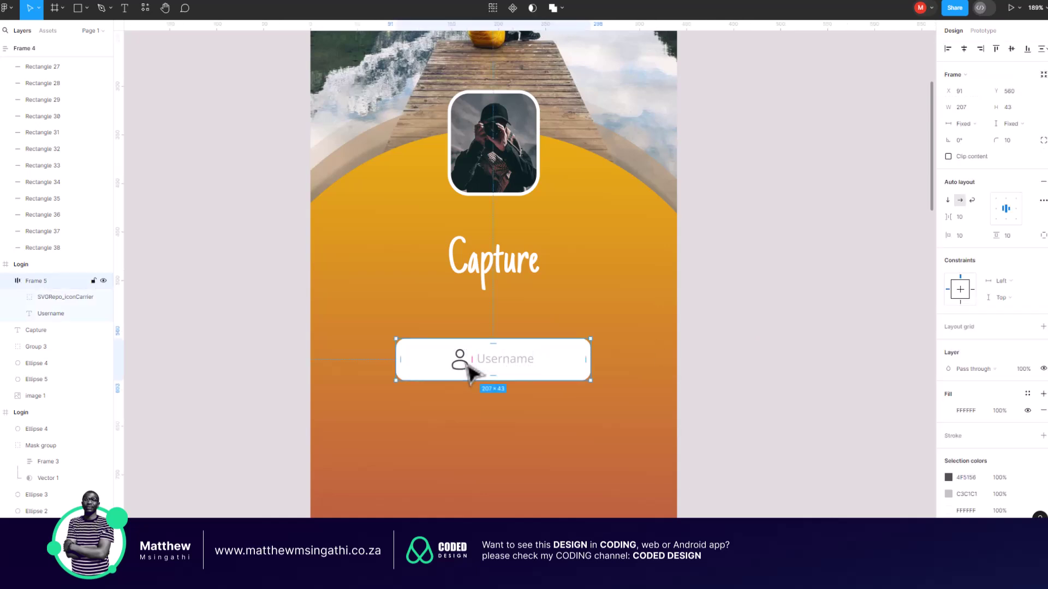
left_click(467, 366)
left_click(948, 352)
left_click(964, 352)
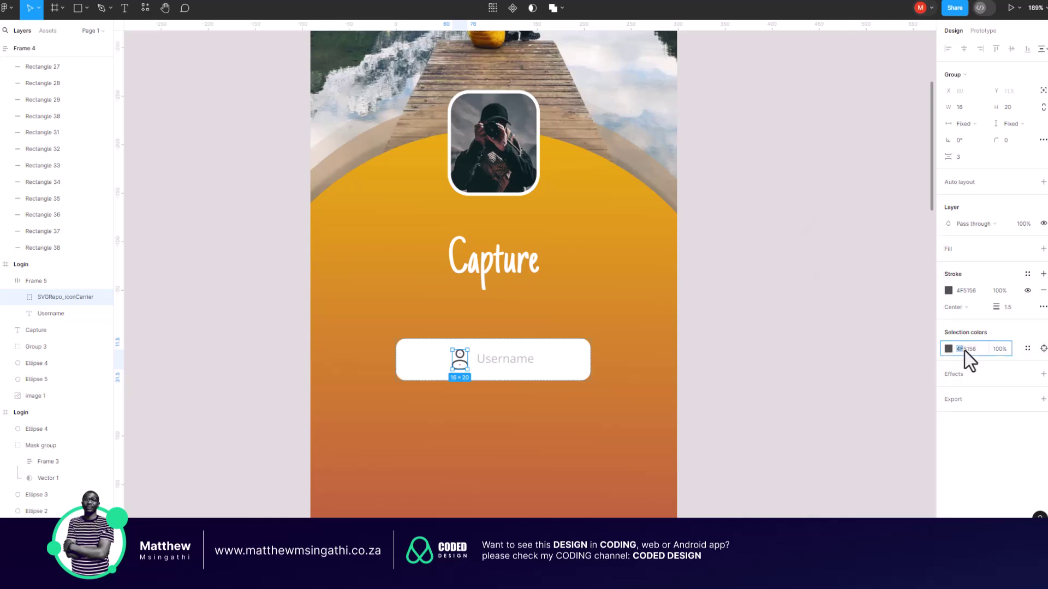
left_click(516, 363)
left_click(968, 320)
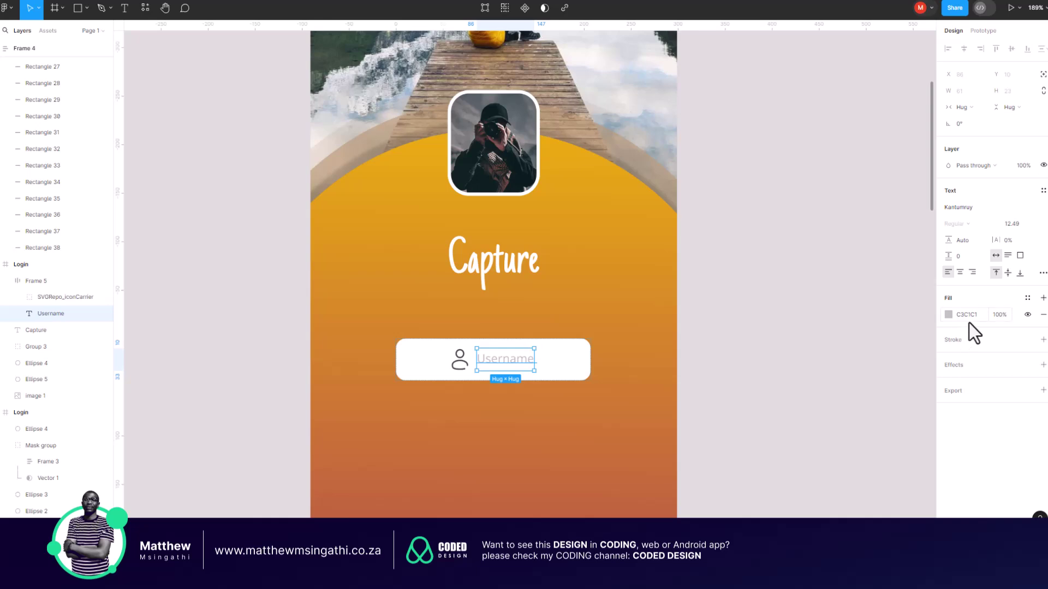
type("4F5156")
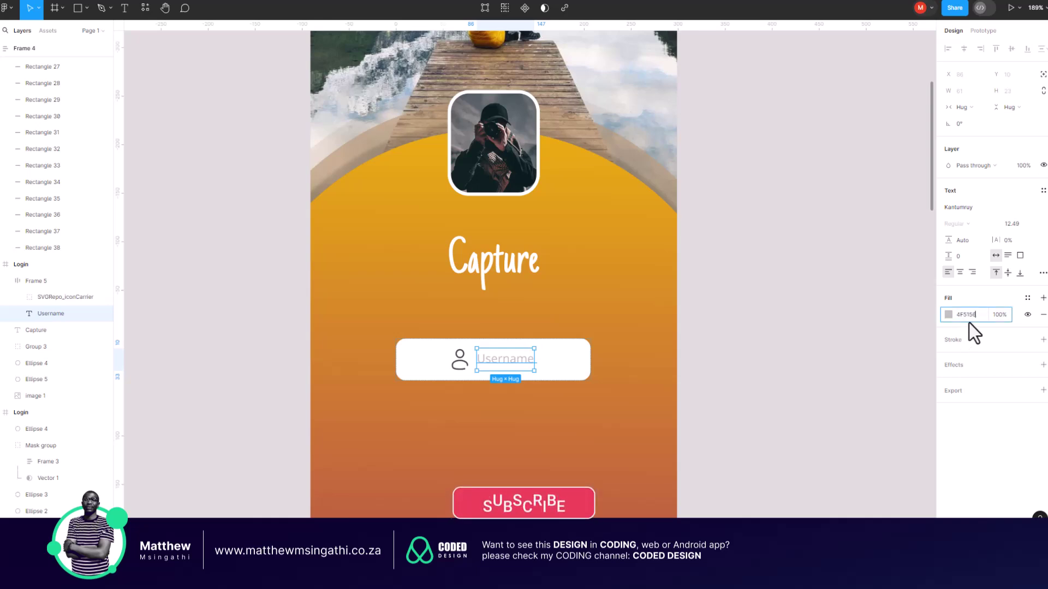
key("Return")
left_click(856, 327)
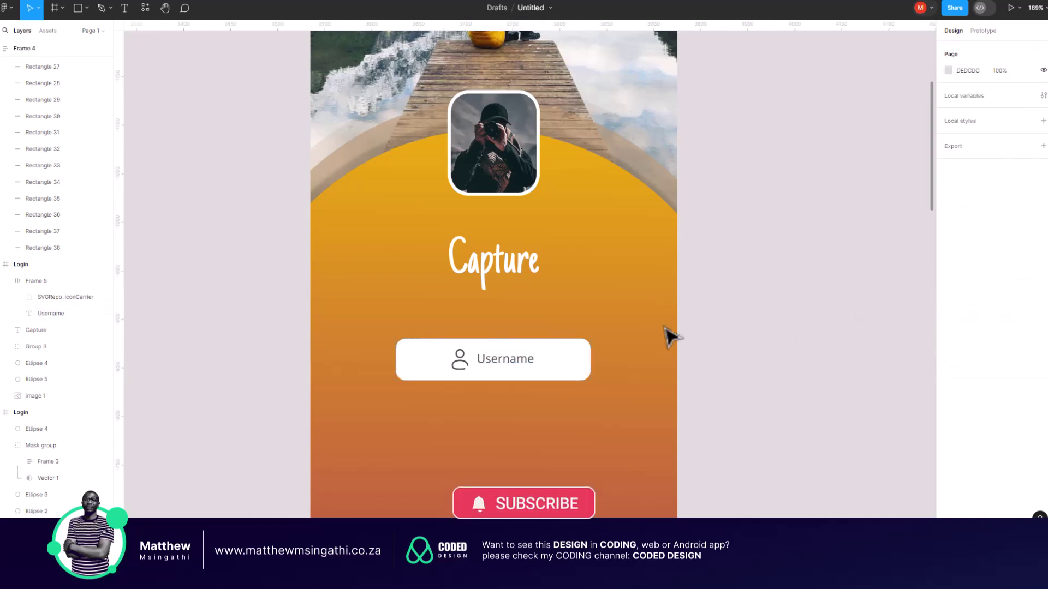
scroll(648, 341, "down", 5)
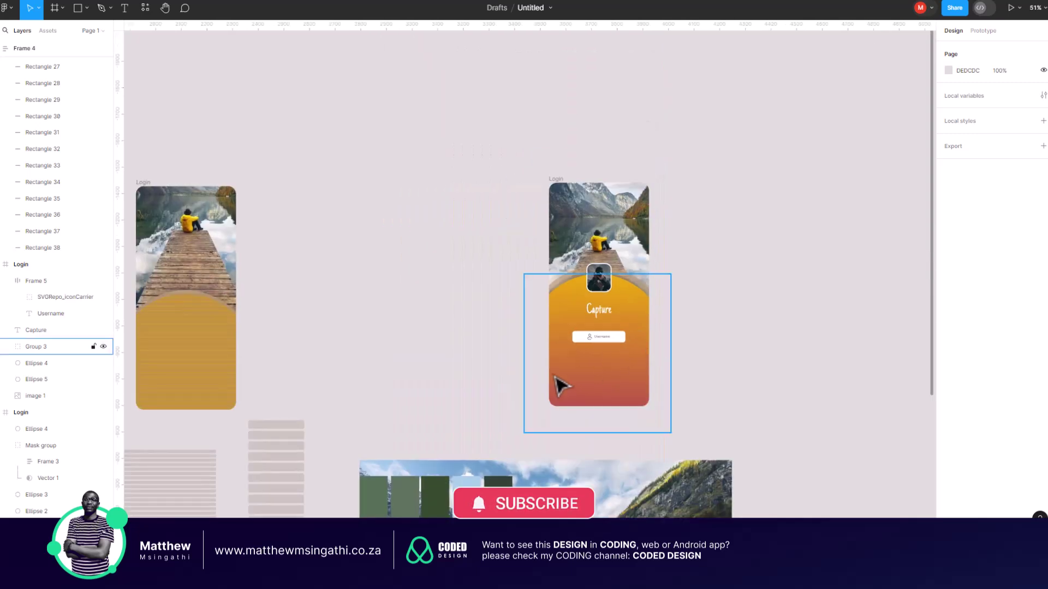
scroll(614, 345, "up", 5)
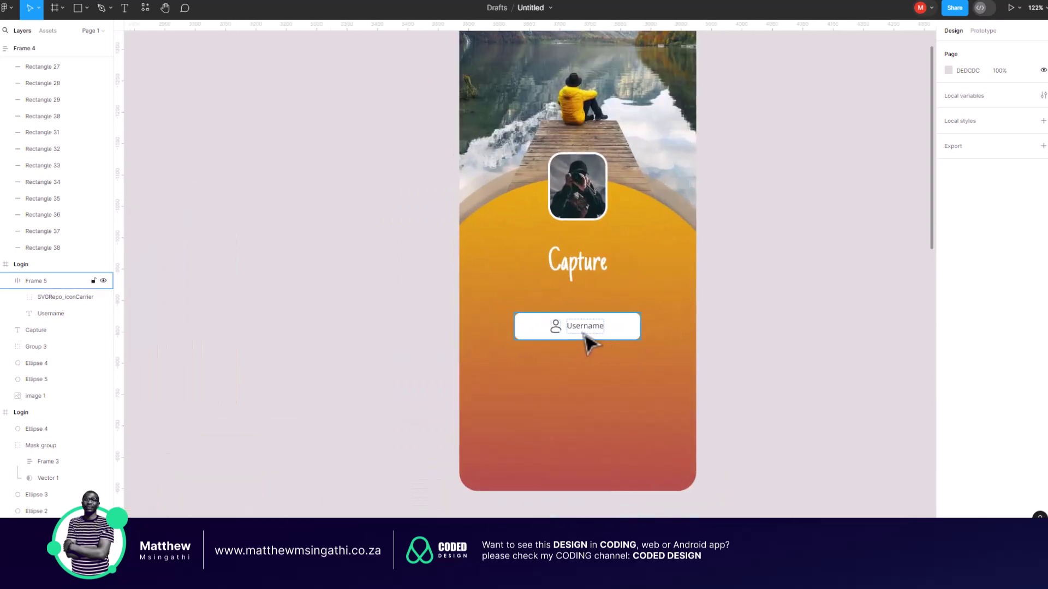
- Undo the last color change on the "Username" text
key("ctrl+z")
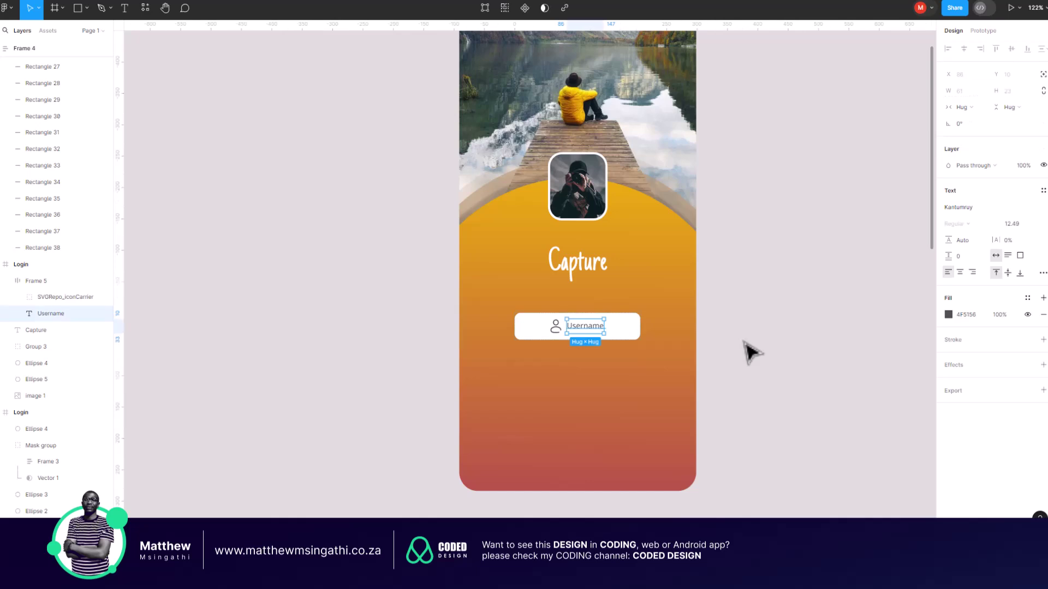
left_click(743, 335)
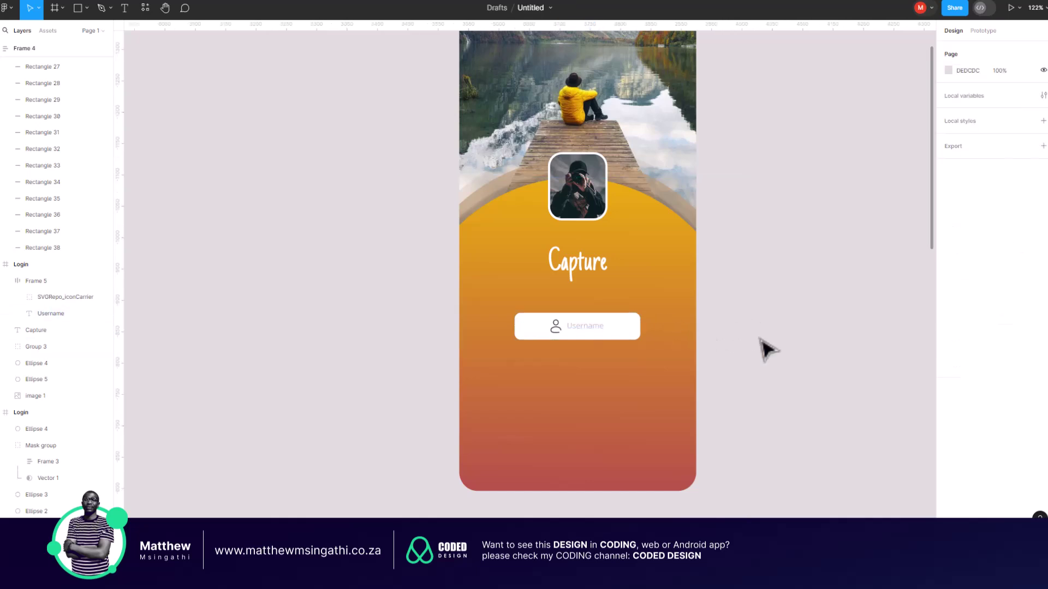
scroll(766, 349, "right", 2)
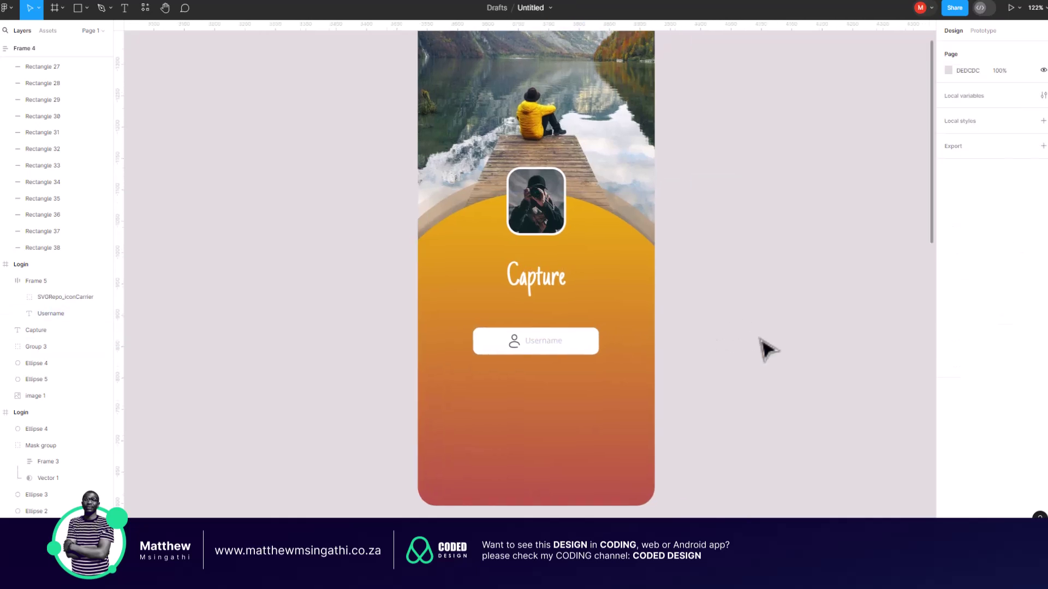
scroll(767, 350, "down", 5)
scroll(735, 320, "right", 3)
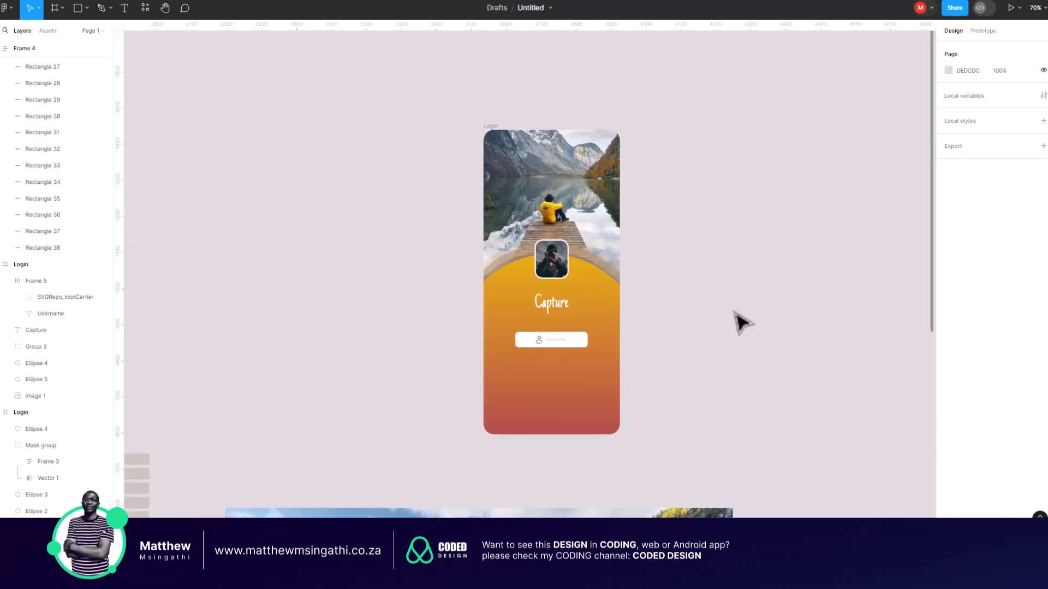
scroll(734, 320, "right", 3)
scroll(734, 320, "down", 1)
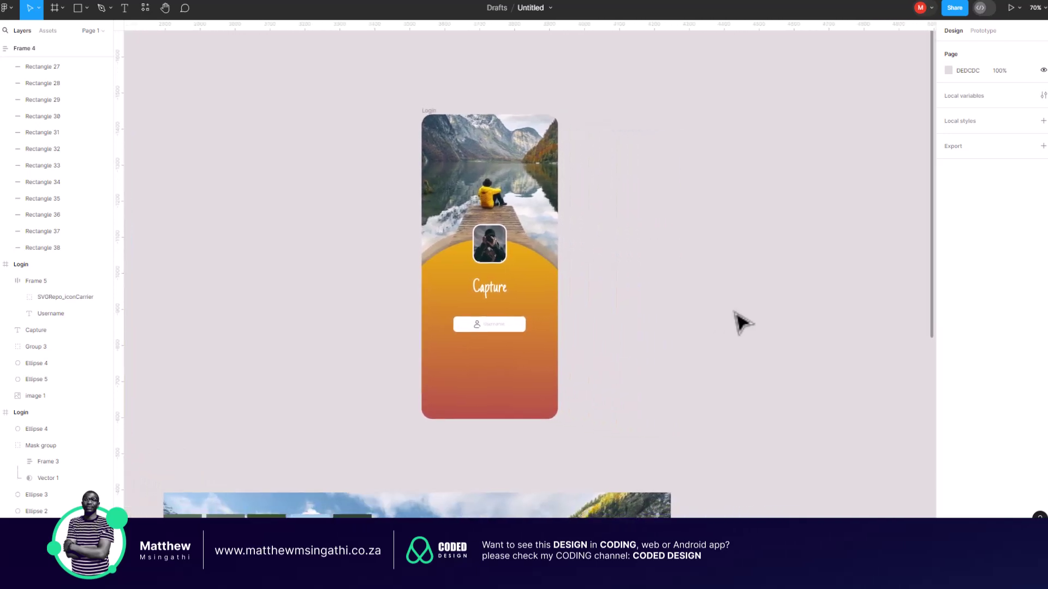
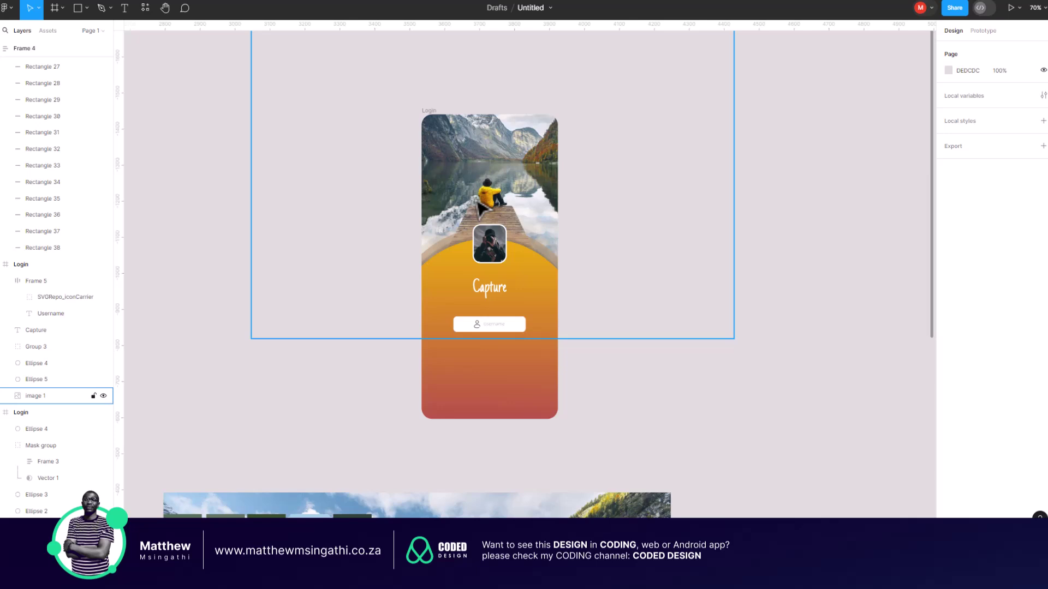
- Set the username field's auto layout gap to Auto, and reduce the spacing between the icon and the text to 45
scroll(480, 207, "down", 5)
scroll(480, 207, "left", 2)
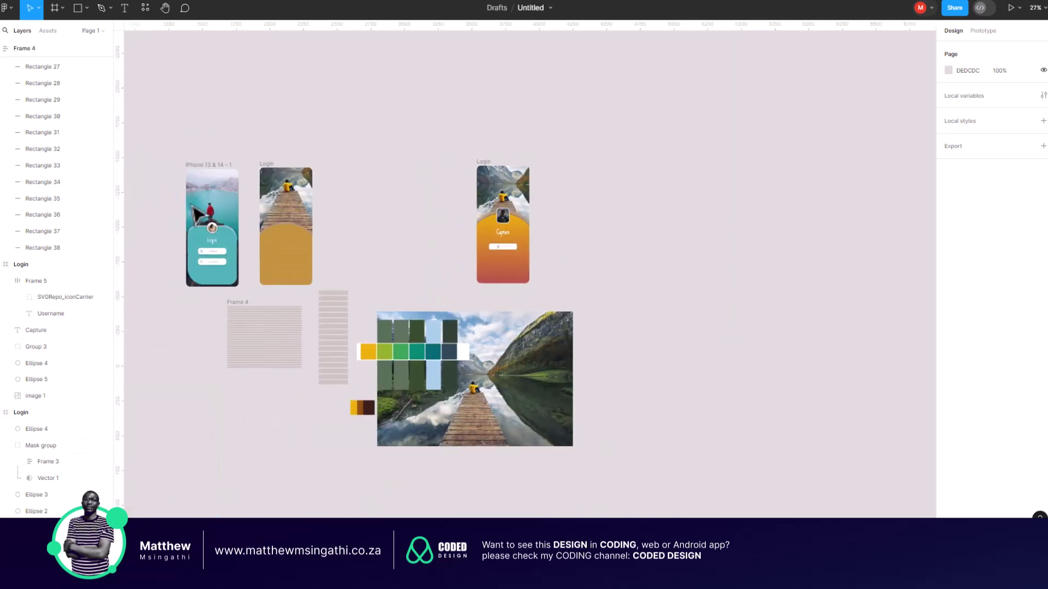
scroll(216, 198, "up", 3)
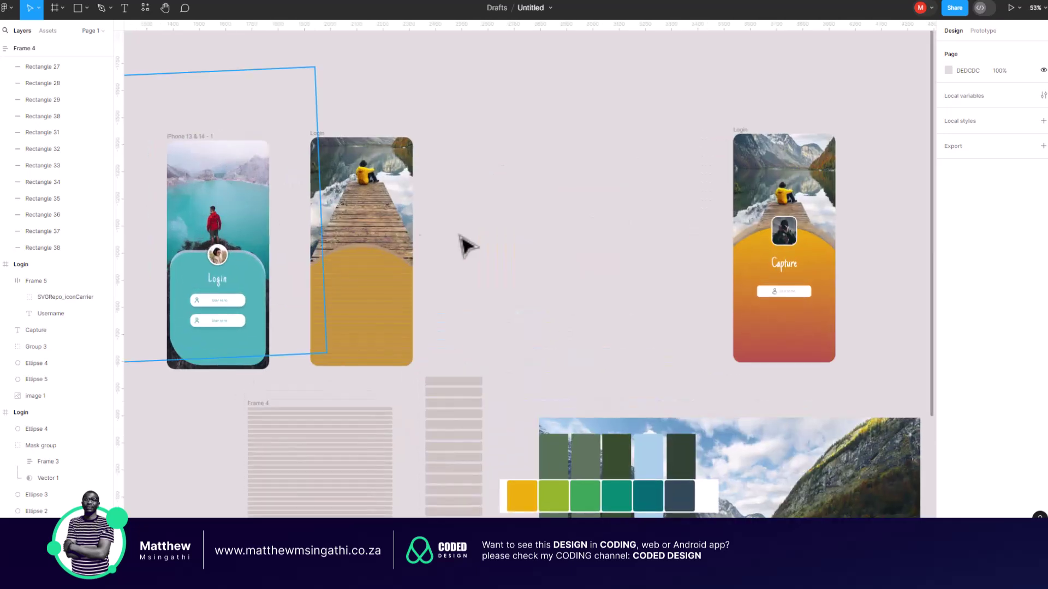
scroll(570, 257, "right", 5)
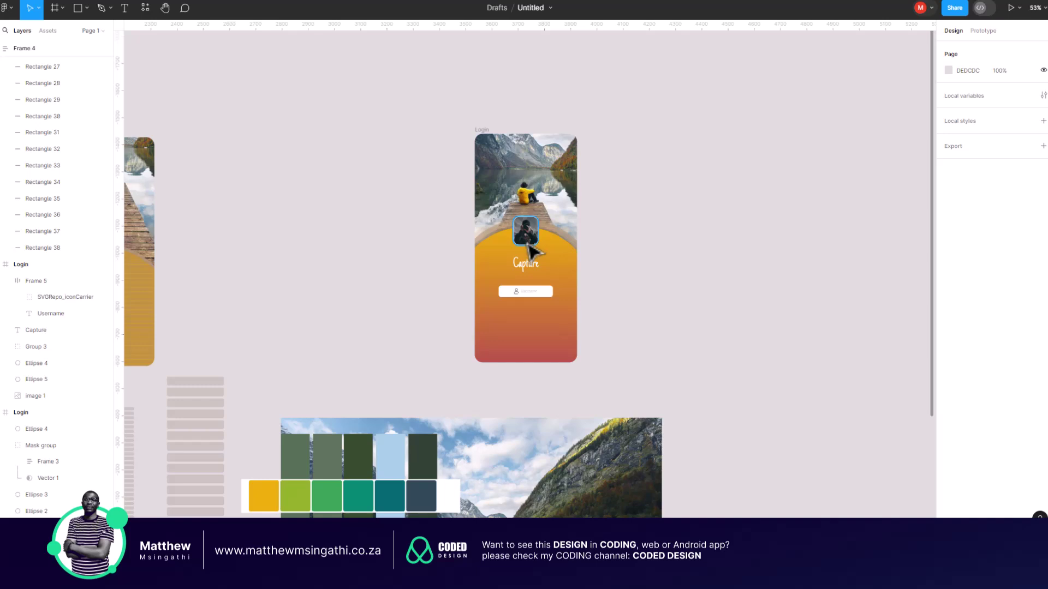
scroll(524, 240, "up", 5)
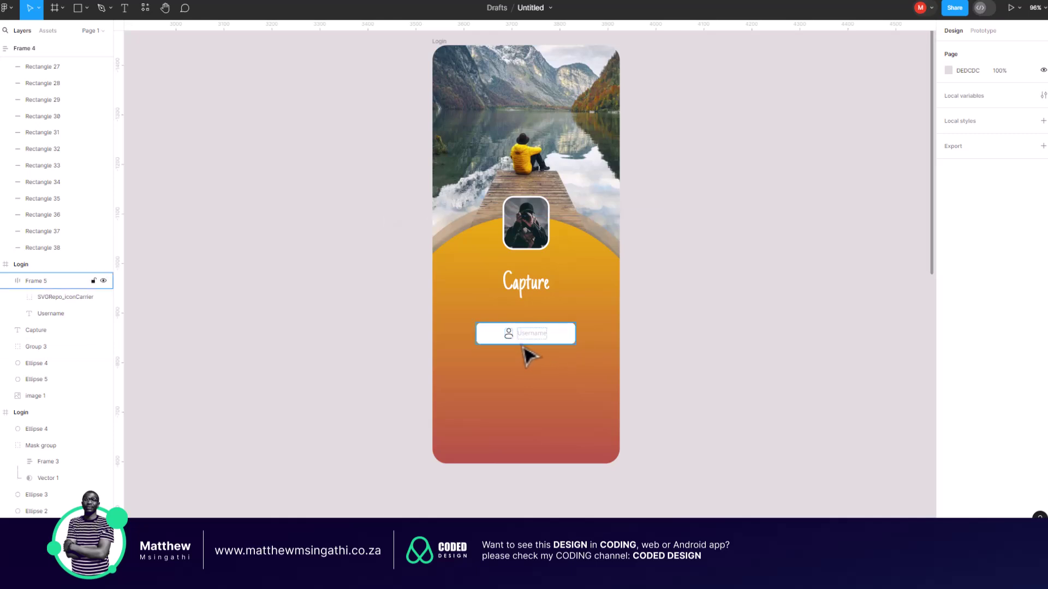
scroll(526, 352, "up", 5)
scroll(527, 356, "up", 1)
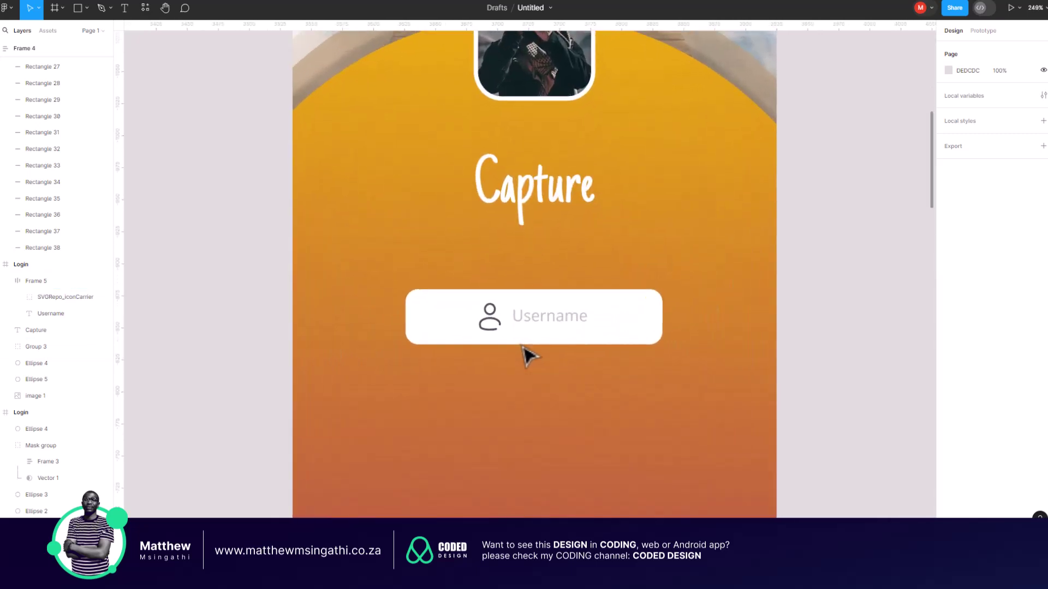
left_click(497, 326)
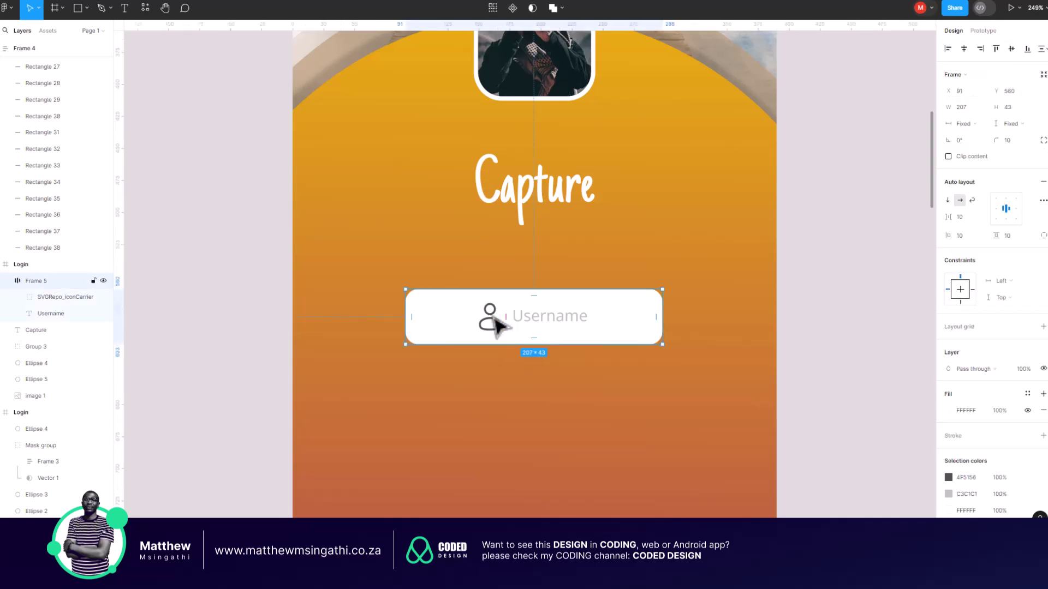
mouse_move(507, 318)
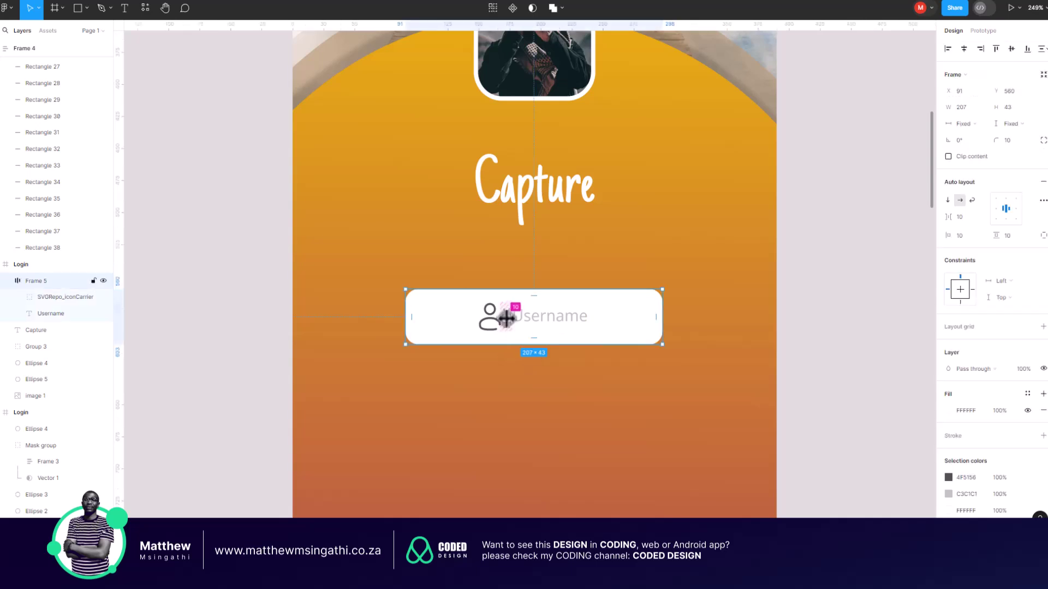
left_click(506, 318)
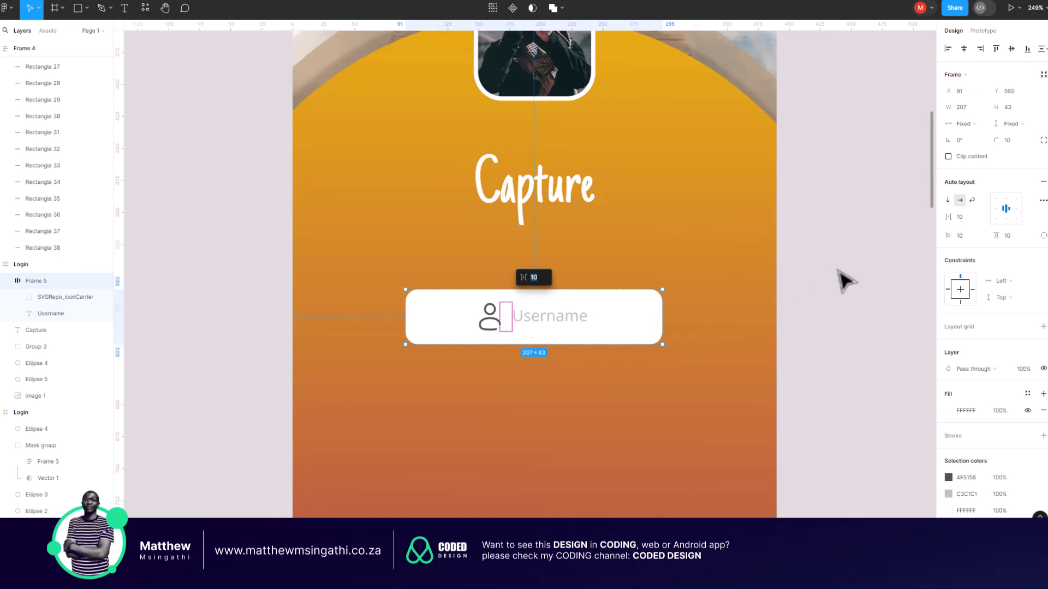
left_click(981, 216)
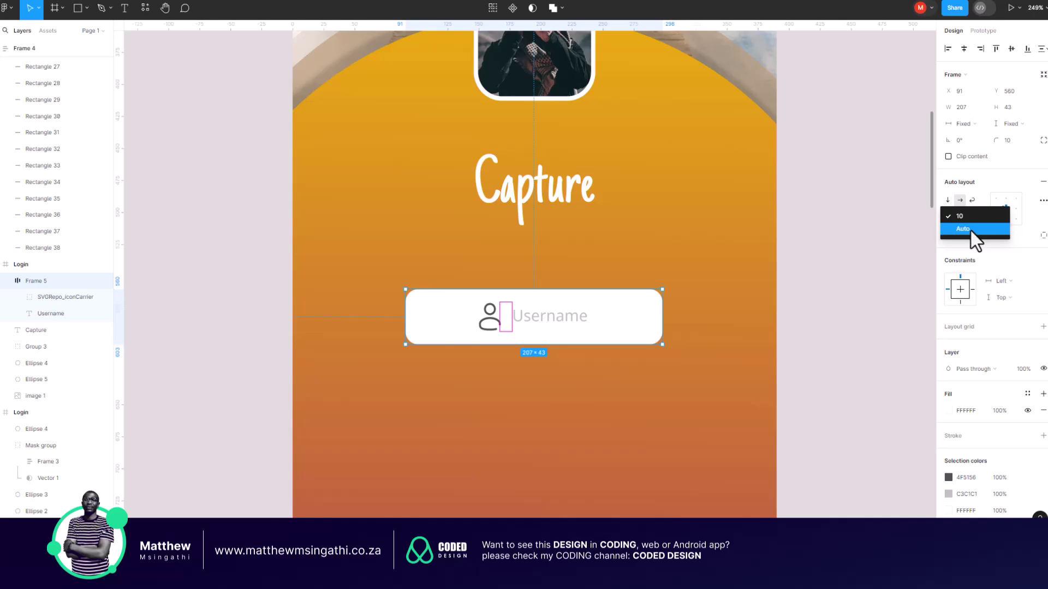
left_click(970, 230)
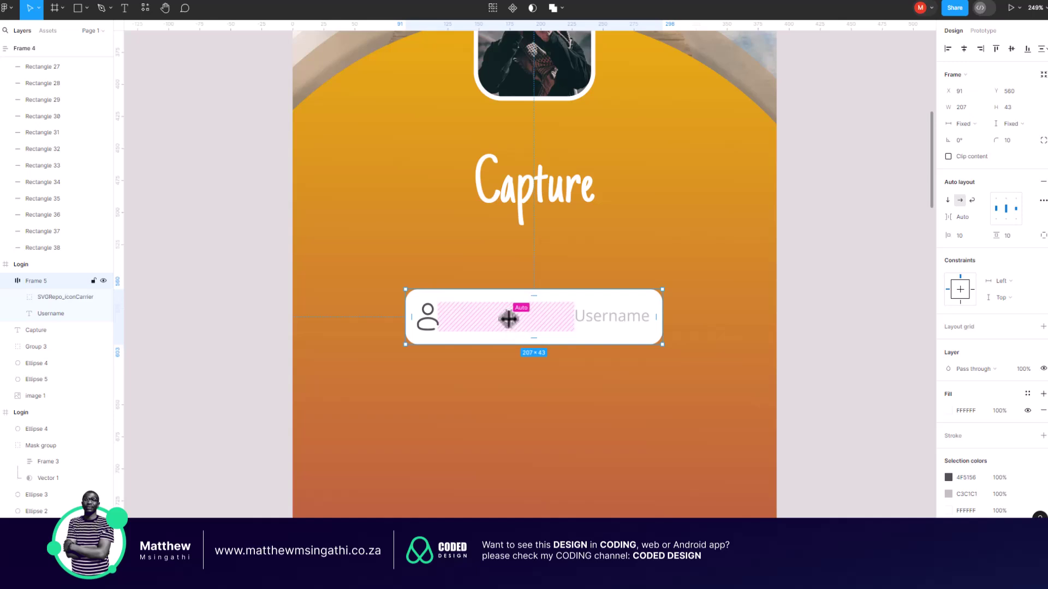
left_click_drag(508, 319, 467, 319)
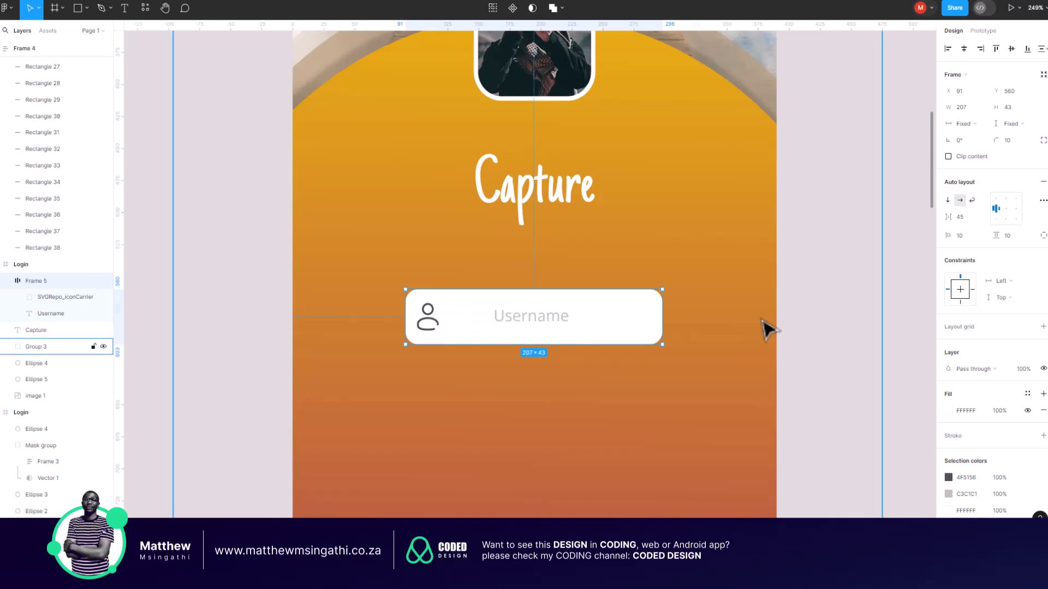
left_click(815, 310)
- Narrow the username field to a width of 180, keeping its height and its icon-to-text spacing
scroll(510, 344, "down", 5)
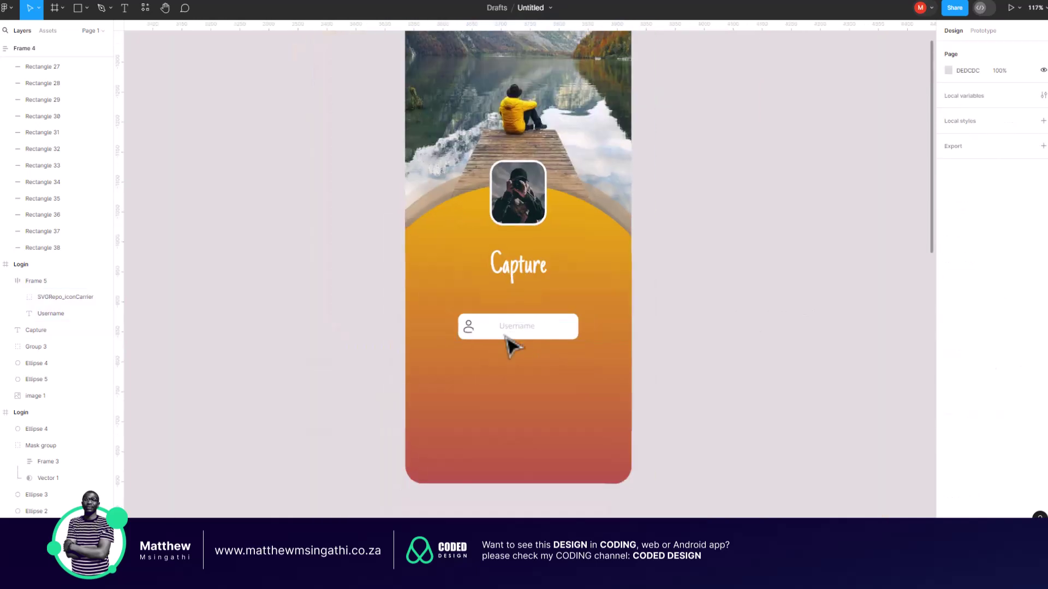
scroll(519, 360, "up", 3)
left_click(542, 308)
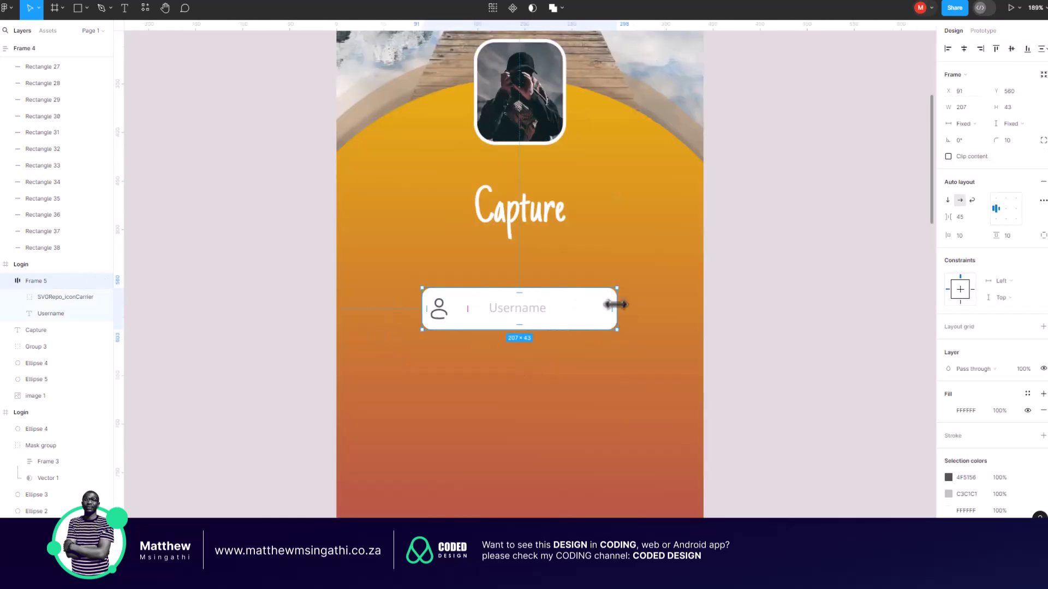
left_click_drag(615, 309, 584, 309)
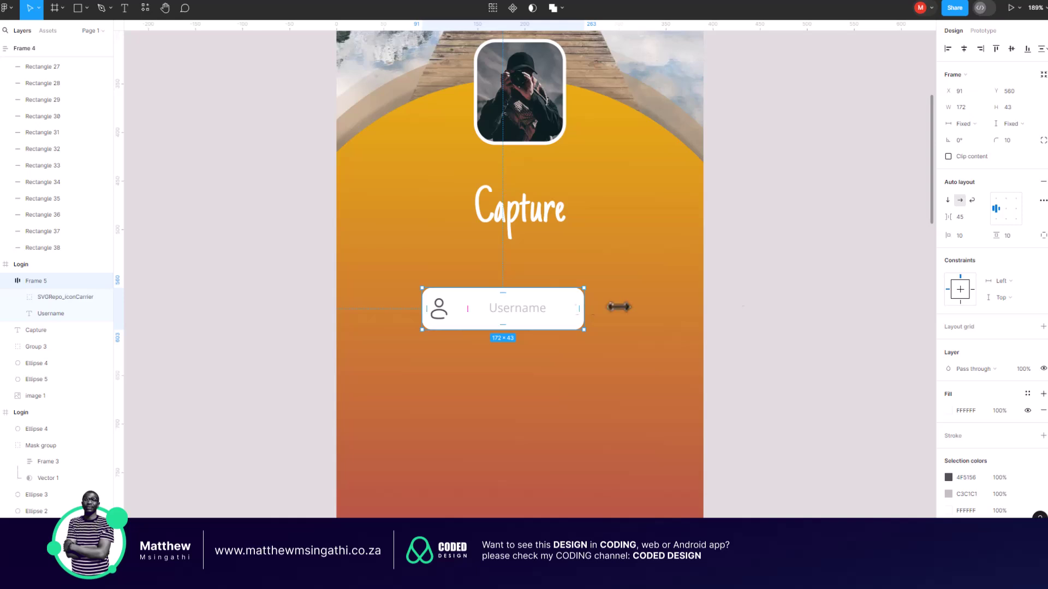
left_click(797, 298)
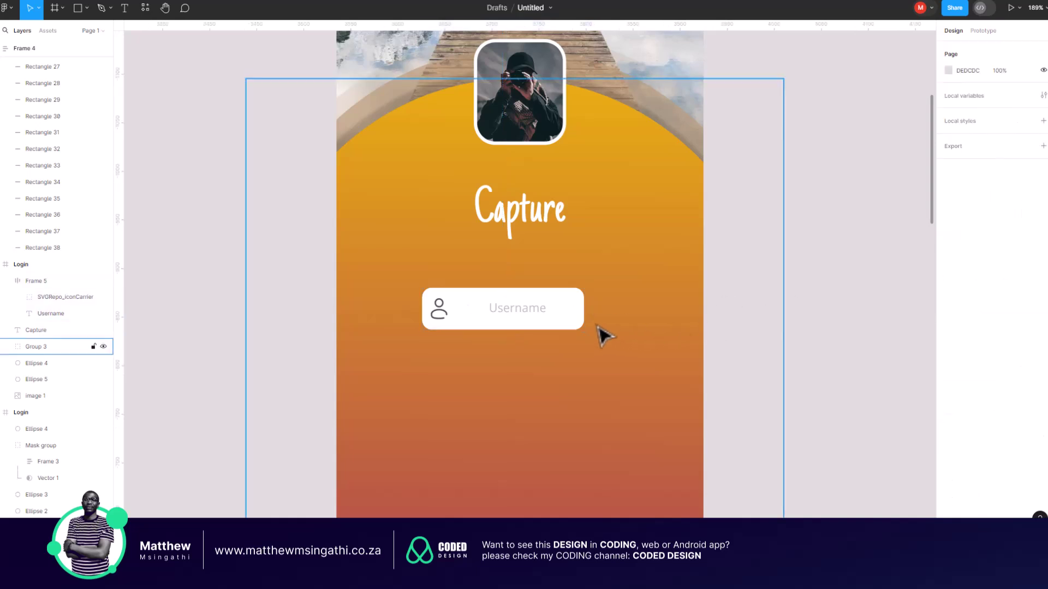
left_click(582, 315)
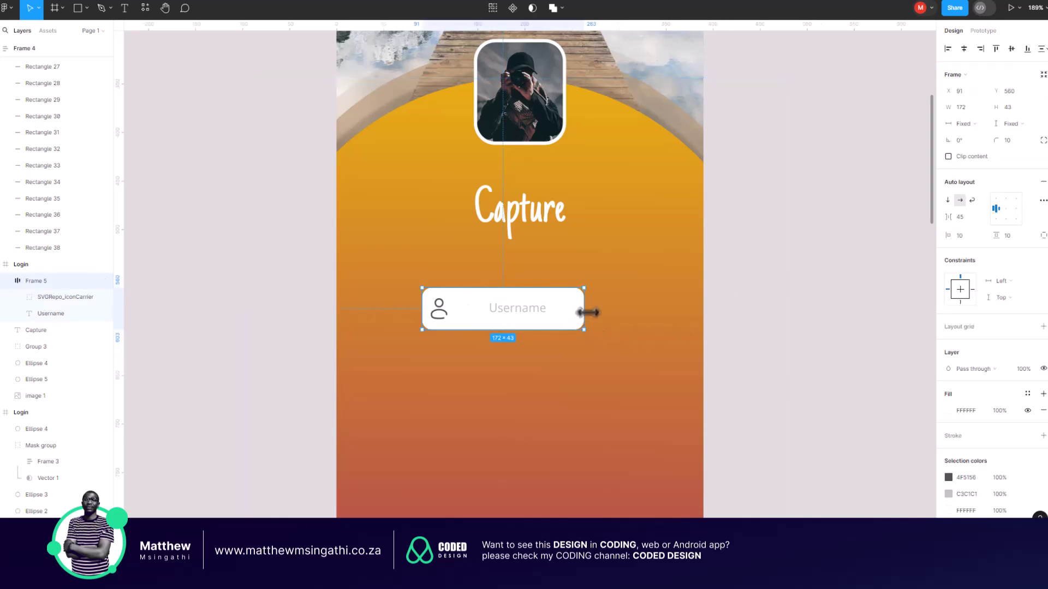
left_click_drag(592, 312, 592, 309)
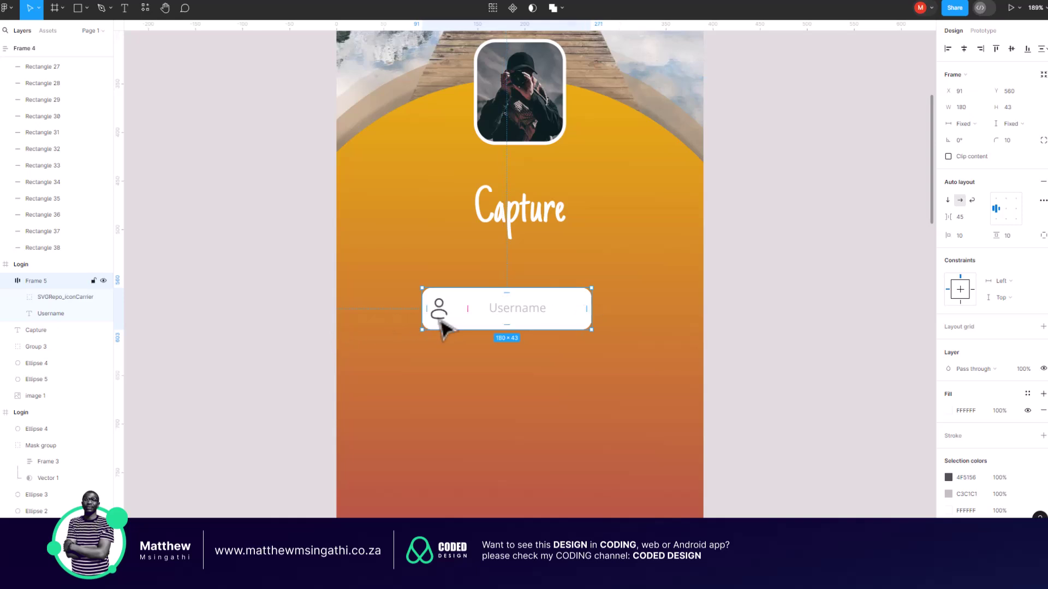
- Scale the user icon in the username field down proportionally to about 13.2 × 16.5
scroll(443, 322, "up", 5, "ctrl")
scroll(444, 325, "up", 3)
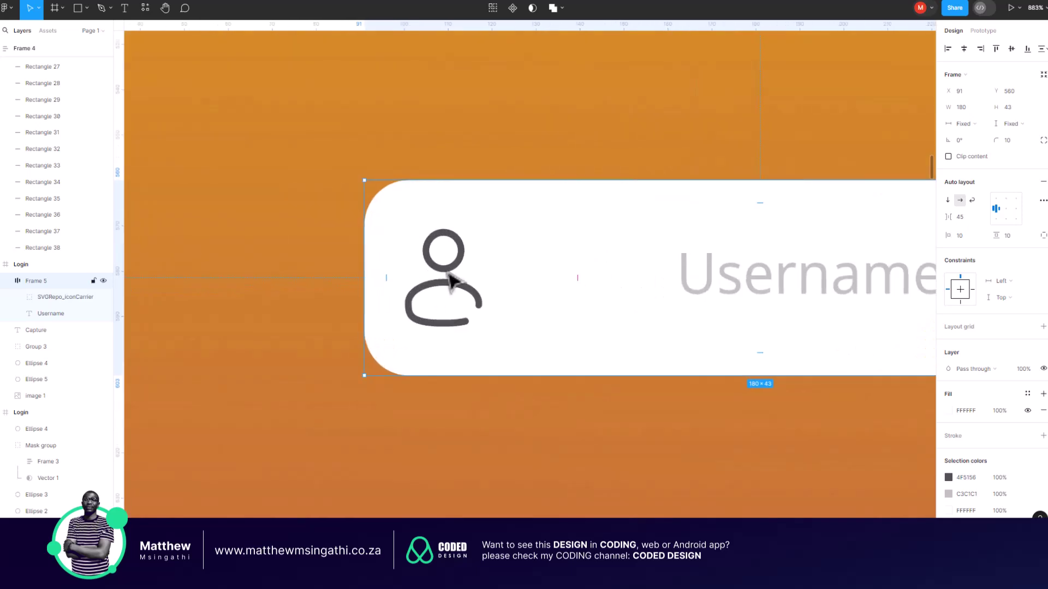
left_click(442, 294)
key("k")
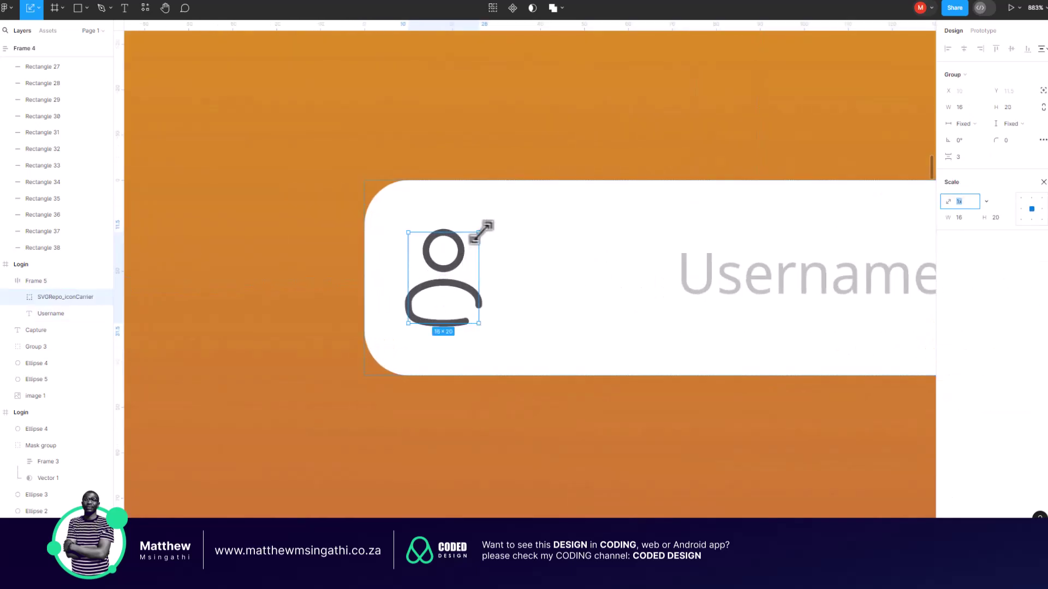
left_click_drag(480, 230, 465, 244)
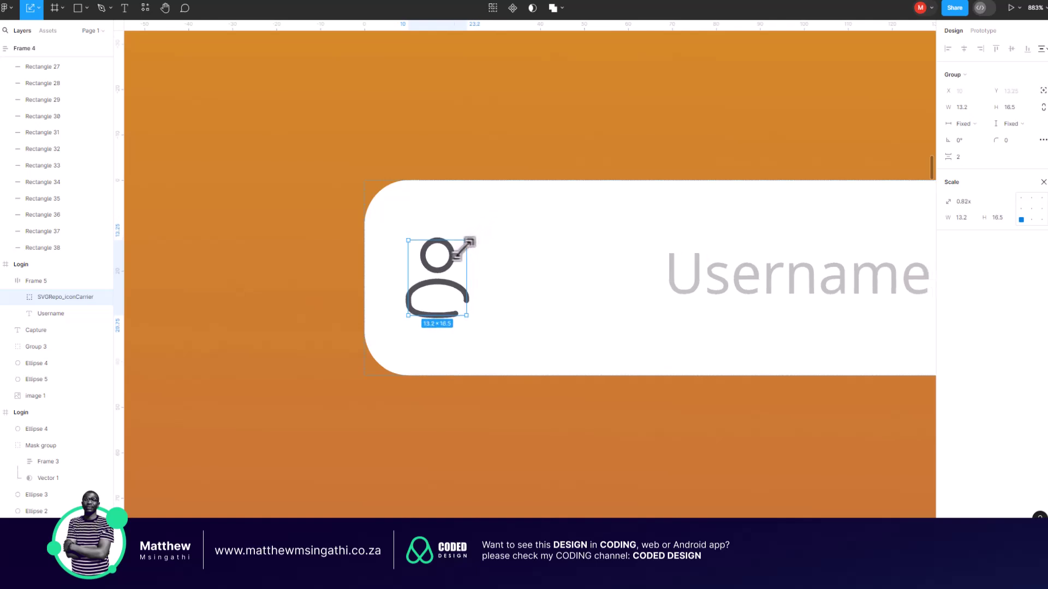
scroll(469, 242, "down", 5)
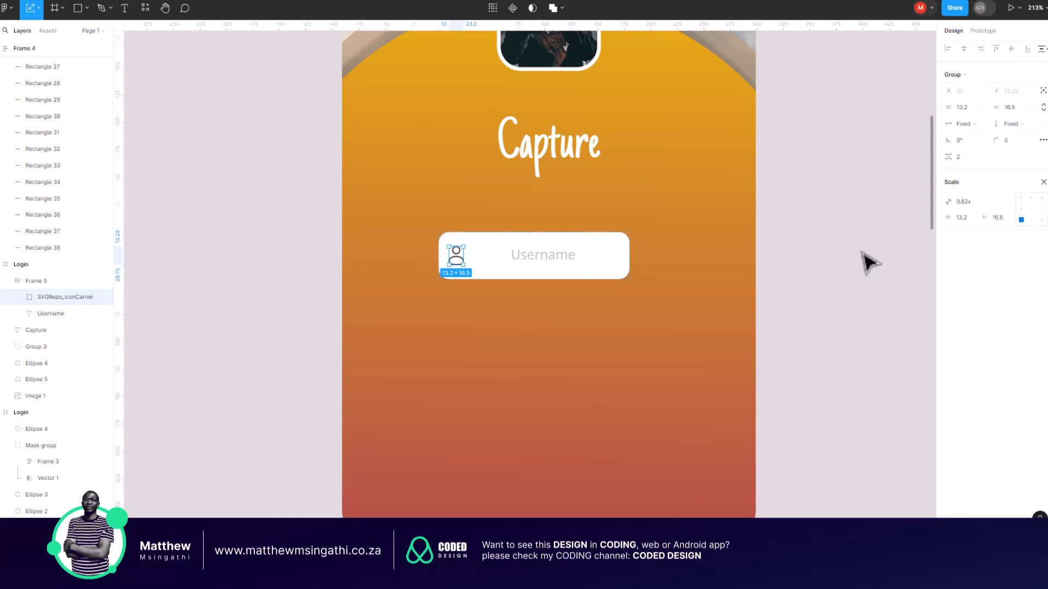
left_click(791, 278)
scroll(669, 300, "down", 3)
scroll(690, 282, "up", 2)
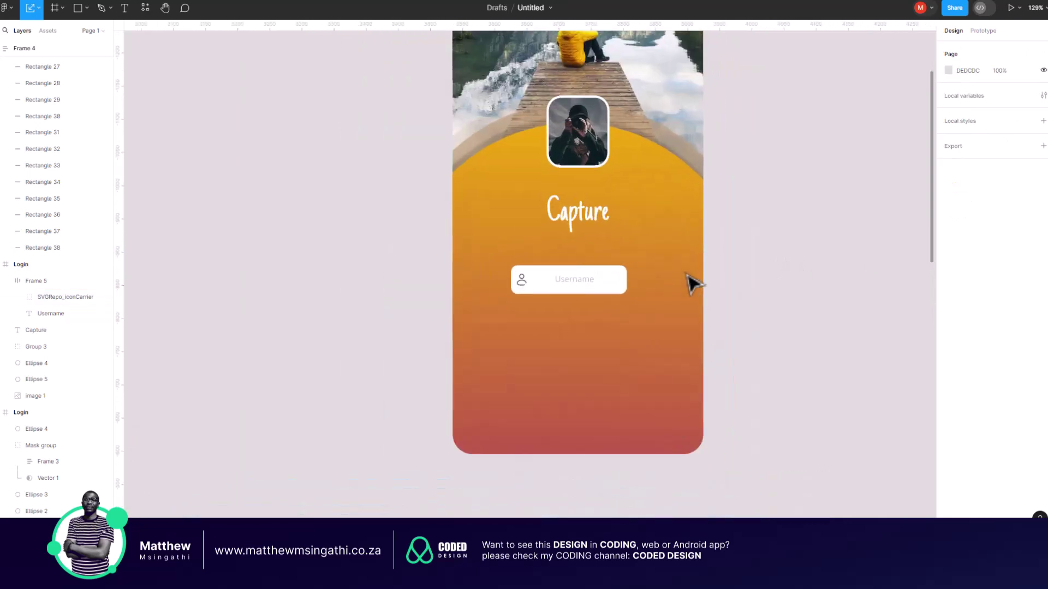
- Increase the username field's horizontal auto layout padding to 13.8
scroll(564, 294, "up", 3)
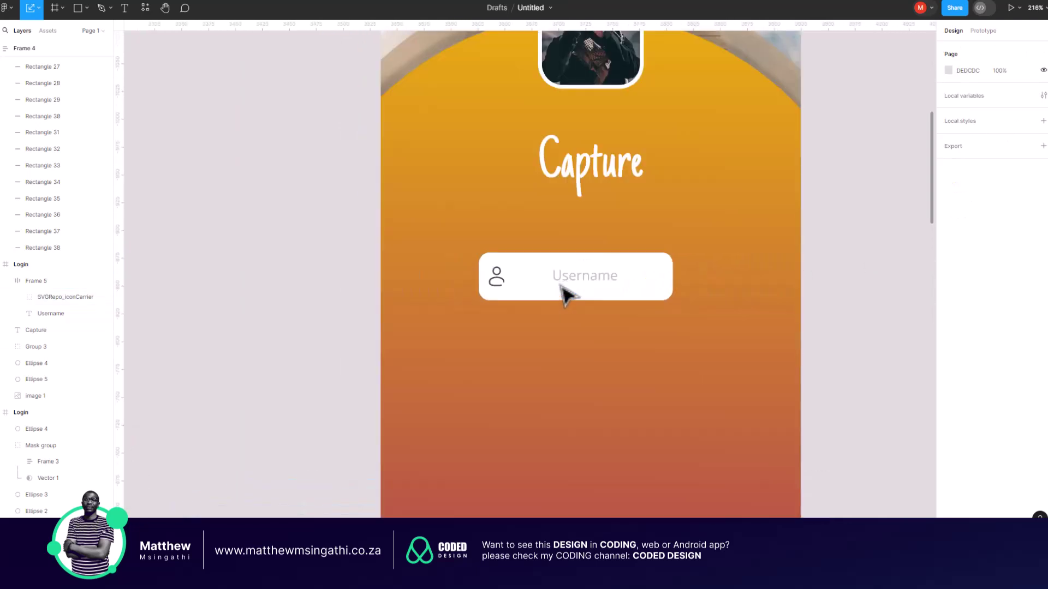
left_click(651, 275)
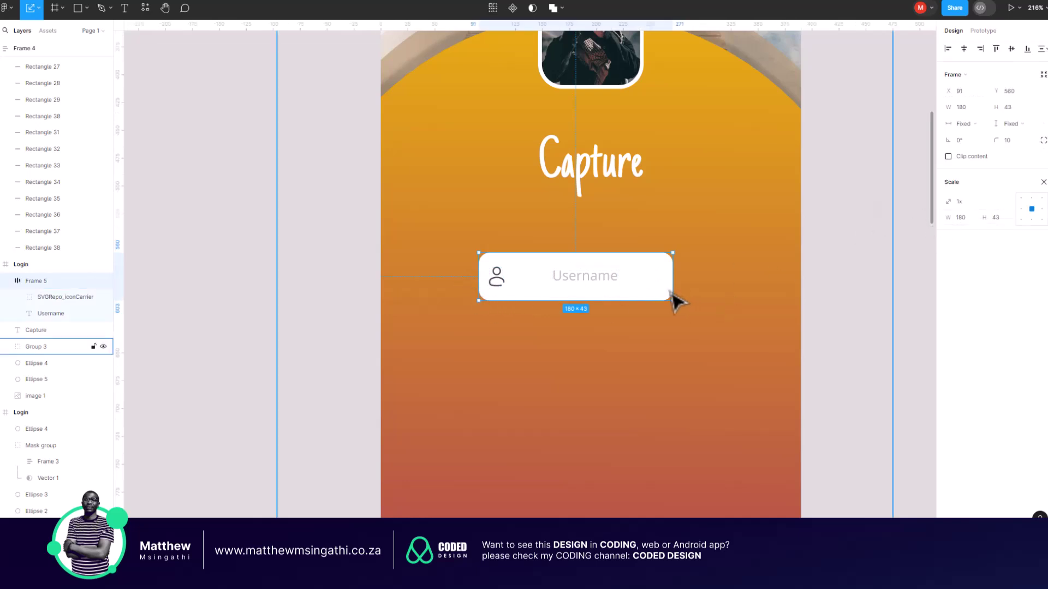
key("v")
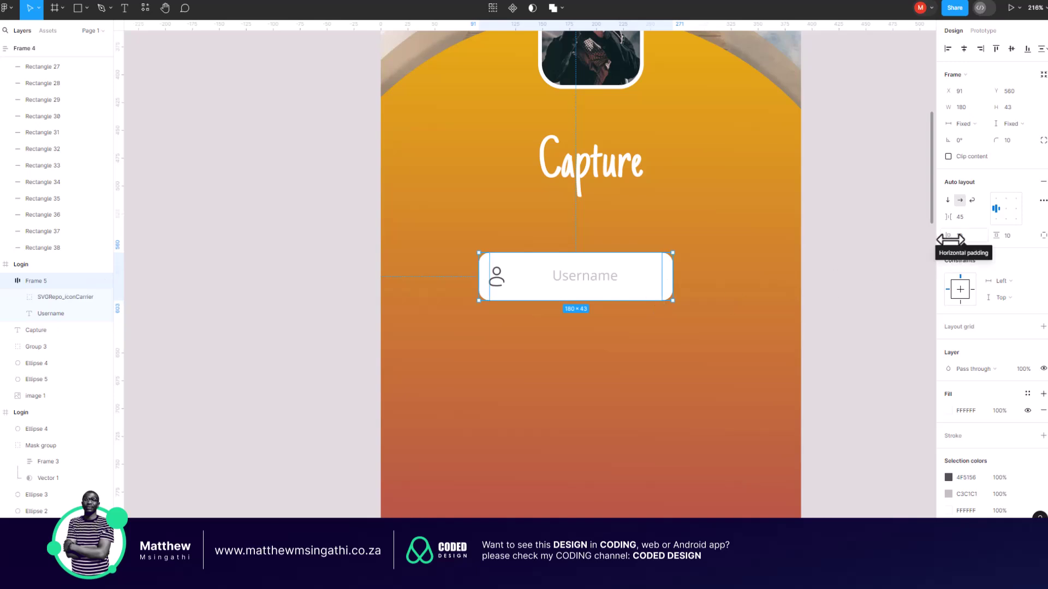
left_click(950, 240)
left_click_drag(950, 240, 986, 233)
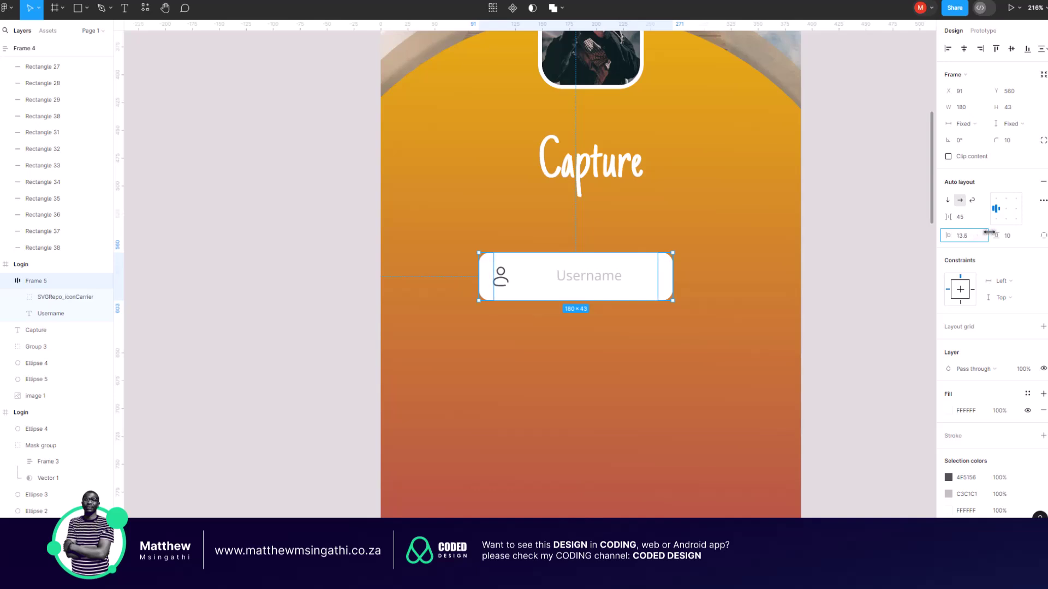
left_click(882, 245)
- Center the username field horizontally on the Login screen
scroll(763, 267, "down", 3)
scroll(764, 267, "down", 3)
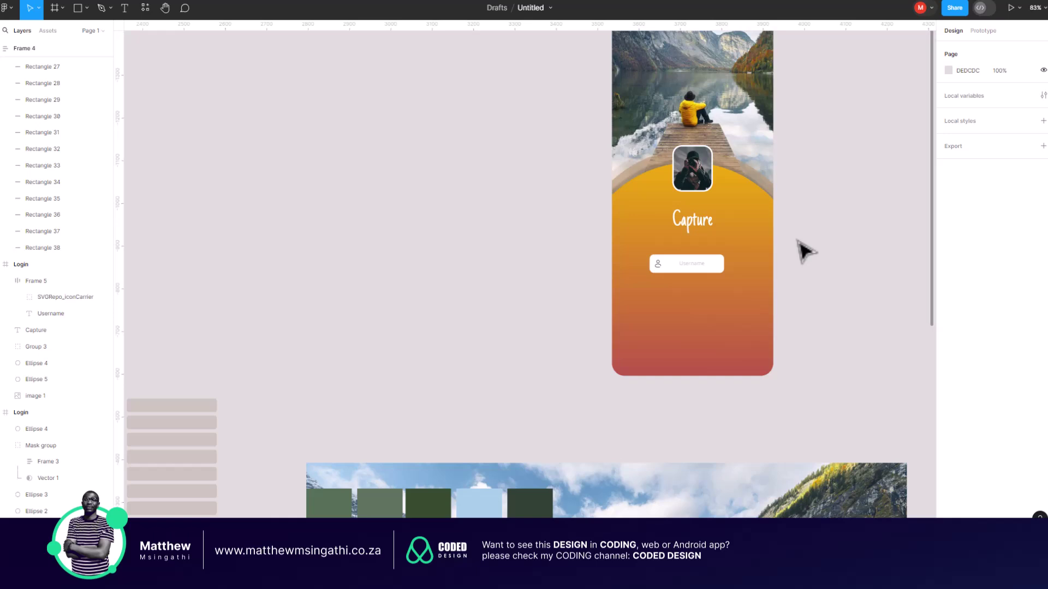
scroll(761, 261, "right", 3)
scroll(631, 246, "up", 5)
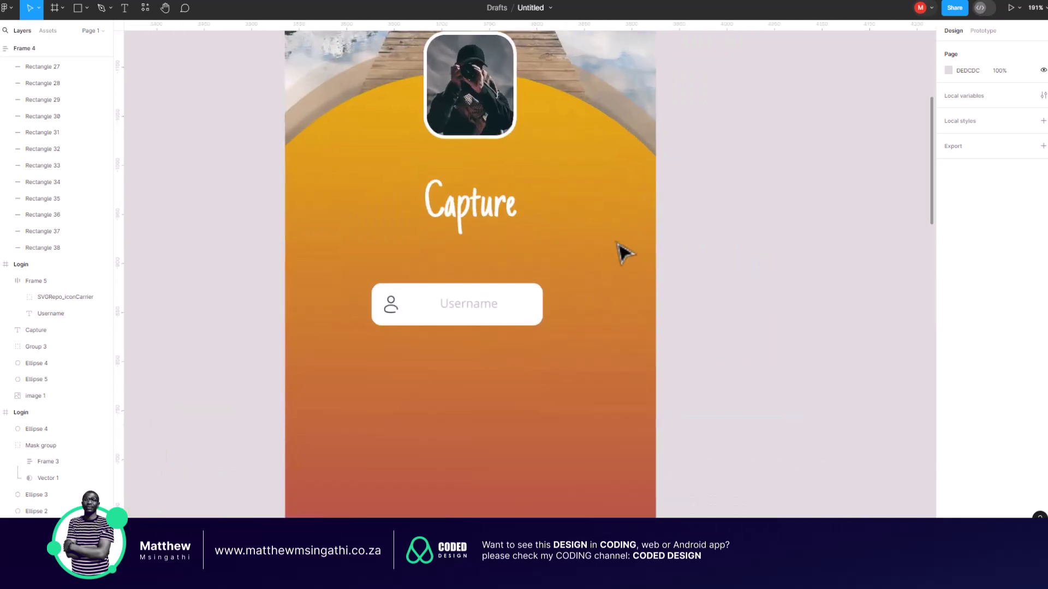
left_click(484, 295)
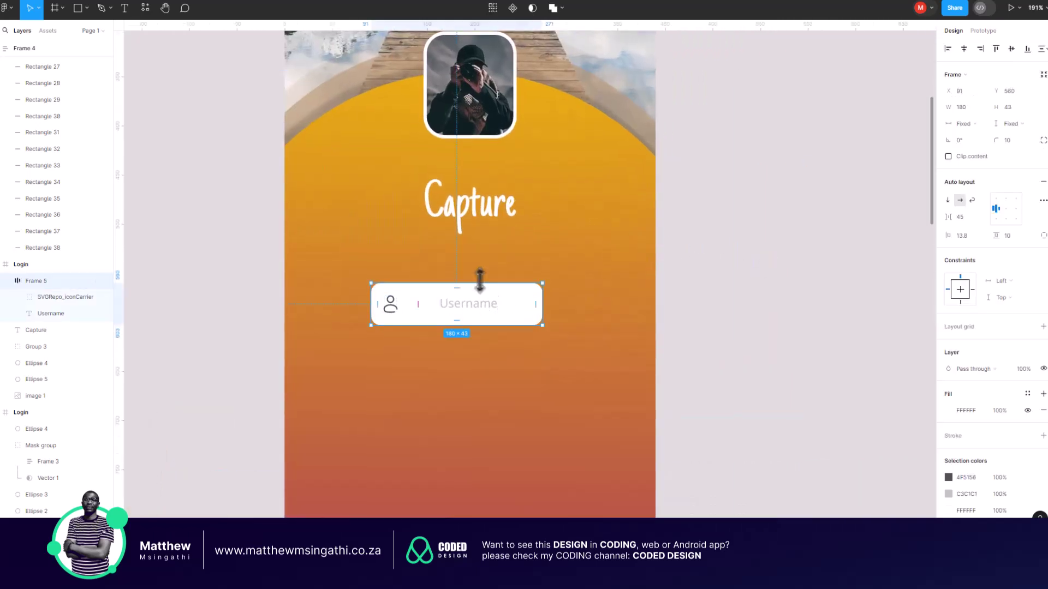
left_click(963, 49)
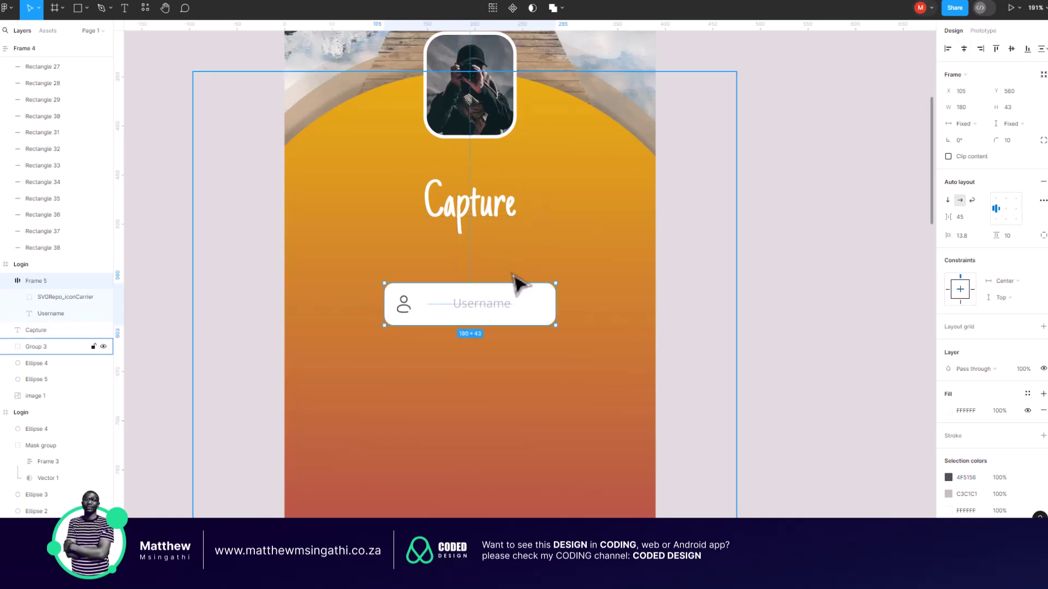
scroll(554, 288, "down", 6)
left_click(657, 323)
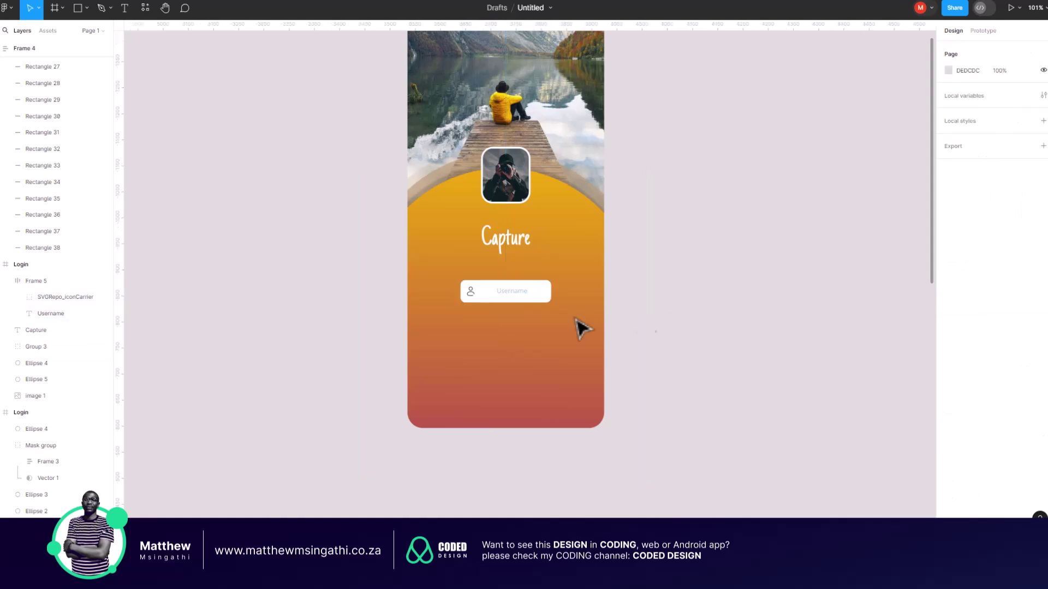
- Duplicate the username field and reduce the copy's icon-to-text gap to 40
scroll(532, 319, "up", 4)
left_click(491, 274)
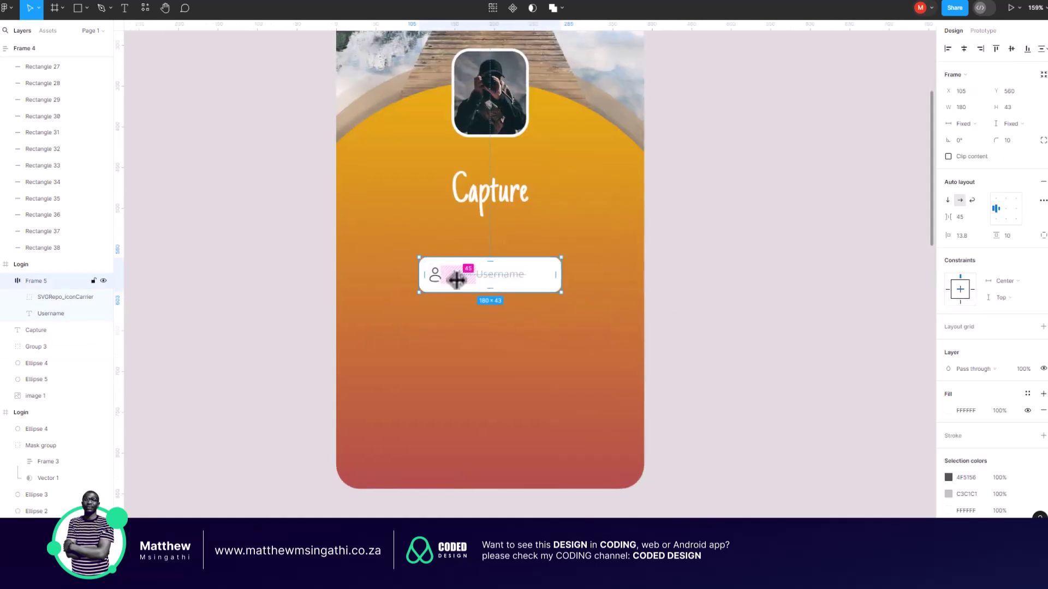
key("ctrl+d")
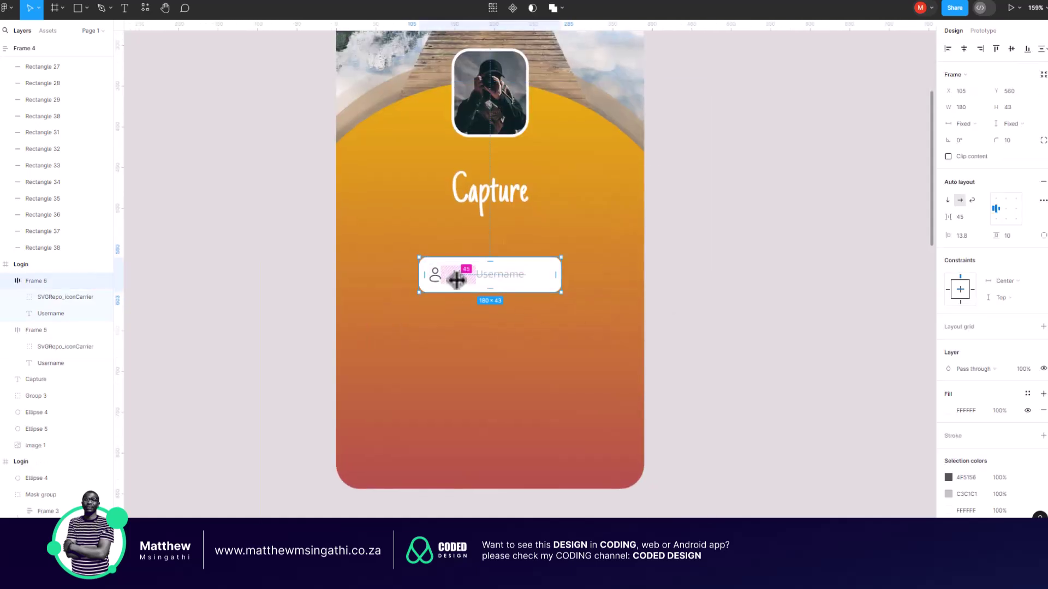
left_click_drag(462, 289, 458, 325)
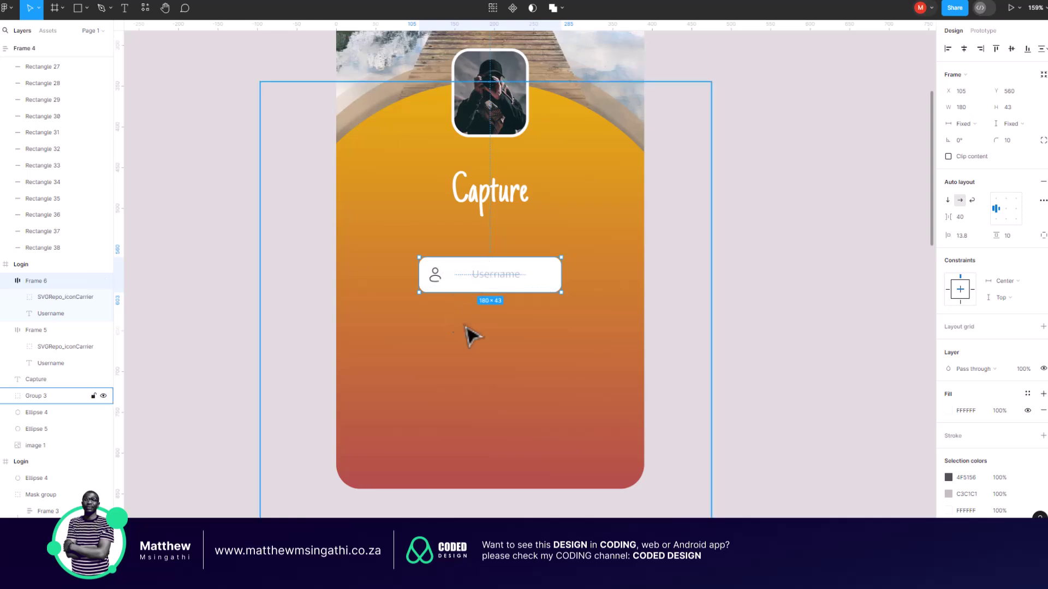
- Move the duplicated field straight down below the original, to Y 623
left_click(788, 285)
left_click(549, 282)
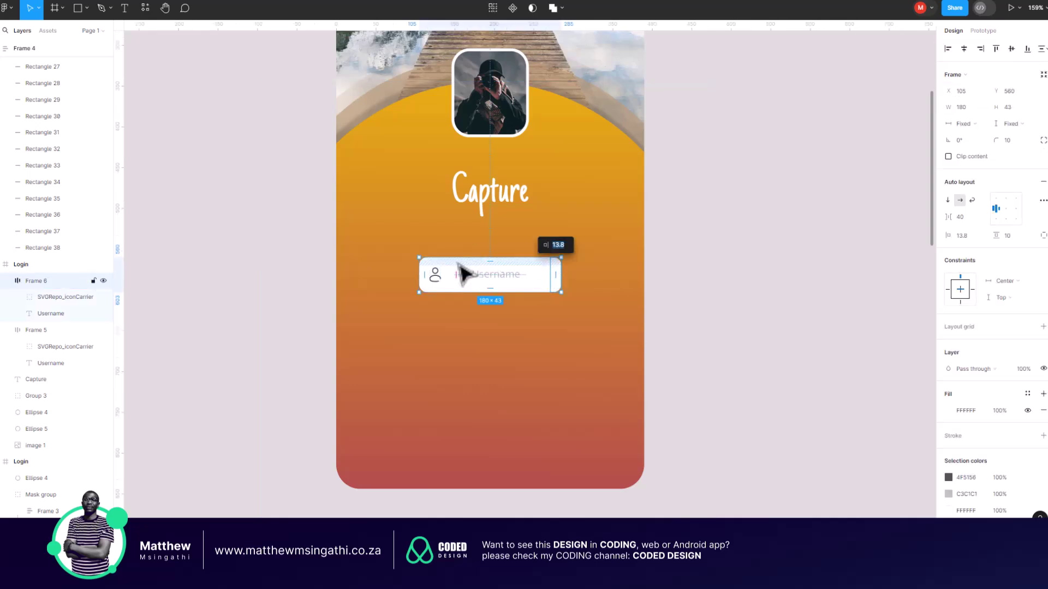
left_click_drag(467, 274, 463, 326)
left_click(694, 305)
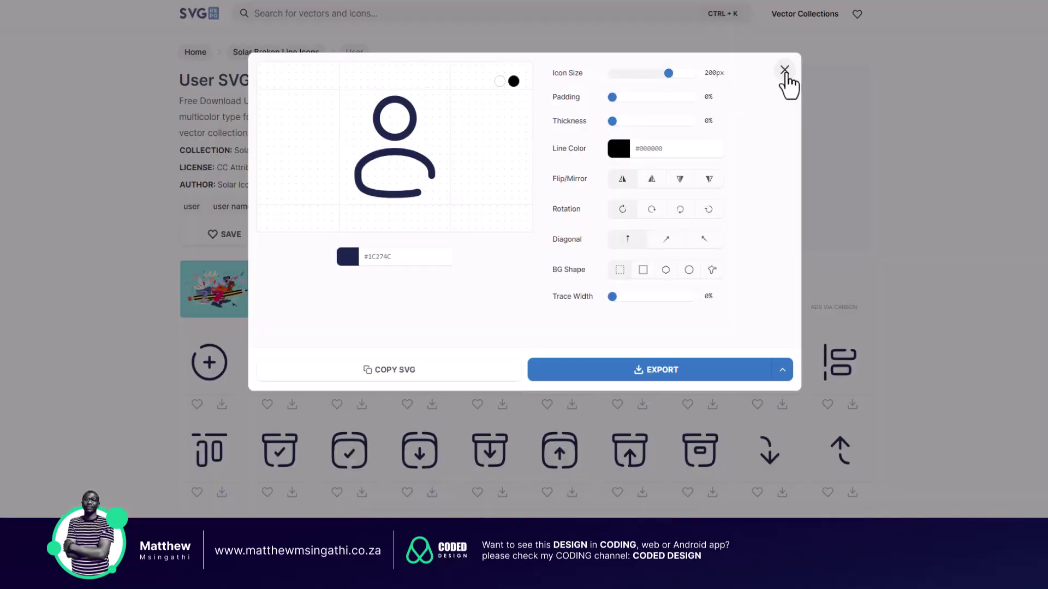
- Switch to SVG Repo, close the user icon's vector editor and search for "lock"
left_click(786, 71)
left_click(410, 18)
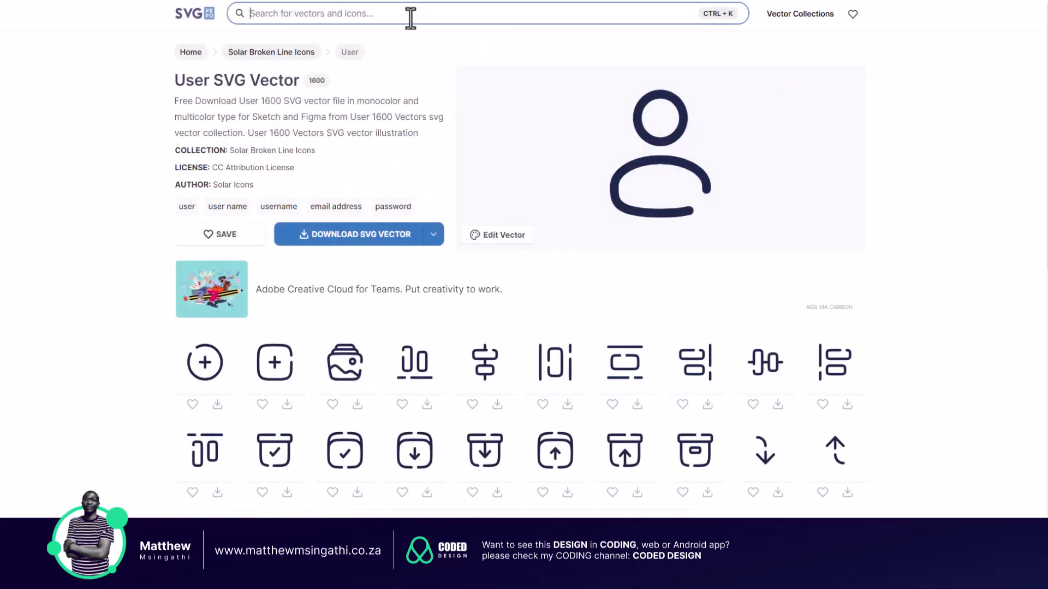
type("lock")
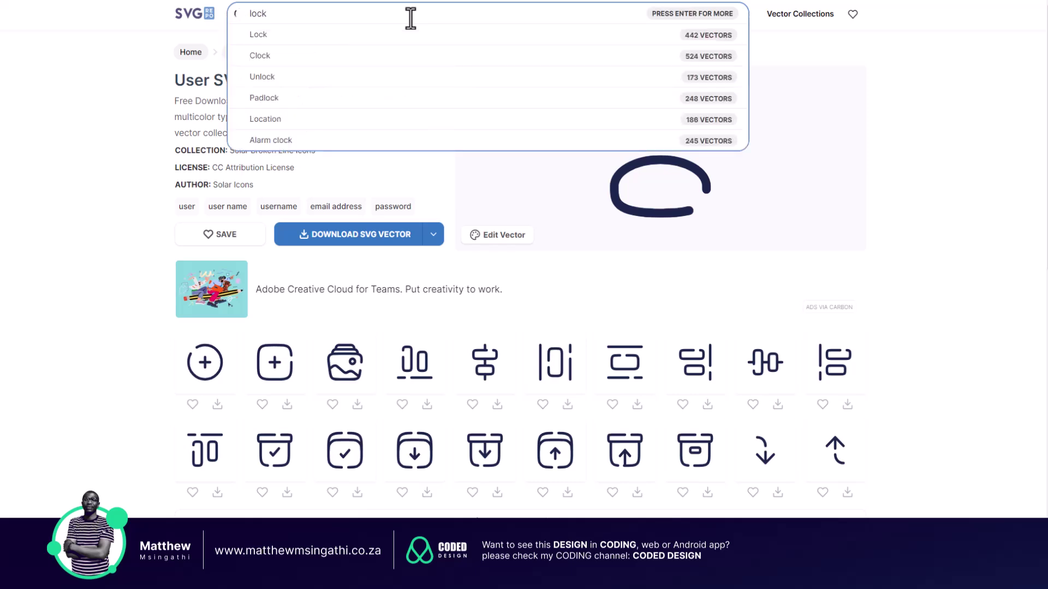
key("Return")
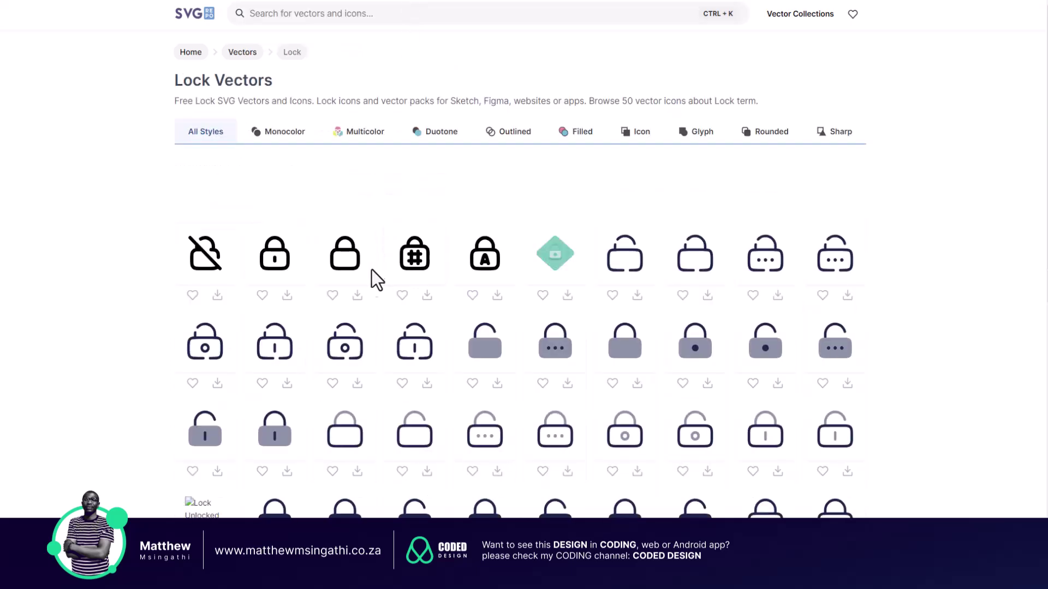
- Open the plain broken-line lock icon in the vector editor and copy its SVG
scroll(382, 327, "down", 1)
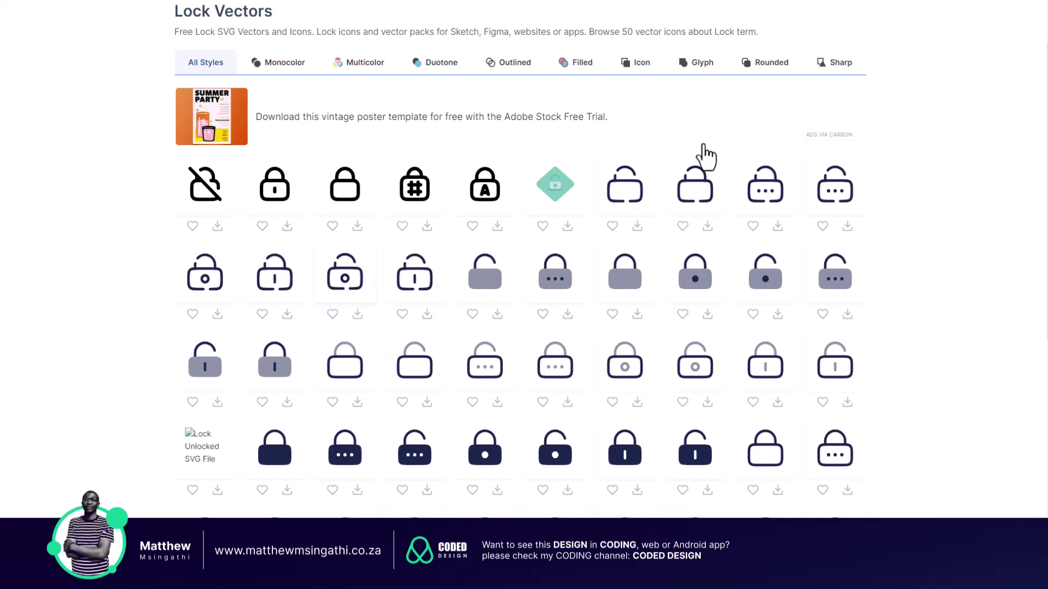
left_click(684, 188)
left_click_drag(685, 198, 495, 248)
left_click(499, 237)
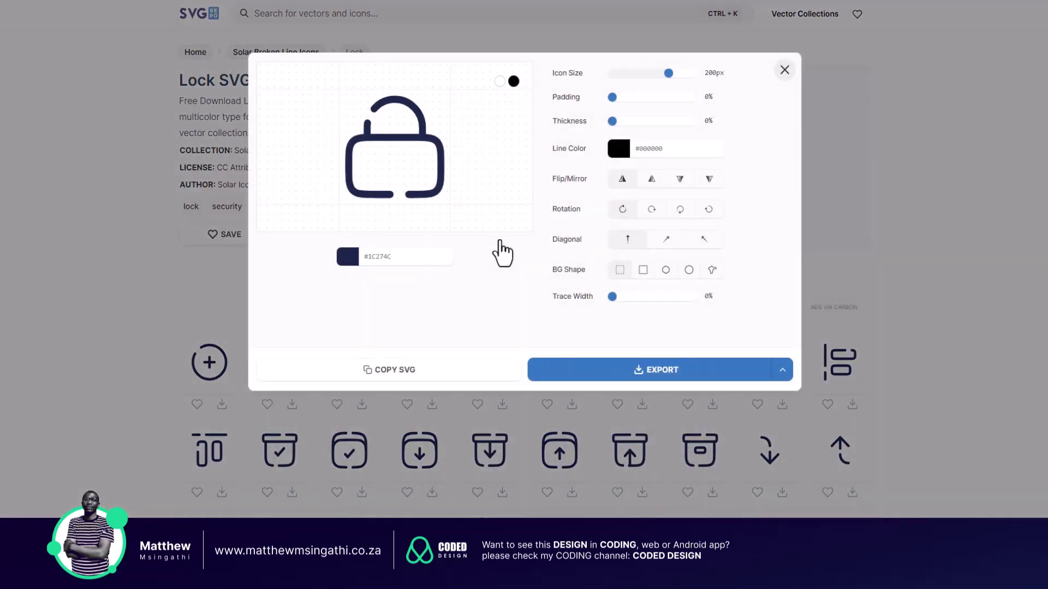
left_click(397, 374)
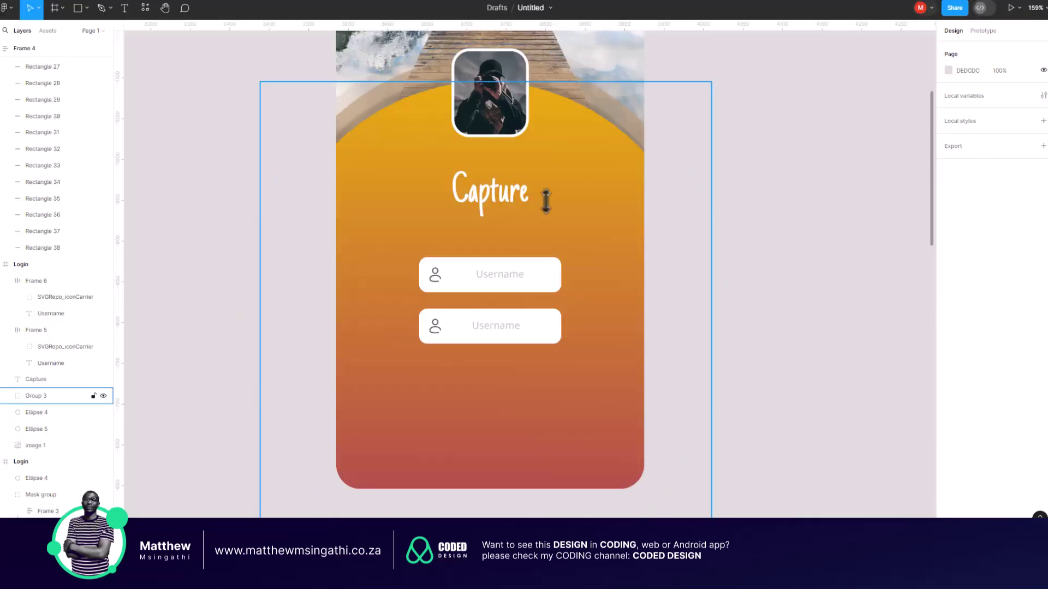
- Back in Figma, paste the lock icon into the Login screen and move its group out of the pasted frame, beside the fields
key("ctrl+v")
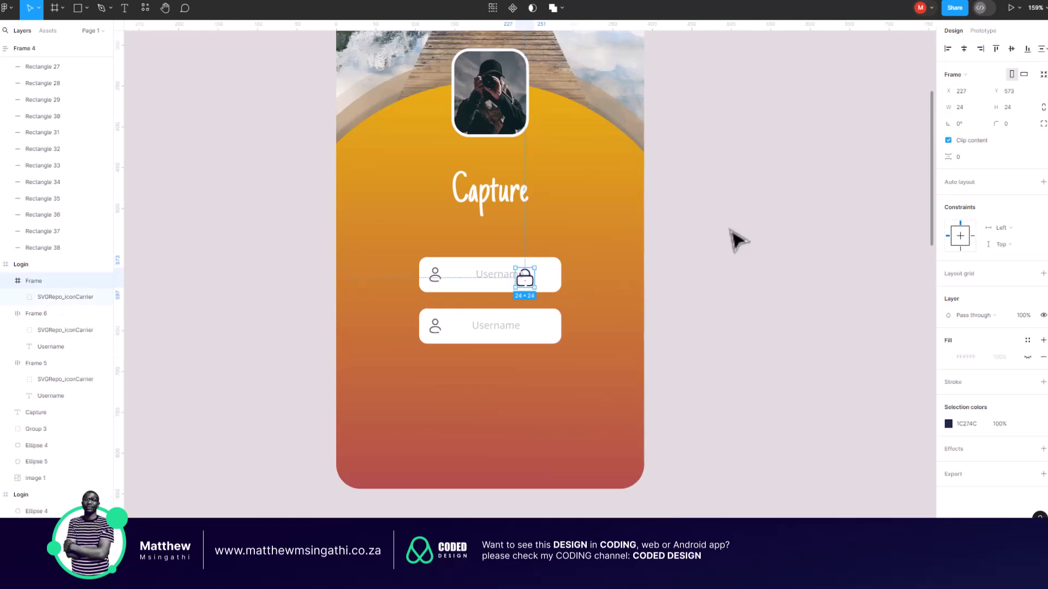
scroll(461, 349, "up", 5)
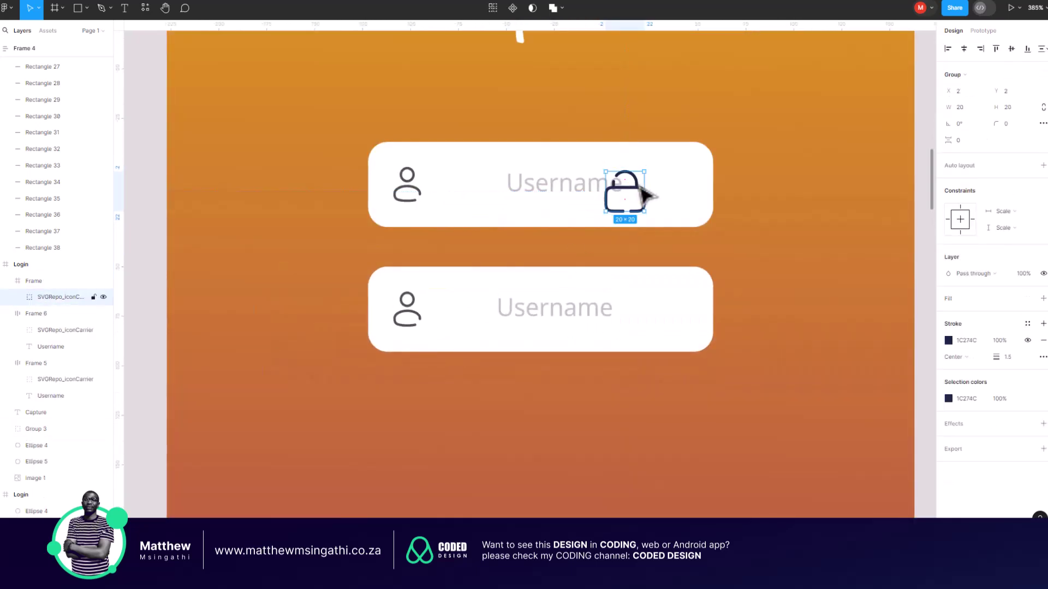
left_click_drag(646, 195, 777, 262)
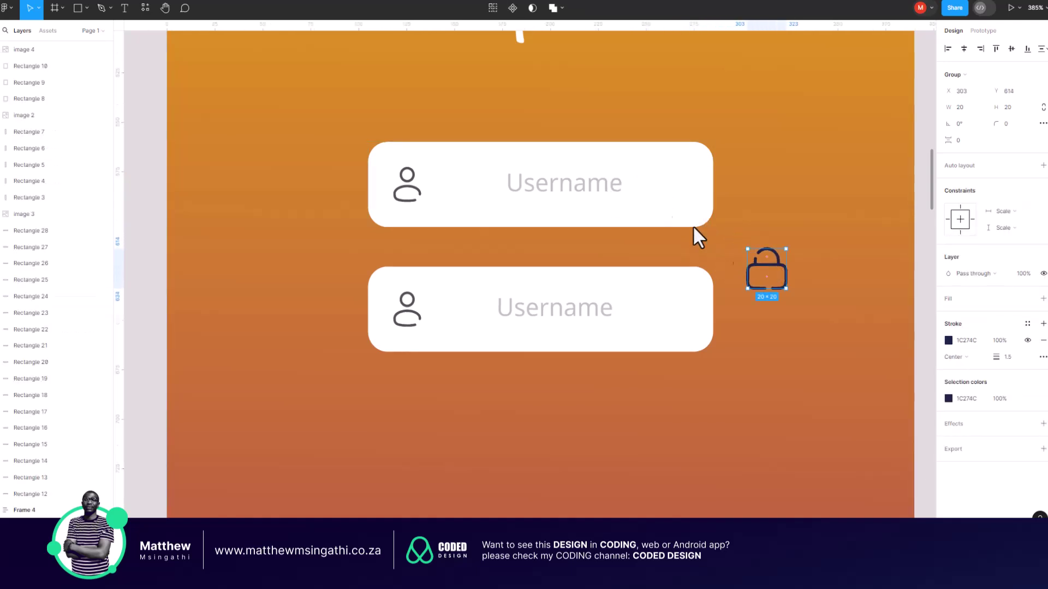
- Delete the empty frame left from the pasted icon and place the lock icon just below the lower field
left_click(637, 179)
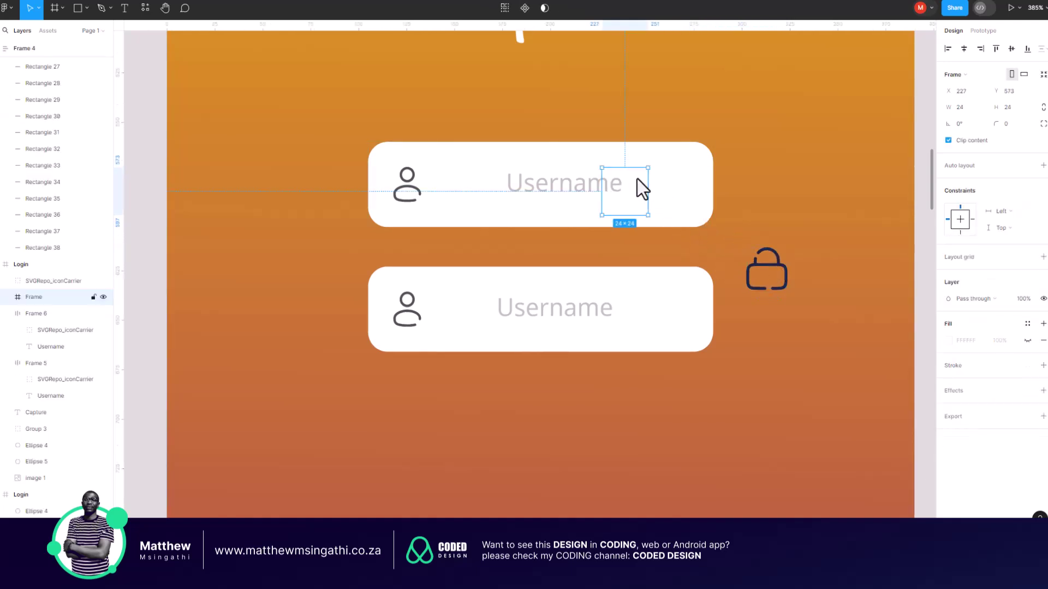
key("Delete")
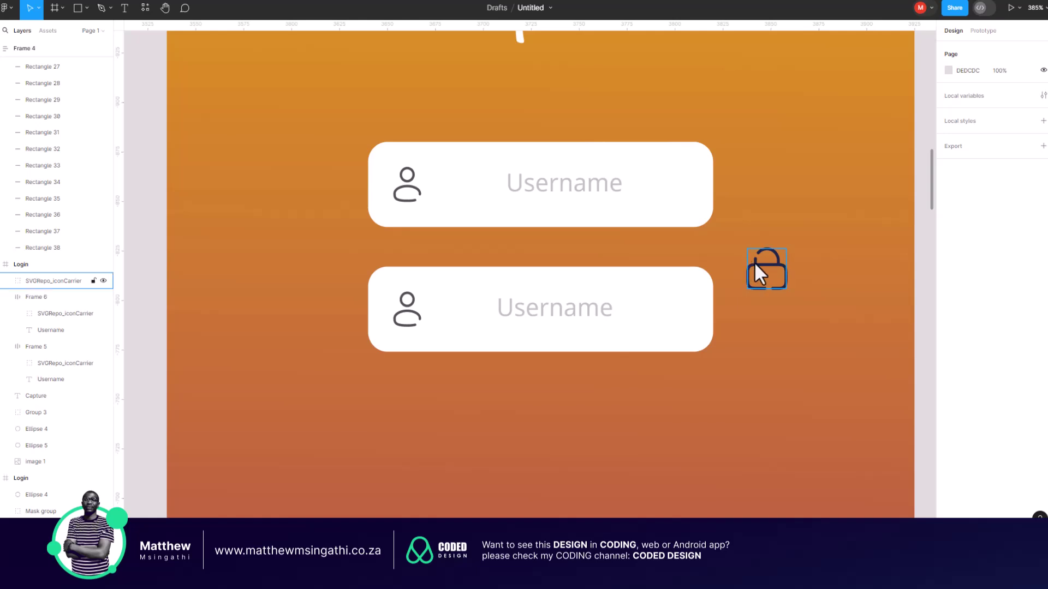
left_click_drag(754, 262, 417, 393)
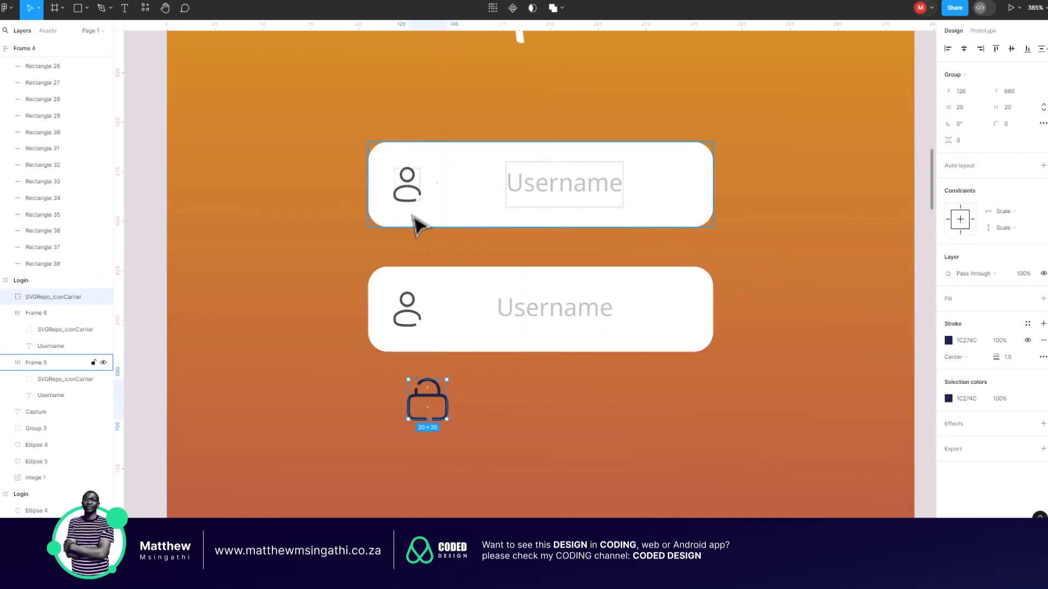
- Check the stroke colour and dimensions of the user icon in the lower field
left_click(421, 308)
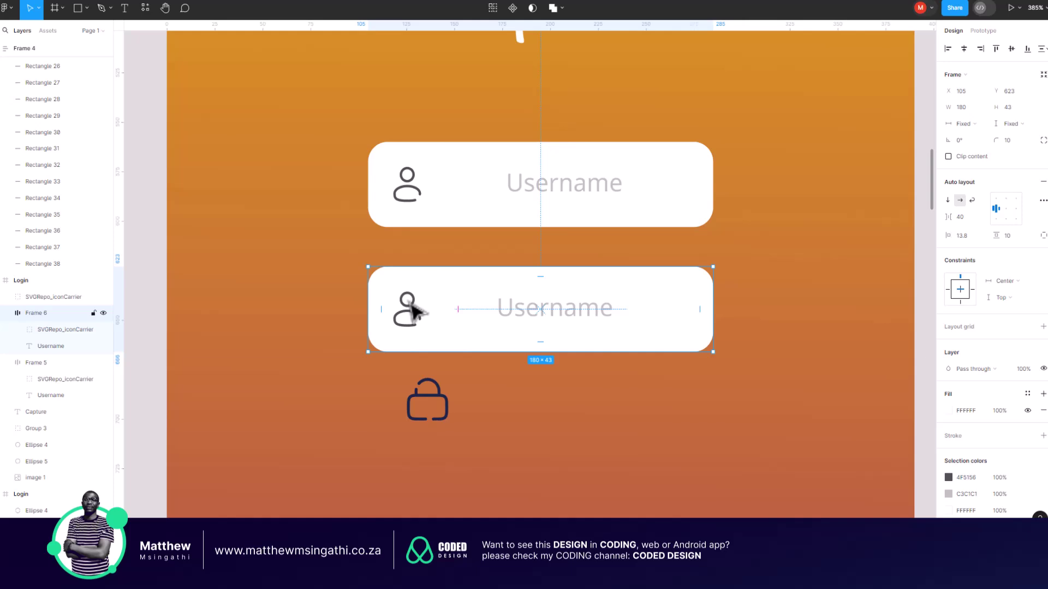
double_click(414, 310)
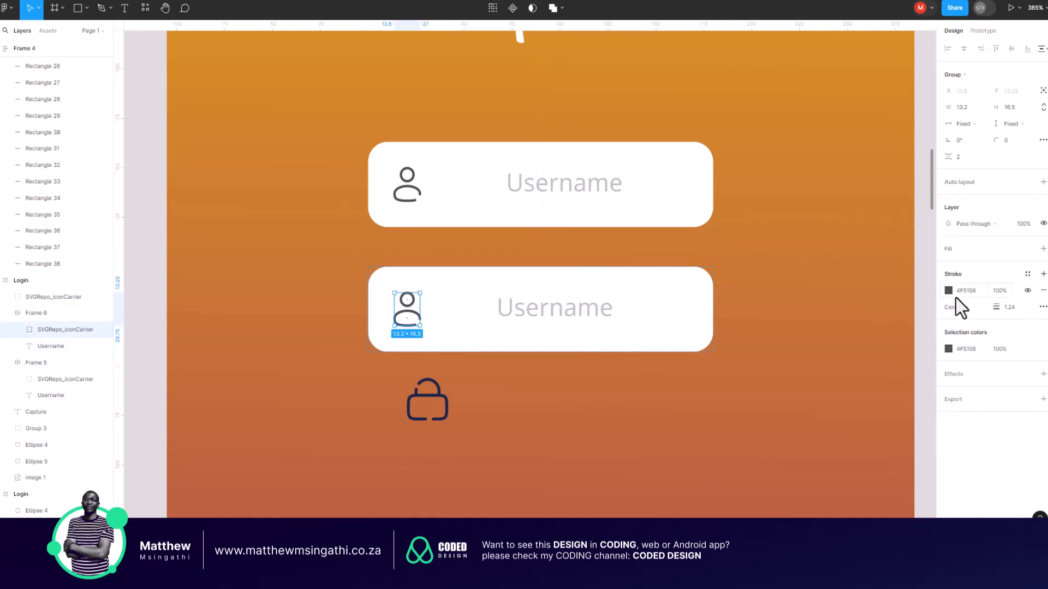
left_click(970, 346)
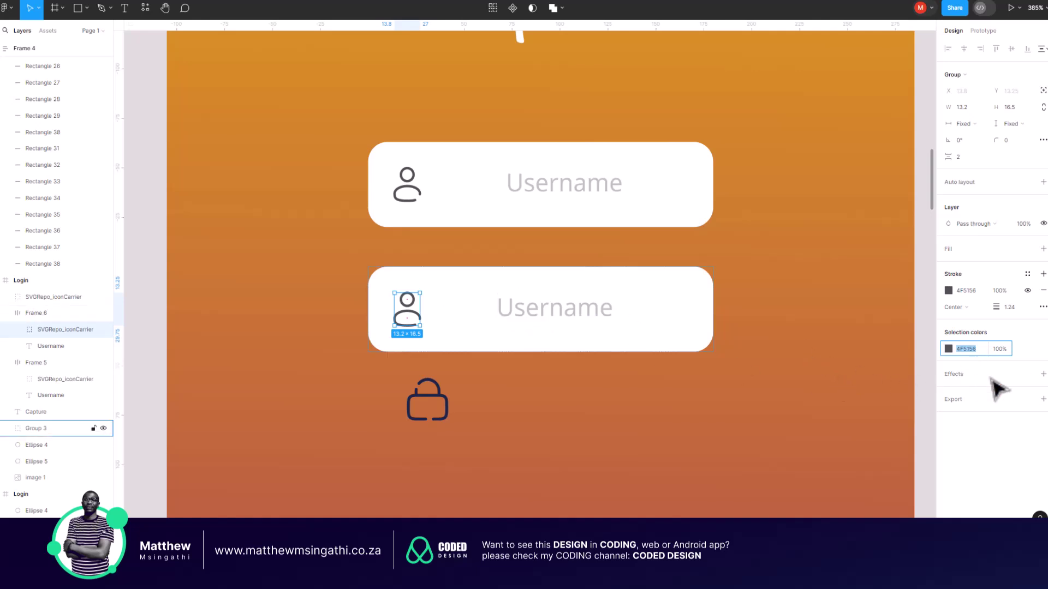
left_click(965, 427)
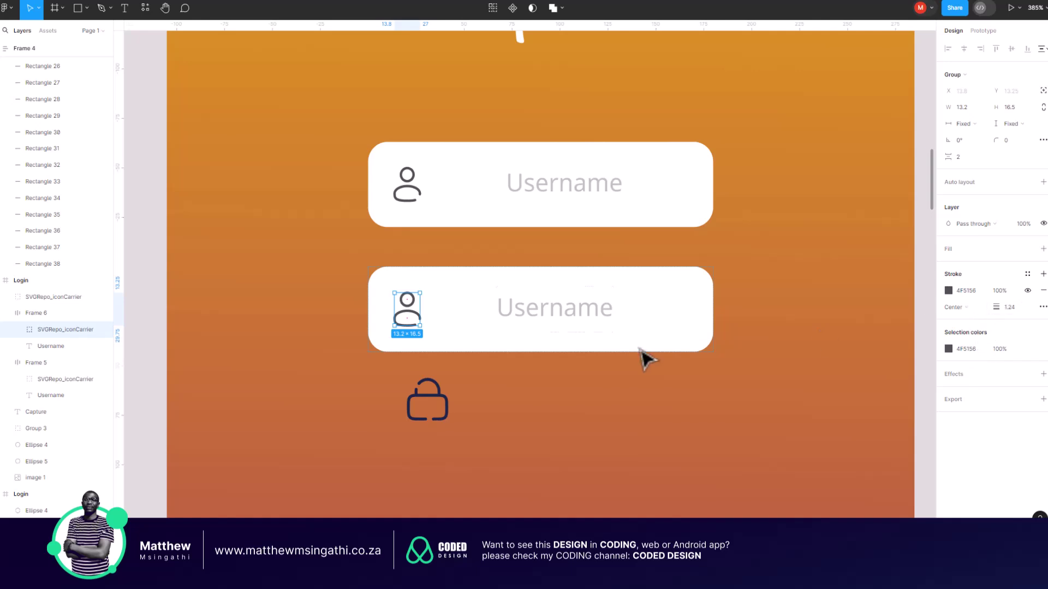
left_click(585, 424)
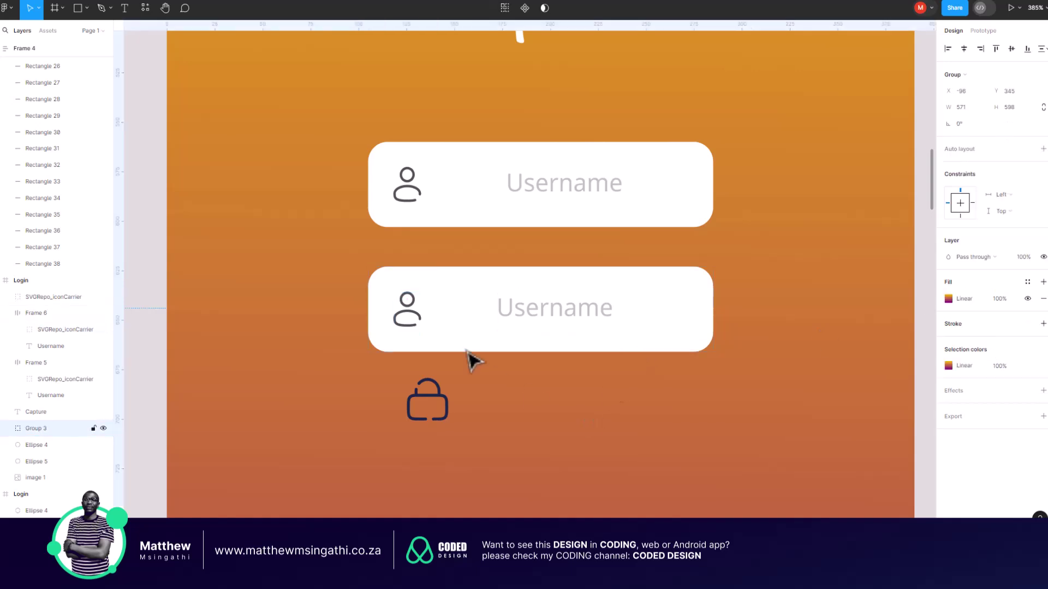
left_click(424, 323)
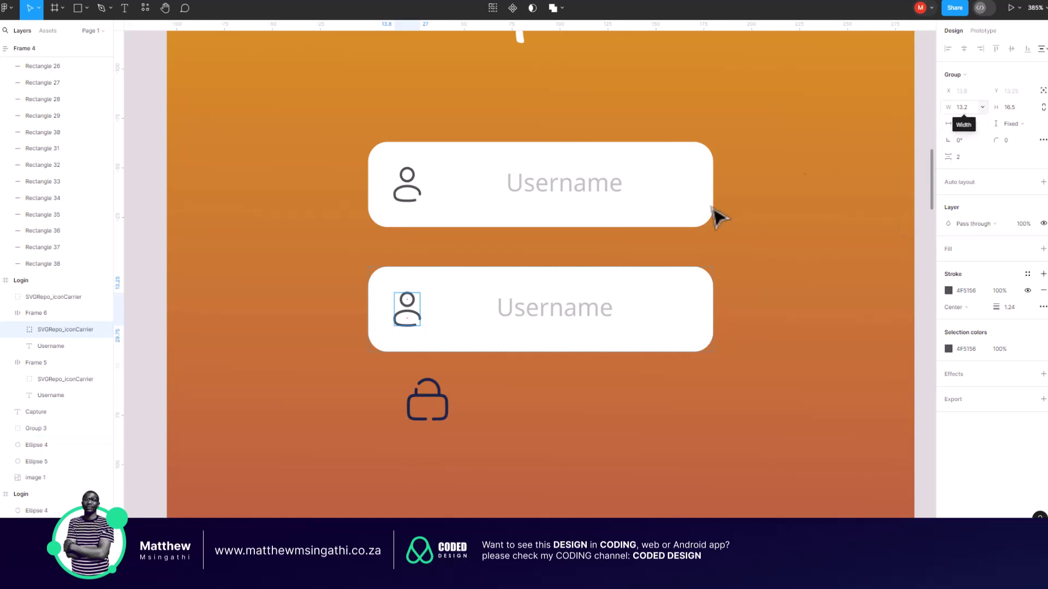
- Scale the lock icon proportionally to a width of 13.2 with the Scale tool
left_click(429, 404)
key("k")
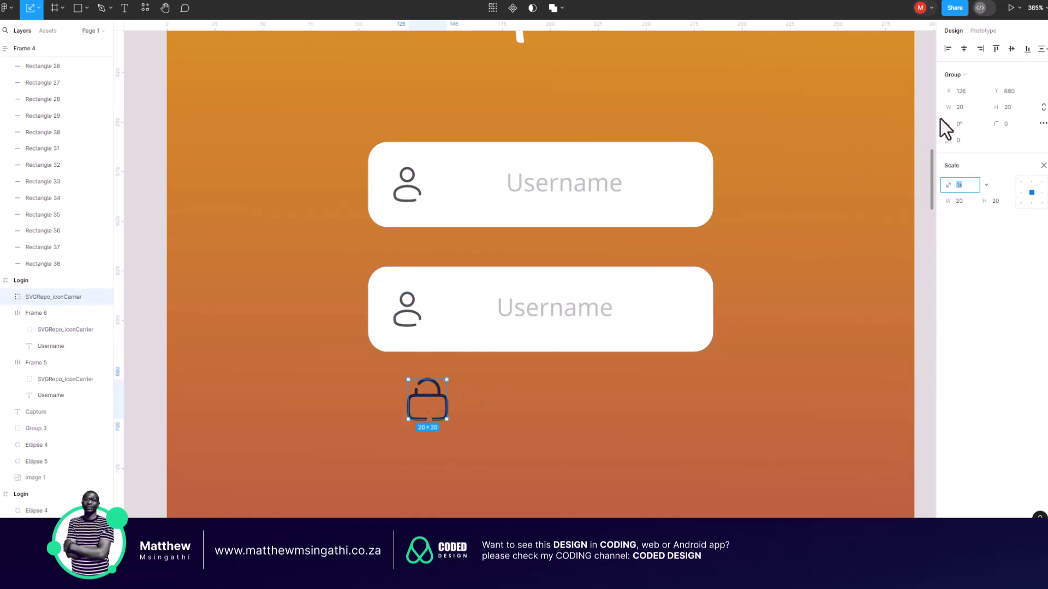
left_click(968, 109)
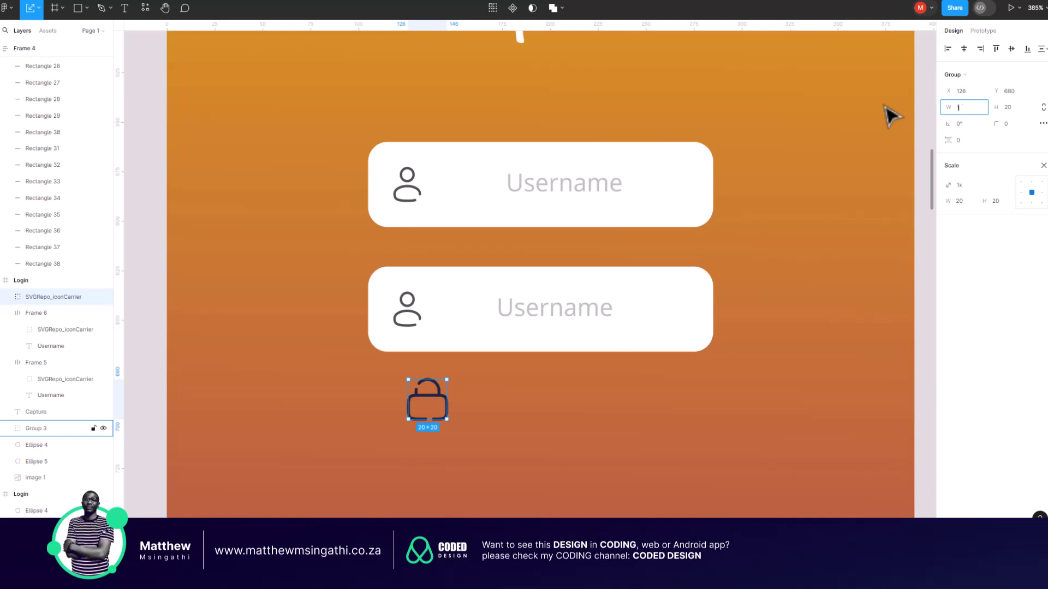
key("Return")
key("ctrl+z")
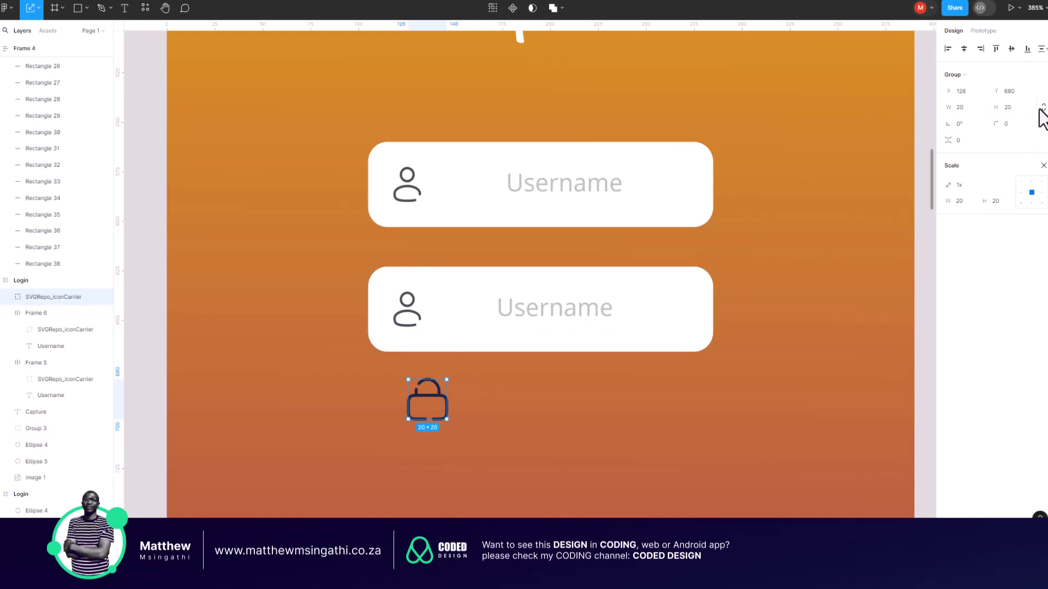
left_click(982, 107)
key("ctrl+a")
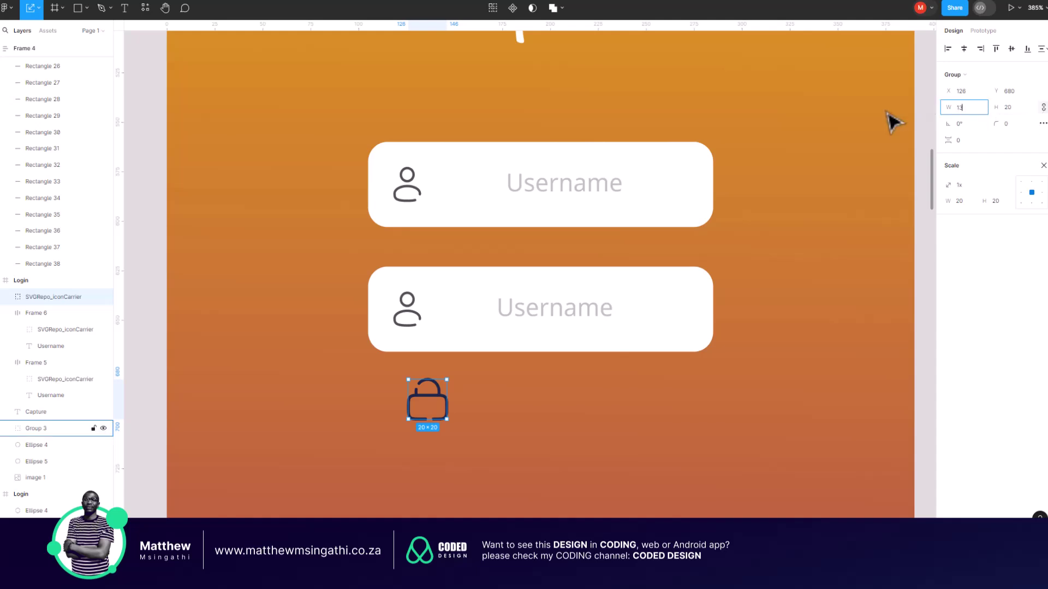
key("Return")
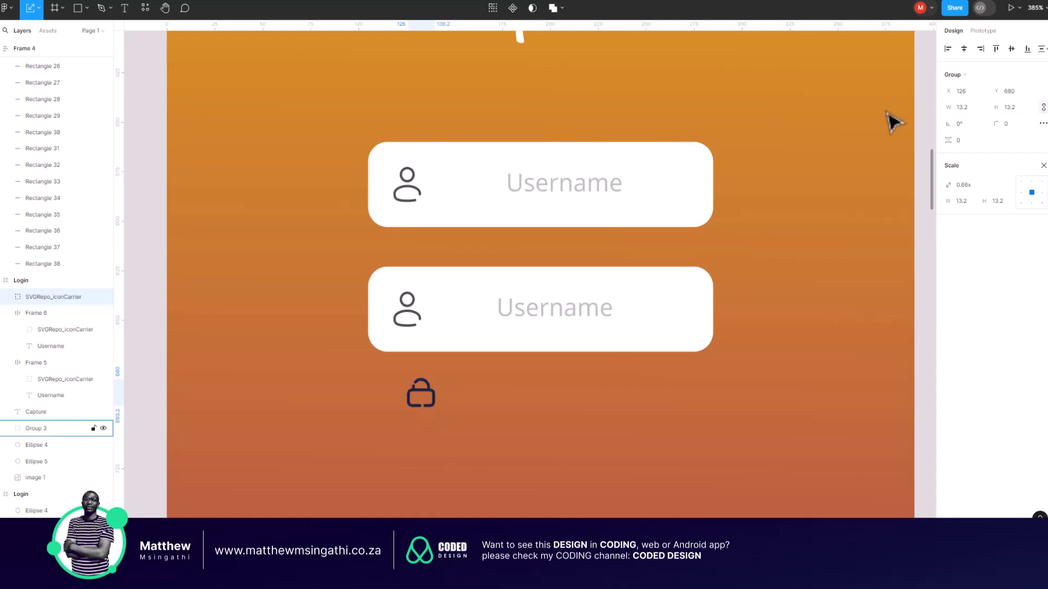
- Match the lock icon's line thickness to the user icon by setting its stroke weight to 1.24
double_click(417, 316)
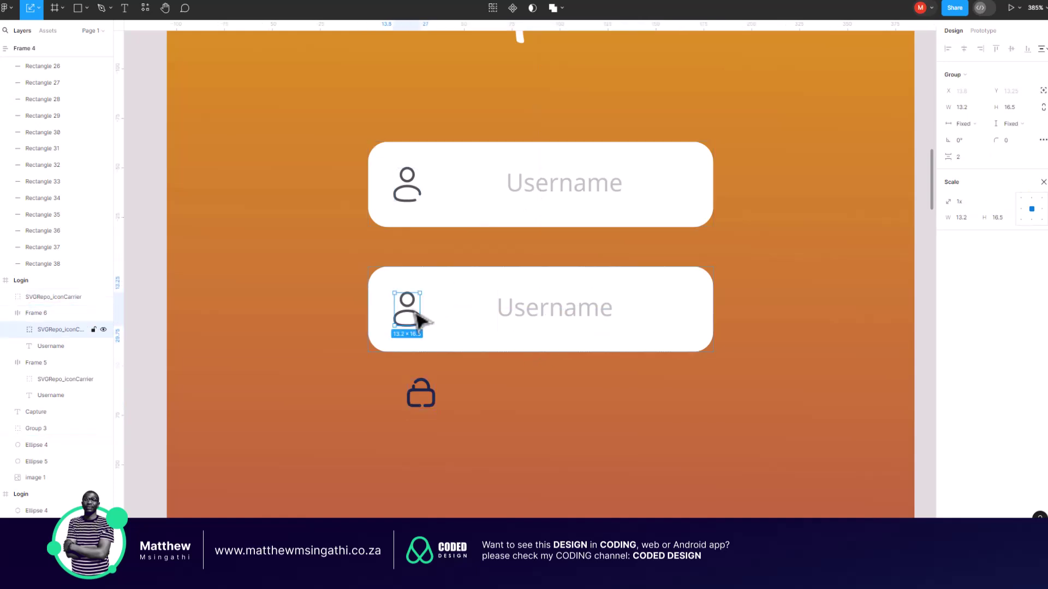
key("v")
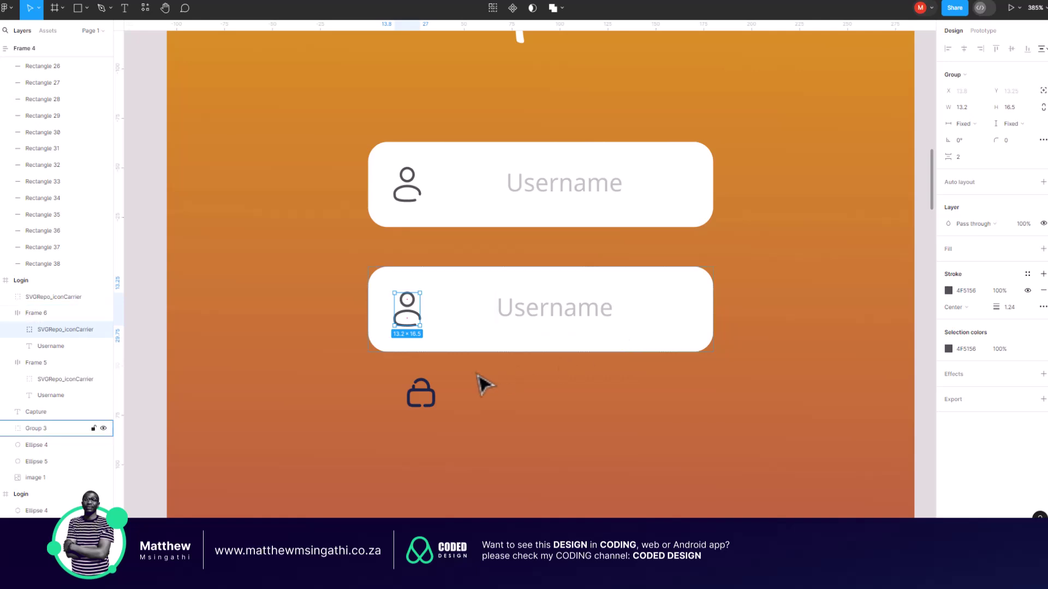
left_click(426, 395)
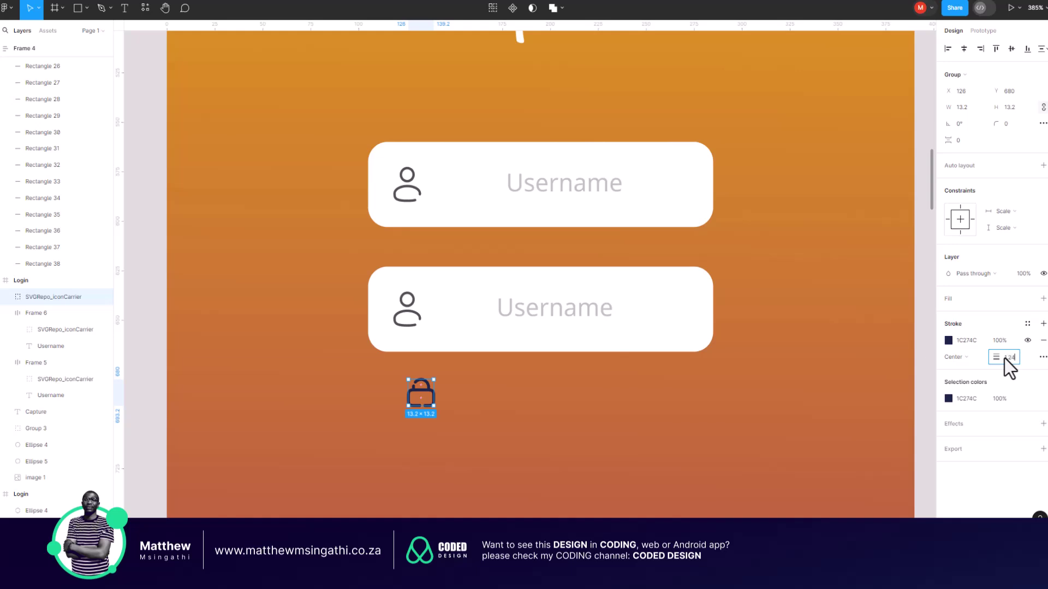
- Give the lock icon the same stroke colour as the user icon, 4F5156
left_click(423, 316)
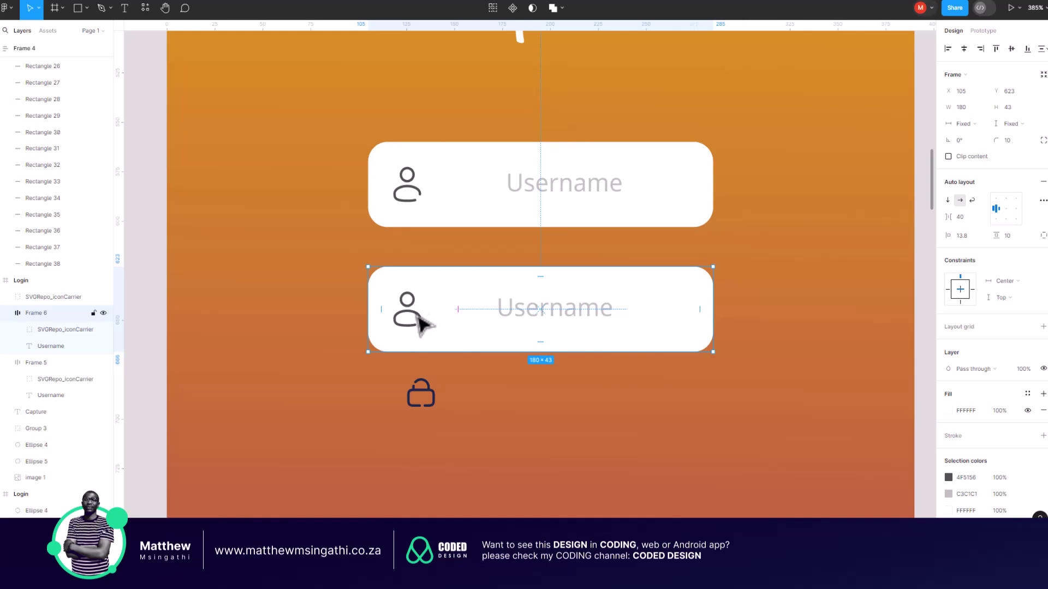
left_click(418, 313)
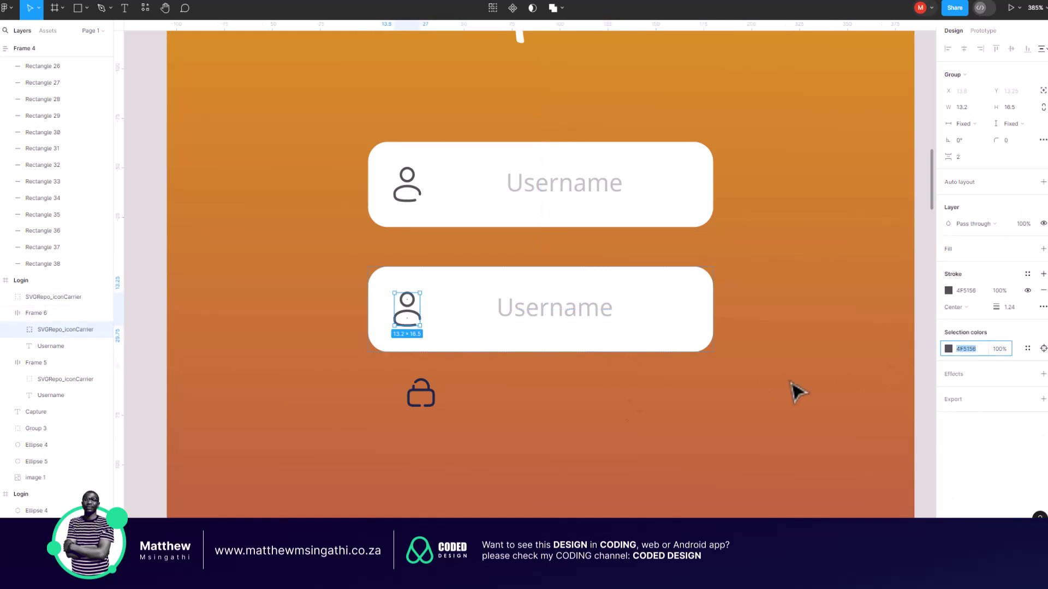
left_click(417, 397)
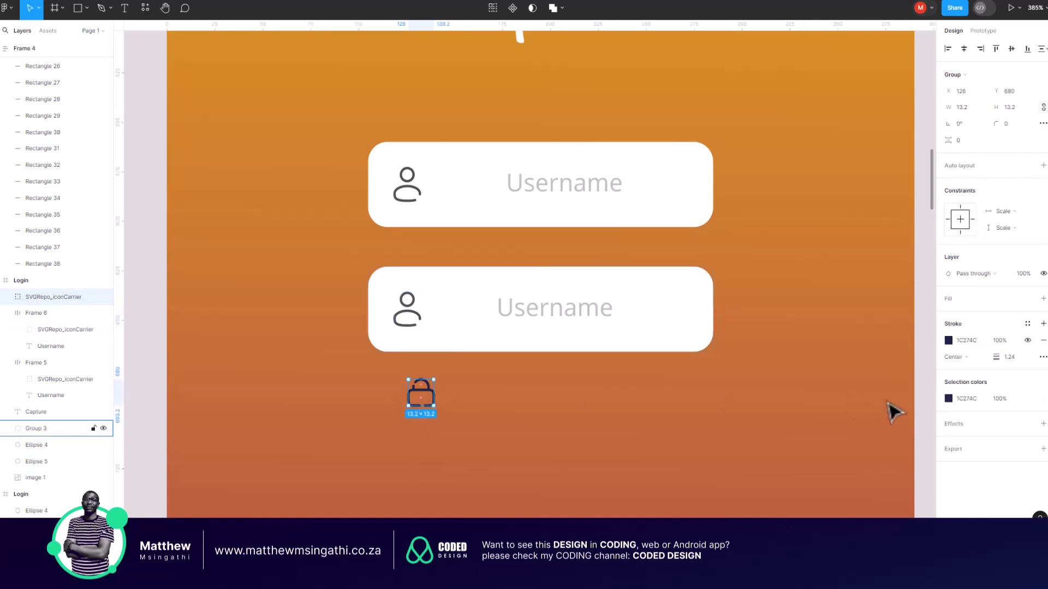
left_click(970, 345)
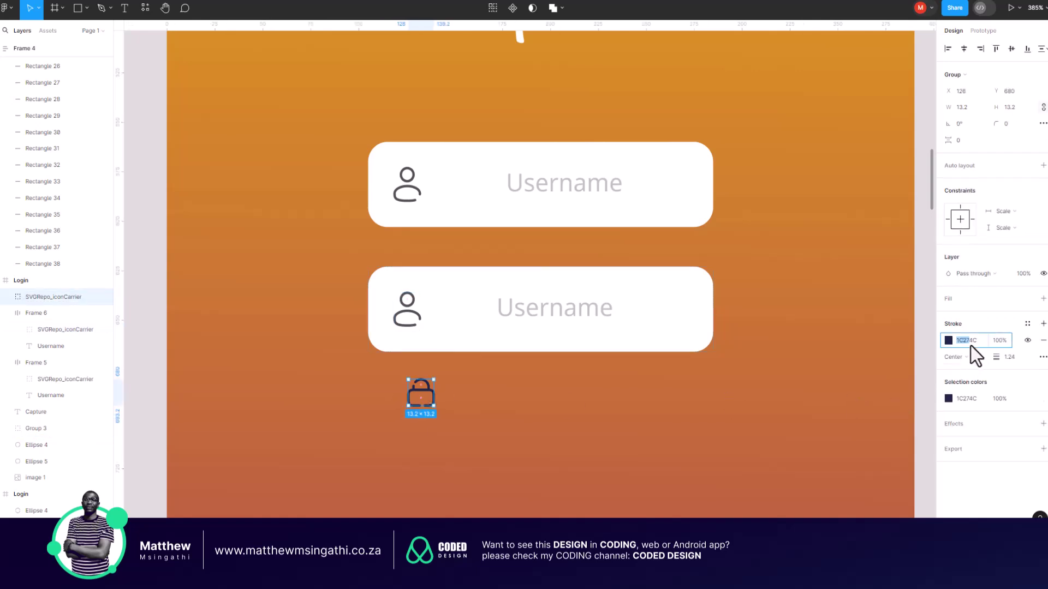
type("4F5156")
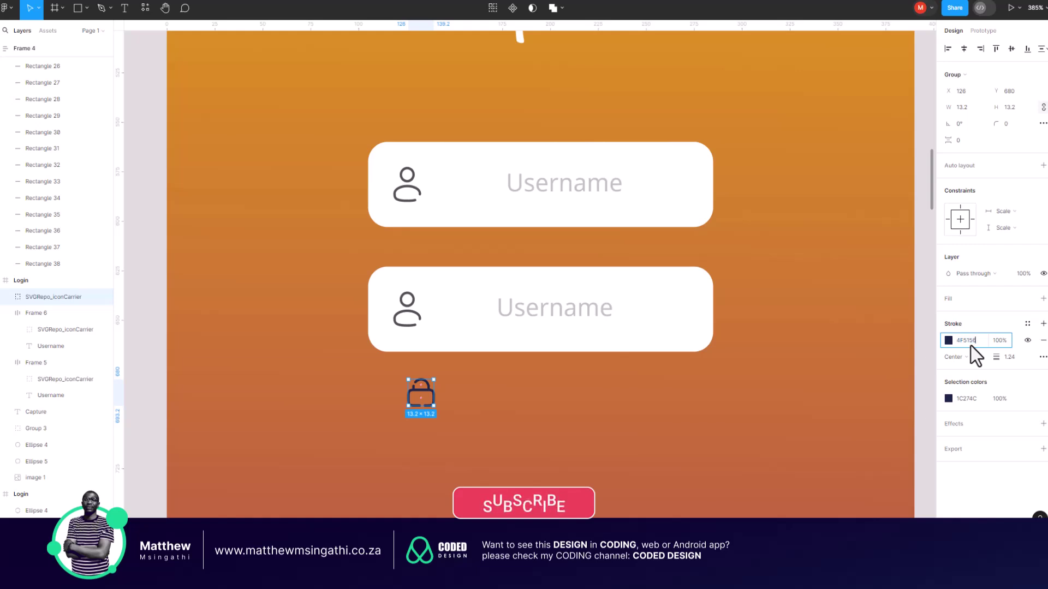
key("Return")
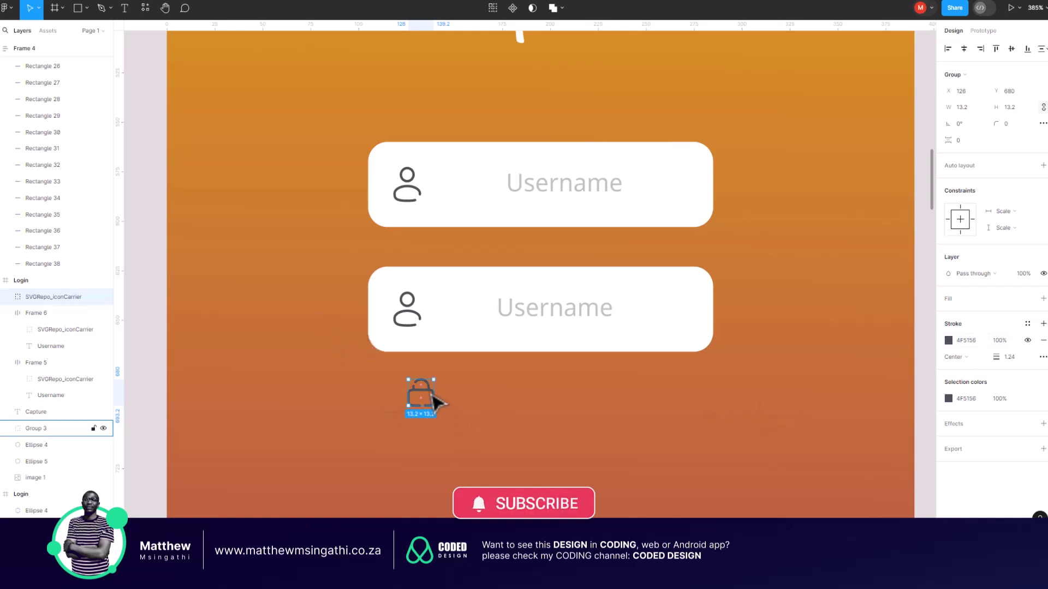
- Move the lock icon into the lower field and delete the user icon it replaces
left_click_drag(434, 400, 438, 331)
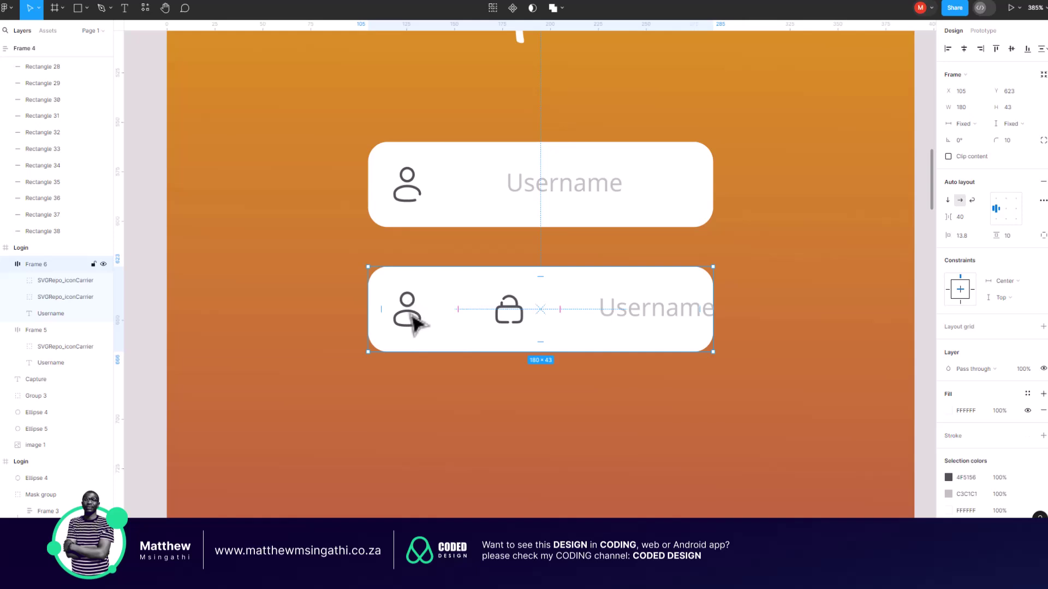
double_click(414, 323)
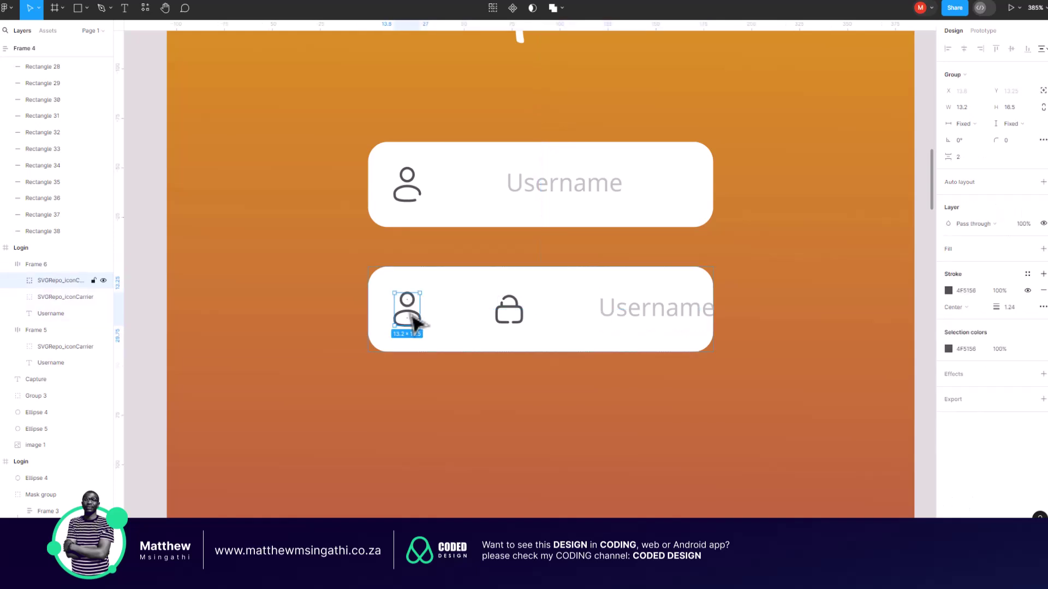
key("Delete")
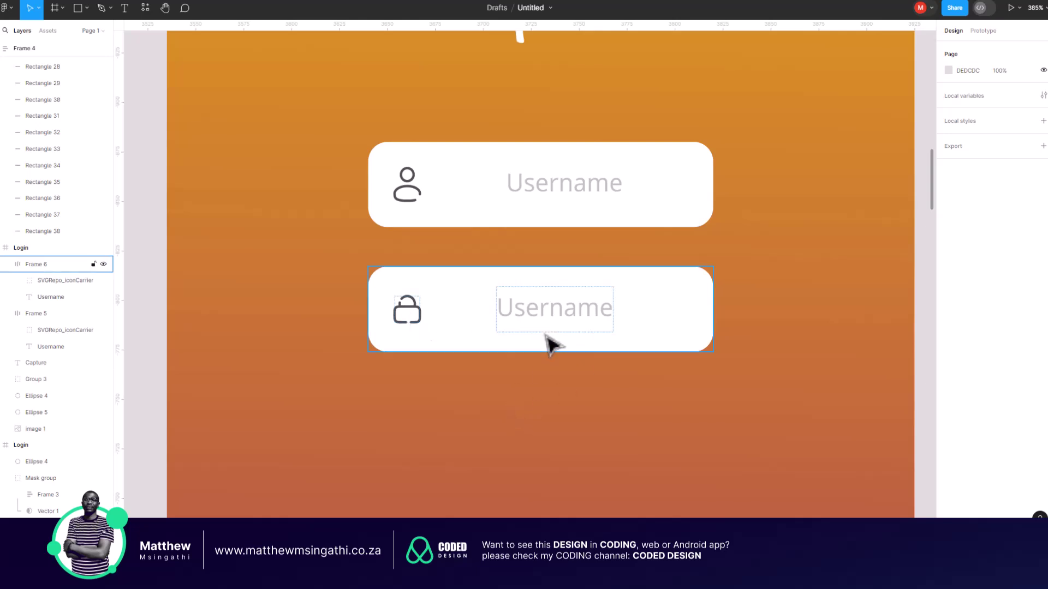
- Change the lower field's placeholder text to "Password"
left_click(553, 316)
double_click(553, 316)
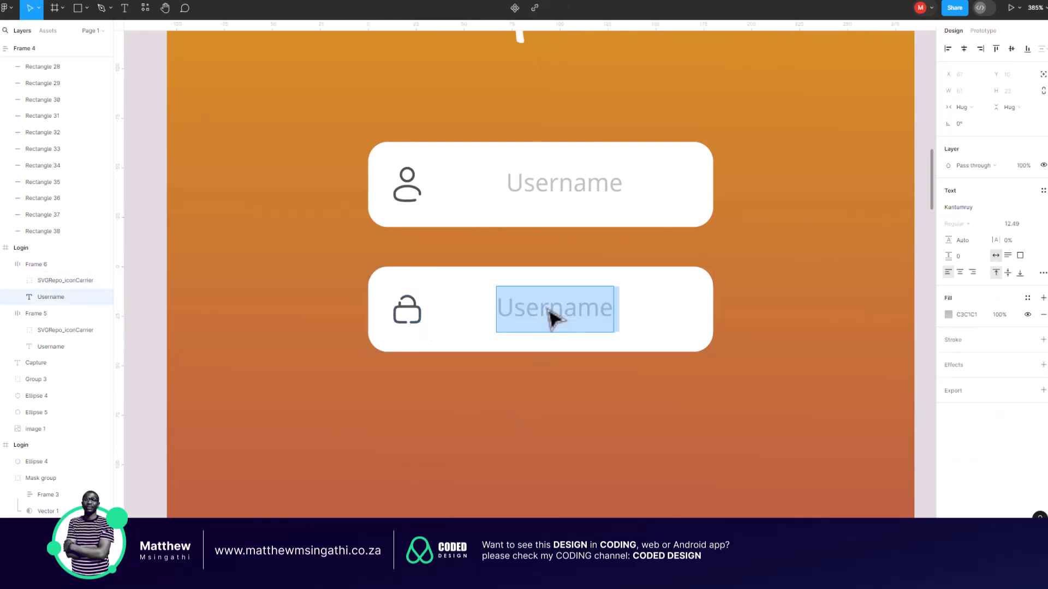
type("Password")
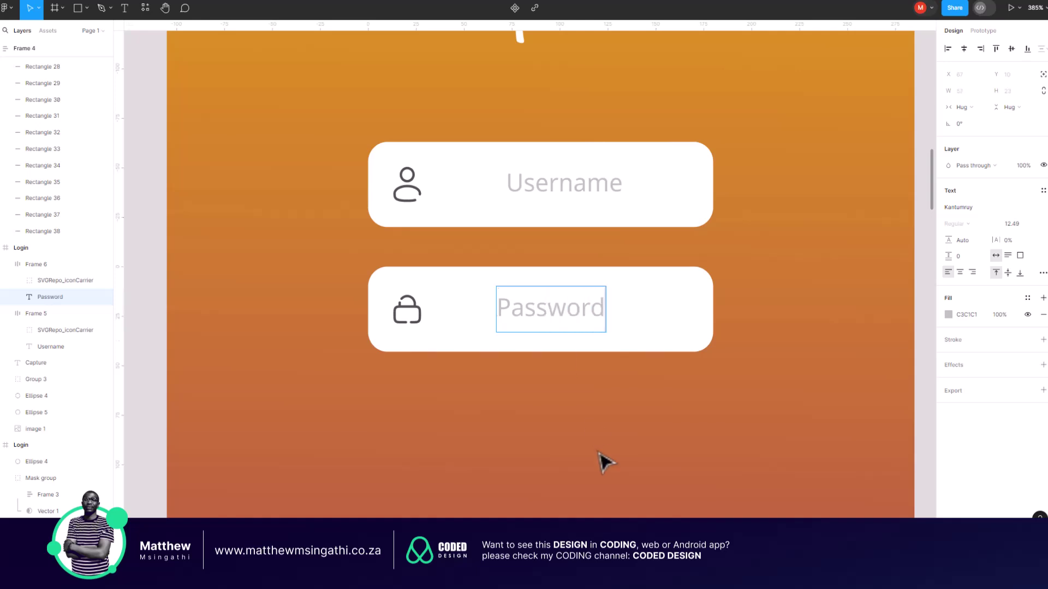
key("Escape")
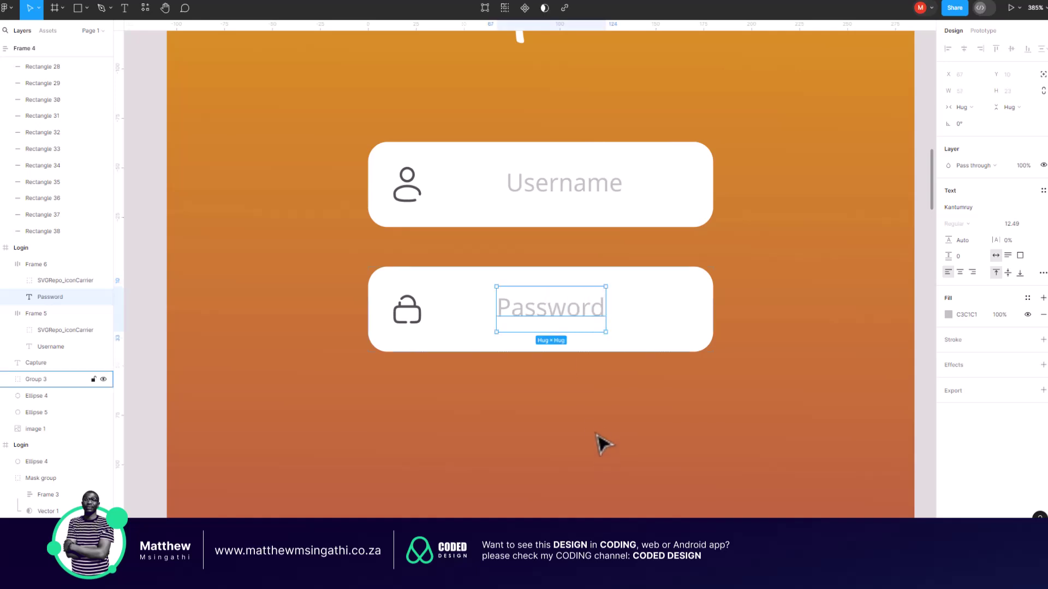
scroll(601, 439, "down", 3)
left_click(826, 379)
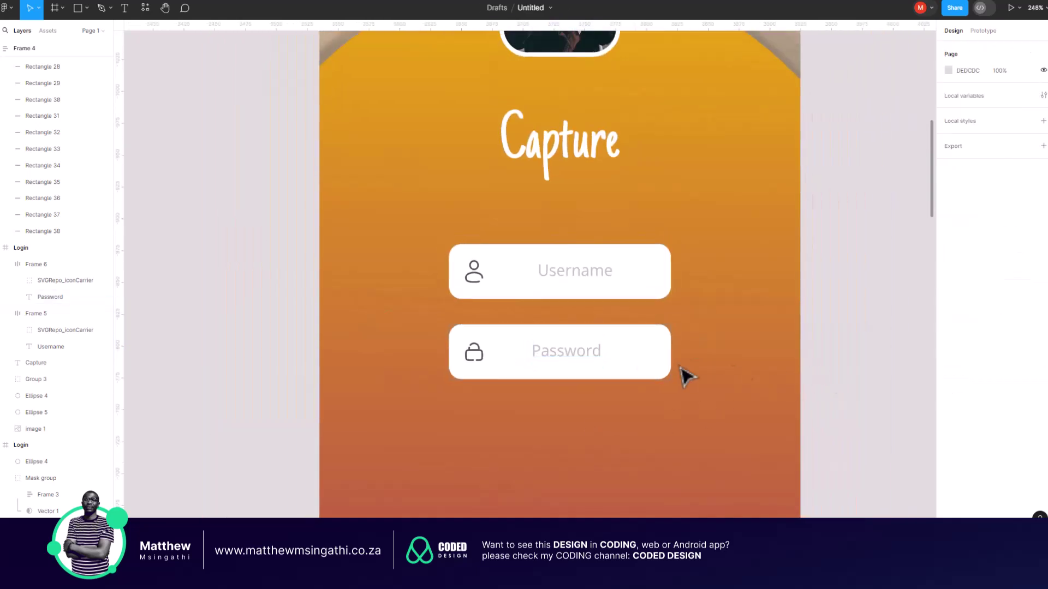
- Widen the gap between the lock icon and the Password text so the label lines up with Username
scroll(633, 380, "down", 2)
scroll(635, 382, "right", 3)
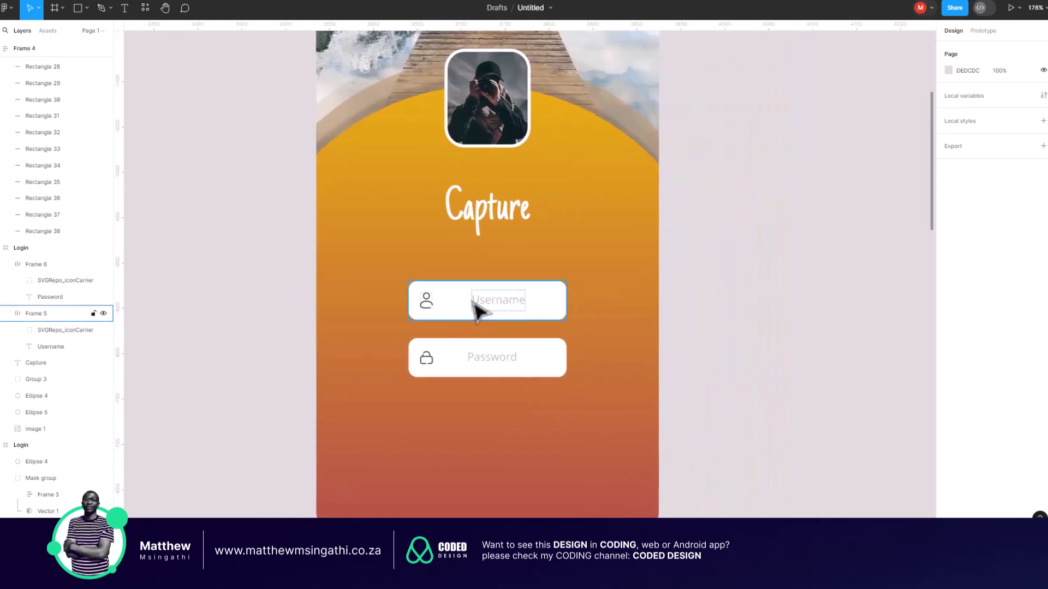
left_click(468, 362)
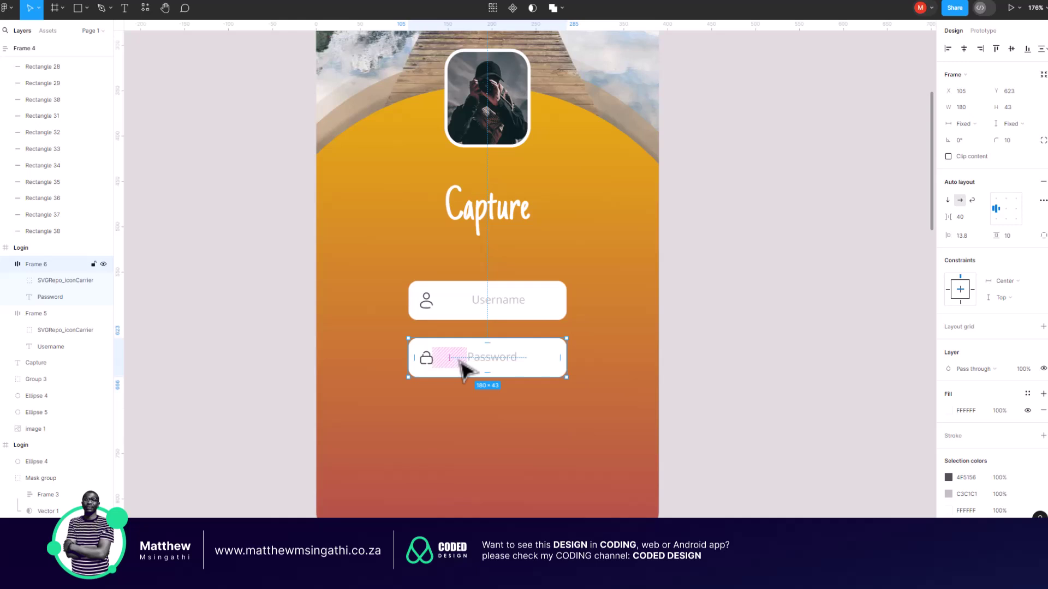
scroll(467, 368, "up", 3)
left_click_drag(441, 355, 451, 355)
scroll(451, 355, "down", 5)
left_click(713, 362)
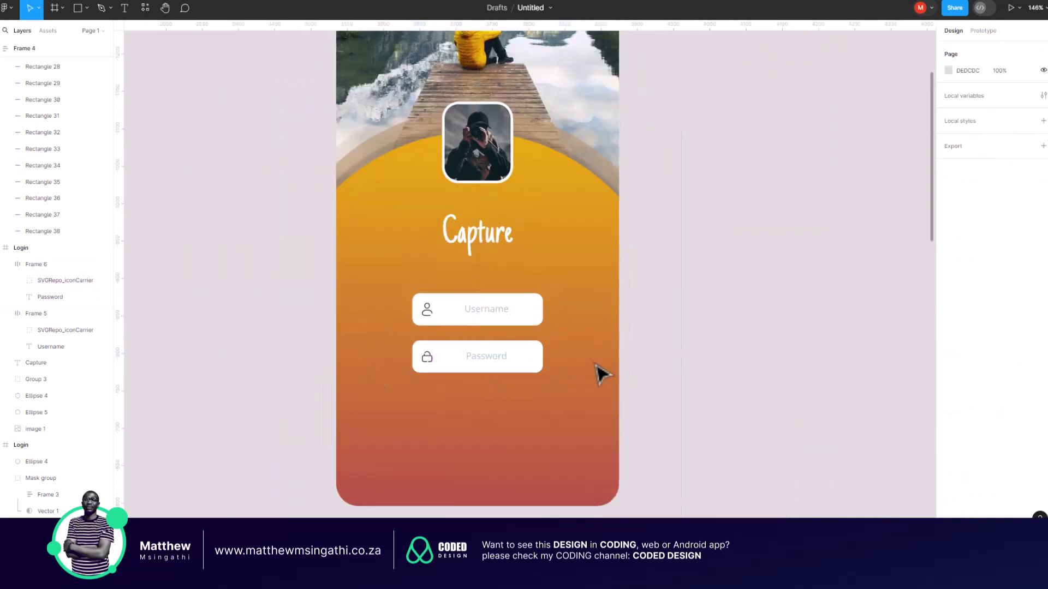
- Widen the username and password fields together to 203 with a 47 gap between icon and text, shifting both up slightly
scroll(521, 360, "down", 3)
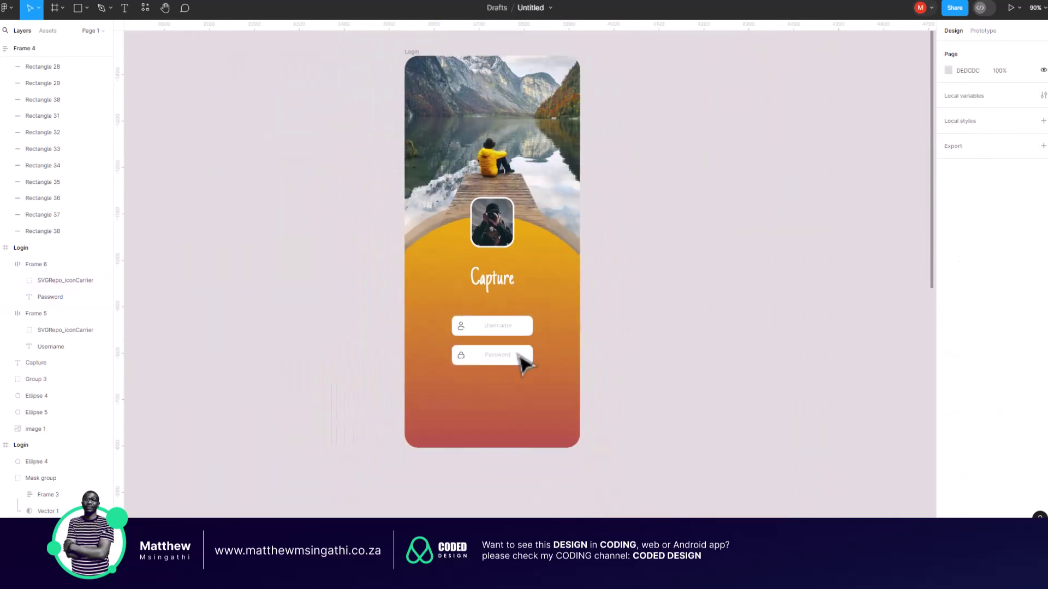
scroll(638, 336, "up", 2)
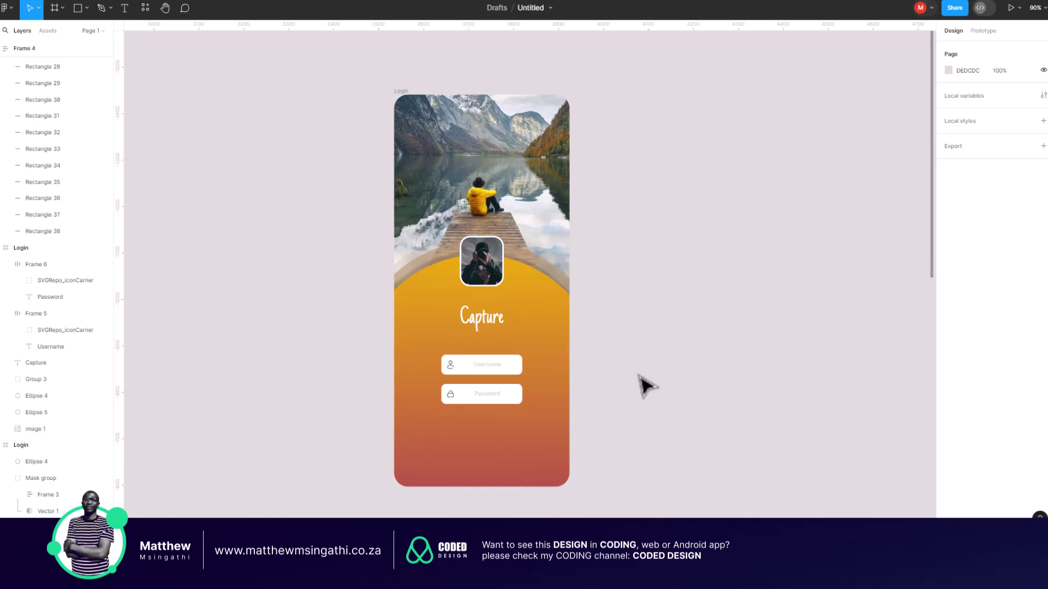
scroll(649, 439, "right", 3)
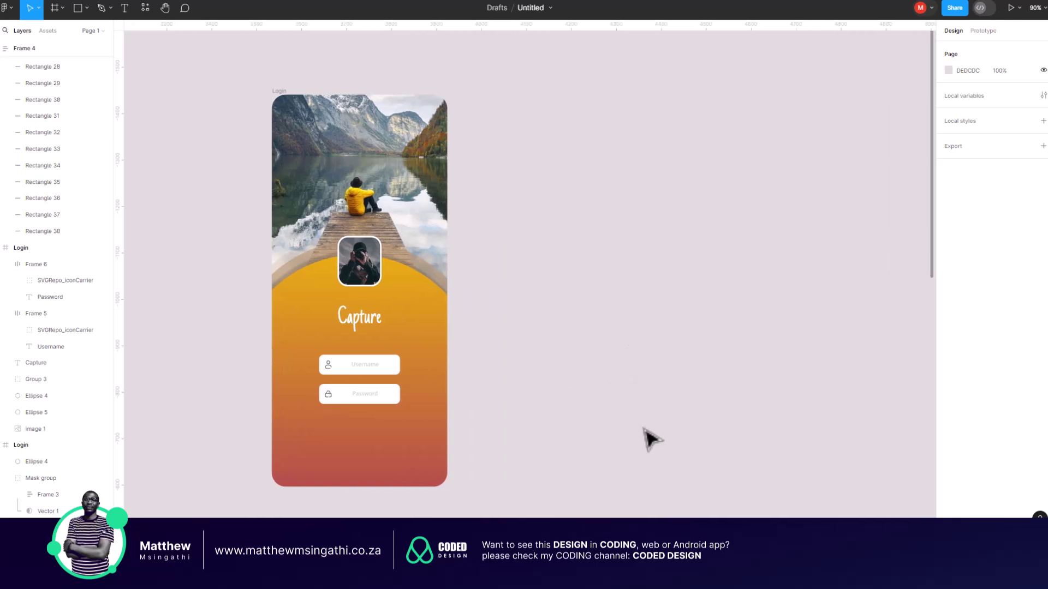
scroll(370, 395, "up", 3)
left_click(402, 366)
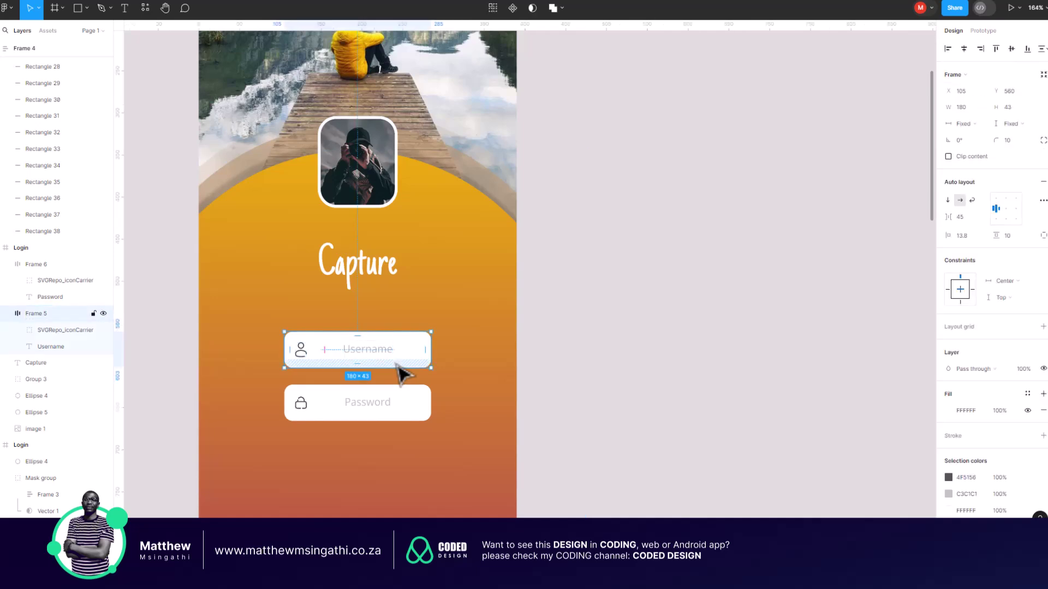
left_click(406, 412, "shift")
left_click_drag(431, 406, 449, 404)
left_click_drag(402, 351, 403, 345)
left_click(594, 382)
scroll(594, 381, "down", 5)
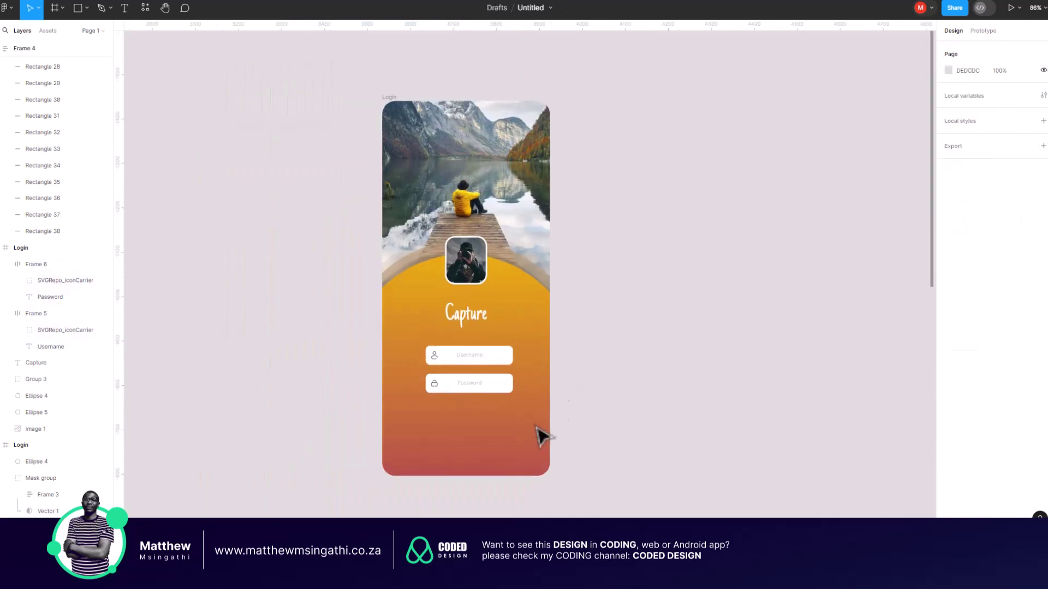
scroll(537, 428, "up", 5)
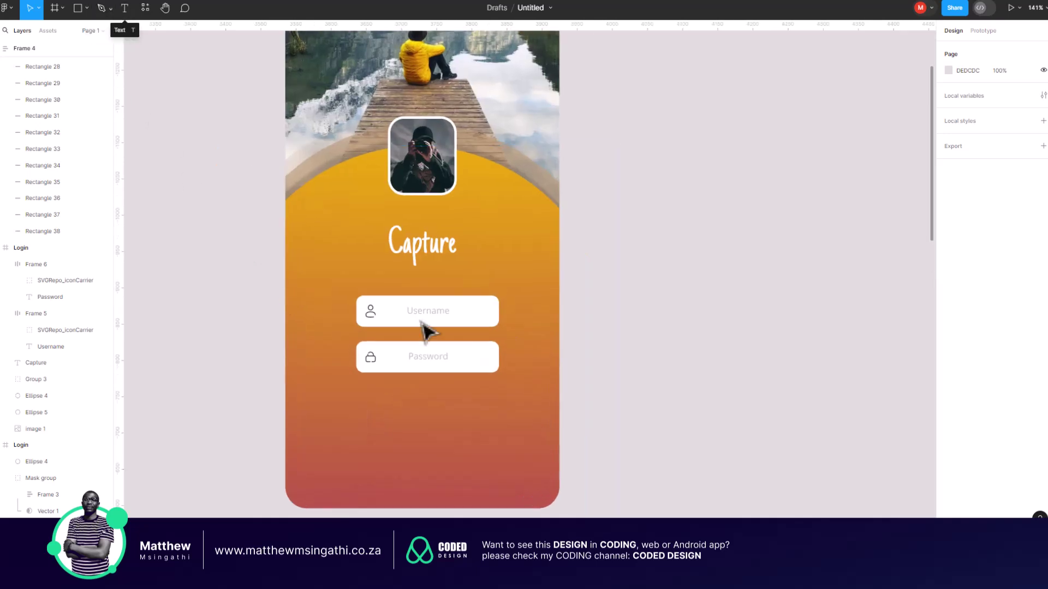
left_click(427, 347)
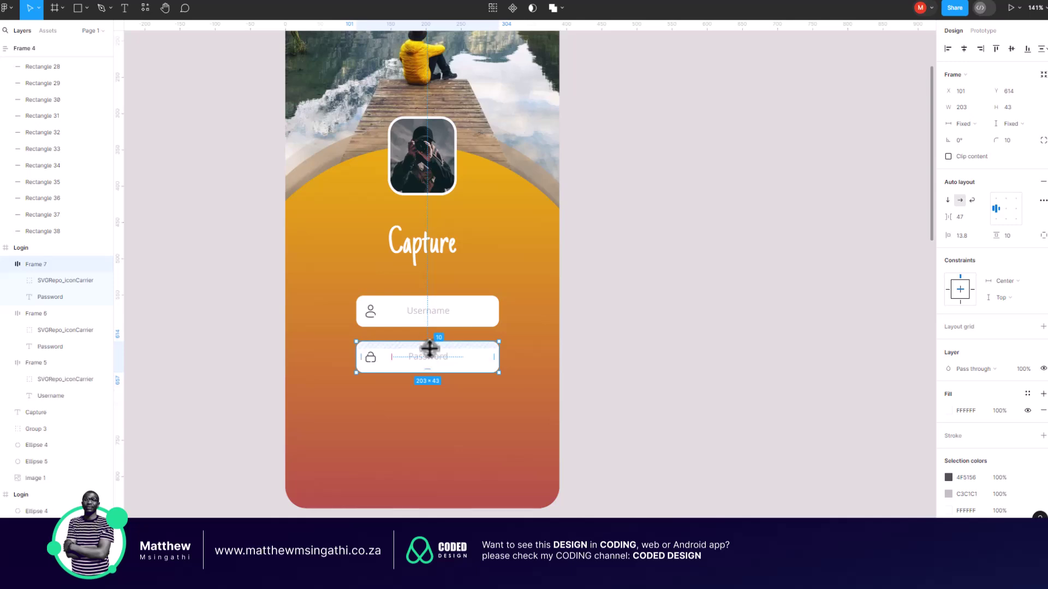
key("ctrl+d")
left_click_drag(427, 350, 426, 388)
key("Delete")
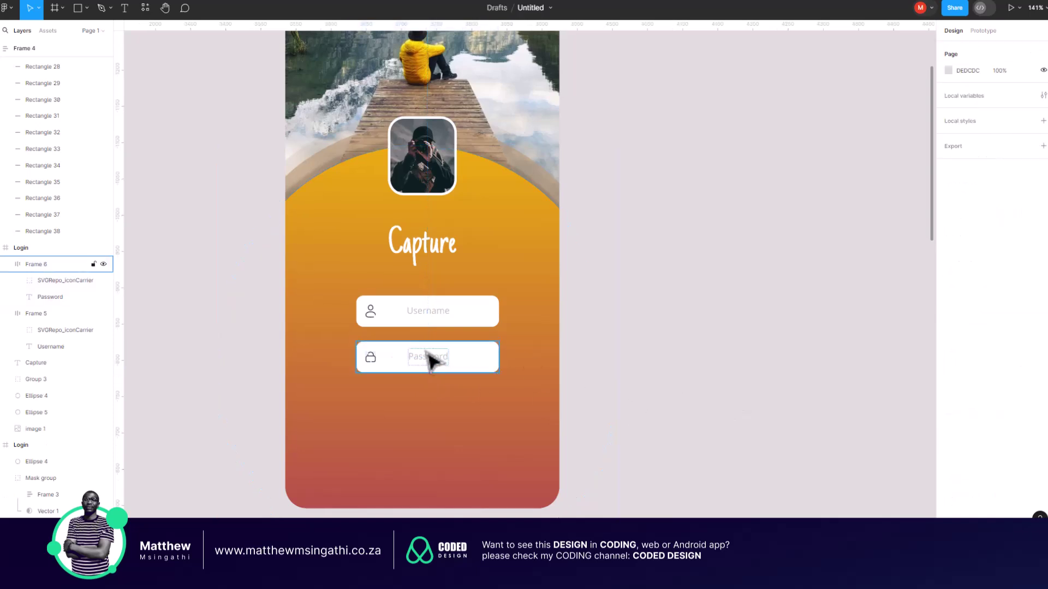
- Copy the password field and paste a copy directly below it, at about Y 669
left_click(425, 355)
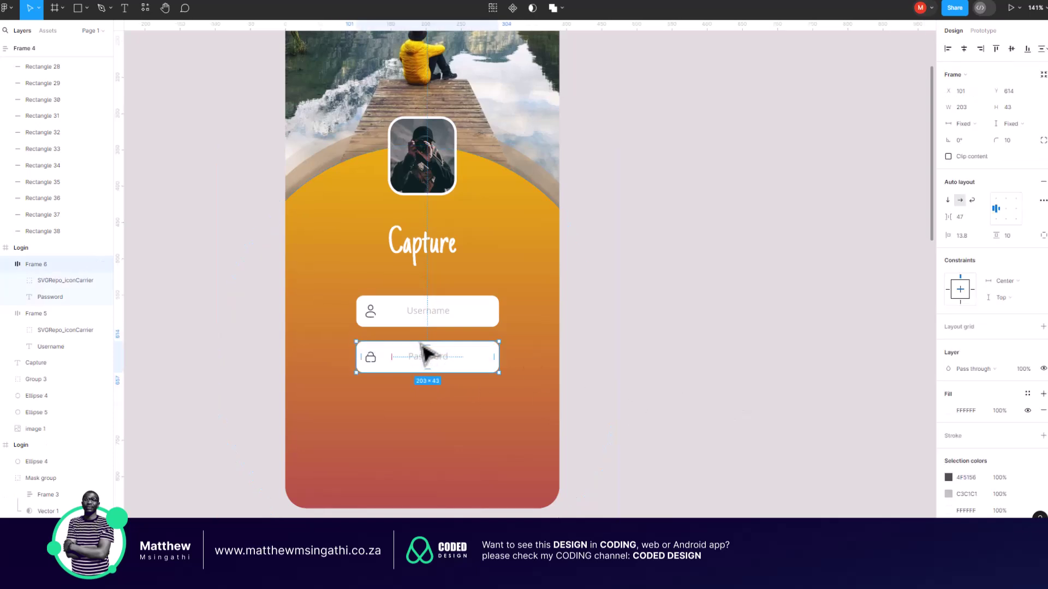
right_click(418, 343)
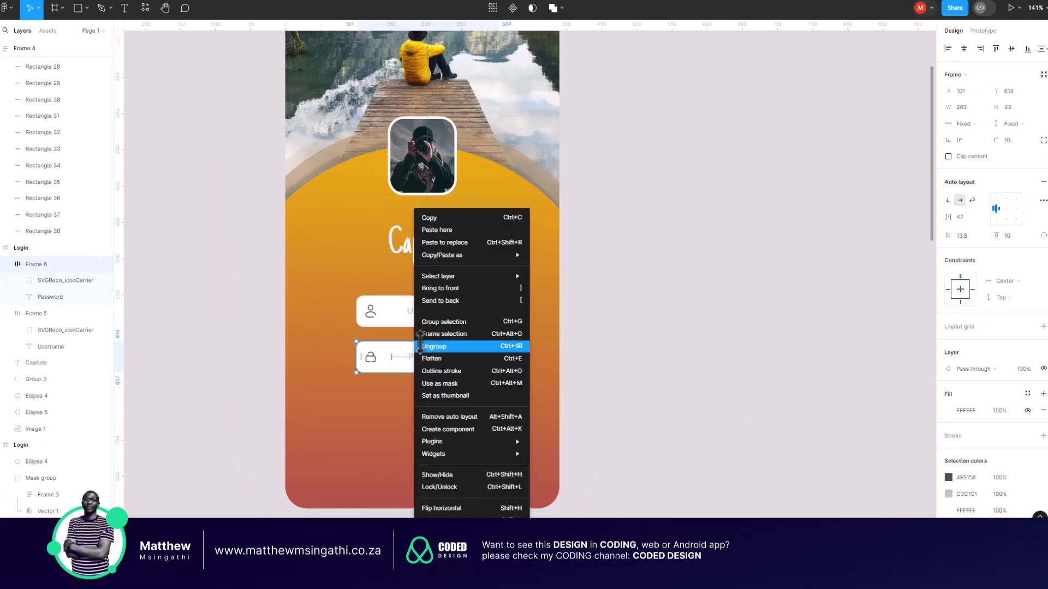
left_click(434, 216)
left_click(661, 319)
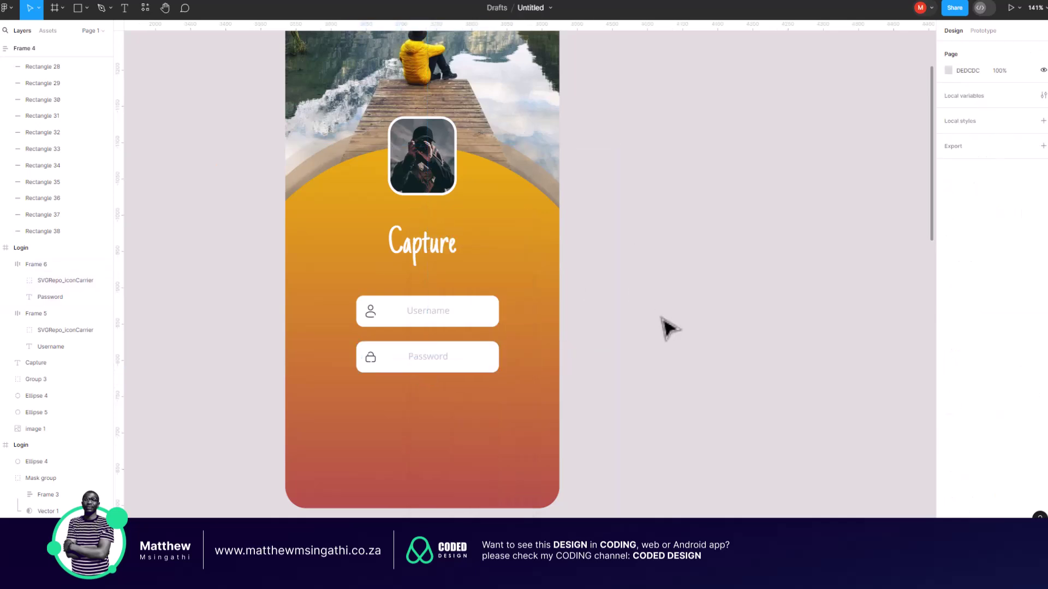
key("ctrl+v")
left_click_drag(476, 355, 474, 400)
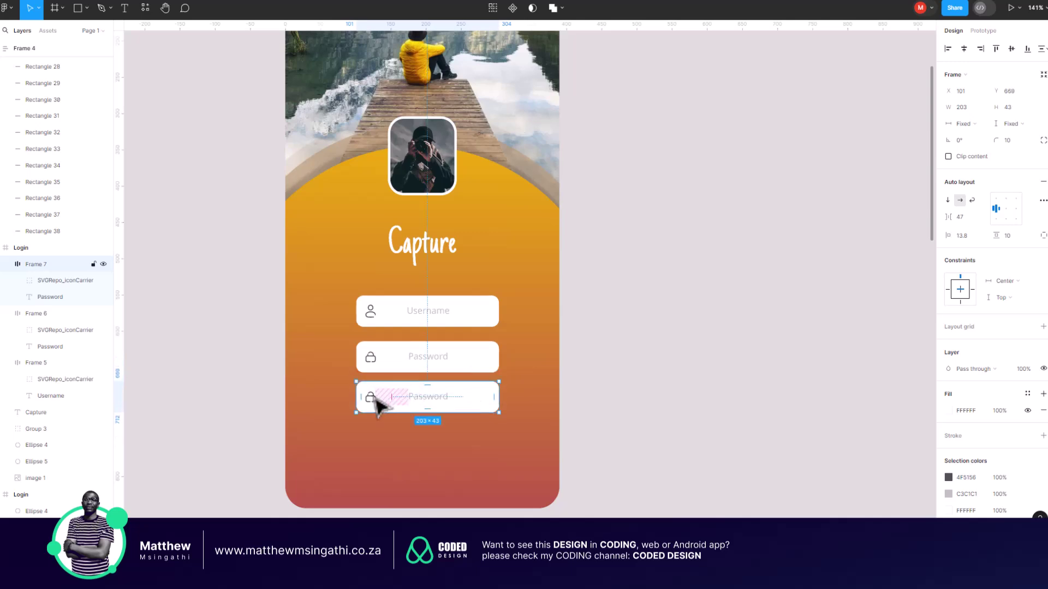
- Delete the lock icon from the copied field and narrow the field to a width of about 115
double_click(370, 405)
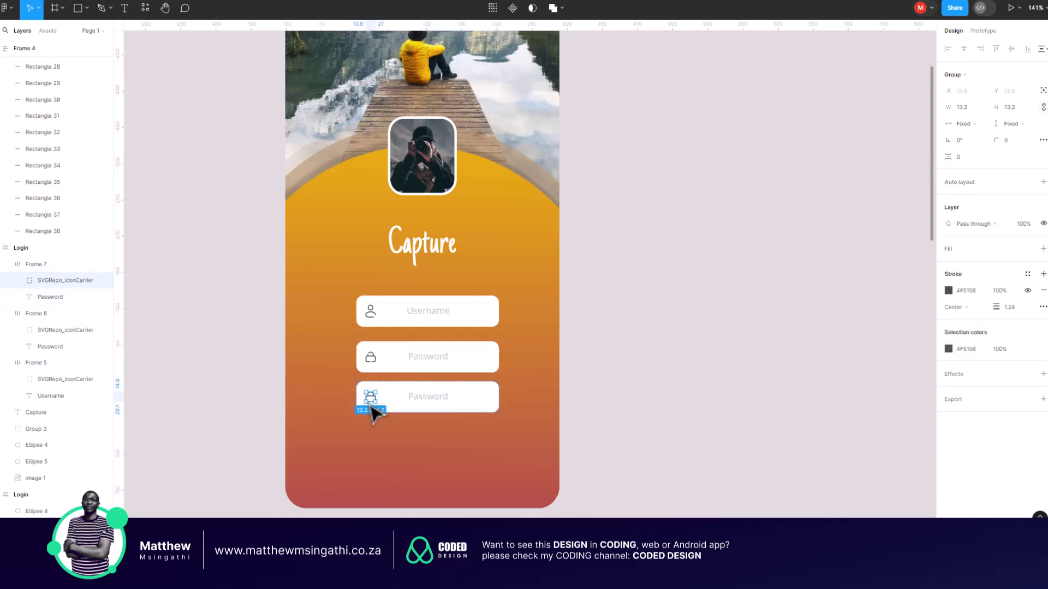
key("Delete")
left_click(471, 433)
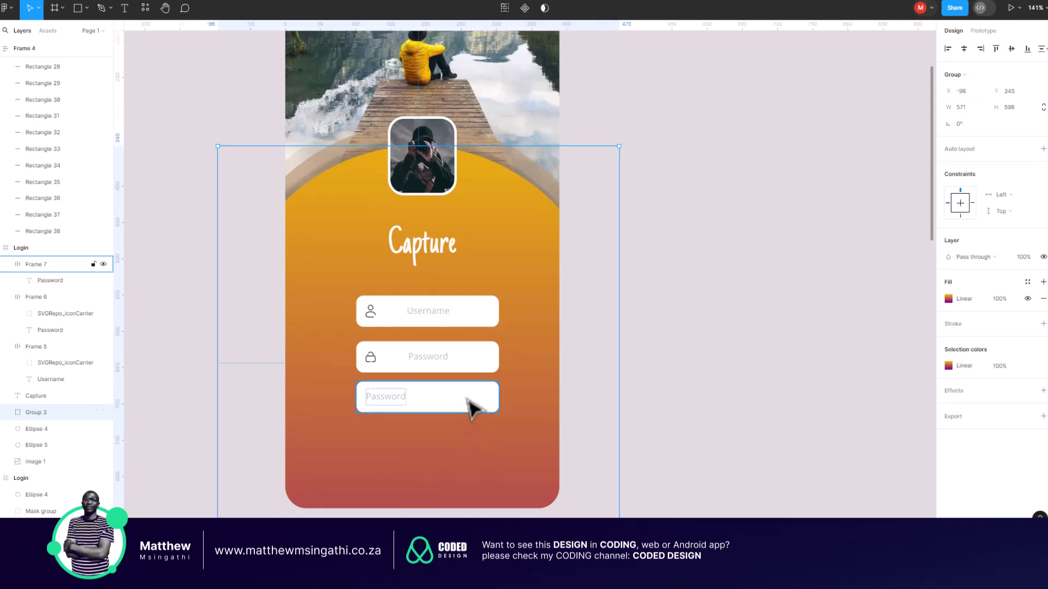
left_click(468, 399)
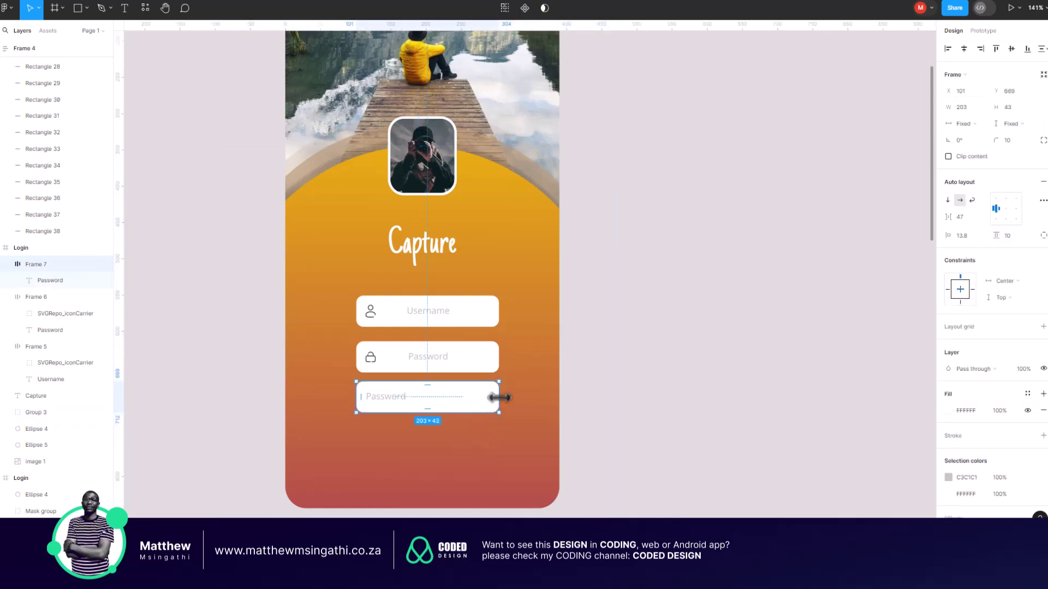
left_click_drag(468, 397, 436, 397)
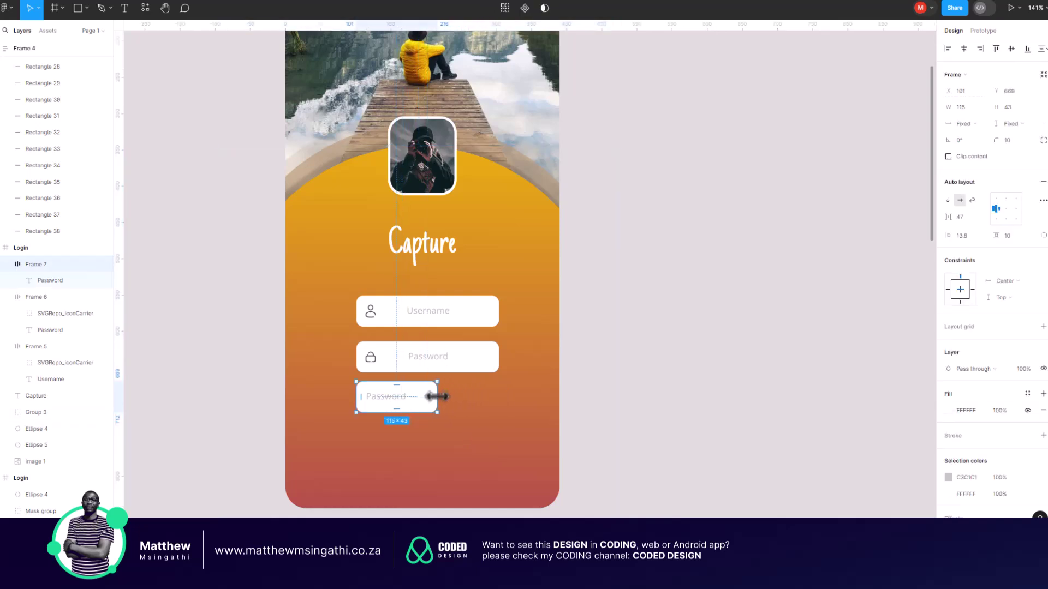
- Centre the label inside the narrowed copied field and move the field to X 146, Y 684, centred below the password field
left_click(1006, 212)
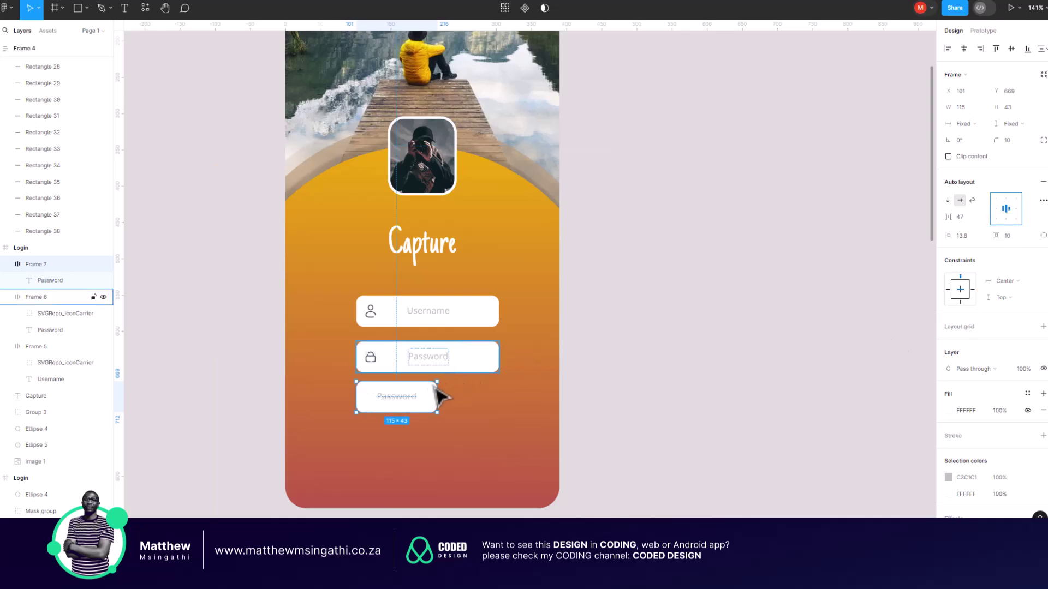
left_click_drag(426, 405, 463, 416)
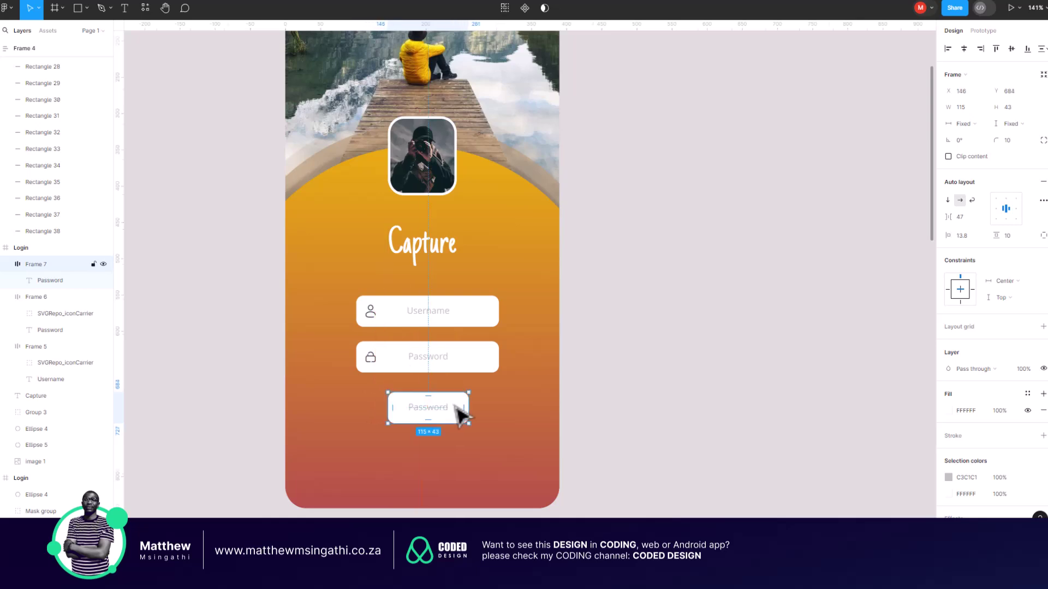
scroll(457, 408, "down", 5)
left_click(650, 360)
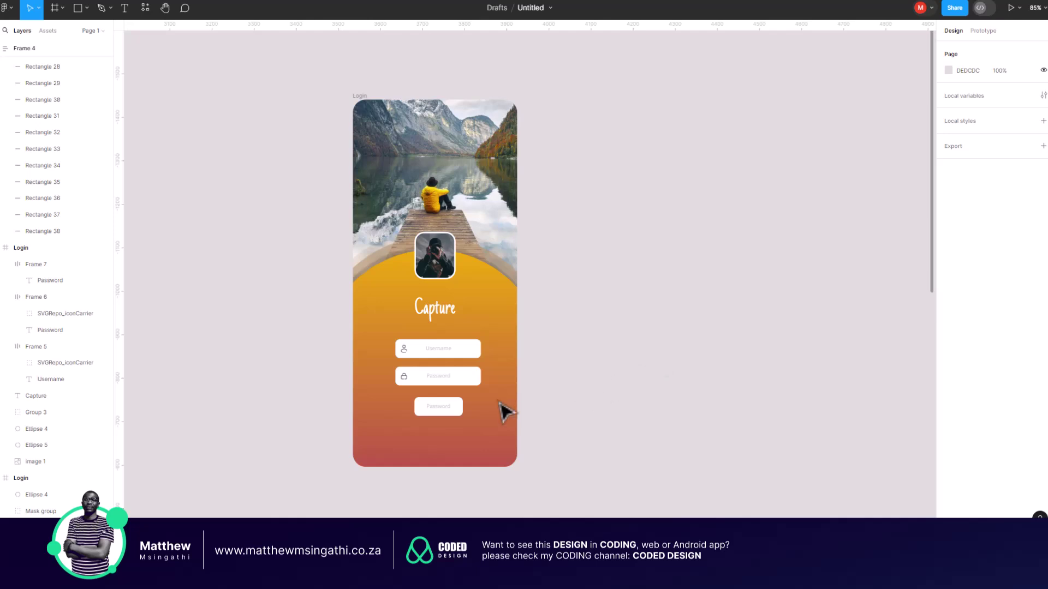
scroll(451, 433, "up", 5)
scroll(451, 434, "down", 3)
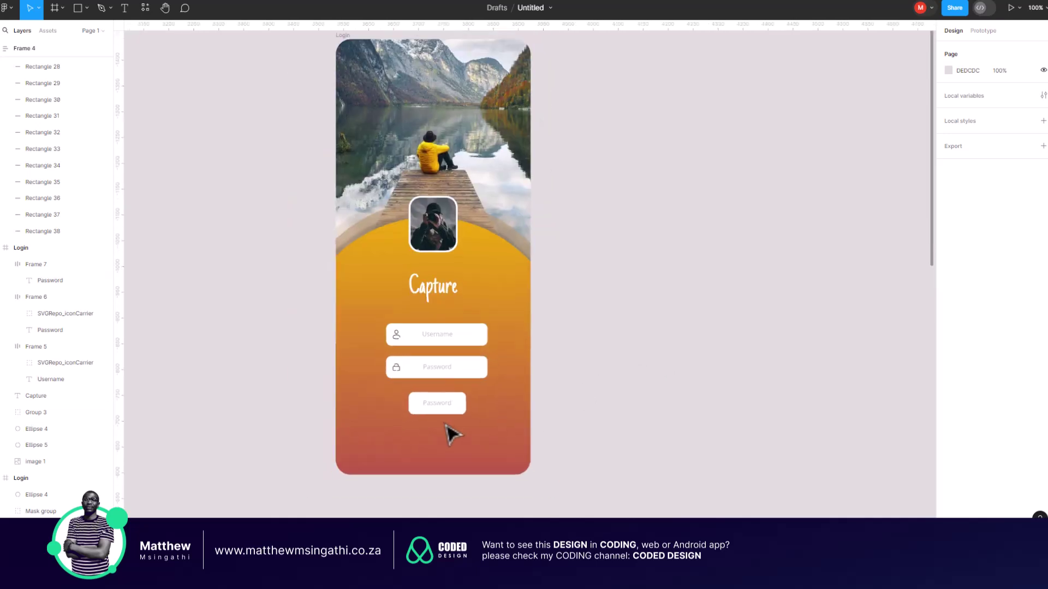
- Change the label colour in the small copied field to turquoise 41C8C8
left_click(466, 405)
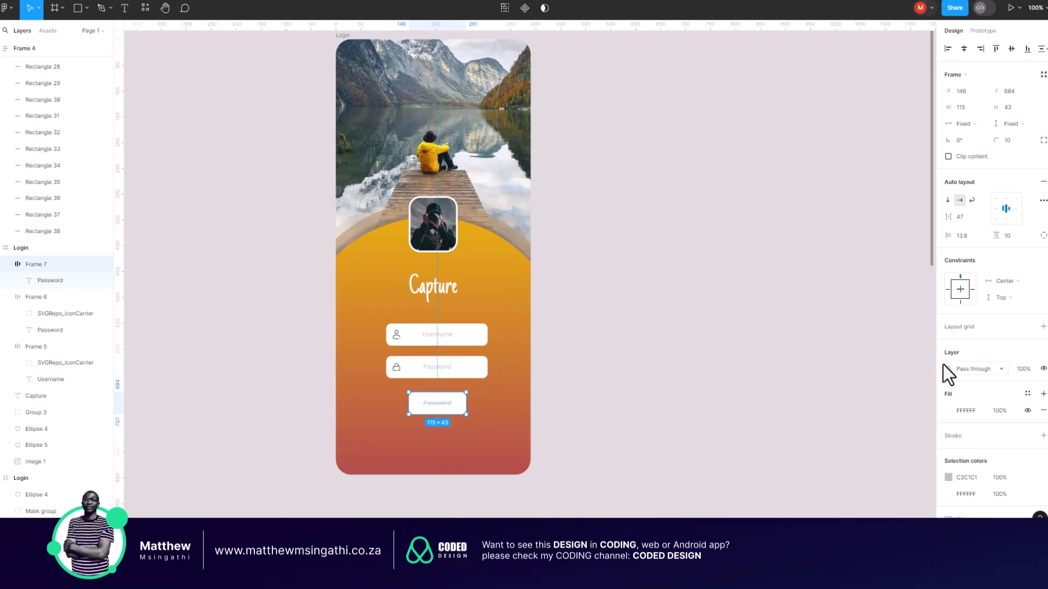
scroll(950, 449, "down", 1)
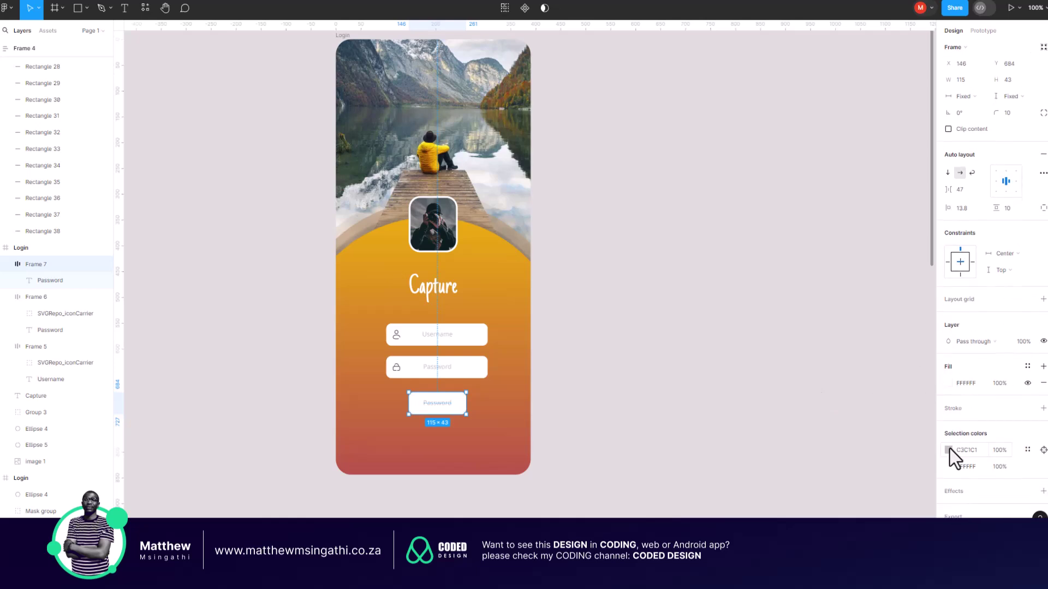
left_click(949, 448)
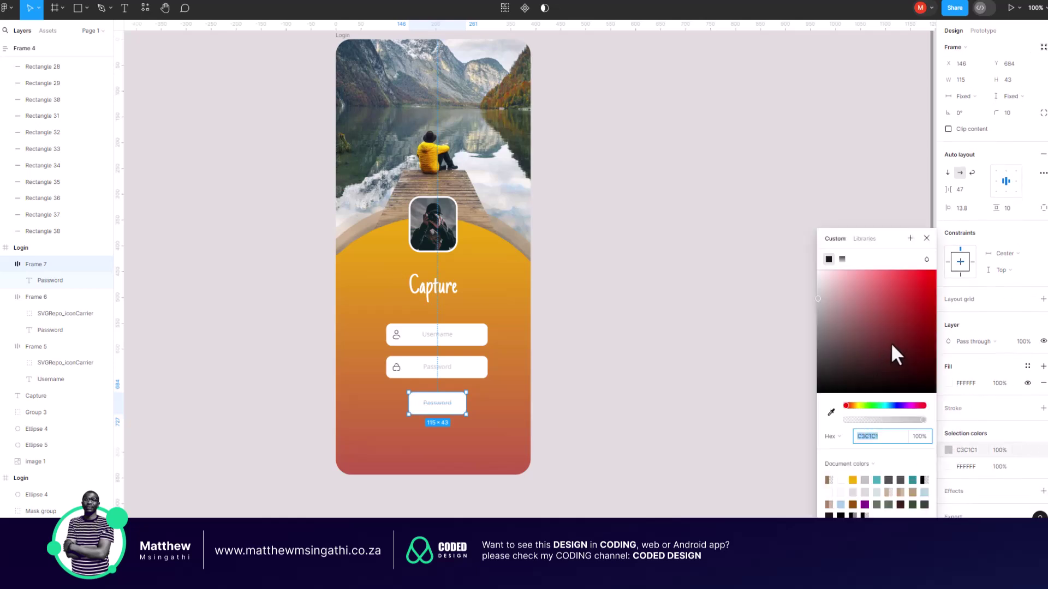
left_click(884, 405)
left_click(896, 299)
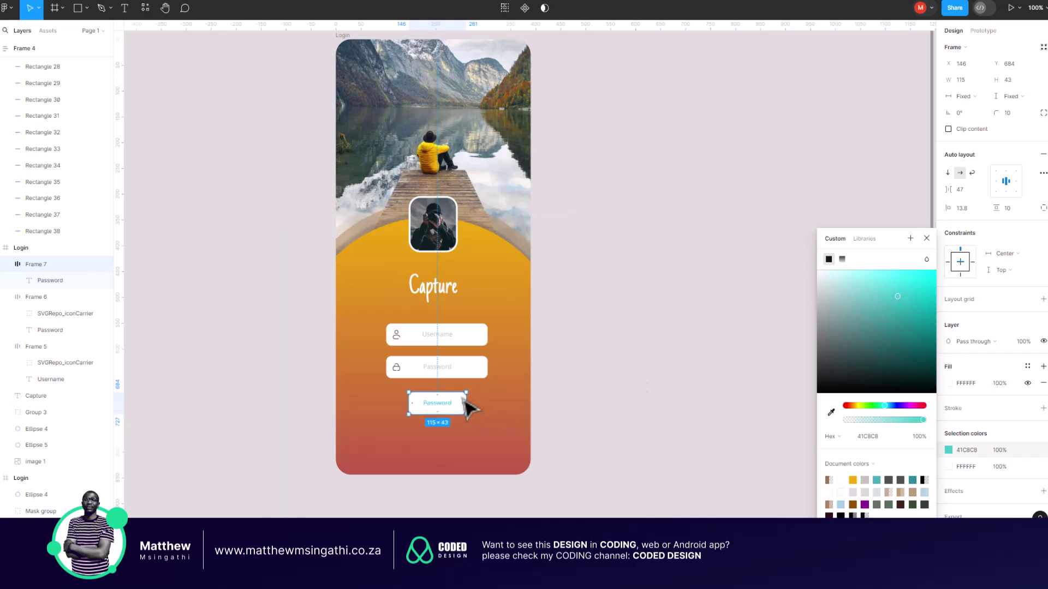
- Change the small field's white fill to blue 1858A3 to turn it into a button
left_click(952, 385)
left_click(948, 384)
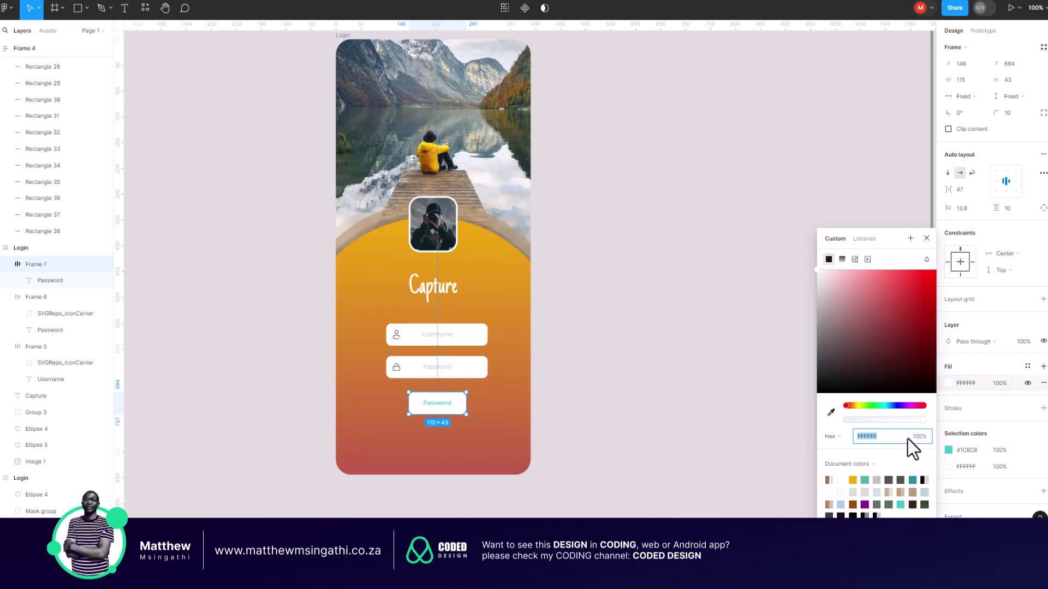
left_click(831, 412)
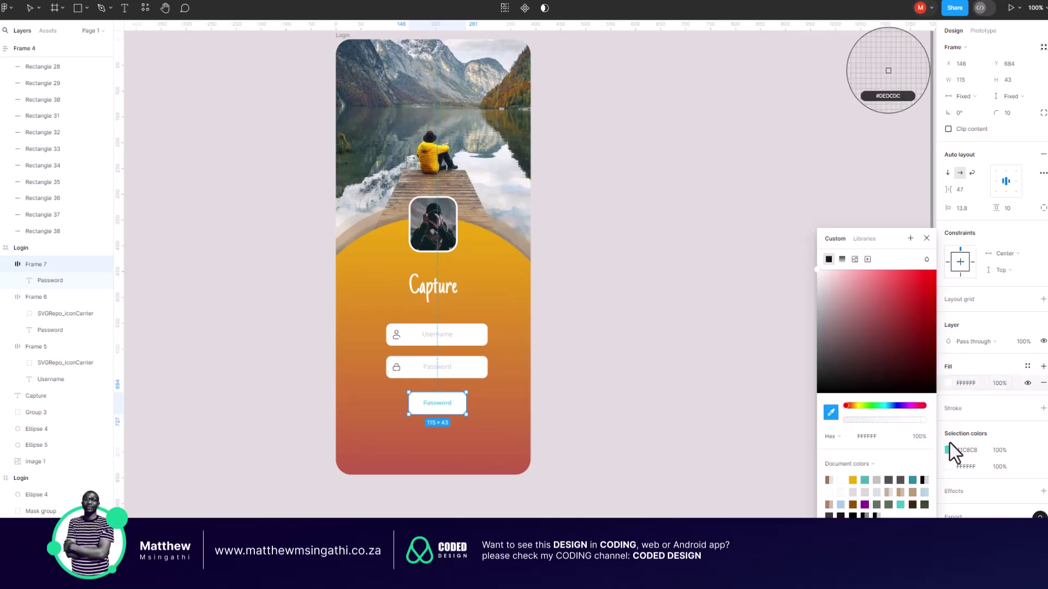
key("Escape")
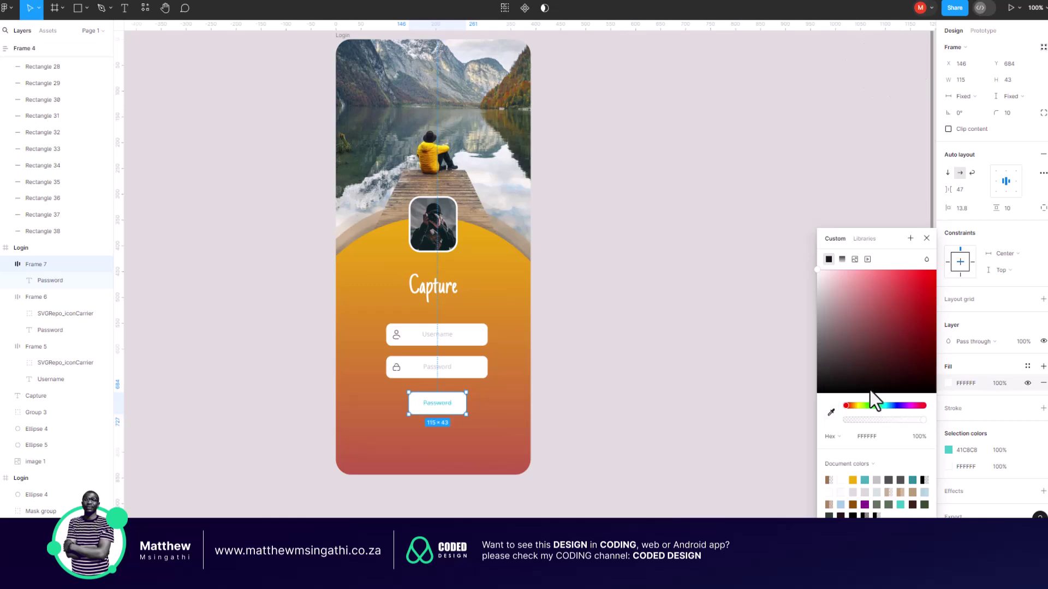
left_click_drag(849, 407, 879, 408)
left_click(897, 406)
left_click(892, 323)
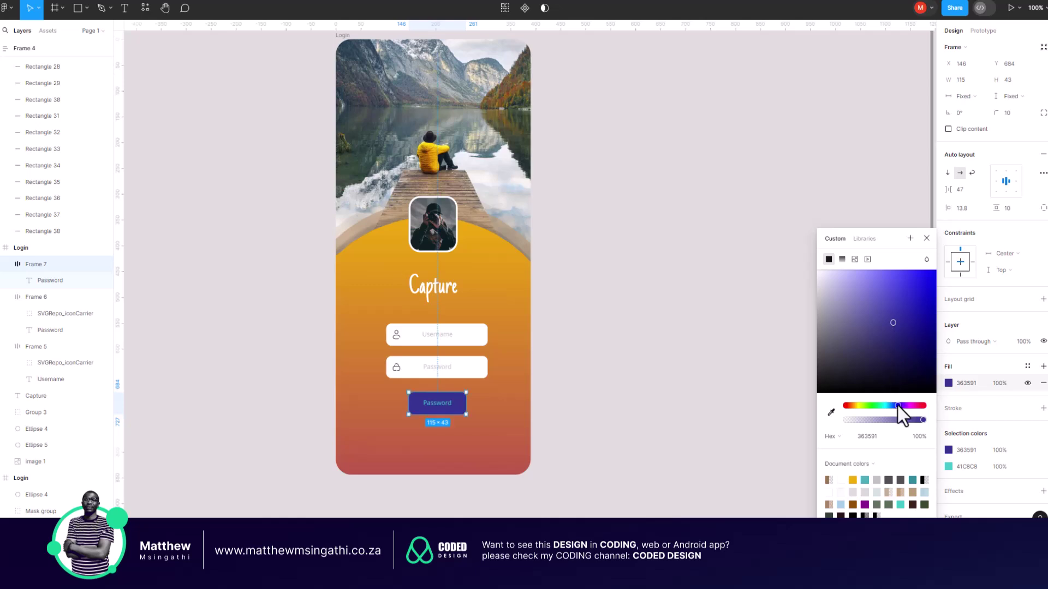
mouse_move(898, 406)
left_mouse_down()
mouse_move(872, 410)
mouse_move(892, 408)
left_mouse_up()
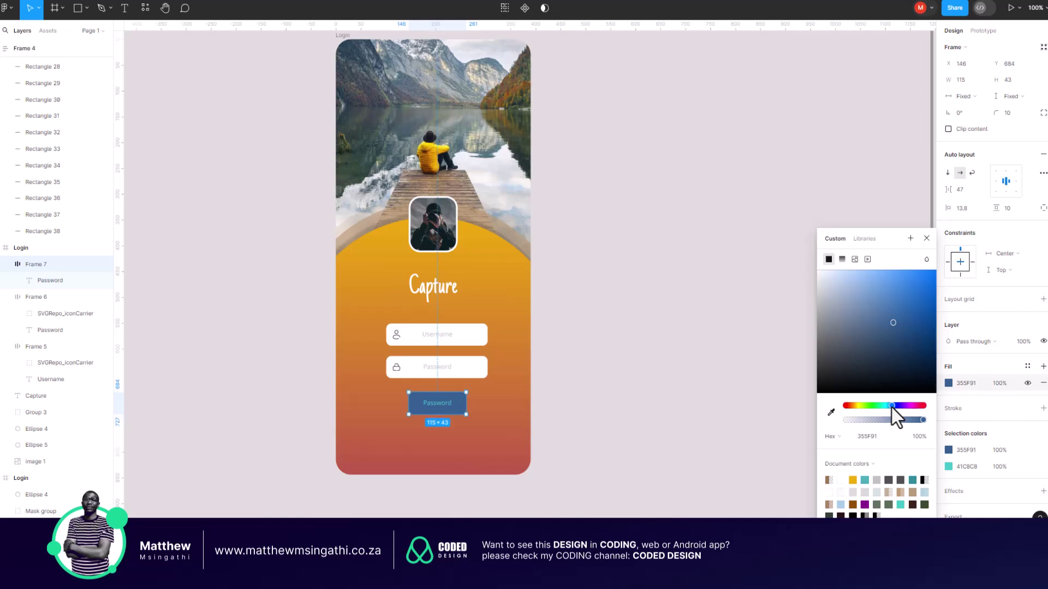
left_click_drag(894, 325, 919, 314)
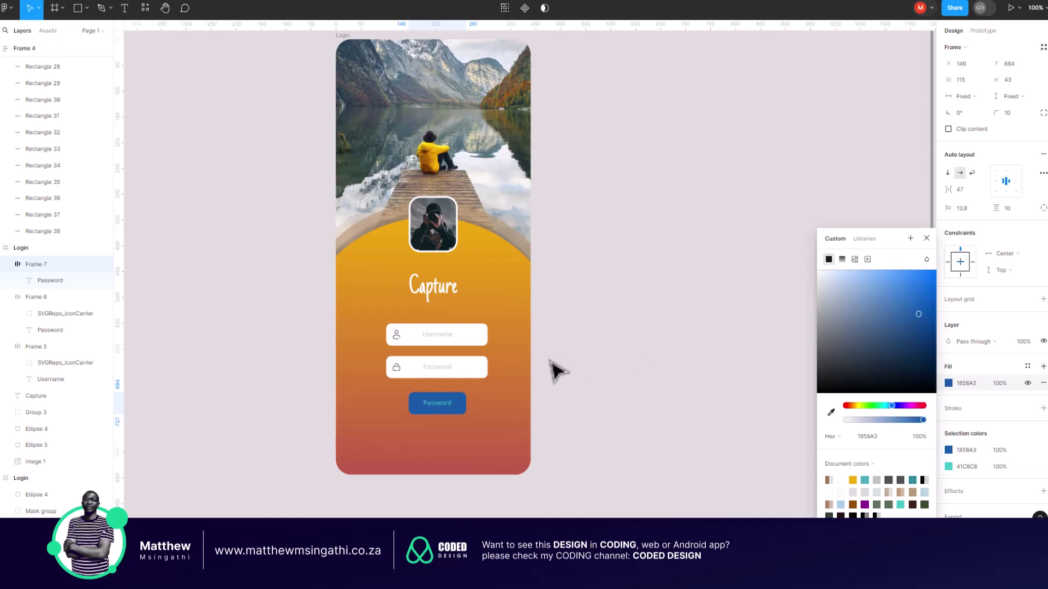
- Copy the button label's turquoise colour code and change the label to white FFFFFF
left_click(442, 407)
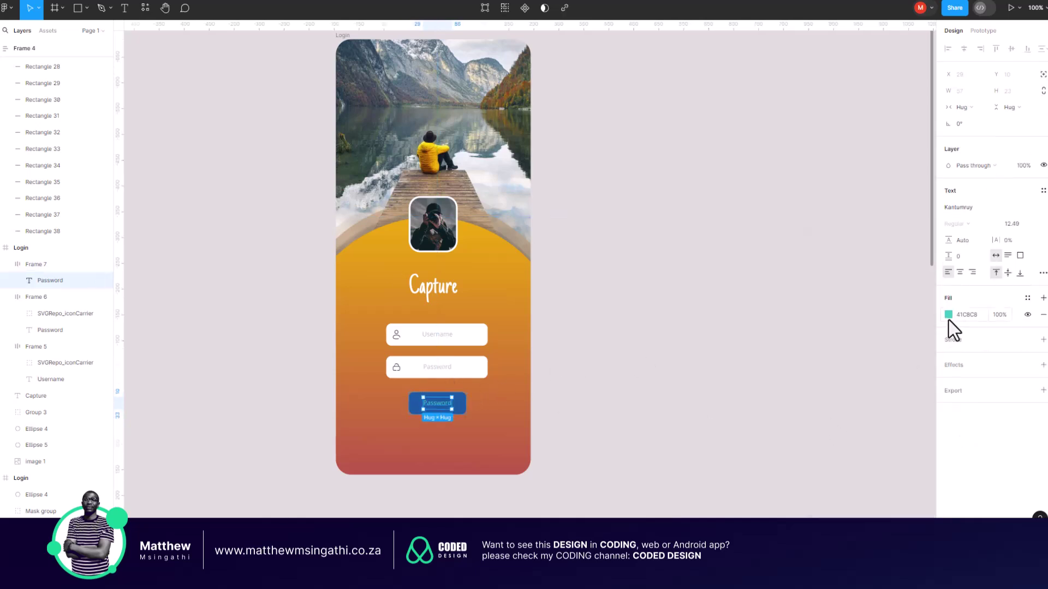
left_click(949, 314)
left_click(883, 436)
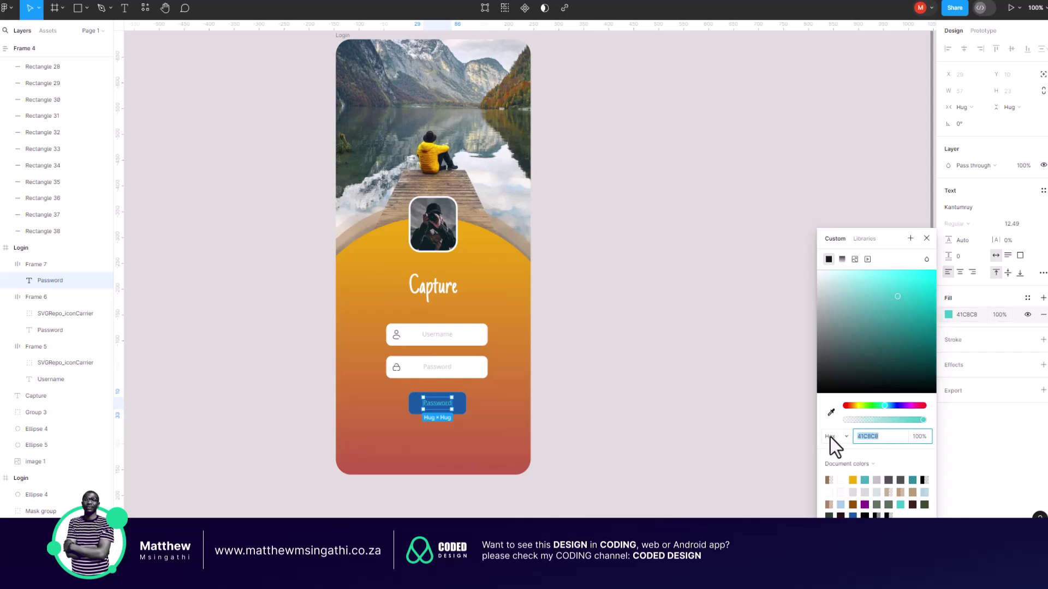
mouse_move(898, 296)
left_mouse_down()
mouse_move(850, 290)
mouse_move(795, 264)
mouse_move(688, 331)
left_mouse_up()
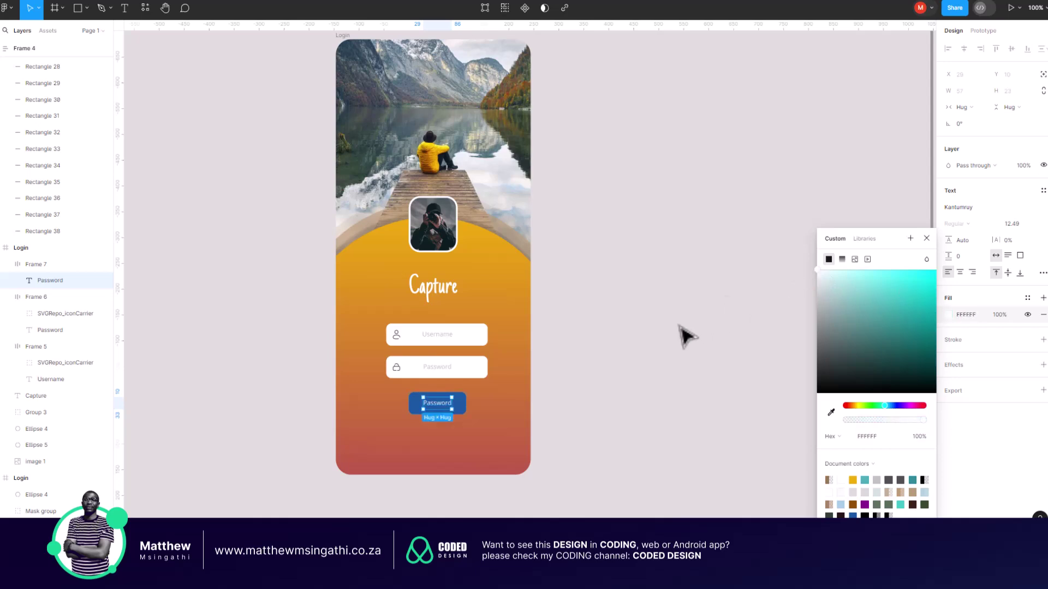
left_click(600, 387)
- Fill the button with the copied turquoise 41C8C8 and deepen it to teal 0CB2B2
scroll(524, 402, "down", 5)
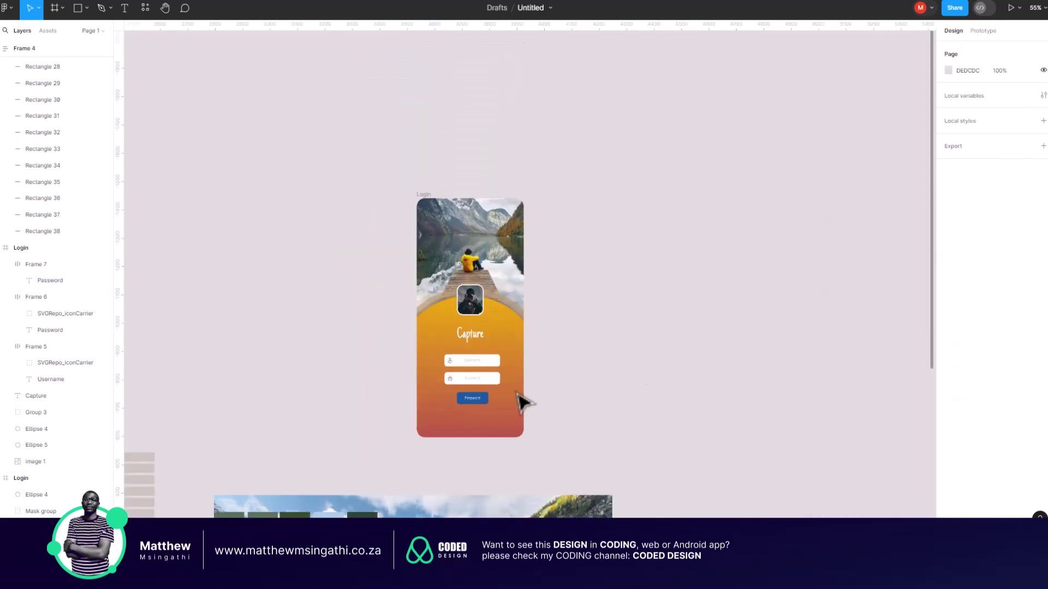
left_click_drag(602, 351, 499, 378)
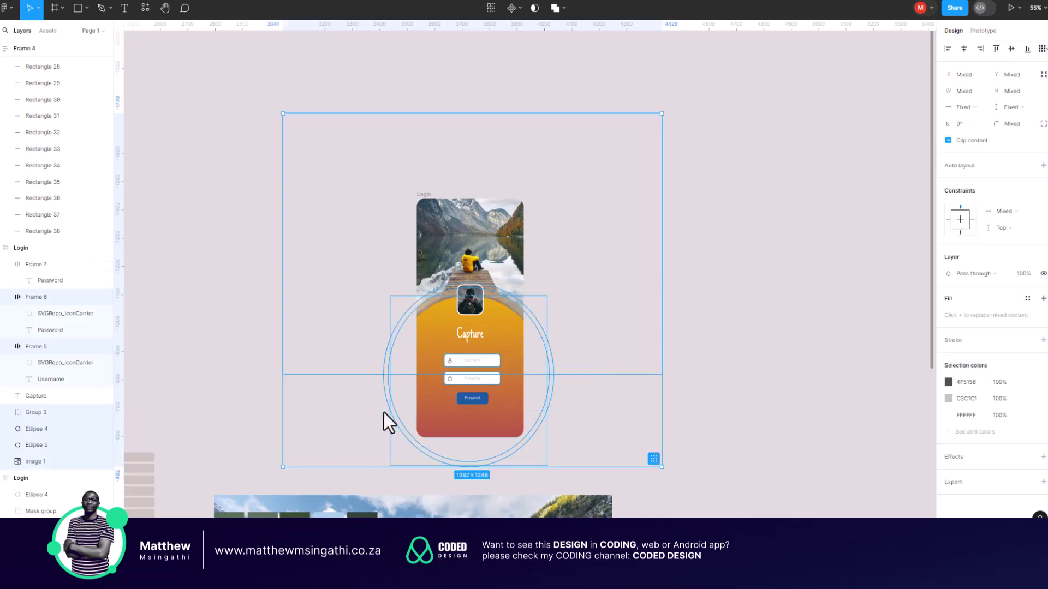
scroll(578, 402, "up", 4)
left_click(431, 401)
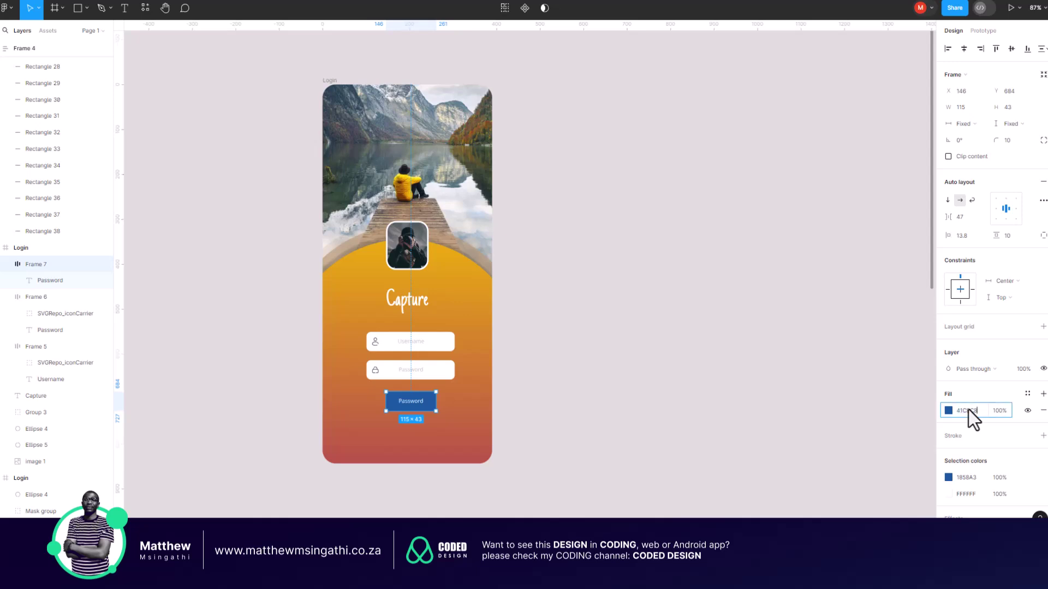
key("Return")
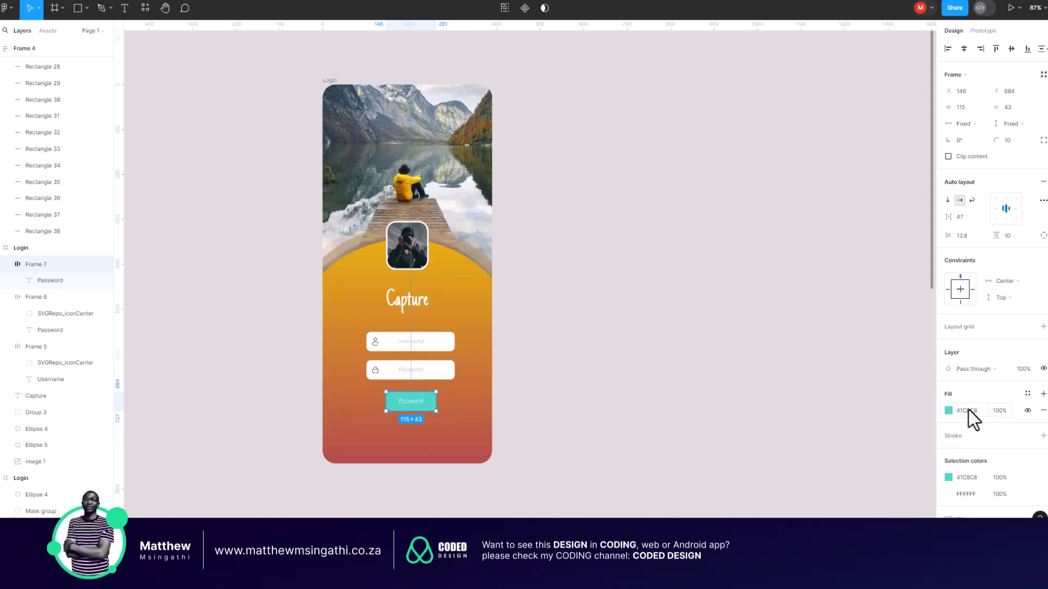
left_click(953, 412)
left_click(948, 411)
left_click(899, 293)
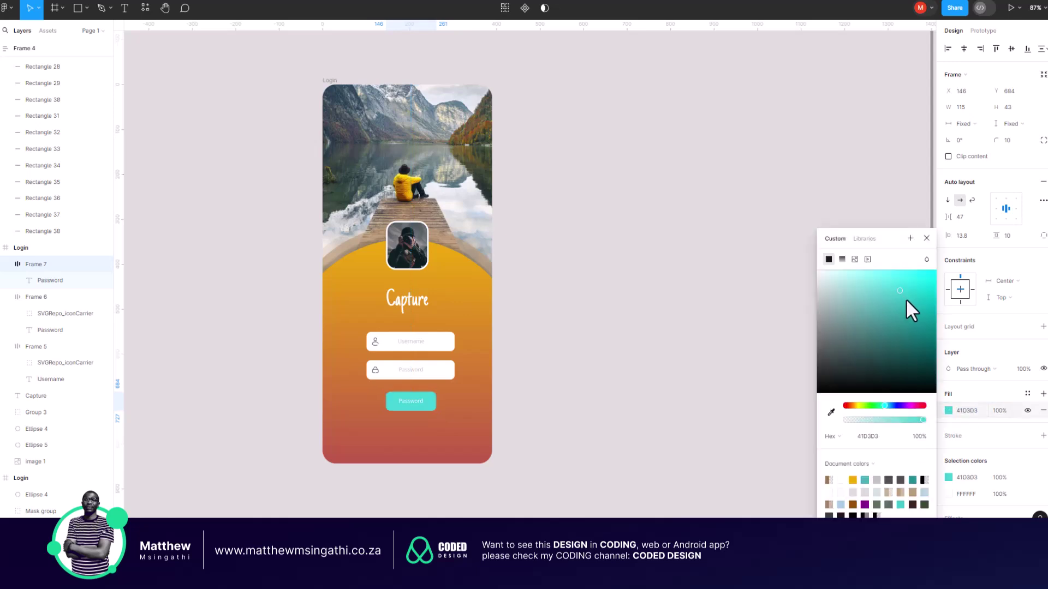
mouse_move(912, 312)
left_mouse_down()
mouse_move(918, 304)
mouse_move(921, 323)
mouse_move(925, 306)
left_mouse_up()
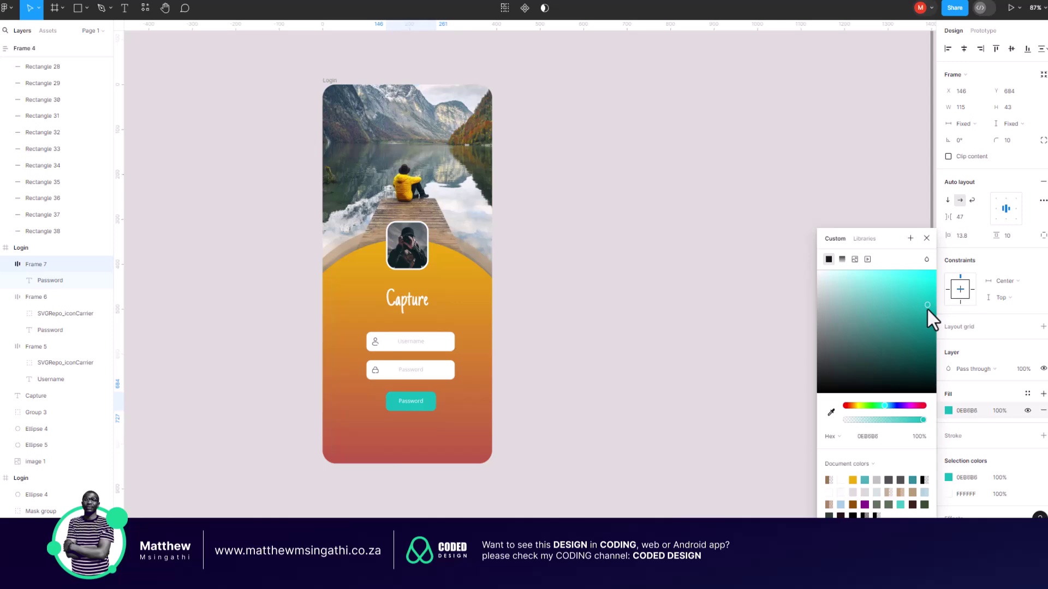
left_click(673, 334)
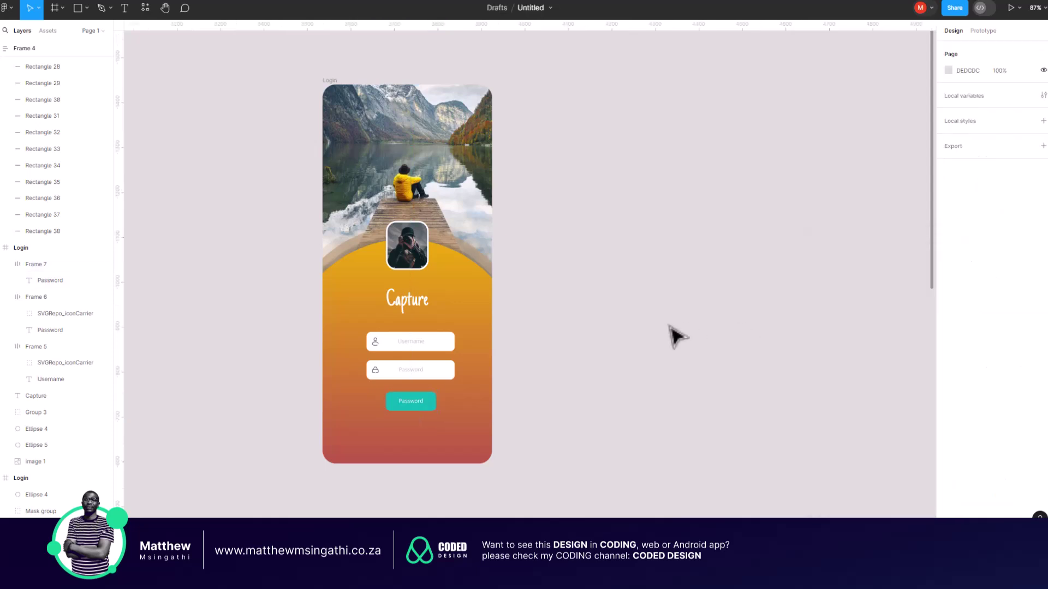
- Replace the teal button's label text with "Login"
scroll(429, 415, "up", 5)
double_click(417, 412)
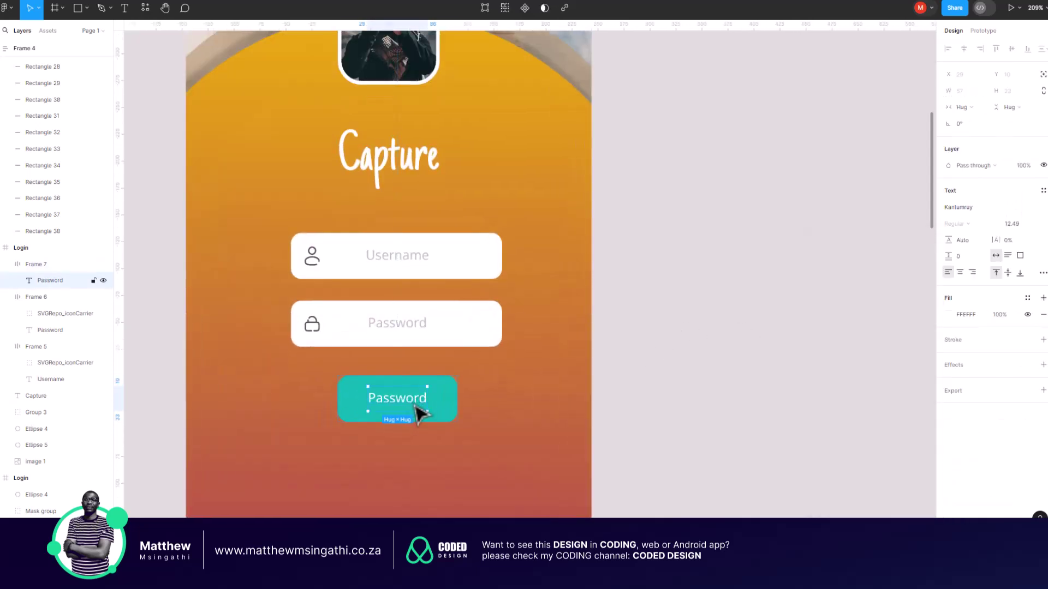
double_click(413, 405)
type("Login")
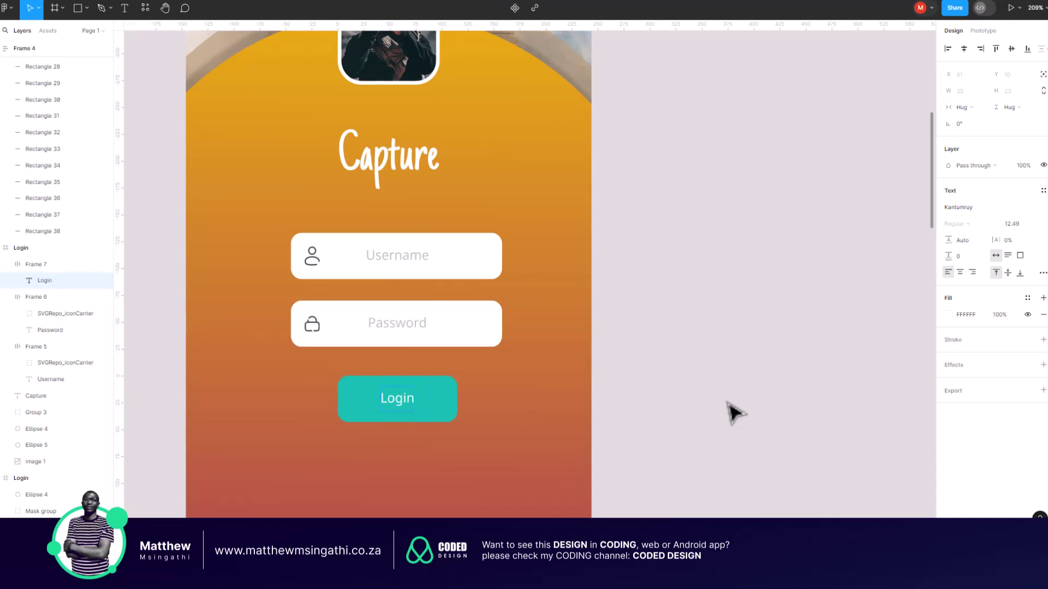
left_click(749, 403)
scroll(499, 423, "down", 5)
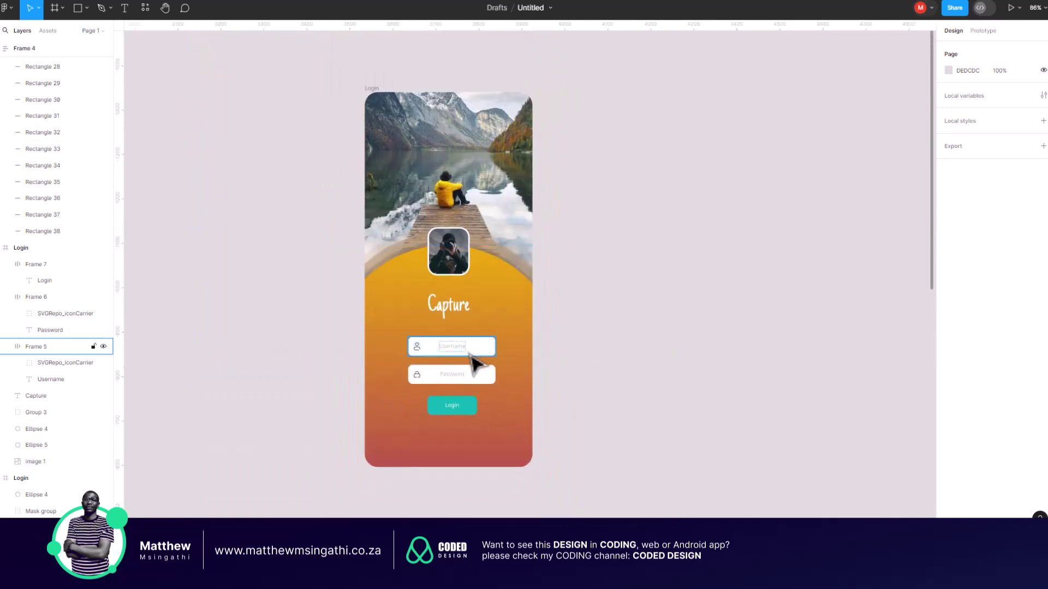
- Wrap the username field, password field and Login button in a vertical auto layout at Y 571 with a 22.6 gap
left_click(448, 354)
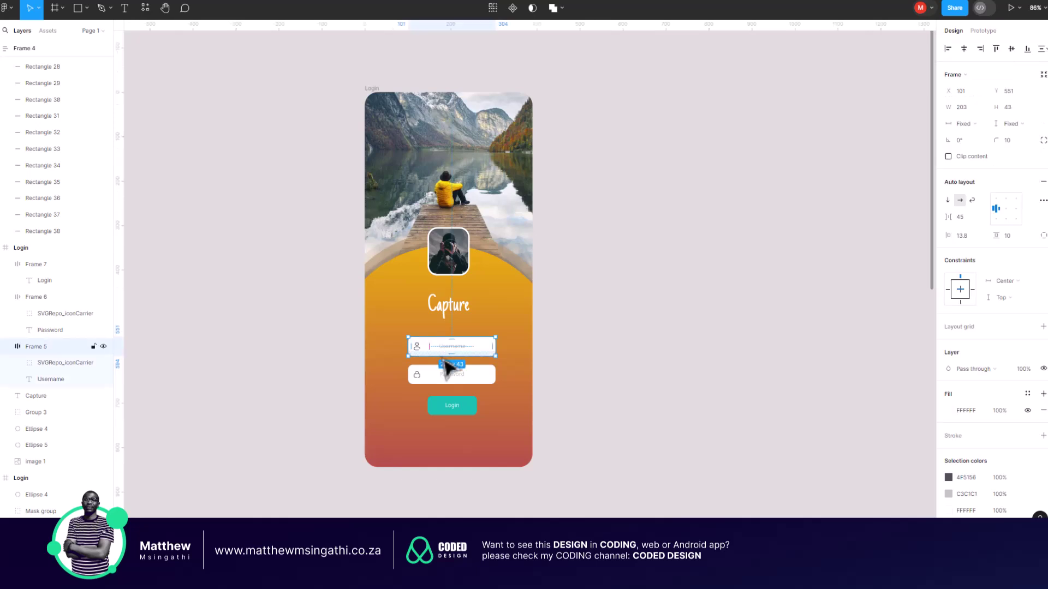
left_click(439, 382, "shift")
left_click(440, 408, "shift")
right_click(441, 413)
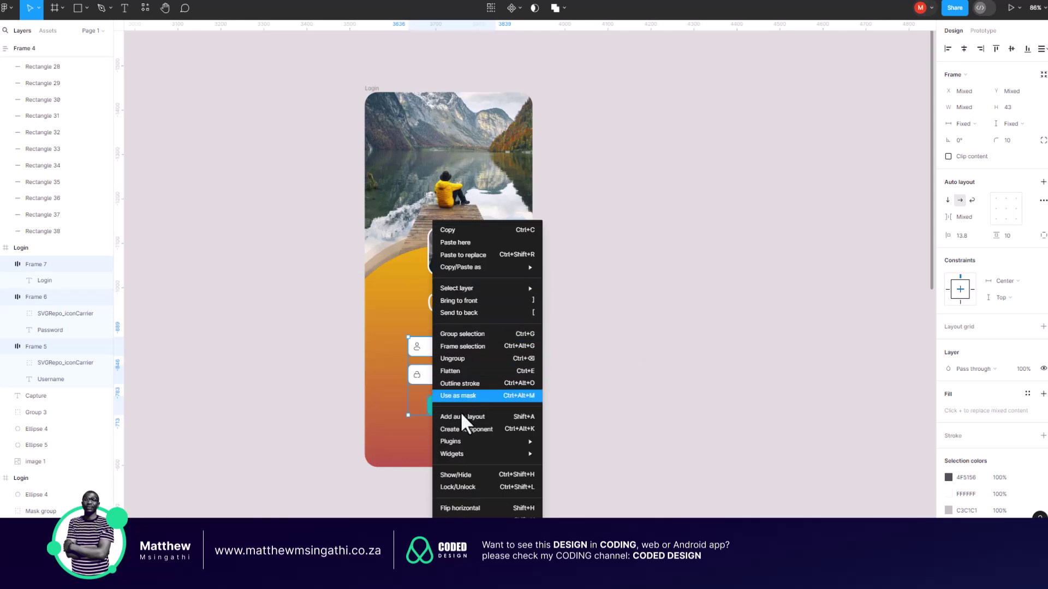
left_click(460, 416)
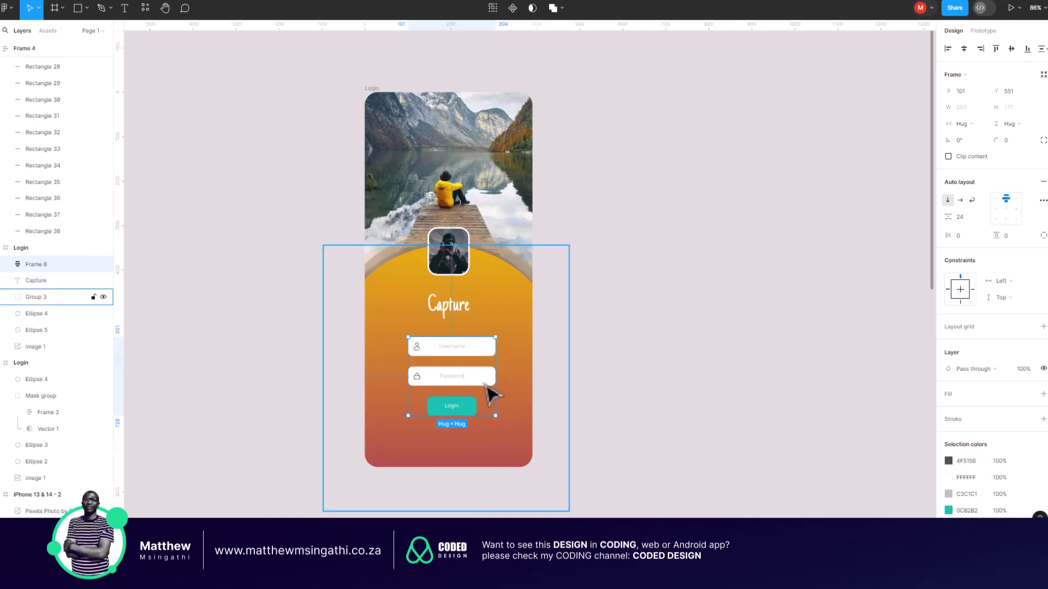
left_click_drag(470, 375, 470, 383)
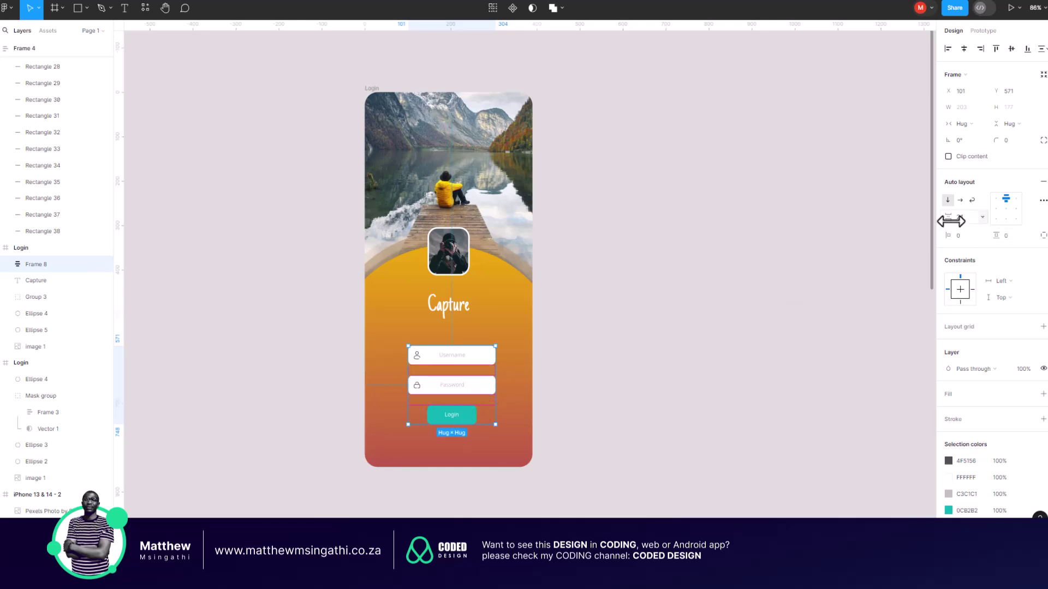
mouse_move(949, 217)
left_mouse_down()
mouse_move(977, 212)
mouse_move(934, 214)
left_mouse_up()
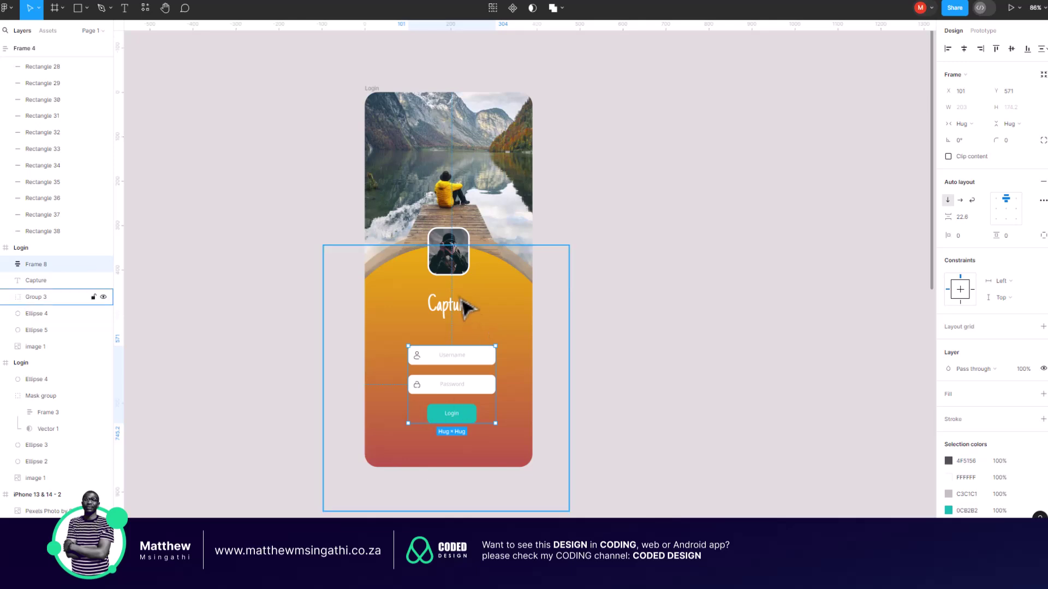
- Combine the Capture title and the form stack in an auto layout with a 32 gap between them
left_click(451, 313, "shift")
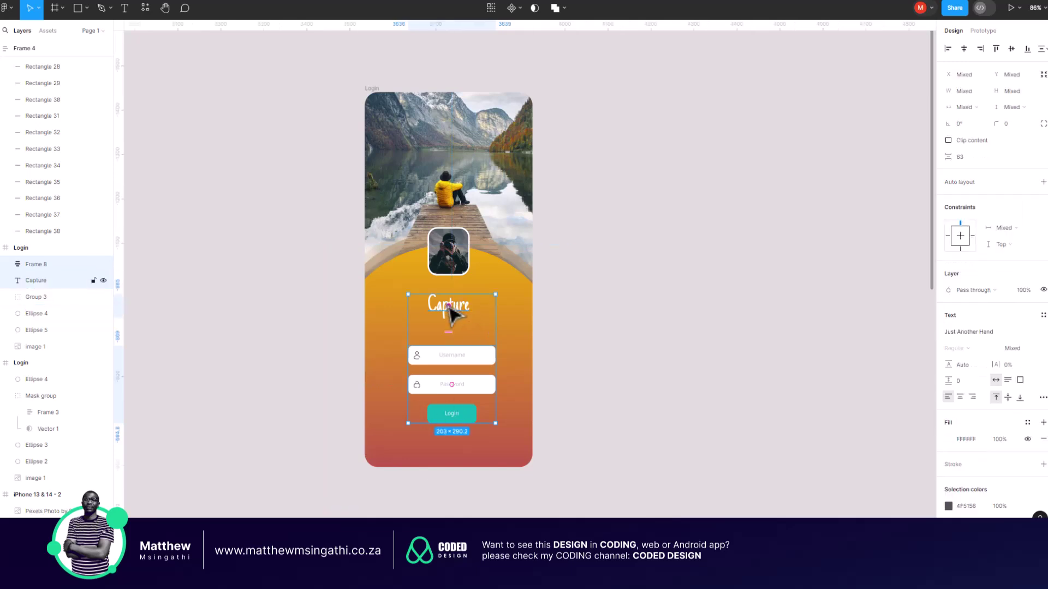
key("shift+a")
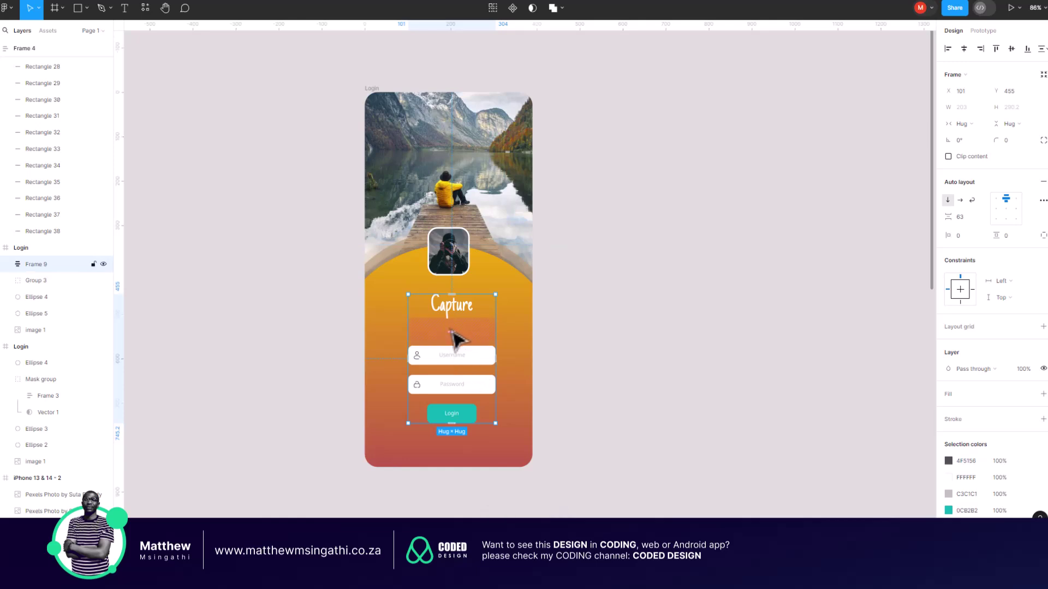
left_click_drag(451, 330, 461, 308)
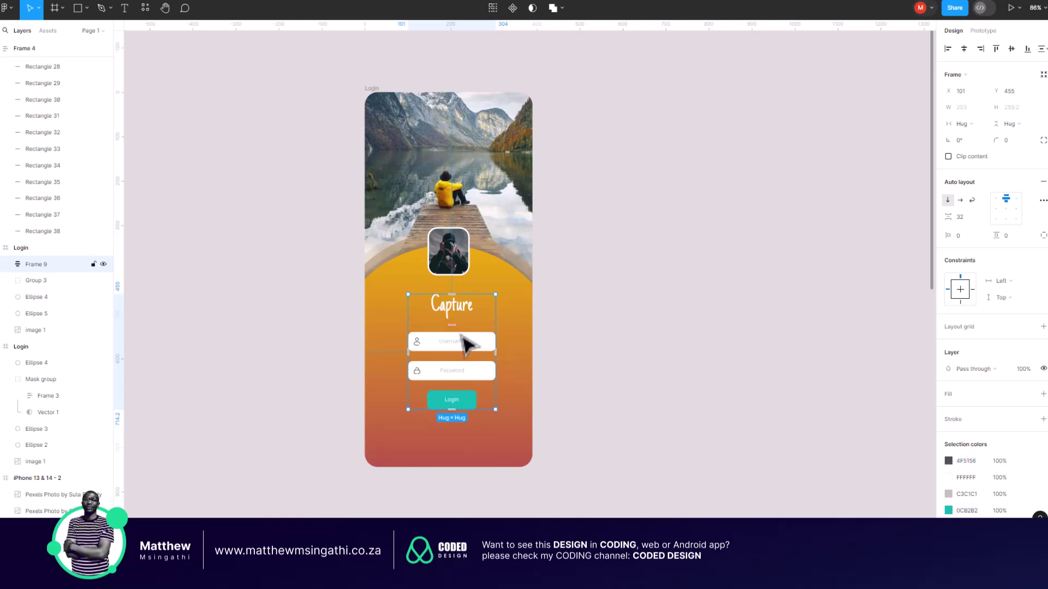
- Shift the stack with the Capture title, fields and Login button slightly lower on the orange area
left_click_drag(461, 355, 458, 368)
left_click(609, 384)
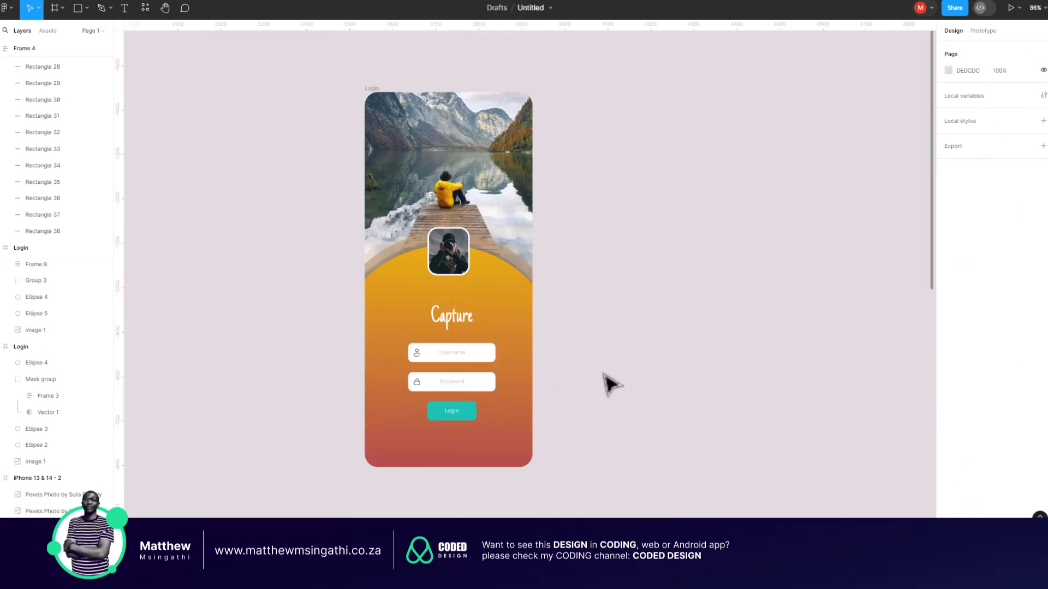
scroll(539, 375, "right", 4)
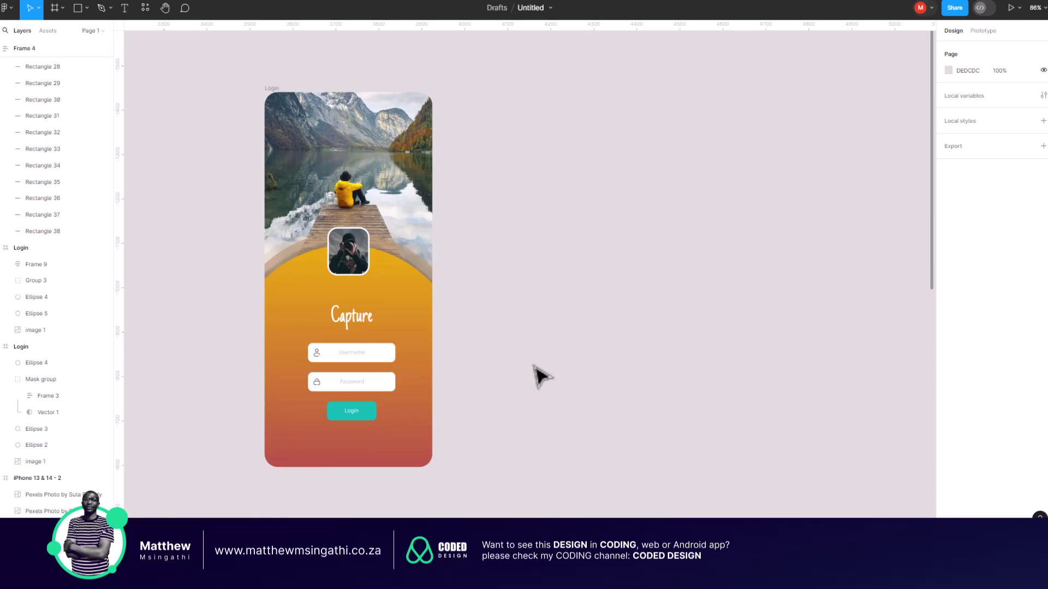
scroll(539, 376, "left", 3)
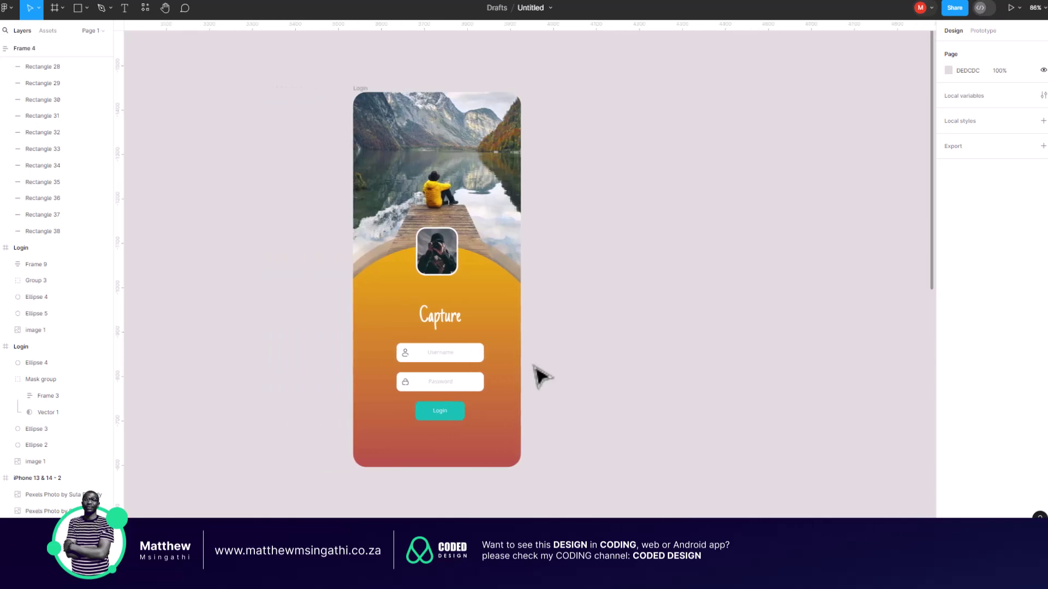
- Duplicate the teal iPhone 13 & 14 - 1 login frame and place the copy just beside the finished Capture login frame
scroll(539, 376, "down", 5)
scroll(409, 351, "left", 3)
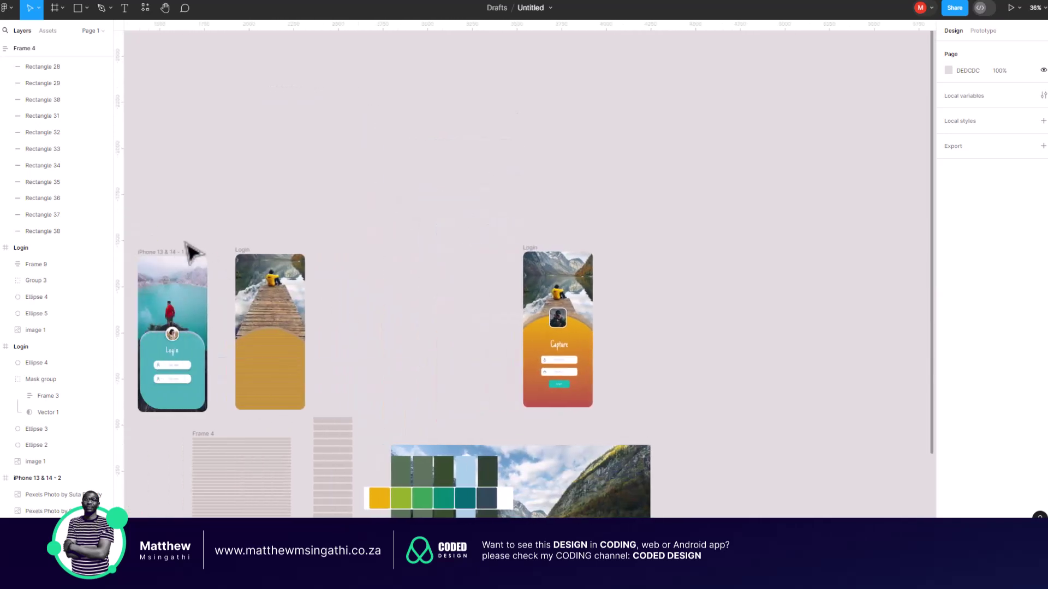
left_click(163, 263)
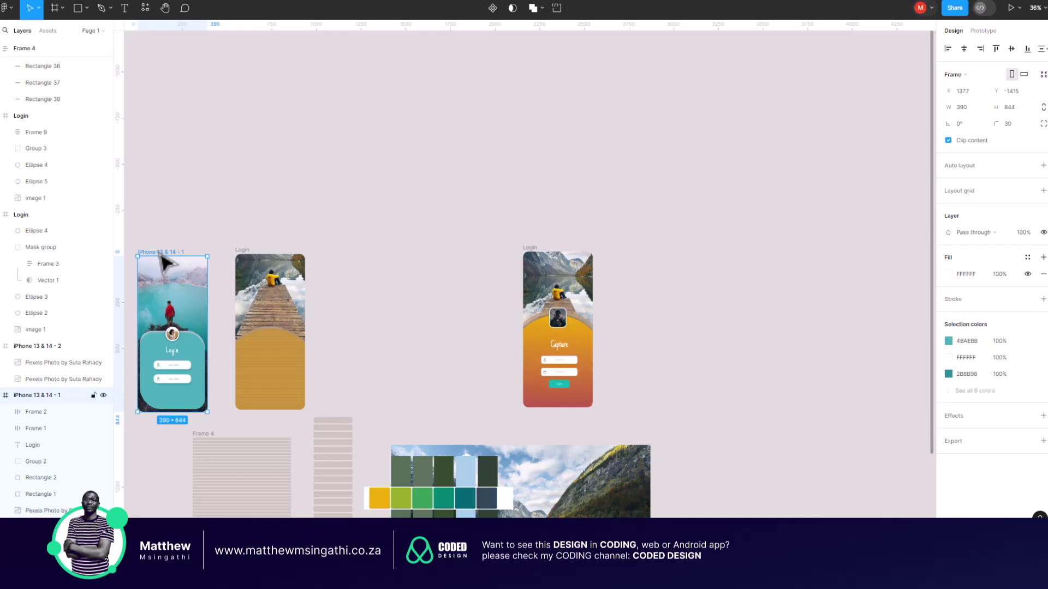
key("ctrl+d")
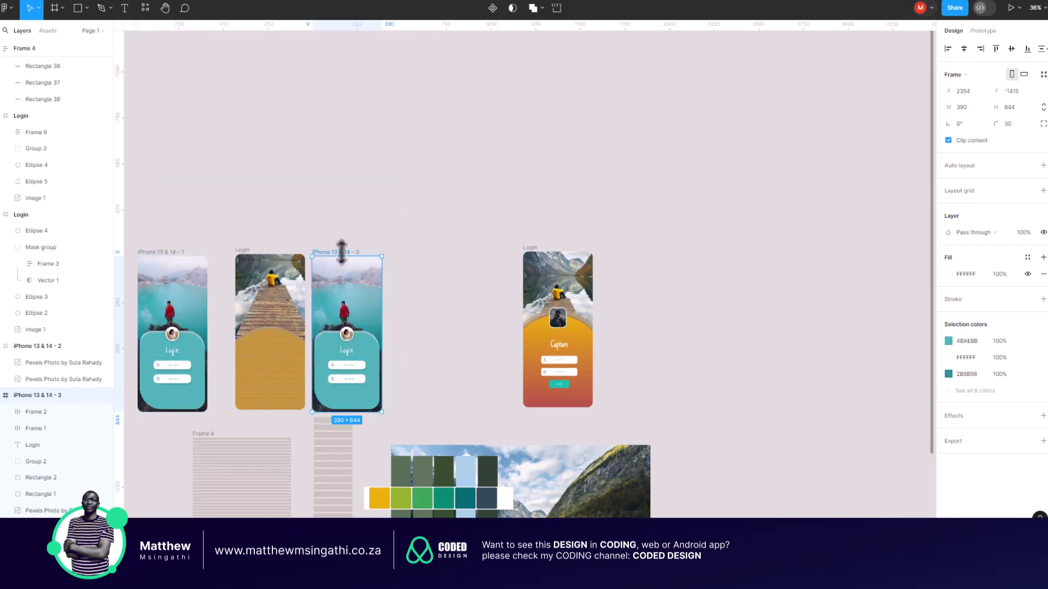
left_click_drag(349, 262, 476, 266)
- Move the copied teal frame and the Capture frame together to empty canvas above, and raise the teal frame level with its neighbour
left_click_drag(412, 223, 611, 398)
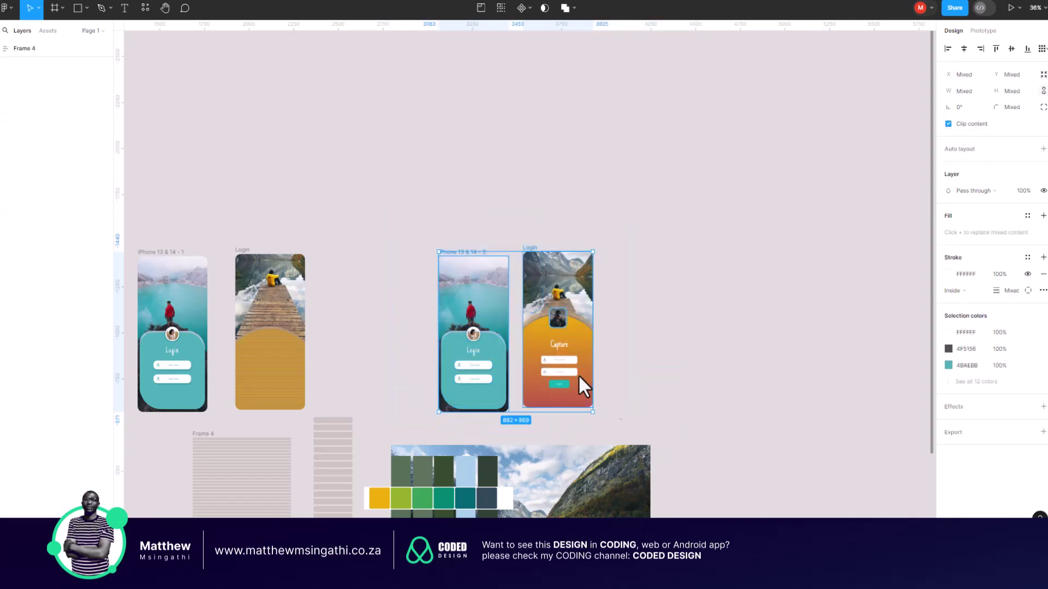
left_click_drag(488, 269, 543, 146)
key("shift+2")
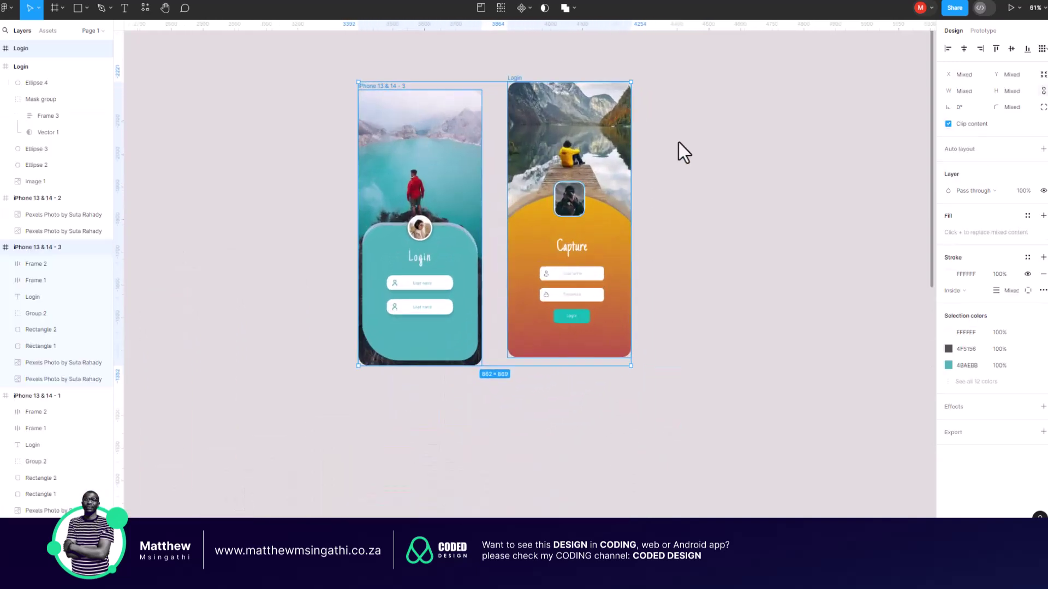
scroll(679, 142, "up", 5)
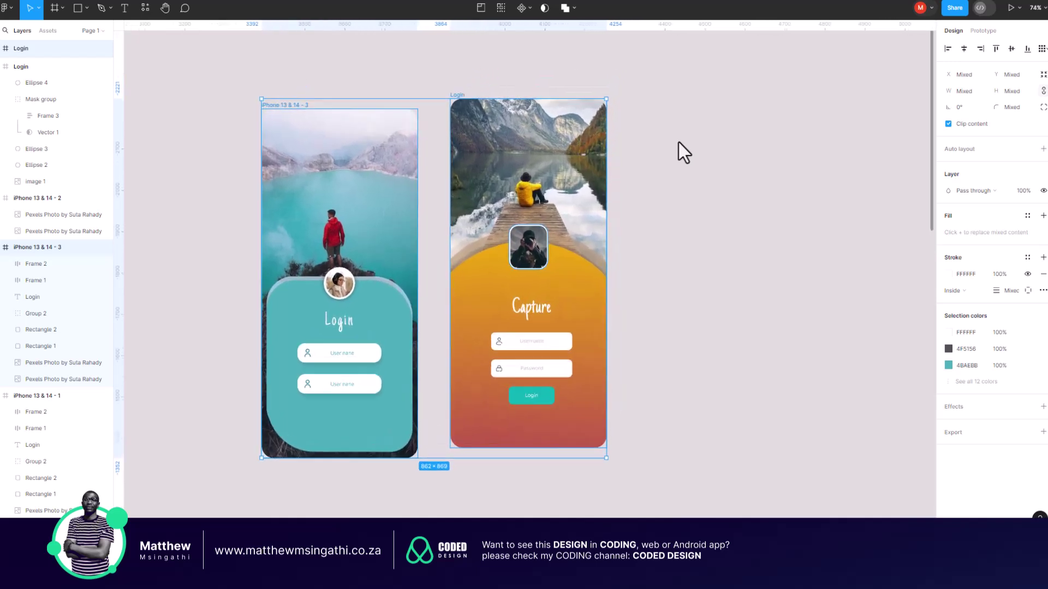
left_click(702, 207)
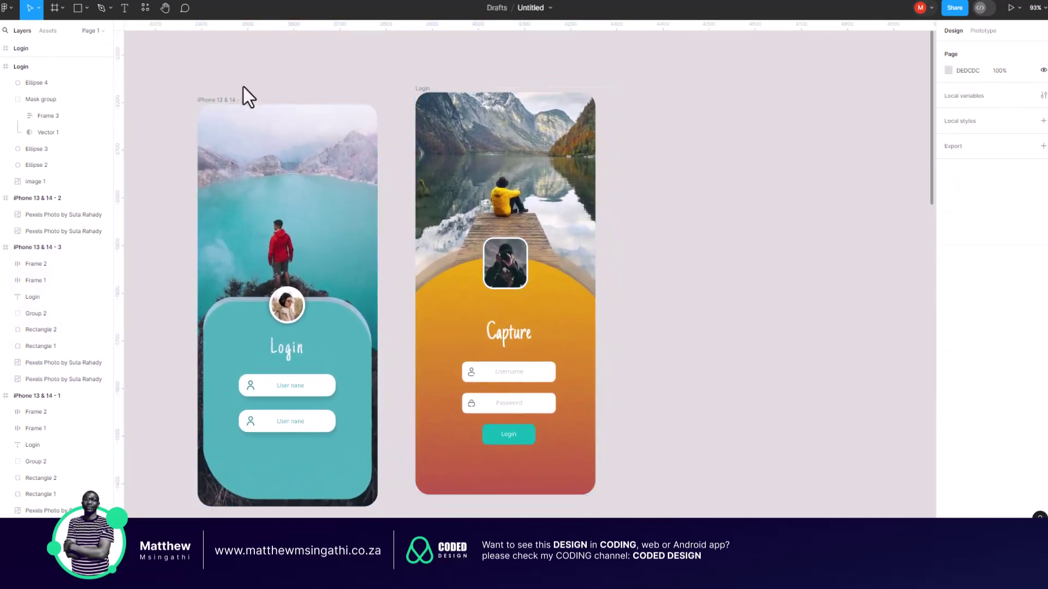
left_click_drag(224, 99, 228, 85)
left_click(683, 207)
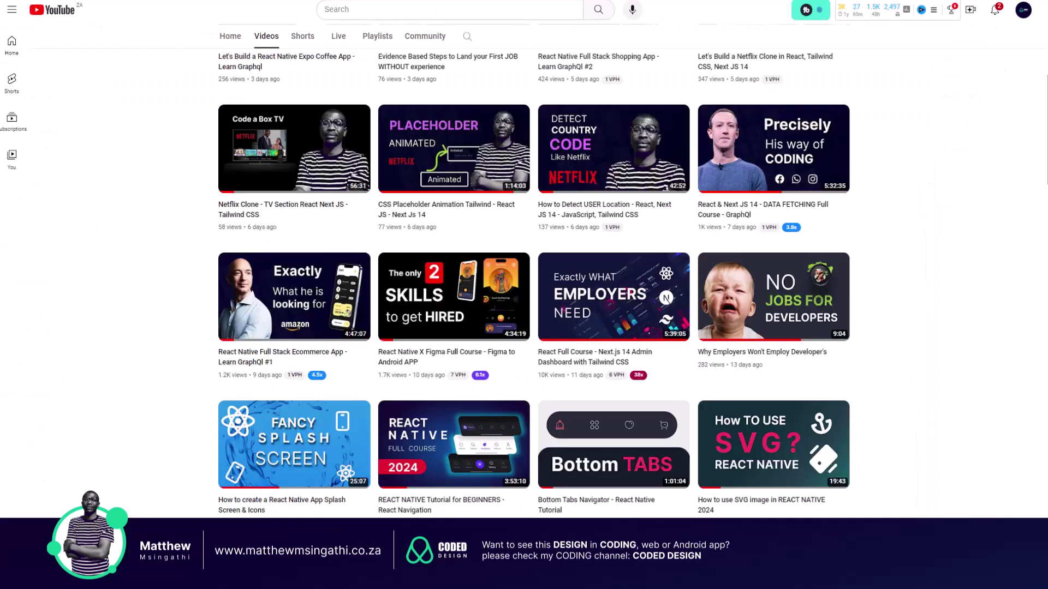
- Switch to the browser, view the top of the Coded Design YouTube channel and open the 10-Hour Coaching Course website's Discovery Call option
scroll(519, 160, "up", 6)
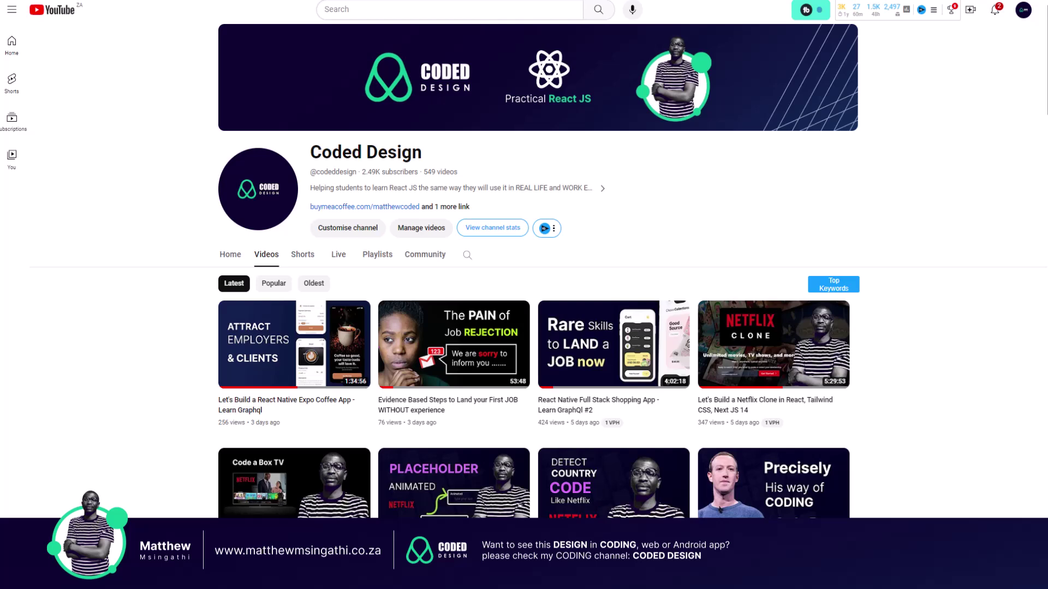
key("ctrl+l")
type("matt")
key("Return")
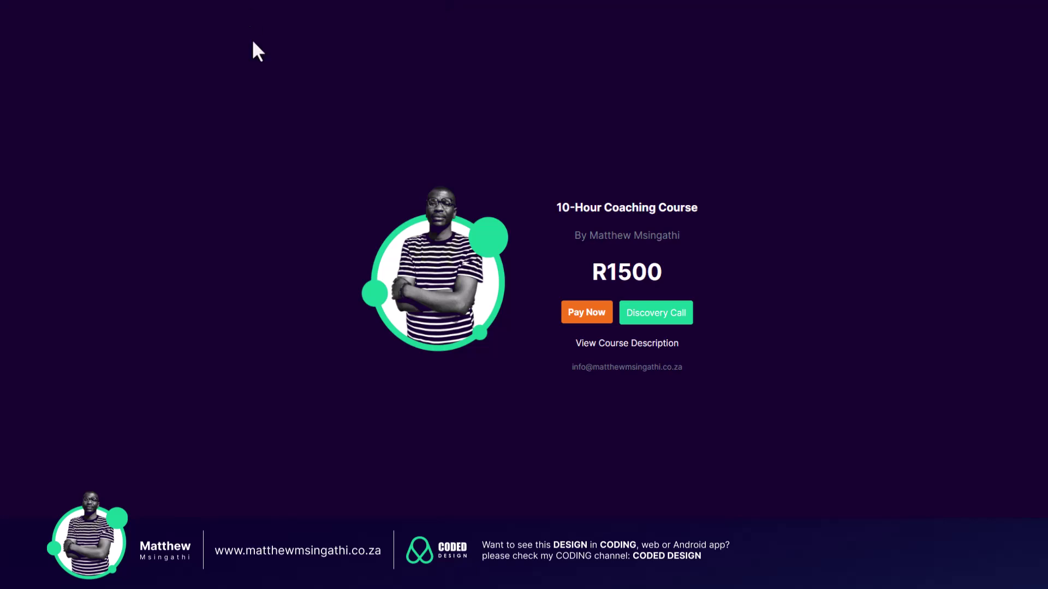
left_click(645, 326)
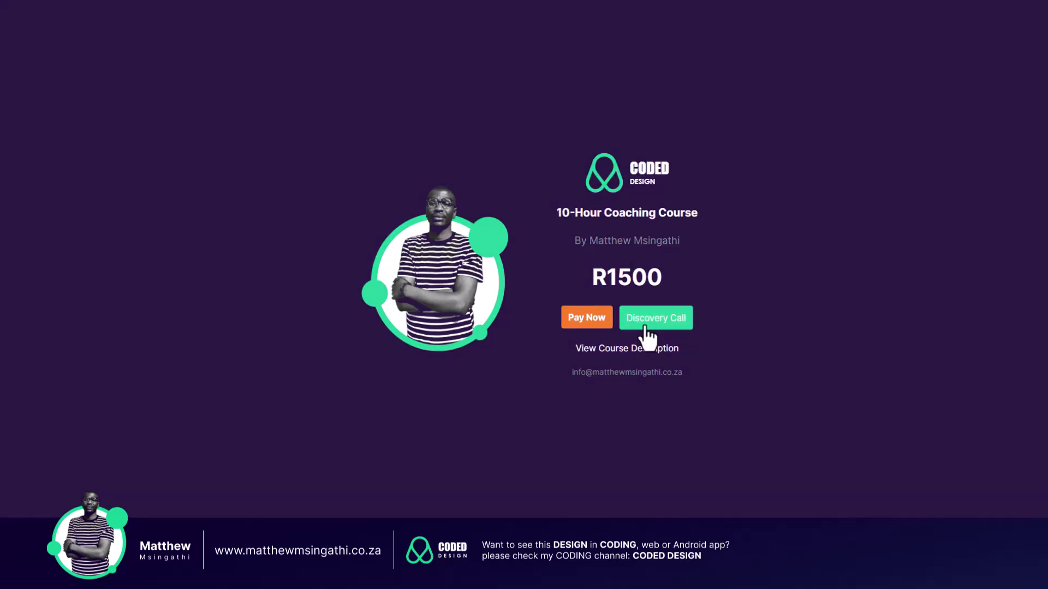